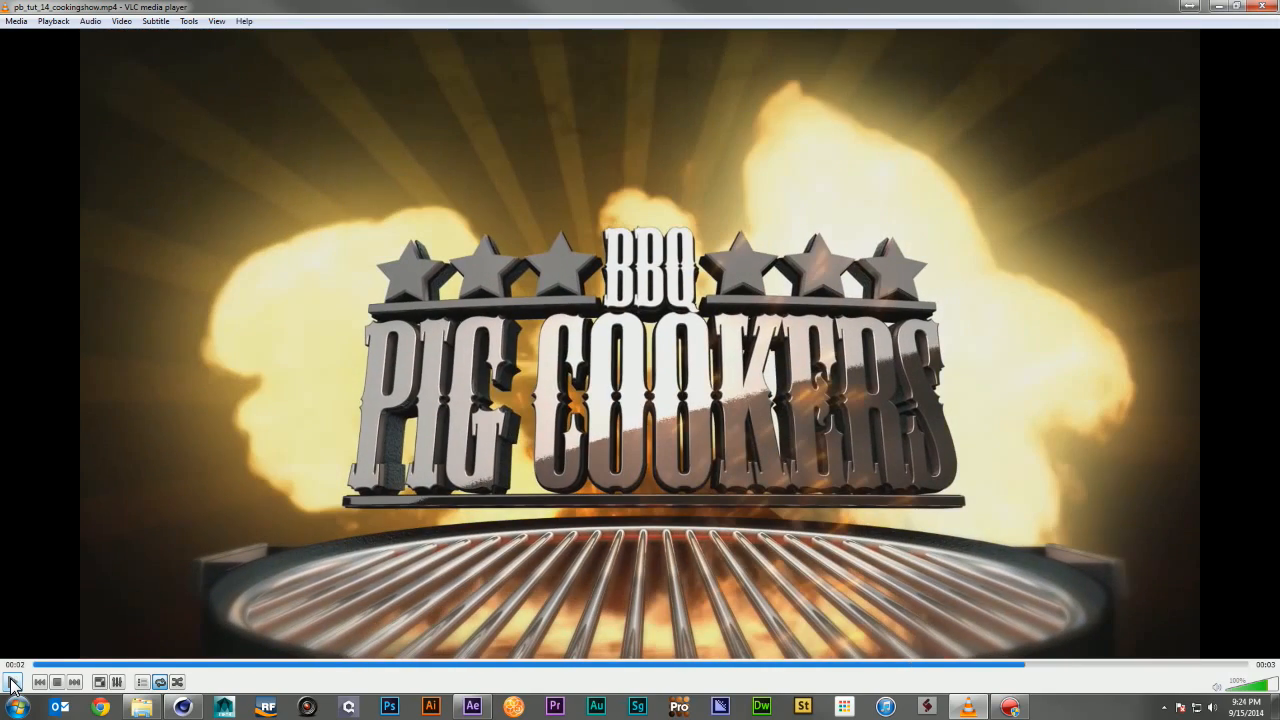
Step: Switch from the video player to Cinema 4D and add a MoText object to the empty scene
click(12, 683)
click(1218, 6)
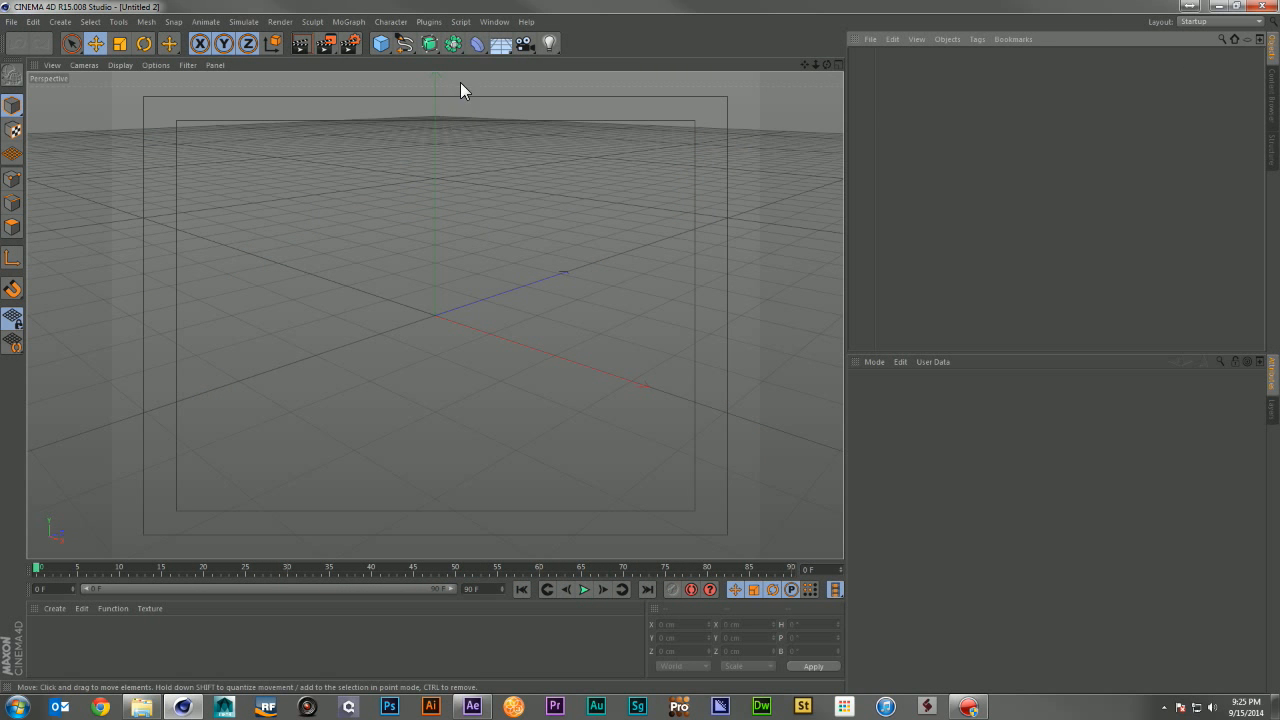
click(342, 24)
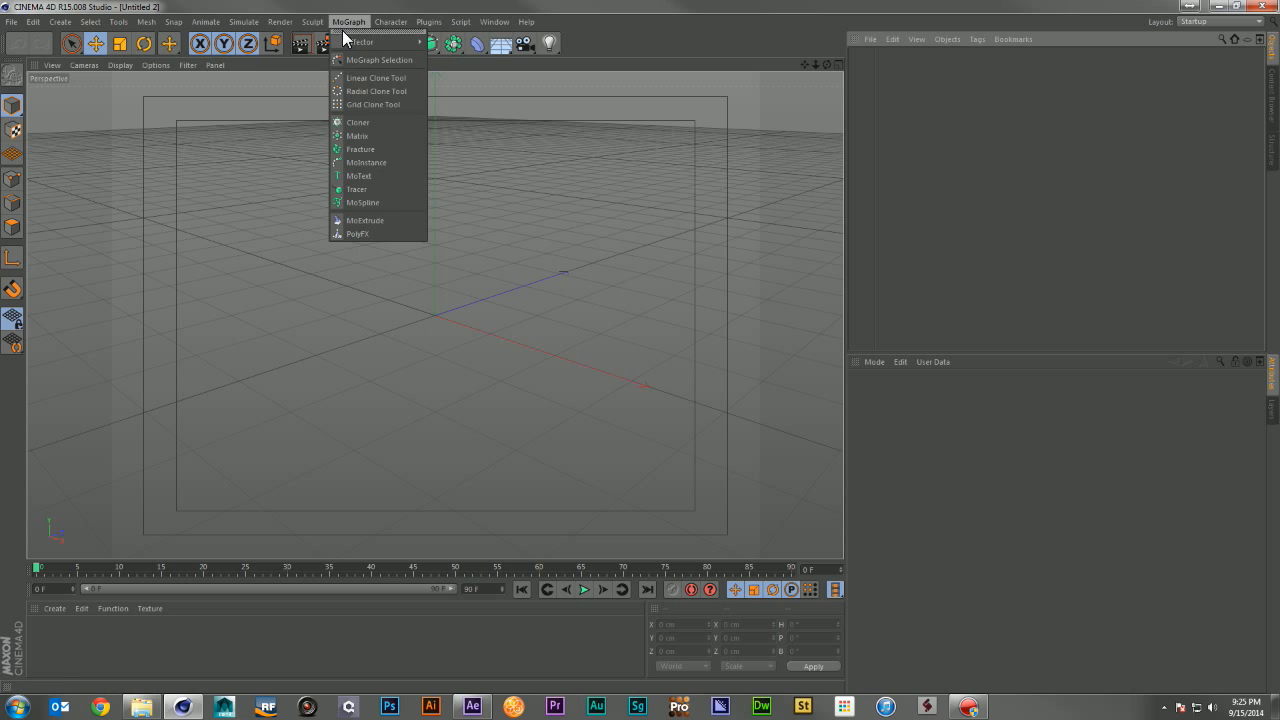
click(368, 176)
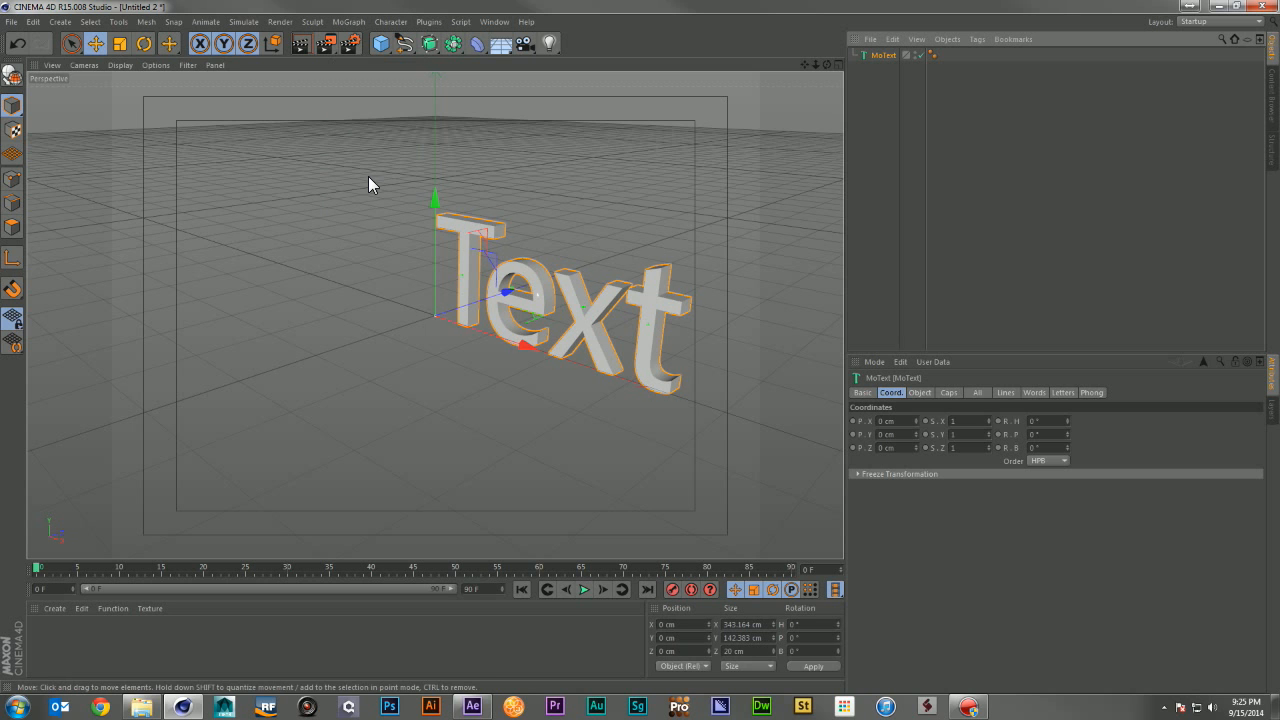
Step: Set the MoText object's text to BBQ
alt+drag(532, 356, 580, 391)
click(920, 392)
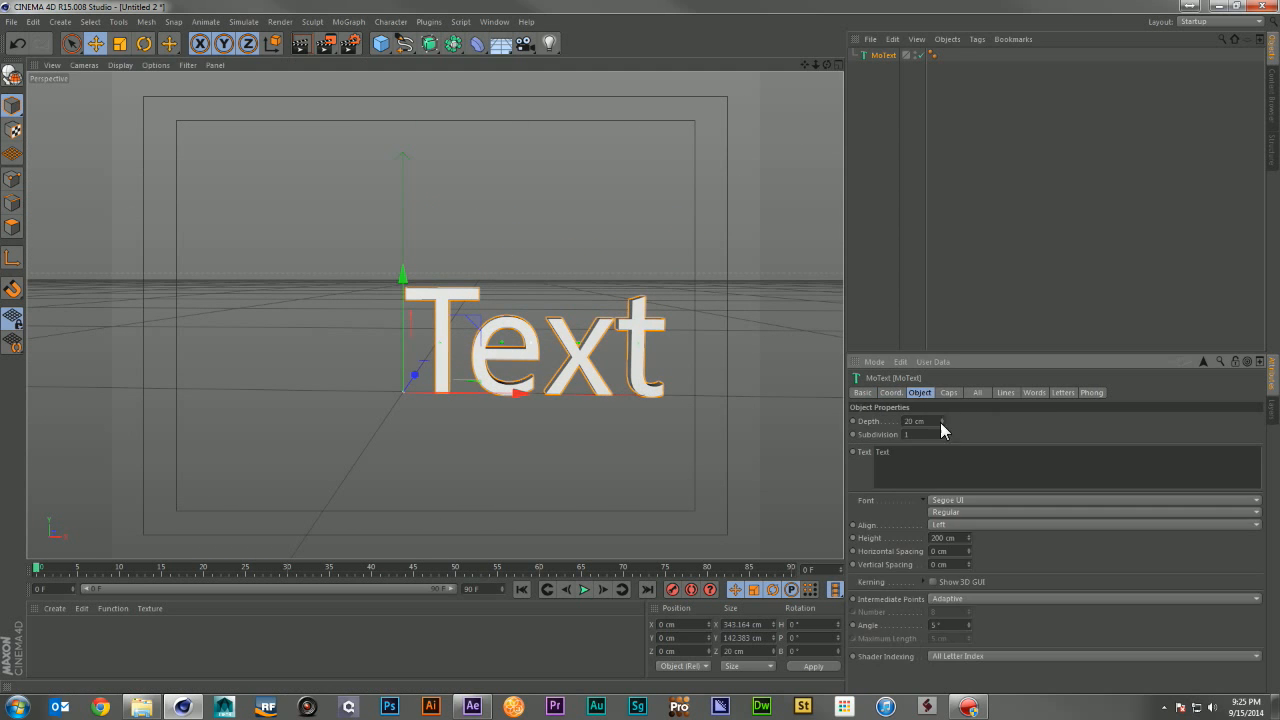
drag(950, 462, 767, 446)
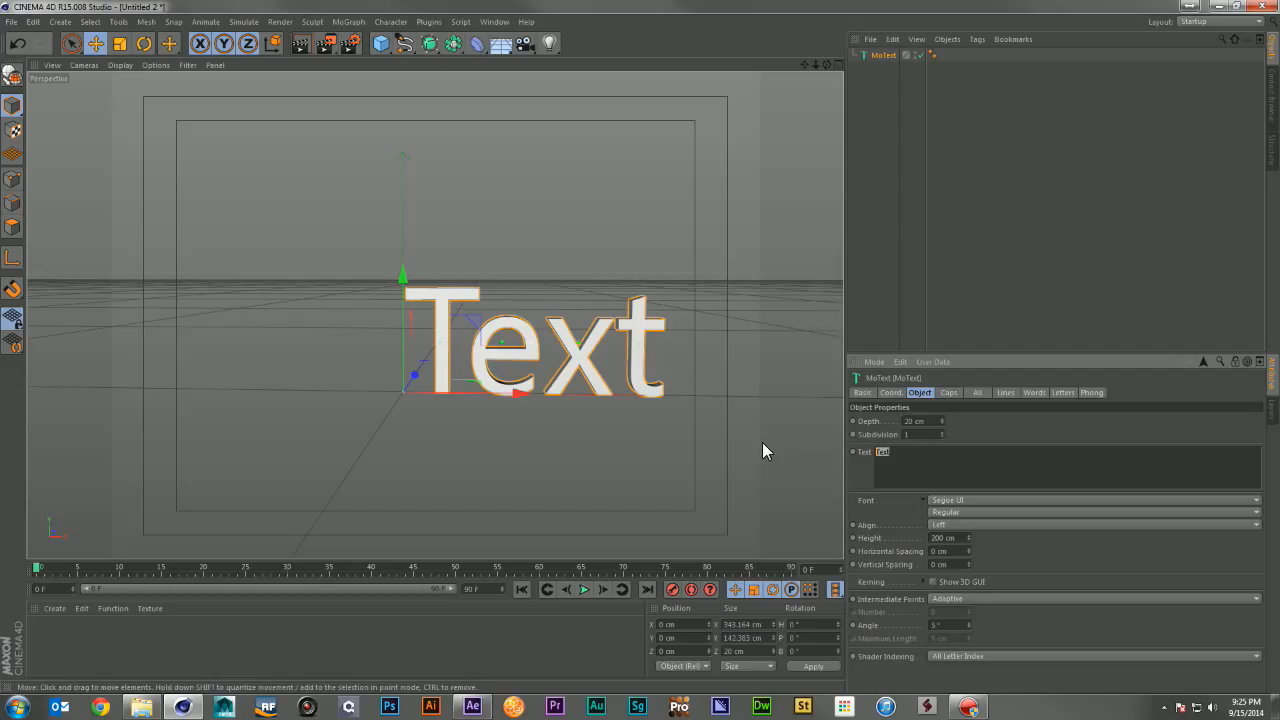
text(BBQ)
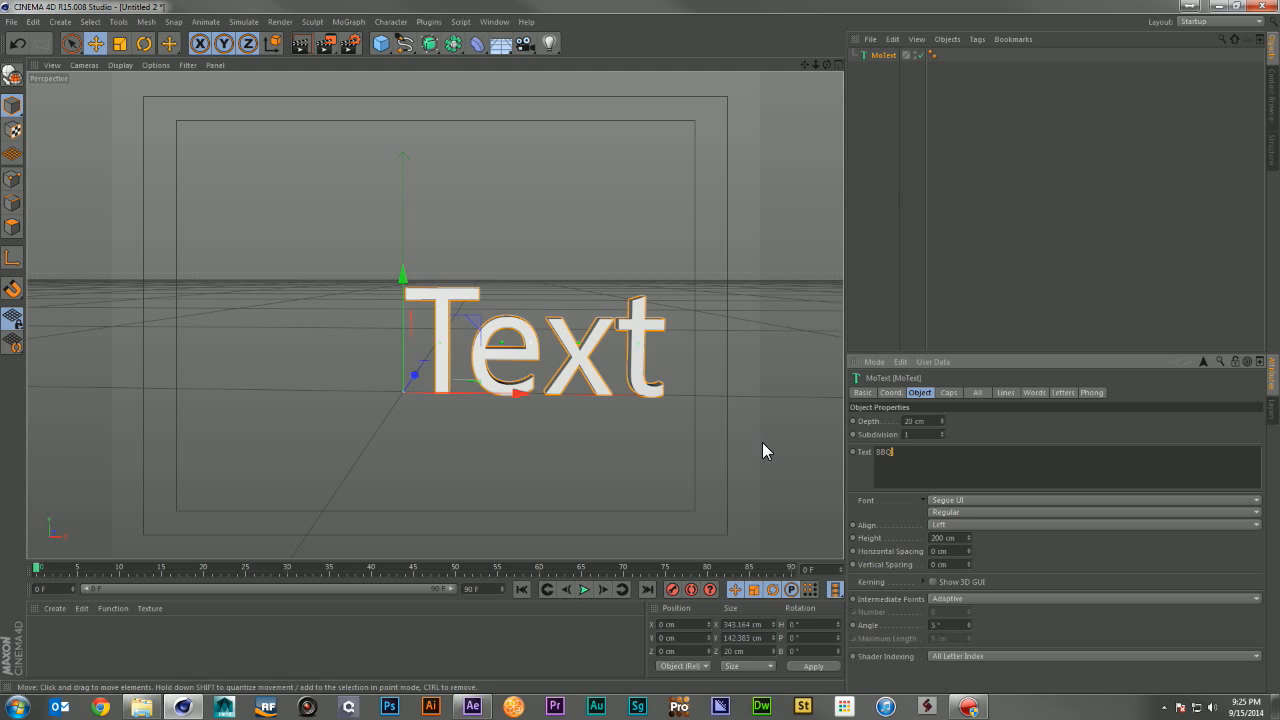
click(894, 94)
Step: Rename the MoText object as BBQ
double_click(888, 55)
text(B)
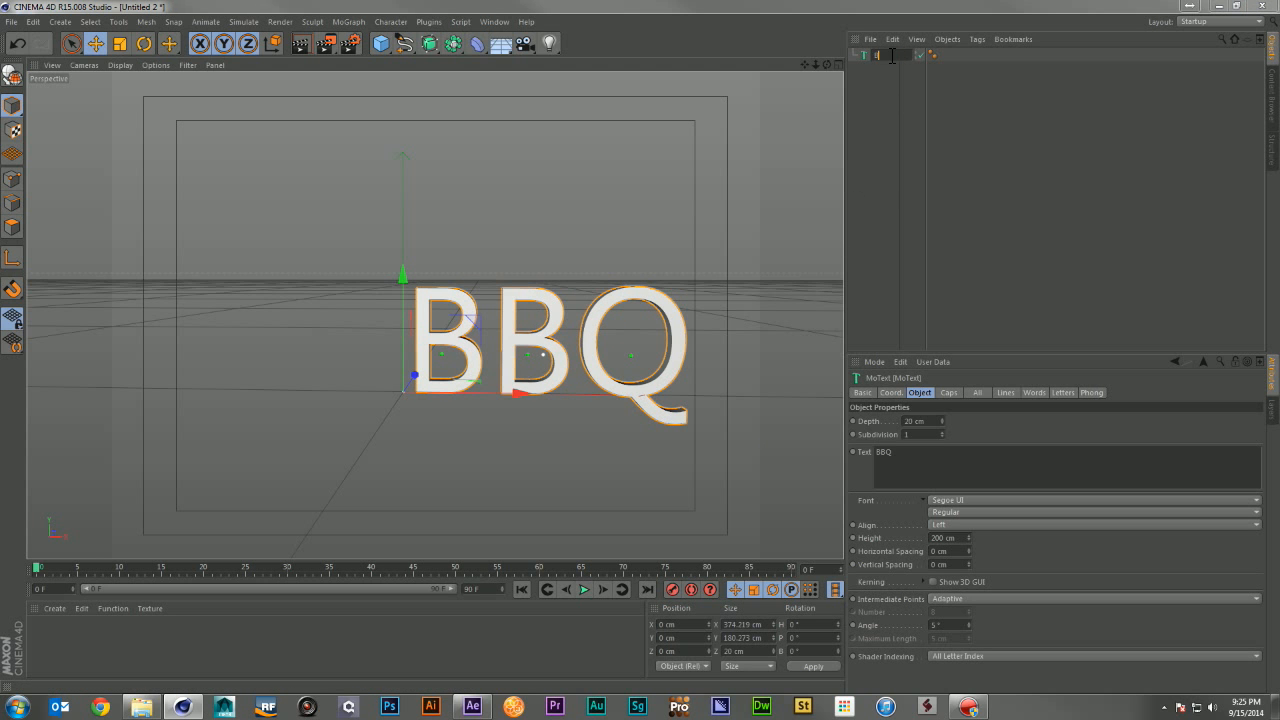
text(BQ)
key(Return)
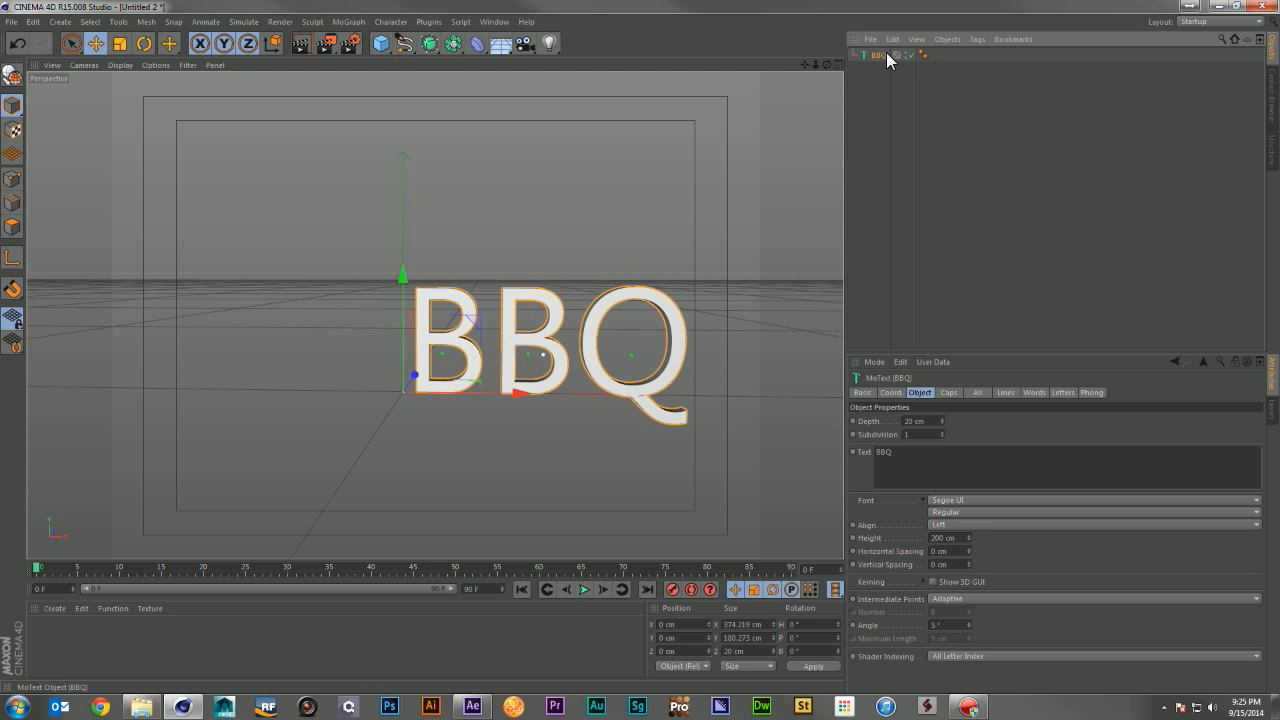
Step: Duplicate the BBQ text object and rename the copy PIG COOKERS
key(ctrl+d)
key(ctrl+c)
key(ctrl+v)
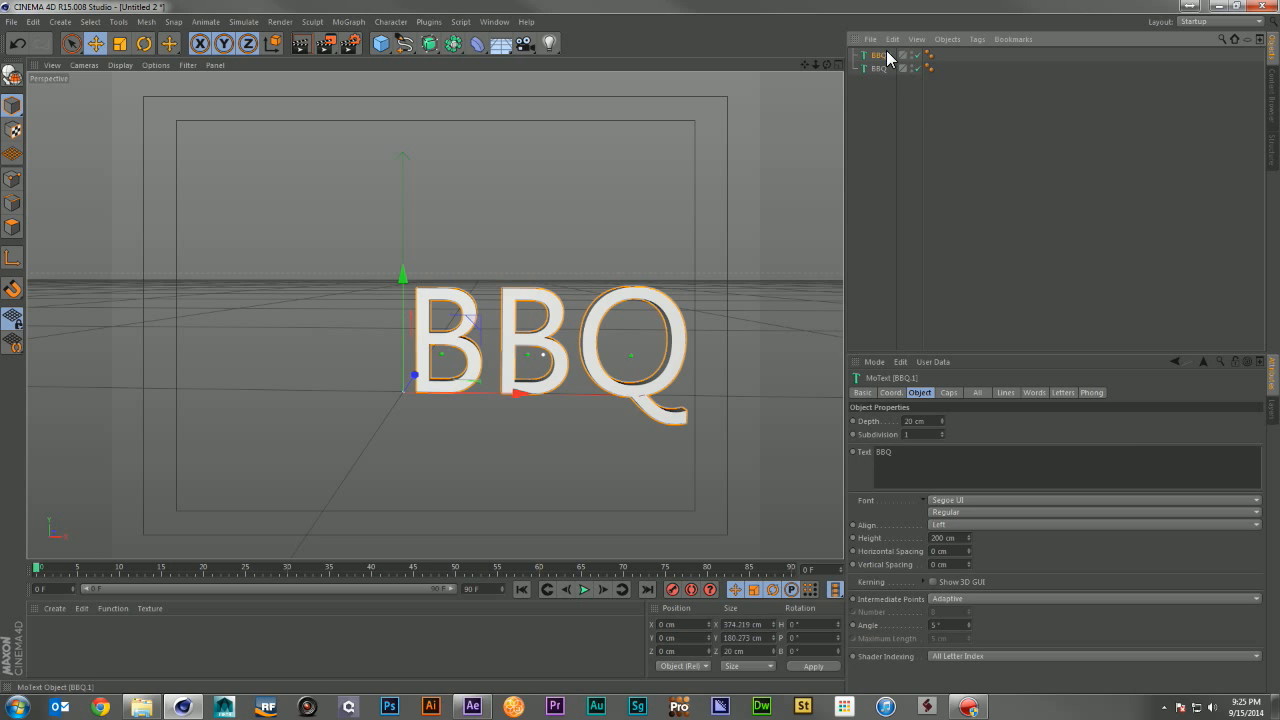
mouse_move(886, 54)
mouse_down()
mouse_move(894, 94)
mouse_move(886, 71)
mouse_up()
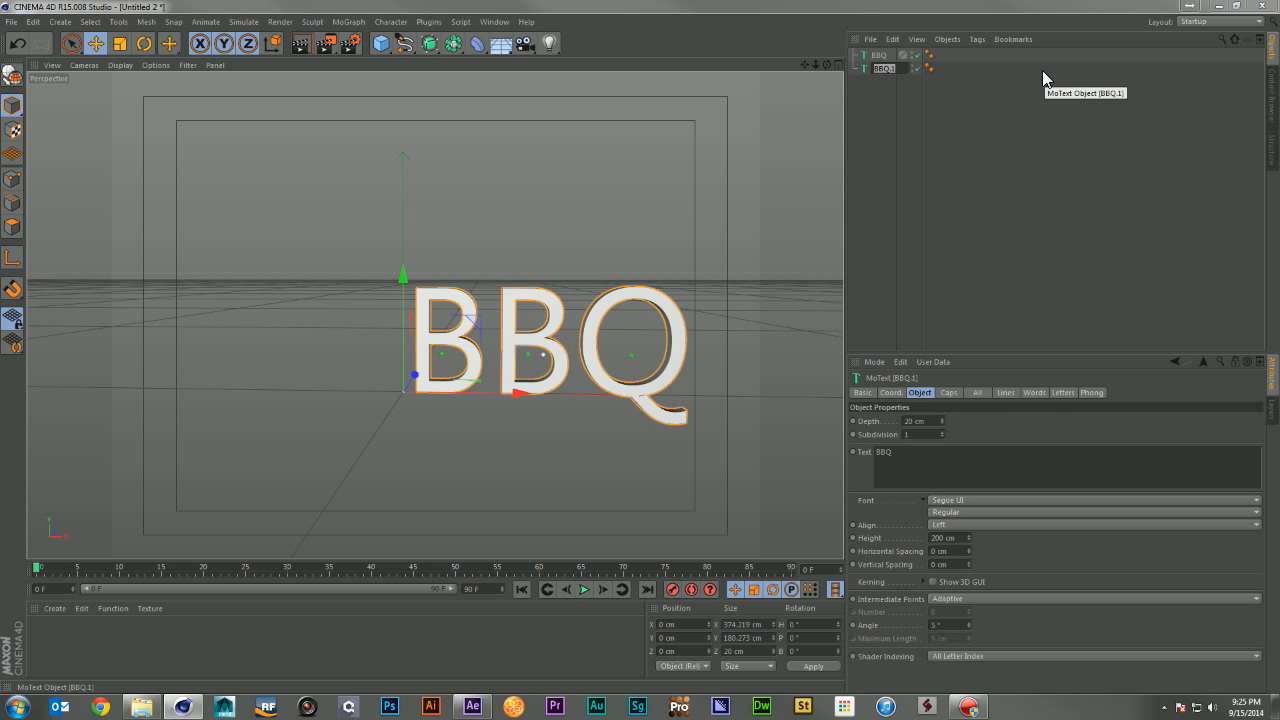
text(BG Colo)
text(KERS)
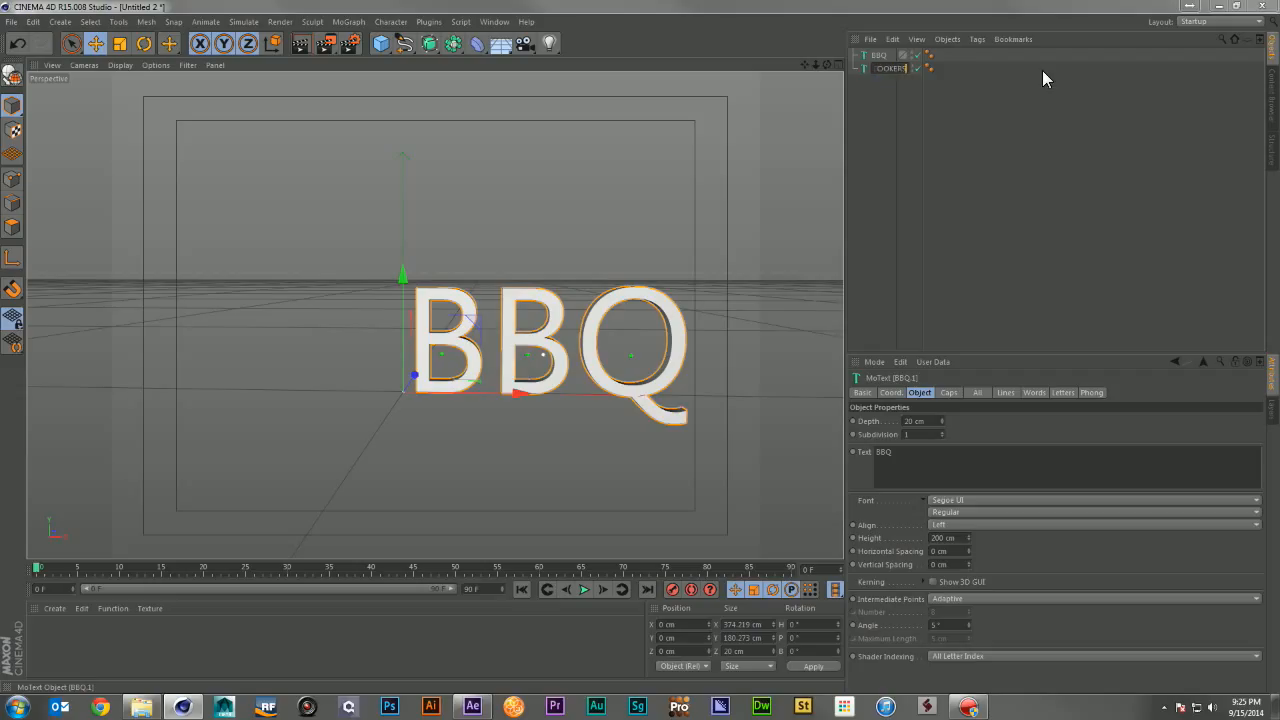
key(Return)
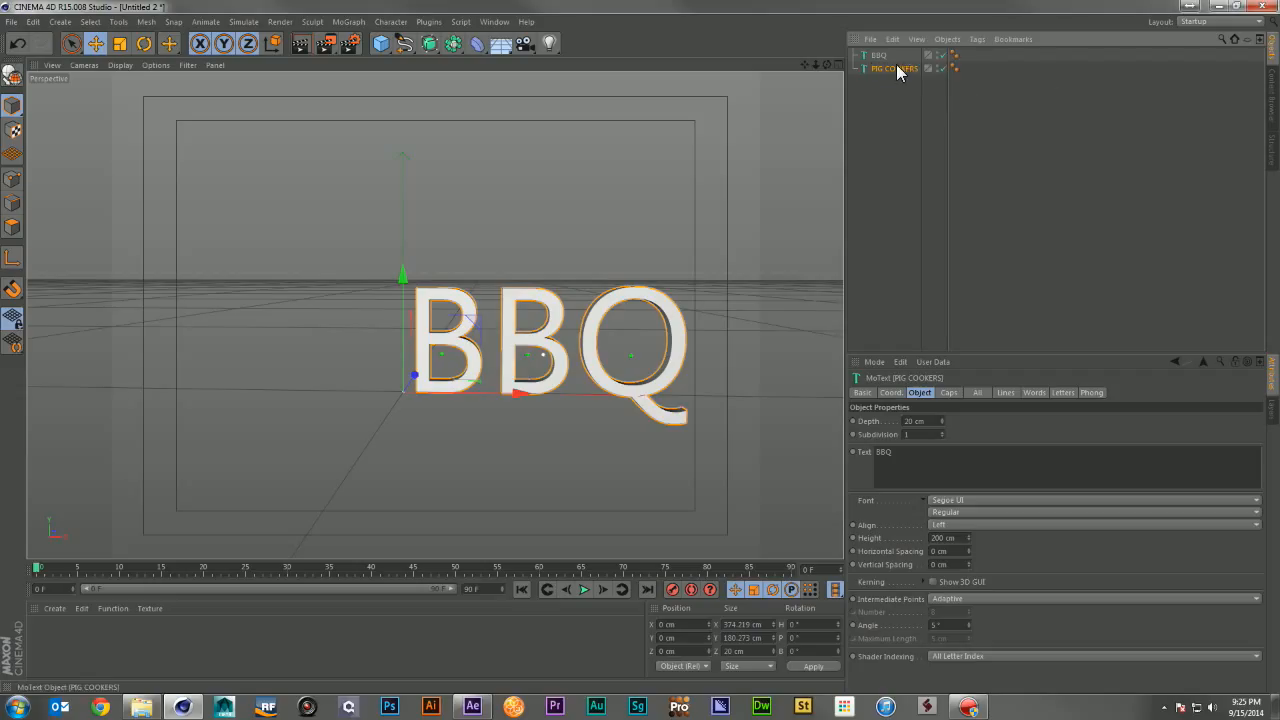
Step: Set the duplicated text object's text to PIG COOKERS
drag(952, 459, 812, 453)
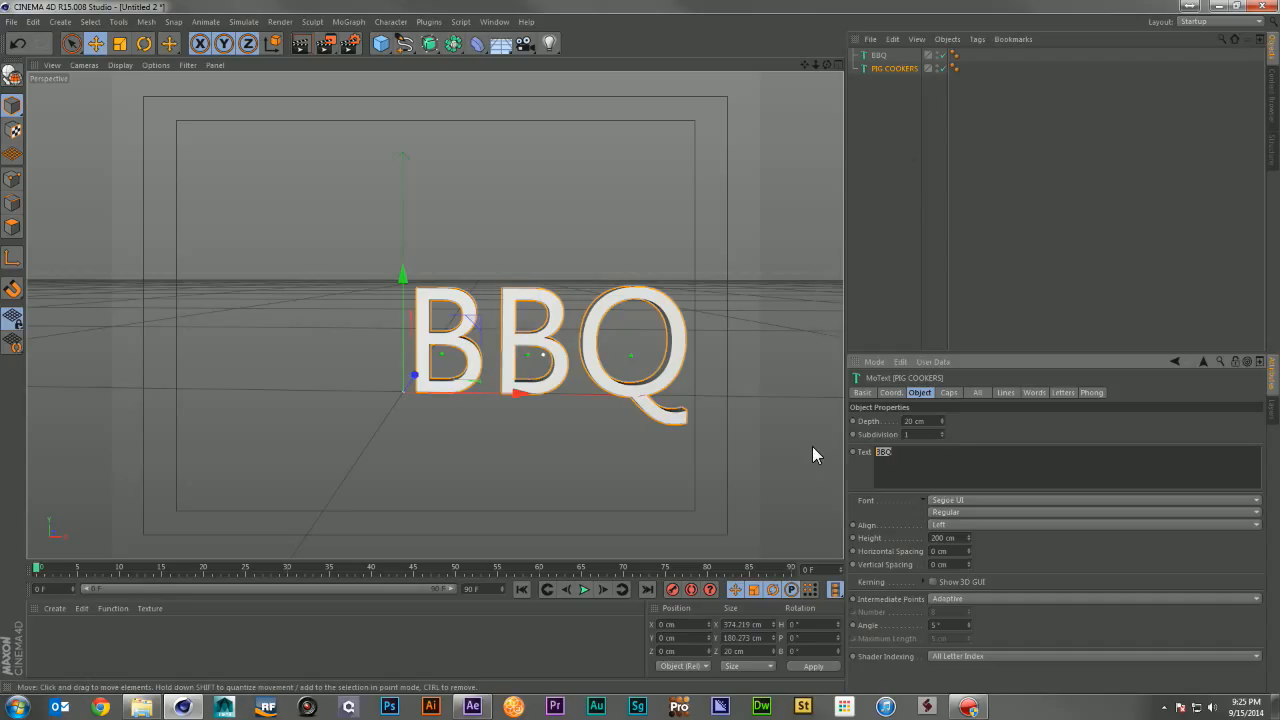
text(PIG COOKERS)
click(884, 68)
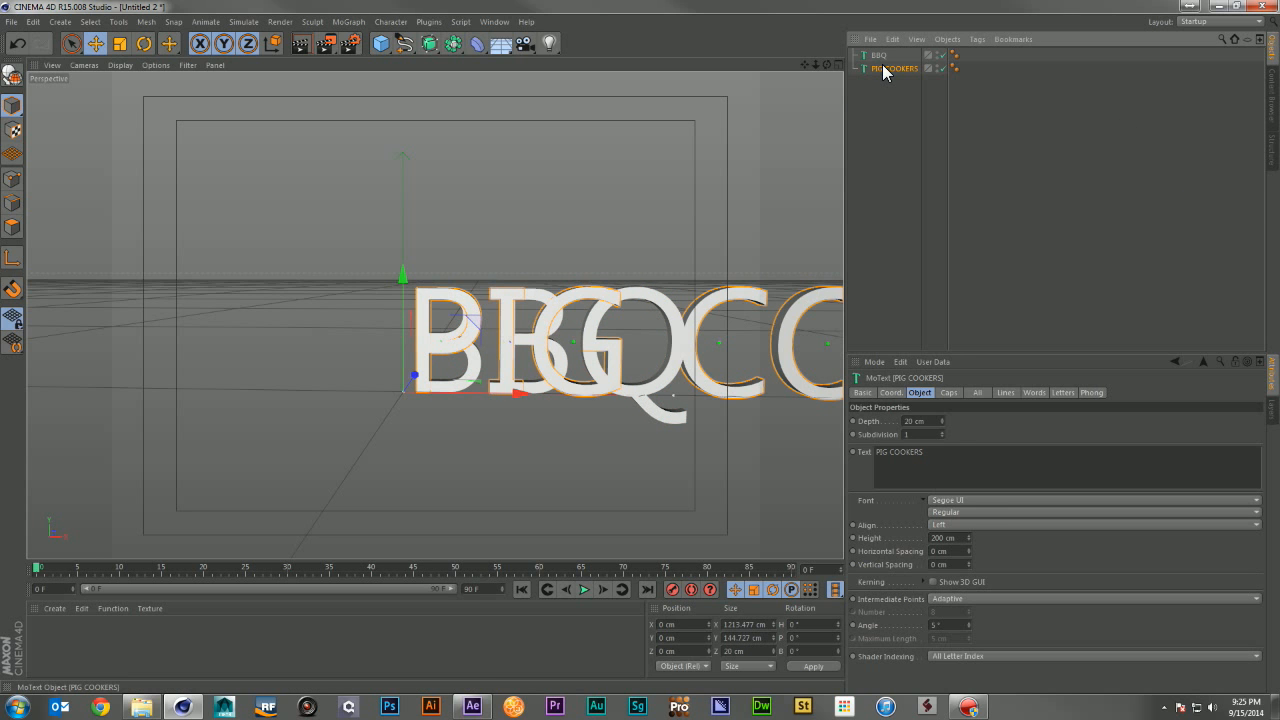
Step: Set the alignment of both text objects to Middle
key(ctrl+a)
click(958, 525)
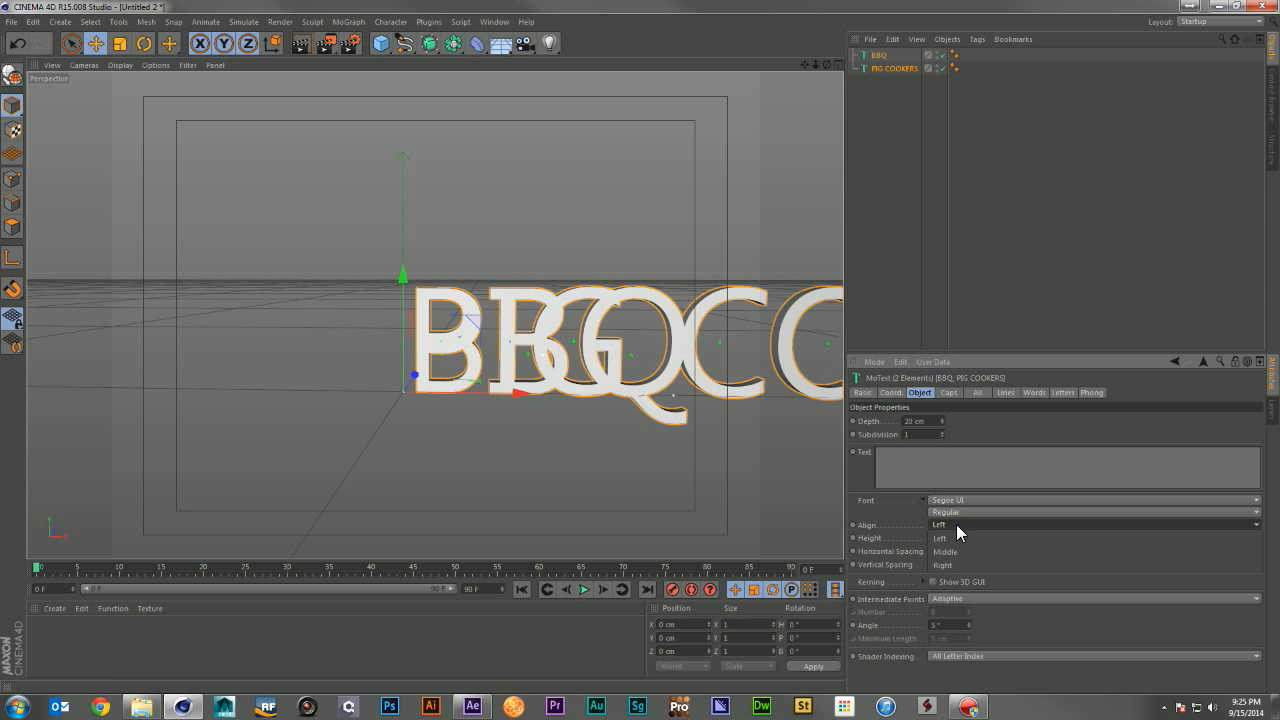
click(958, 552)
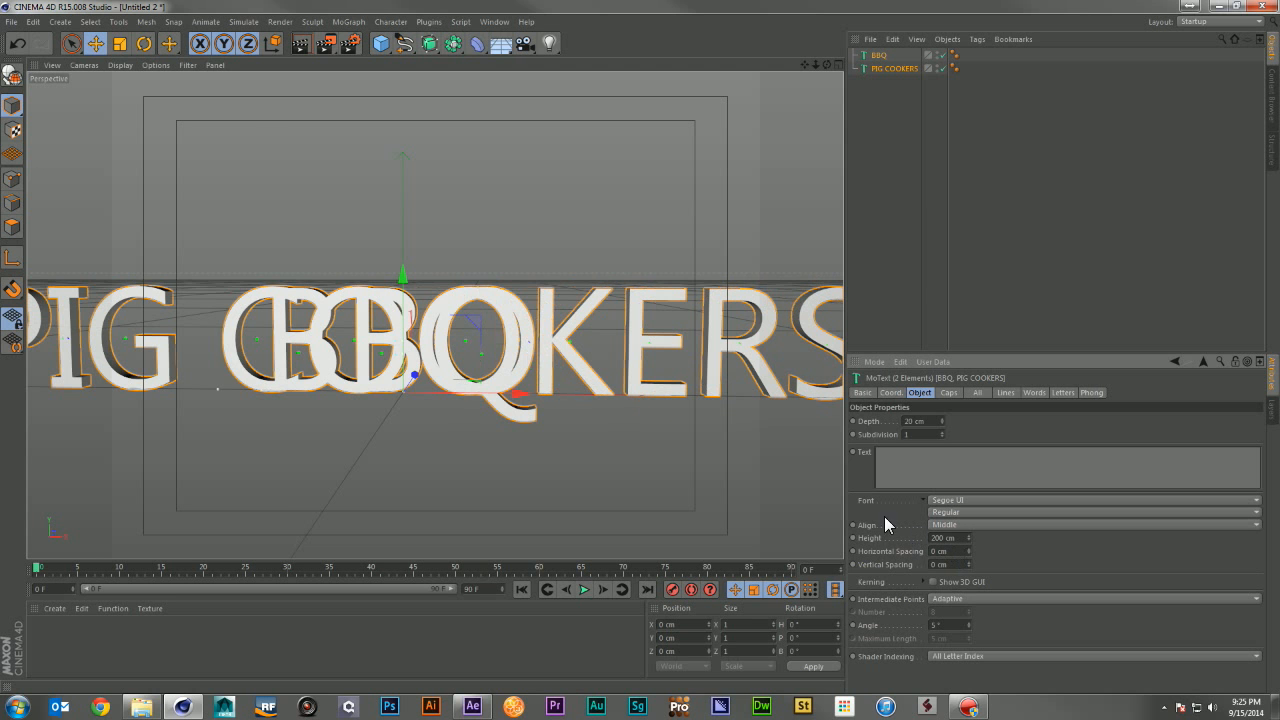
Step: Move the BBQ text up above PIG COOKERS, to a Y position of about 193 cm
drag(816, 64, 790, 64)
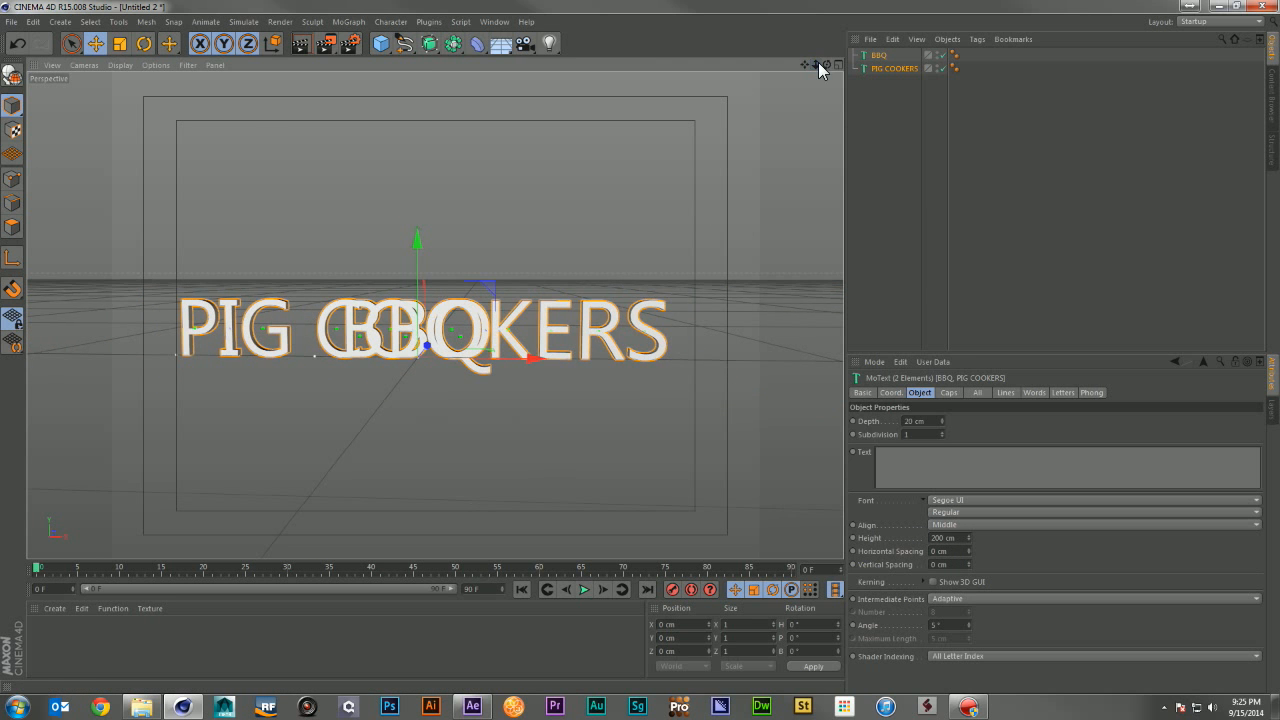
click(876, 57)
drag(414, 237, 420, 166)
Step: Set the font of both text objects to Mesquite Std
ctrl+click(895, 68)
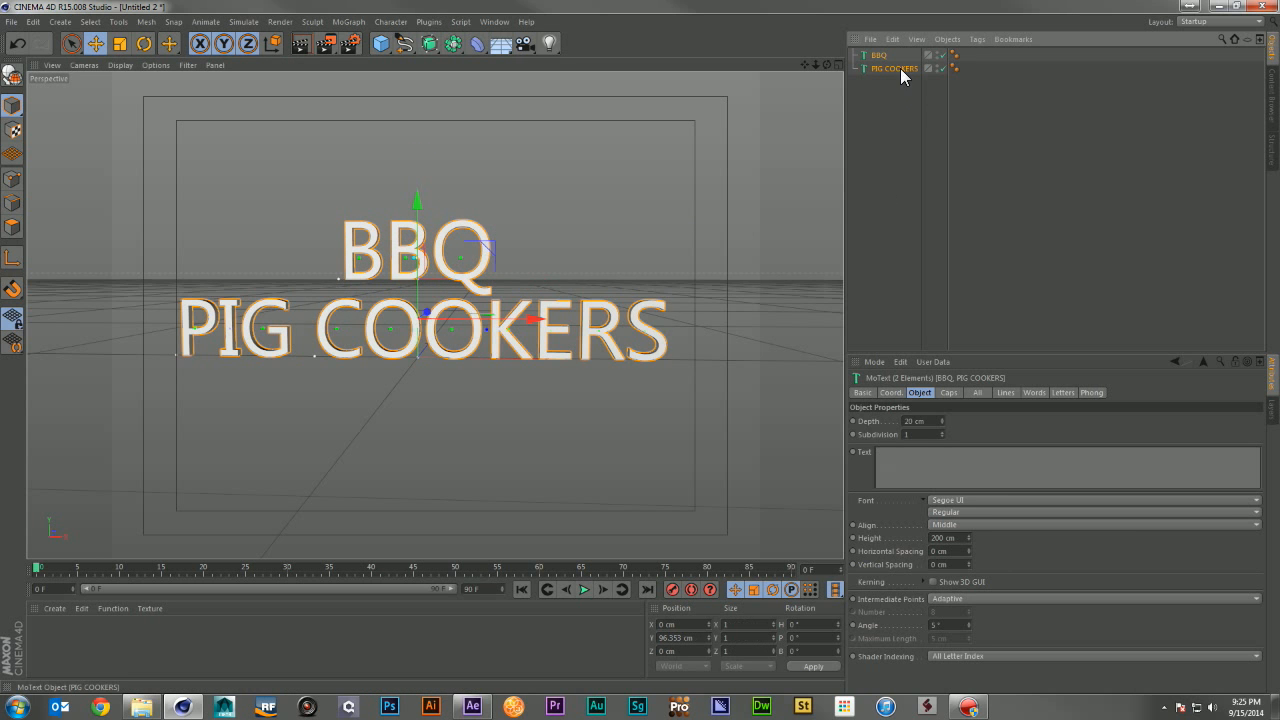
click(1250, 500)
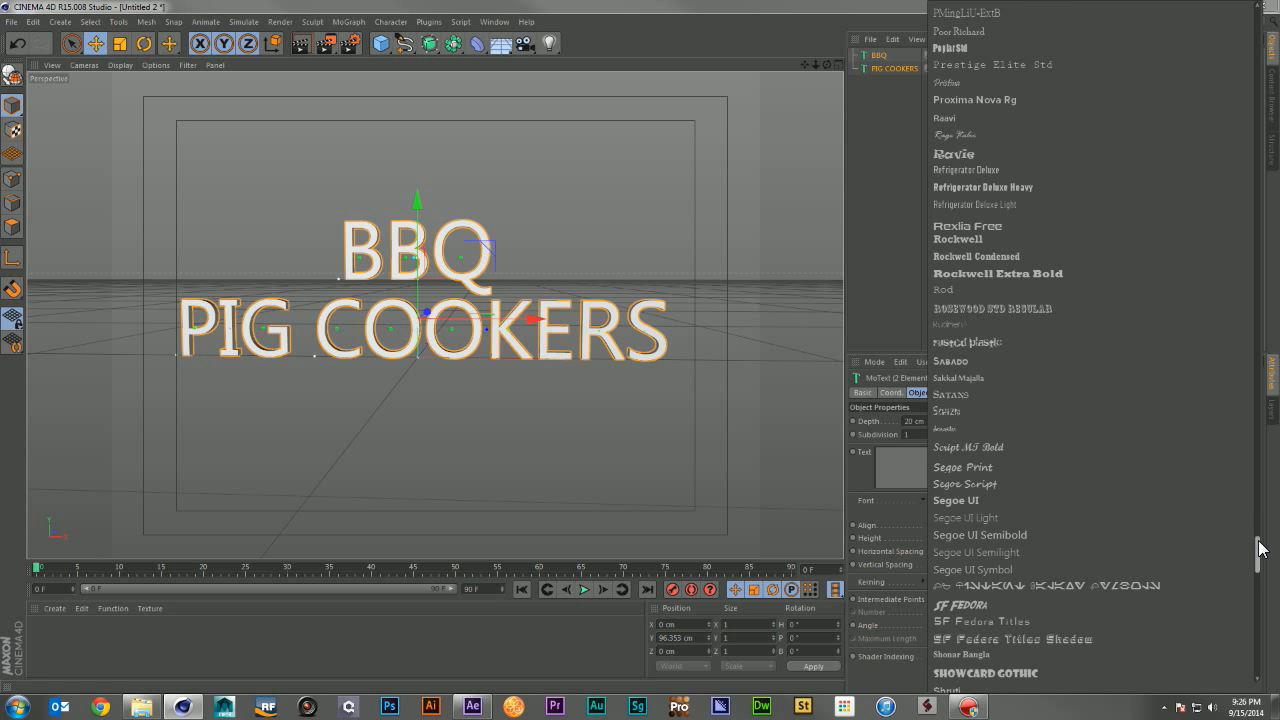
drag(1260, 548, 1274, 442)
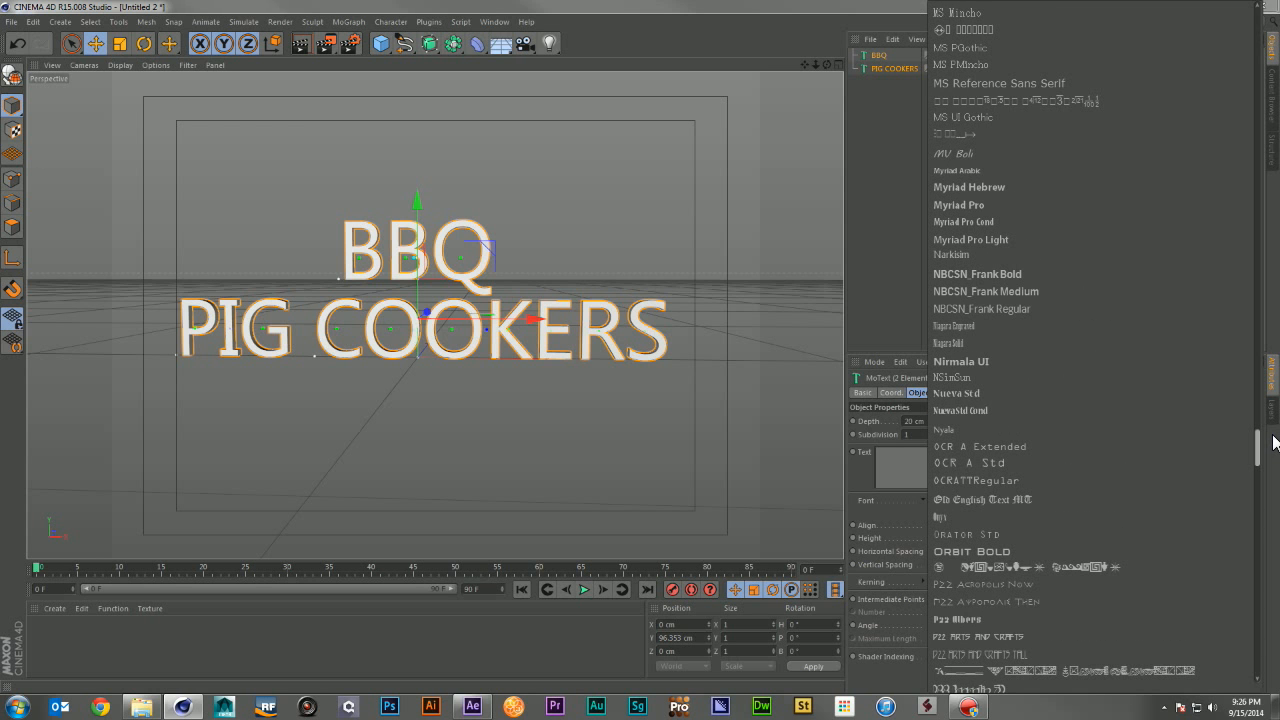
drag(1274, 442, 1274, 406)
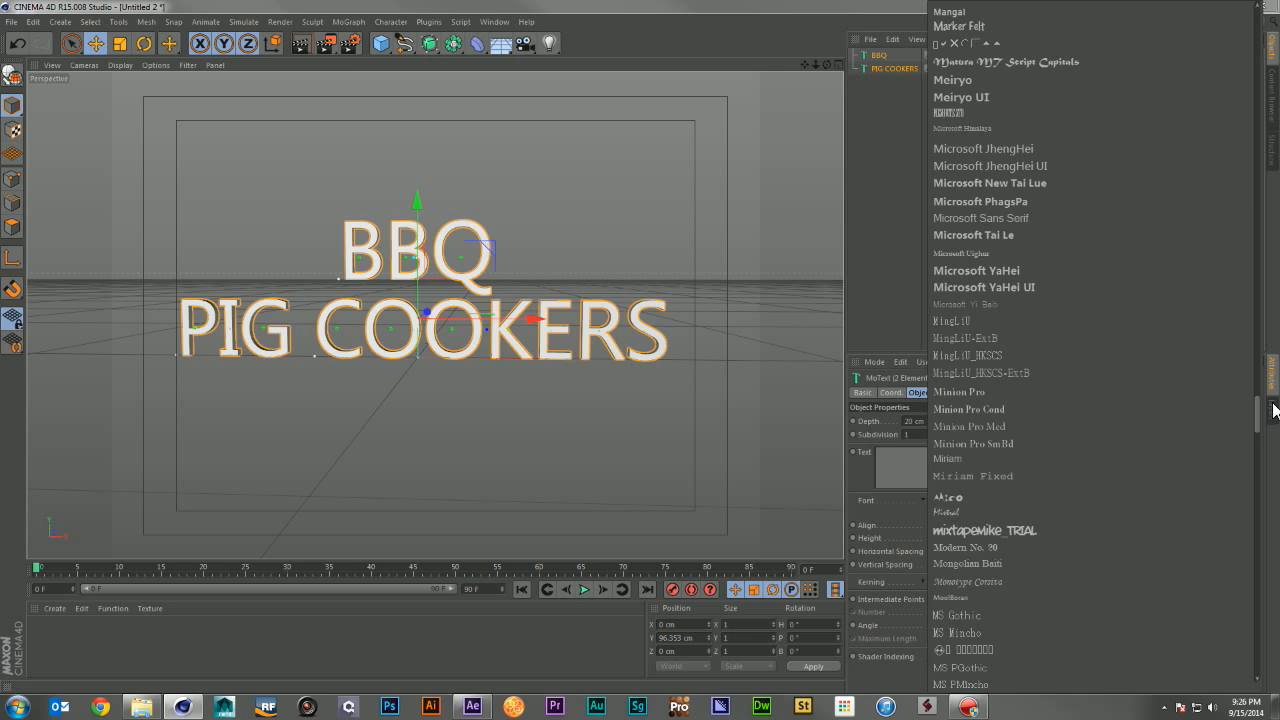
click(1030, 112)
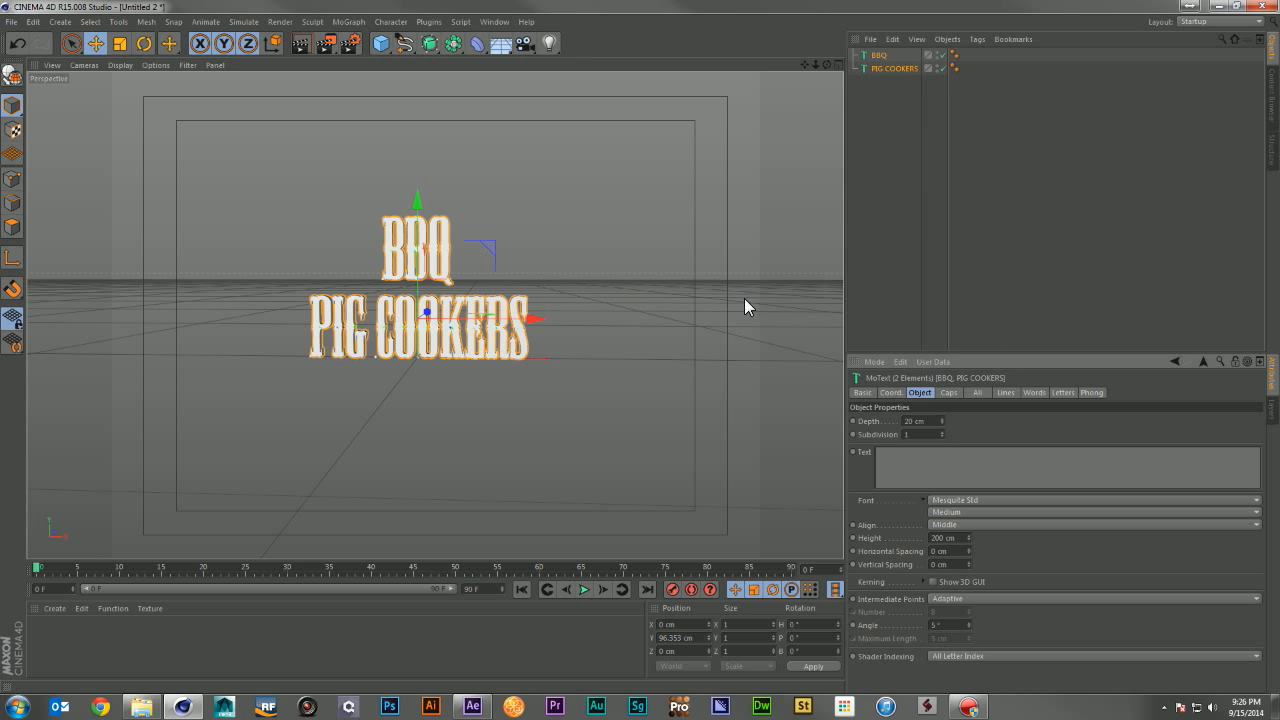
Step: Set the height of both text objects to 175 cm
click(940, 538)
text(175)
key(Return)
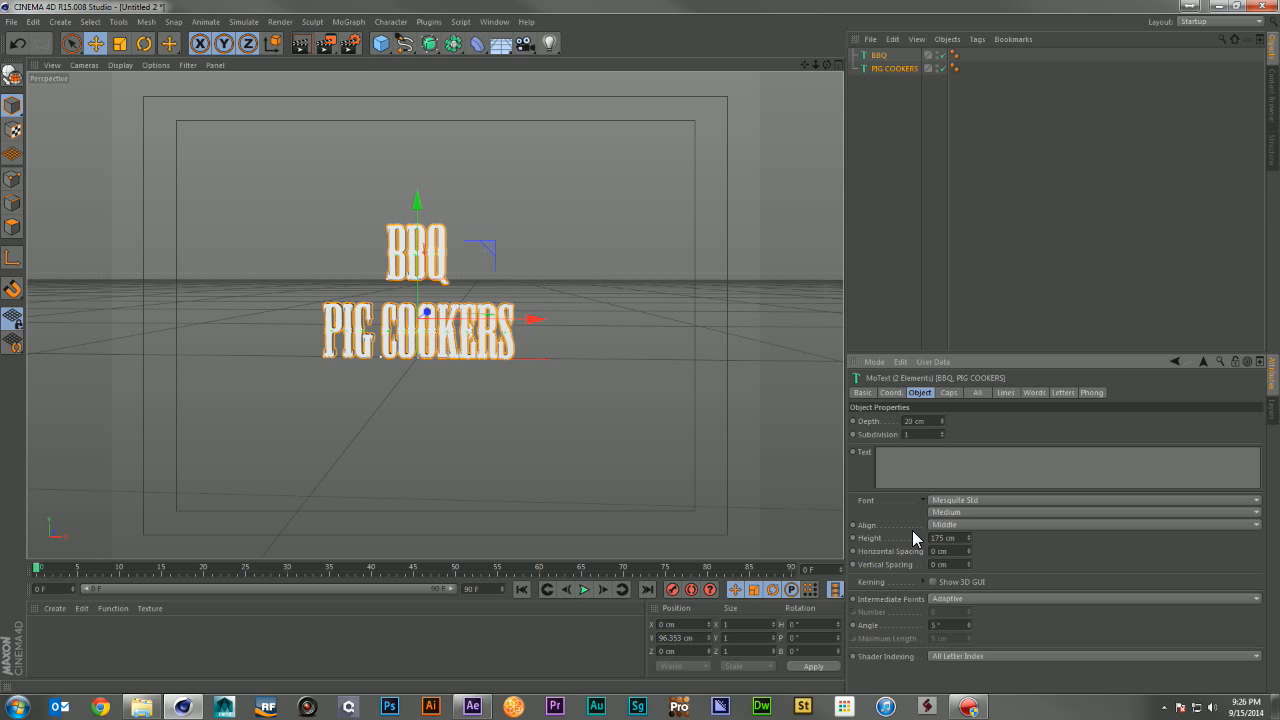
Step: Reduce the height of the BBQ text alone to 100 cm
click(878, 55)
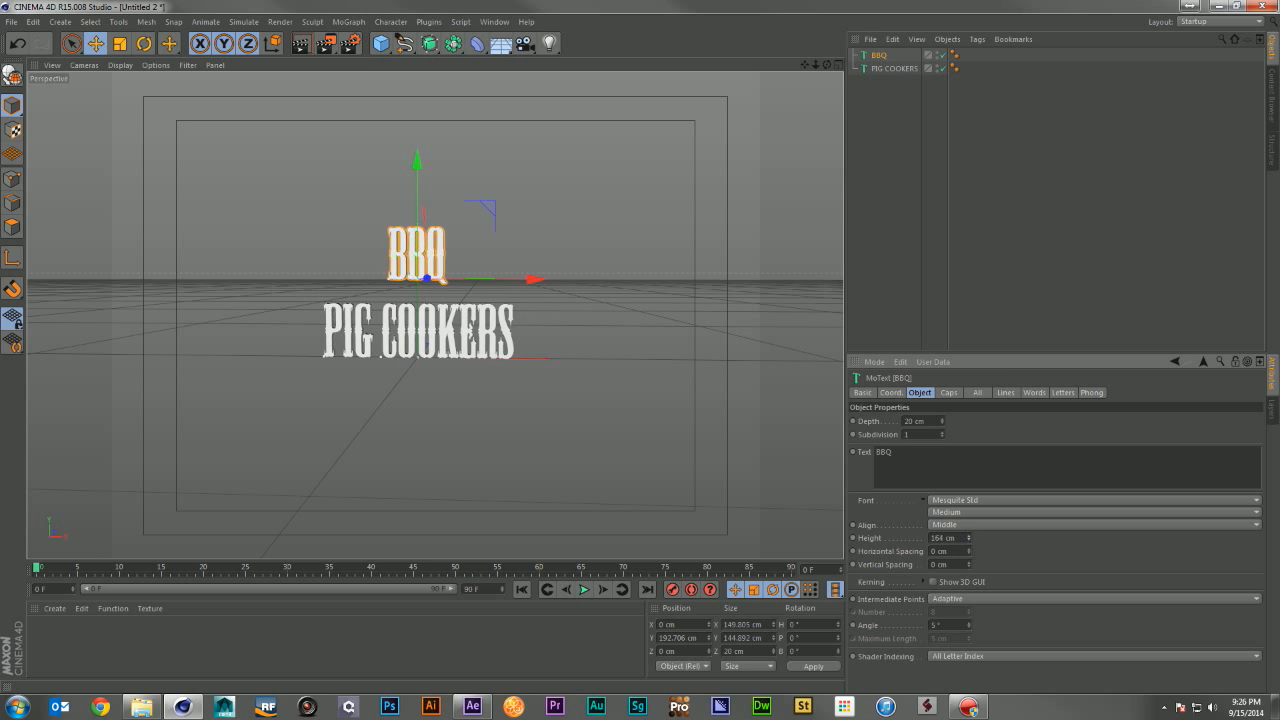
drag(968, 538, 968, 588)
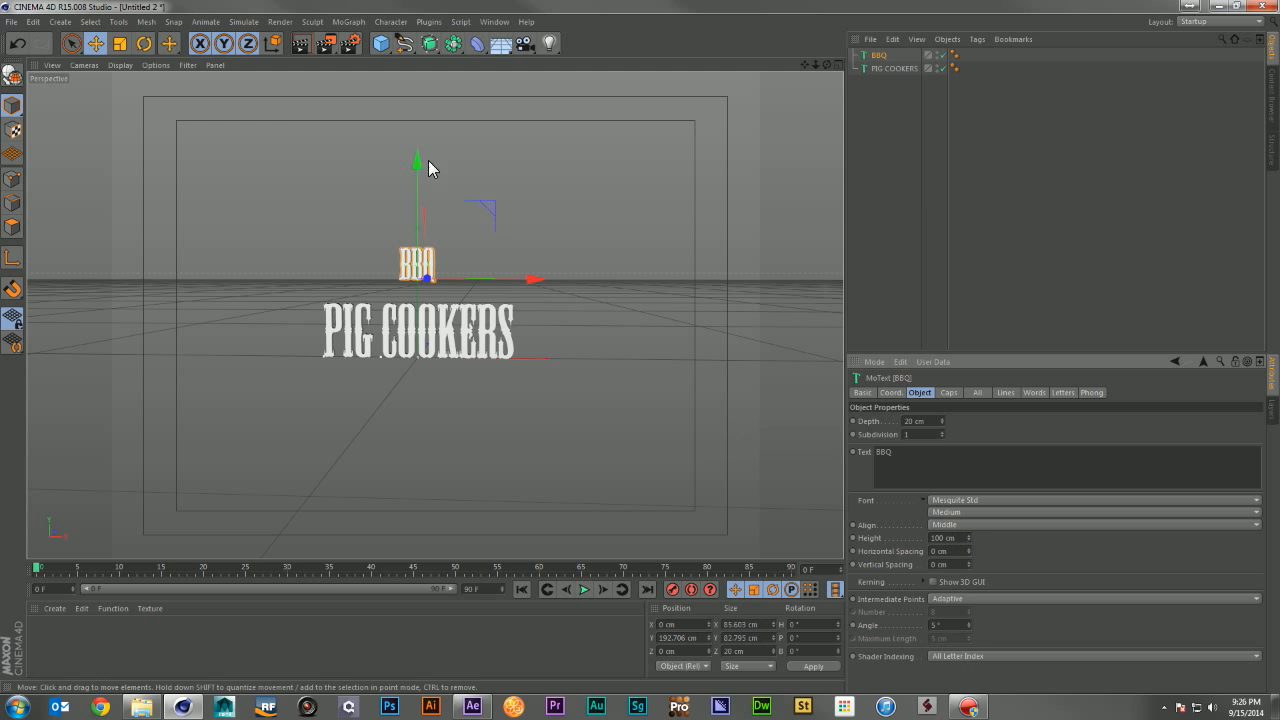
Step: Lower the BBQ text to just above PIG COOKERS, at a Y position of about 146 cm
drag(422, 156, 422, 176)
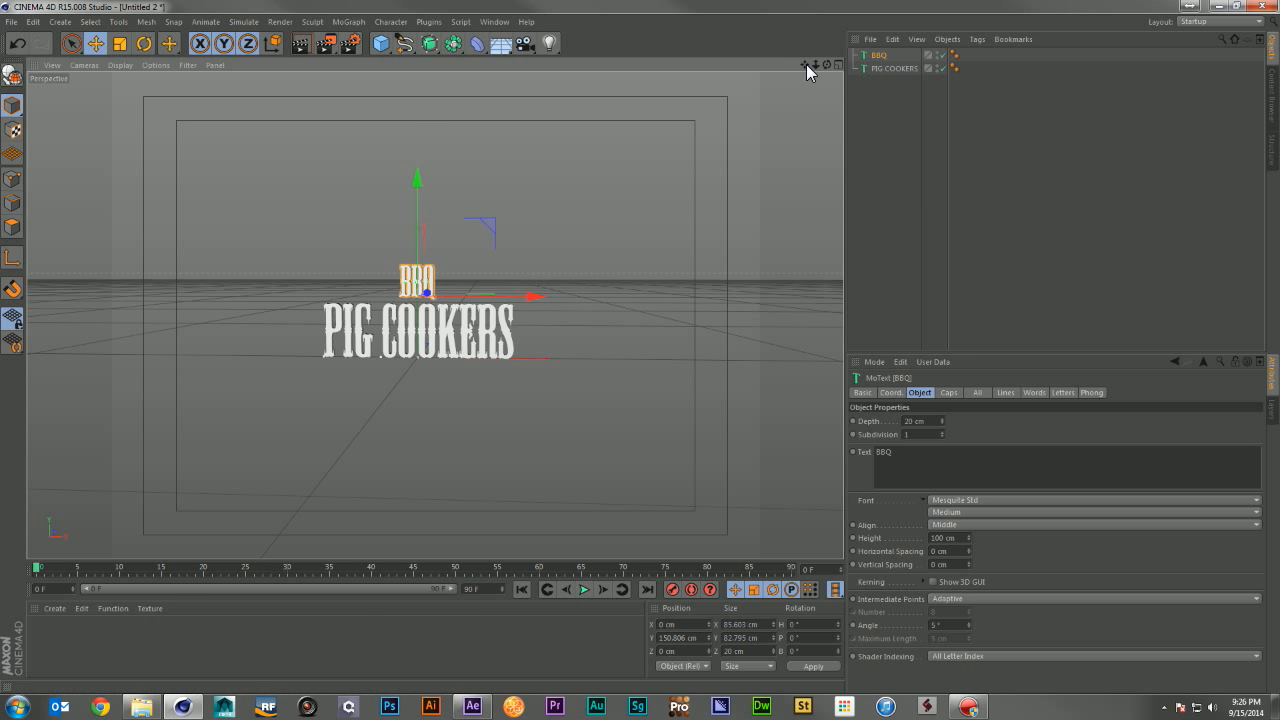
drag(813, 64, 813, 64)
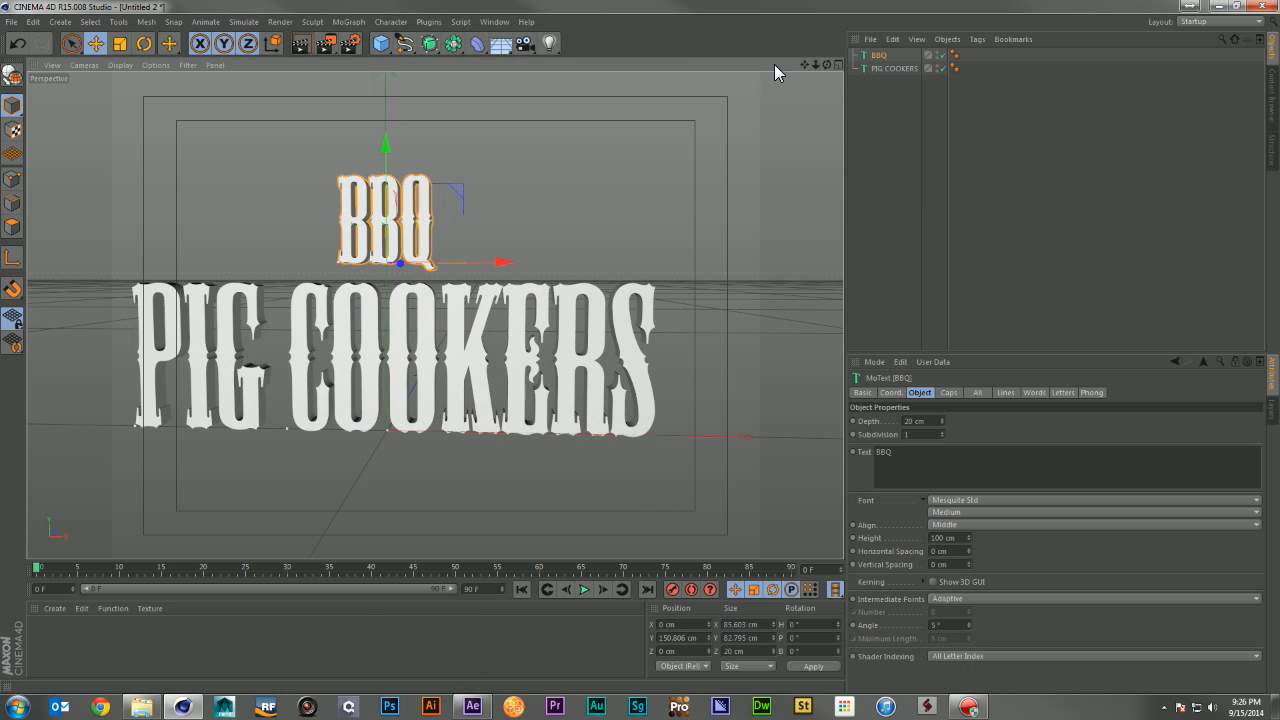
drag(386, 146, 386, 152)
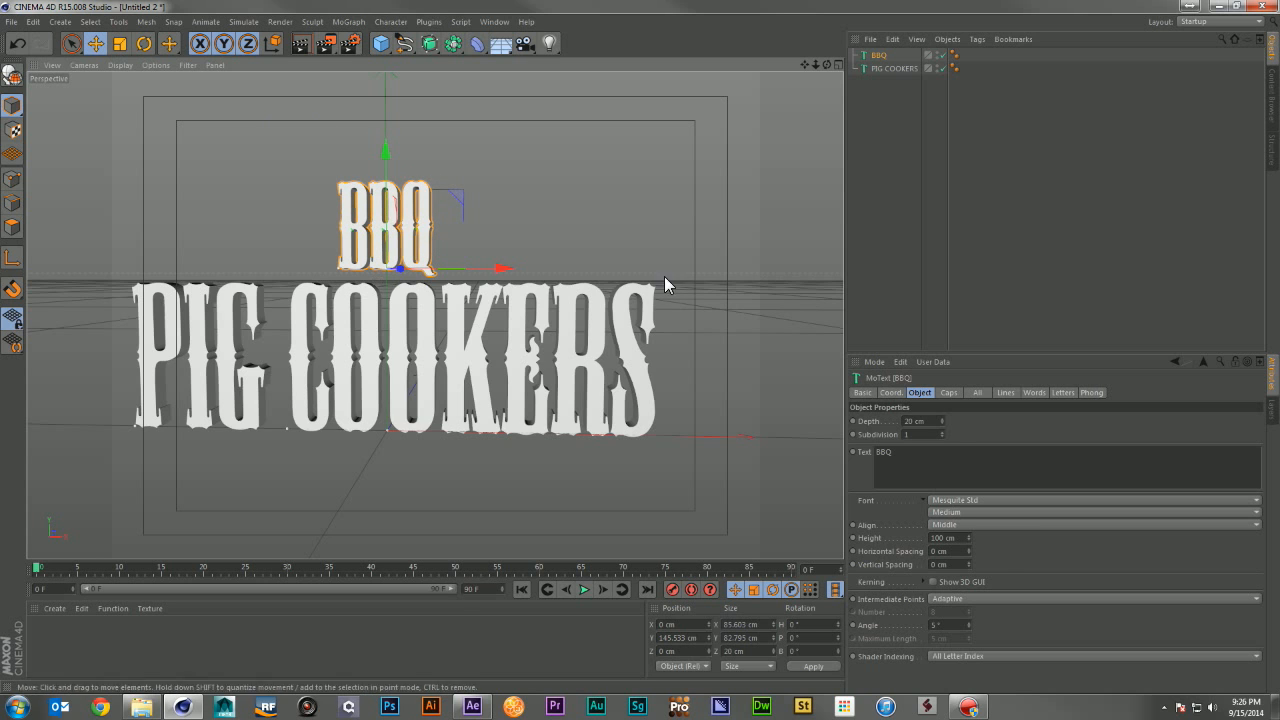
Step: Set both the start and end caps of the two text objects to Fillet Cap
shift+click(896, 68)
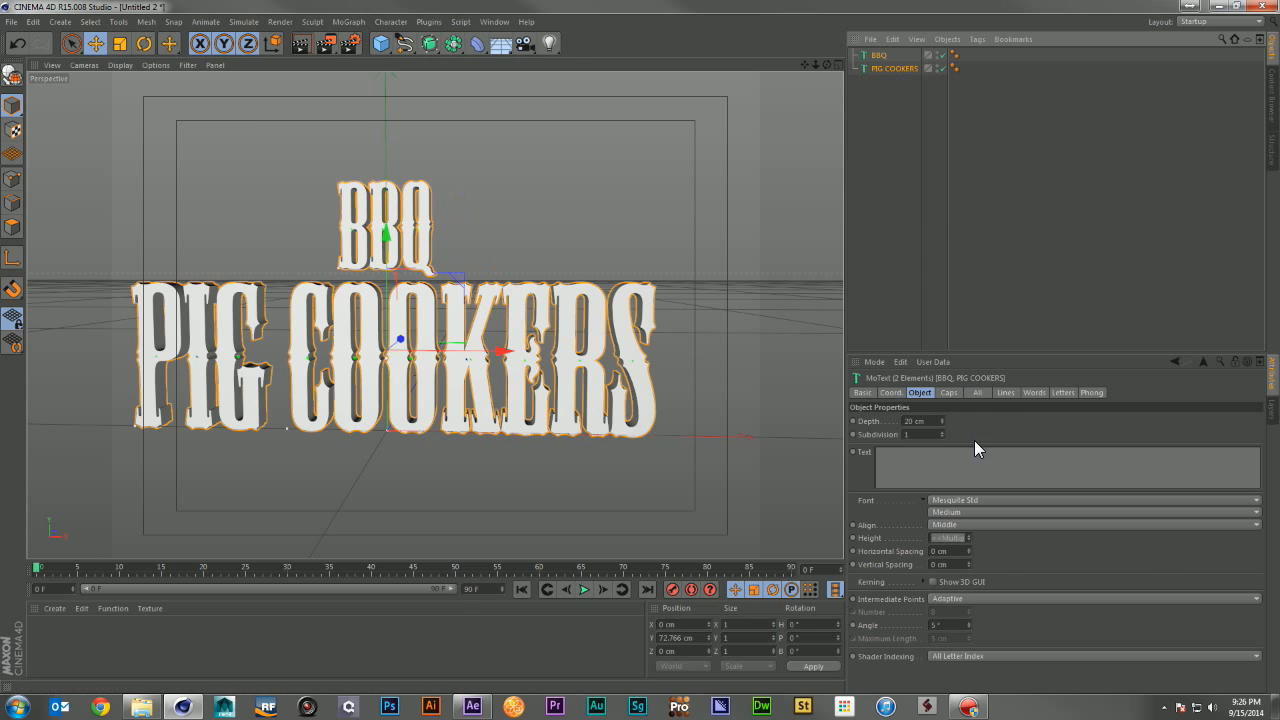
click(948, 392)
click(946, 459)
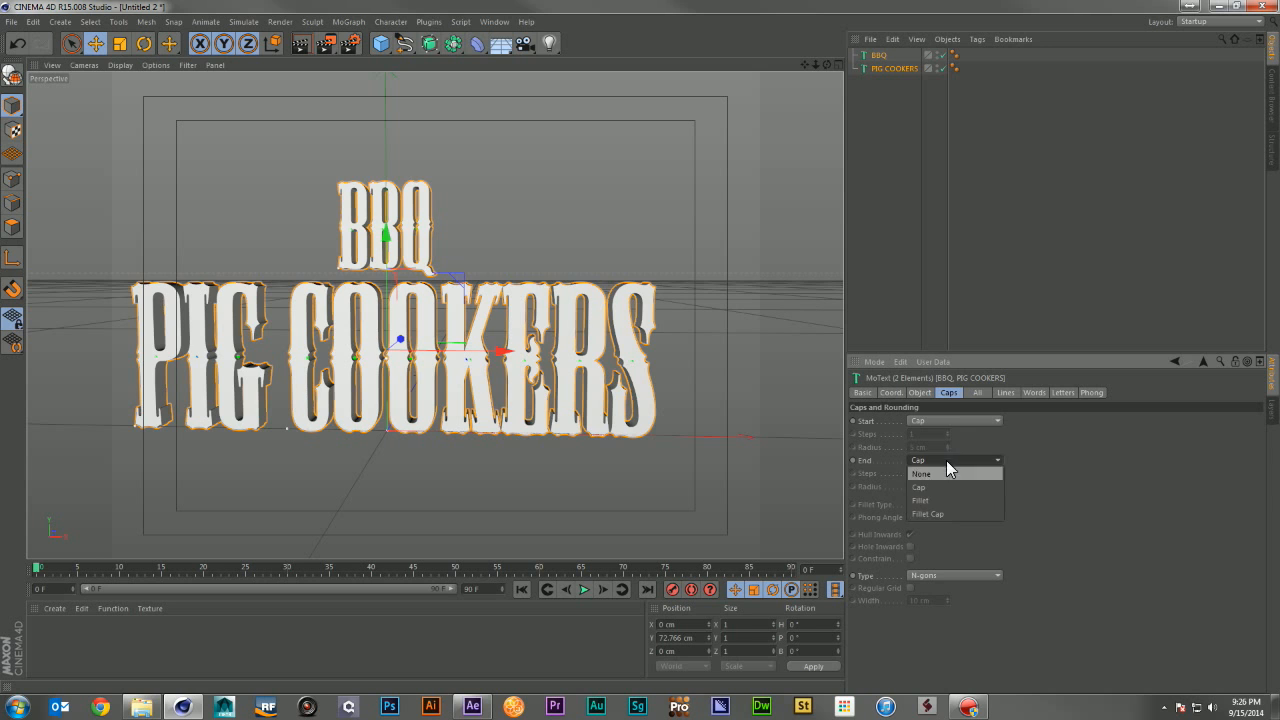
click(948, 506)
click(950, 422)
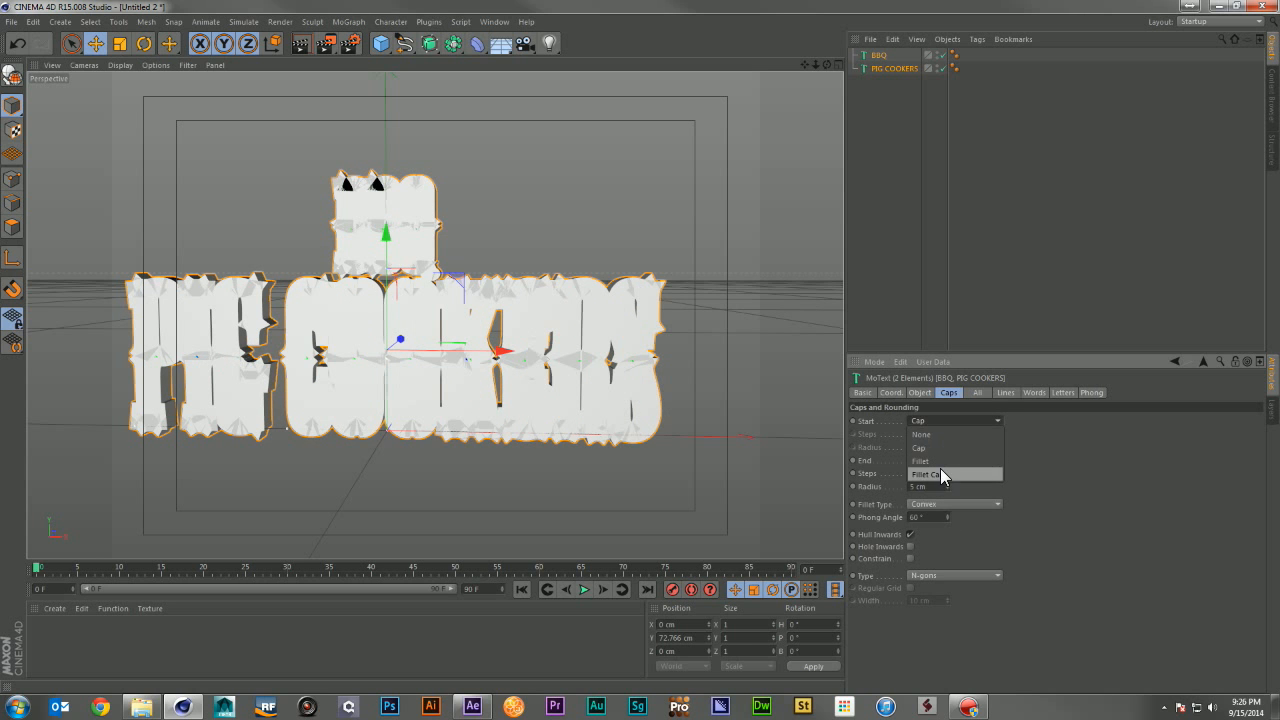
click(940, 468)
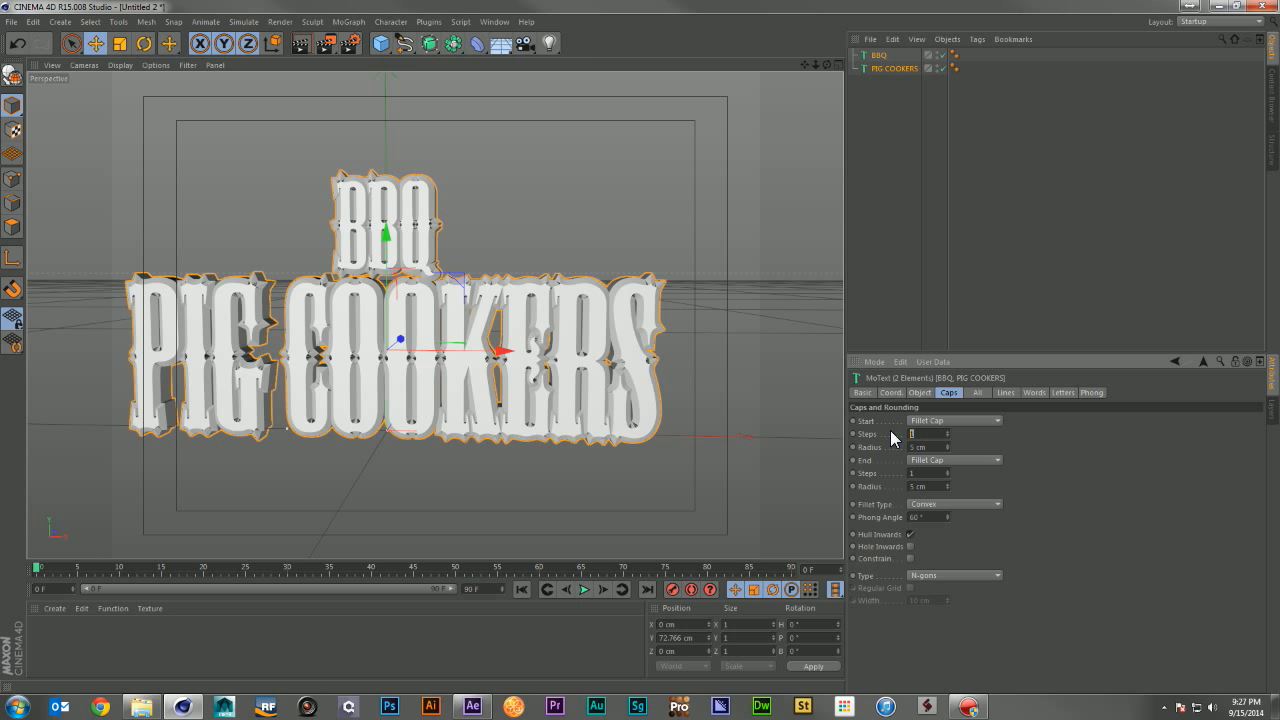
Step: Set the start cap's fillet steps to 5 for both text objects, keeping the Convex fillet type
click(938, 501)
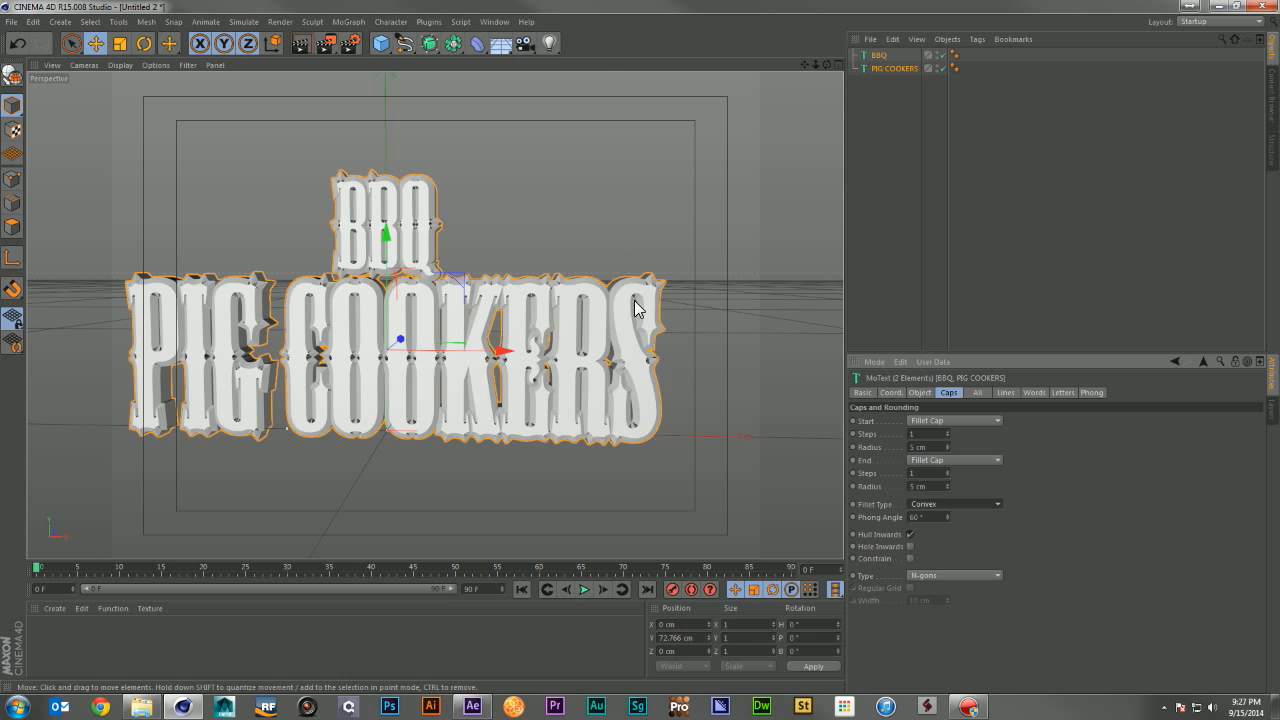
click(922, 434)
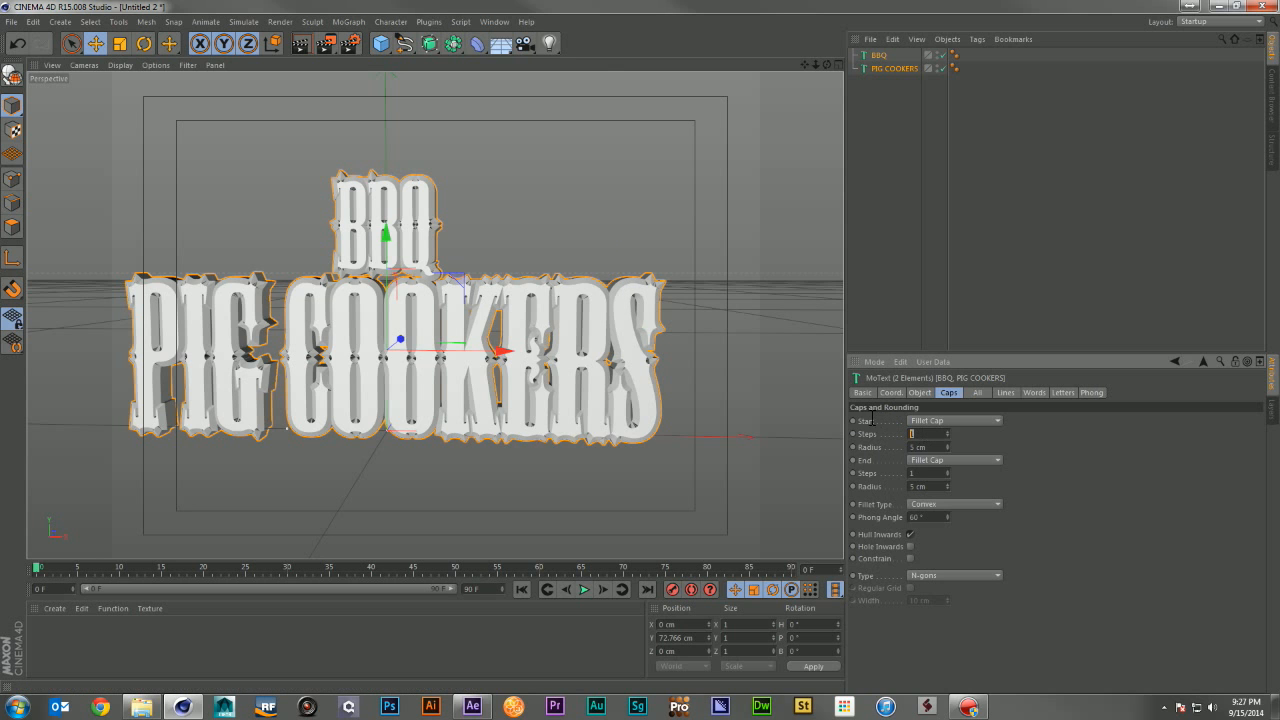
key(Return)
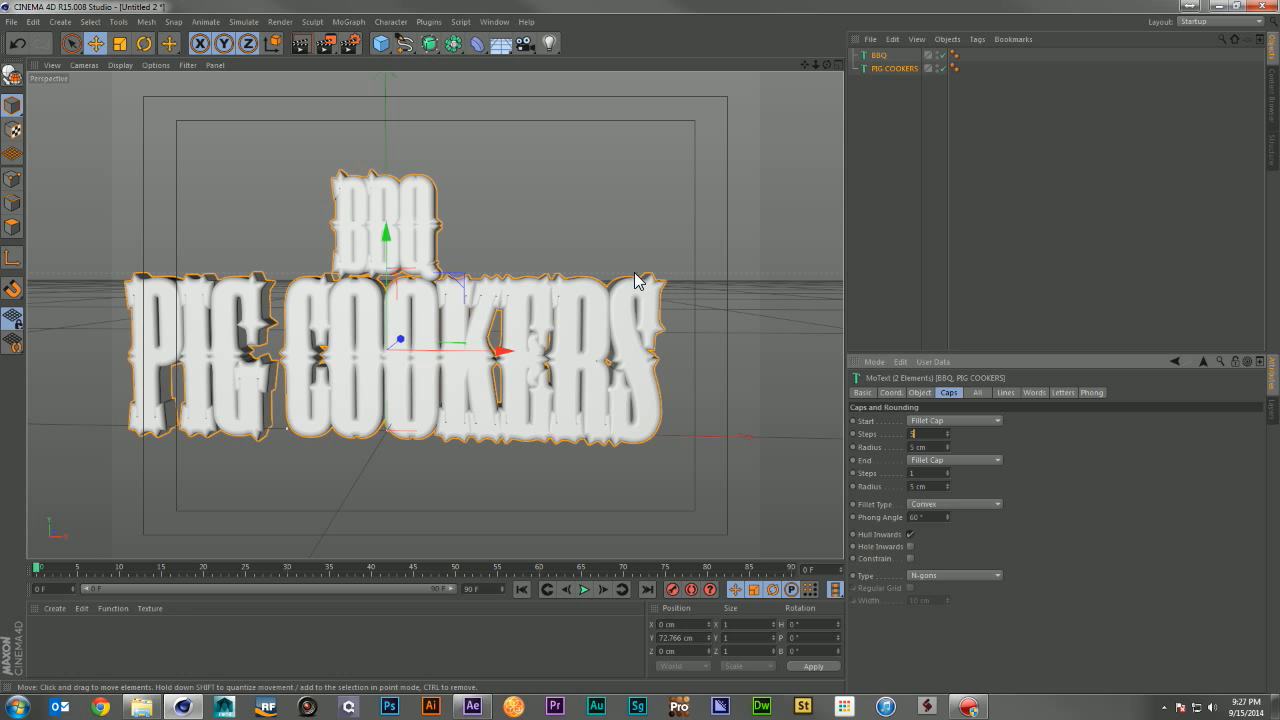
Step: Set the fillet radius of both the start and end caps to 2 cm for the two text objects
click(940, 447)
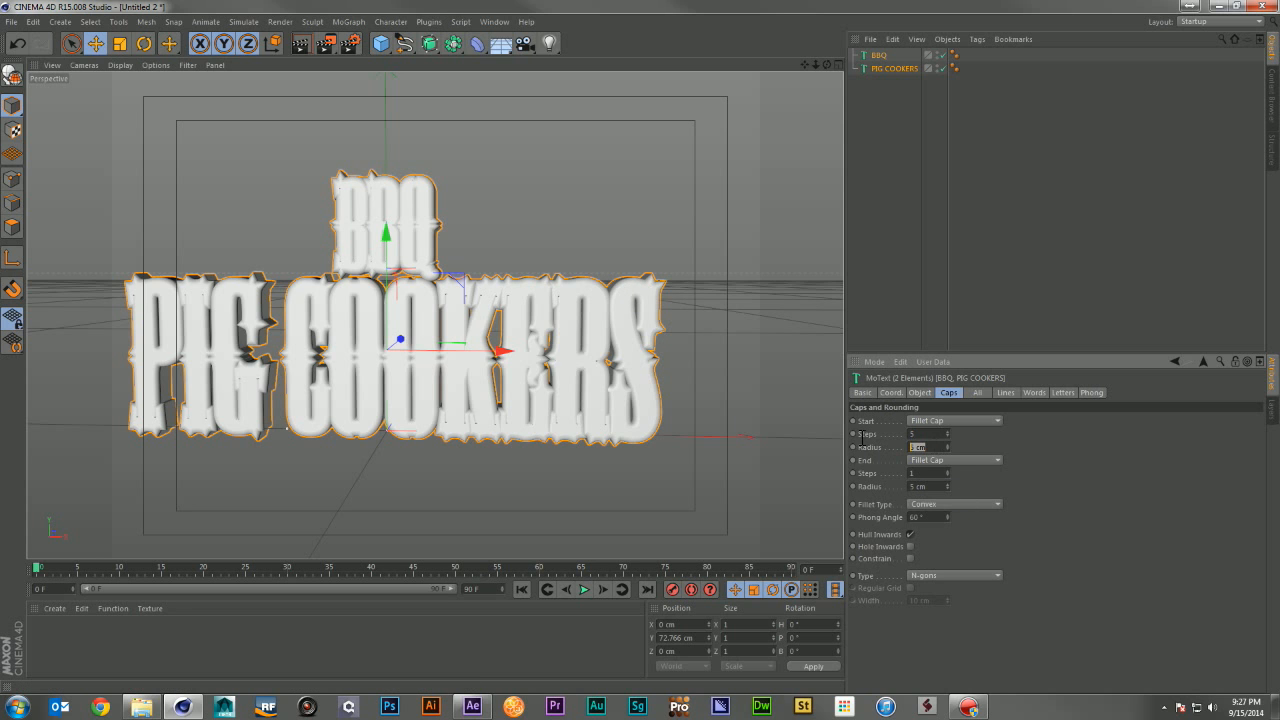
text(2)
key(Return)
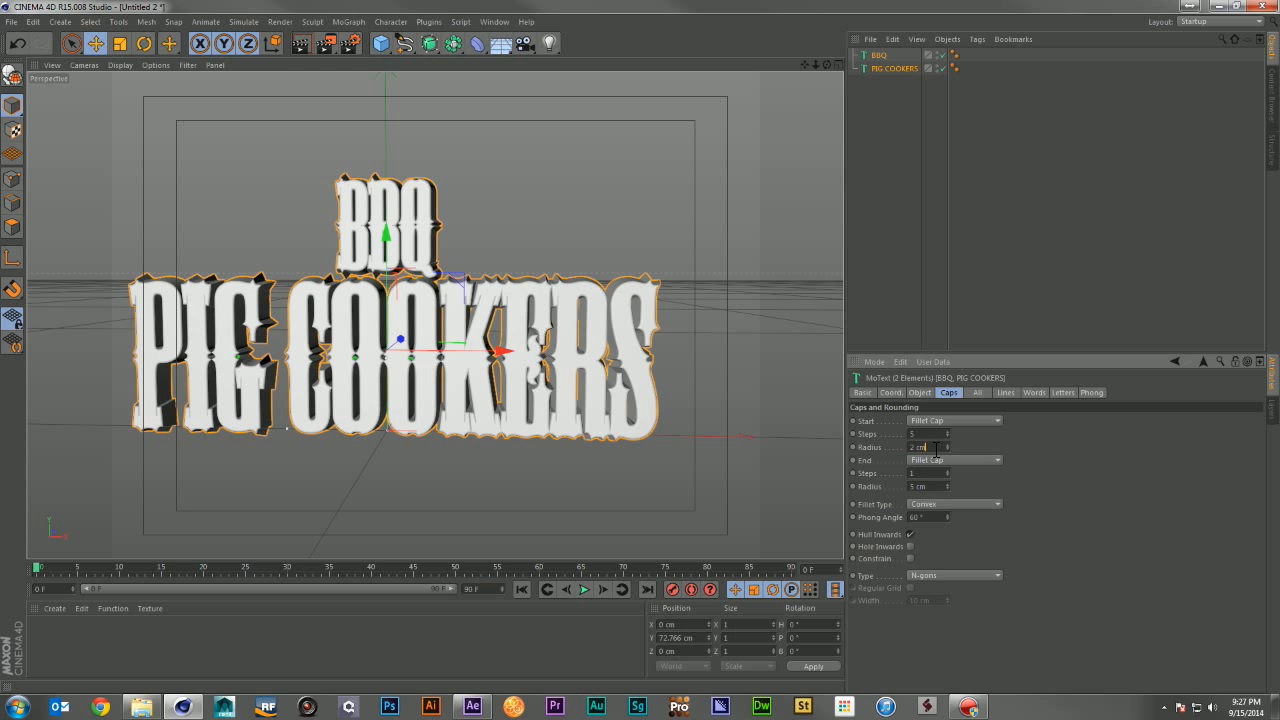
text(2)
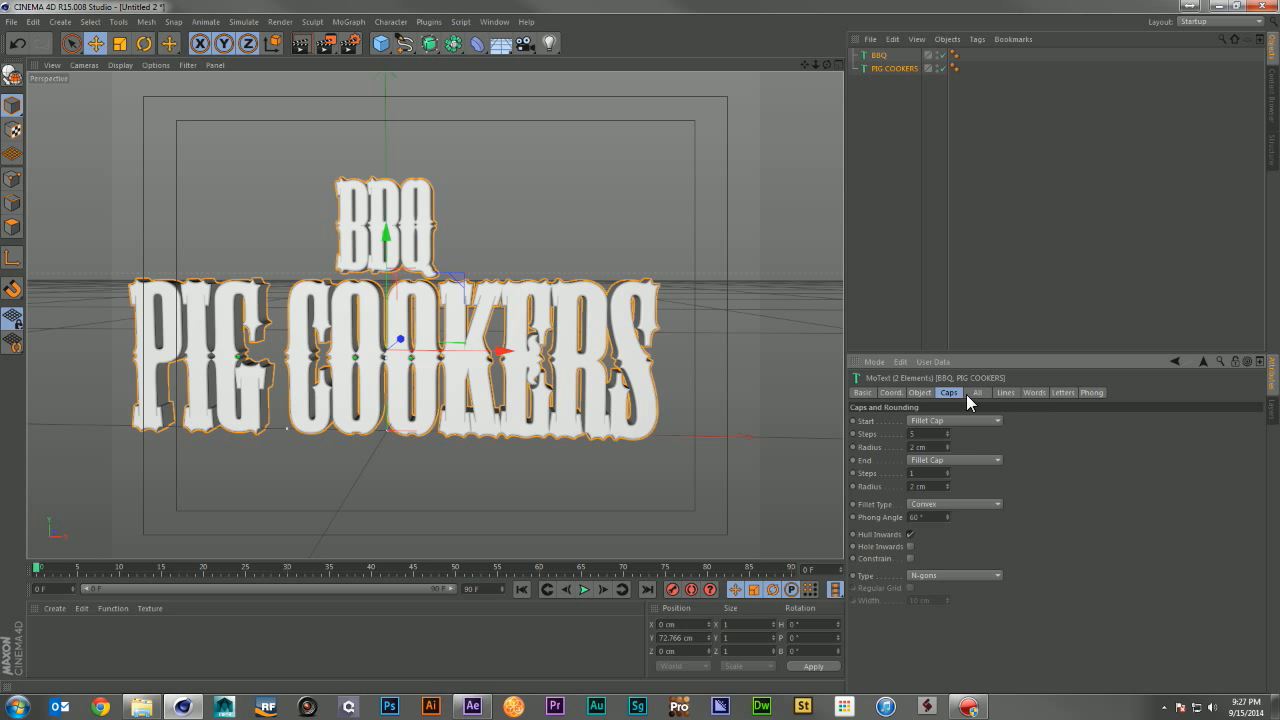
Step: Set the extrusion depth of both text objects to 30 cm
click(926, 392)
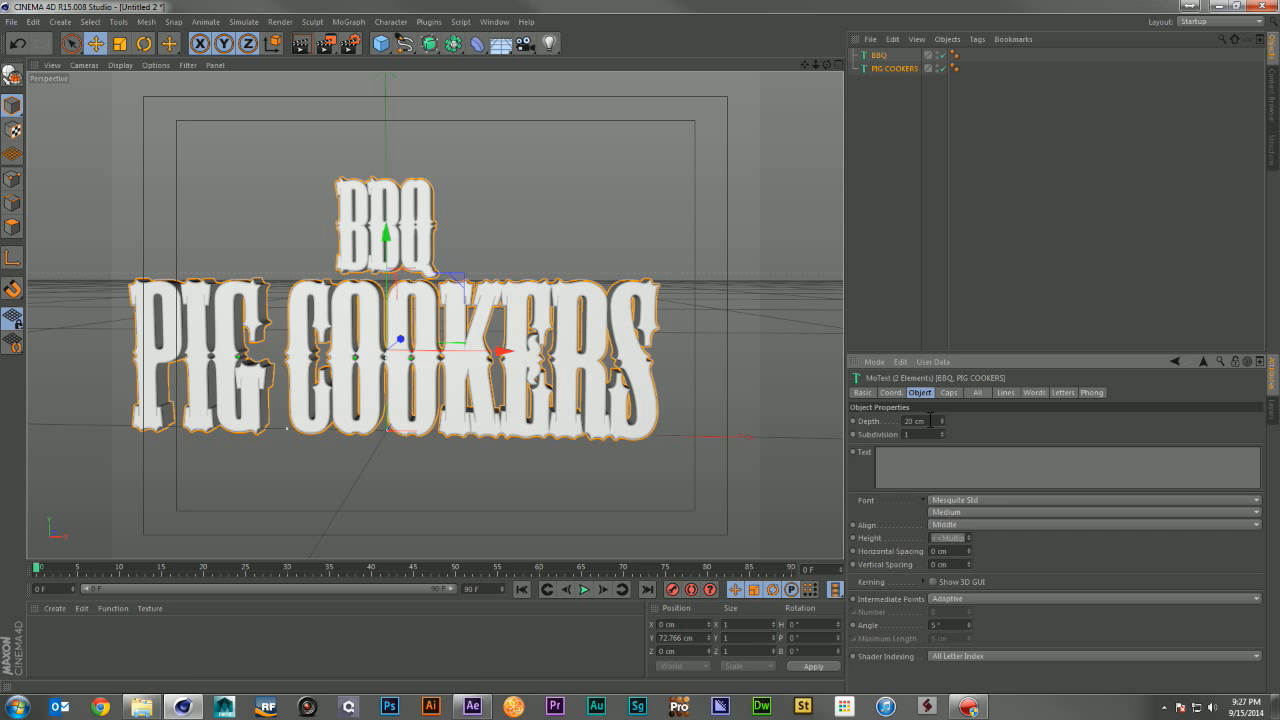
drag(930, 421, 832, 417)
text(30)
key(Return)
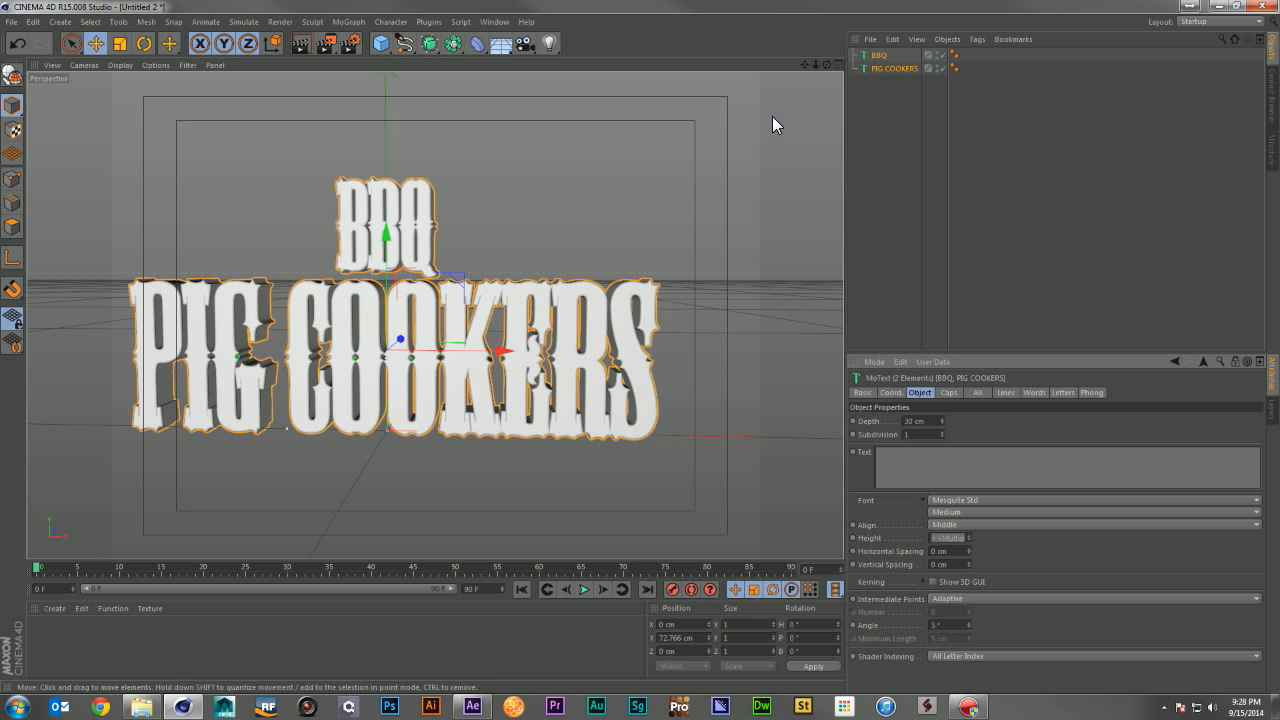
Step: Duplicate the BBQ and PIG COOKERS text objects and place the copies below the originals in the object hierarchy
key(ctrl+c)
key(ctrl+v)
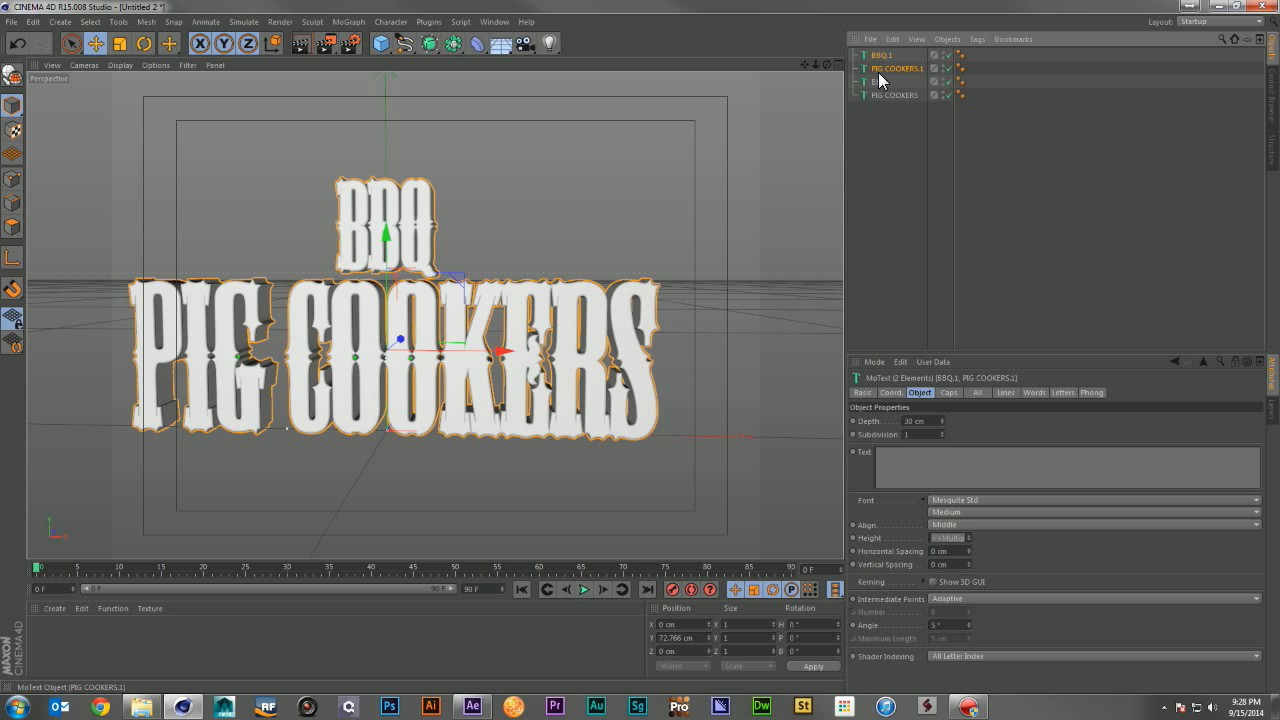
drag(880, 70, 876, 96)
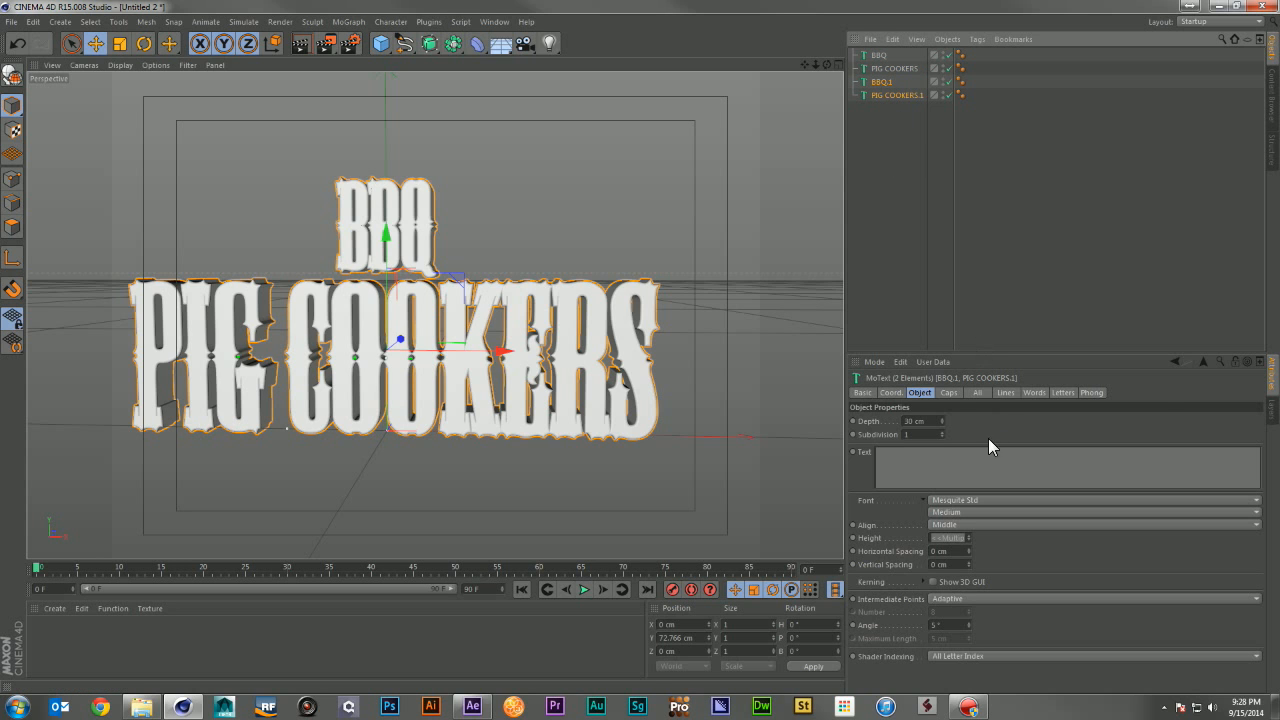
Step: Set the copied texts' start and end fillet radius to 4 cm and move them back to about 14.7 cm in Z
click(949, 393)
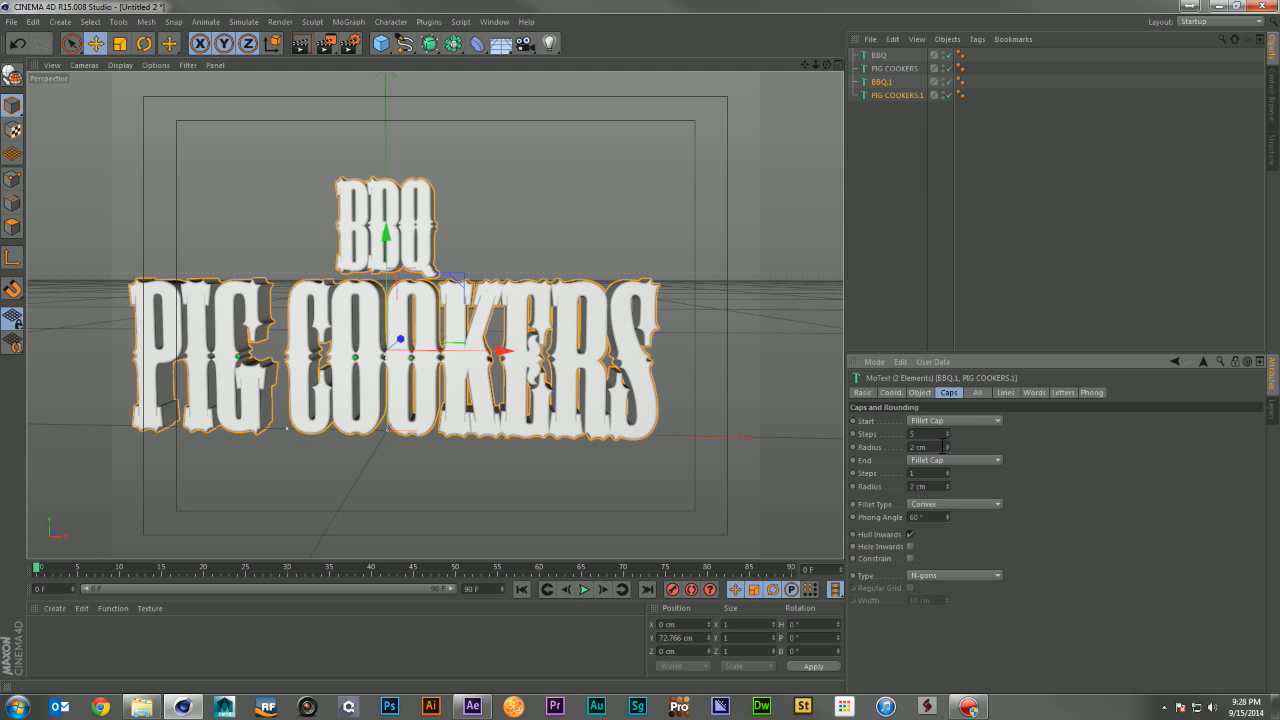
click(918, 447)
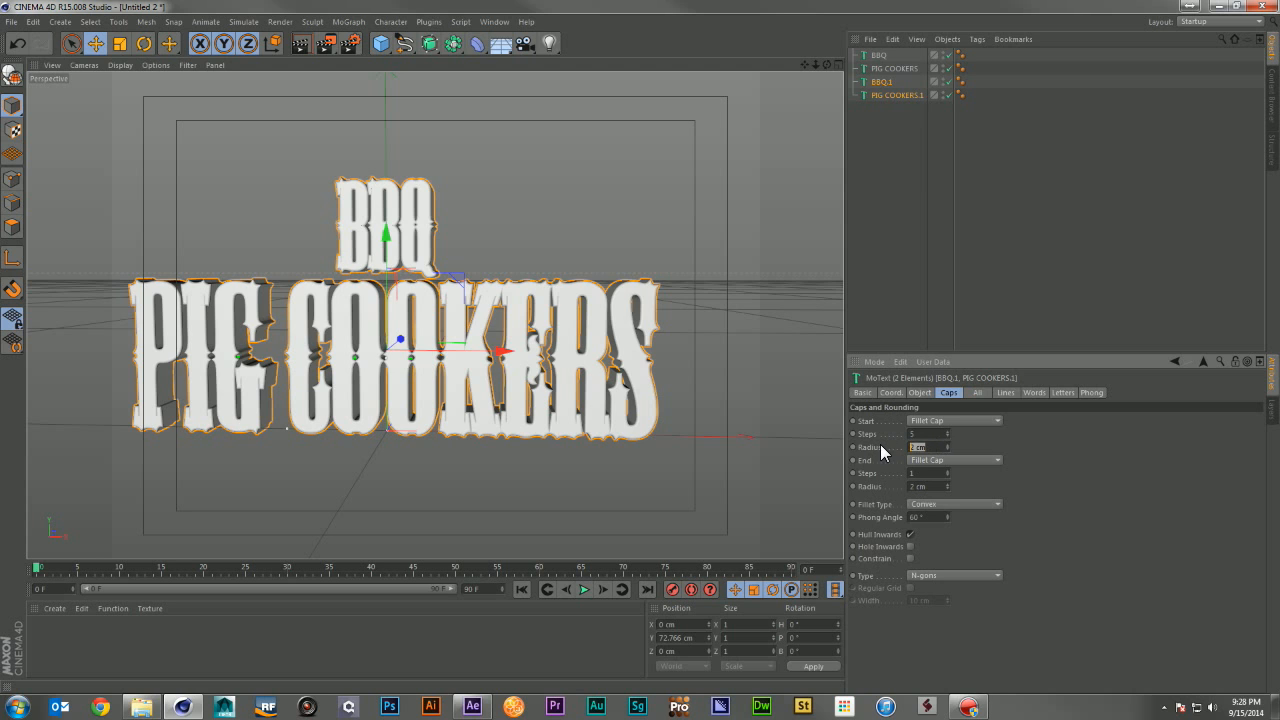
text(4)
key(Return)
click(915, 486)
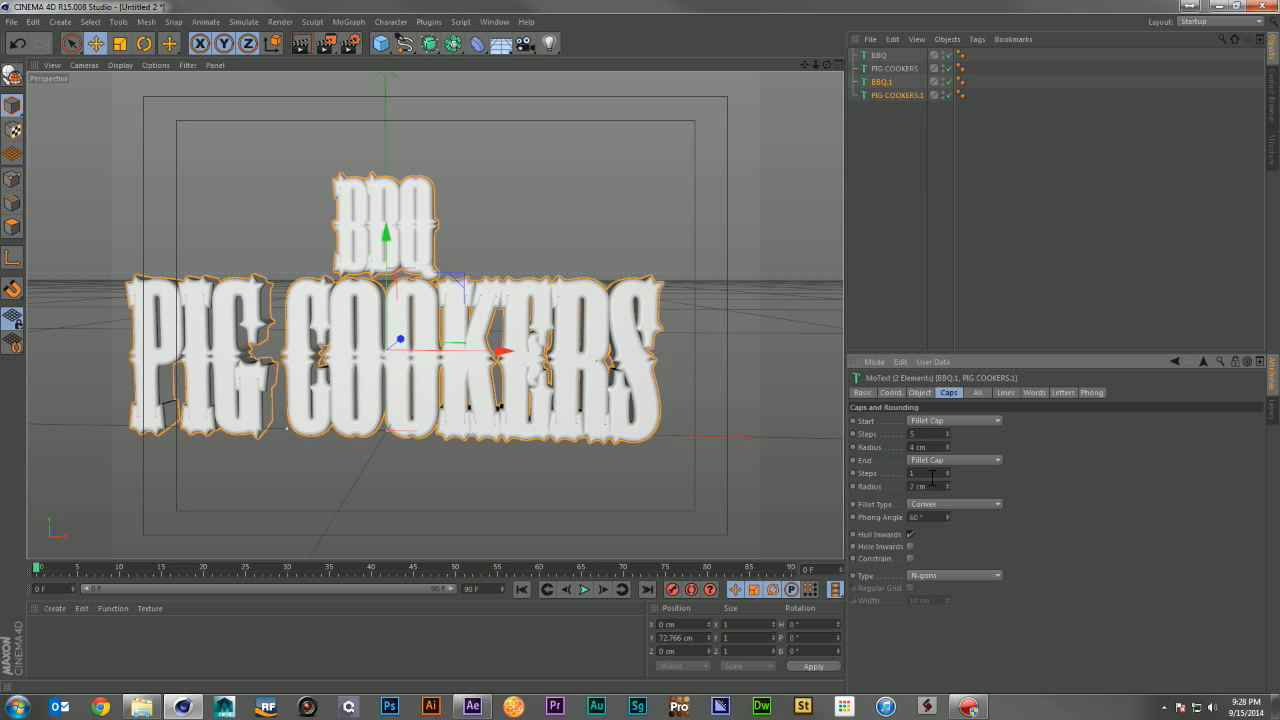
text(4)
key(Return)
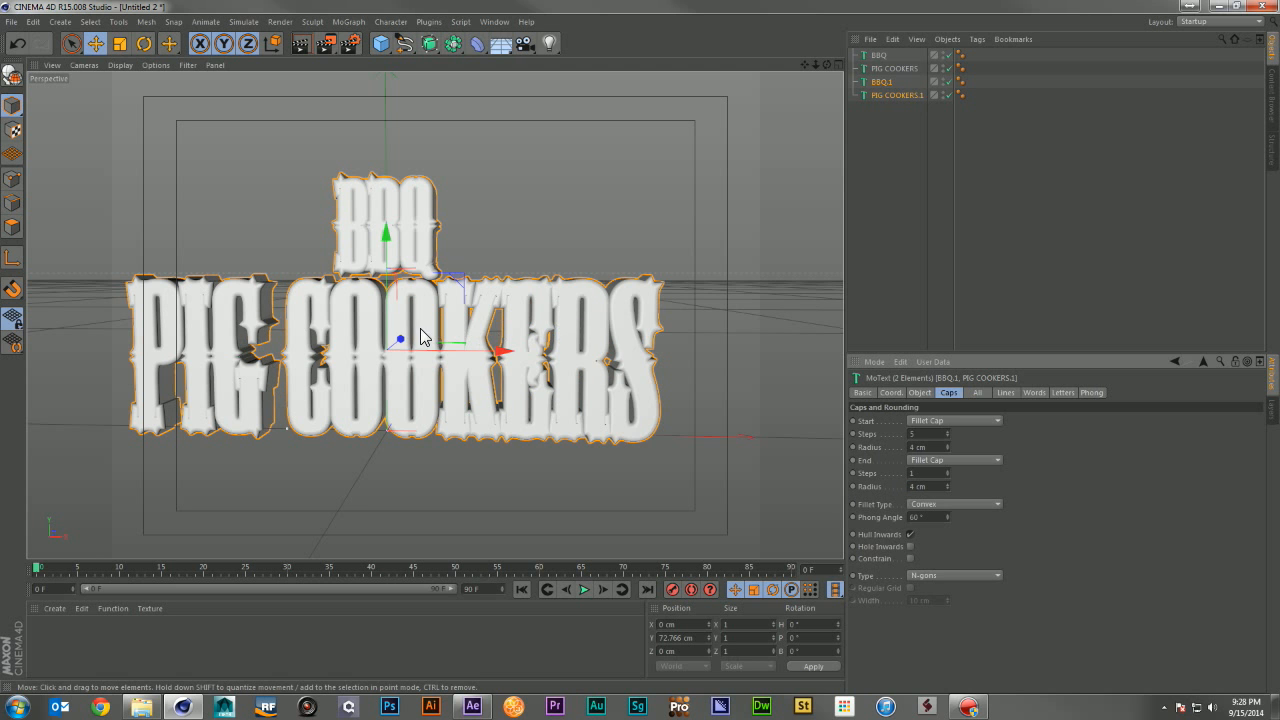
drag(406, 336, 403, 345)
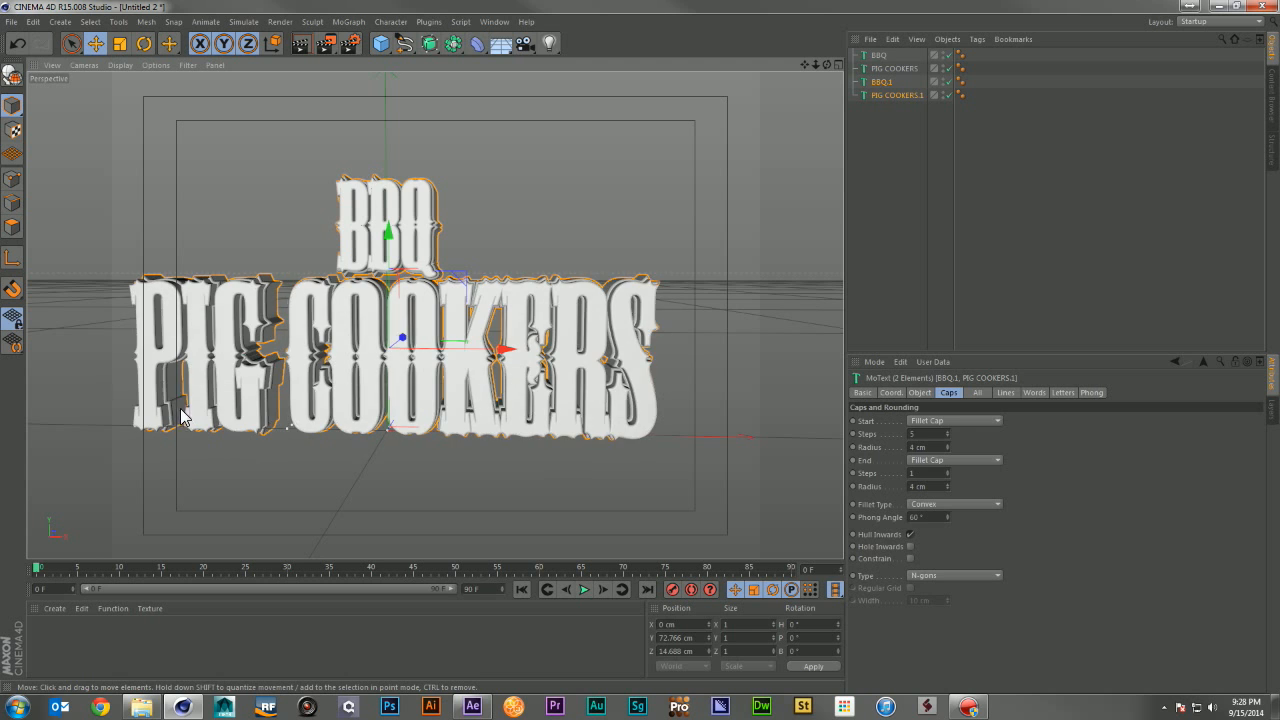
click(913, 153)
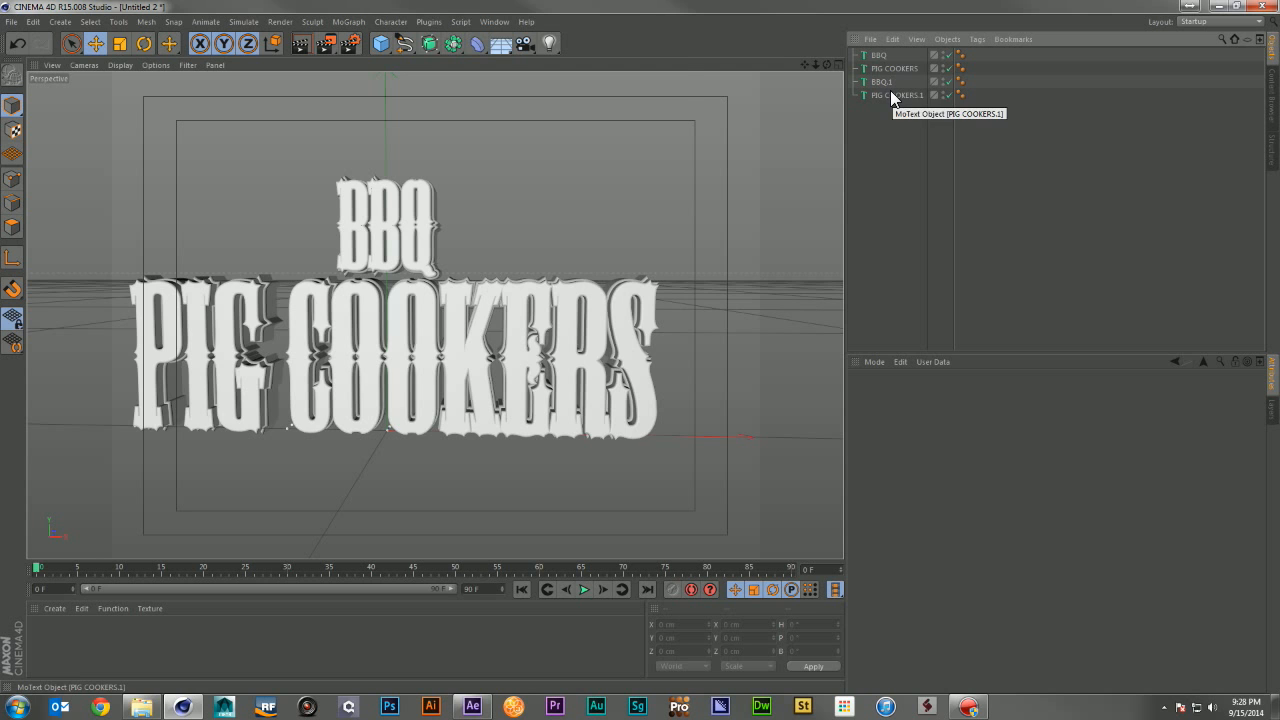
Step: Add a cube and flatten it into a slab about 5.7 cm high
click(384, 46)
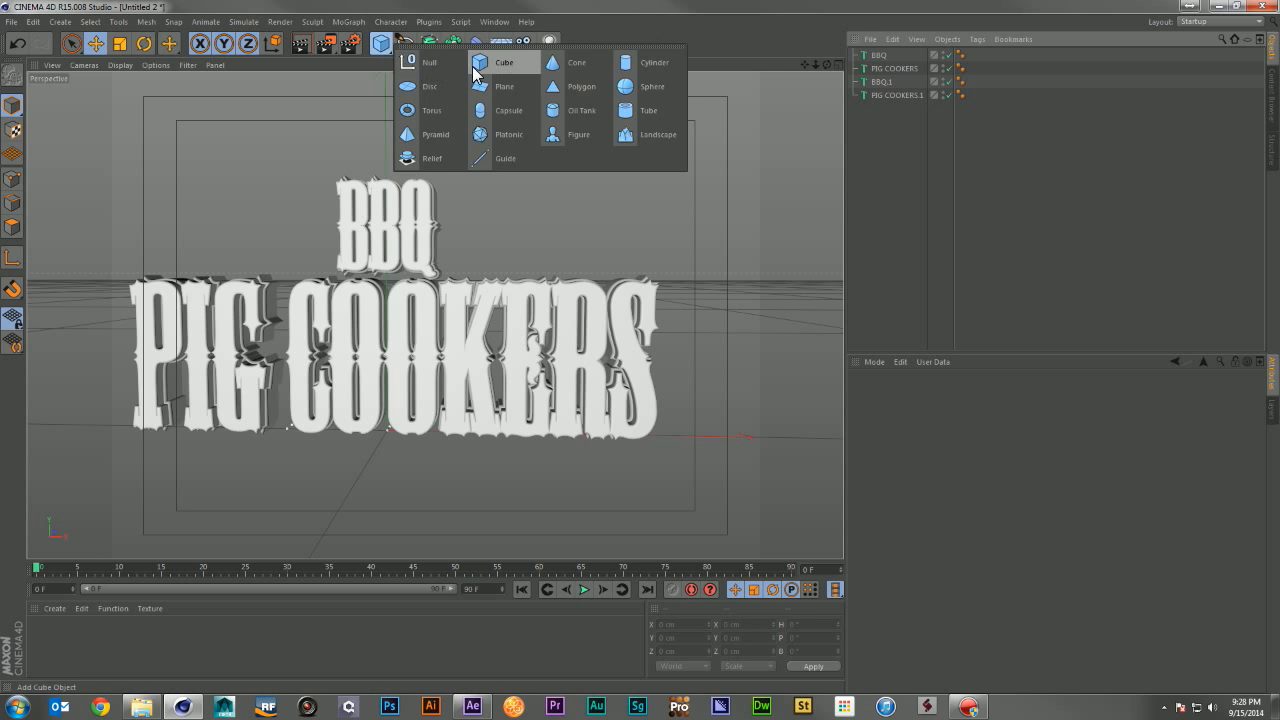
click(474, 68)
drag(386, 320, 390, 426)
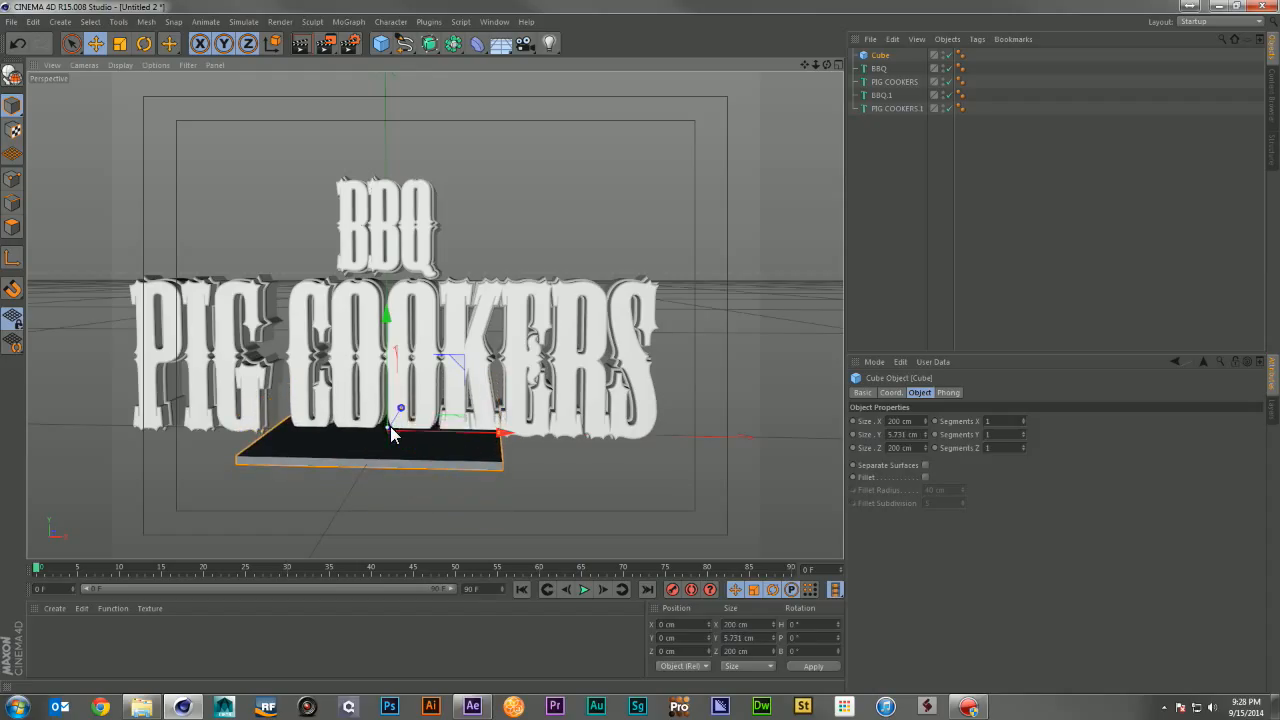
Step: Fit the slab beneath PIG COOKERS, about 478 cm wide and 28 cm deep, at about Y -17.5 cm and Z 13 cm
click(828, 65)
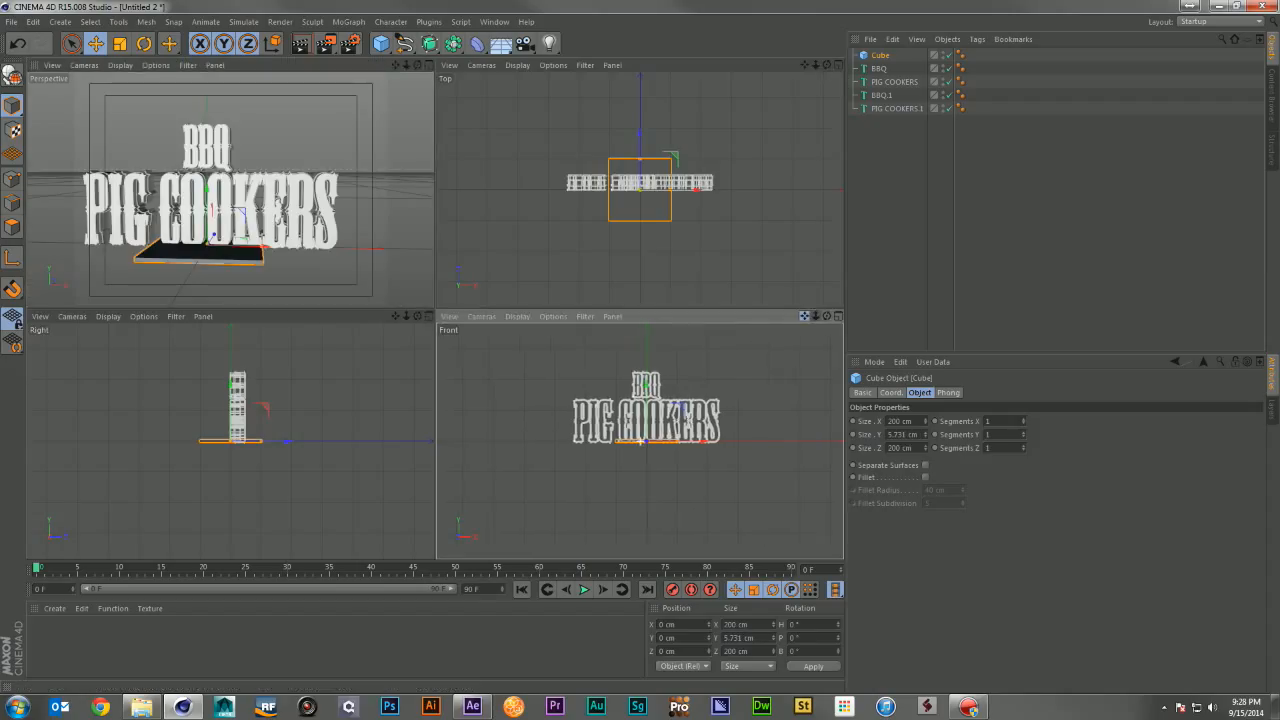
drag(804, 316, 824, 334)
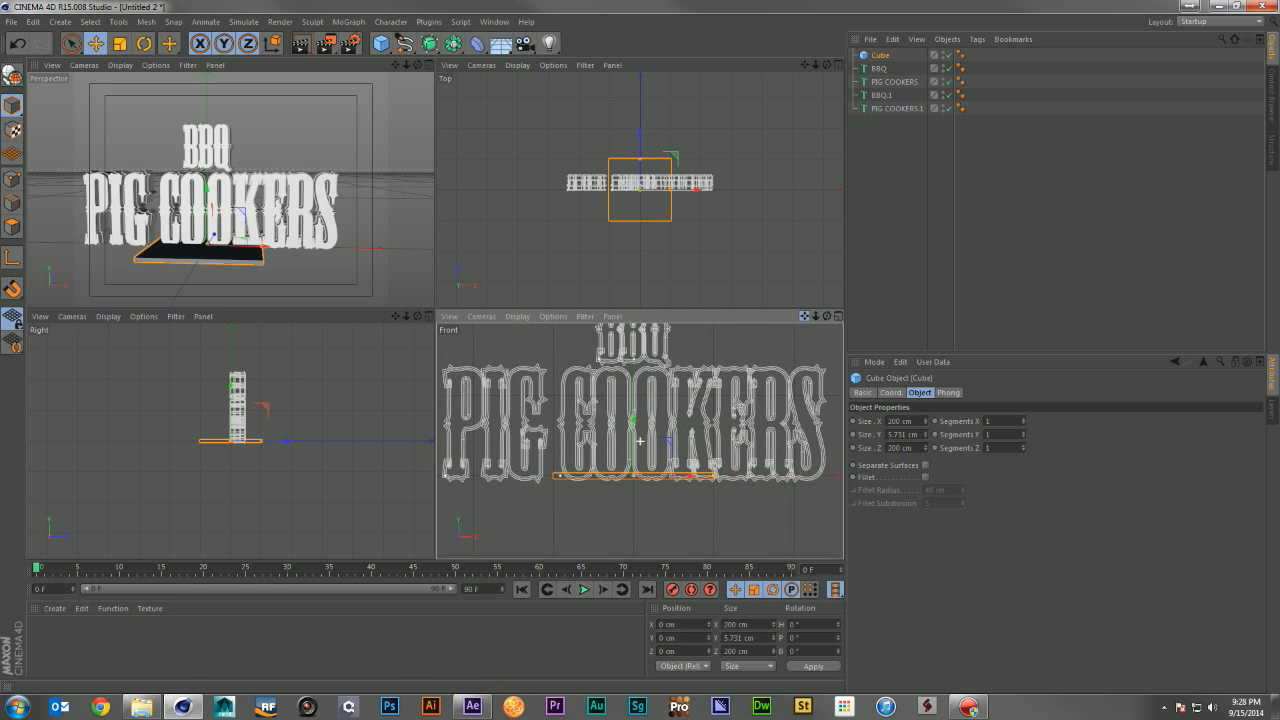
drag(637, 424, 637, 437)
drag(720, 495, 831, 491)
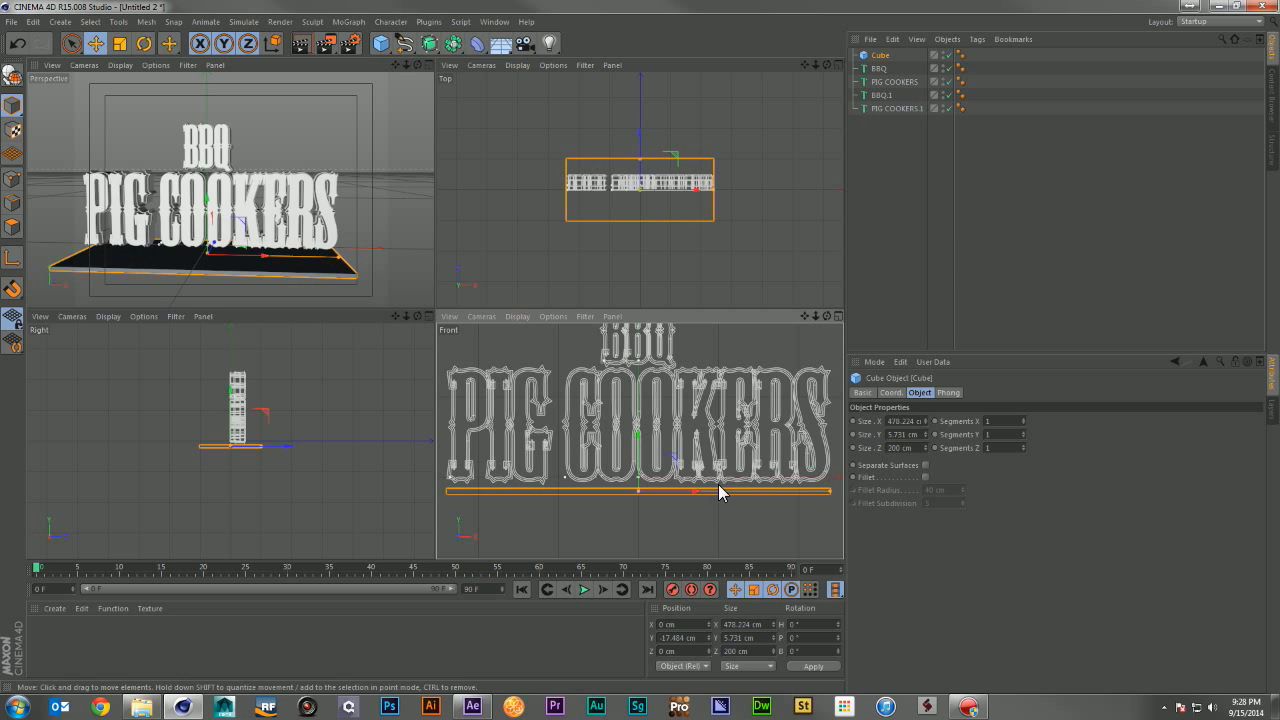
drag(683, 491, 682, 491)
drag(640, 158, 636, 190)
drag(641, 141, 641, 137)
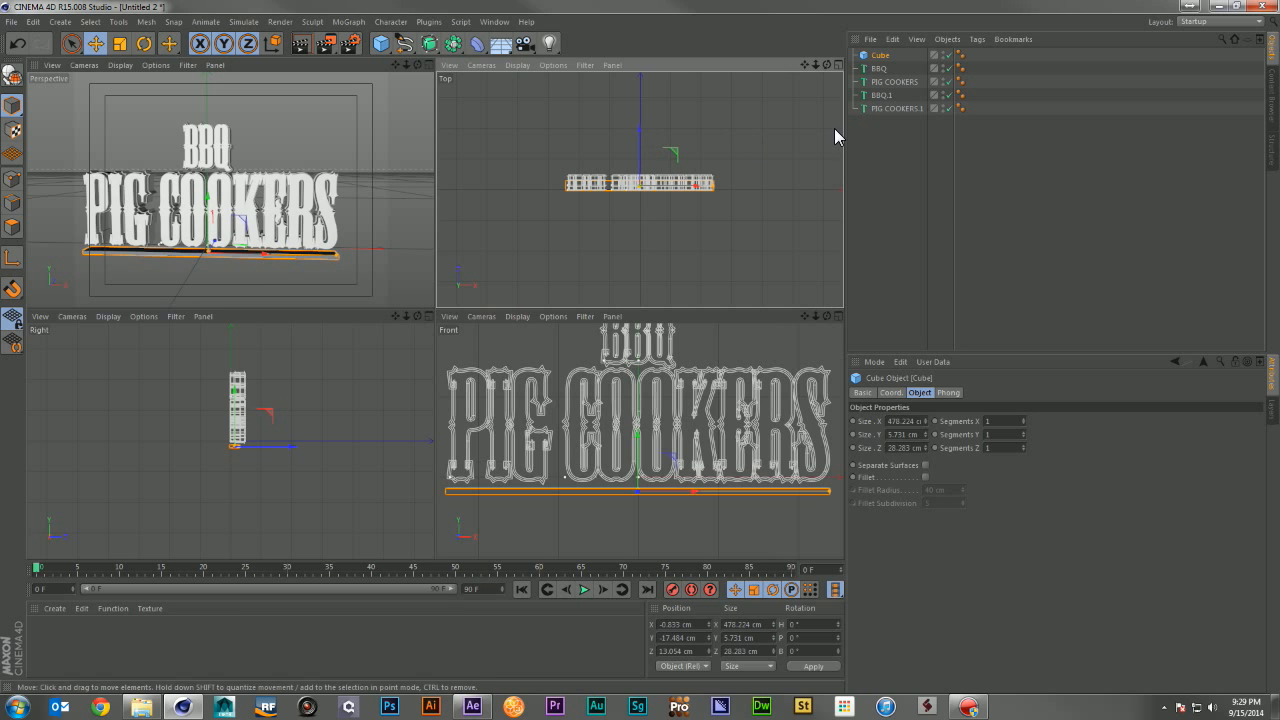
Step: Enable the fillet on the slab with a radius of 2 cm
click(925, 477)
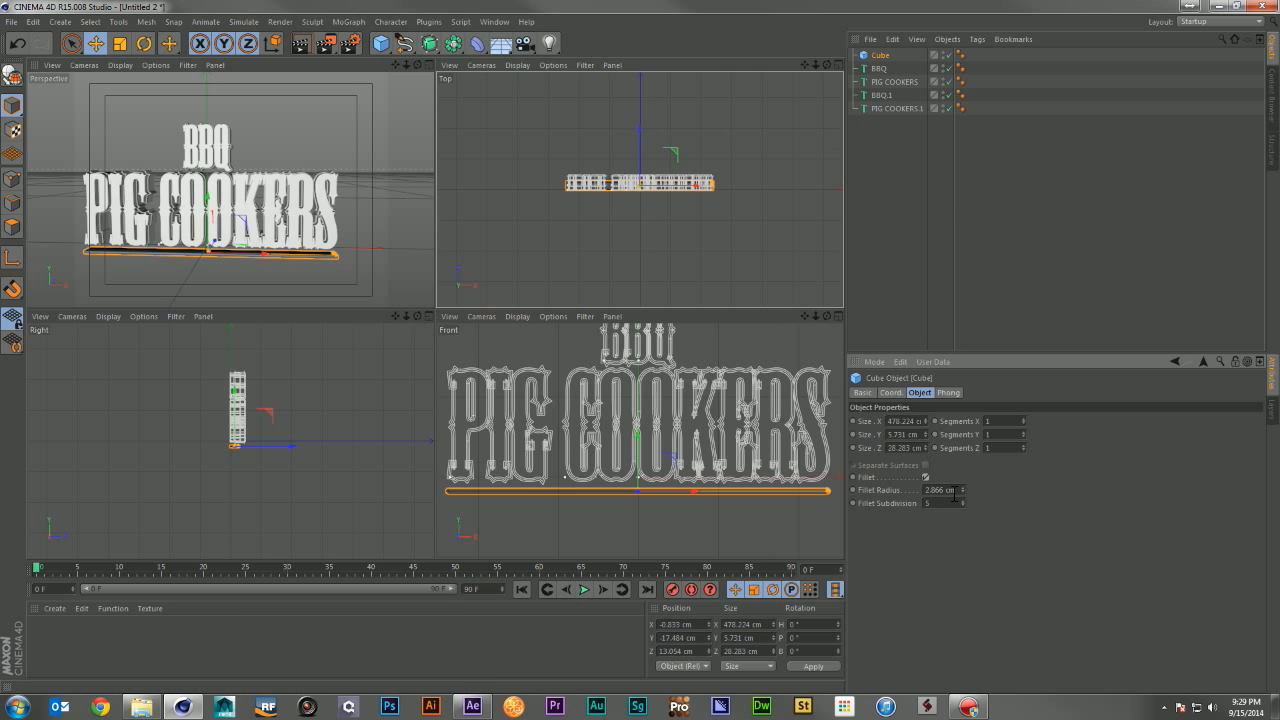
click(958, 490)
text(2)
key(Return)
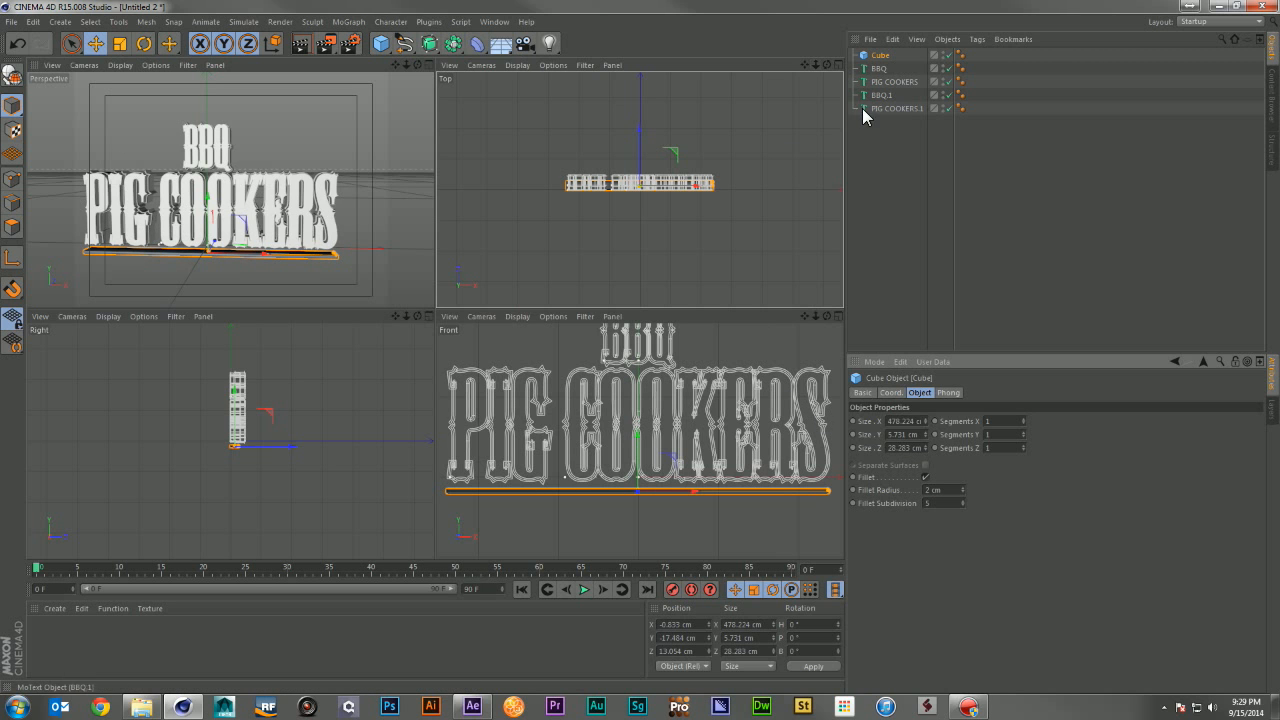
Step: Place the cube last in the object hierarchy, duplicate it, and nest the copy under the original
drag(876, 57, 878, 140)
key(ctrl+c)
key(ctrl+v)
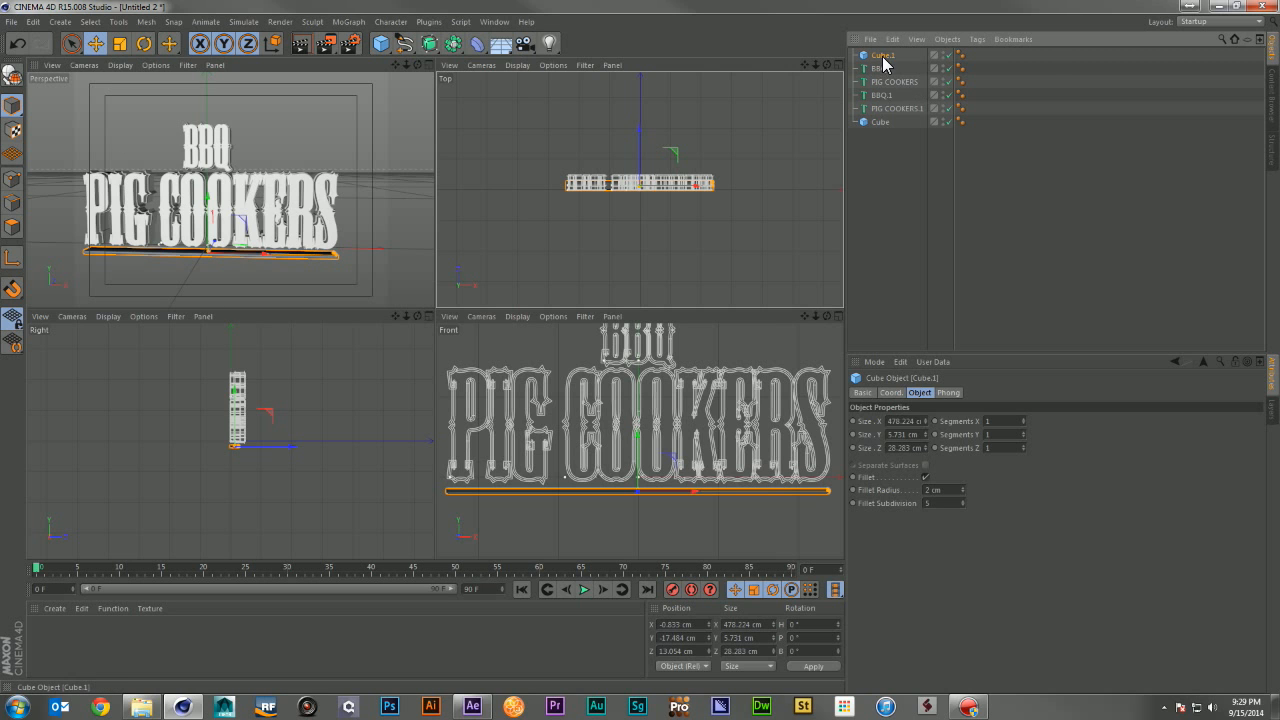
drag(882, 57, 878, 122)
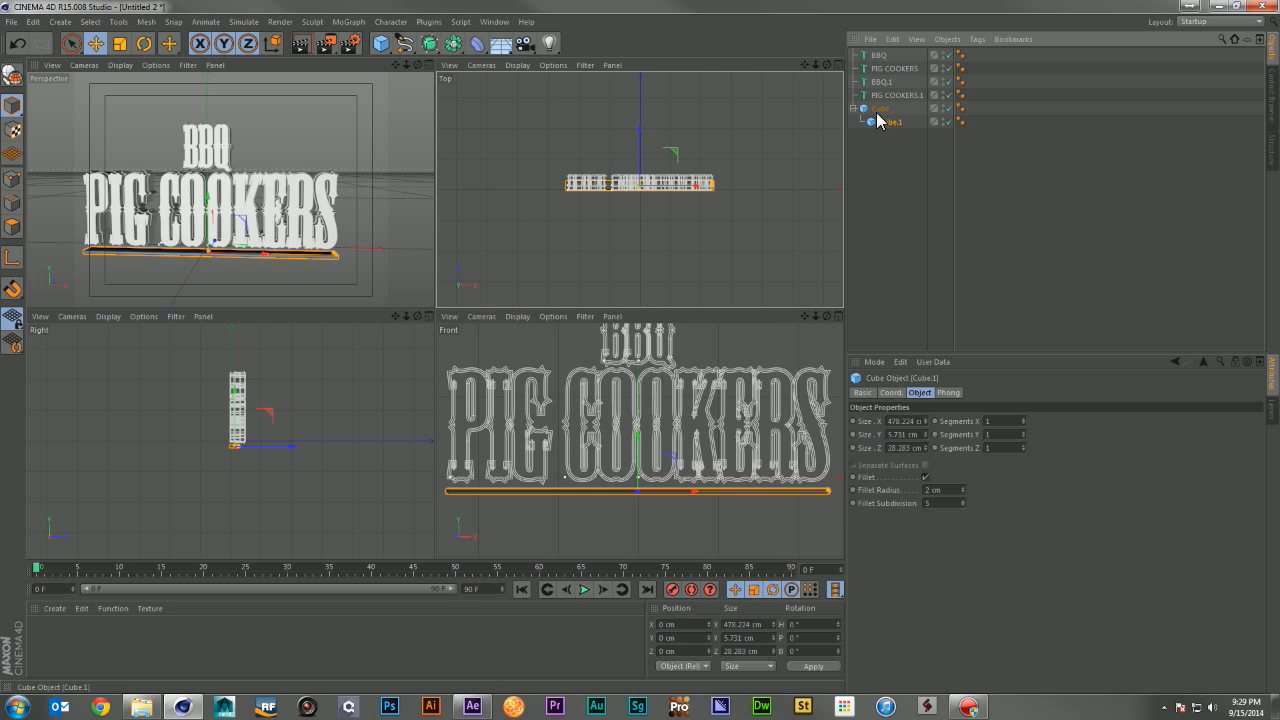
Step: Offset the nested cube back about 8.2 cm in Z and enlarge it to about 486 cm wide and 10.7 cm high
drag(815, 65, 913, 65)
drag(638, 126, 638, 119)
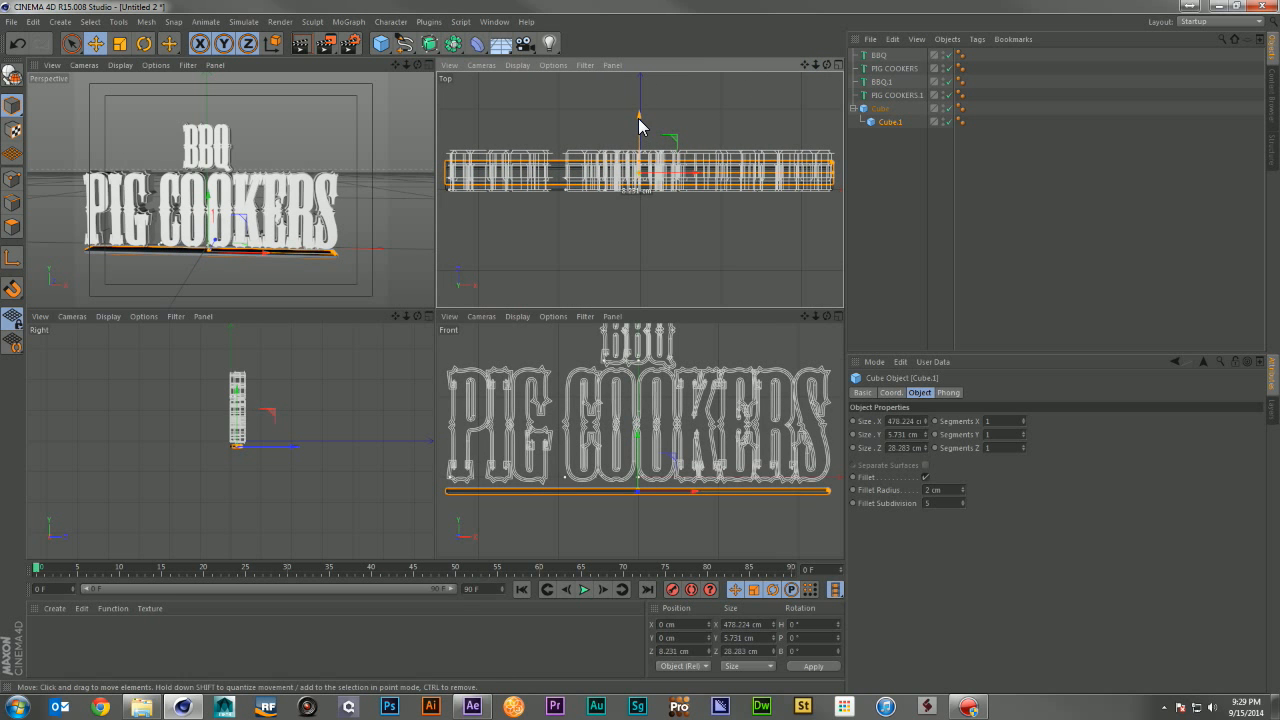
click(926, 421)
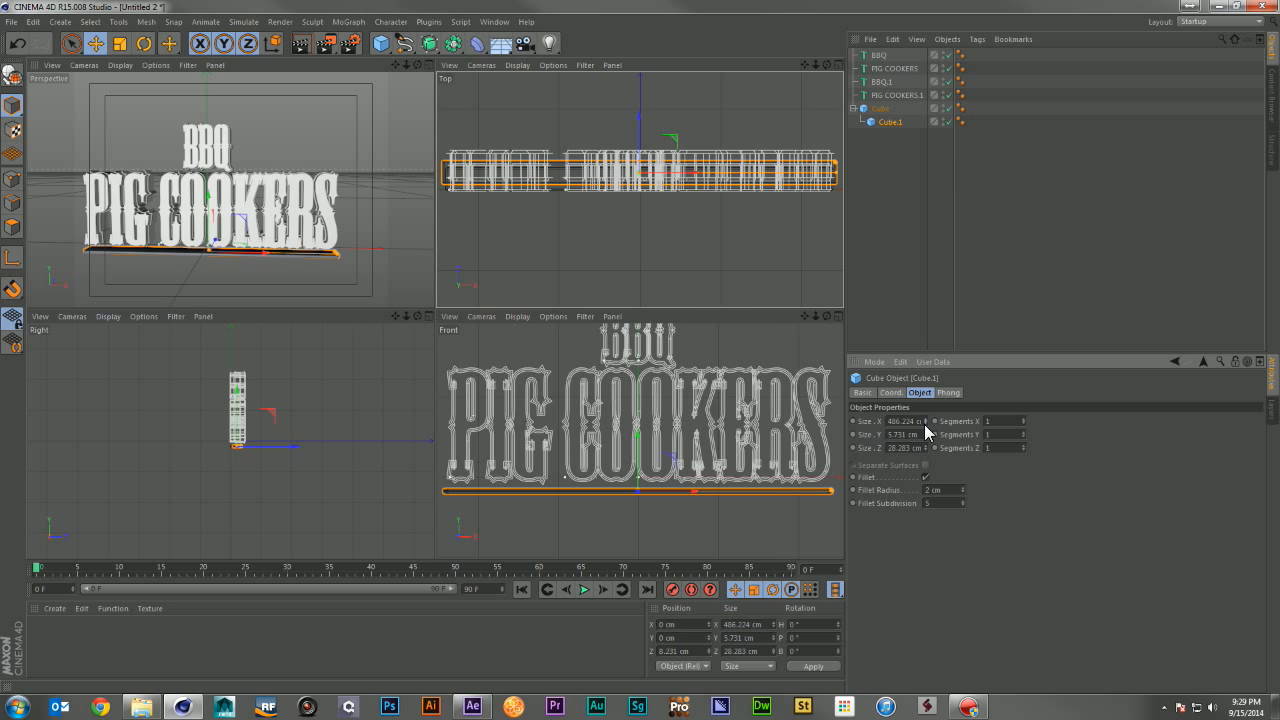
click(925, 432)
click(925, 432)
click(925, 432)
click(925, 432)
click(925, 432)
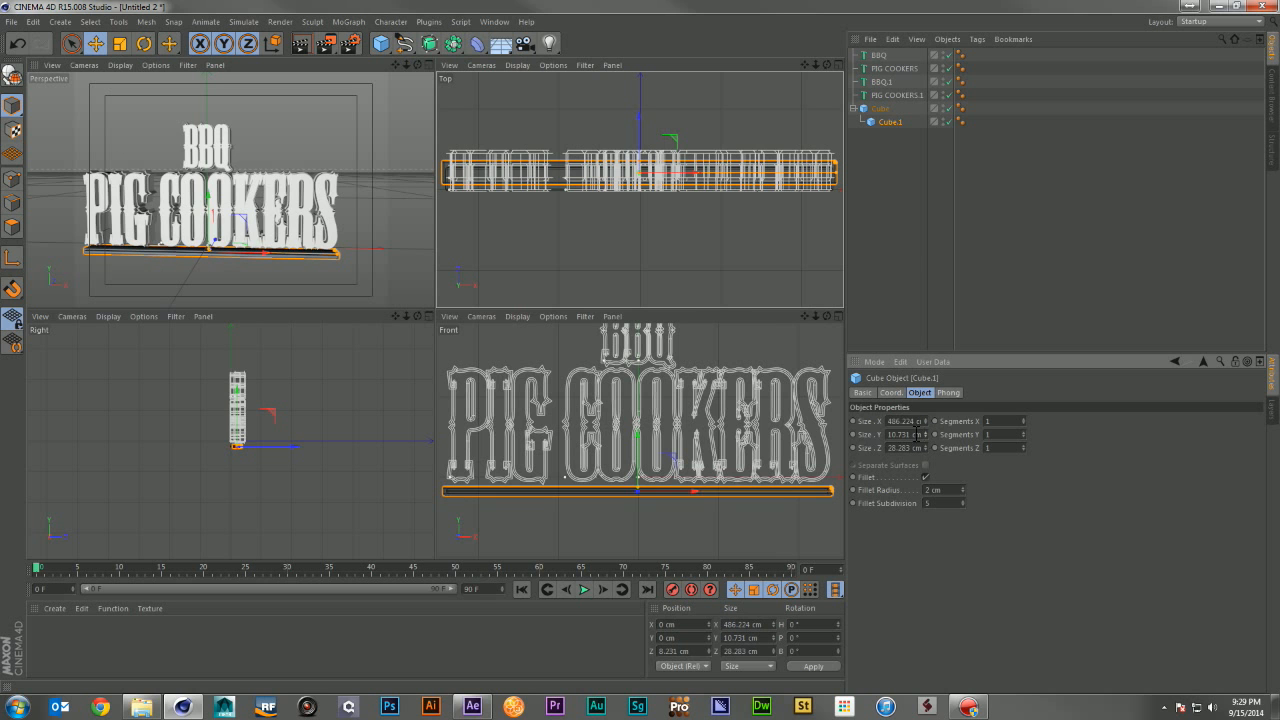
click(938, 244)
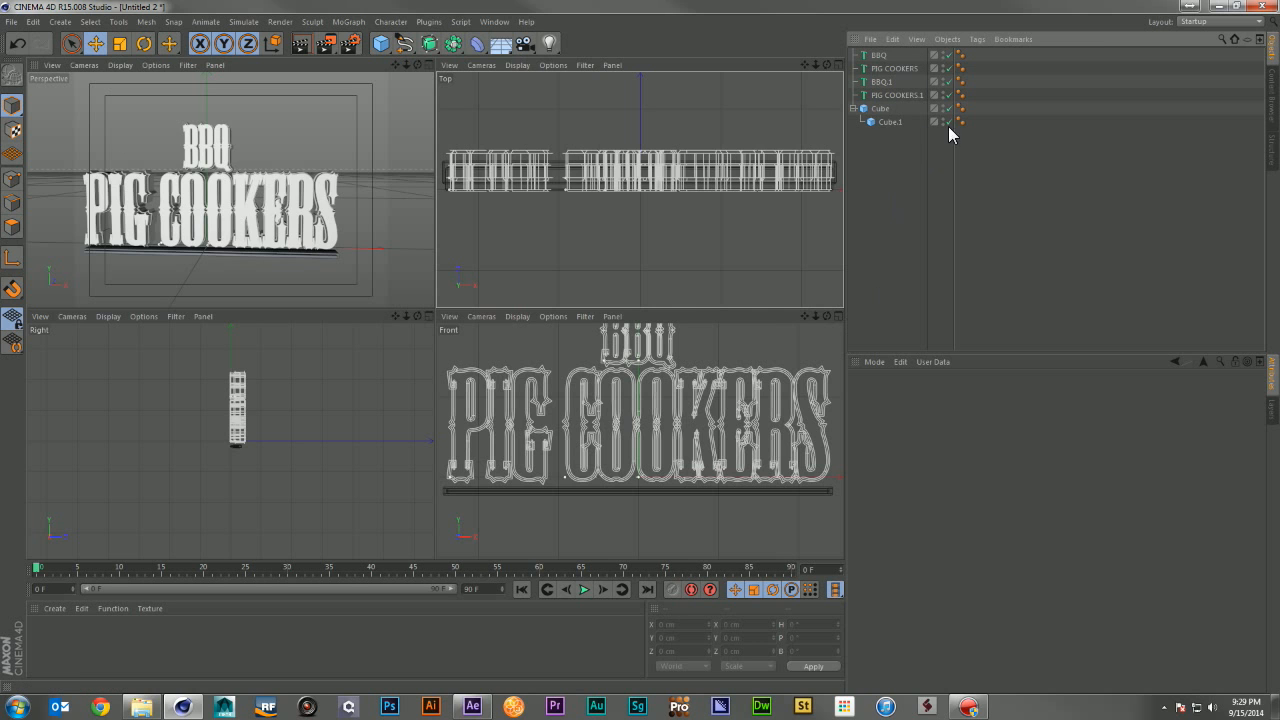
Step: Rename the parent cube as Base
click(872, 110)
double_click(877, 109)
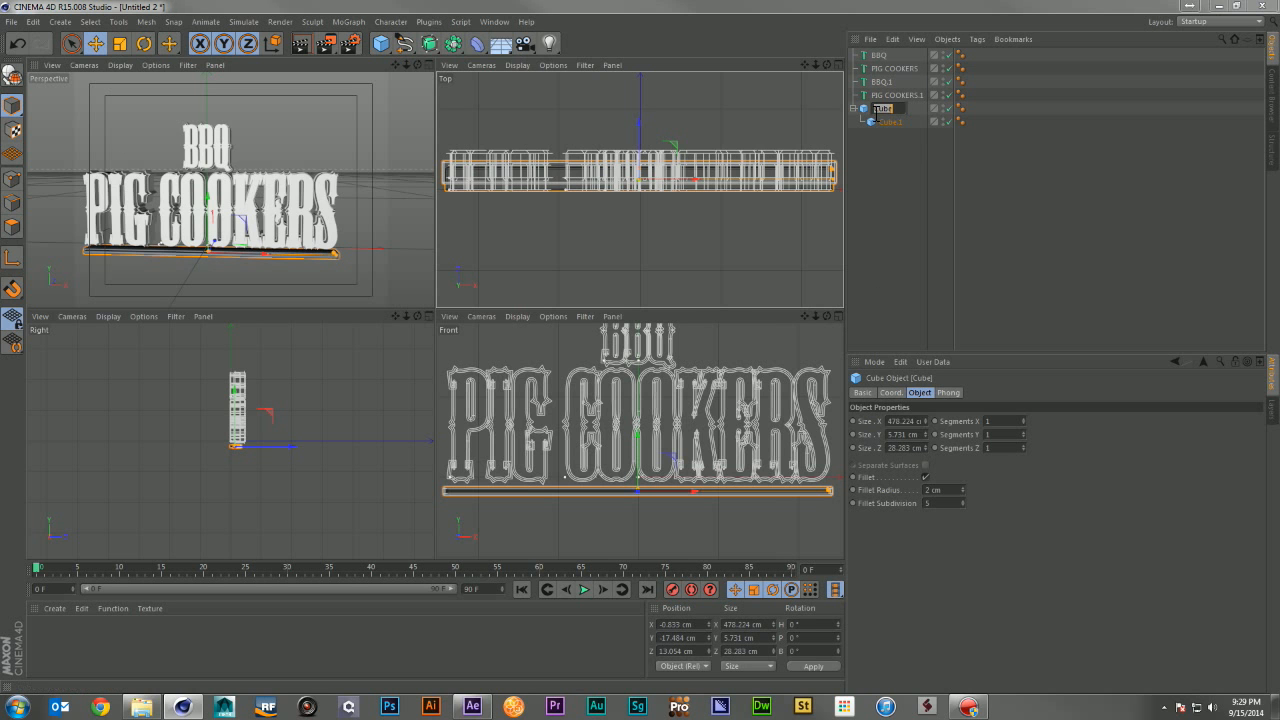
key(Return)
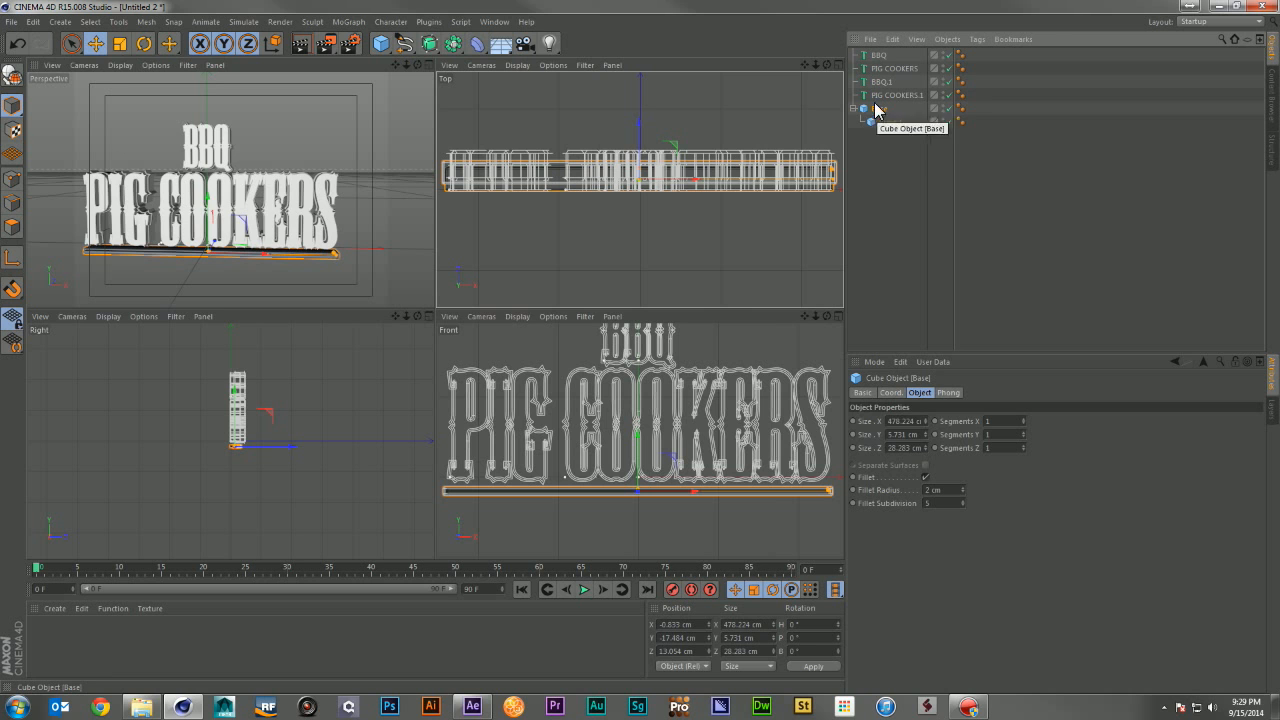
Step: Duplicate the Base group to the end of the object hierarchy and raise the copy above PIG COOKERS, at about Y 145.7 cm
key(ctrl+c)
key(ctrl+v)
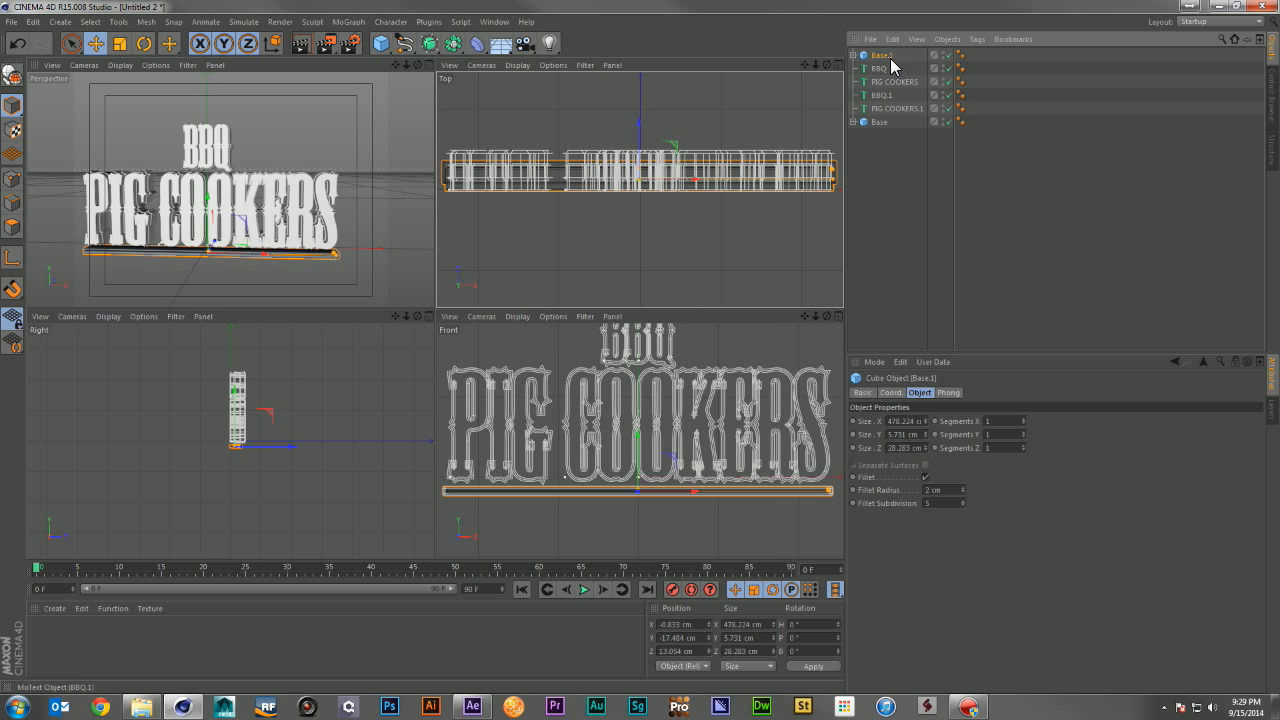
drag(887, 58, 889, 158)
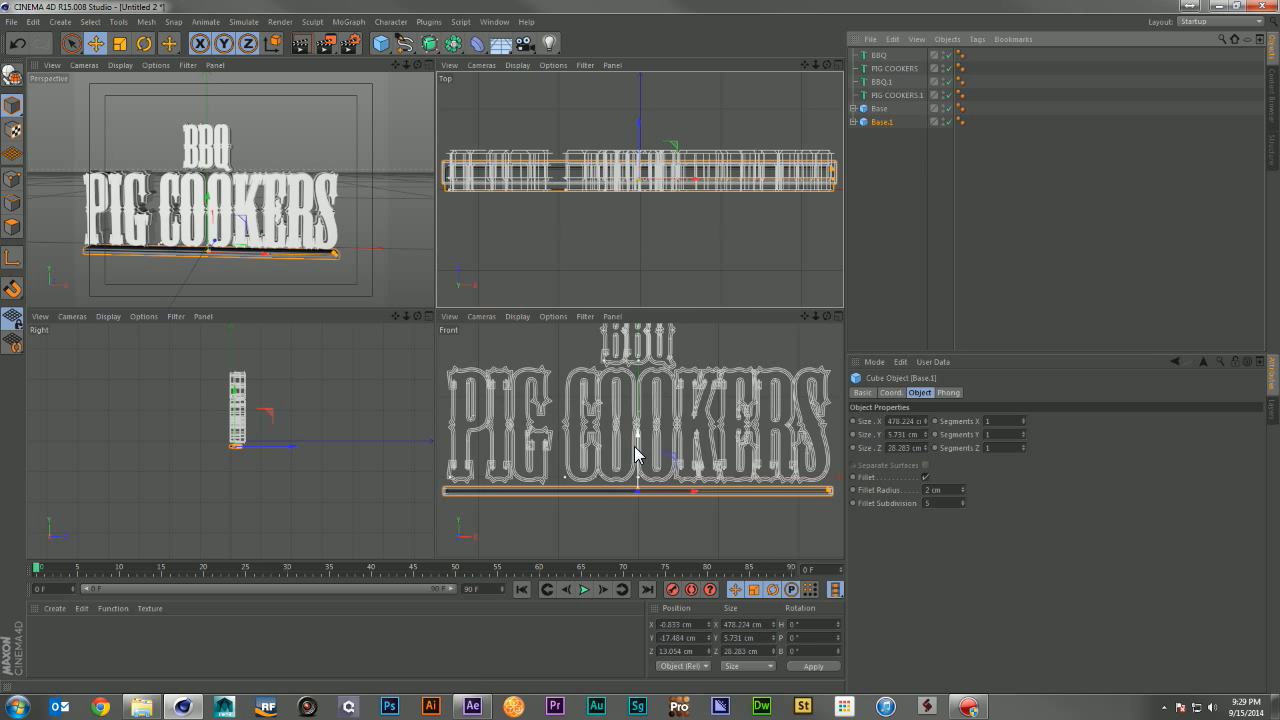
drag(643, 457, 643, 327)
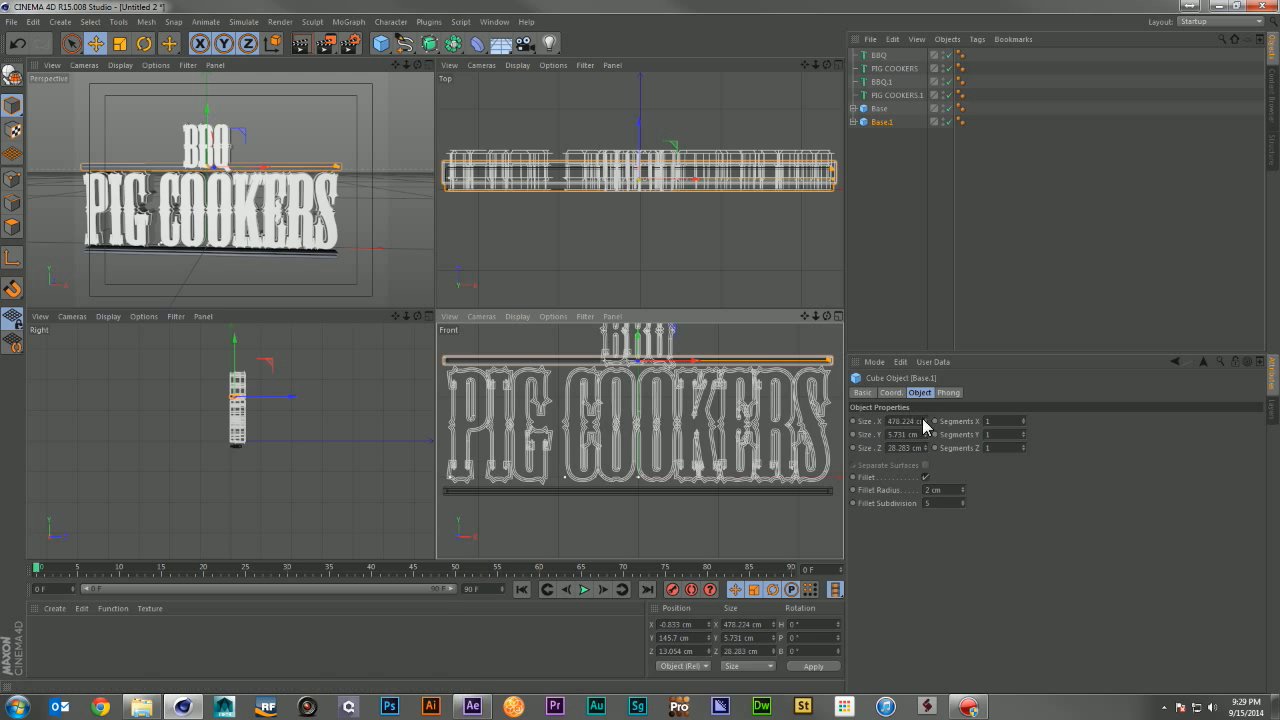
Step: Shorten the raised bar to about 183 cm and its nested cube to about 192 cm, positioning the bar at about X -145 cm
drag(922, 422, 870, 422)
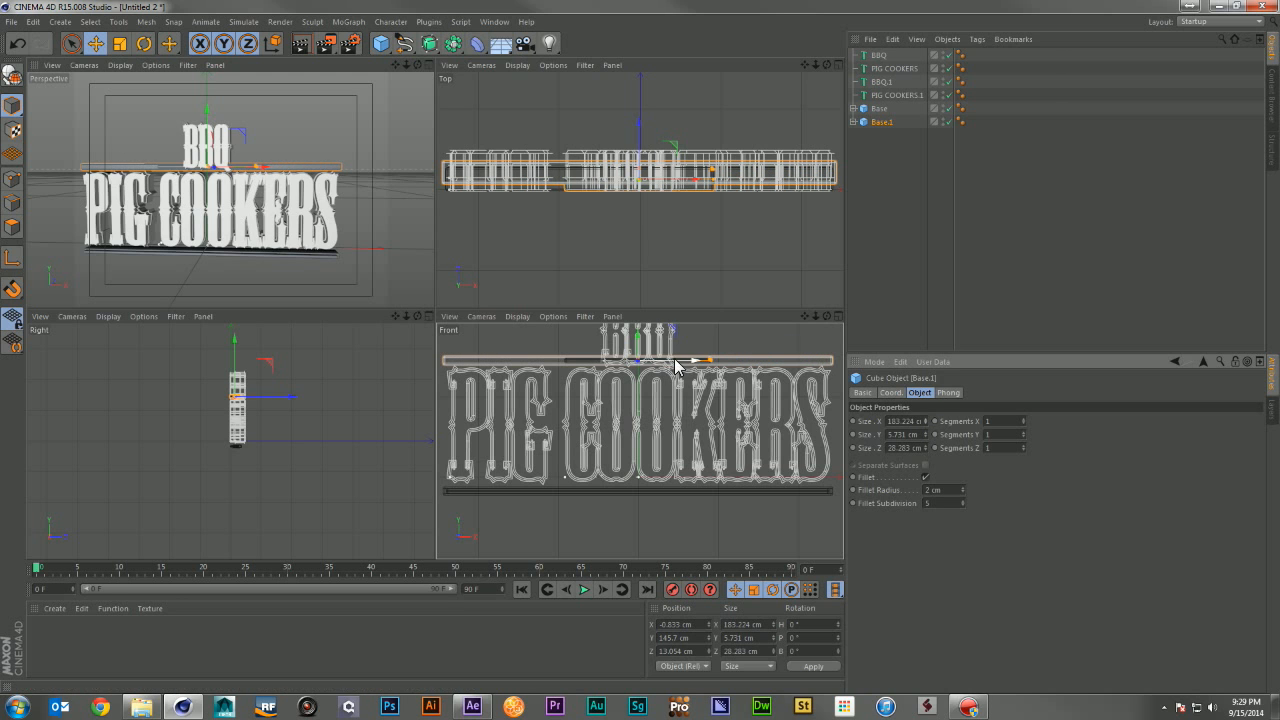
drag(690, 362, 574, 369)
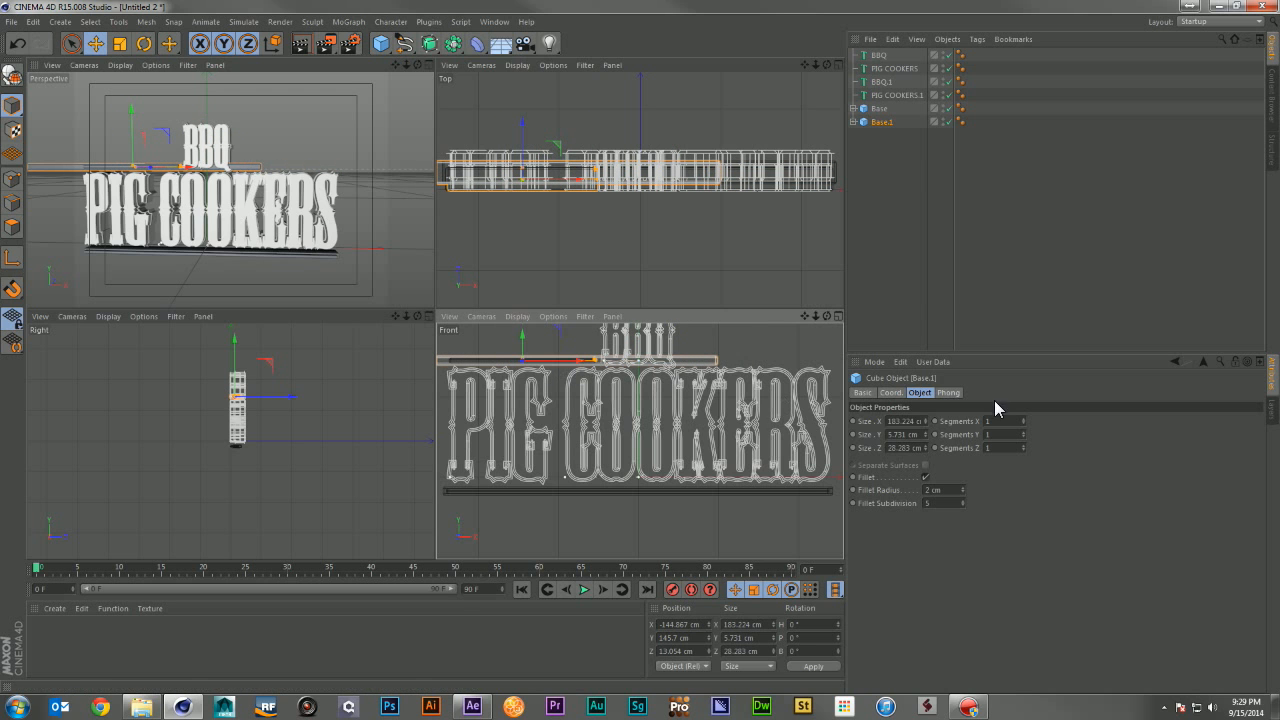
click(852, 121)
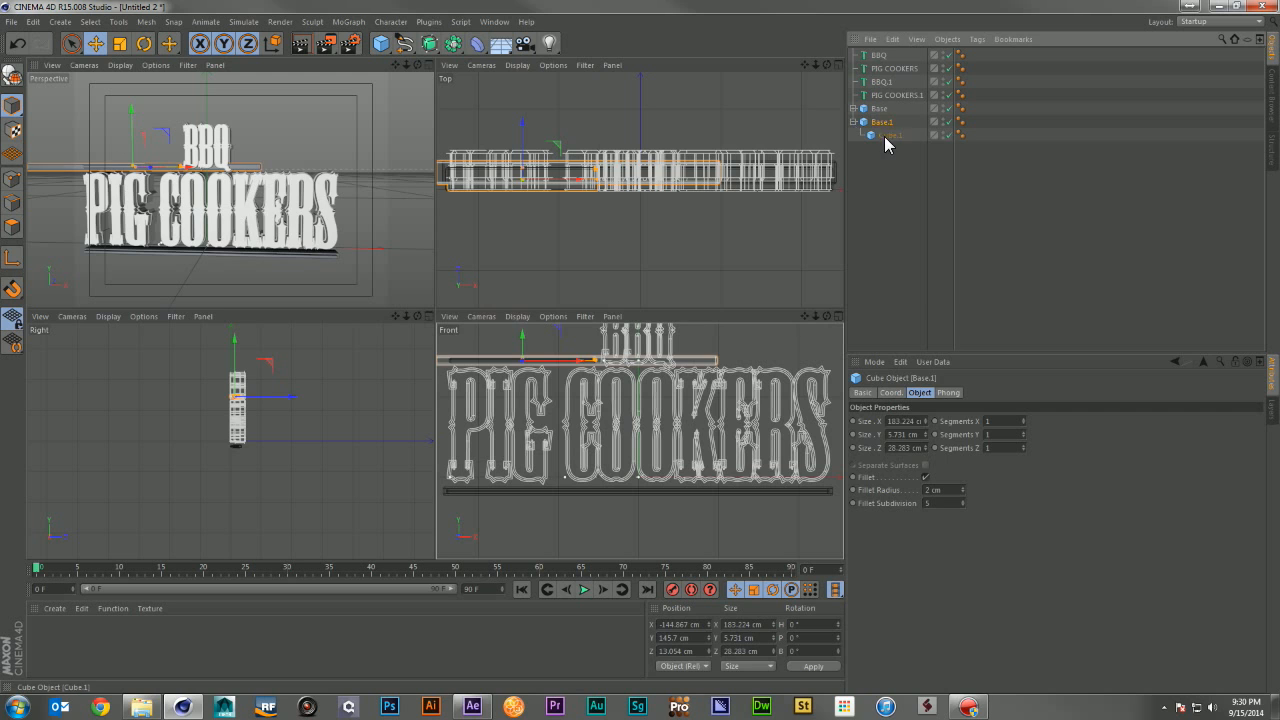
click(888, 135)
drag(926, 421, 848, 430)
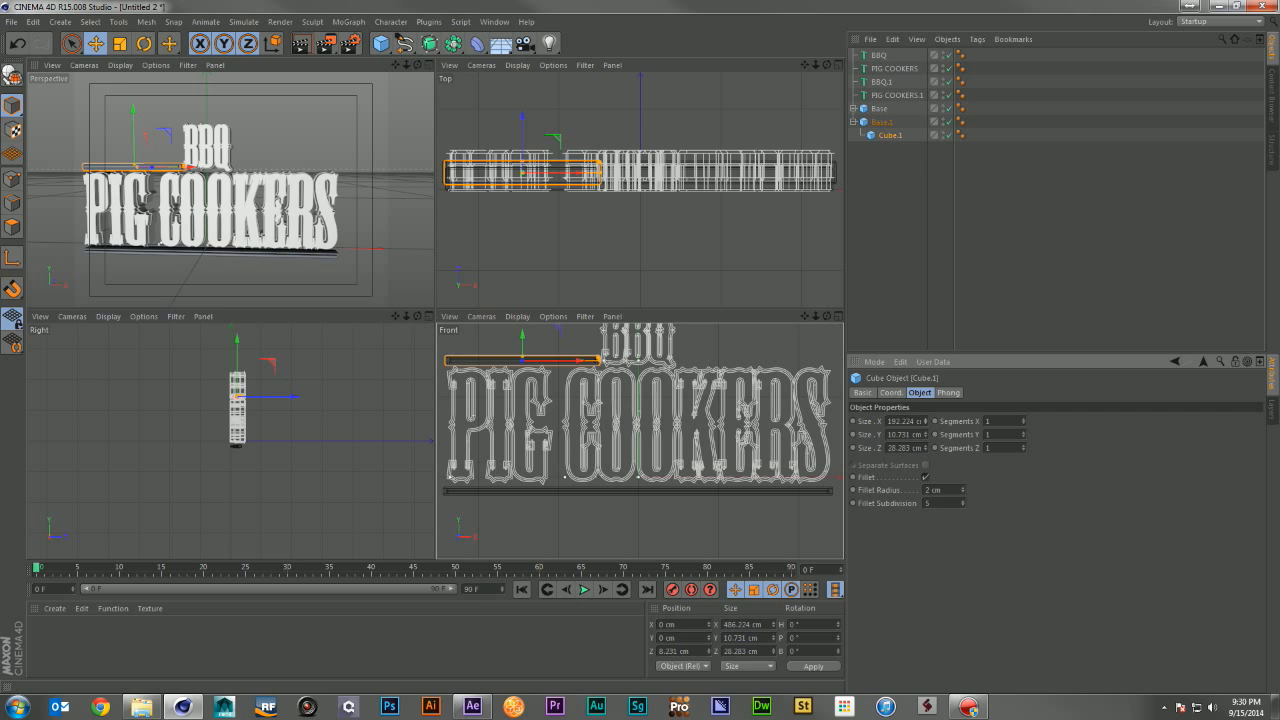
click(1070, 194)
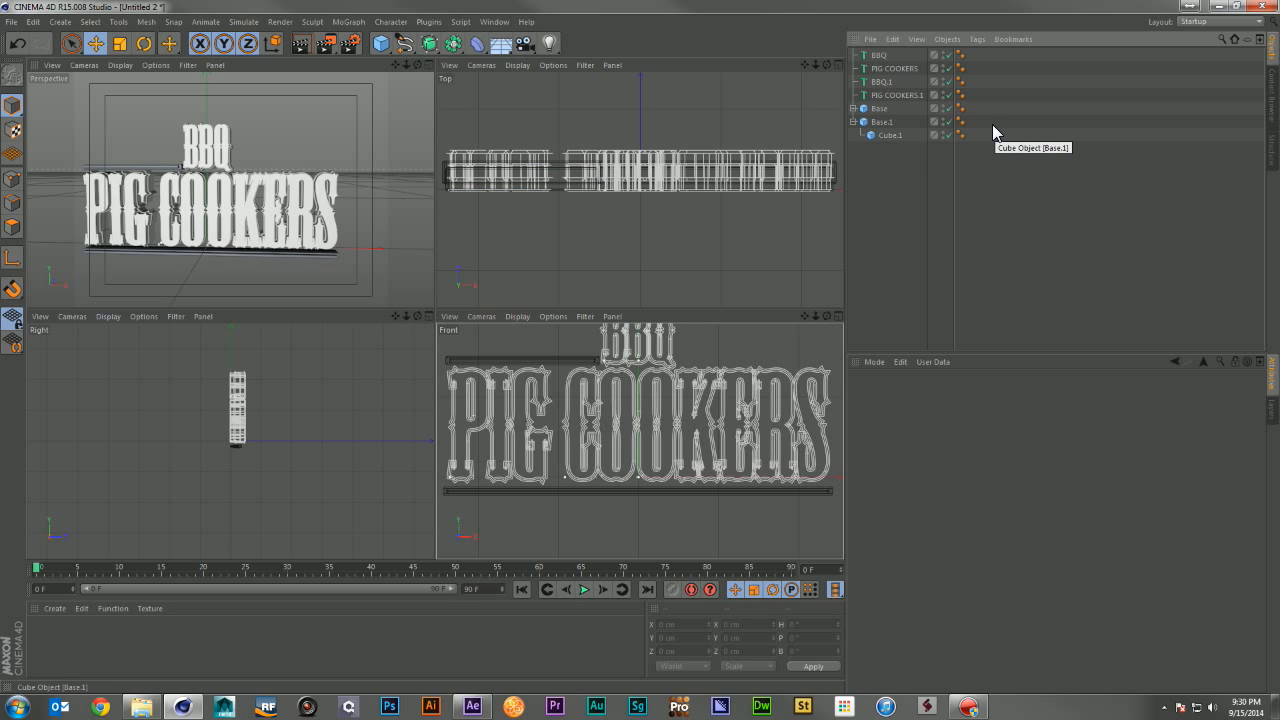
Step: Rename the shortened raised bar as Star_Base_LT
double_click(882, 122)
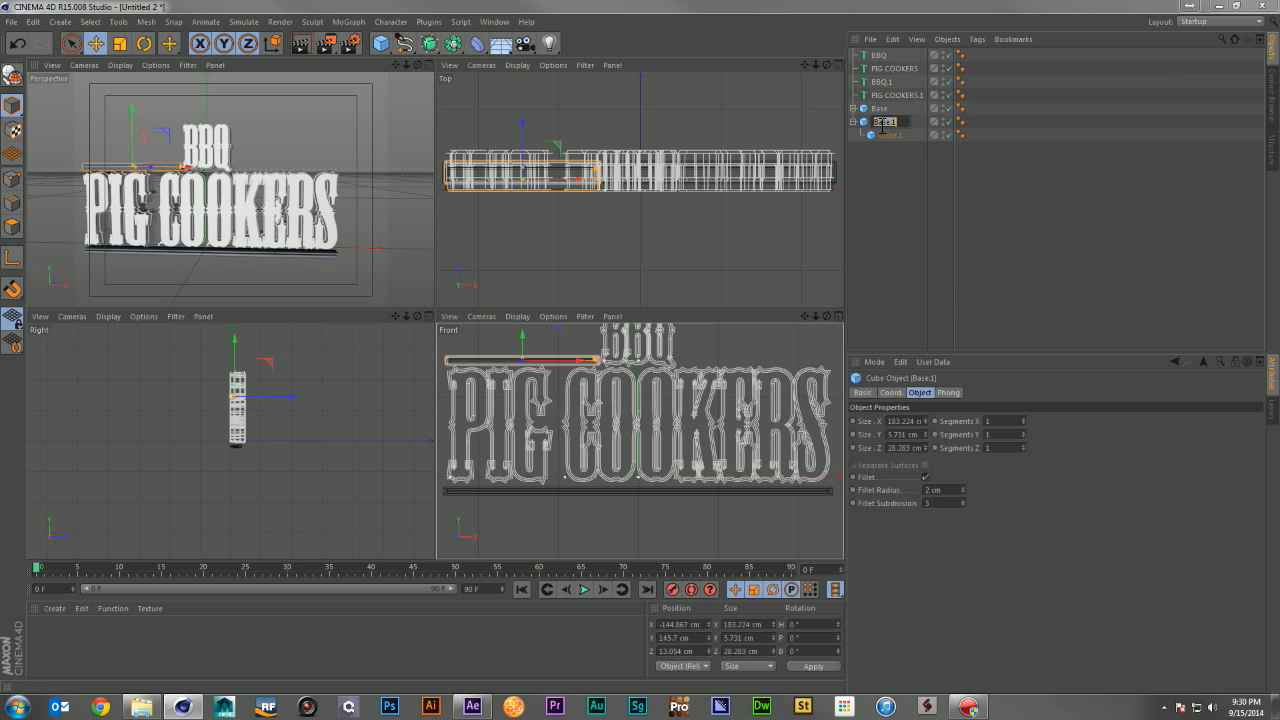
text(S)
key(Return)
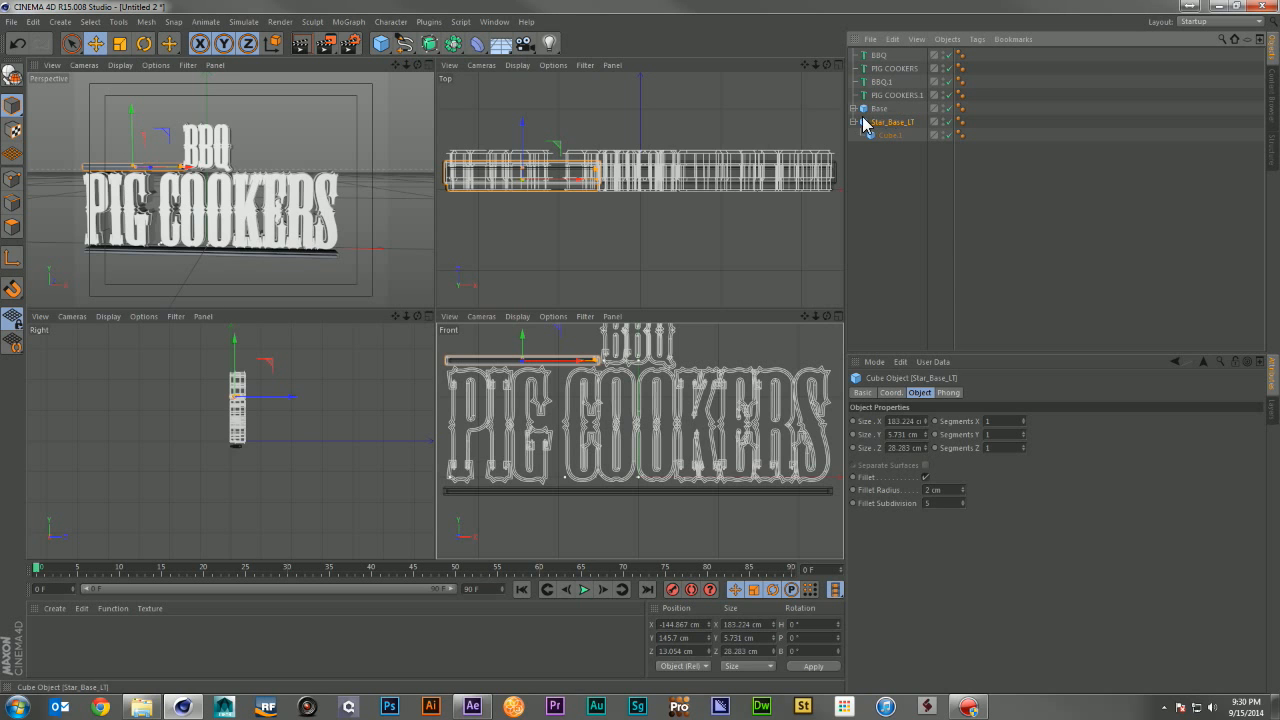
Step: Duplicate the Star_Base_LT group and place the copy last in the object hierarchy
click(854, 122)
key(ctrl+c)
key(ctrl+v)
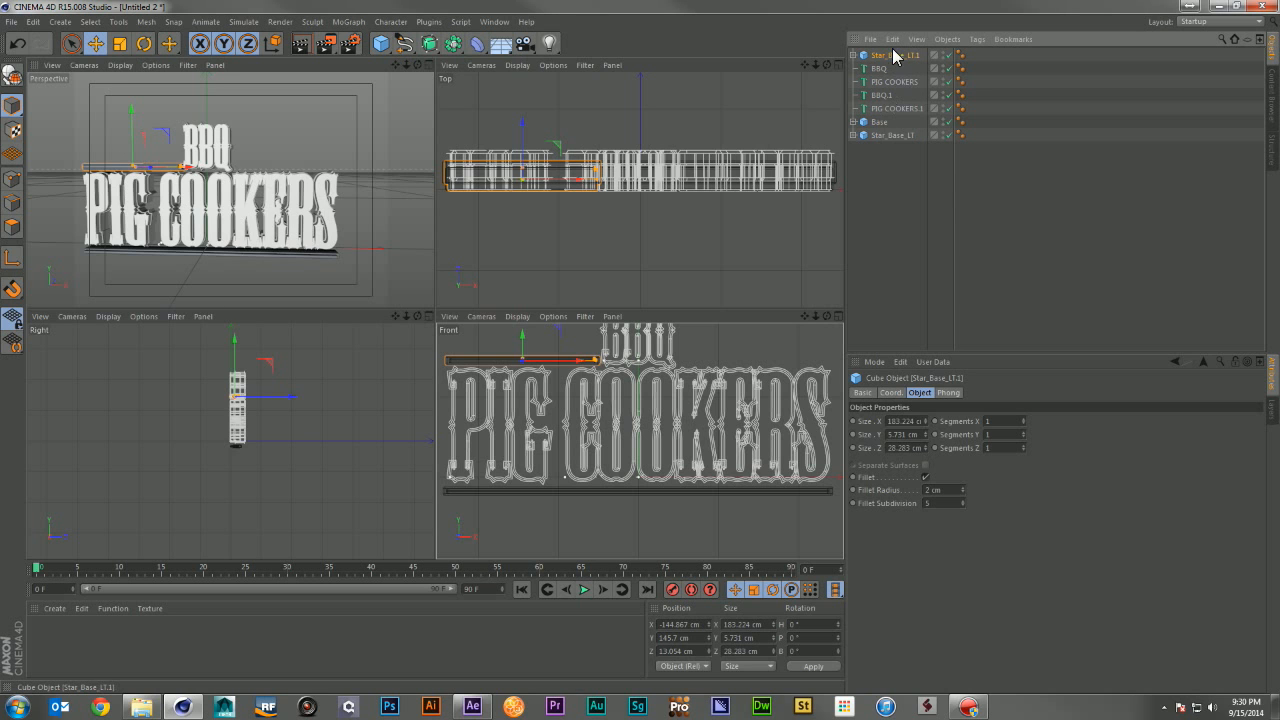
drag(888, 52, 891, 203)
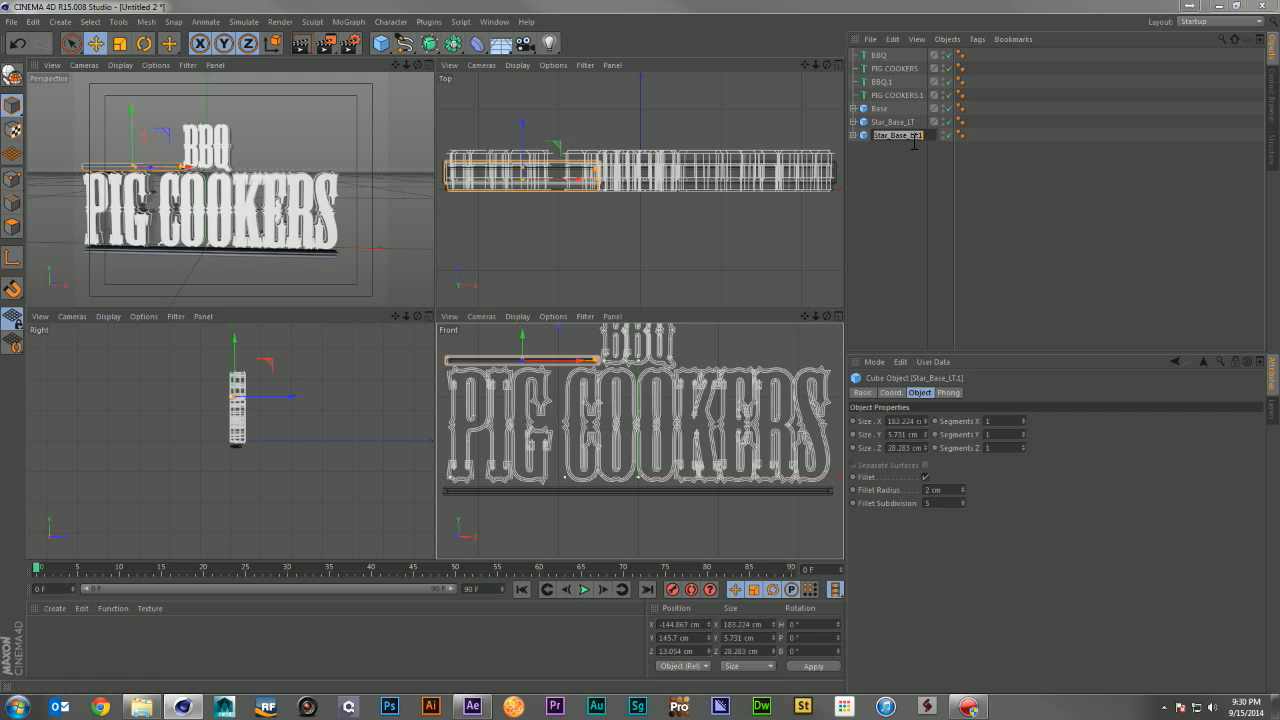
Step: Rename the copied bar as Star_Base_RT and shift it across to the other side of BBQ, at about X 145.7 cm
double_click(896, 135)
key(BackSpace)
key(BackSpace)
key(BackSpace)
key(BackSpace)
text(RET)
key(Return)
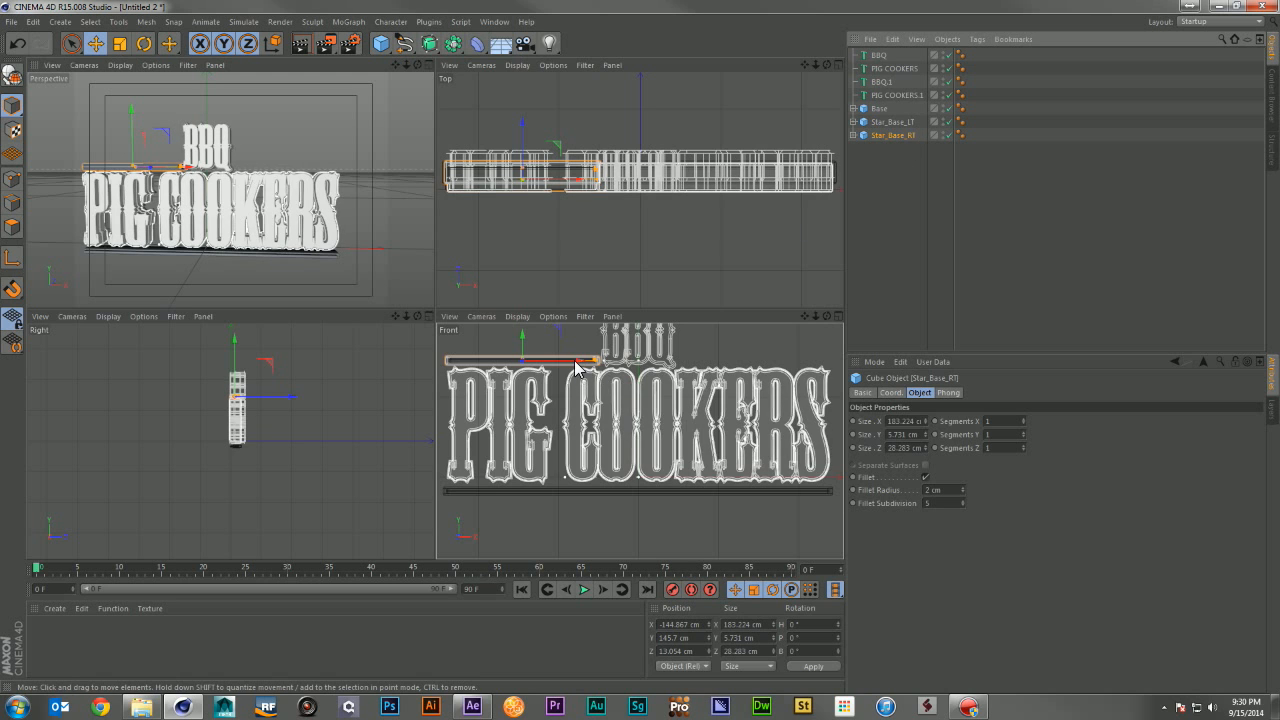
drag(575, 367, 806, 393)
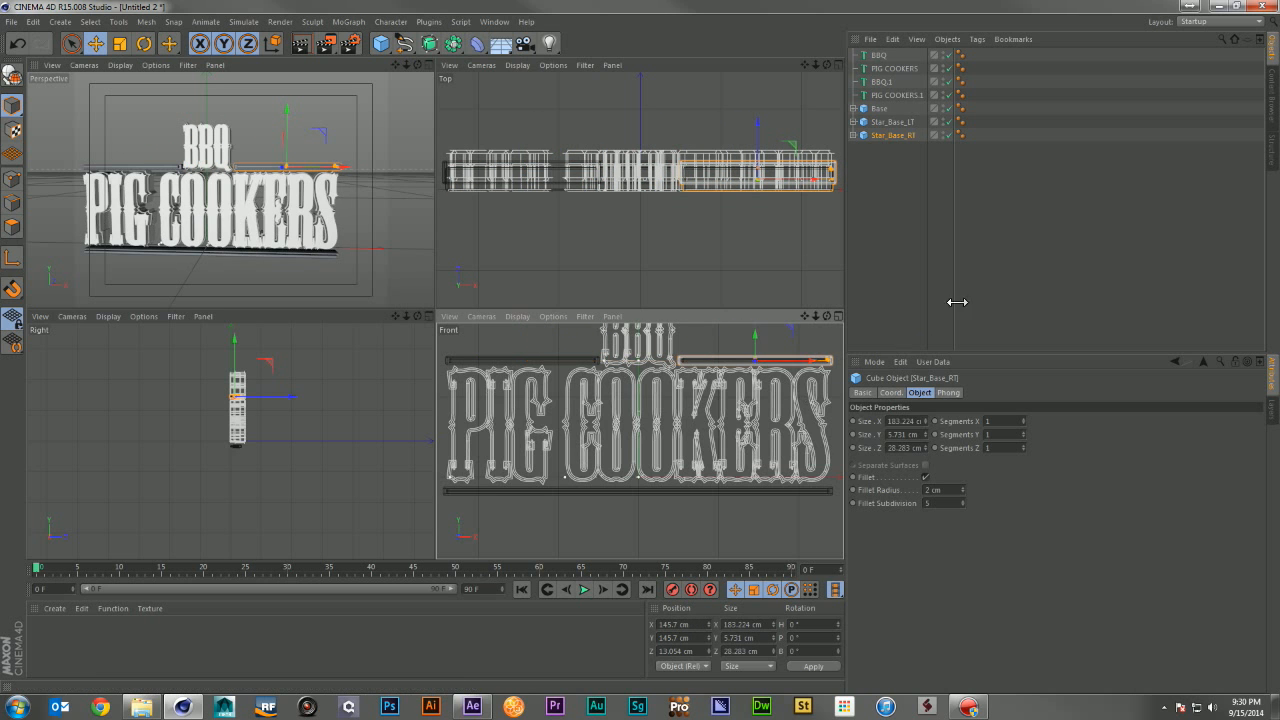
click(948, 294)
Step: Duplicate Star_Base_LT and Star_Base_RT together and place both copies at the end of the object hierarchy
click(899, 122)
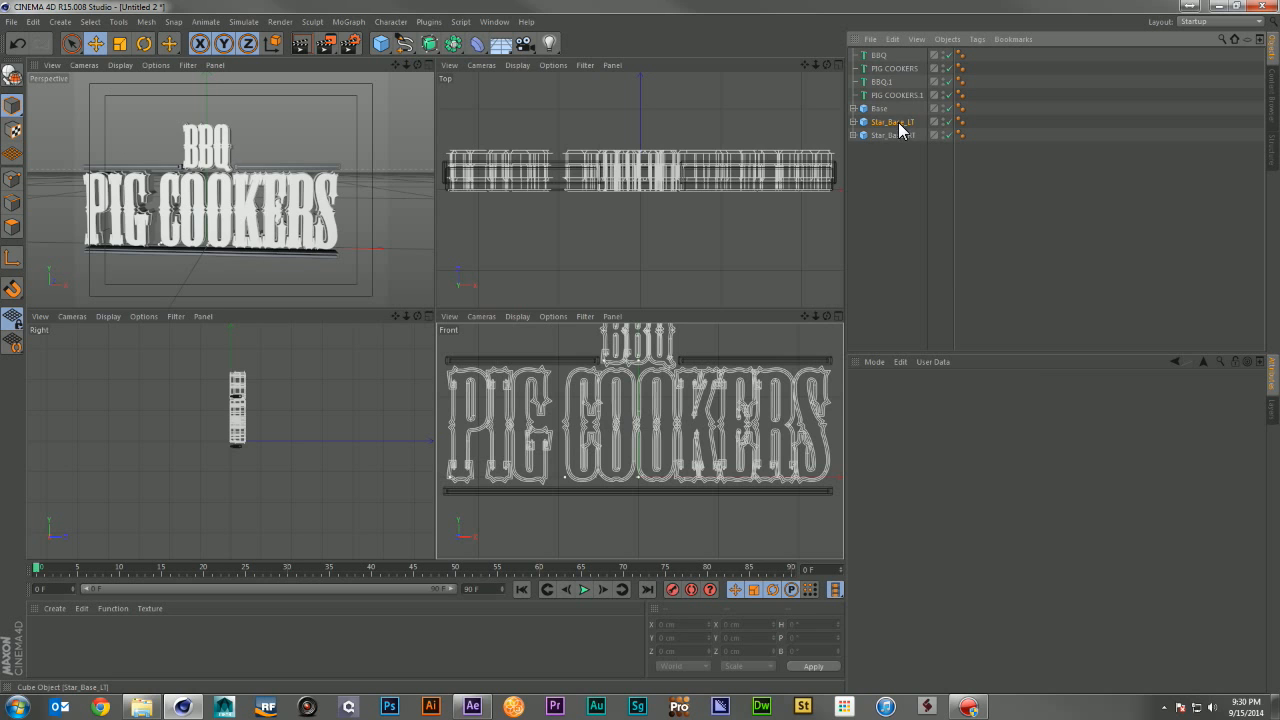
ctrl+click(906, 135)
key(ctrl+c)
key(ctrl+v)
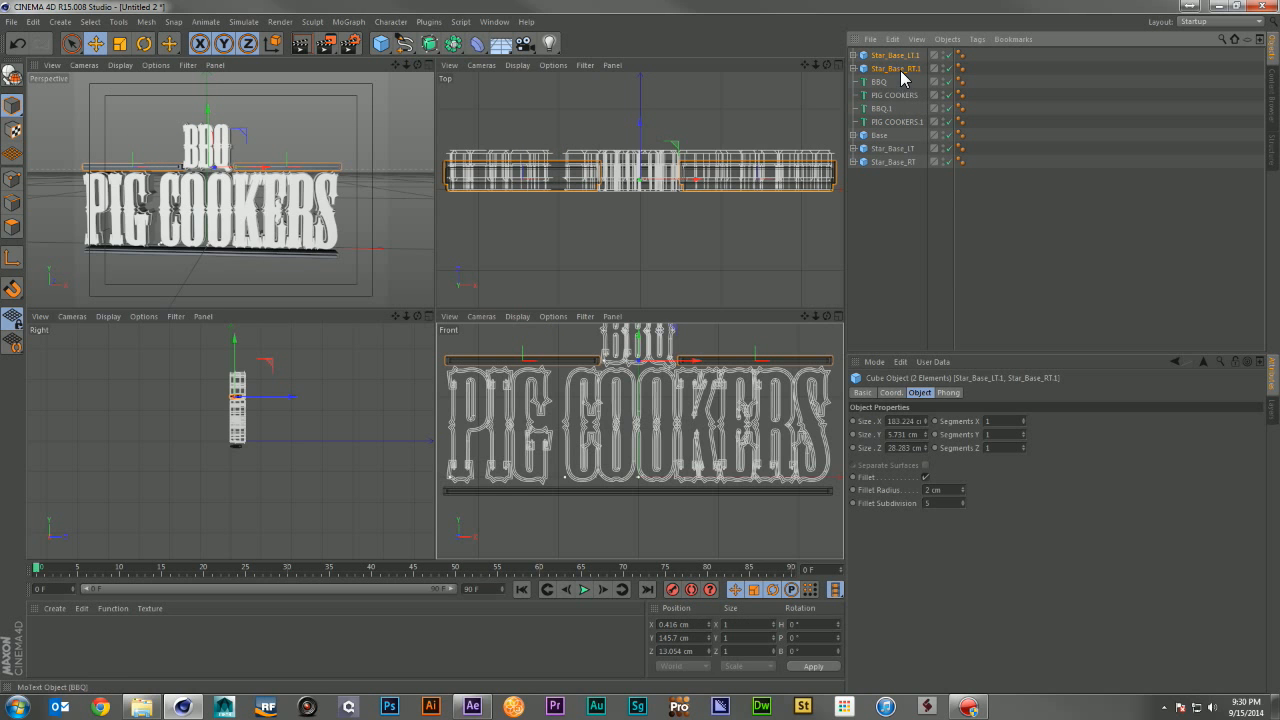
drag(902, 70, 883, 230)
Step: Rename the two copied bars as Star_Top_LT.1 and Star_Top_RT.1
click(900, 148)
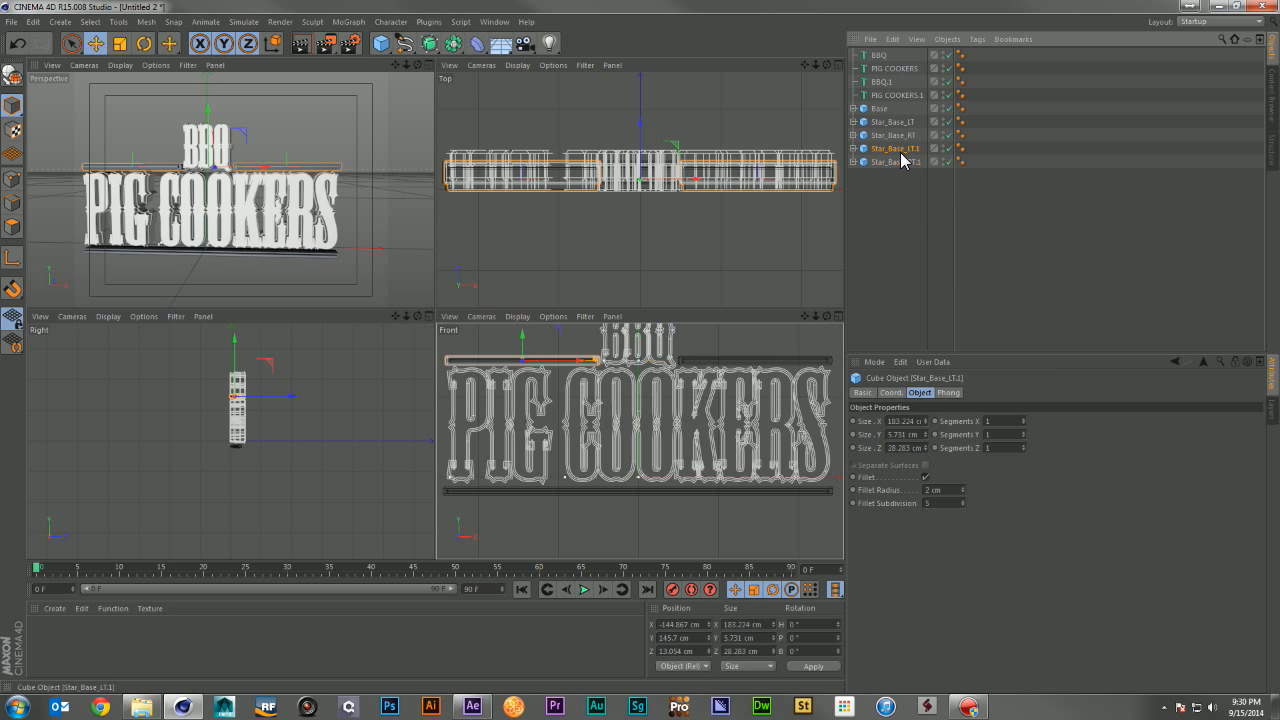
double_click(905, 149)
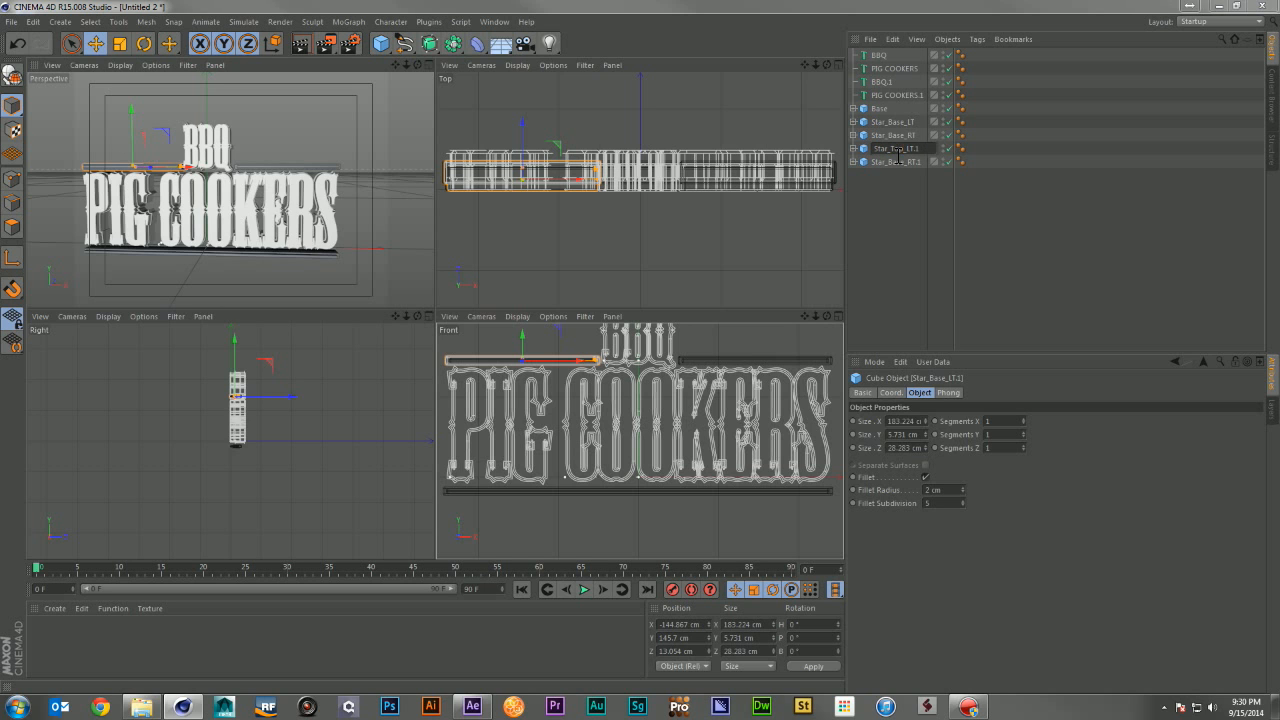
double_click(901, 161)
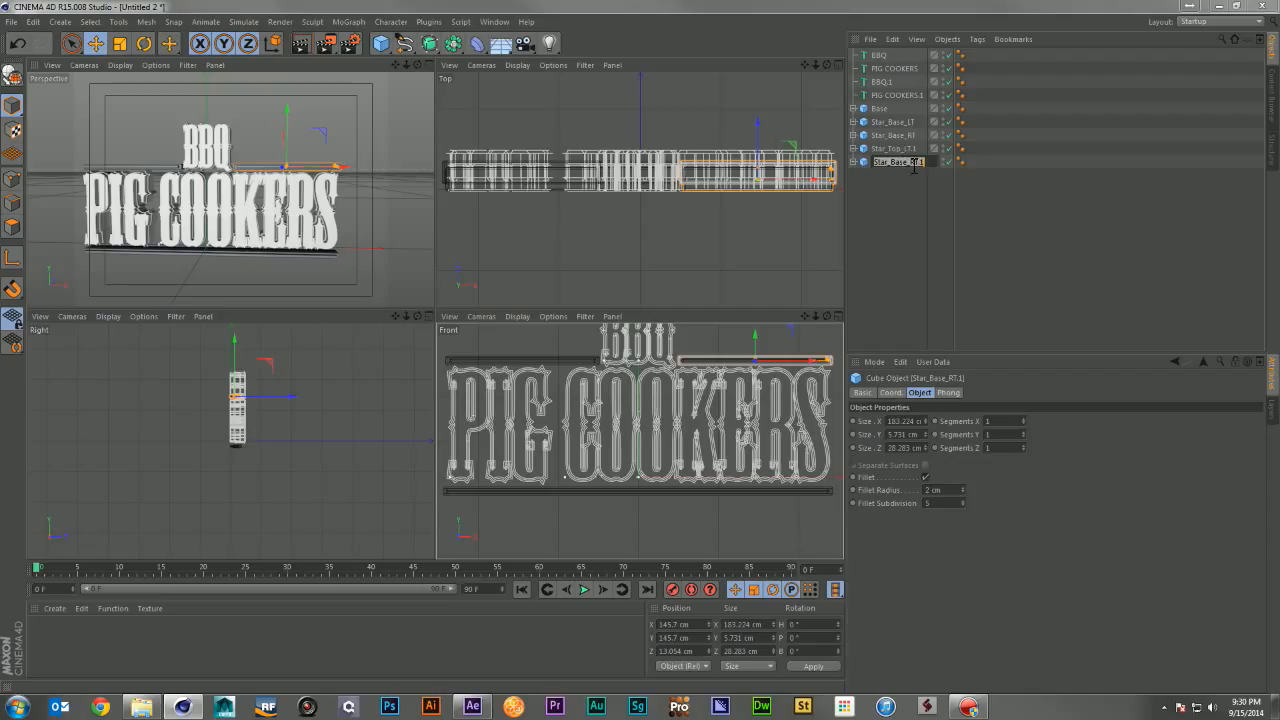
click(910, 164)
key(BackSpace)
key(BackSpace)
key(BackSpace)
key(BackSpace)
text(Top)
Step: Raise Star_Top_LT.1 and Star_Top_RT.1 together to near the top edge of the BBQ text
click(880, 161)
ctrl+click(880, 148)
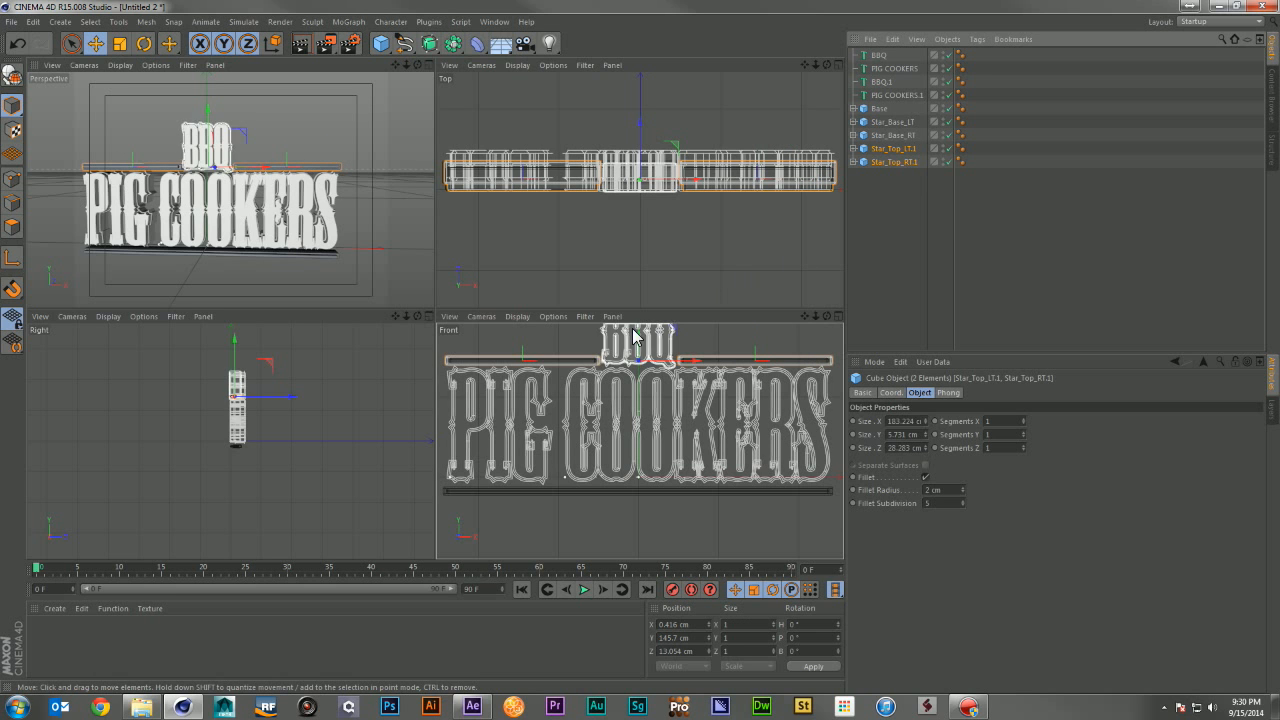
drag(804, 316, 814, 370)
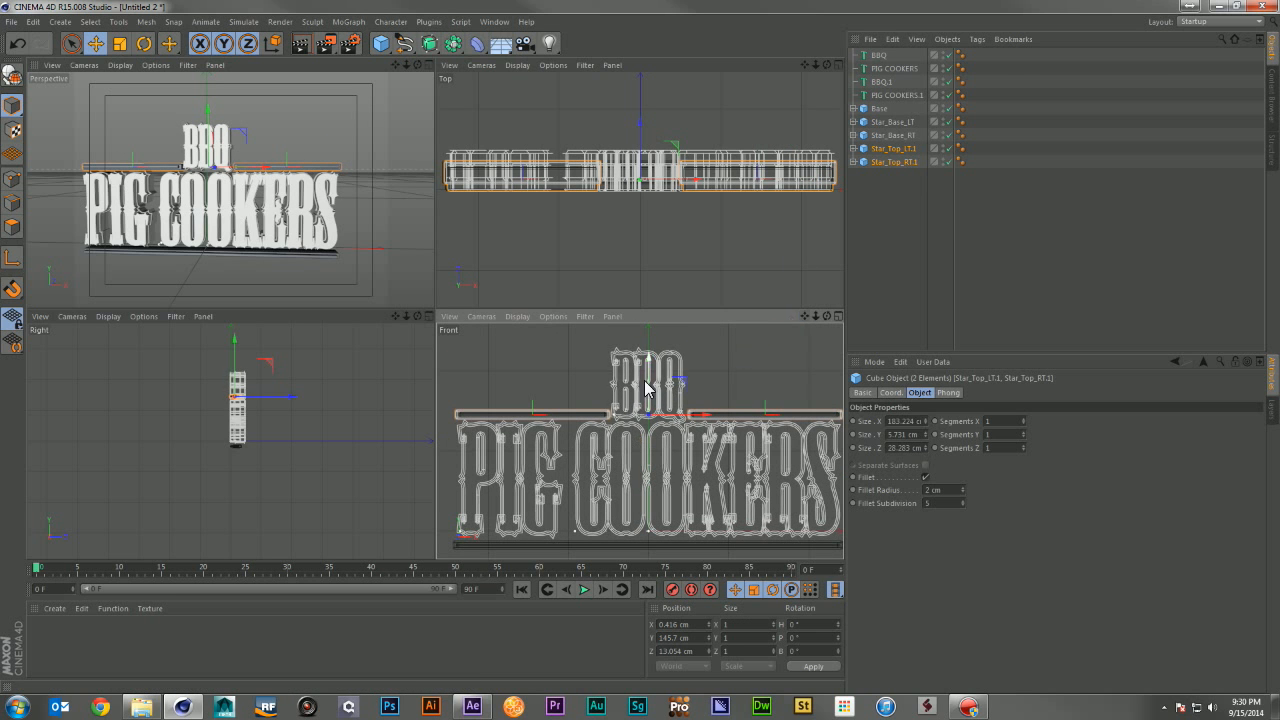
drag(645, 388, 648, 359)
click(926, 238)
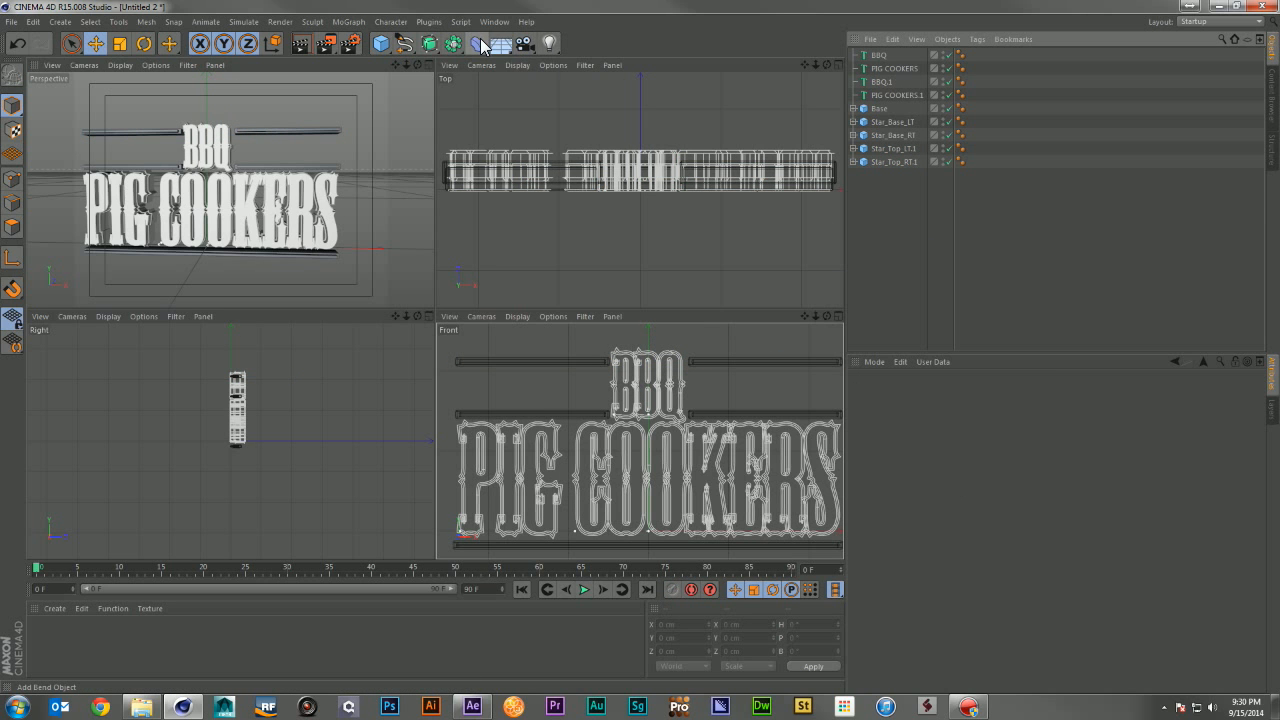
Step: Add a Star spline and set its number of points to 5
drag(404, 43, 596, 134)
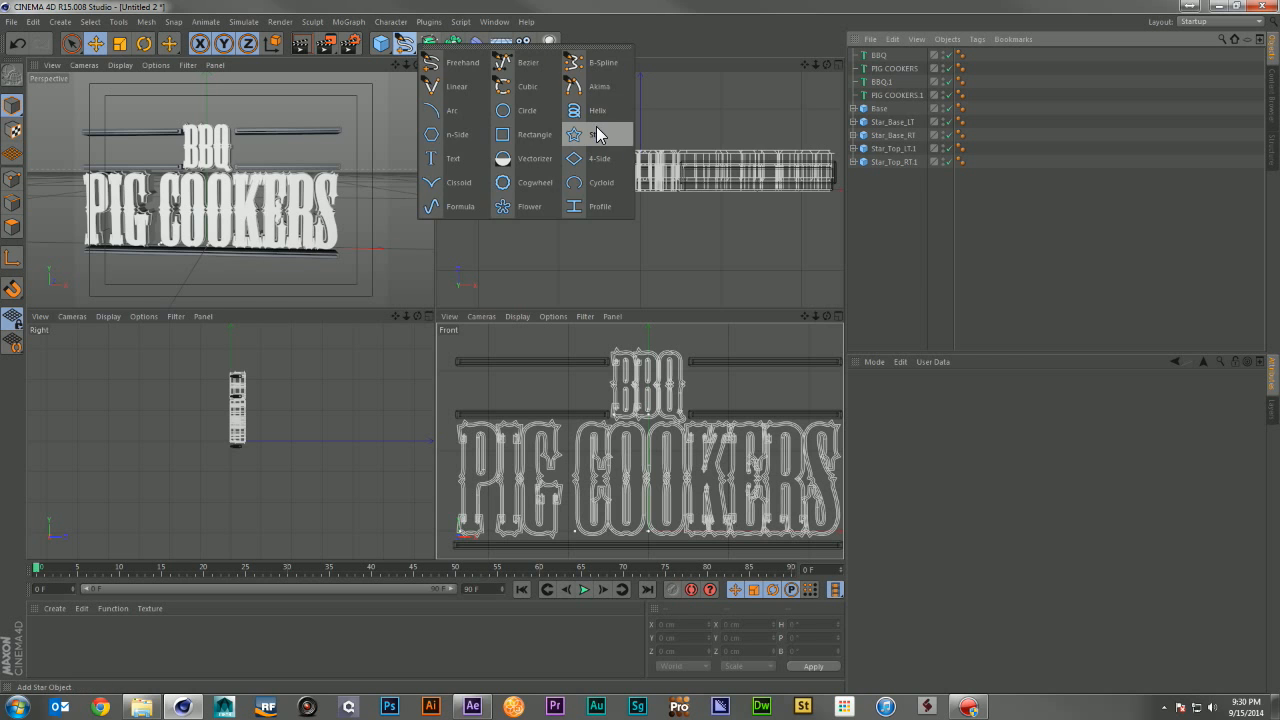
click(596, 134)
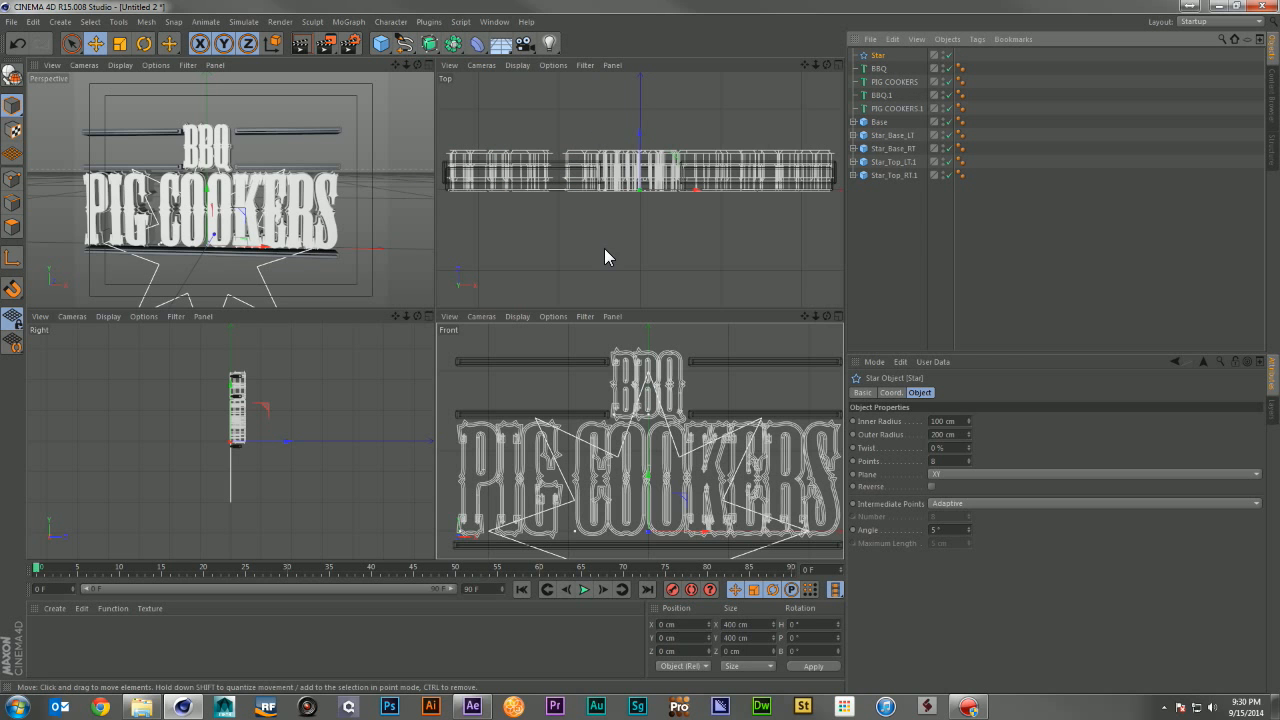
click(954, 462)
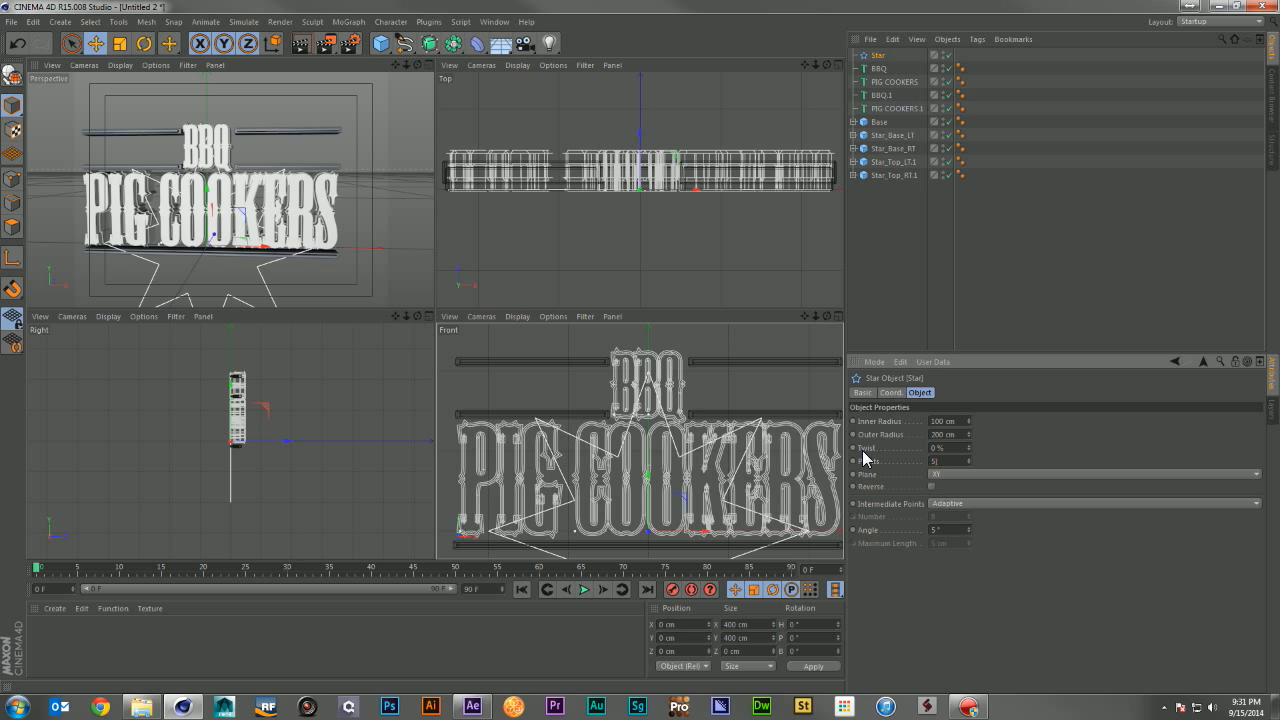
text(5)
key(Return)
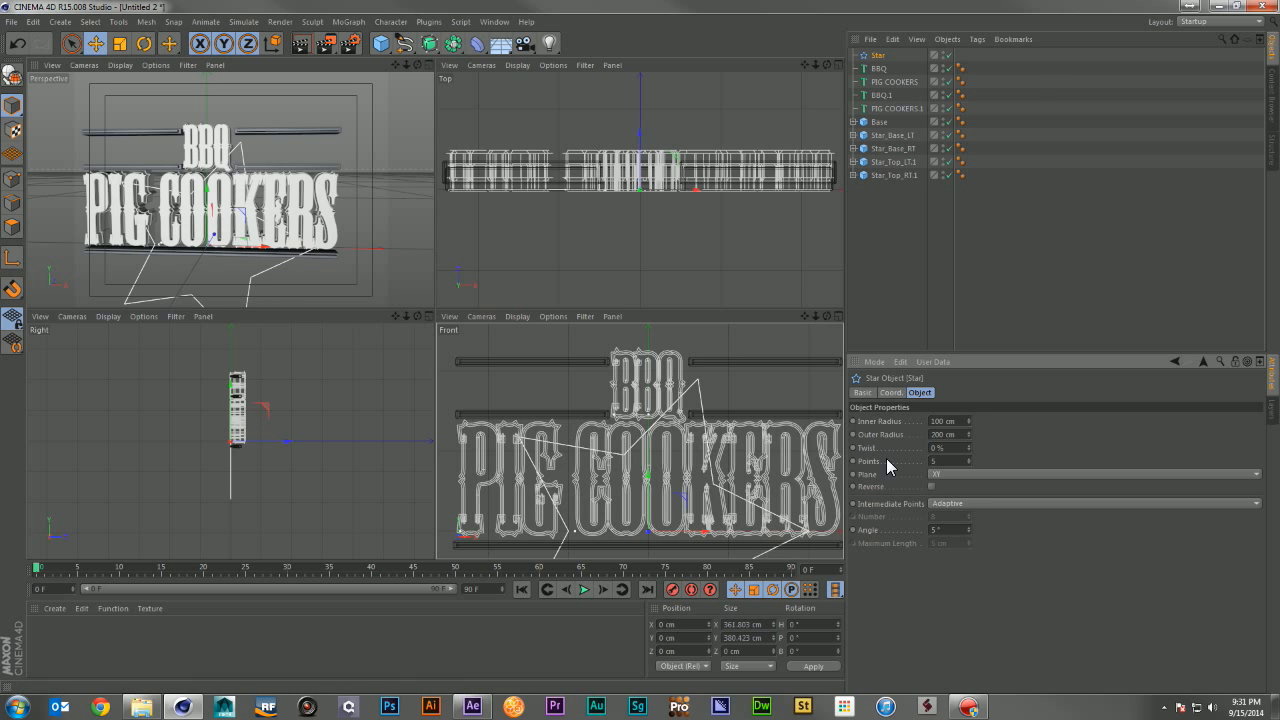
Step: Try setting the star spline's Angle value to 14°
drag(812, 314, 834, 356)
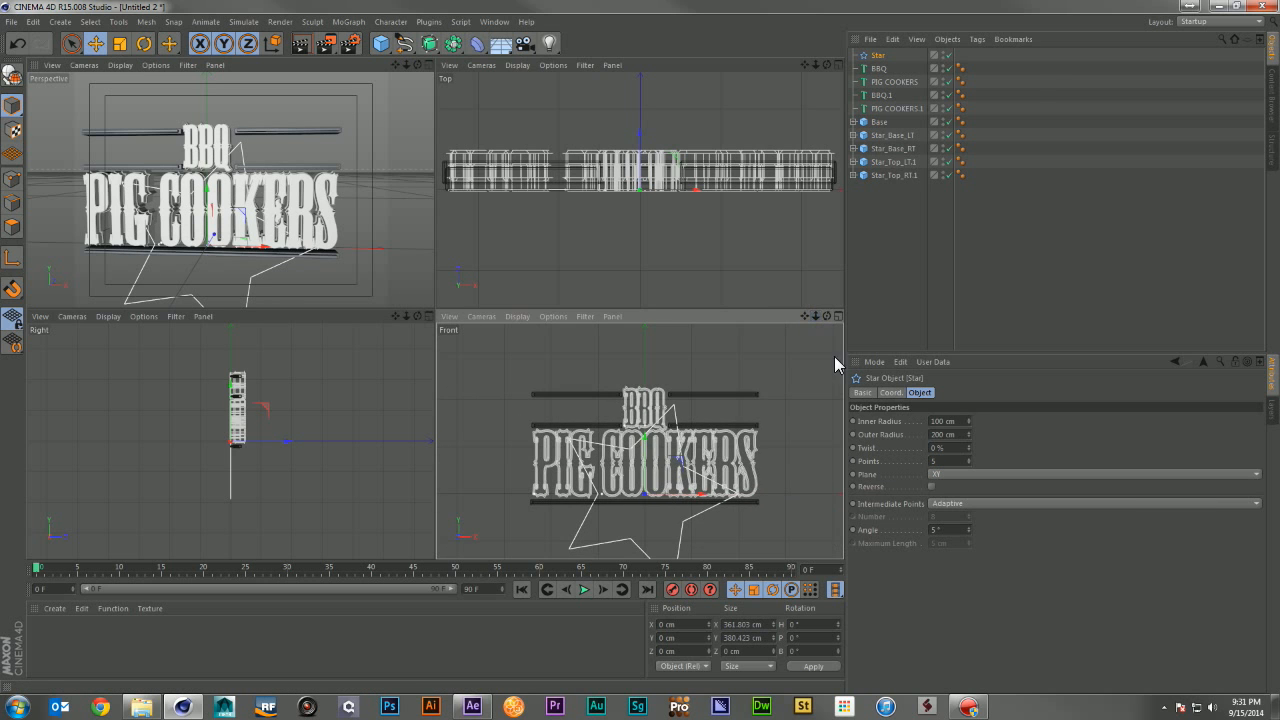
click(969, 532)
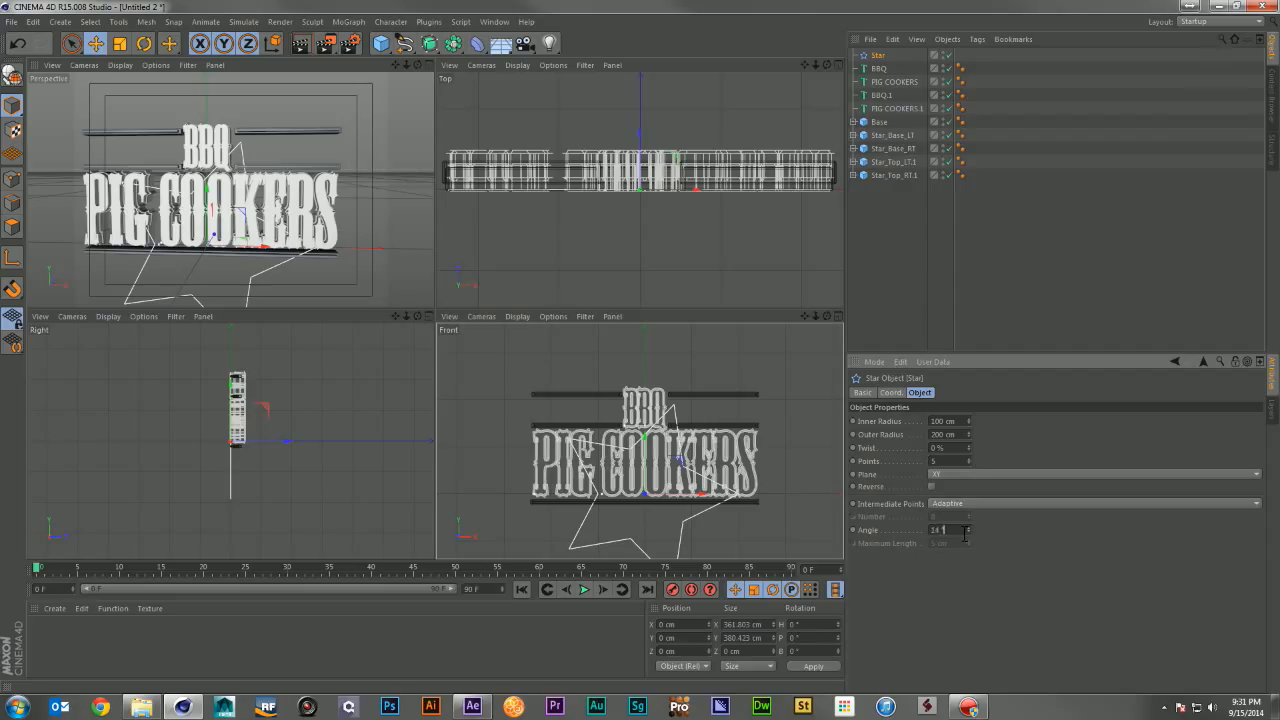
key(Return)
Step: Turn the star upright by setting its bank rotation to -18°, with its pitch at 0°
click(891, 392)
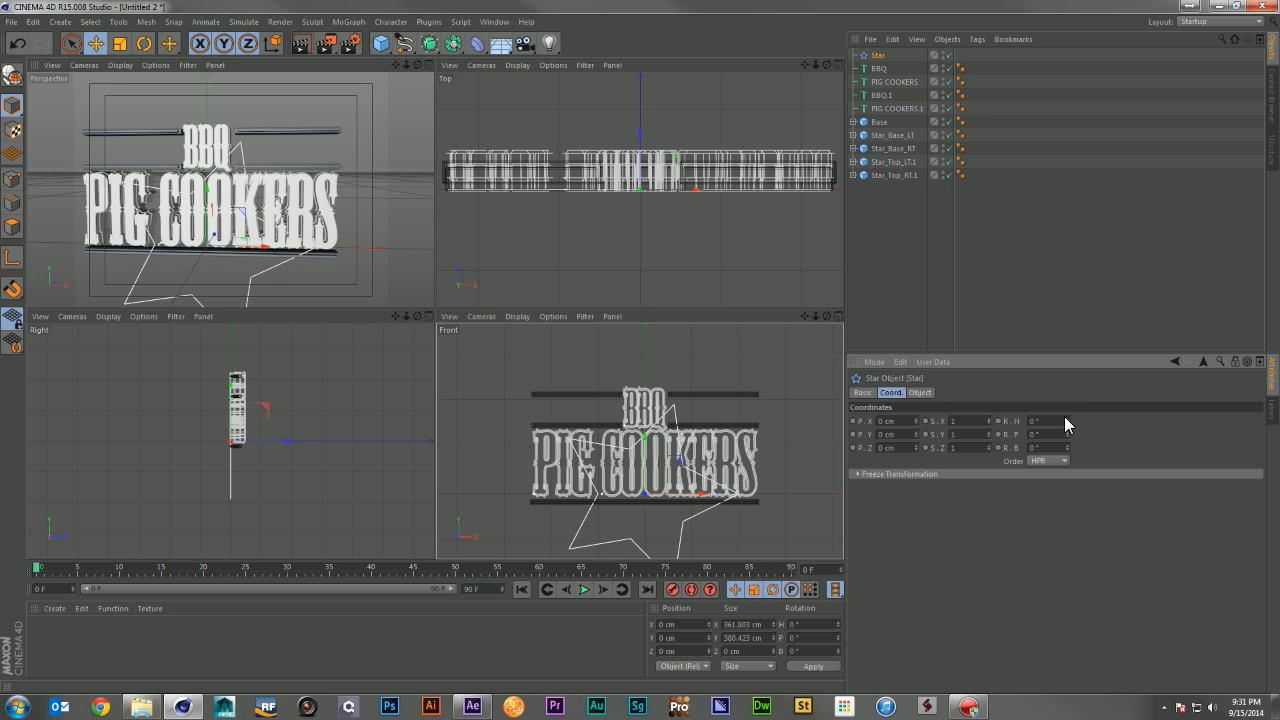
click(1067, 446)
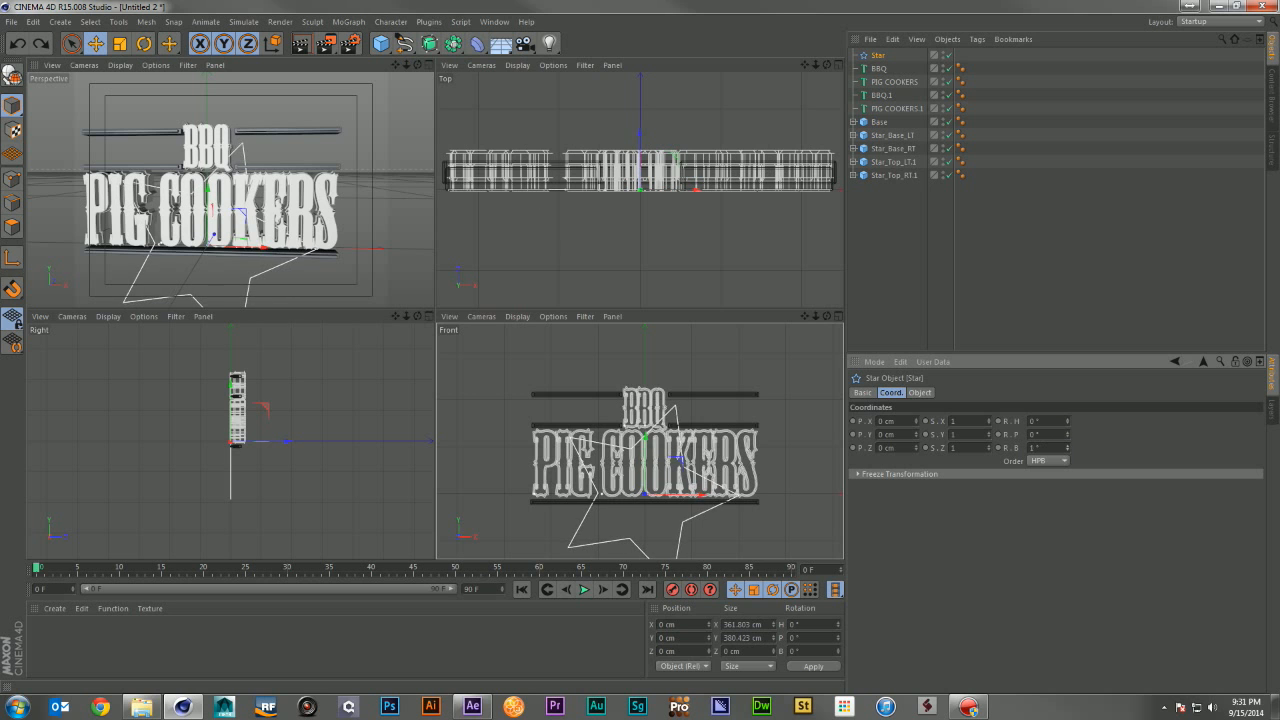
drag(1067, 448, 1067, 468)
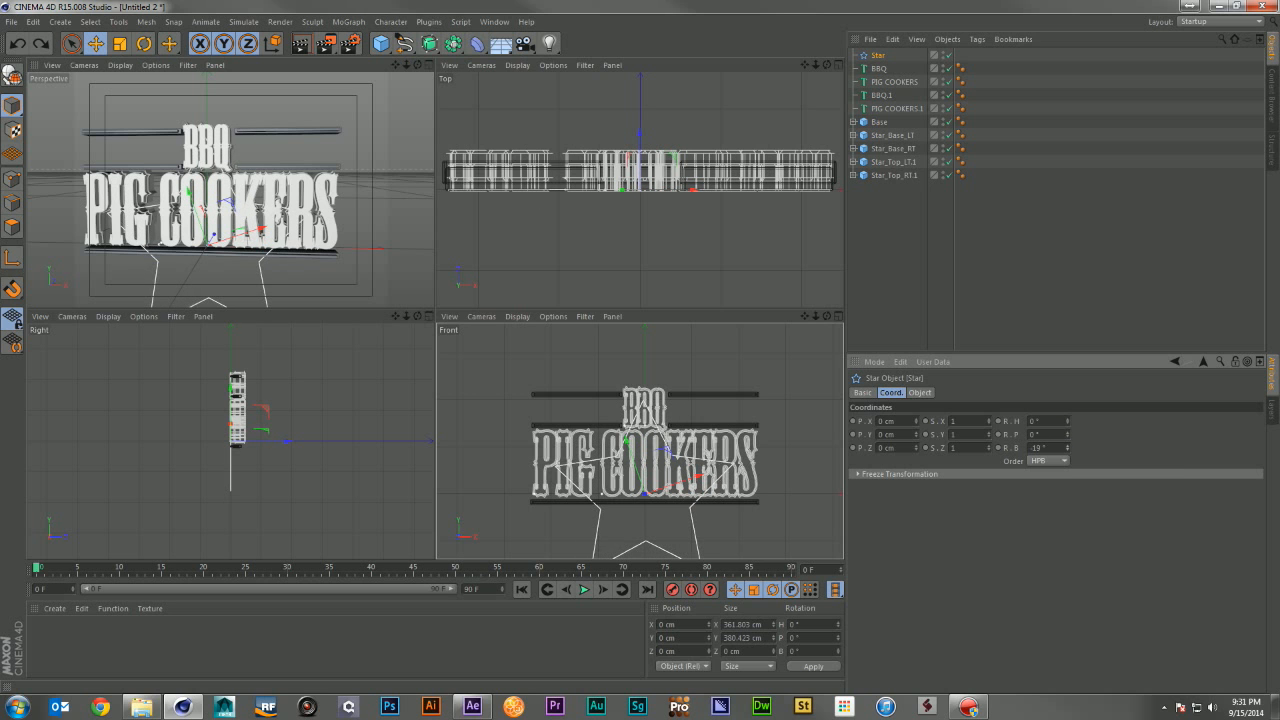
click(1065, 451)
click(1065, 438)
click(1065, 438)
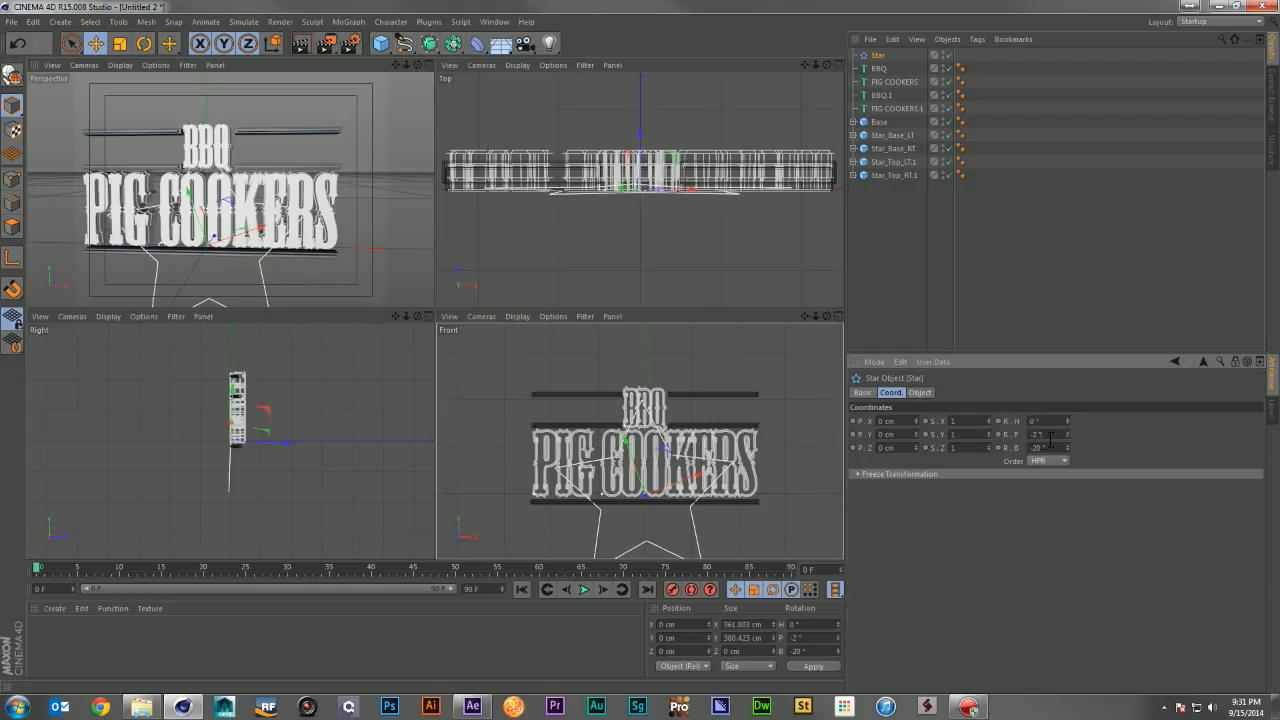
drag(1051, 438, 1012, 433)
text(0)
key(Return)
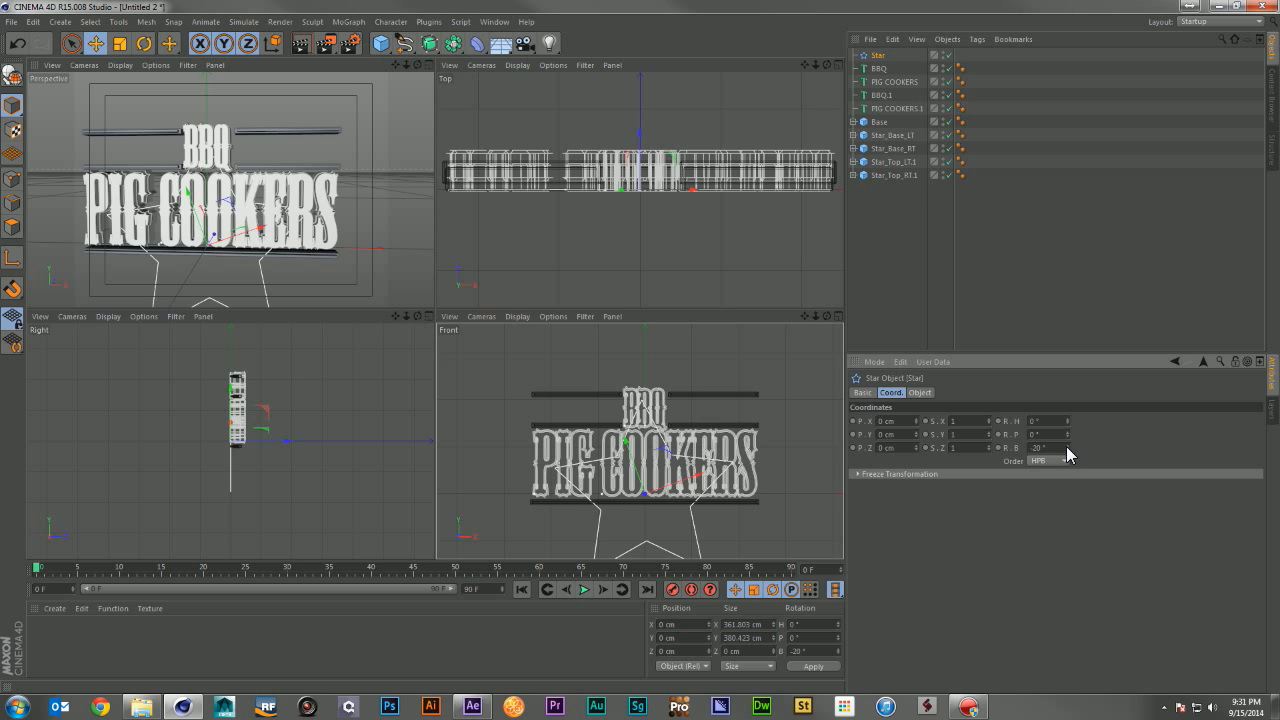
click(1066, 444)
click(1066, 444)
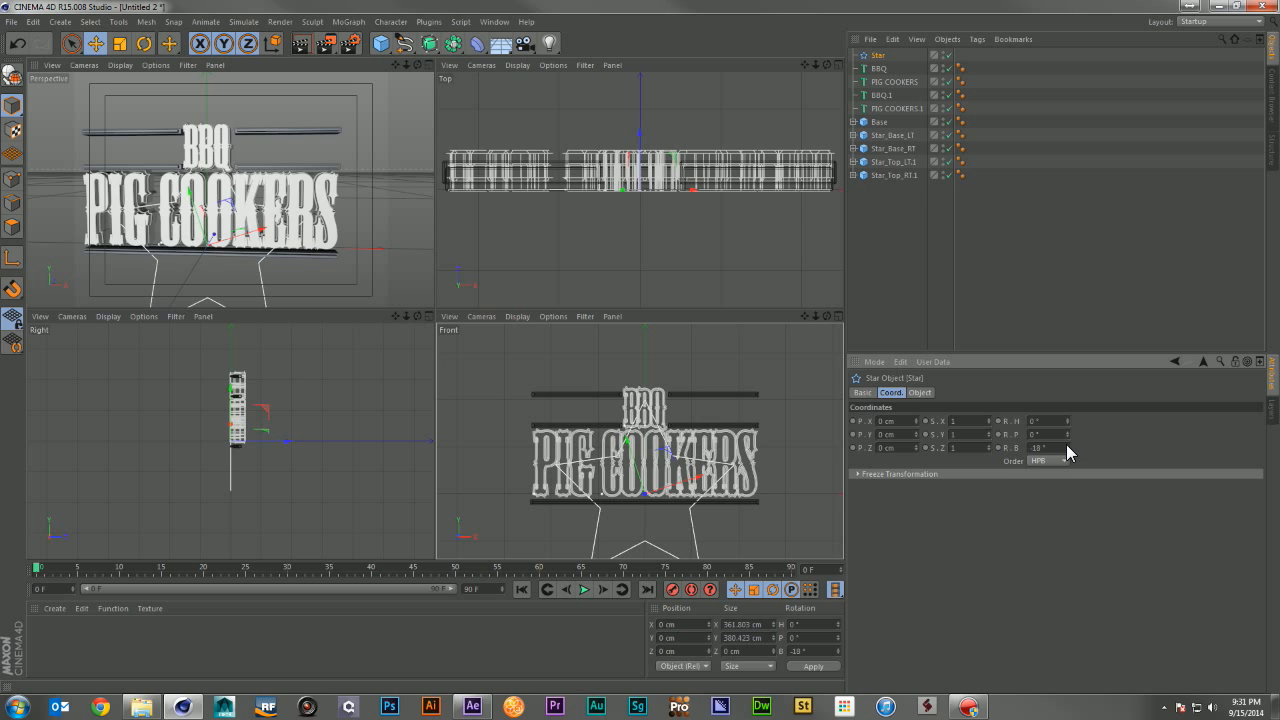
Step: Scale the star down to about 45 cm wide and place it between the left-hand bars, at about X -200 cm, Y 176 cm
click(920, 393)
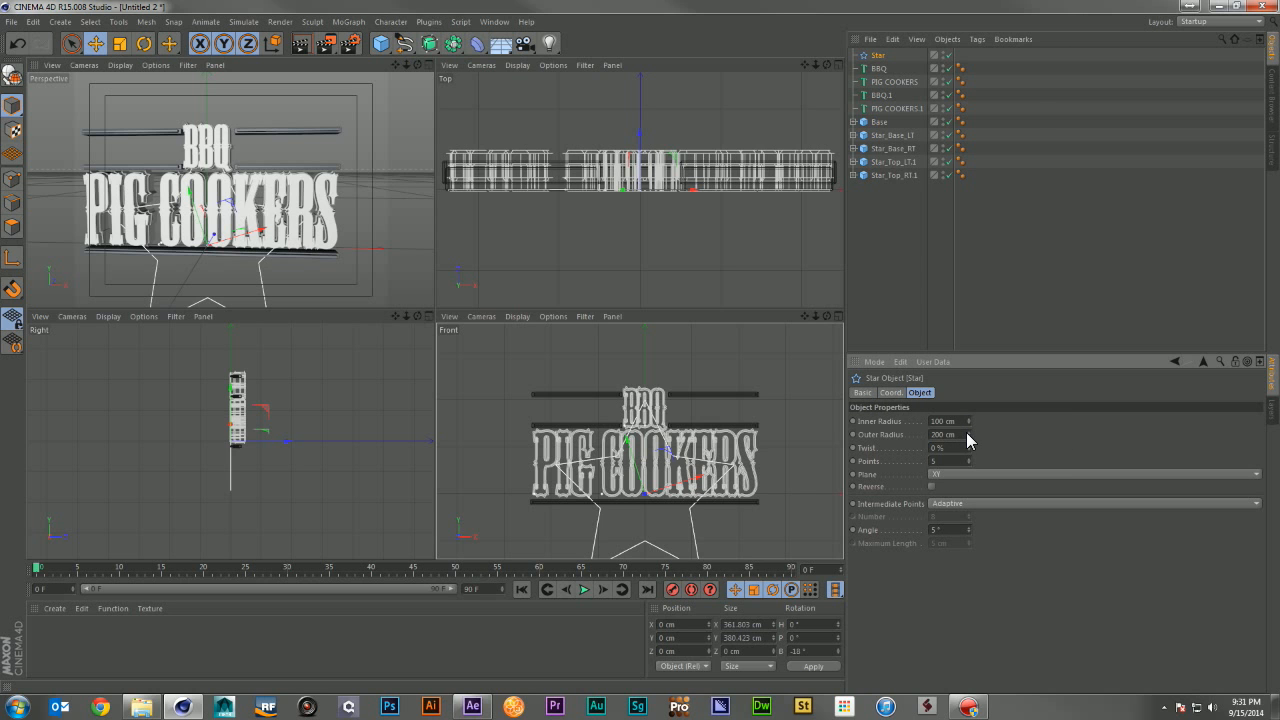
key(t)
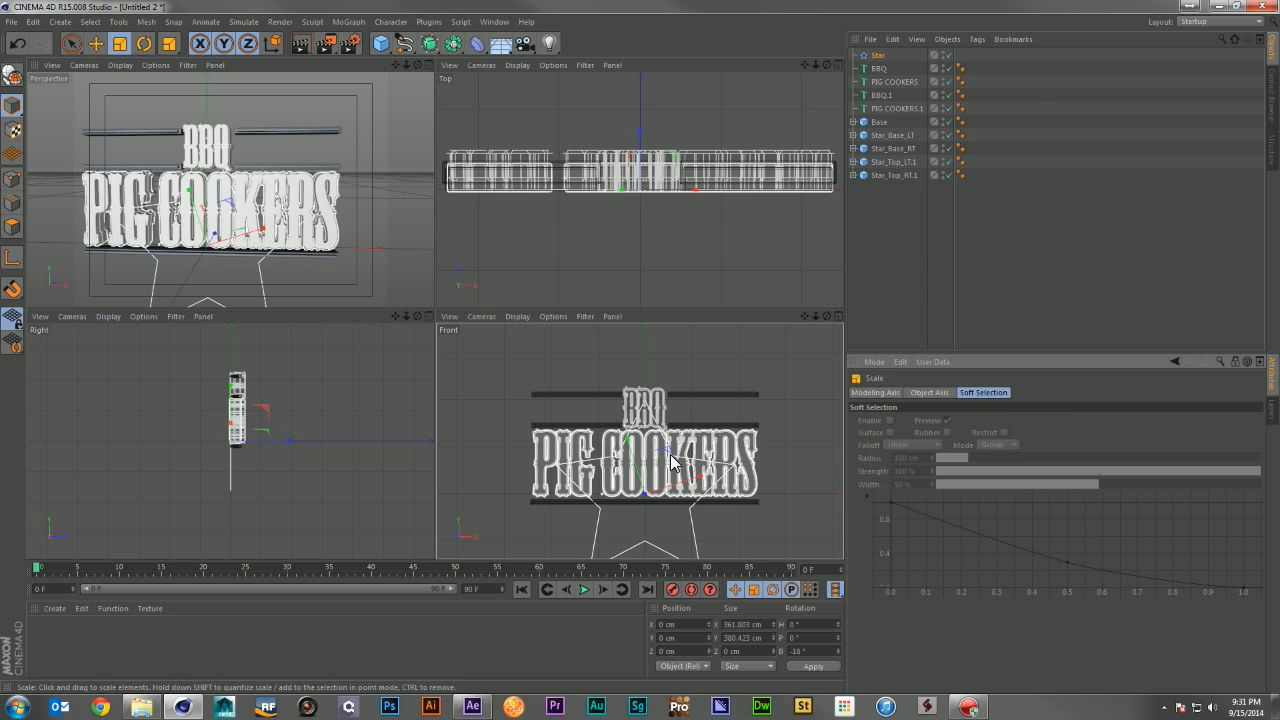
drag(723, 478, 558, 380)
key(e)
key(t)
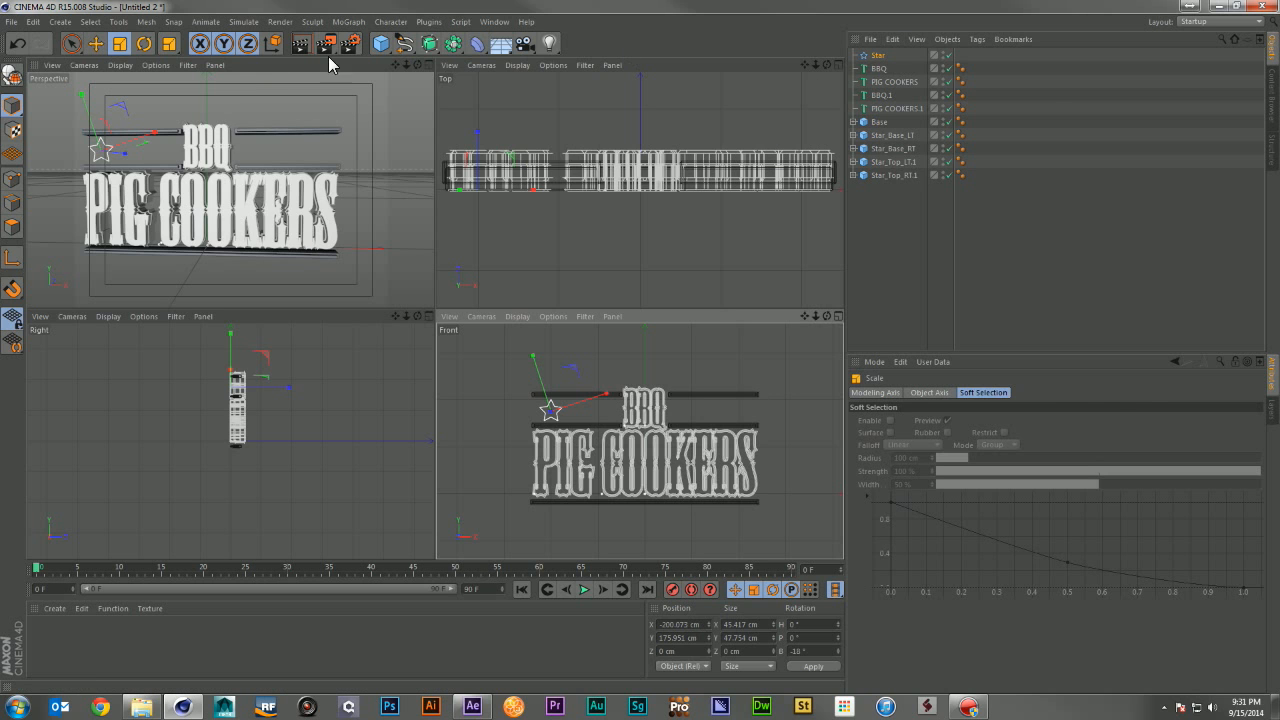
Step: Extrude the star spline 30 cm deep with an Extrude object renamed Star
drag(430, 45, 565, 62)
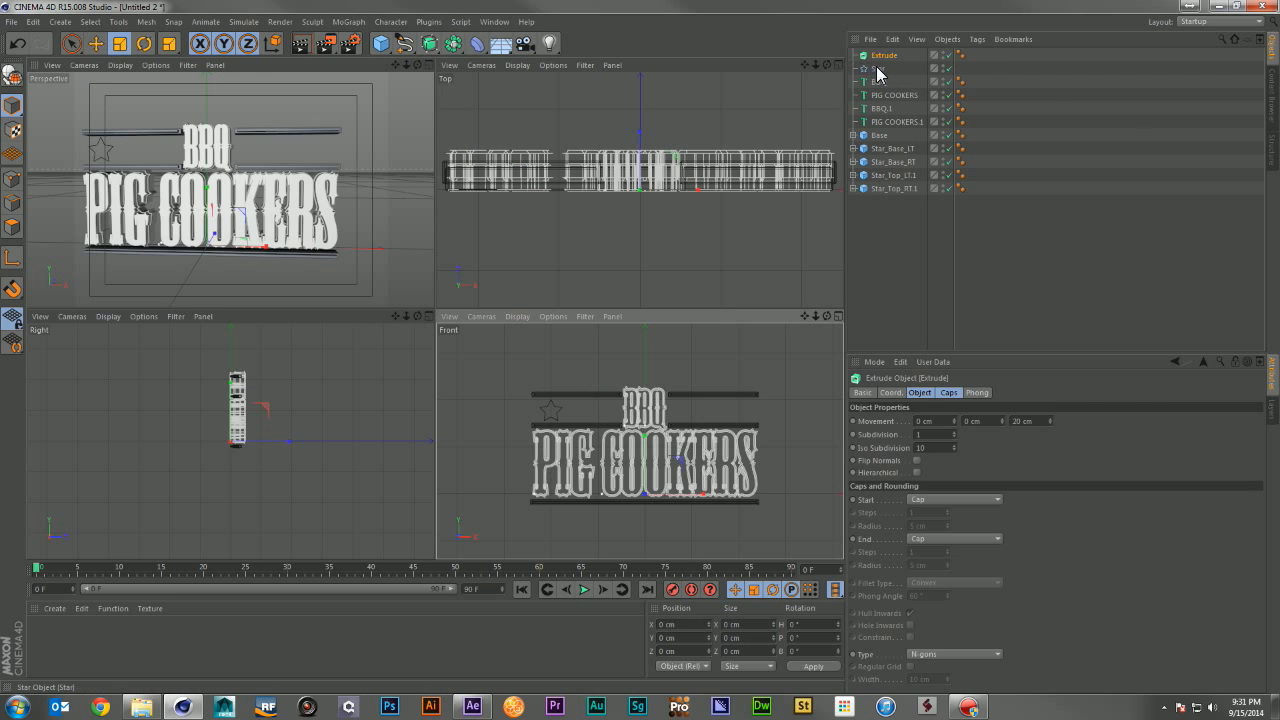
drag(878, 70, 879, 55)
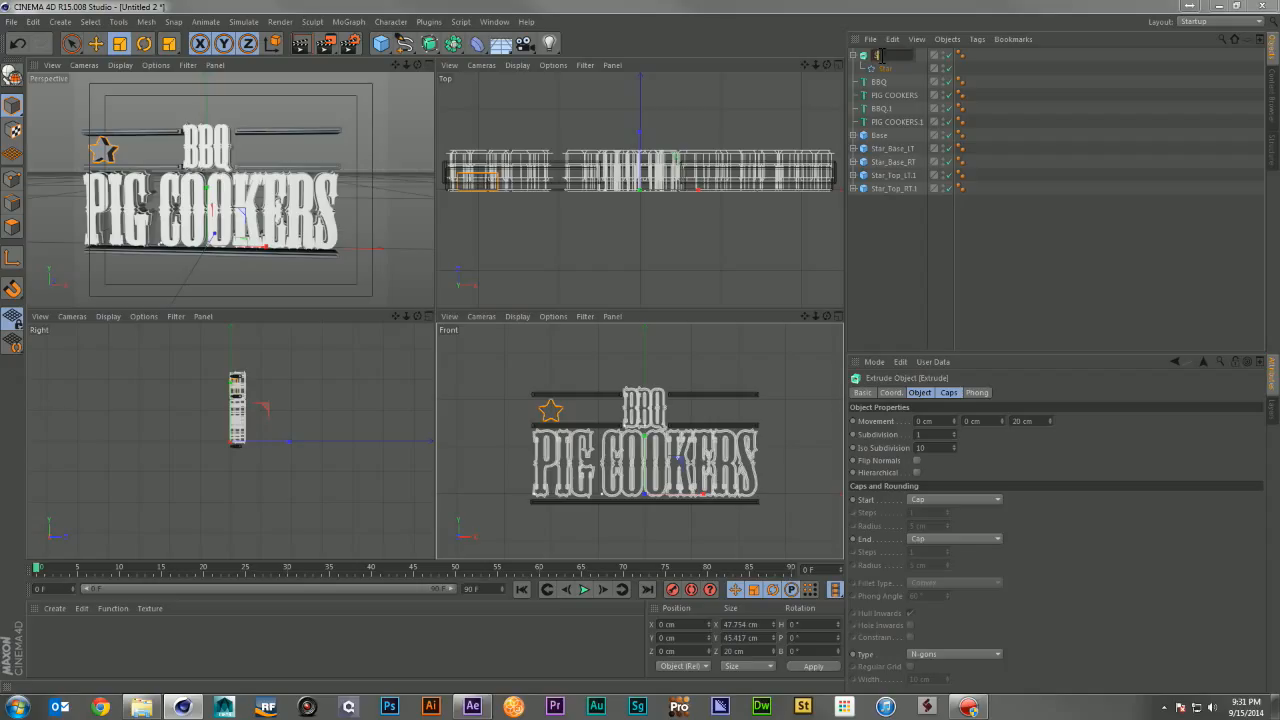
key(Return)
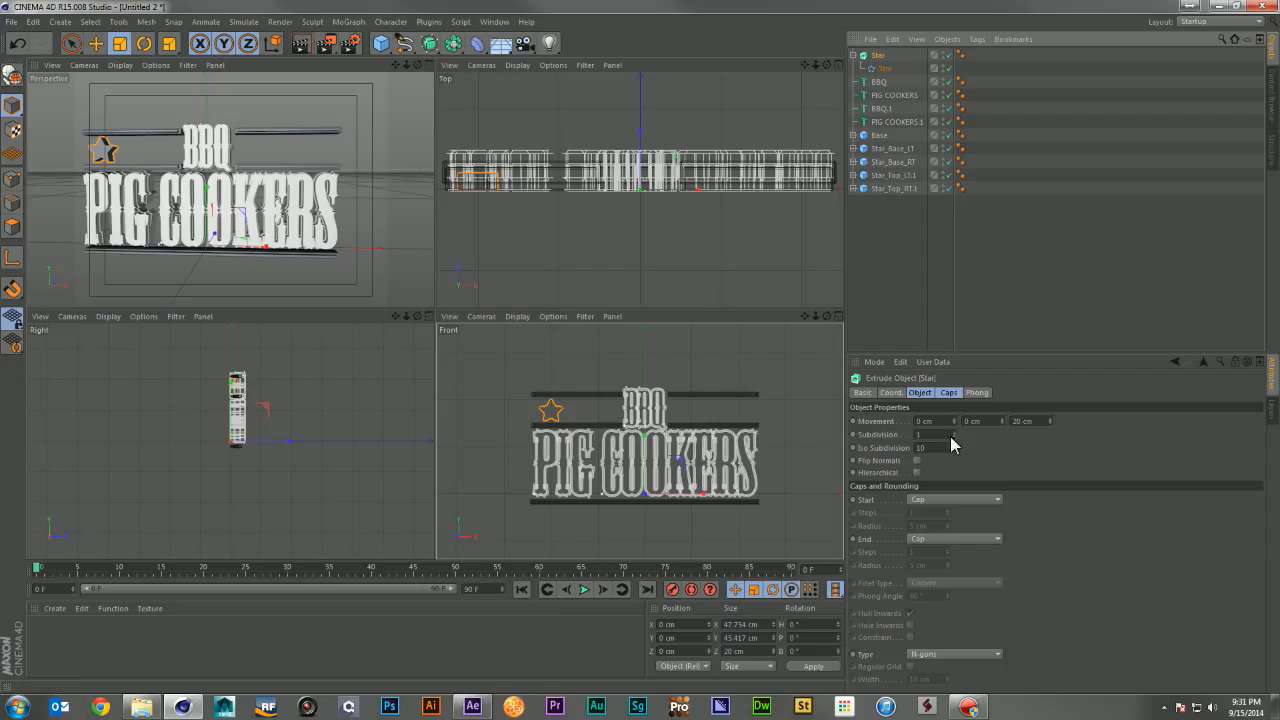
click(1049, 424)
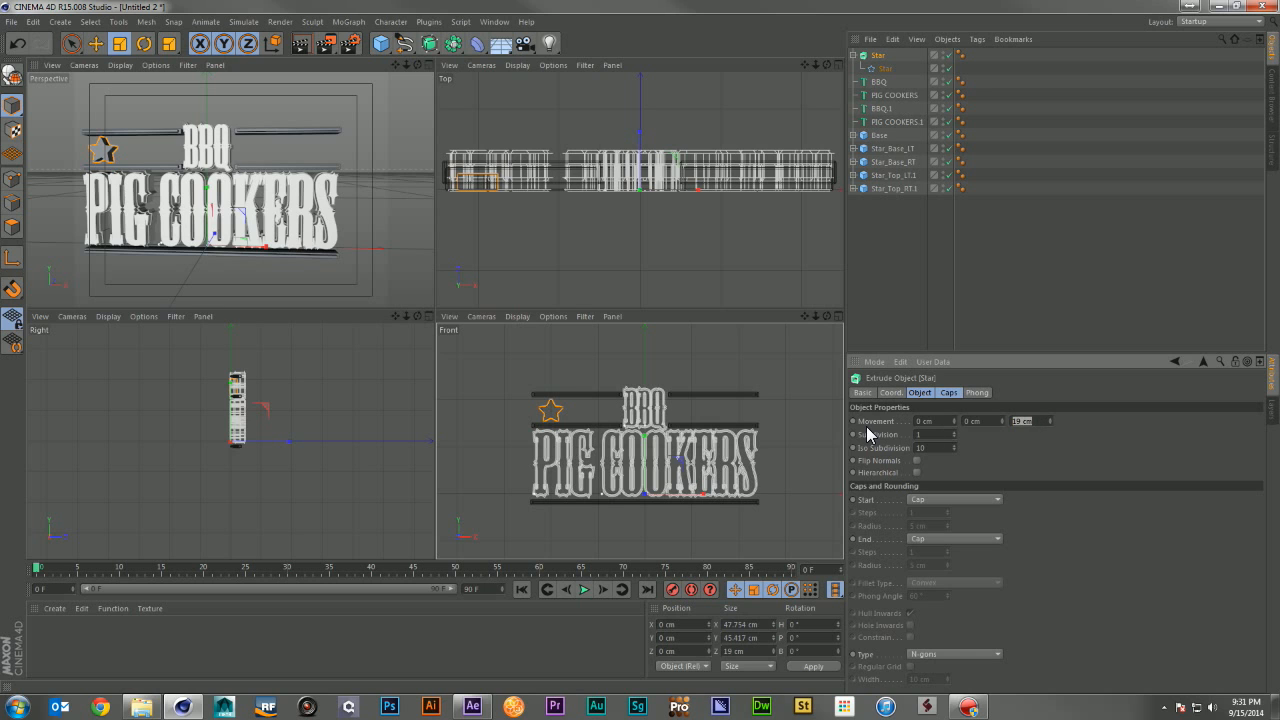
text(30)
key(Return)
Step: Give the Star extrusion fillet caps at start and end, each with 5 steps and a 1 cm radius
click(938, 500)
click(940, 551)
click(942, 538)
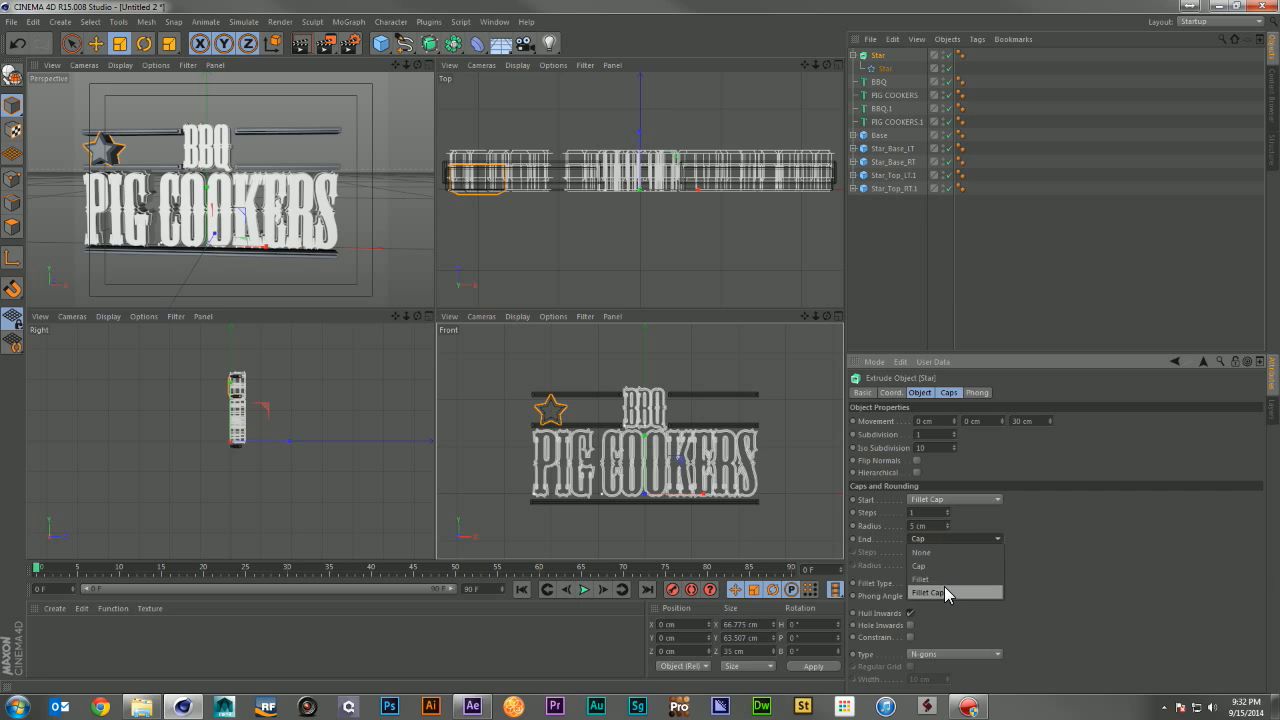
click(944, 592)
click(930, 513)
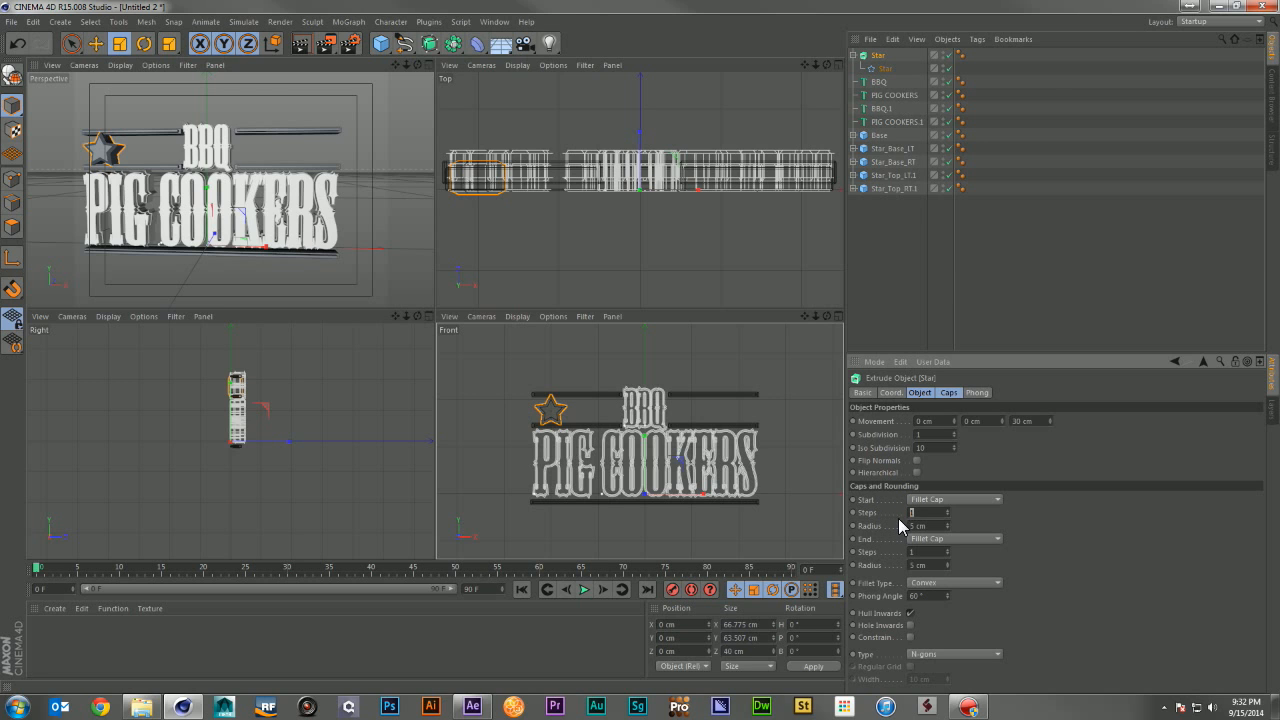
text(4)
click(931, 552)
text(1)
click(930, 512)
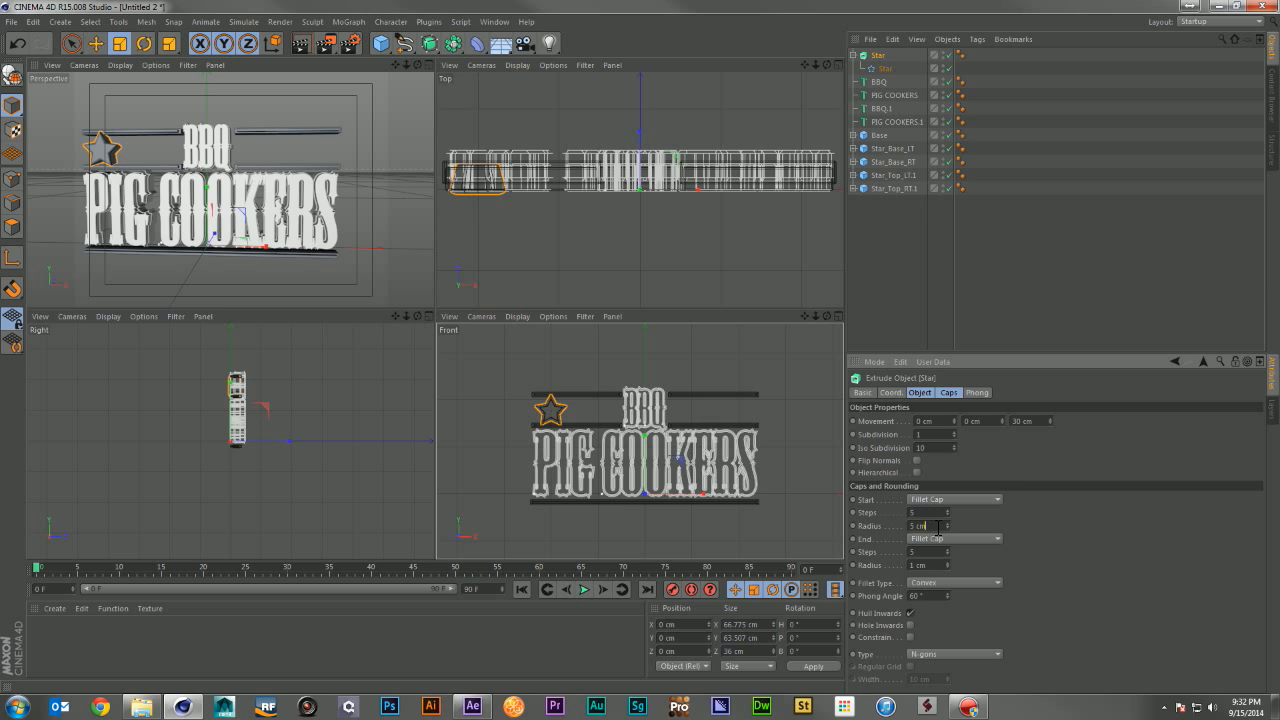
text(1)
click(928, 512)
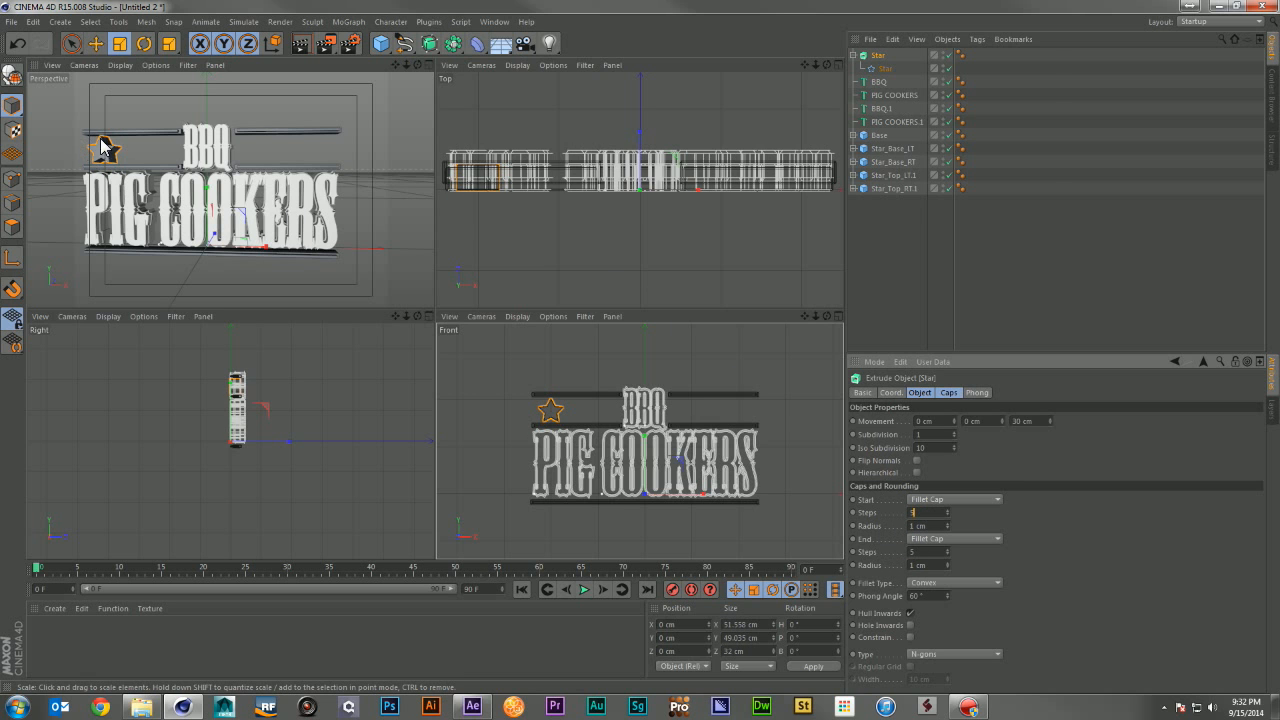
Step: Duplicate the extruded Star and rename the copy Star.Stroke
click(852, 55)
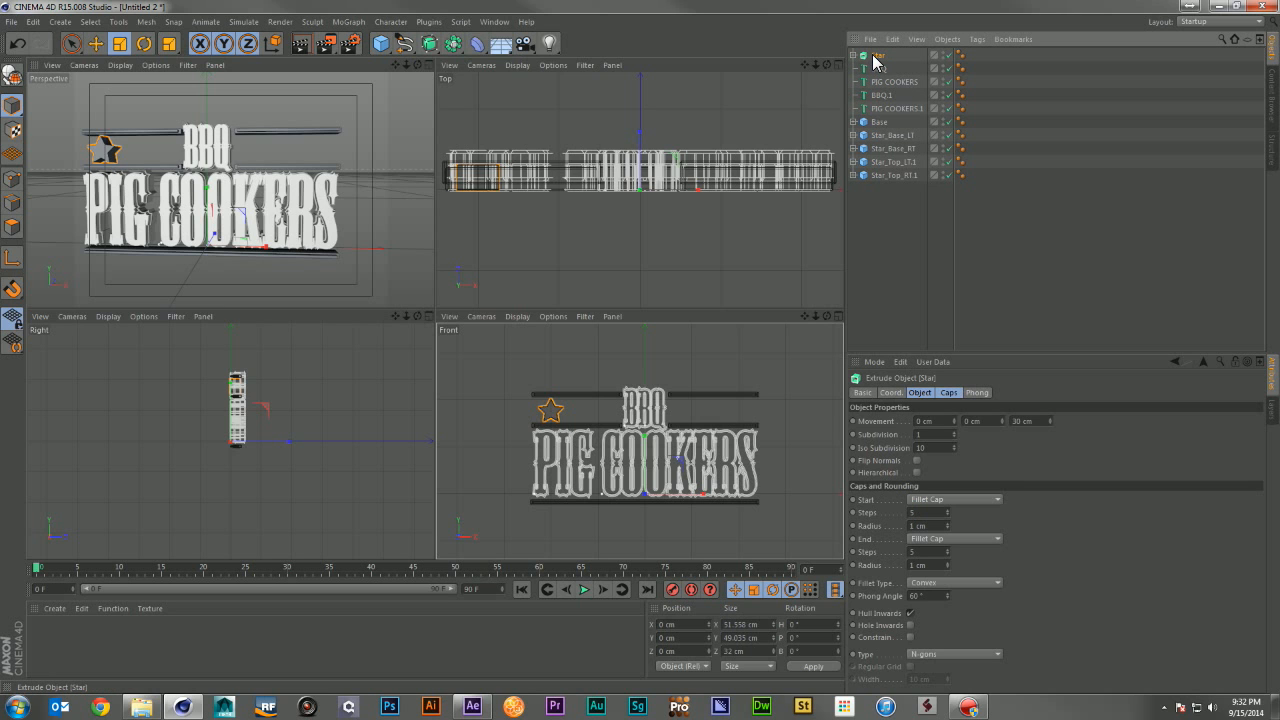
key(ctrl+c)
key(ctrl+v)
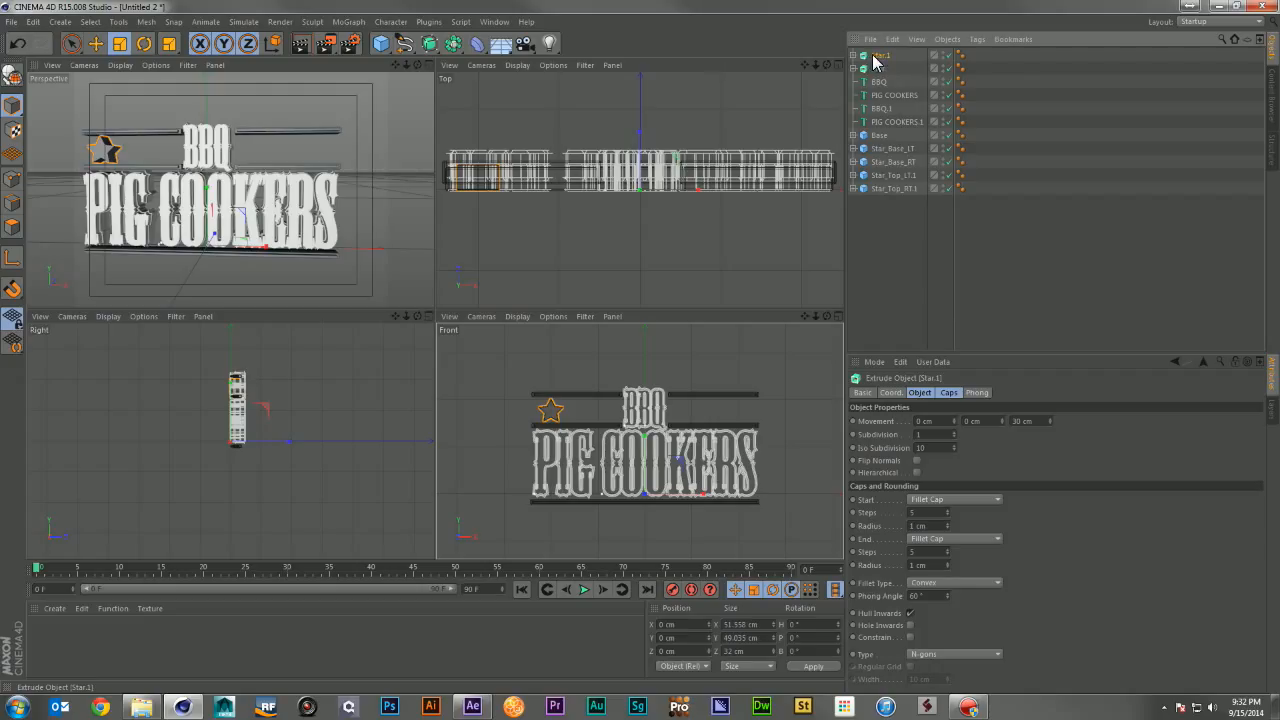
double_click(882, 57)
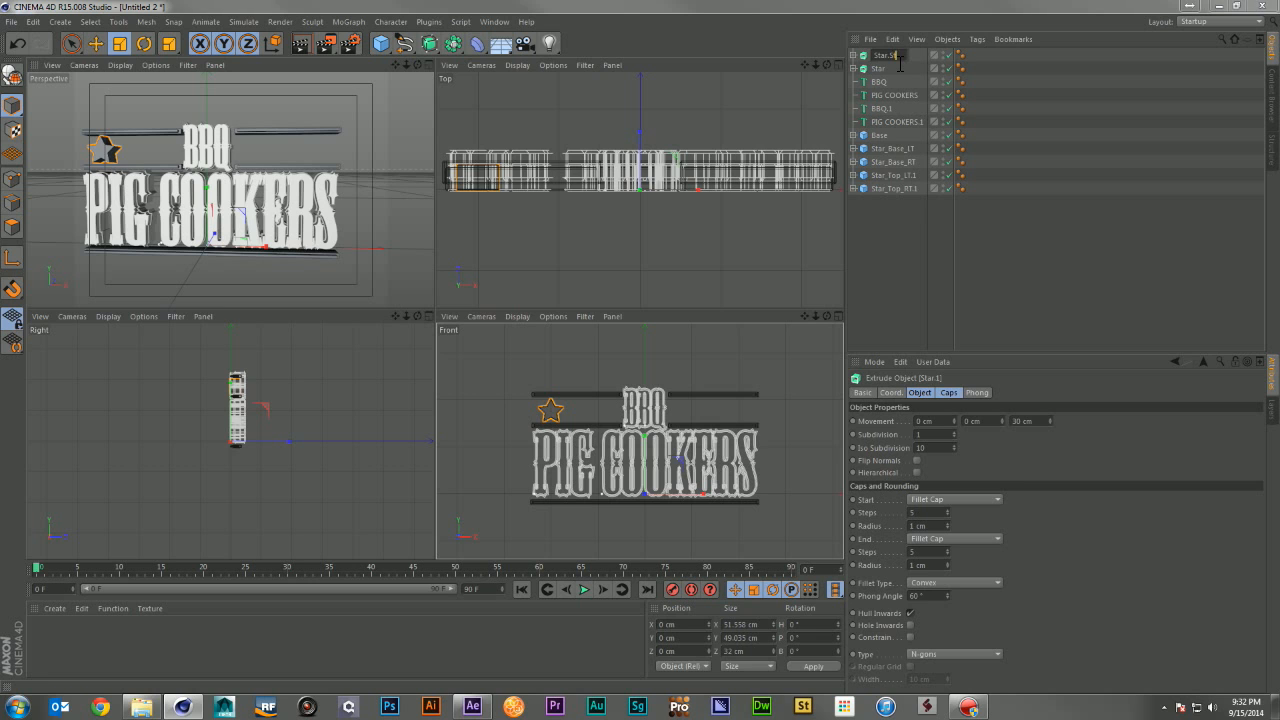
key(Return)
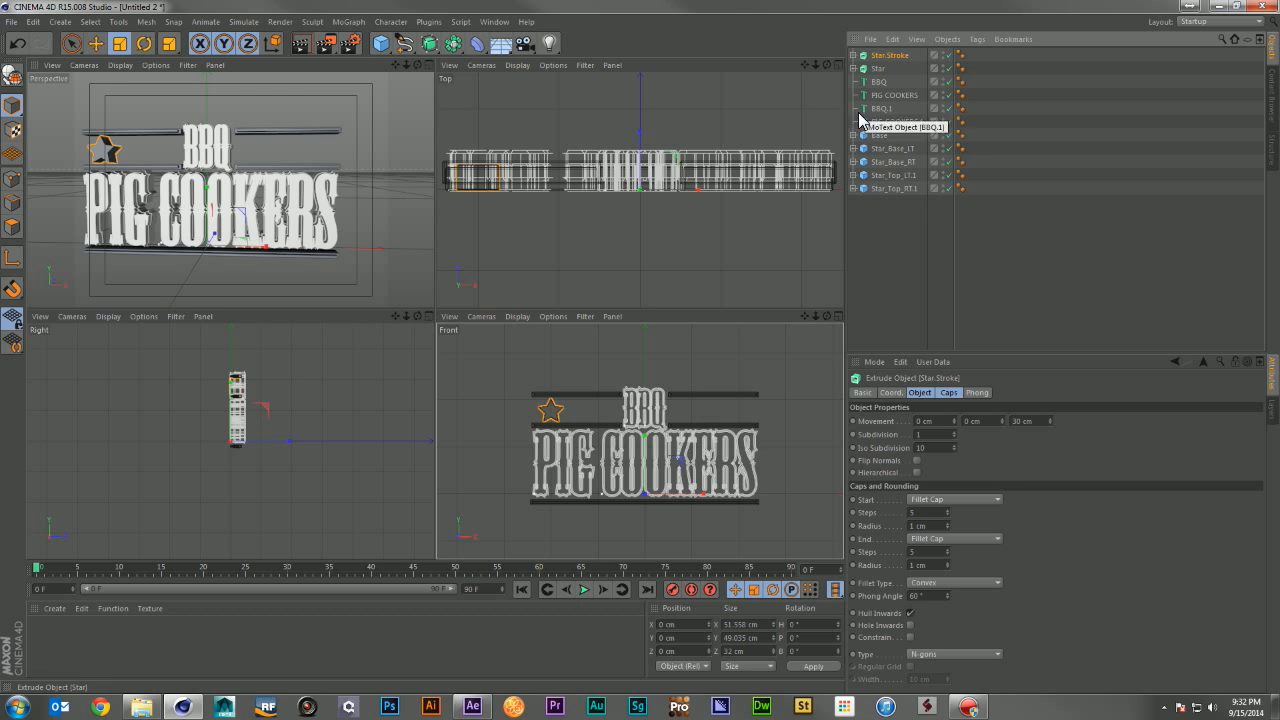
Step: Set the start and end fillet radius of Star.Stroke to 3 cm
double_click(928, 525)
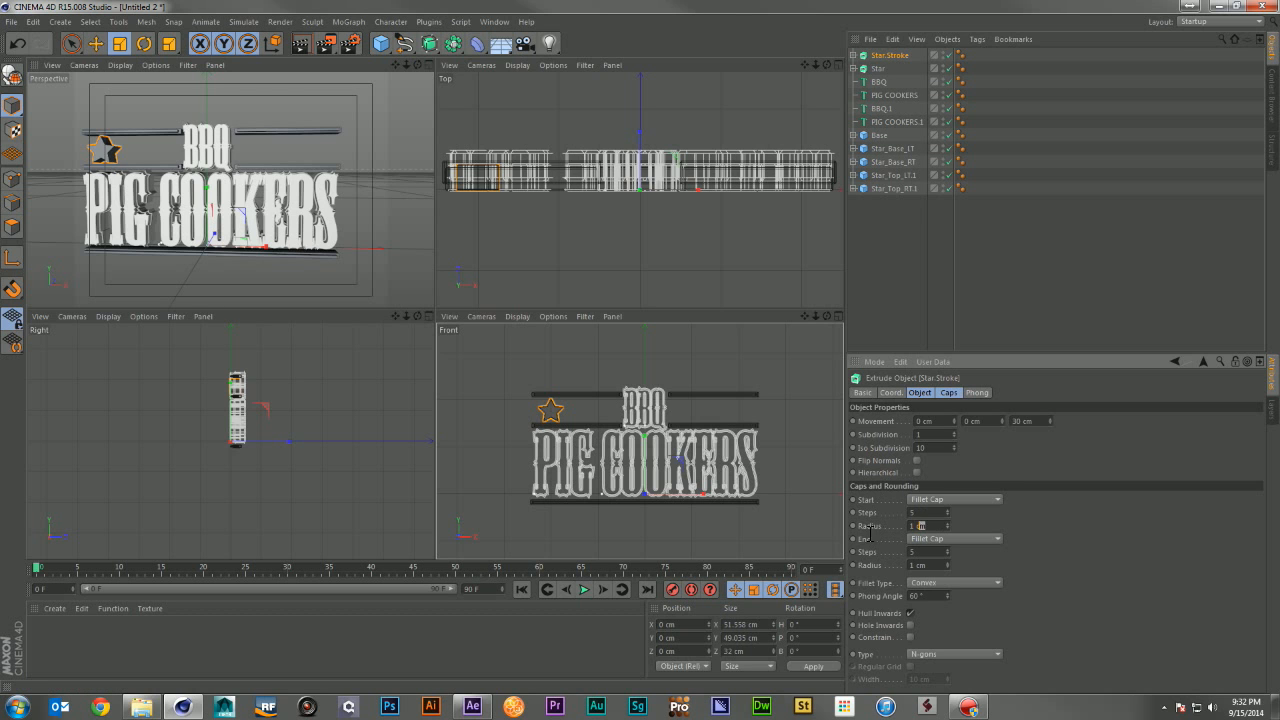
text(3)
double_click(928, 565)
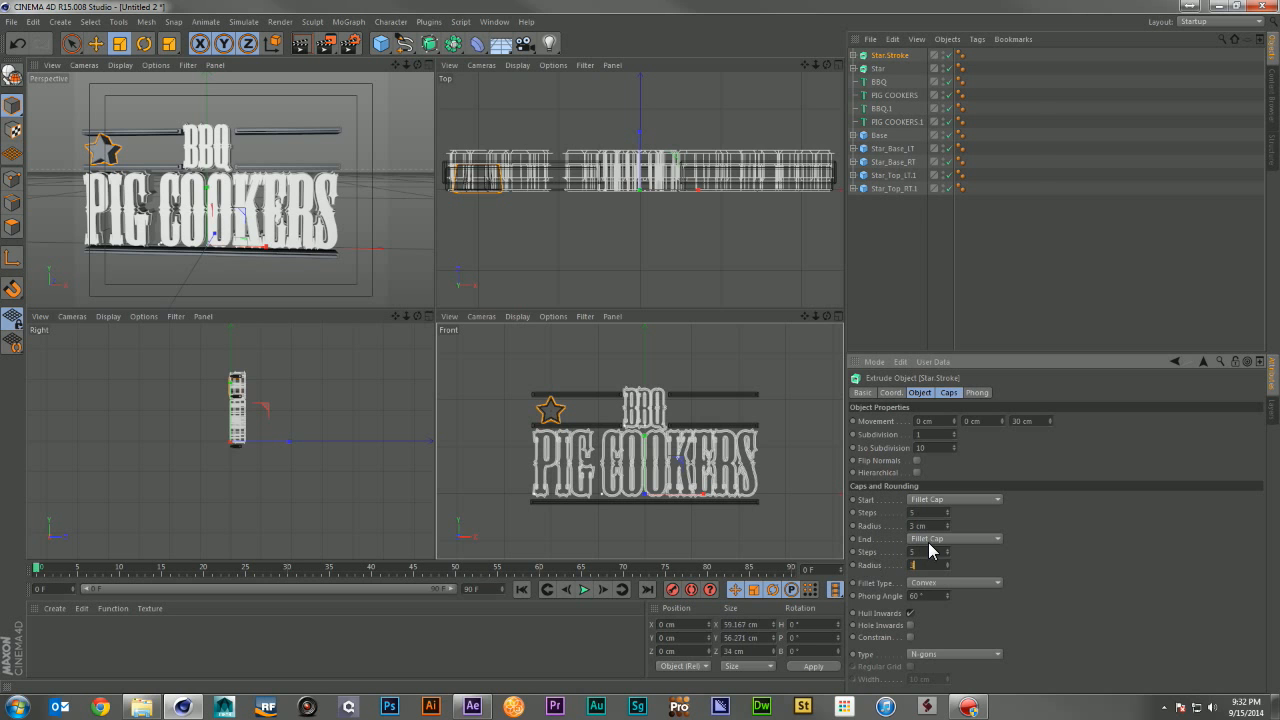
key(Return)
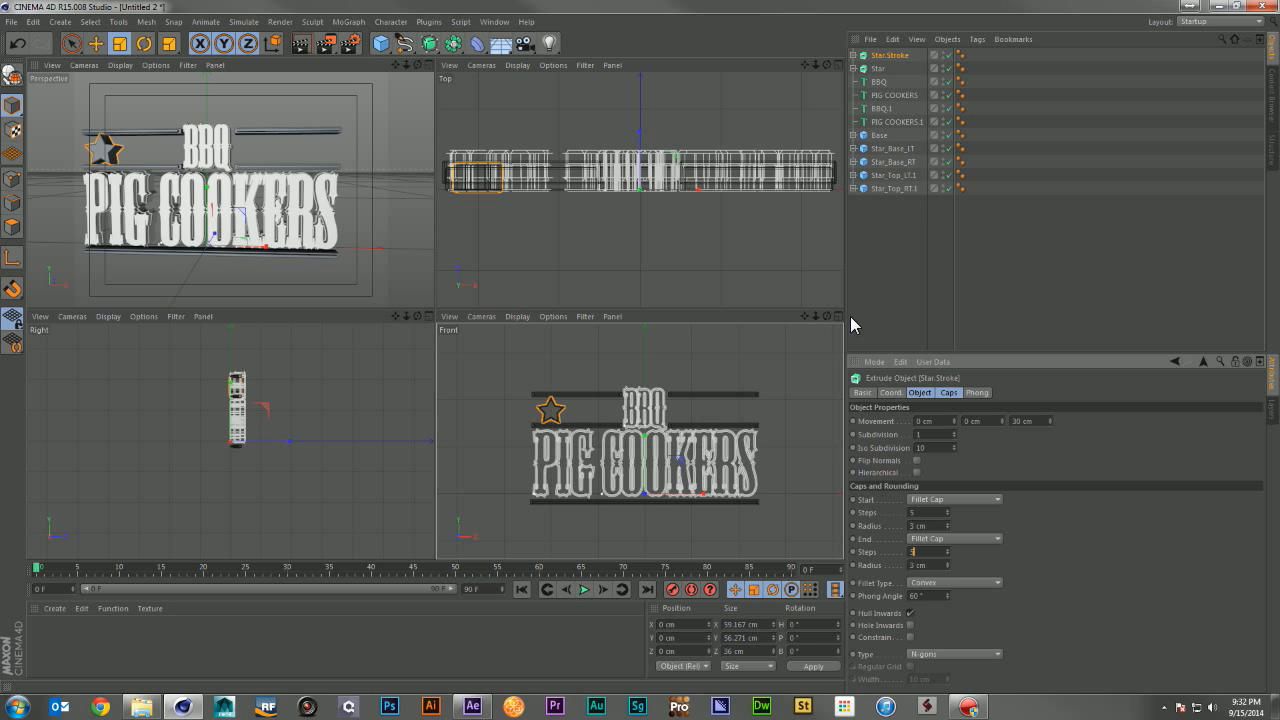
Step: Move Star.Stroke slightly back along Z so it sits behind the front star
mouse_move(815, 317)
mouse_down()
mouse_move(830, 317)
mouse_move(814, 316)
mouse_up()
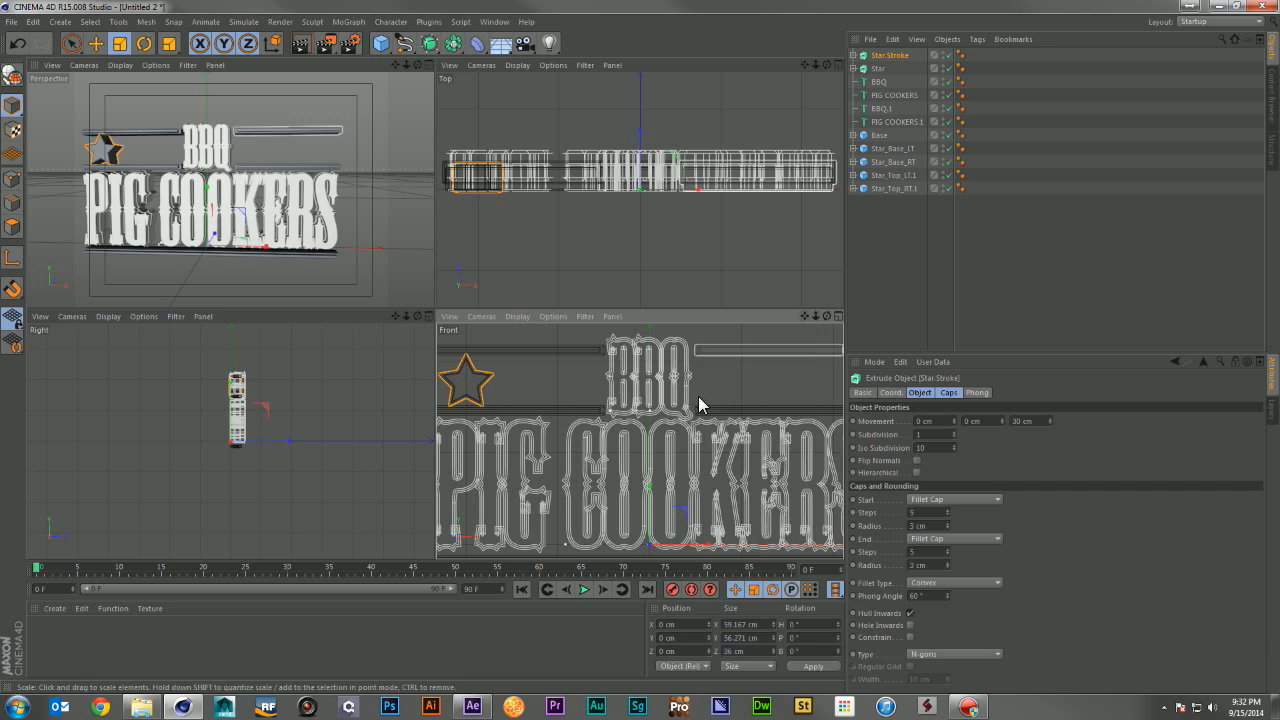
click(714, 376)
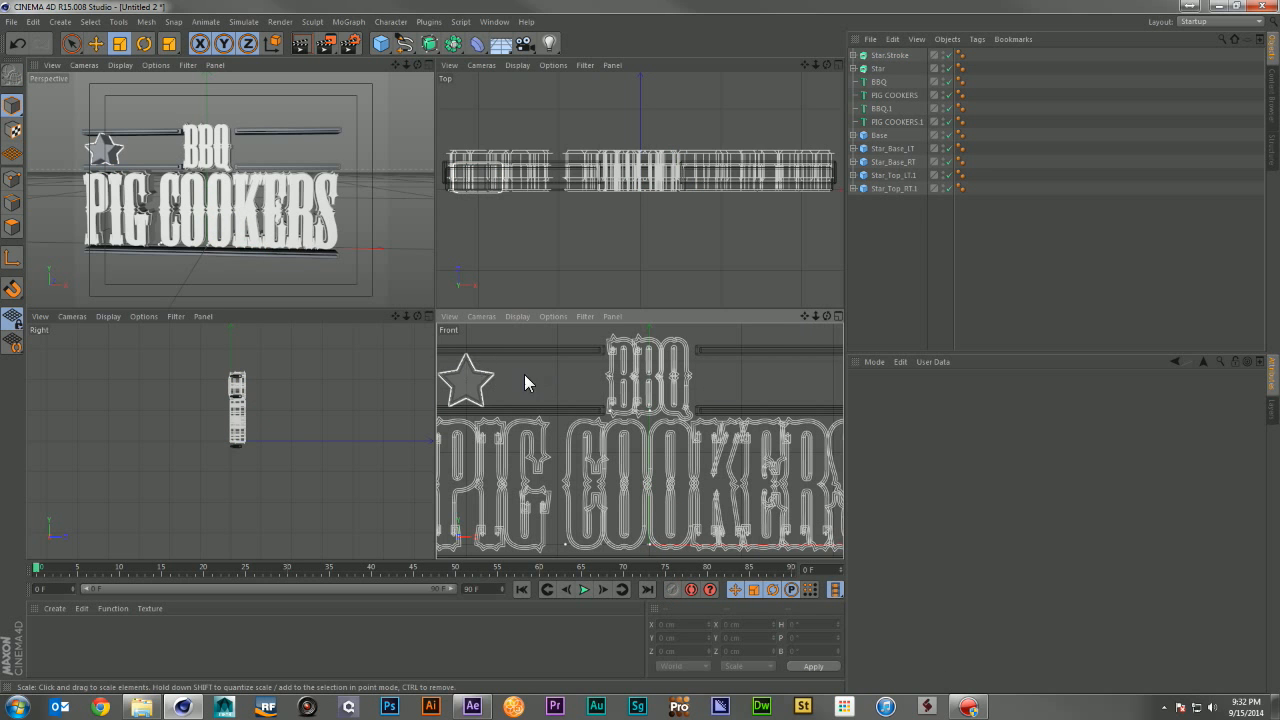
click(889, 55)
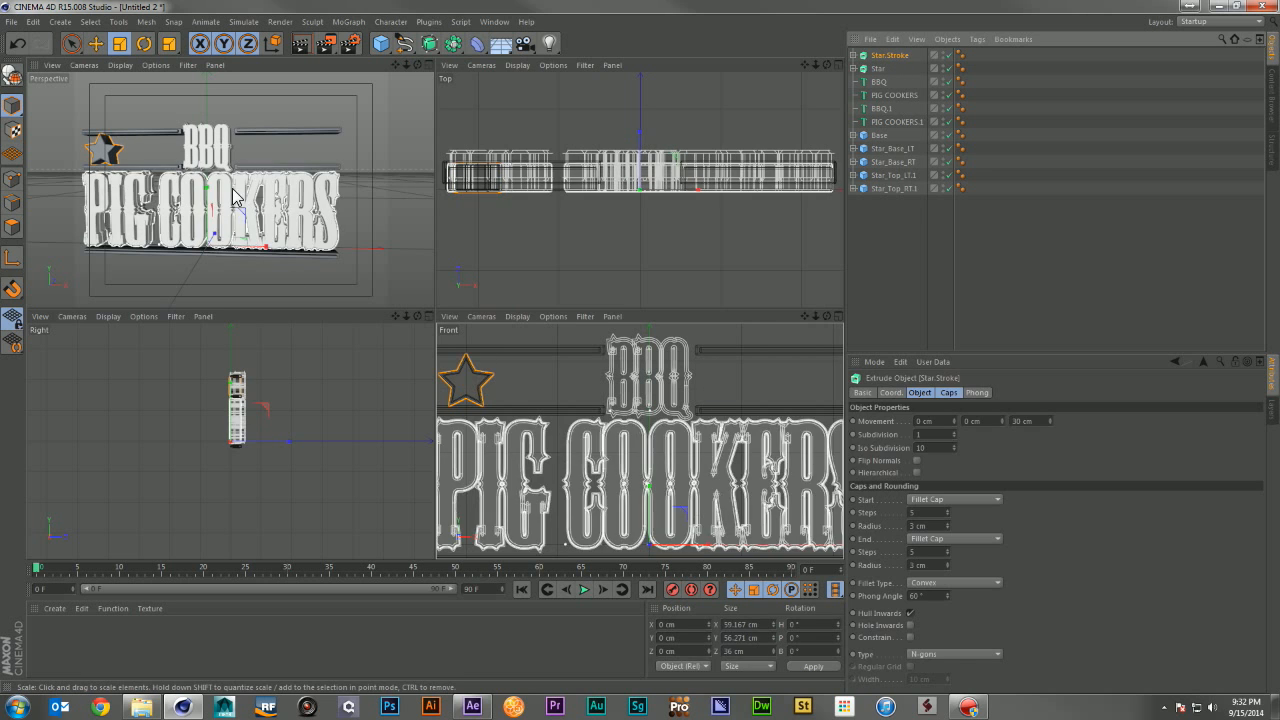
key(e)
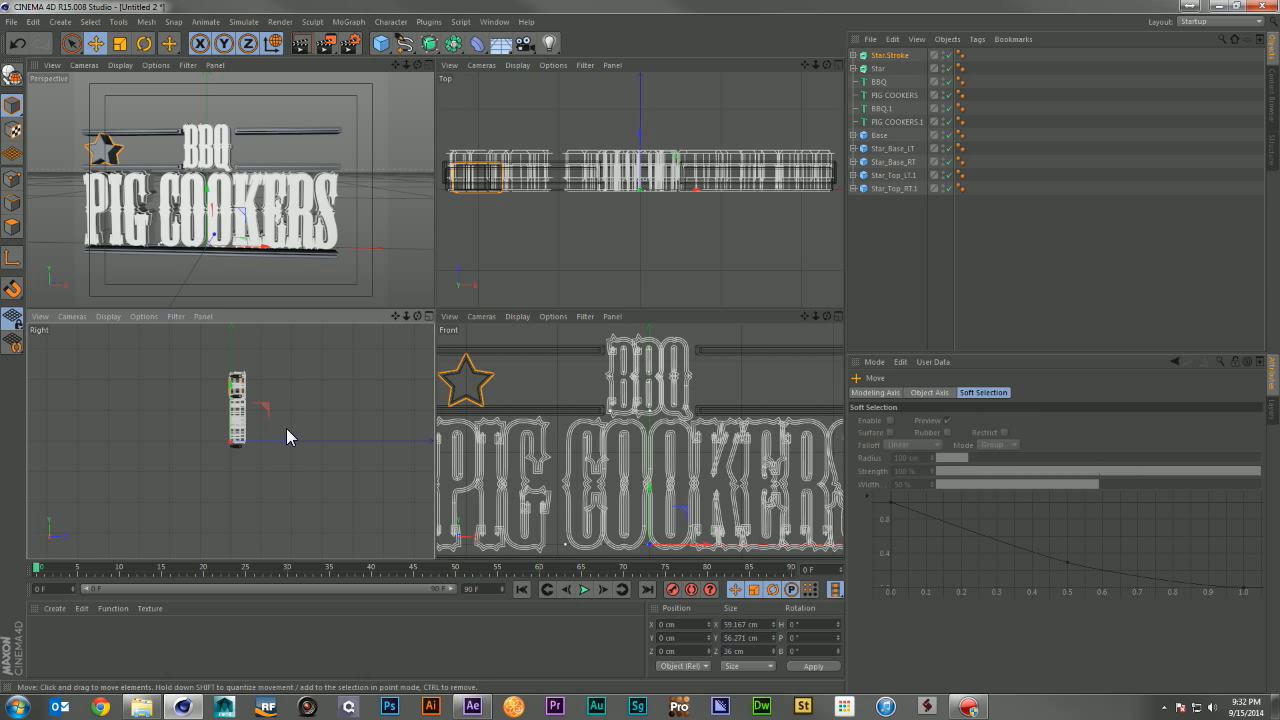
drag(284, 437, 289, 446)
Step: Group Star and Star.Stroke in a null named Star_Full
ctrl+click(879, 68)
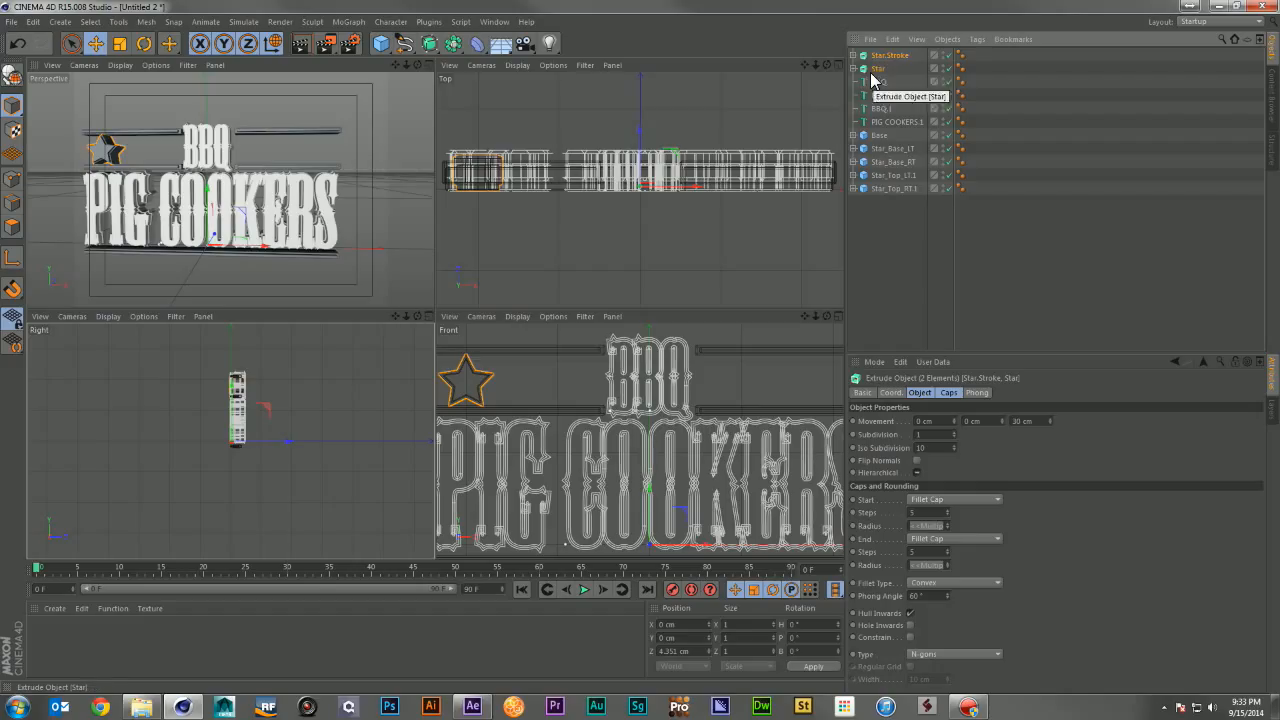
key(alt+g)
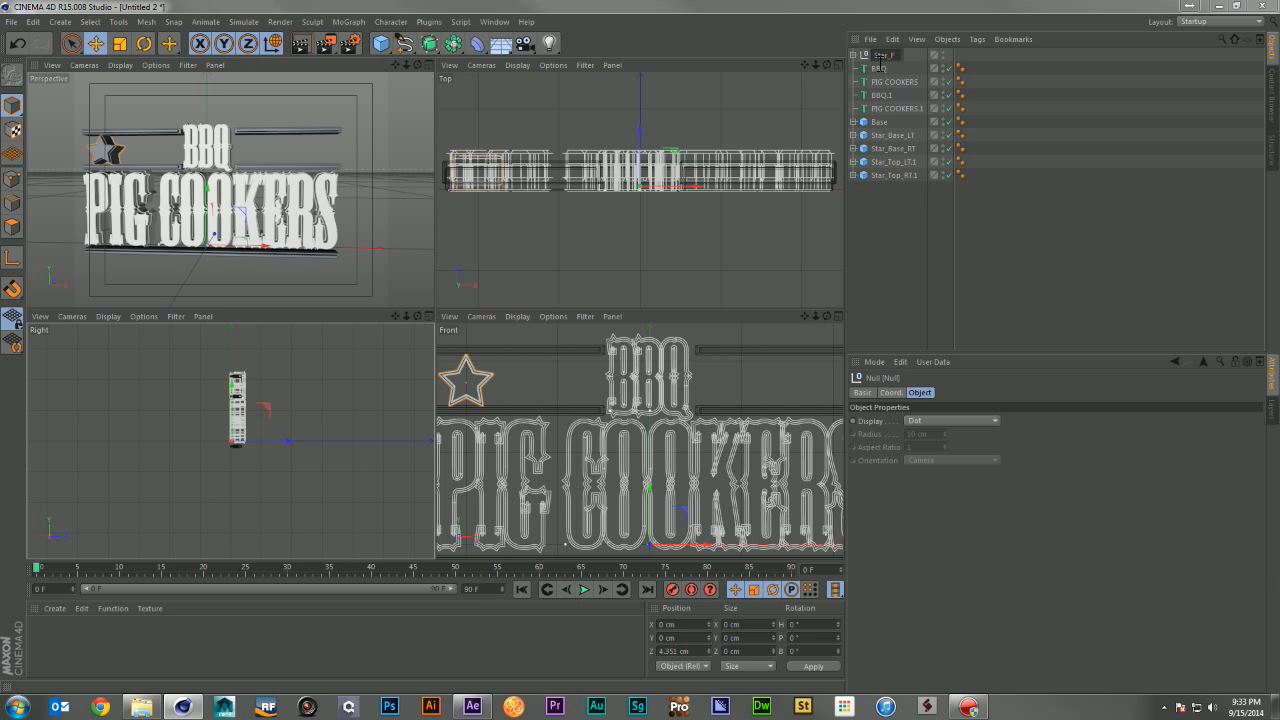
key(Return)
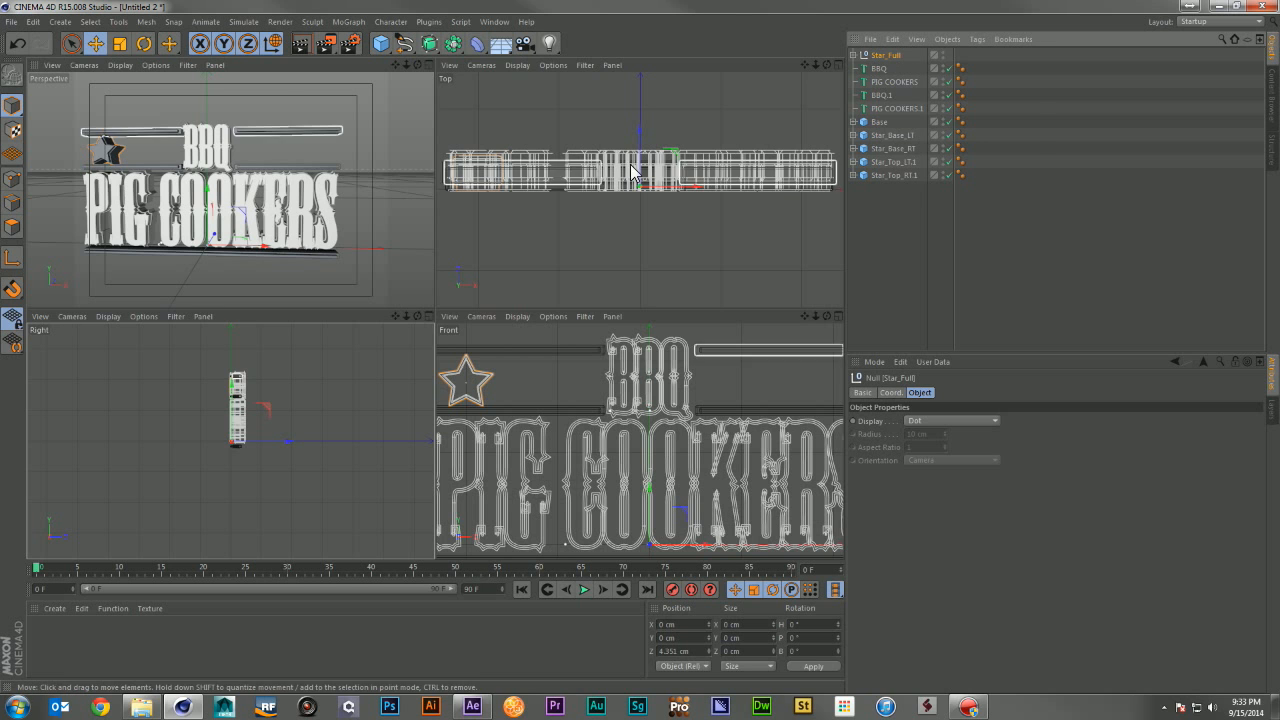
Step: Move only the axis of Star_Full to the star's center, at about X -201 cm, Y 174 cm
click(146, 21)
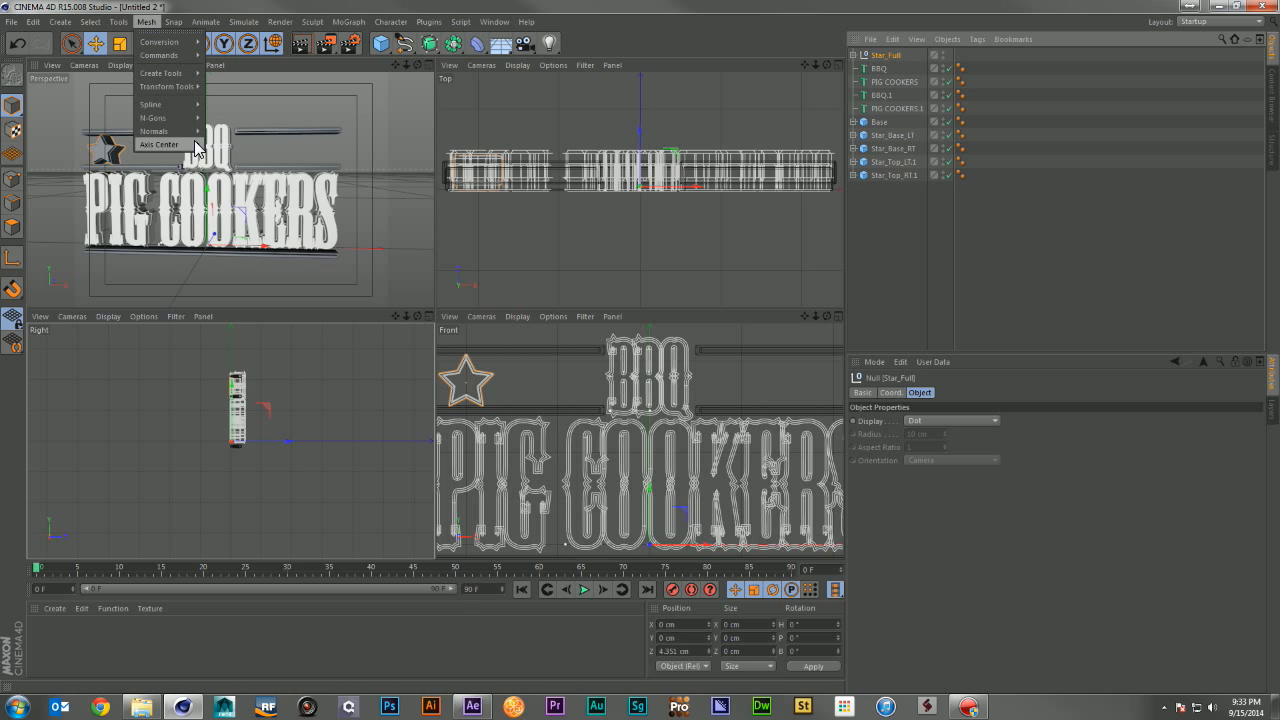
mouse_move(165, 144)
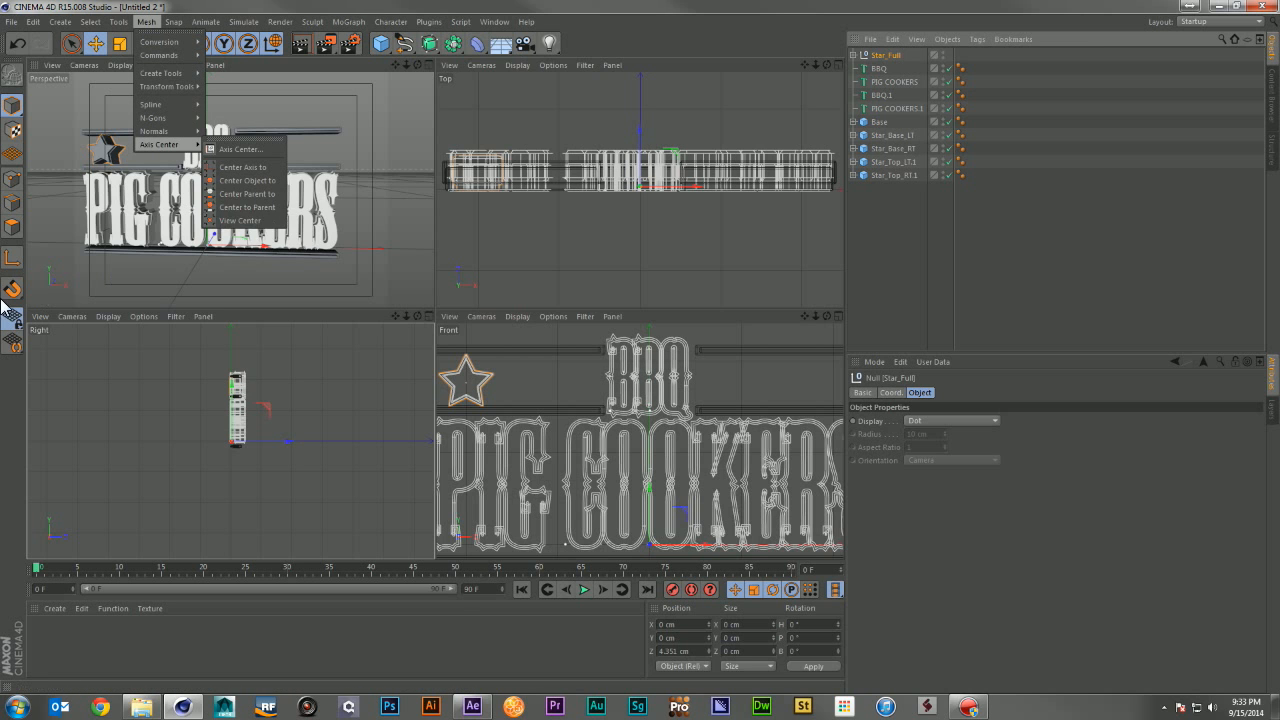
click(258, 221)
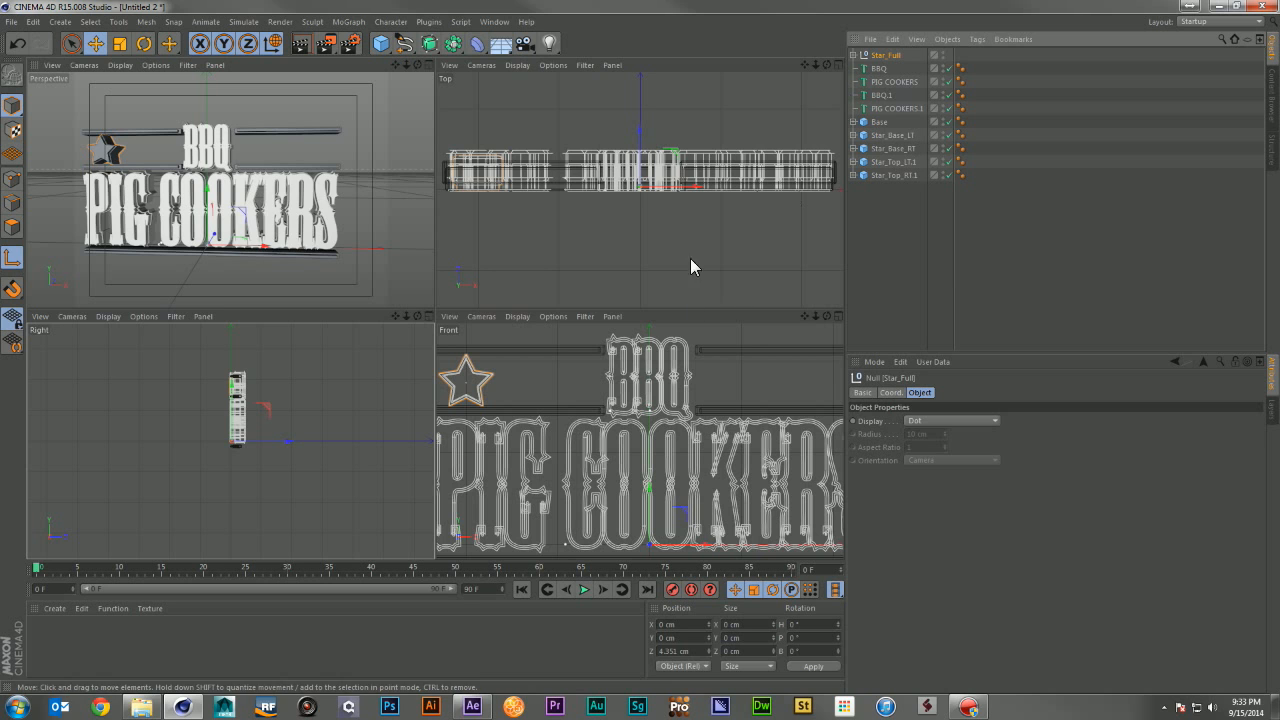
drag(694, 189, 531, 202)
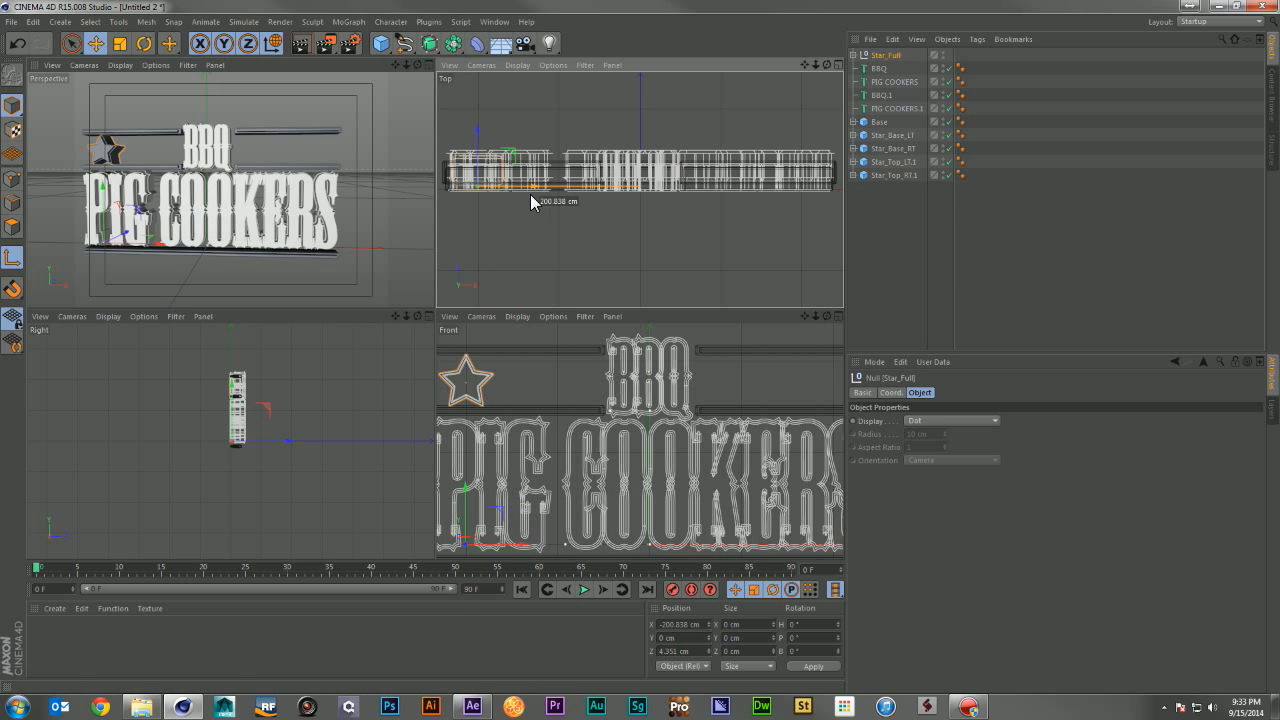
drag(463, 500, 475, 344)
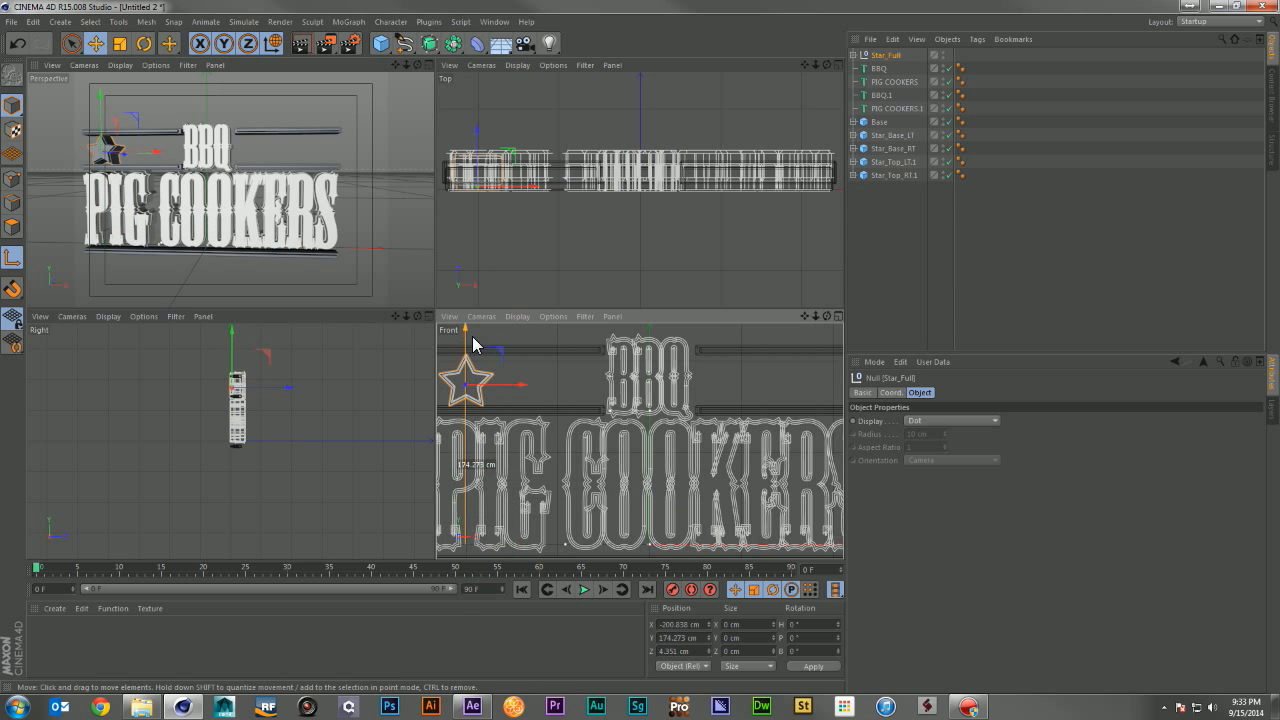
click(12, 258)
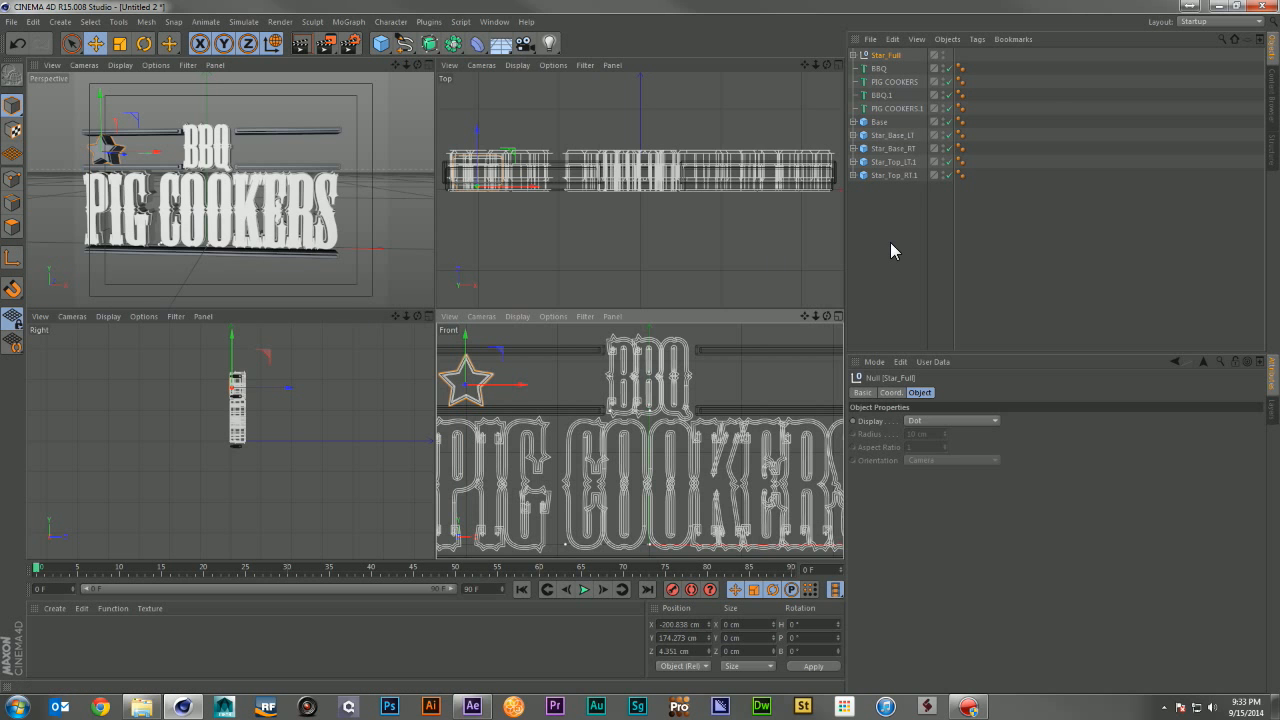
Step: Duplicate Star_Full twice along X to form an evenly spaced row of three stars beside the BBQ text
click(887, 57)
ctrl+drag(528, 382, 622, 390)
key(ctrl+v)
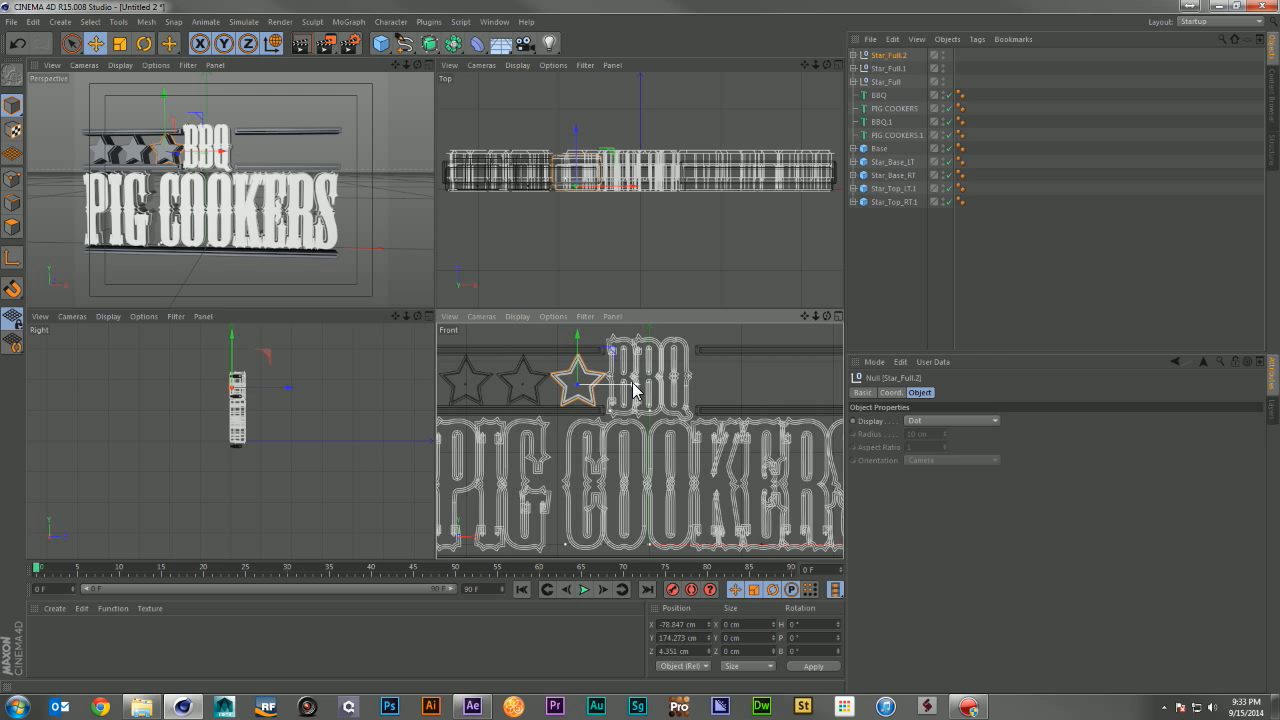
click(888, 70)
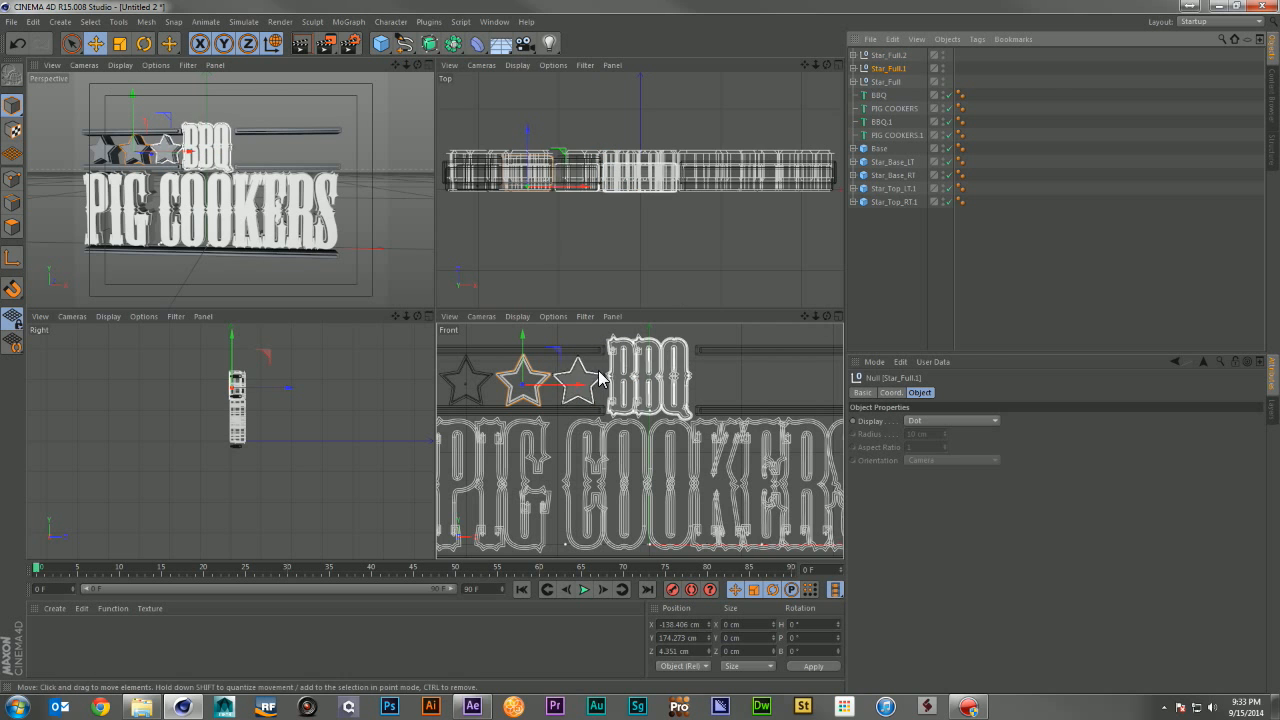
drag(579, 390, 566, 391)
Step: Group the three Star_Full nulls in a null named Stars_LT
click(888, 55)
shift+click(885, 81)
drag(804, 316, 756, 323)
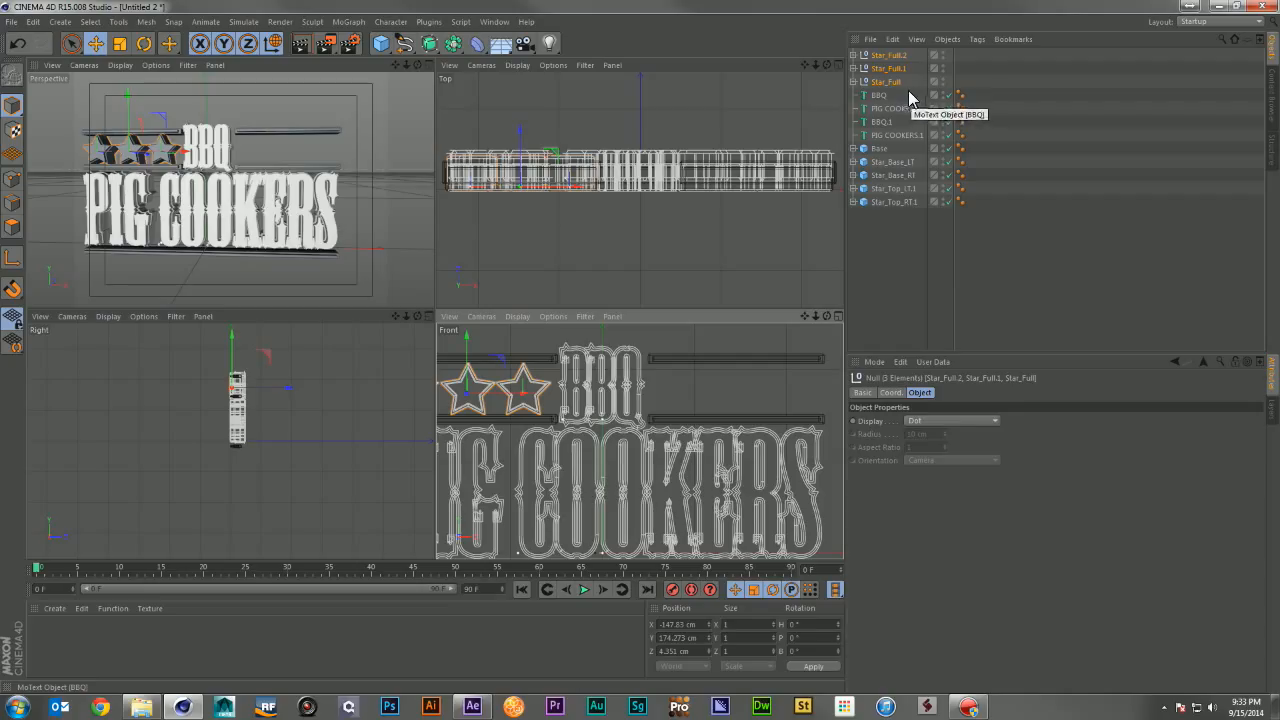
key(alt+g)
double_click(878, 55)
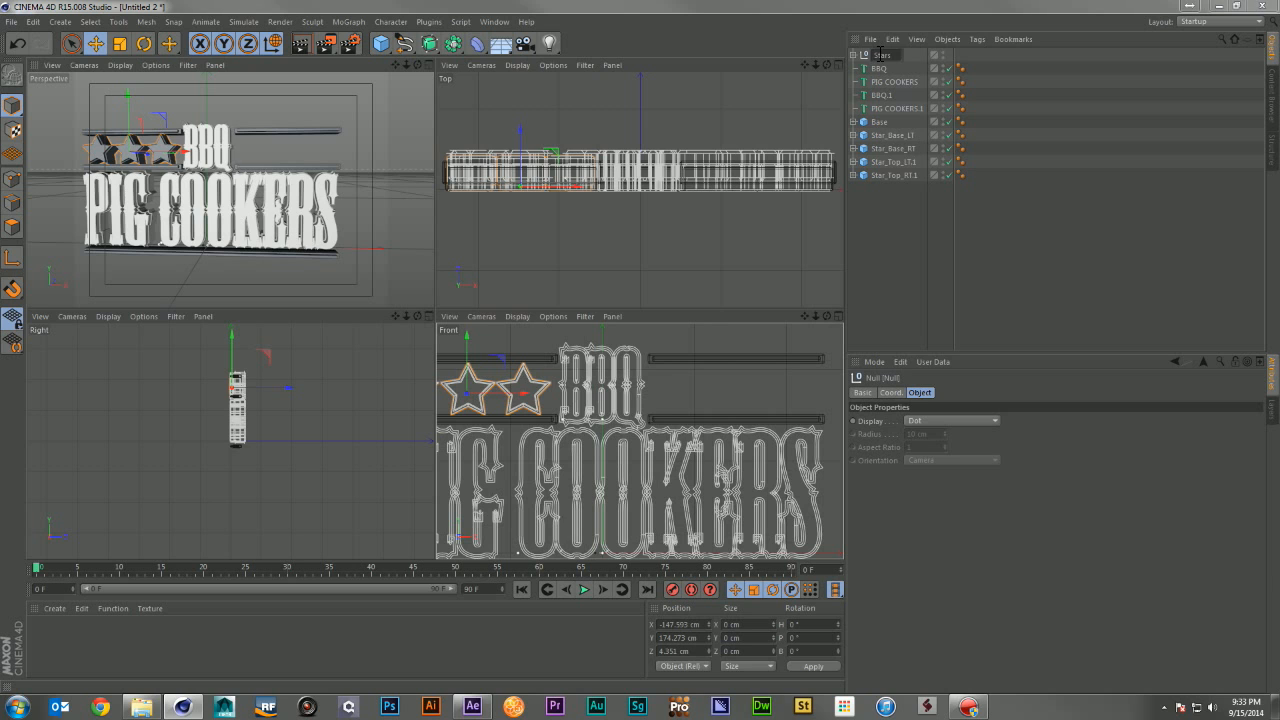
text(Stars_LT.1)
key(Return)
Step: Duplicate the Stars_LT group and rename the copy Stars_RT
key(ctrl+c)
key(ctrl+v)
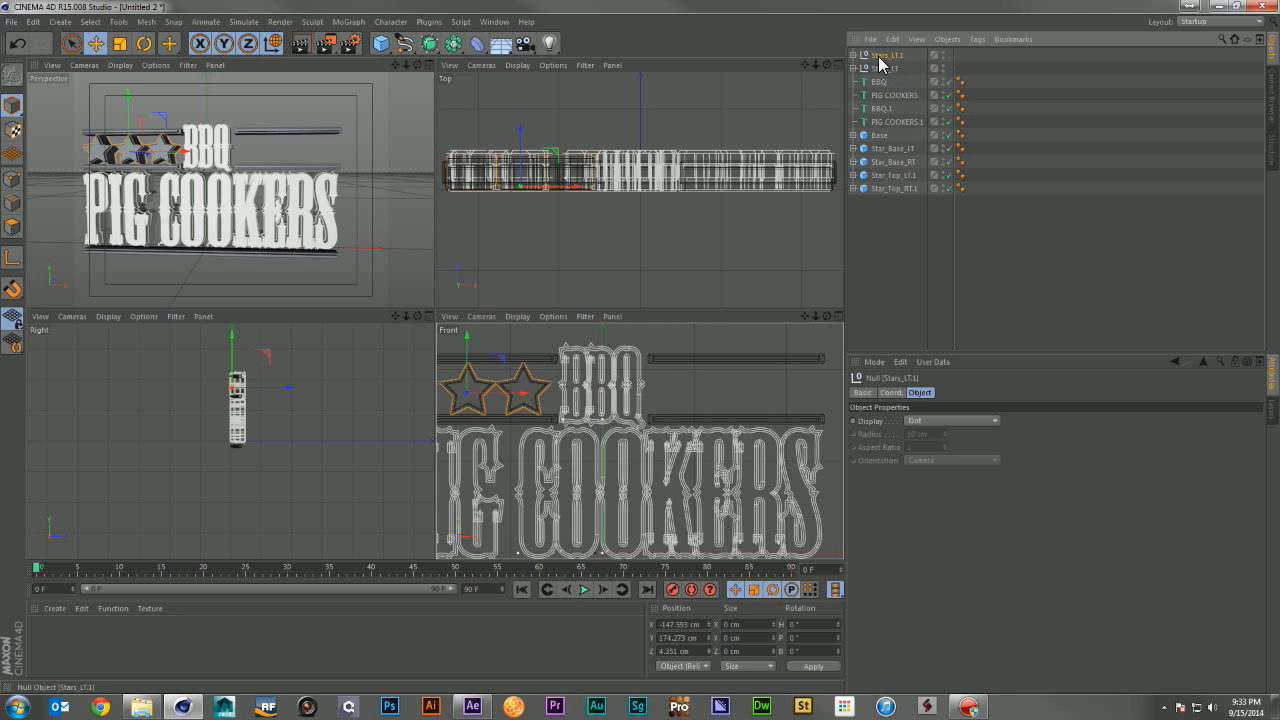
double_click(898, 55)
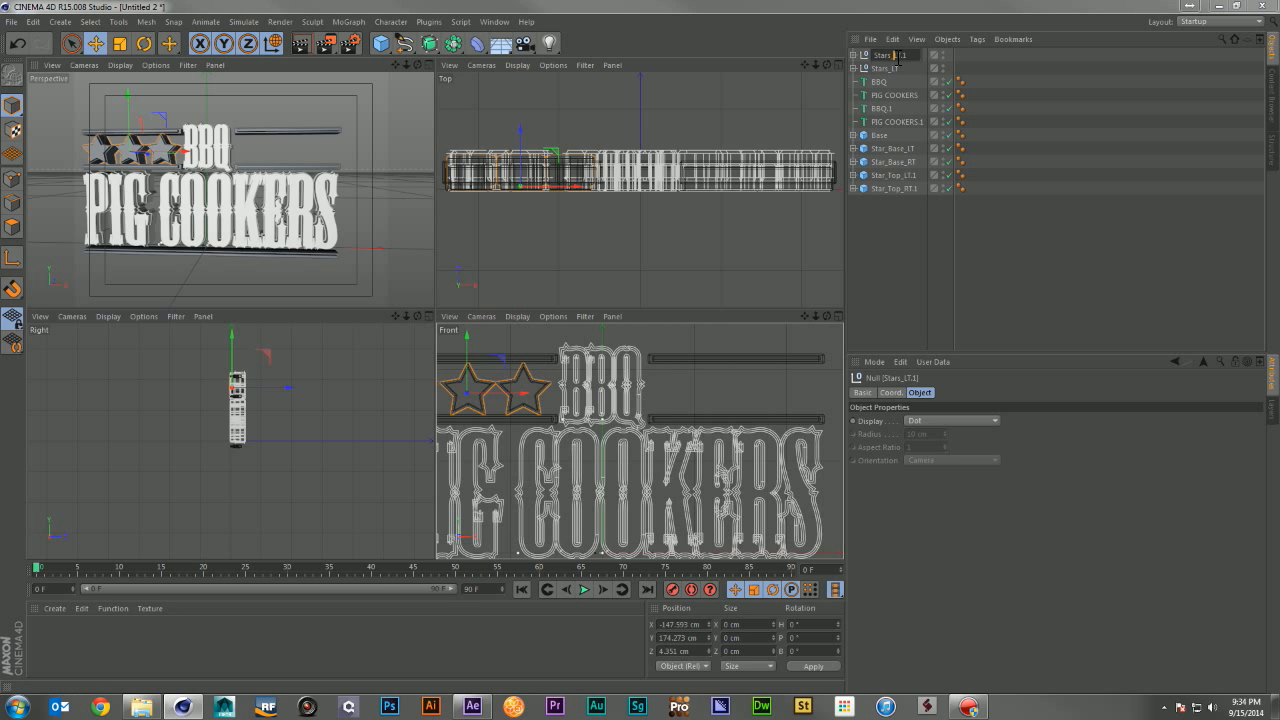
text(RT)
key(Return)
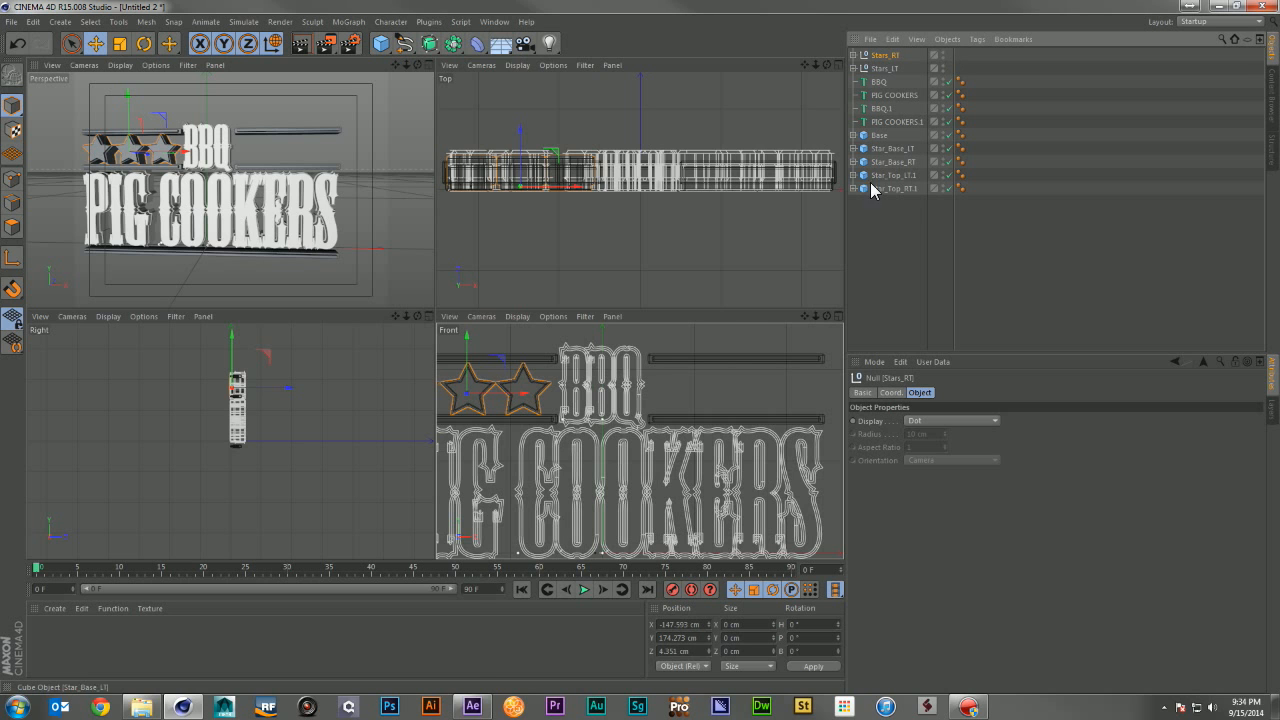
Step: Move the Stars_RT group along X to about 147 cm, beside the BBQ text opposite Stars_LT
drag(508, 402, 778, 416)
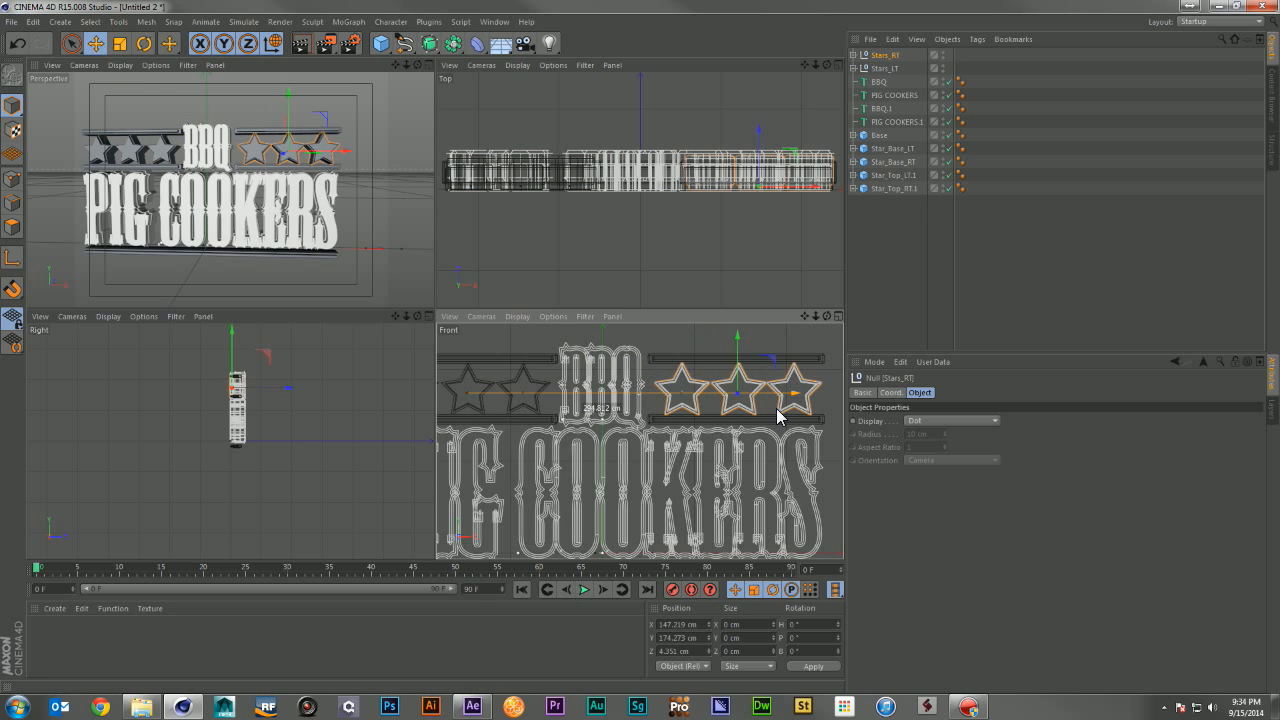
click(1038, 192)
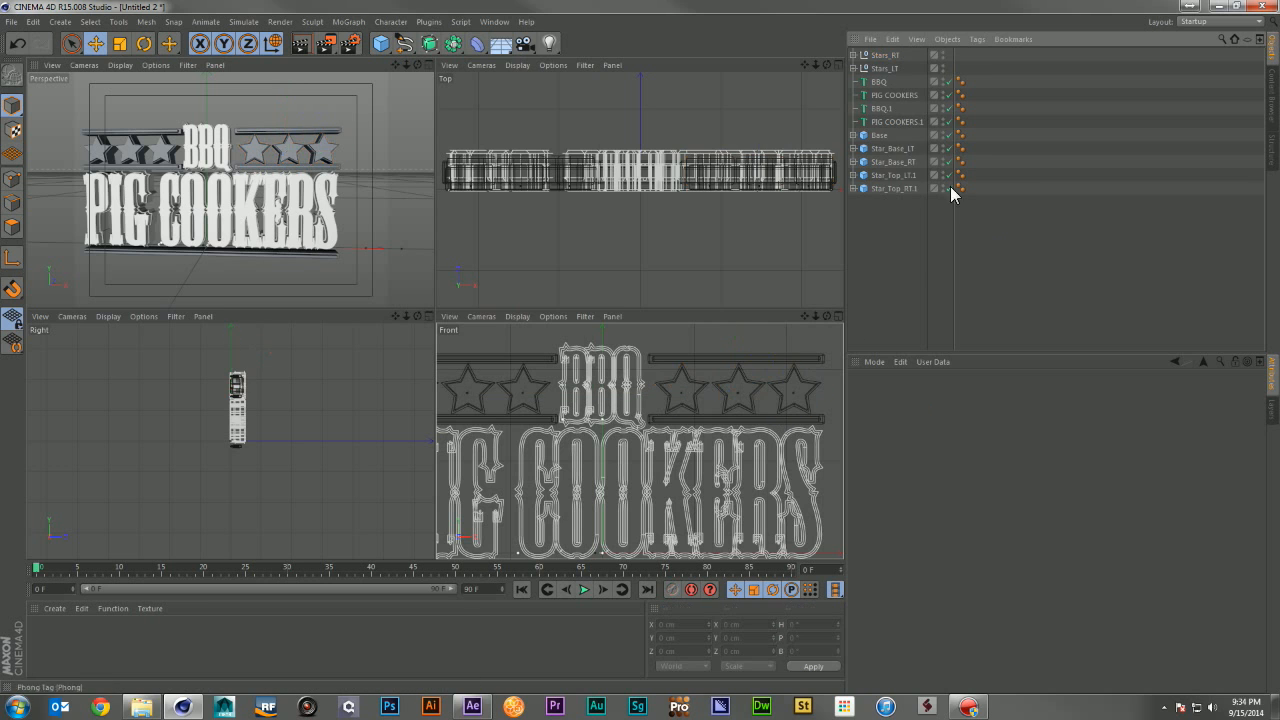
Step: Place both star groups below the other objects and group everything in a null named TEXT_LOGO
click(886, 68)
ctrl+click(885, 54)
drag(881, 67, 863, 8)
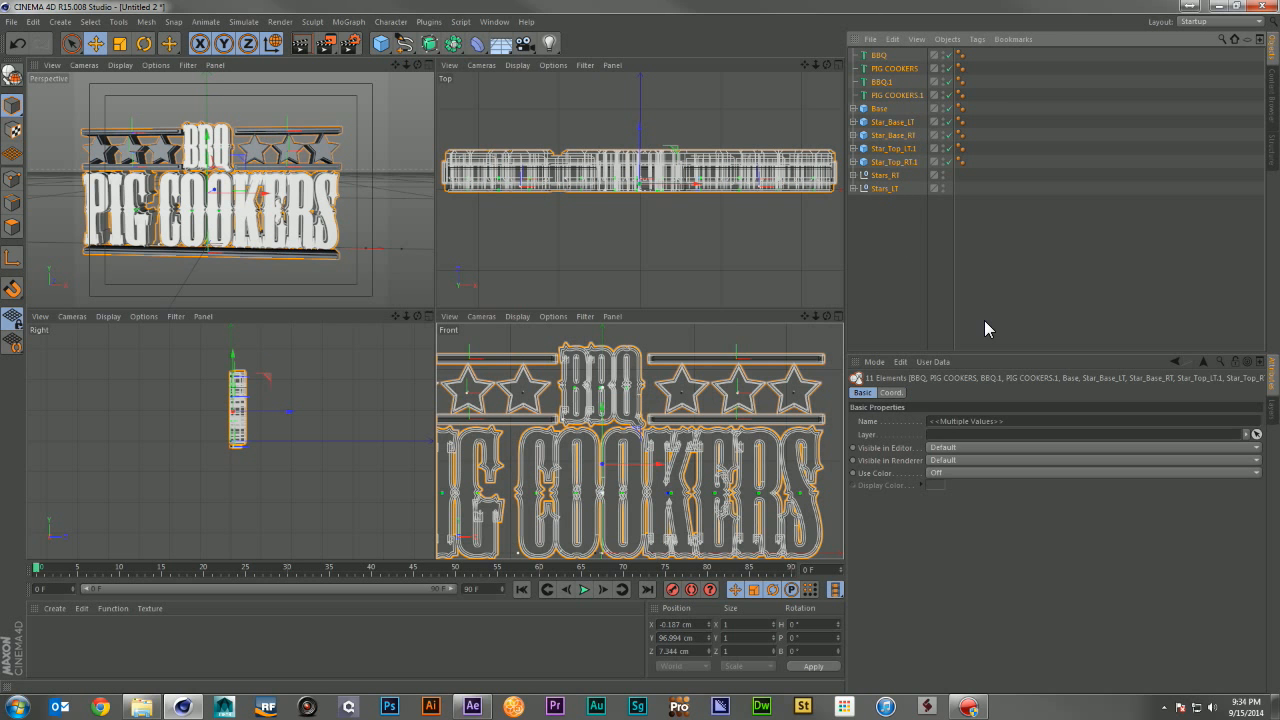
key(alt+g)
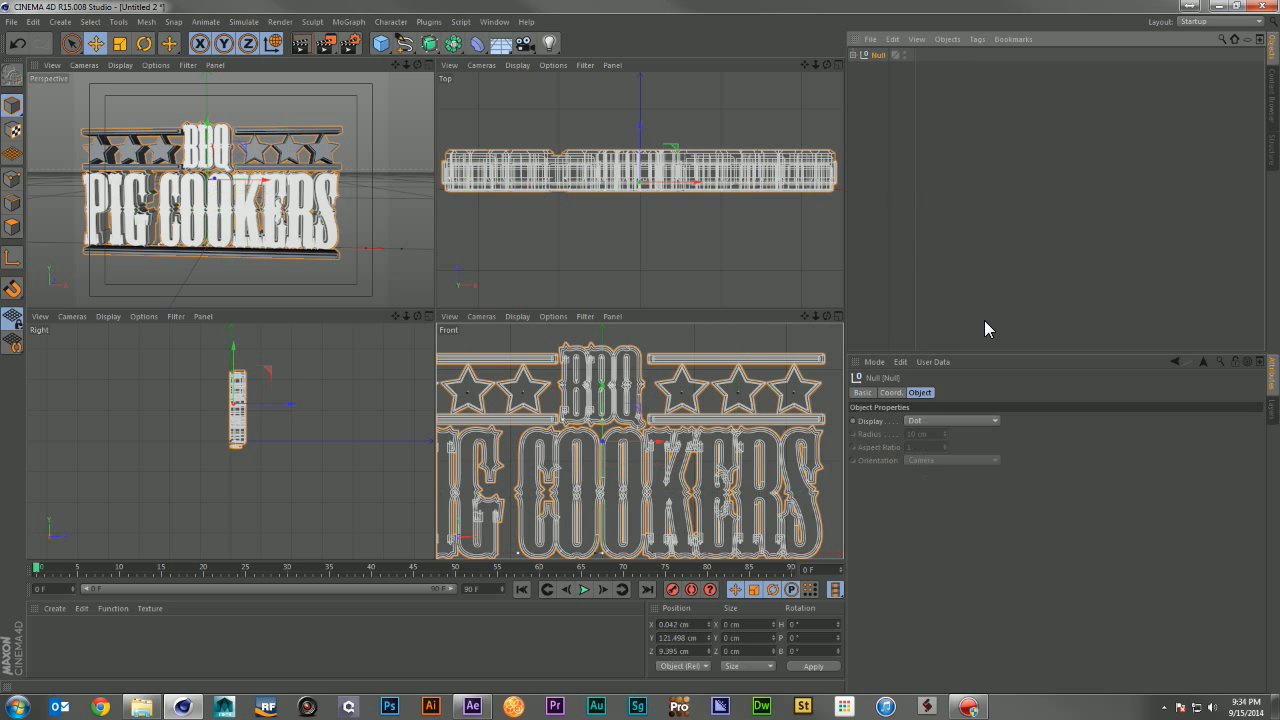
double_click(878, 55)
text(TEX)
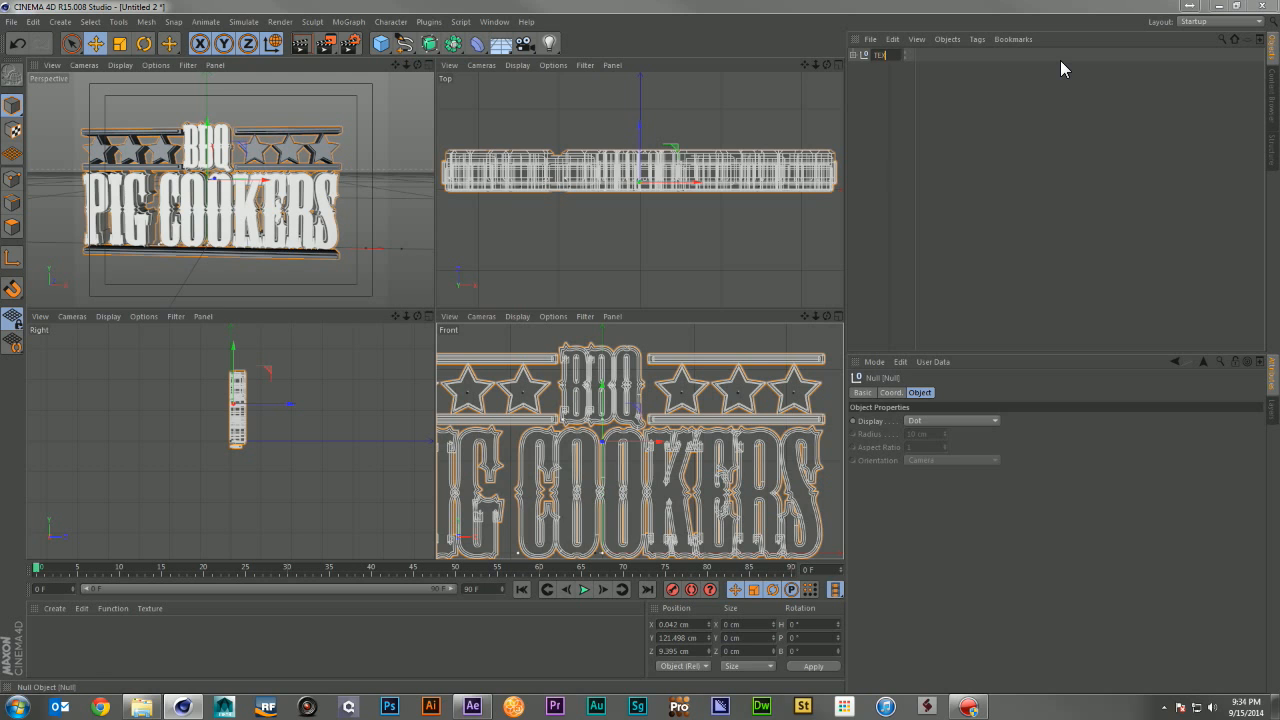
text(T_LOGO)
key(Return)
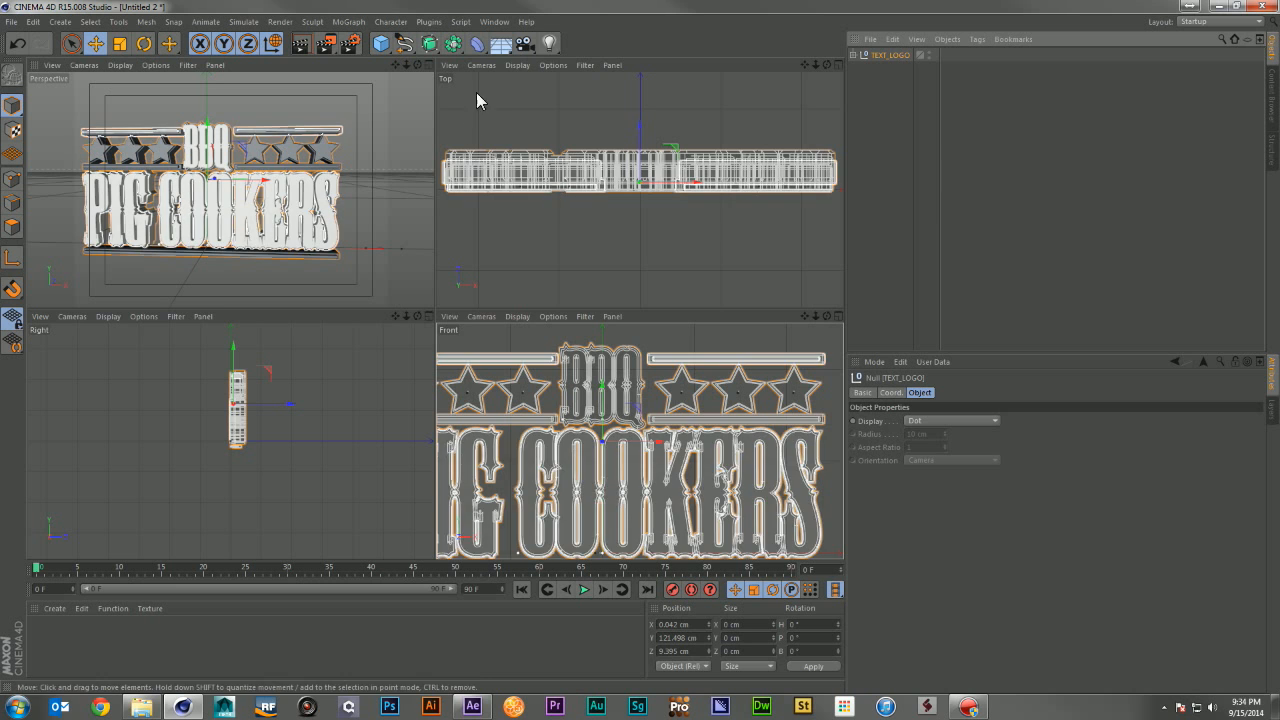
Step: Add a Bend deformer and make it the first child of the TEXT_LOGO null
drag(487, 48, 560, 56)
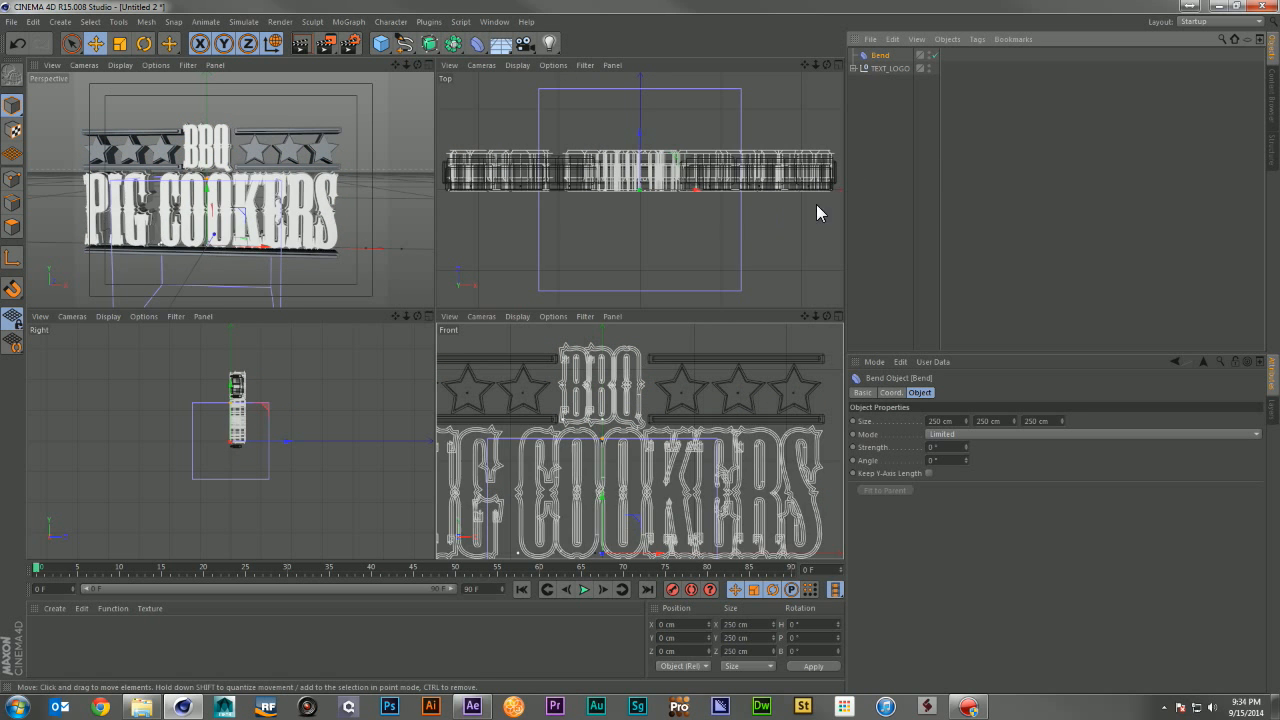
click(855, 68)
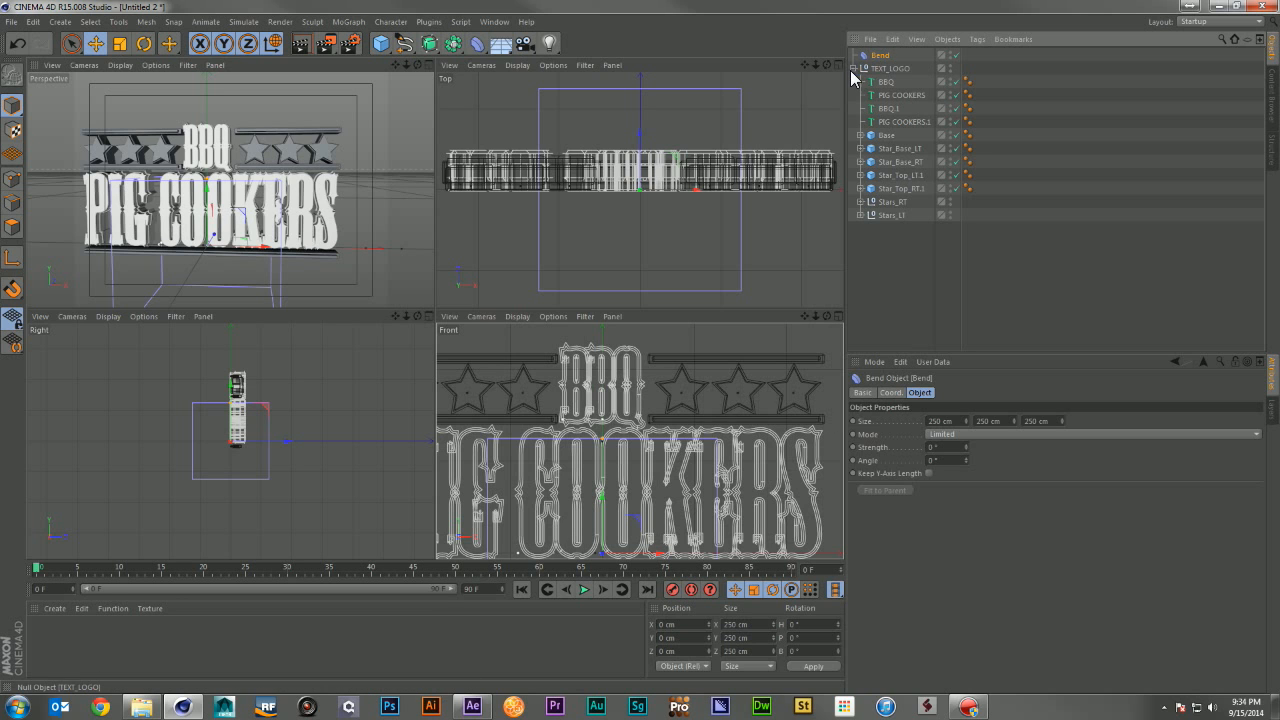
drag(880, 55, 886, 70)
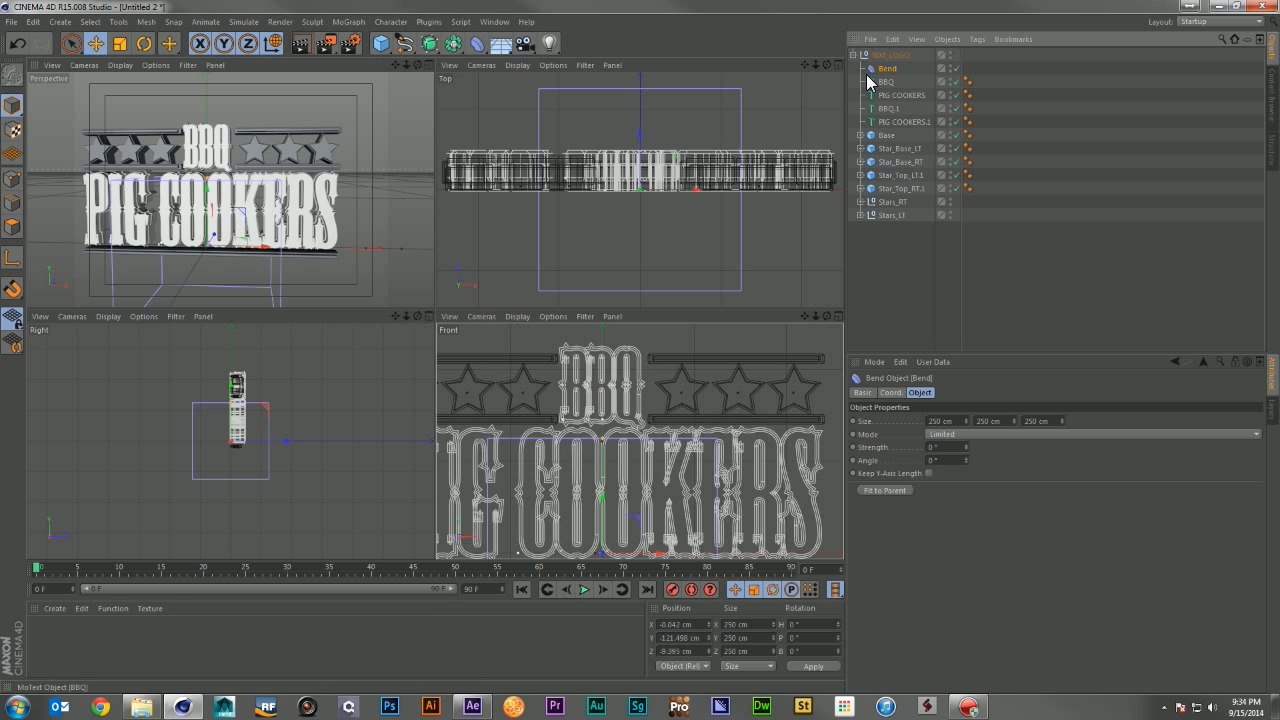
Step: Enable Keep Y-Axis Length on the Bend, set its mode to Unlimited and its strength to 9°
click(929, 473)
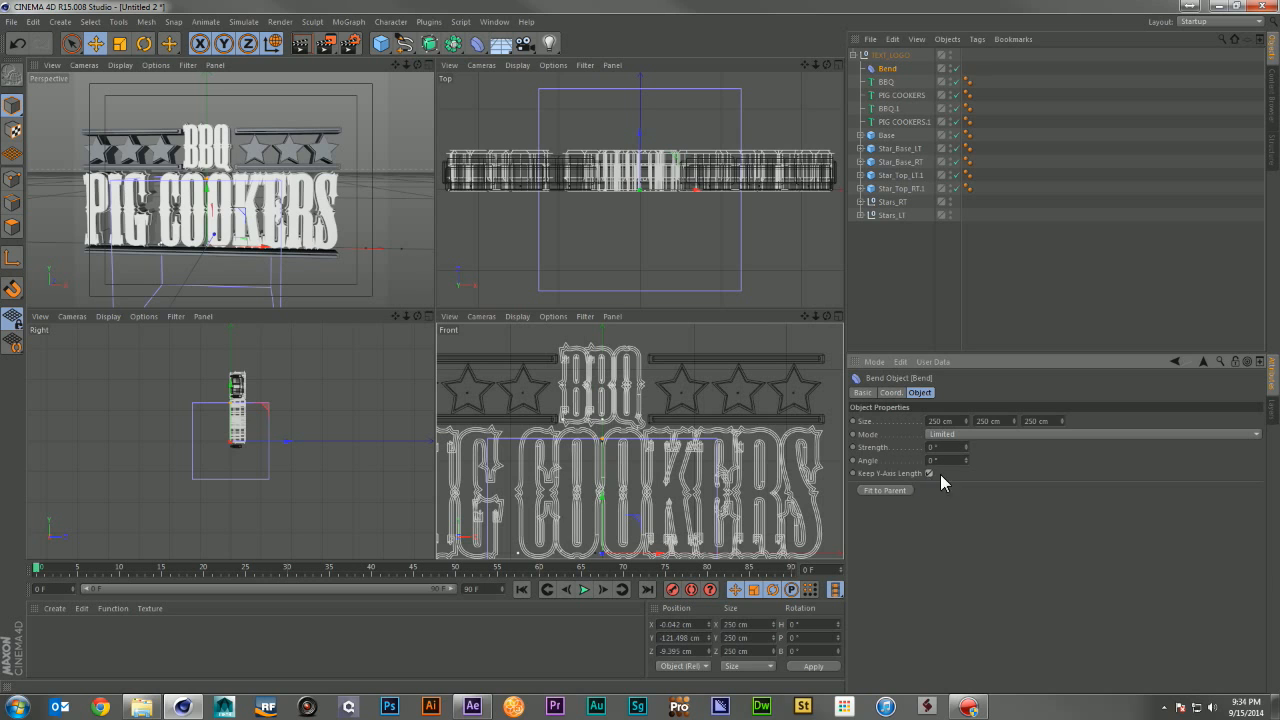
click(978, 435)
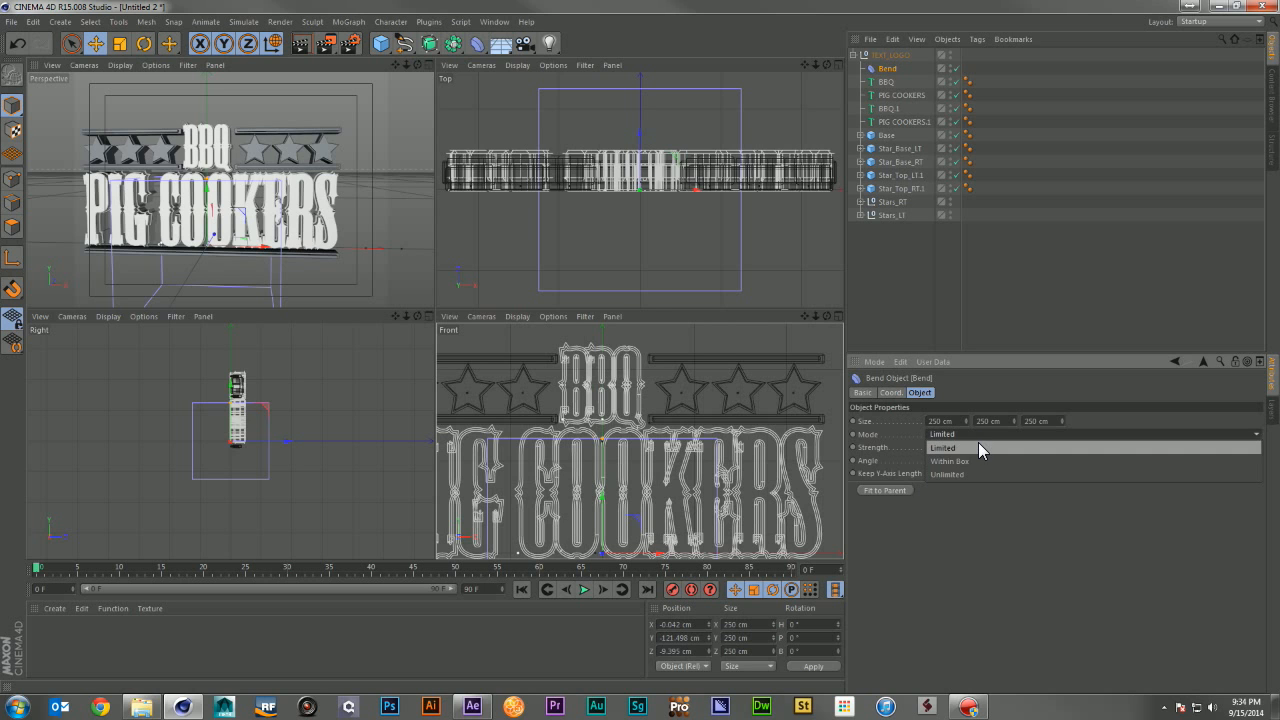
click(981, 474)
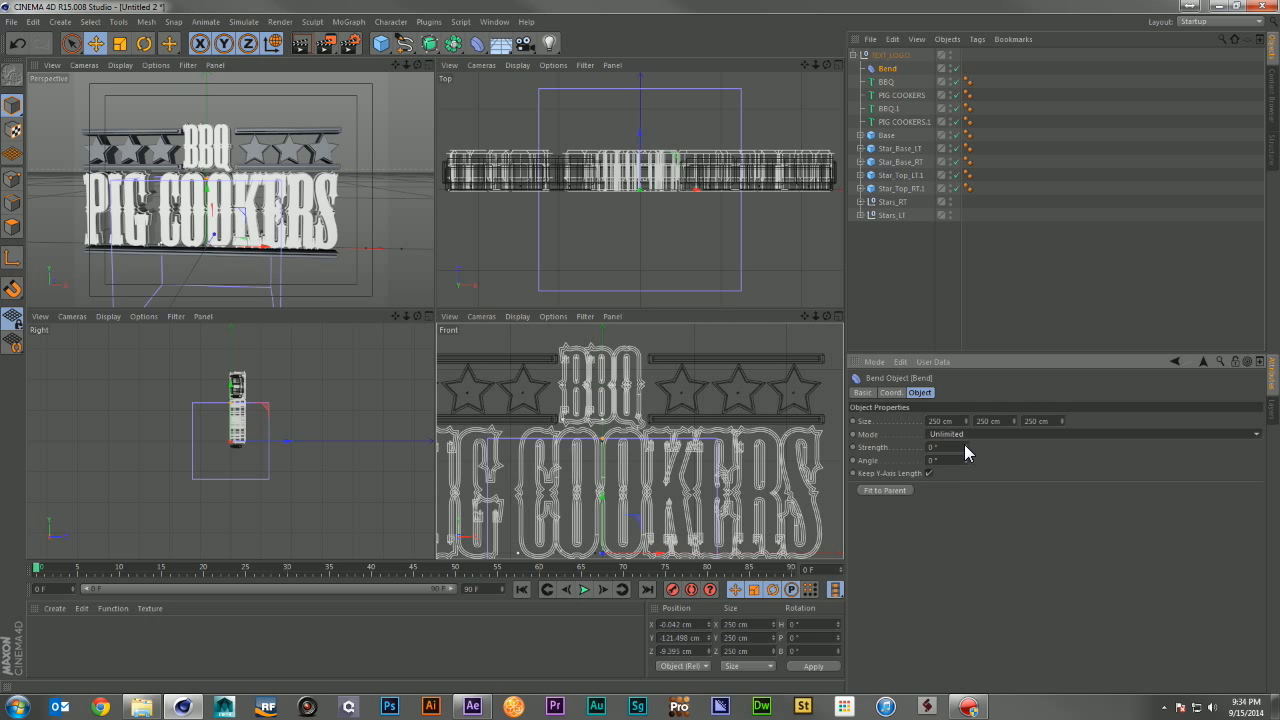
drag(964, 446, 974, 426)
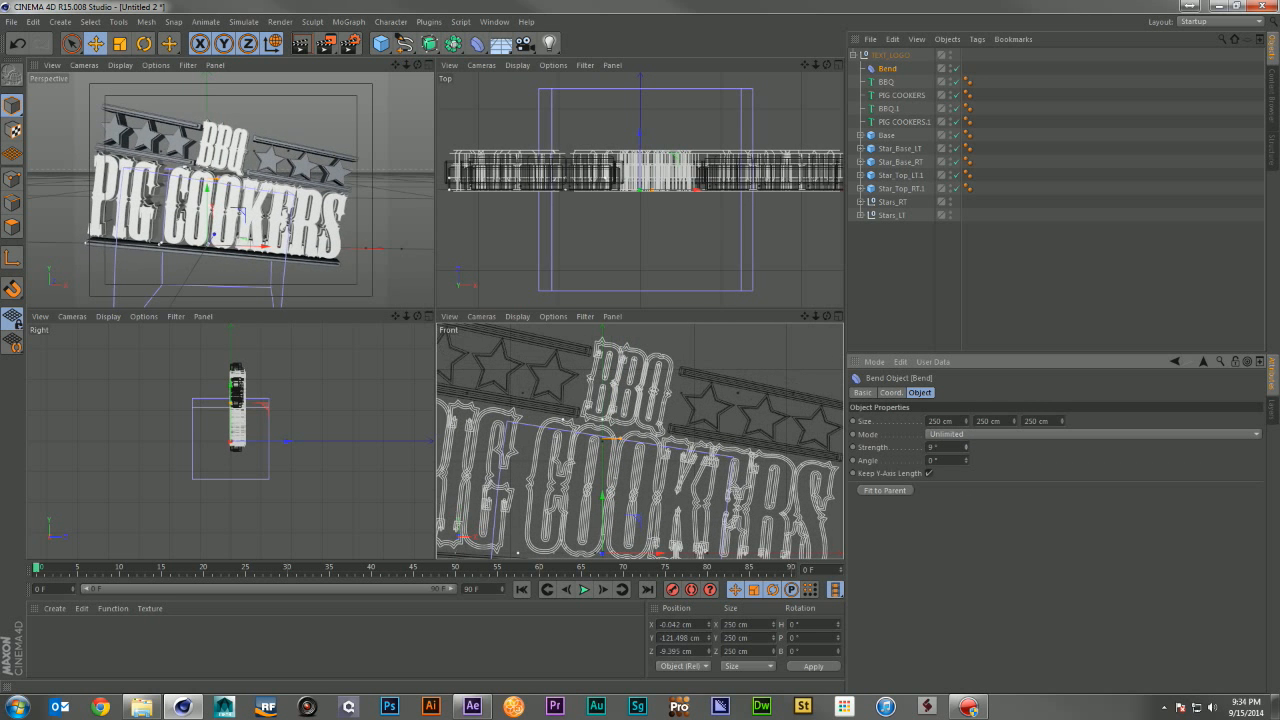
Step: Set the Bend's heading and pitch rotation to 90° each and shift it along X to about 88 cm
click(890, 392)
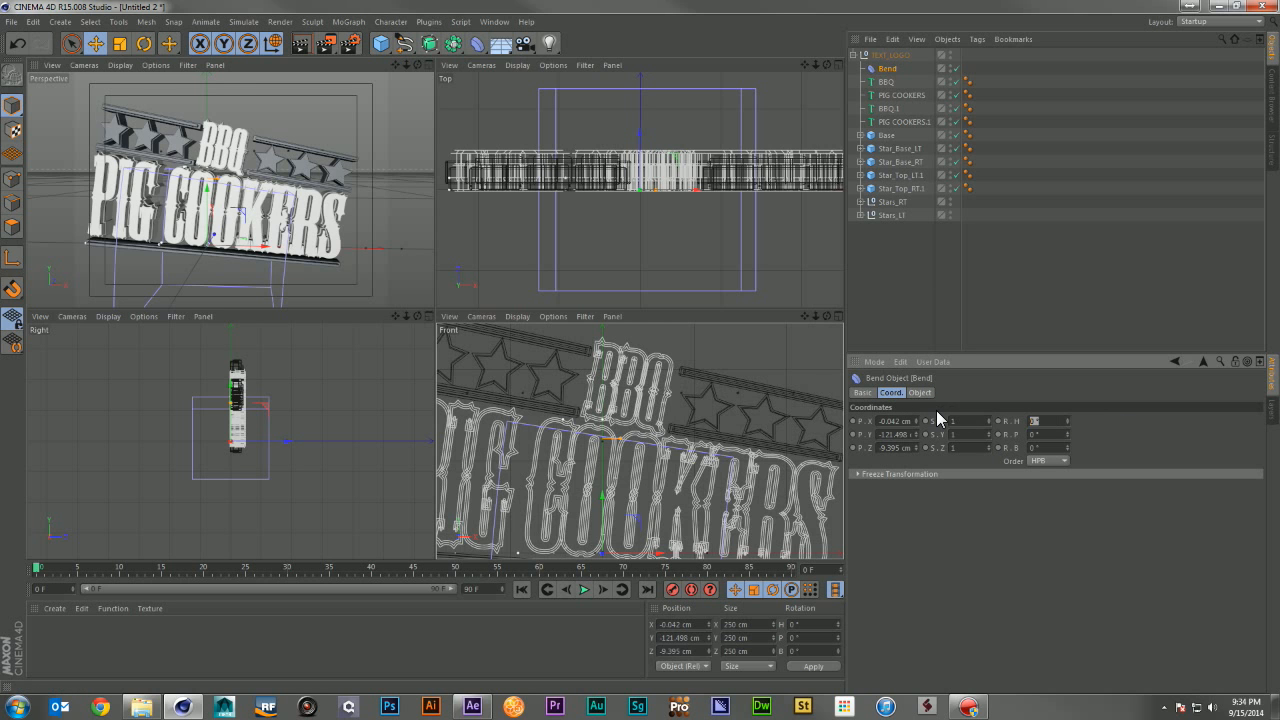
text(90)
key(Return)
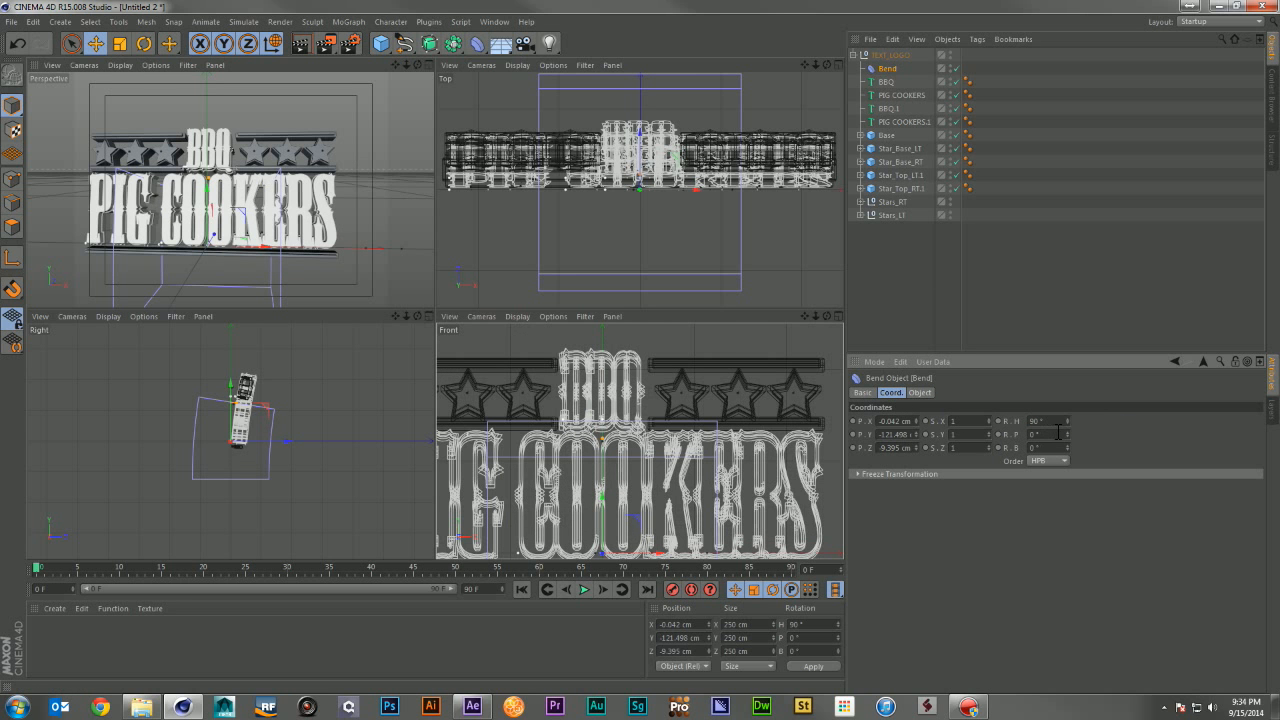
drag(1066, 434, 1066, 455)
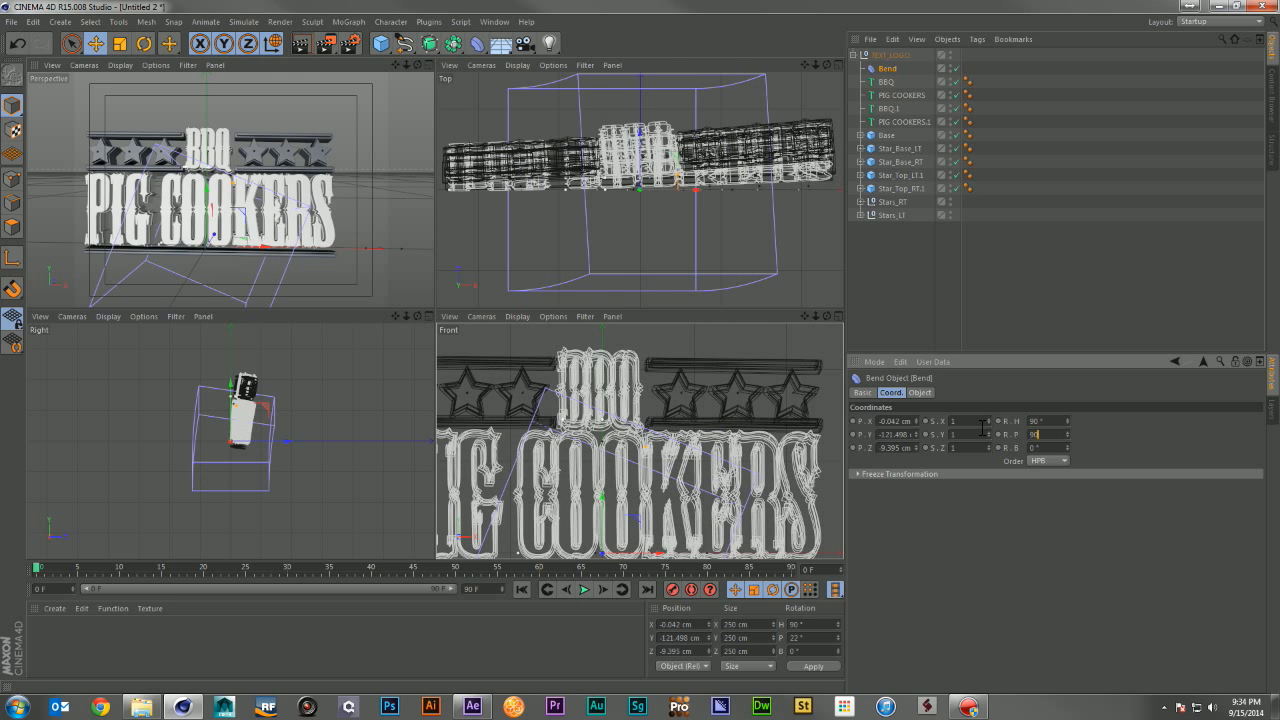
key(Return)
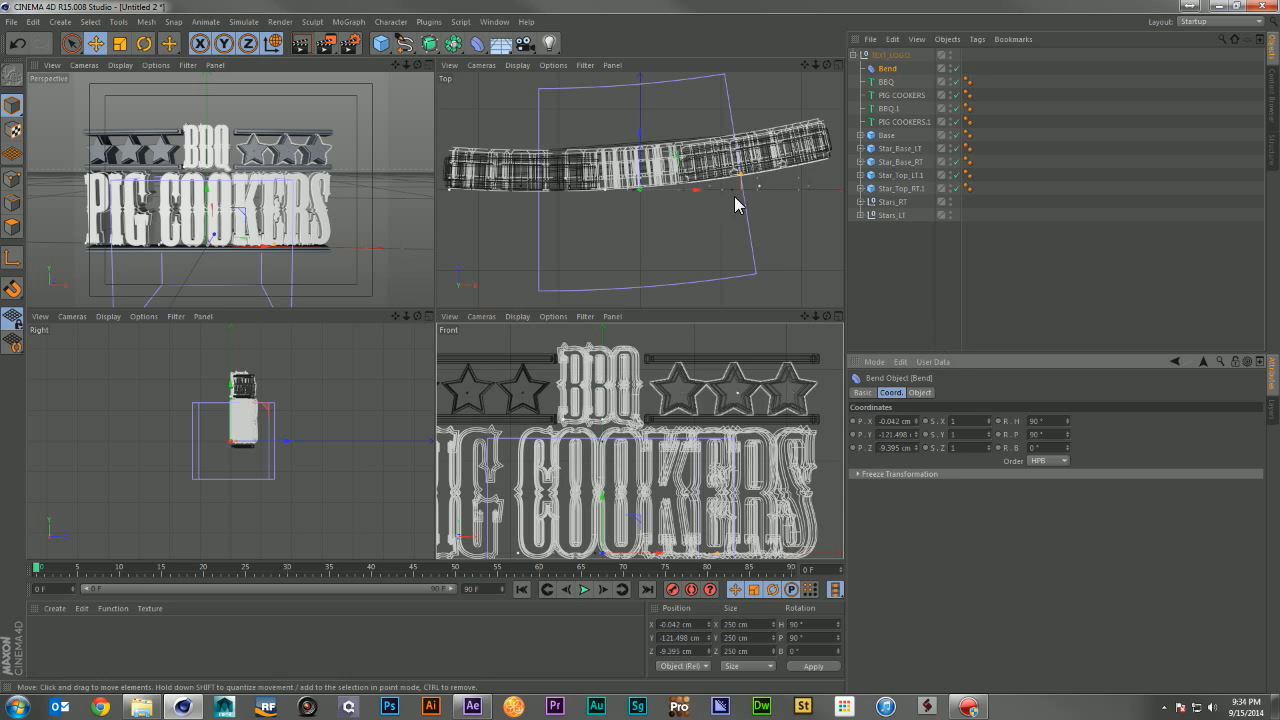
drag(694, 193, 766, 210)
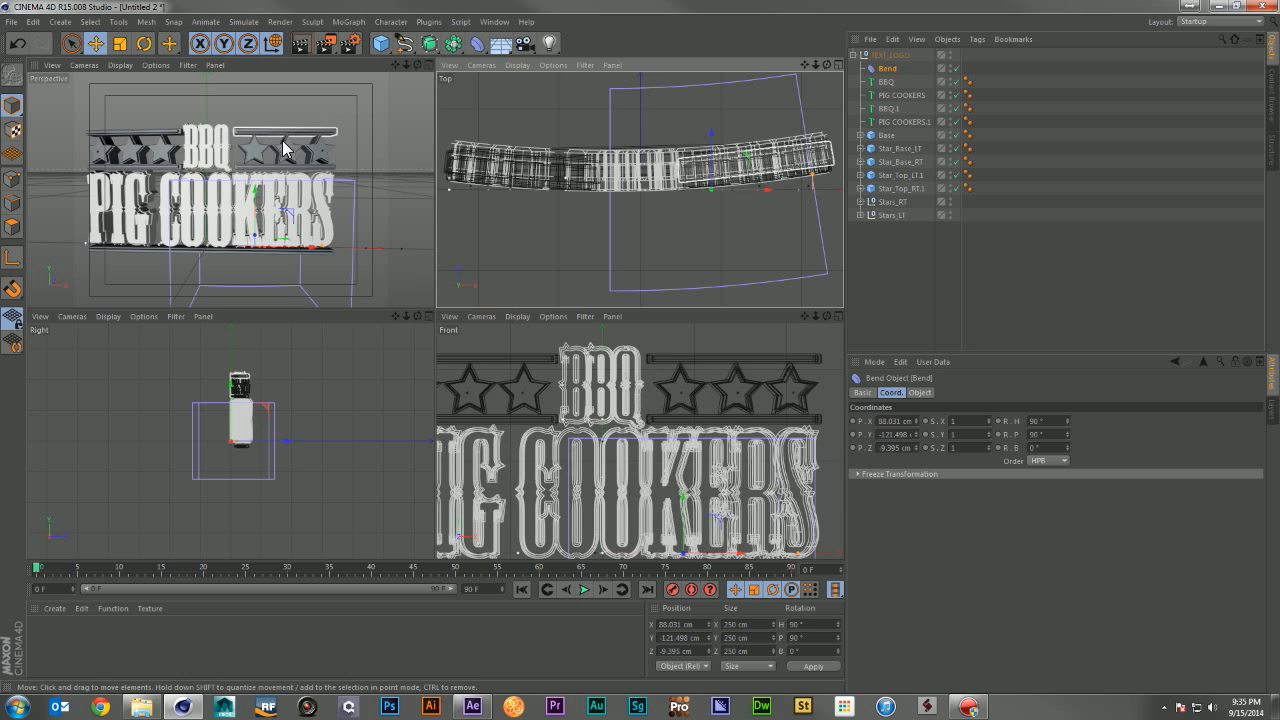
Step: Set the X, Y and Z segments of Base and the four Star_Base and Star_Top bars to 10
click(888, 134)
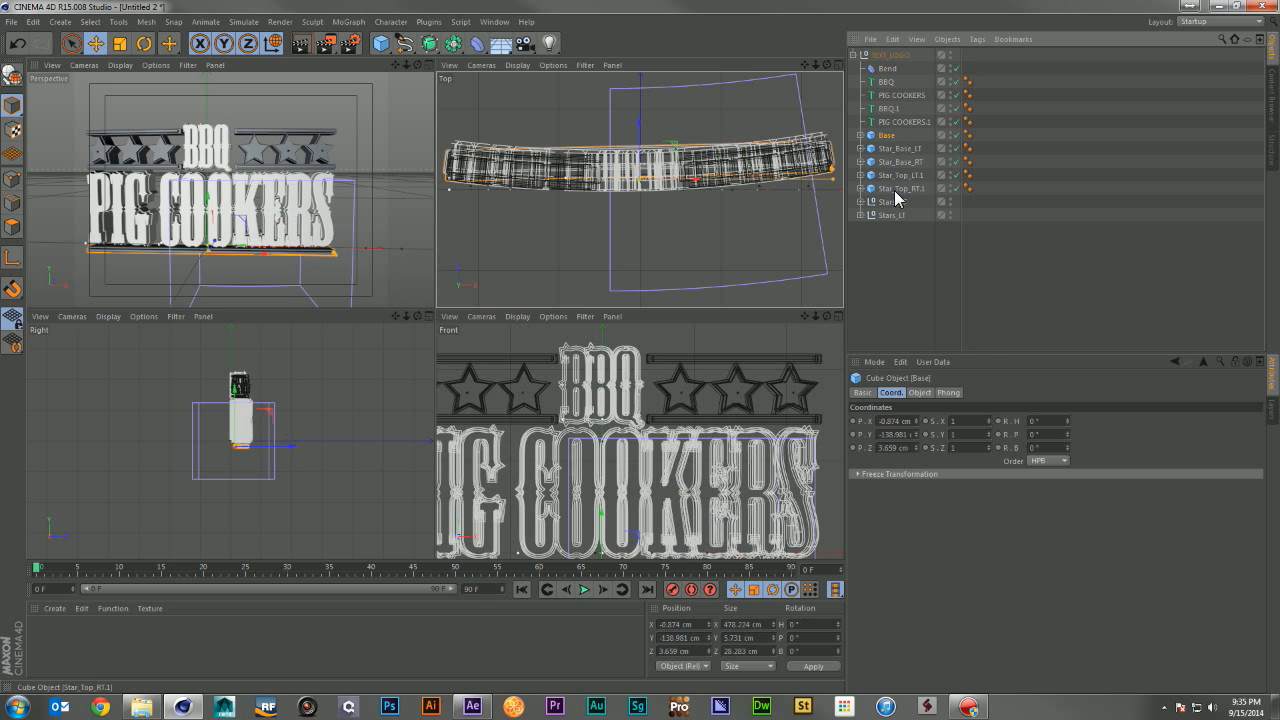
shift+click(894, 188)
click(919, 392)
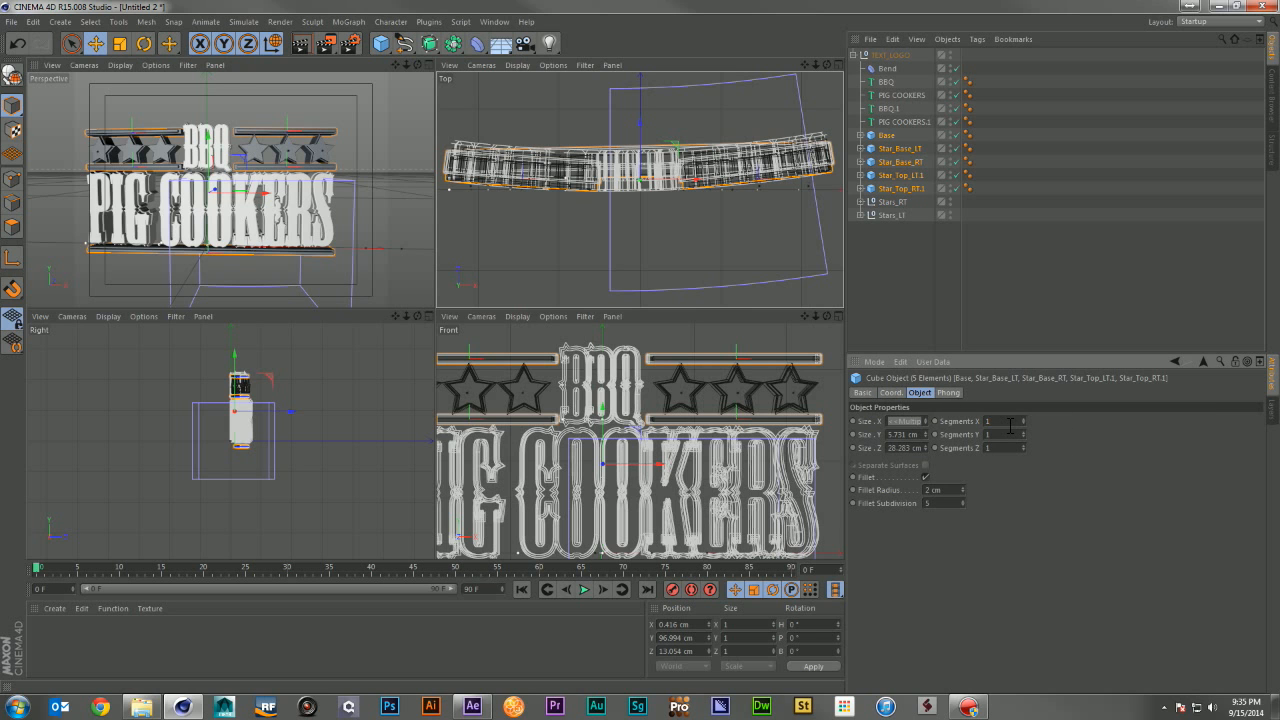
text(0)
key(Return)
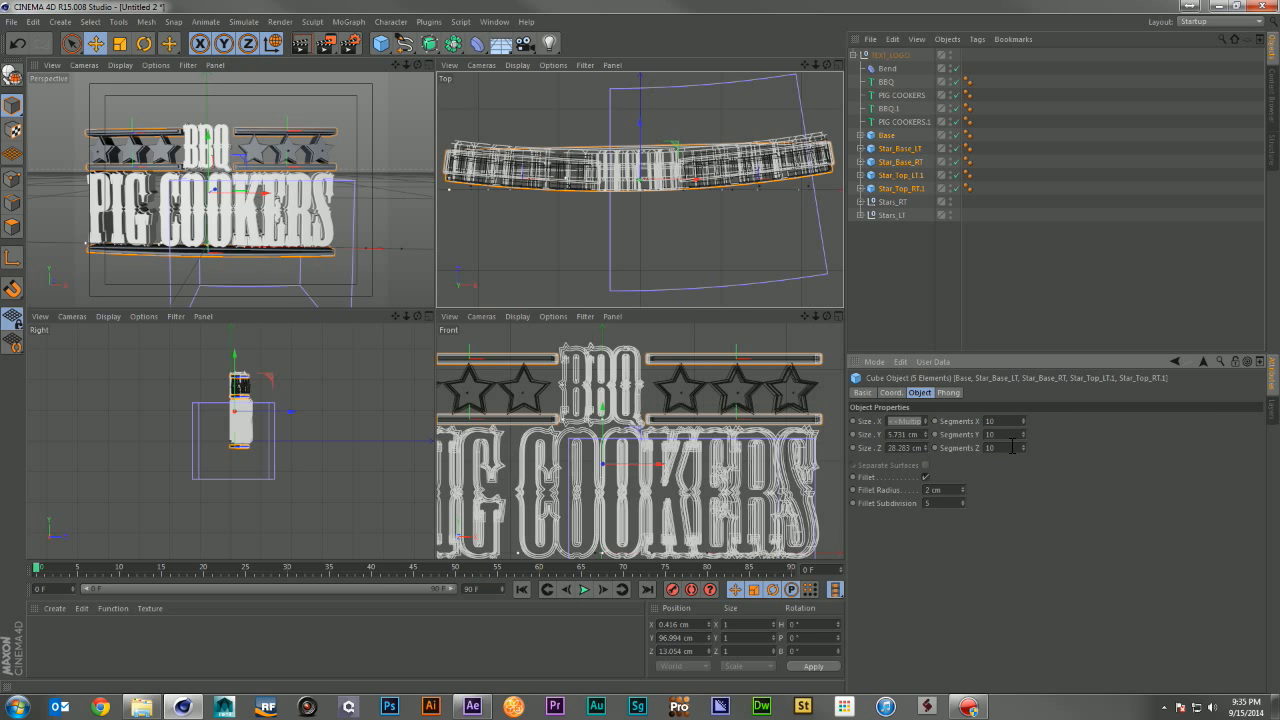
Step: Select the Cube.1 child nested under each of the five bars and set their X and Y segments to 10
click(860, 188)
click(860, 175)
click(860, 161)
click(860, 148)
click(860, 135)
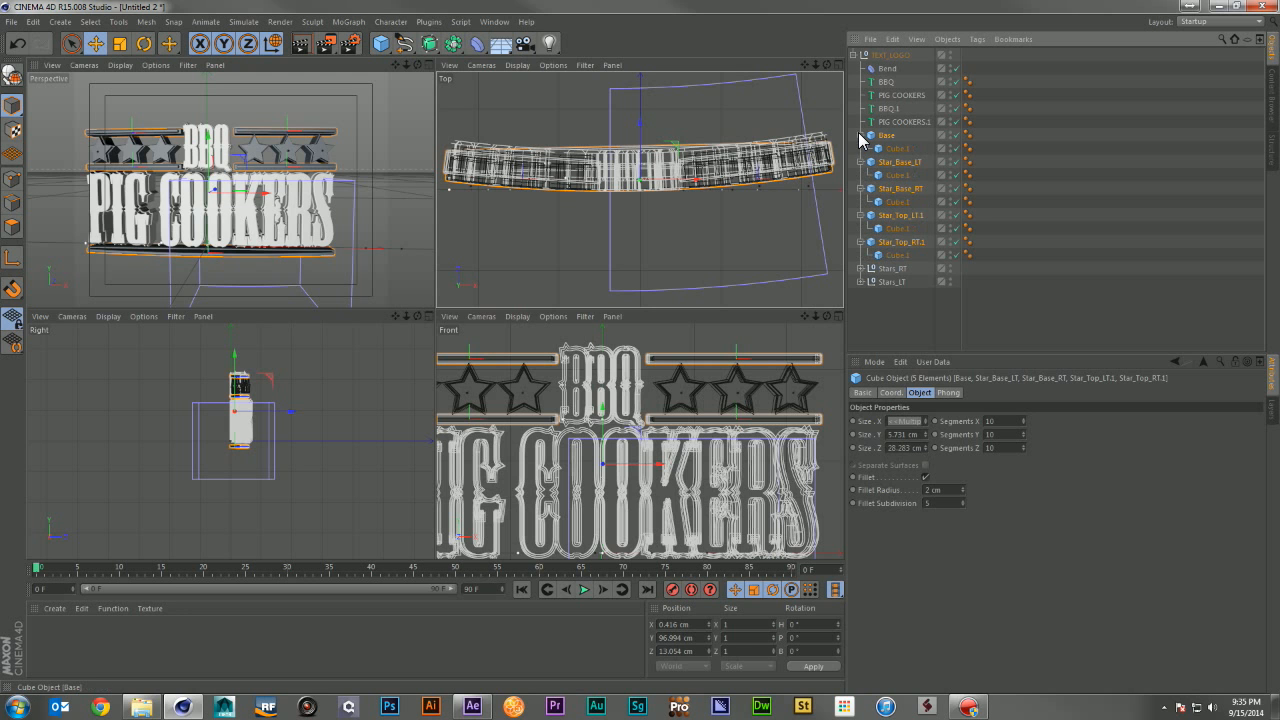
click(898, 148)
ctrl+click(898, 175)
ctrl+click(898, 201)
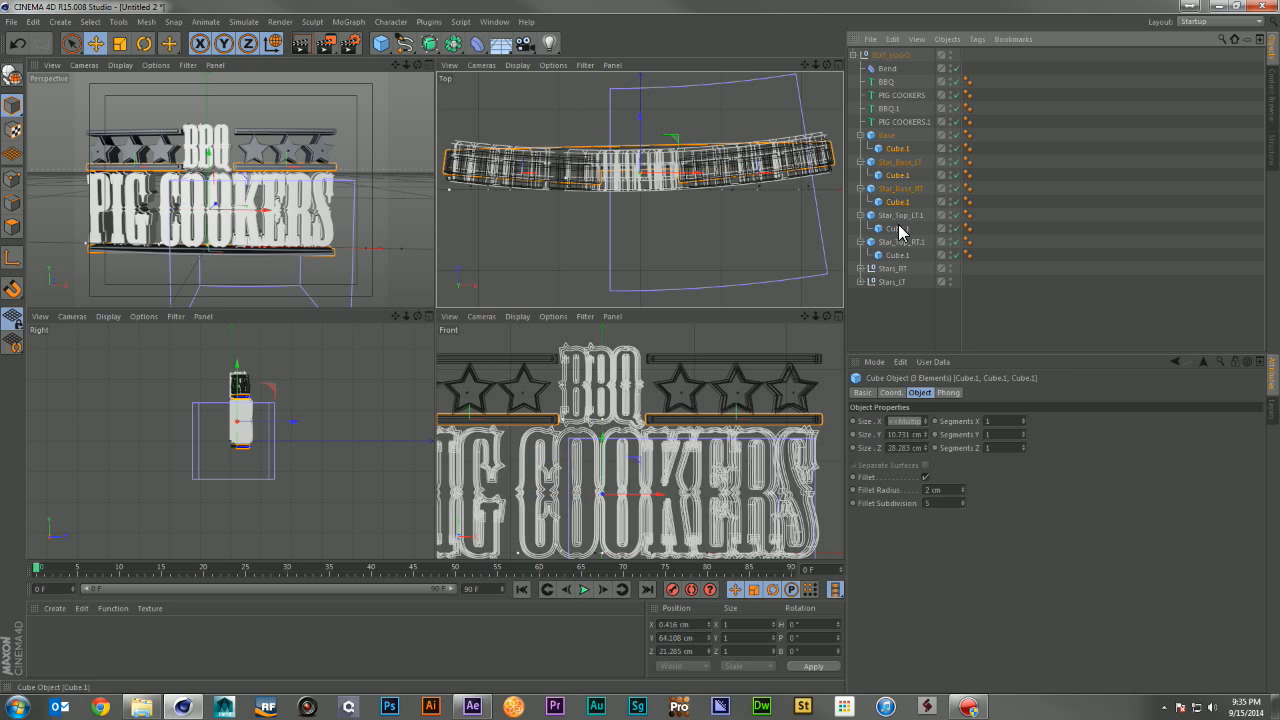
ctrl+click(898, 228)
ctrl+click(898, 255)
click(1000, 421)
text(10)
key(Return)
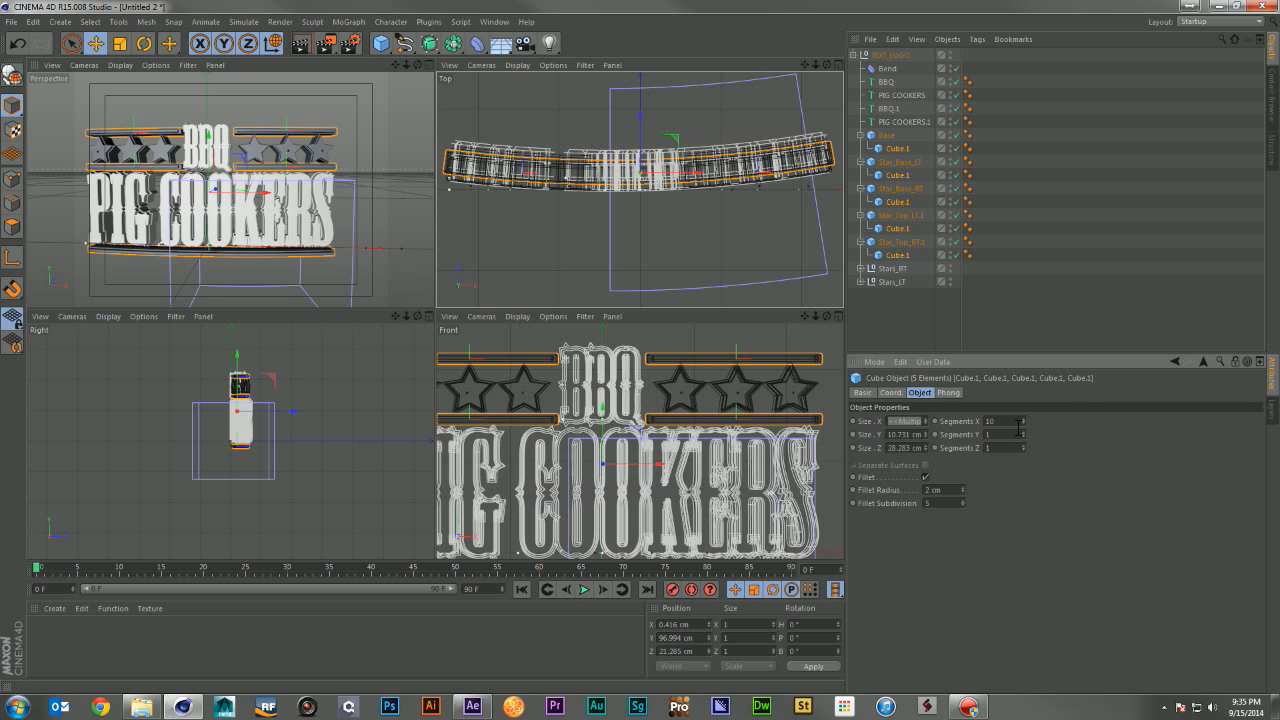
key(0)
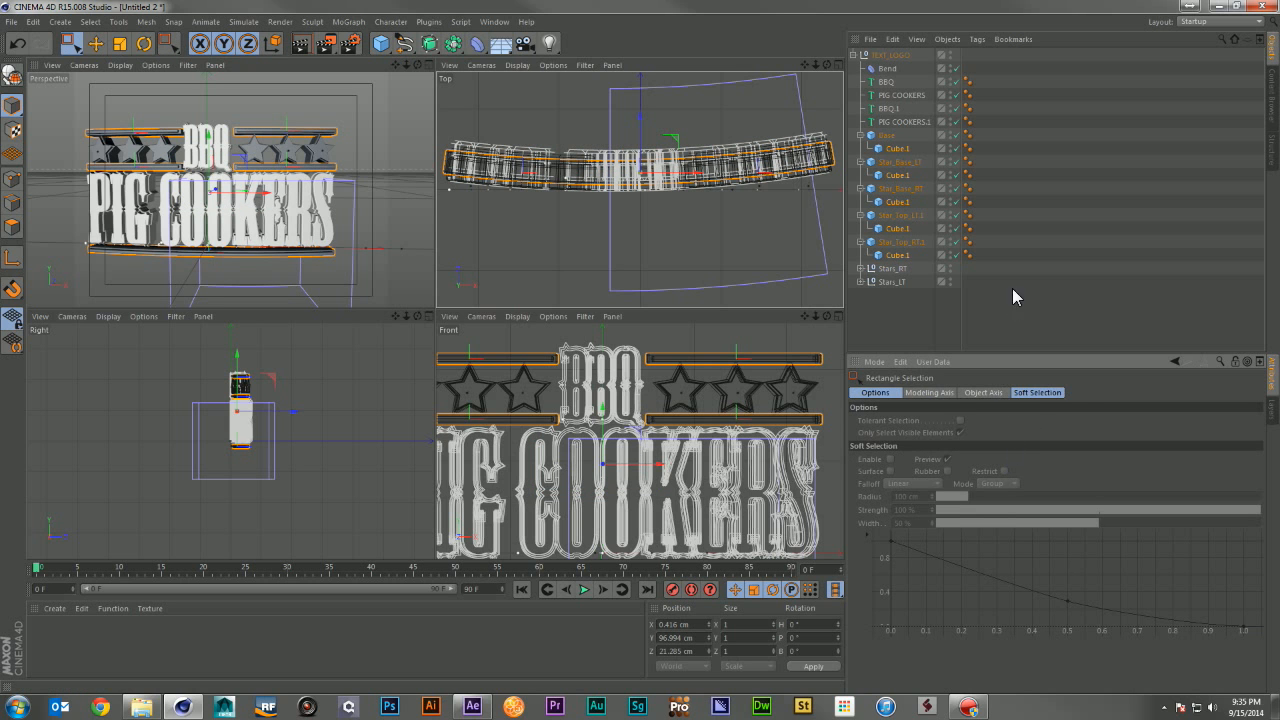
Step: Reselect all five nested Cube.1 objects and edit their Z segments
click(900, 256)
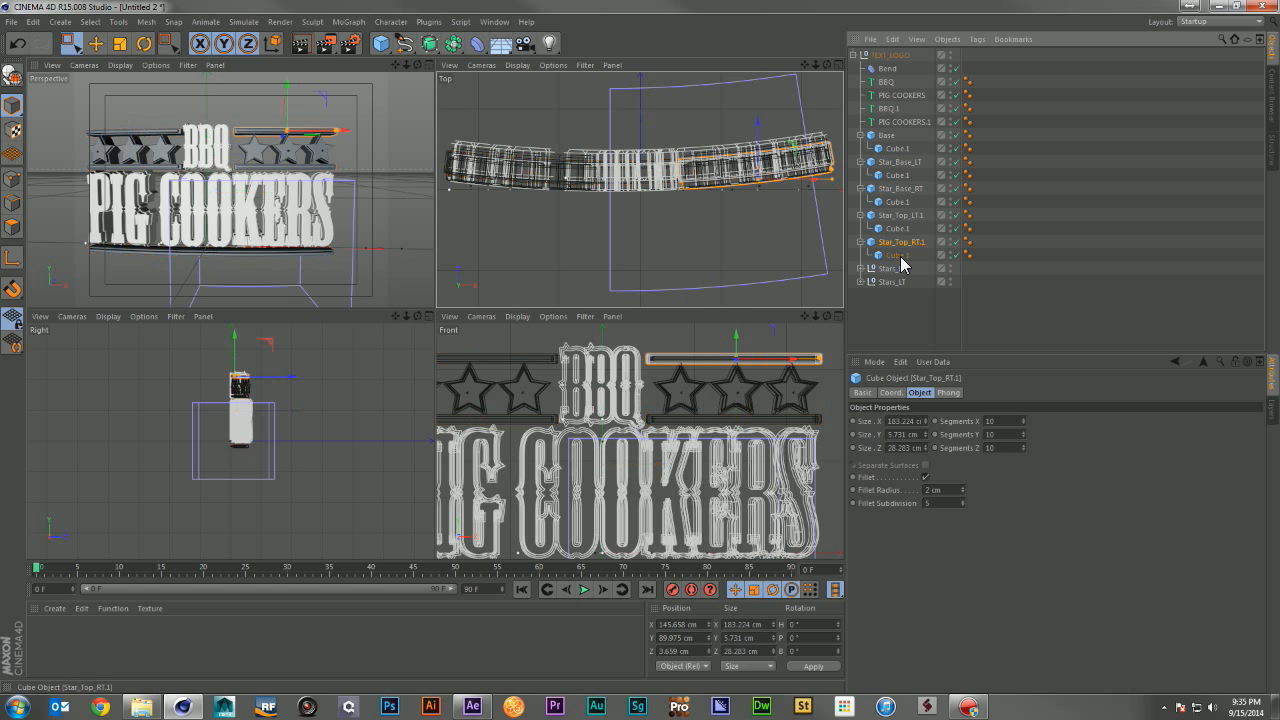
ctrl+click(898, 228)
ctrl+click(898, 201)
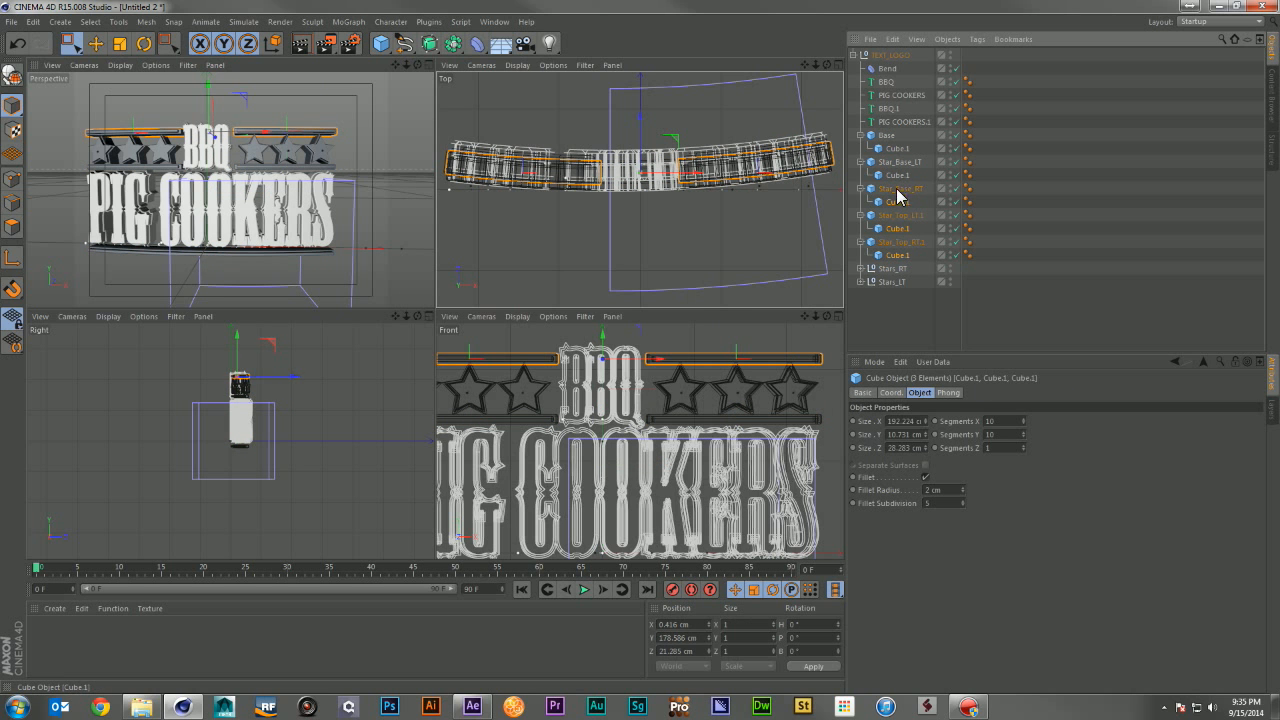
ctrl+click(897, 175)
ctrl+click(897, 148)
click(1001, 447)
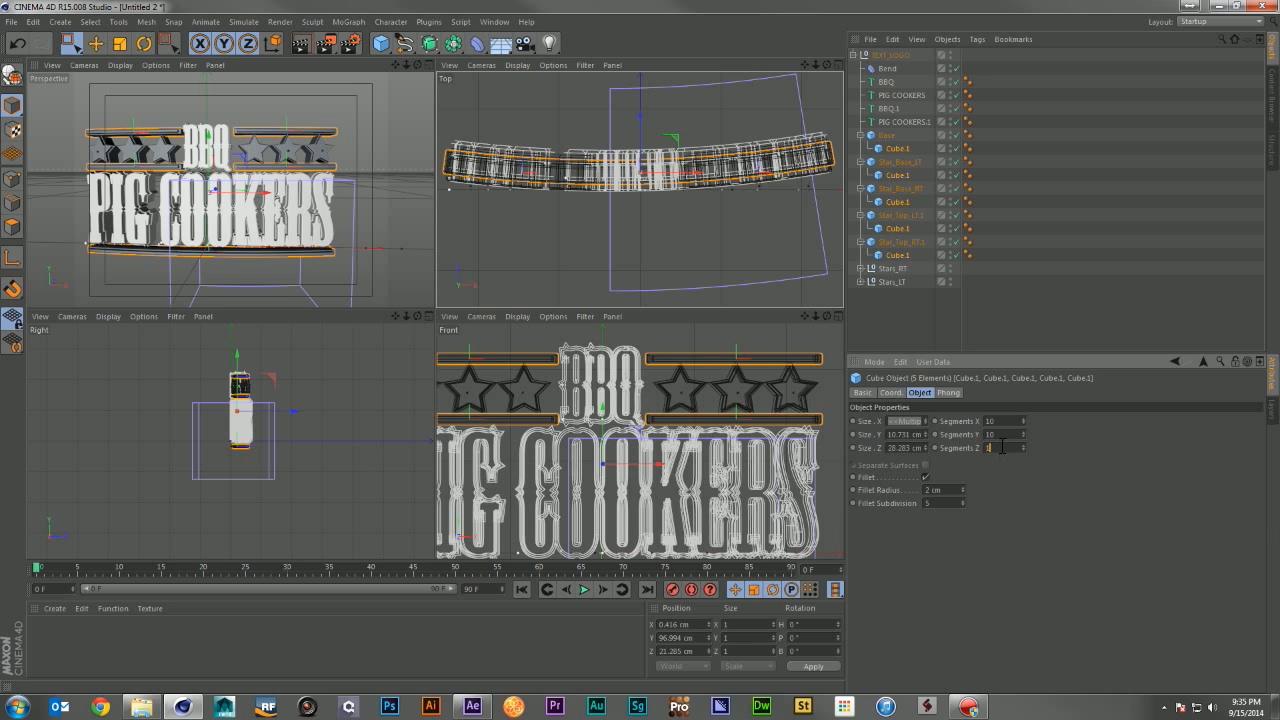
Step: Collapse the hierarchies of Base and the four Star_Base and Star_Top bars
click(861, 132)
click(861, 135)
click(860, 148)
click(860, 161)
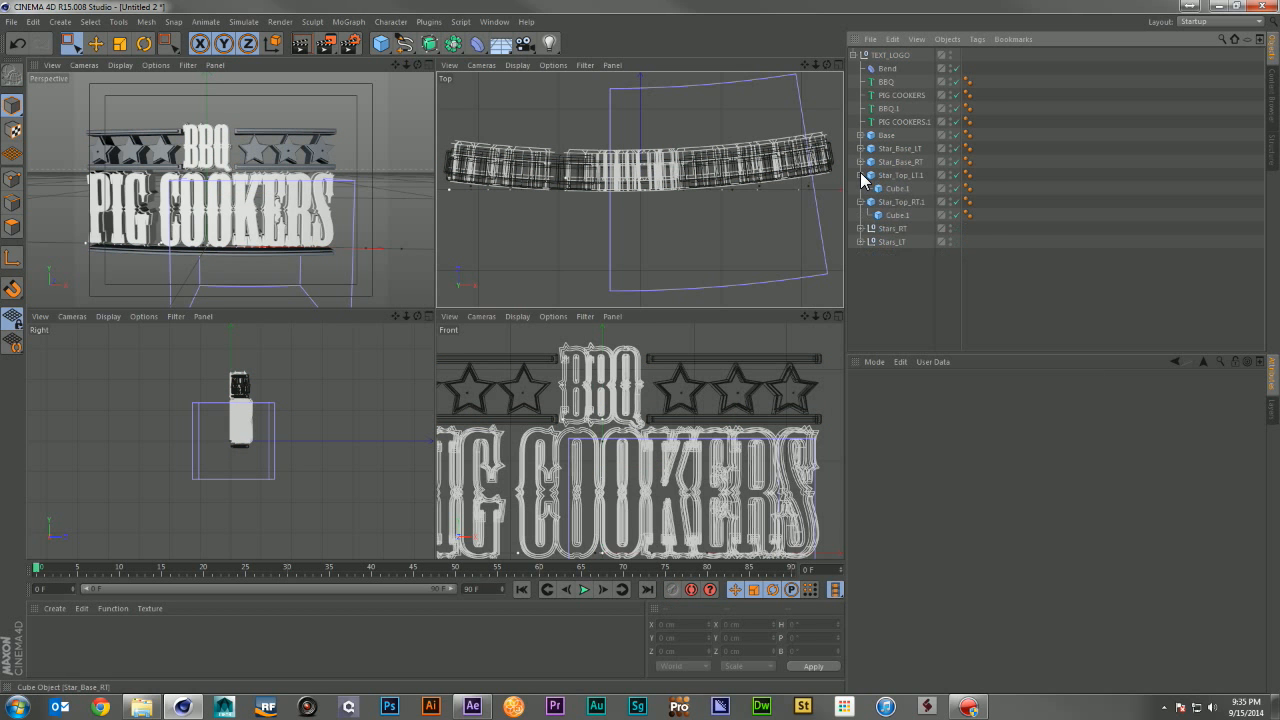
click(860, 175)
click(860, 188)
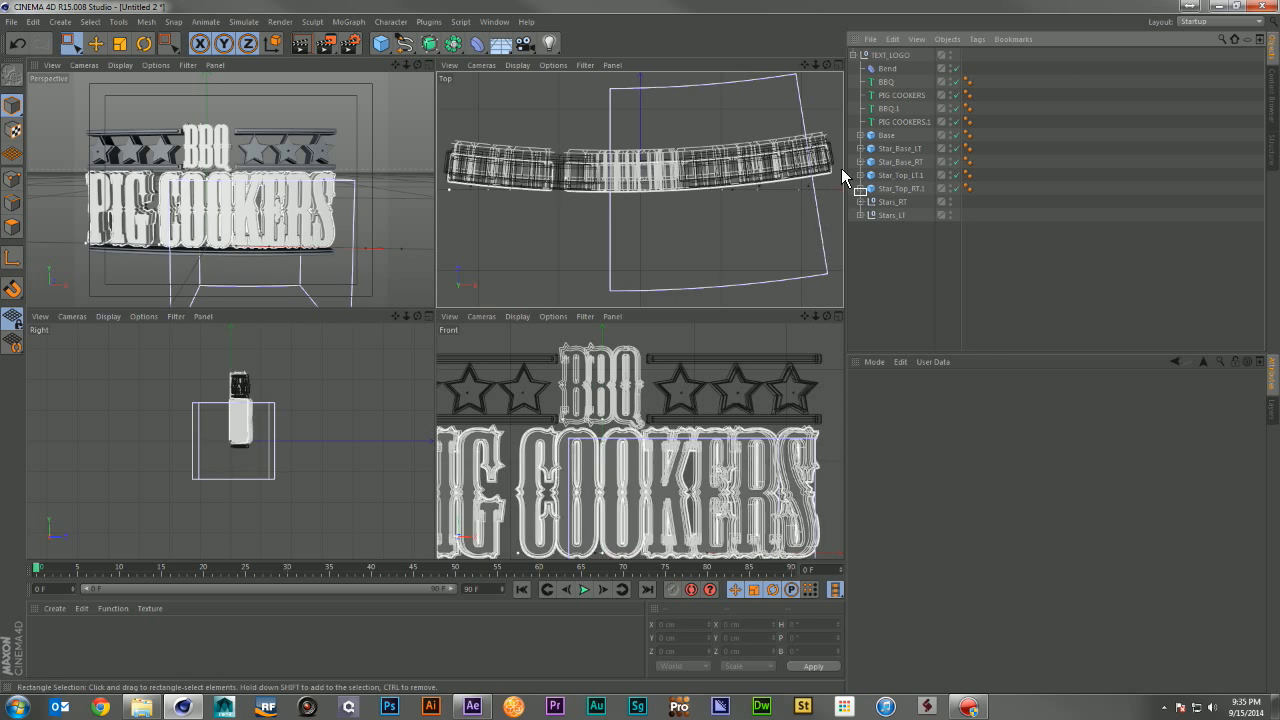
Step: Move the Bend deformer further along X to about 118 cm and deselect it
click(888, 69)
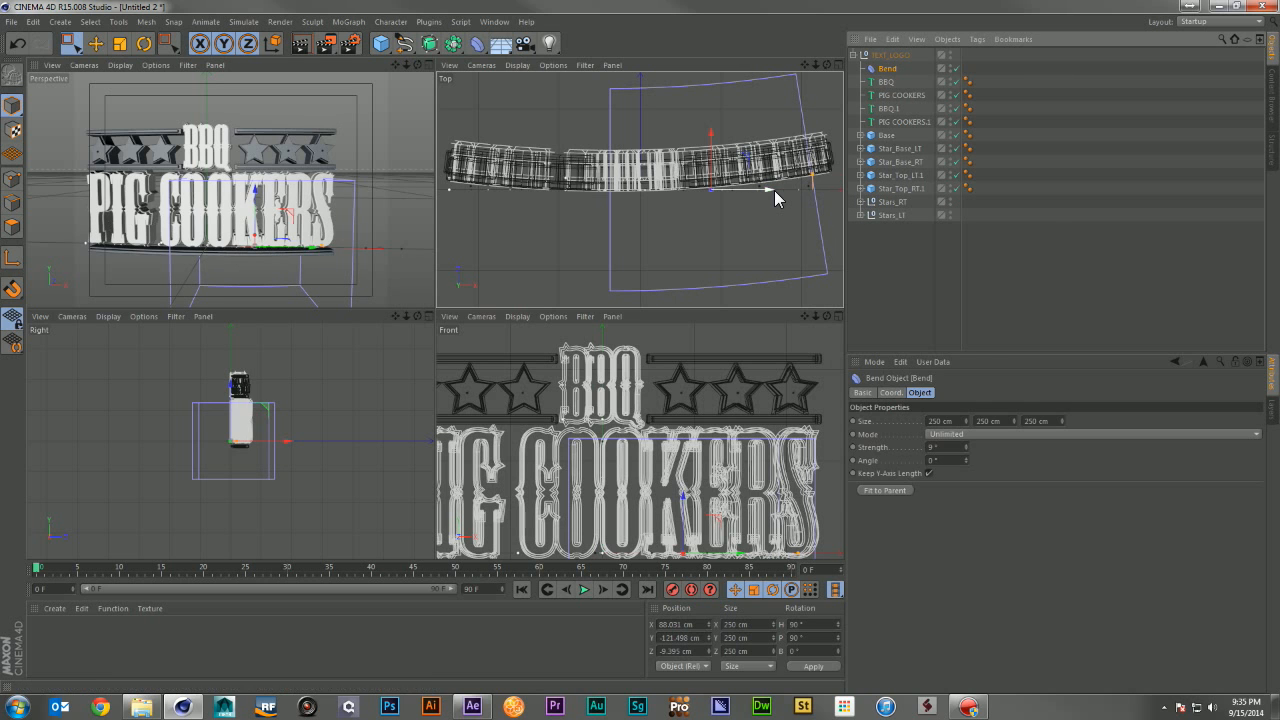
drag(772, 188, 795, 206)
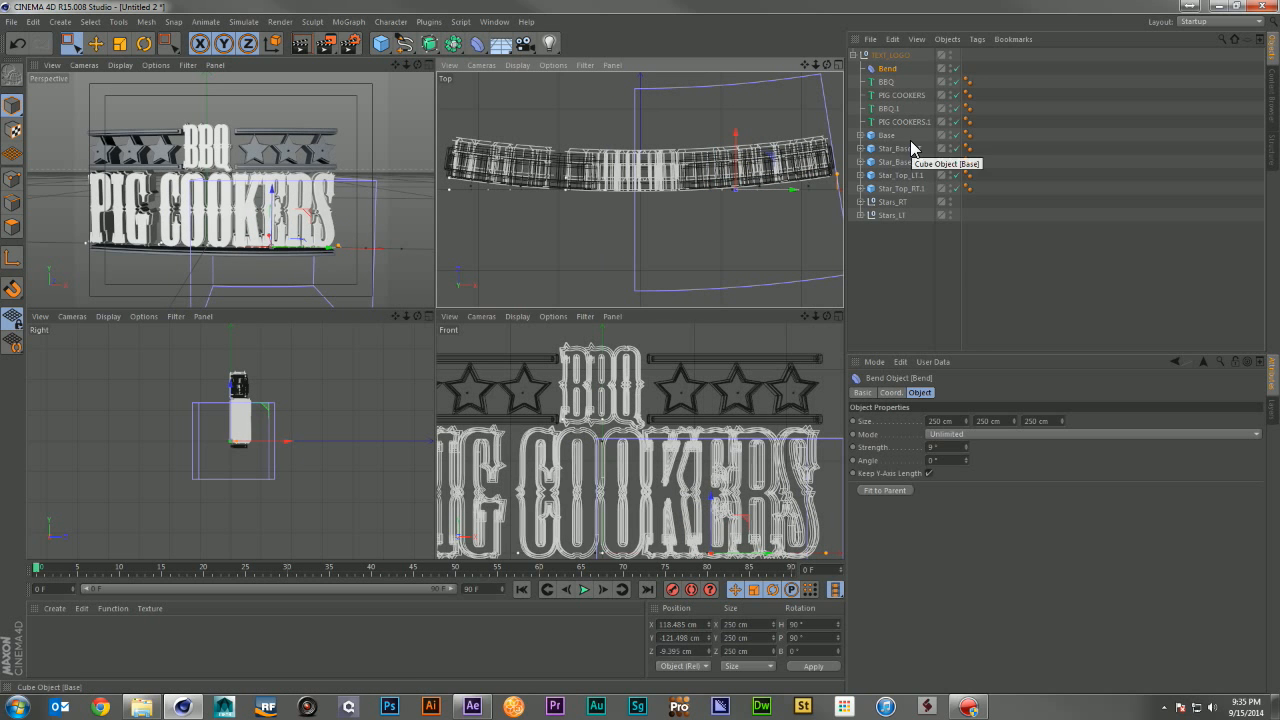
click(910, 252)
Step: Hide the Bend deformer in the editor views and collapse the TEXT_LOGO hierarchy
click(852, 54)
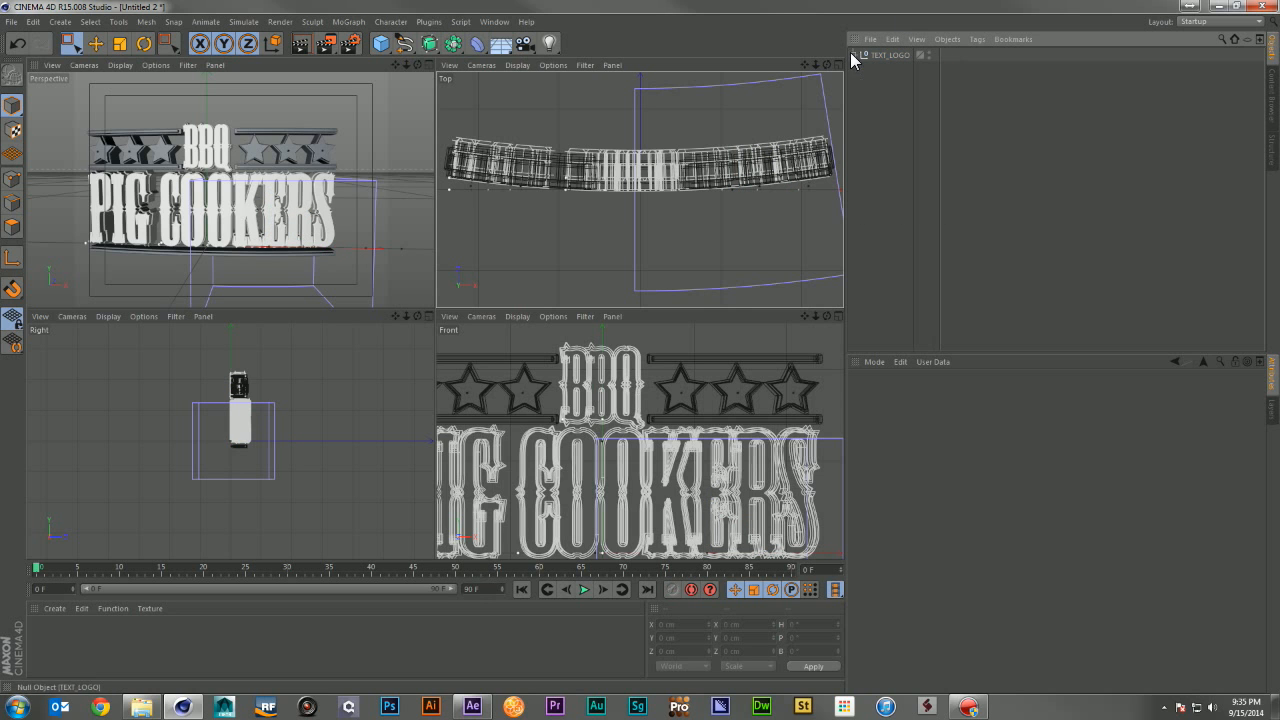
click(852, 54)
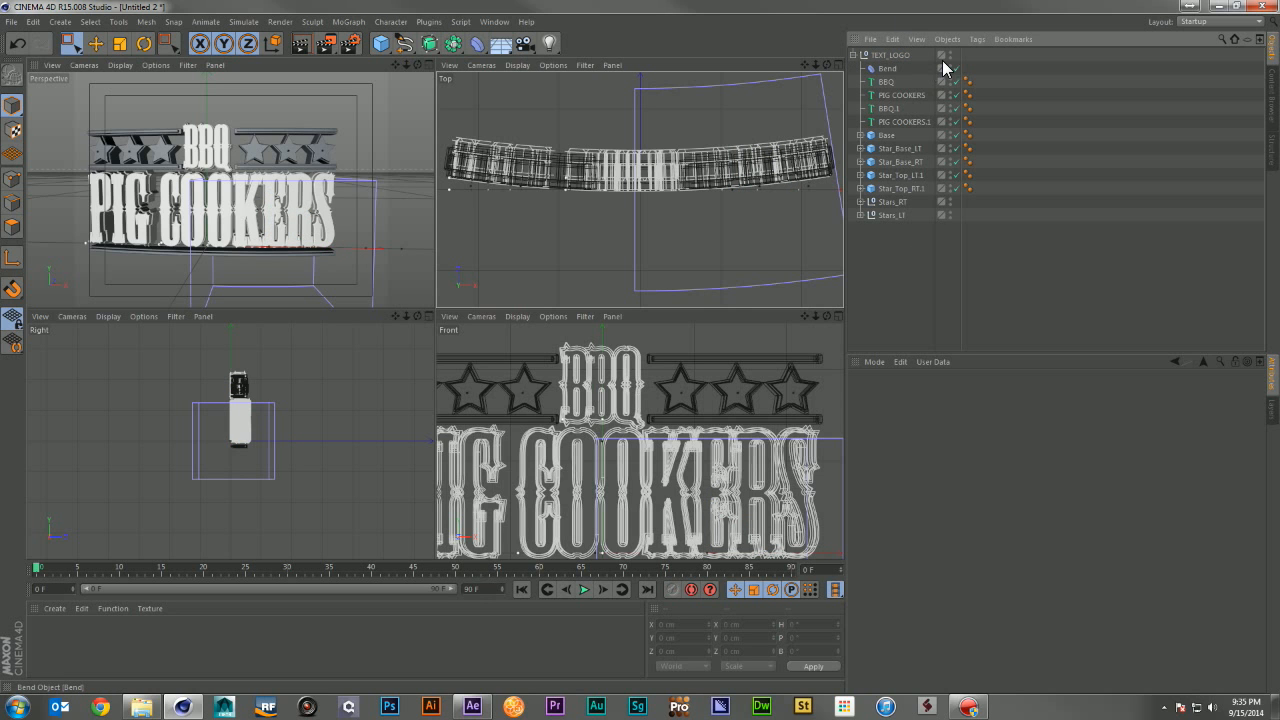
click(903, 175)
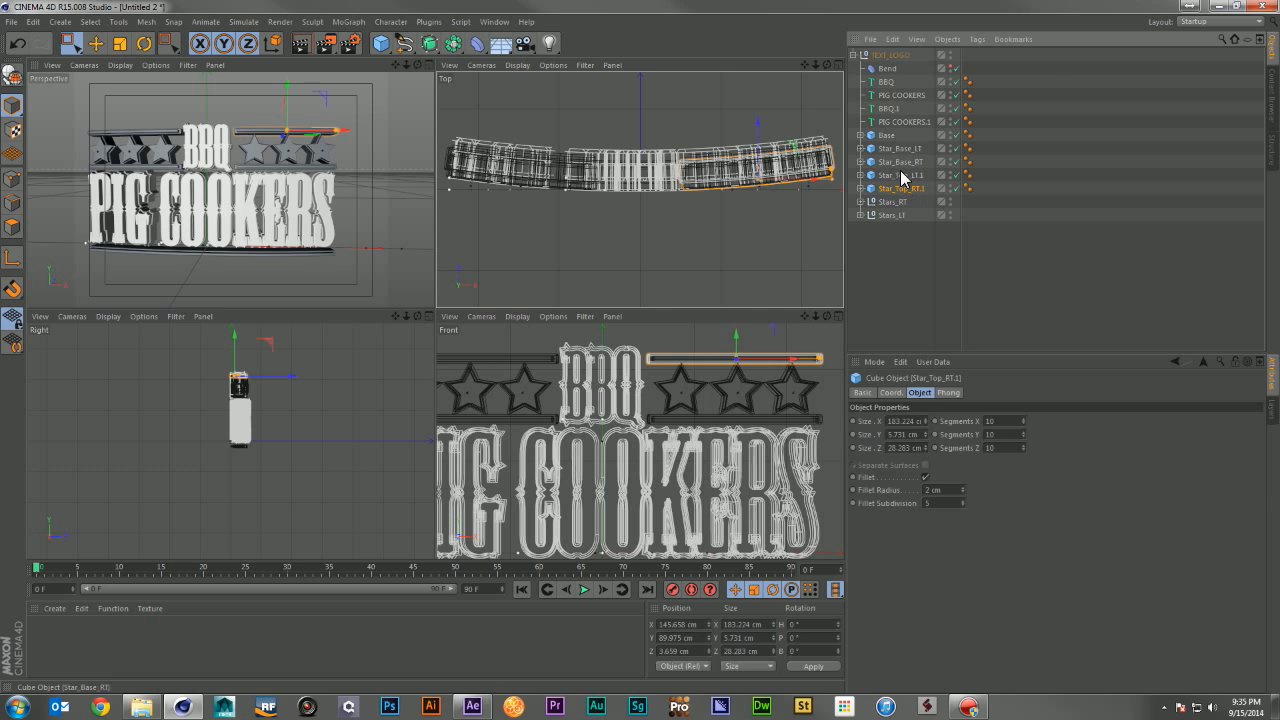
click(853, 55)
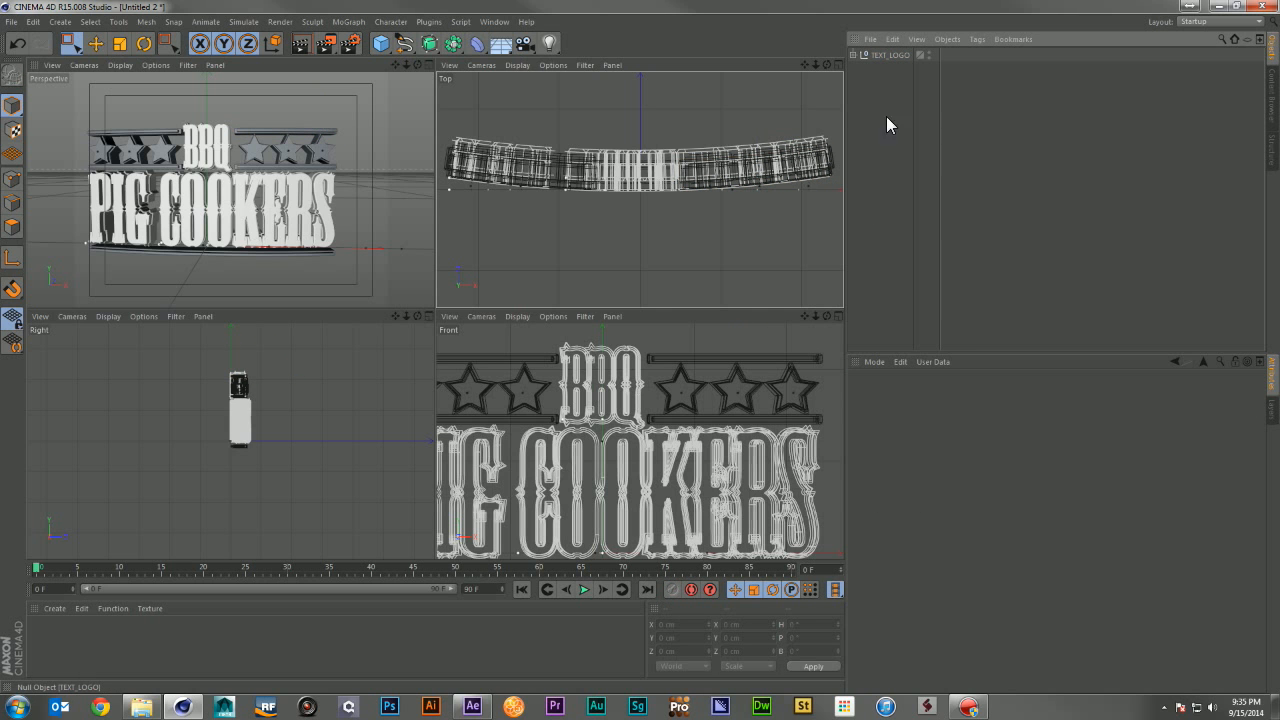
Step: Add a sphere at the origin, enlarge its radius to about 259 cm and set its segments to 90
mouse_move(402, 64)
mouse_down()
mouse_move(360, 68)
mouse_move(390, 76)
mouse_move(368, 65)
mouse_move(380, 60)
mouse_move(370, 64)
mouse_move(402, 75)
mouse_up()
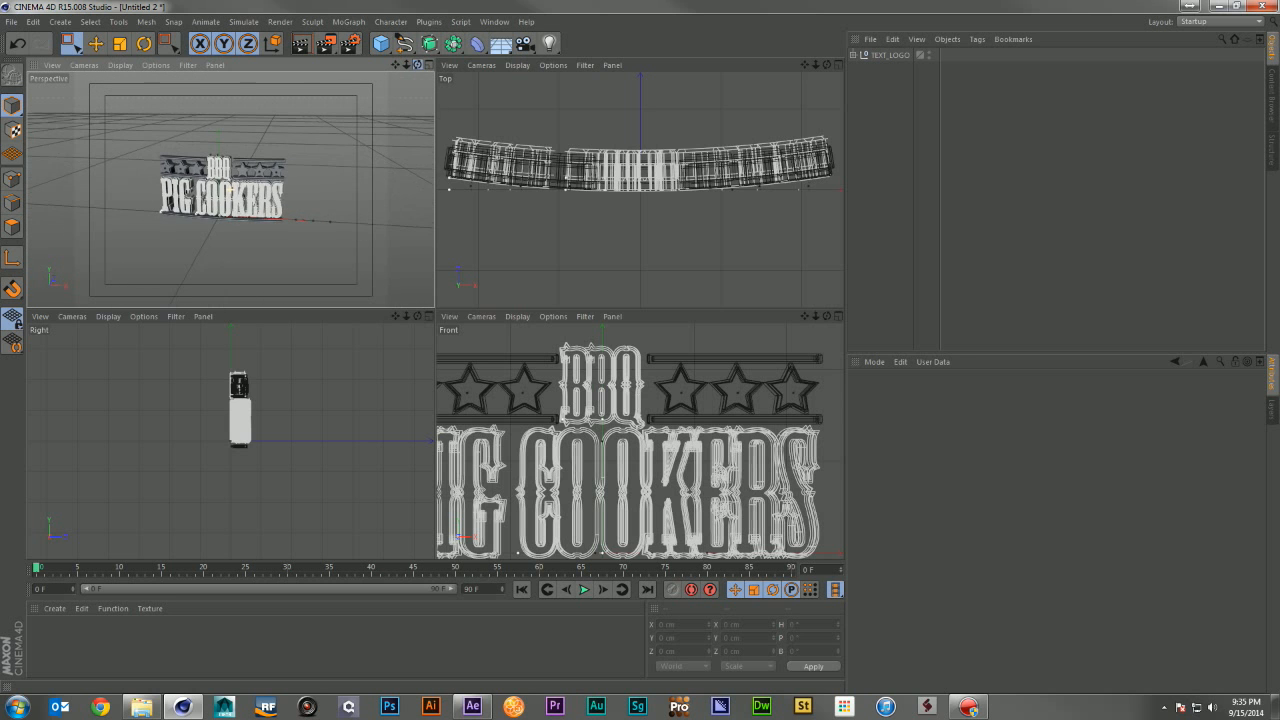
click(380, 43)
click(624, 88)
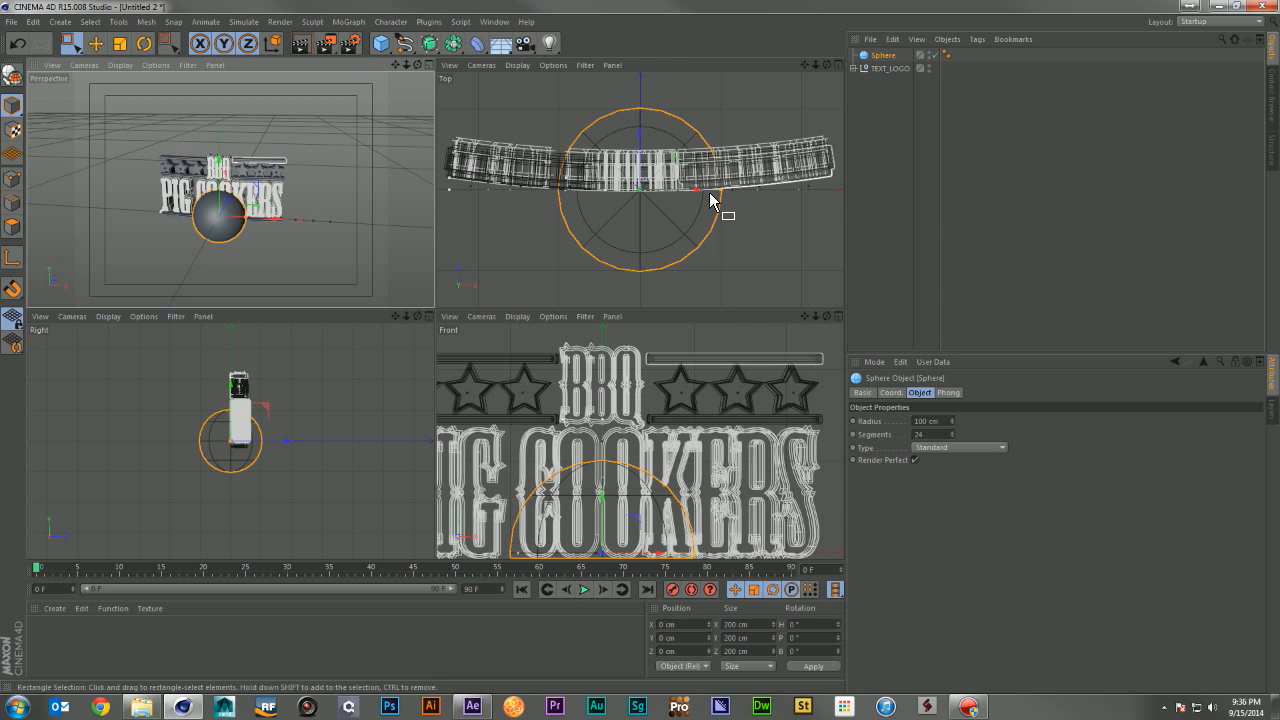
drag(722, 193, 850, 188)
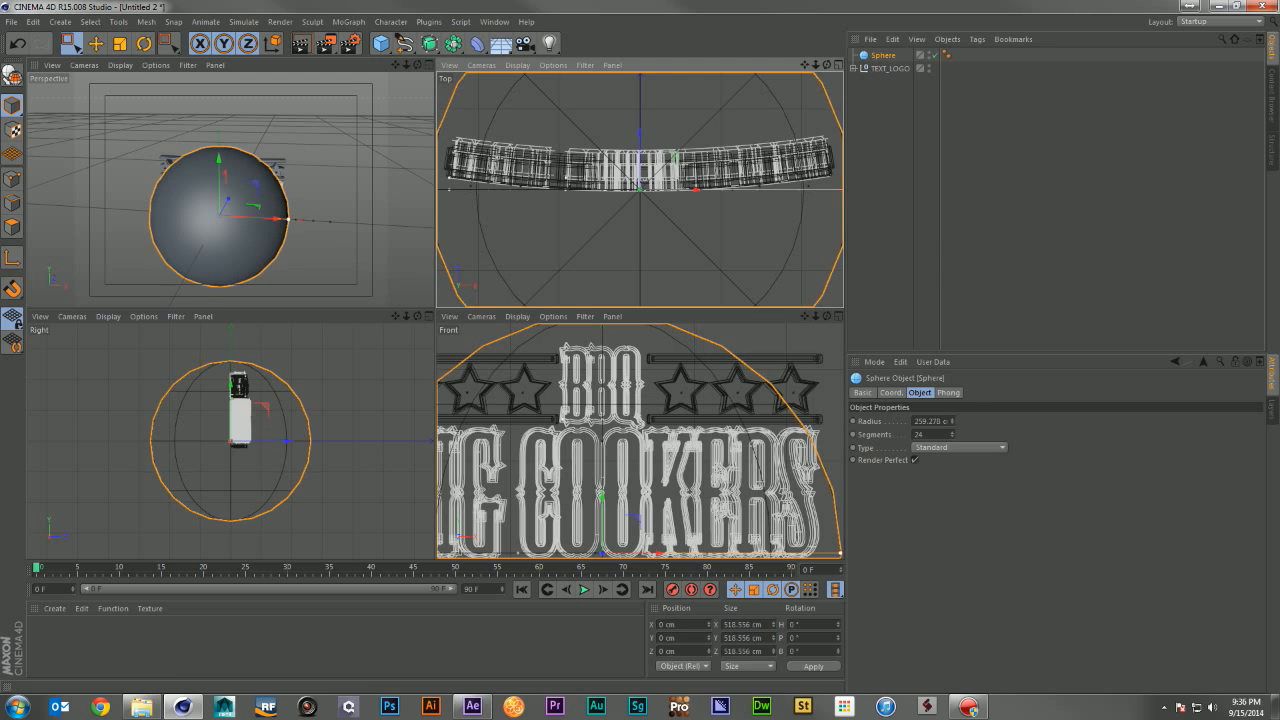
click(938, 433)
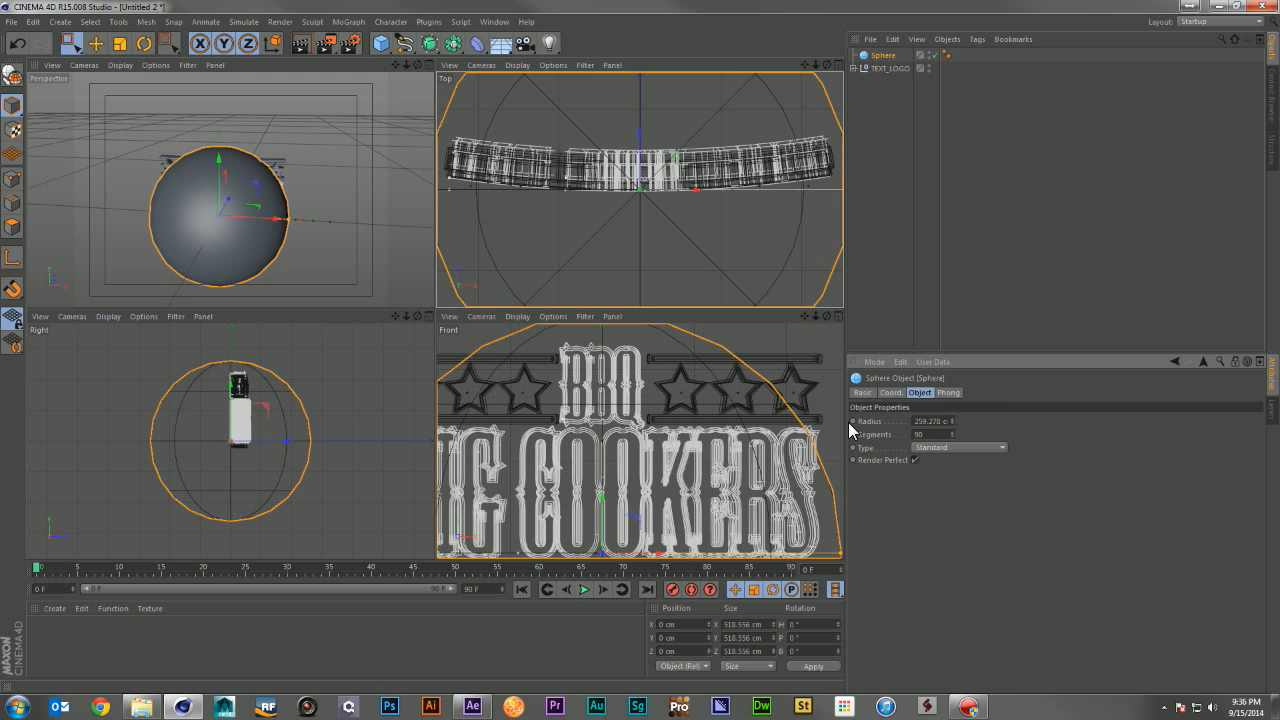
key(Return)
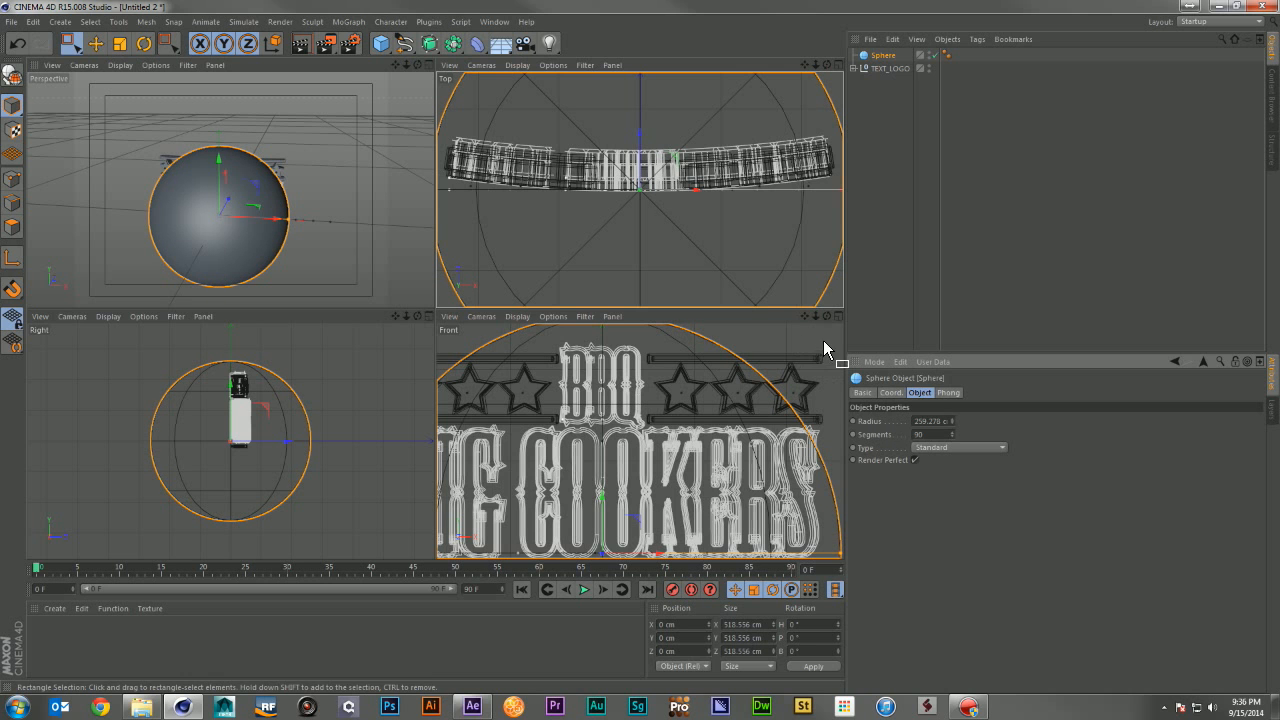
Step: Make the sphere editable in polygon mode and set Rectangle Selection to include hidden elements as well as visible ones
drag(816, 316, 770, 320)
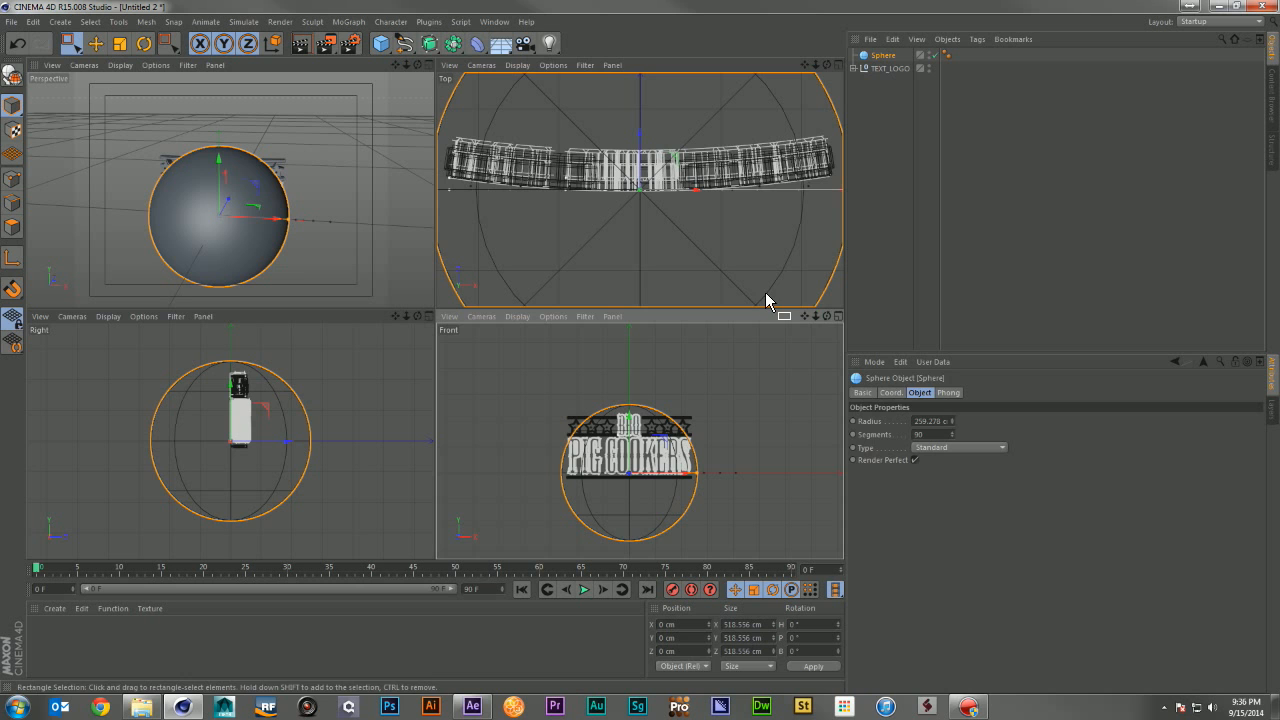
key(c)
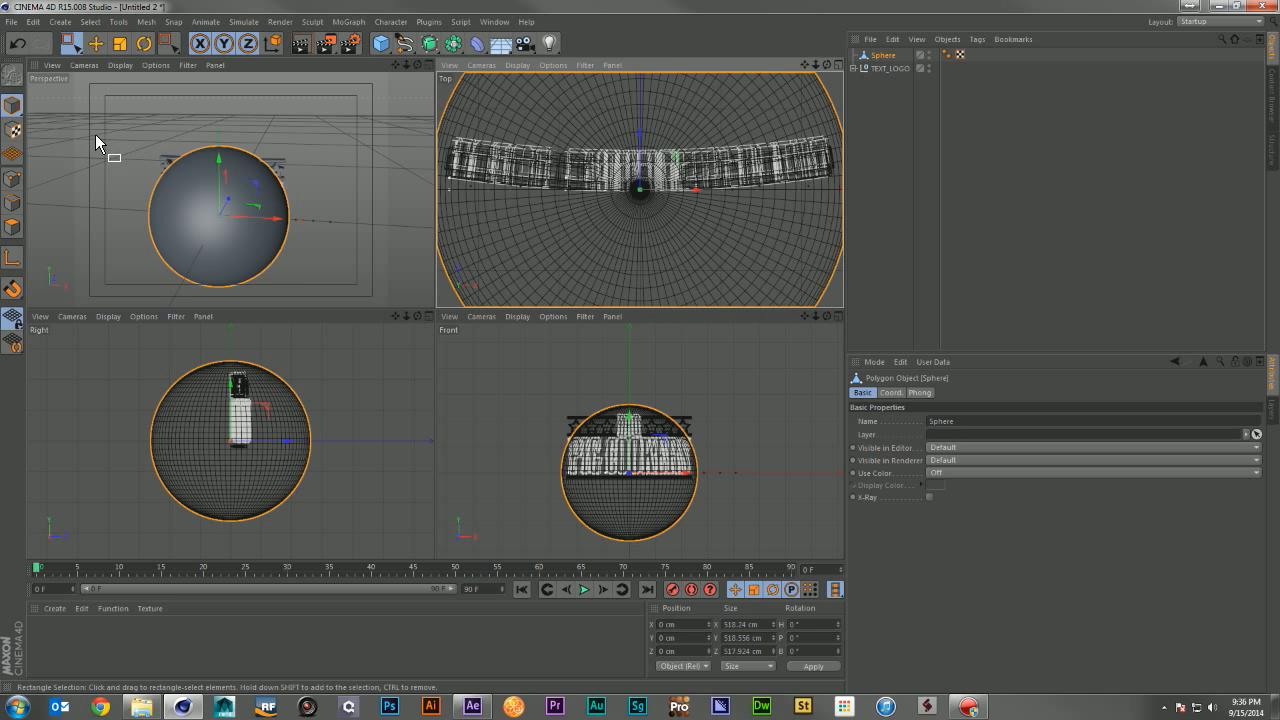
click(12, 226)
key(ctrl+a)
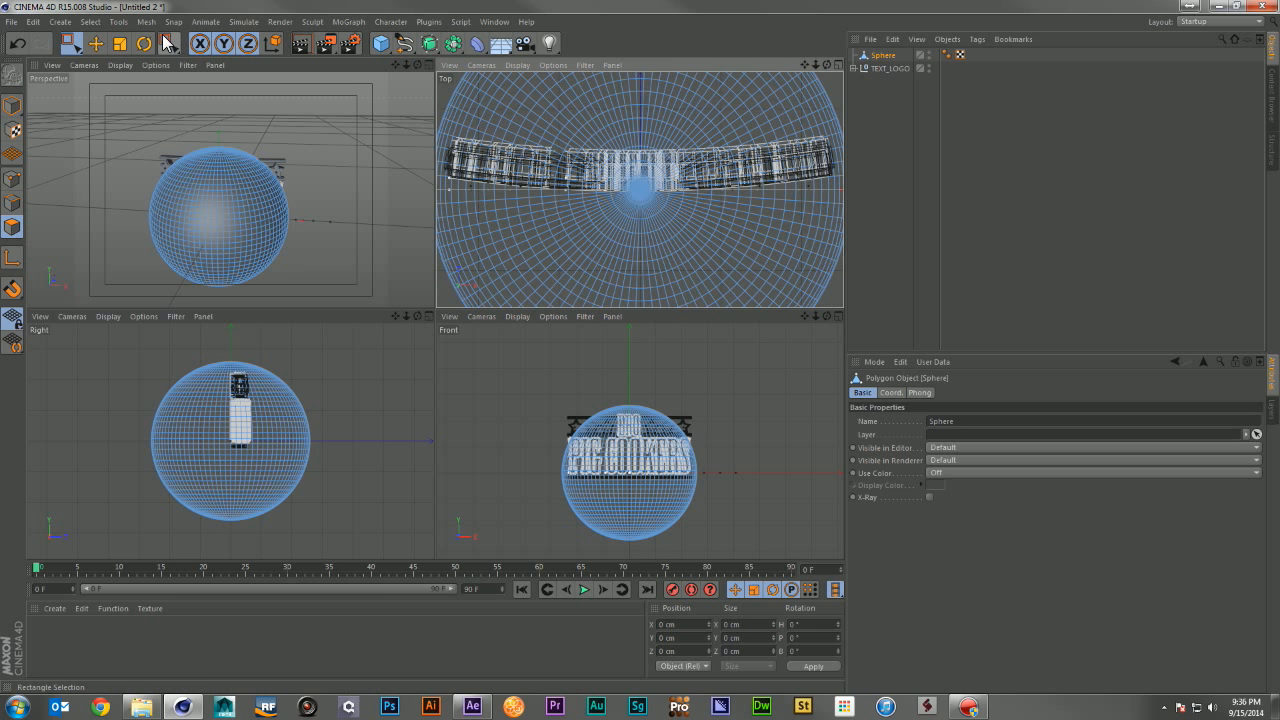
drag(165, 42, 233, 66)
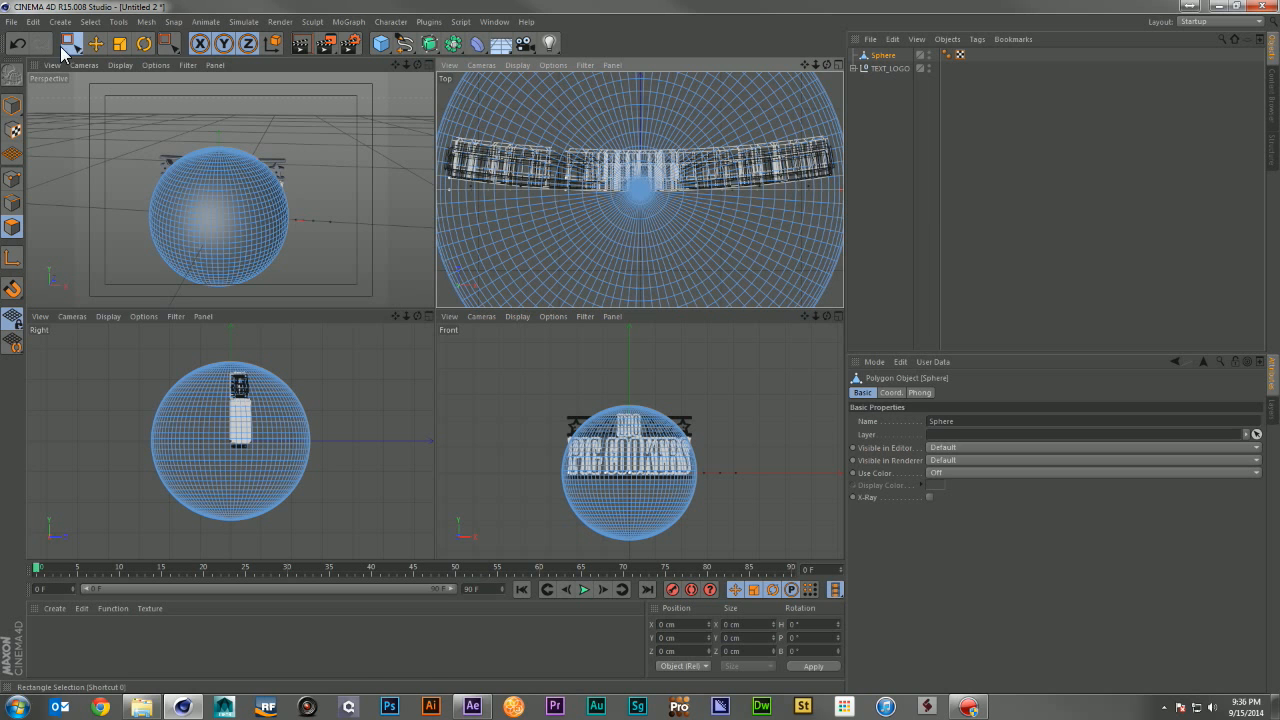
drag(70, 42, 132, 90)
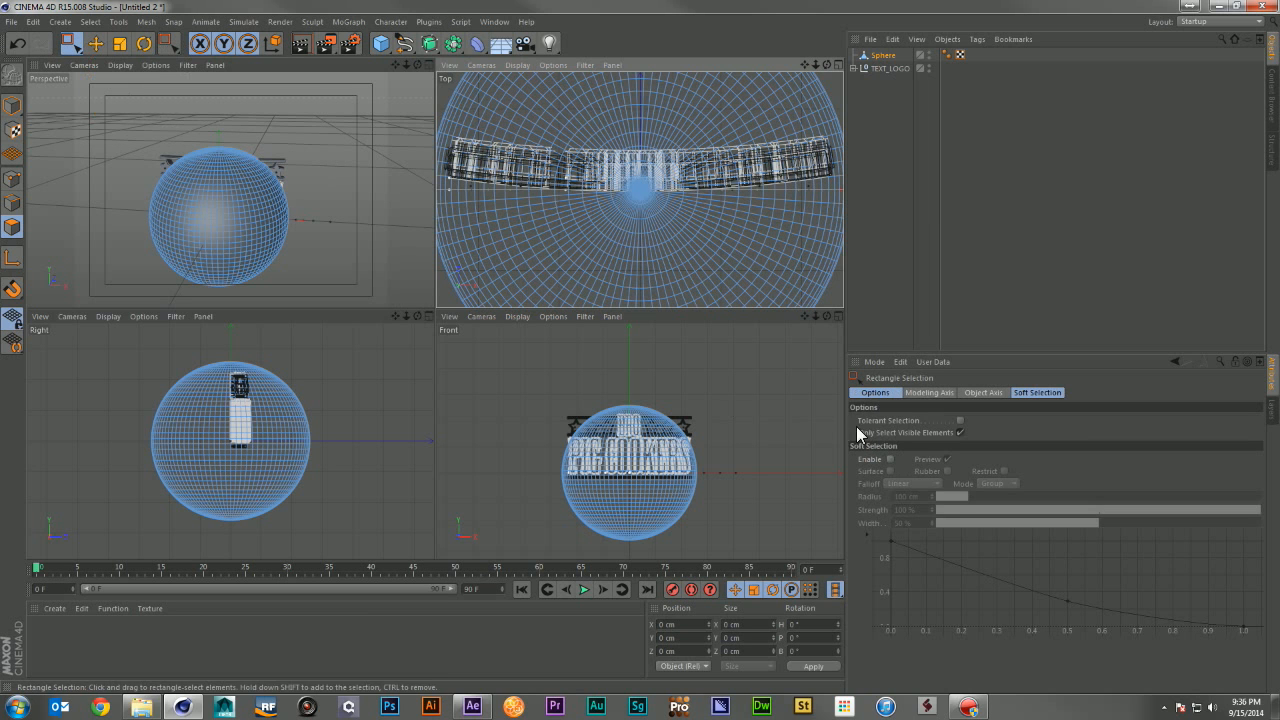
click(959, 432)
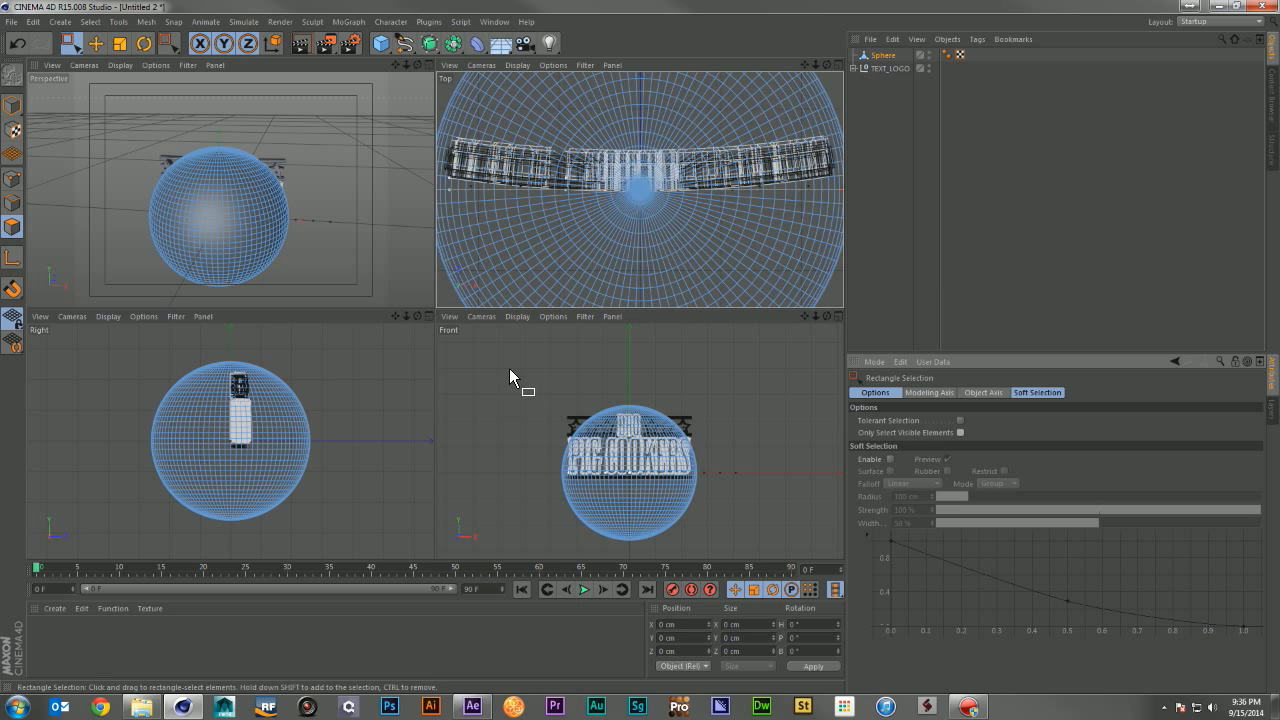
Step: Select the polygons of the sphere's upper half down to just below its equator, delete them and return to model mode
drag(523, 380, 723, 470)
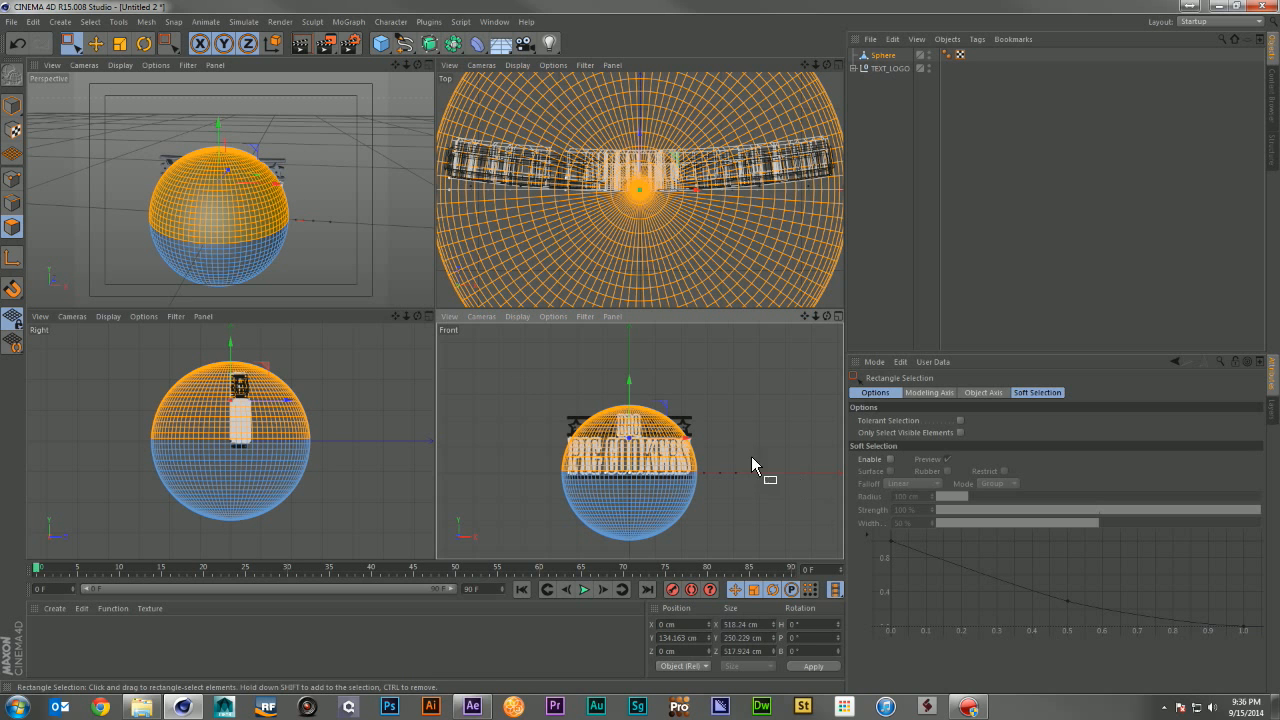
drag(525, 385, 741, 477)
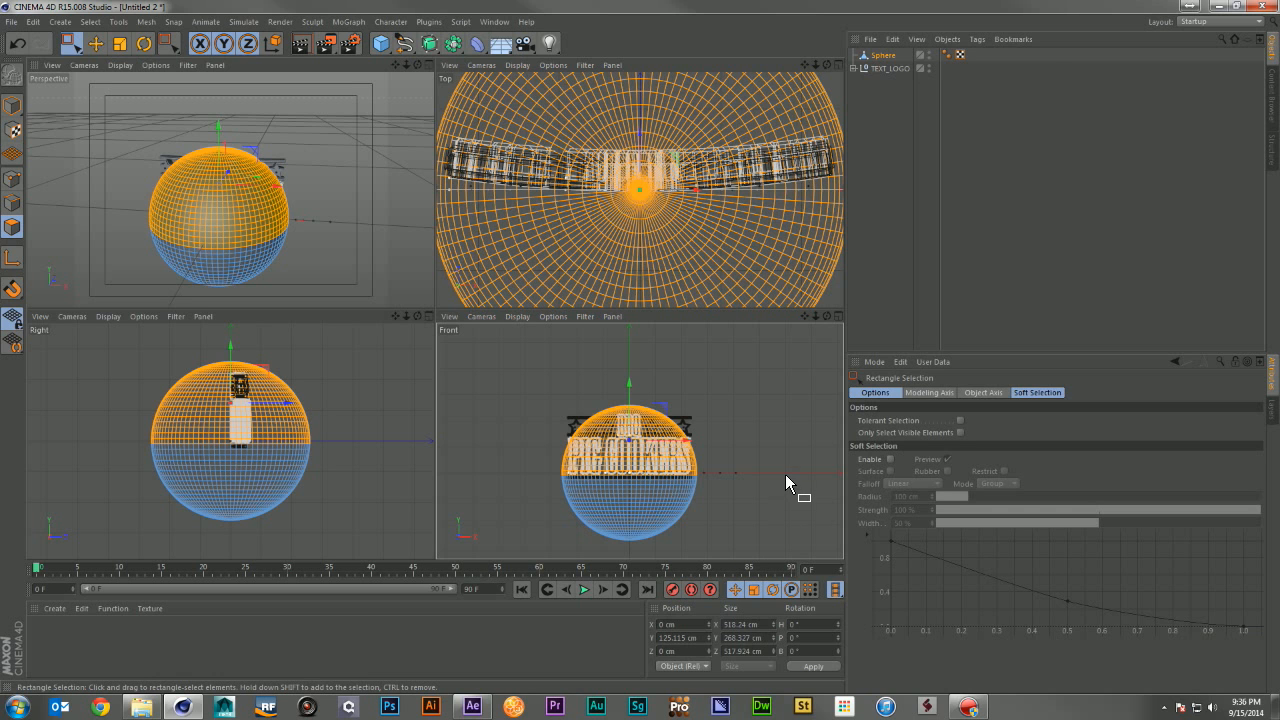
key(Delete)
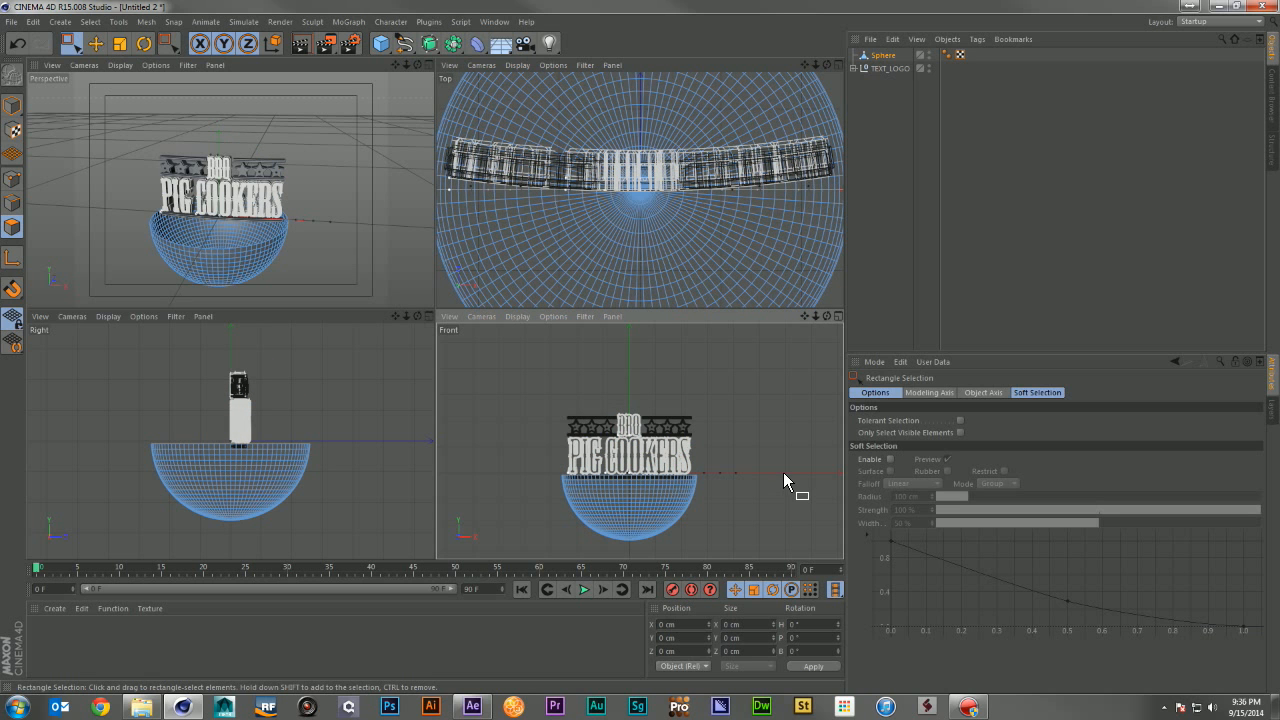
click(12, 105)
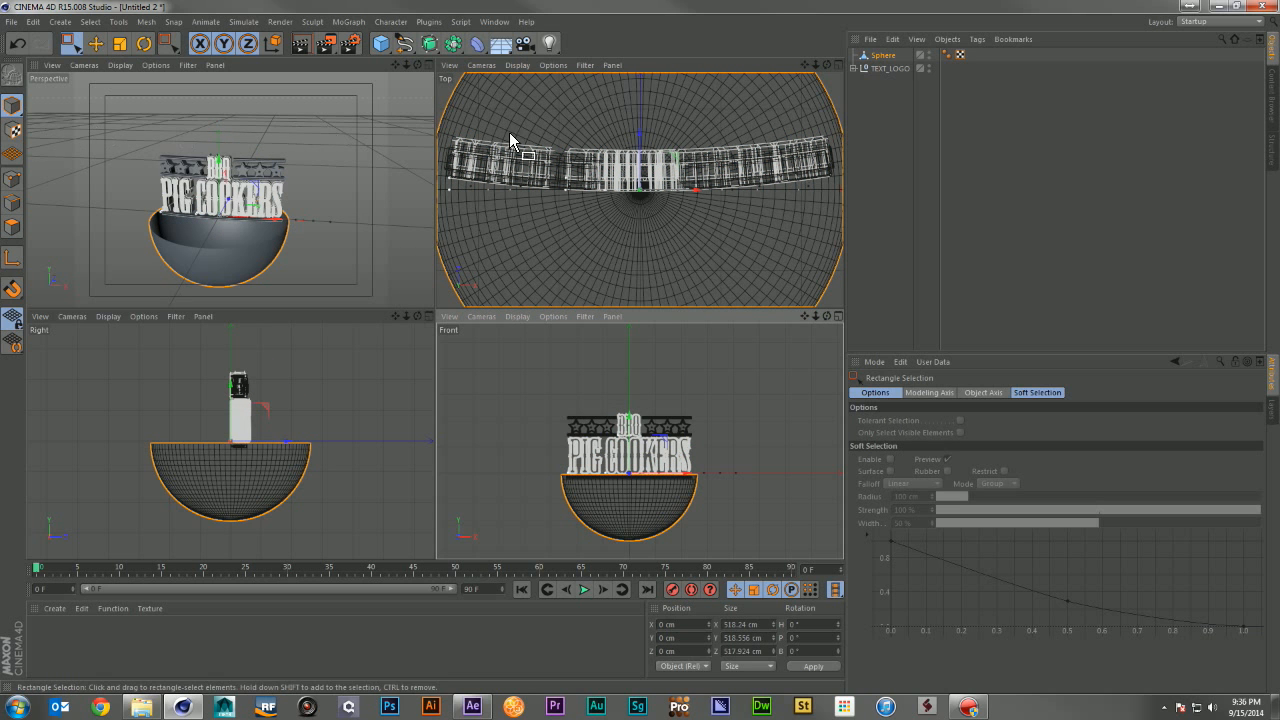
Step: Move the half sphere to about -36 cm in Y and -81 cm in Z, and scale it to about 585 cm in X and Z
click(880, 55)
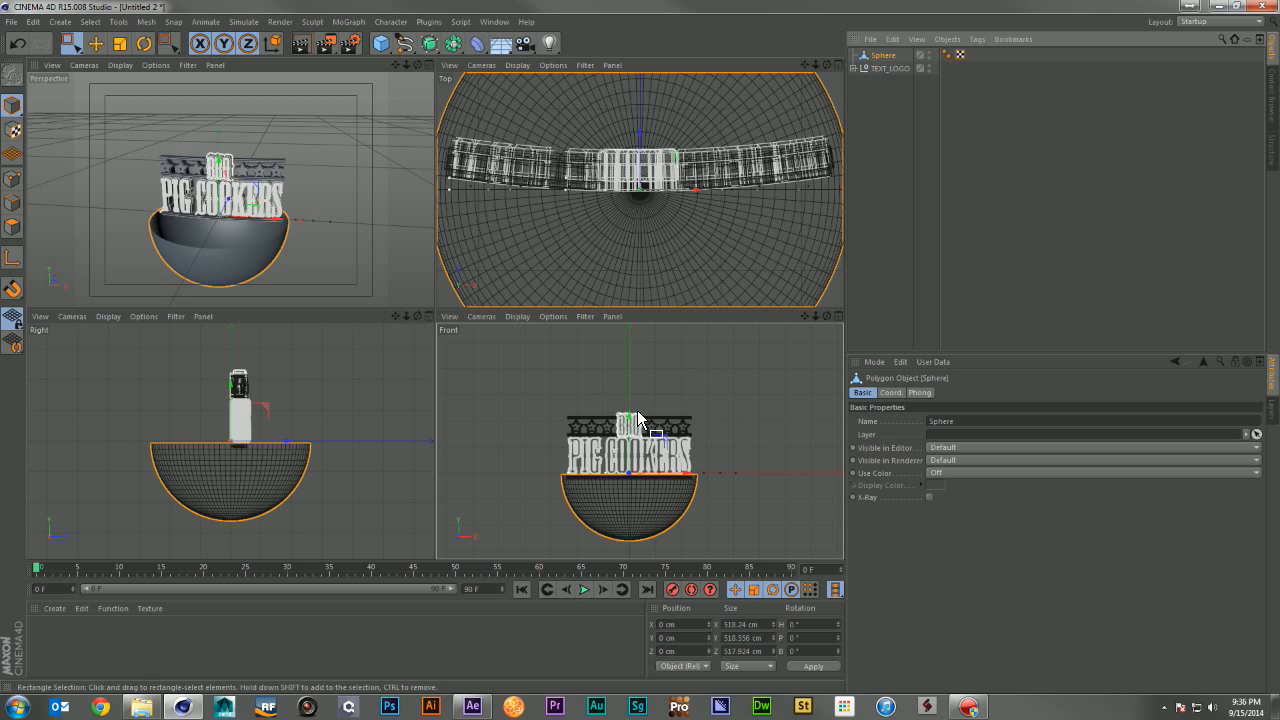
drag(630, 424, 630, 432)
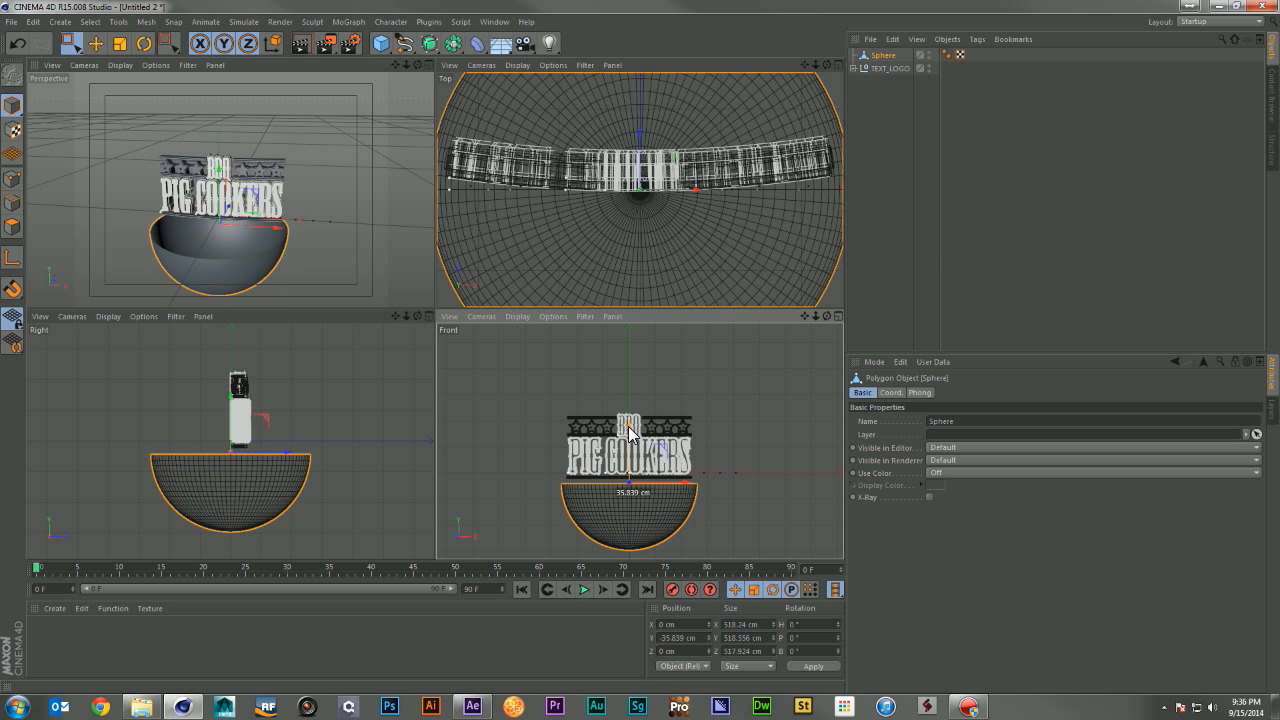
drag(814, 68, 780, 70)
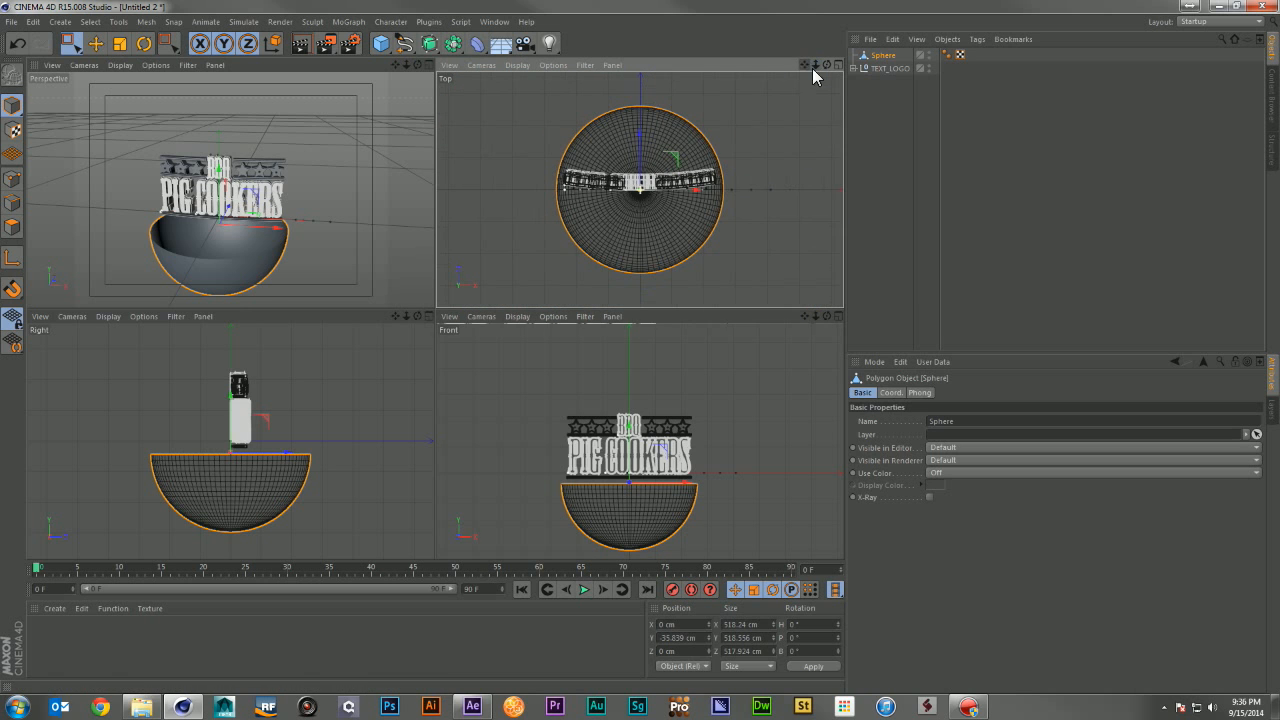
drag(640, 132, 760, 157)
key(t)
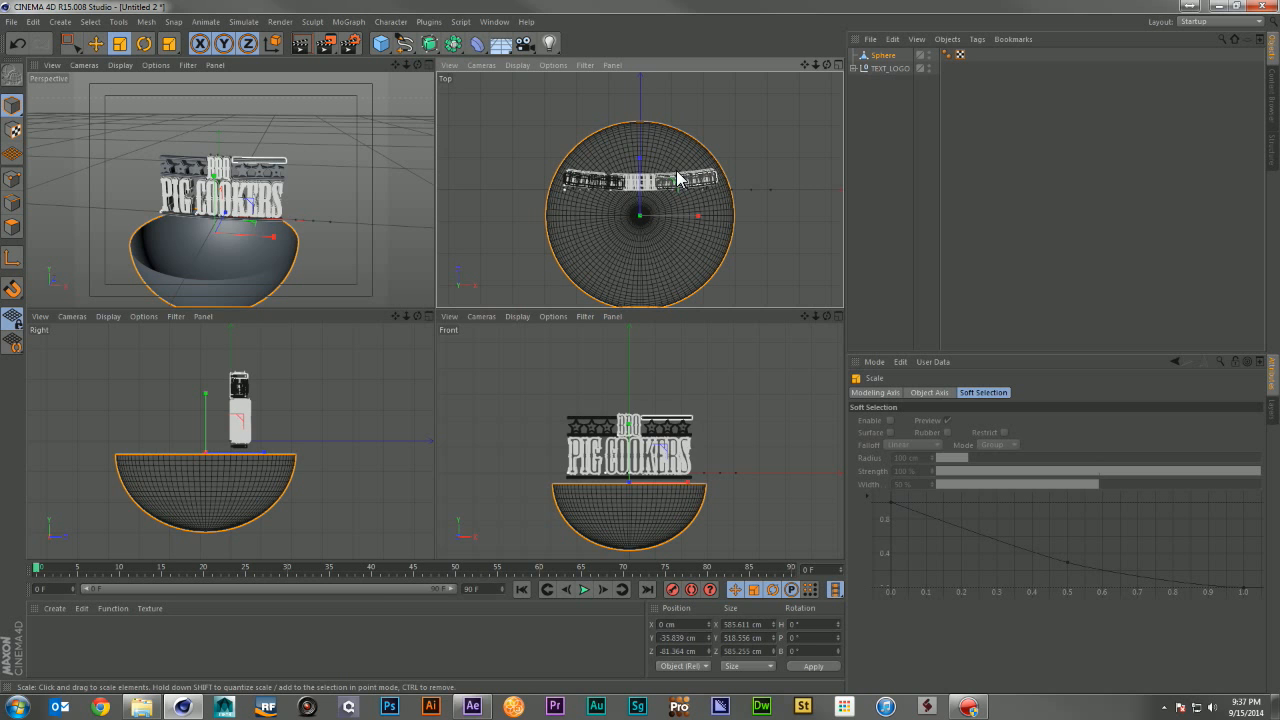
click(908, 124)
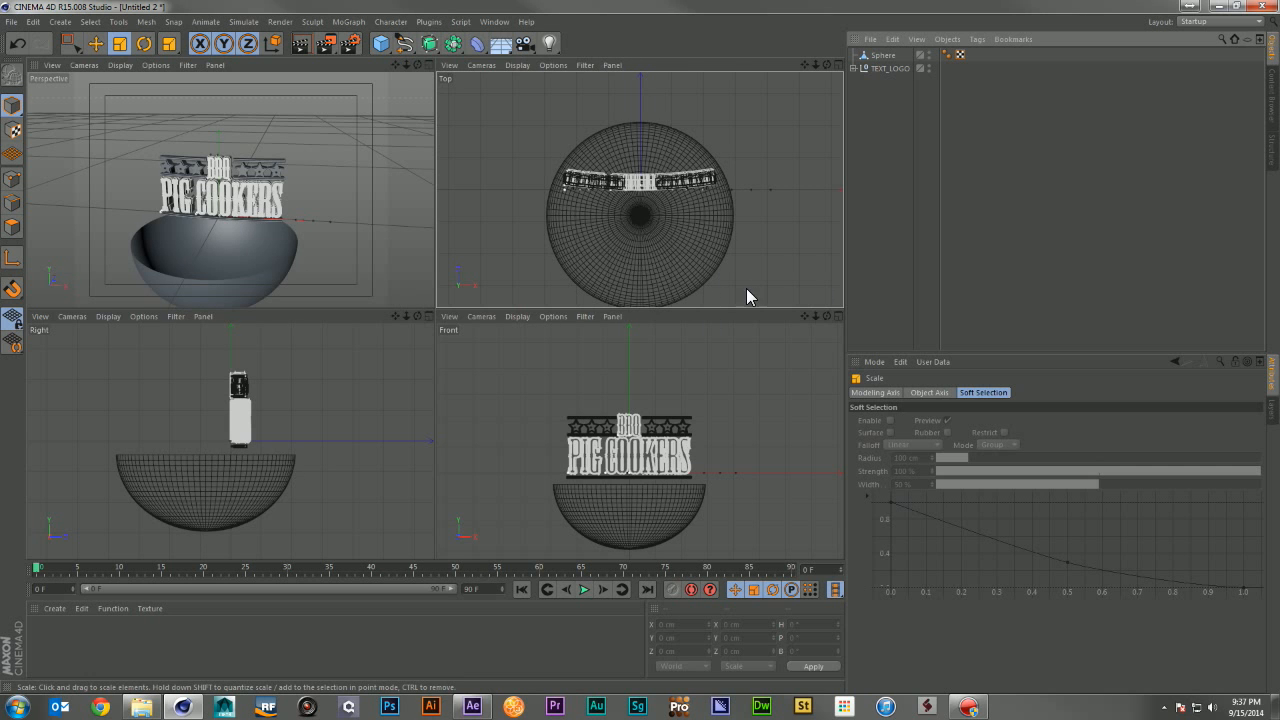
Step: Add a cylinder with +Z orientation and a radius of 7 cm
drag(381, 43, 622, 58)
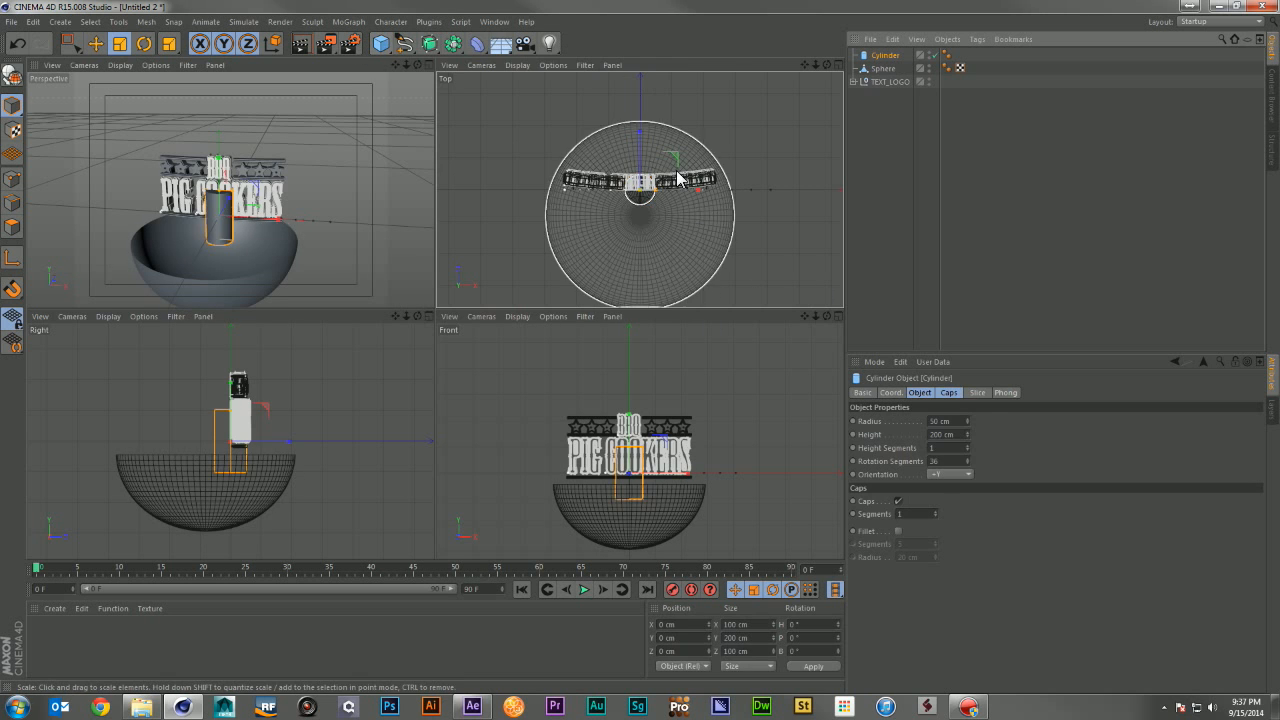
click(948, 474)
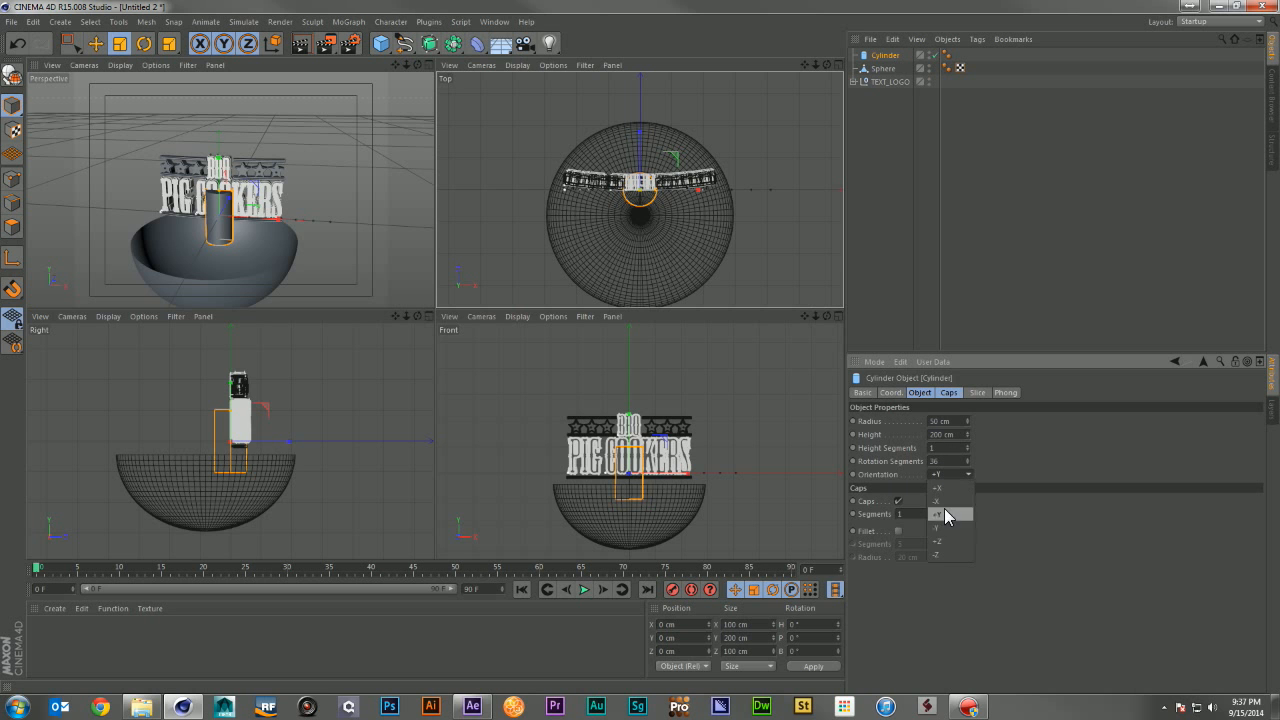
click(944, 540)
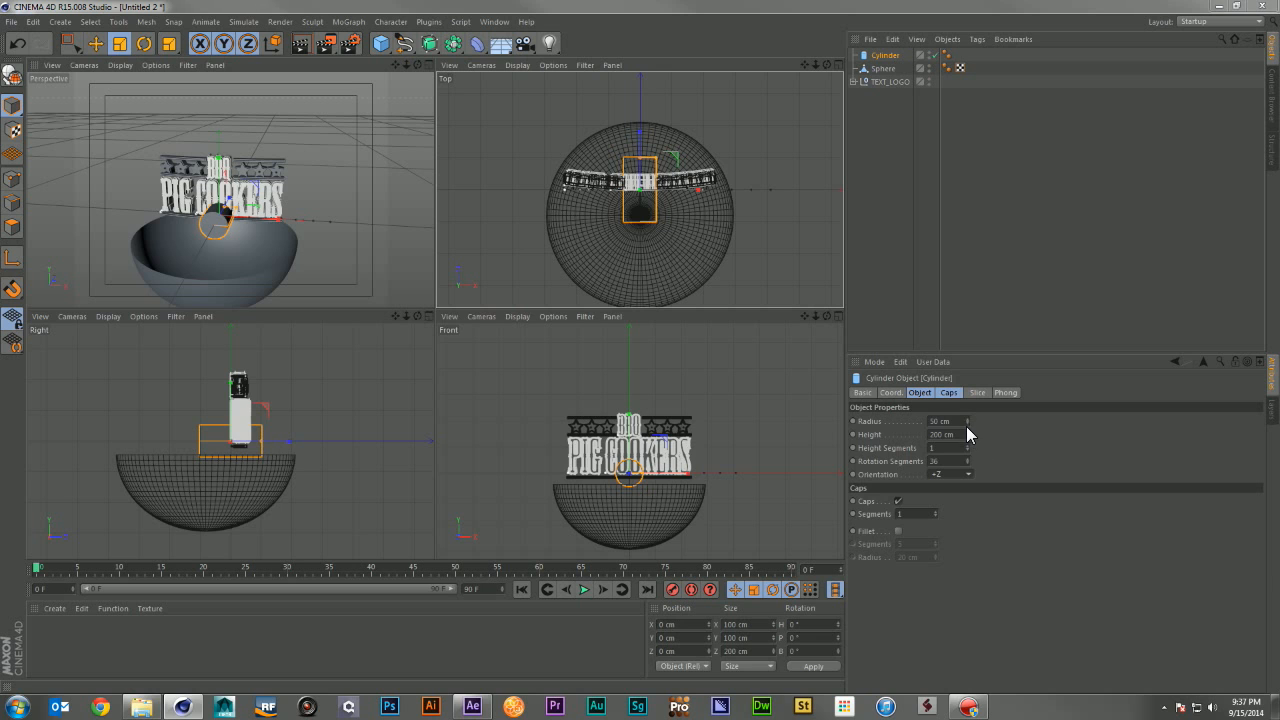
drag(966, 421, 905, 421)
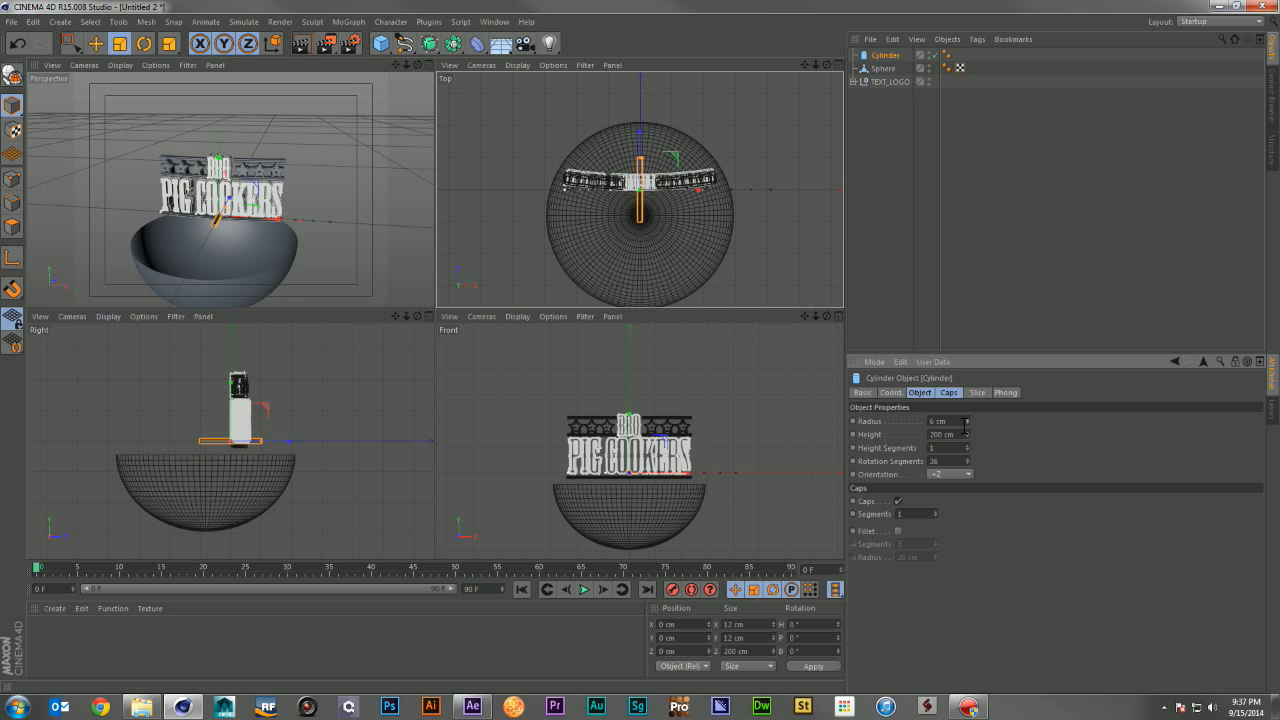
text(8)
key(Return)
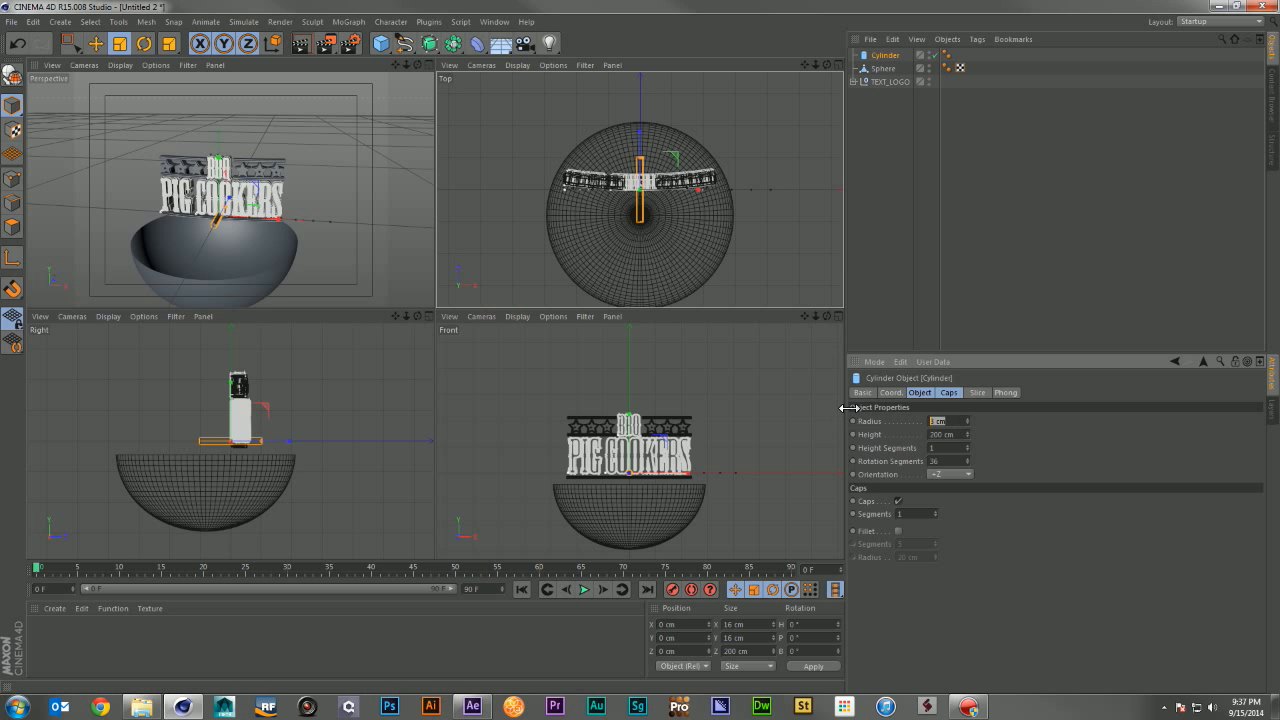
text(7)
key(Return)
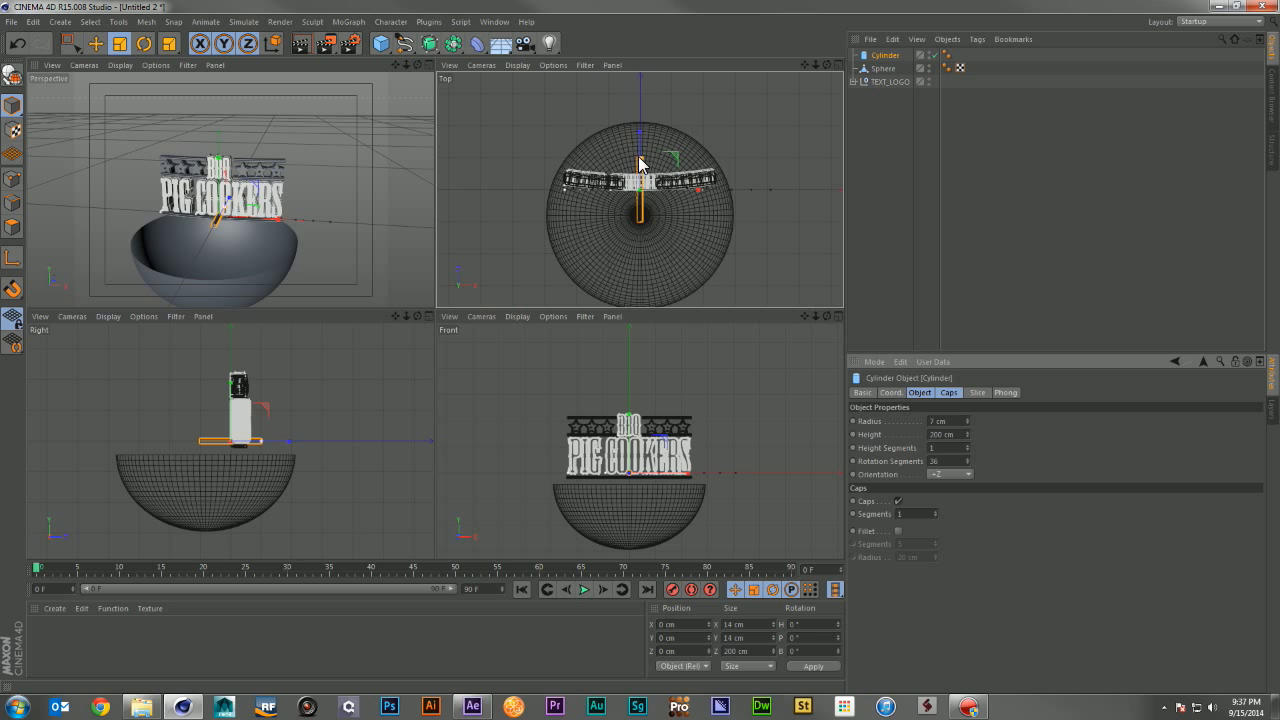
Step: Lengthen the cylinder to about 682 cm and move it to about -86 cm in Z, spanning the bowl
mouse_move(640, 163)
mouse_down()
mouse_move(642, 108)
mouse_move(641, 161)
mouse_up()
key(e)
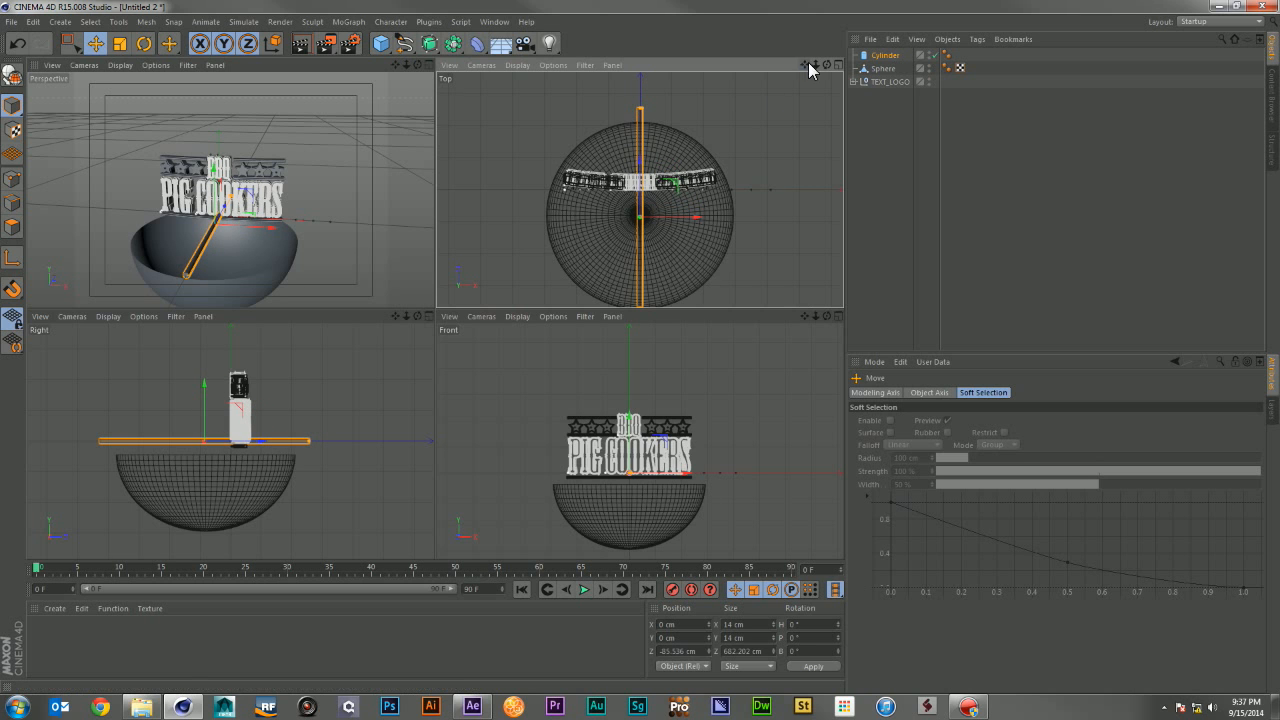
mouse_move(805, 64)
mouse_down()
mouse_move(805, 30)
mouse_move(749, 134)
mouse_up()
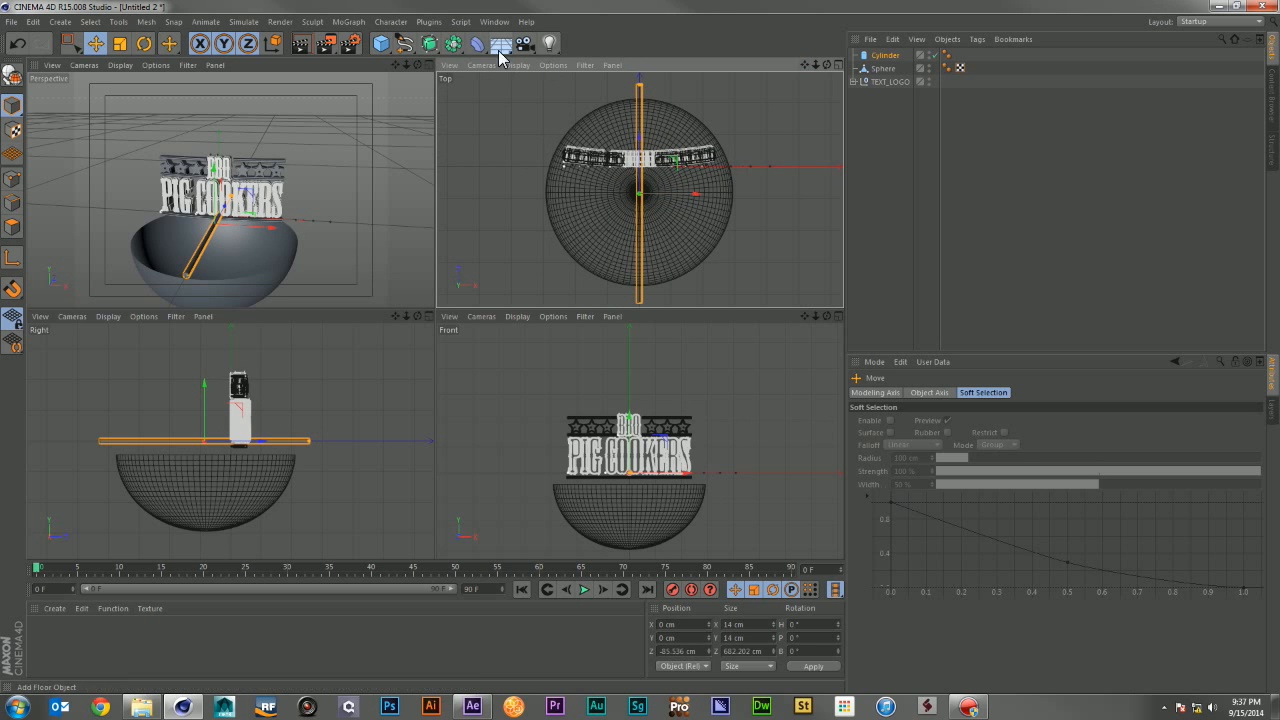
Step: Add a MoGraph Cloner, nest the cylinder under it and select the Cloner
click(348, 22)
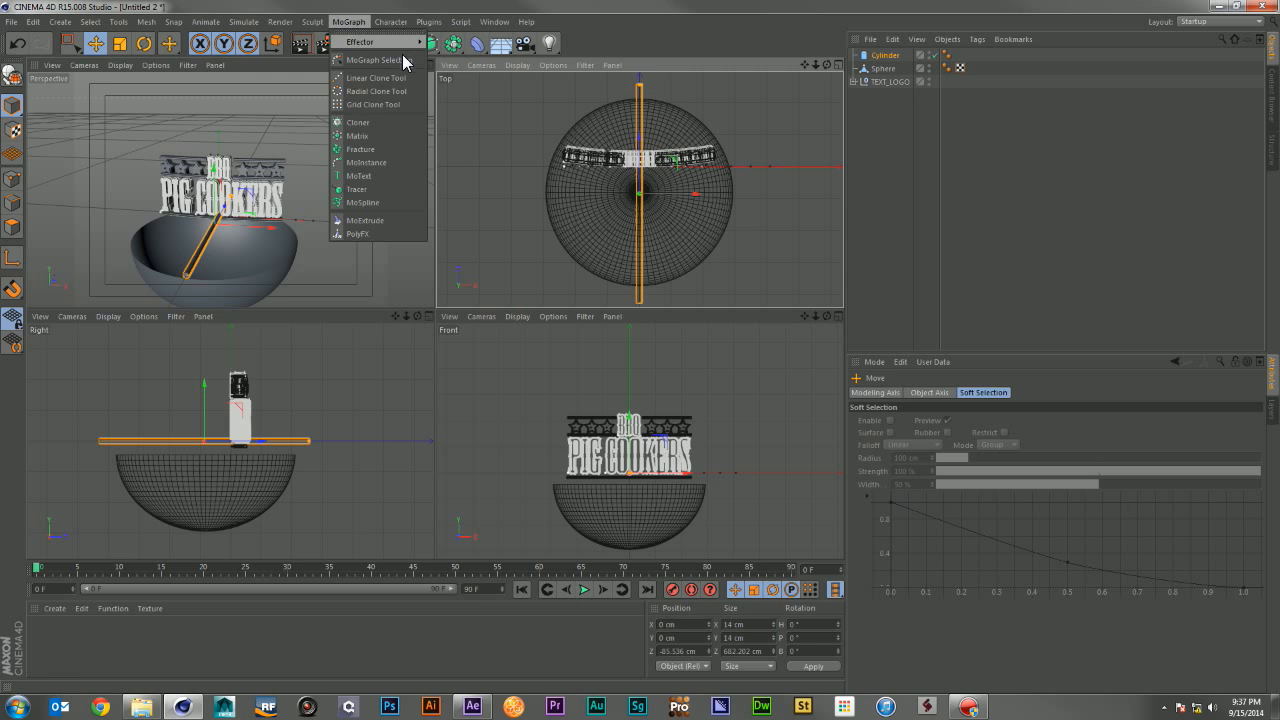
click(398, 121)
drag(883, 68, 880, 57)
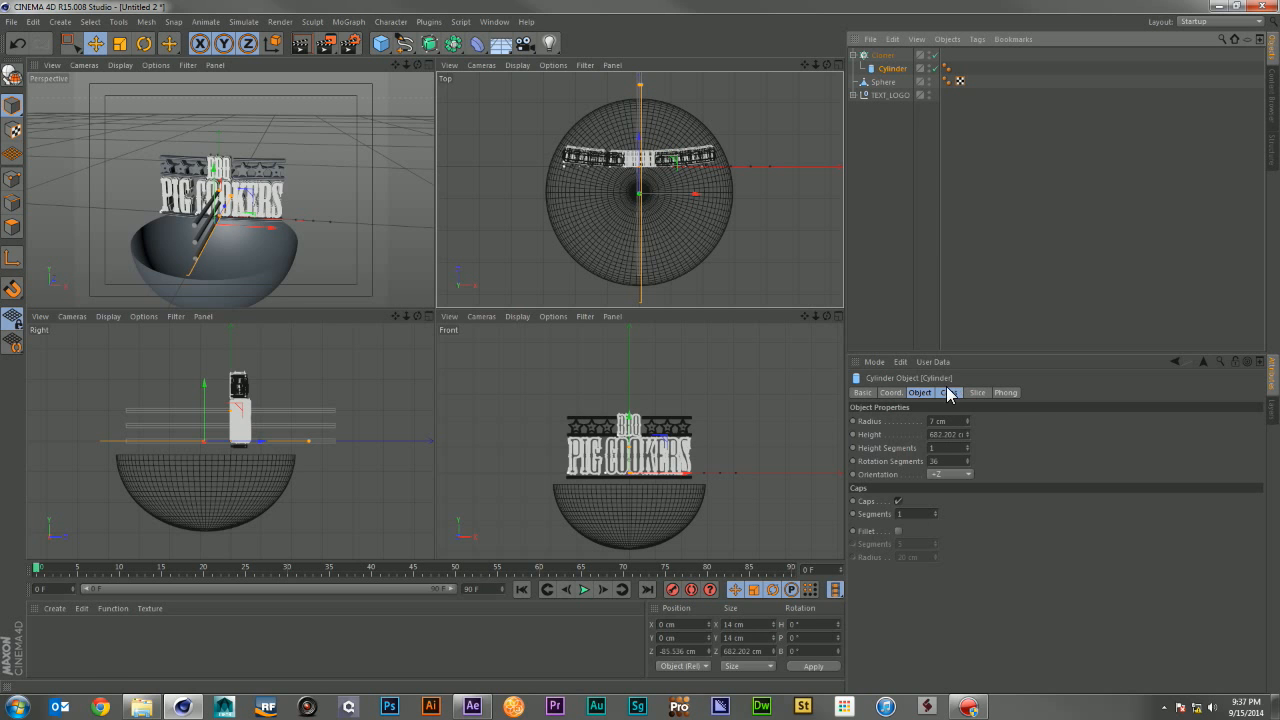
click(877, 57)
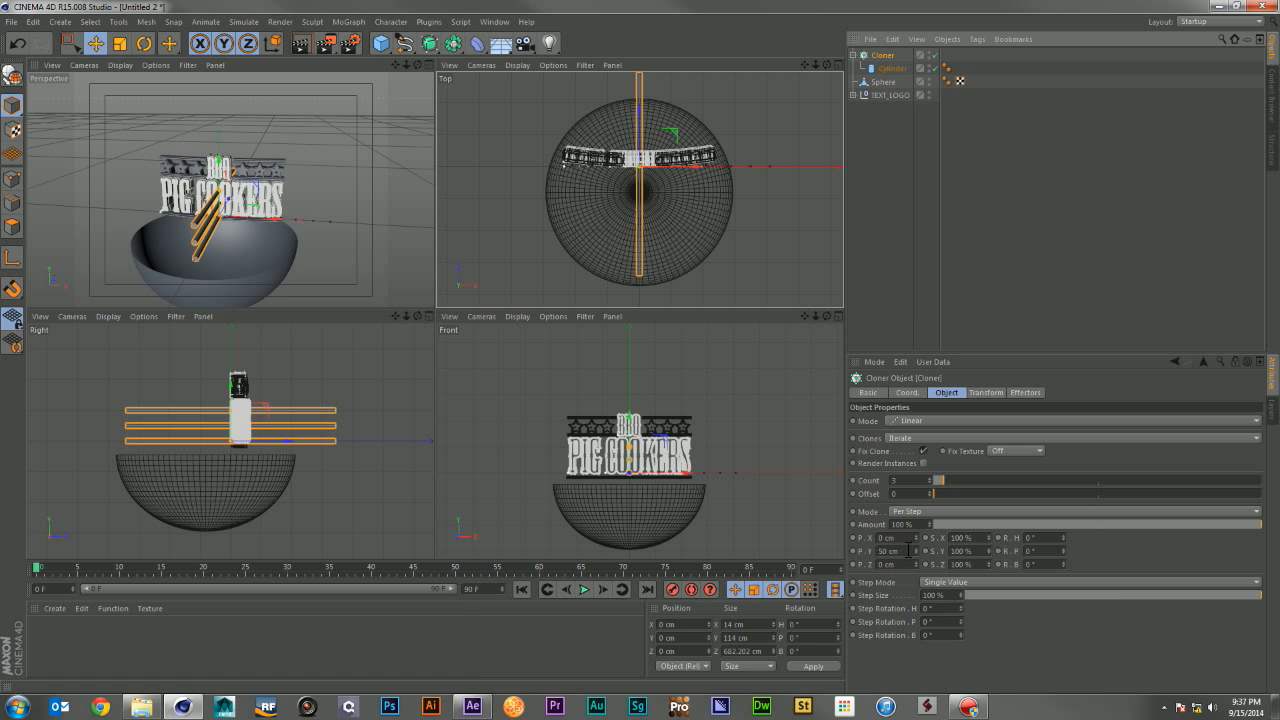
Step: Set the Cloner's per-step offset to 0 cm in Y and 40 cm in X
click(882, 550)
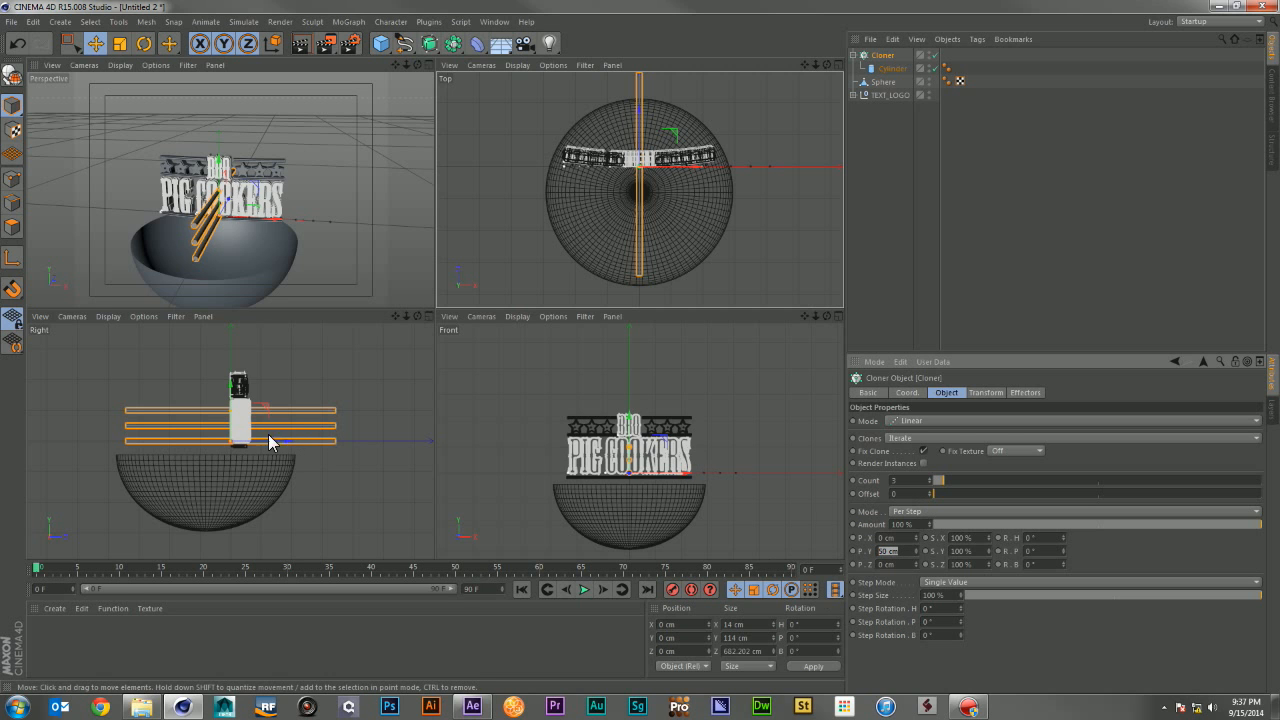
text(0)
key(Return)
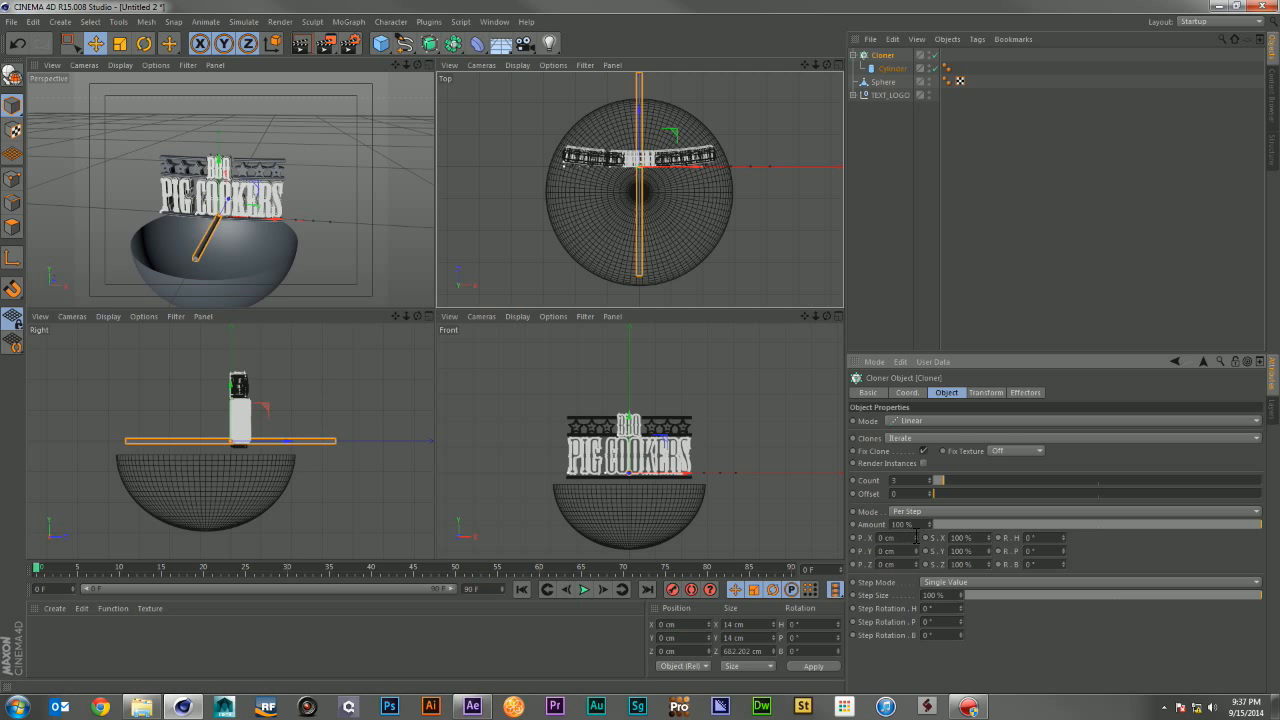
mouse_move(917, 537)
mouse_down()
mouse_move(955, 533)
mouse_move(911, 543)
mouse_up()
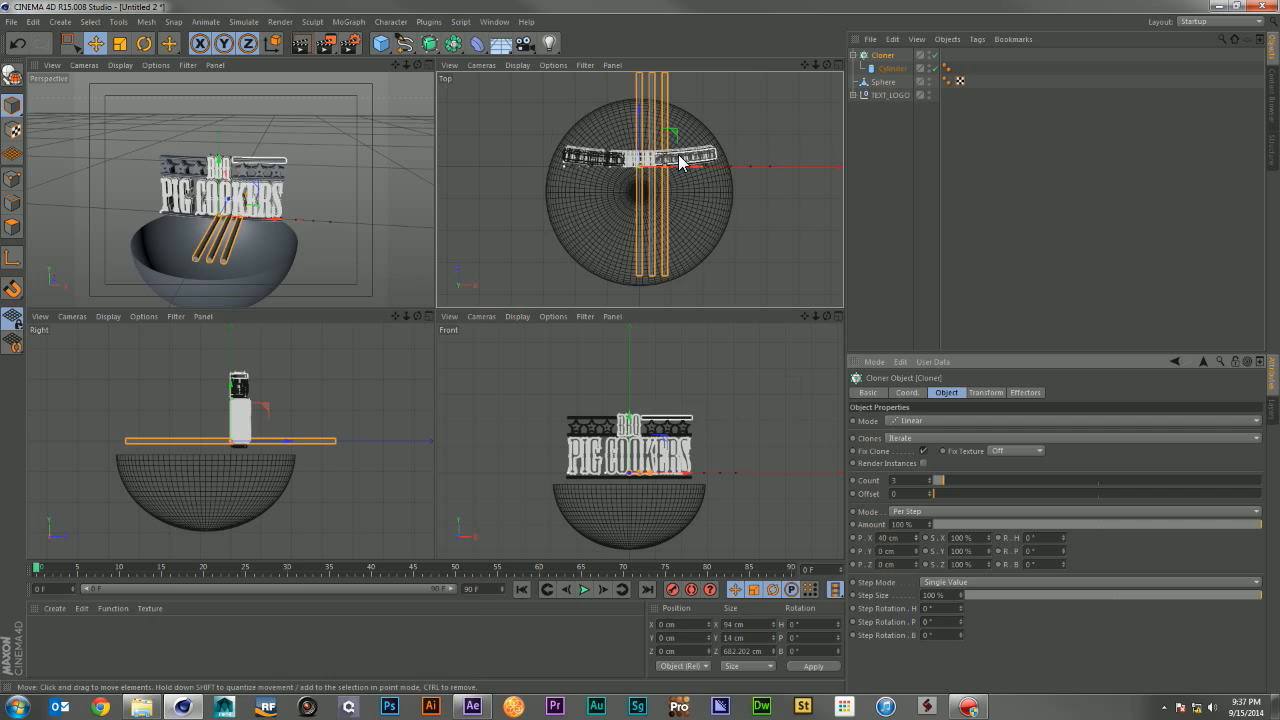
Step: Set the clone count to 14 and move the Cloner to about -261 cm in X, -63 cm in Y and -75 cm in Z
drag(640, 124, 642, 146)
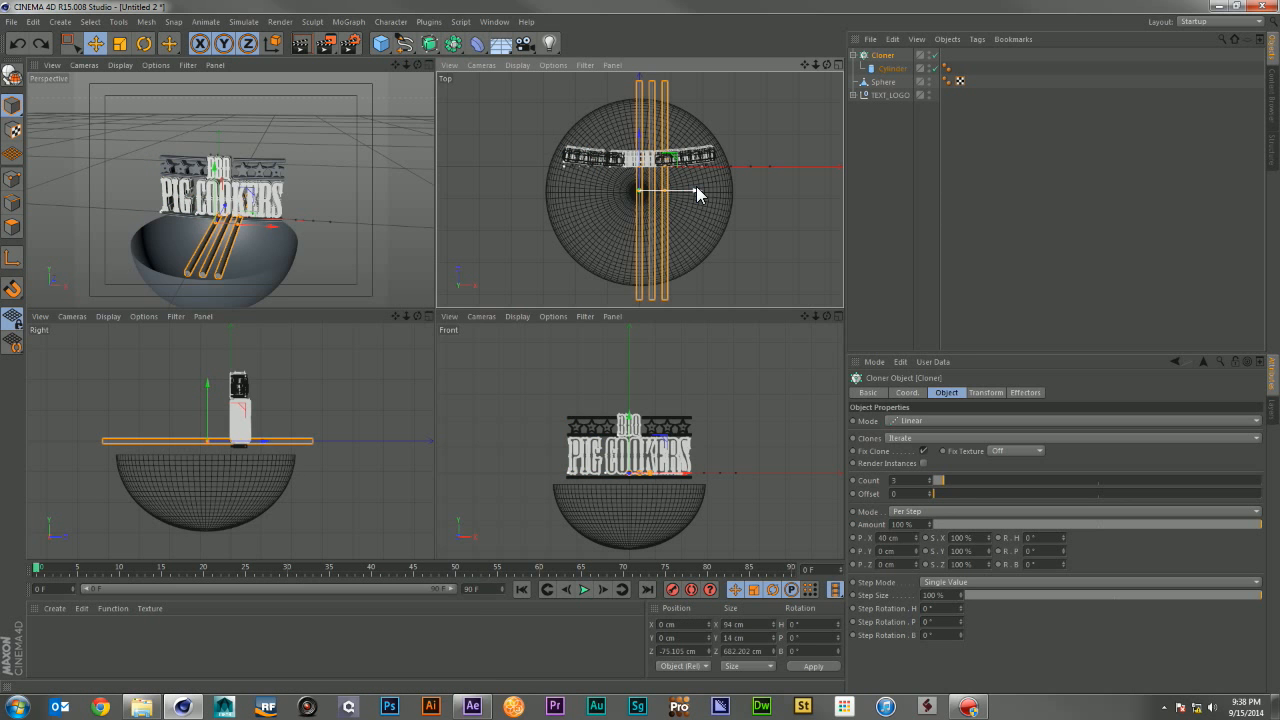
drag(696, 188, 608, 190)
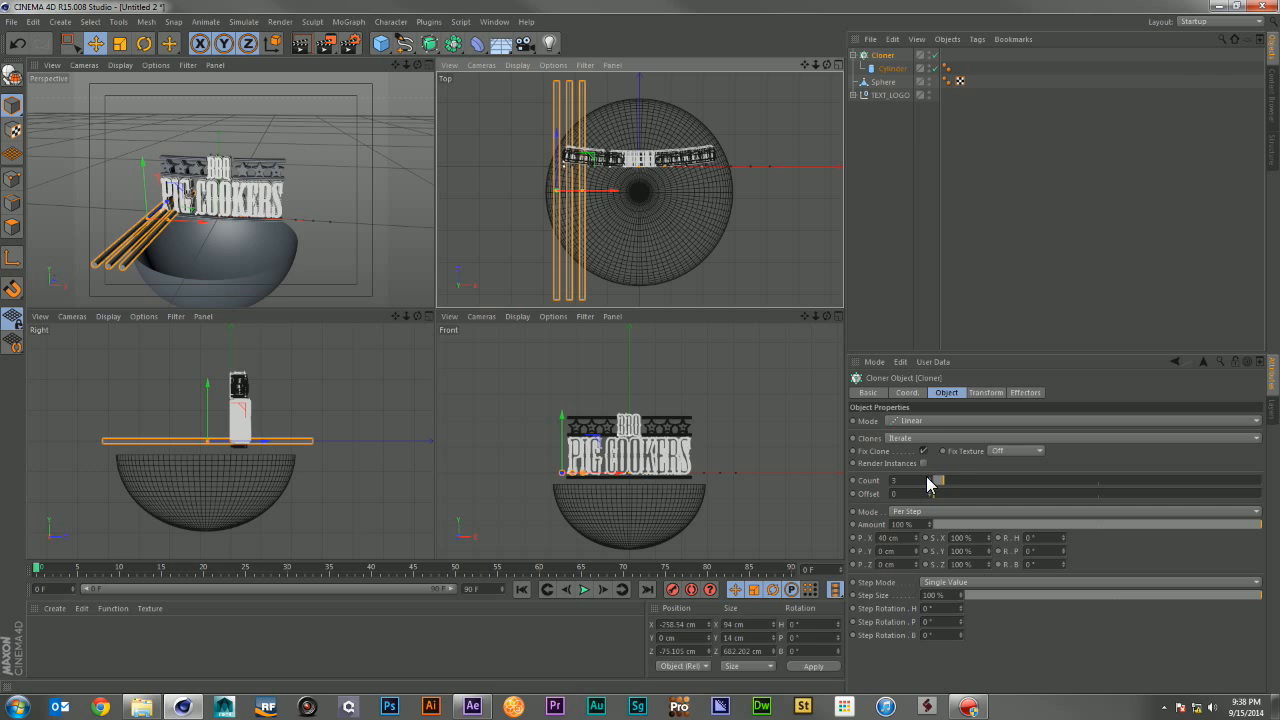
drag(927, 479, 927, 479)
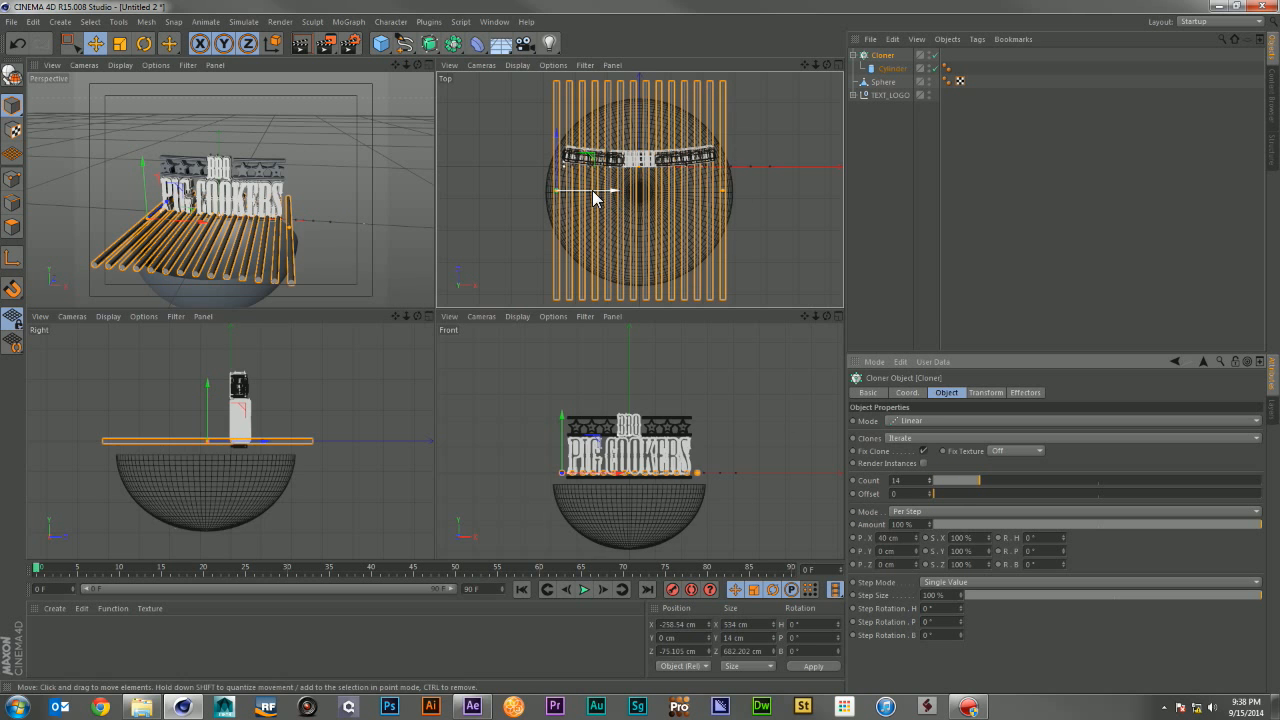
drag(596, 188, 592, 190)
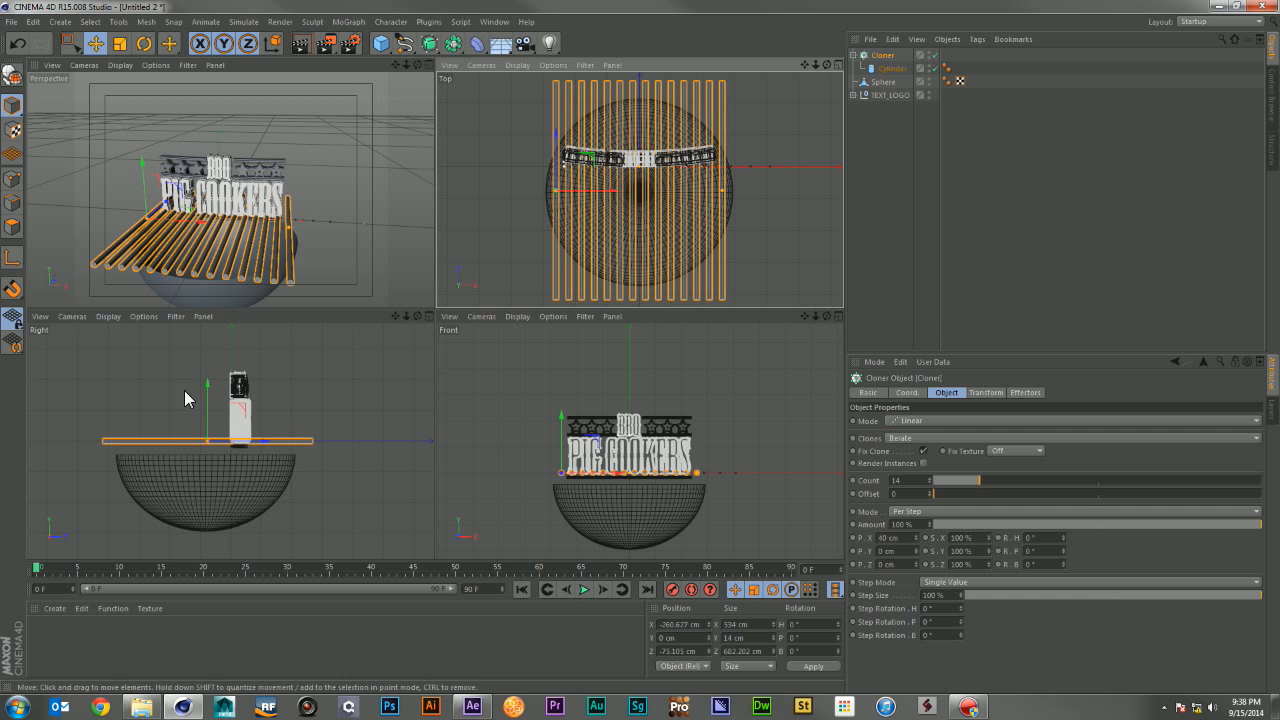
drag(204, 384, 198, 404)
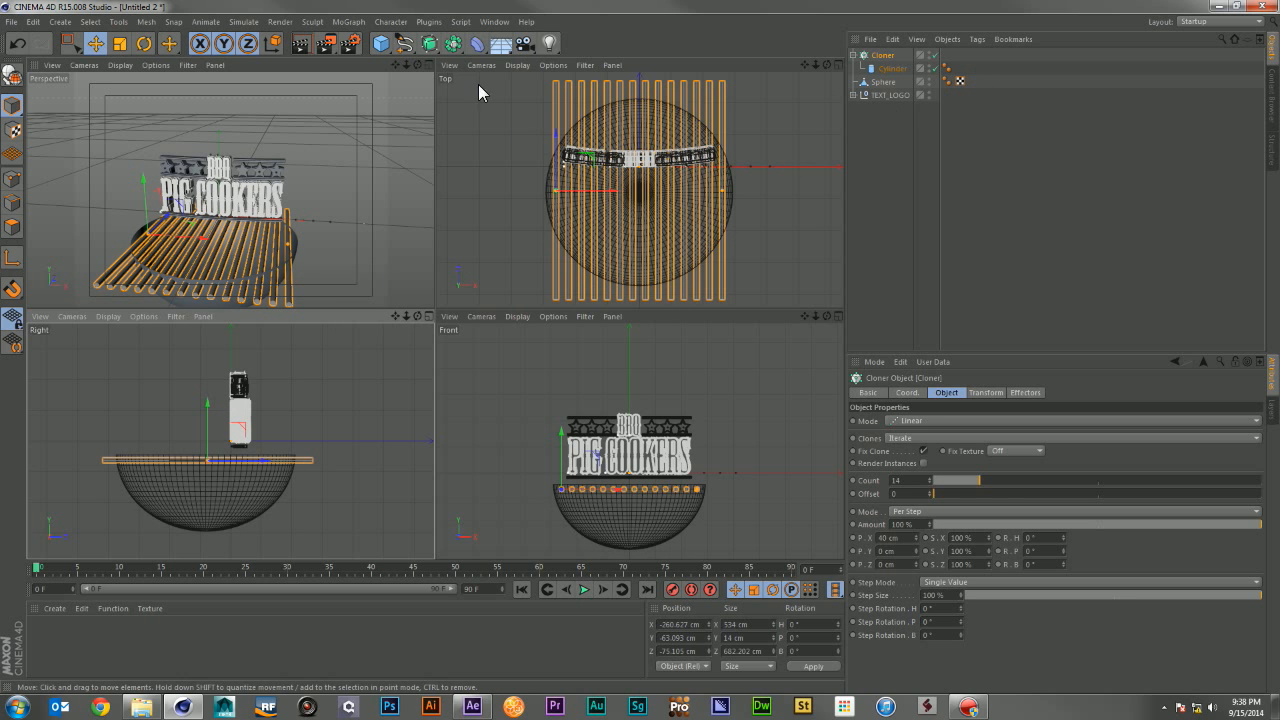
Step: Add a tube with a 474 cm outer and 287 cm inner radius, placed at about -54 cm in Y and -83 cm in Z
click(853, 55)
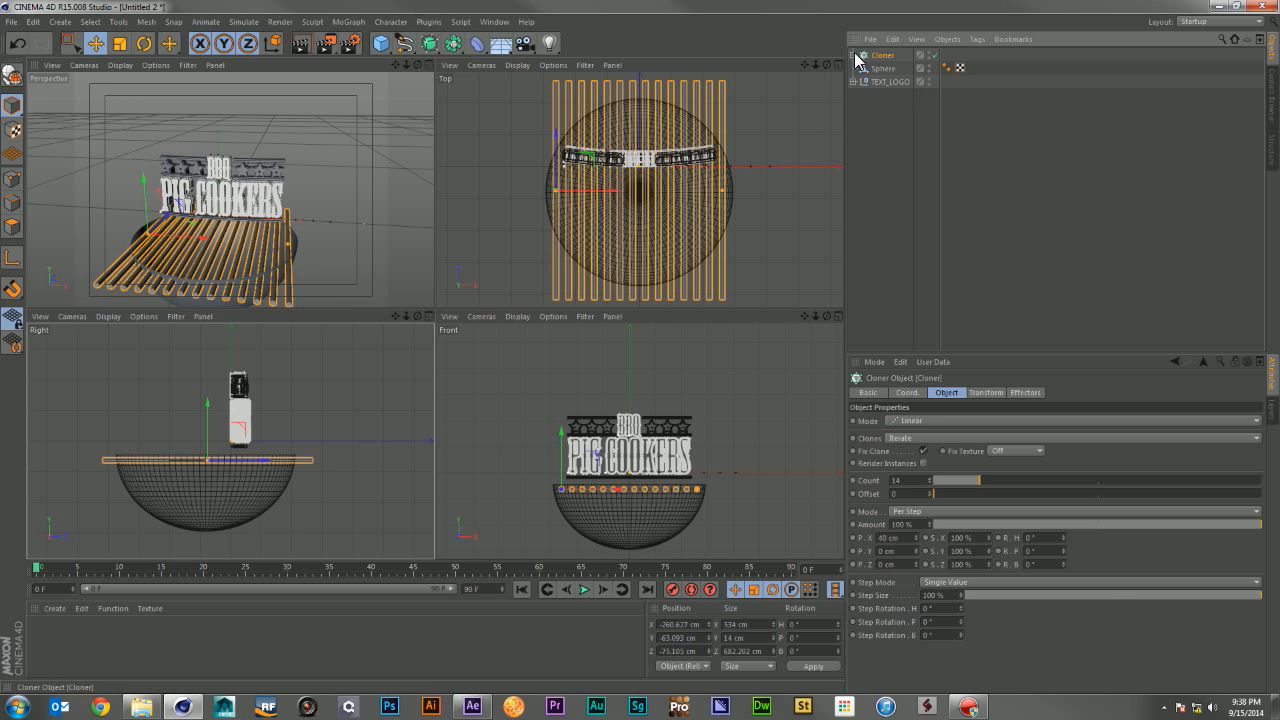
drag(378, 48, 633, 153)
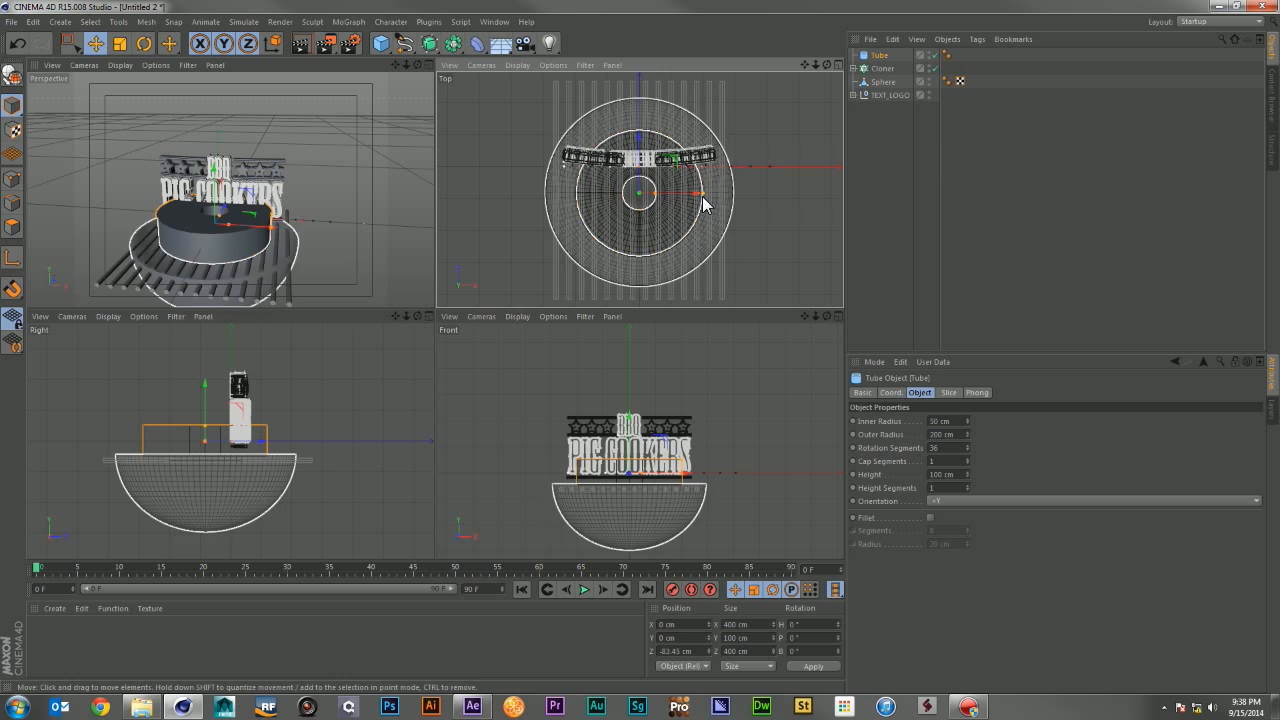
drag(705, 192, 748, 194)
key(ctrl+z)
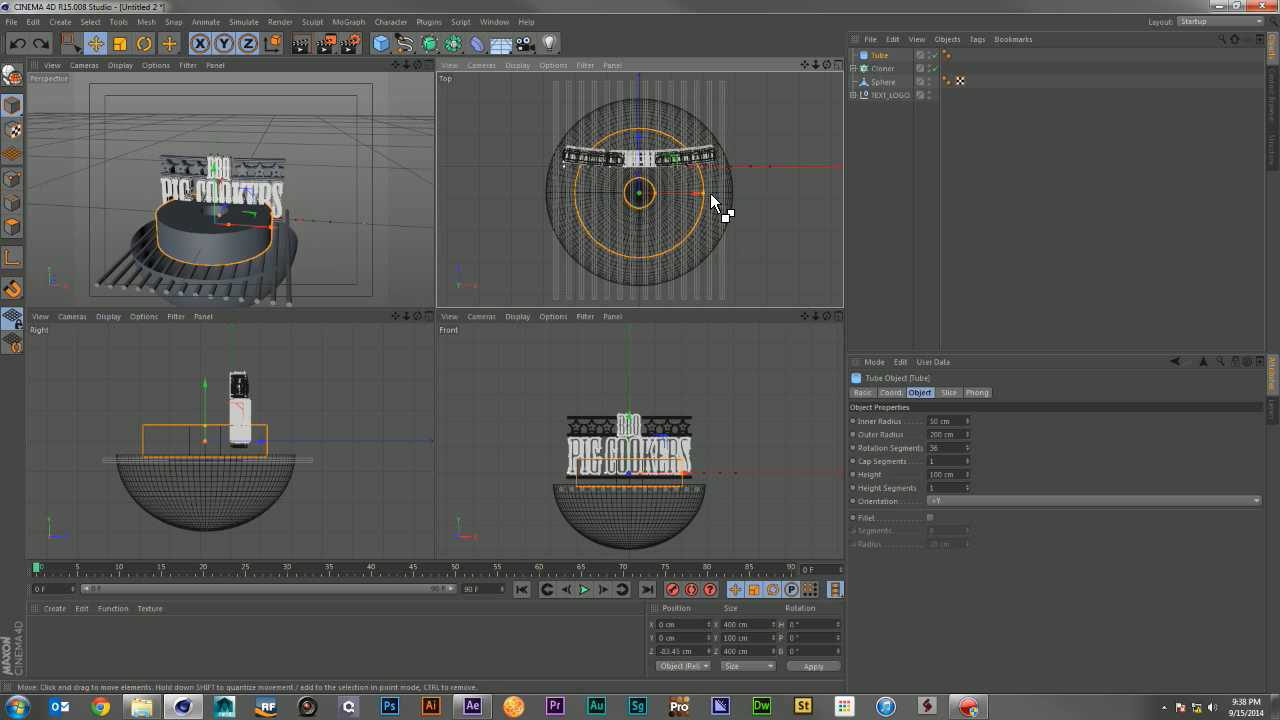
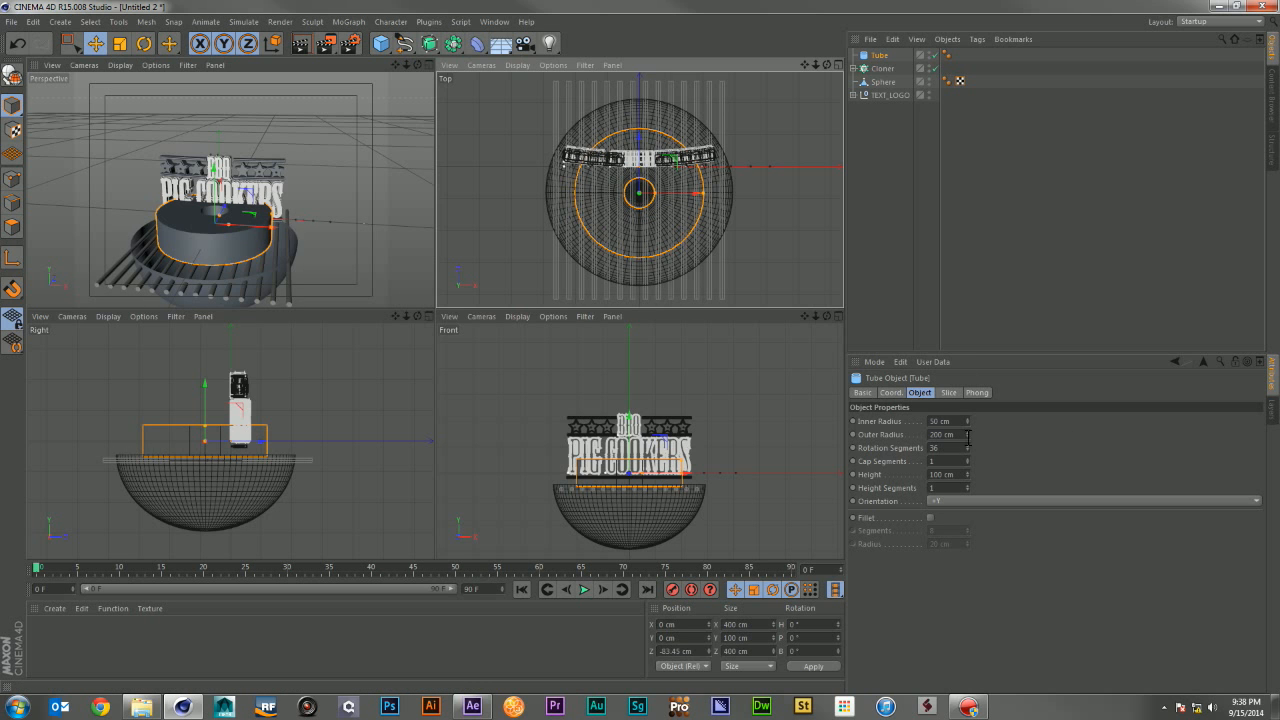
drag(967, 435, 1115, 435)
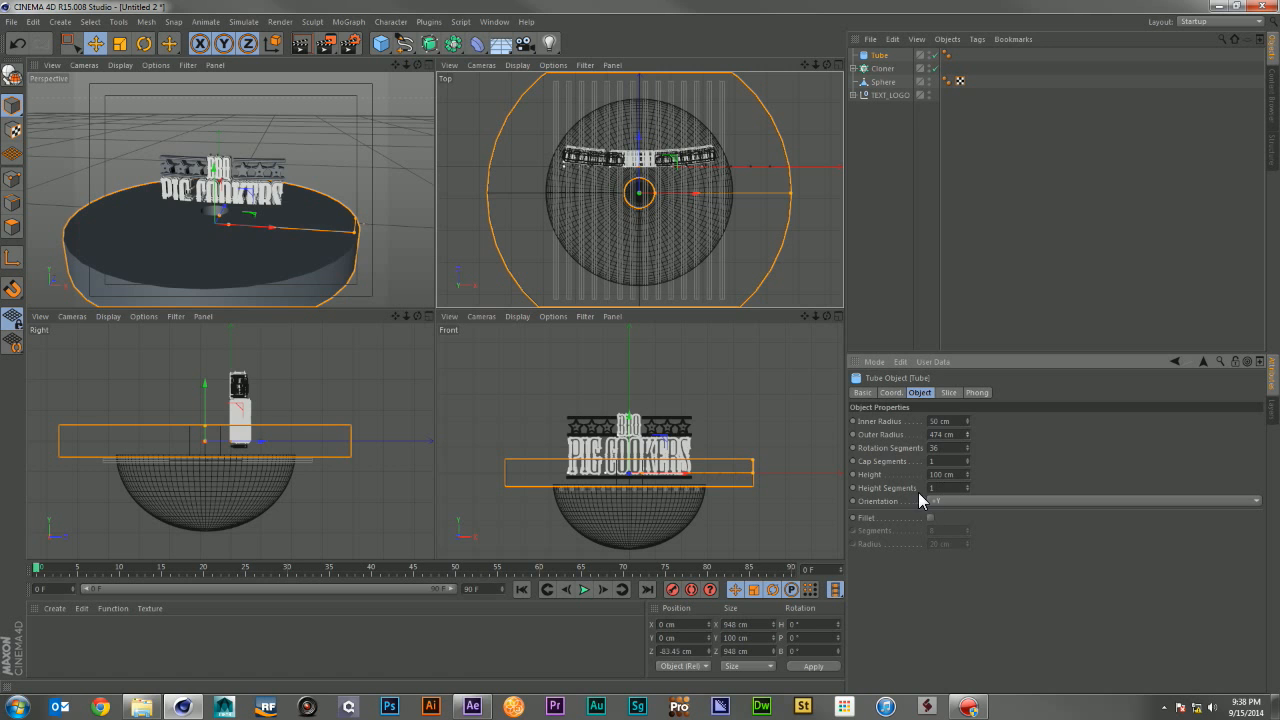
drag(625, 432, 624, 446)
drag(966, 420, 1030, 420)
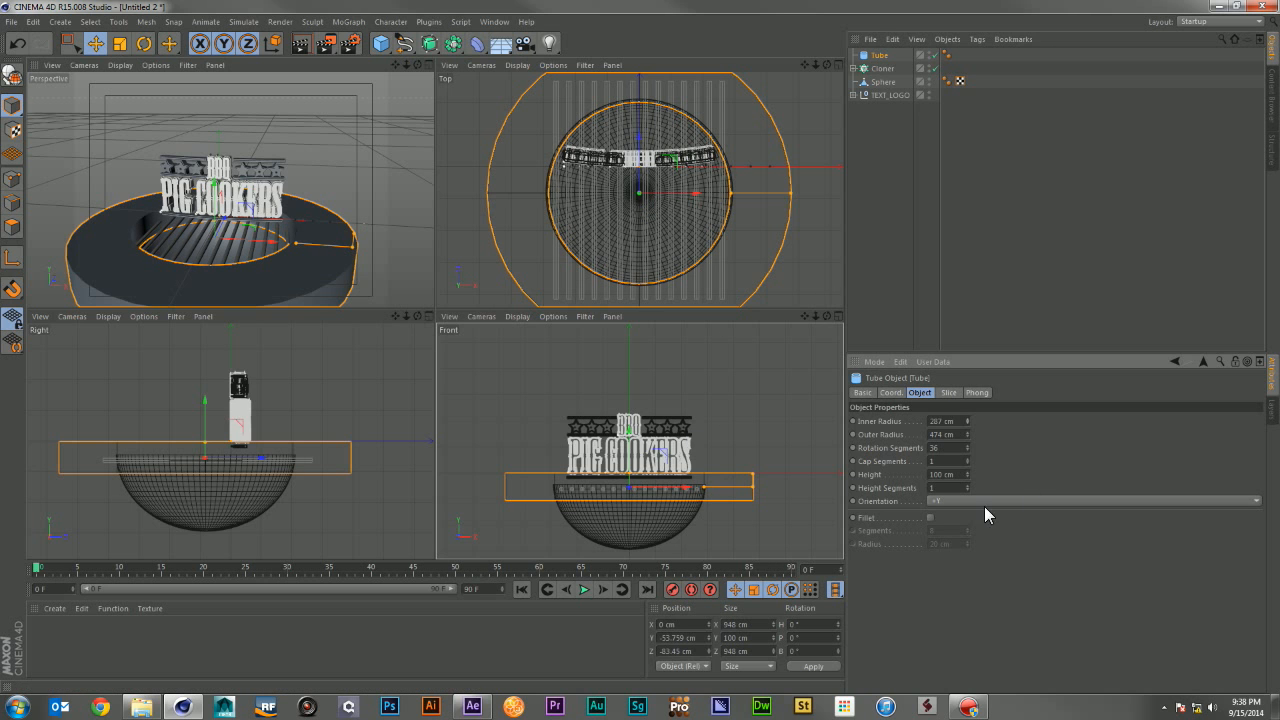
Step: Add a Boole and nest the Cloner above the Tube under it, so the tube trims the bars to the bowl
click(479, 46)
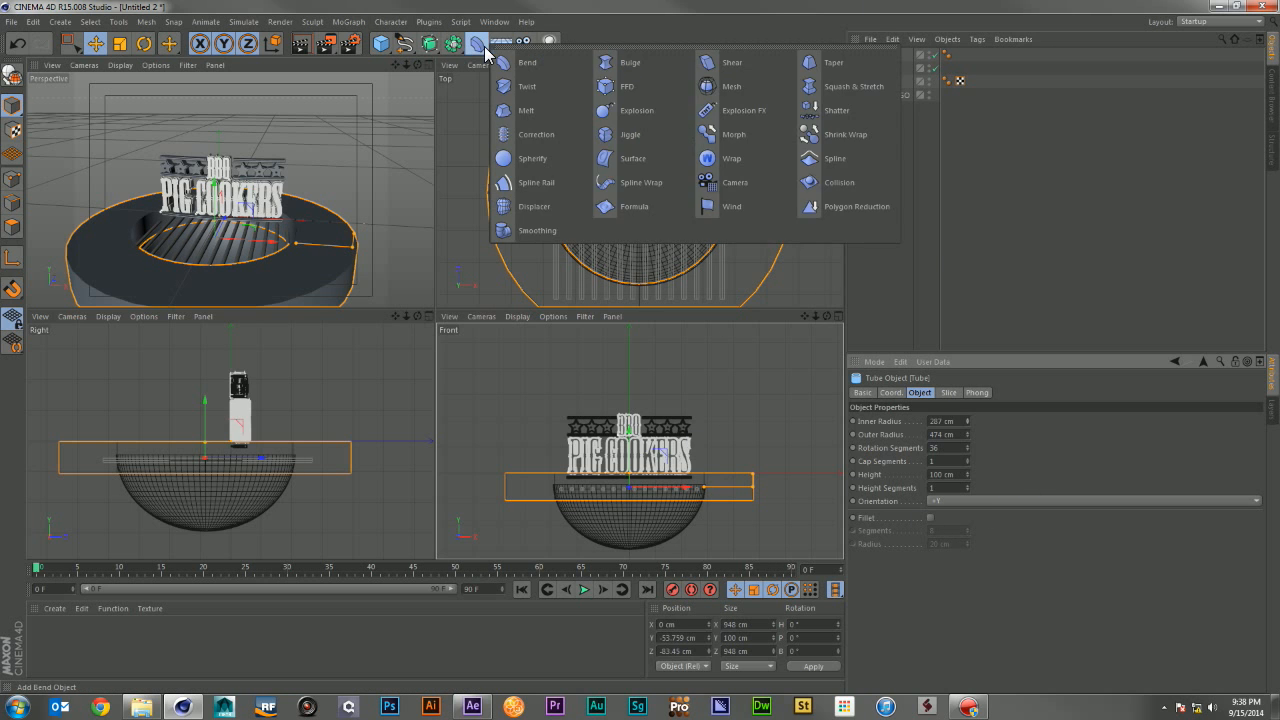
click(453, 44)
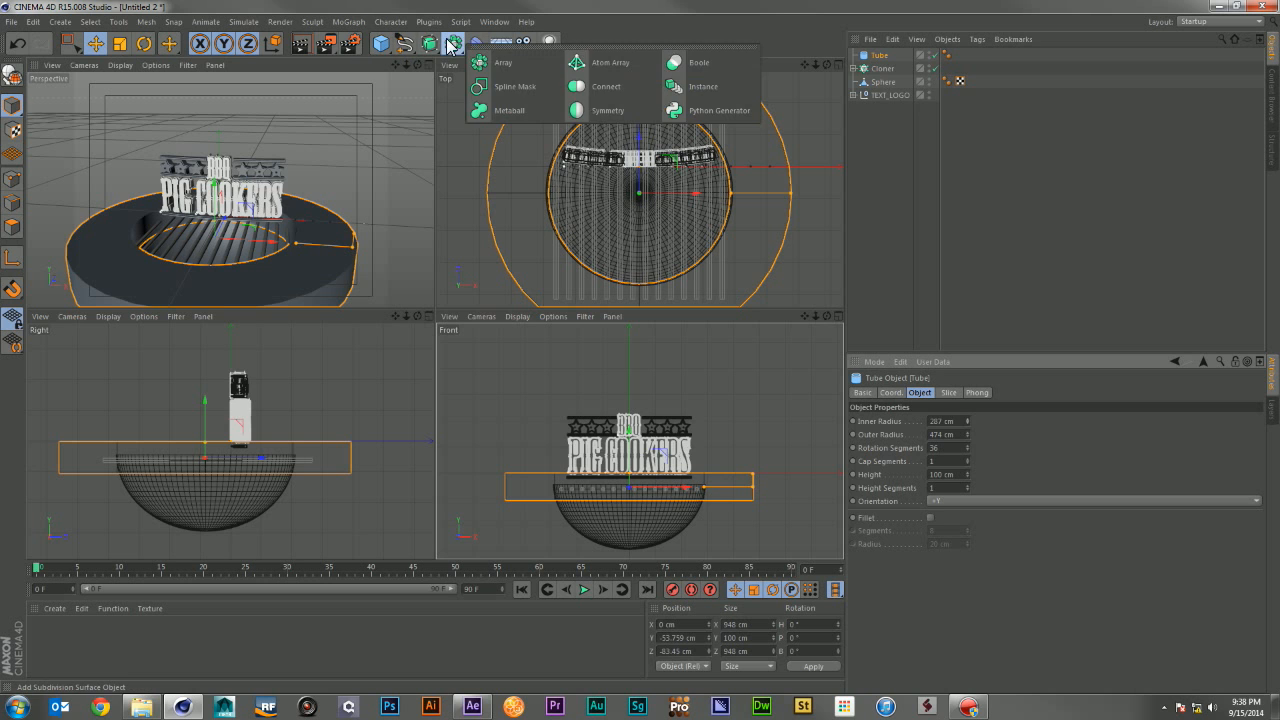
click(692, 63)
click(878, 68)
ctrl+click(879, 82)
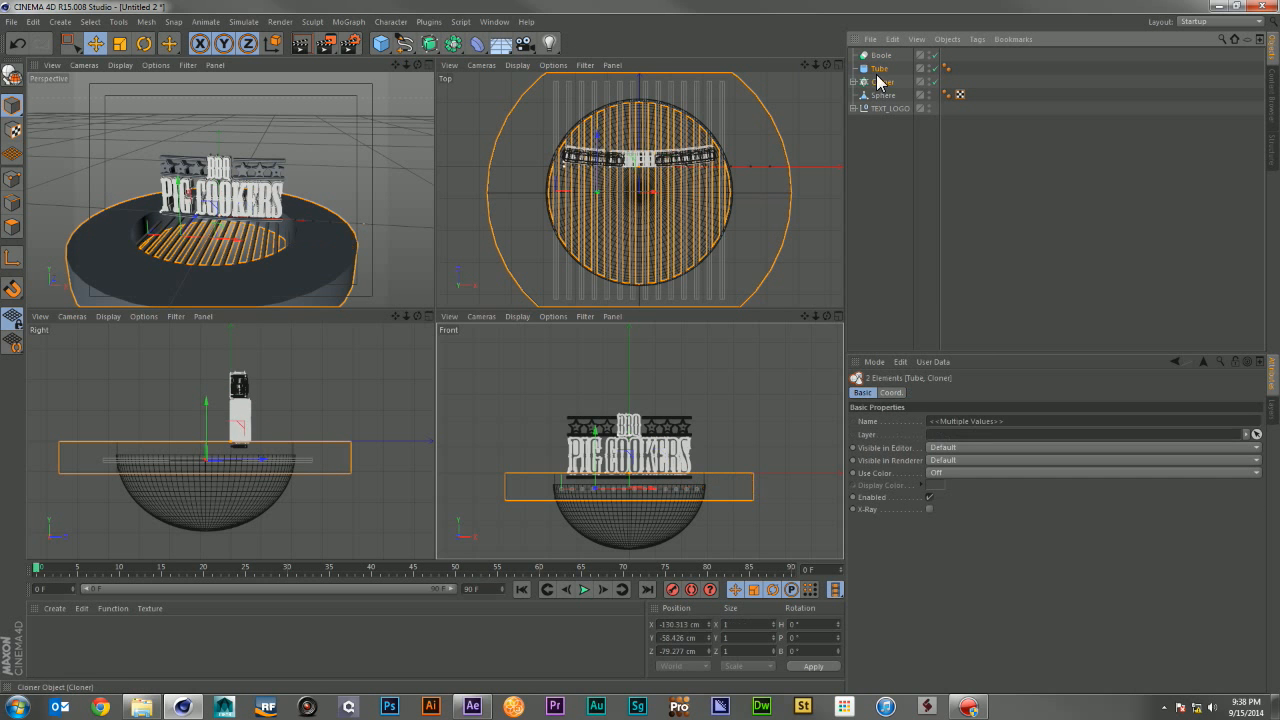
drag(879, 63, 876, 54)
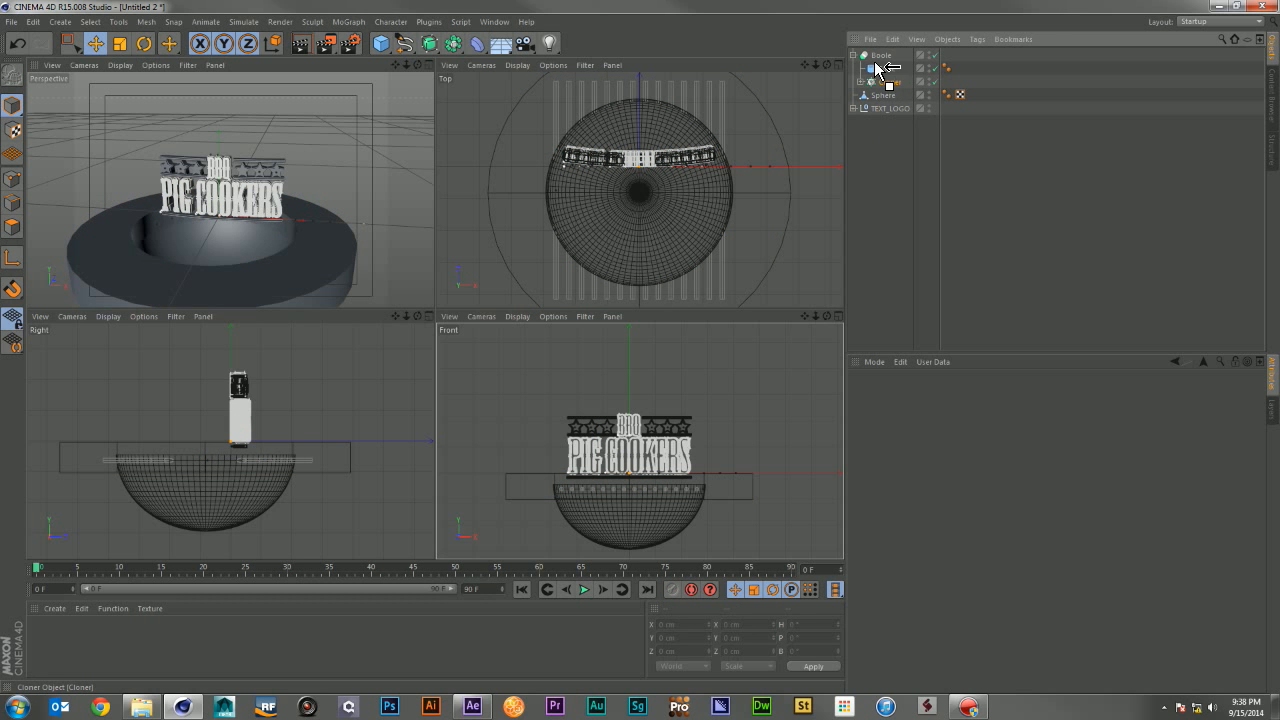
drag(875, 63, 875, 63)
click(900, 146)
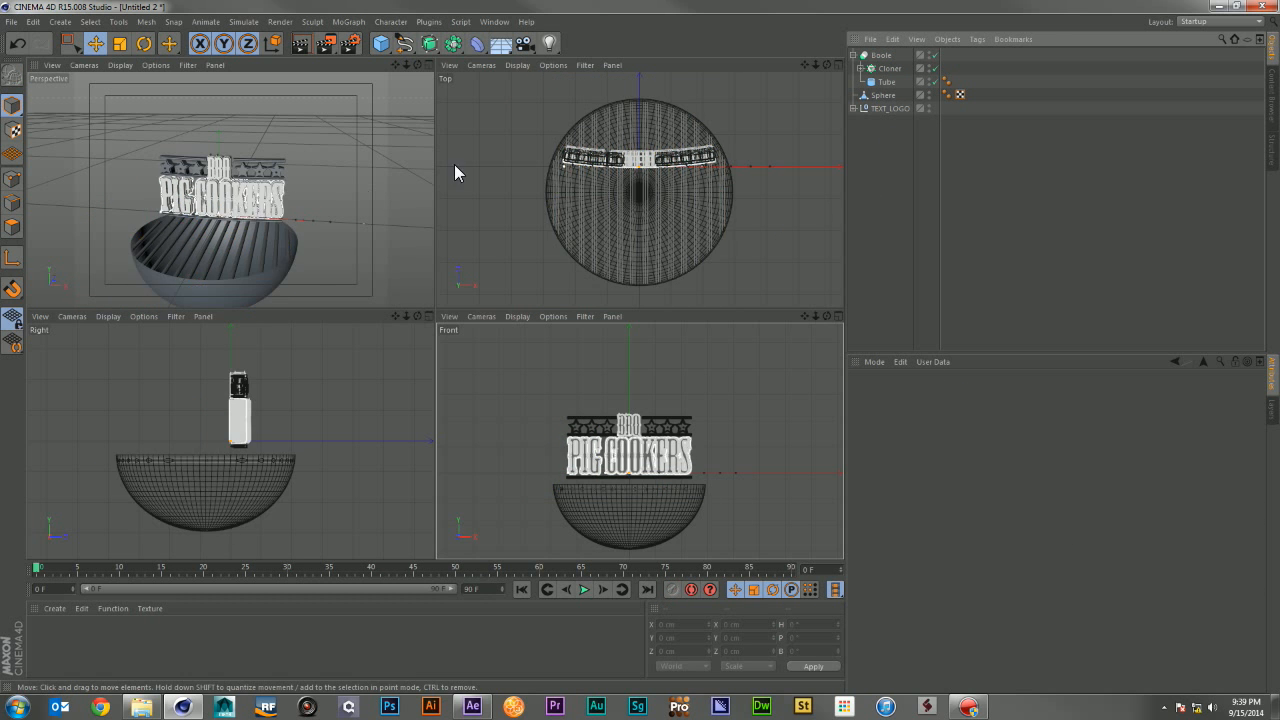
Step: Collapse the Boole's hierarchy and rename the Boole as Grills
click(853, 55)
click(881, 55)
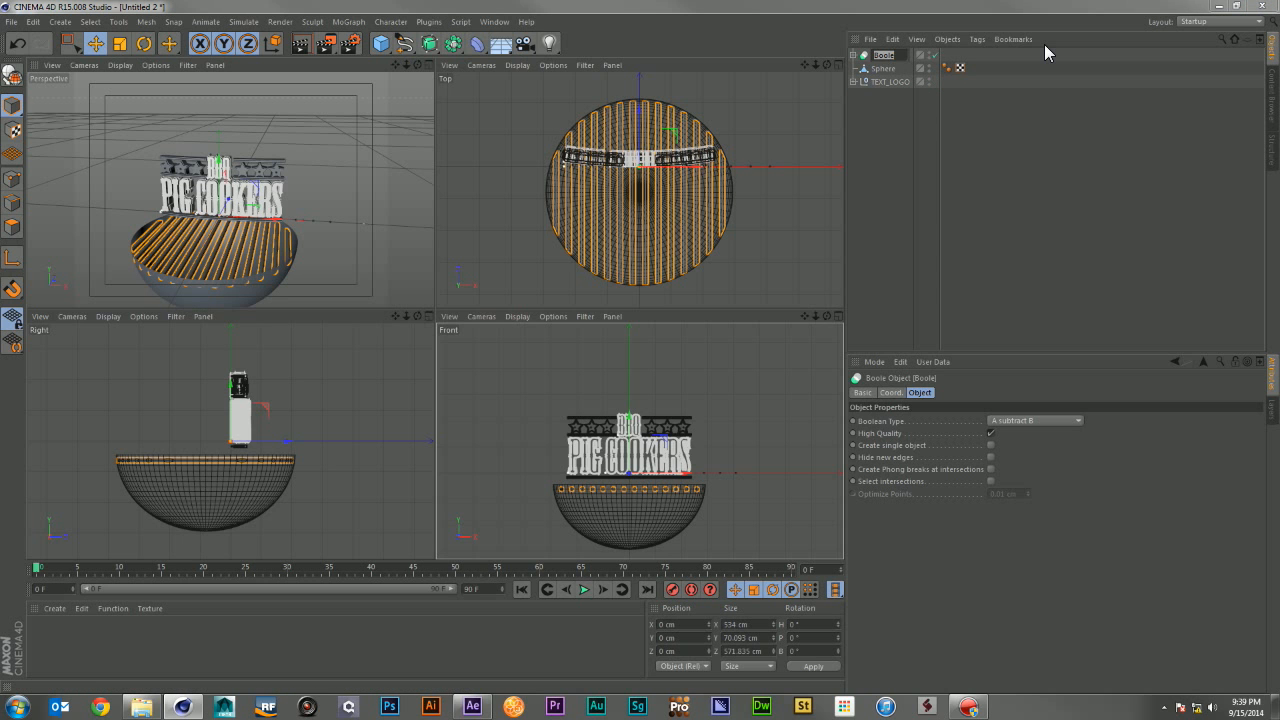
text(Gri)
text(l)
key(BackSpace)
key(BackSpace)
key(BackSpace)
text(ls)
key(Return)
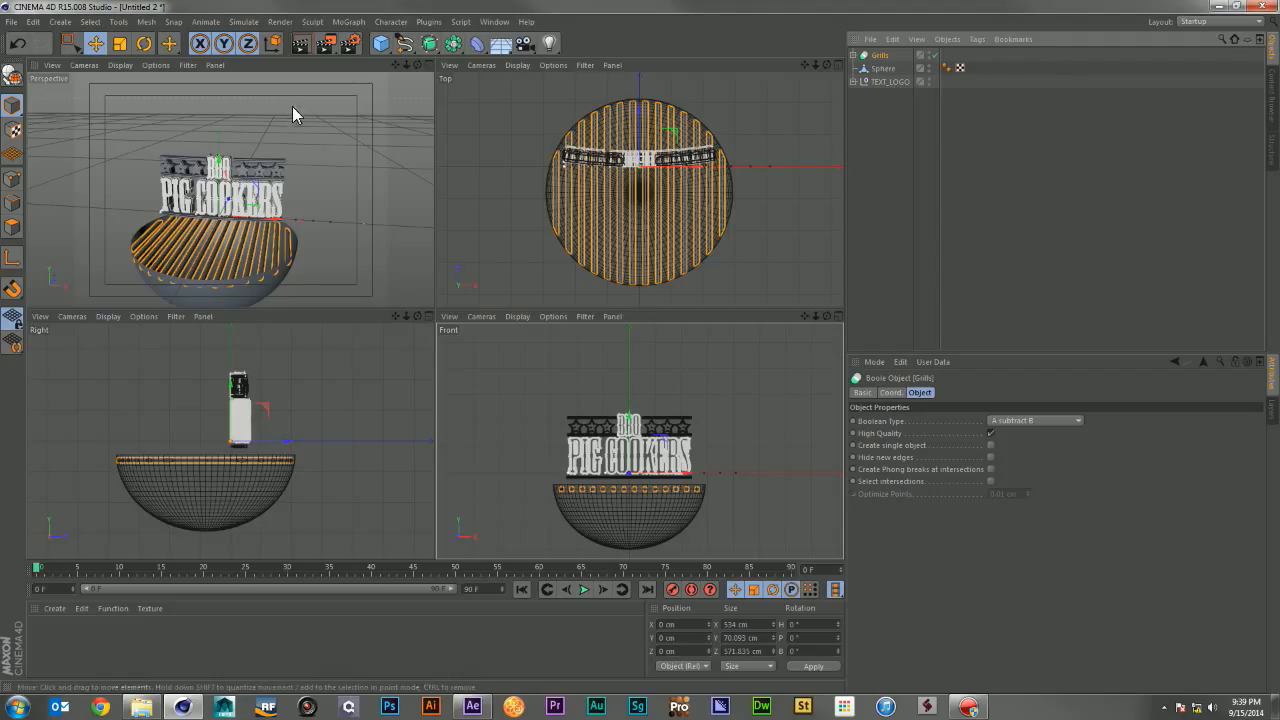
Step: Add a torus with a pipe radius of about 5.6 cm and a 277 cm ring radius, at about -61 cm in Y and -77 cm in Z
click(380, 43)
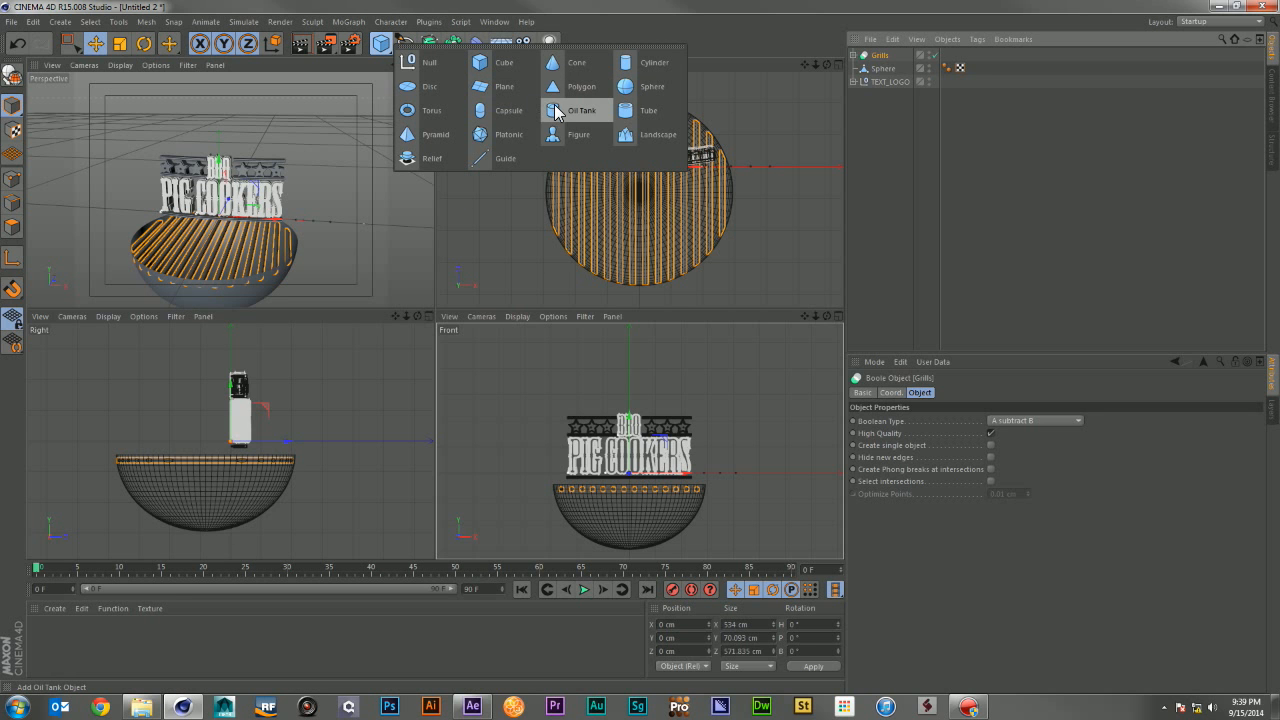
click(436, 108)
drag(625, 148, 729, 191)
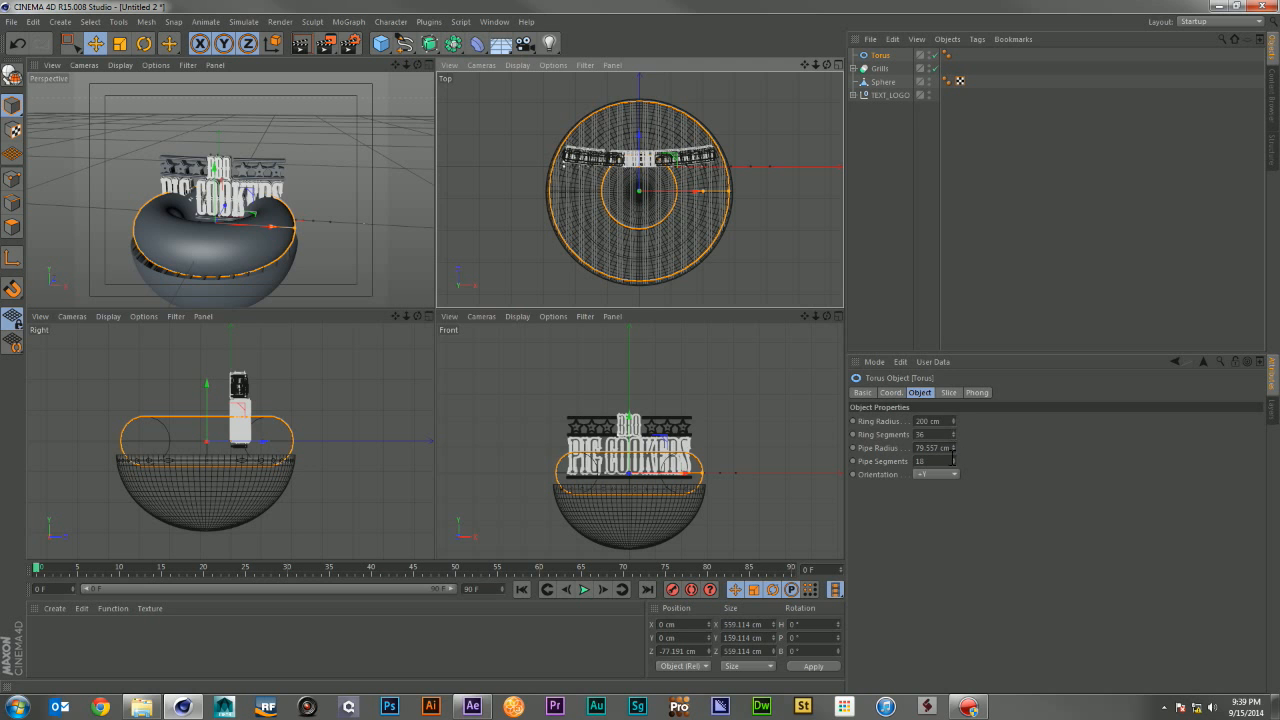
drag(954, 448, 895, 465)
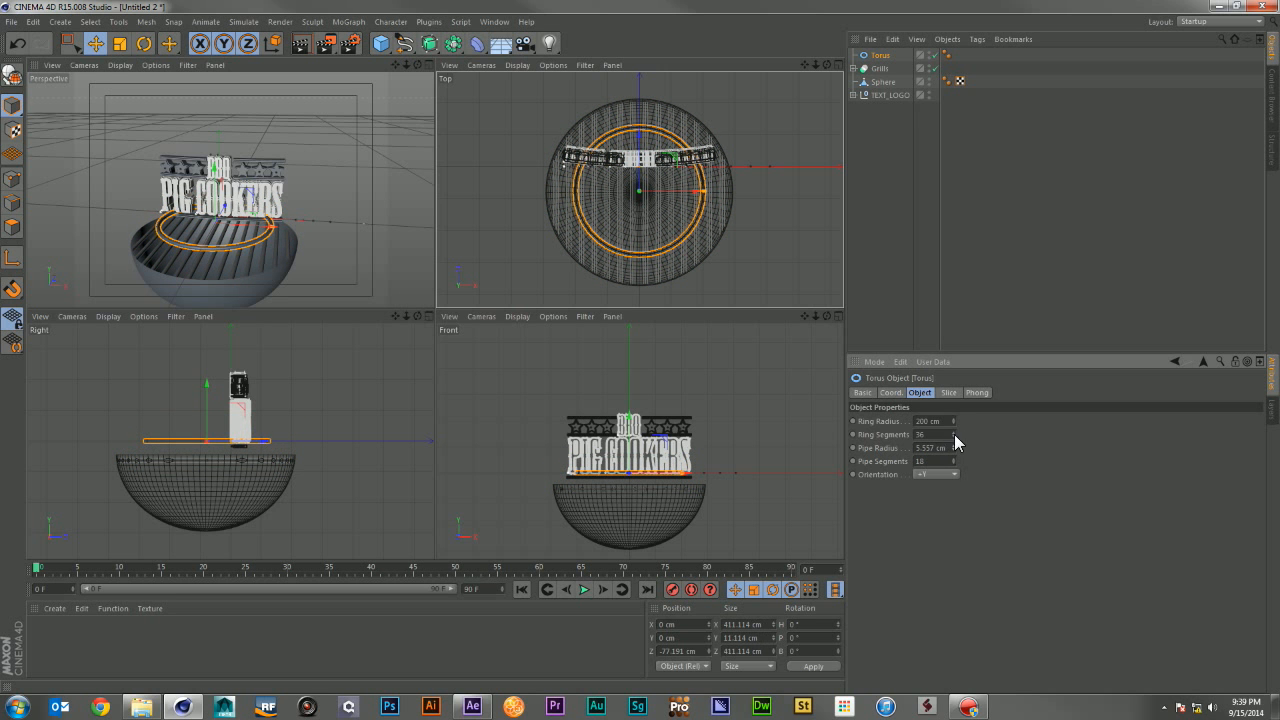
drag(953, 420, 958, 390)
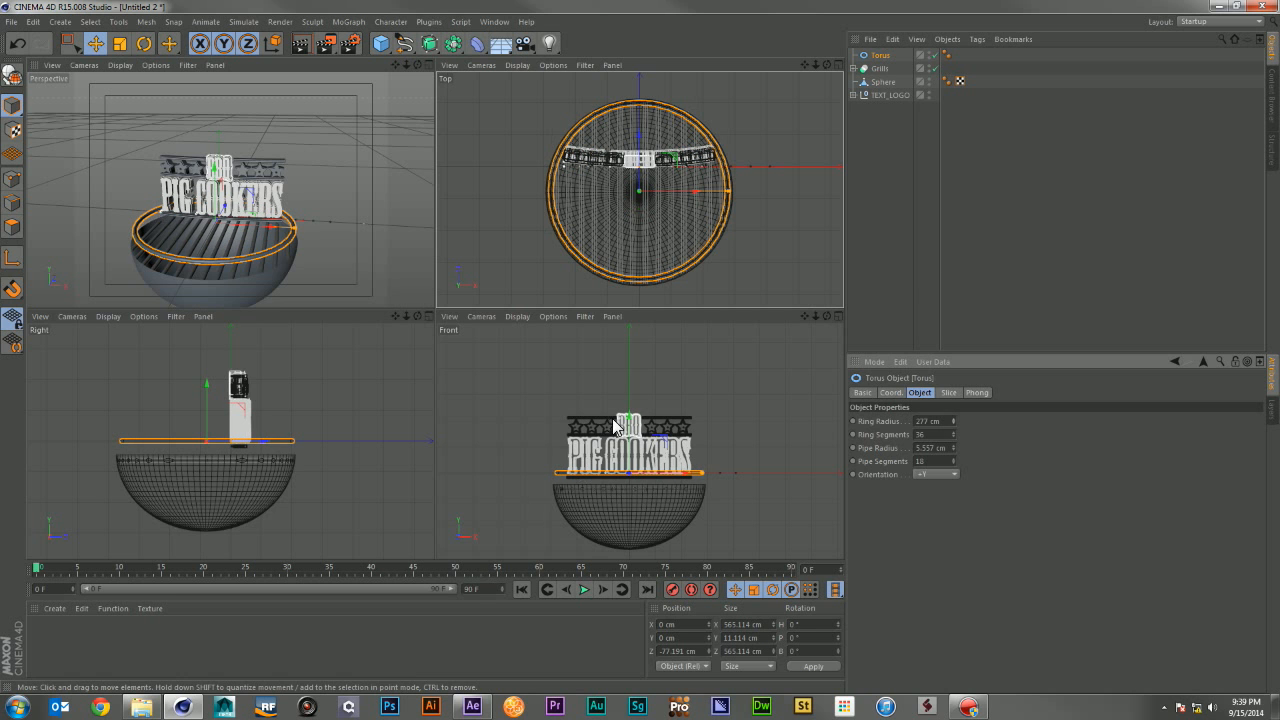
drag(628, 420, 621, 447)
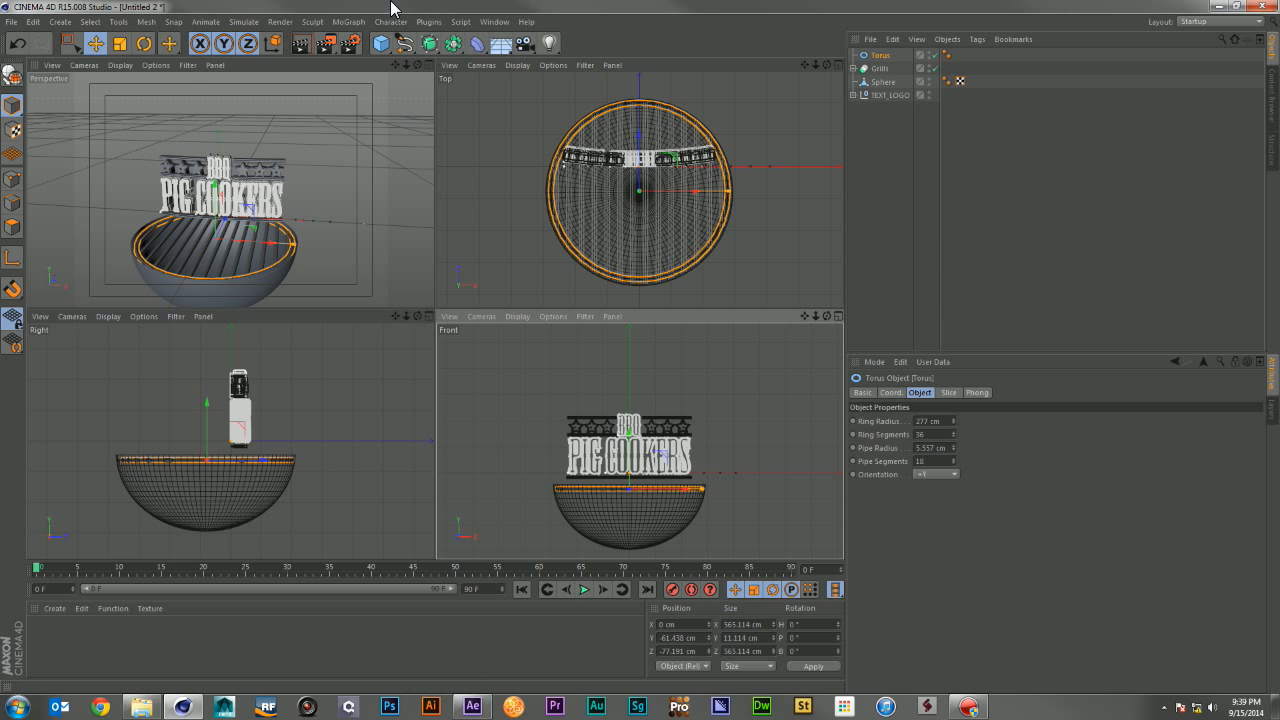
Step: Enlarge the torus's ring radius to 286 cm so it fits the bowl's rim, and deselect it
click(427, 65)
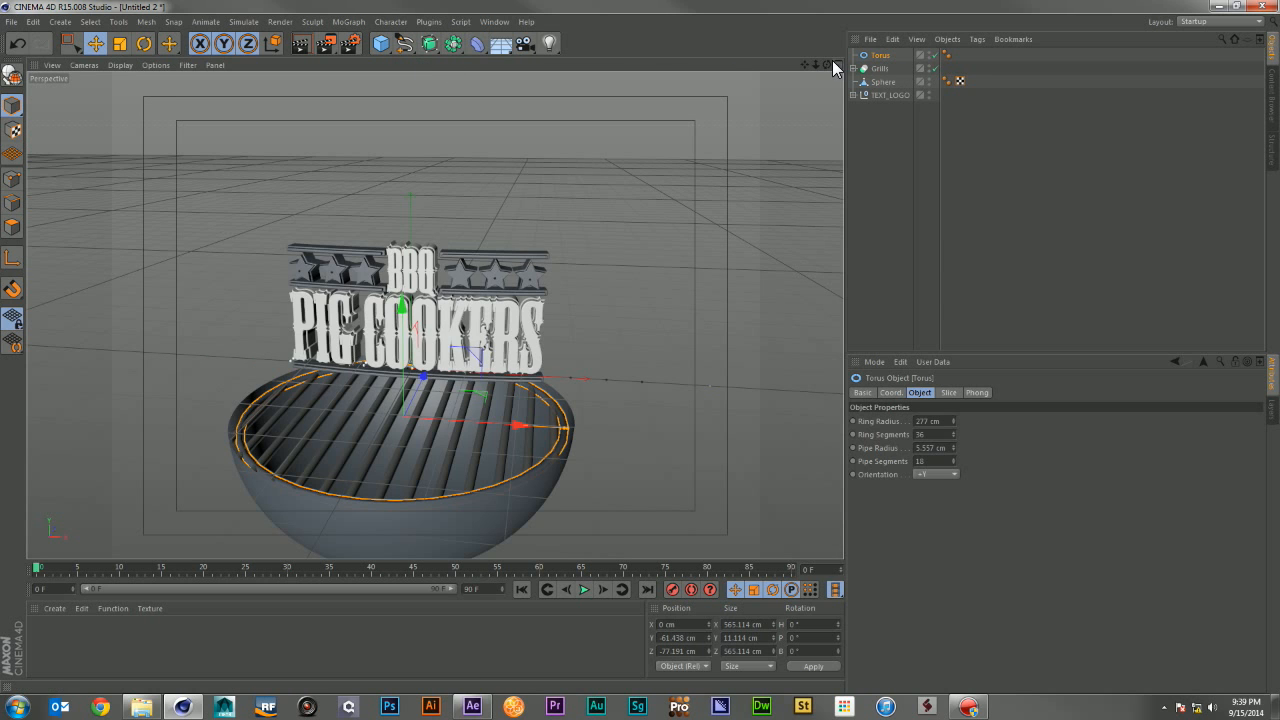
alt+drag(420, 514, 358, 592)
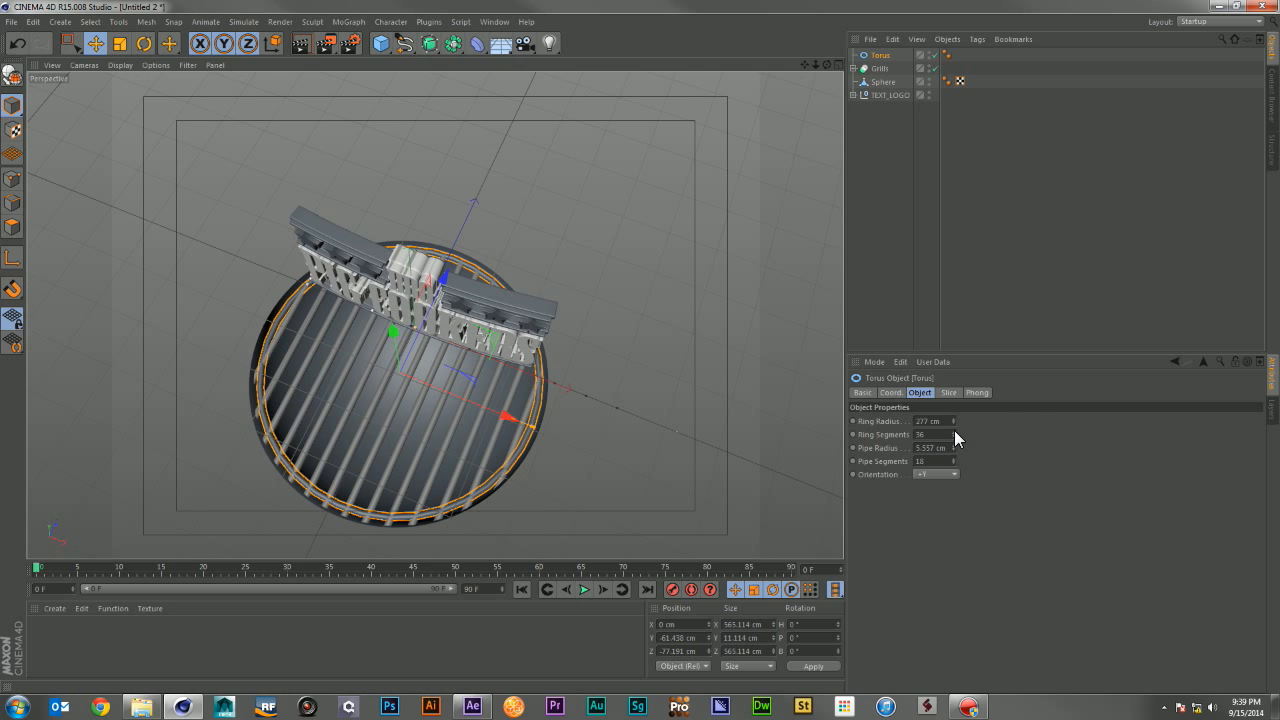
drag(954, 421, 954, 408)
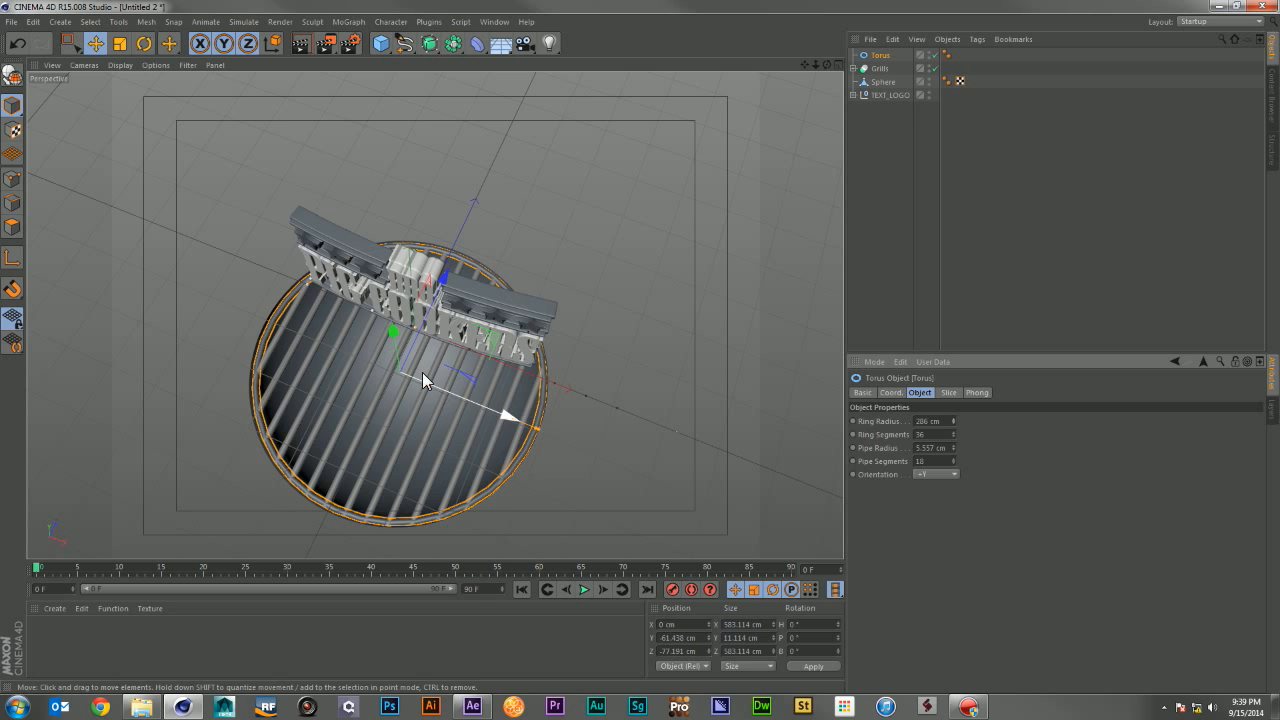
drag(396, 330, 391, 334)
click(1086, 283)
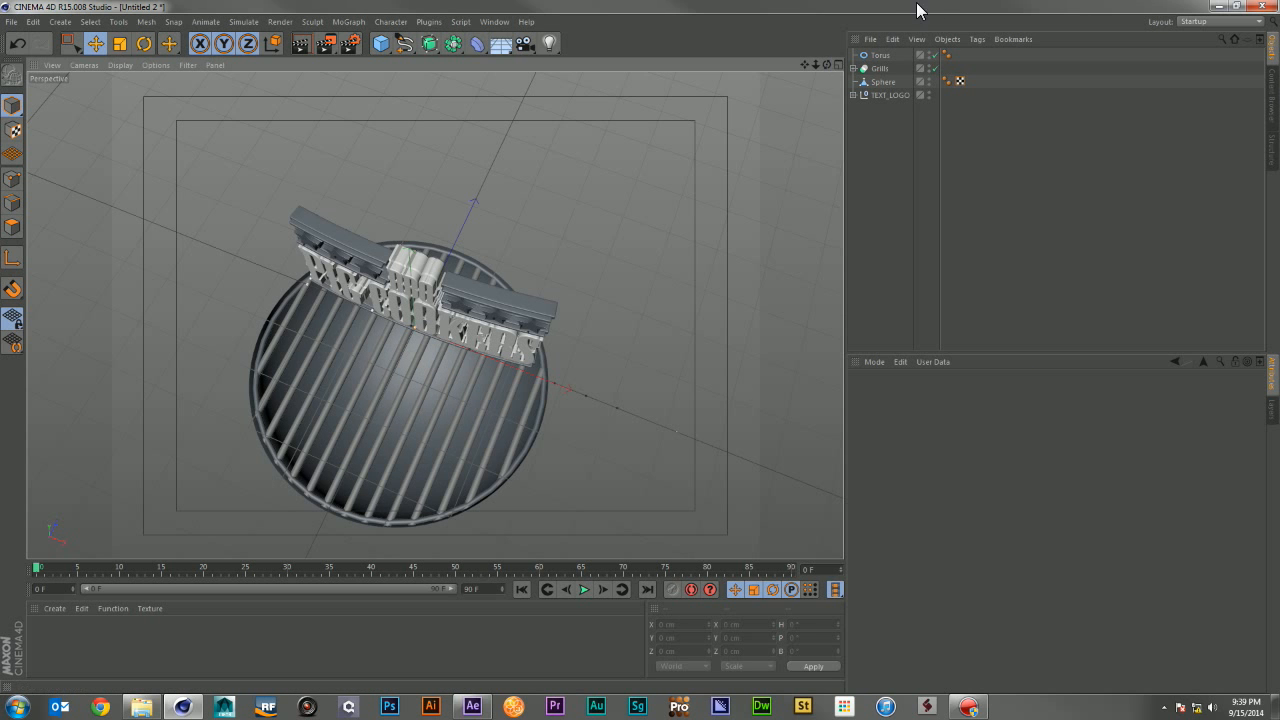
Step: Draw an open B-Spline handle outline in the top view beside the bowl's +X rim, extending to about 321 cm in X and -167 cm in Z
mouse_move(827, 65)
mouse_down()
mouse_move(845, 8)
mouse_move(850, 35)
mouse_move(910, 70)
mouse_move(905, 45)
mouse_move(880, 80)
mouse_move(806, 70)
mouse_up()
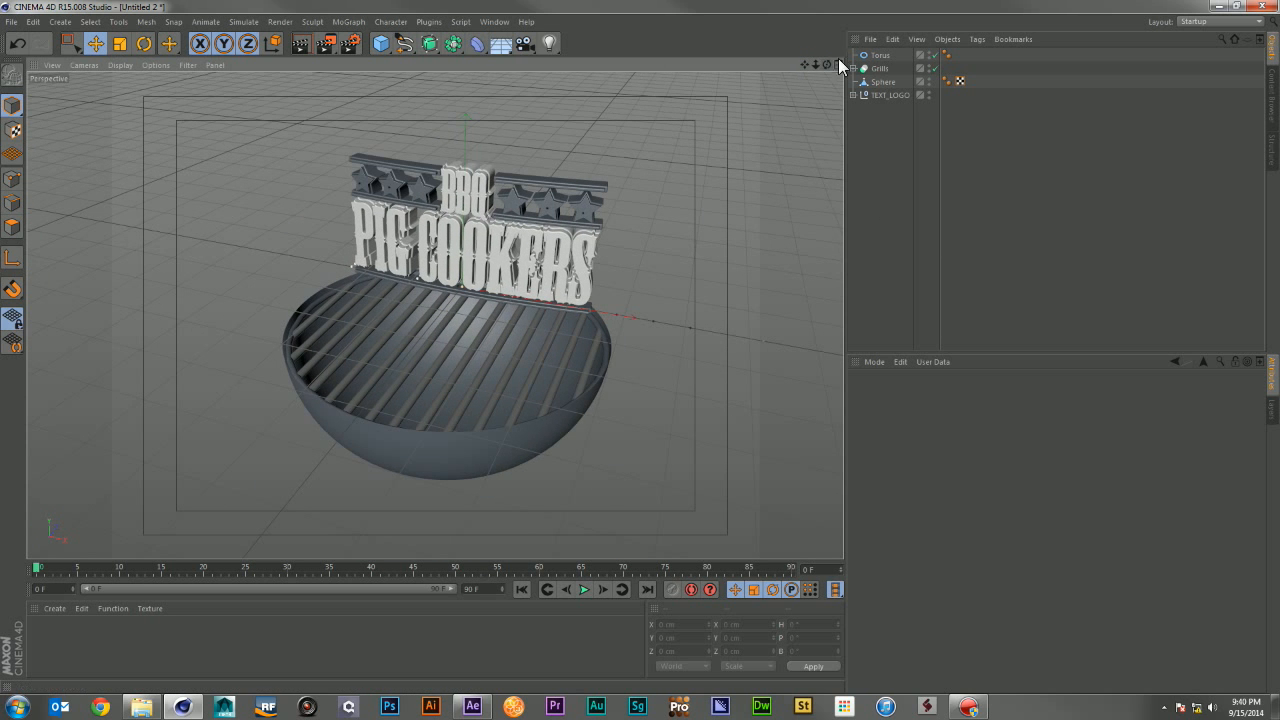
click(839, 64)
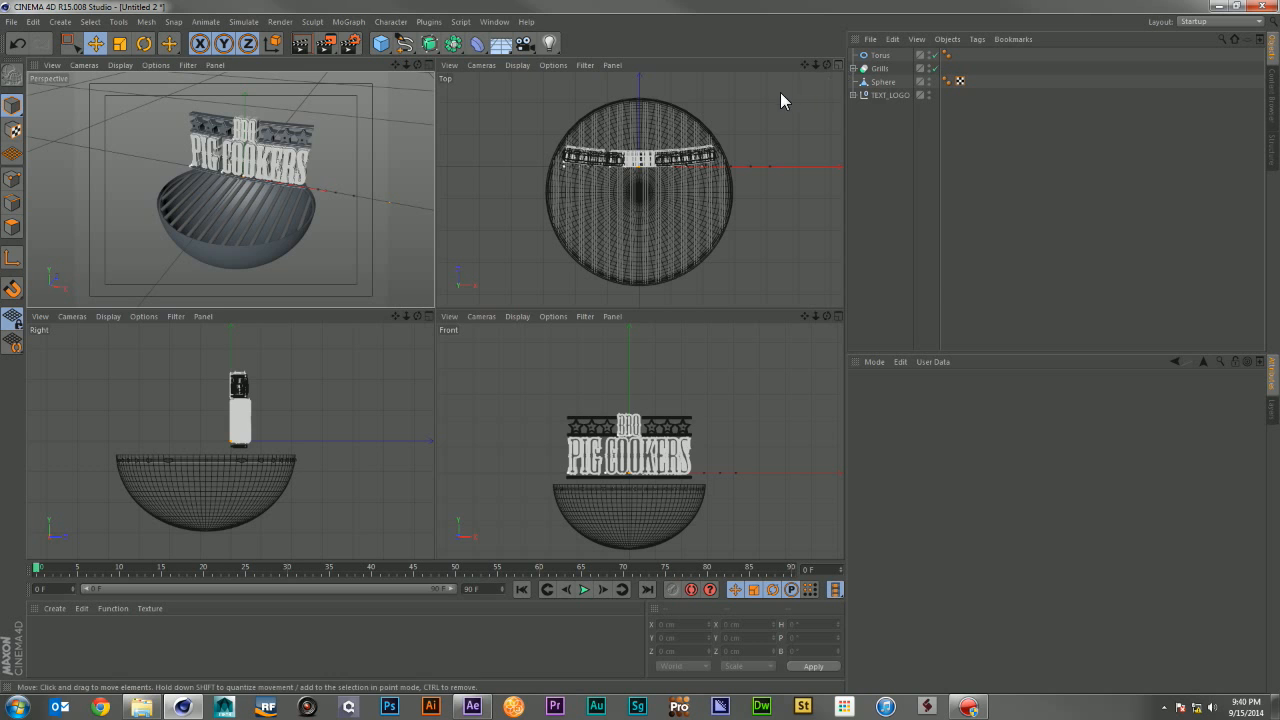
drag(406, 44, 578, 62)
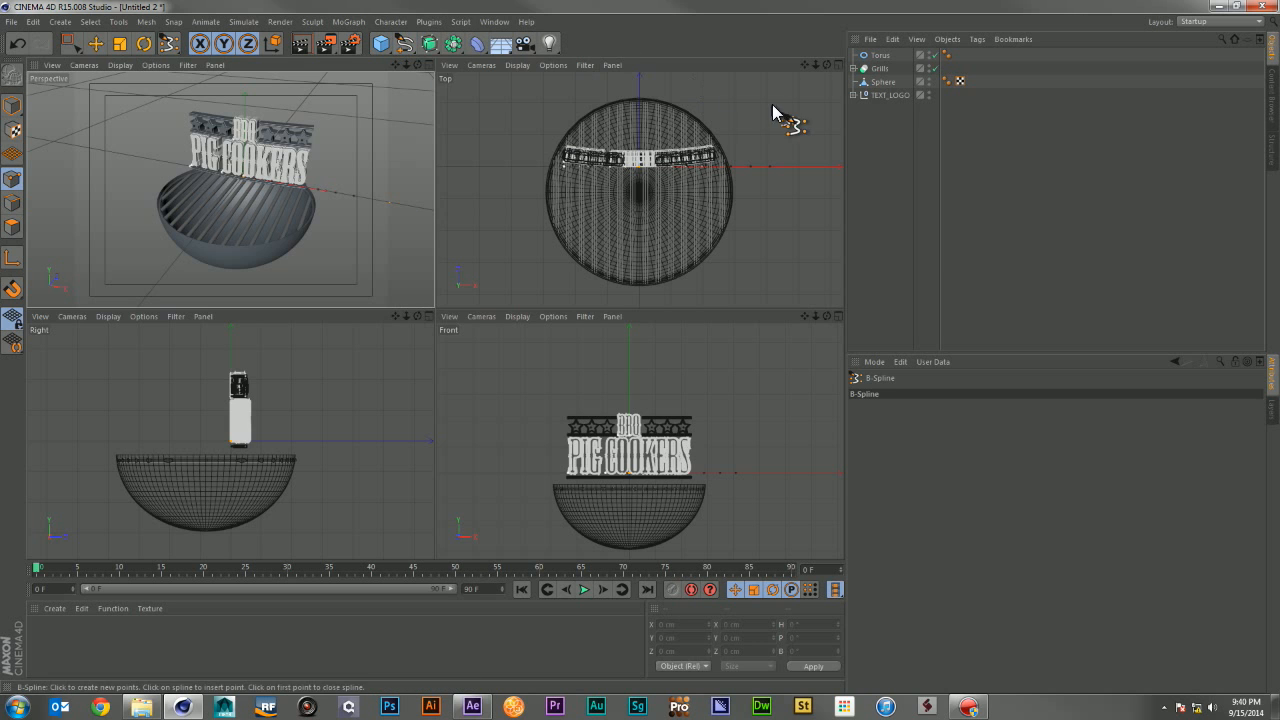
drag(406, 44, 623, 62)
click(838, 64)
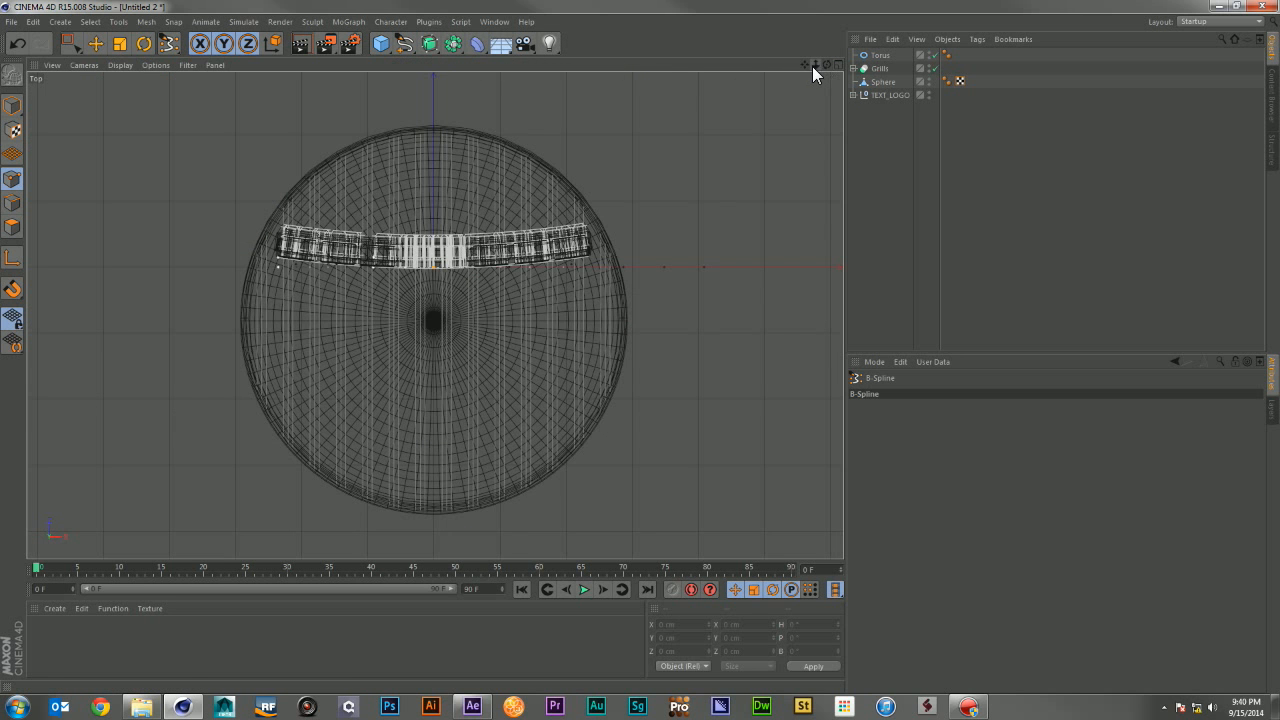
drag(814, 66, 859, 66)
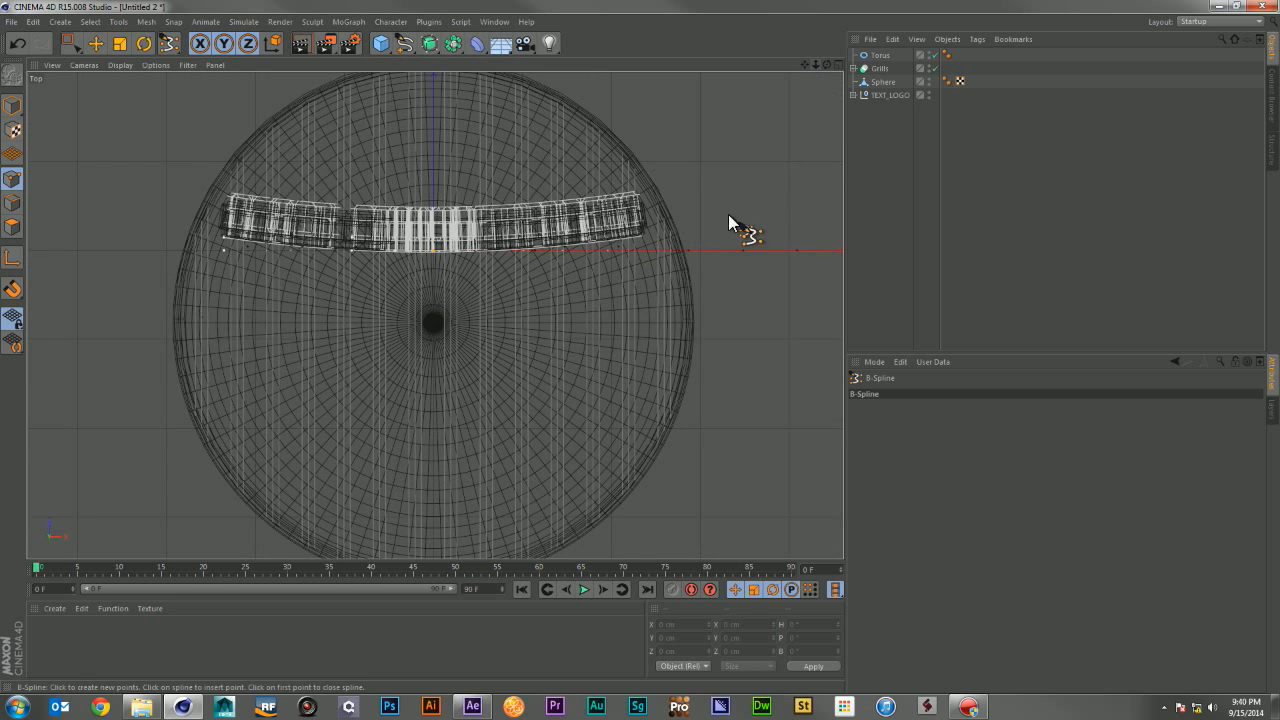
click(688, 270)
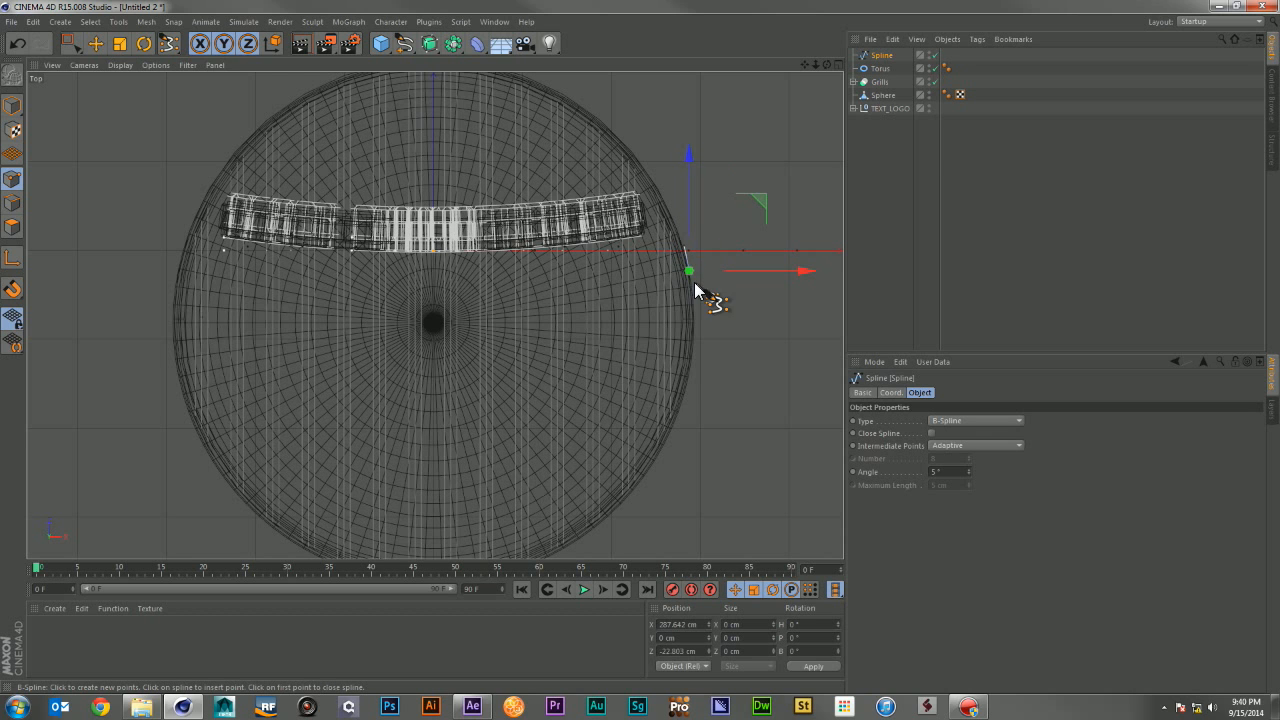
click(695, 275)
mouse_move(695, 272)
mouse_down()
mouse_move(719, 270)
mouse_move(718, 281)
mouse_up()
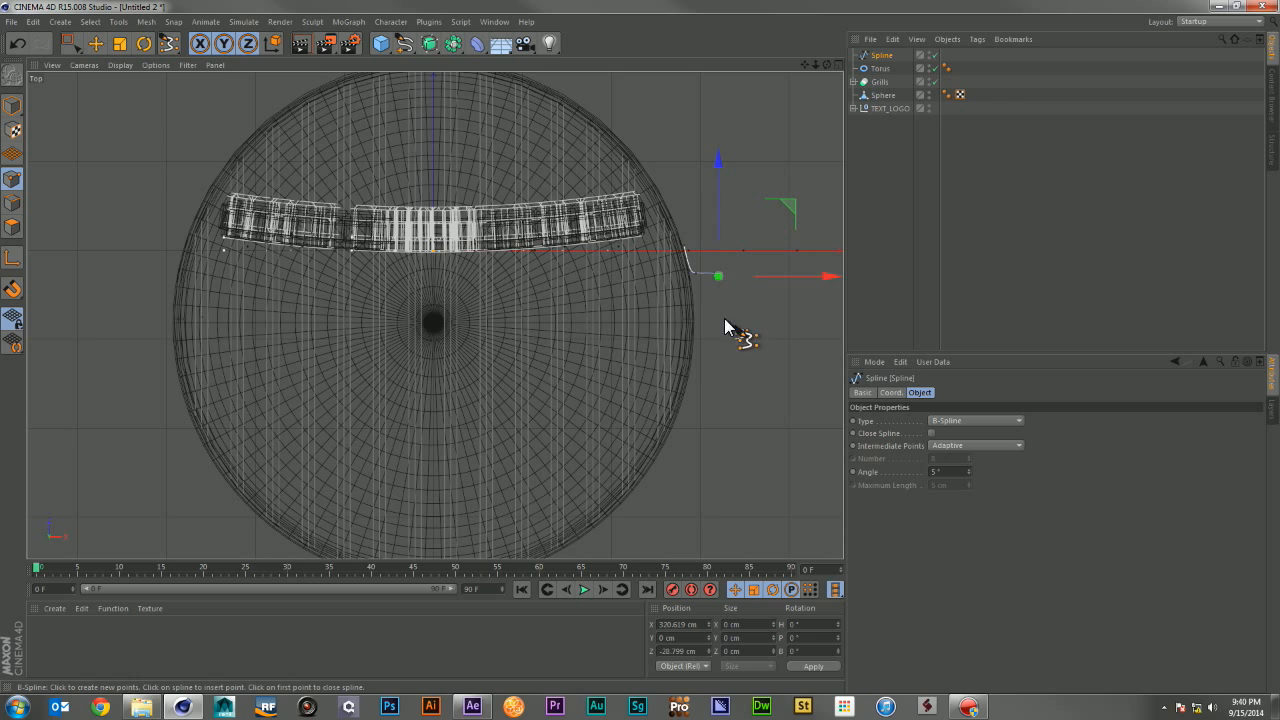
click(717, 368)
drag(717, 370, 685, 399)
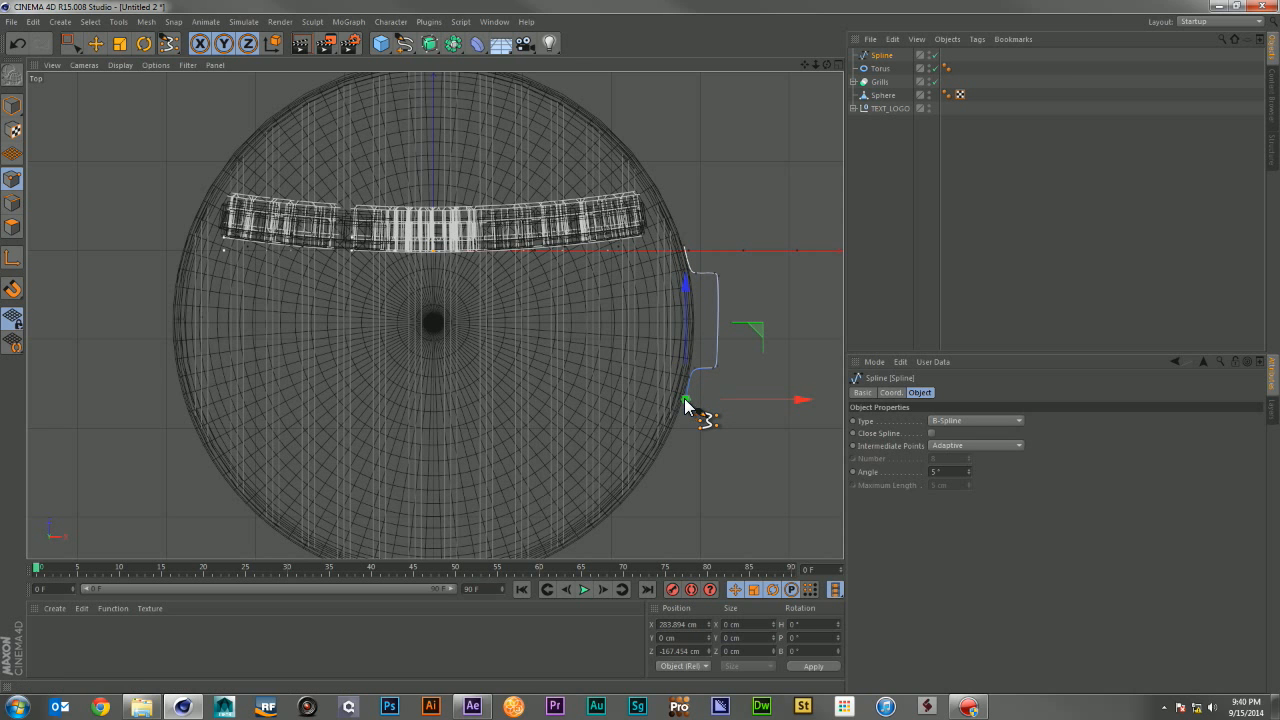
Step: Select the handle spline's outer corner points nearest its end, nudge them along X to straighten the grip, and deselect the spline
key(0)
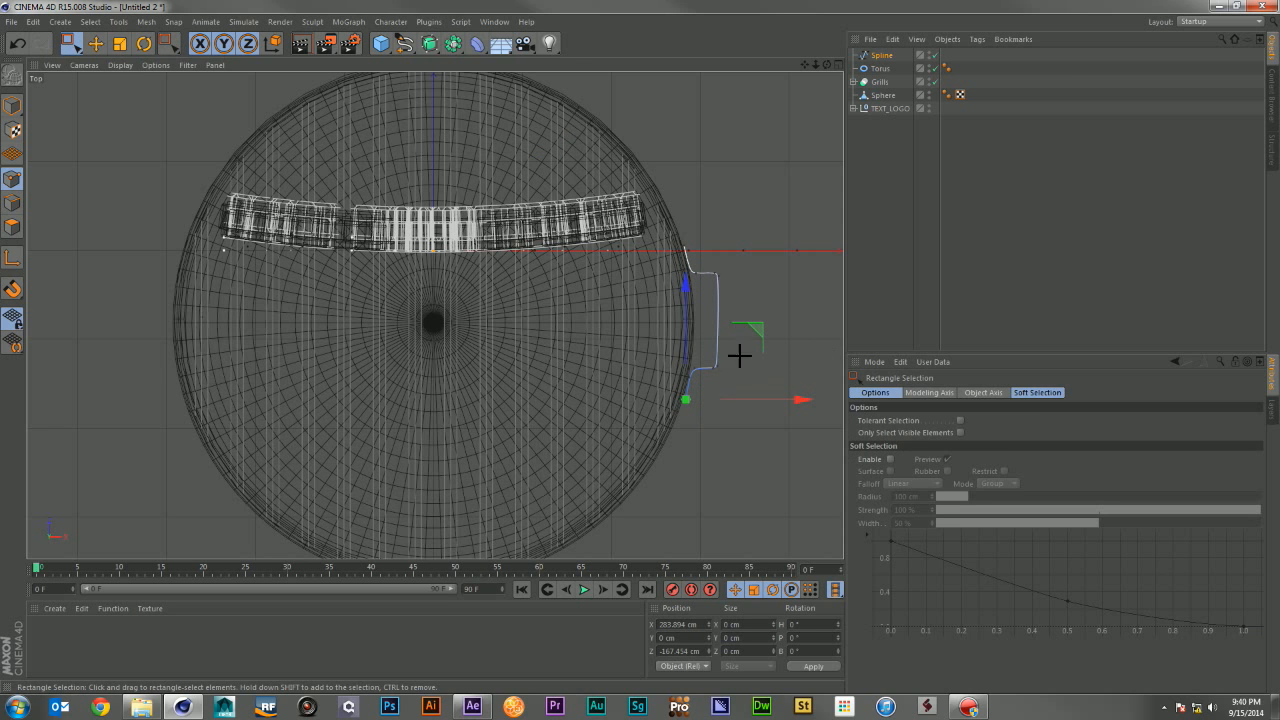
drag(700, 348, 828, 370)
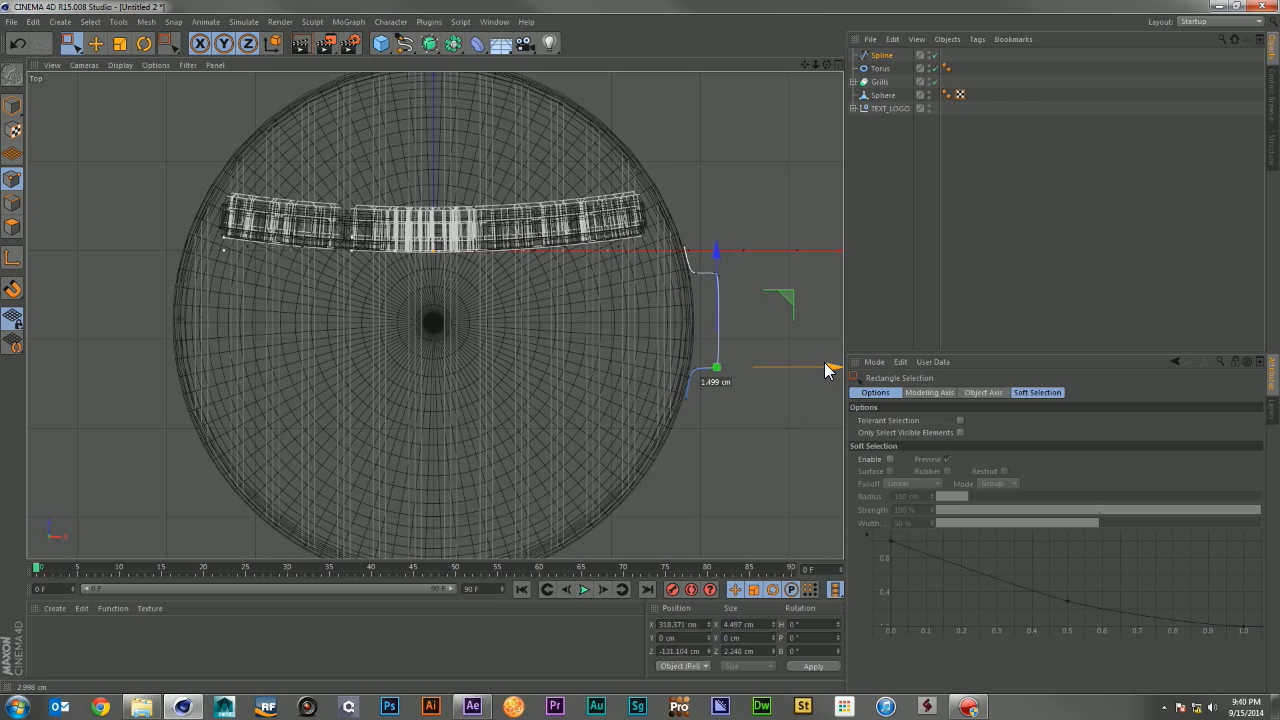
click(890, 175)
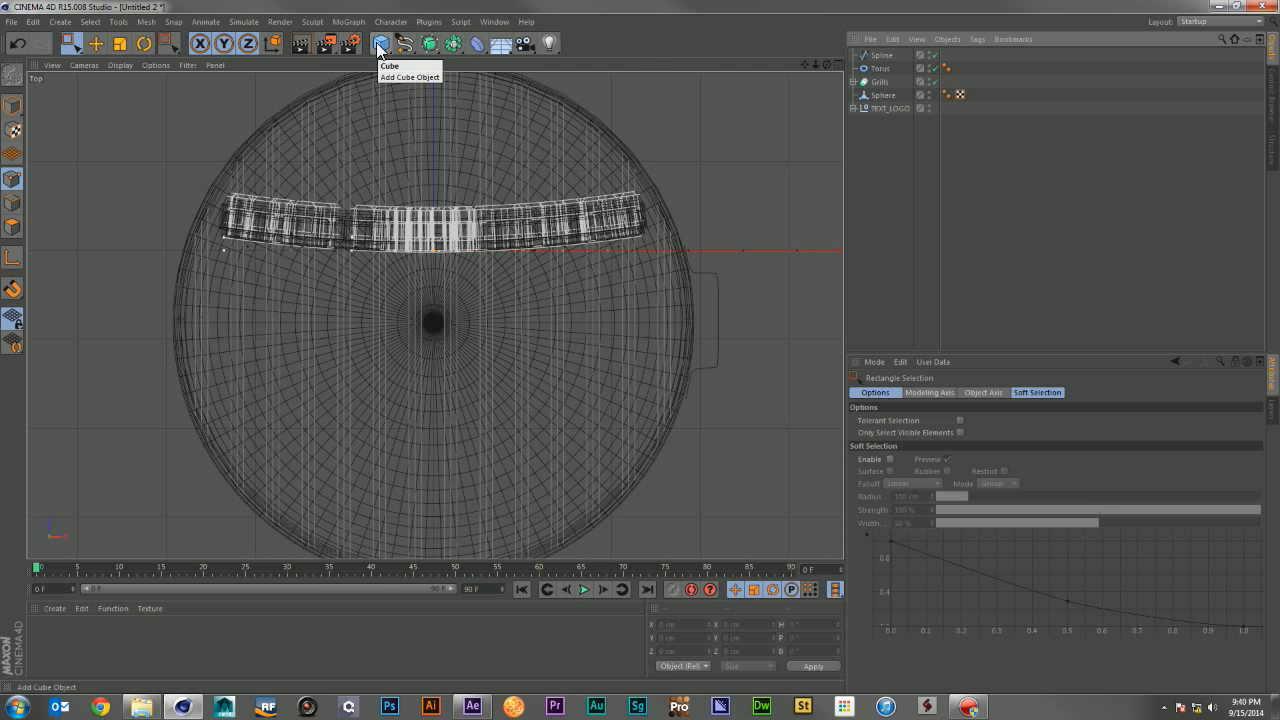
Step: Add a Rectangle spline and a Sweep, and nest the rectangle above the handle spline under the Sweep
drag(380, 50, 512, 134)
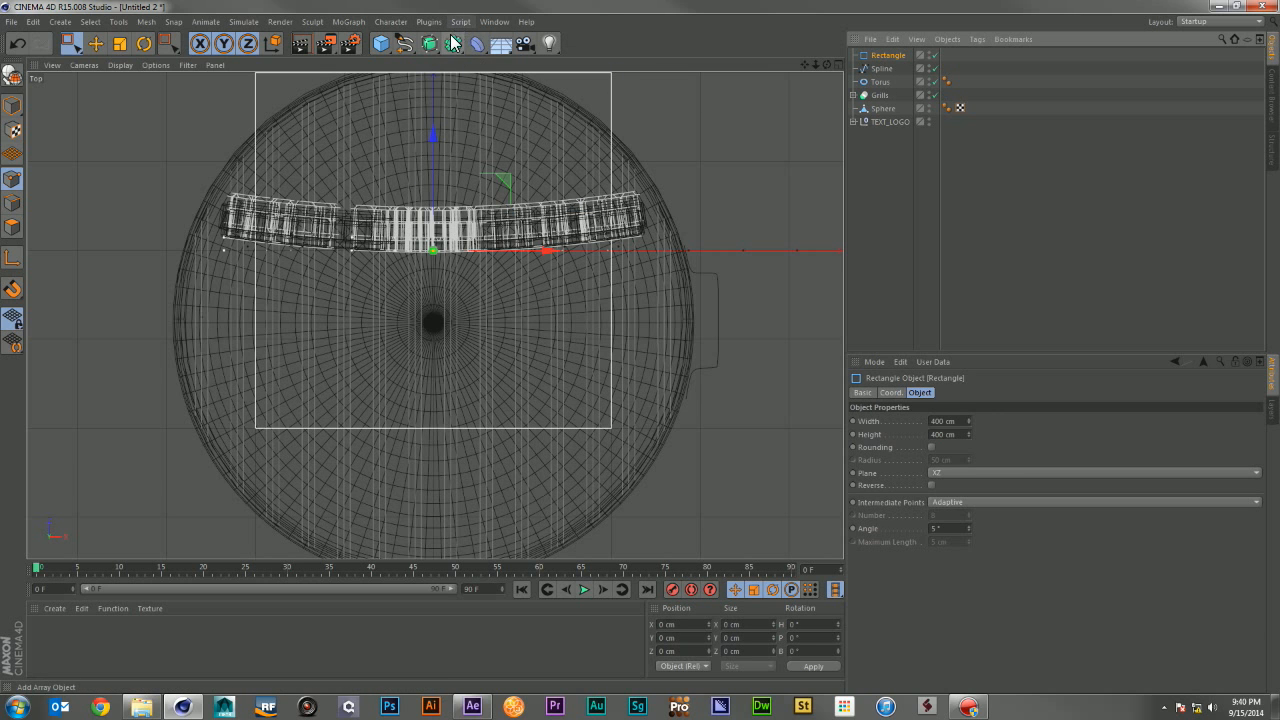
drag(433, 55, 455, 112)
ctrl+click(880, 81)
drag(880, 81, 886, 56)
click(904, 154)
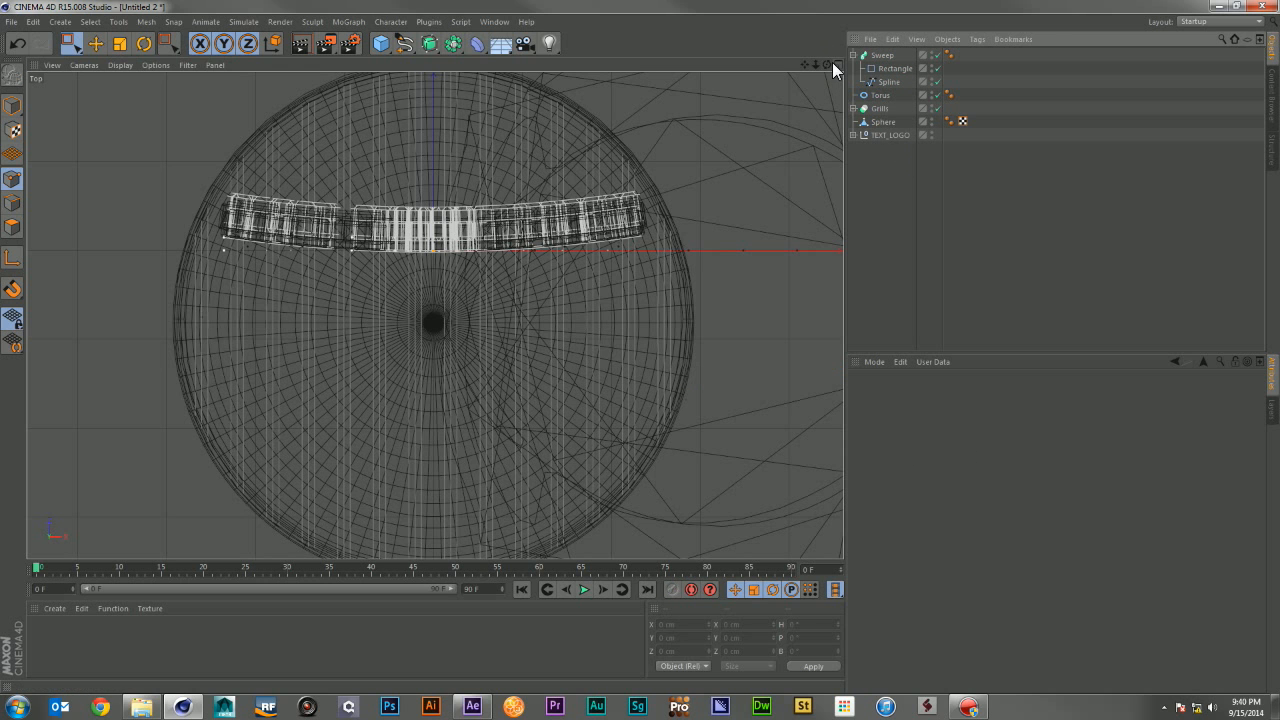
Step: Set the sweep's rectangle profile to a width of 5 cm, a height of 40 cm and the XY plane
click(830, 64)
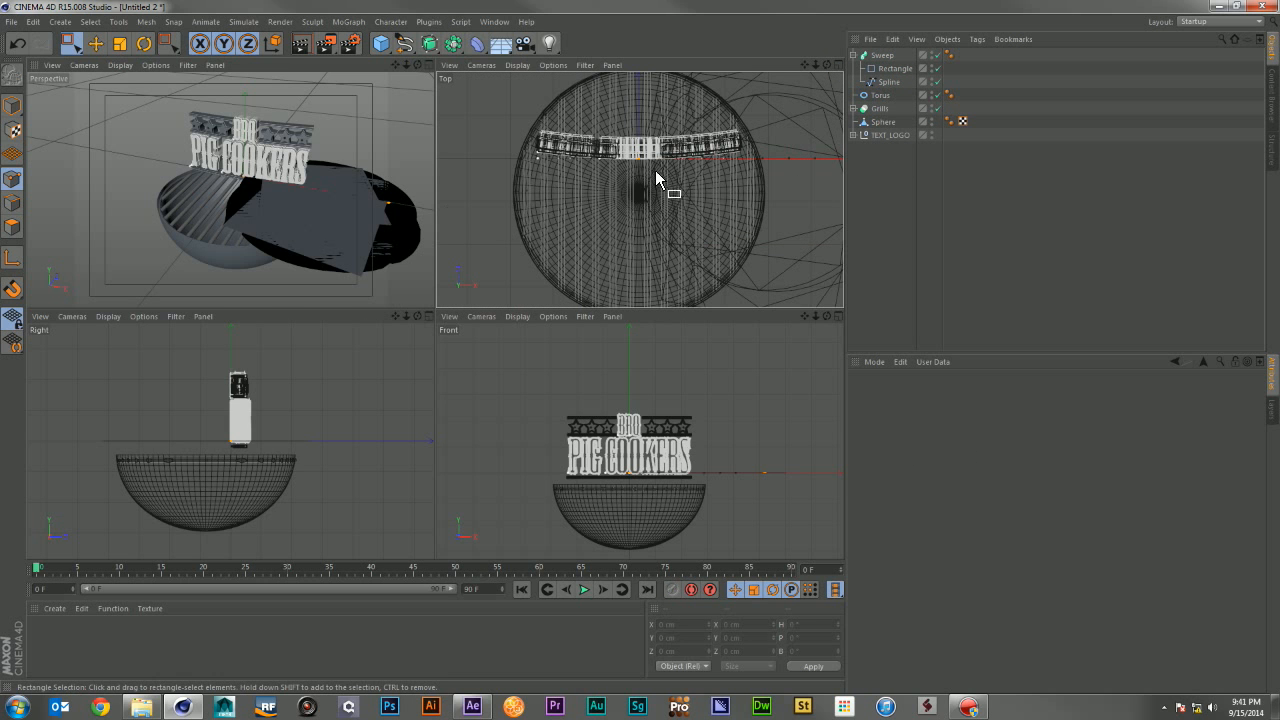
click(893, 68)
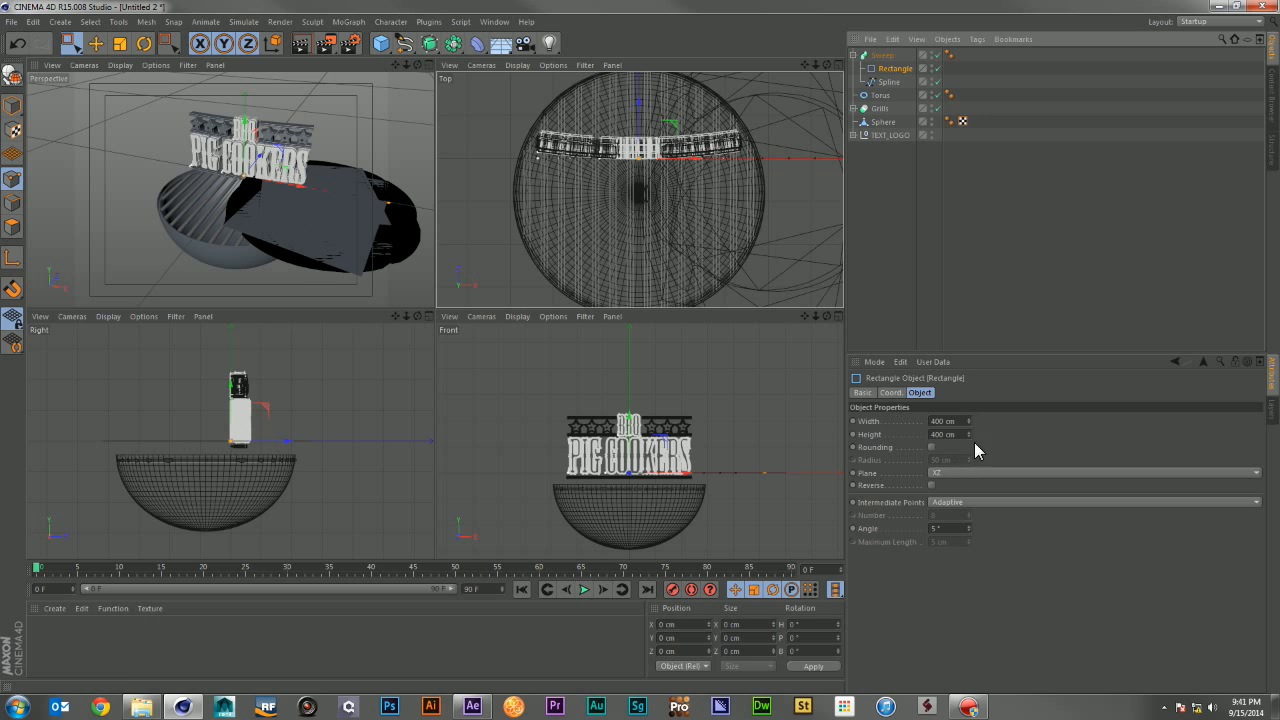
drag(970, 420, 890, 436)
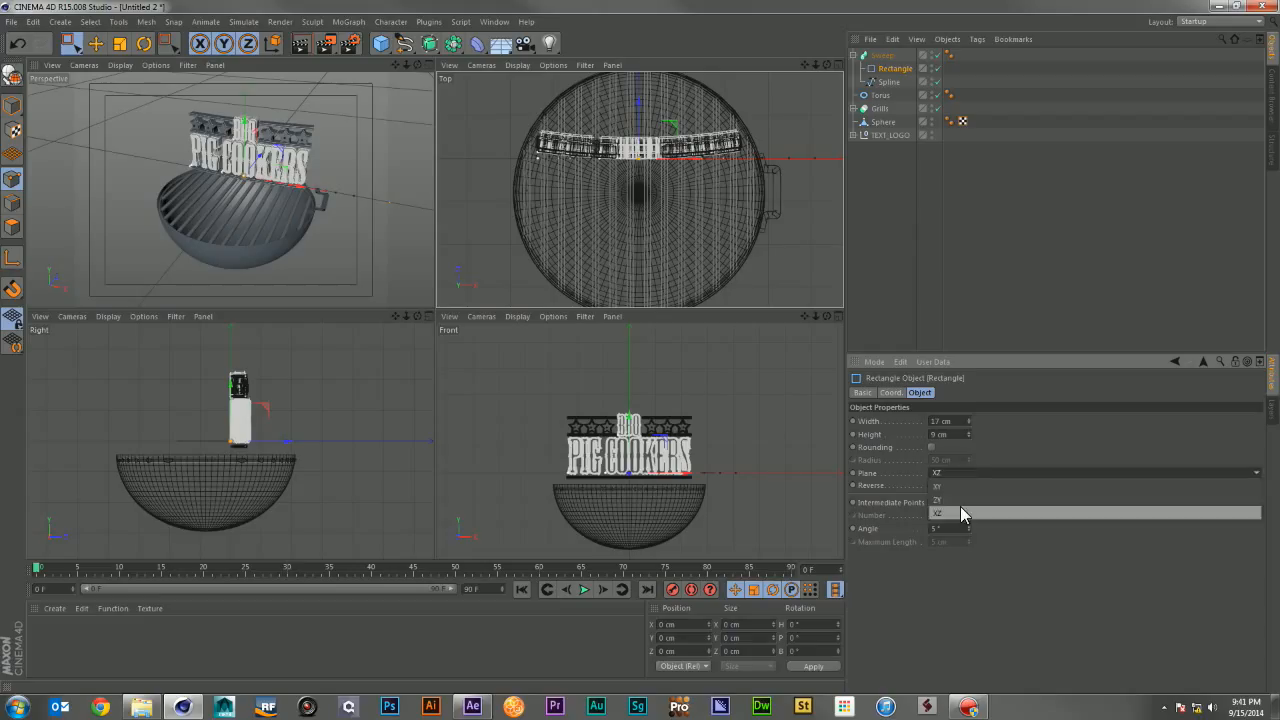
click(965, 471)
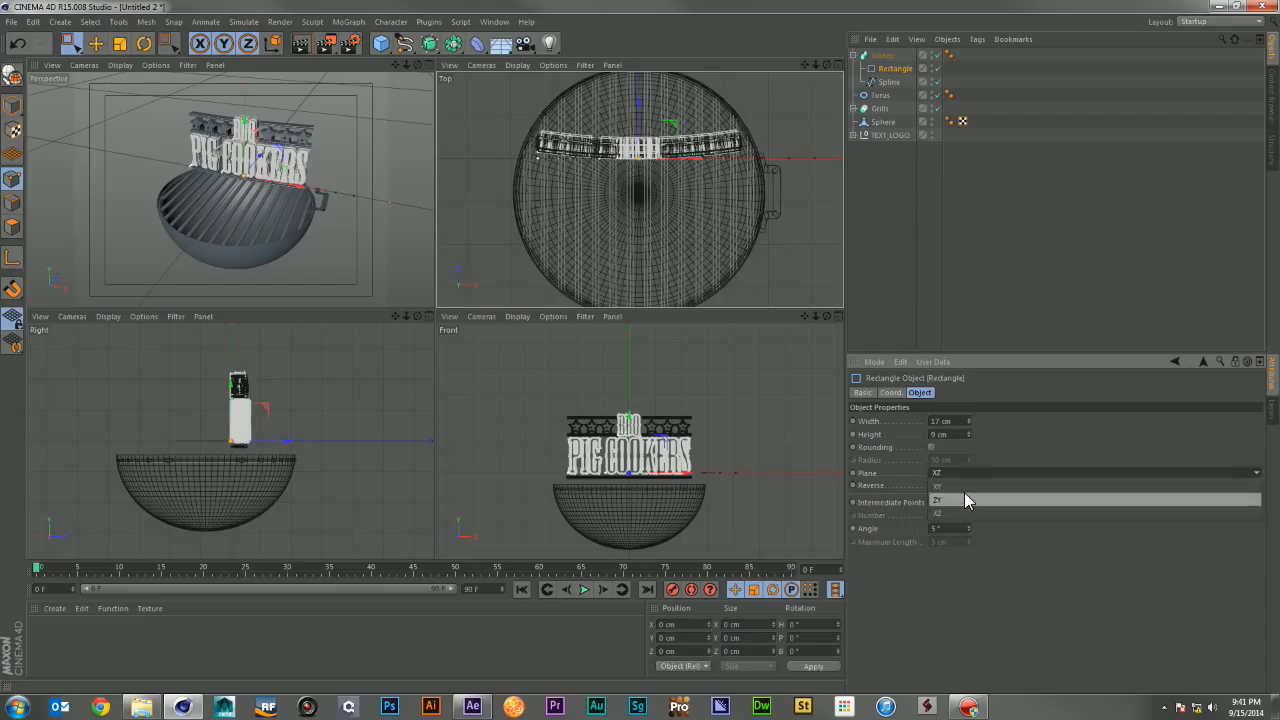
click(969, 483)
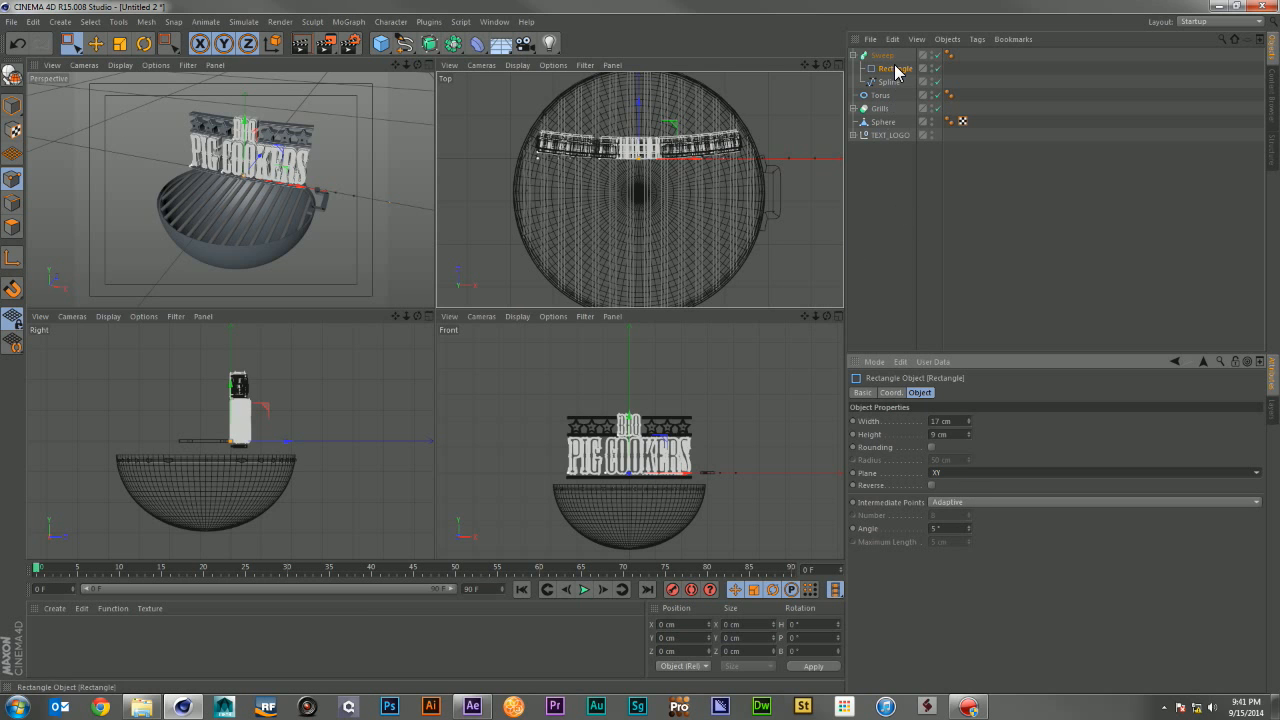
drag(968, 433, 968, 405)
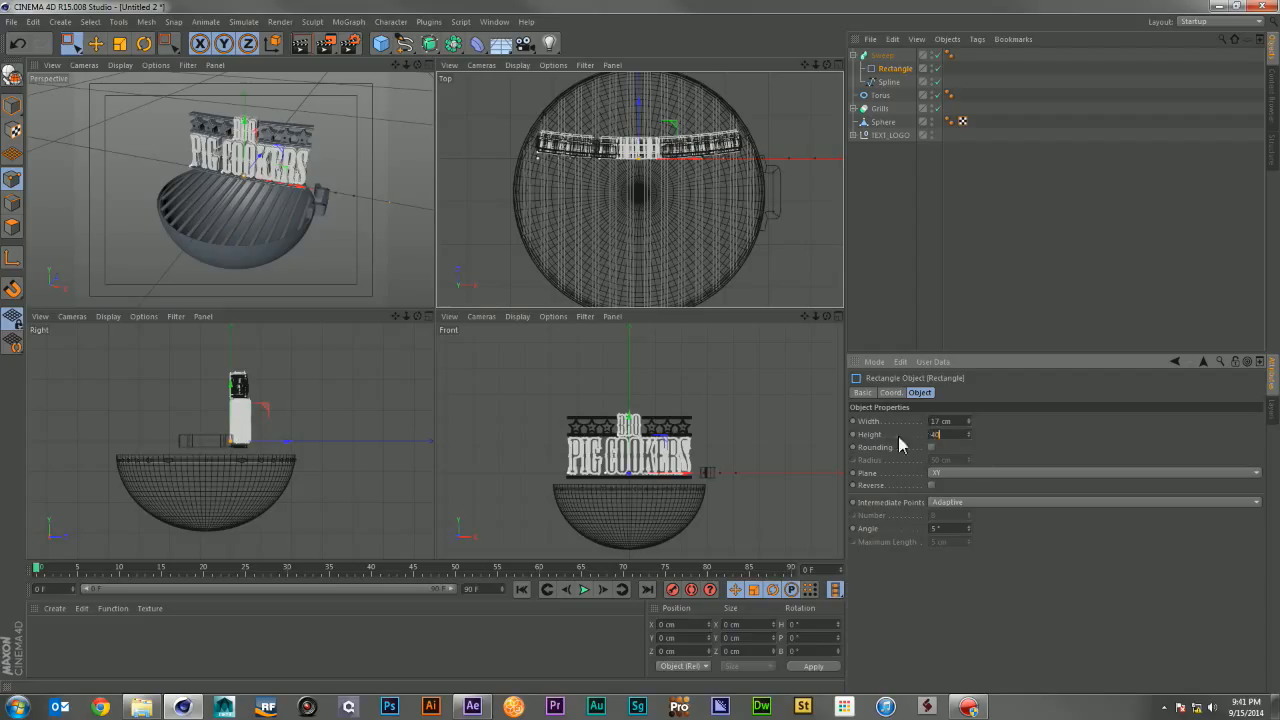
drag(968, 421, 968, 434)
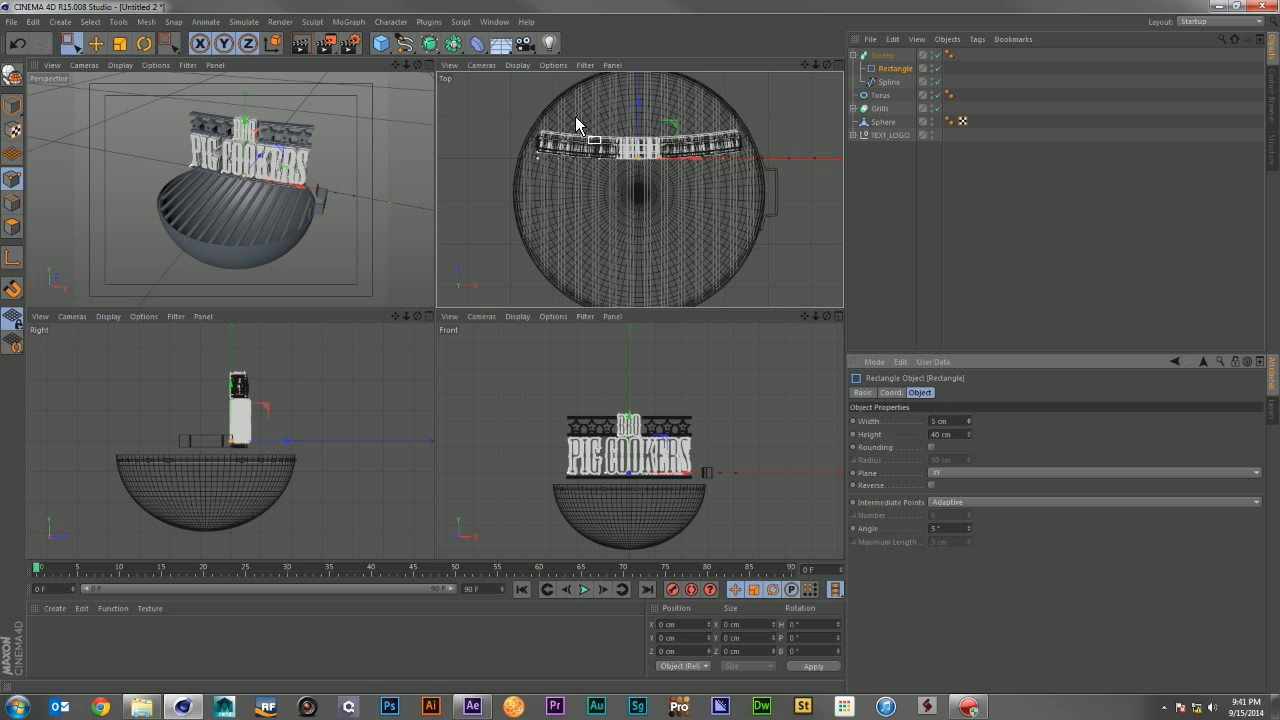
Step: Collapse the Sweep's hierarchy and rename the Sweep as Handle
click(855, 56)
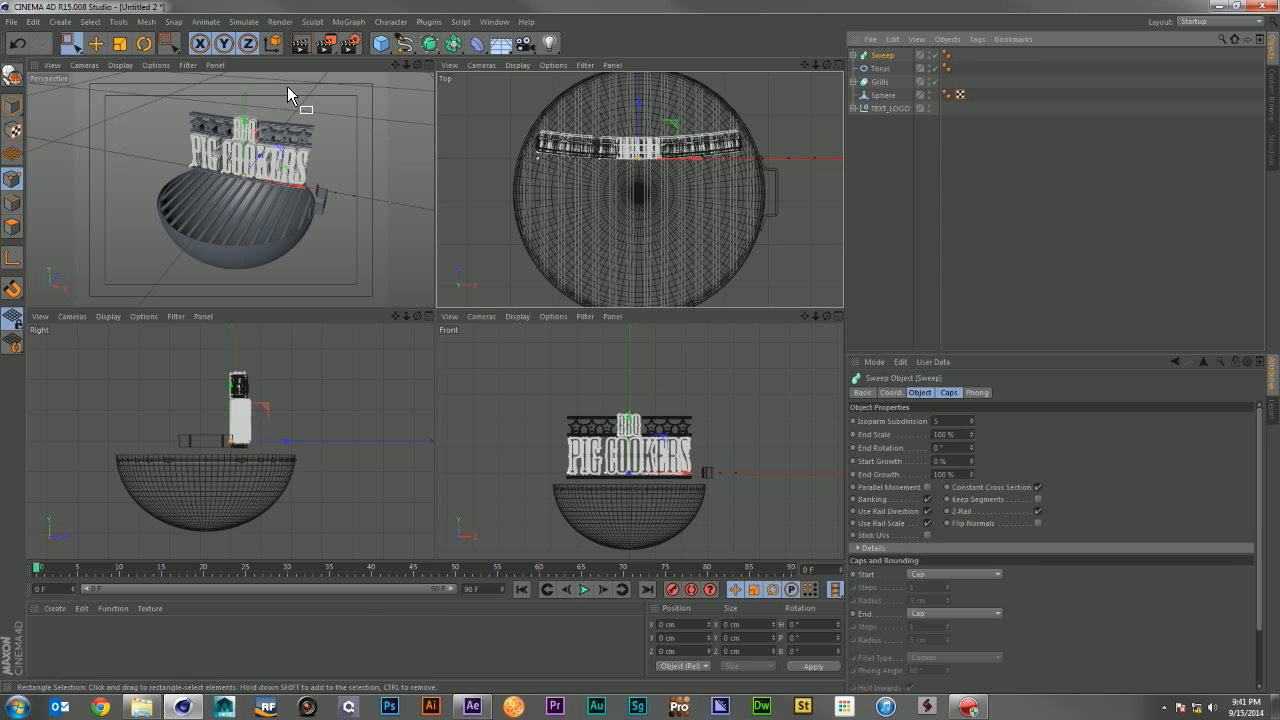
double_click(886, 57)
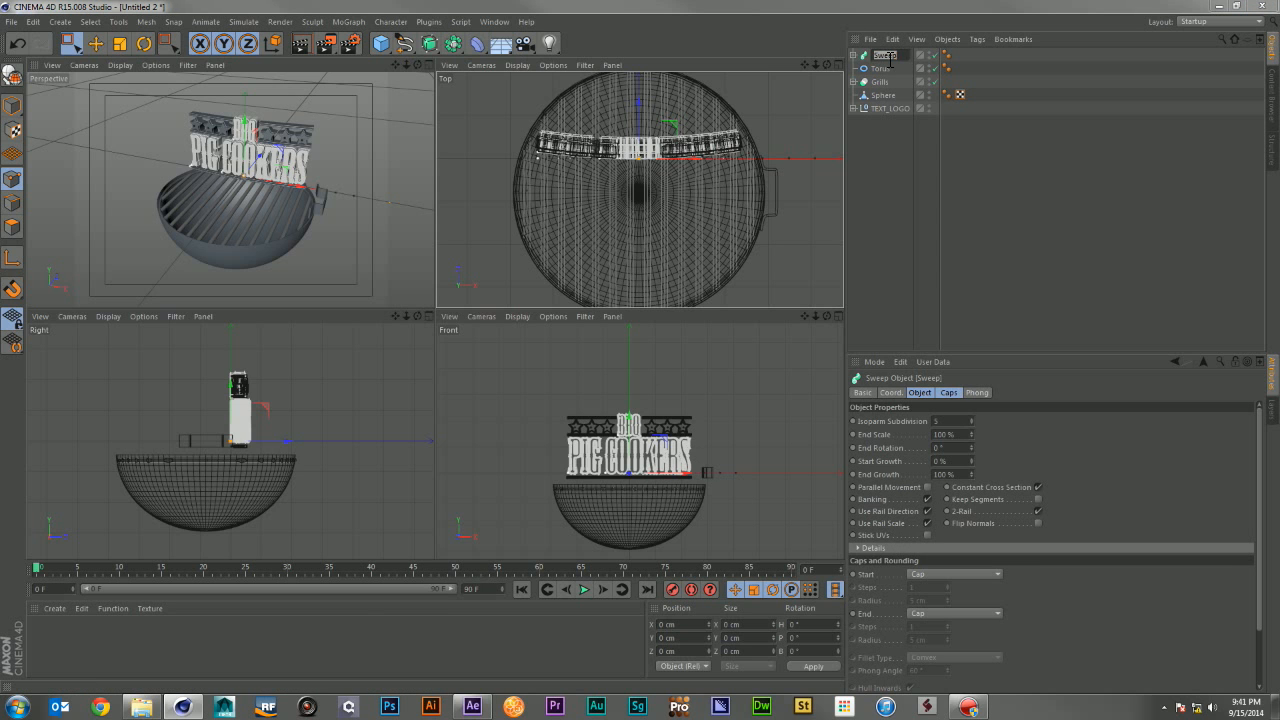
key(Return)
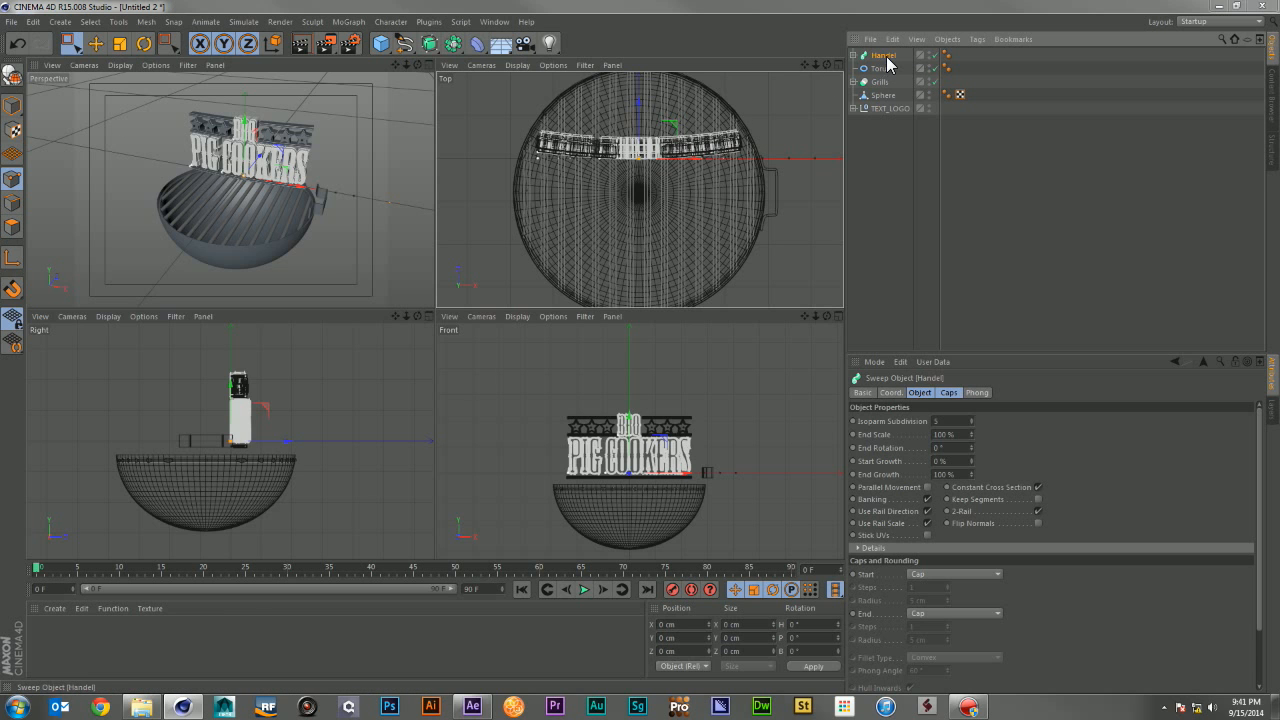
double_click(884, 56)
text(Handle)
key(Return)
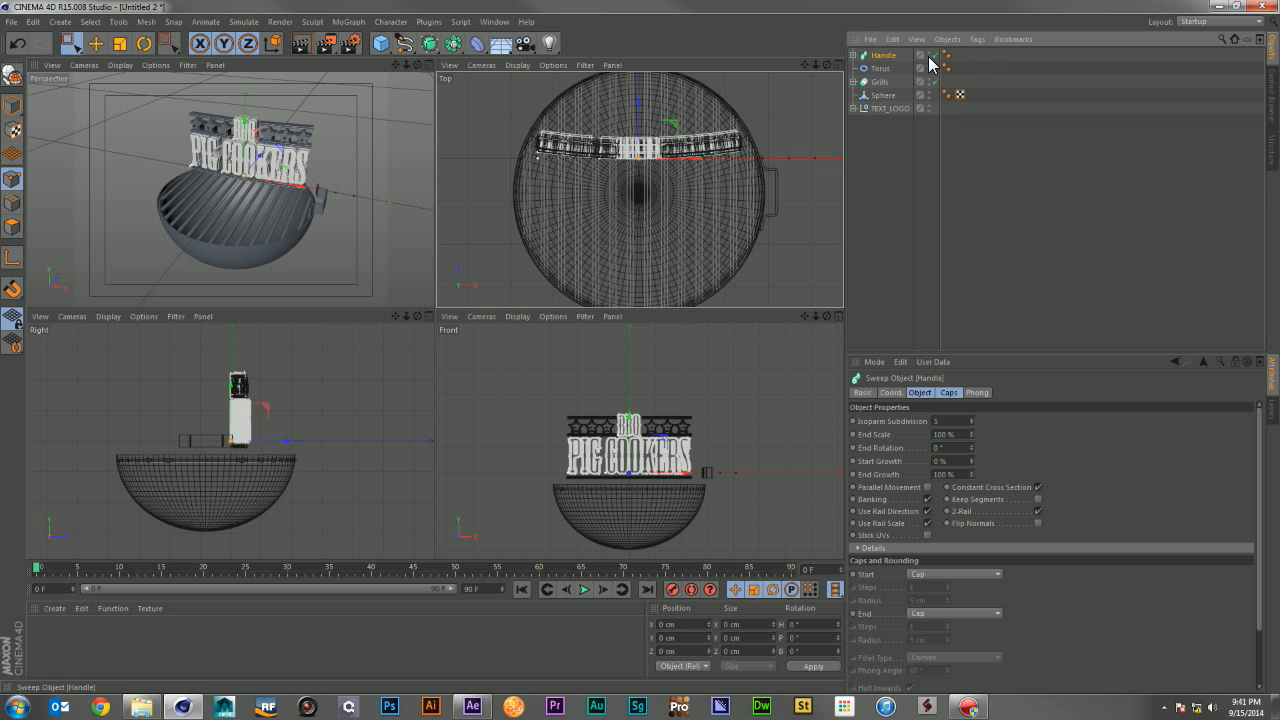
Step: Switch to Model mode and lower the Handle to about -74 cm in Y so it meets the bowl's rim
click(12, 106)
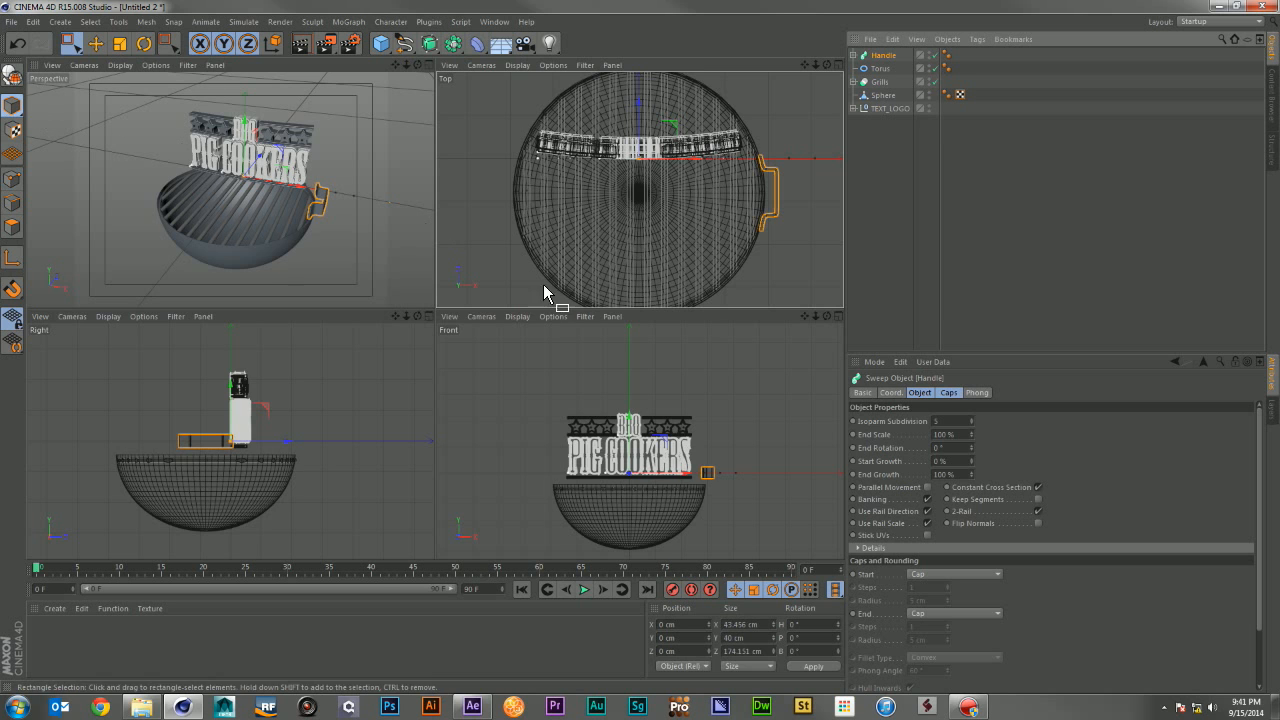
click(146, 22)
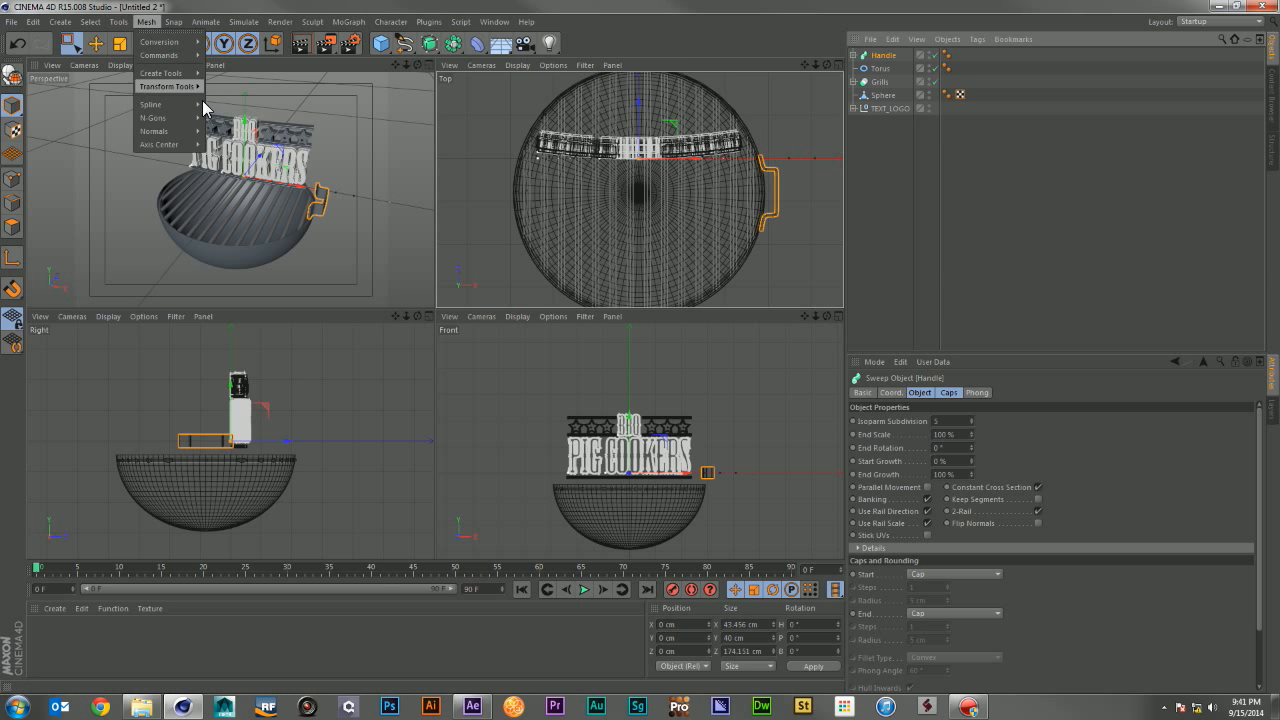
mouse_move(160, 145)
click(232, 167)
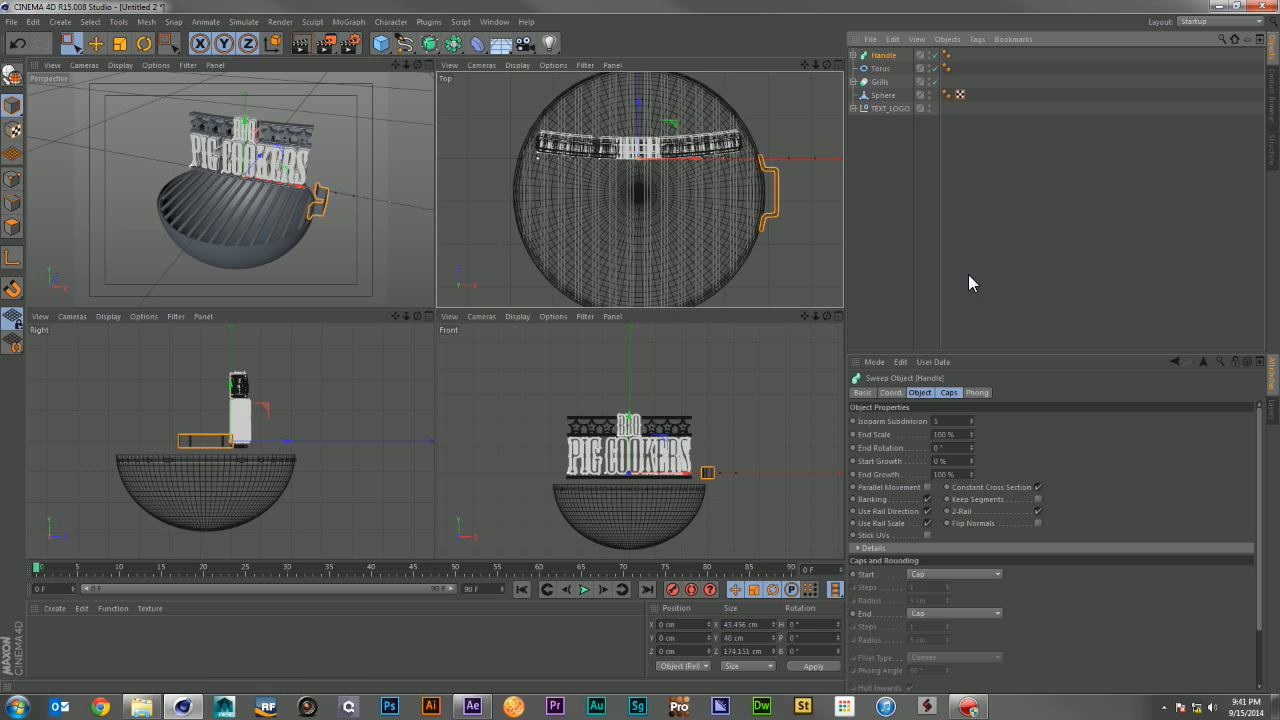
drag(622, 430, 630, 446)
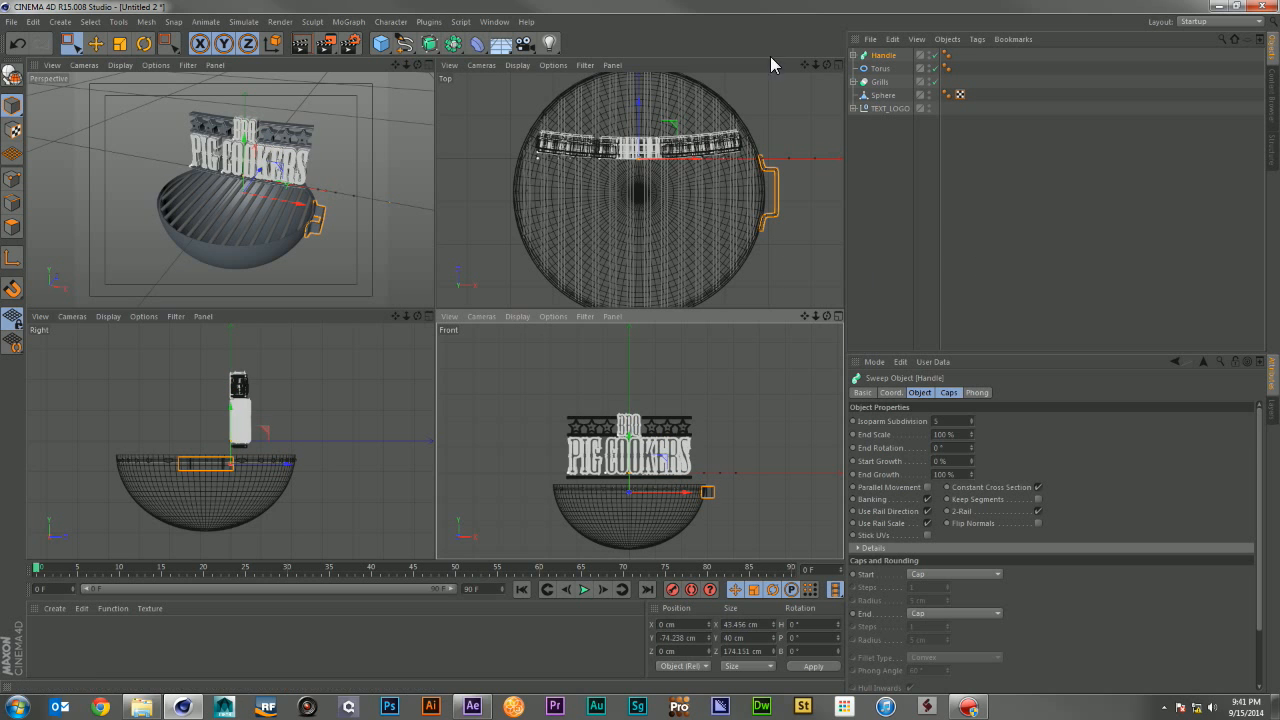
Step: Add a Symmetry object, nest the Handle under it to mirror it across the bowl, and collapse its hierarchy
click(450, 46)
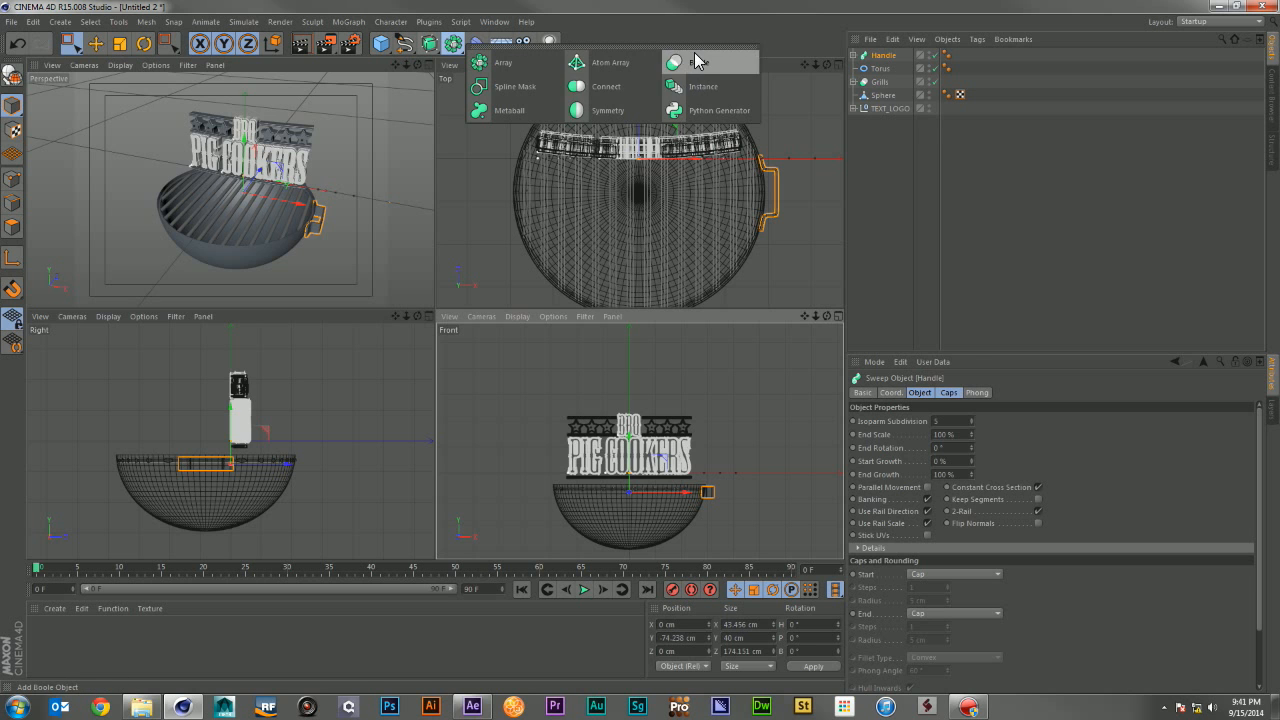
click(628, 94)
drag(884, 68, 889, 56)
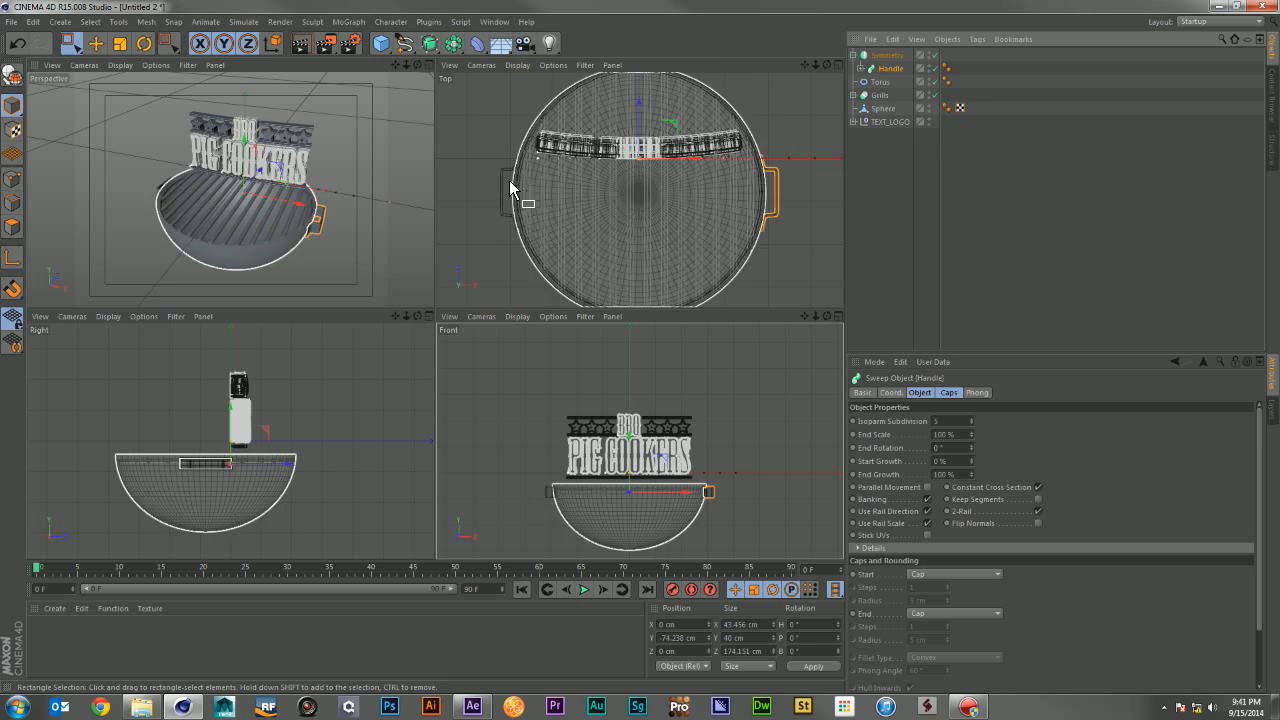
click(854, 64)
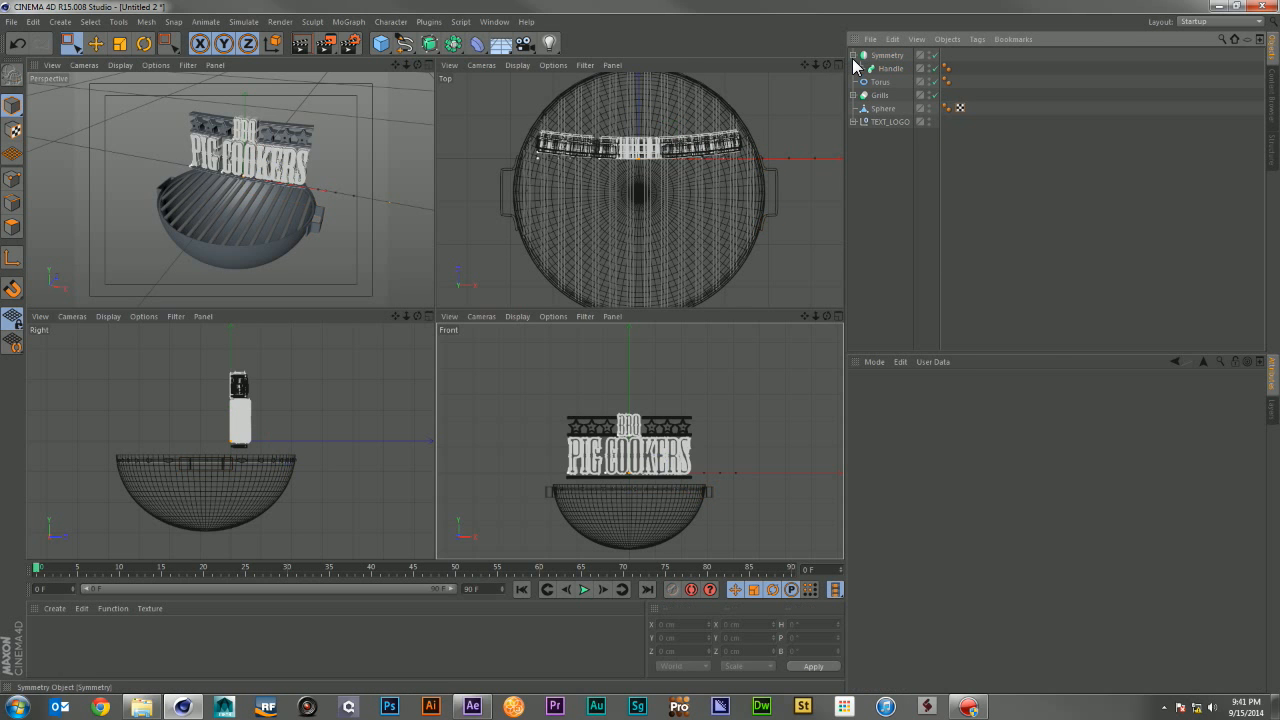
click(853, 55)
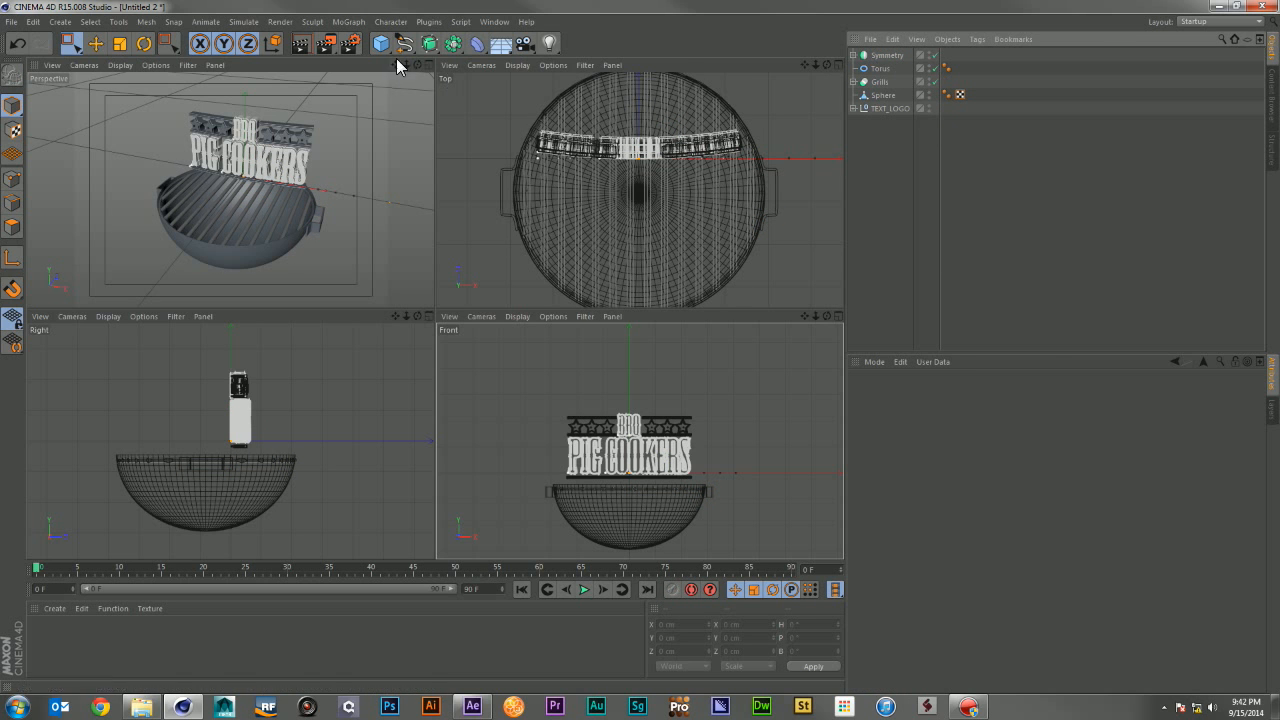
Step: Rename the Symmetry object as Handels
double_click(888, 55)
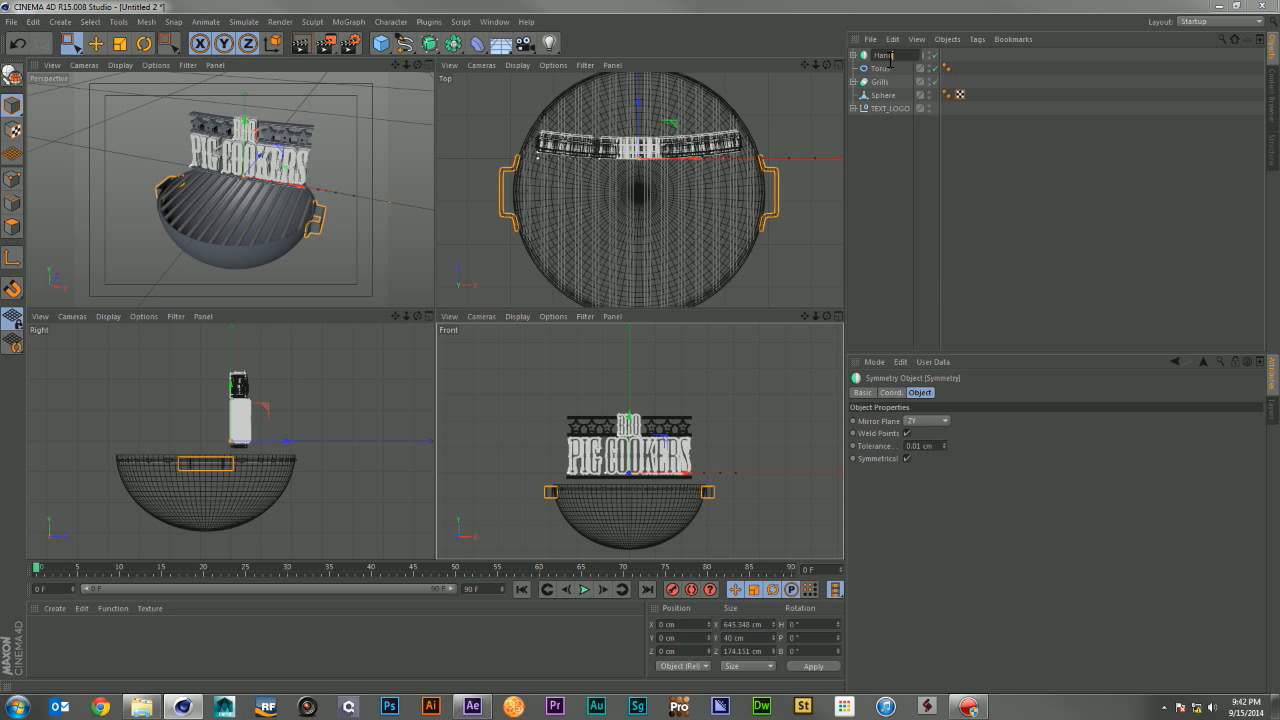
text(Handels)
key(Return)
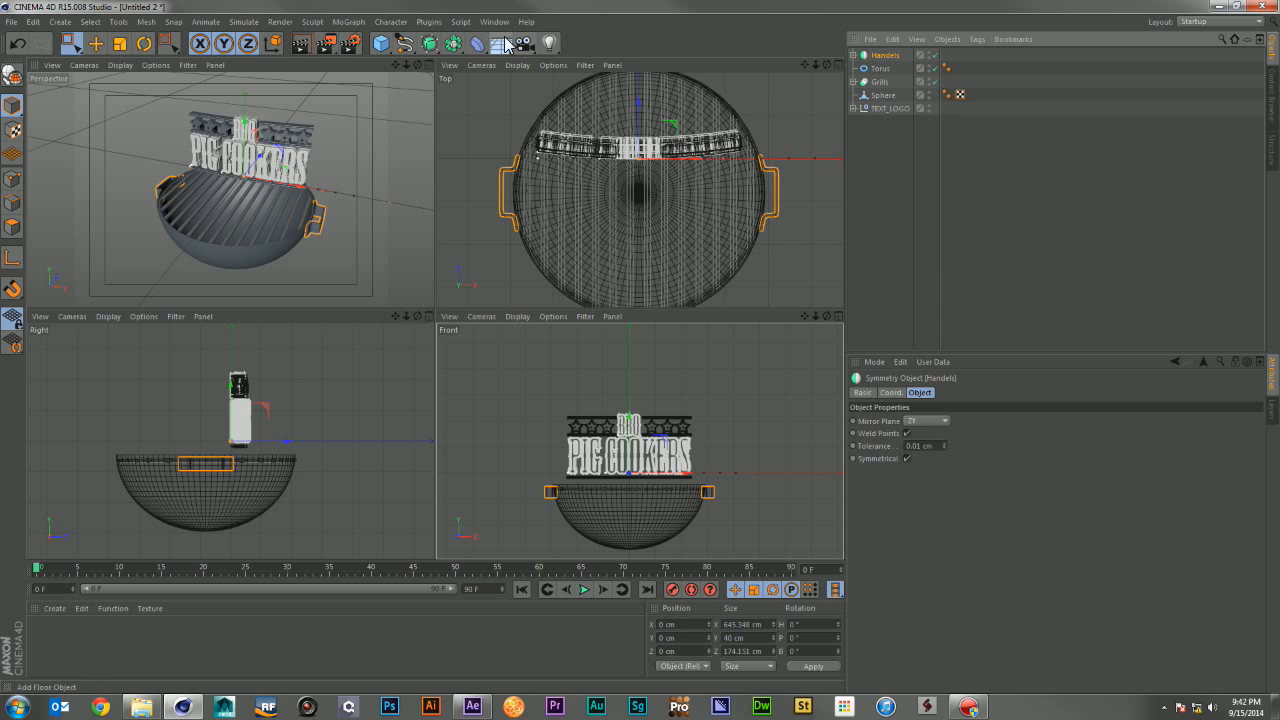
Step: Add a Cube and resize it to about 13.5 cm in X and 42 cm in Y
drag(381, 43, 474, 68)
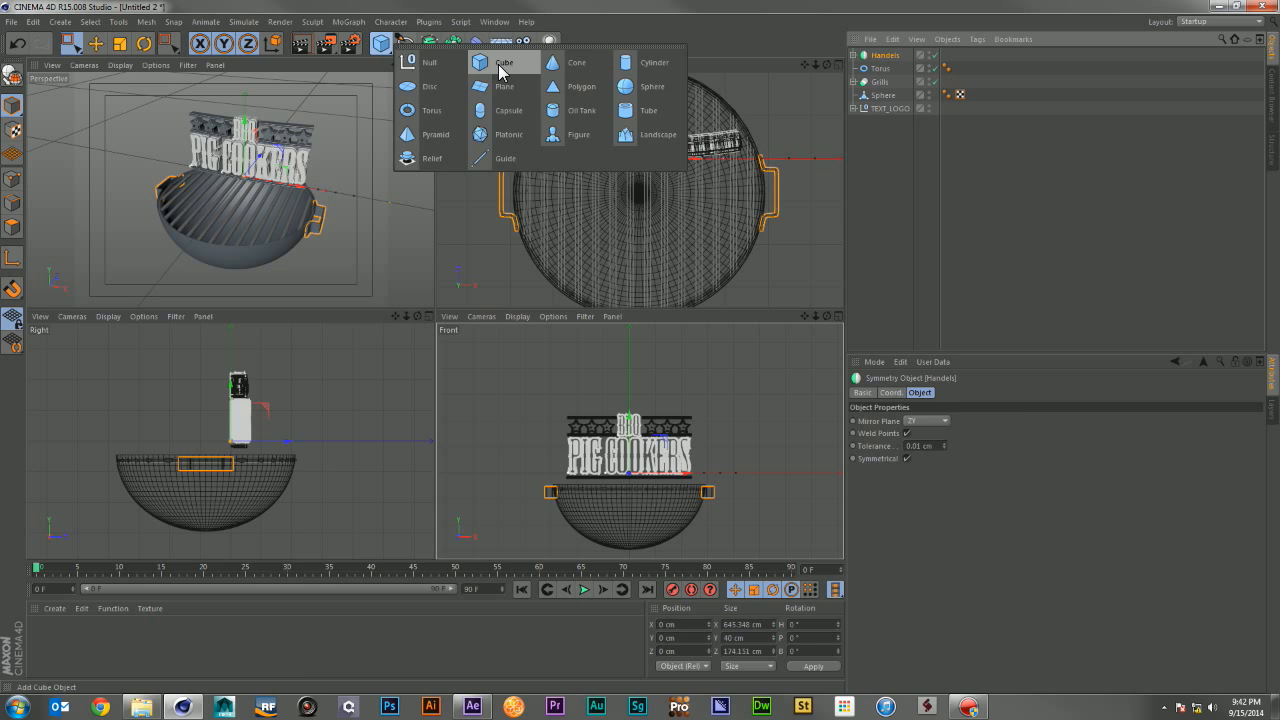
click(500, 66)
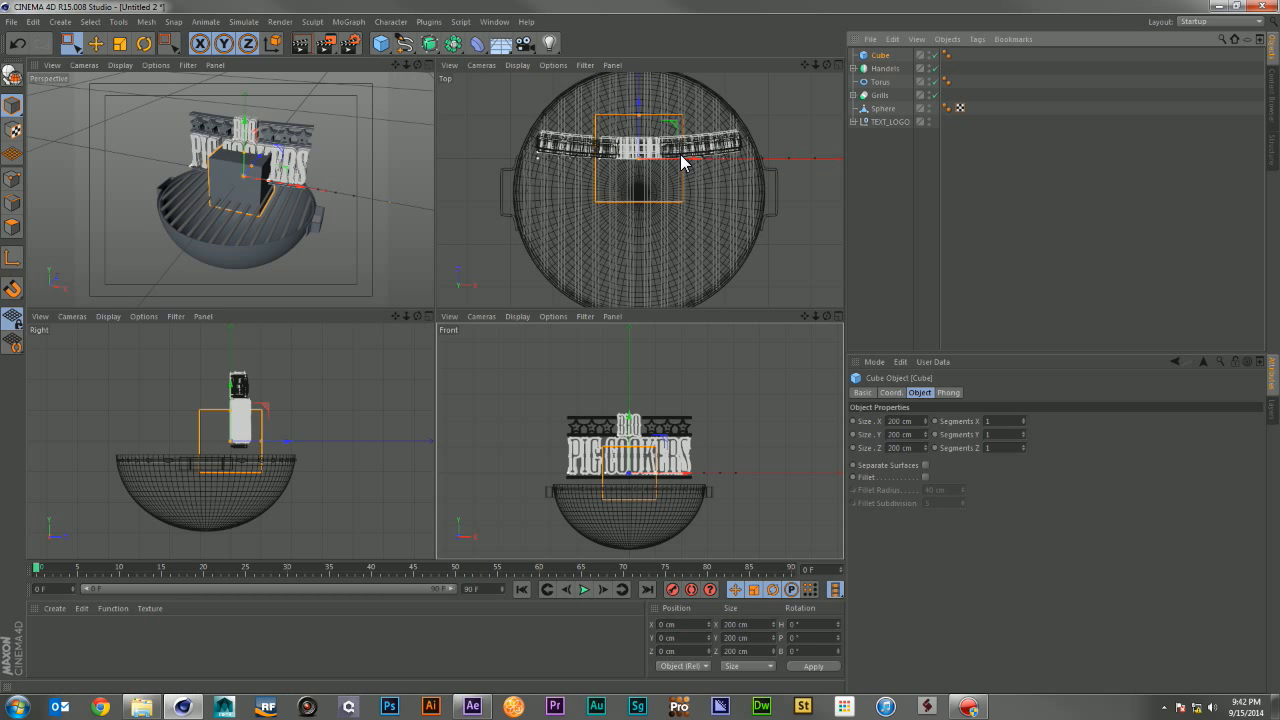
drag(682, 160, 640, 156)
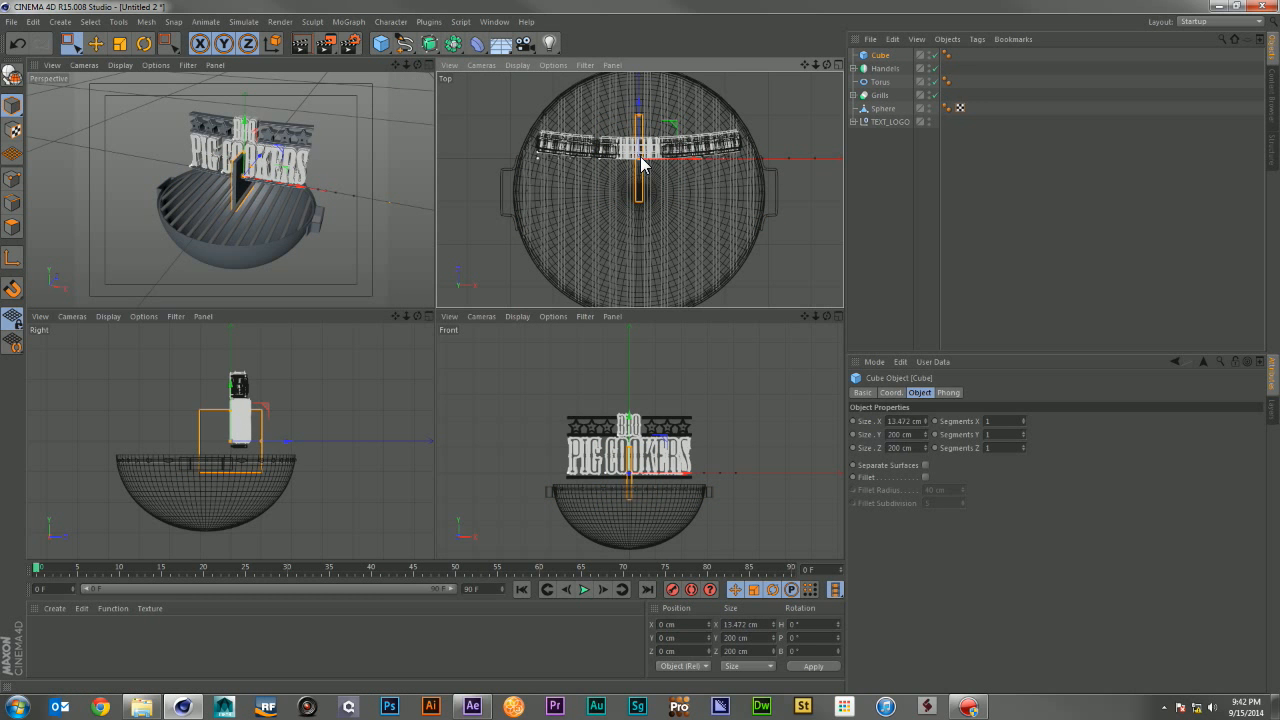
drag(628, 444, 629, 466)
Step: Shorten the cube to about 110 cm in Z and move it against the +X handle's outer bar, at about 328 cm in X
drag(639, 115, 832, 170)
drag(780, 99, 786, 137)
click(838, 65)
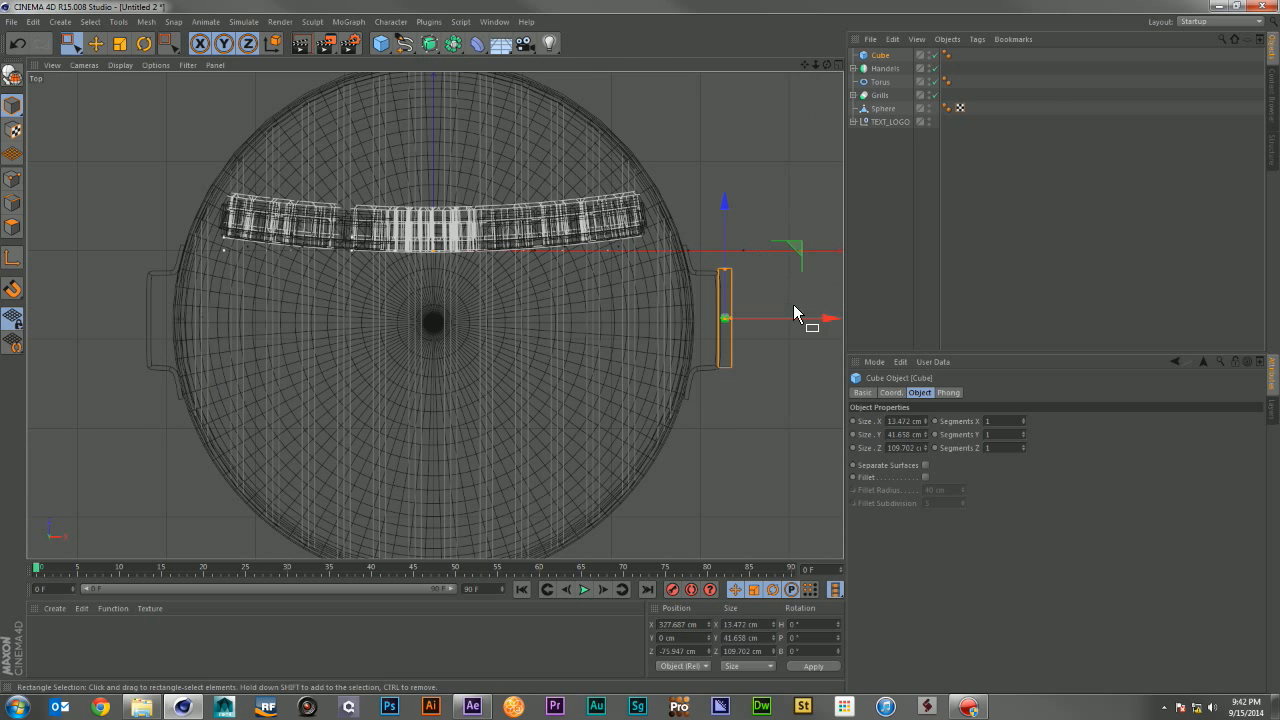
drag(818, 318, 819, 319)
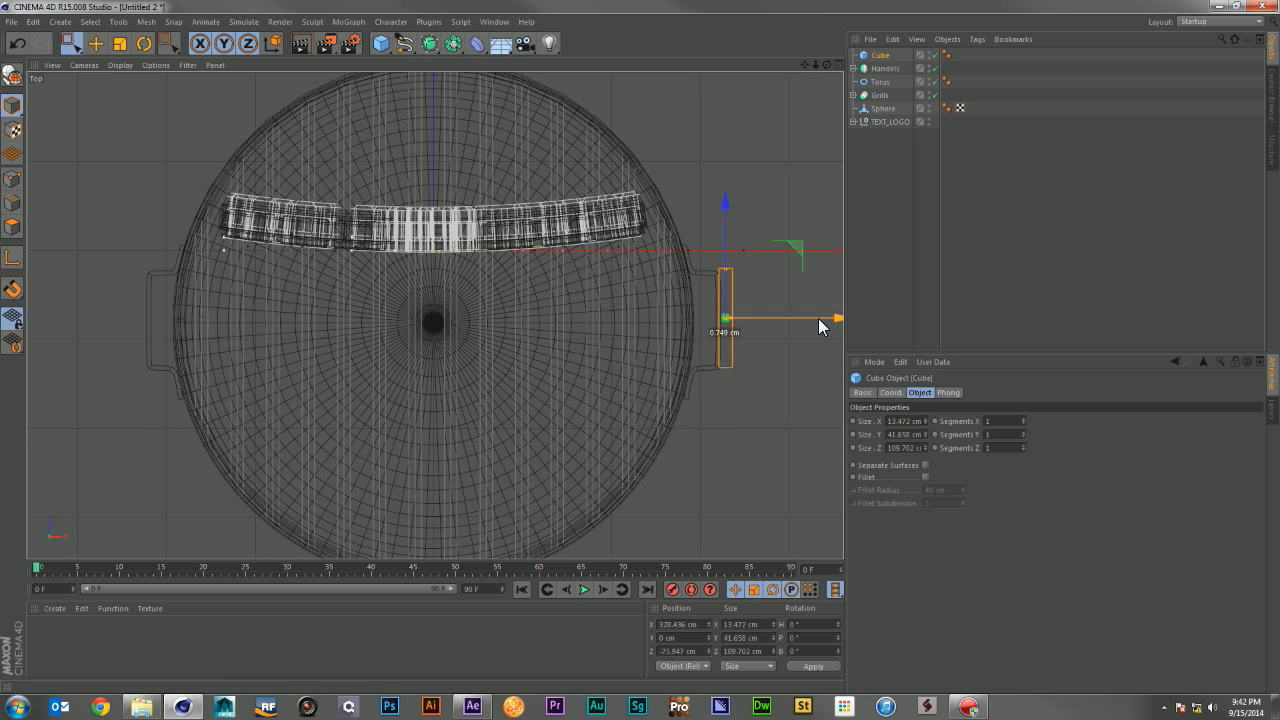
Step: Lower the cube to about -75 cm in Y so it lines up with the handle
click(838, 63)
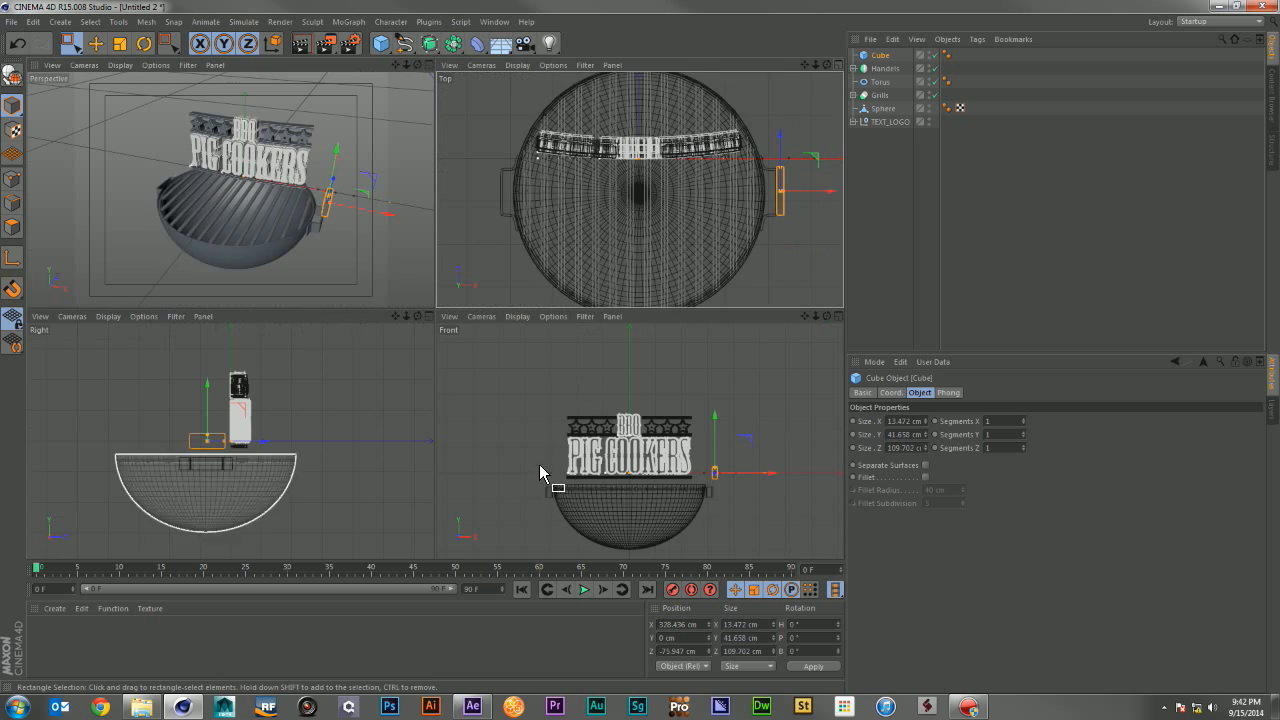
click(840, 316)
drag(592, 260, 592, 302)
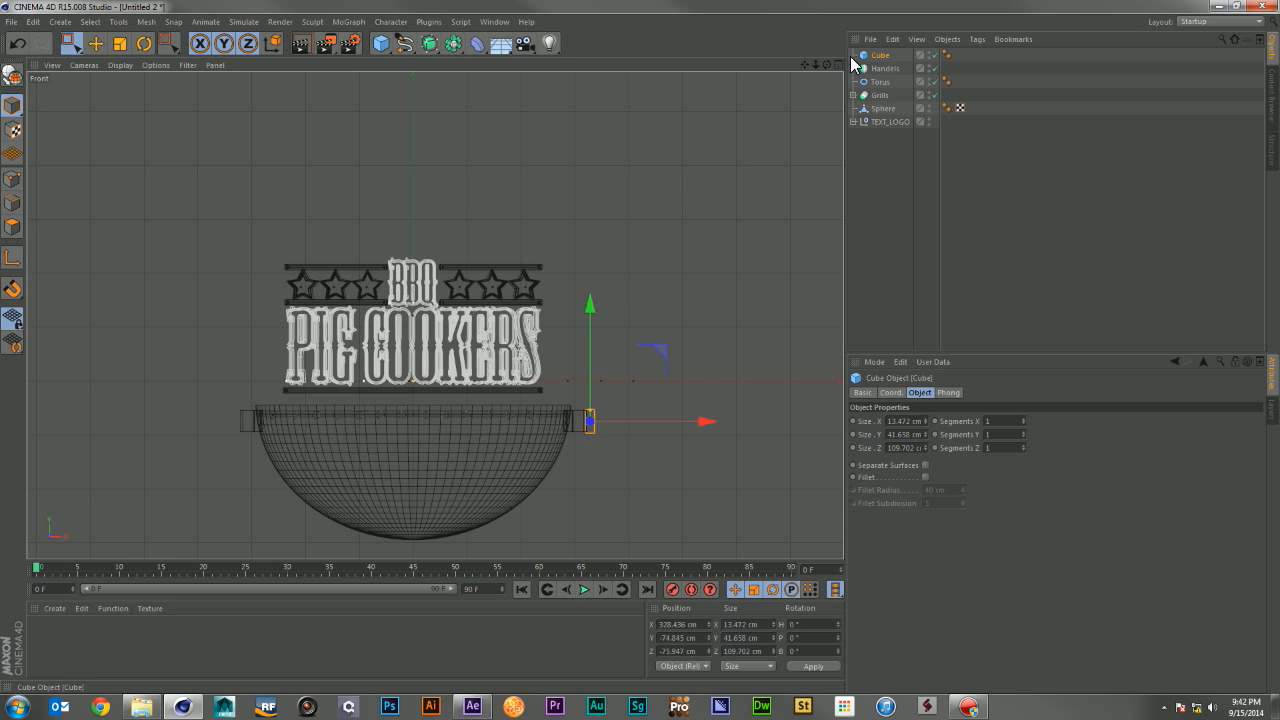
key(F5)
Step: Rename the Cube as Handel_Wood
double_click(884, 56)
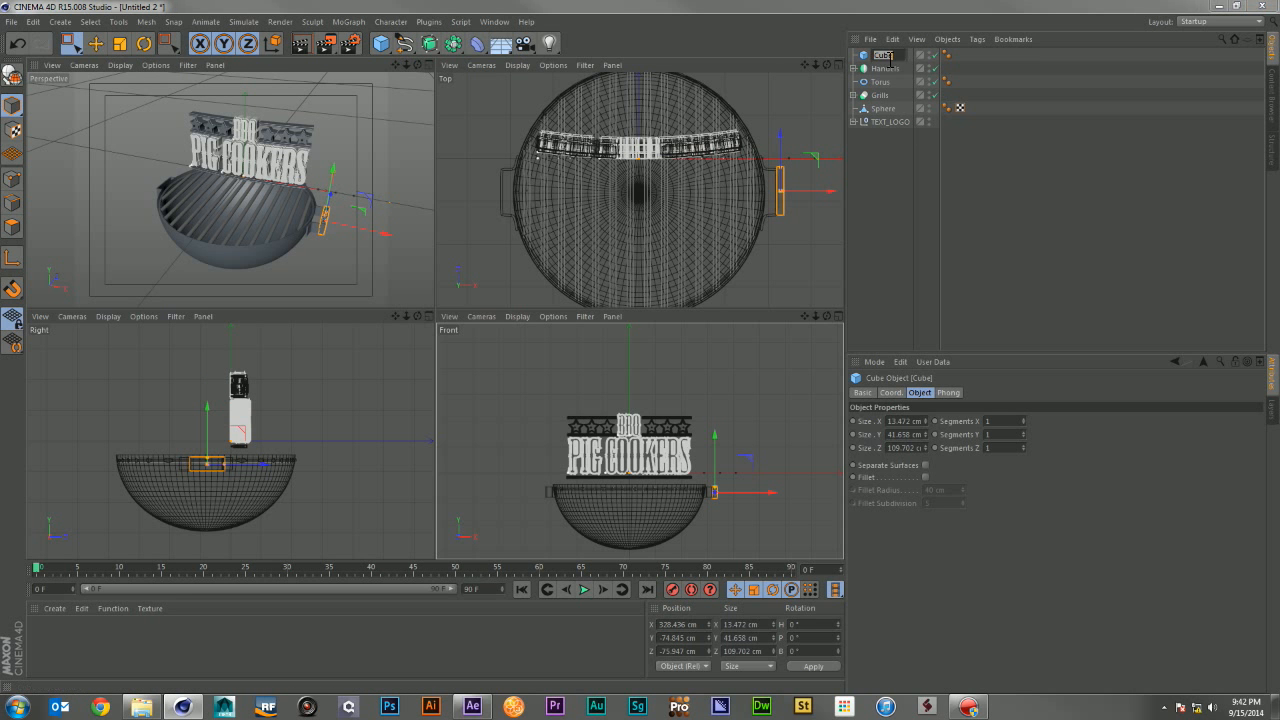
text(Hand)
text(el_Wood)
key(Return)
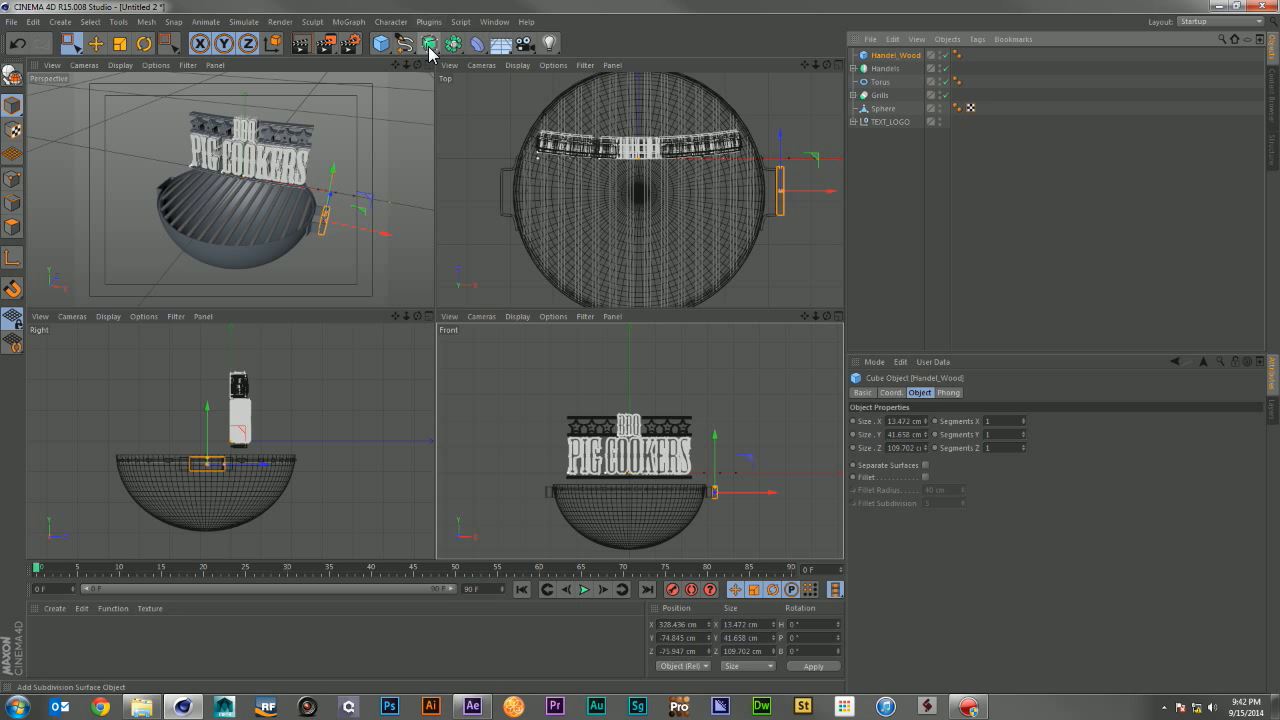
Step: Add a Symmetry object and nest Handel_Wood under it to mirror the wooden grip across the bowl
drag(449, 53, 600, 108)
drag(896, 68, 886, 56)
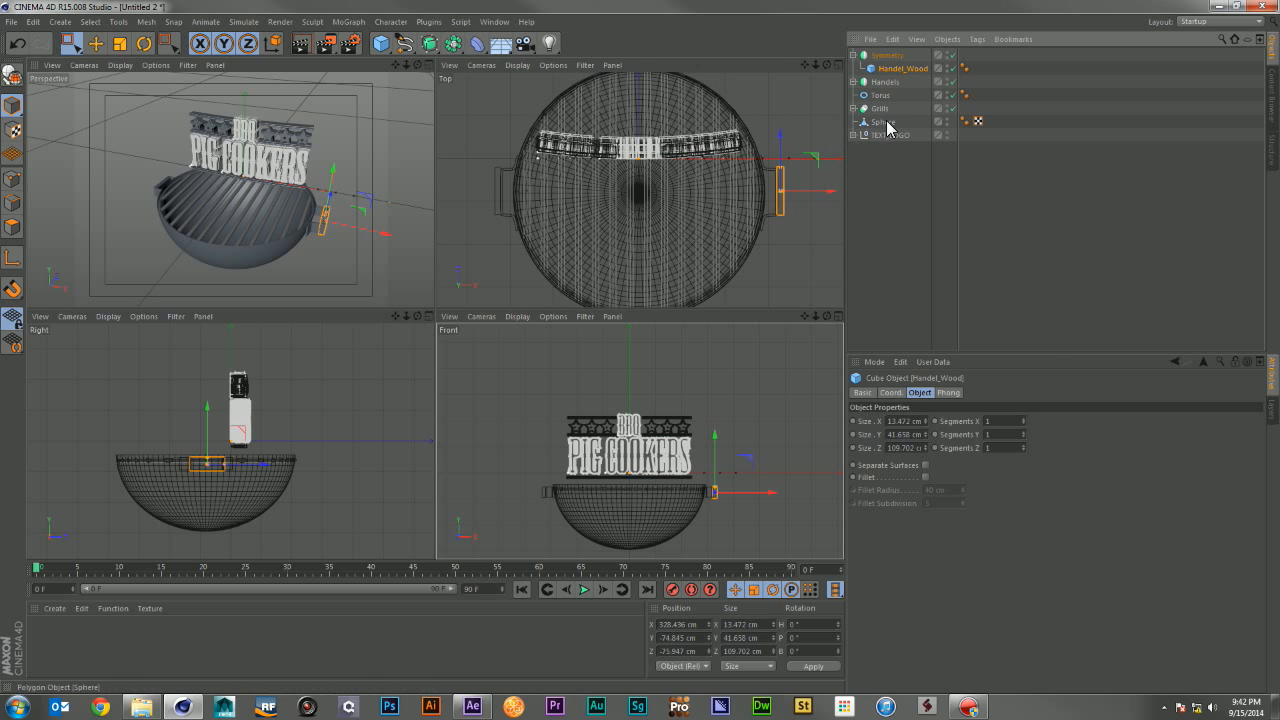
click(925, 192)
Step: Nudge the new Symmetry object to about -3.1 cm in Z to center the wooden grips on the handles
click(886, 55)
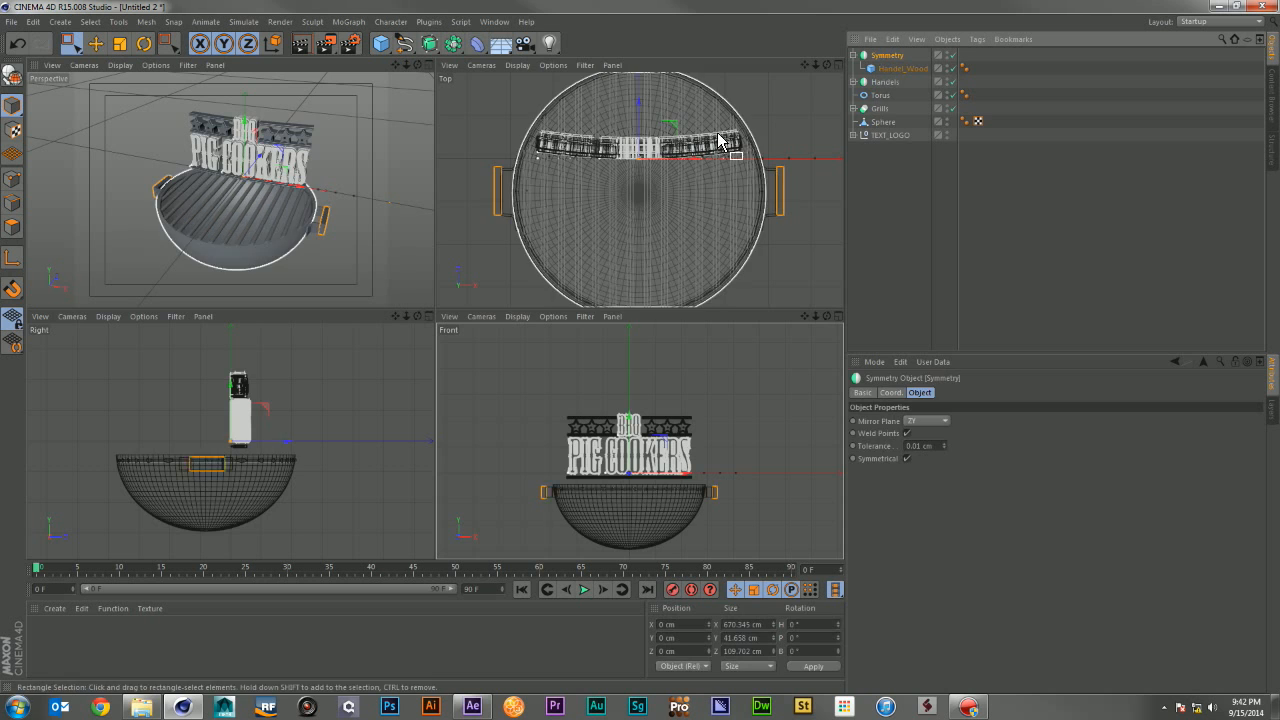
drag(640, 119, 640, 121)
click(969, 226)
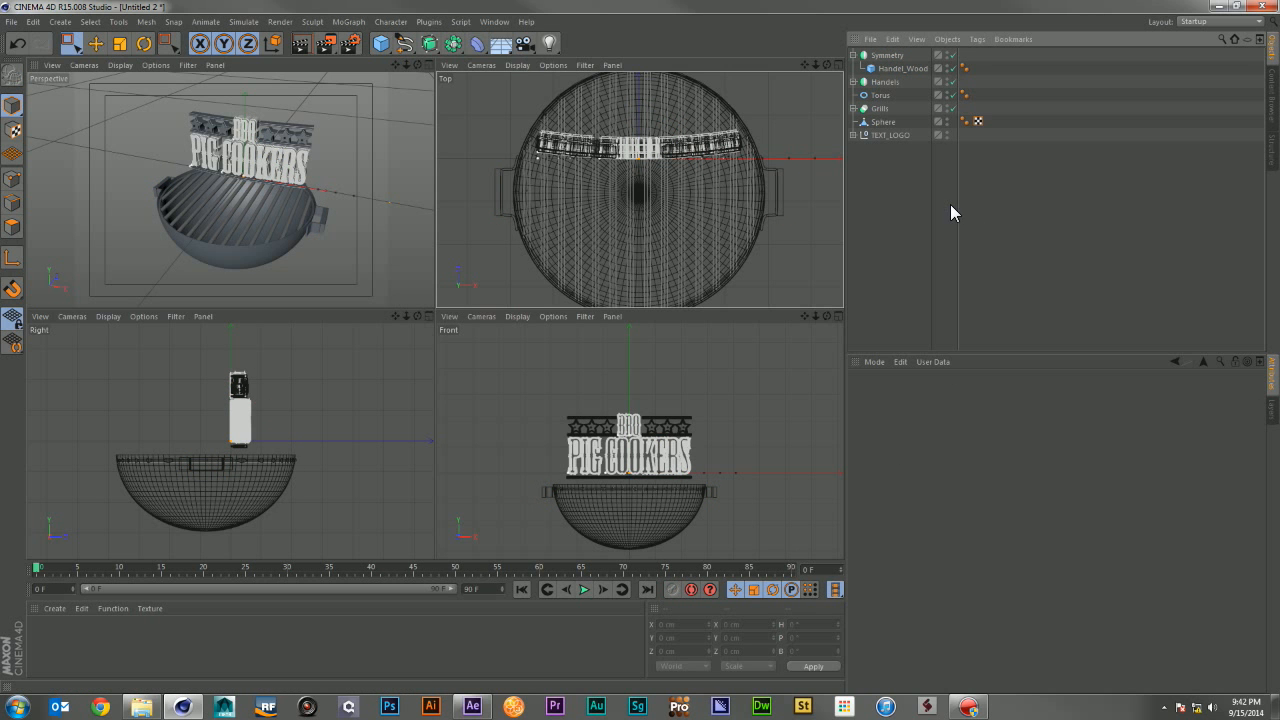
Step: Turn on Fillet for the Handel_Wood cube to round its edges
click(865, 68)
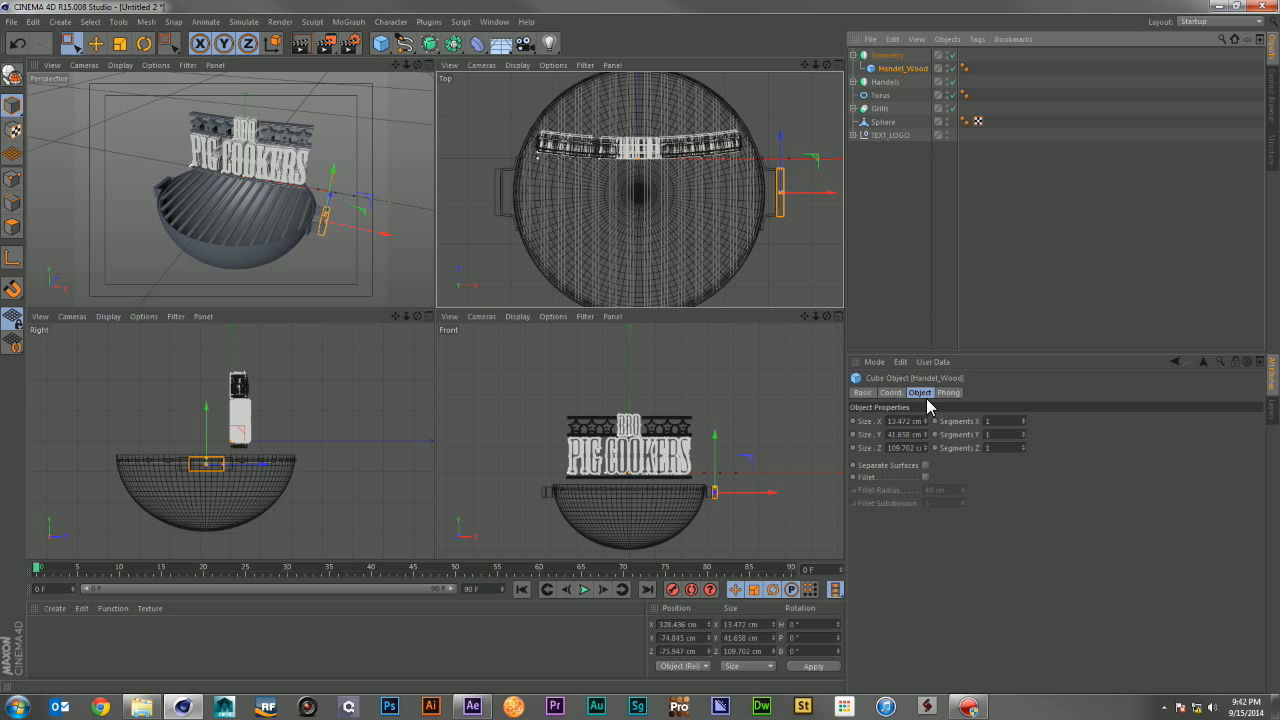
click(924, 477)
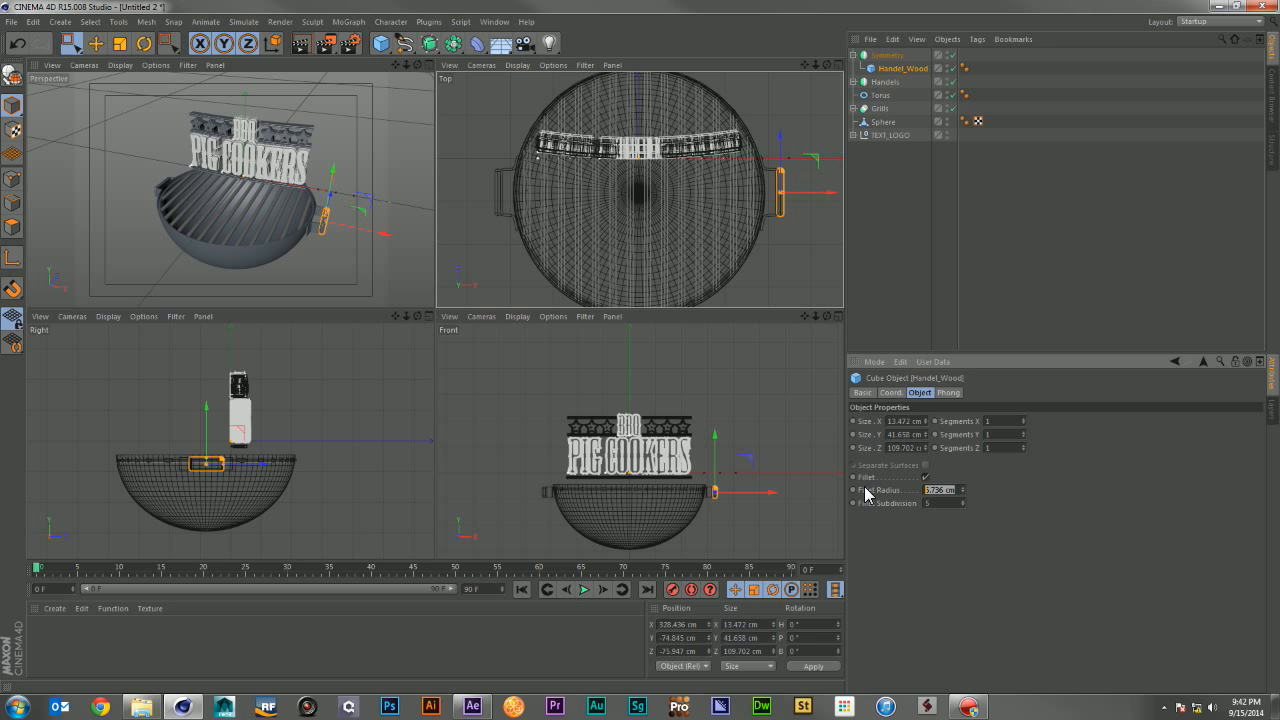
click(978, 240)
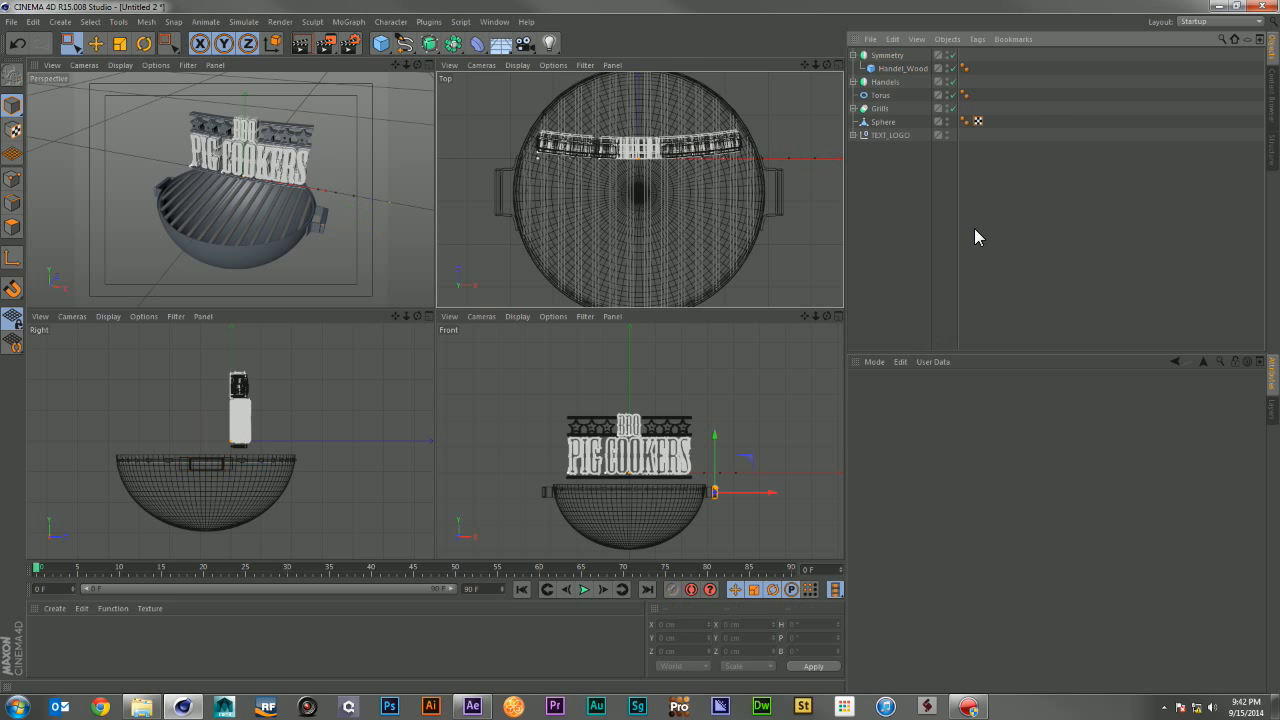
Step: Collapse the new Symmetry object's hierarchy and rename it as Handel_wood
click(426, 64)
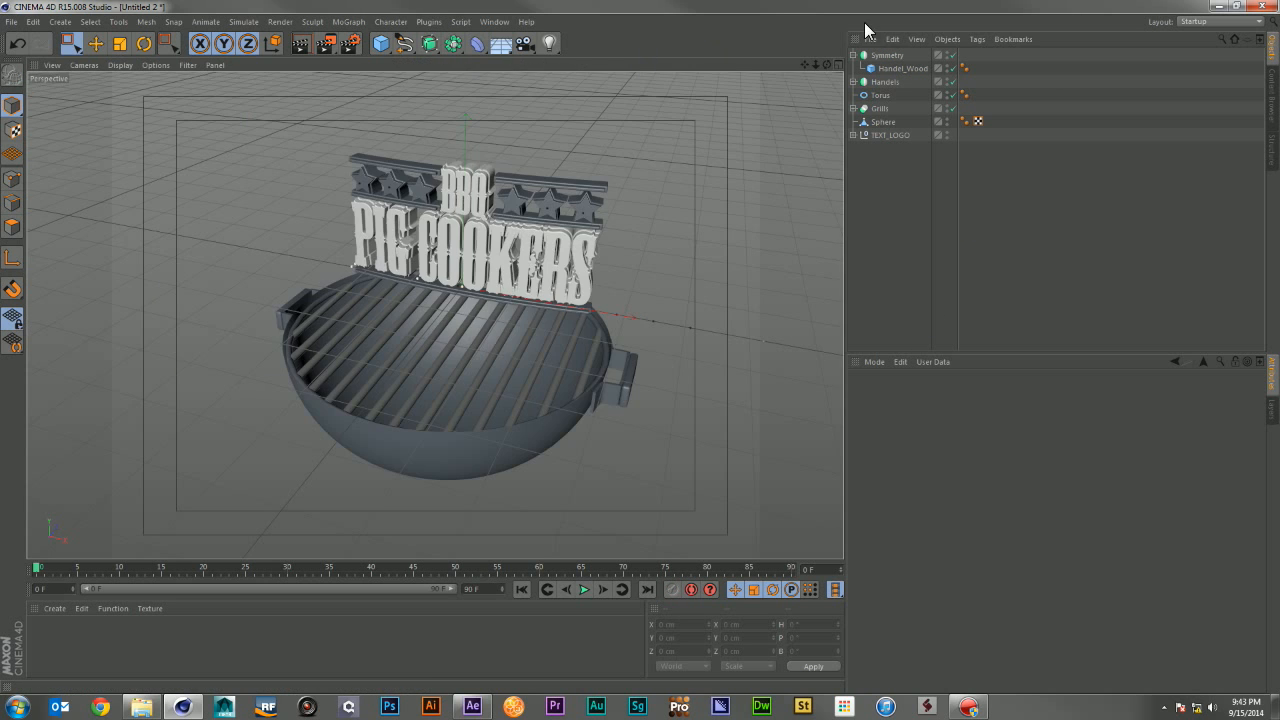
alt+drag(435, 315, 434, 315)
click(853, 56)
click(877, 57)
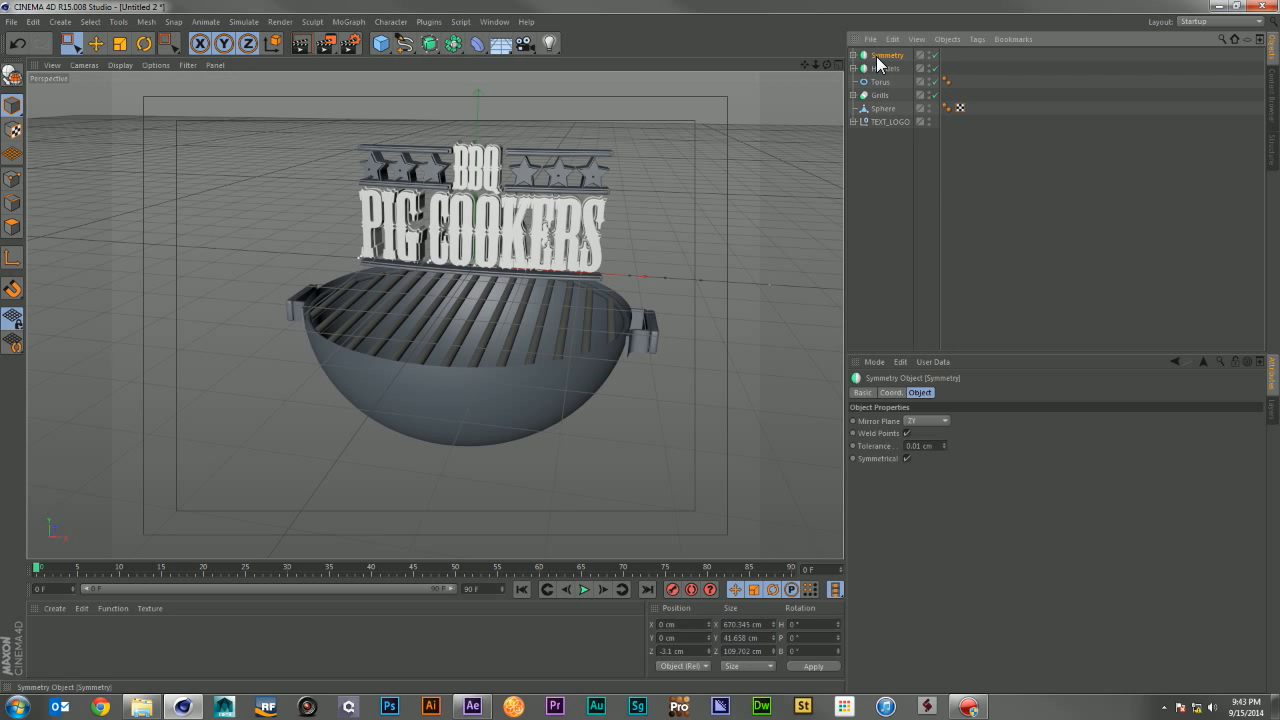
double_click(881, 57)
text(Handel)
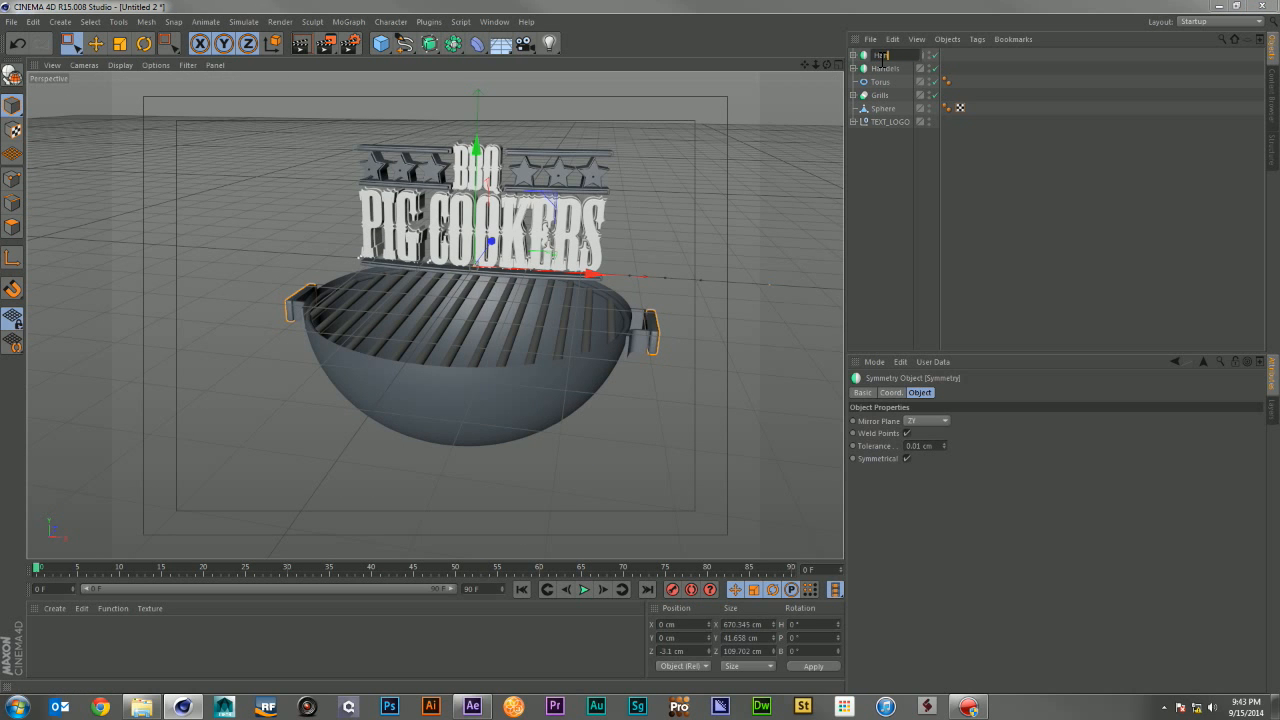
text( wood)
key(Return)
Step: Group the Torus and Grills objects under a null and rename it as Grill
click(881, 82)
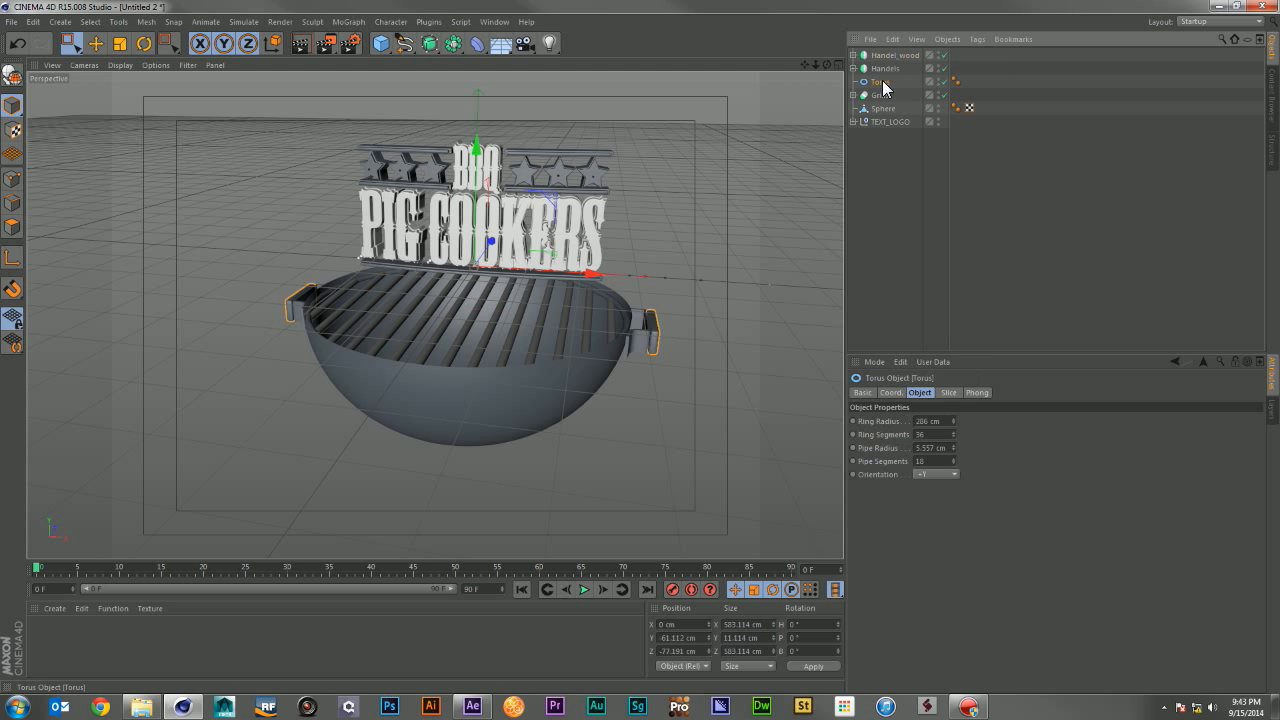
ctrl+click(879, 95)
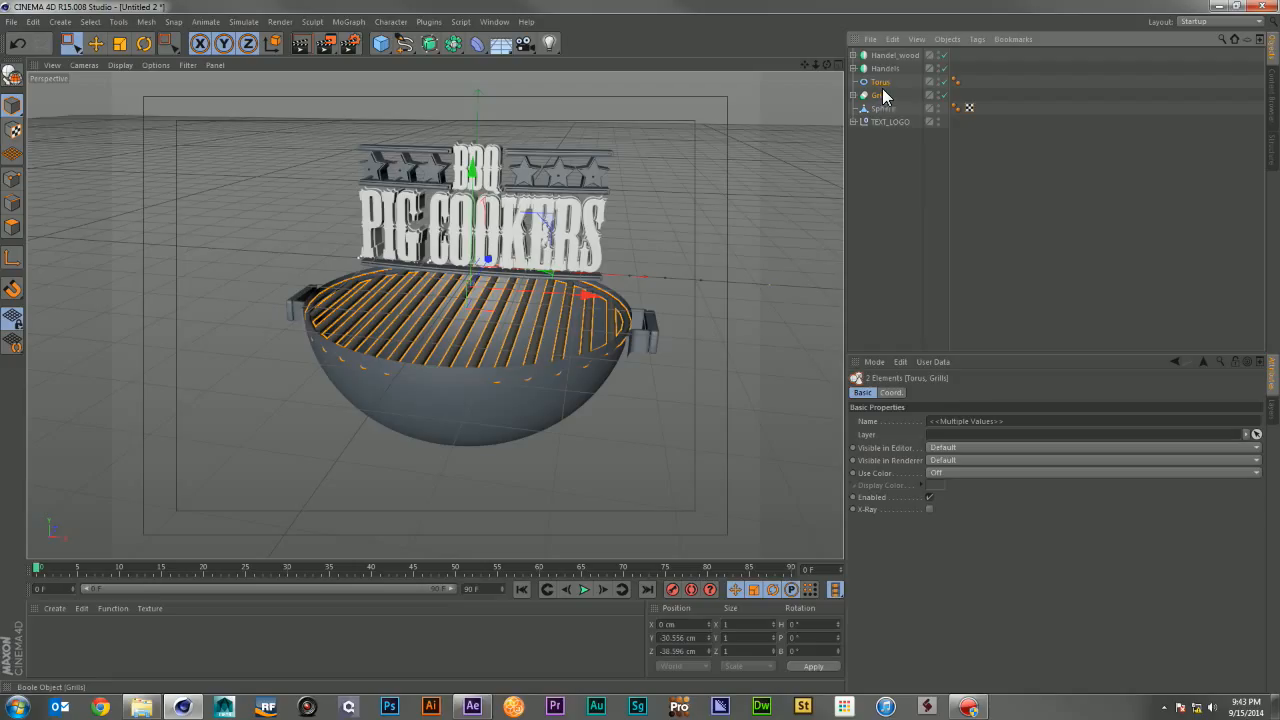
key(alt+g)
double_click(879, 82)
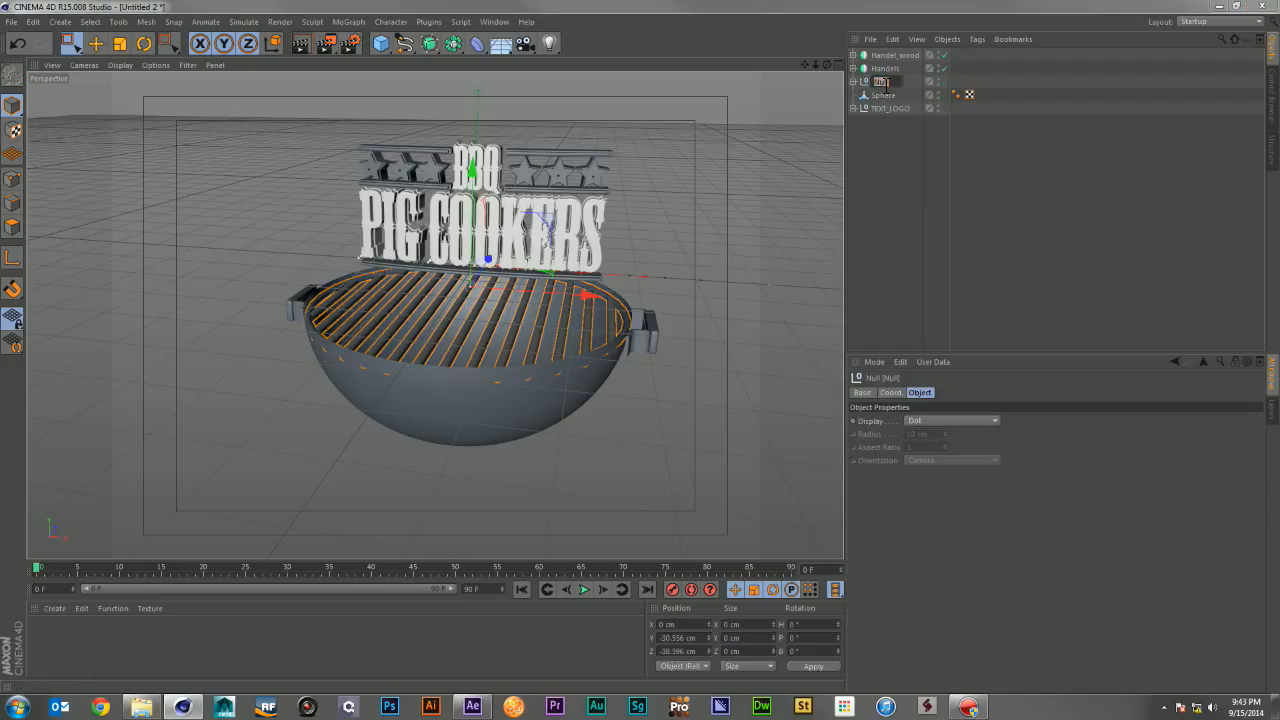
text(Grill)
key(Return)
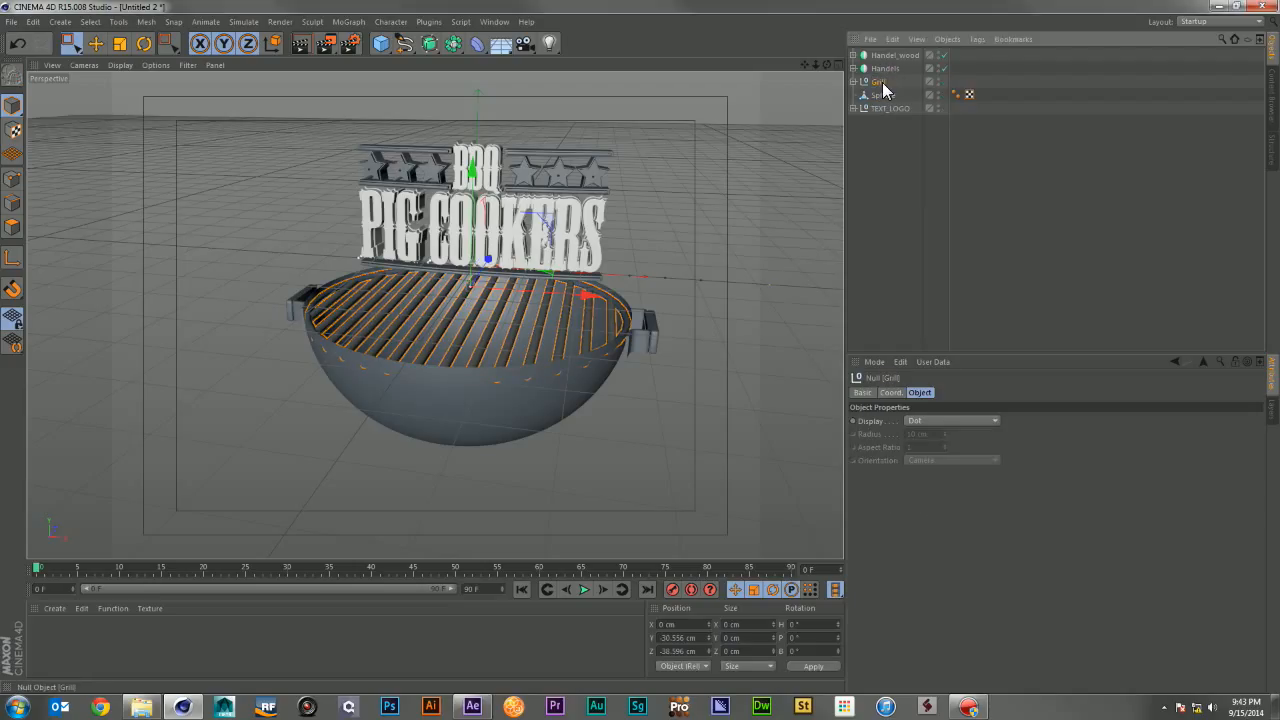
Step: Rename the Sphere as Kettle
double_click(886, 94)
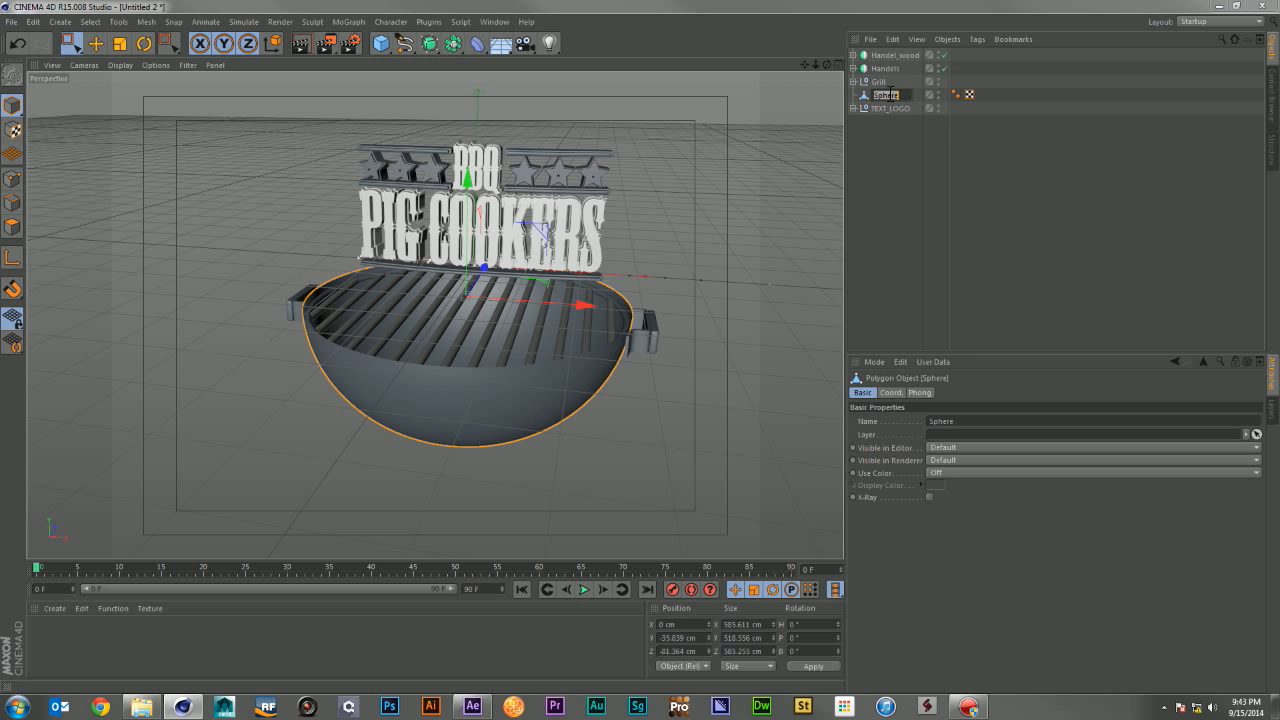
text(Kettle)
key(Return)
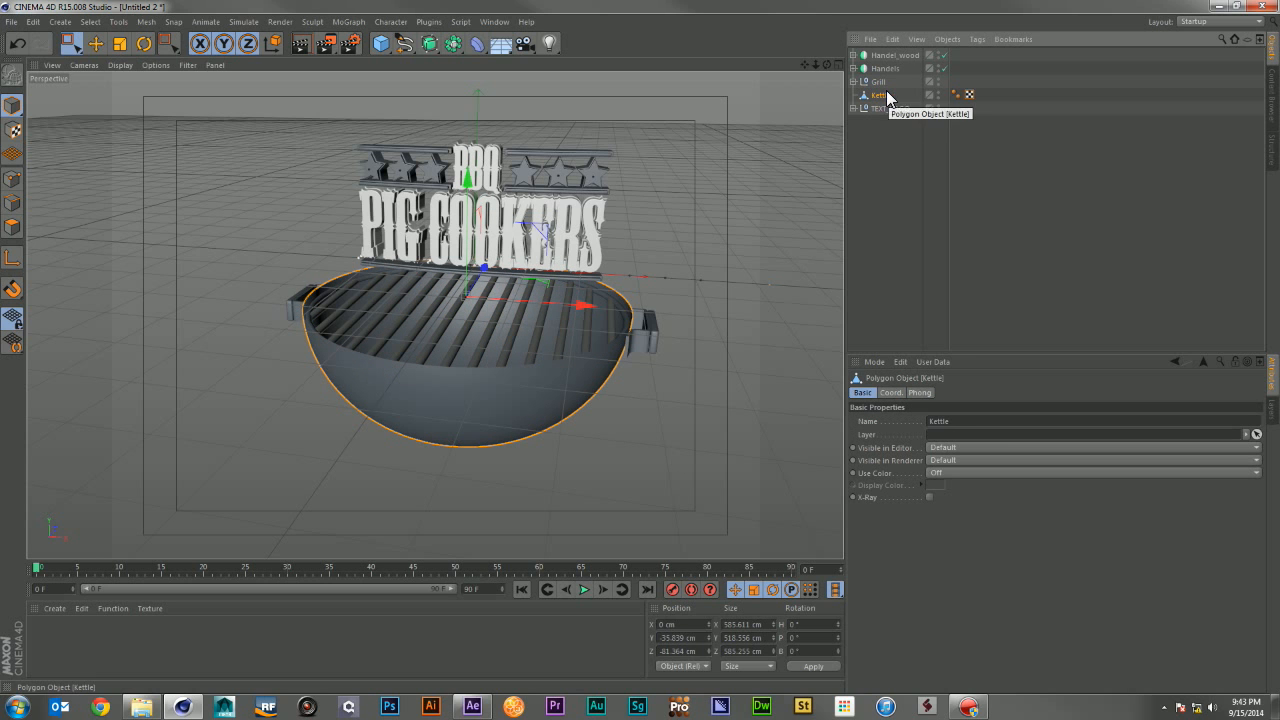
Step: Group Handel_wood, Handels, Grill and Kettle under a null and rename it as Grill_Full
shift+click(889, 56)
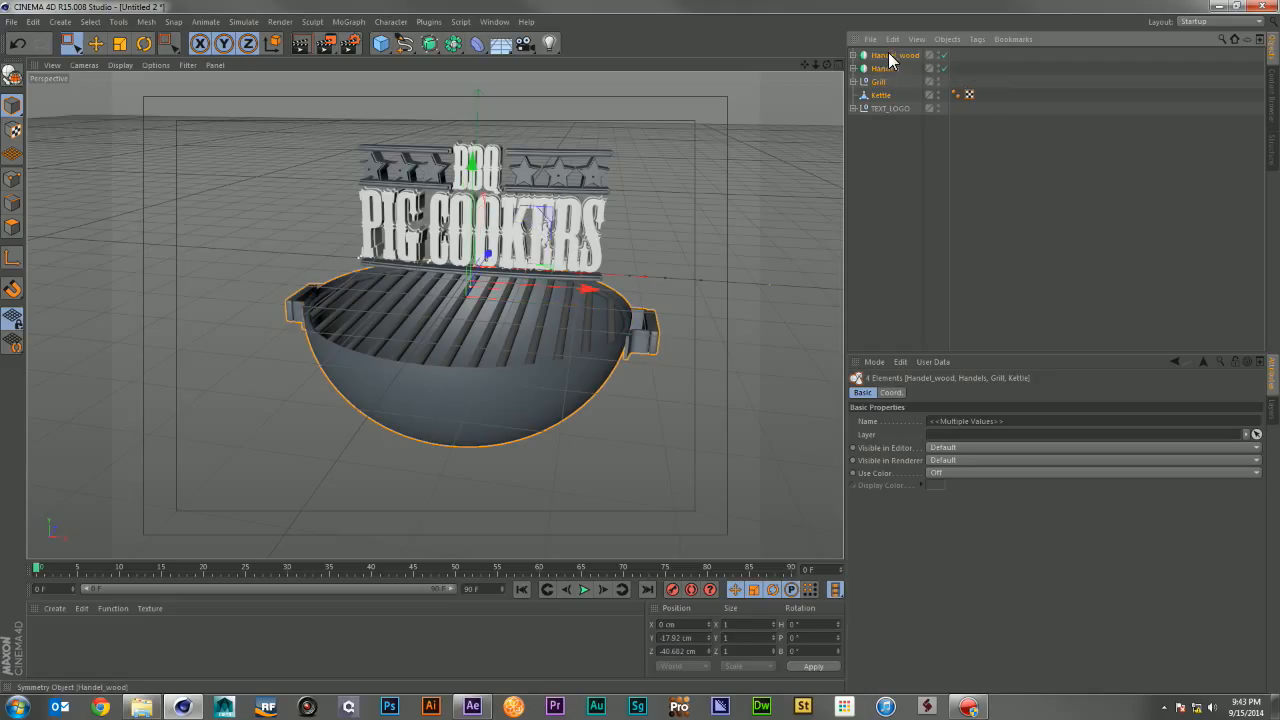
key(alt+g)
double_click(881, 55)
text(Grill_Fu)
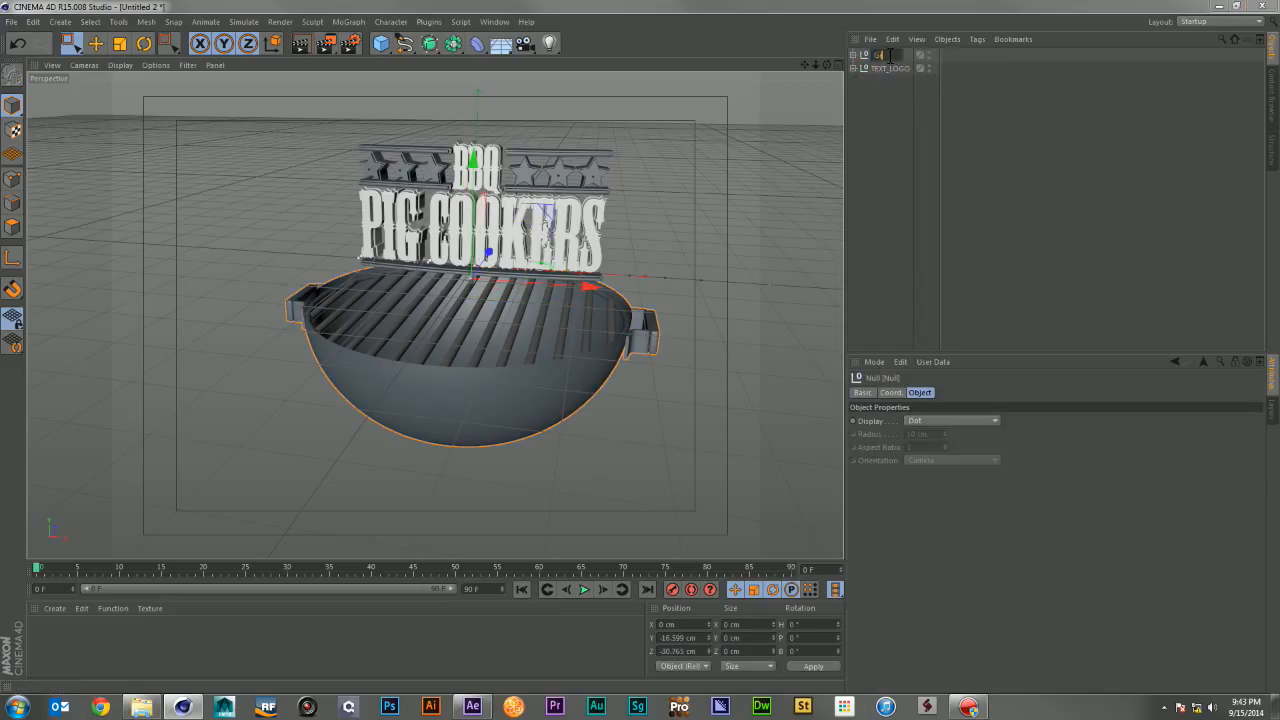
text(ll)
key(Return)
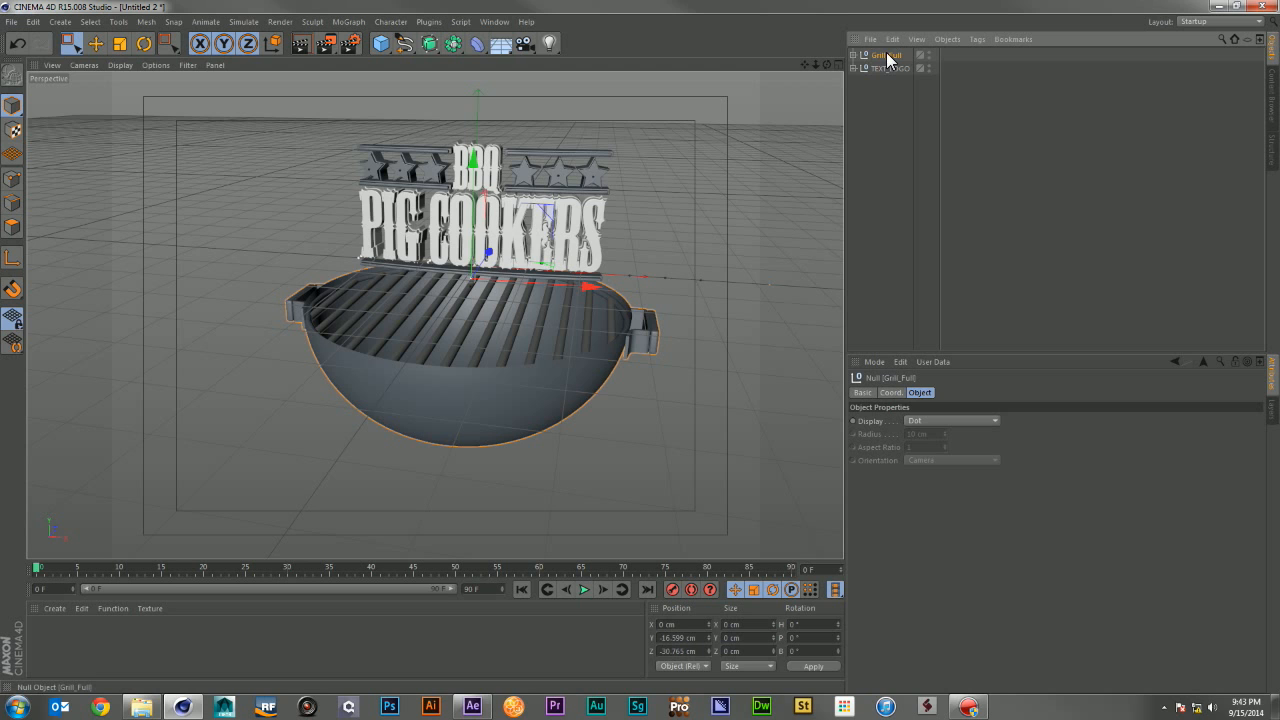
Step: Reorder Grill_Full below TEXT_LOGO and add a Camera to the scene
mouse_move(887, 57)
mouse_down()
mouse_move(882, 94)
mouse_move(888, 72)
mouse_up()
click(549, 43)
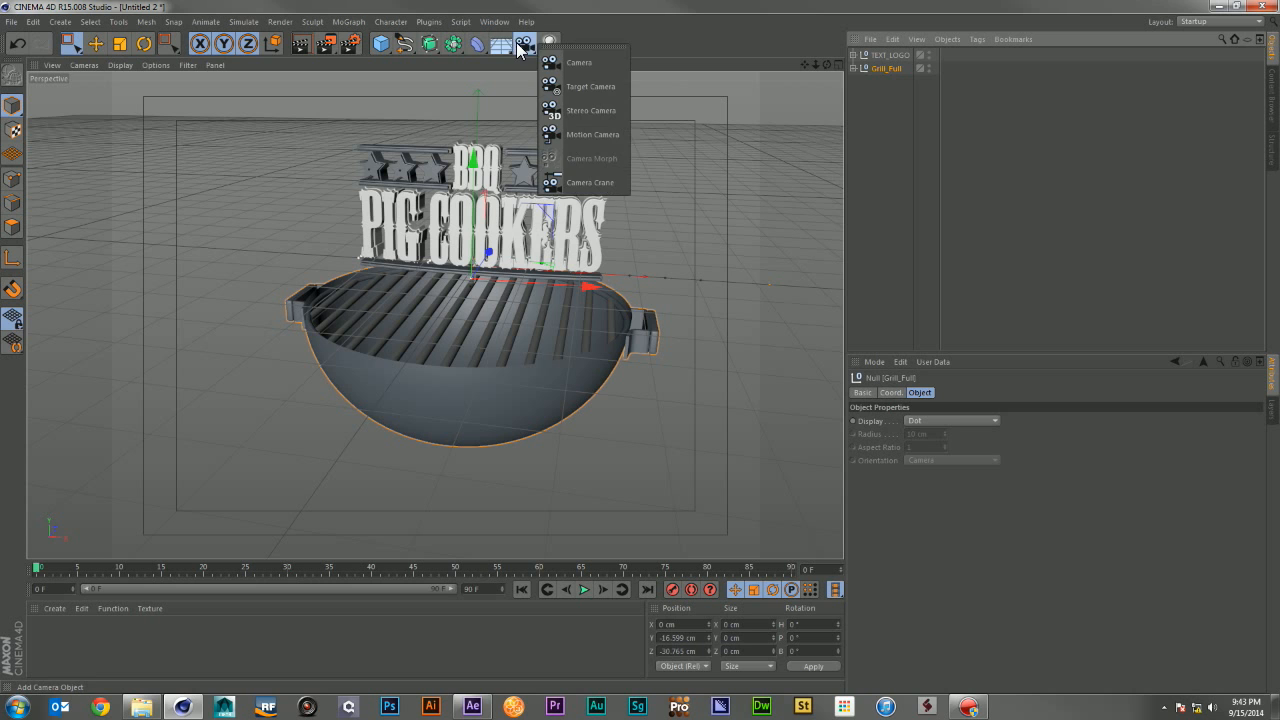
click(576, 63)
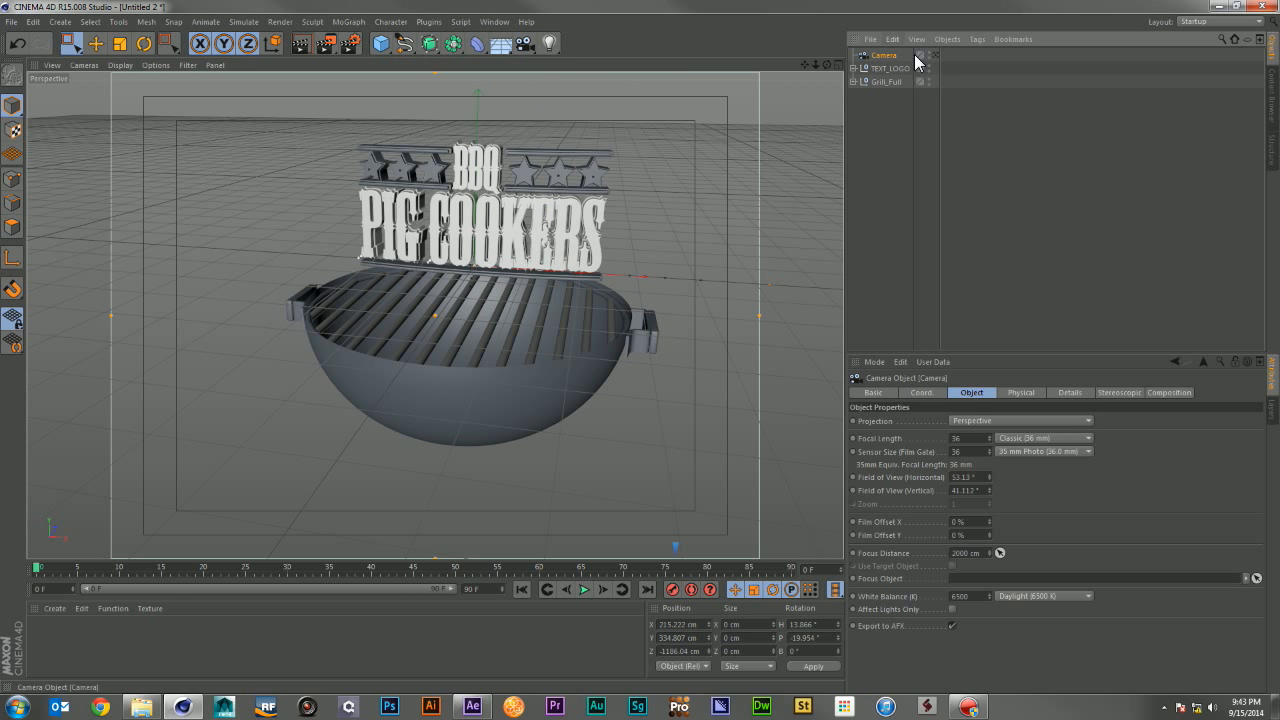
Step: Set the render output size to 1920 x 1080 pixels
click(349, 43)
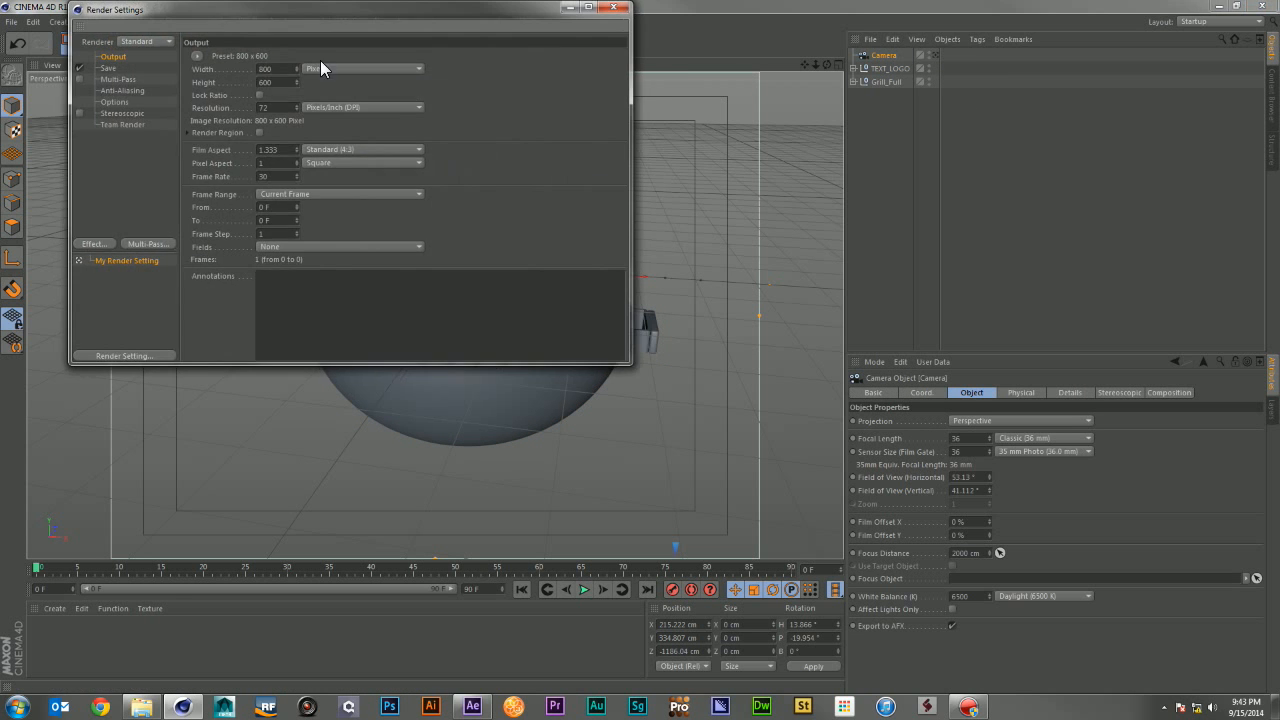
double_click(270, 69)
text(1920)
key(Return)
key(Tab)
text(1080)
key(Return)
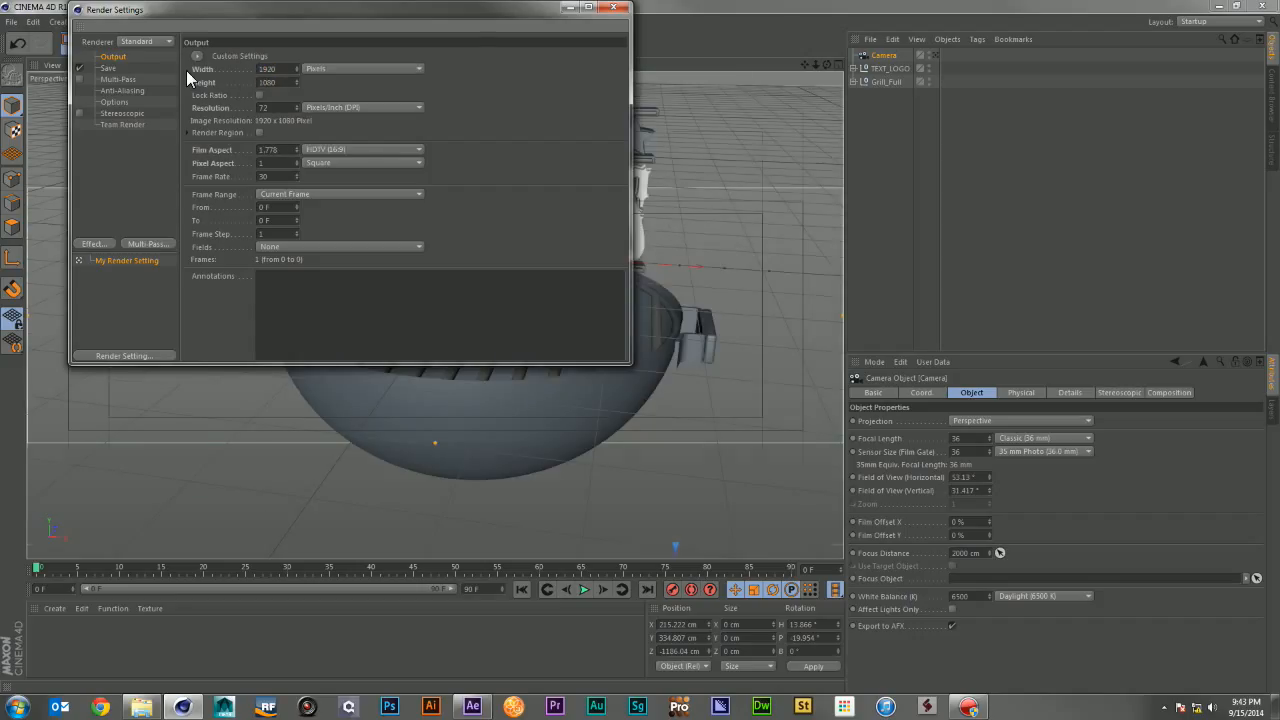
Step: Set the frame rate to 24 in both the render output and the project settings
double_click(266, 176)
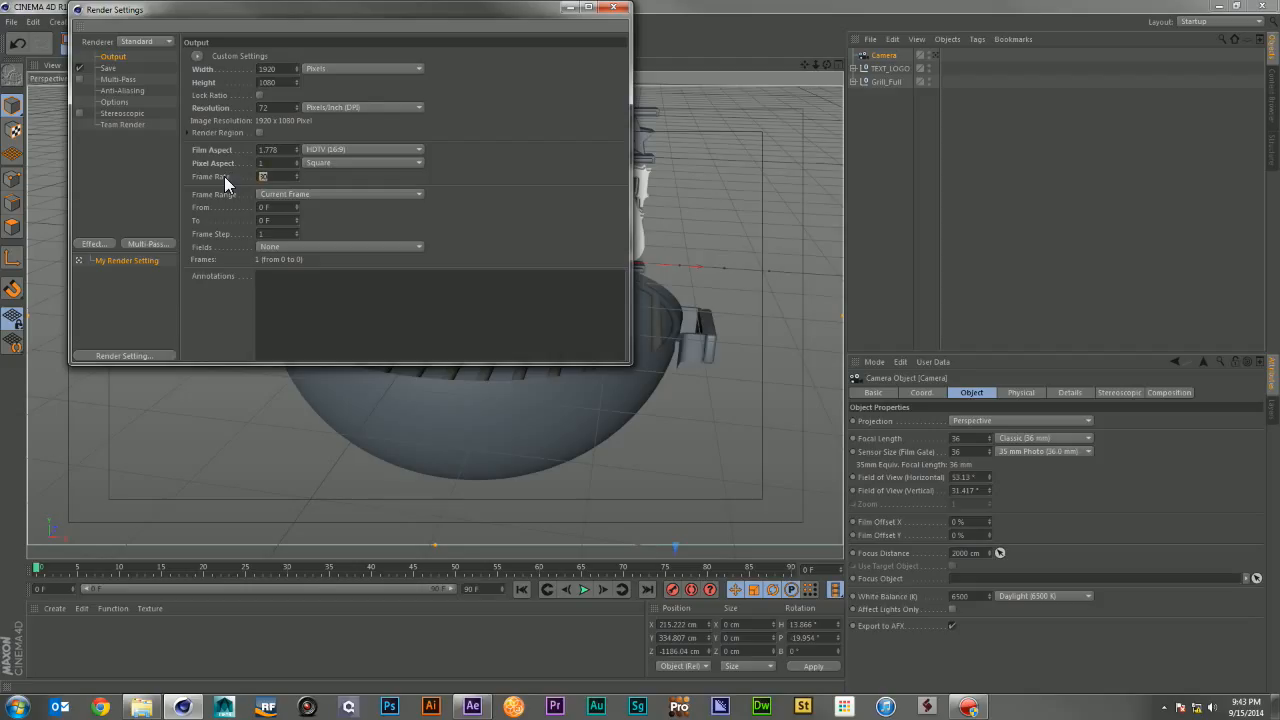
text(24)
key(Return)
key(ctrl+d)
click(950, 452)
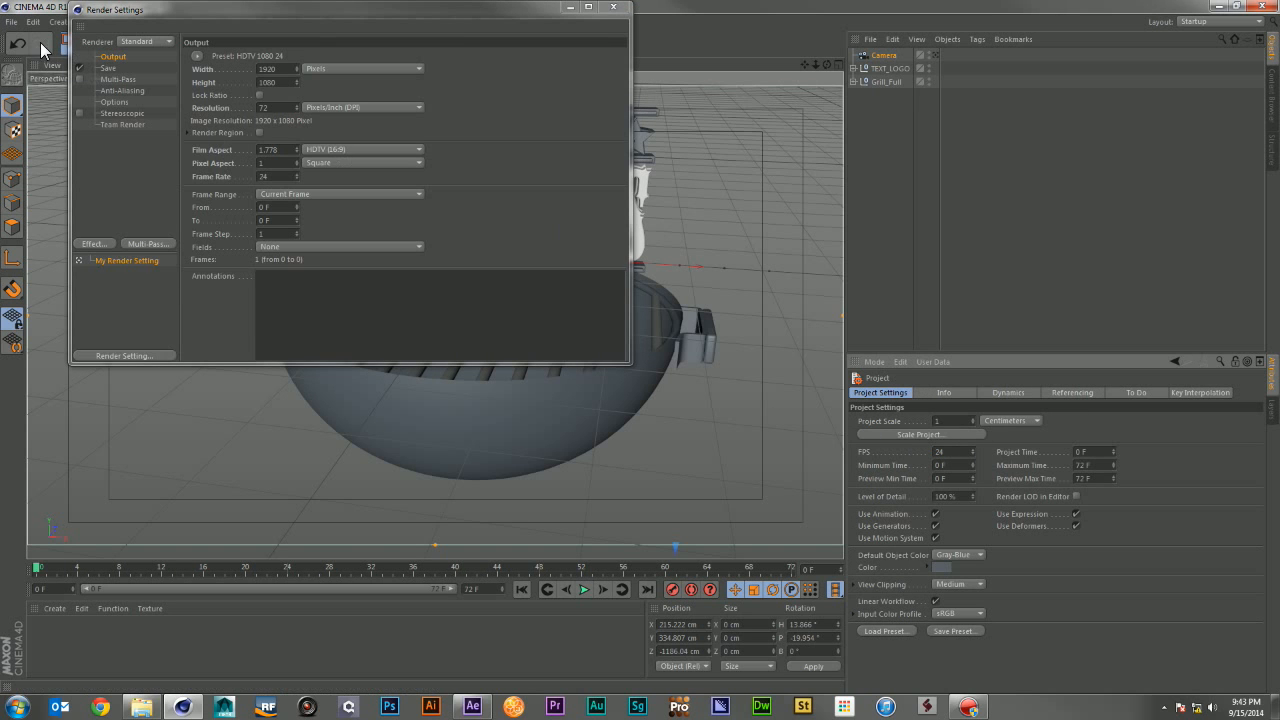
Step: Open the Anti-Aliasing render settings
click(126, 88)
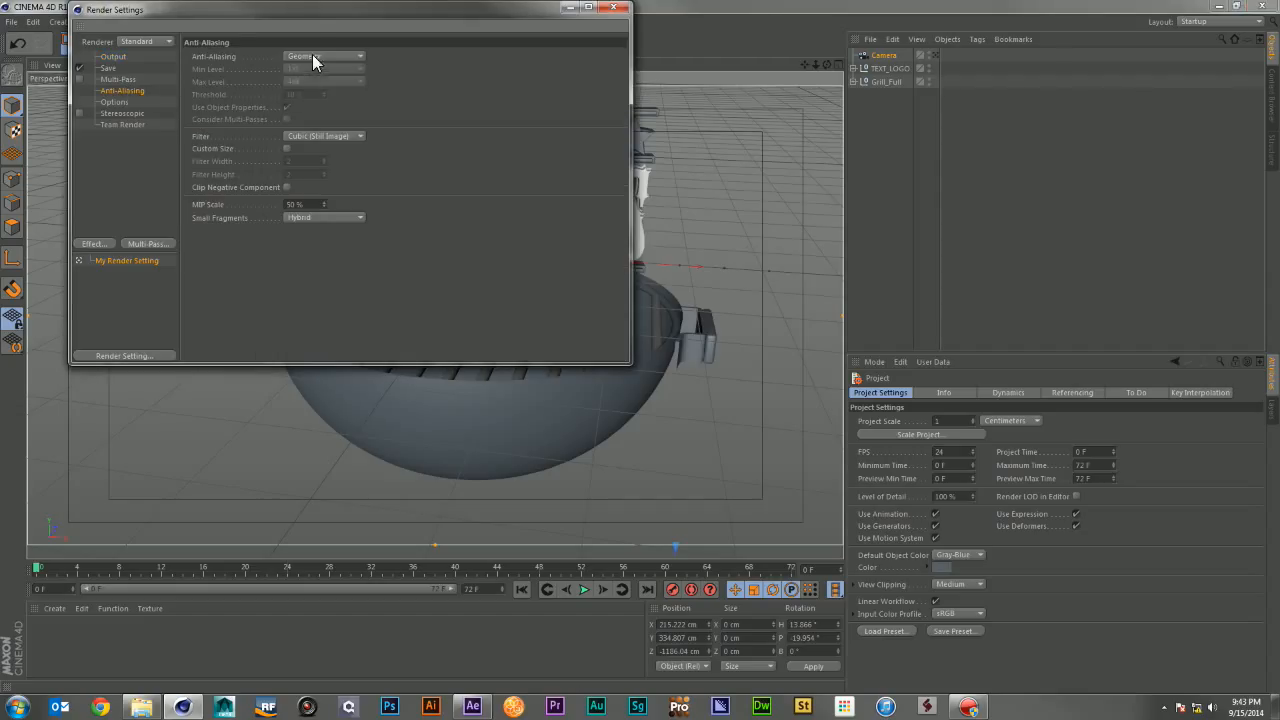
Step: Set the render anti-aliasing to Best and its filter to Sinc
click(312, 57)
click(314, 84)
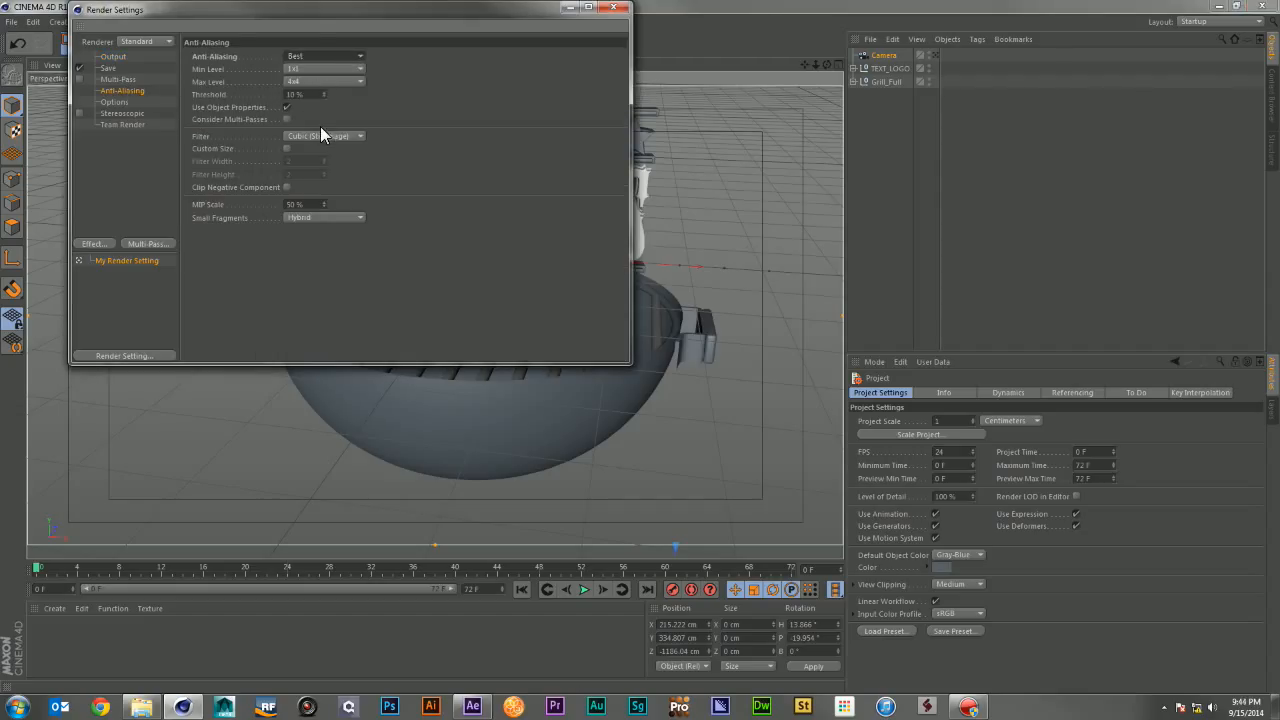
click(320, 132)
click(316, 192)
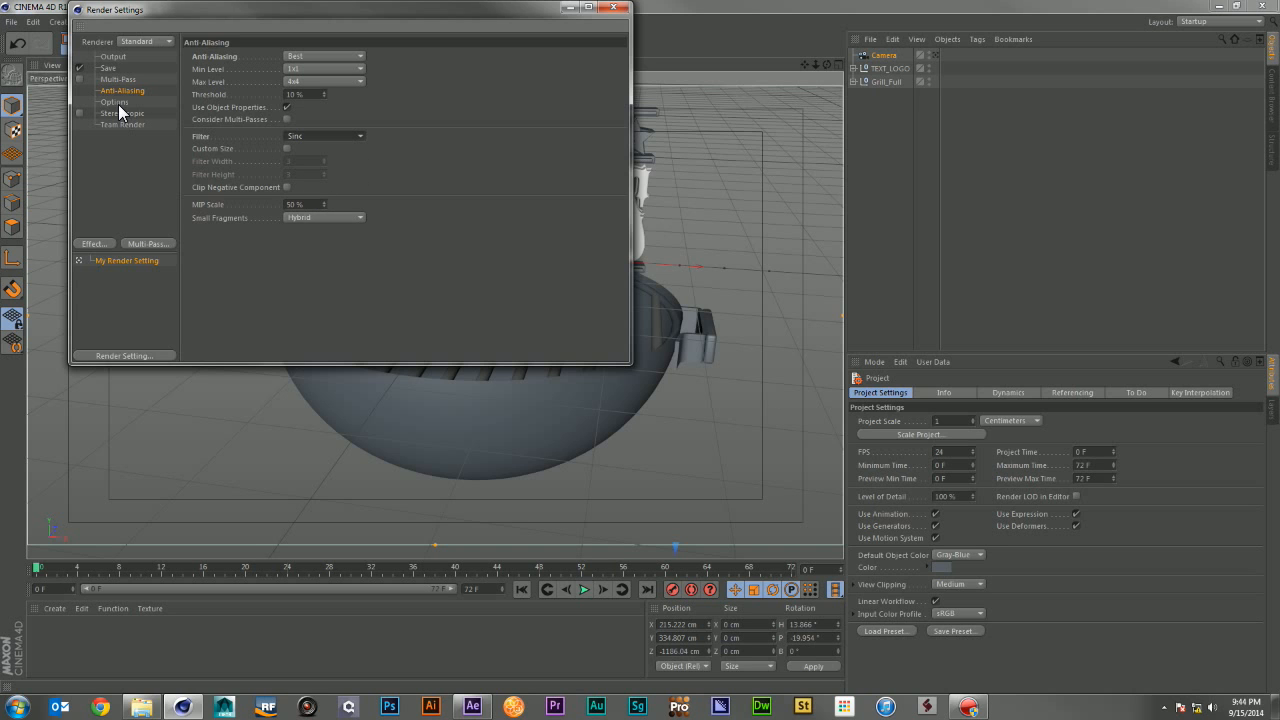
Step: Set the render options to ray depth 5, reflection depth 2 and shadow depth 5, and close the render settings
click(116, 102)
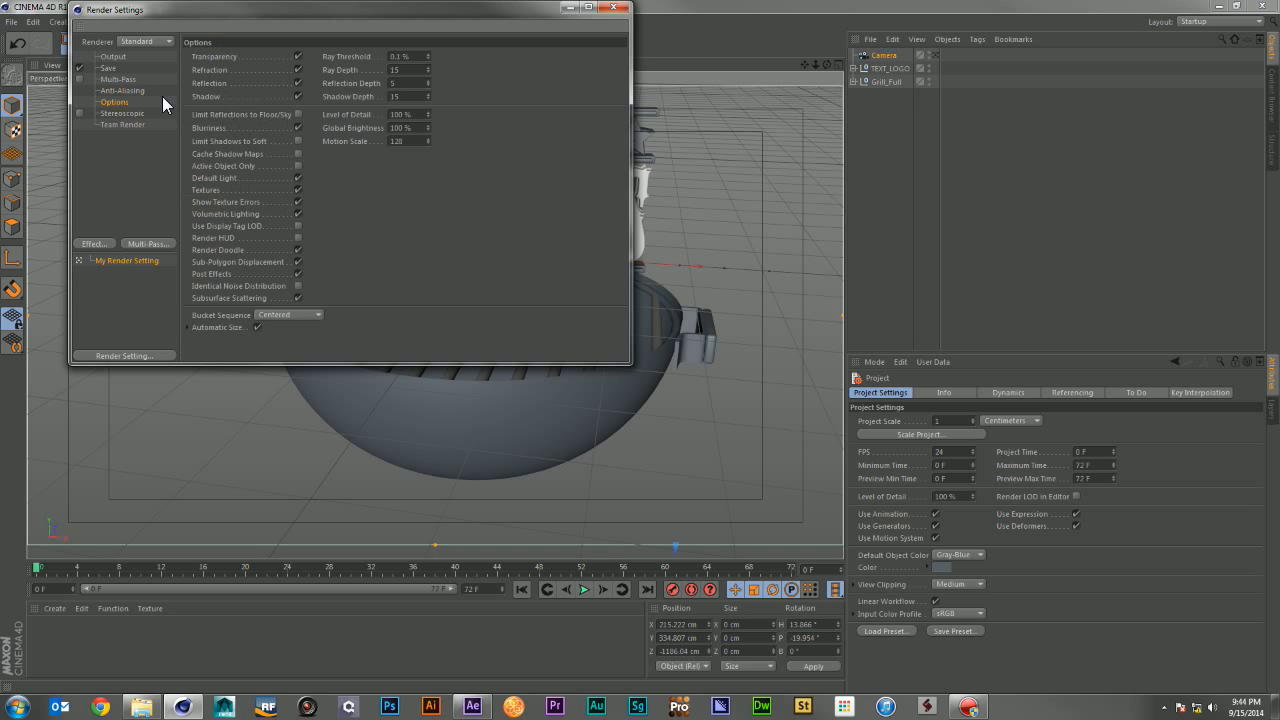
double_click(410, 69)
text(5)
text(3)
drag(408, 85, 363, 97)
text(5)
click(414, 84)
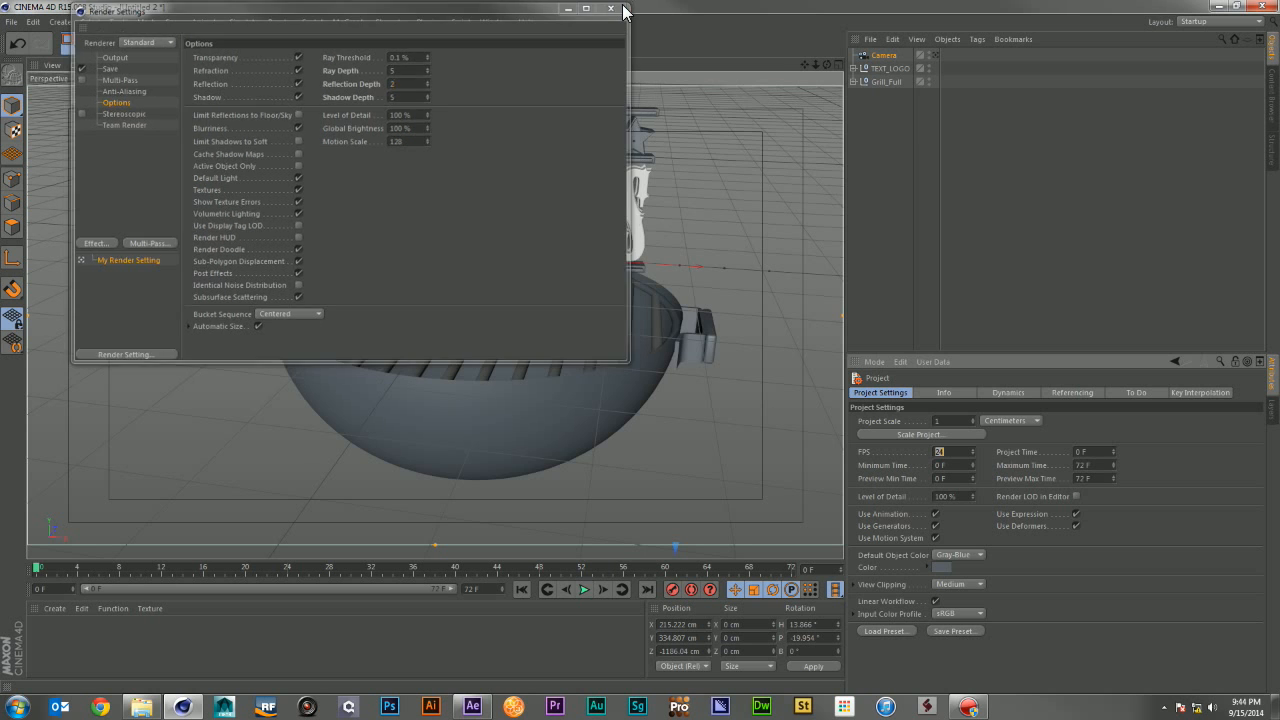
click(623, 9)
Step: Look through the scene camera and orbit it to a nearly frontal view of the logo and grill
click(889, 56)
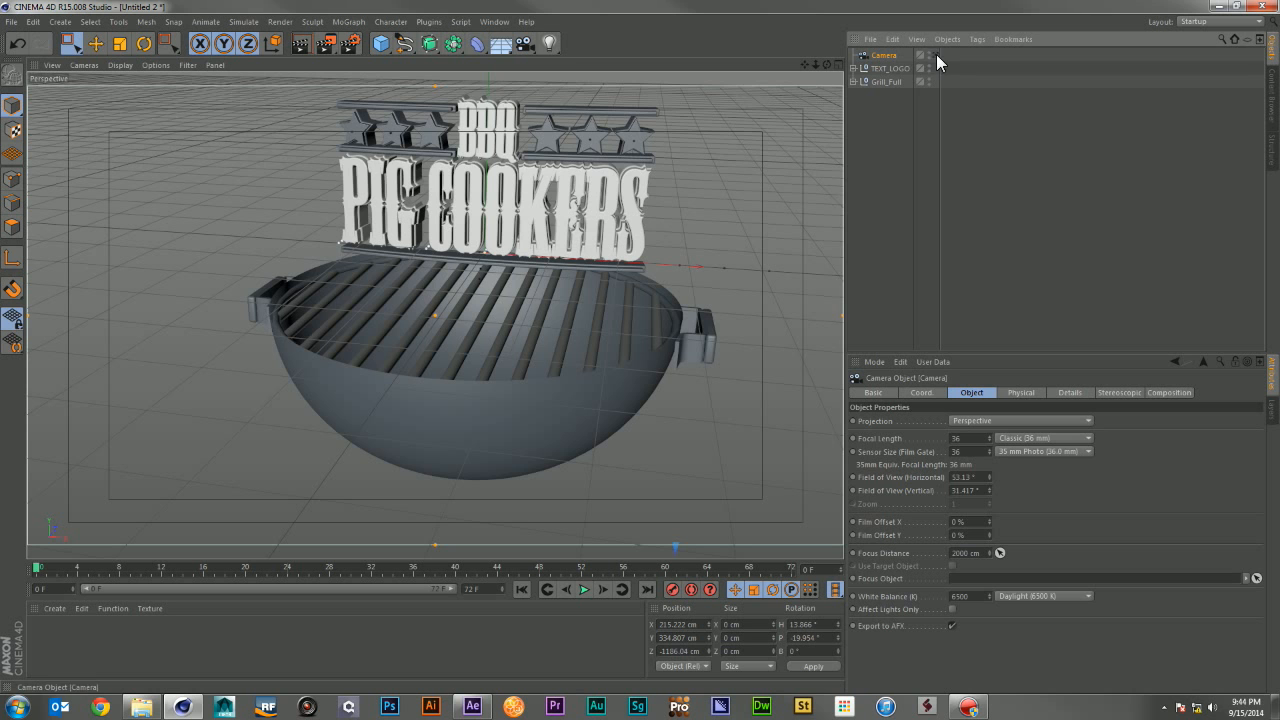
click(934, 55)
drag(828, 64, 742, 132)
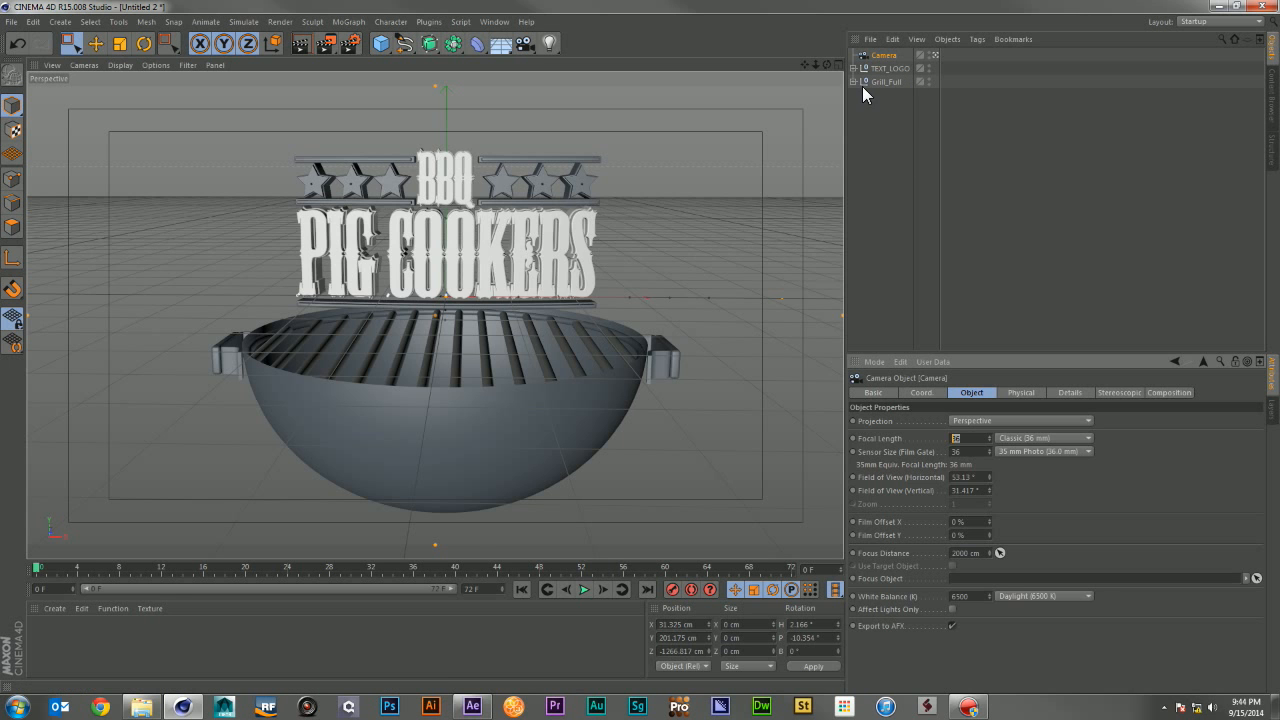
mouse_move(826, 64)
mouse_down()
mouse_move(855, 90)
mouse_move(822, 66)
mouse_up()
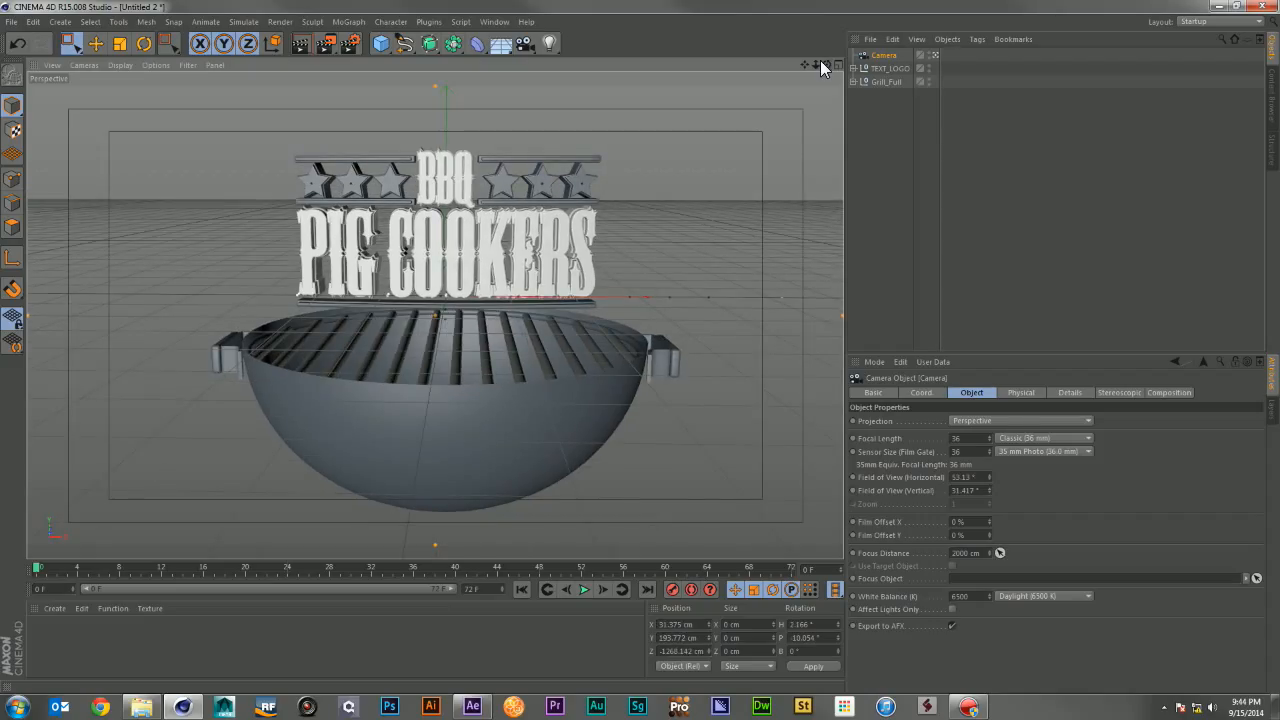
Step: Set the camera's focal length to 50 mm and move the camera back to reframe the logo and grill
click(965, 438)
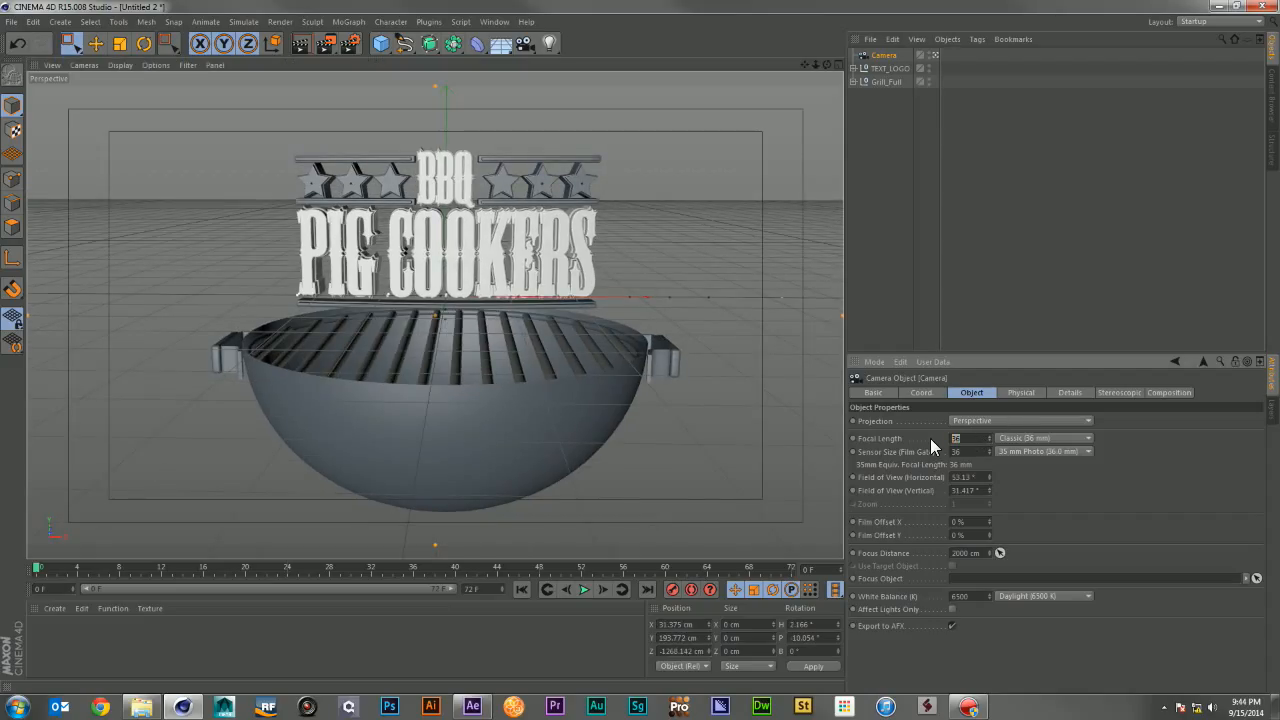
text(50)
key(Return)
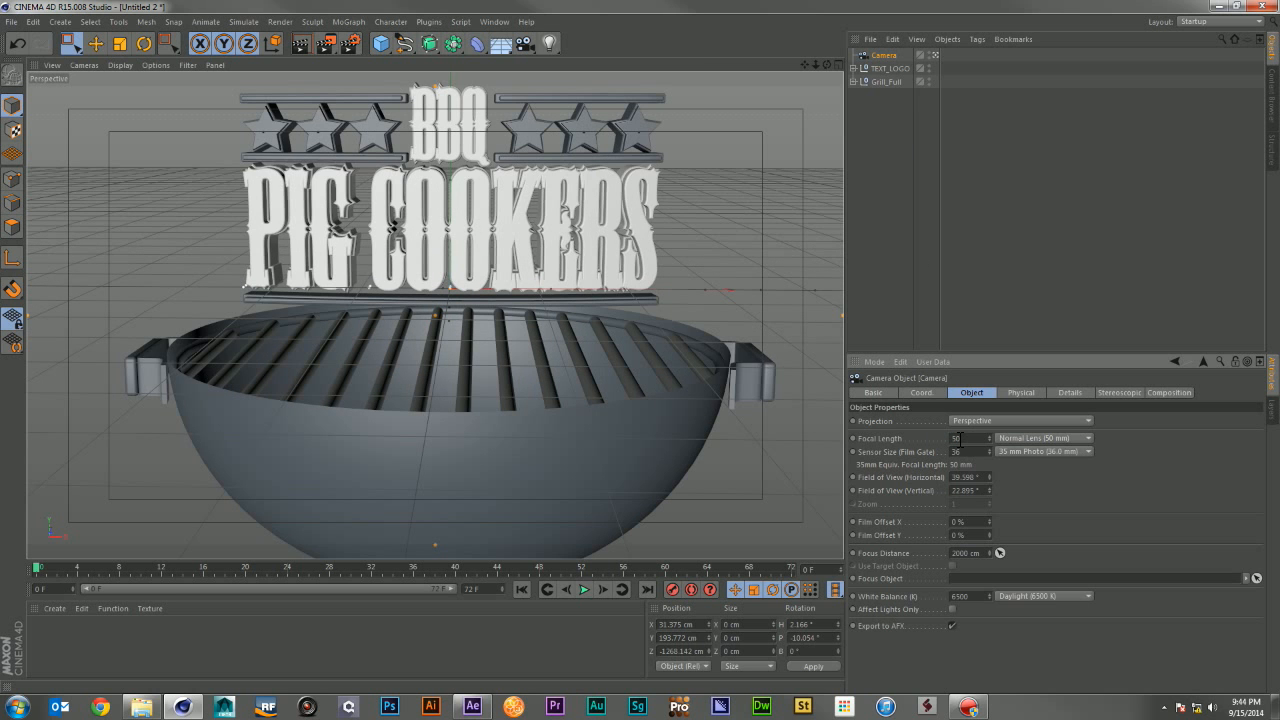
drag(816, 68, 840, 90)
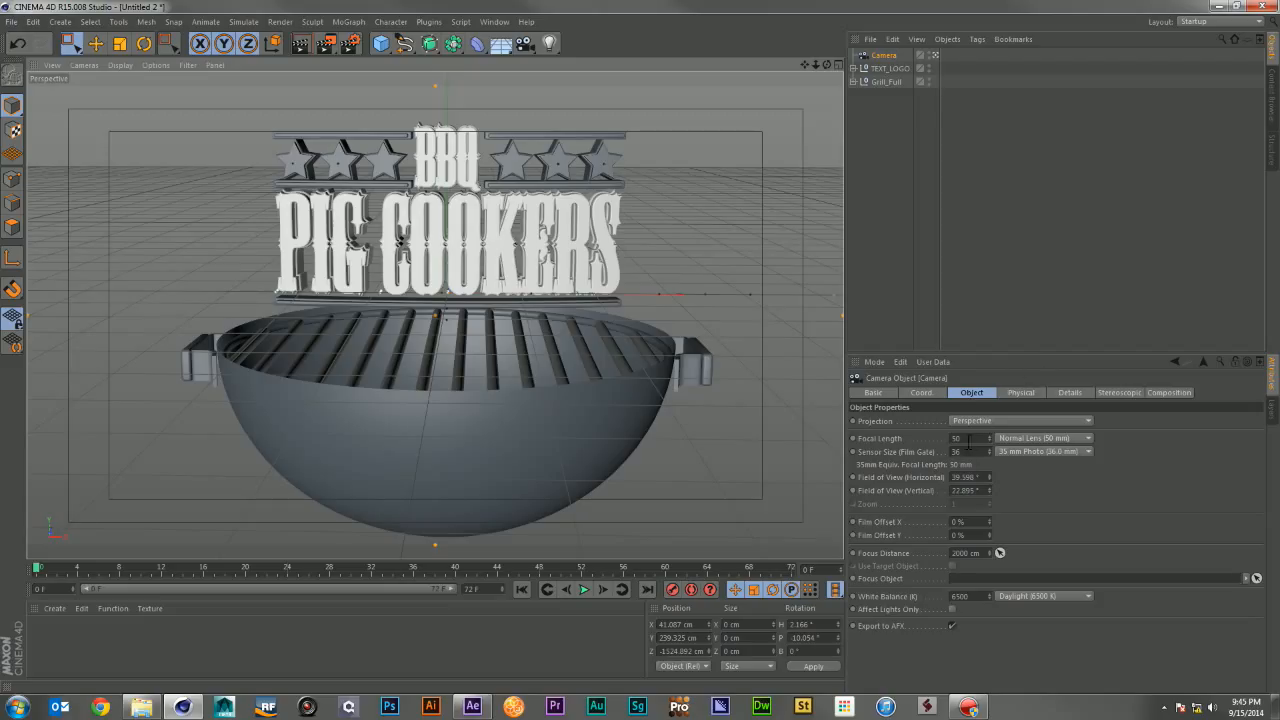
Step: Set the camera's focal length to 24 mm and move the camera in until the logo and grill fill the frame
double_click(976, 438)
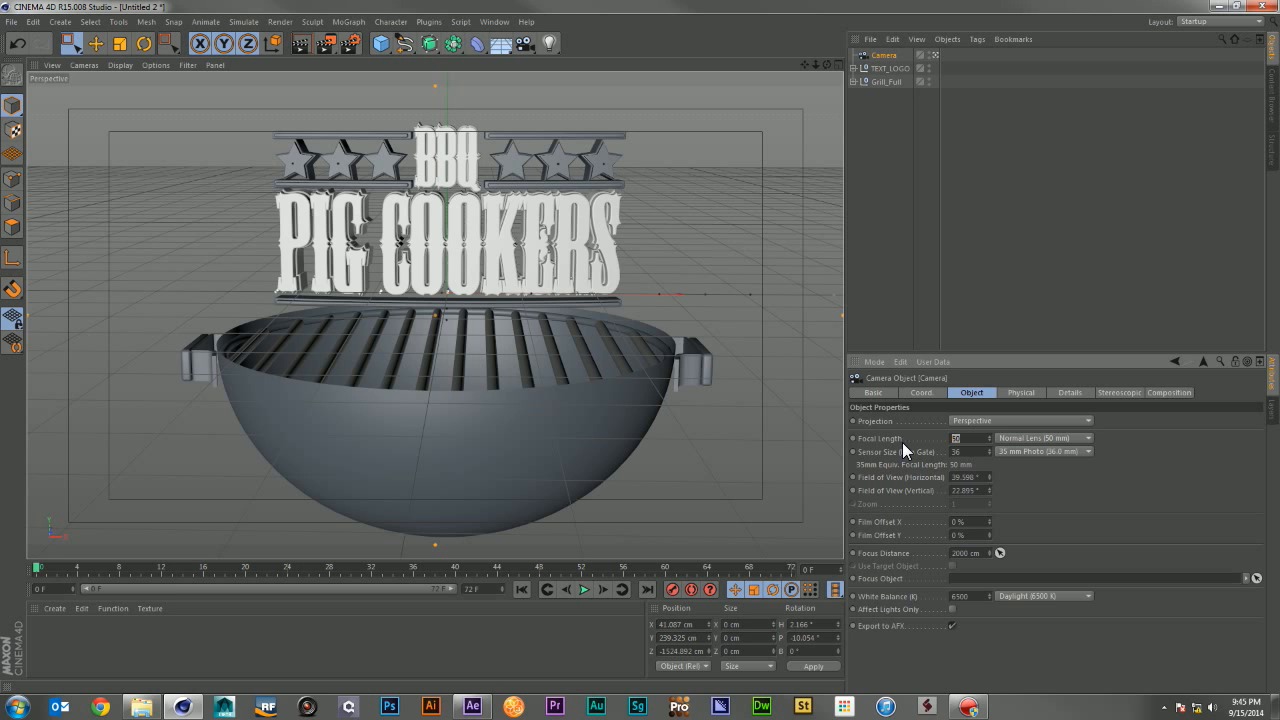
text(24)
key(Return)
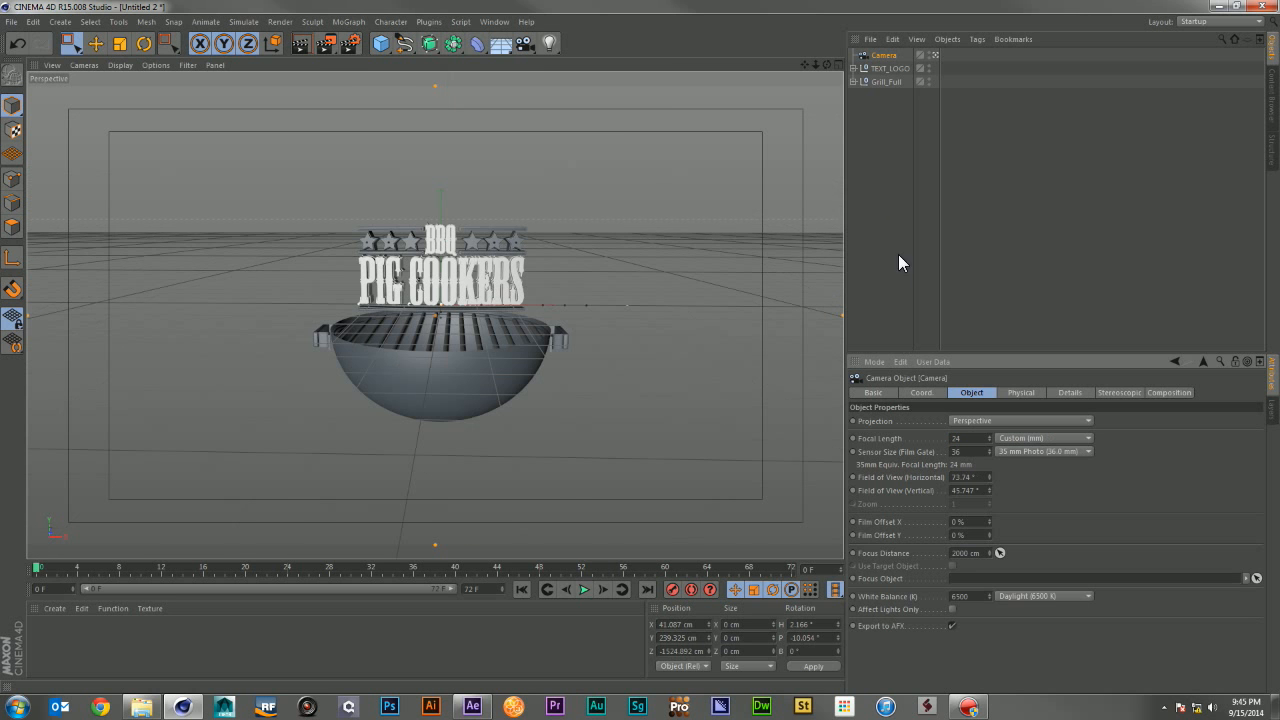
mouse_move(818, 64)
mouse_down()
mouse_move(860, 62)
mouse_move(818, 64)
mouse_move(828, 54)
mouse_up()
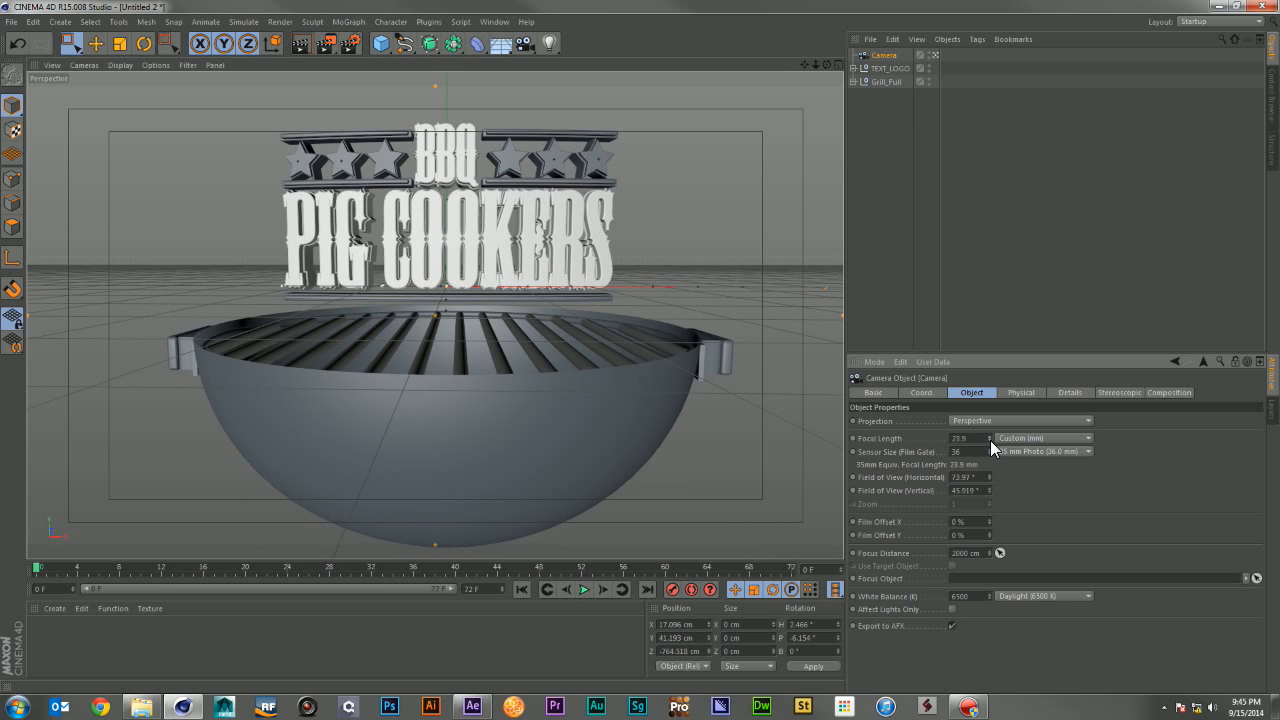
Step: Set the camera's focal length to 22 mm, move it closer and orbit to a low angle at the grill's rim
drag(990, 440, 843, 440)
text(22)
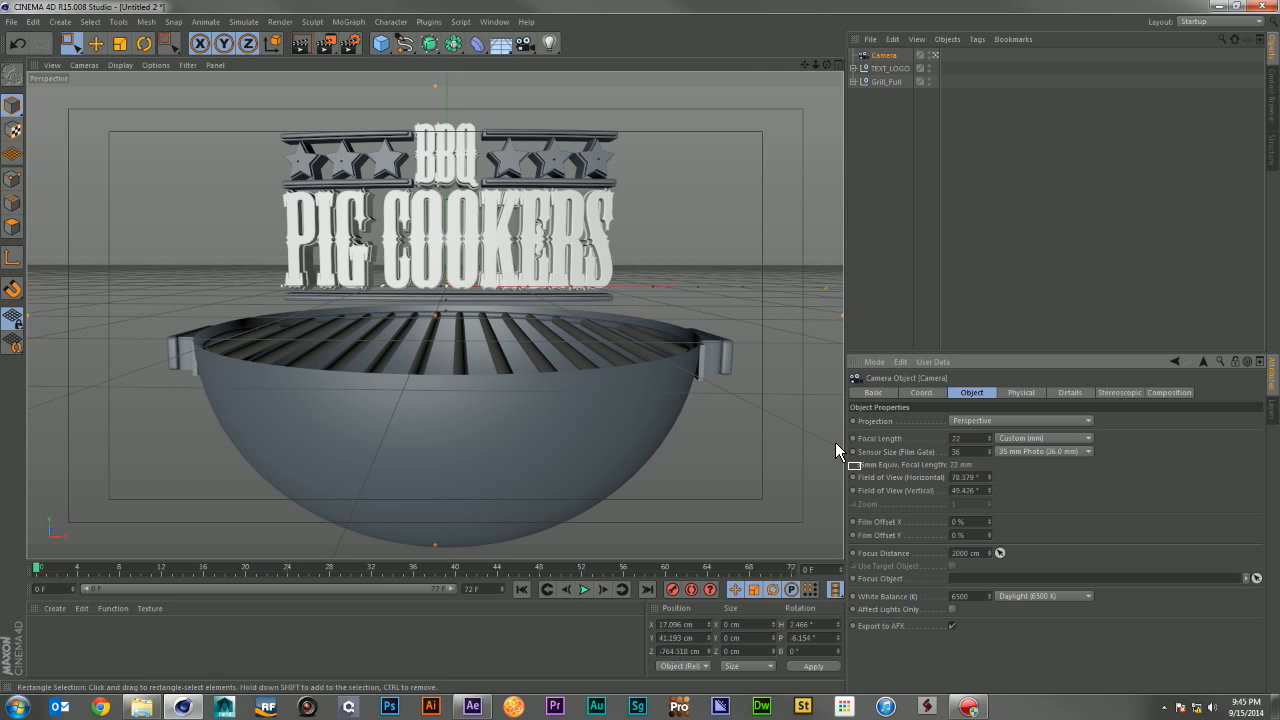
key(Return)
drag(813, 64, 885, 64)
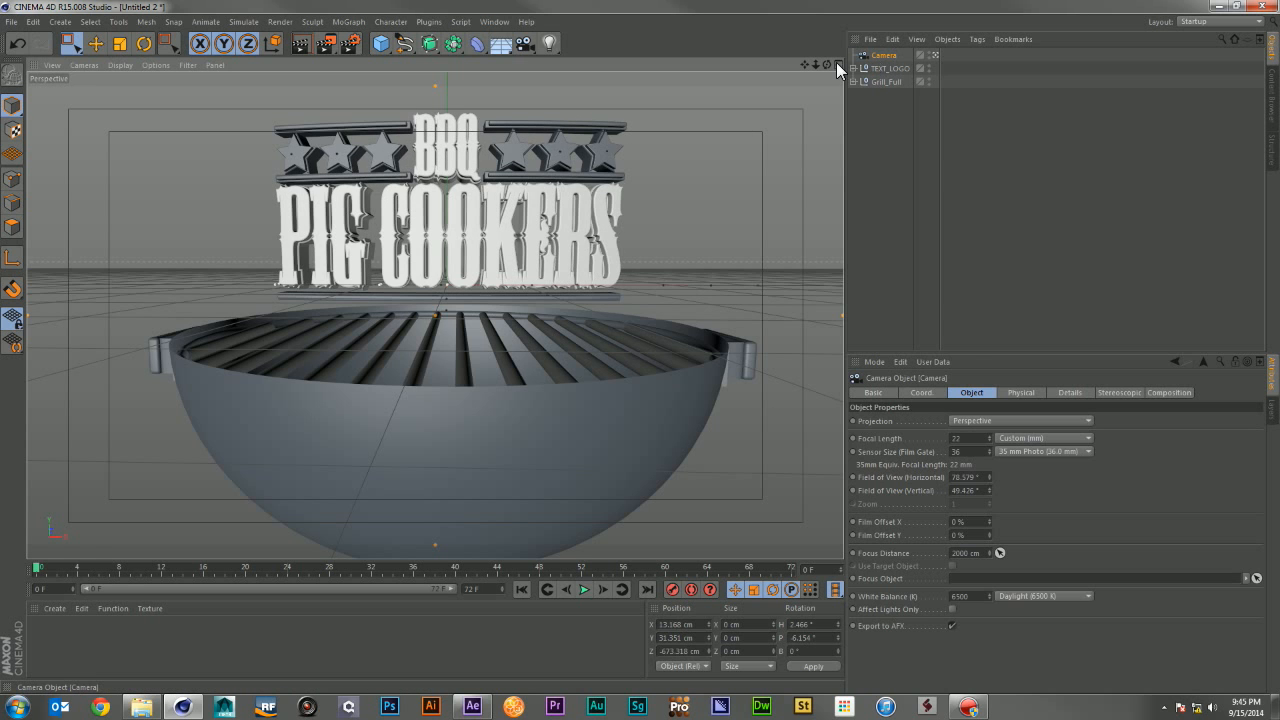
mouse_move(828, 64)
mouse_down()
mouse_move(828, 90)
mouse_move(810, 90)
mouse_move(810, 64)
mouse_move(825, 92)
mouse_move(827, 66)
mouse_up()
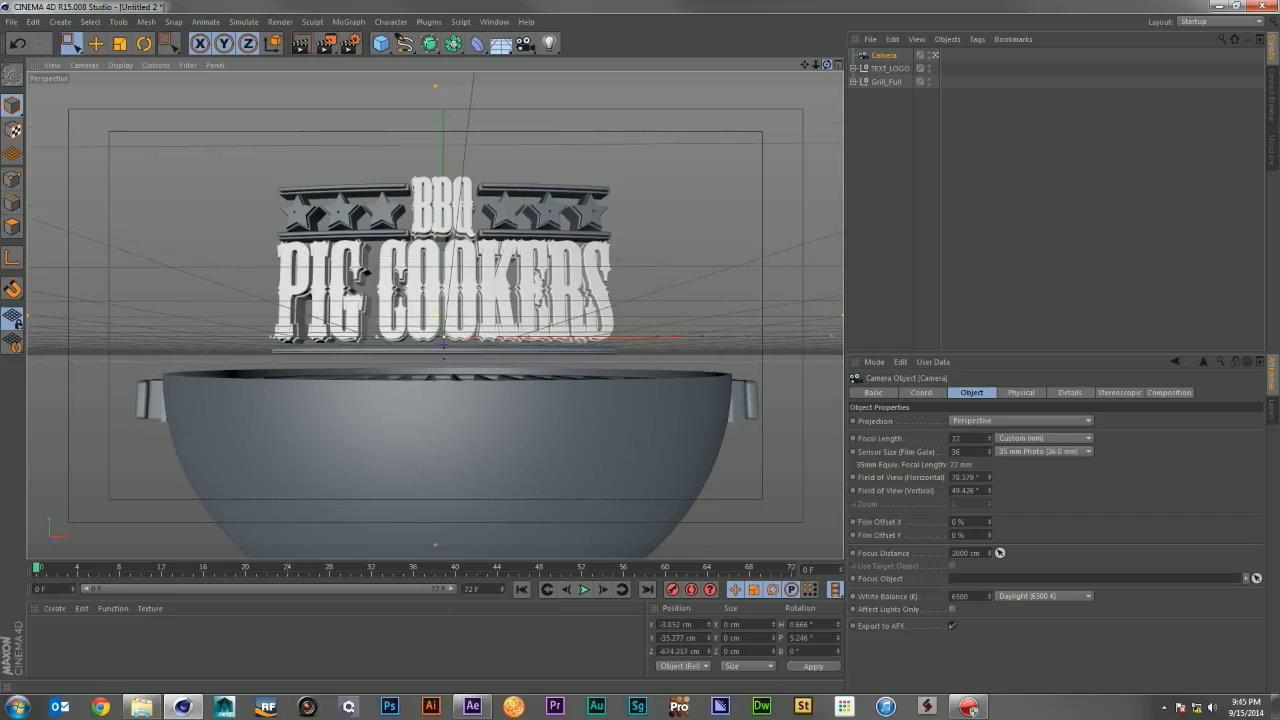
Step: Pitch the Grill_Full group 12° toward the camera, raise it to about Y -10 cm and move the camera slightly closer
click(884, 81)
click(889, 392)
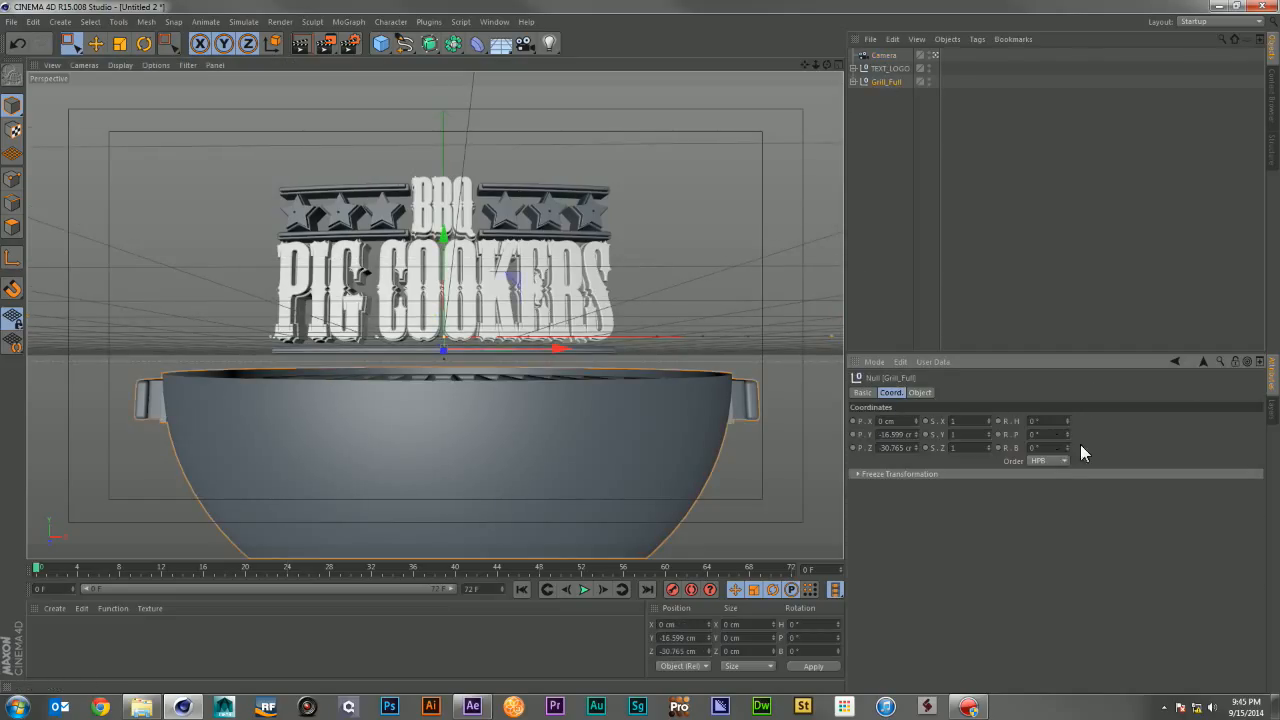
mouse_move(1066, 434)
mouse_down()
mouse_move(1066, 410)
mouse_move(1066, 421)
mouse_up()
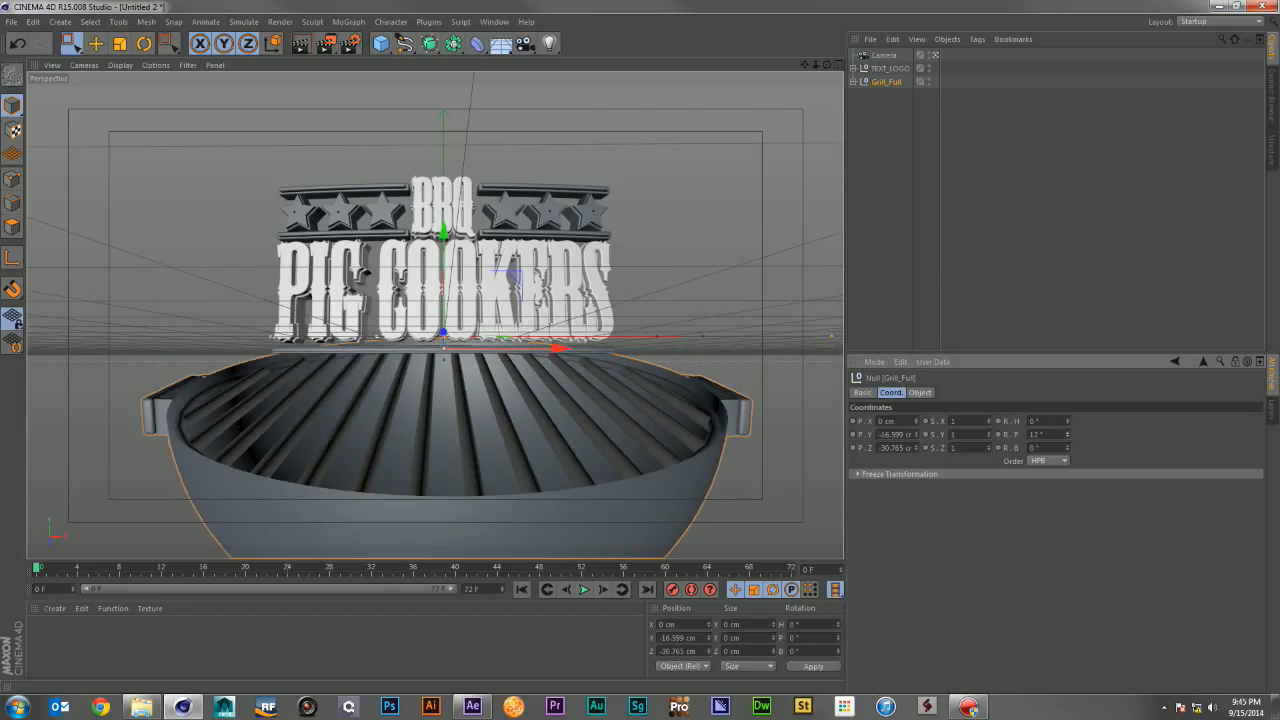
drag(446, 241, 448, 229)
drag(814, 66, 856, 66)
drag(815, 65, 812, 65)
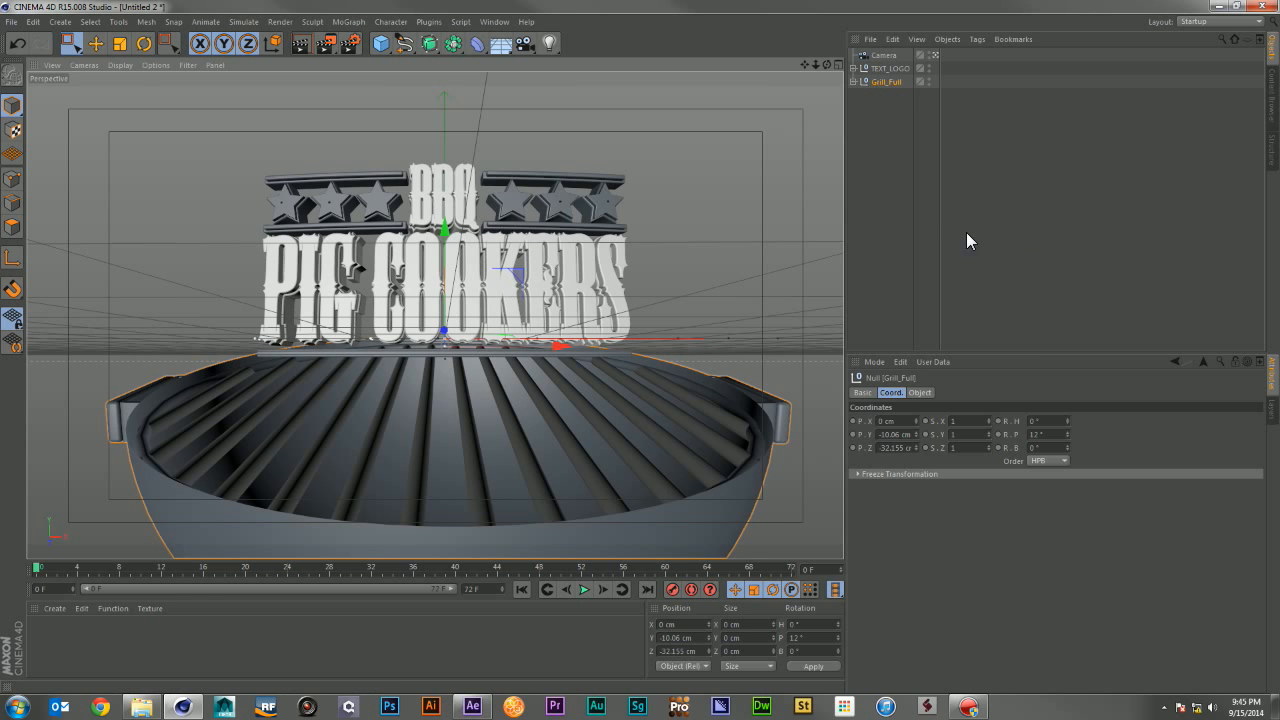
click(932, 213)
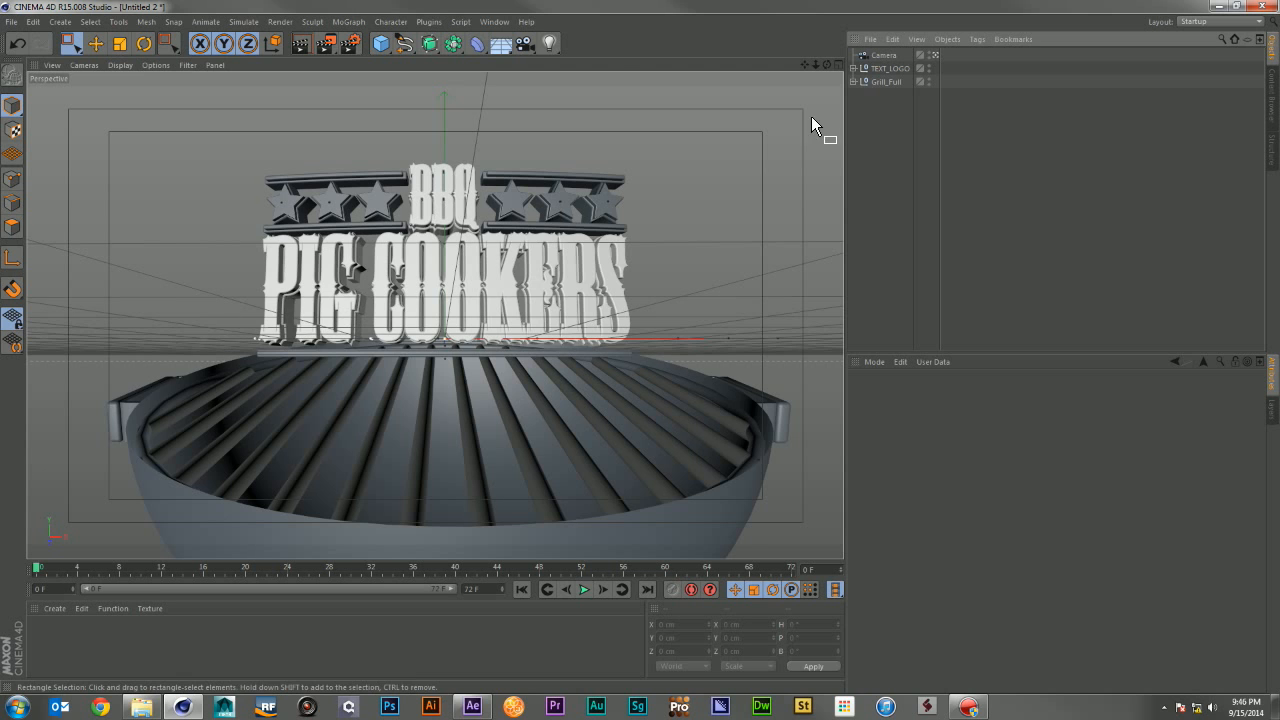
Step: Set the Torus inside the Grill group to 90 ring segments and 36 pipe segments
click(853, 81)
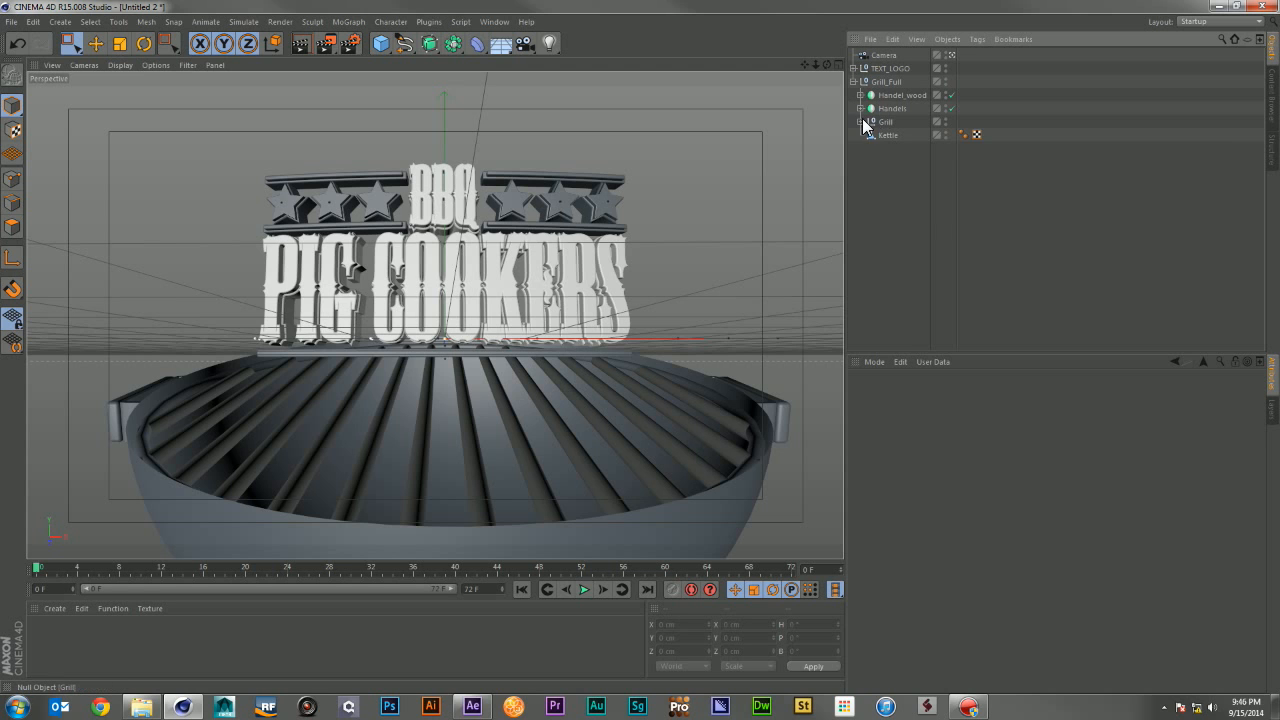
click(859, 121)
click(893, 135)
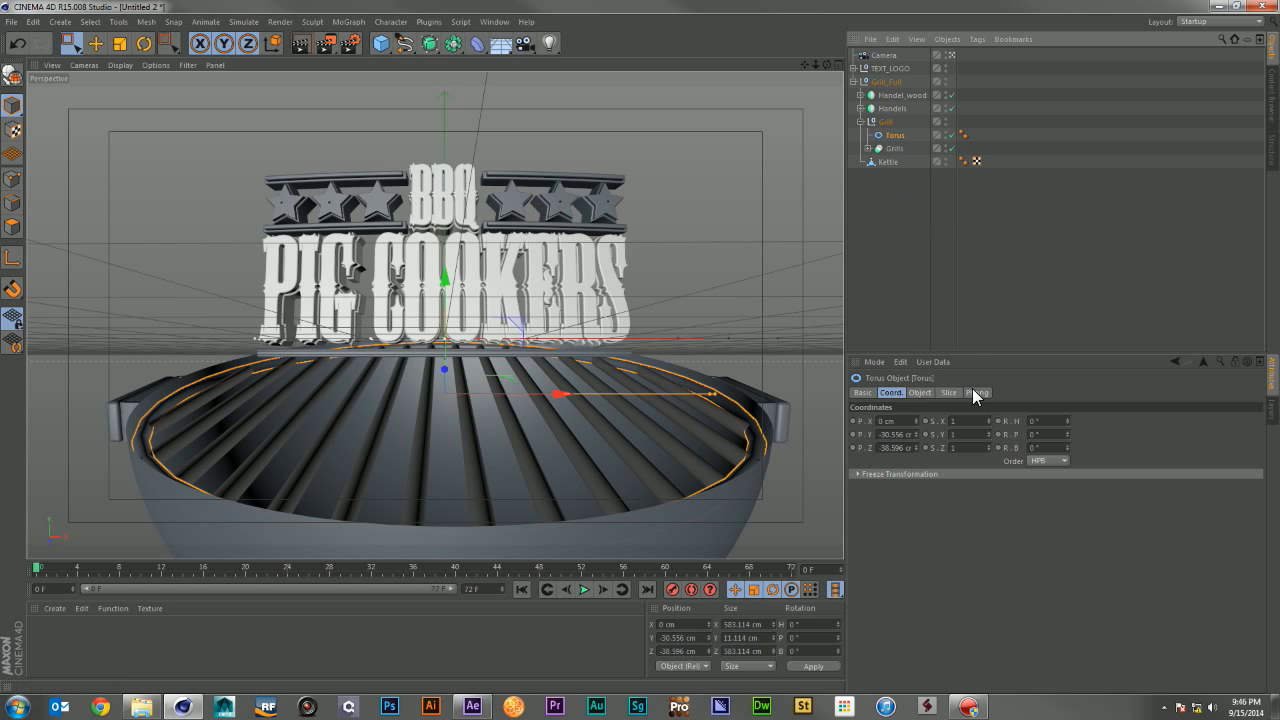
click(918, 393)
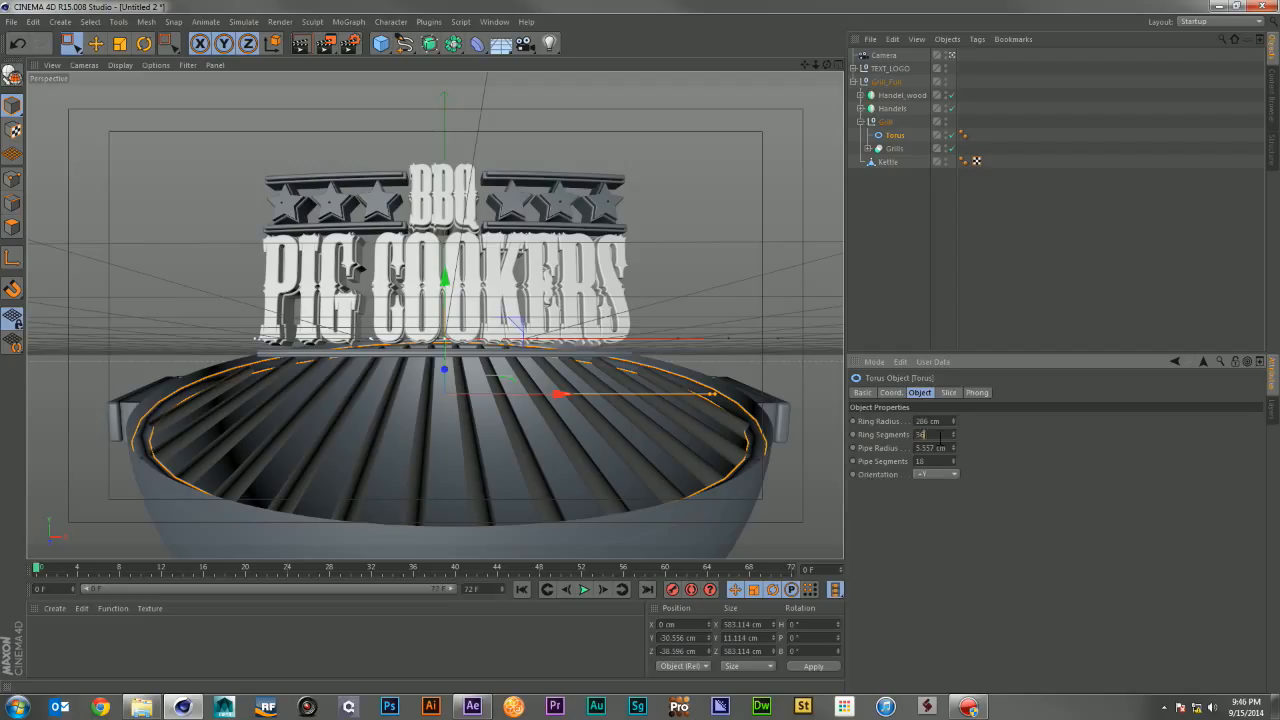
double_click(940, 436)
text(90)
key(Return)
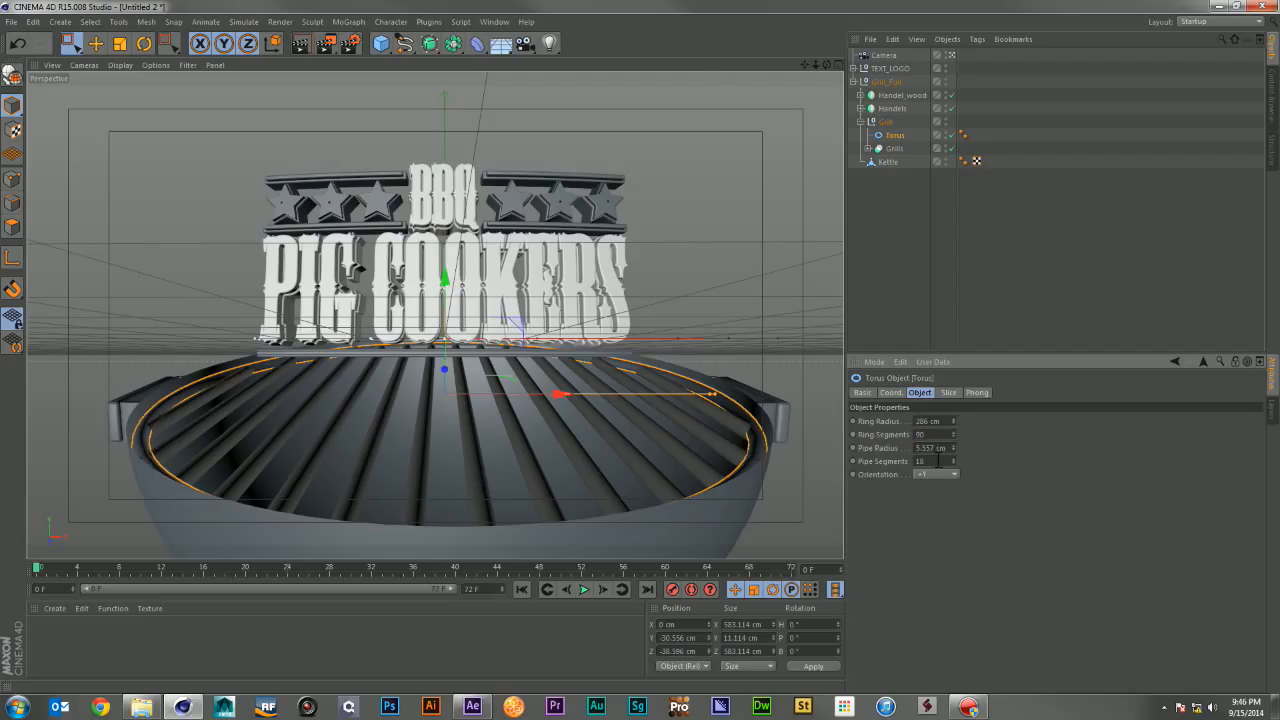
double_click(938, 461)
text(36)
key(Return)
click(900, 246)
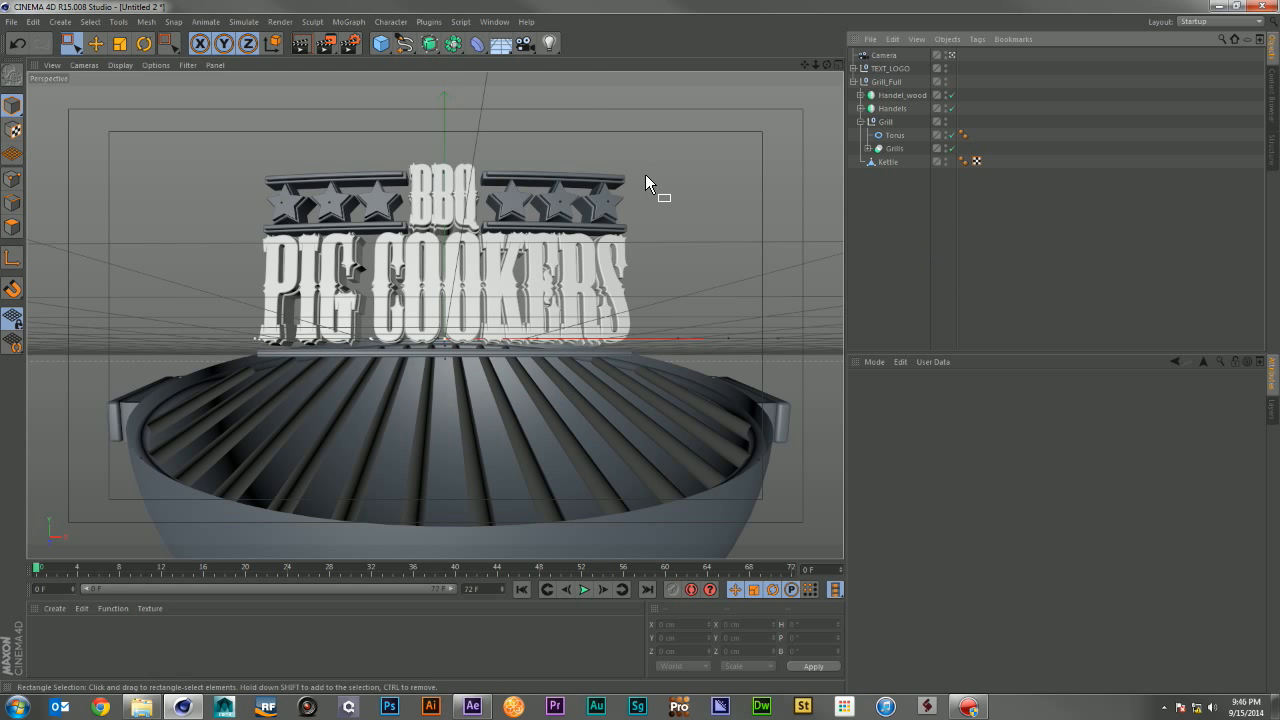
Step: Collapse the Grill_Full hierarchy and open the Content Browser
click(494, 21)
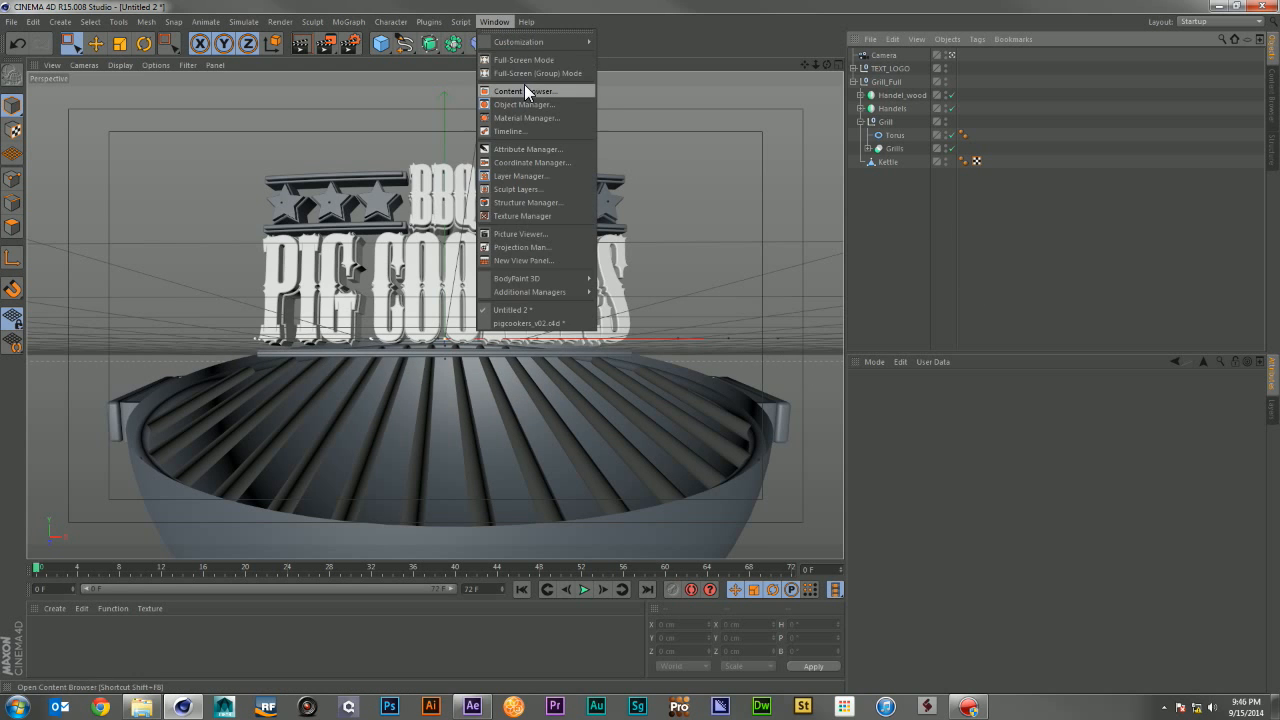
click(854, 80)
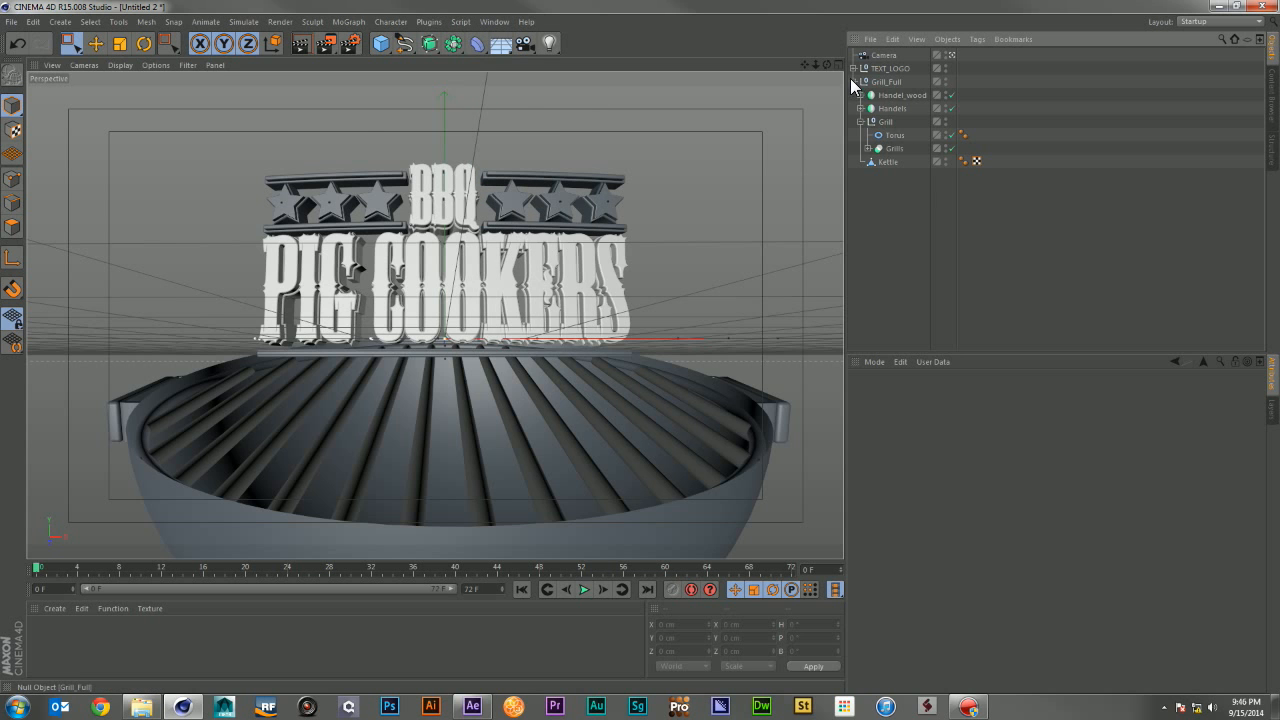
click(853, 81)
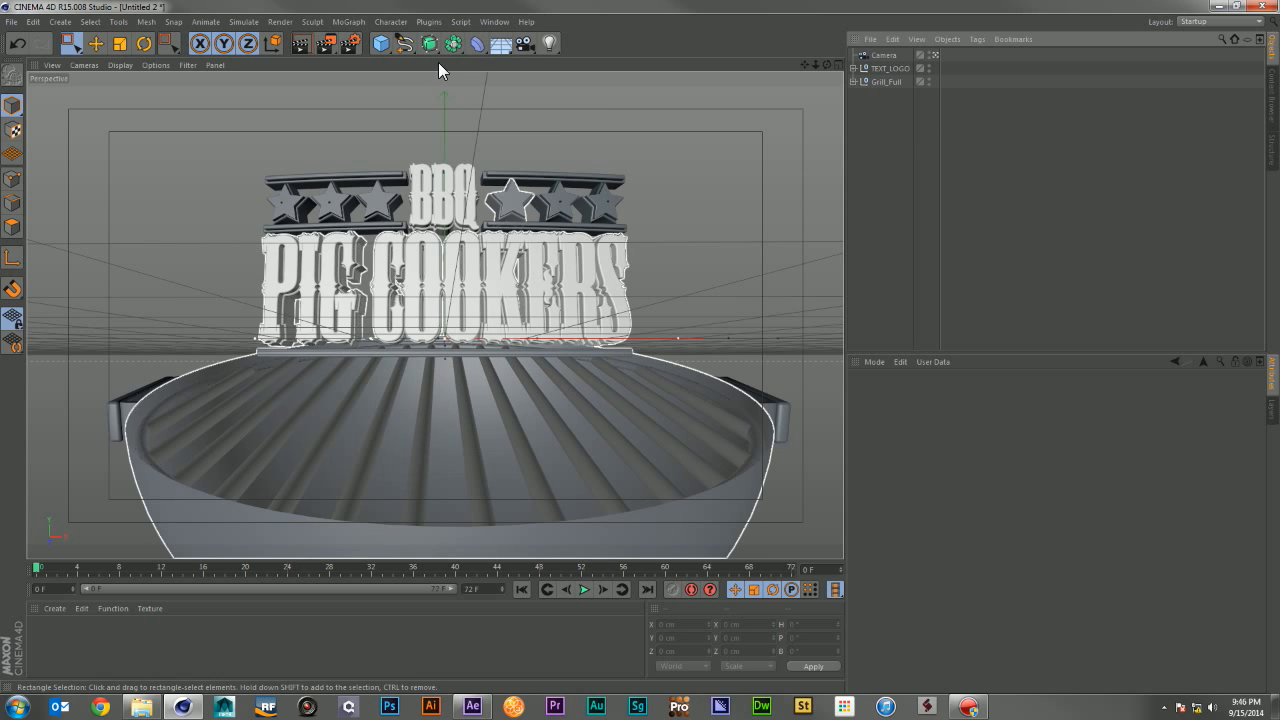
click(496, 21)
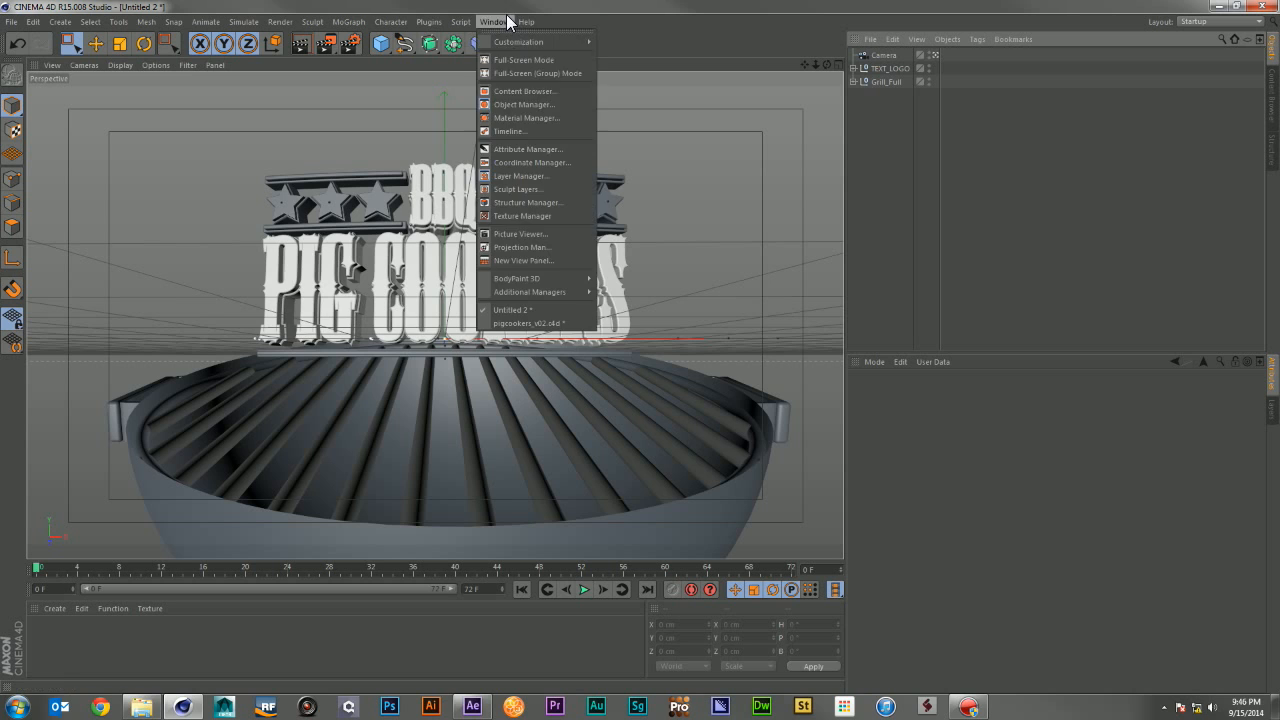
click(526, 84)
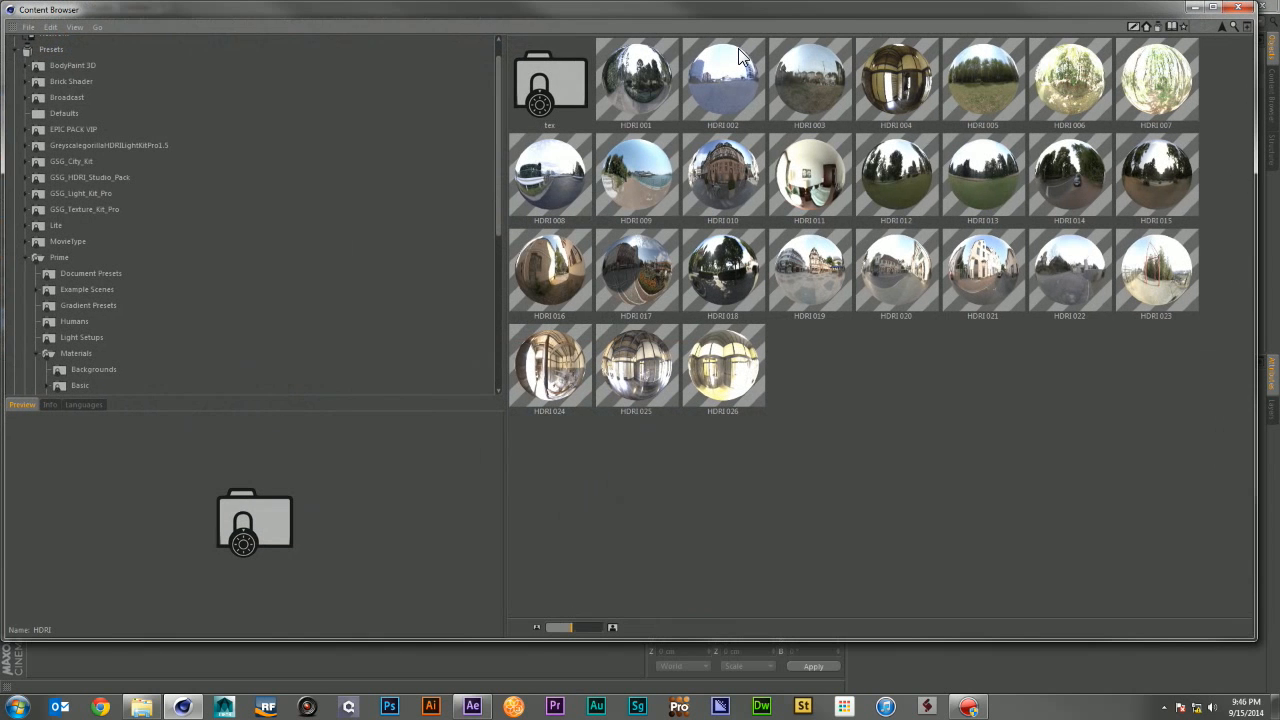
Step: Add the HDRI 005 material from the Prime HDRI presets to the scene's materials
scroll(355, 175, down, 5)
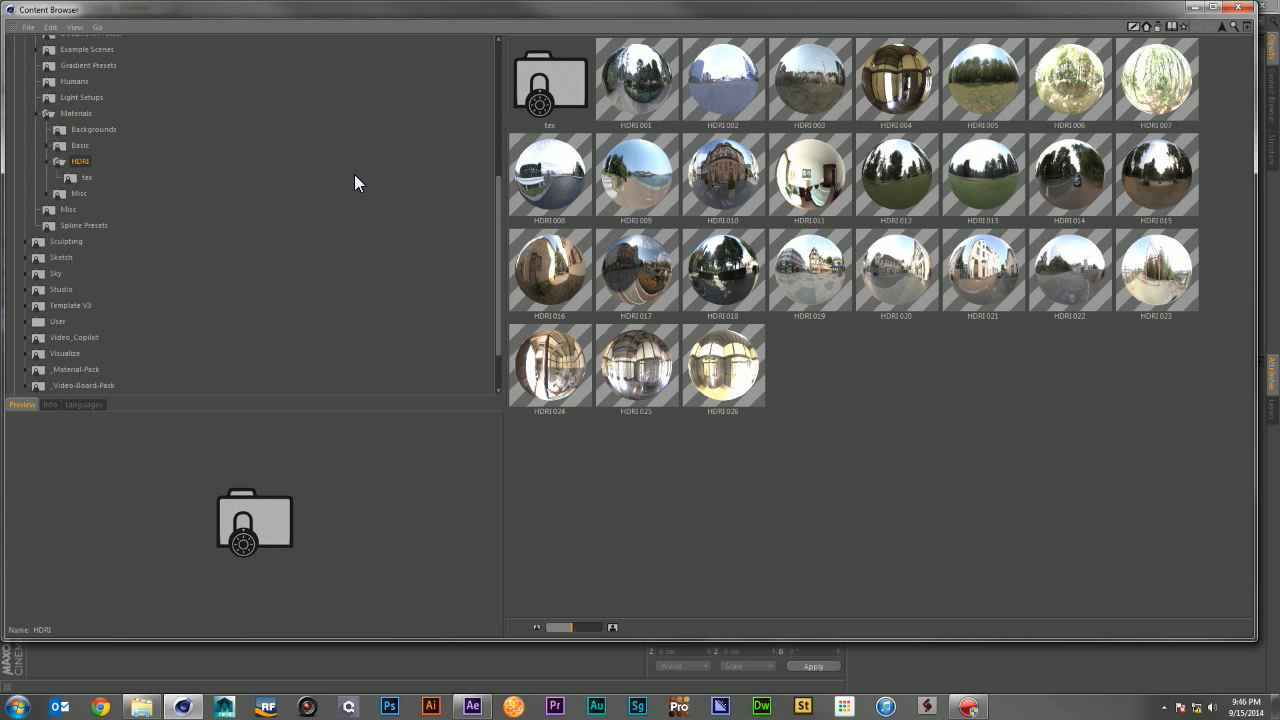
drag(918, 8, 924, 34)
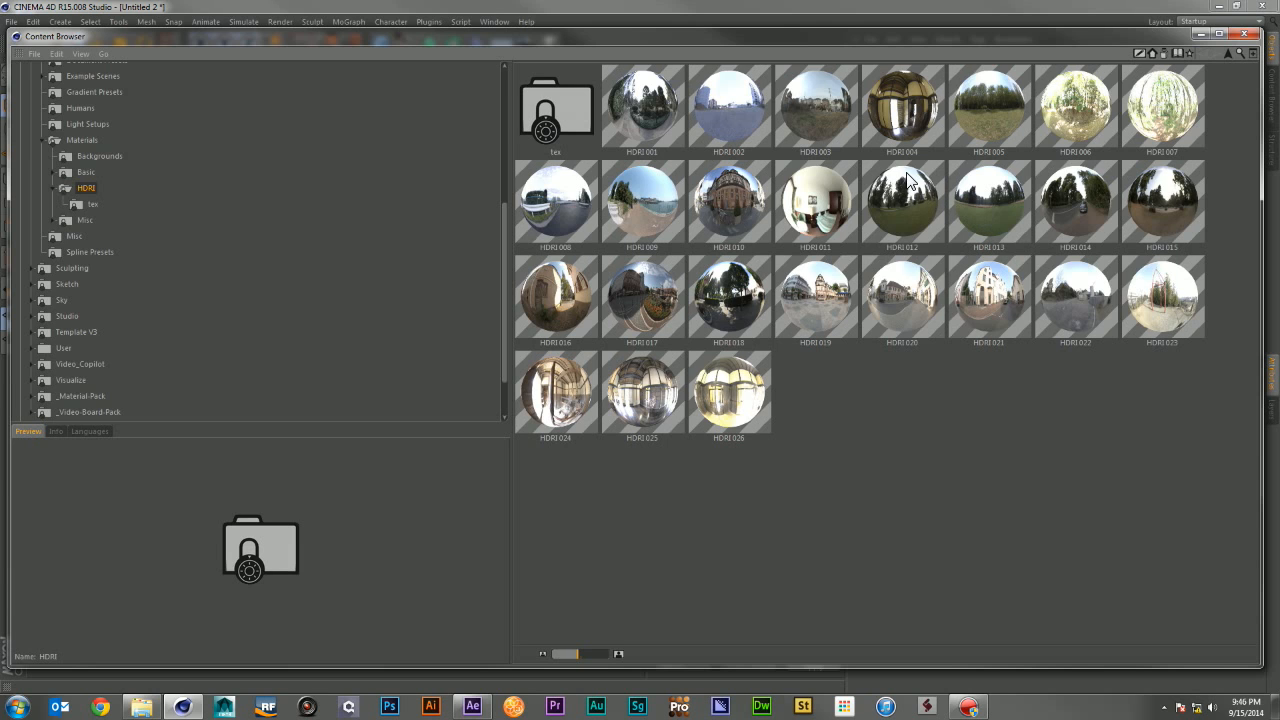
click(988, 114)
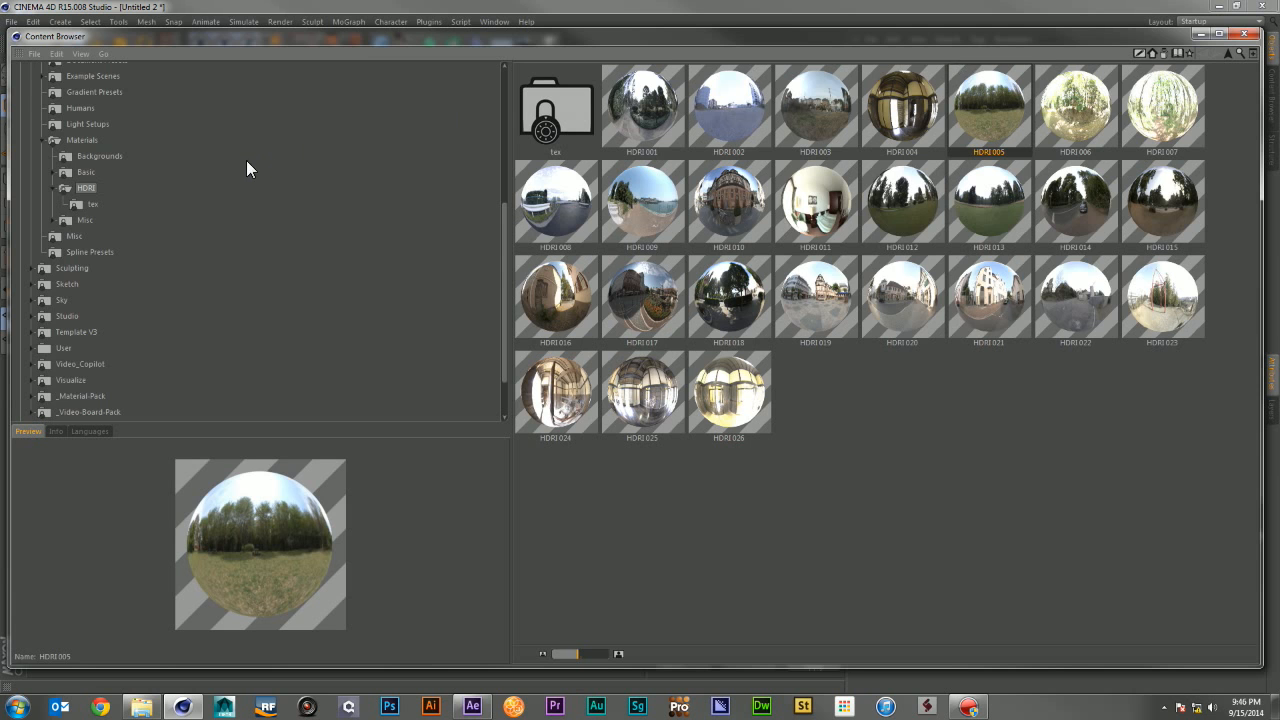
drag(344, 38, 957, 52)
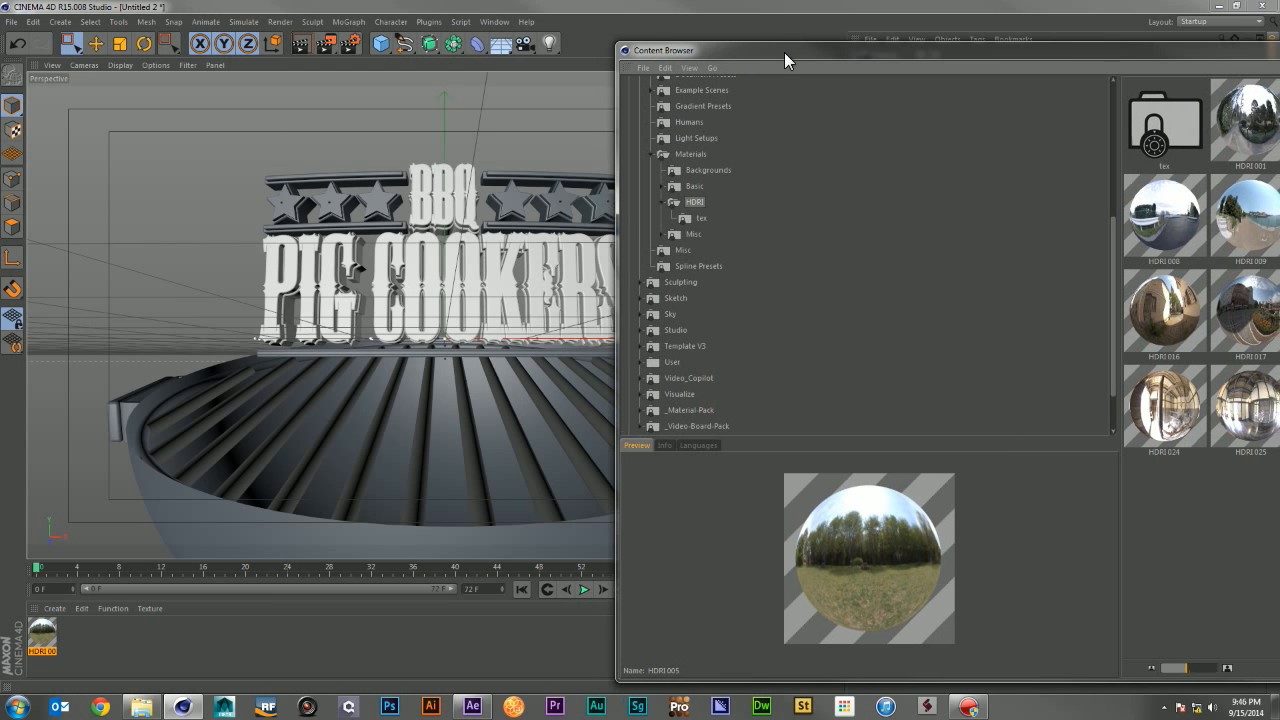
drag(784, 52, 280, 34)
scroll(246, 282, down, 2)
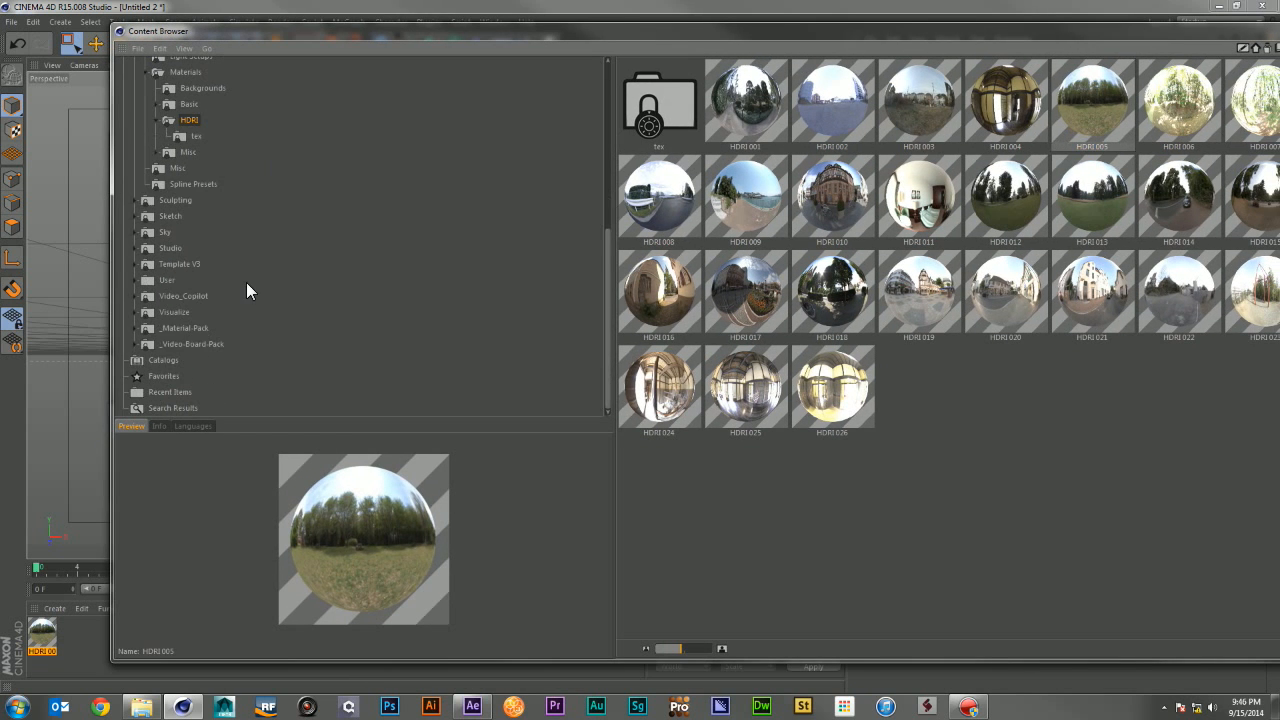
Step: Add the Metal - Stainless Steel Satin material from the Visualize library's Metal presets to the scene
click(131, 313)
scroll(160, 312, down, 2)
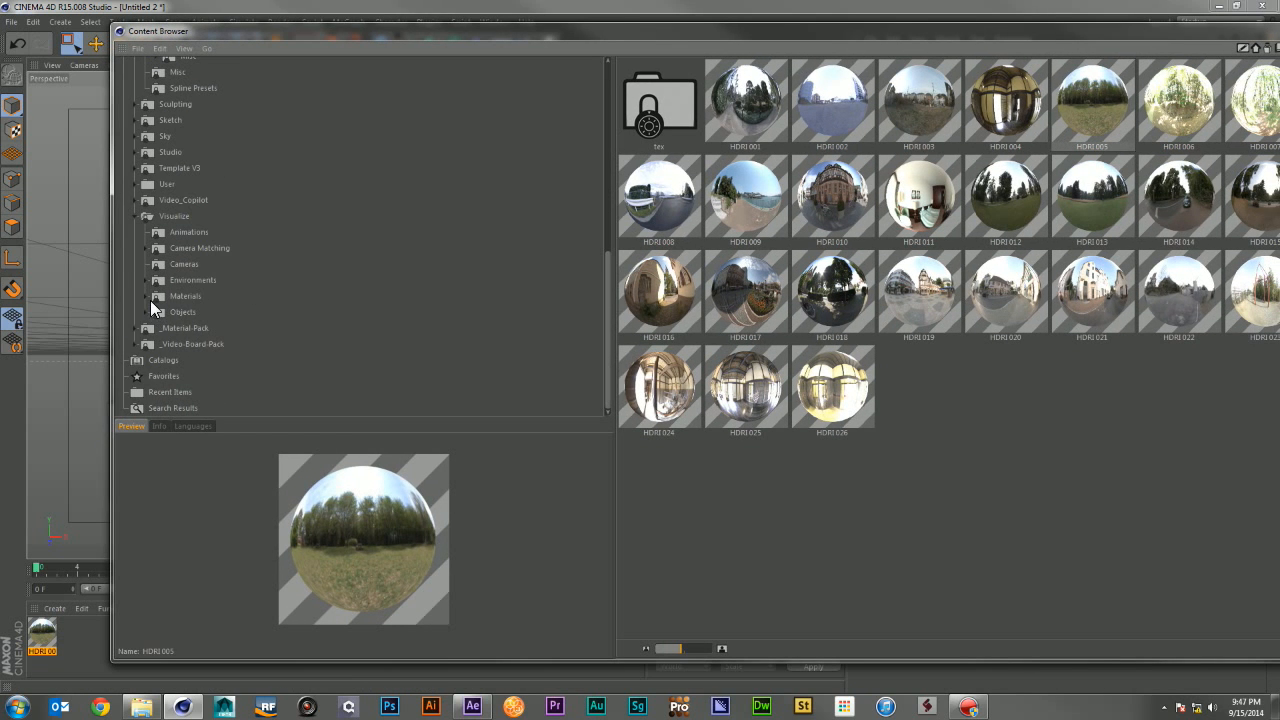
click(143, 295)
scroll(240, 332, down, 5)
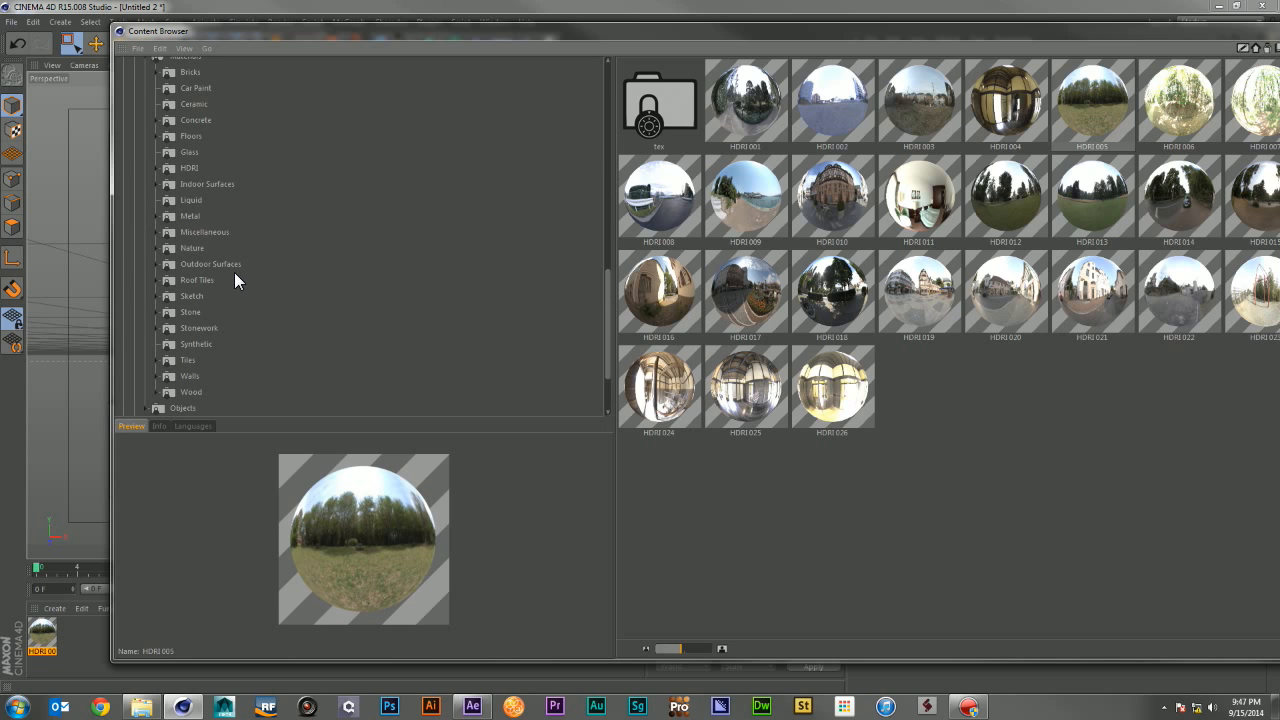
click(159, 216)
click(181, 219)
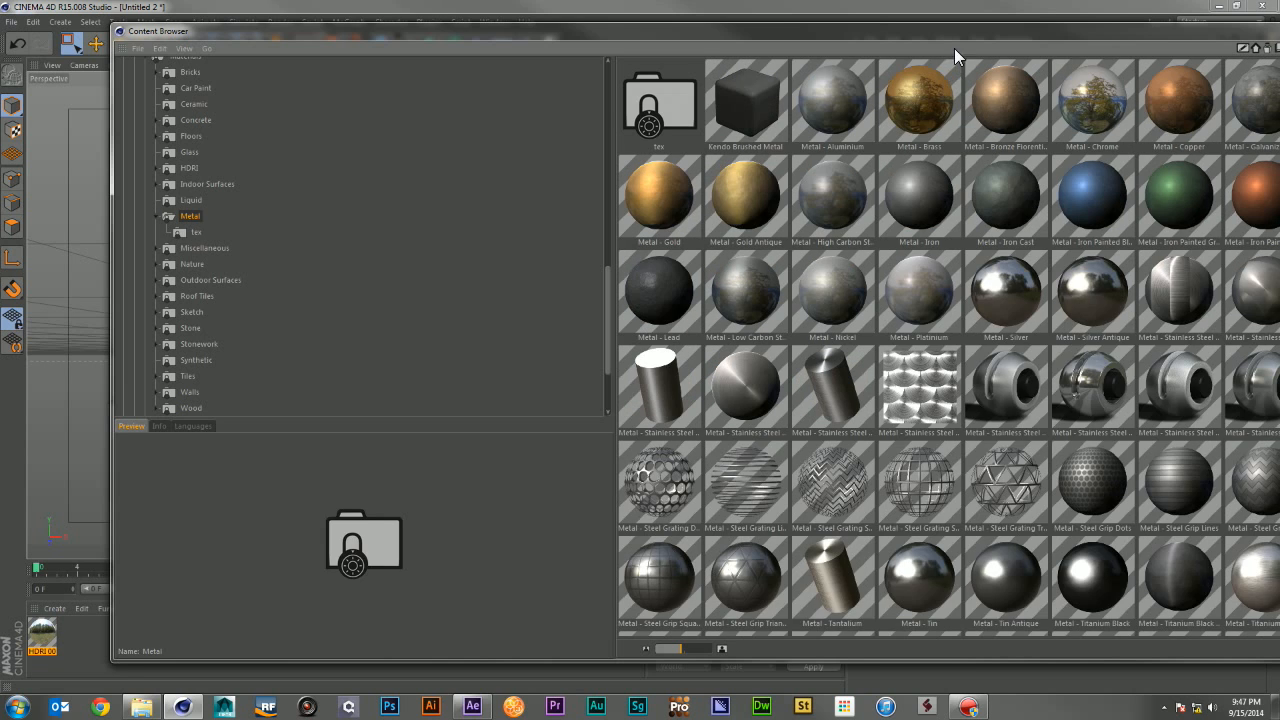
drag(952, 30, 840, 29)
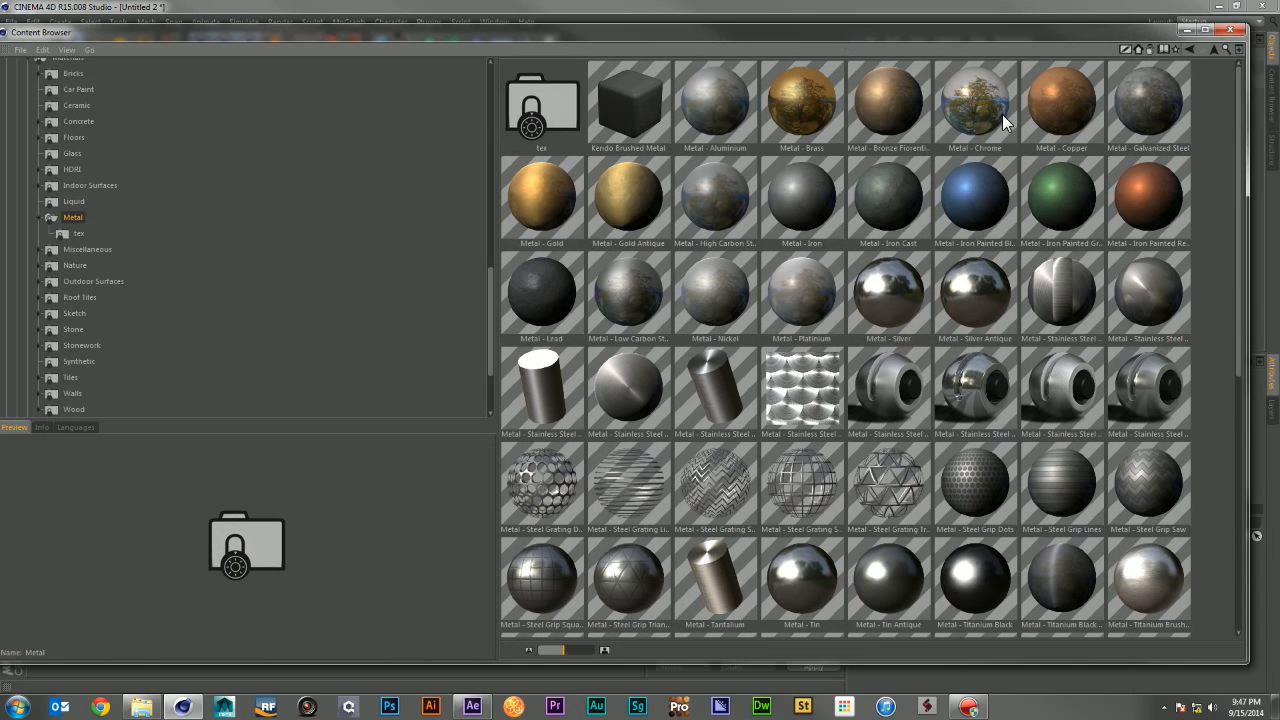
scroll(1160, 300, down, 2)
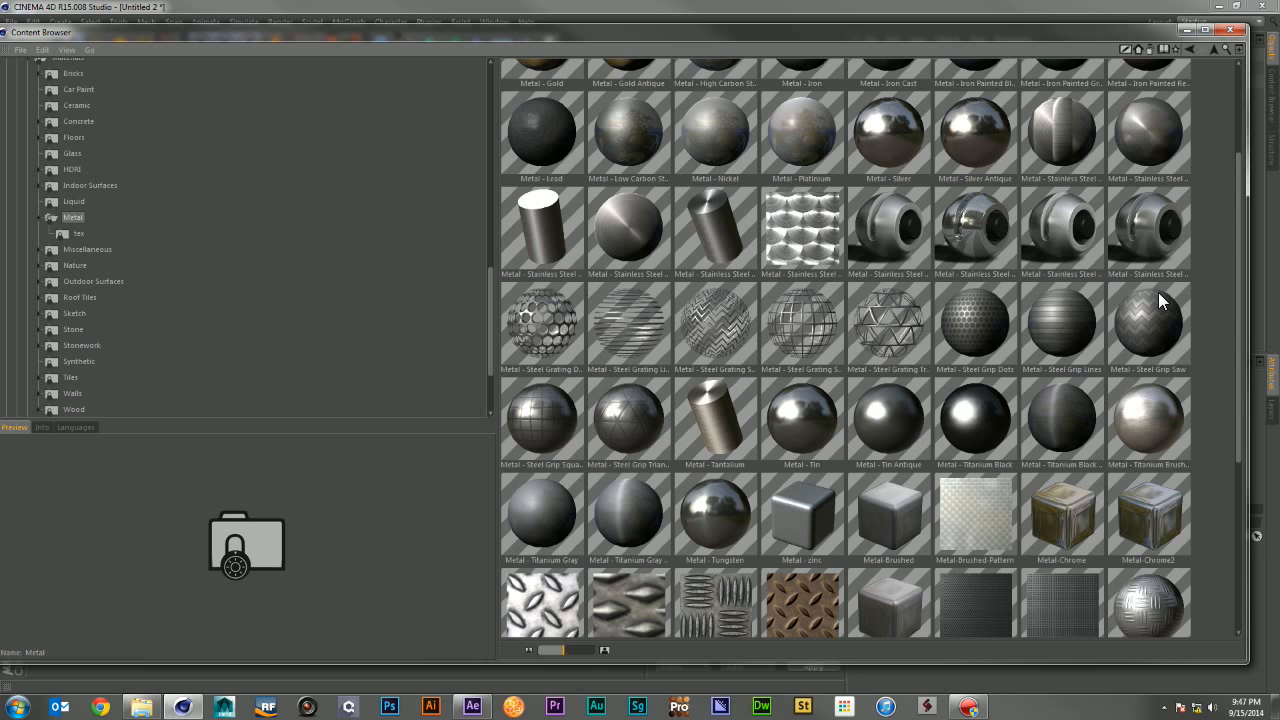
click(1141, 238)
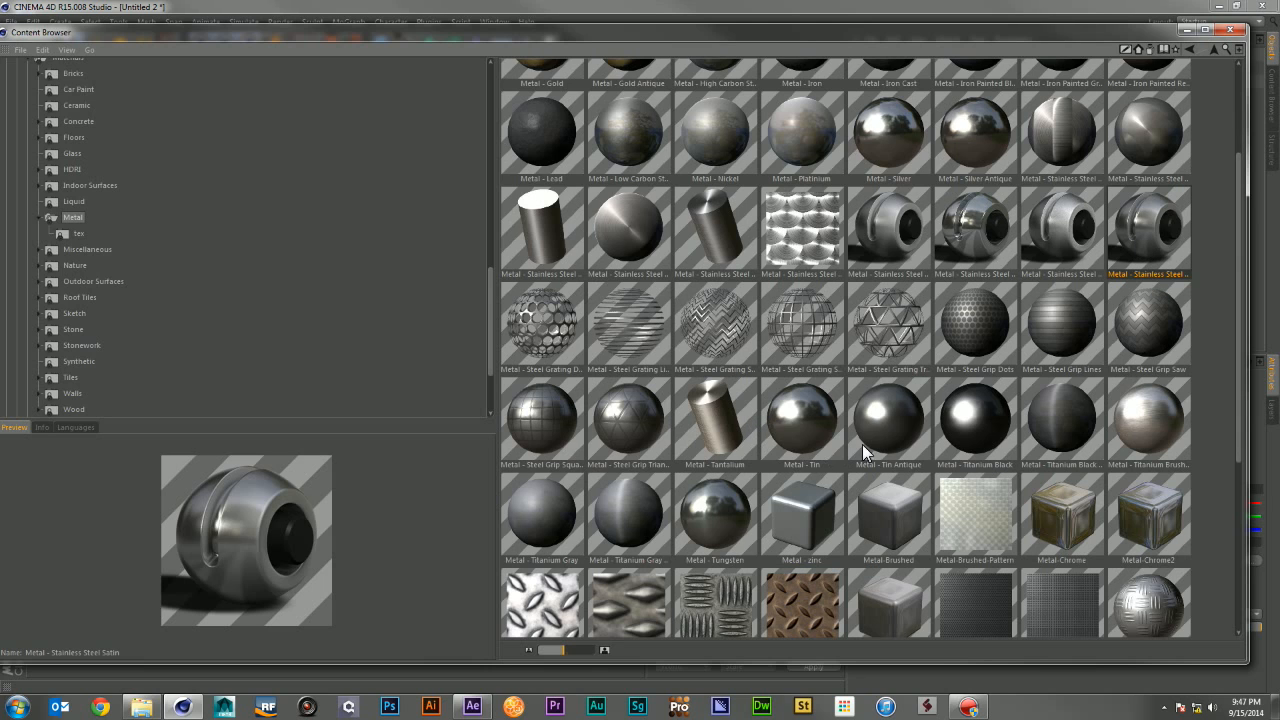
Step: Add the Metal-Painted-Black preset to the scene's materials
scroll(946, 434, down, 4)
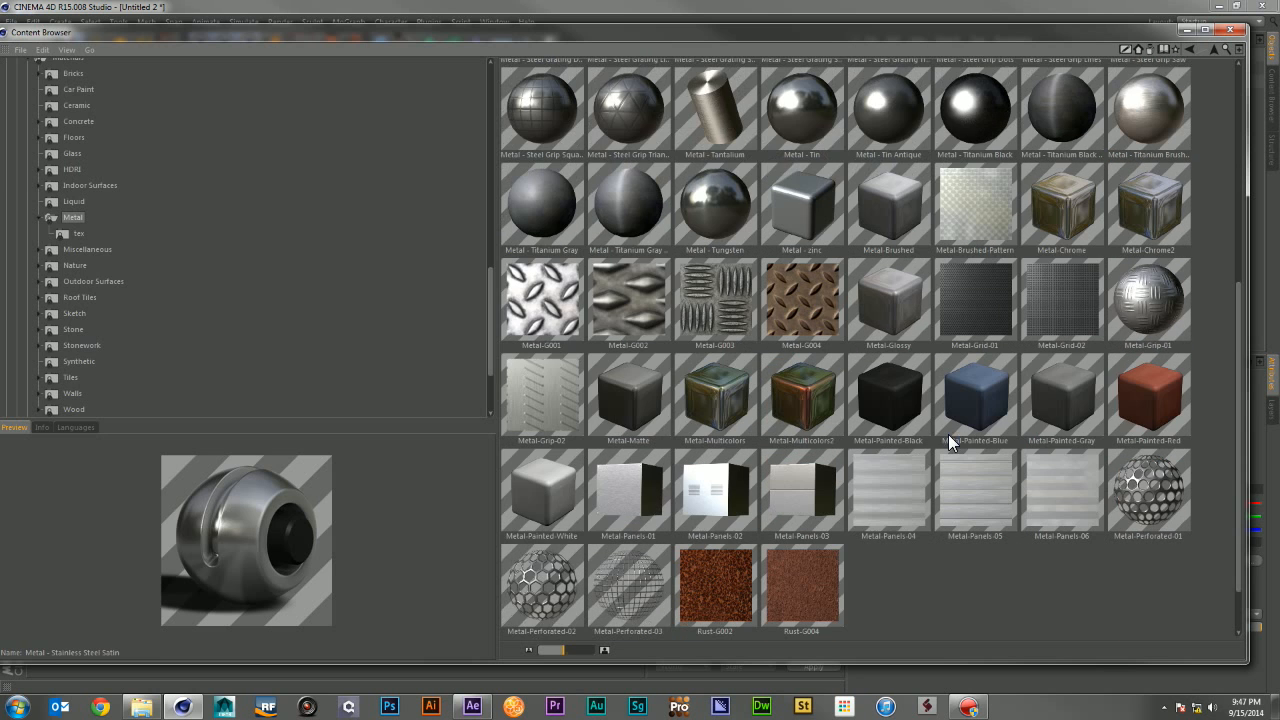
click(890, 396)
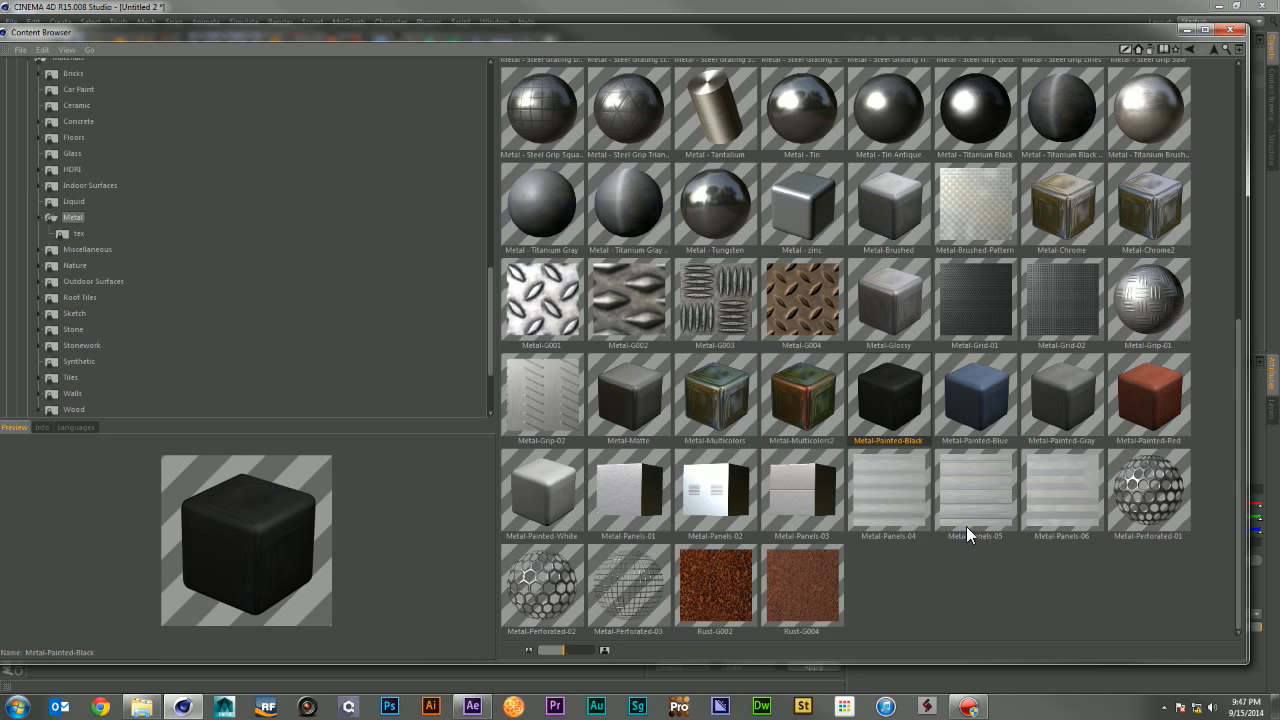
scroll(992, 510, up, 4)
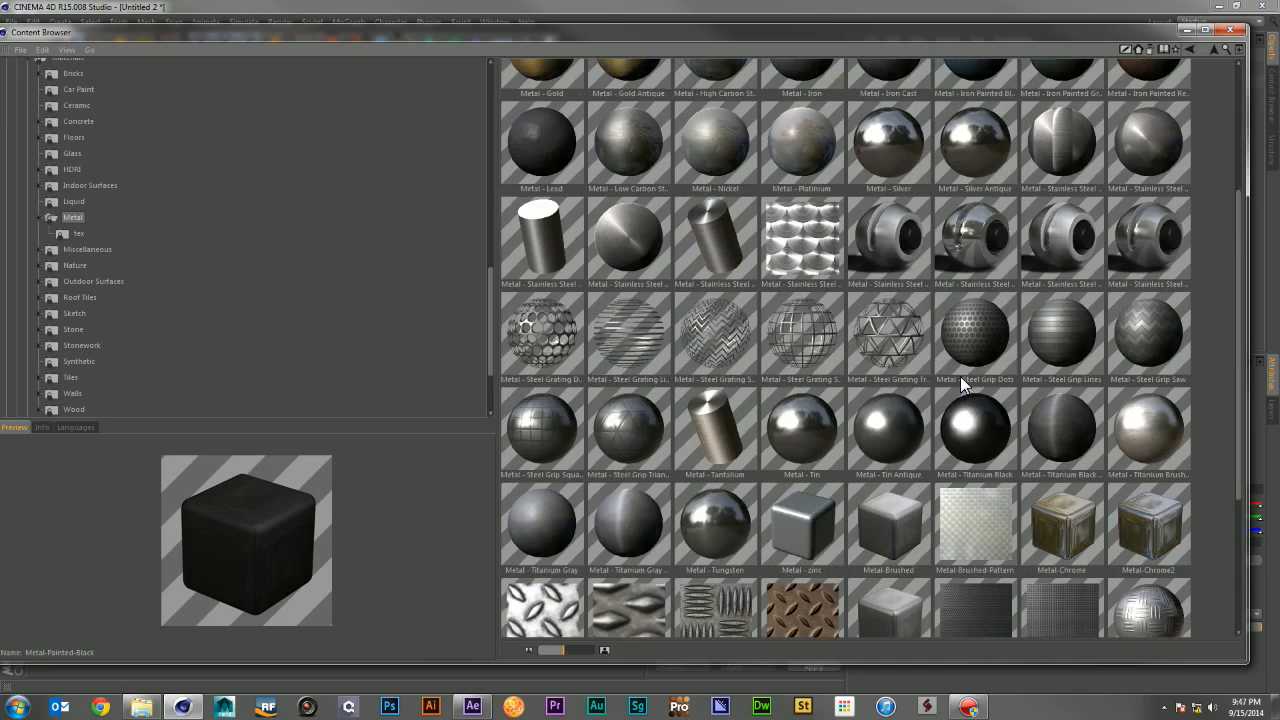
Step: Add the Wood-F024 material from the Visualize Wood presets to the scene and minimize the Content Browser
drag(815, 30, 843, 45)
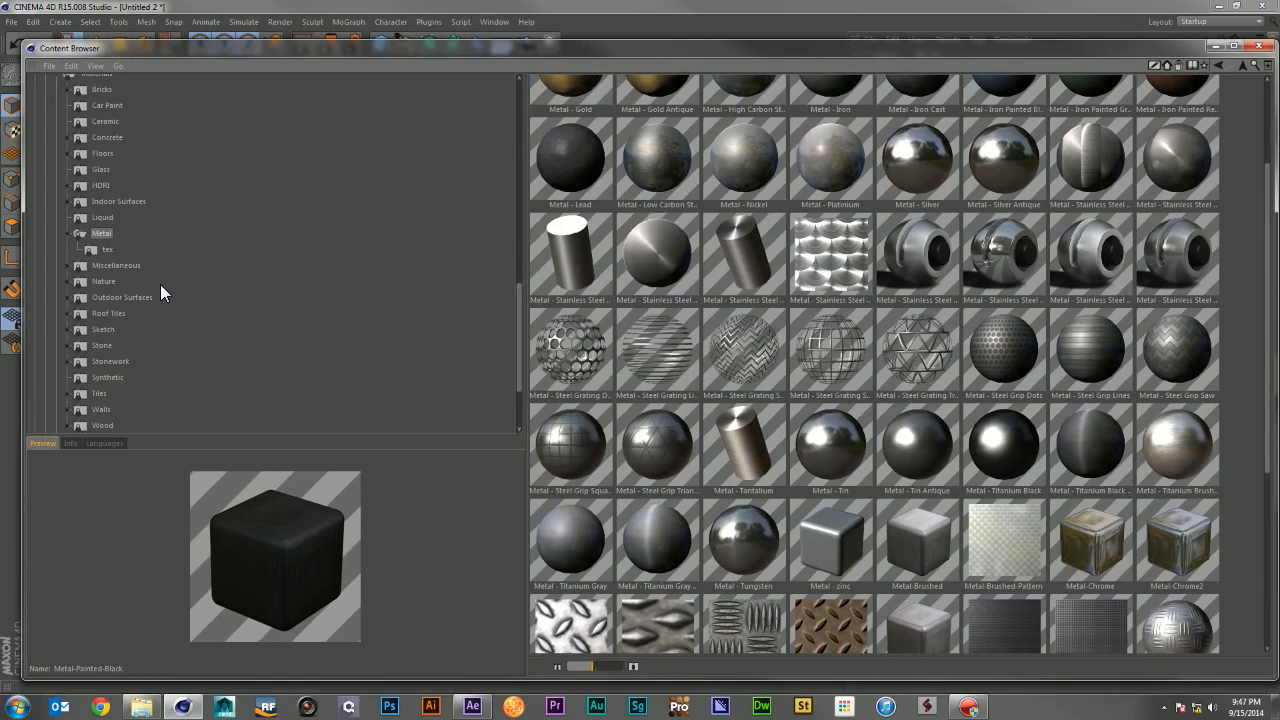
scroll(159, 285, down, 3)
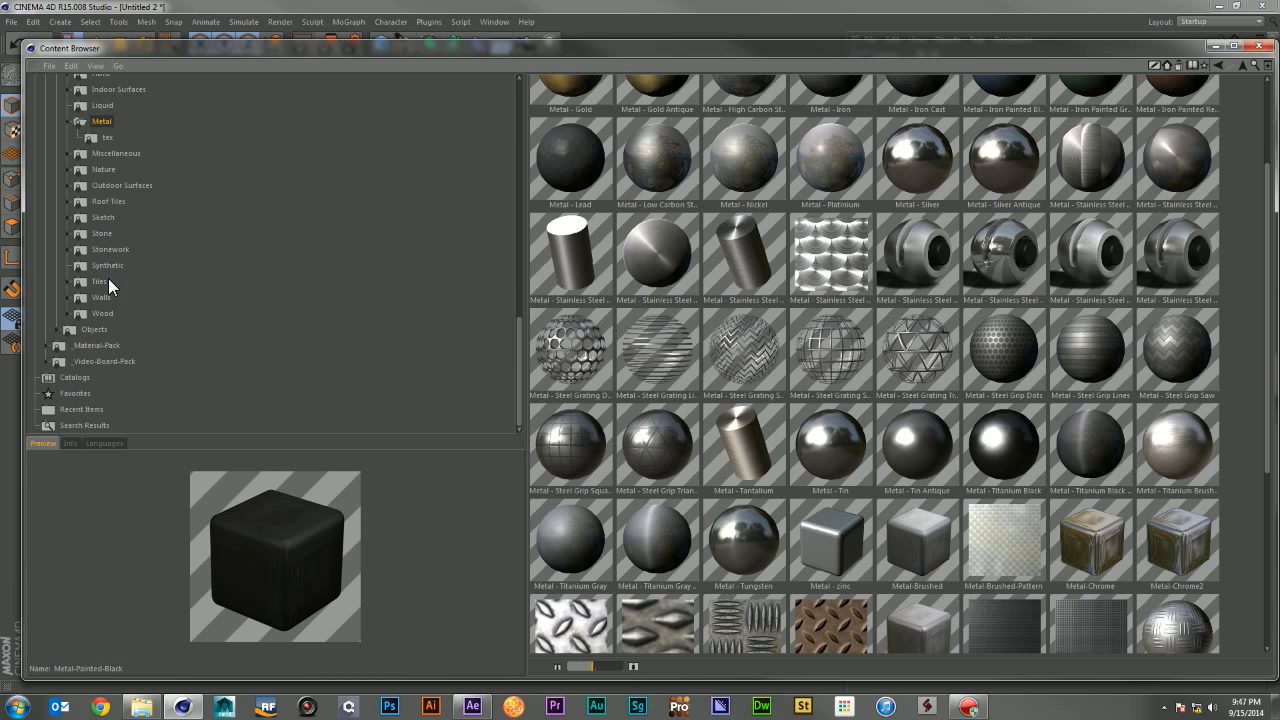
click(103, 313)
scroll(920, 396, down, 2)
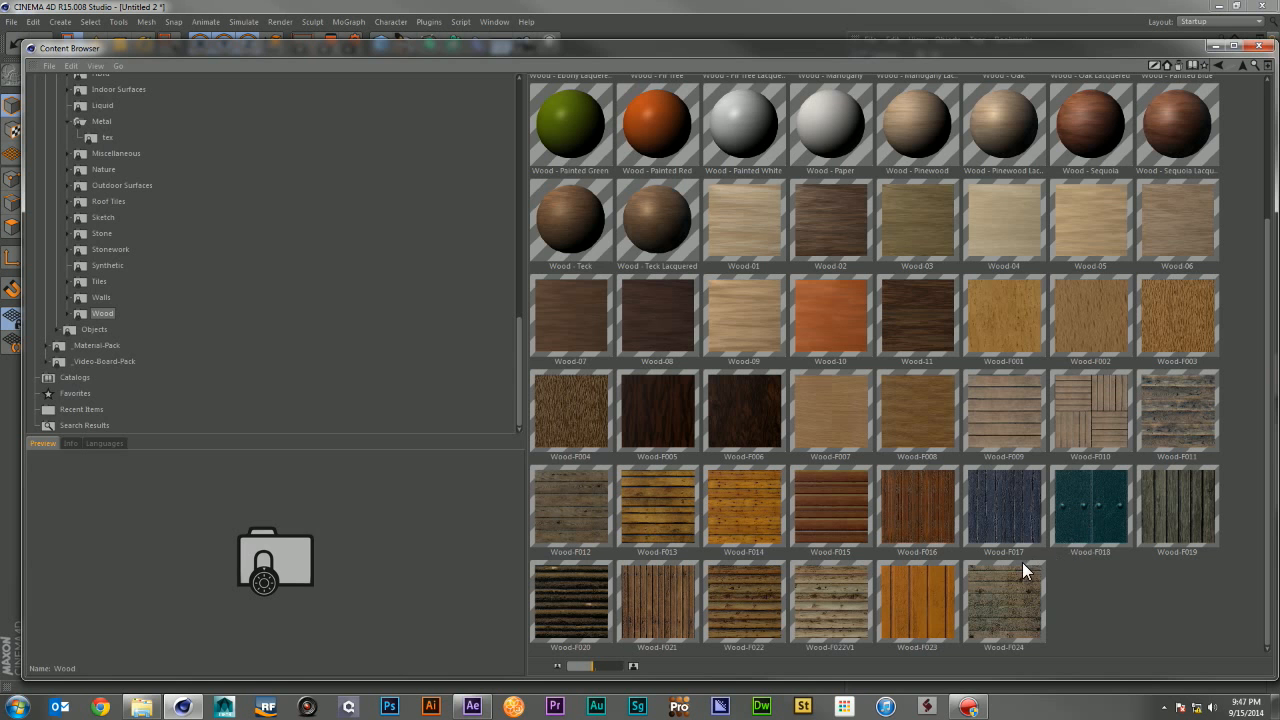
click(1002, 602)
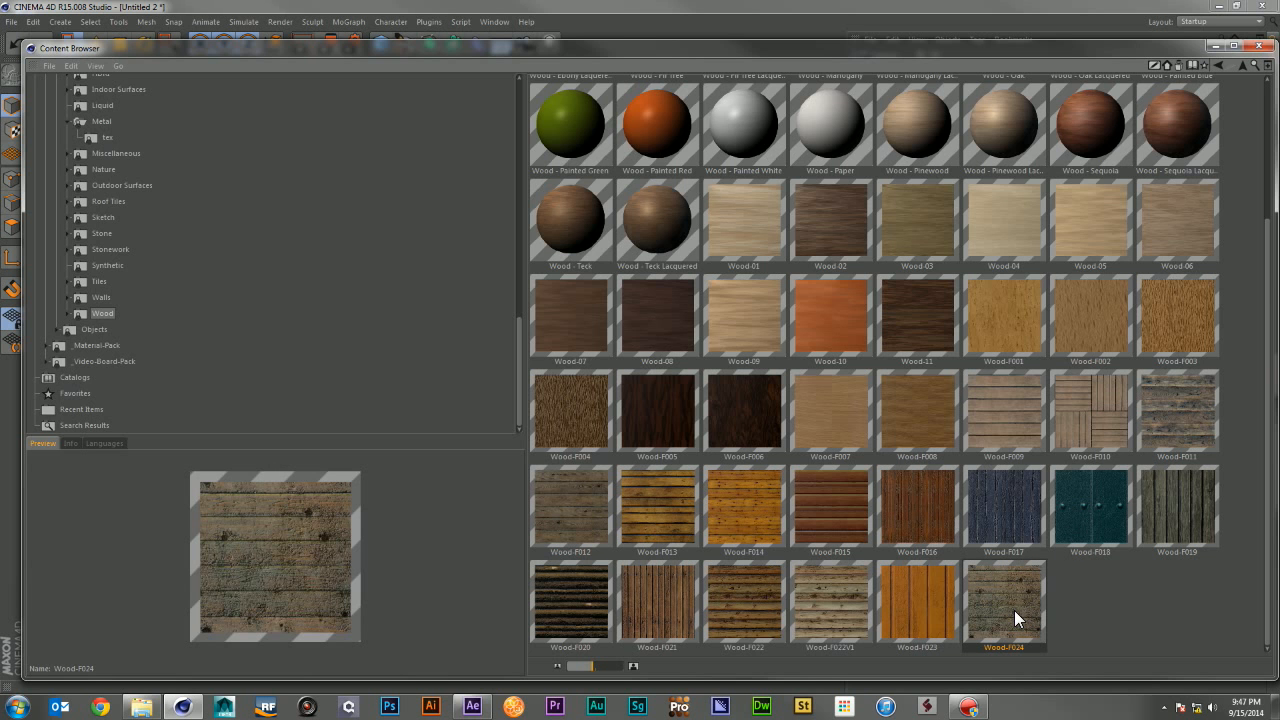
click(1215, 45)
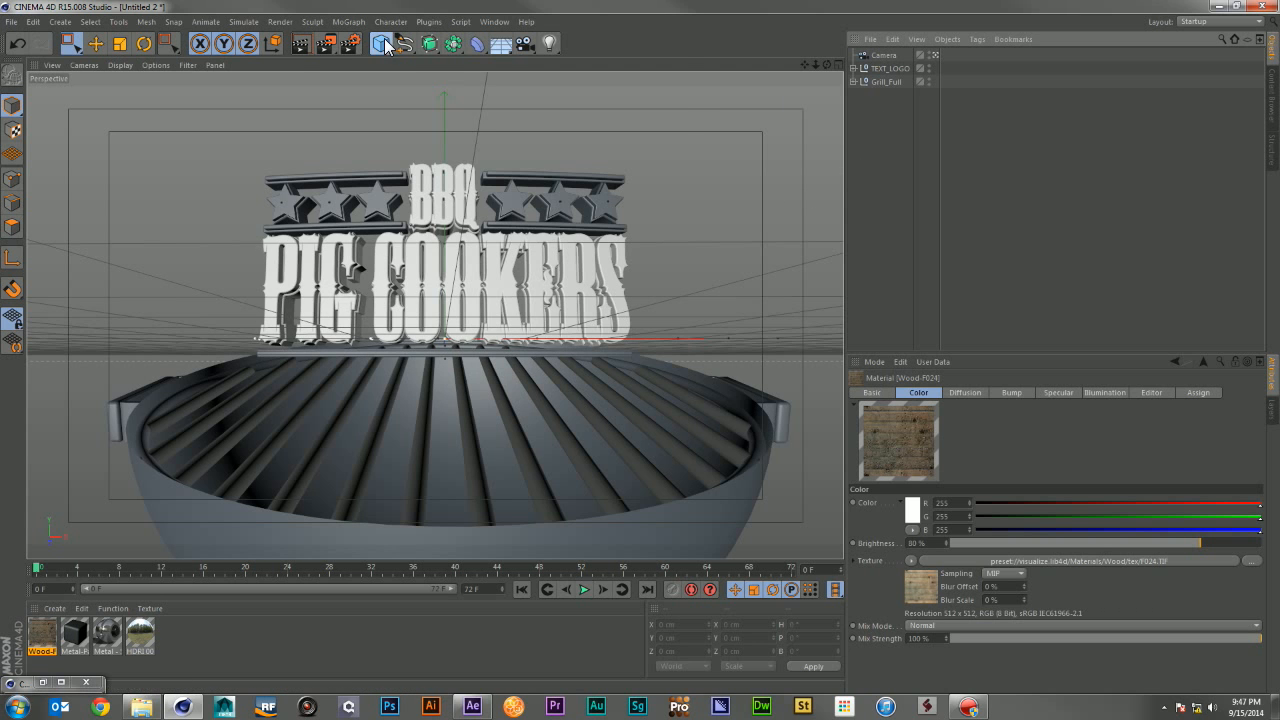
Step: Create a sphere primitive with a radius of 2000 cm around the scene
drag(383, 44, 630, 88)
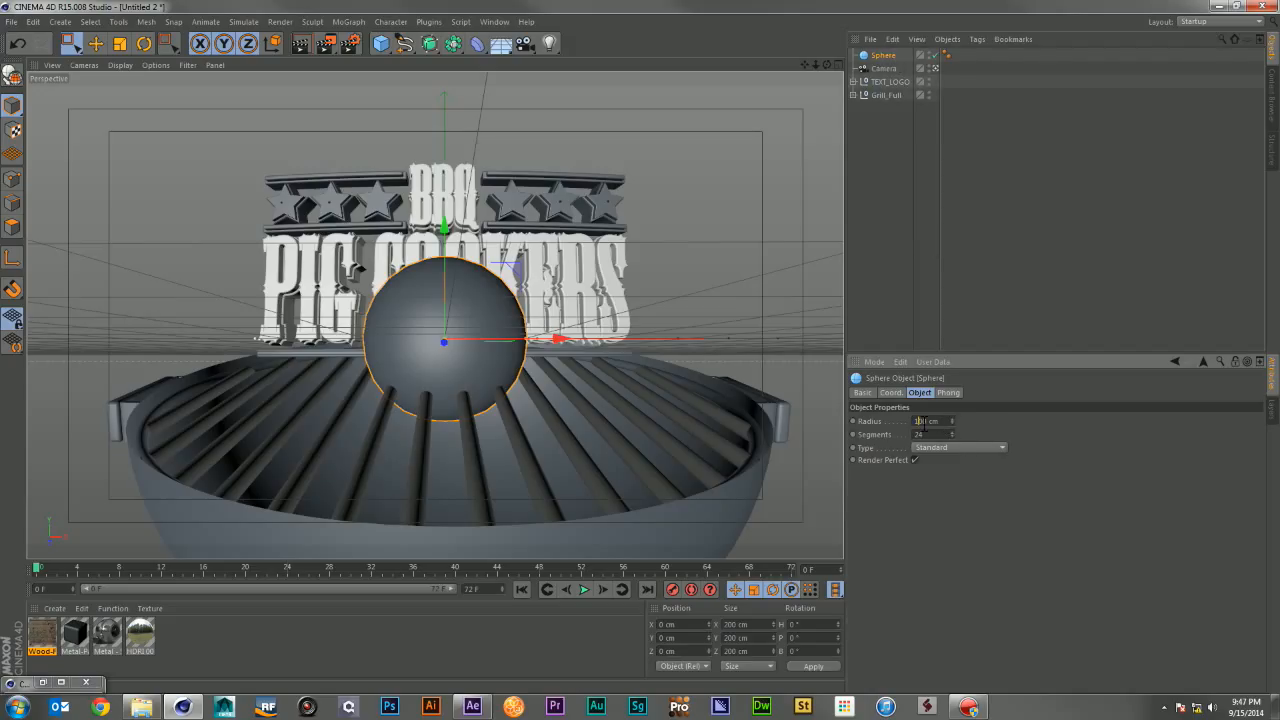
key(Return)
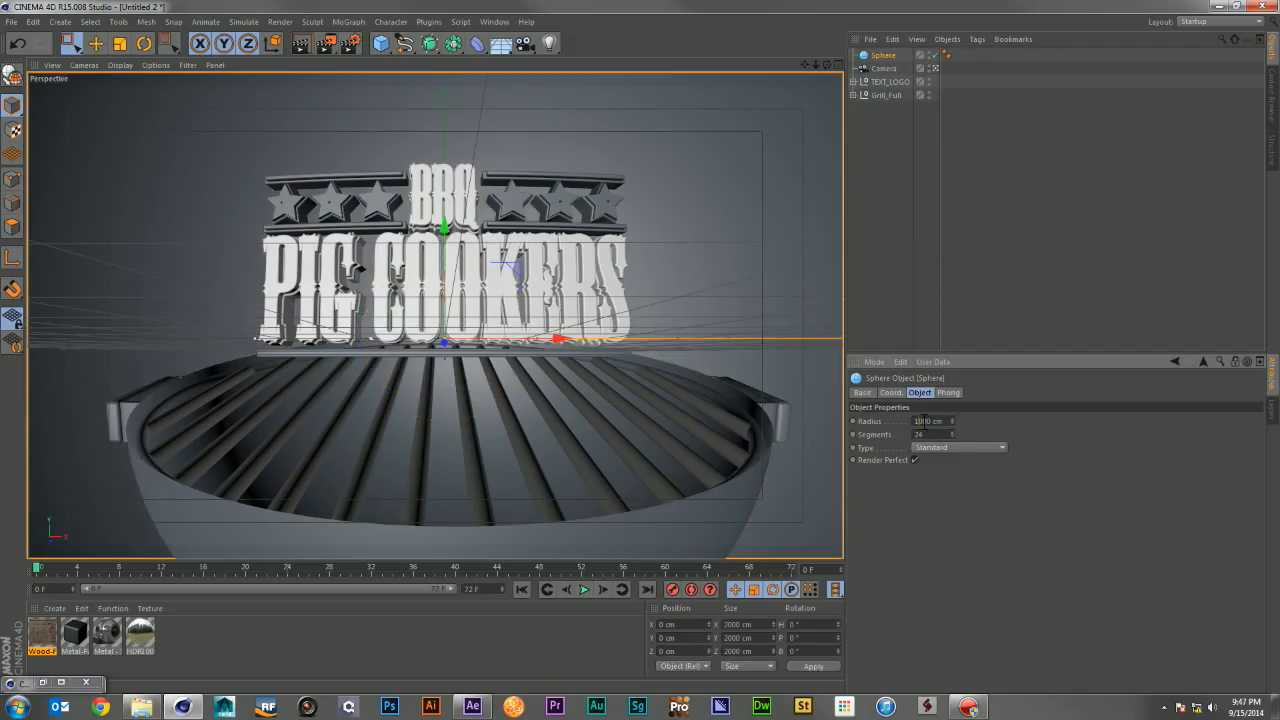
text(2)
key(Return)
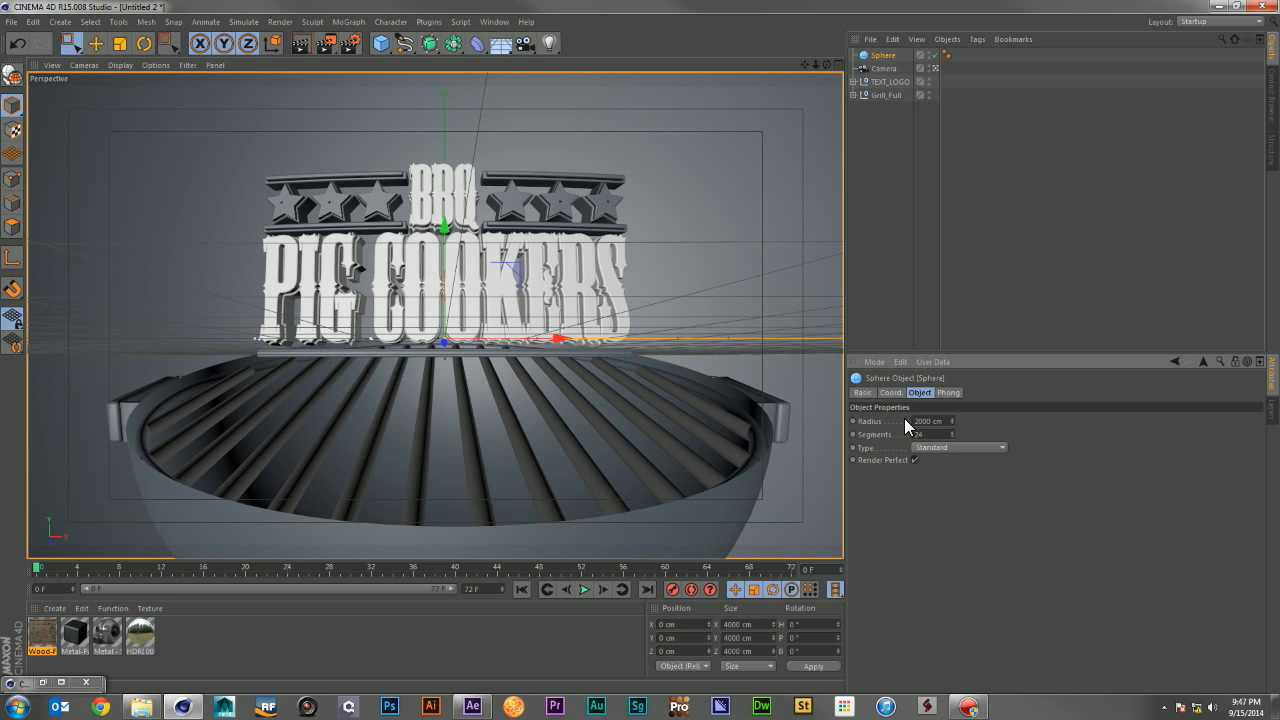
Step: Apply the HDRI 005 material to the Sphere and hide the Sphere in the editor view
click(837, 64)
mouse_move(816, 64)
mouse_down()
mouse_move(600, 64)
mouse_move(816, 64)
mouse_up()
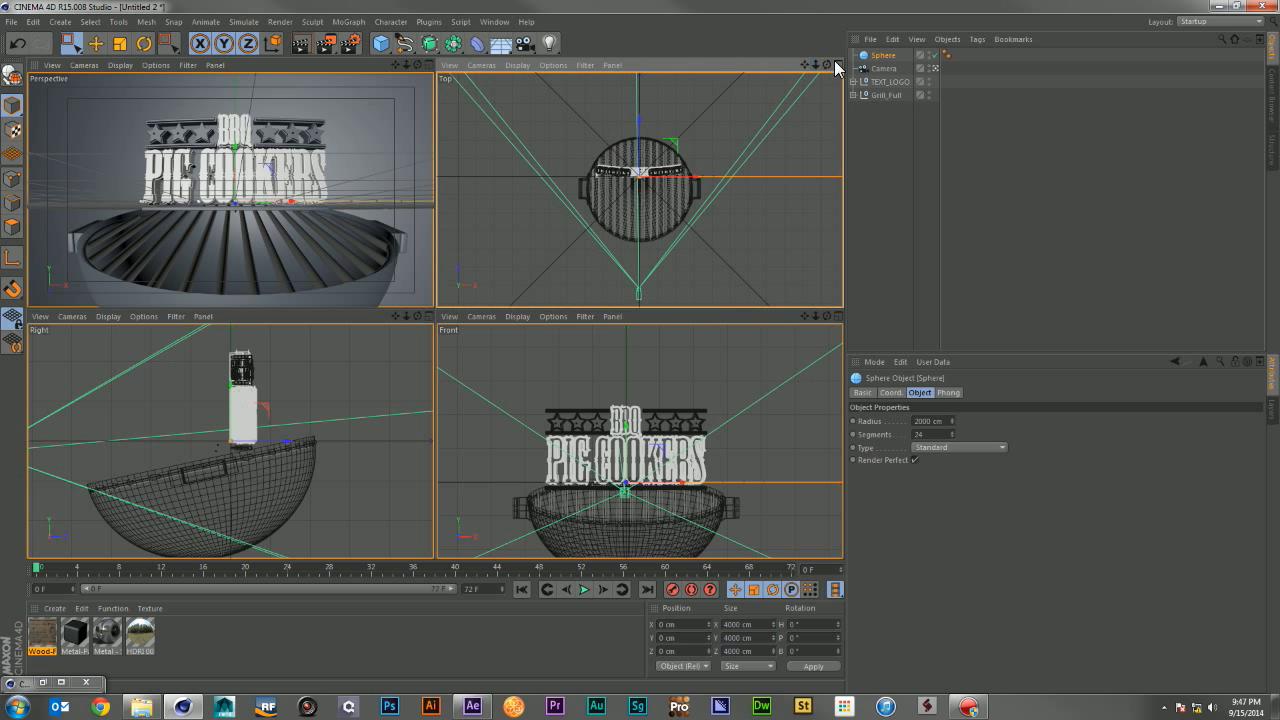
click(427, 64)
drag(248, 533, 885, 57)
click(928, 53)
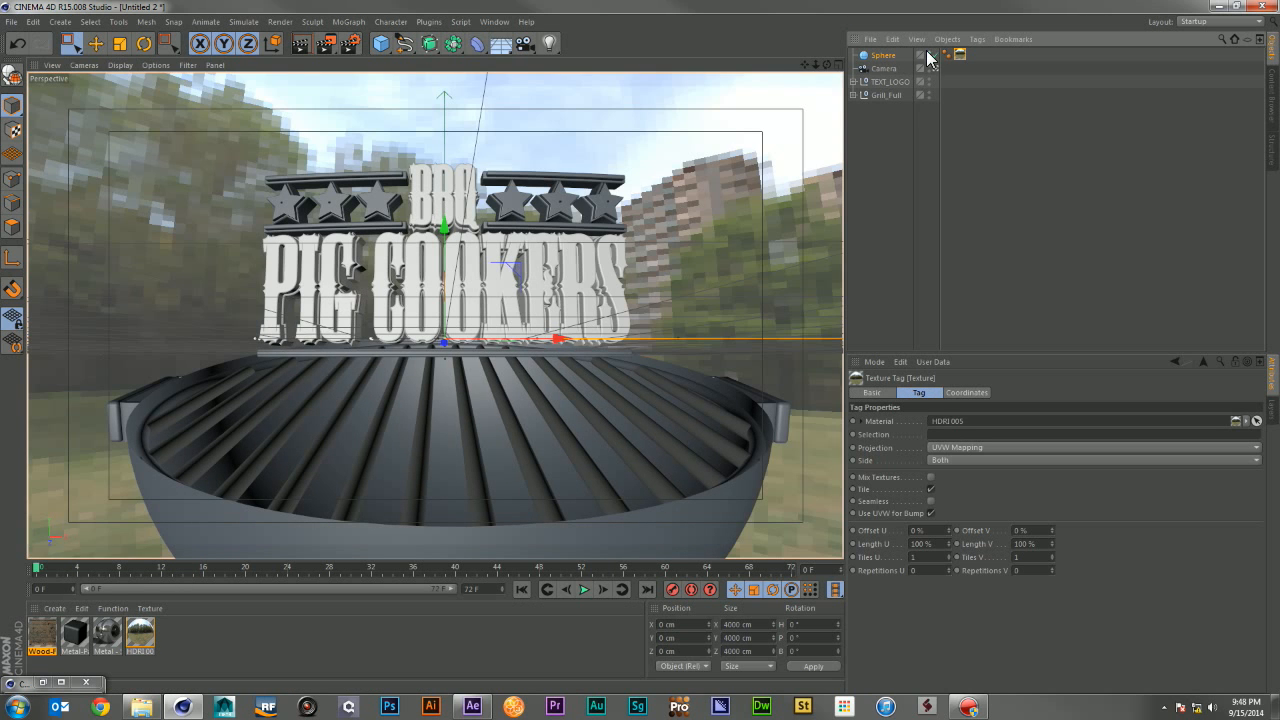
click(928, 53)
Step: Give the Sphere a Compositing tag with Seen by Camera disabled and render a preview of the view
right_click(872, 57)
mouse_move(941, 69)
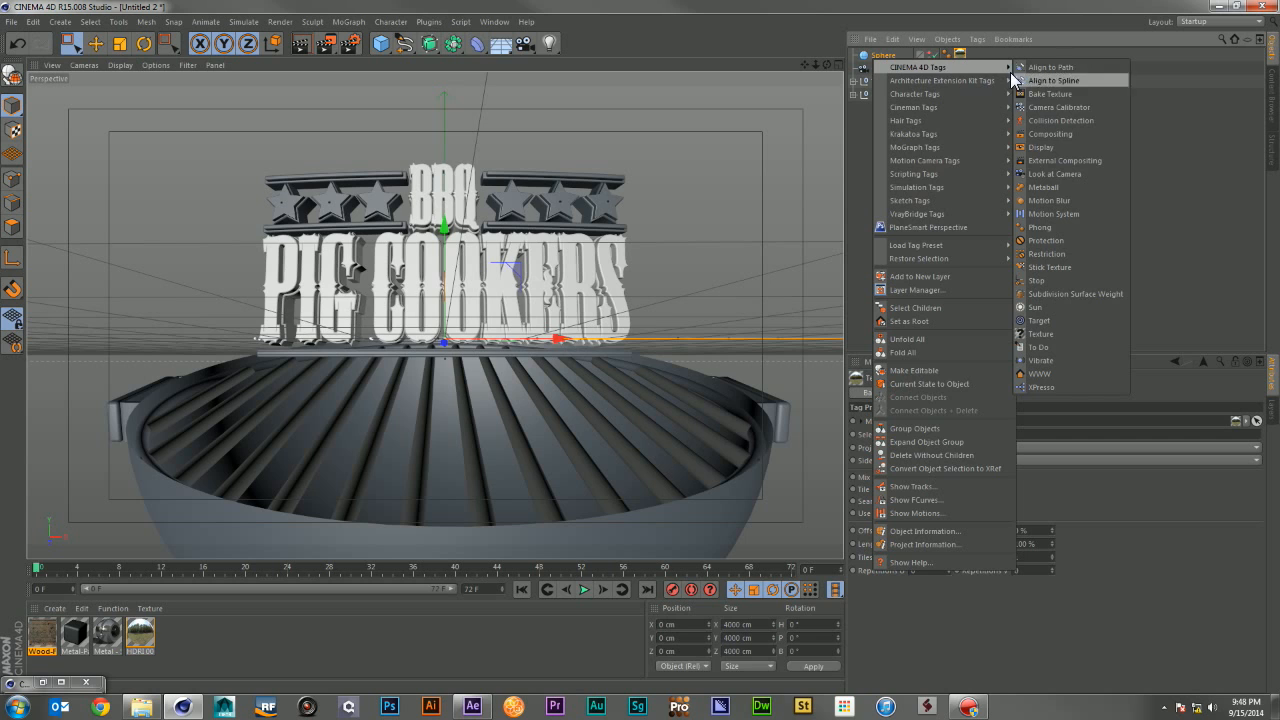
click(1058, 128)
click(922, 461)
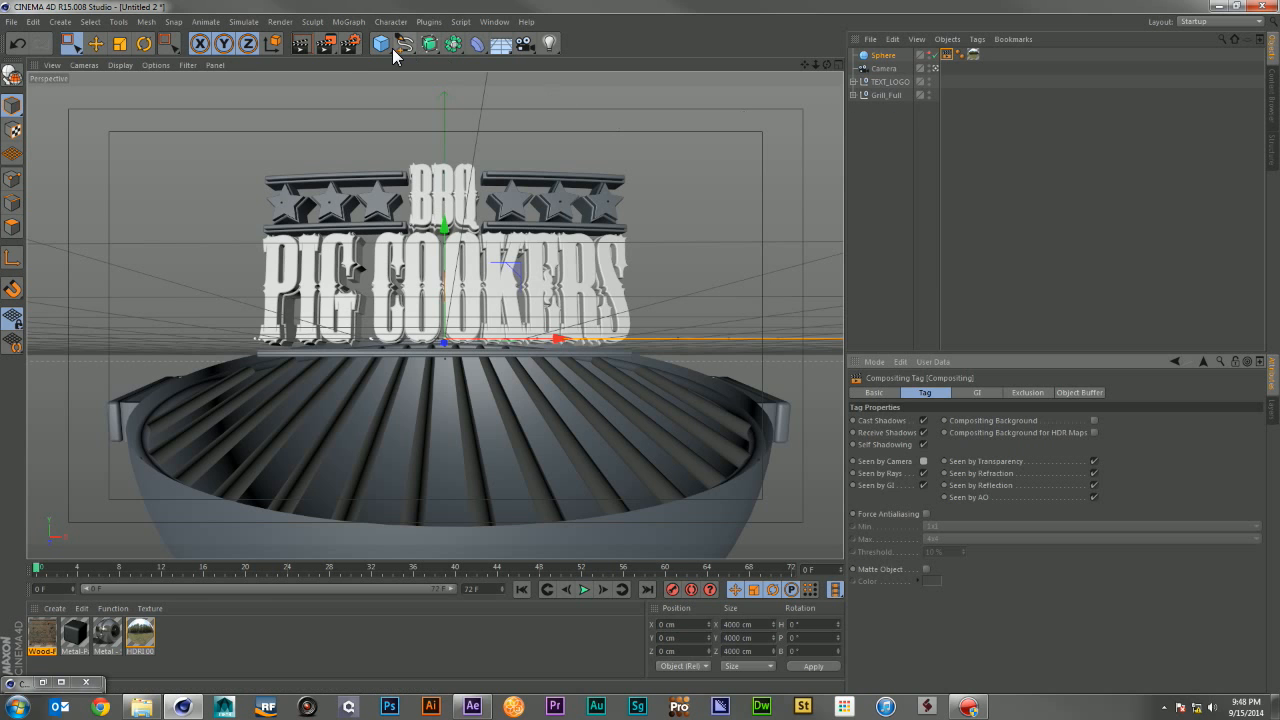
click(300, 43)
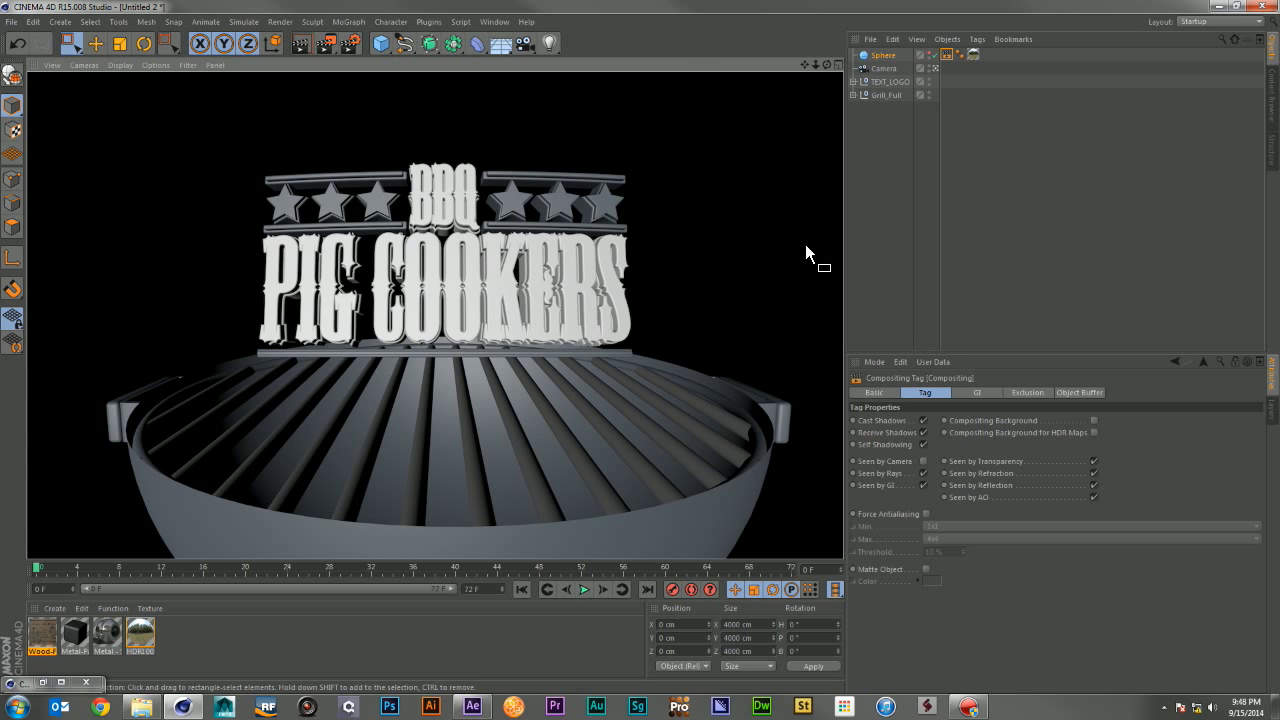
click(1000, 144)
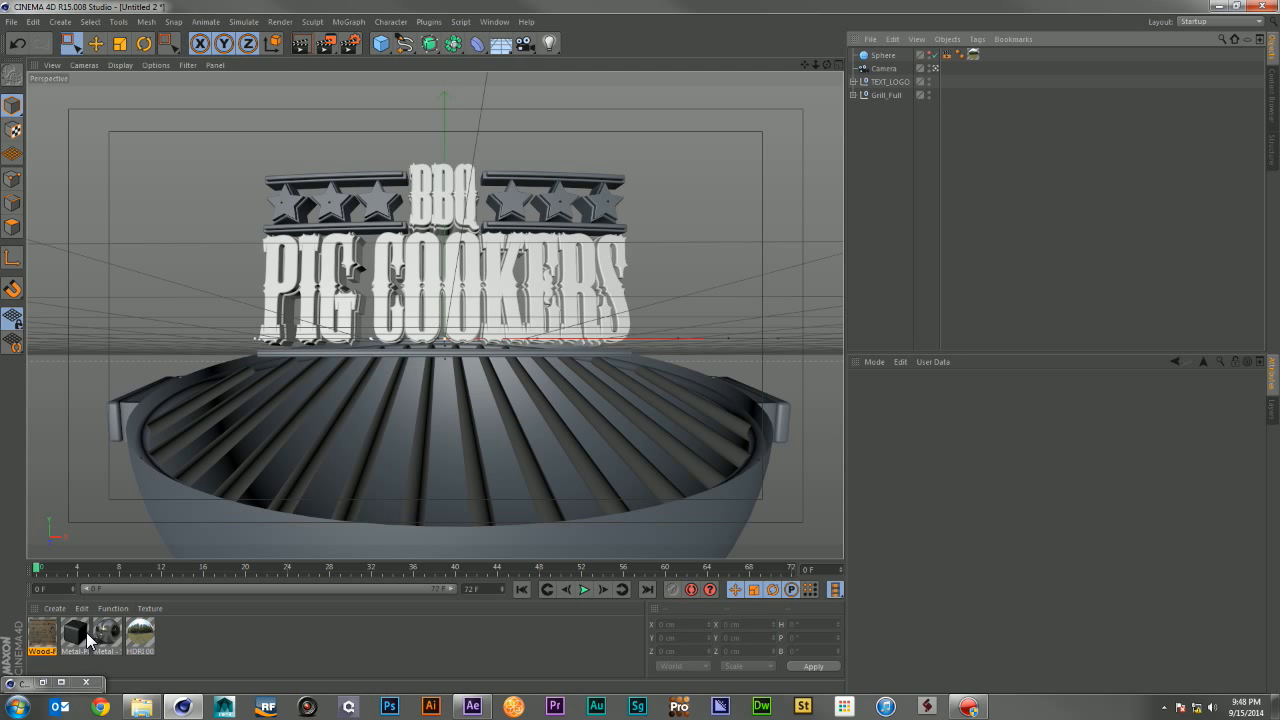
Step: Expand the TEXT_LOGO and Grill_Full groups and apply Metal-Painted-Black to the Kettle
drag(86, 632, 700, 250)
click(853, 95)
click(853, 81)
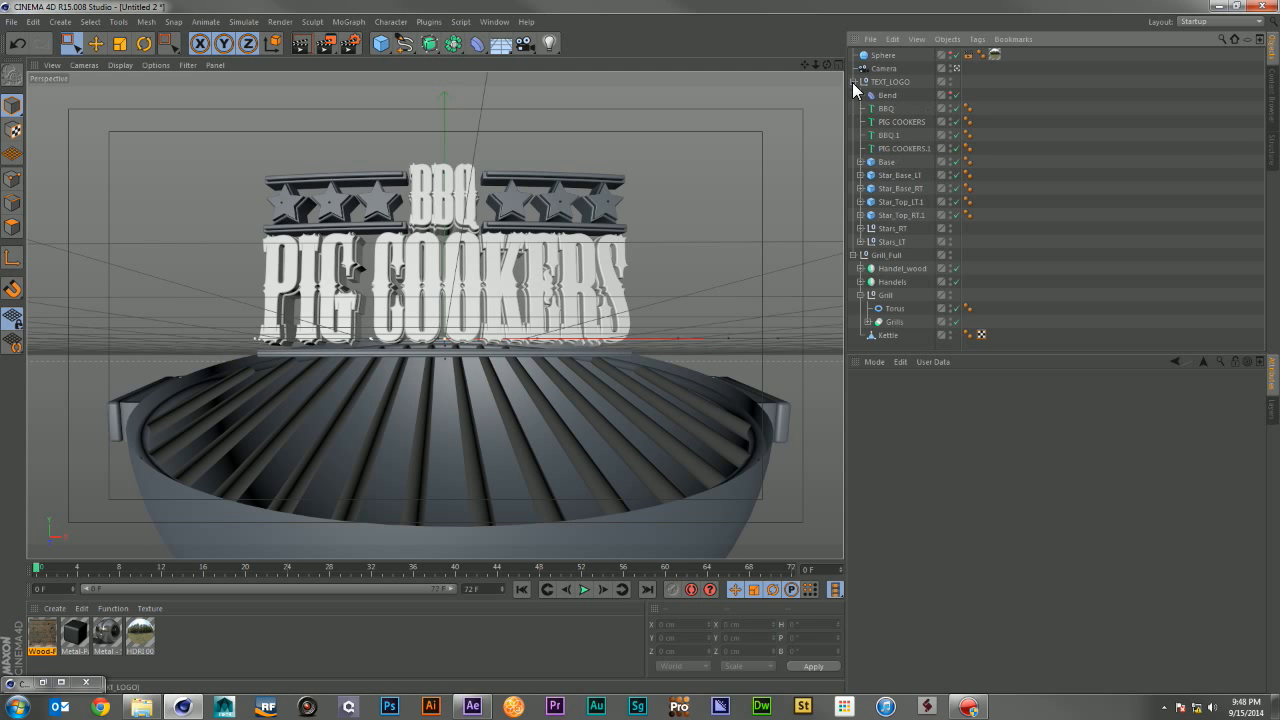
click(860, 295)
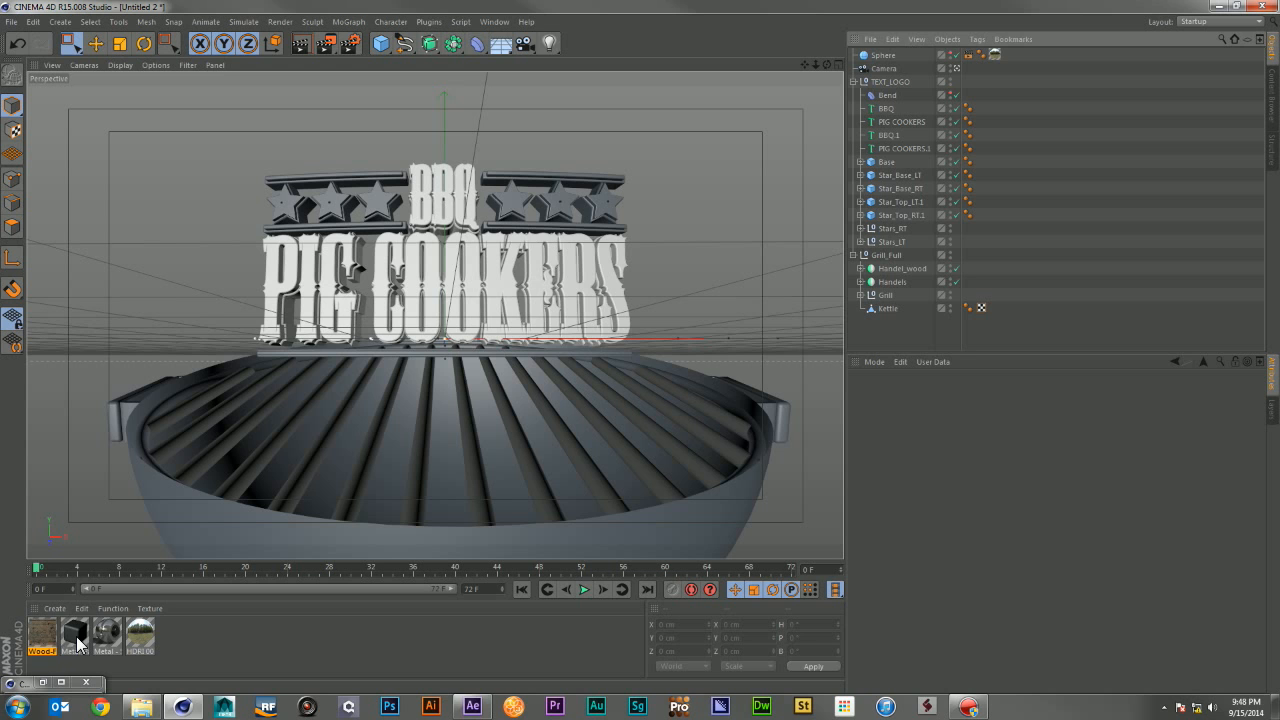
drag(76, 636, 890, 316)
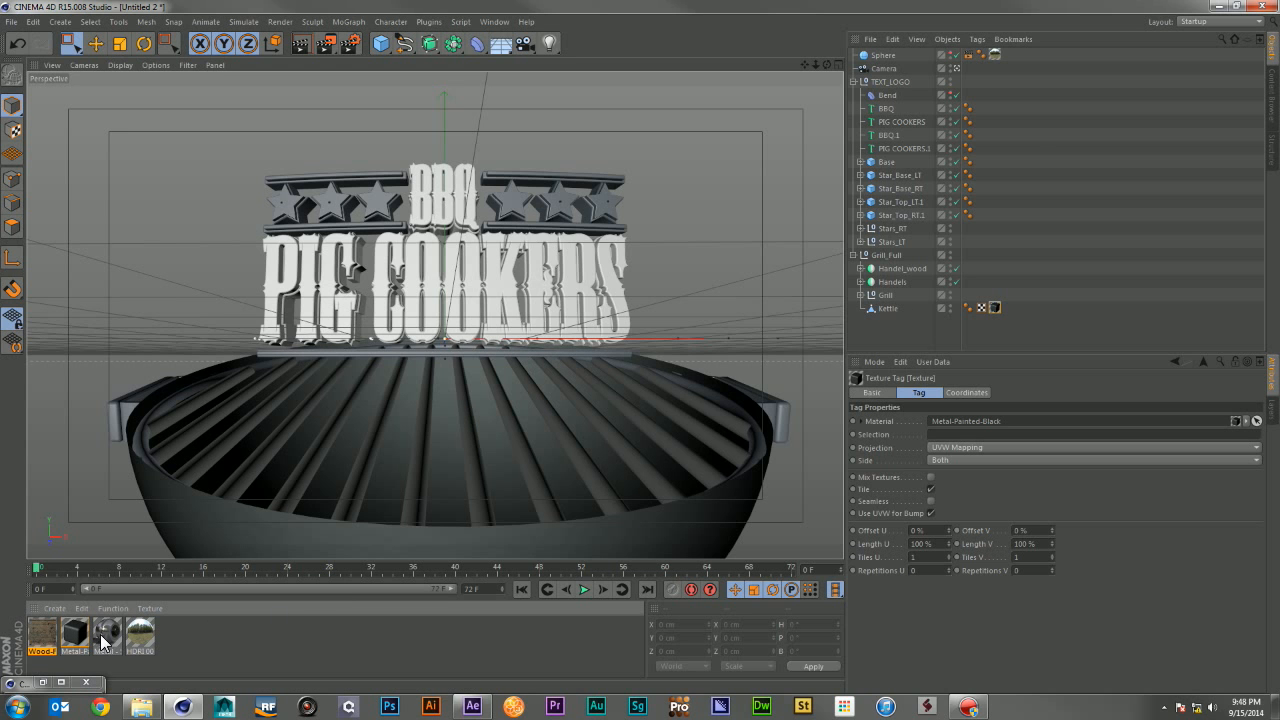
Step: Apply Wood-F024 to Handel_wood and Metal - Stainless Steel Satin to Handels and the Grill group
drag(52, 641, 916, 272)
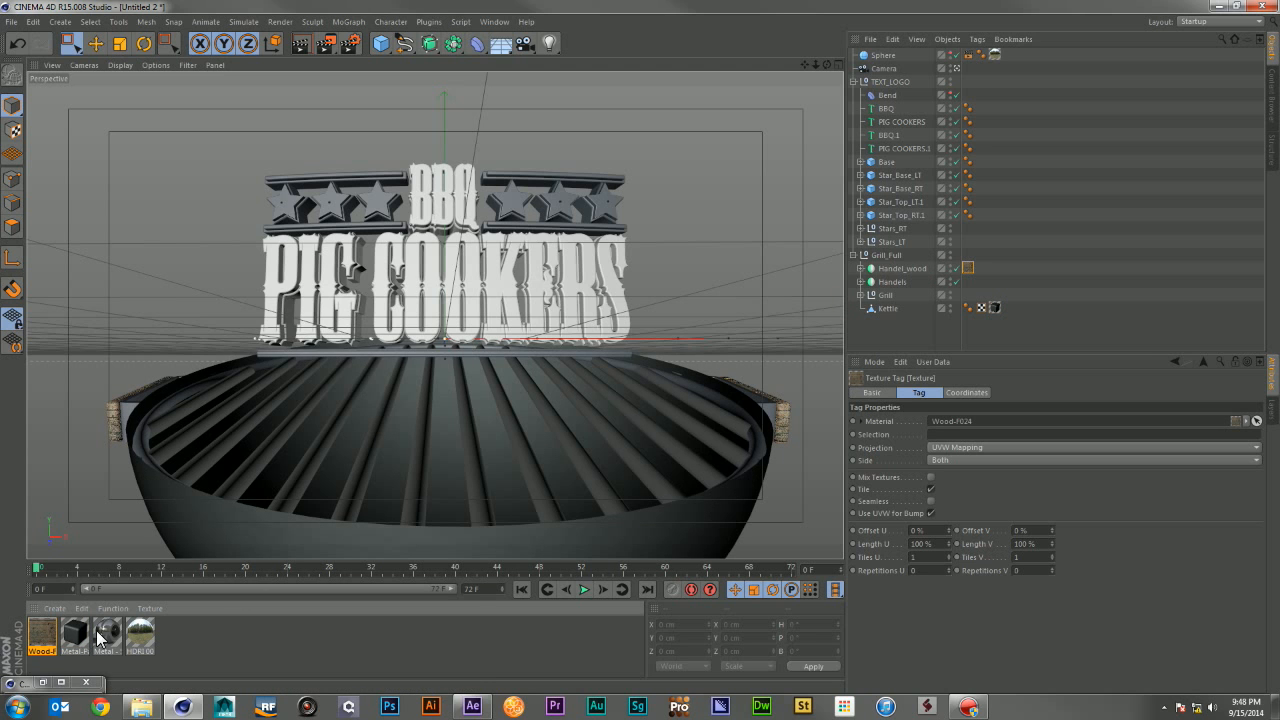
mouse_move(99, 638)
mouse_down()
mouse_move(323, 522)
mouse_move(896, 275)
mouse_move(889, 298)
mouse_up()
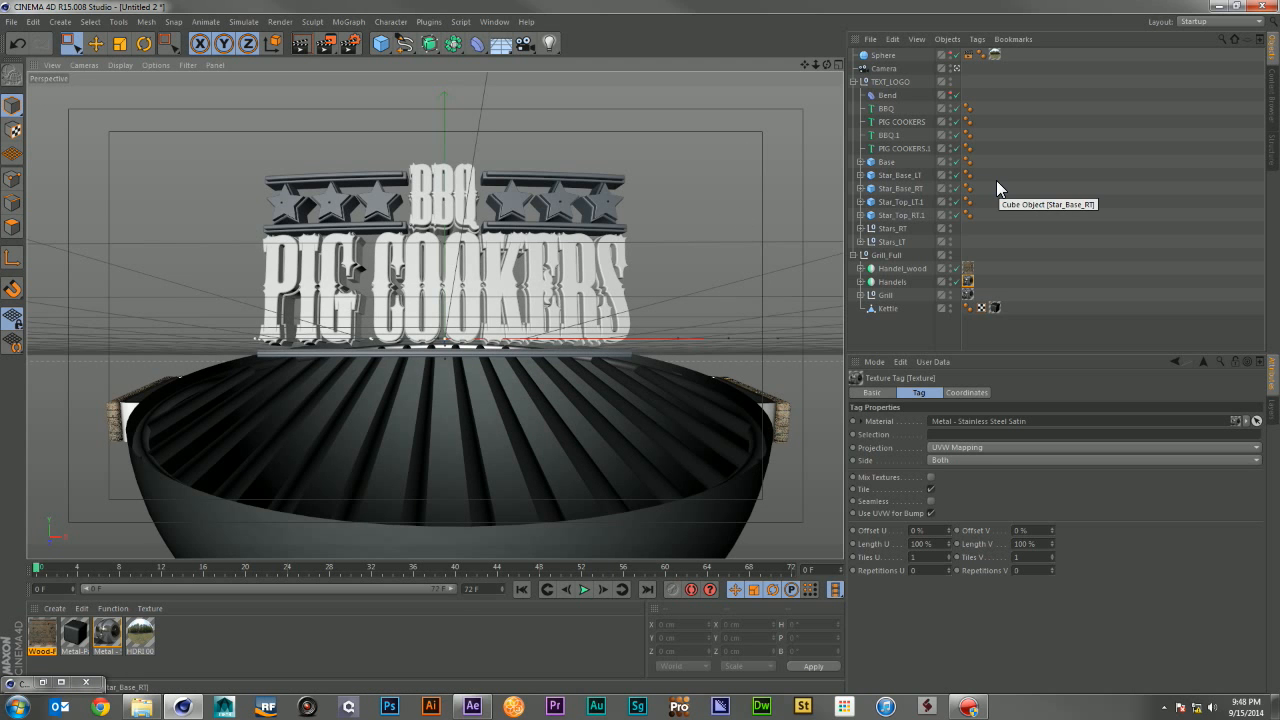
Step: Add the Metal - Lead preset to the scene and replace the Kettle's painted-black material with it
drag(27, 683, 186, 642)
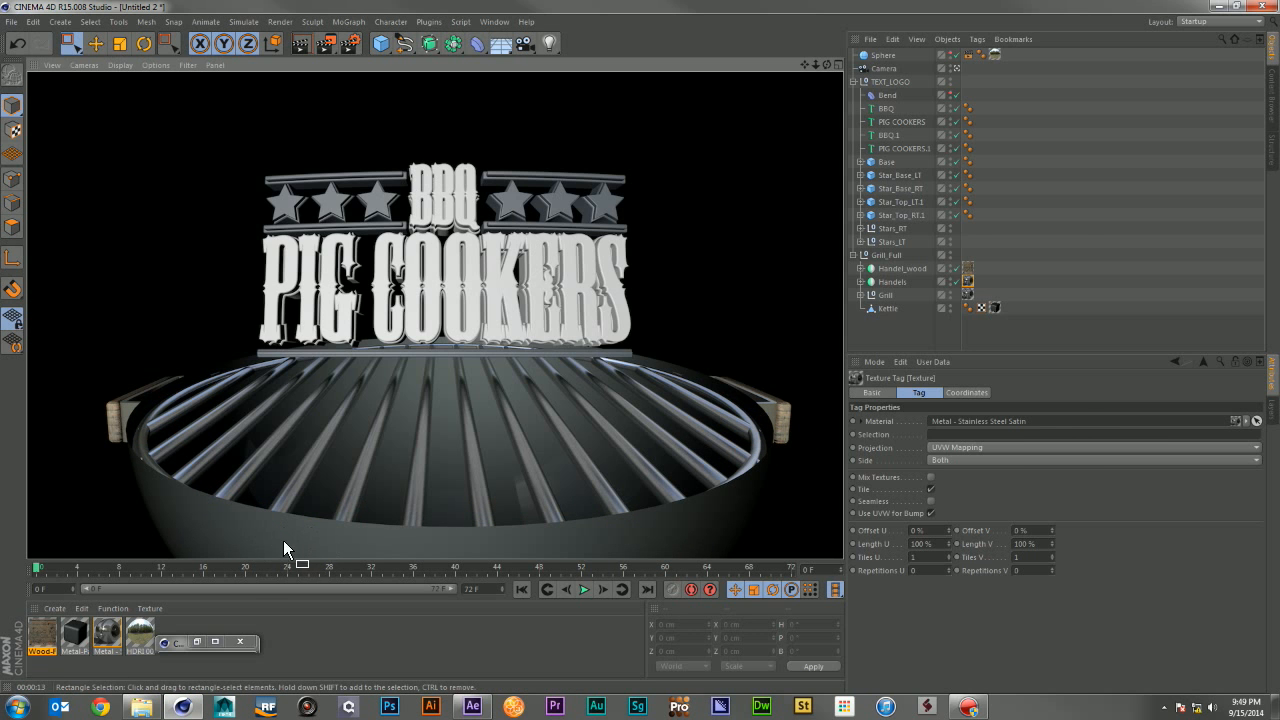
click(198, 643)
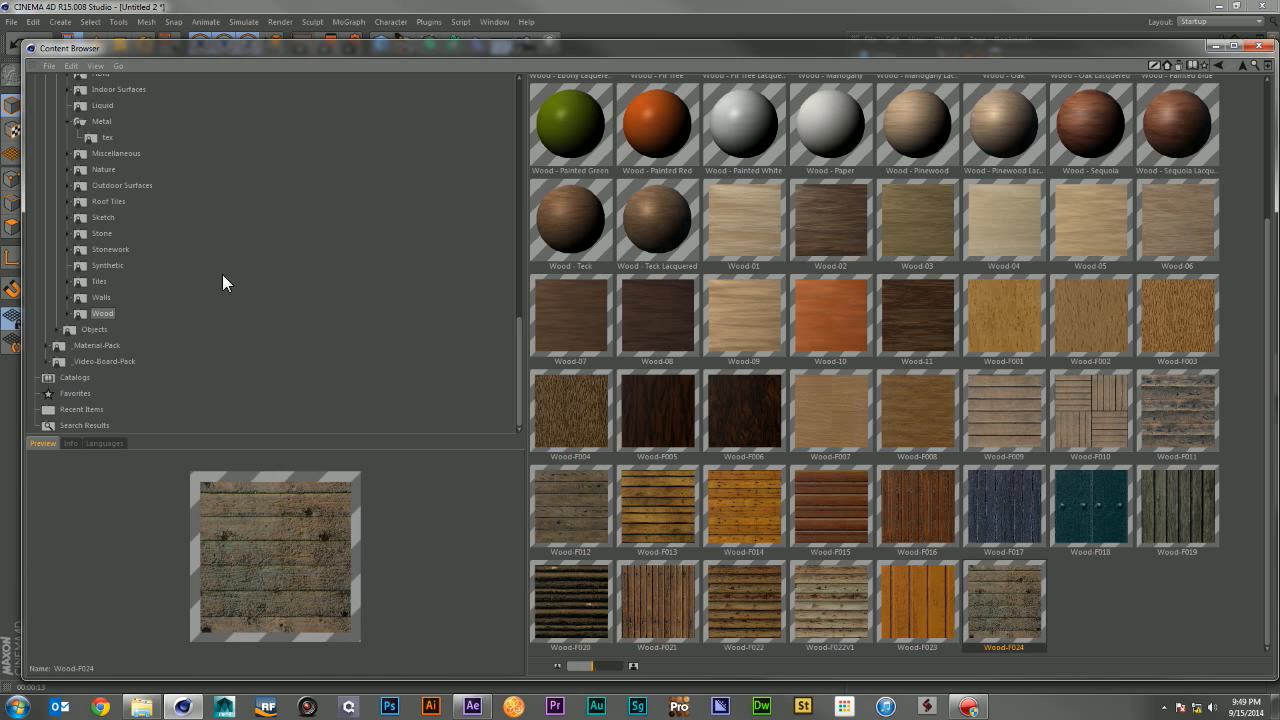
click(104, 125)
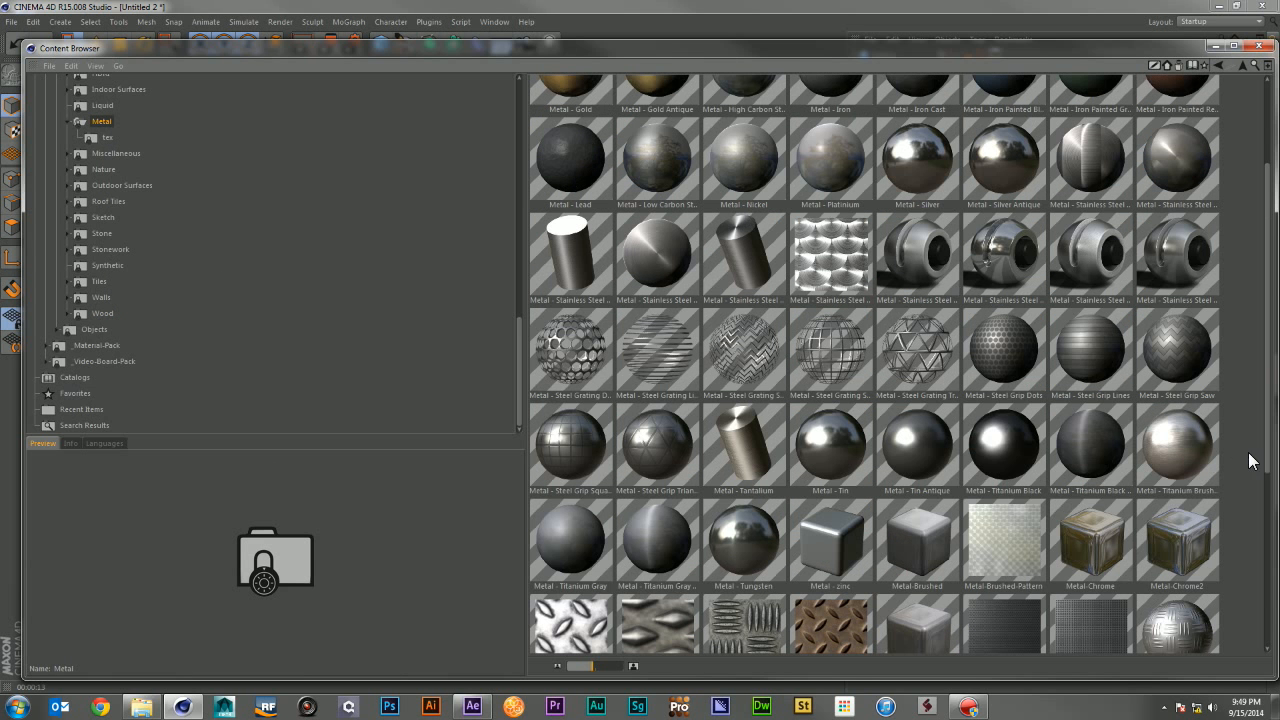
scroll(1268, 477, down, 4)
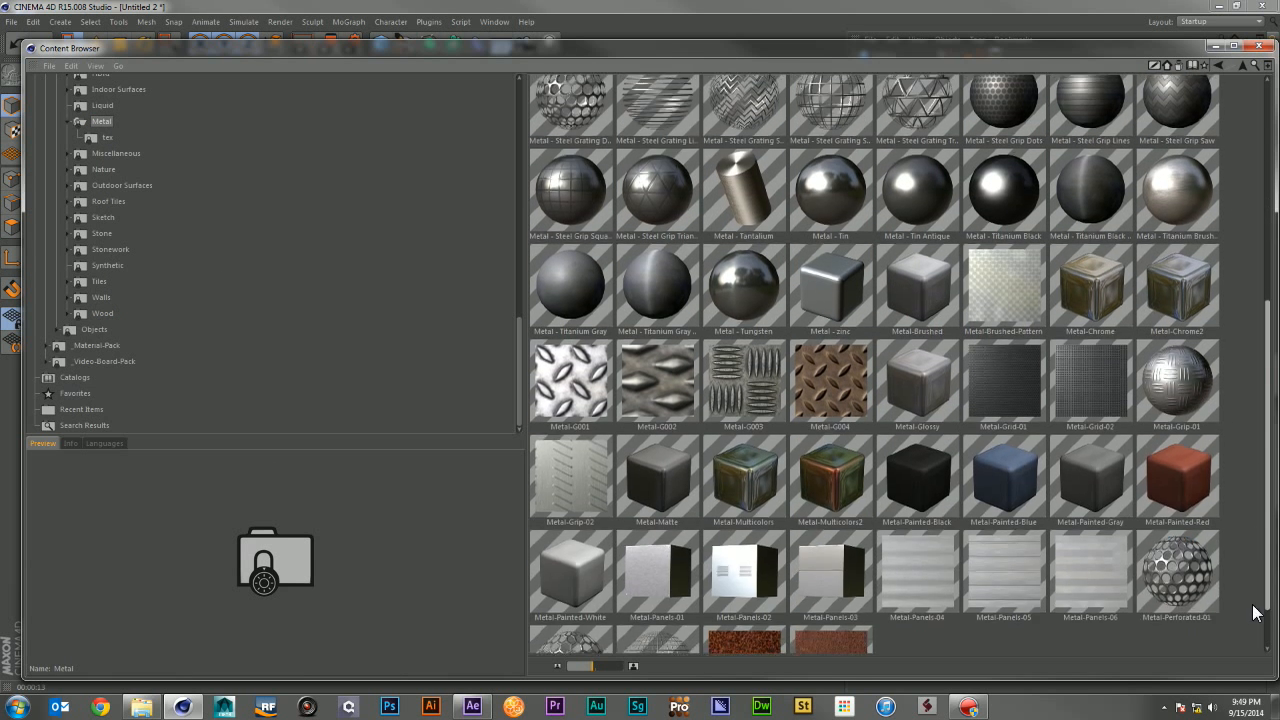
scroll(1247, 653, up, 6)
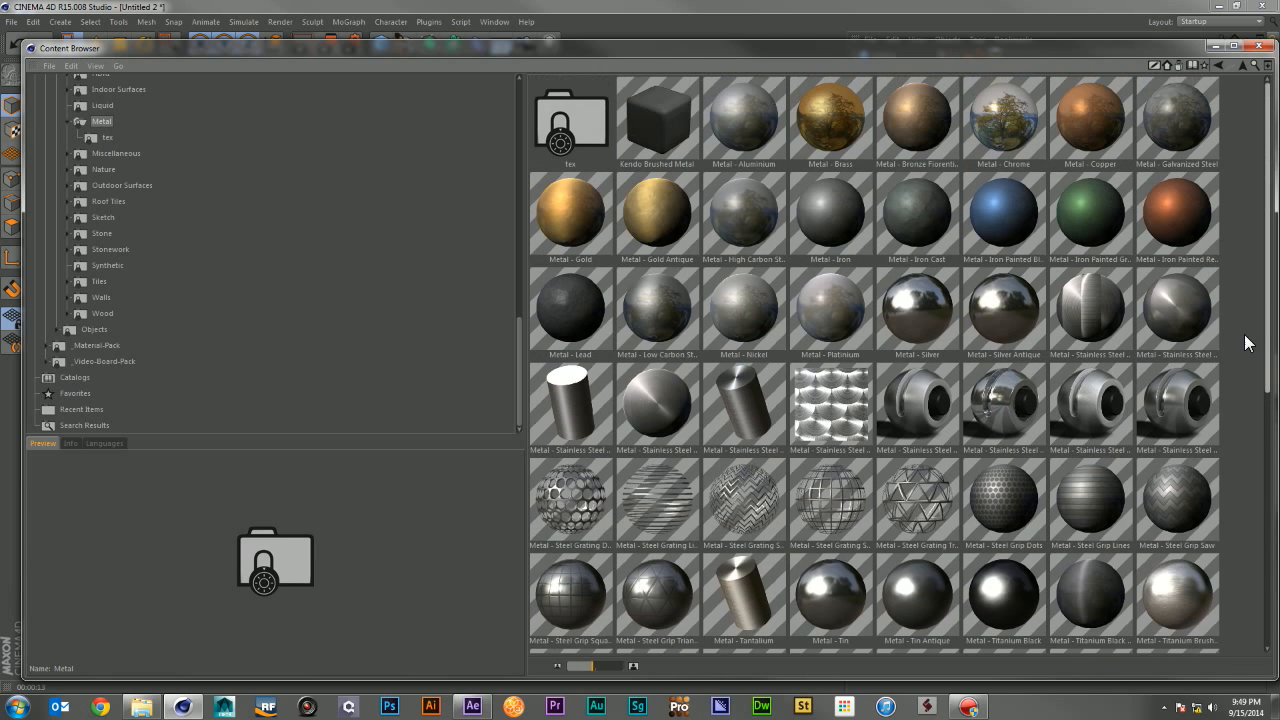
click(553, 312)
click(1213, 46)
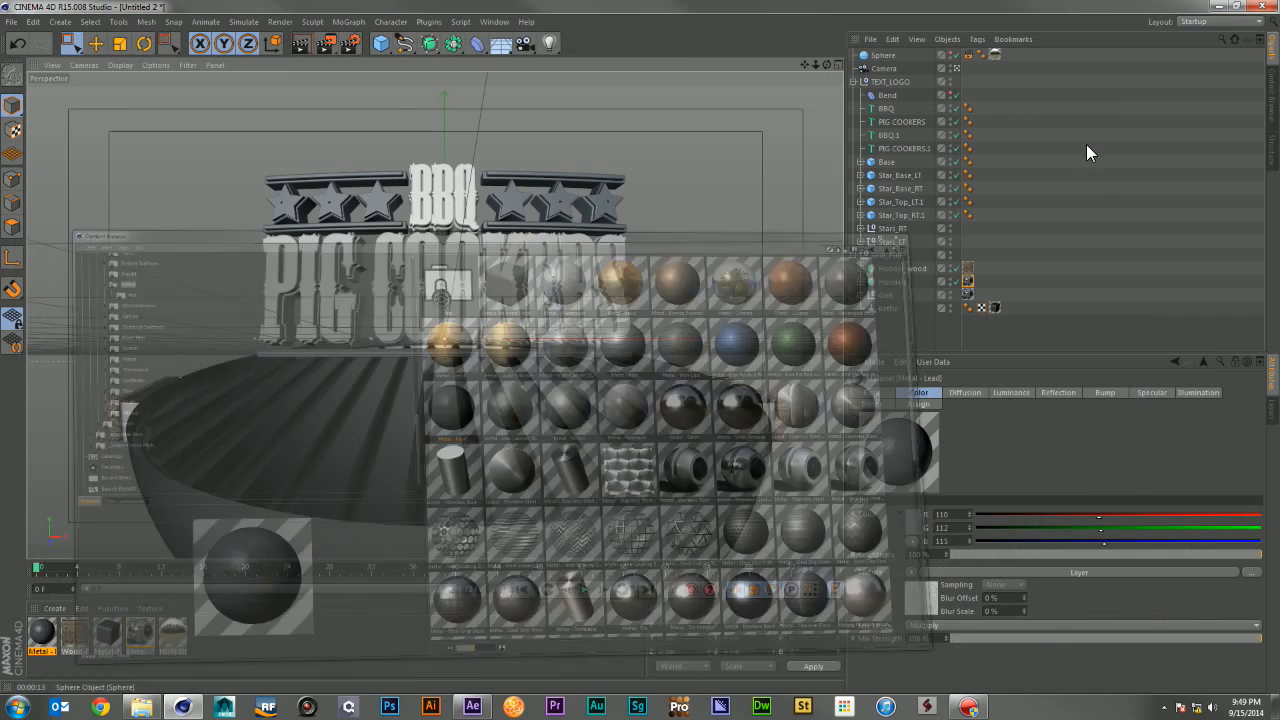
mouse_move(861, 340)
mouse_down()
mouse_move(1000, 280)
mouse_move(996, 309)
mouse_up()
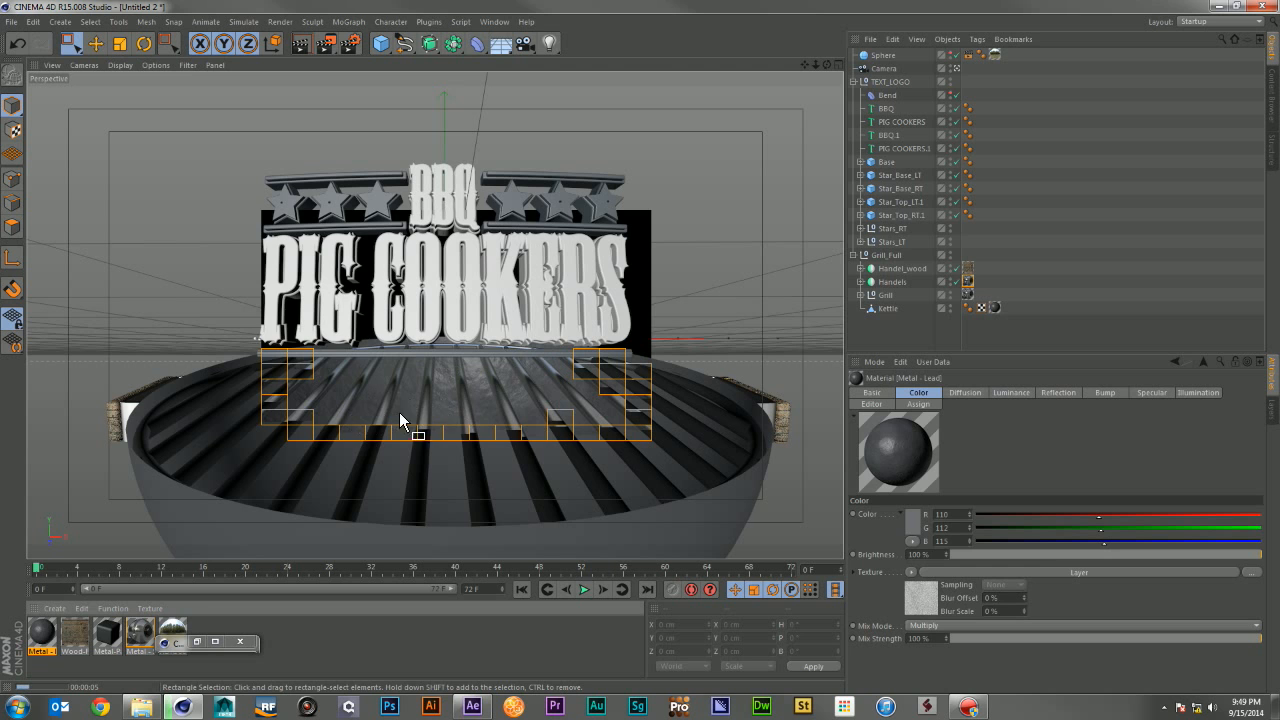
Step: Set the Global Scale of the Voronoi 1 noise layer in the Metal - Lead bump to 250%
double_click(46, 632)
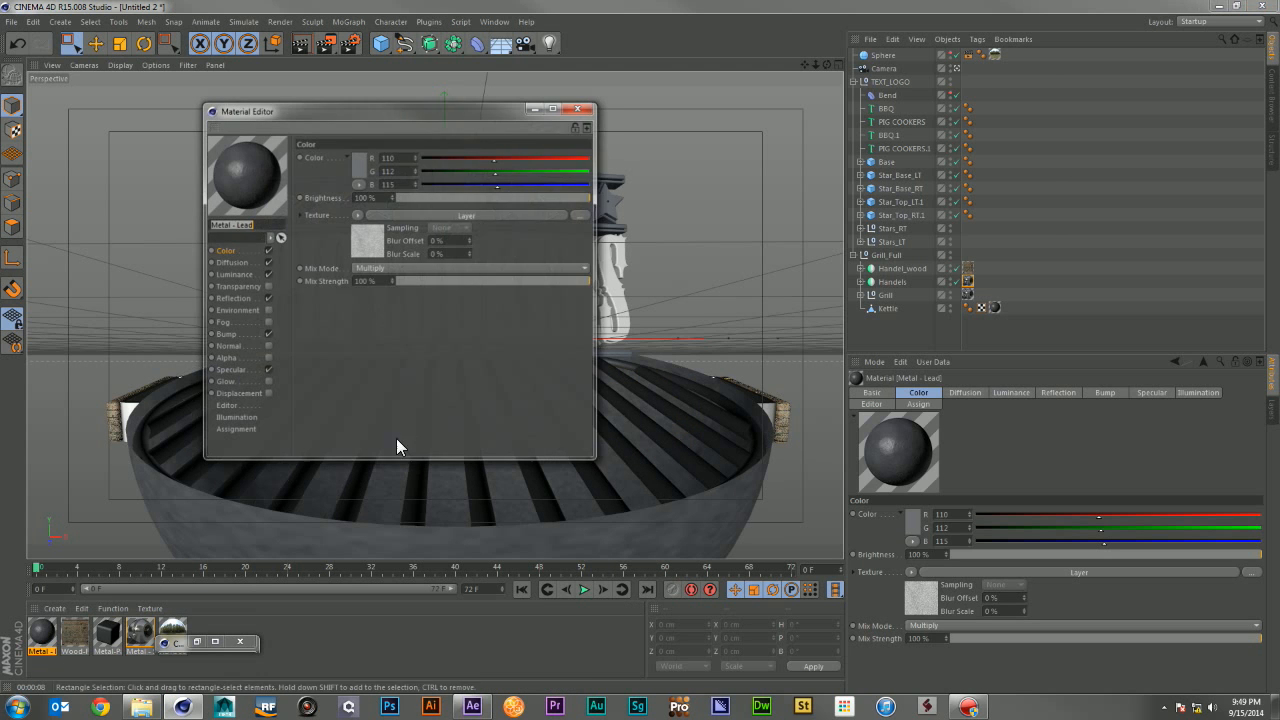
click(238, 335)
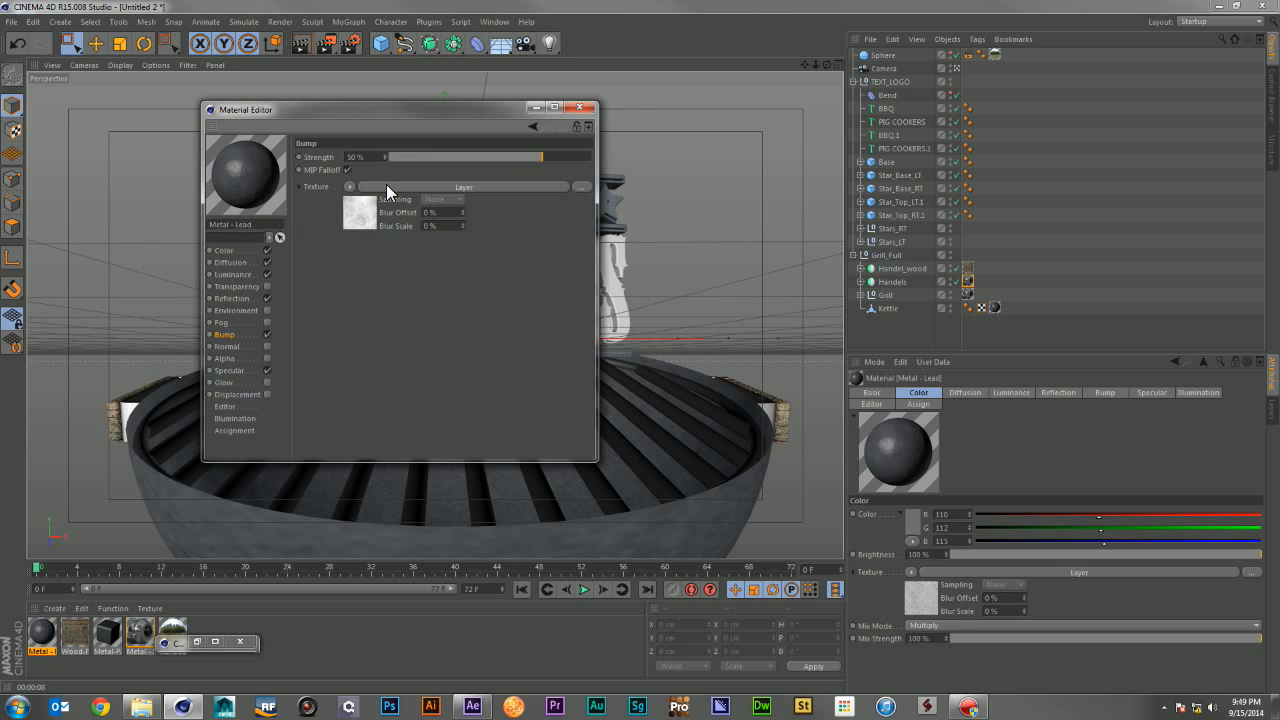
click(386, 186)
click(346, 280)
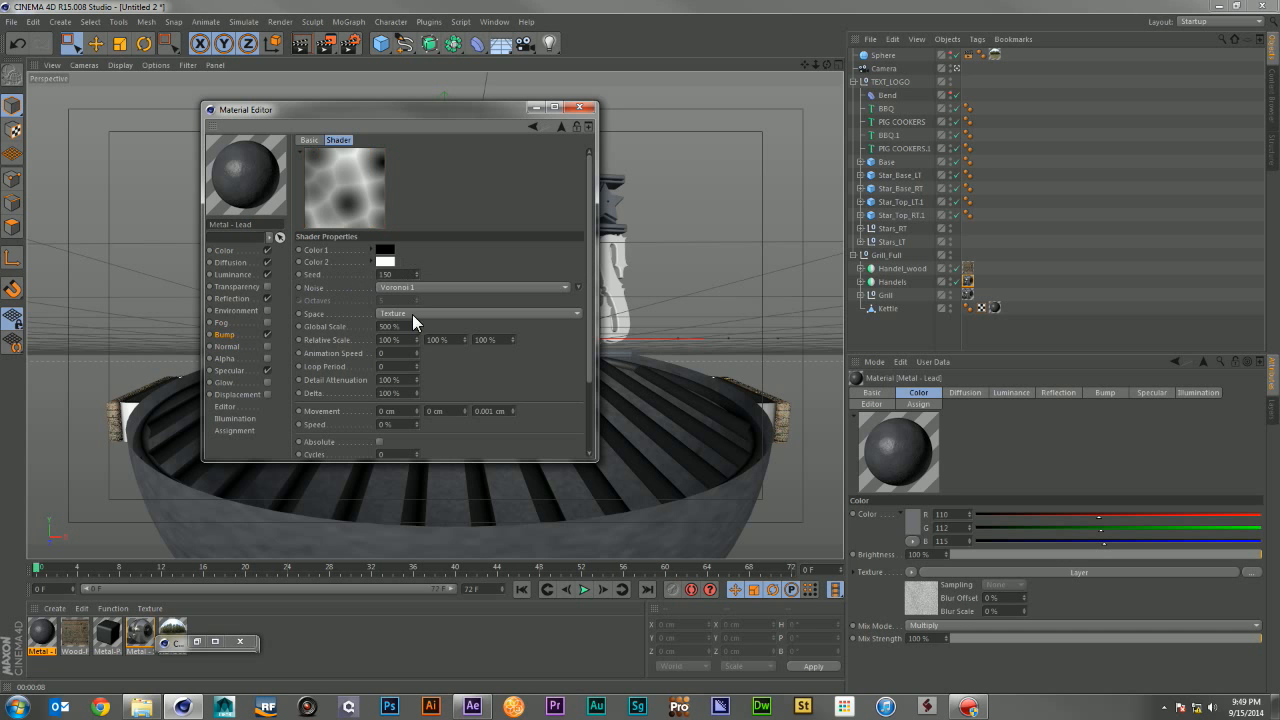
click(388, 326)
text(250)
key(Return)
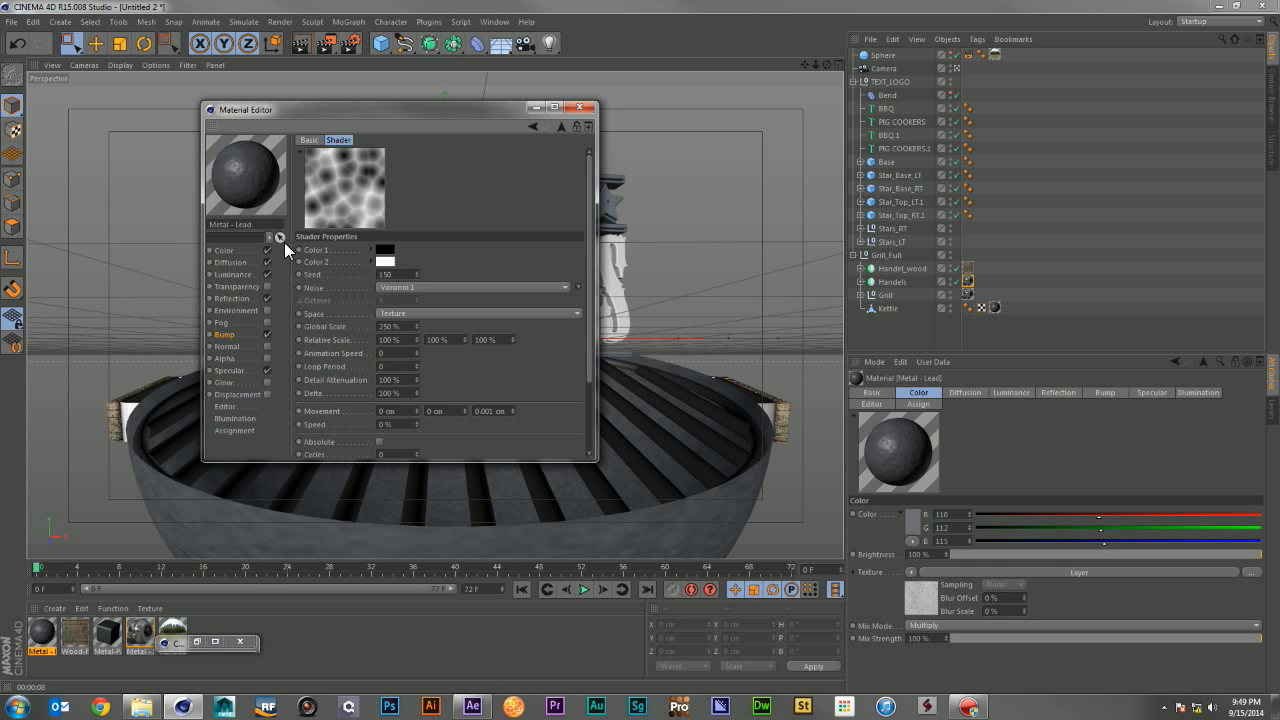
Step: Set the Global Scale of the Blistered Turbulence noise in the Metal - Lead bump to 50% and render a preview of the view
click(228, 335)
click(366, 206)
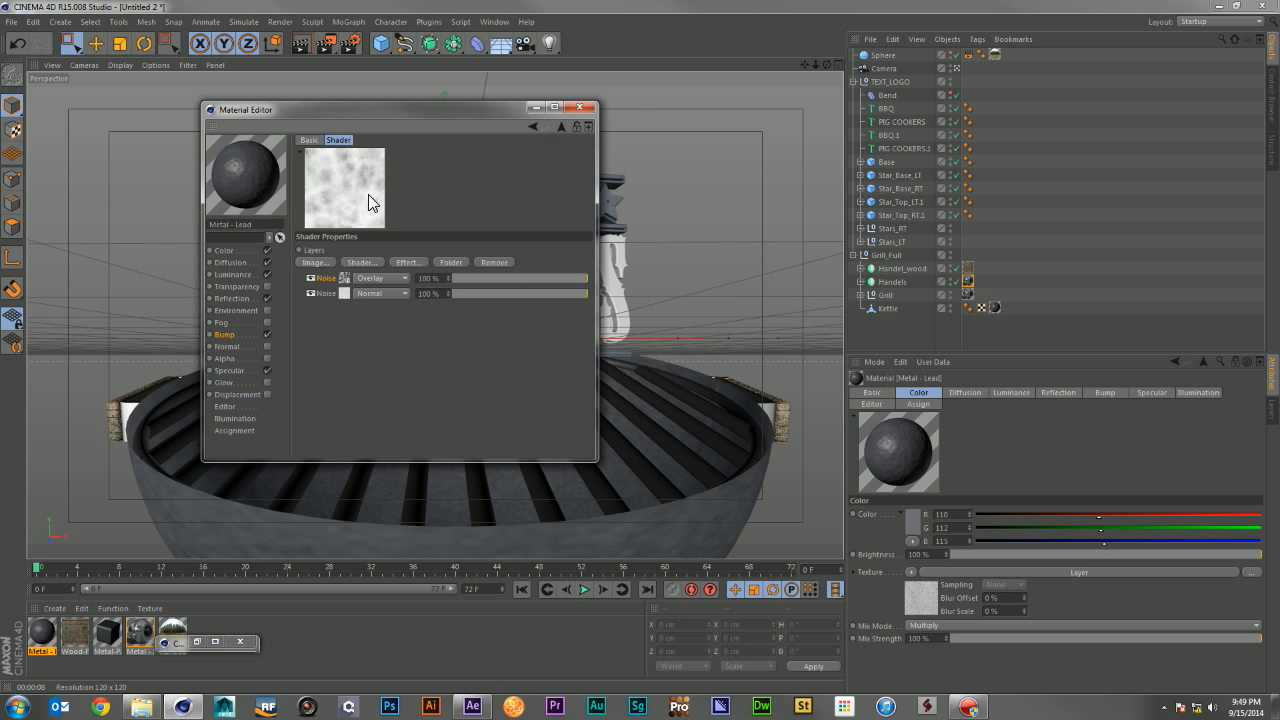
click(342, 286)
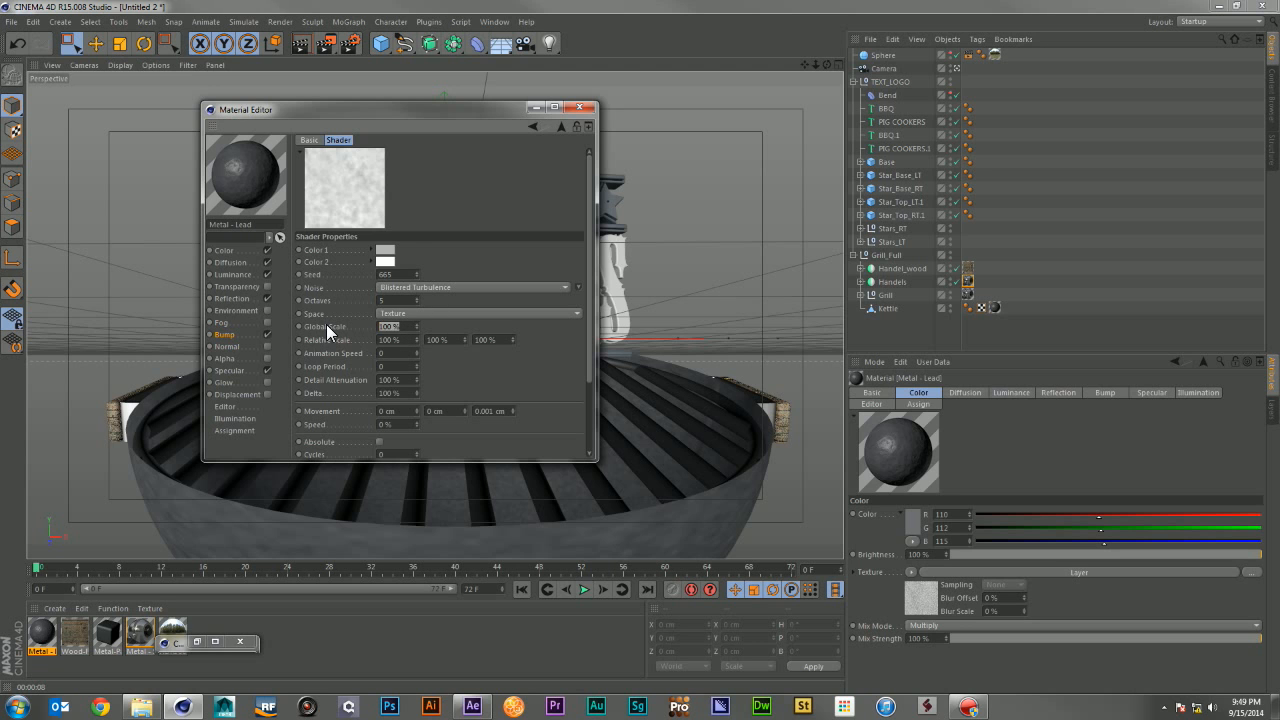
text(50)
key(Return)
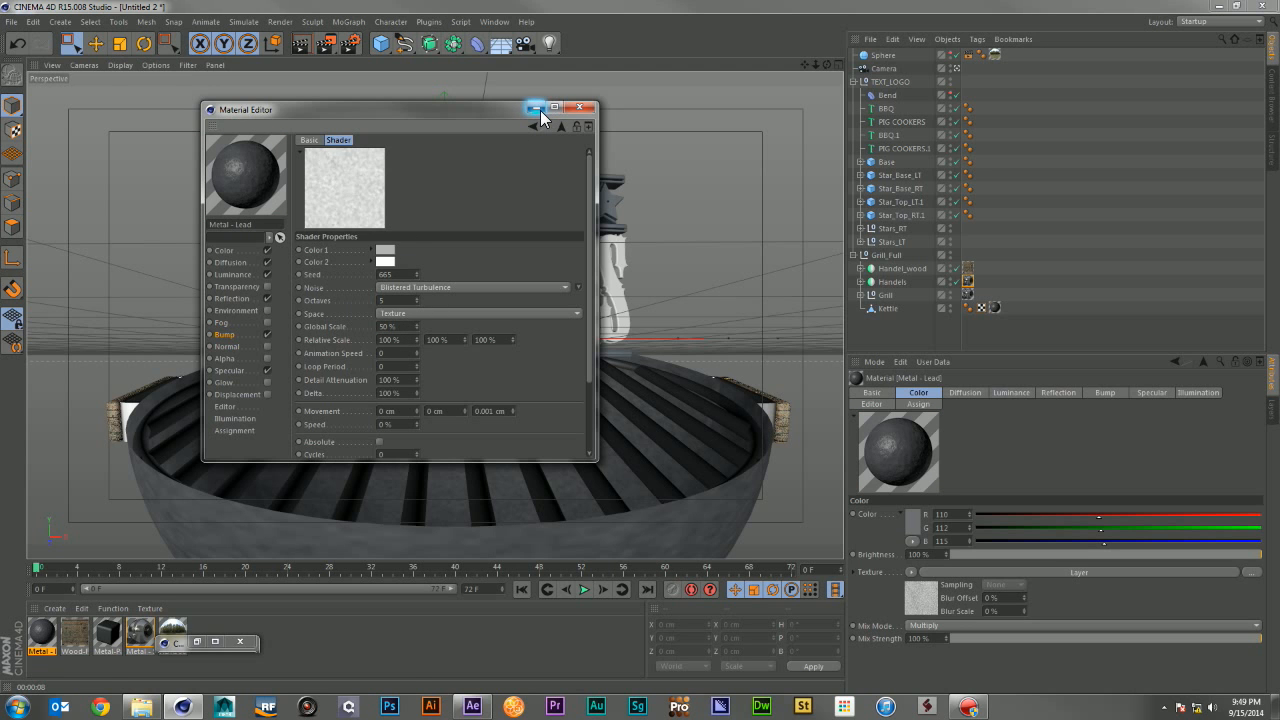
click(537, 108)
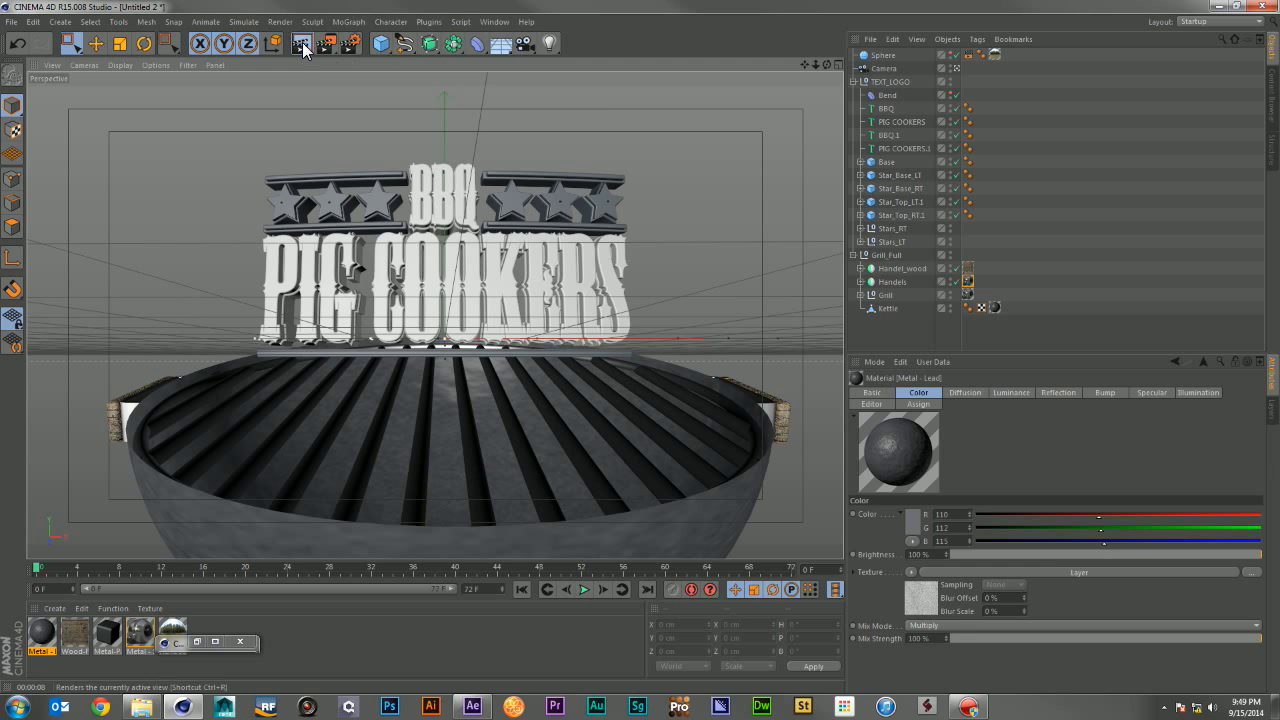
click(303, 45)
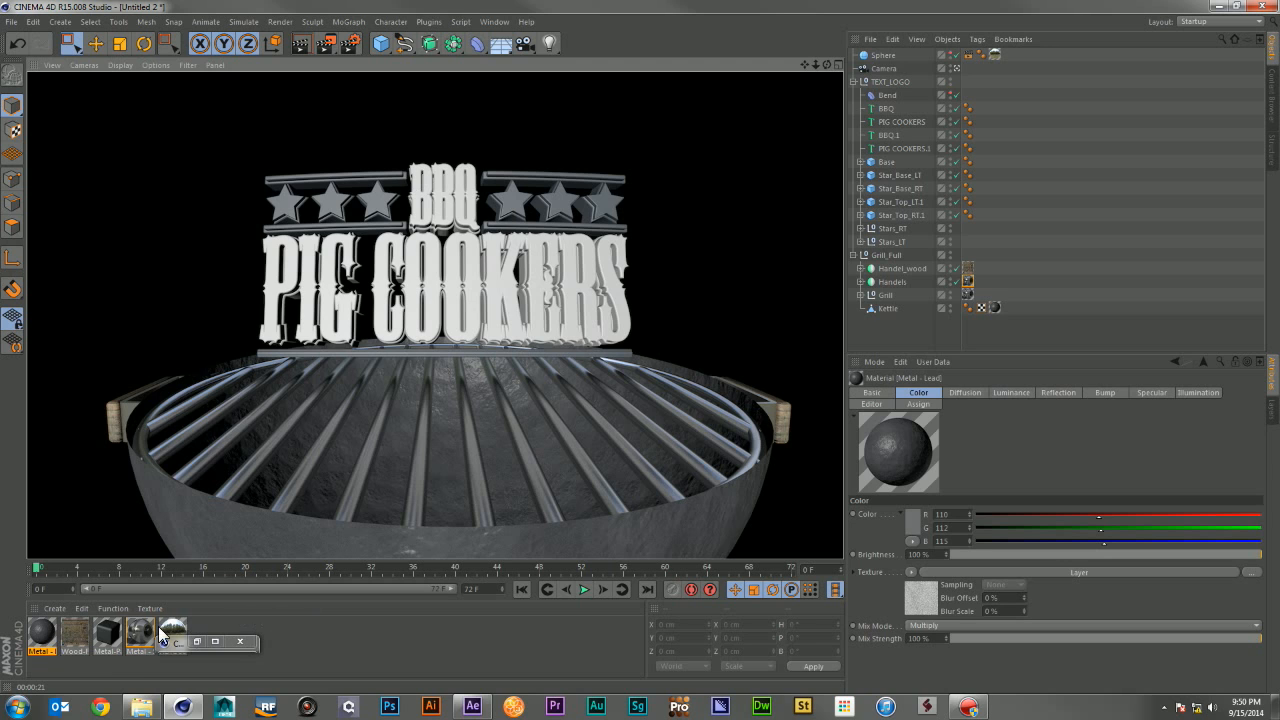
Step: Collapse the Grill_Full group and expand Base and the four Star_Base and Star_Top objects to reveal their child cubes
click(853, 255)
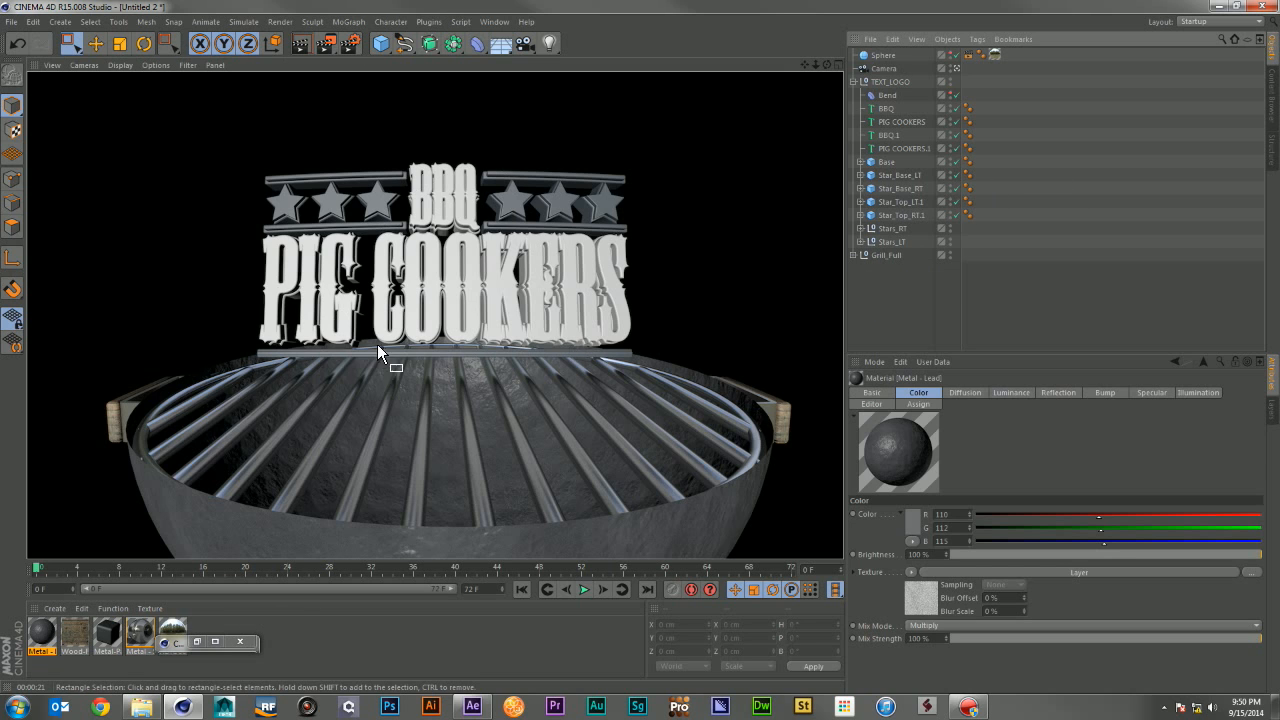
click(859, 215)
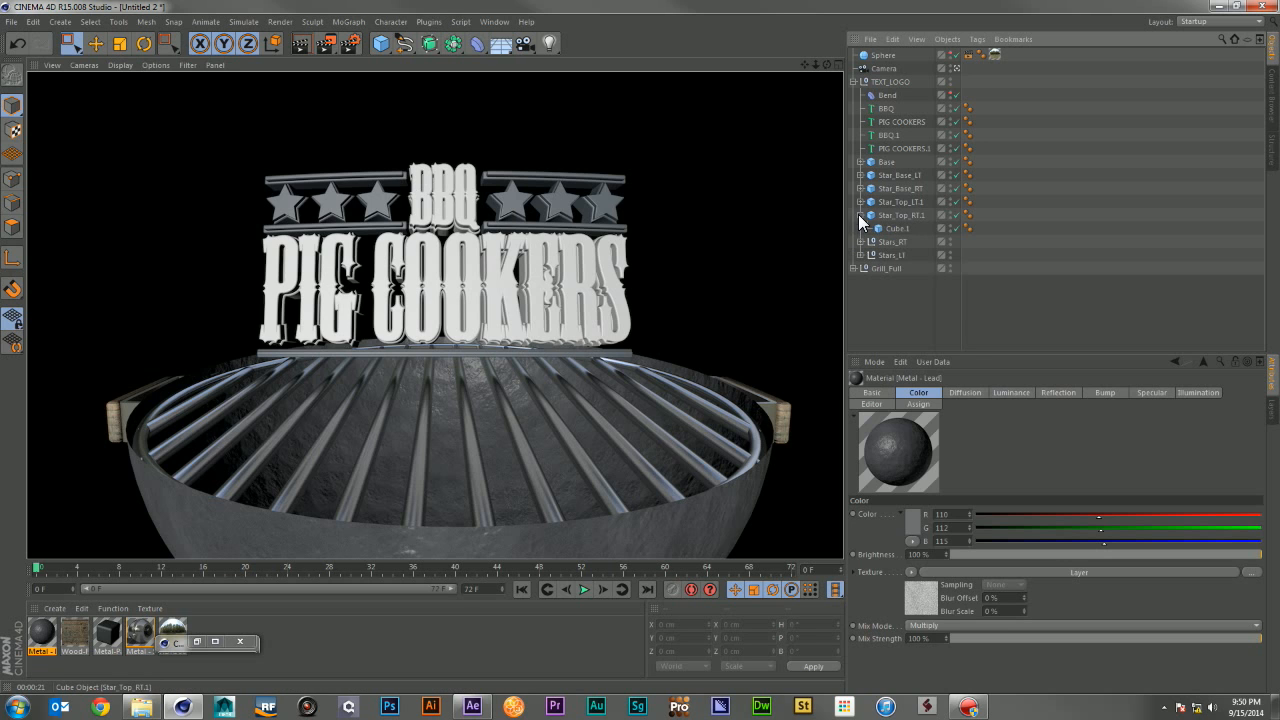
click(859, 202)
click(859, 189)
click(859, 175)
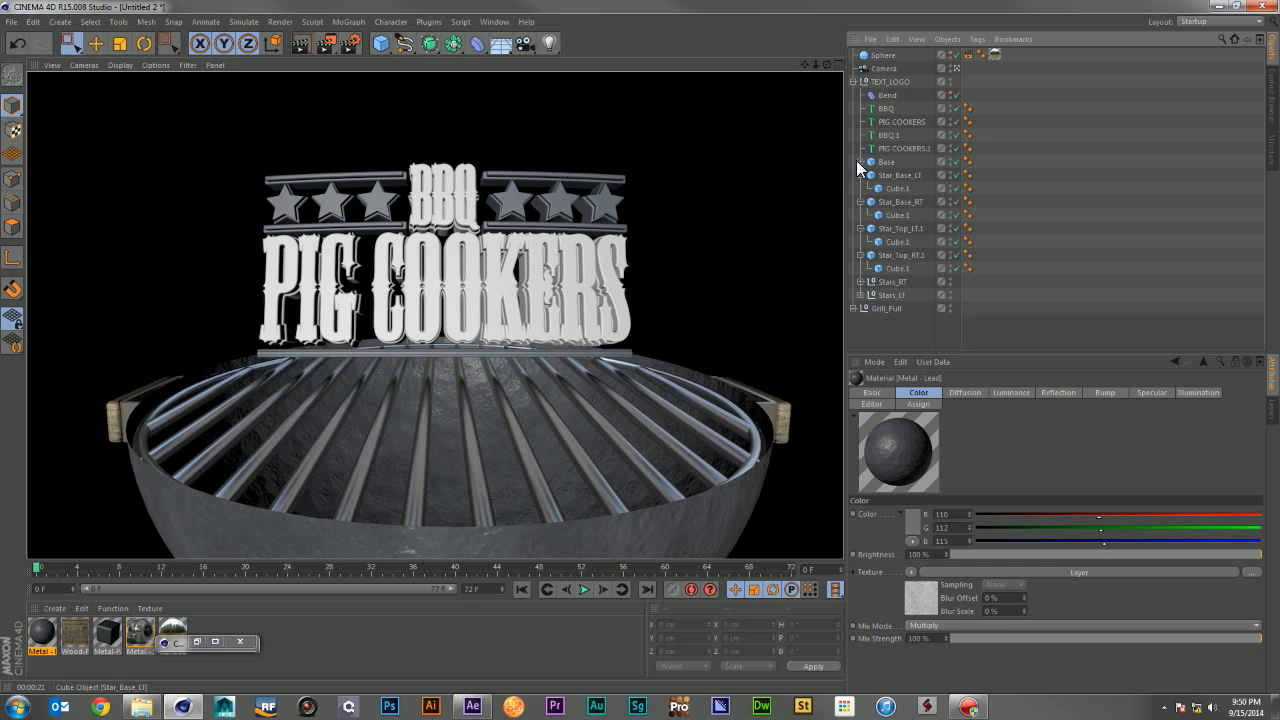
click(859, 162)
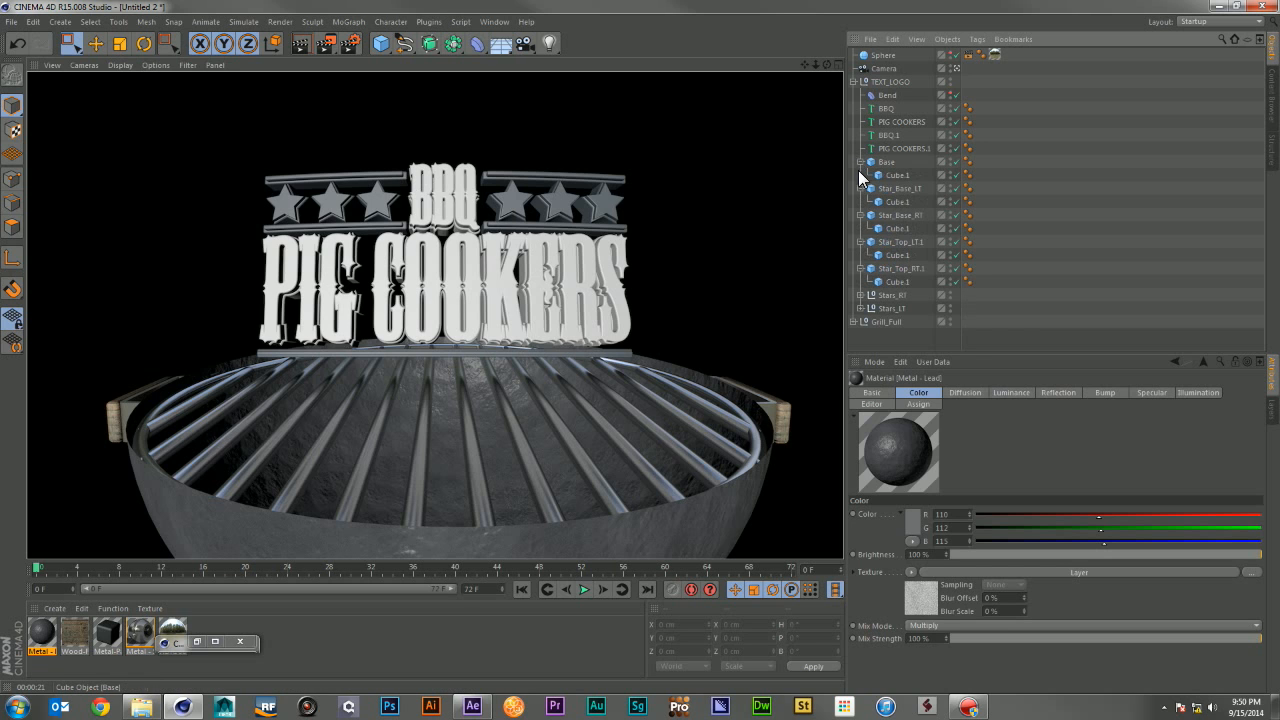
Step: Expand the Stars_LT and Stars_RT groups and every Star_Full group inside them
click(859, 308)
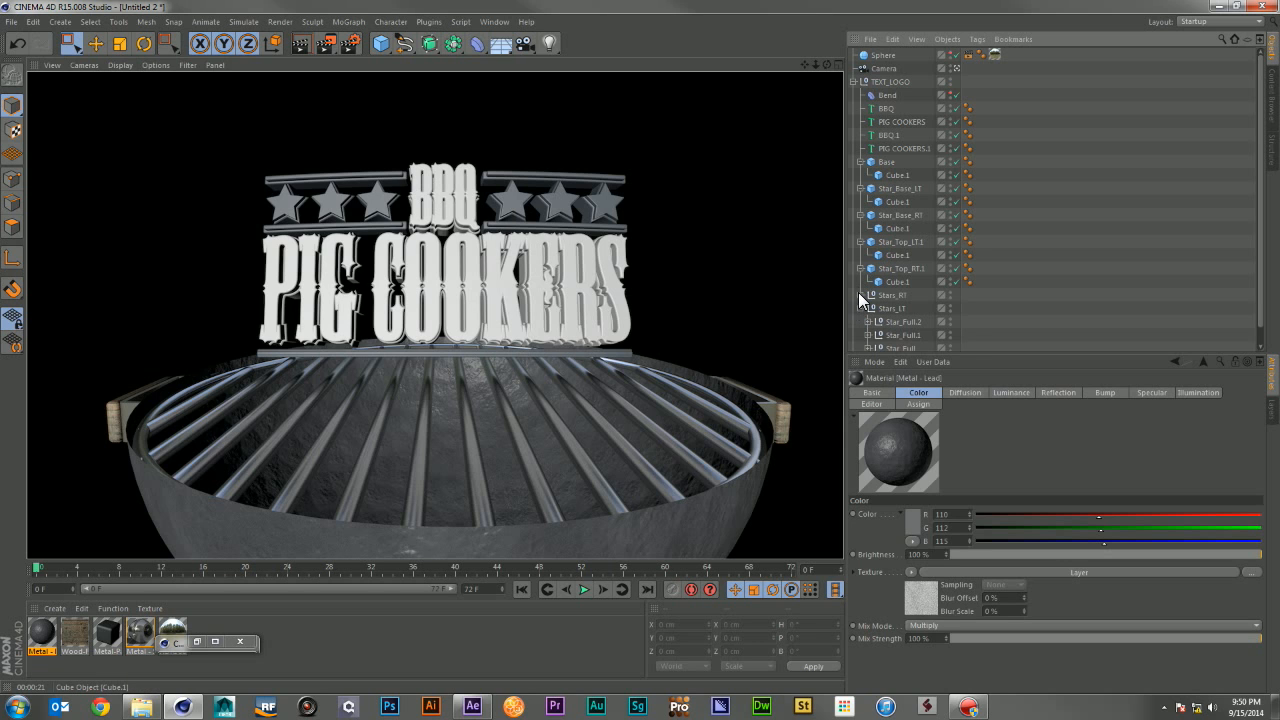
click(859, 295)
scroll(902, 286, down, 2)
click(868, 331)
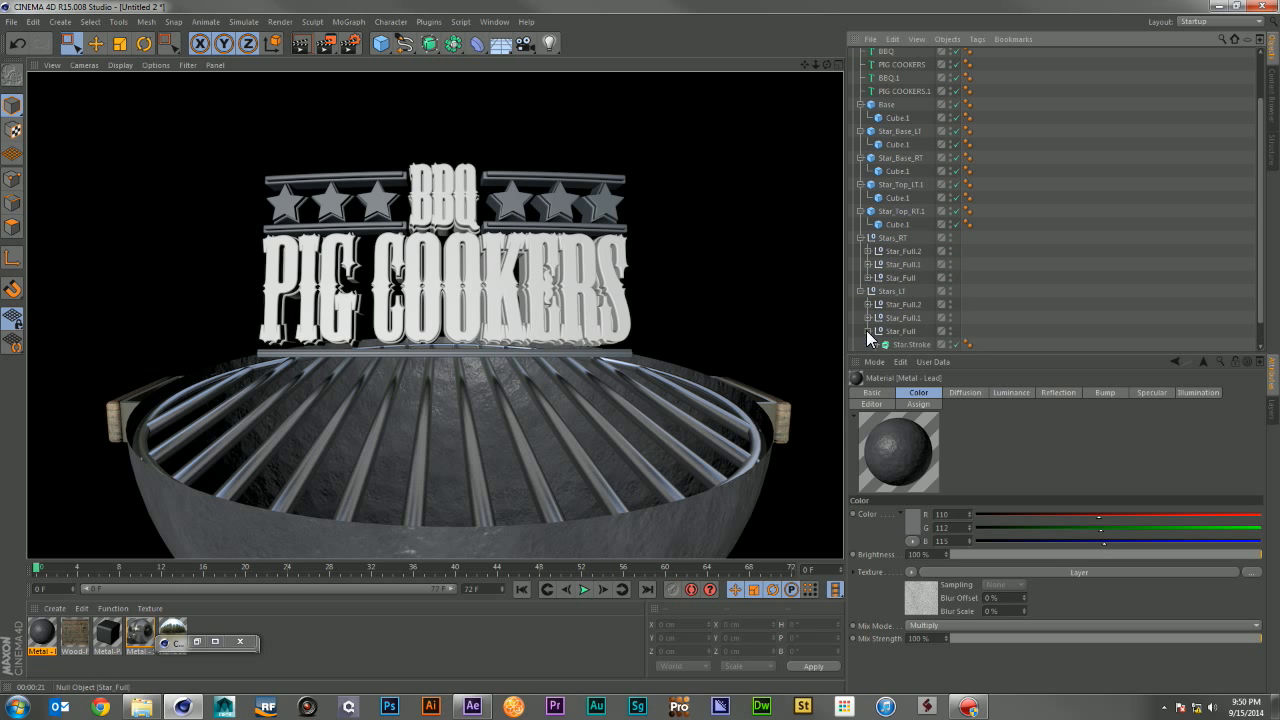
scroll(876, 318, down, 1)
click(867, 291)
click(867, 278)
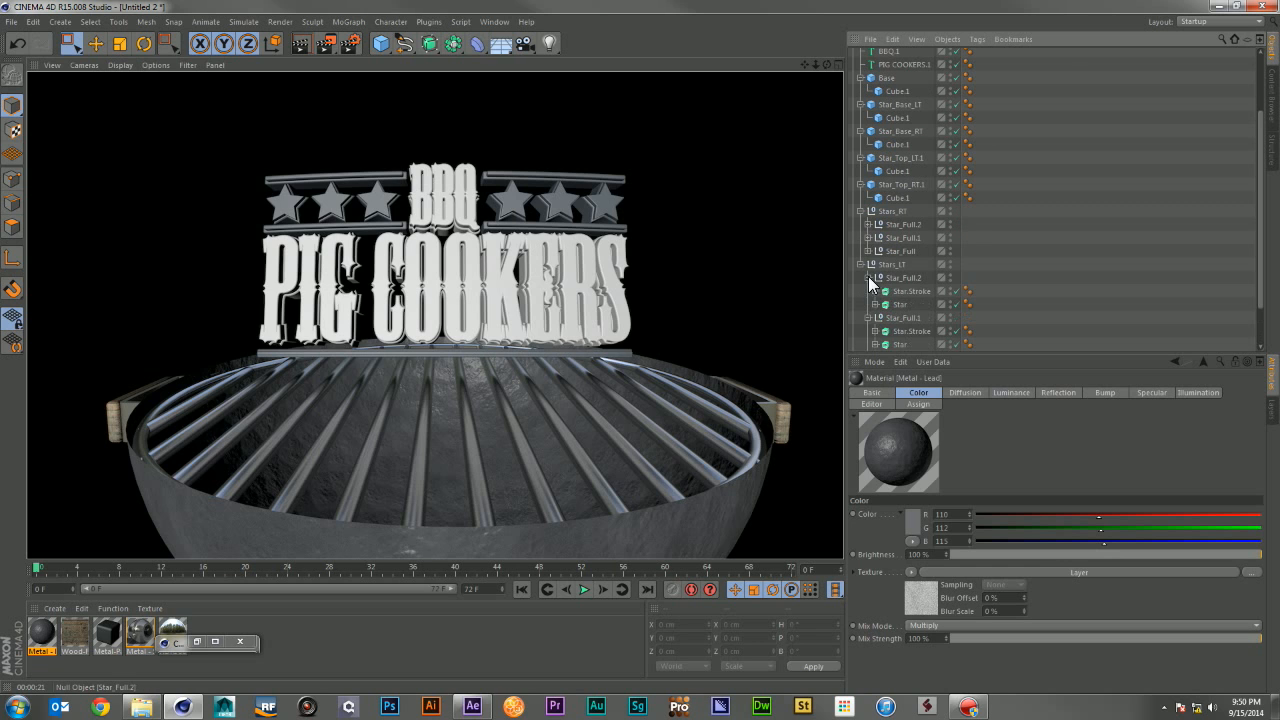
click(867, 251)
click(867, 238)
click(867, 225)
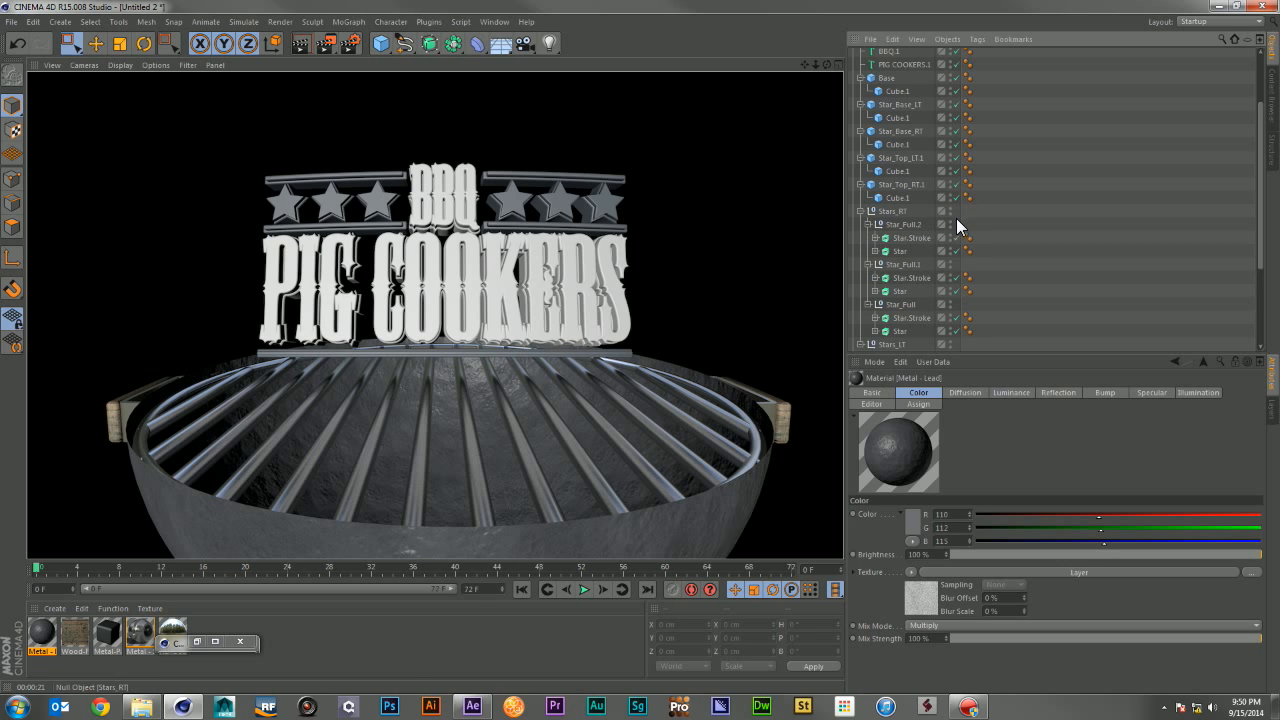
scroll(957, 225, up, 3)
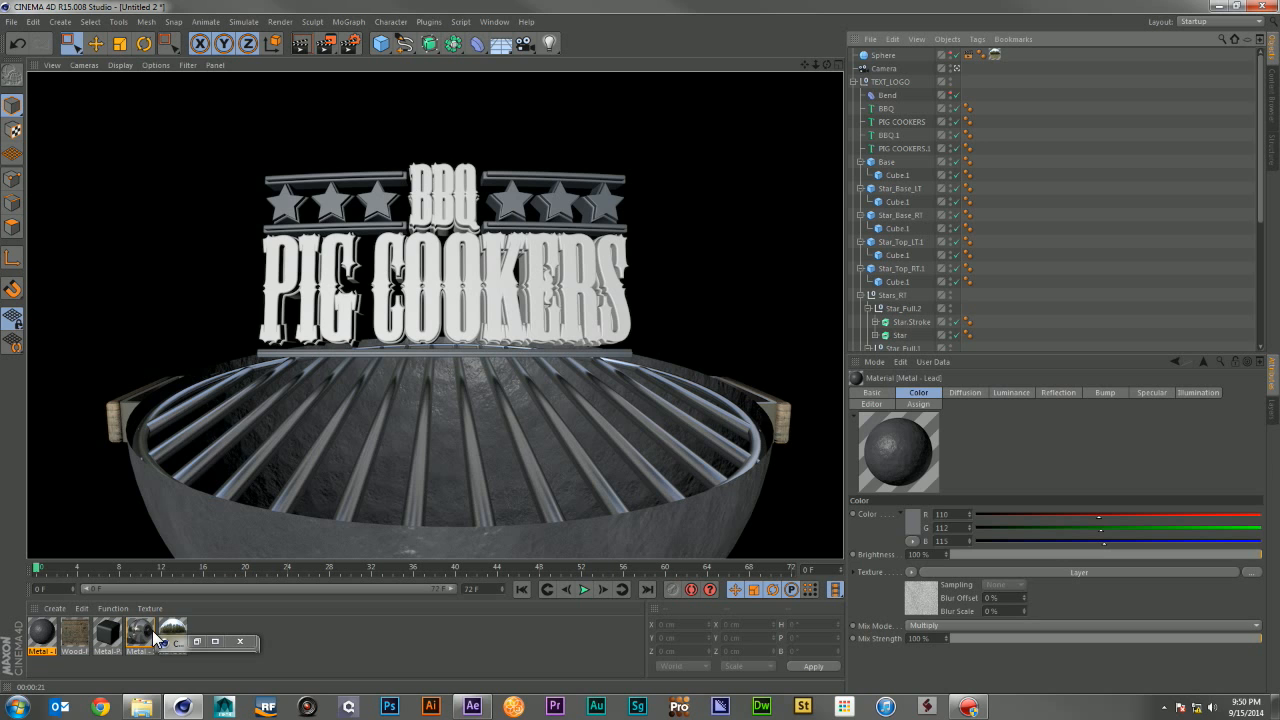
Step: Apply Metal - Stainless Steel Satin to BBQ and PIG COOKERS, and Metal - Lead to BBQ.1 and PIG COOKERS.1
drag(148, 635, 888, 108)
ctrl+drag(982, 104, 974, 121)
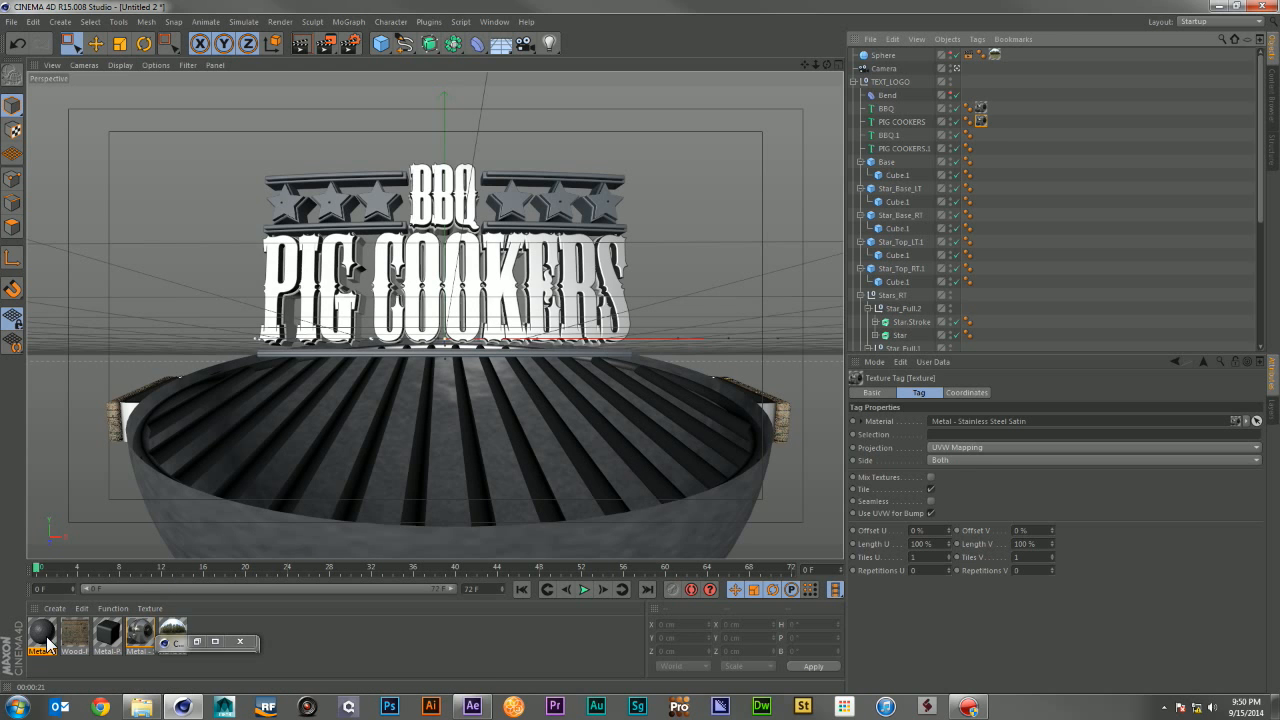
drag(42, 635, 890, 136)
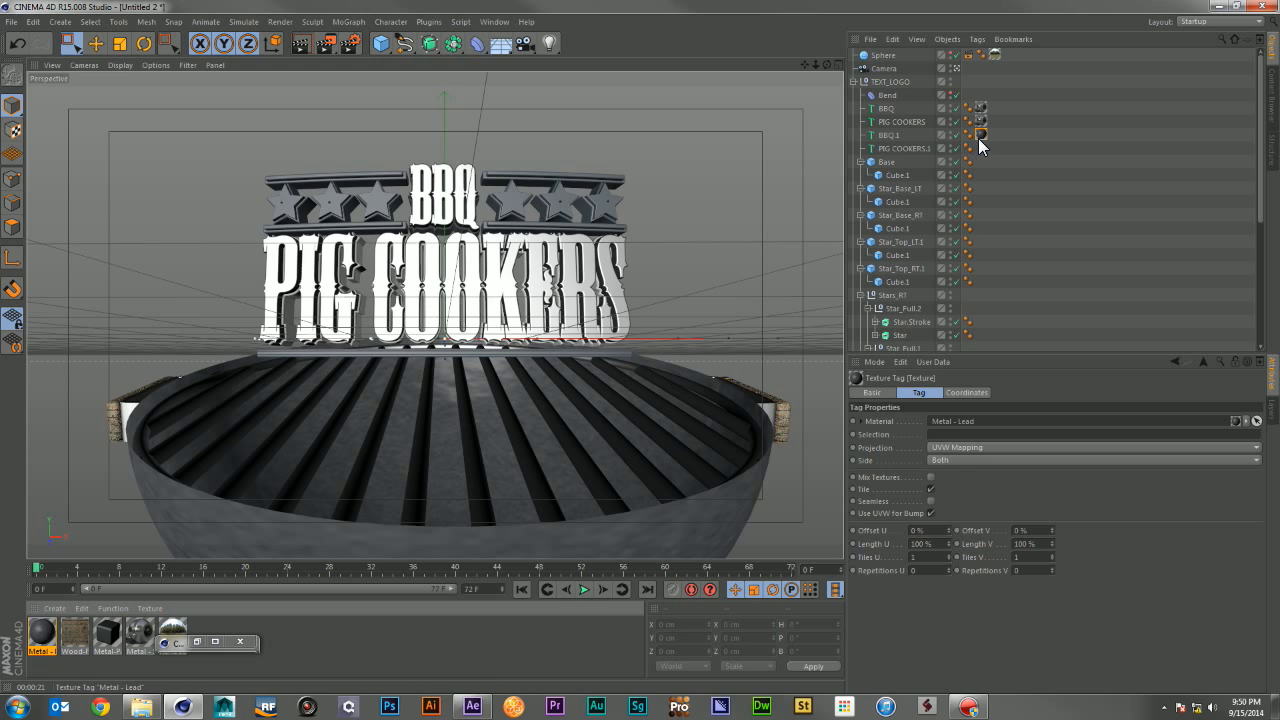
ctrl+drag(981, 134, 978, 147)
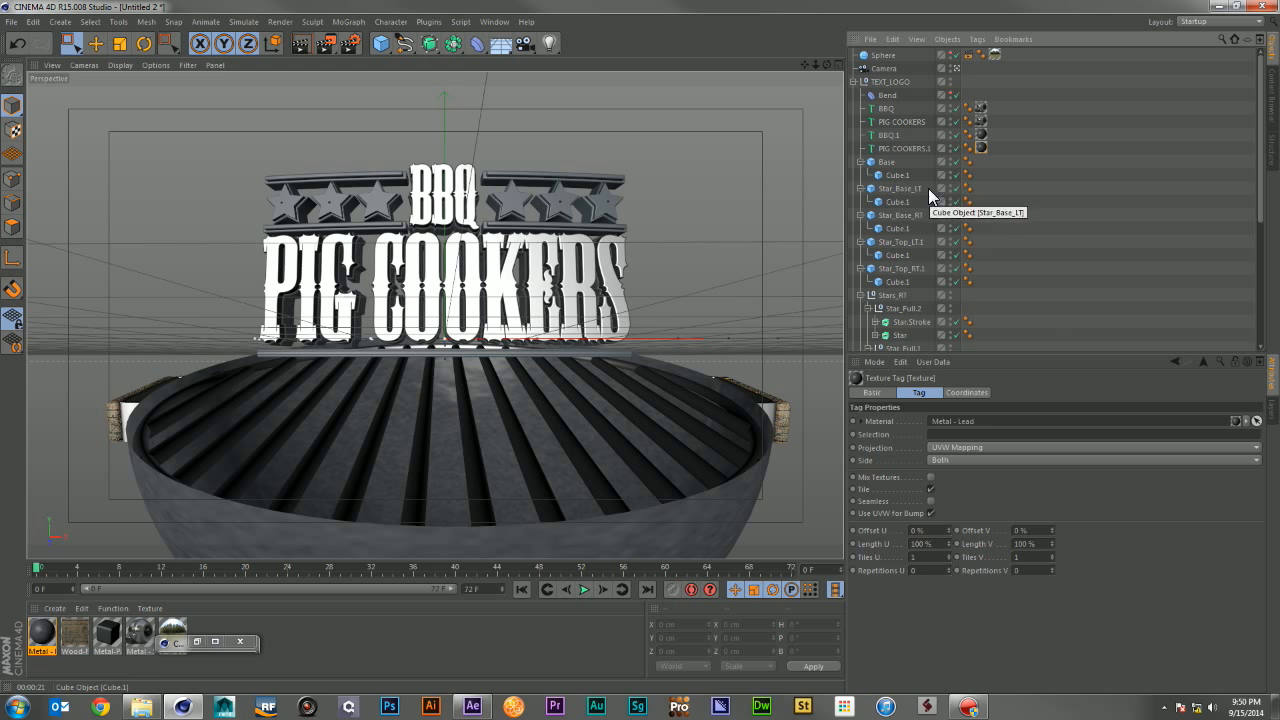
Step: Apply Metal - Stainless Steel Satin to Base and the four Star_Base and Star_Top objects, and Metal - Lead to their Cube.1 children
scroll(918, 150, down, 2)
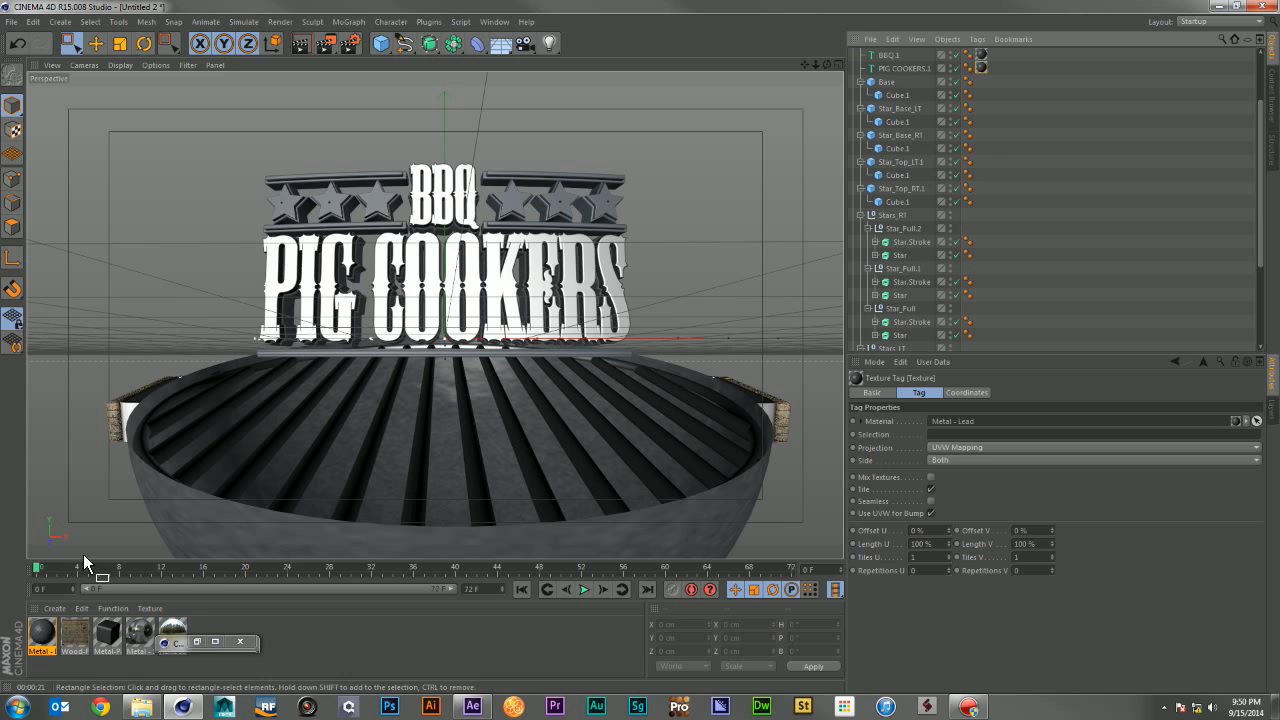
drag(140, 636, 977, 189)
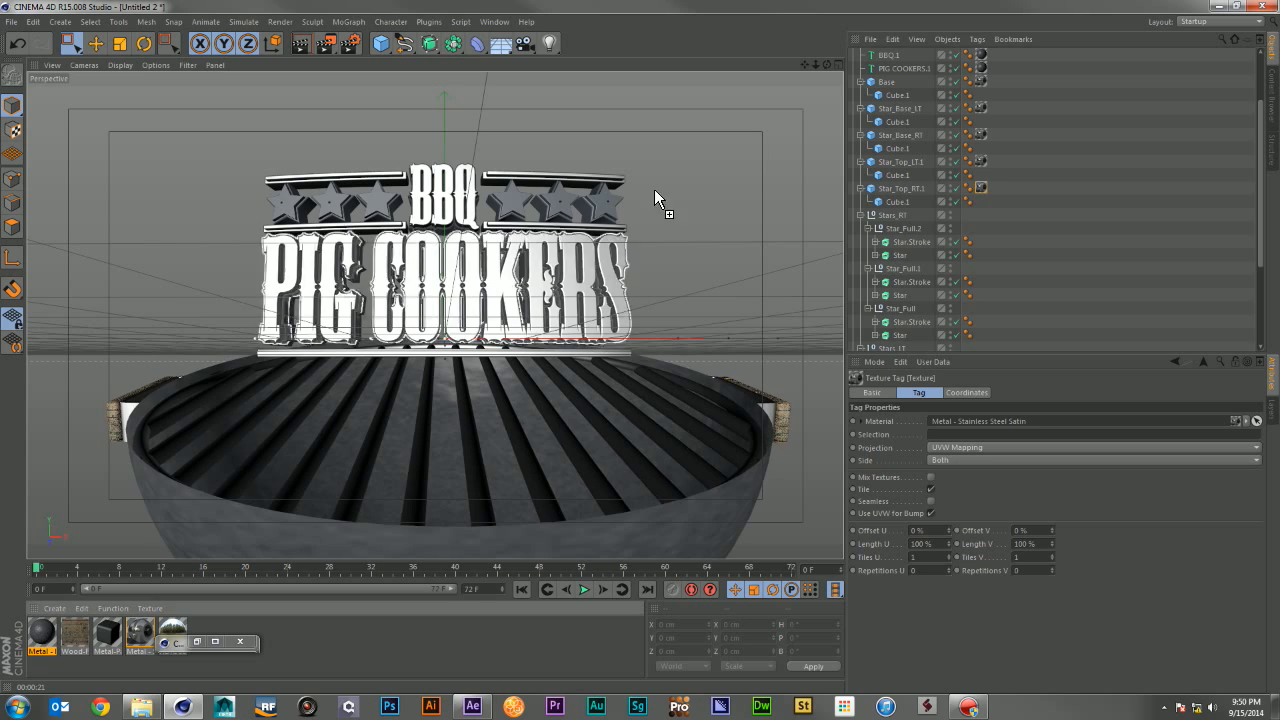
drag(917, 88, 897, 94)
ctrl+drag(979, 94, 981, 121)
ctrl+drag(981, 121, 980, 149)
ctrl+drag(980, 149, 980, 202)
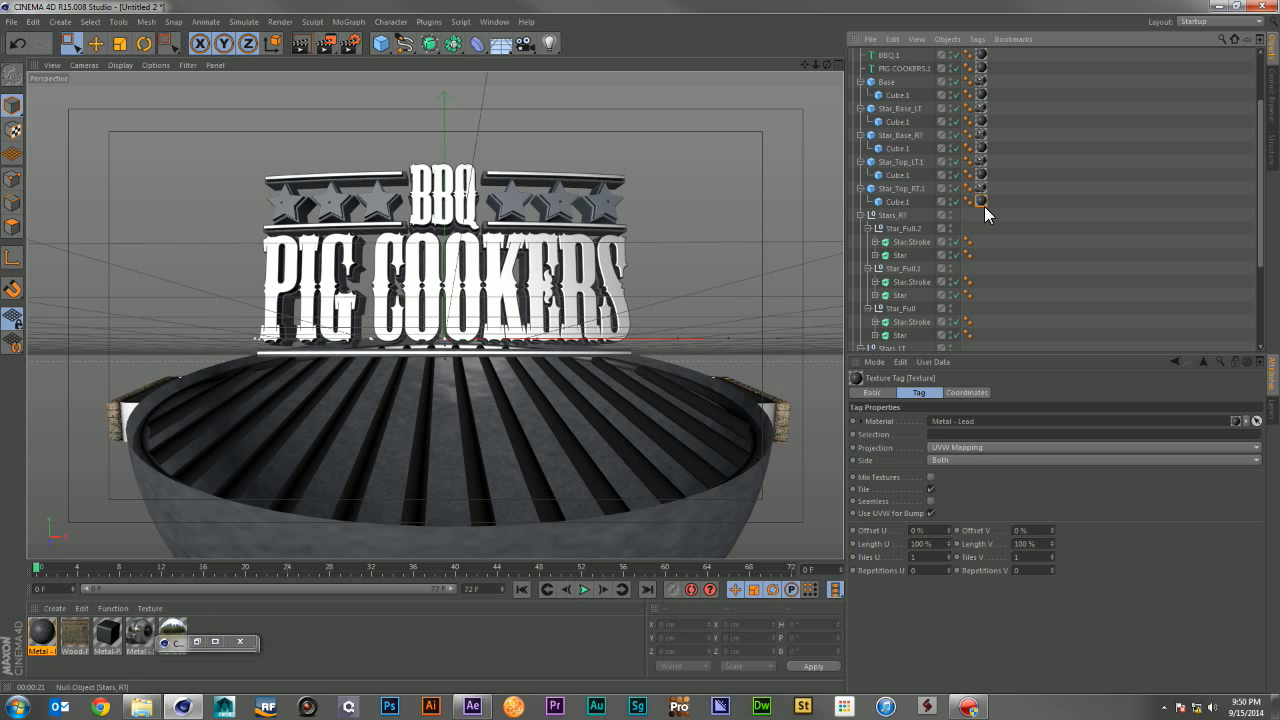
Step: Copy the Metal - Stainless Steel Satin material onto every Star.Stroke in Stars_RT and Stars_LT
scroll(1000, 214, down, 3)
scroll(1000, 214, up, 2)
ctrl+drag(980, 131, 980, 222)
ctrl+drag(981, 224, 980, 267)
scroll(1006, 249, down, 3)
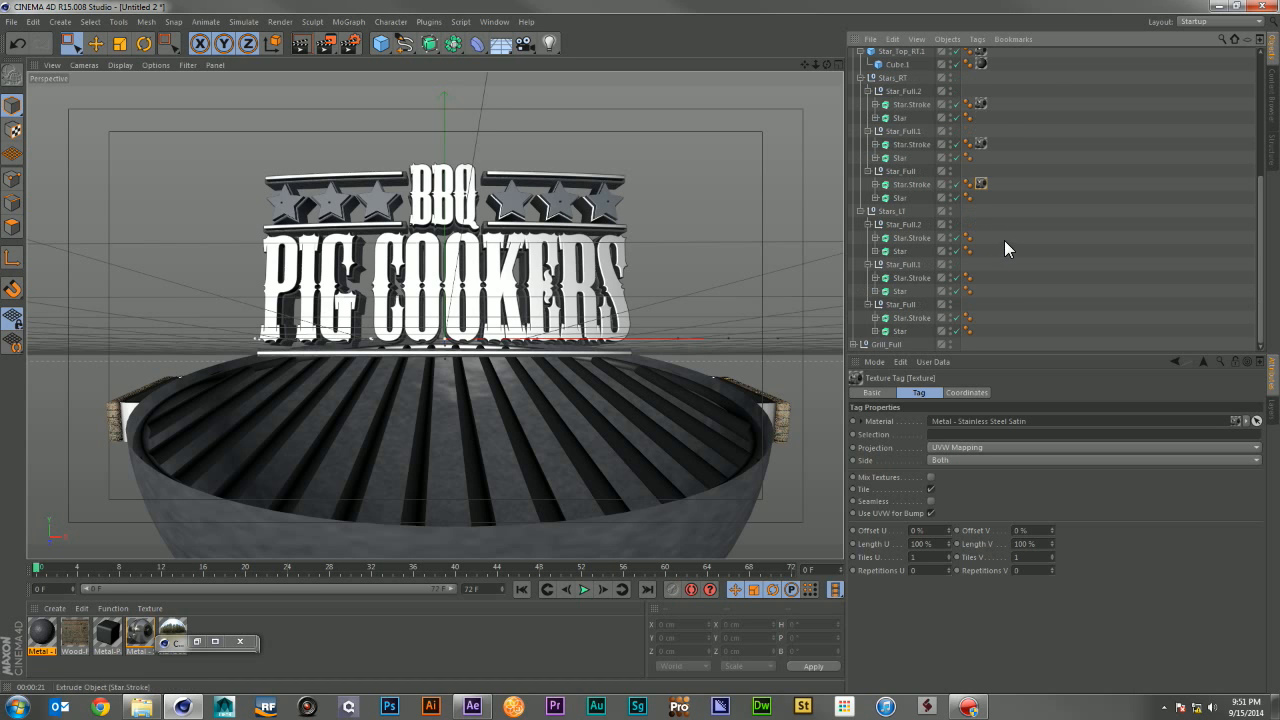
ctrl+drag(980, 184, 978, 315)
Step: Copy the Metal - Lead material onto every Star object in Stars_RT and Stars_LT
scroll(994, 240, up, 5)
scroll(988, 202, down, 4)
ctrl+drag(980, 121, 981, 255)
ctrl+drag(981, 255, 980, 308)
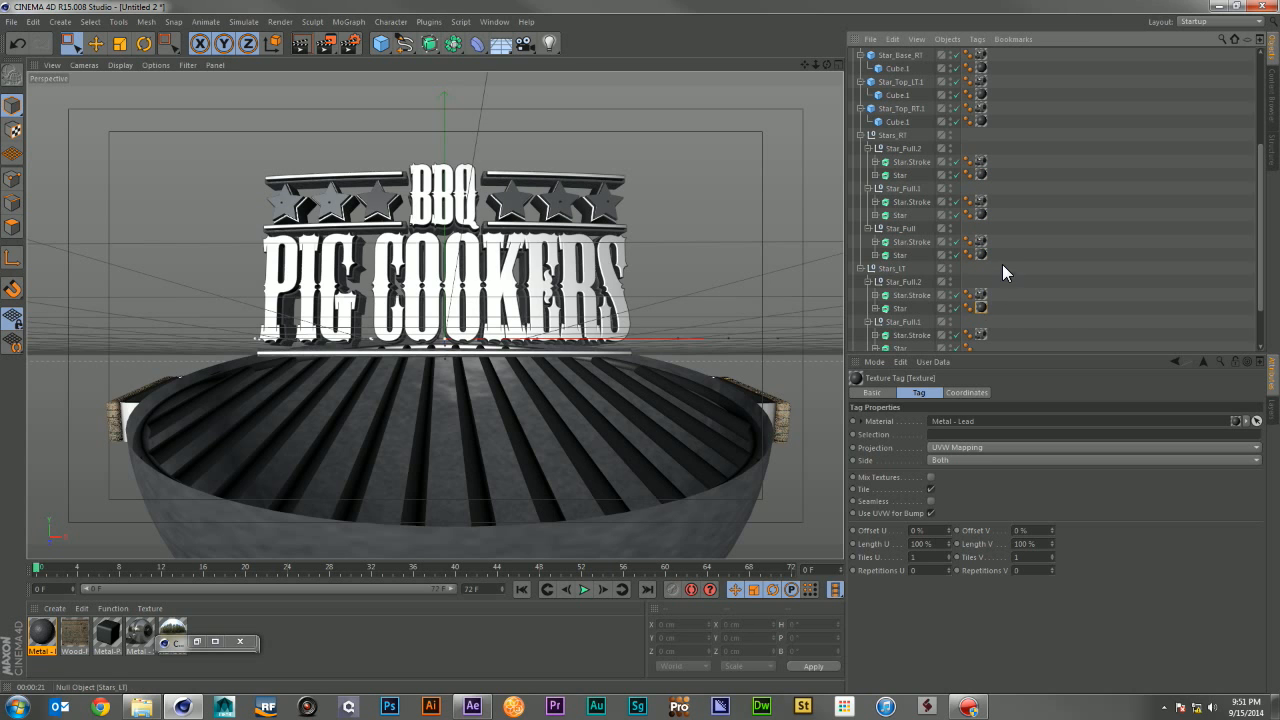
scroll(1000, 265, down, 2)
mouse_move(980, 251)
ctrl+mouse_down()
mouse_move(983, 342)
mouse_move(988, 239)
mouse_move(980, 251)
ctrl+mouse_up()
Step: Swap the star materials so each Star.Stroke uses Metal - Lead and each Star uses Metal - Stainless Steel Satin, and render a preview
mouse_move(988, 183)
mouse_down()
mouse_move(982, 196)
mouse_move(990, 143)
mouse_move(981, 157)
mouse_up()
drag(986, 107, 981, 117)
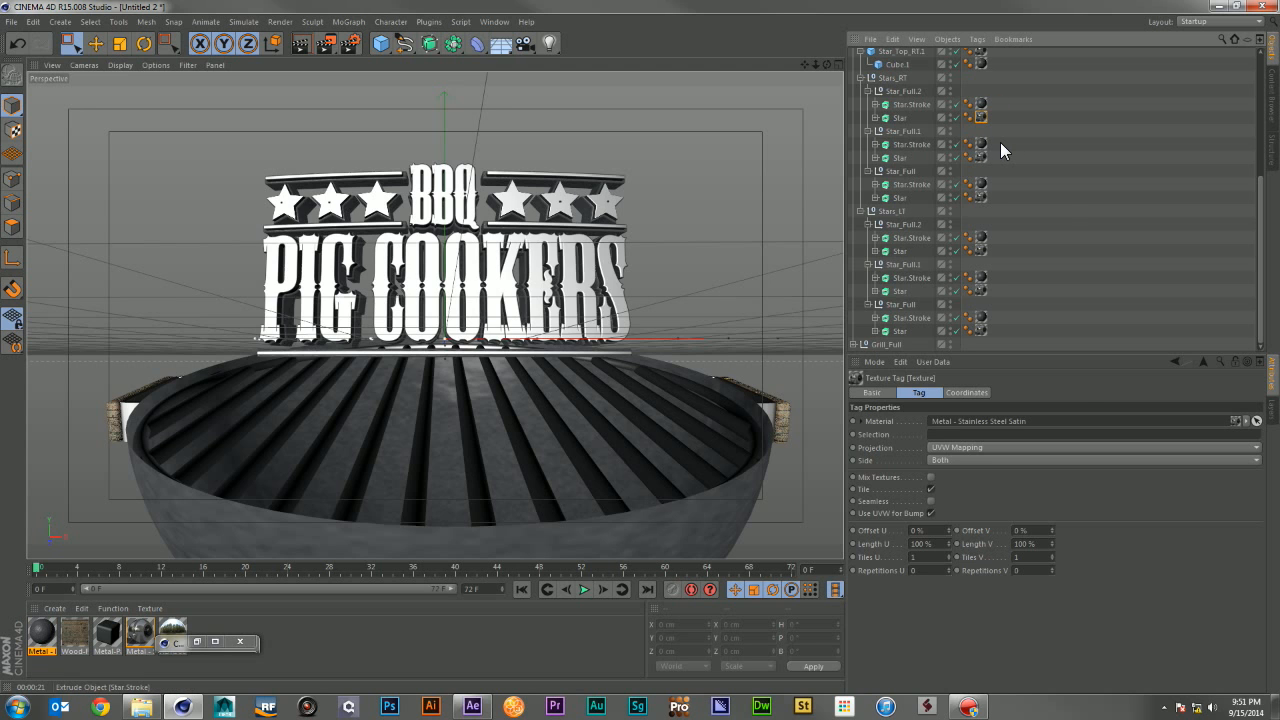
click(1246, 172)
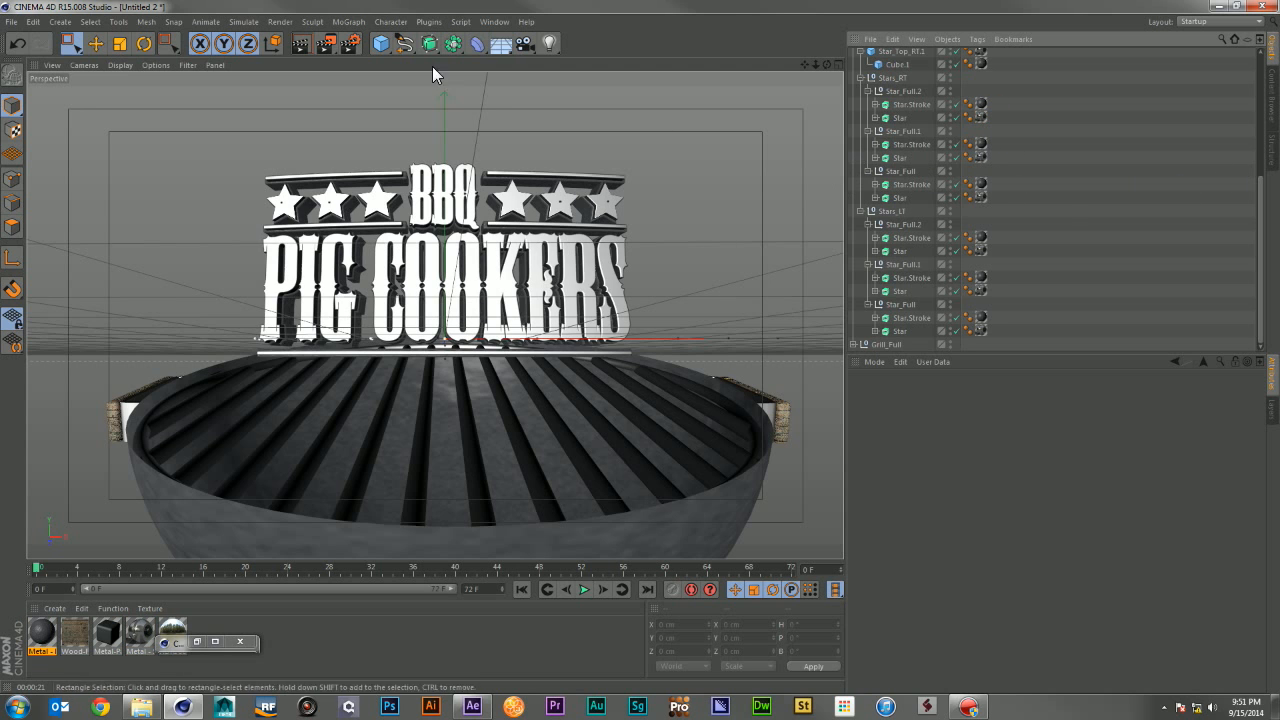
click(302, 46)
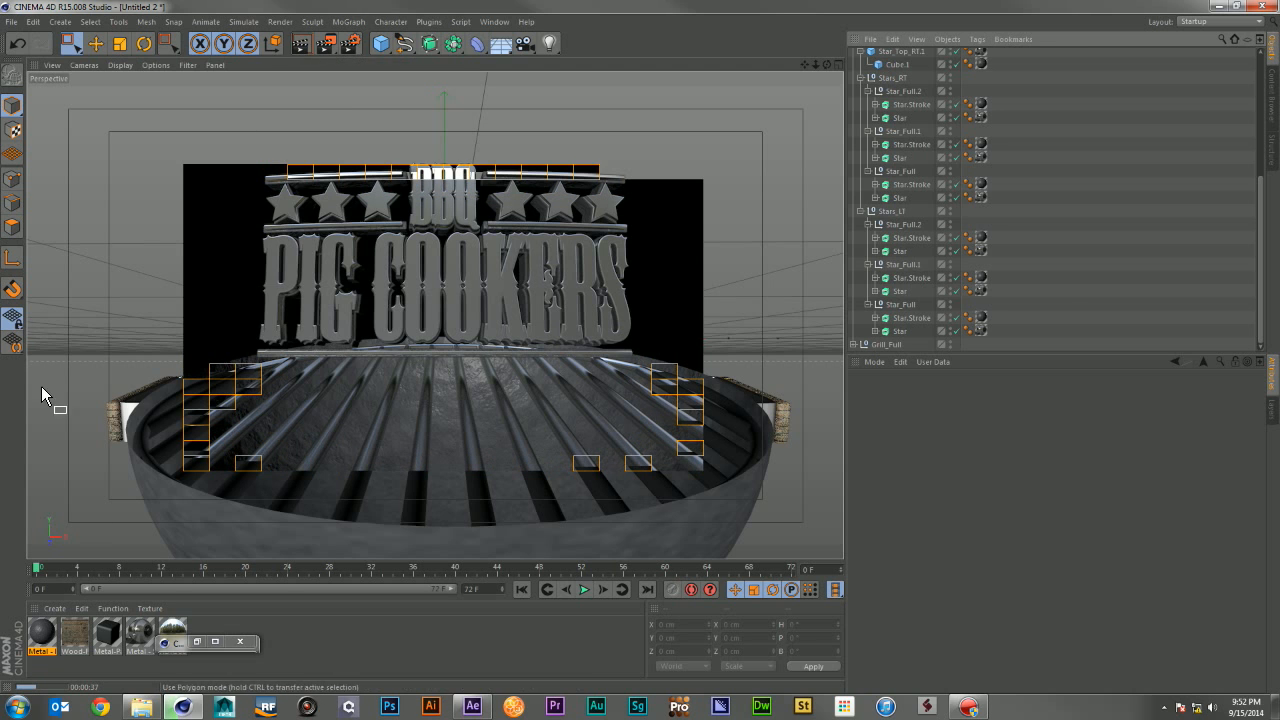
Step: Darken the Metal - Lead material's color to RGB 44, 44, 44
double_click(41, 632)
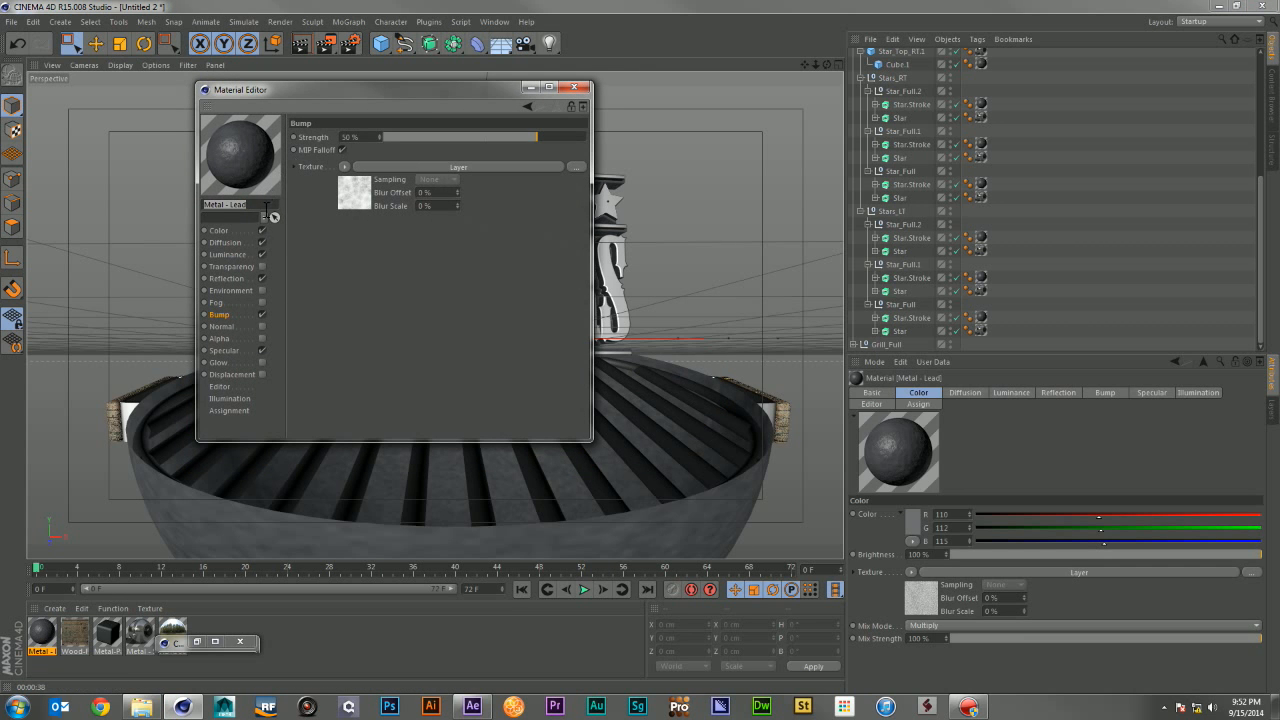
click(244, 232)
click(352, 150)
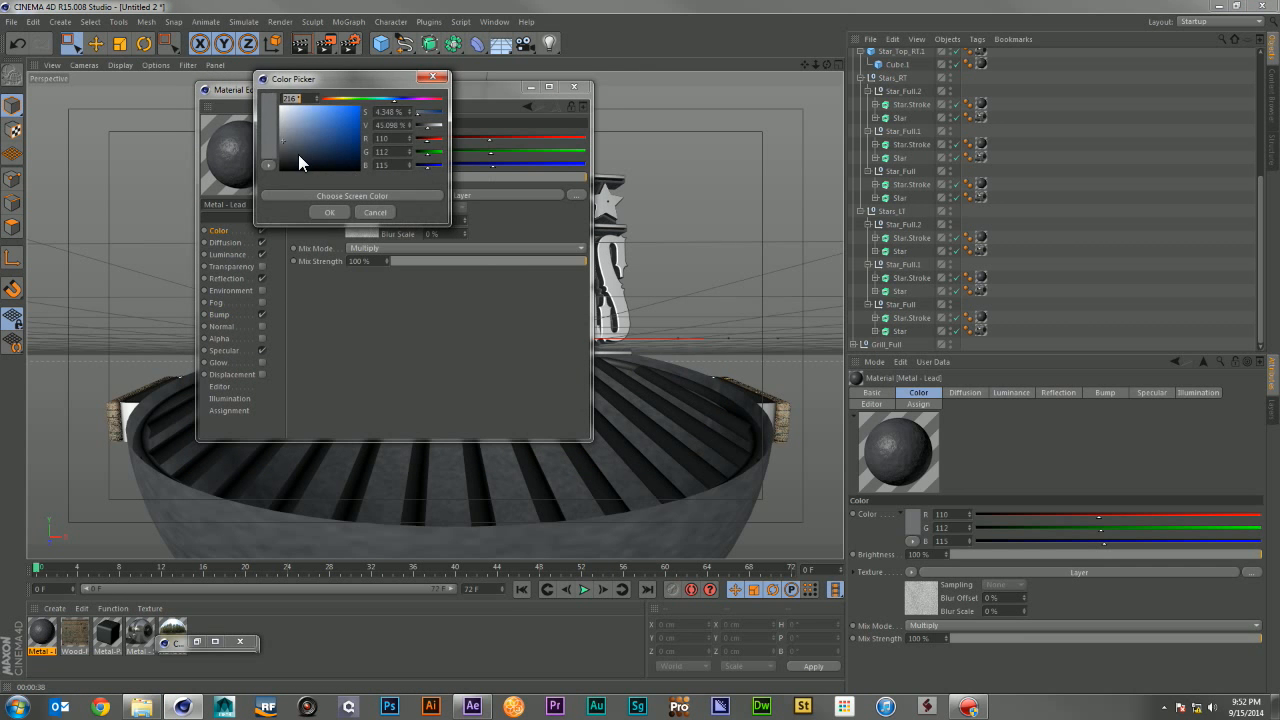
drag(298, 155, 275, 160)
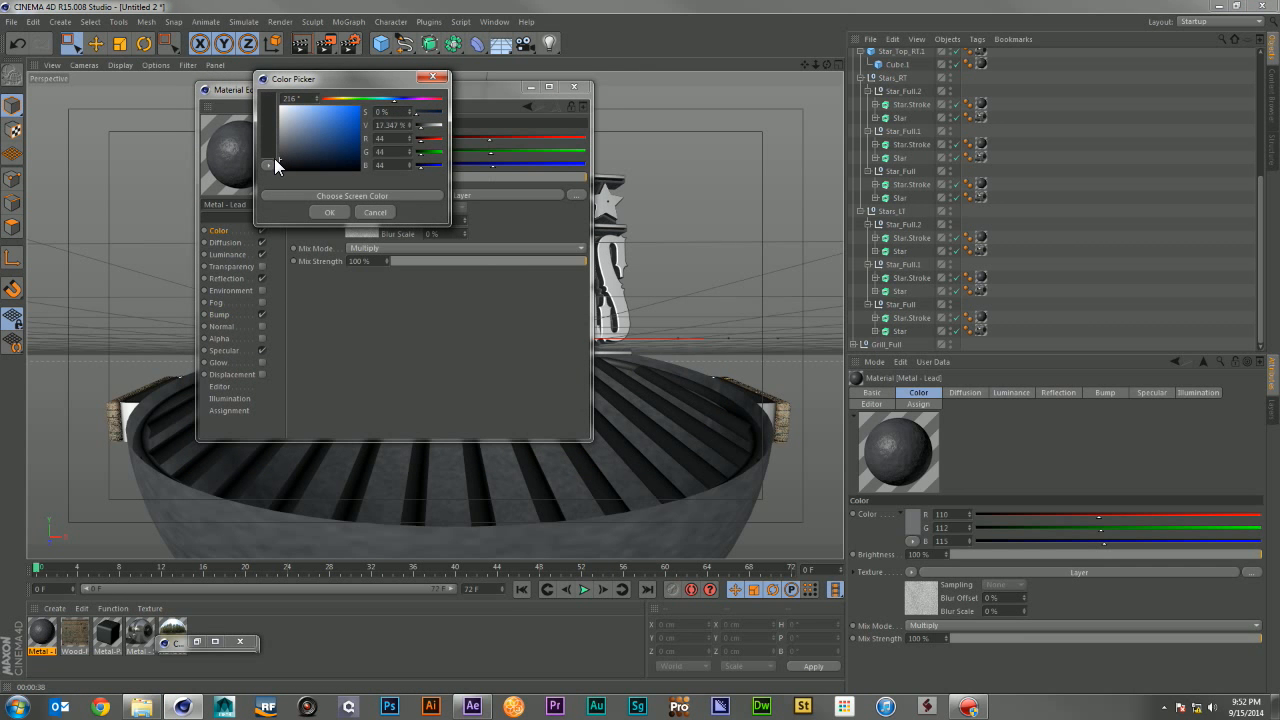
click(328, 212)
click(567, 90)
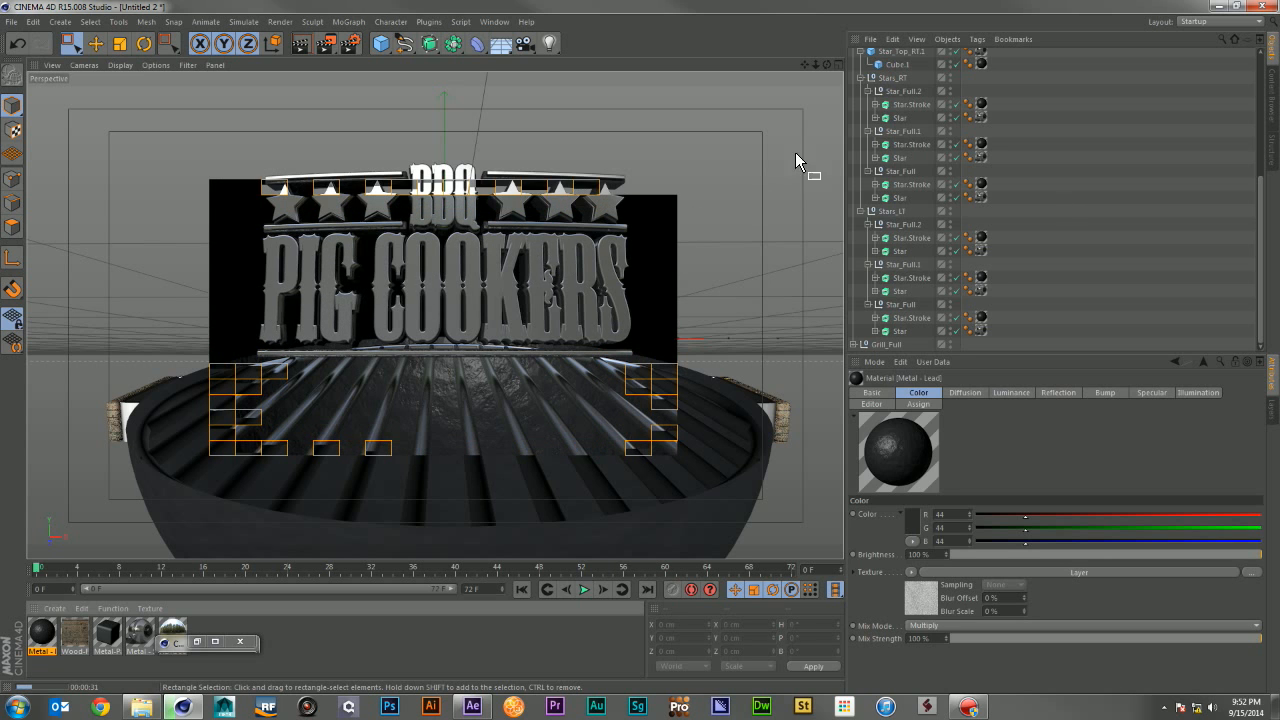
Step: Collapse the star groups and the TEXT_LOGO group in the object hierarchy
click(861, 77)
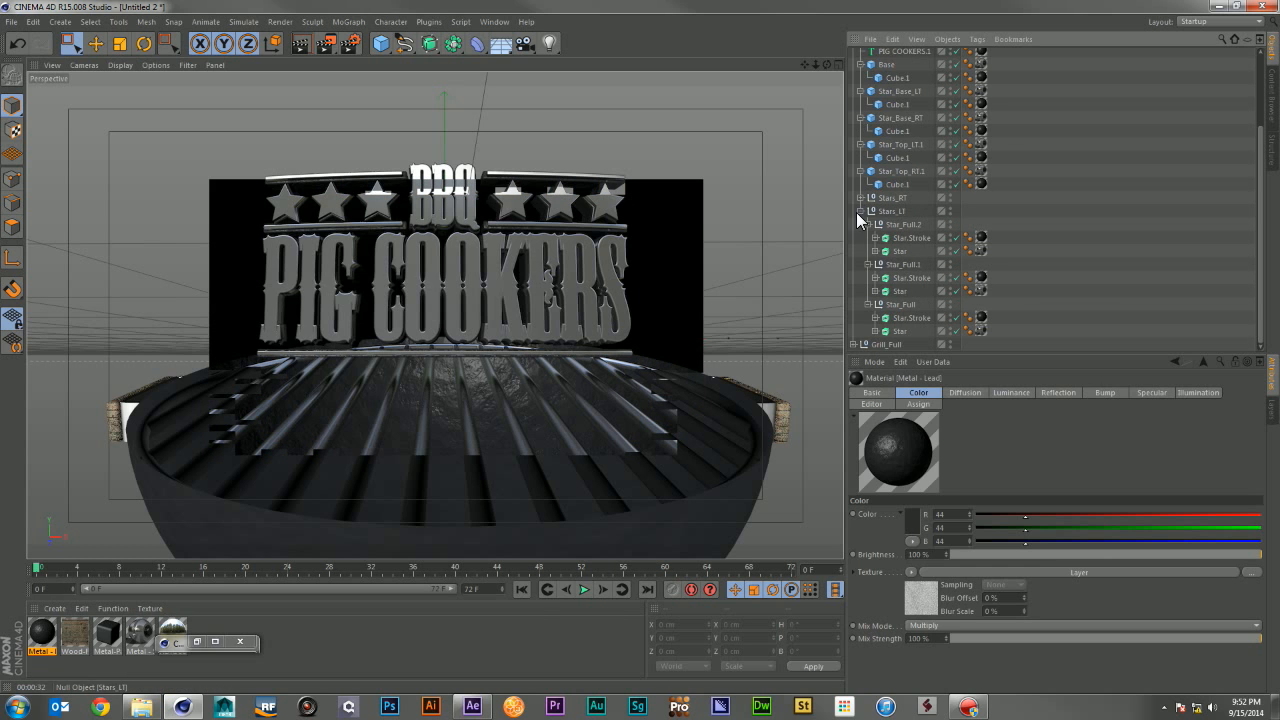
scroll(858, 212, up, 3)
click(858, 81)
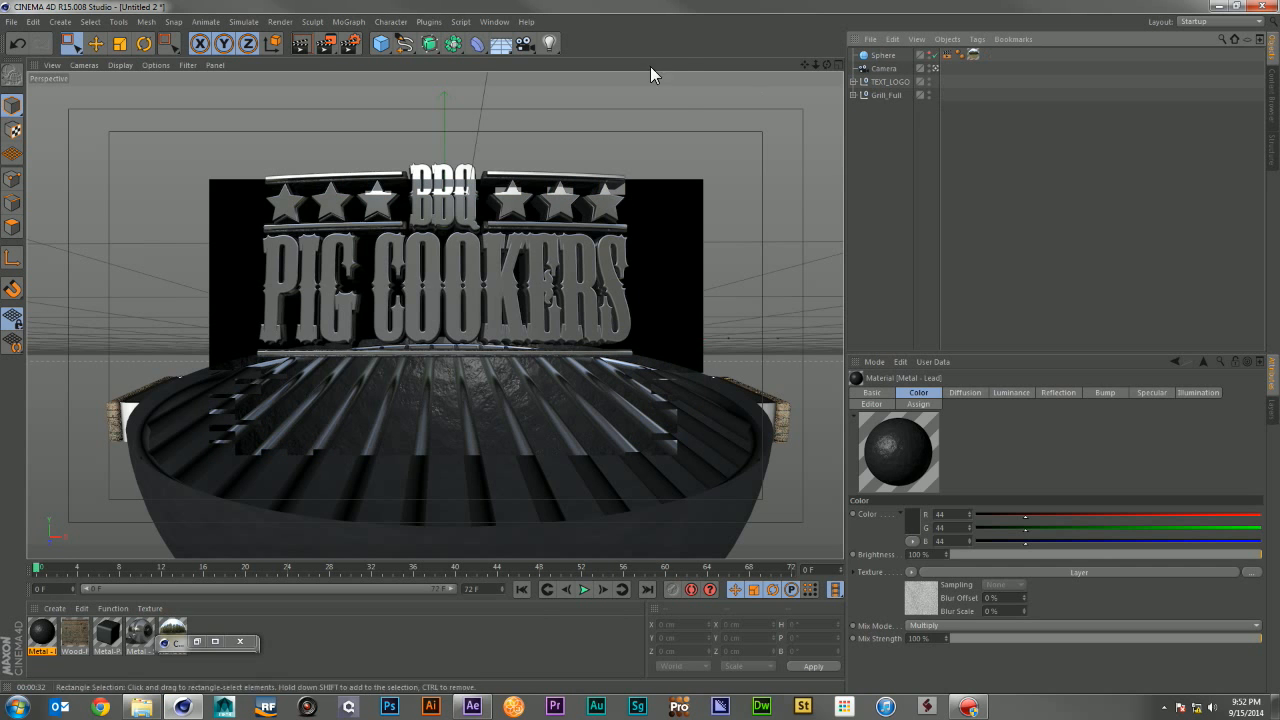
Step: Add a plane, orient it to -Z, and stretch its width to about 1117 cm in the Front view
click(381, 43)
click(525, 88)
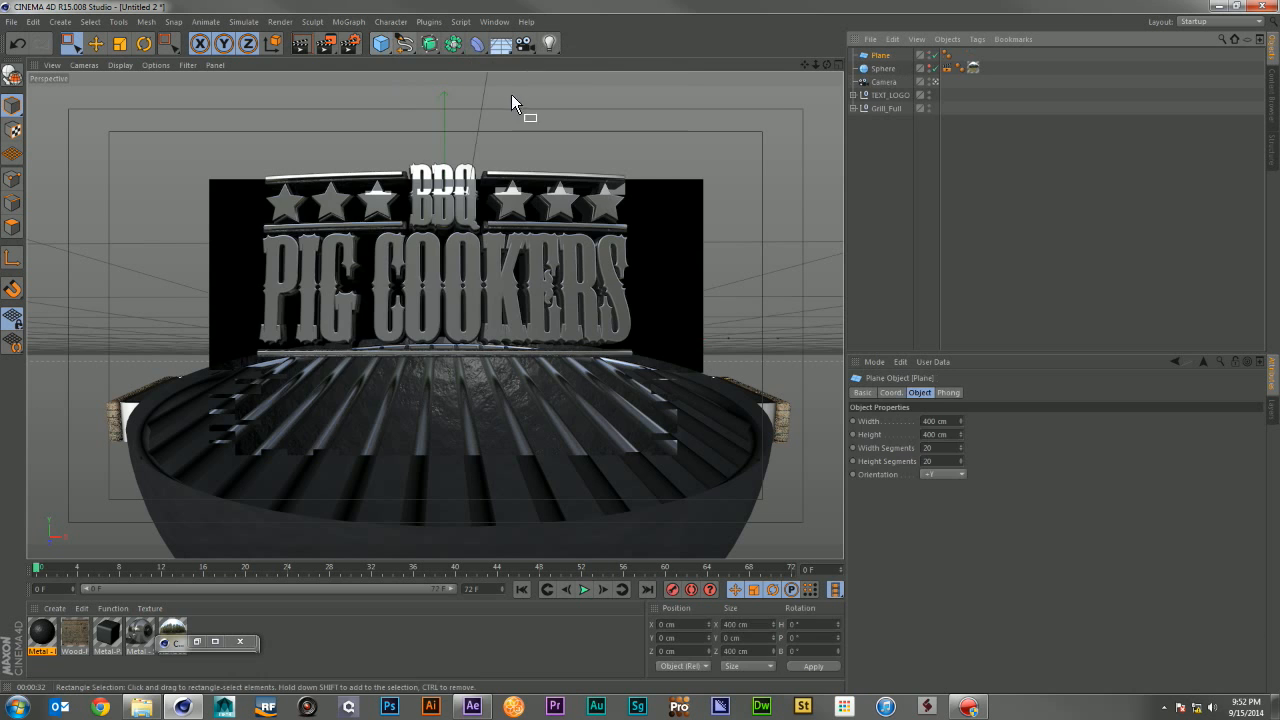
click(839, 64)
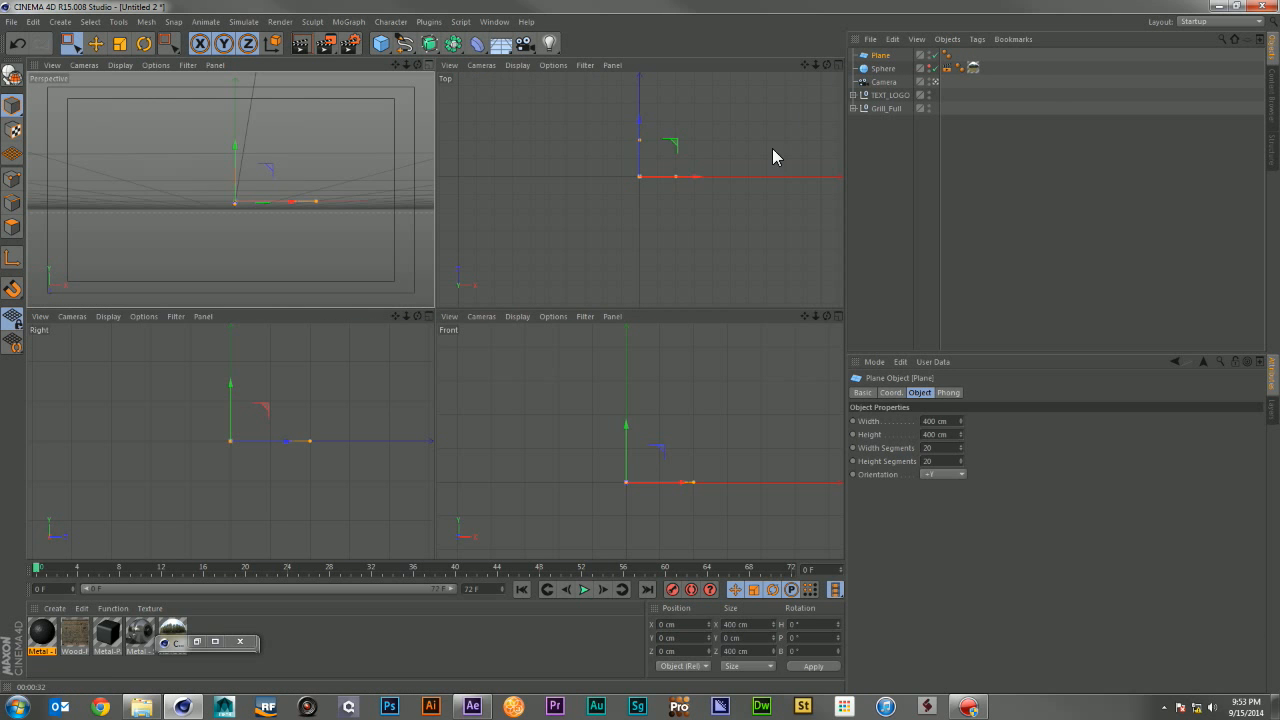
click(946, 476)
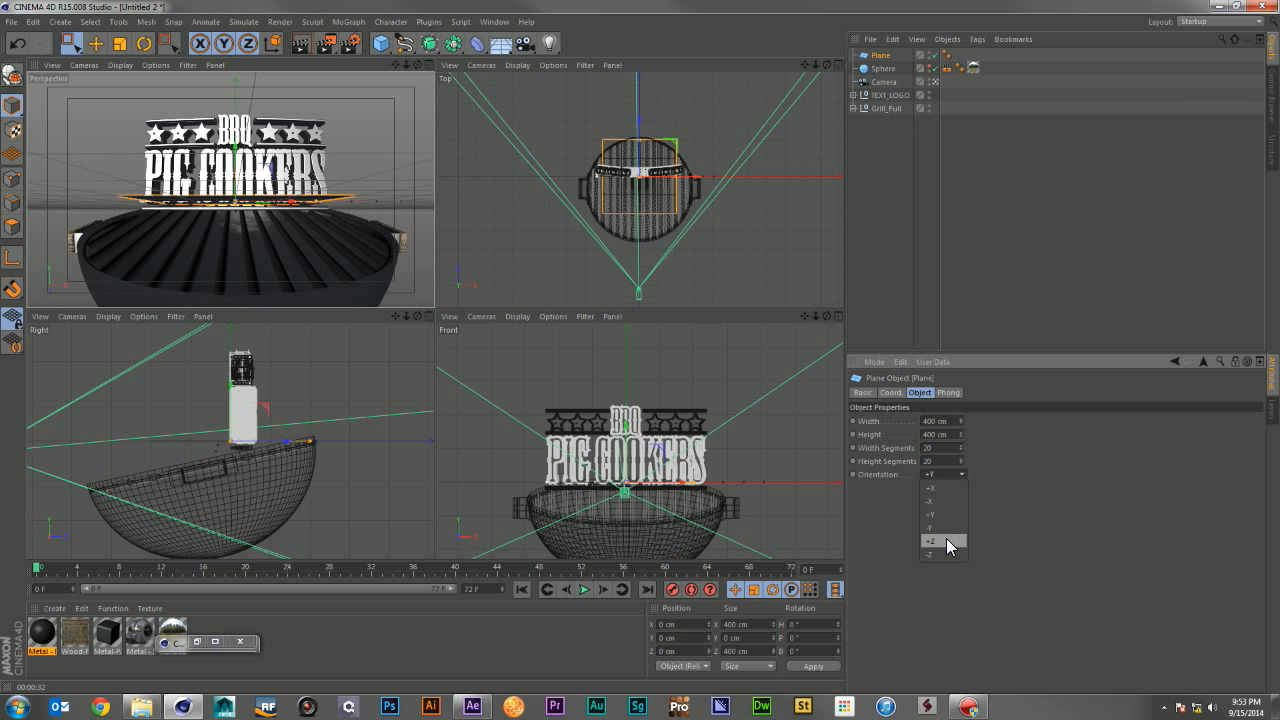
click(948, 555)
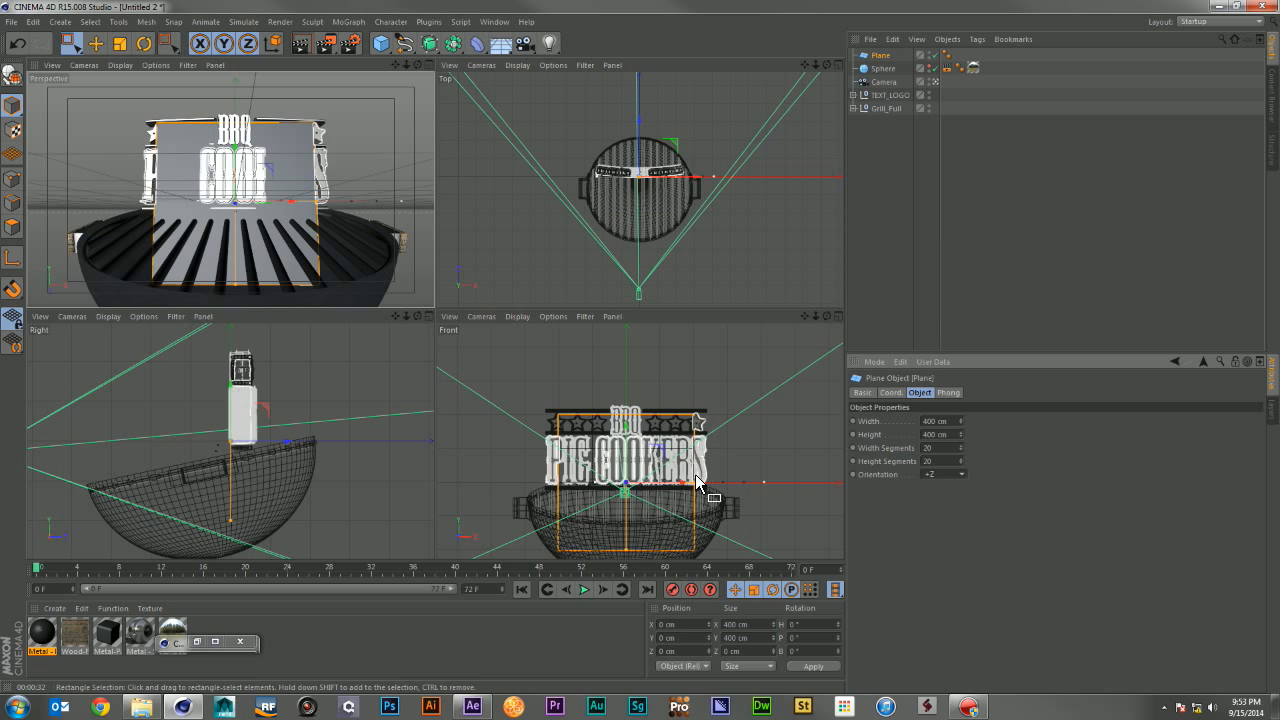
drag(694, 482, 814, 482)
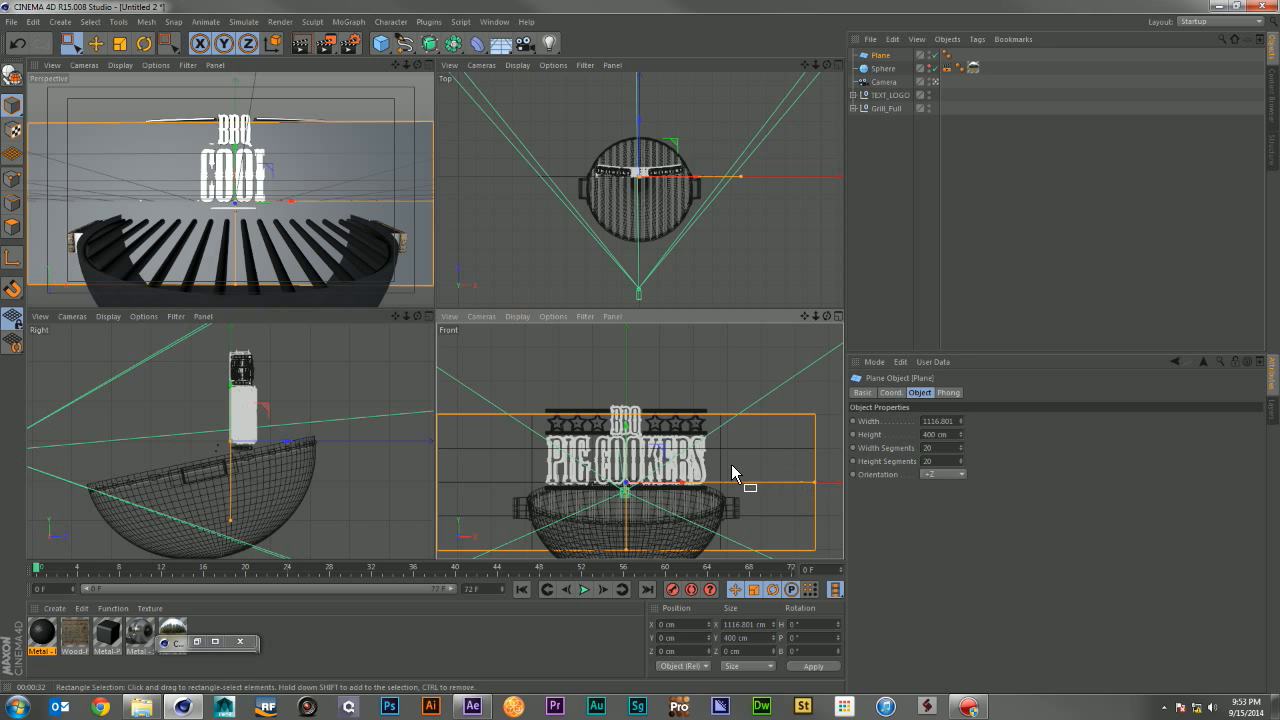
Step: Move the plane forward and up to about Y 268 cm, Z -56 cm, and bank it about -16°
drag(624, 112, 643, 129)
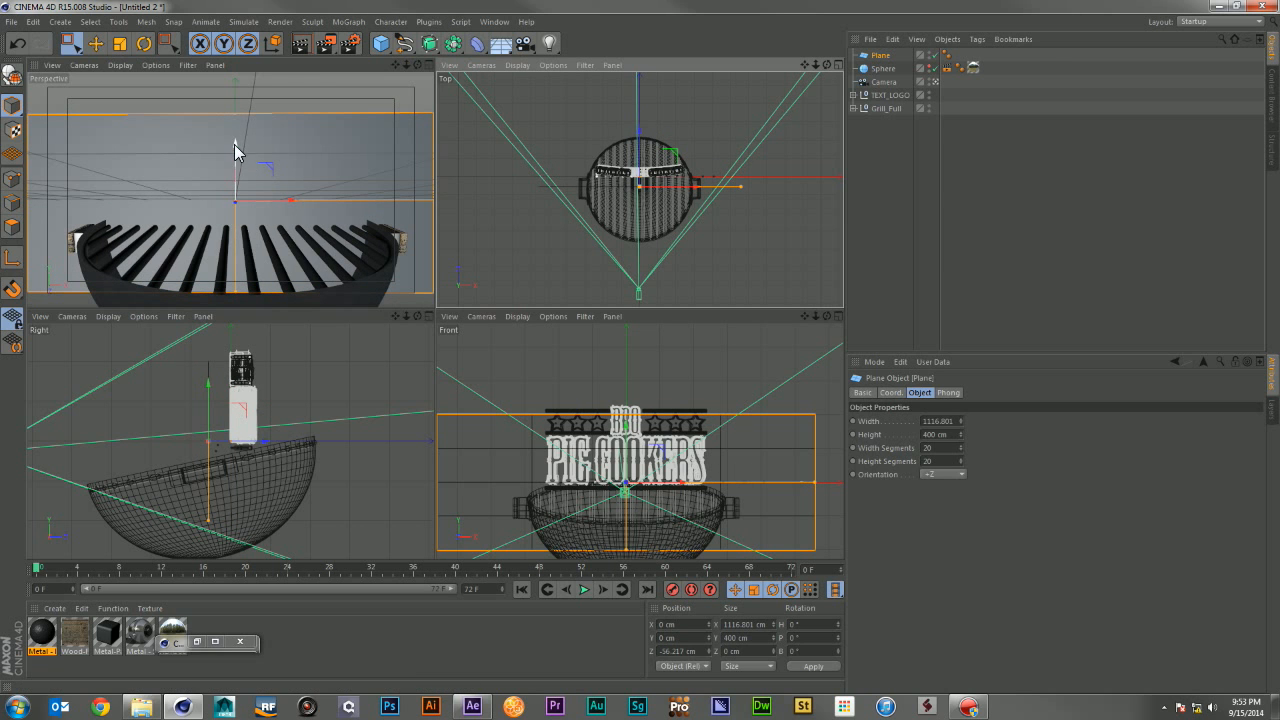
drag(234, 144, 235, 82)
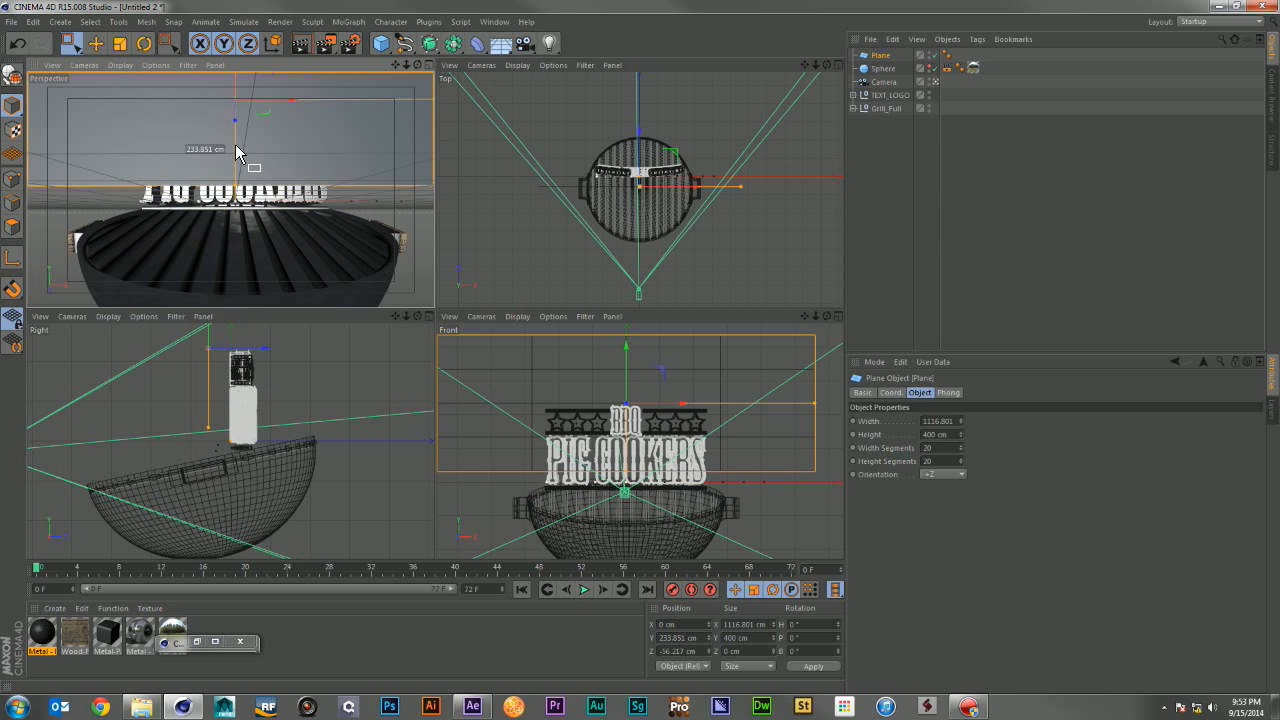
key(r)
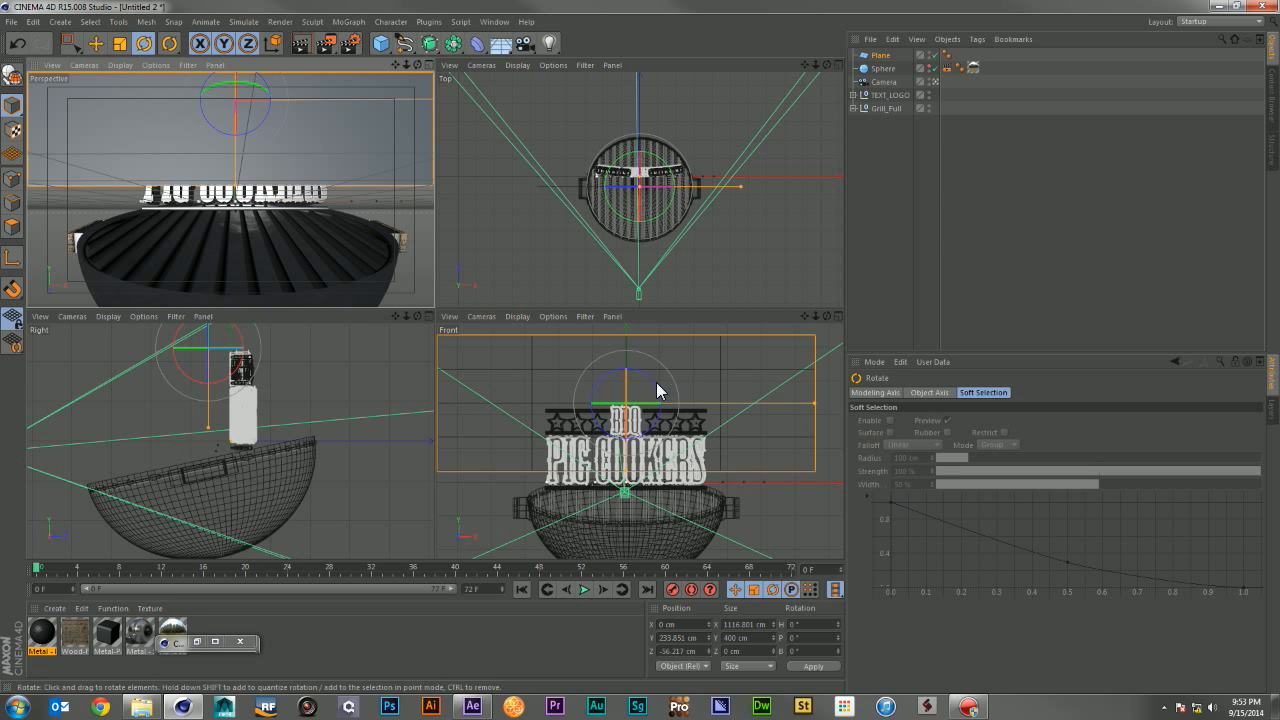
drag(656, 389, 611, 352)
key(e)
key(r)
key(e)
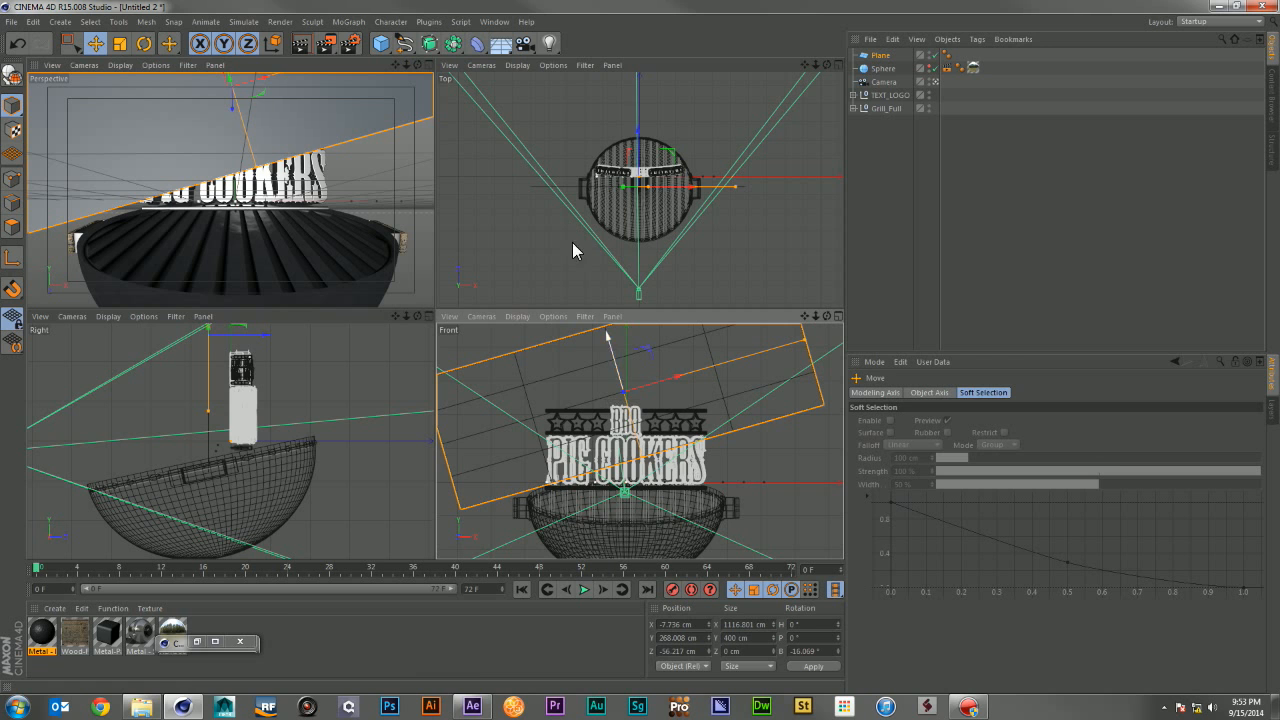
Step: Create a new material with only Luminance enabled, disabling its Color and Specular channels
click(54, 608)
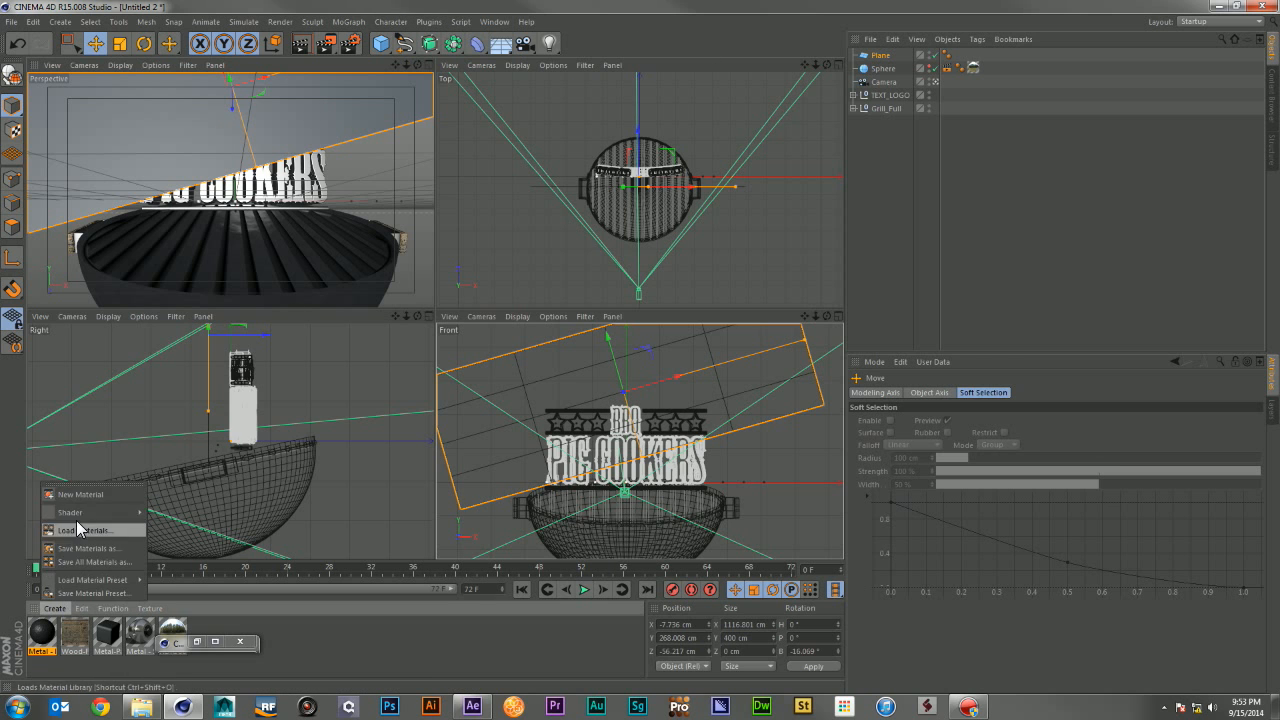
click(80, 530)
double_click(42, 633)
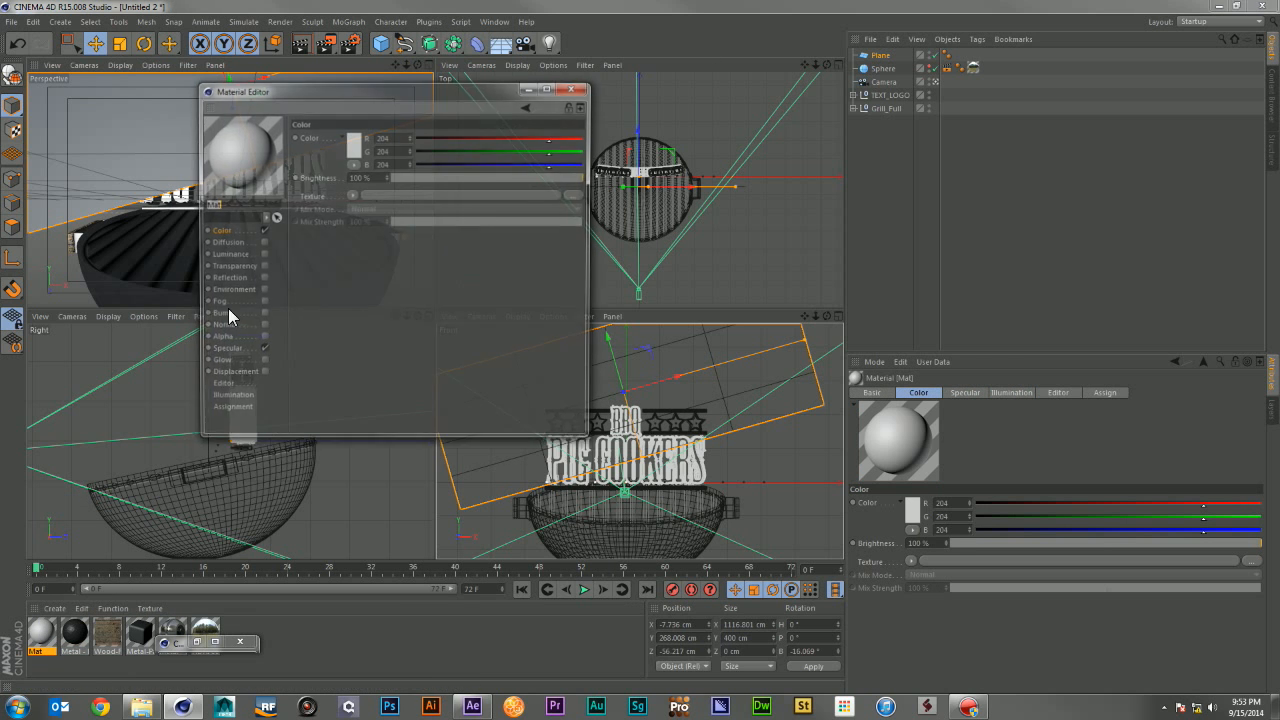
click(261, 231)
click(261, 254)
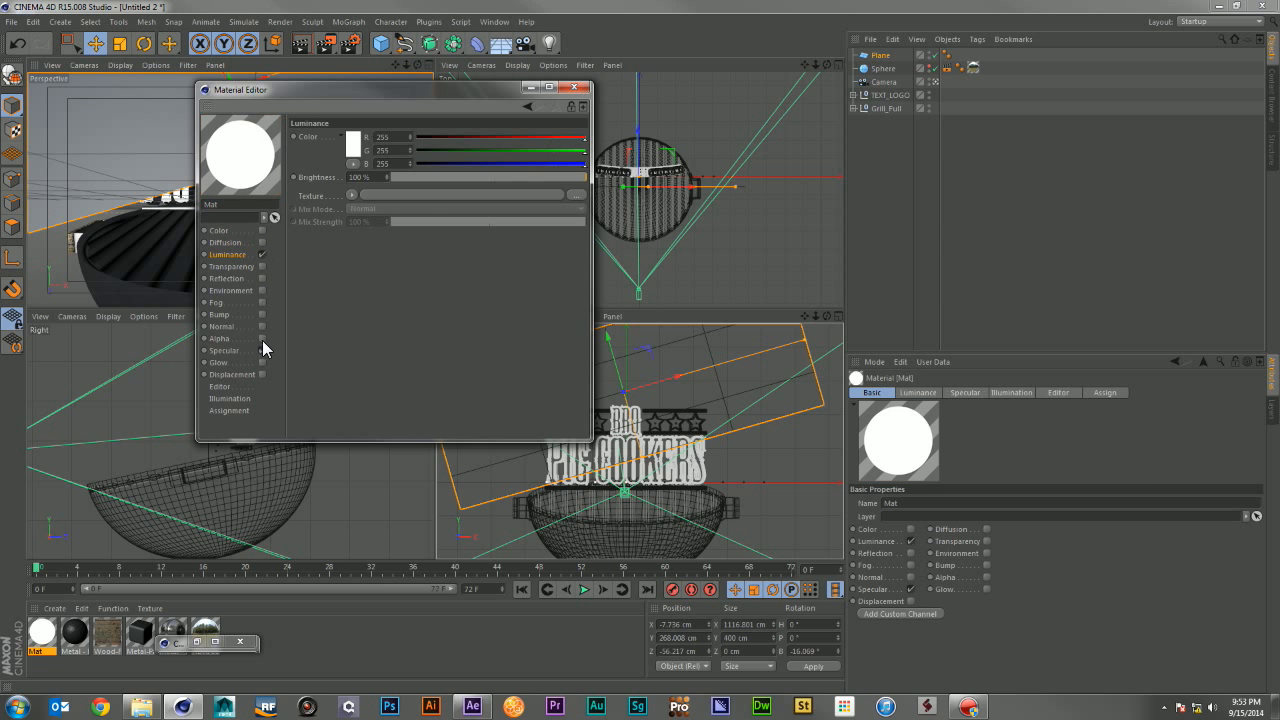
click(262, 350)
click(574, 87)
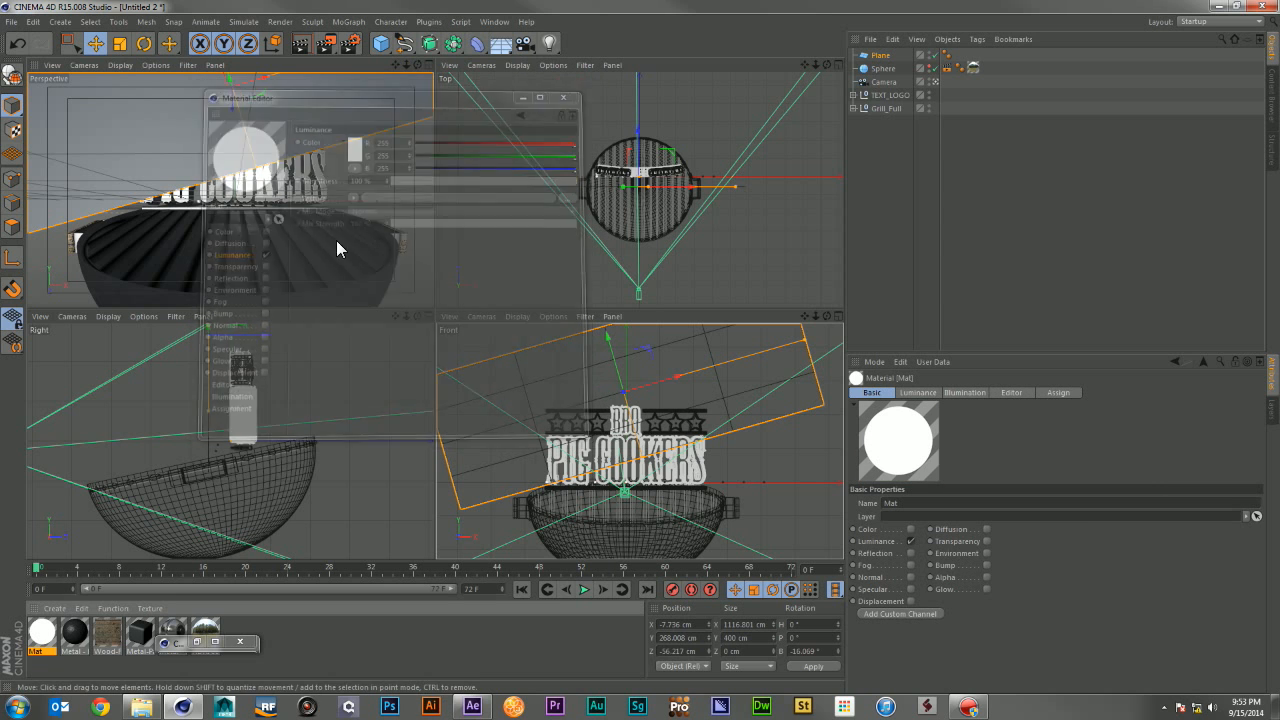
Step: Apply the white luminance material to the plane and add a Compositing tag with Seen by Camera disabled
drag(40, 648, 886, 55)
right_click(886, 55)
mouse_move(934, 62)
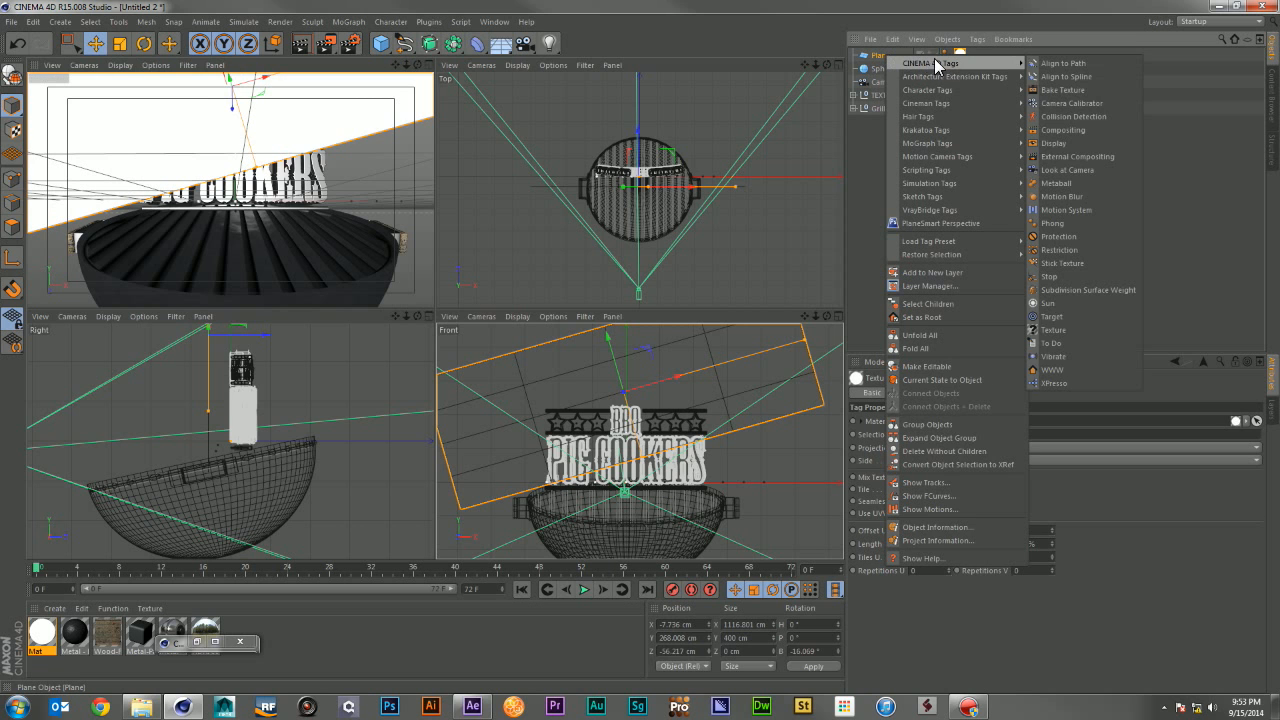
click(1070, 131)
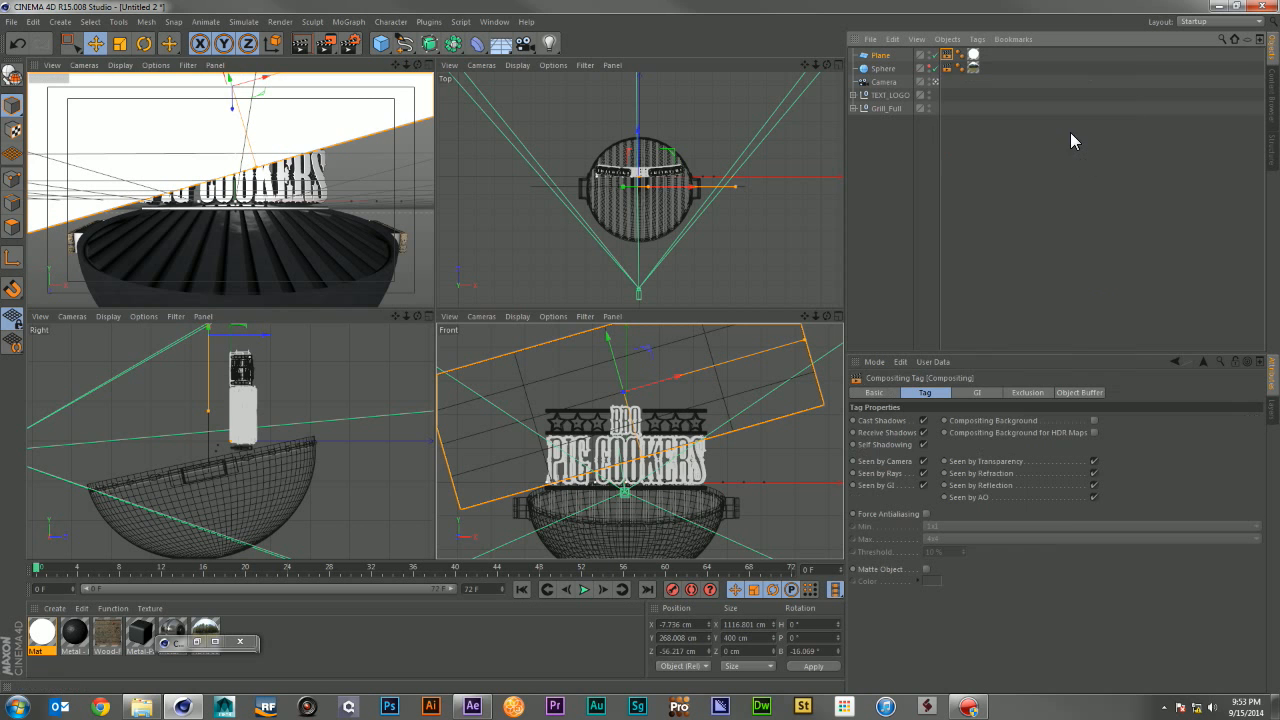
click(923, 461)
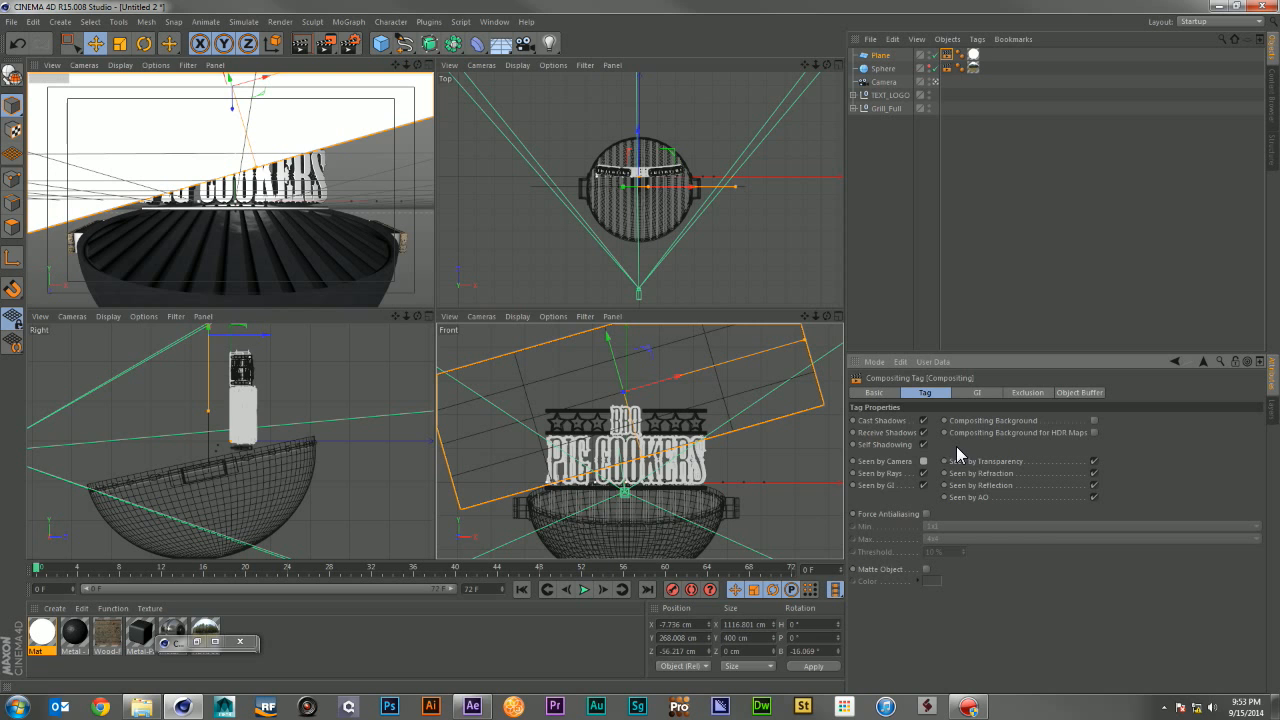
Step: Hide the plane in the editor and render a preview of the maximized perspective view
click(929, 53)
middle_click(296, 75)
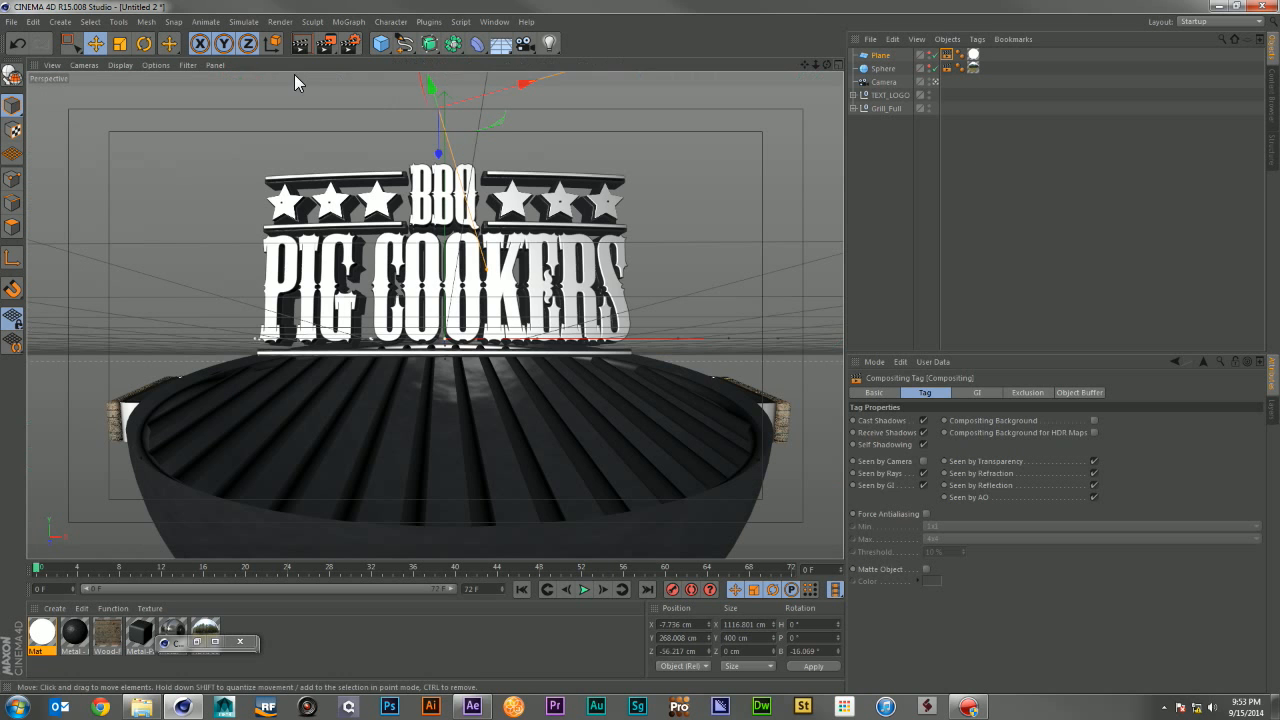
click(300, 44)
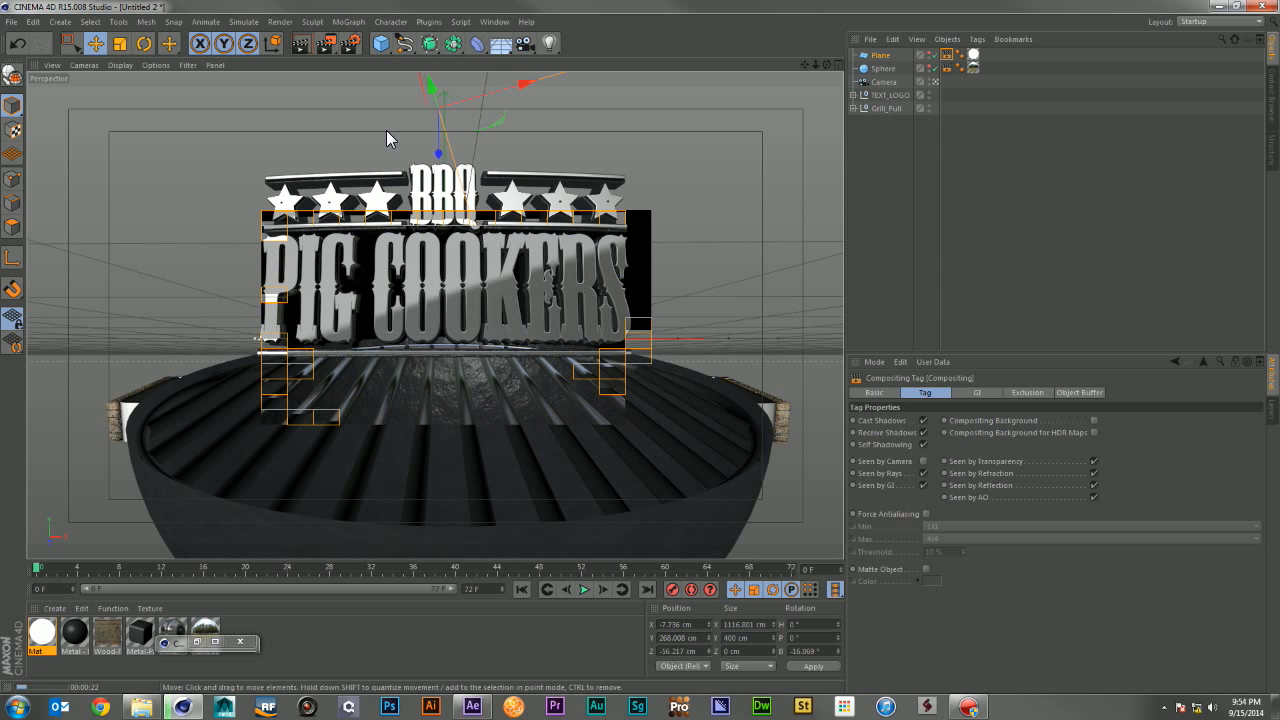
click(978, 188)
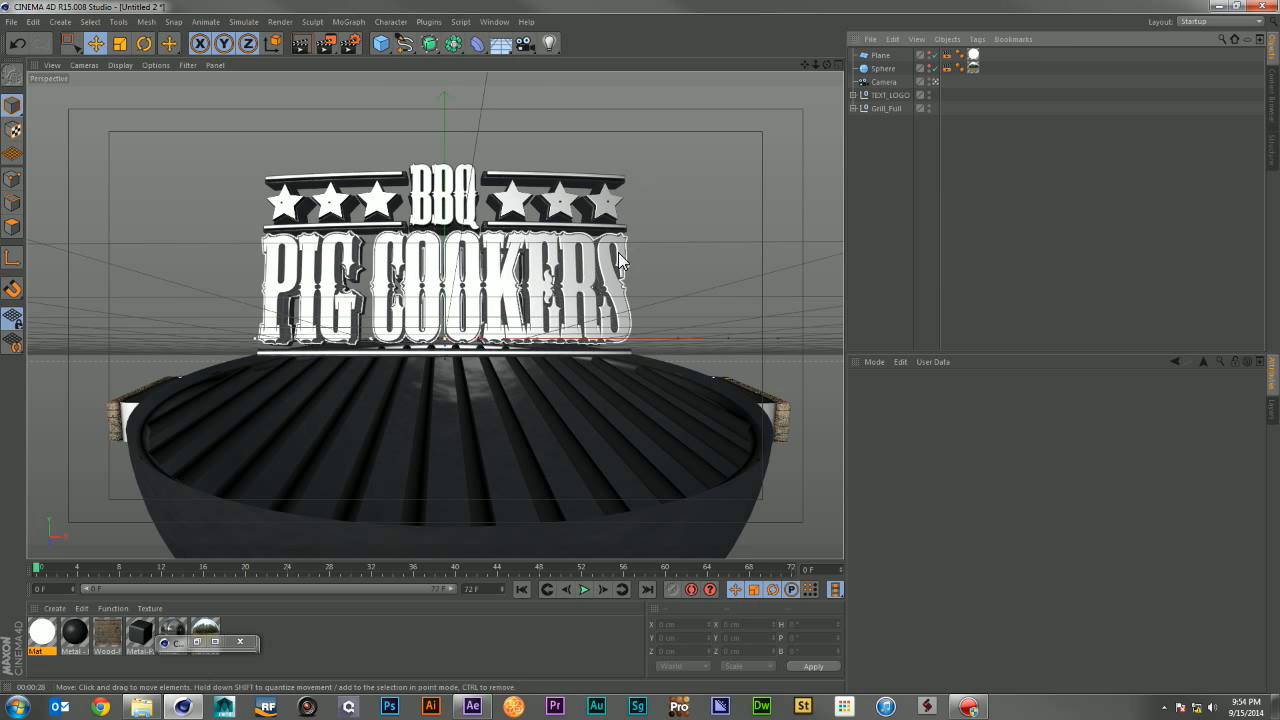
Step: Close the minimized floating window and remove the unused materials from the scene
click(245, 641)
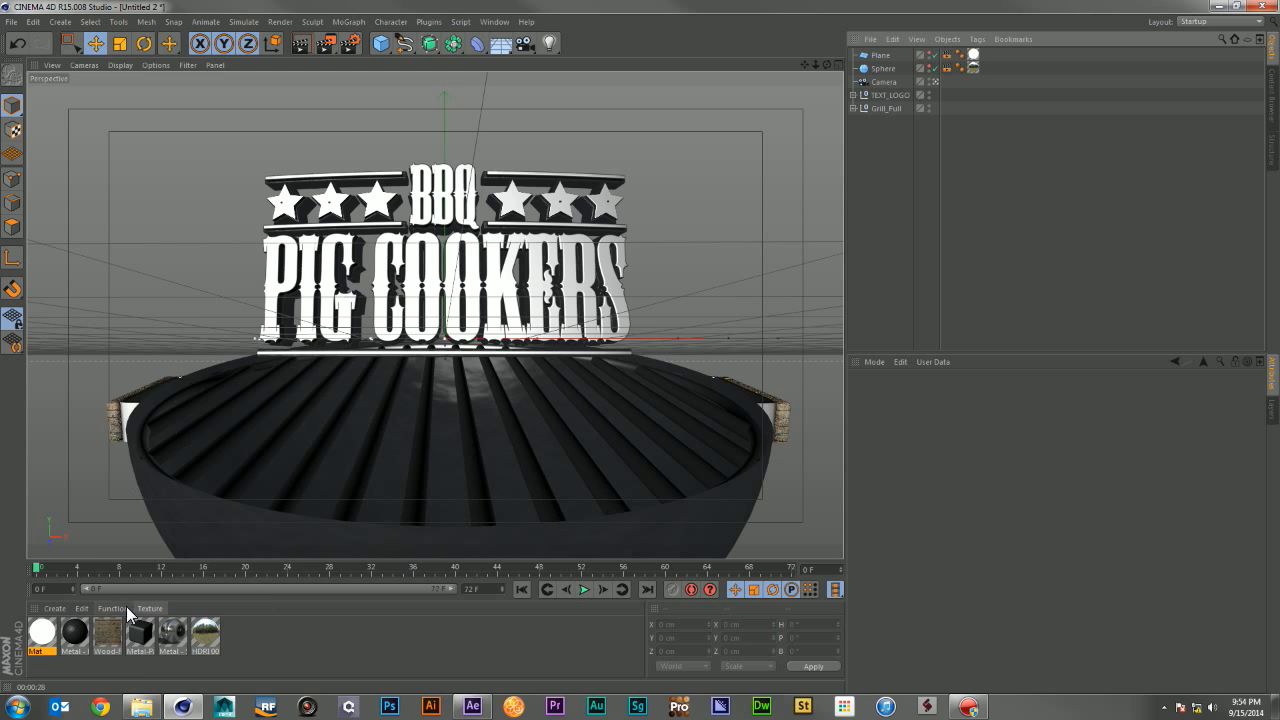
click(112, 608)
click(142, 558)
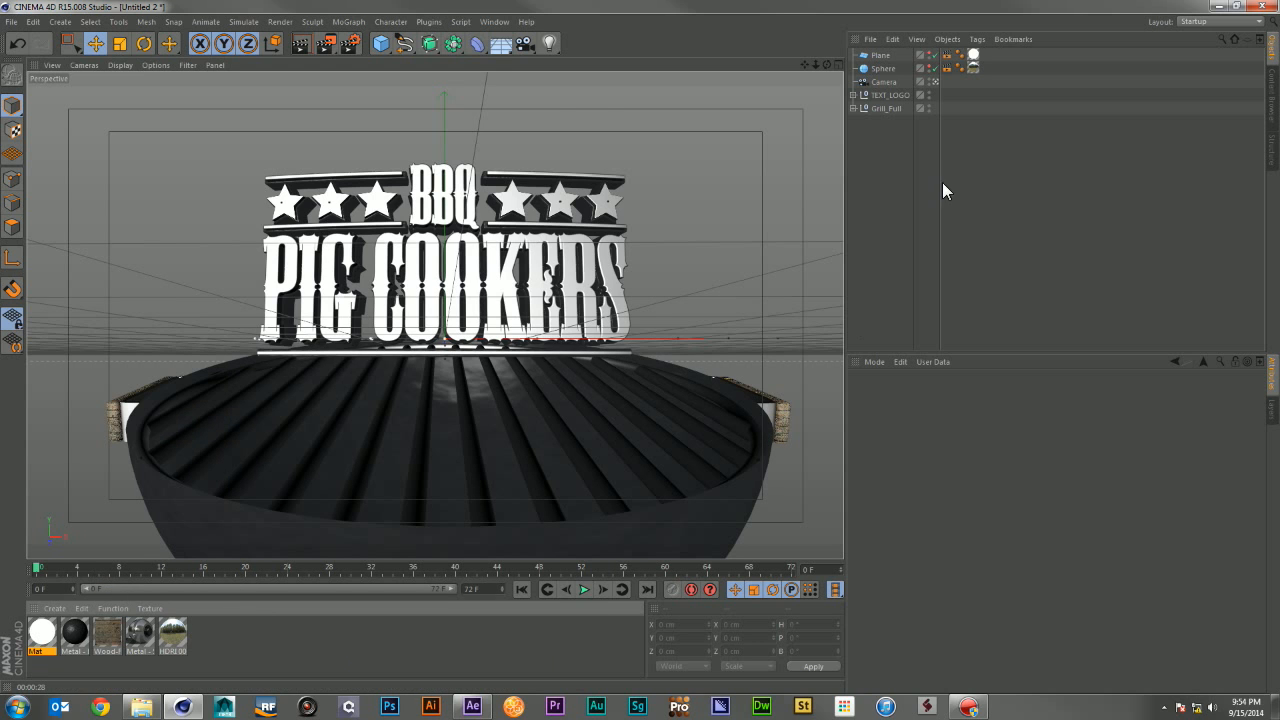
Step: Add a spot light and rotate its heading to about -181° so it points toward the camera
click(549, 43)
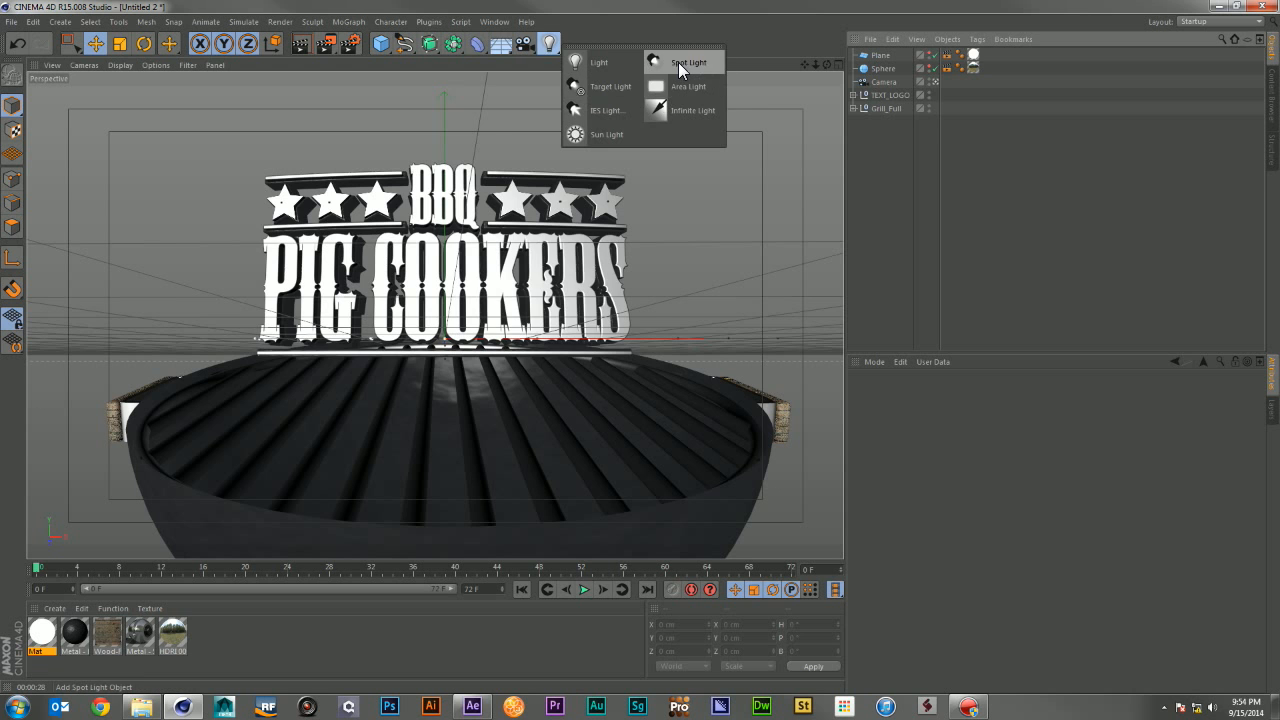
click(678, 62)
click(838, 64)
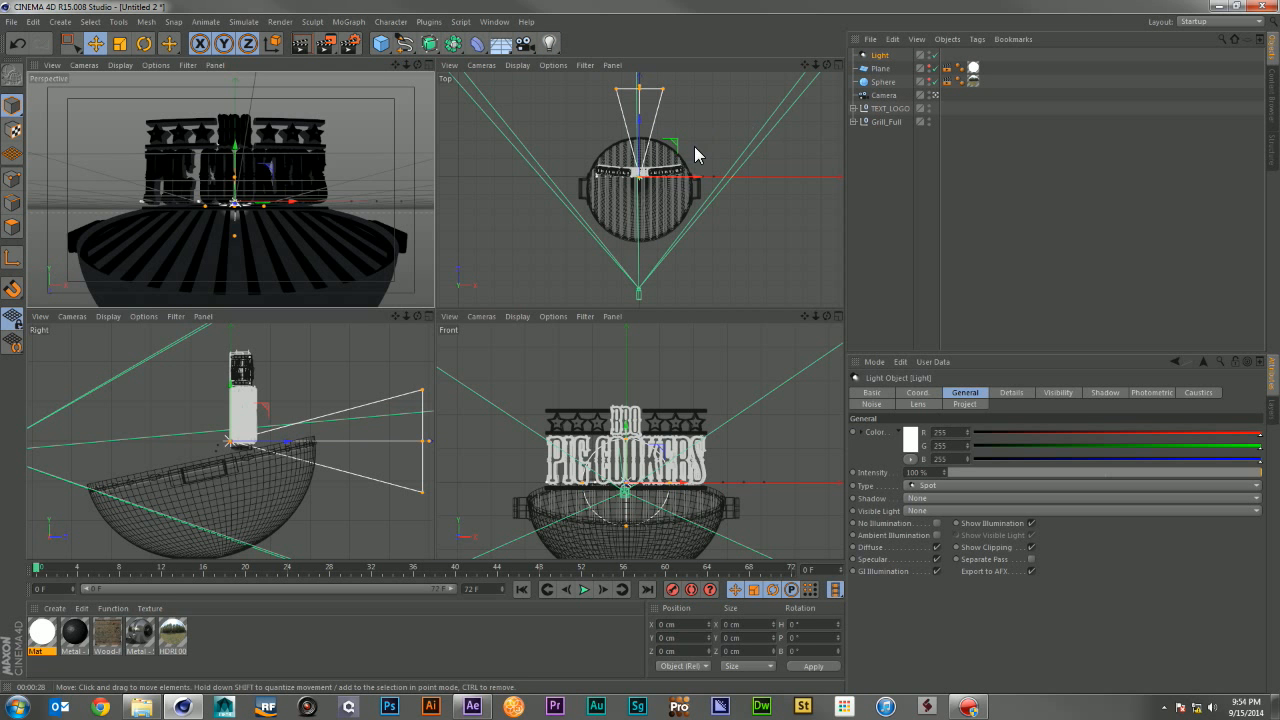
key(r)
click(670, 158)
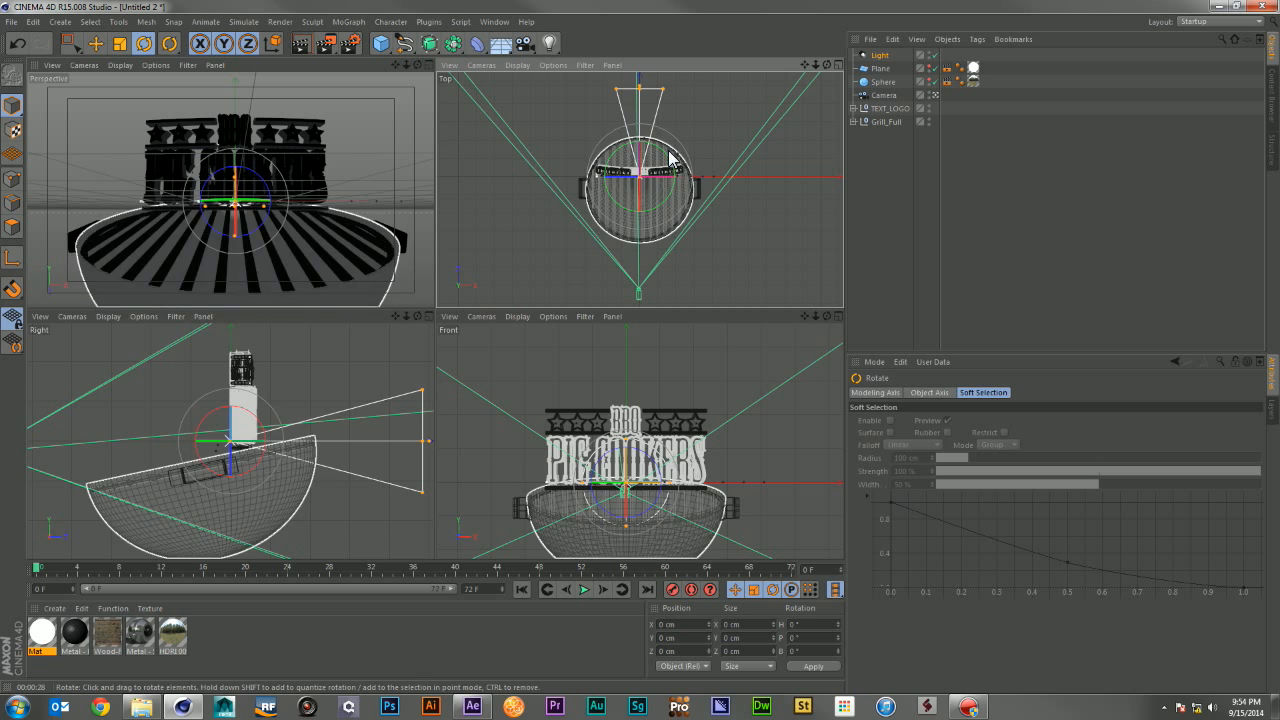
drag(670, 158, 591, 222)
key(e)
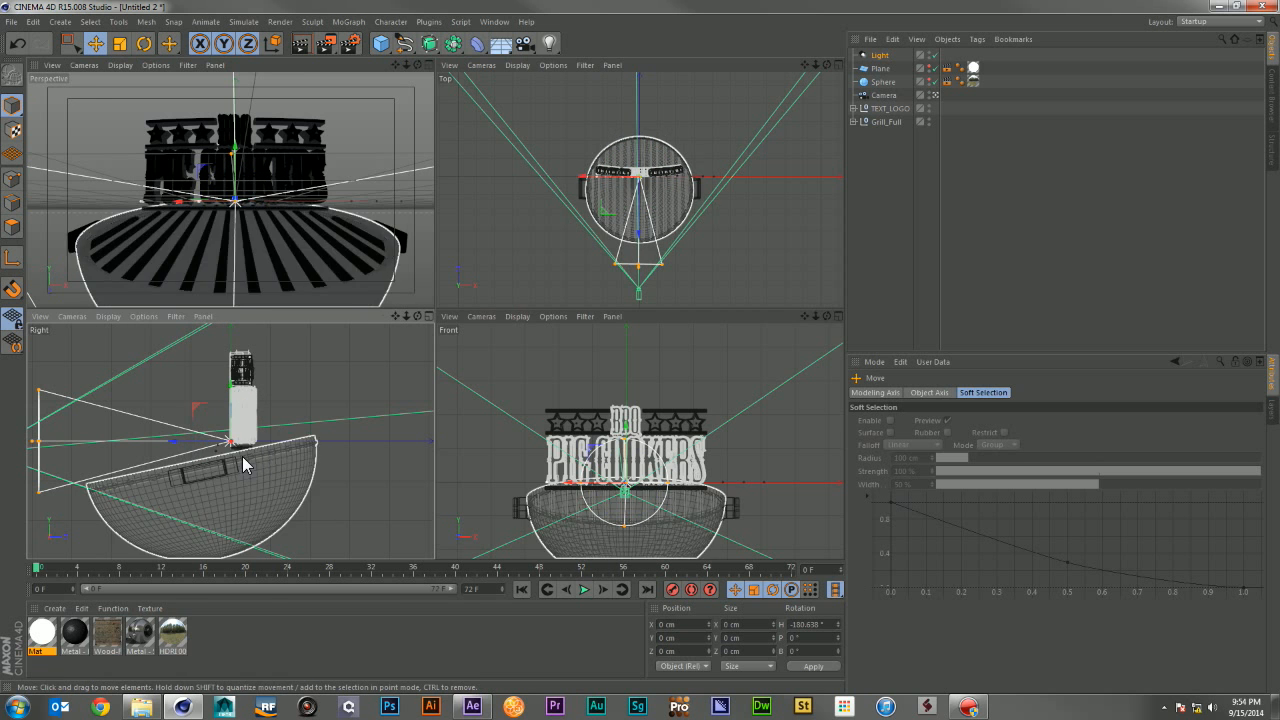
Step: Position the spot light above and behind the logo at about Y 569 cm, Z 405 cm, and pitch it to about -54°
drag(199, 410, 424, 272)
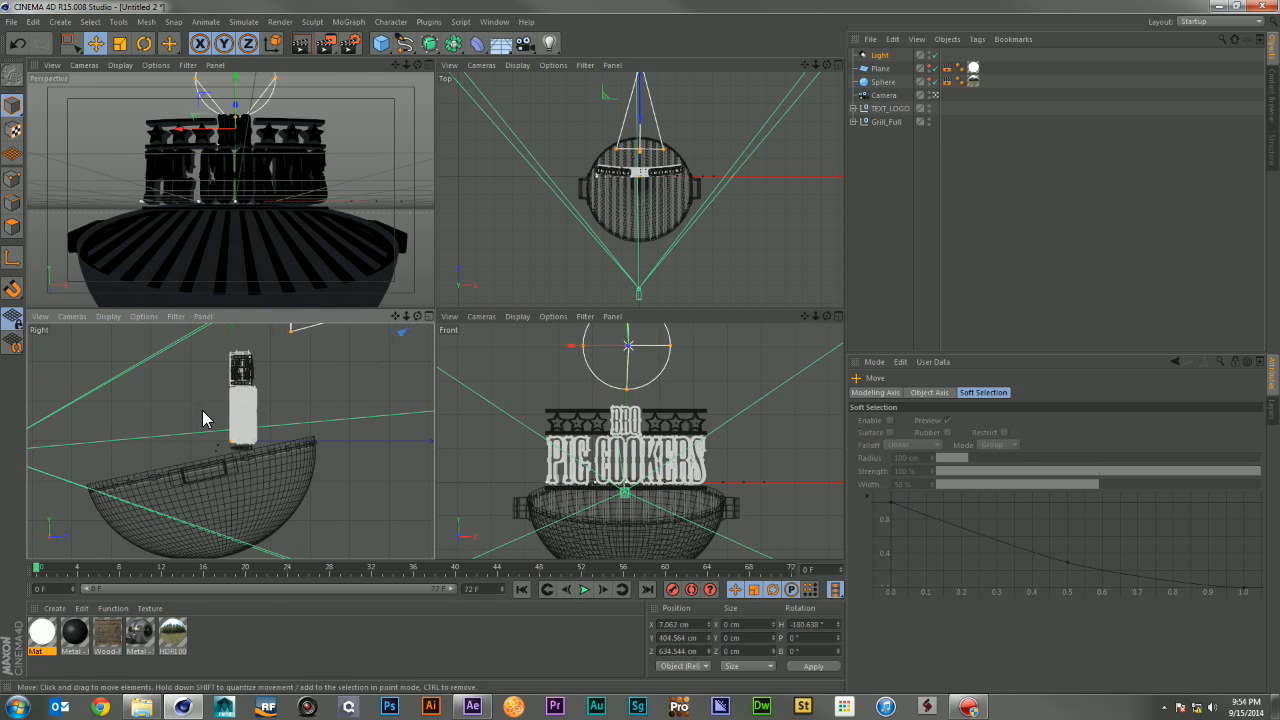
drag(406, 317, 396, 345)
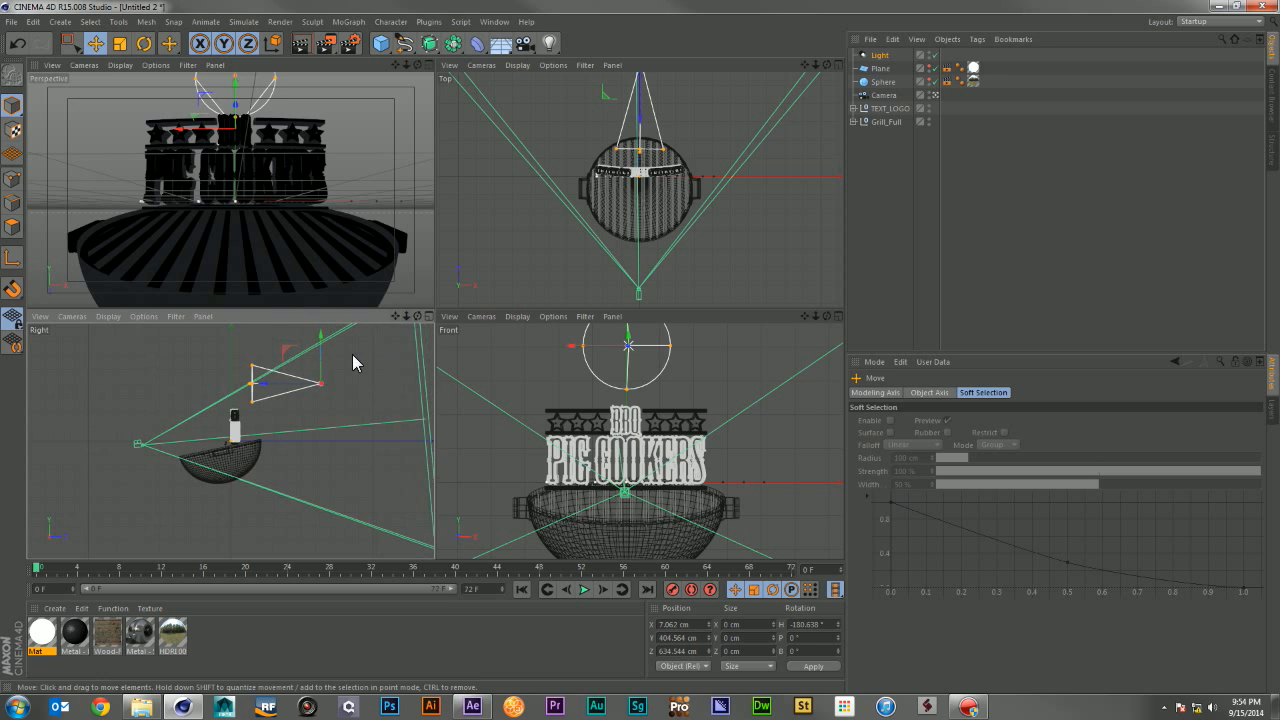
drag(283, 356, 234, 343)
key(r)
key(e)
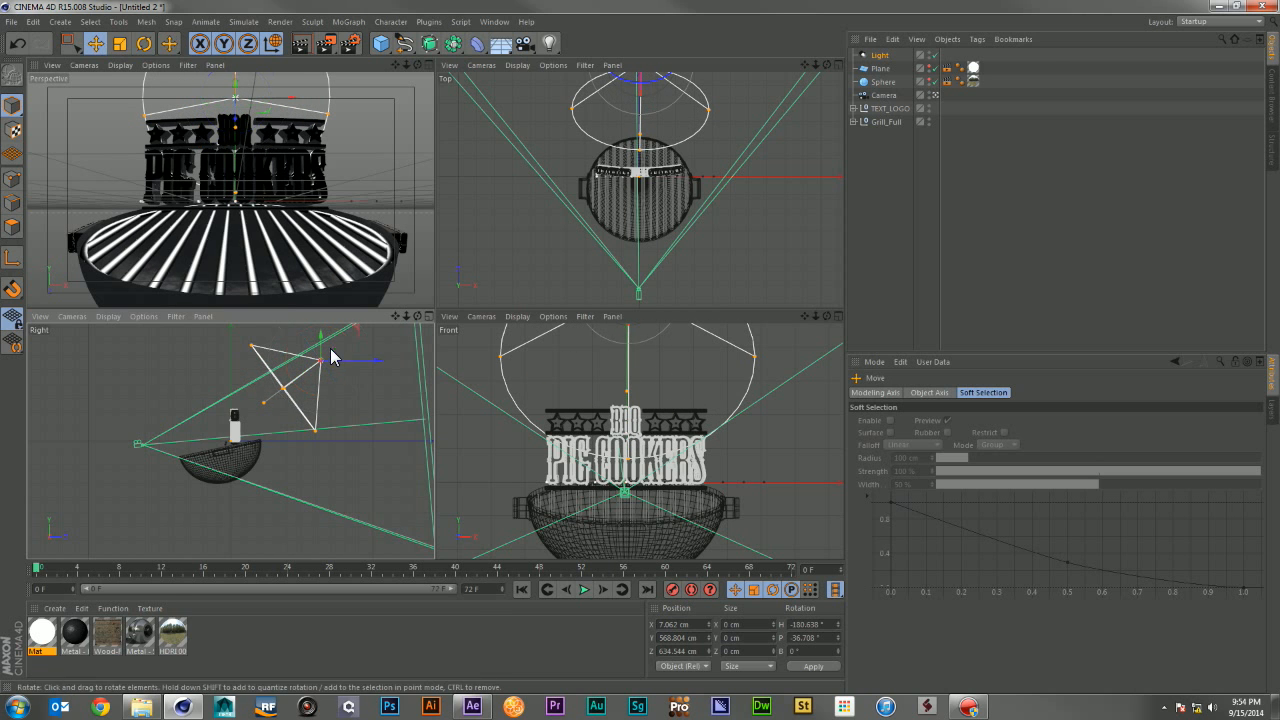
drag(358, 372, 250, 358)
key(r)
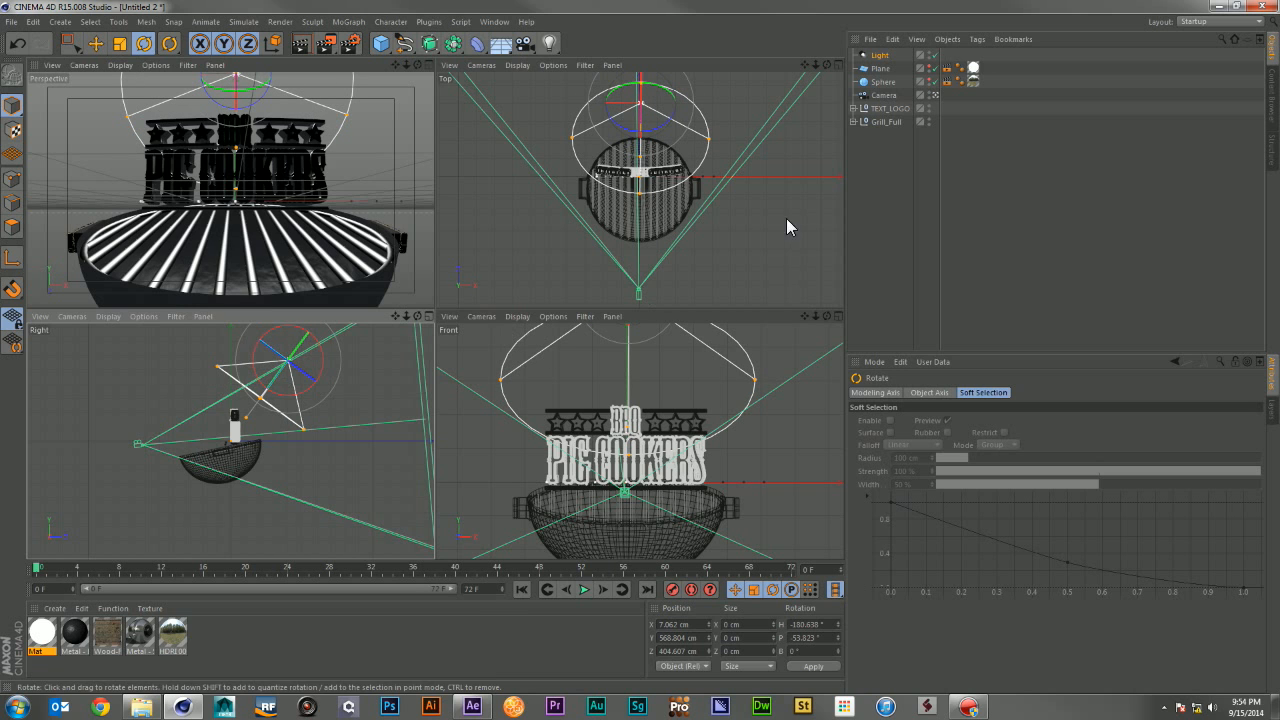
Step: Set the spot light's falloff to Inverse Square (Physically Accurate) with a Radius/Decay of 830 cm
click(879, 57)
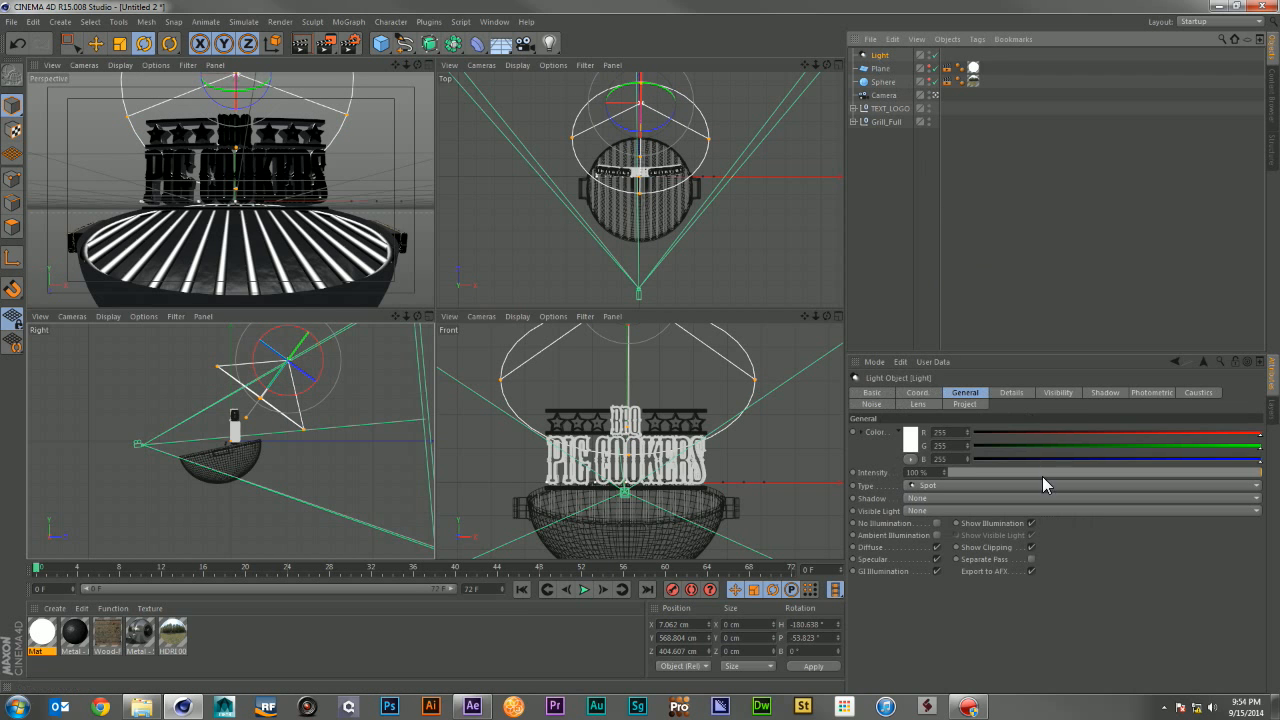
click(1008, 392)
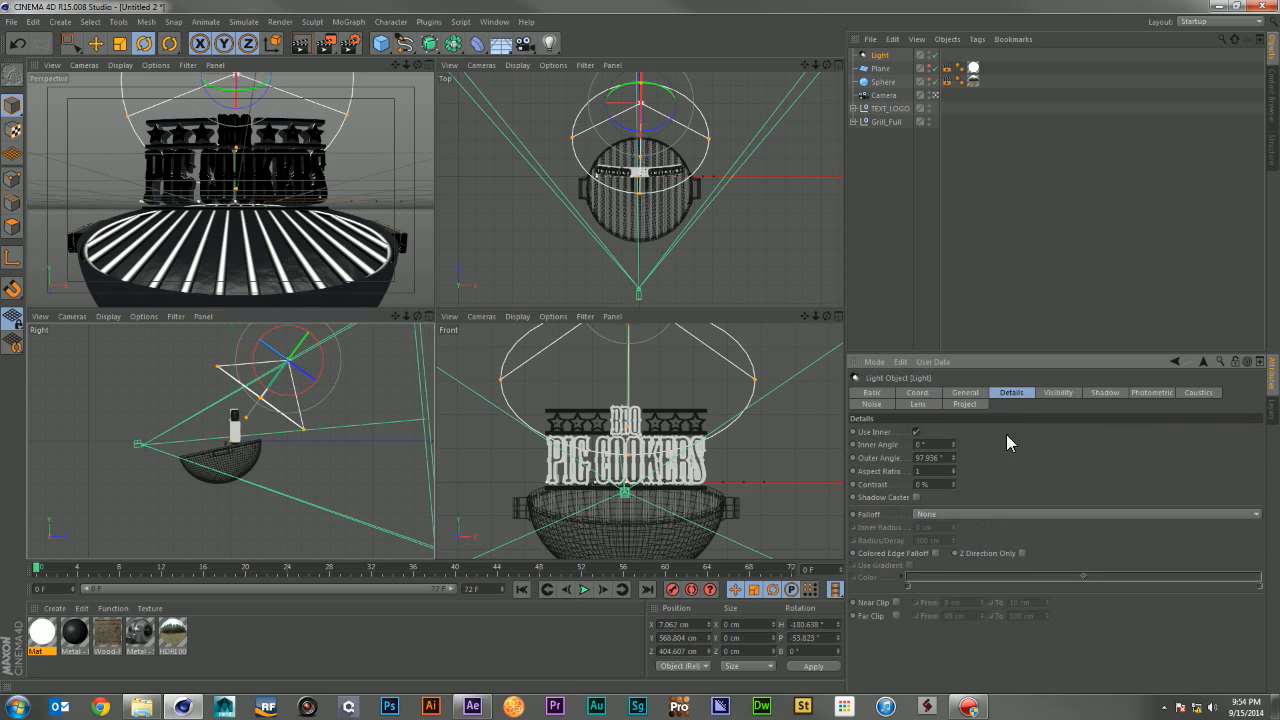
click(968, 512)
click(976, 544)
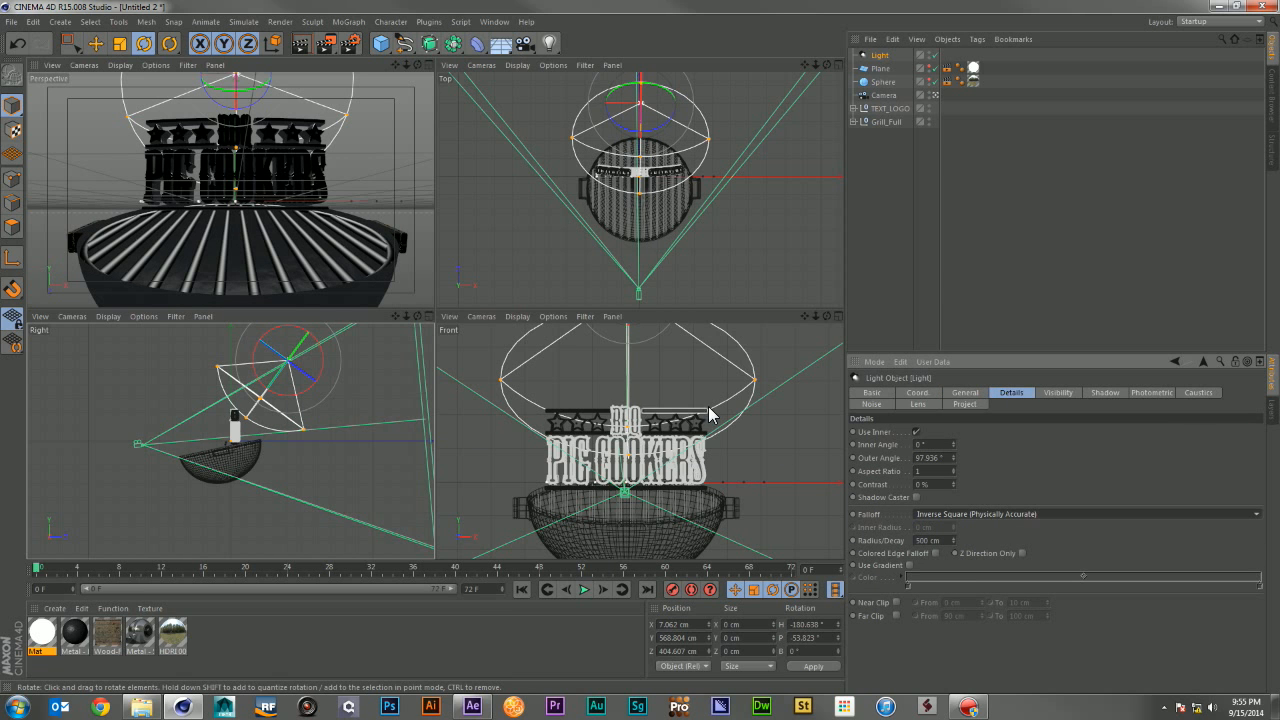
click(953, 538)
drag(953, 543, 962, 432)
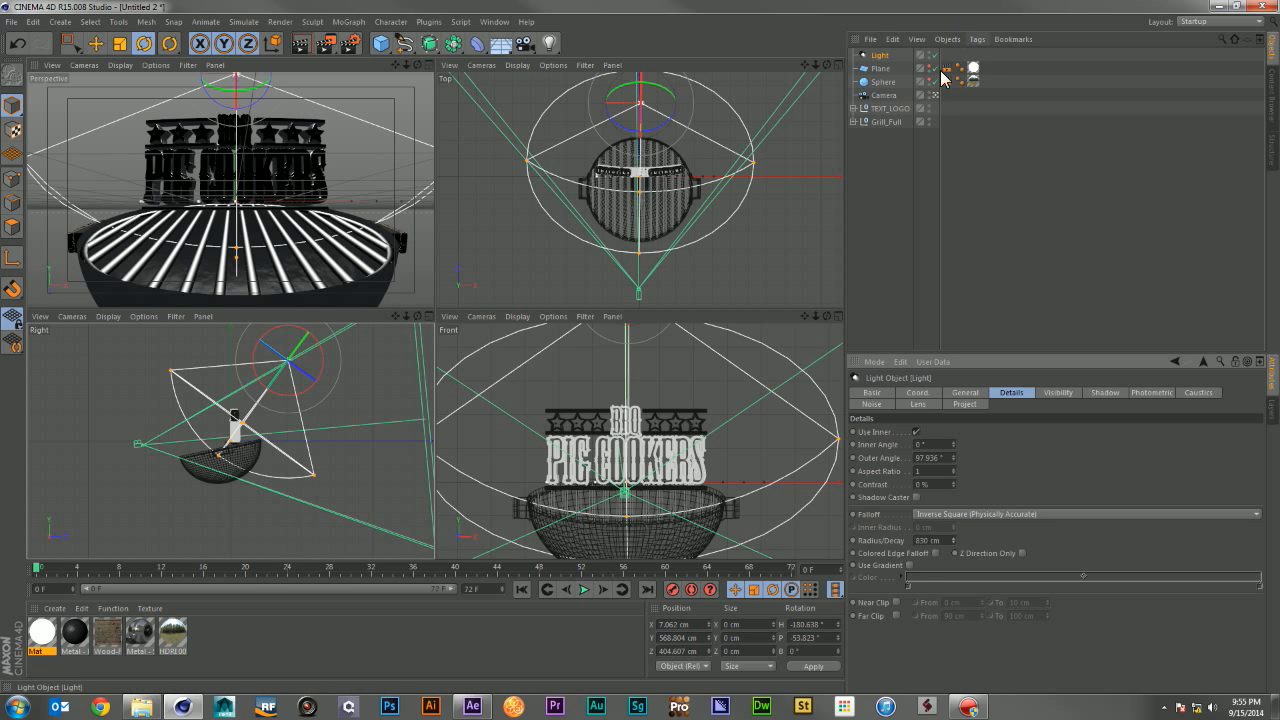
Step: Rename the spot light behind the logo as Back_Light
click(884, 56)
click(919, 394)
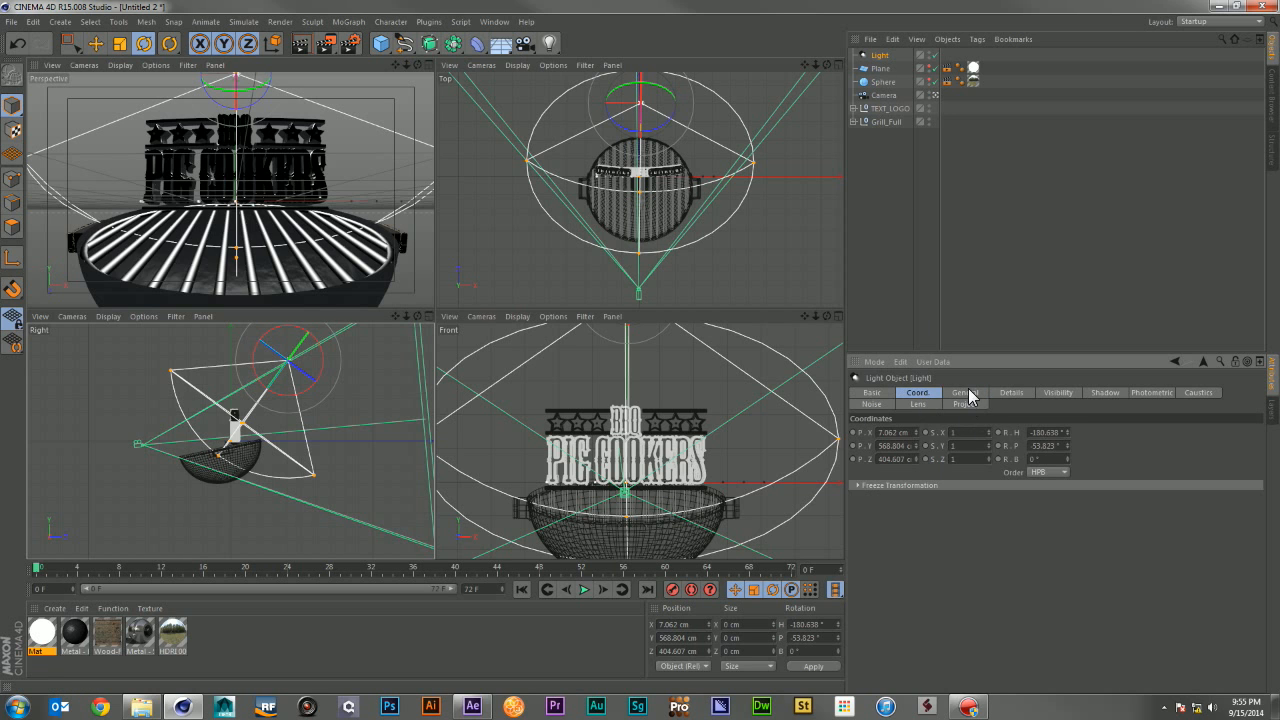
click(965, 393)
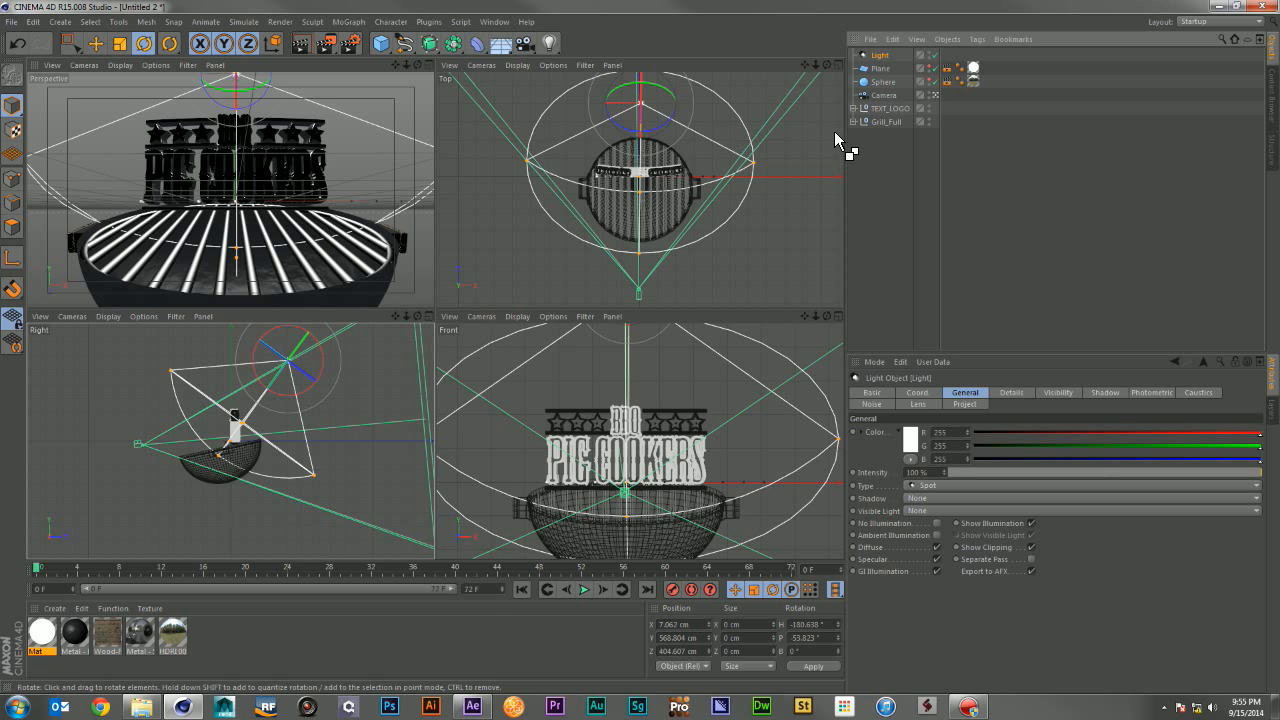
double_click(881, 55)
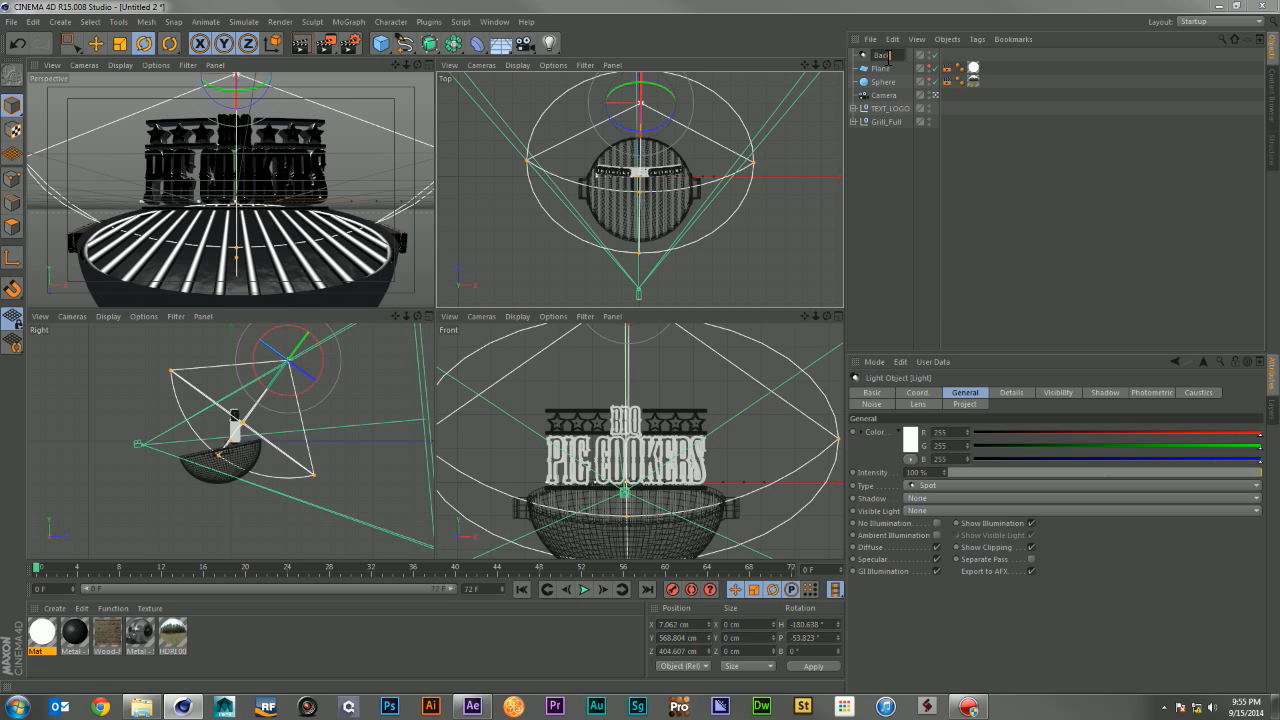
text(Back_Light)
key(Return)
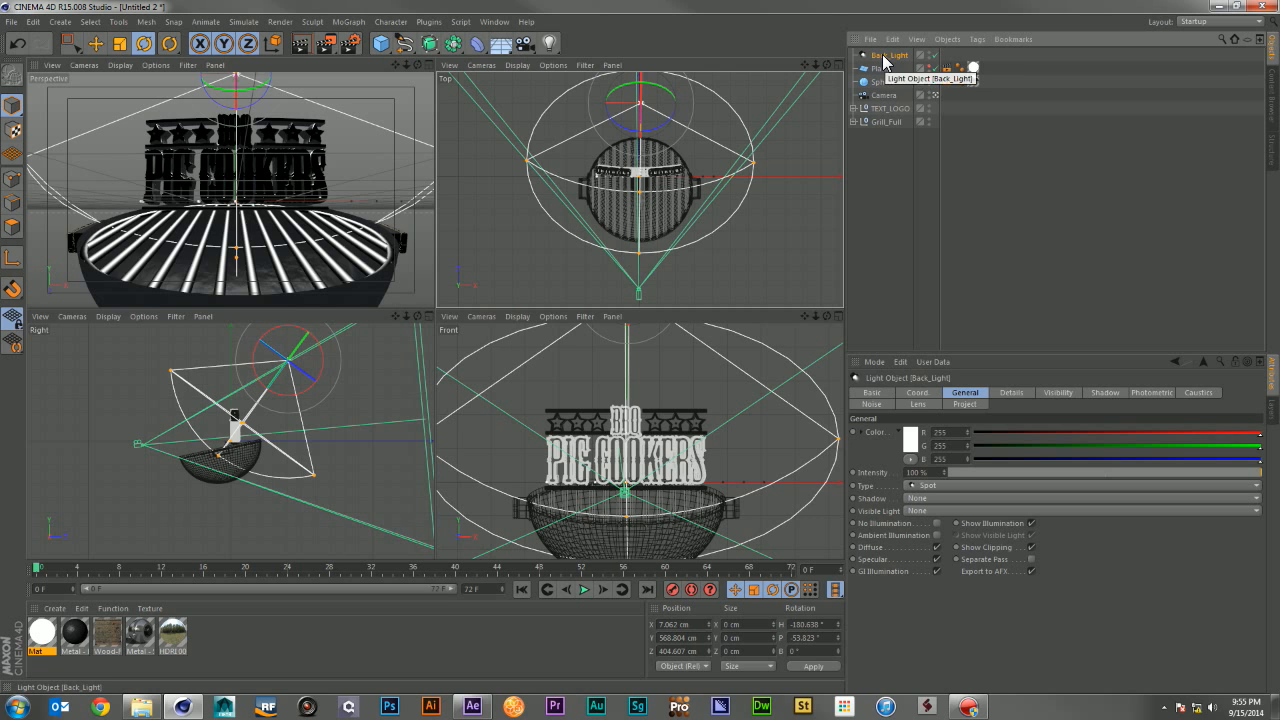
Step: Duplicate Back_Light and set the copy's heading and pitch rotation to 0°
key(ctrl+c)
key(ctrl+v)
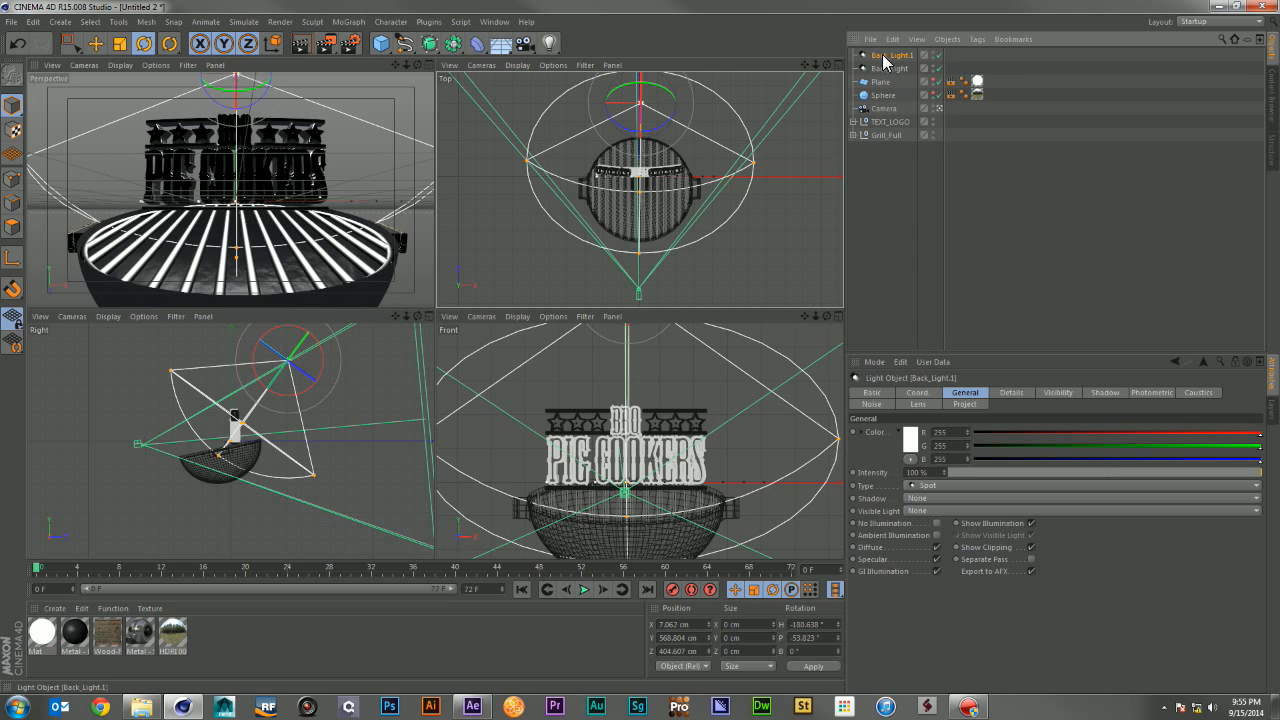
click(917, 392)
text(0)
key(Tab)
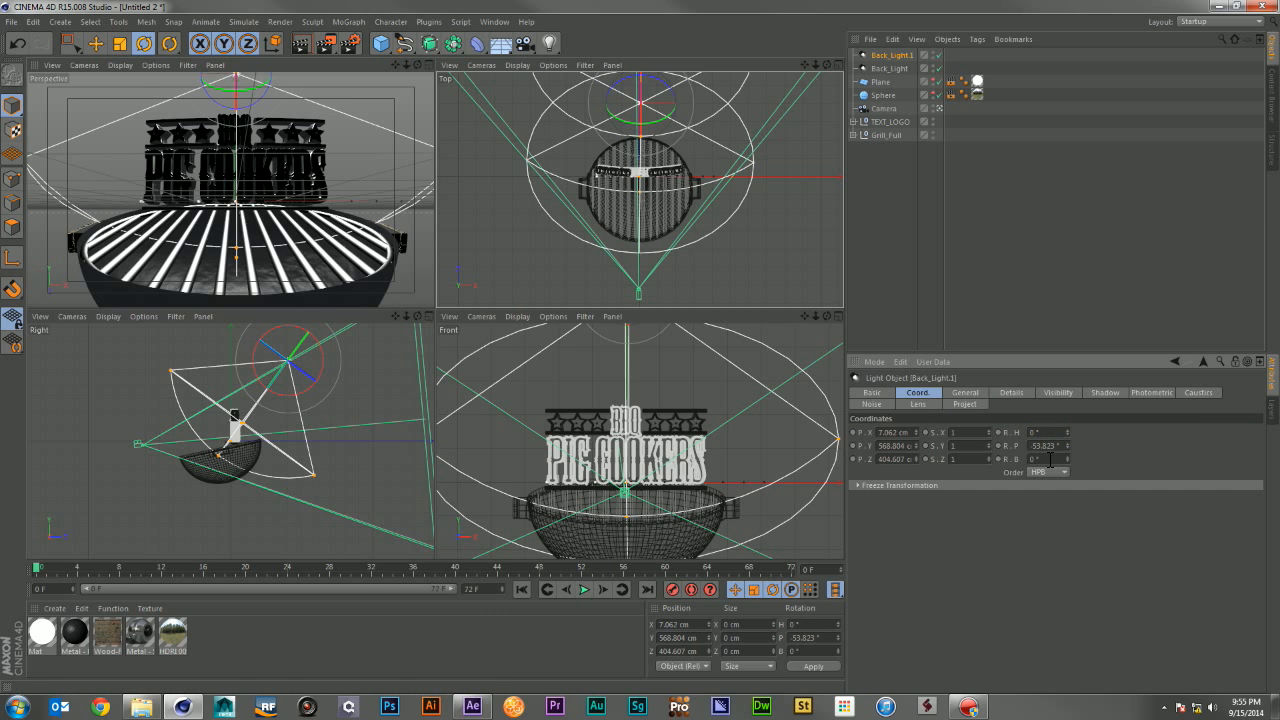
text(0)
key(Return)
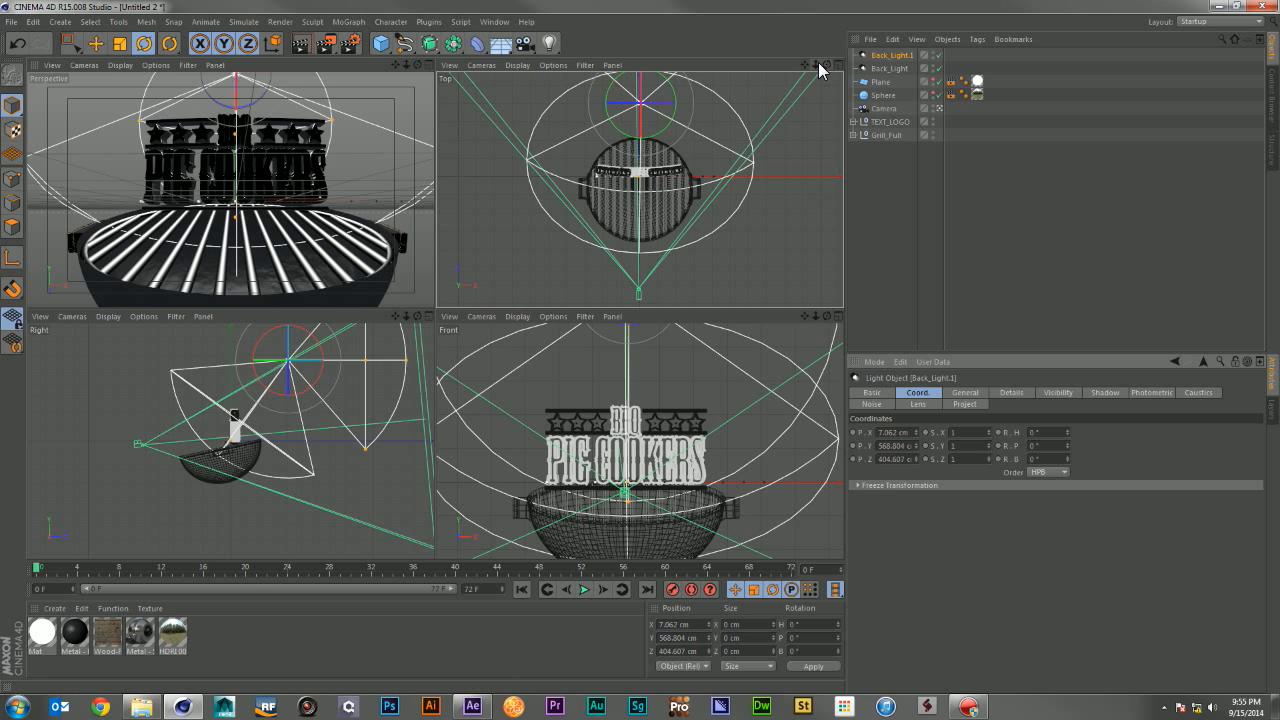
Step: Position the duplicate light in front of the logo at about X 508 cm, Y 156 cm, Z -520 cm, with its heading at about 47°
scroll(818, 66, down, 3)
key(e)
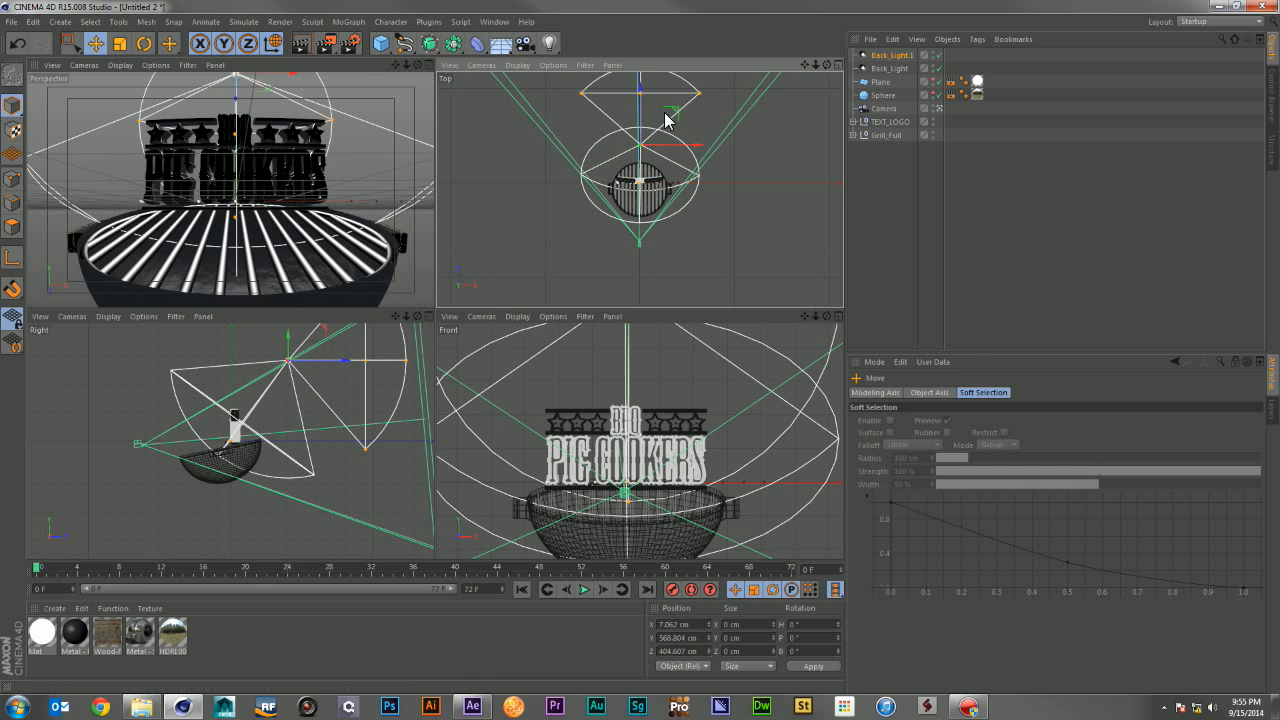
drag(680, 120, 679, 193)
key(r)
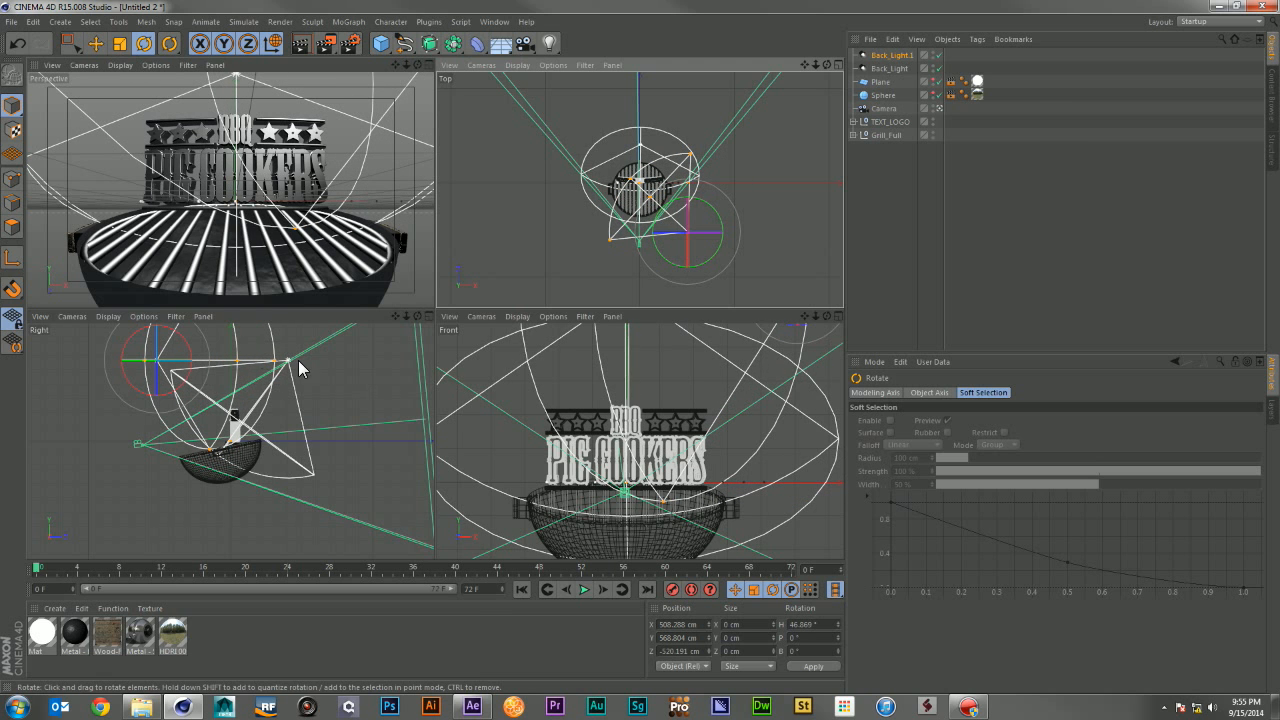
key(e)
drag(156, 340, 157, 415)
key(r)
key(e)
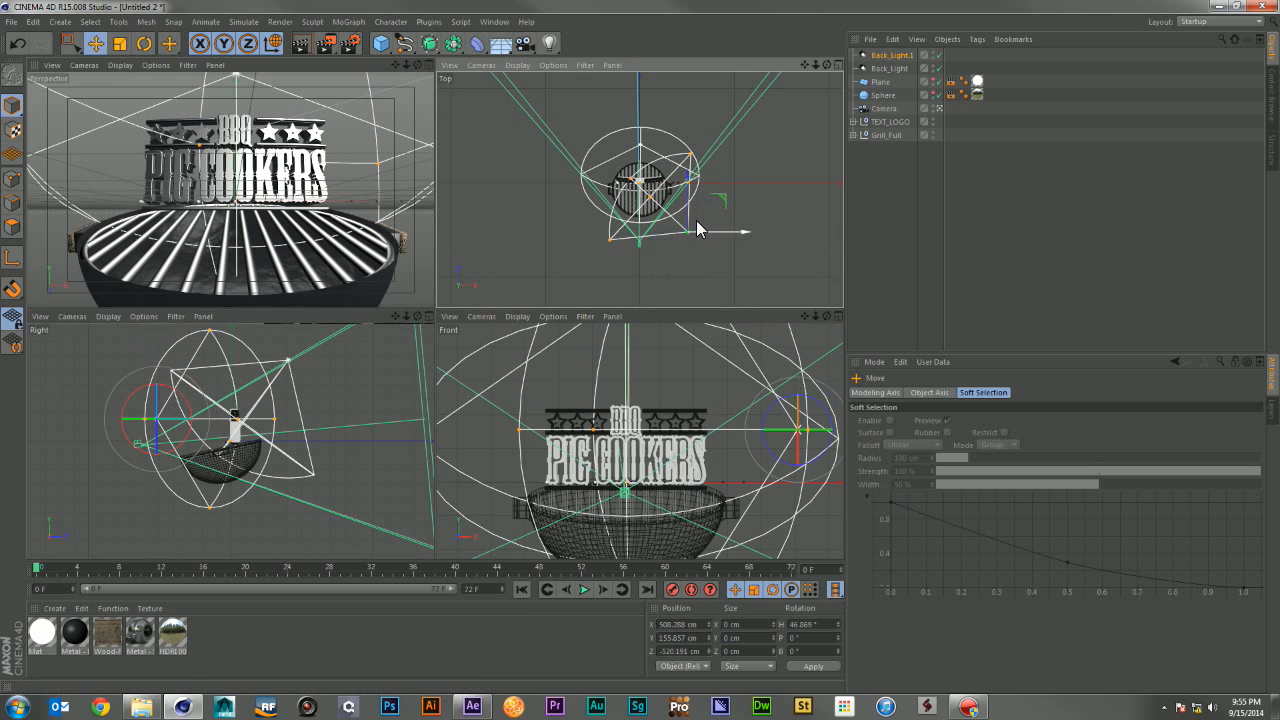
Step: Pitch the duplicate light to about -19° toward the grill and rename it Key_Light
key(r)
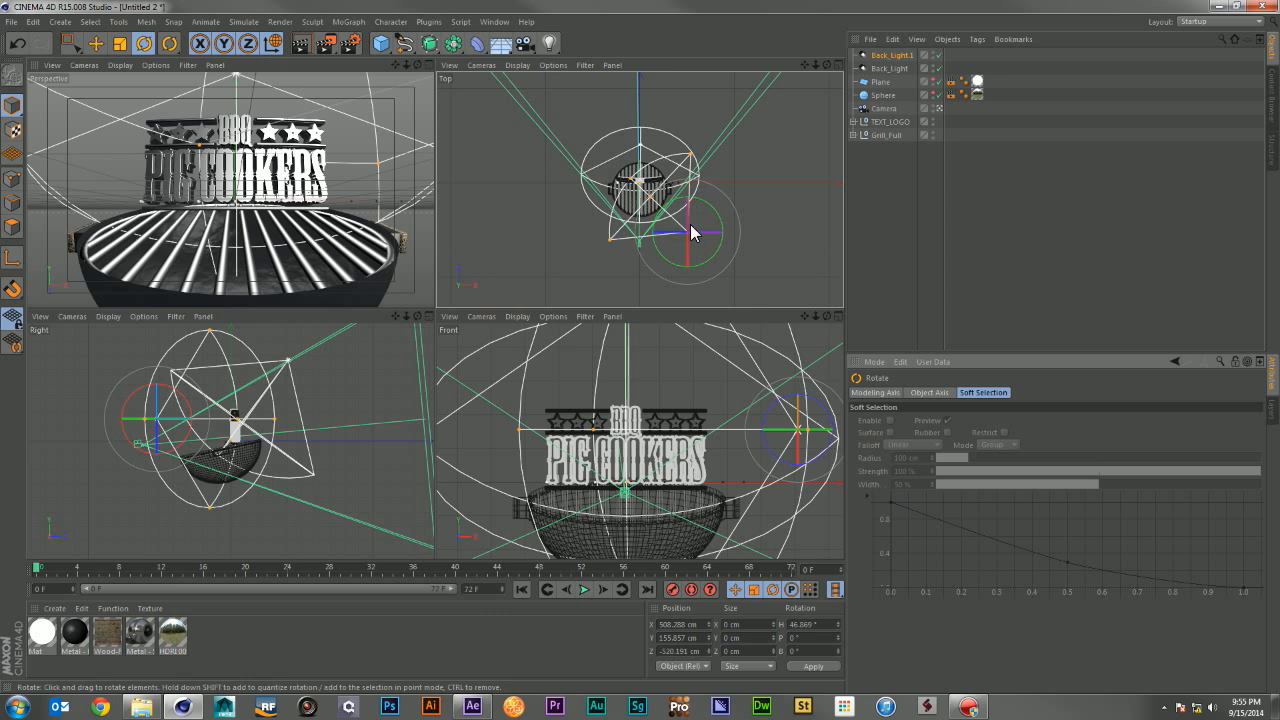
drag(686, 223, 667, 212)
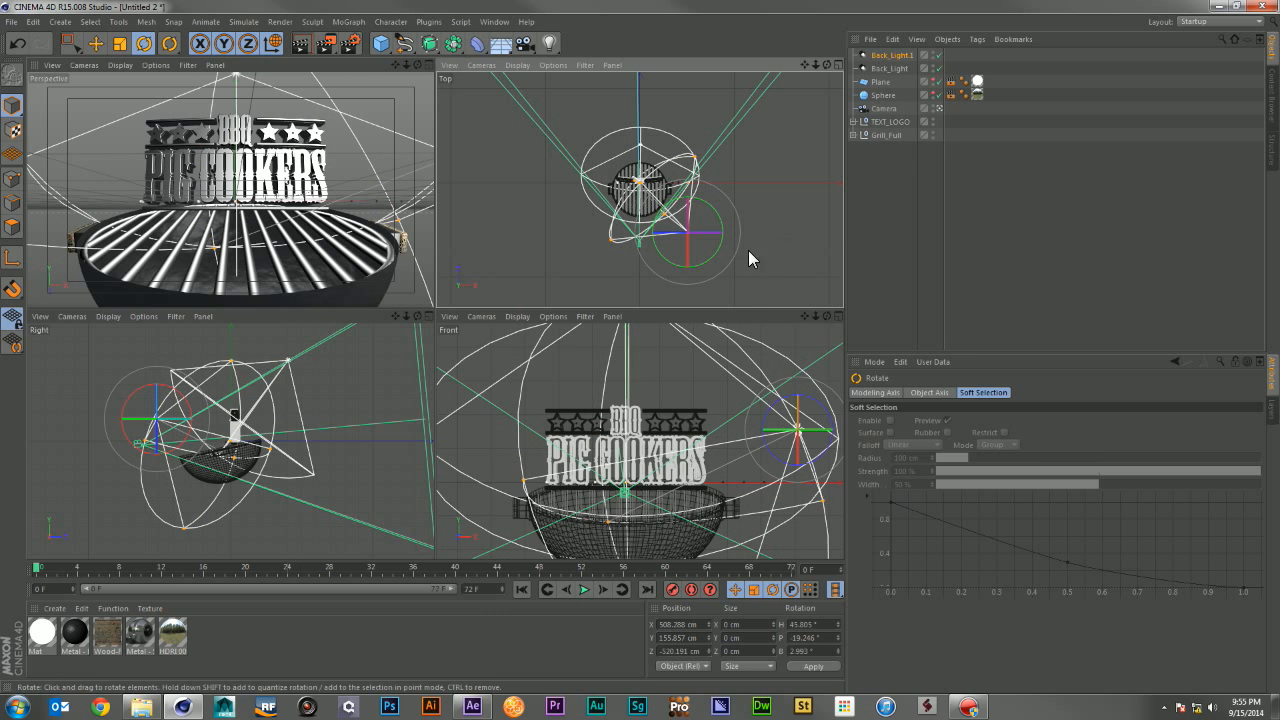
key(e)
double_click(888, 56)
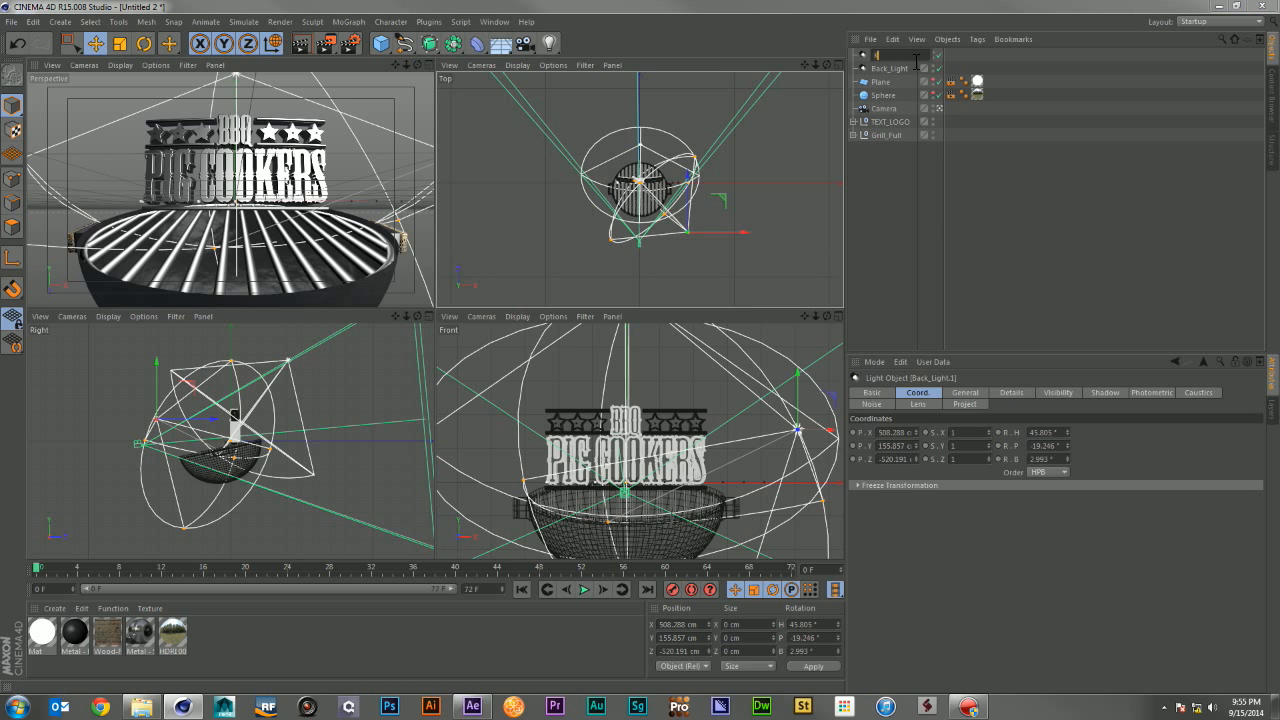
text(Key_Light)
key(Return)
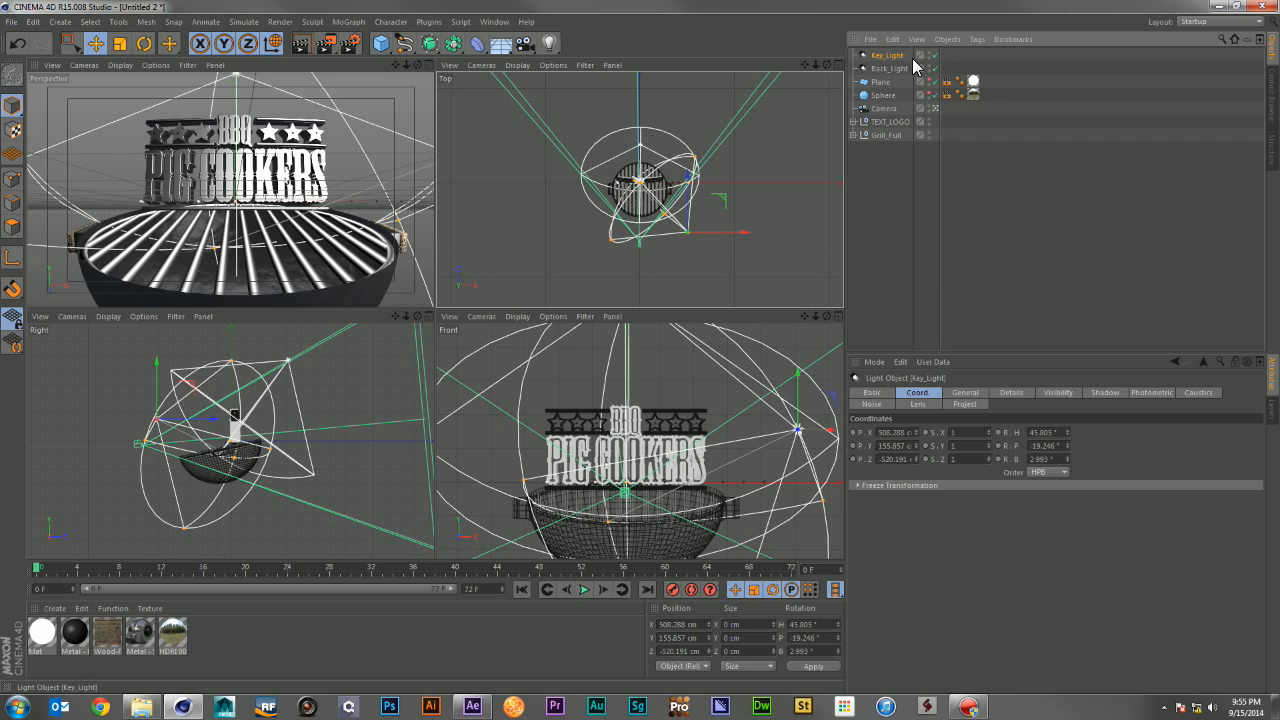
Step: Set Key_Light's intensity to 75% and its color to a pale warm orange, RGB 255, 235, 206
click(965, 392)
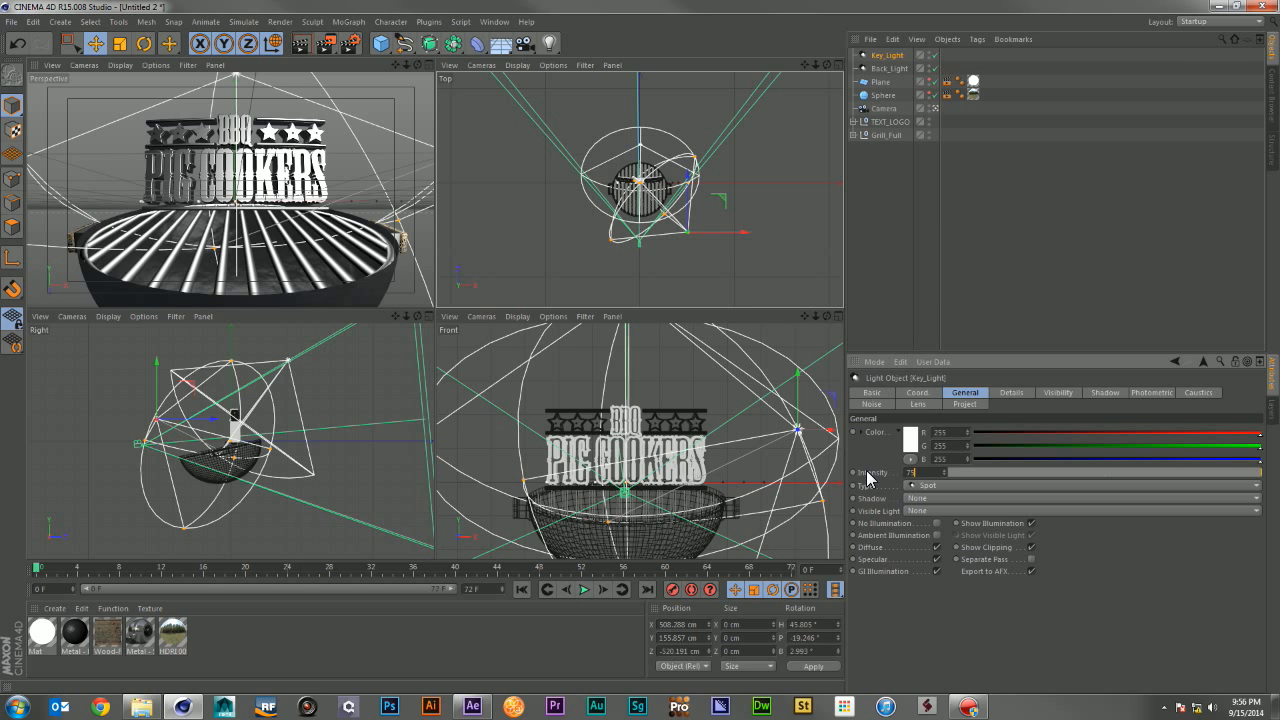
text(75)
key(Return)
click(908, 438)
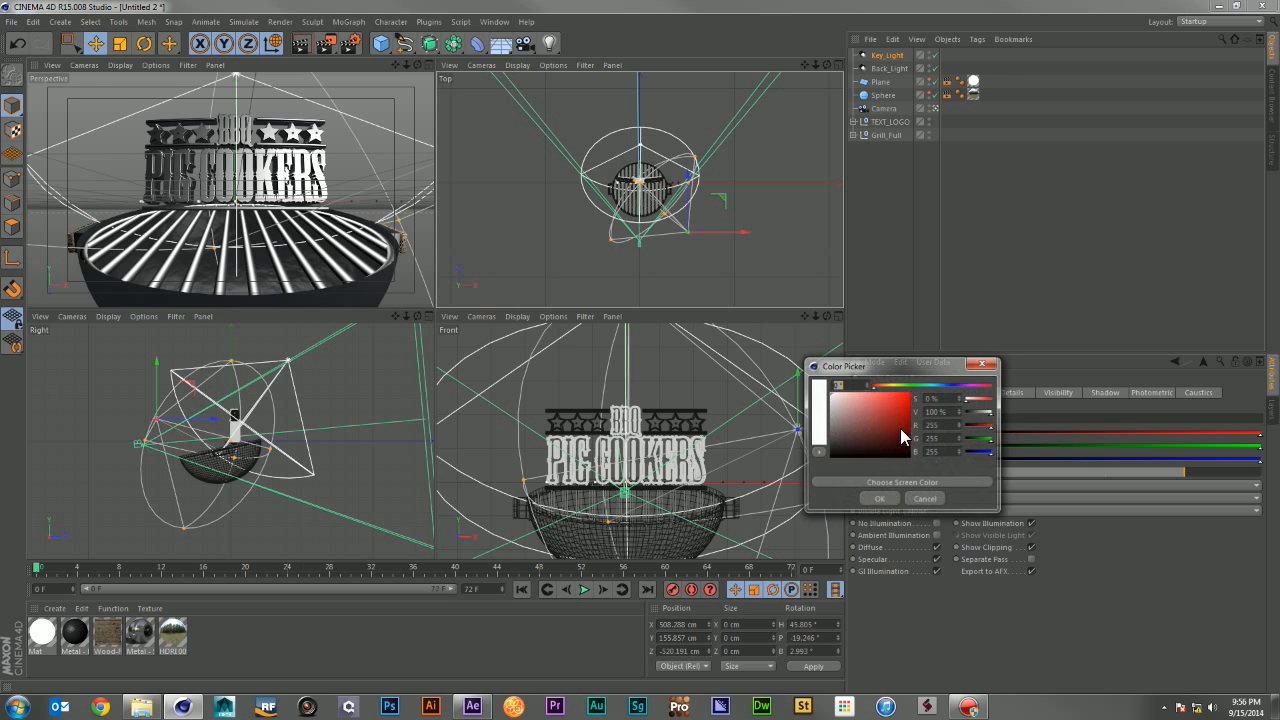
click(884, 384)
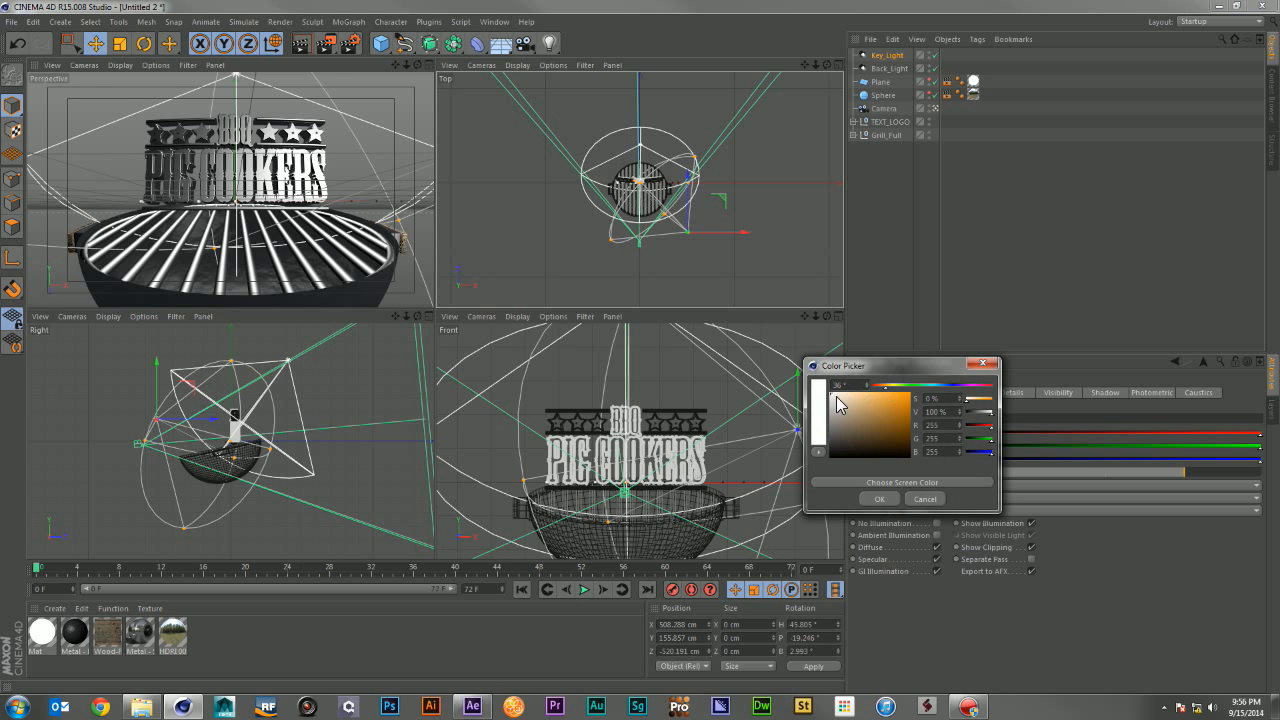
click(841, 393)
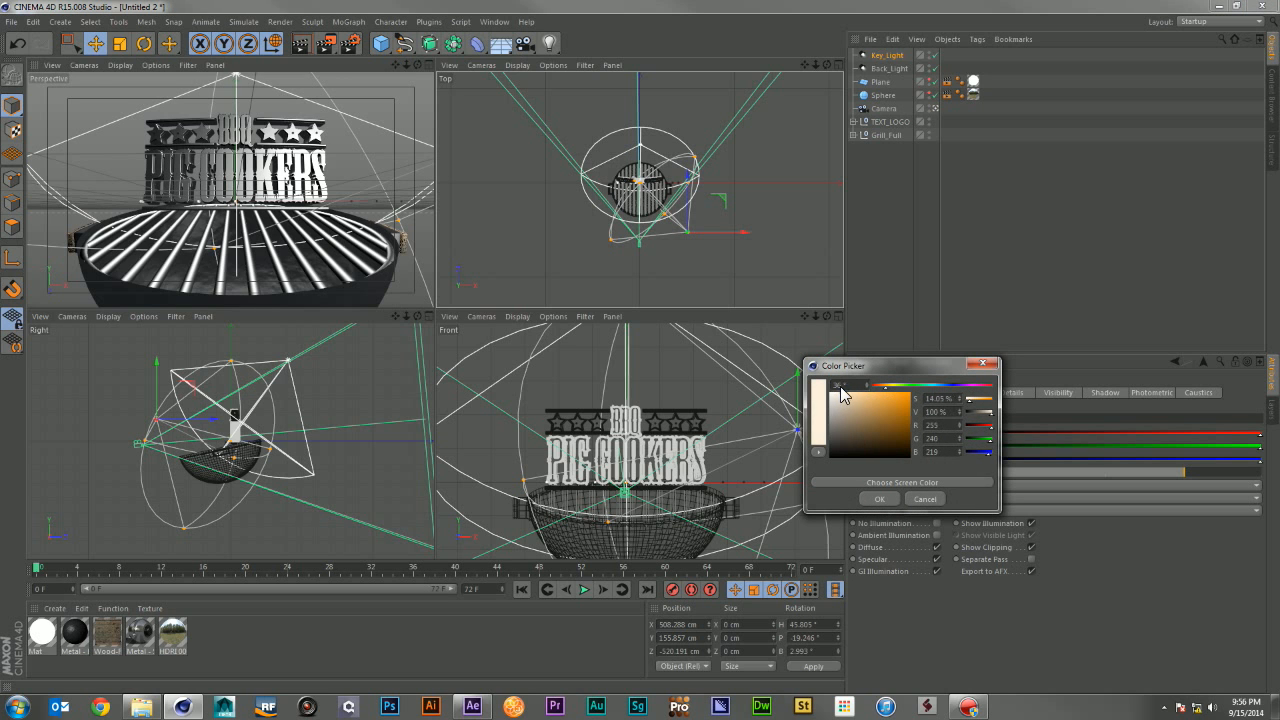
click(881, 497)
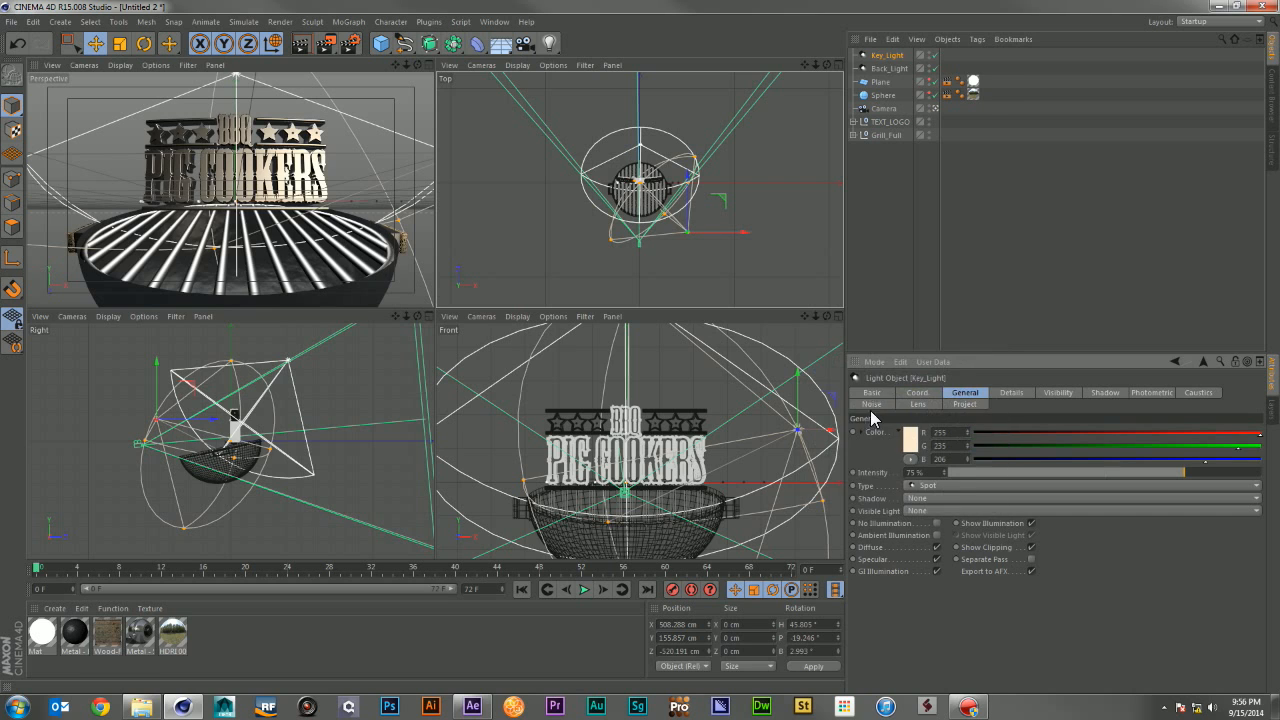
Step: Duplicate Key_Light and rename the copy Fill_Light
key(ctrl+c)
key(ctrl+v)
double_click(885, 58)
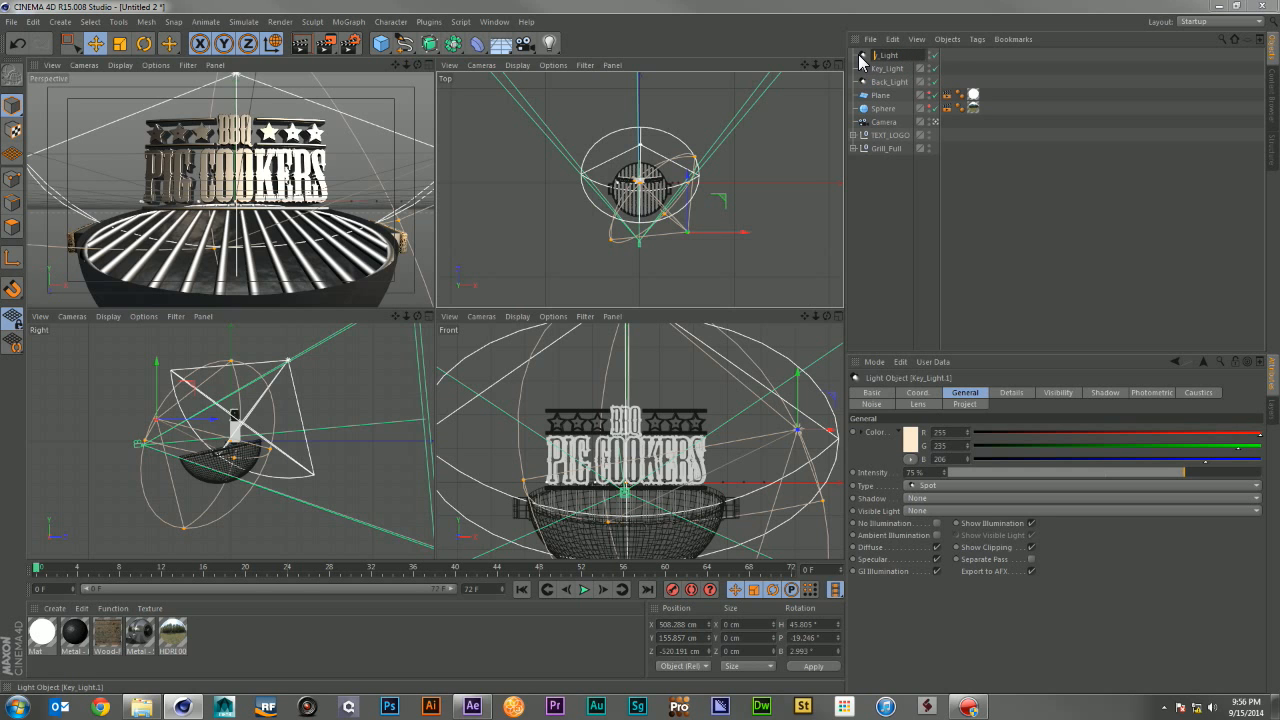
text(Fill)
key(Return)
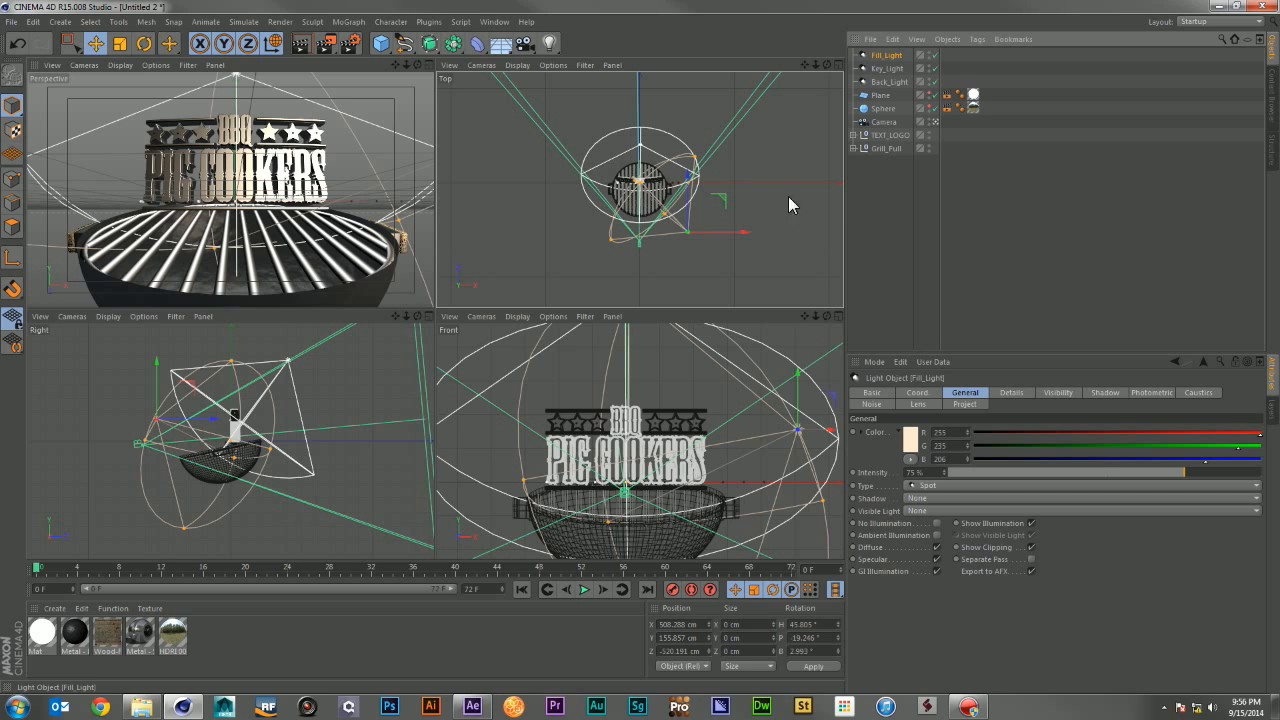
Step: Set Fill_Light's intensity to 65% and its color to a pale blue, RGB 206, 238, 255
click(932, 471)
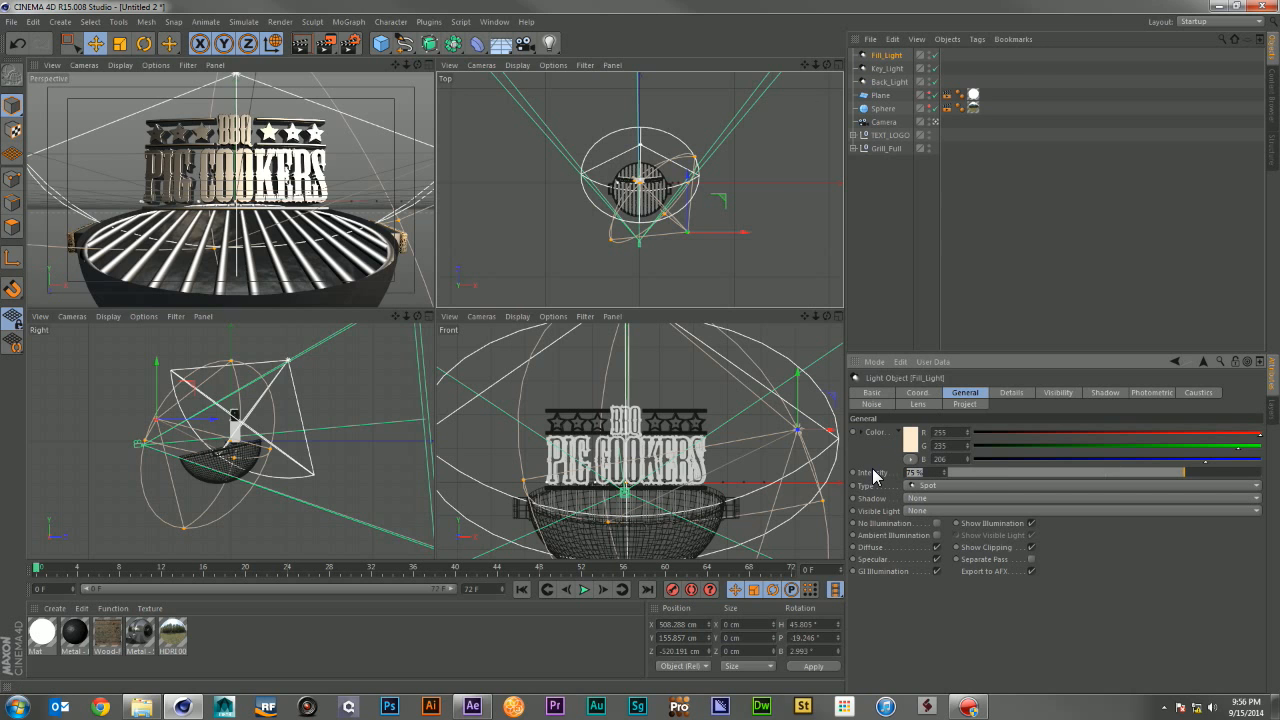
text(65)
key(Return)
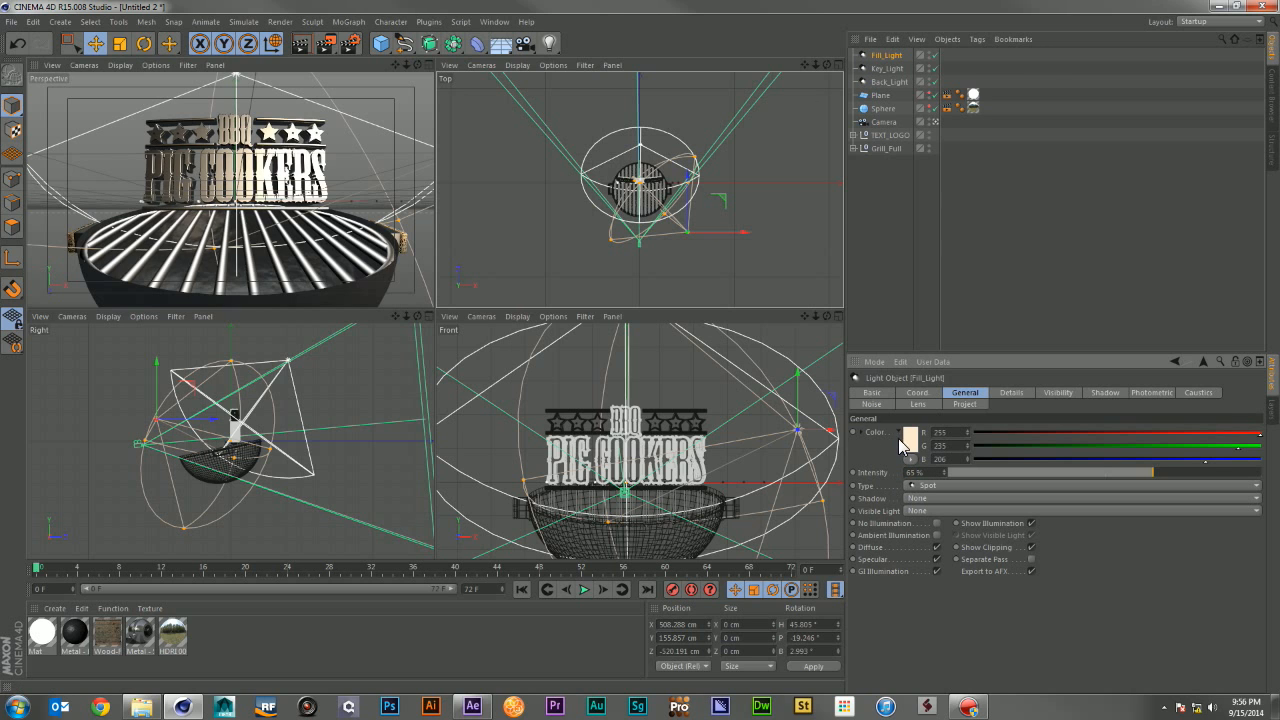
click(908, 438)
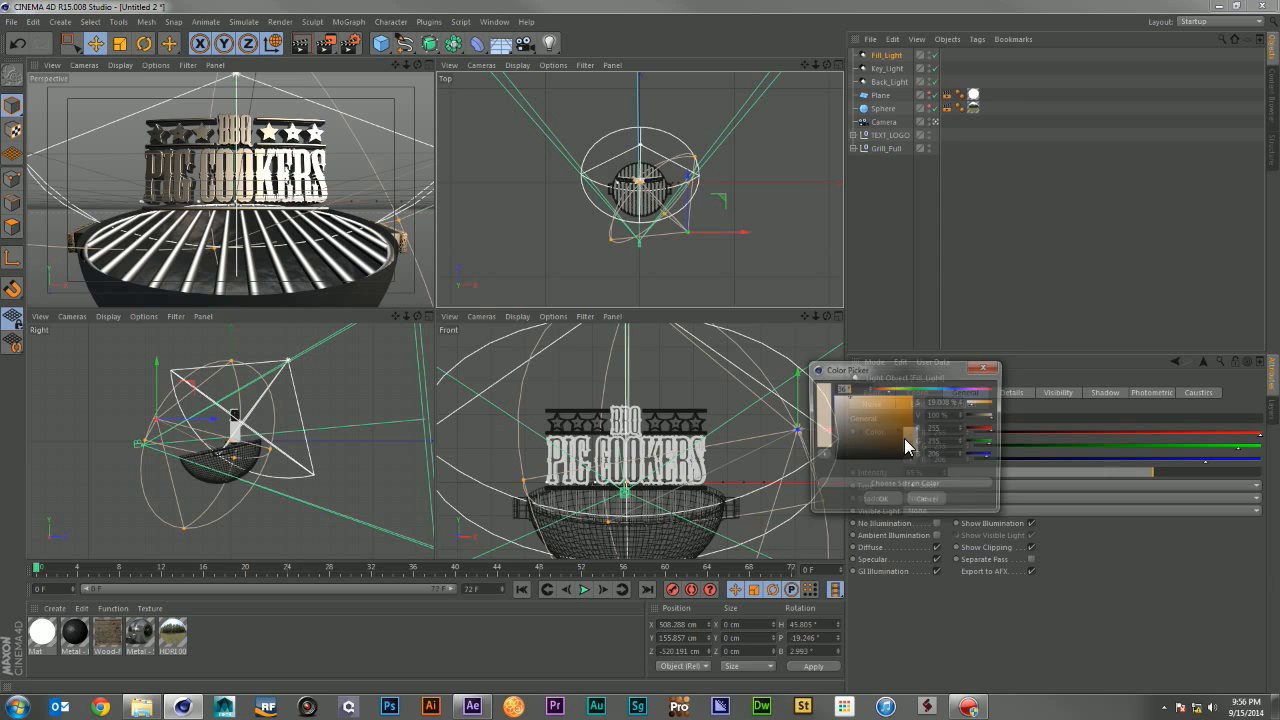
click(941, 388)
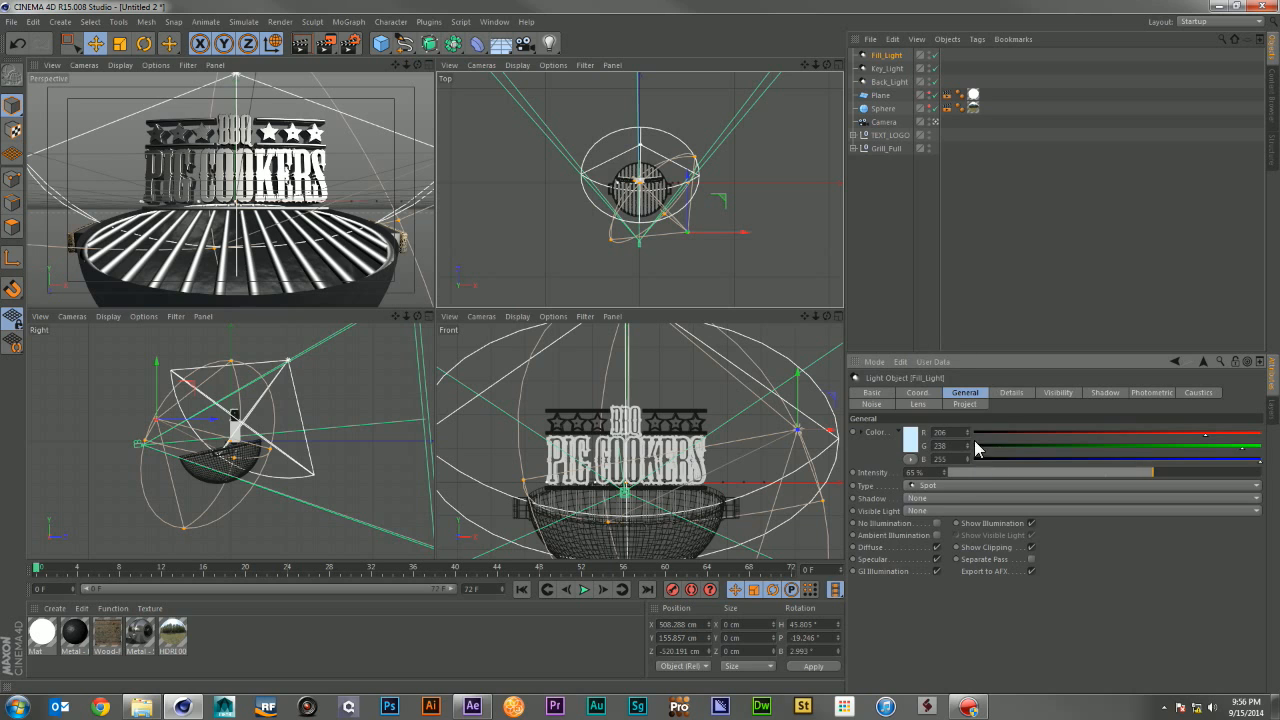
Step: Mirror Fill_Light to X -508.288 cm with its heading at about -46°, and render the enlarged perspective view
click(918, 392)
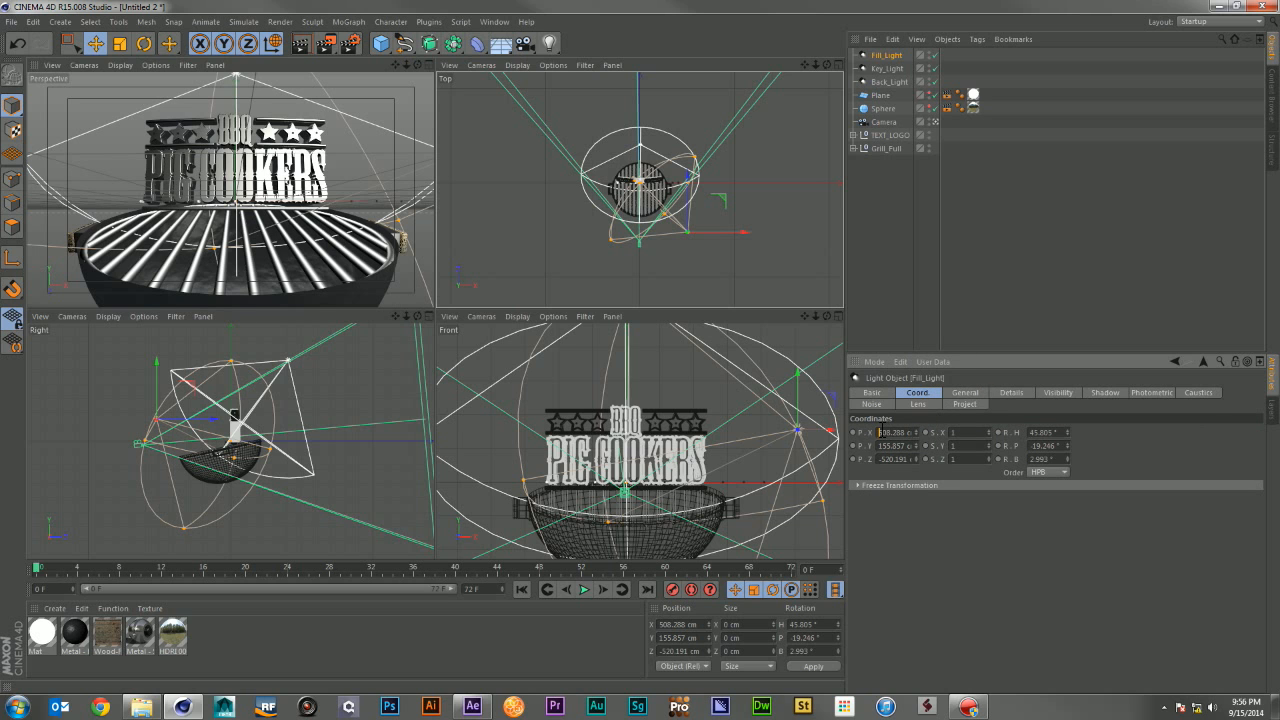
text(-)
key(Return)
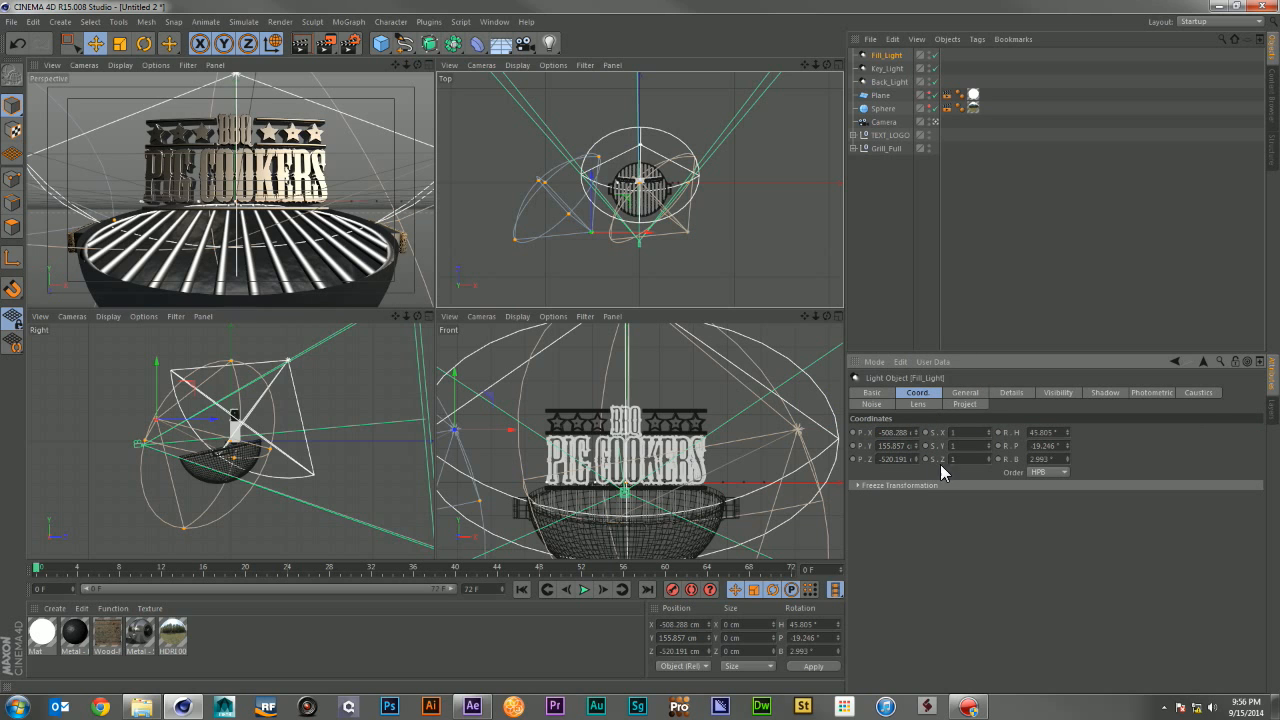
drag(1070, 432, 1070, 523)
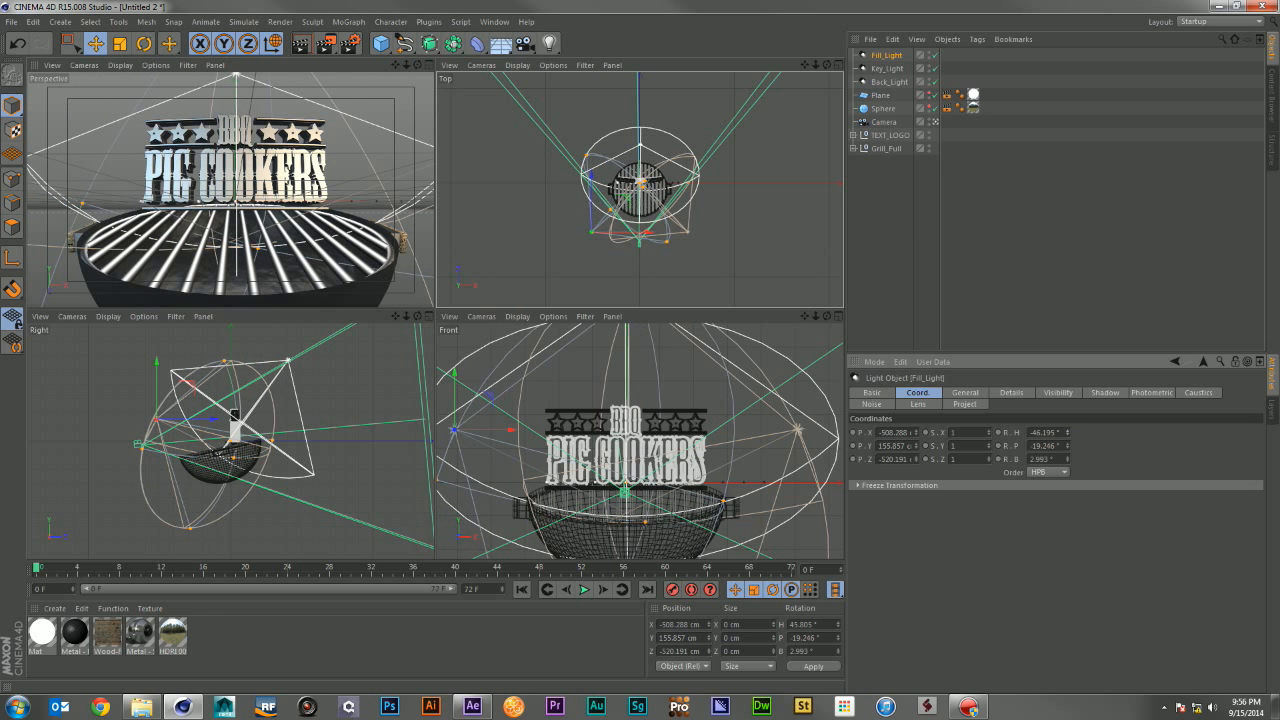
click(426, 64)
click(303, 44)
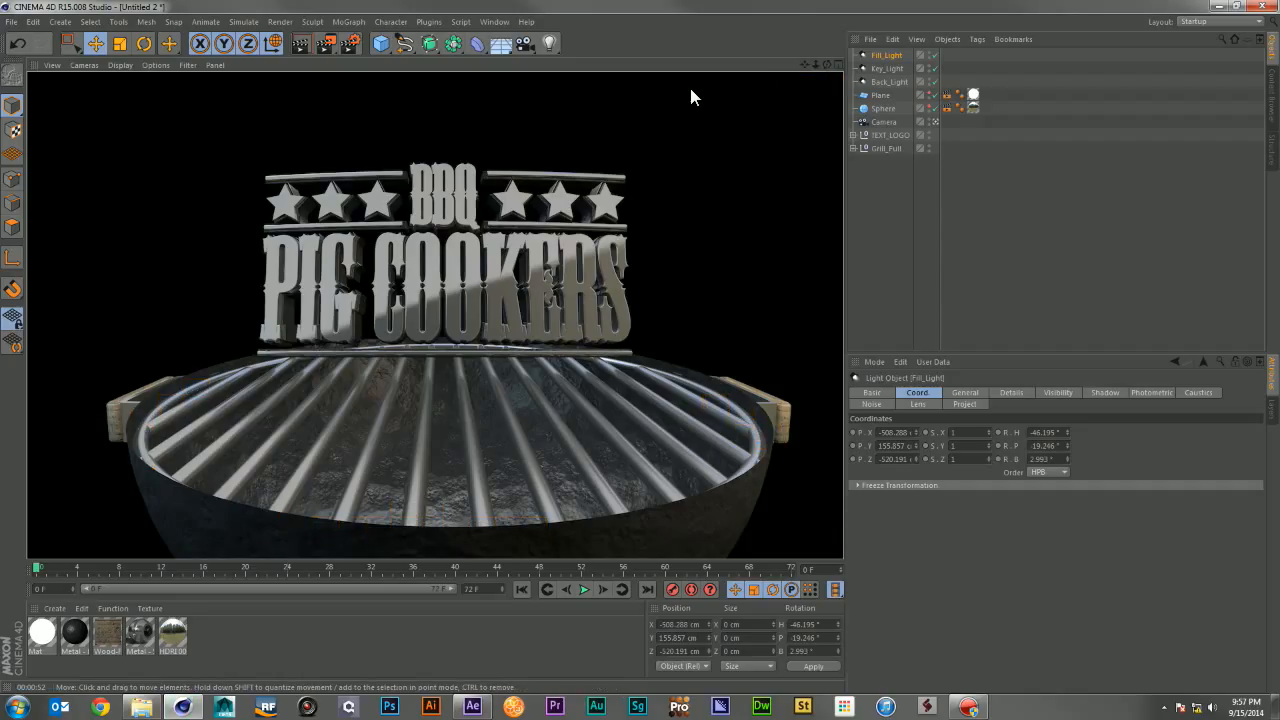
Step: Add an omni light and position it inside the grill bowl at about Y -183 cm, Z -42 cm
click(550, 46)
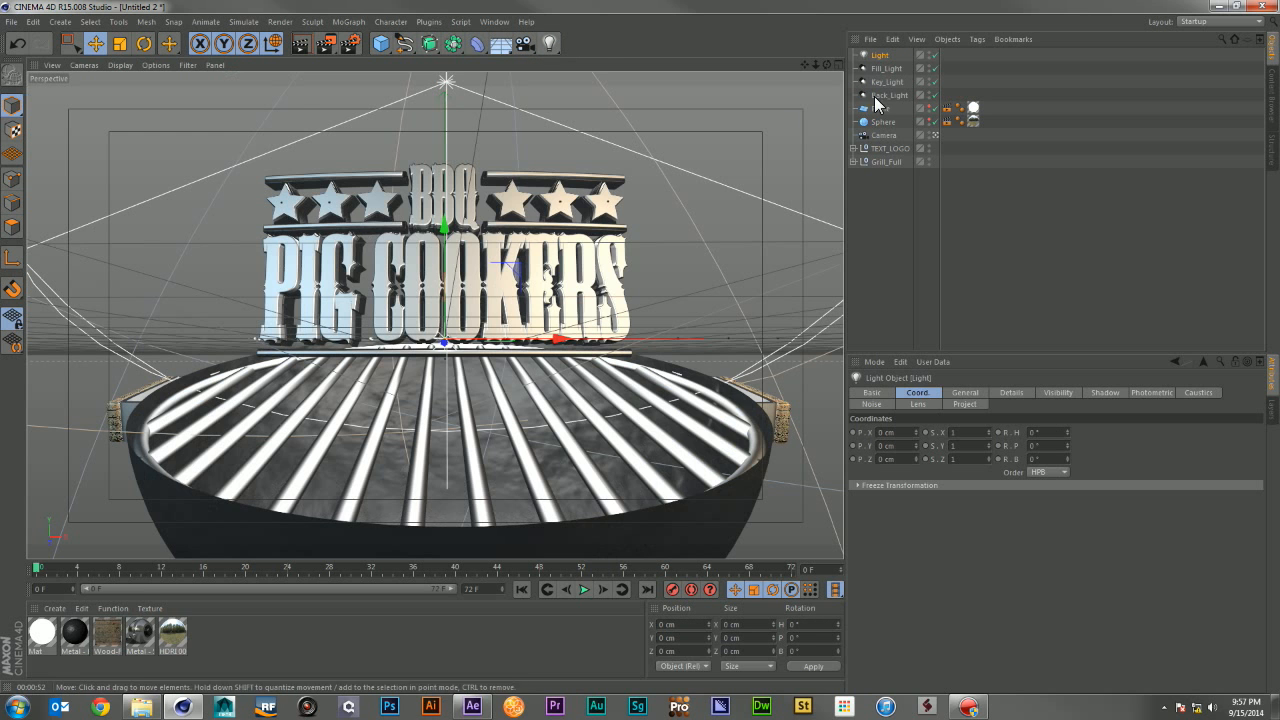
click(838, 64)
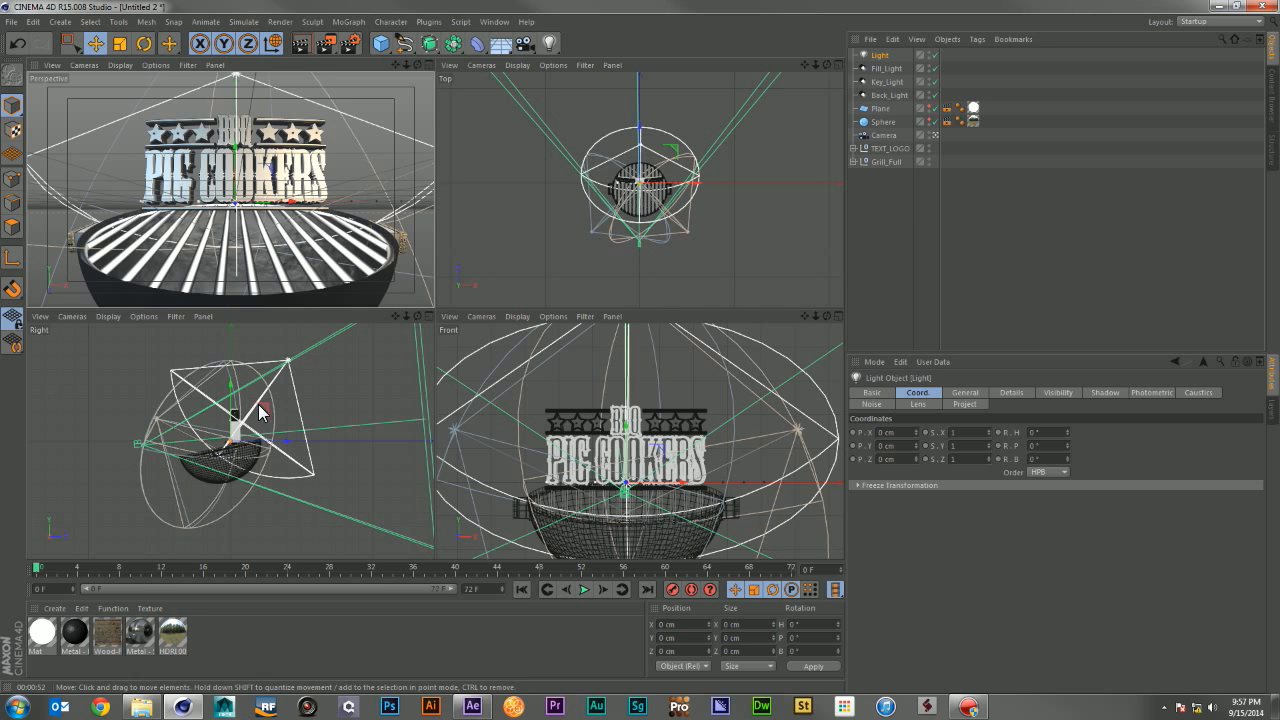
mouse_move(257, 423)
mouse_down()
mouse_move(251, 443)
mouse_move(260, 437)
mouse_up()
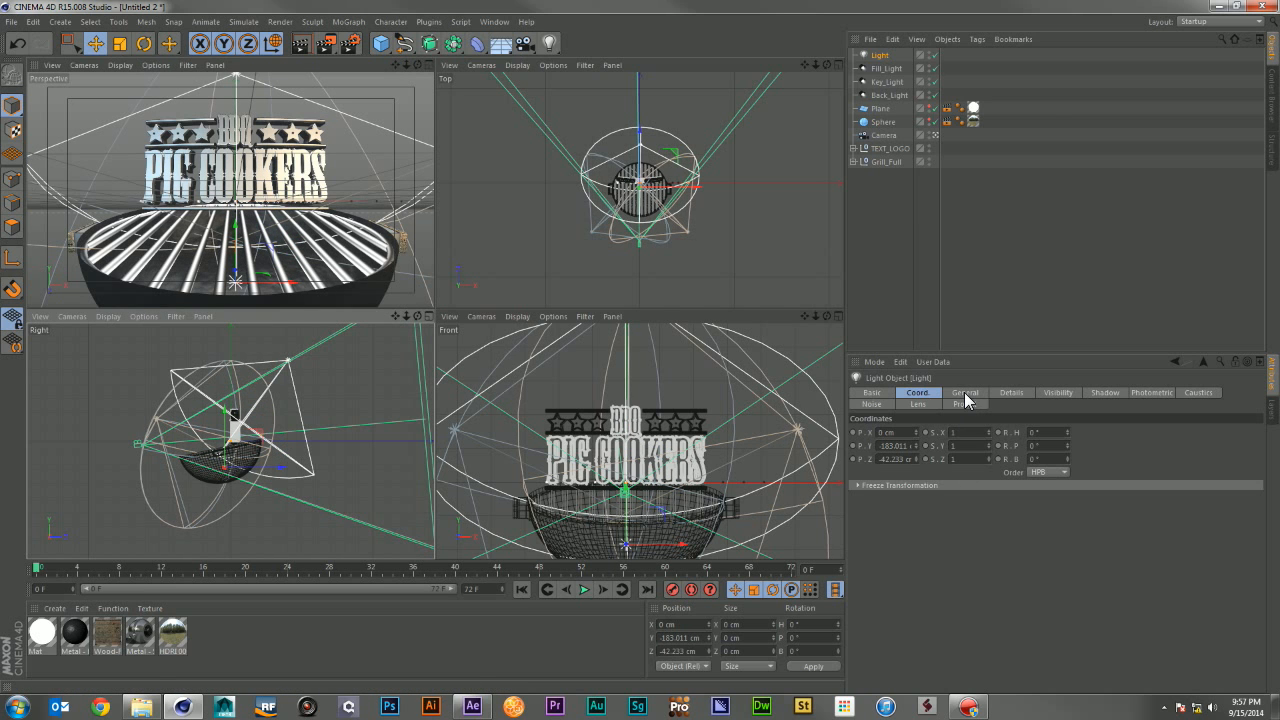
Step: Set the omni light's color to orange, RGB 255, 153, 69
click(964, 393)
click(912, 446)
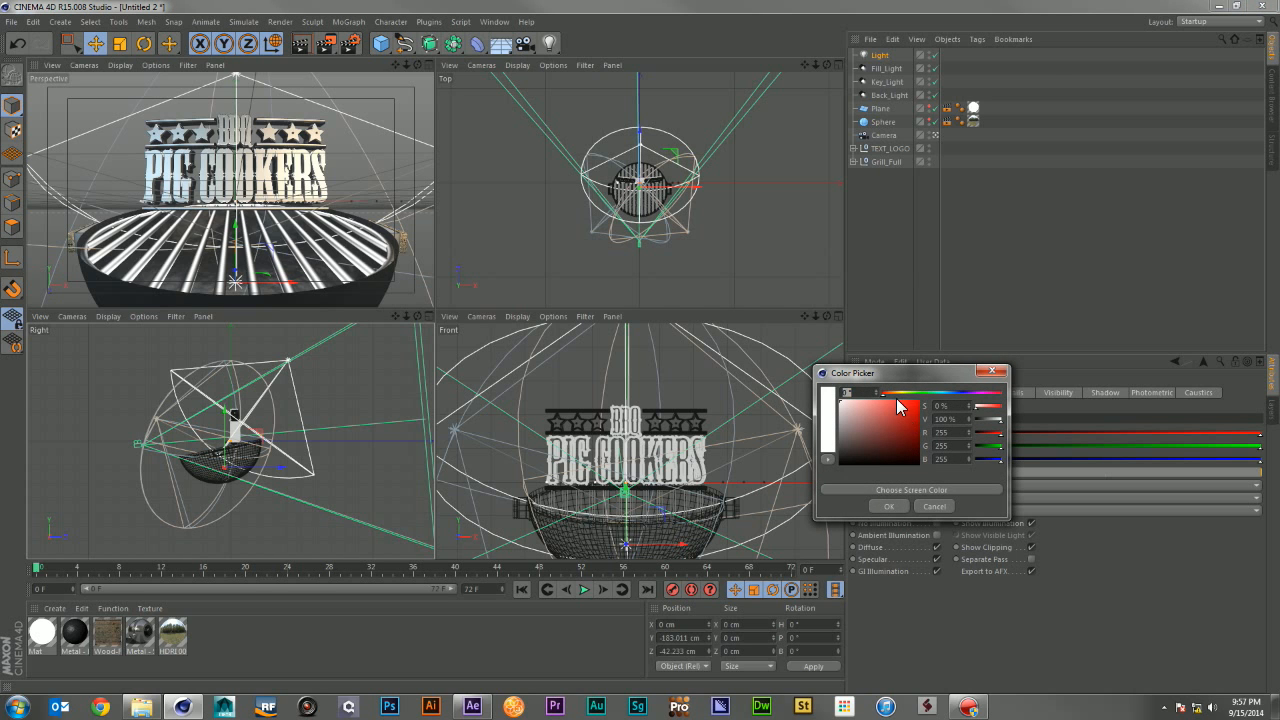
click(895, 393)
drag(895, 393, 890, 393)
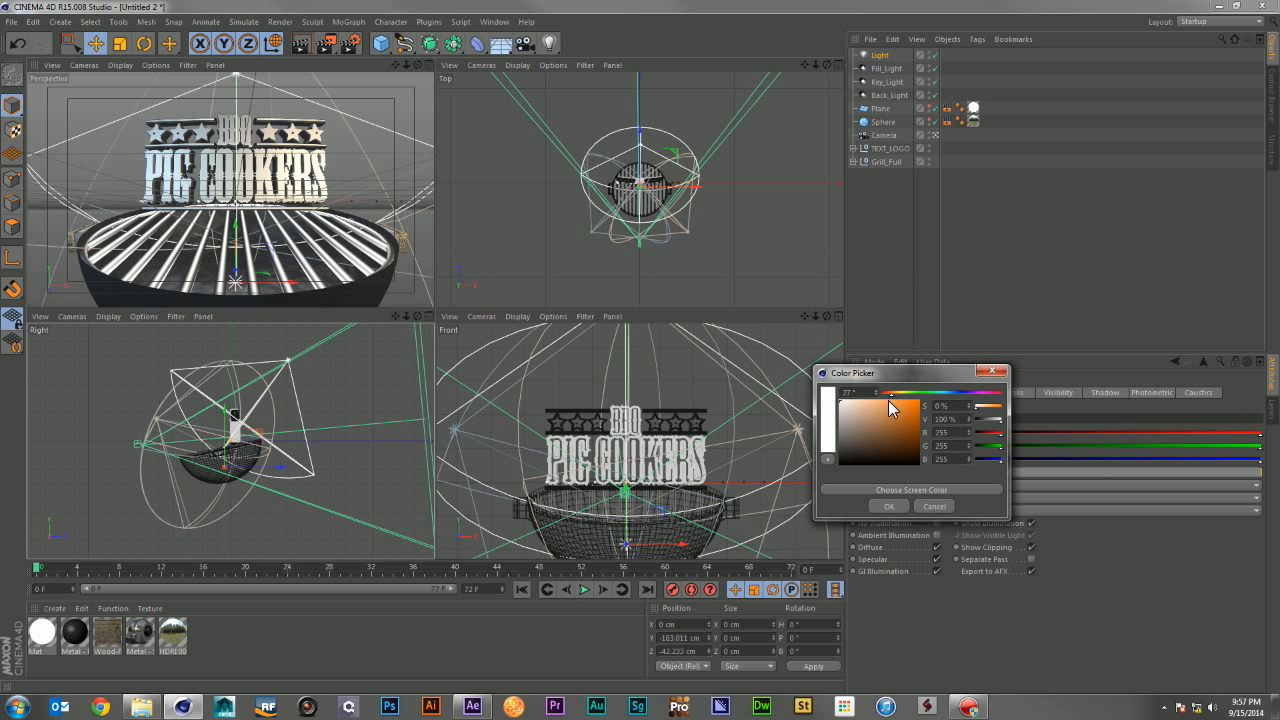
click(897, 400)
click(888, 506)
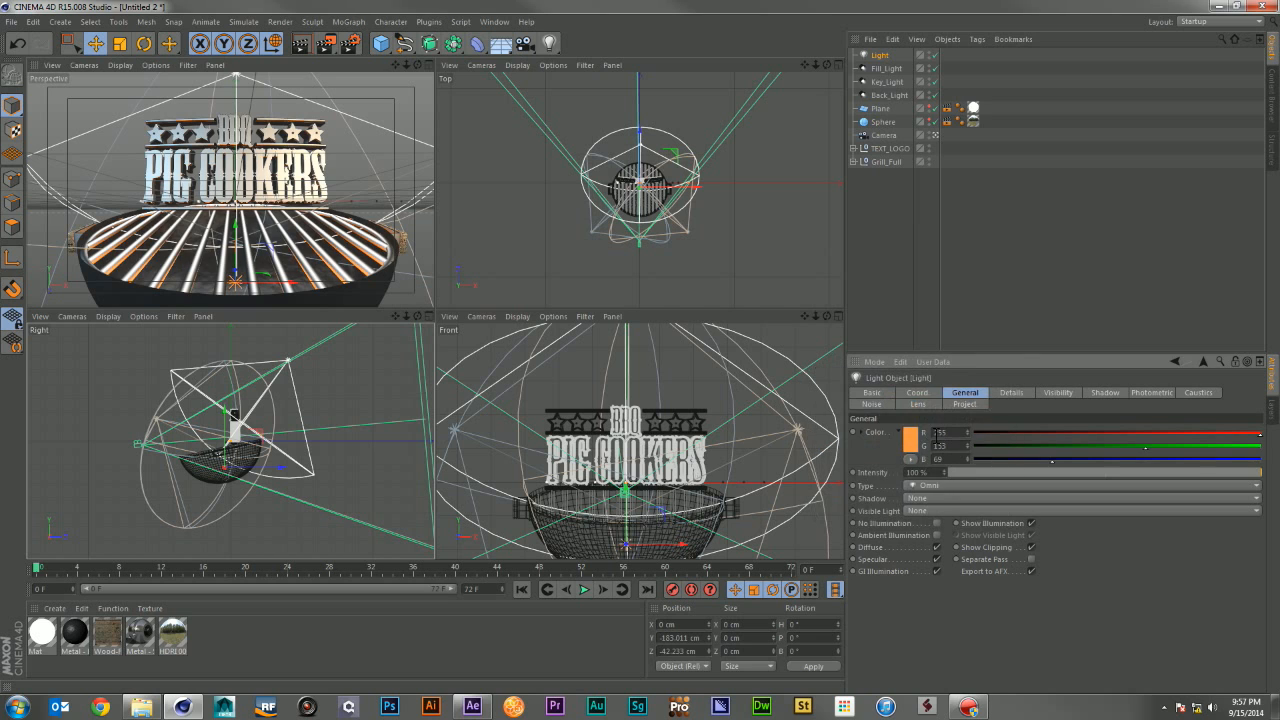
Step: Set the orange omni light's intensity to 50% and render the perspective view
text(50)
key(Return)
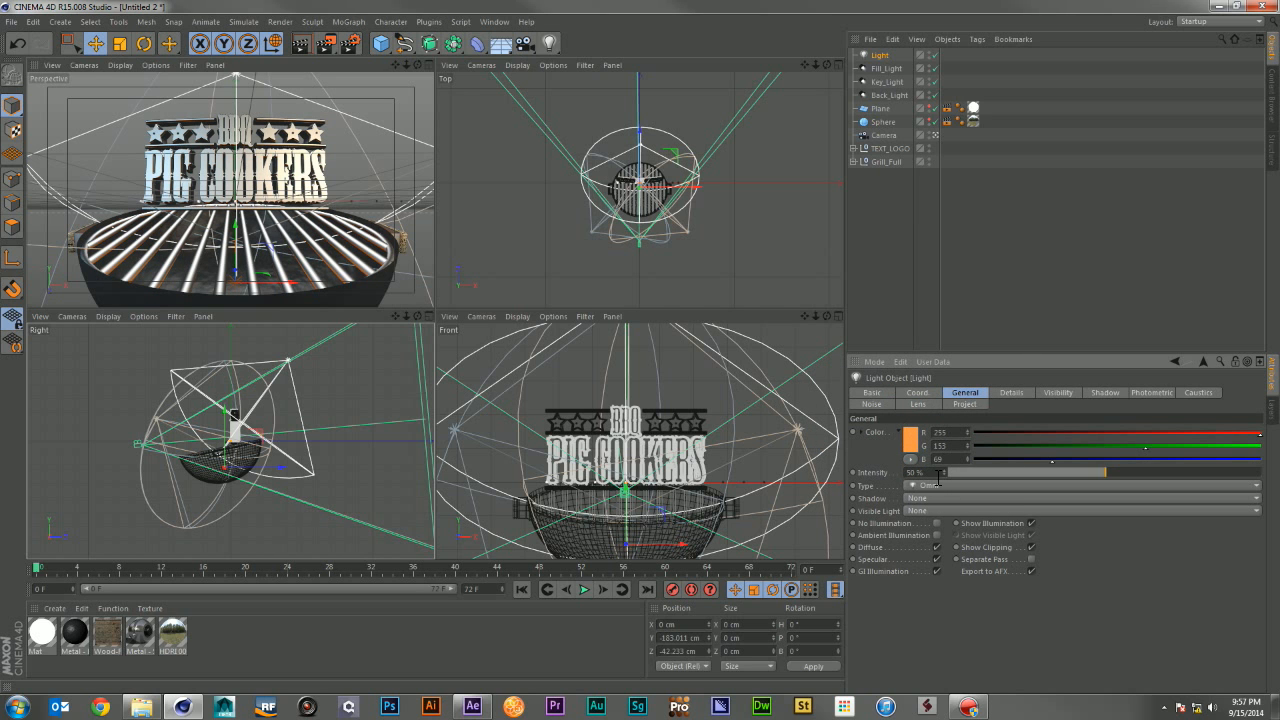
click(1012, 392)
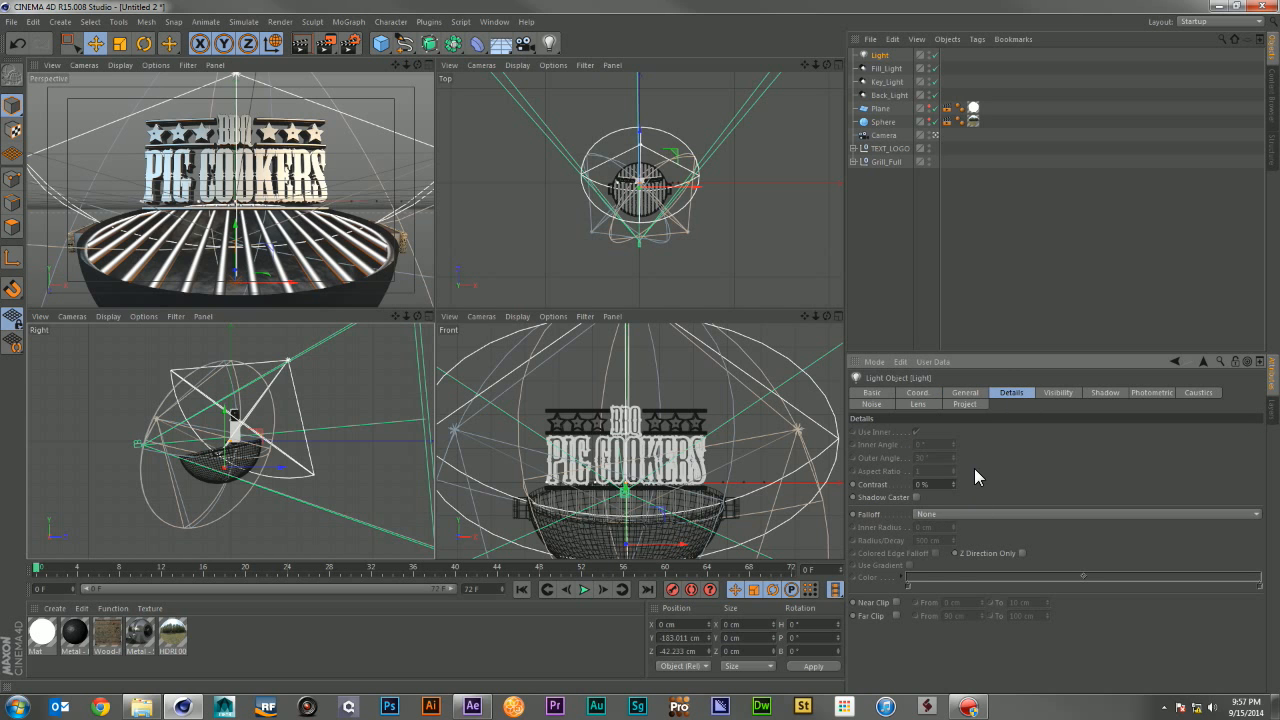
click(301, 44)
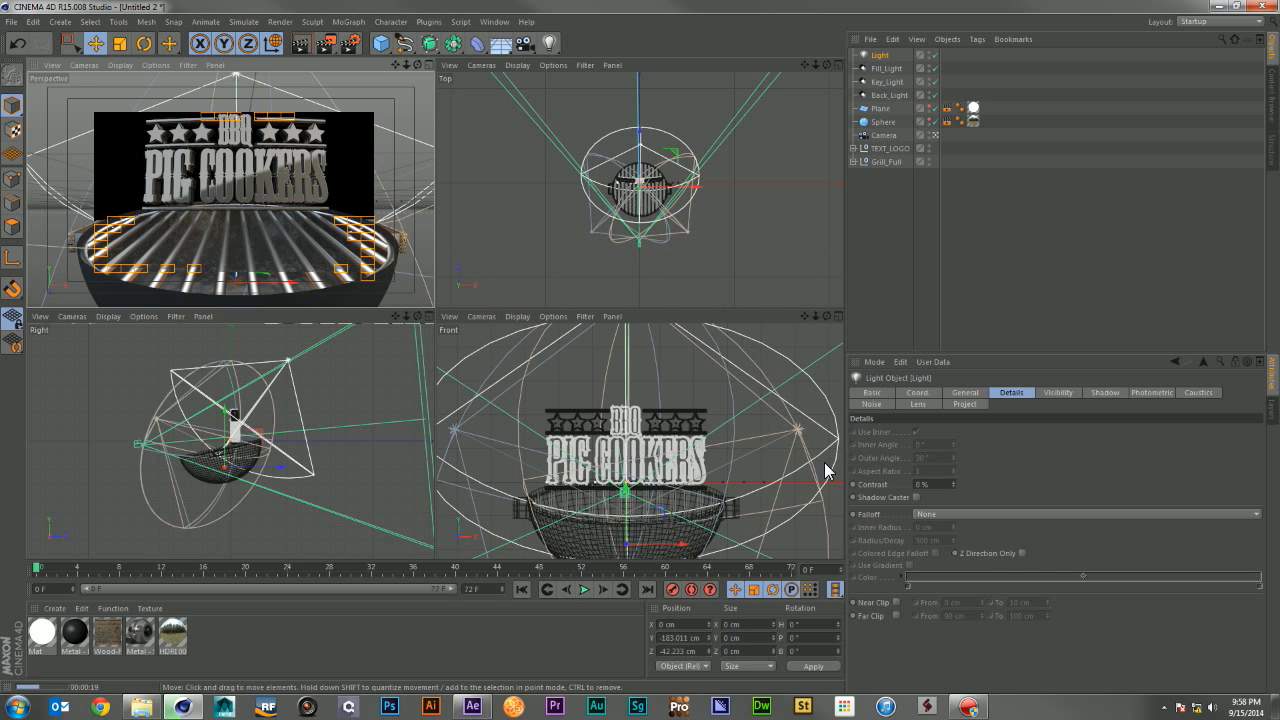
Step: Give the orange omni light Inverse Square (Physically Accurate) falloff at 100% intensity, with its falloff radius shrunk to roughly the grill bowl's size
click(944, 511)
click(956, 536)
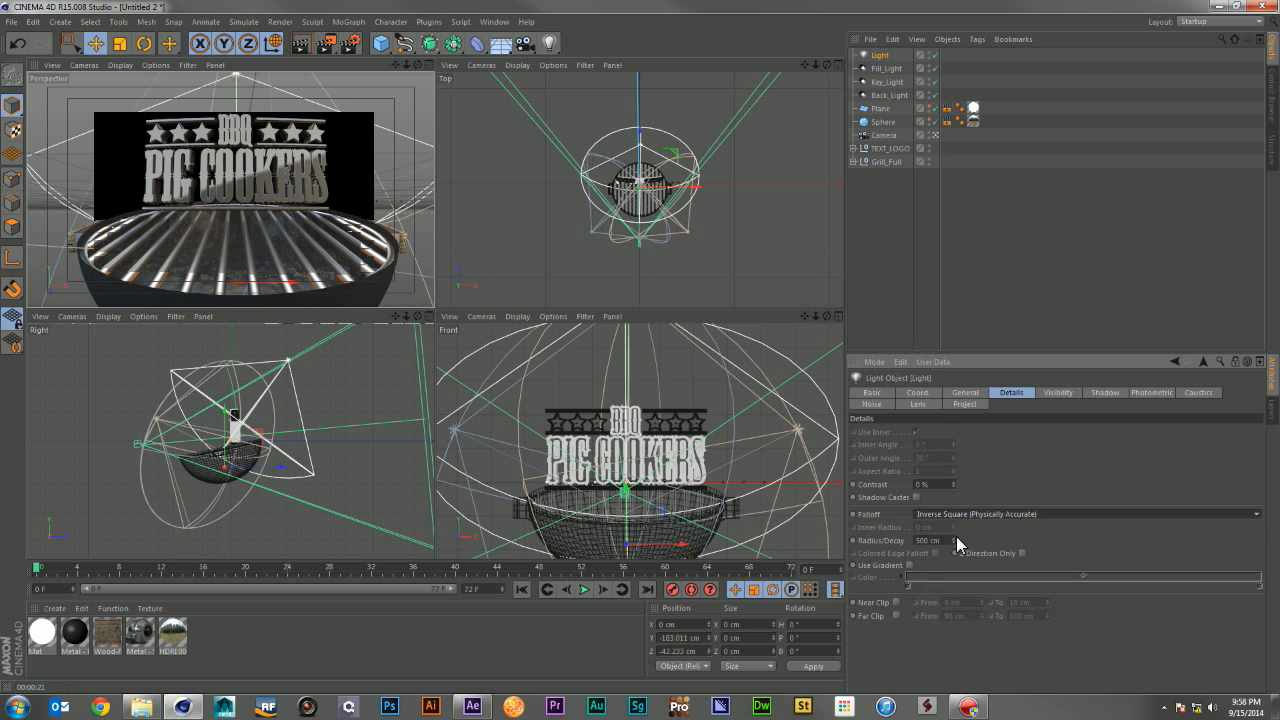
click(963, 394)
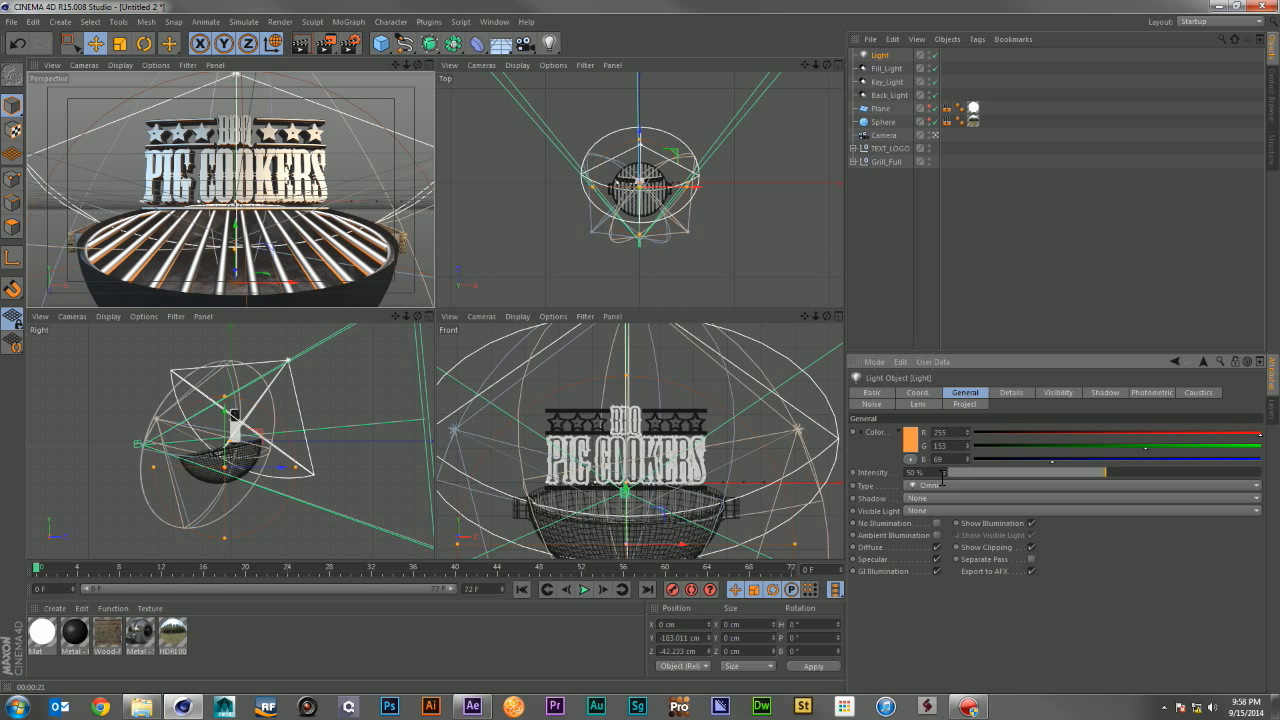
text(100)
key(Return)
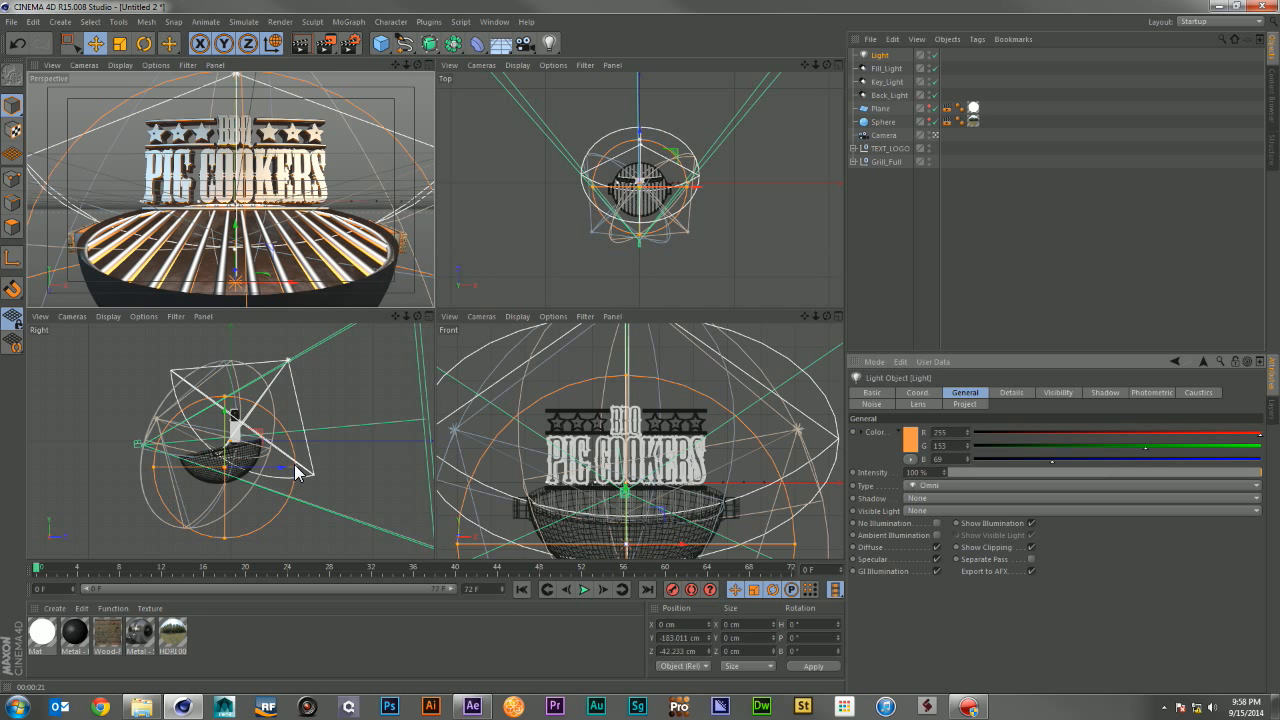
drag(296, 466, 257, 478)
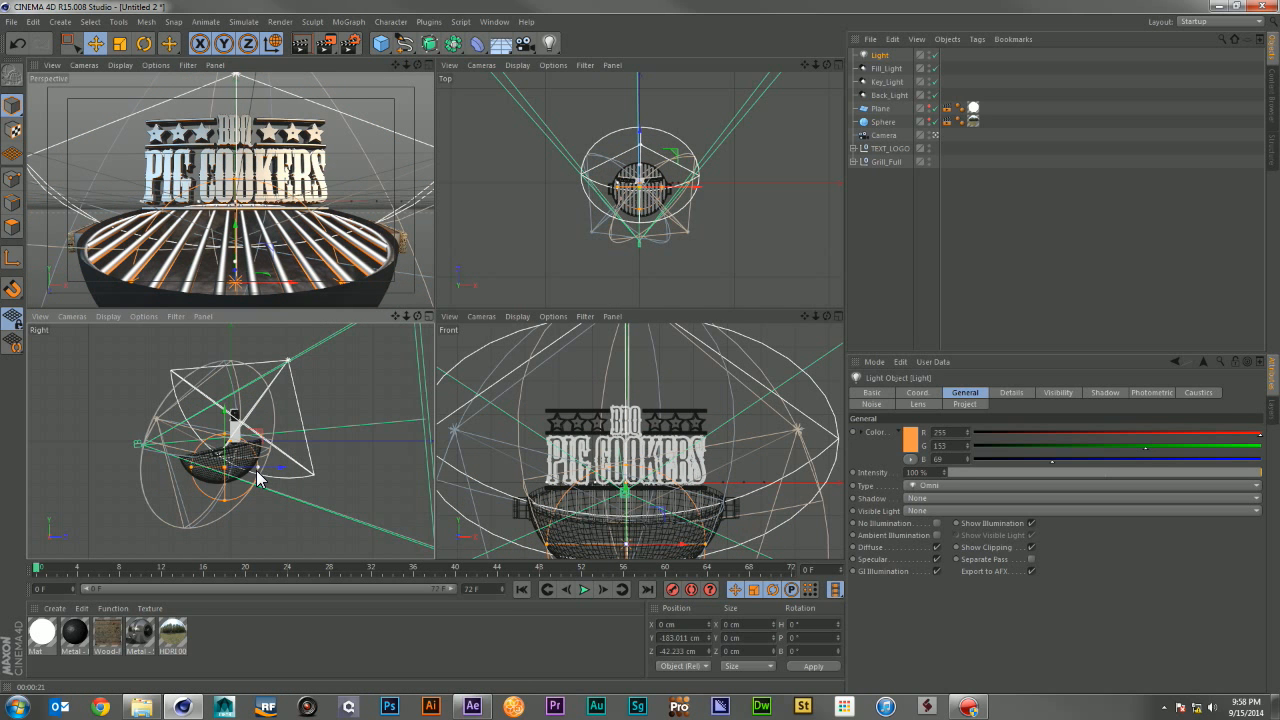
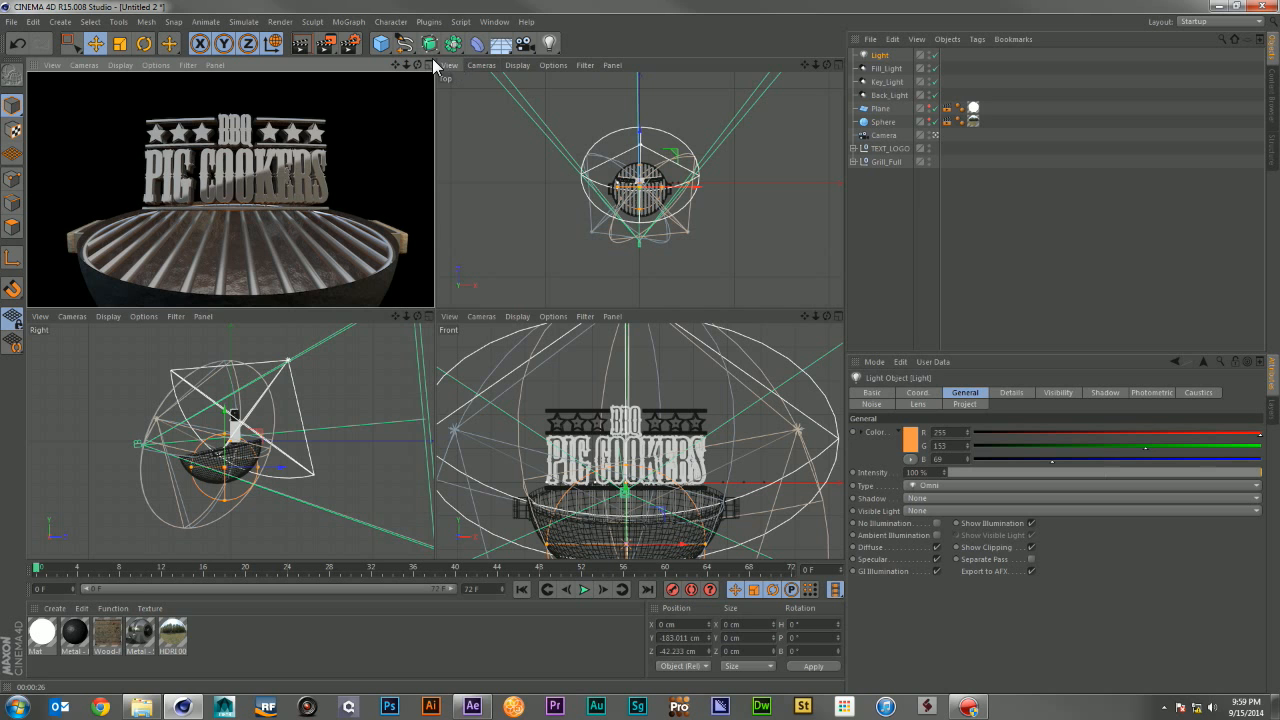
Step: Pull the camera back from the grill to about Z -677 cm, and undo a trial downward tilt
click(884, 135)
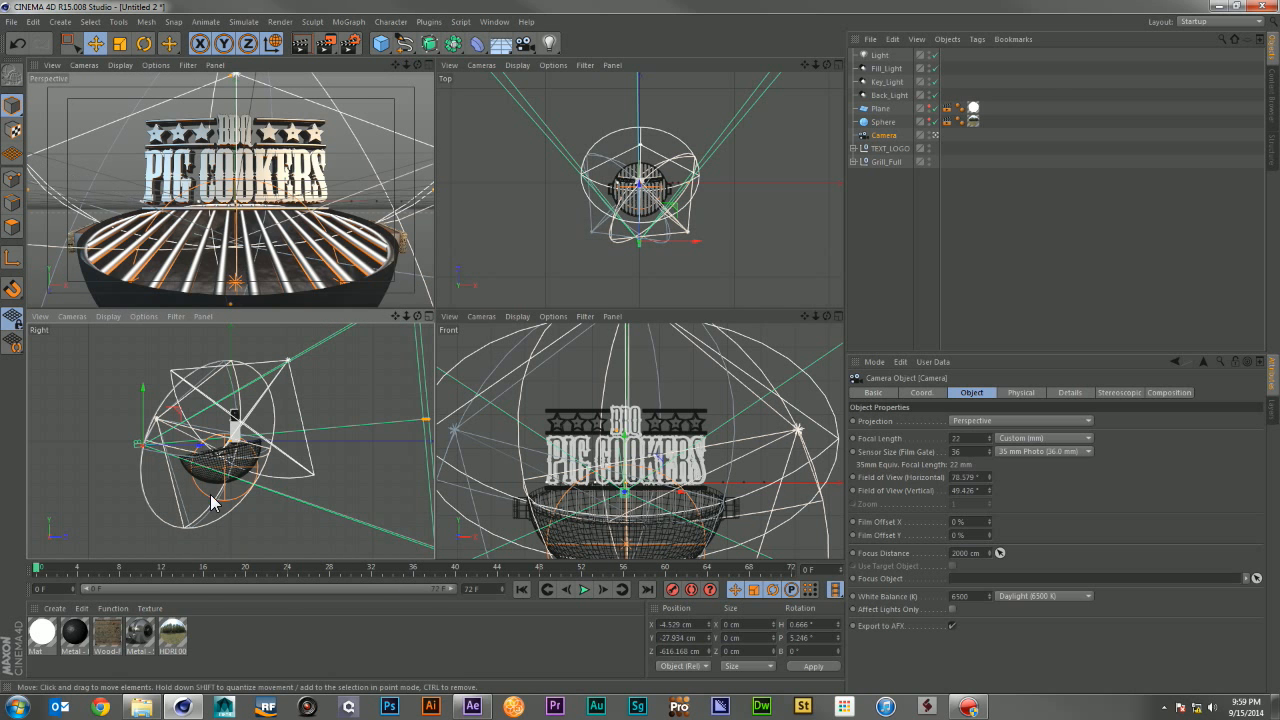
drag(198, 456, 133, 460)
key(r)
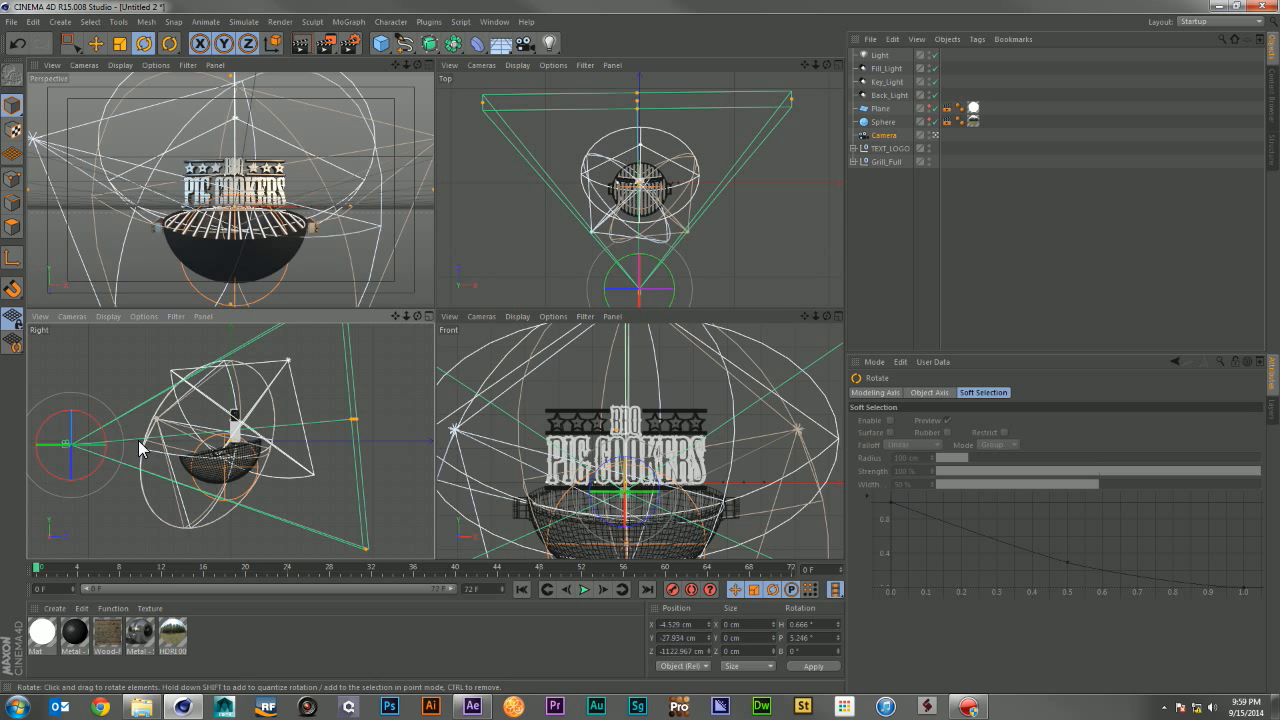
key(e)
drag(114, 447, 168, 460)
key(r)
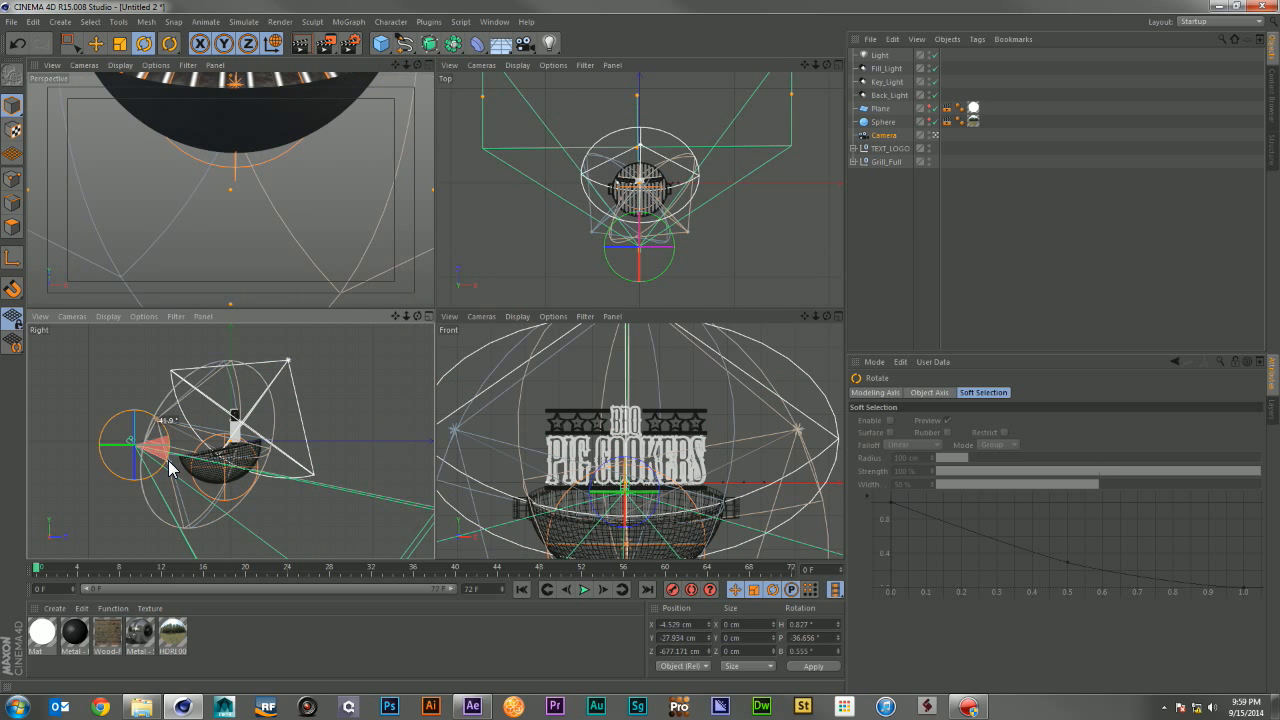
key(ctrl+z)
Step: Add a null object, place it directly below the camera in the object hierarchy, and rename it Target
drag(381, 52, 490, 72)
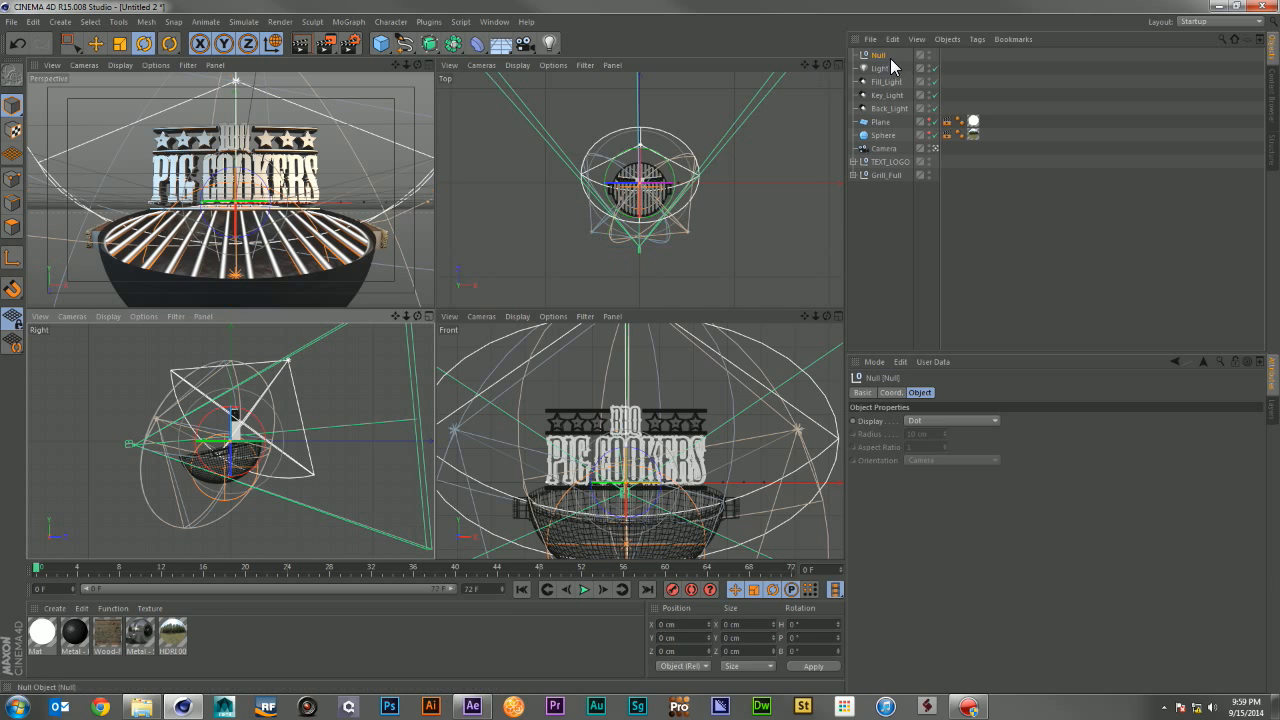
drag(893, 58, 882, 158)
double_click(886, 148)
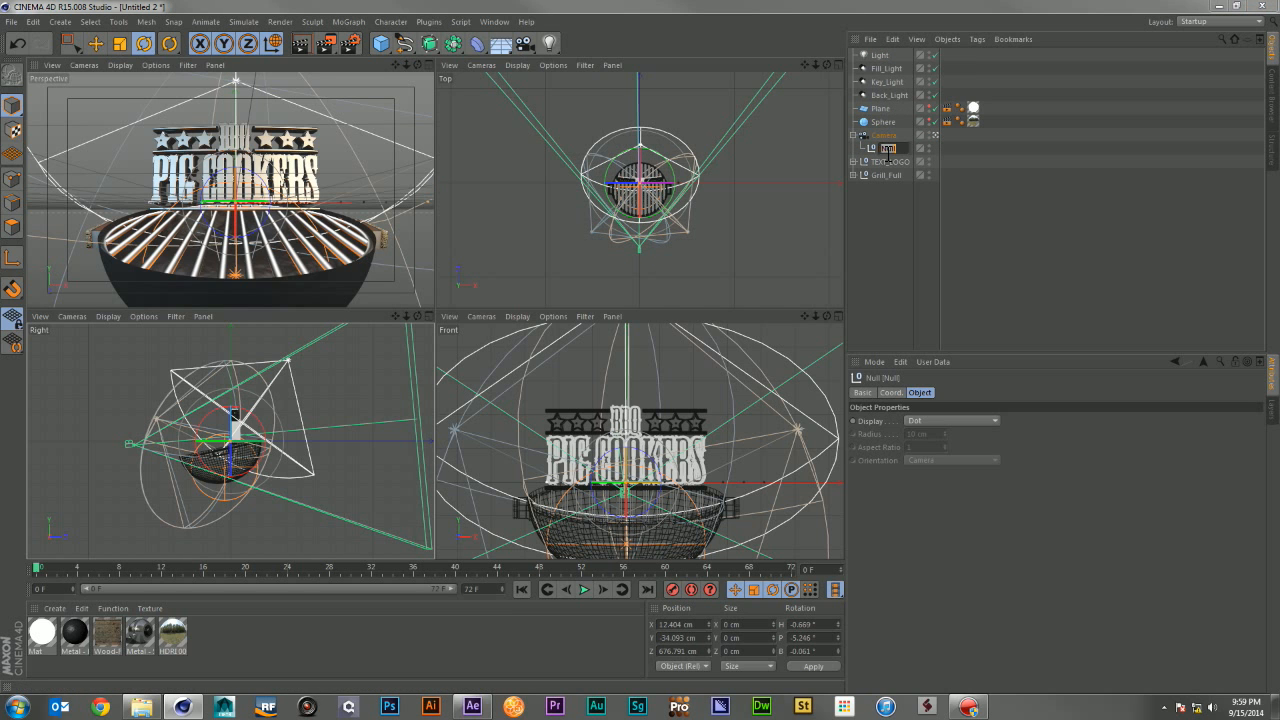
text(Target)
key(Return)
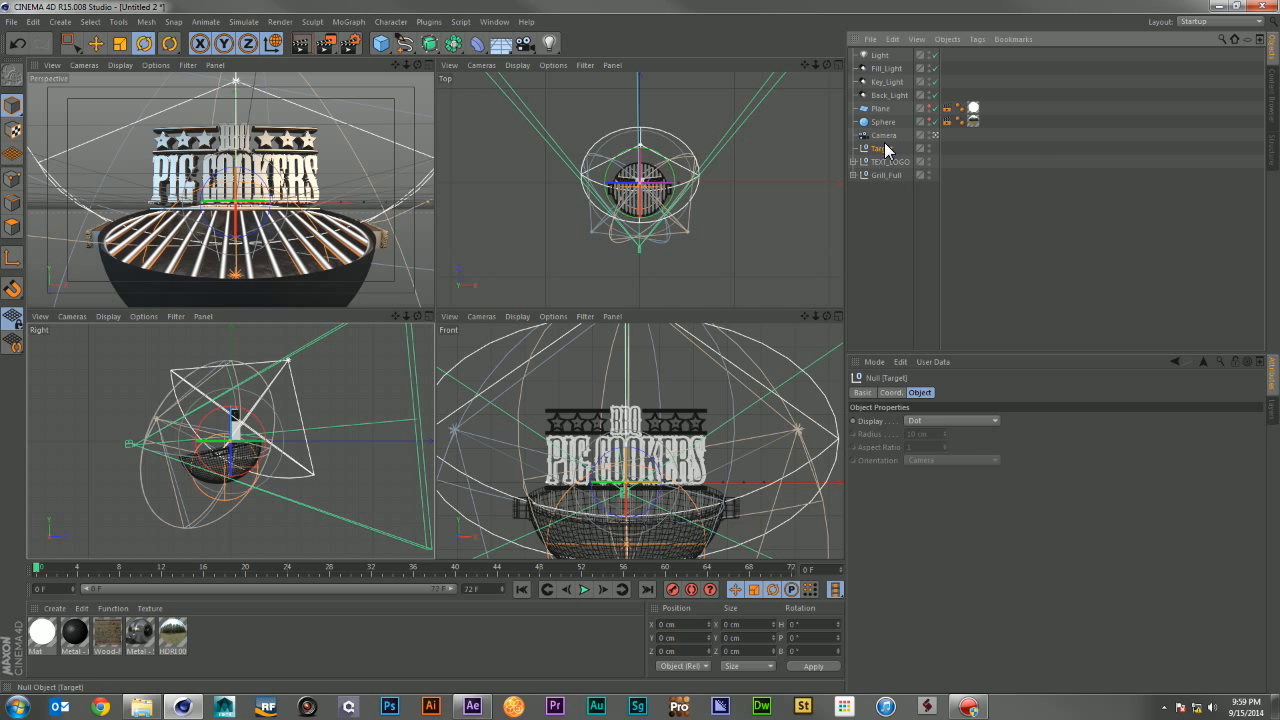
Step: Add a Target tag to the camera and assign the Target null as its target object
click(885, 136)
right_click(889, 141)
mouse_move(1006, 145)
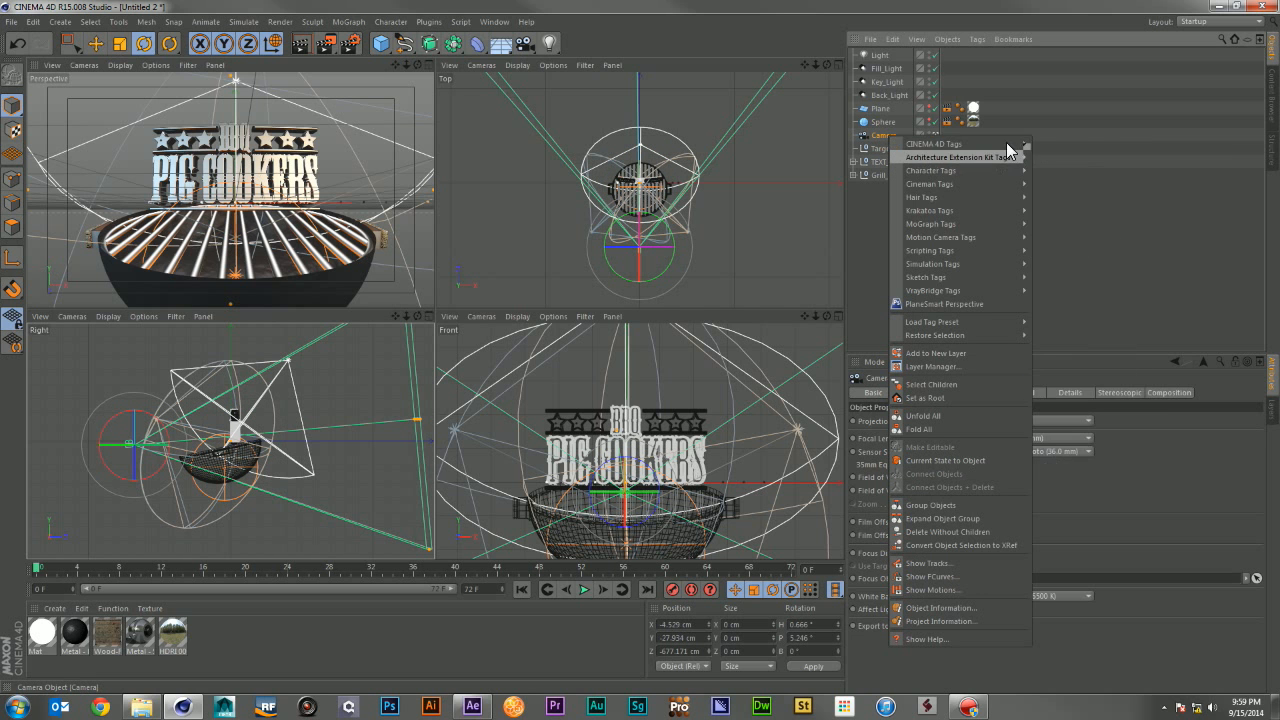
click(1055, 397)
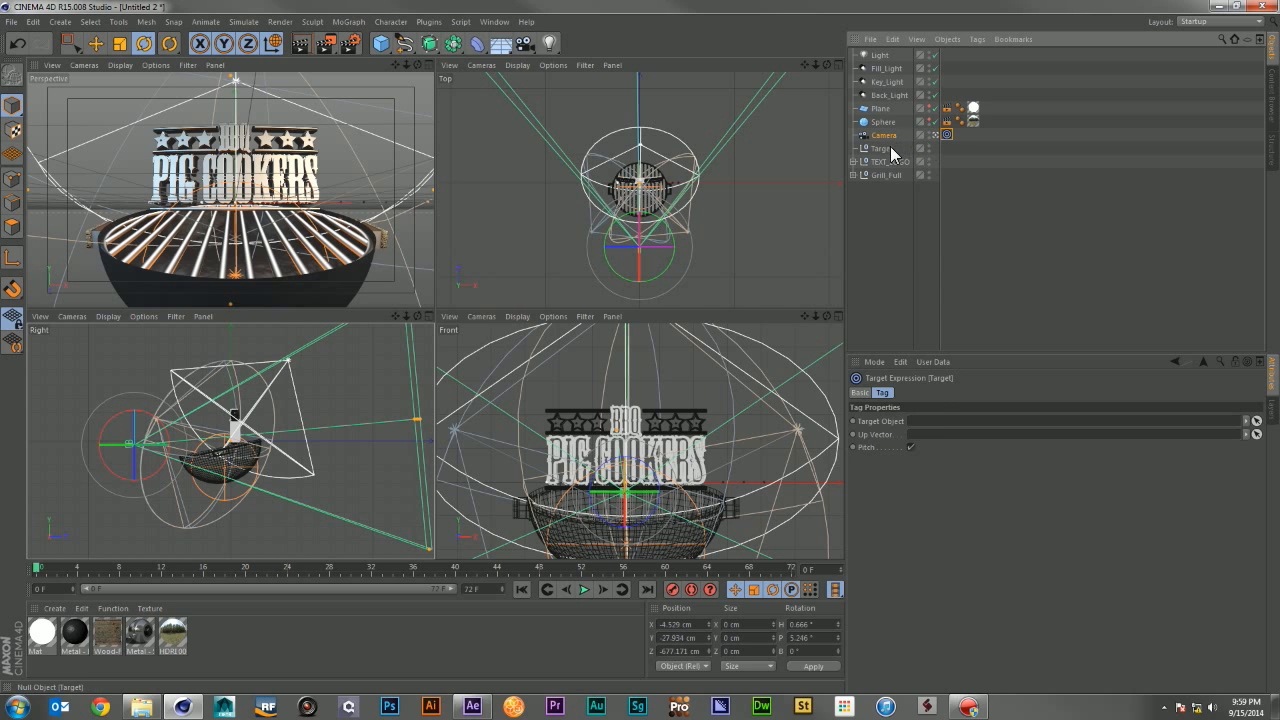
drag(922, 363, 940, 422)
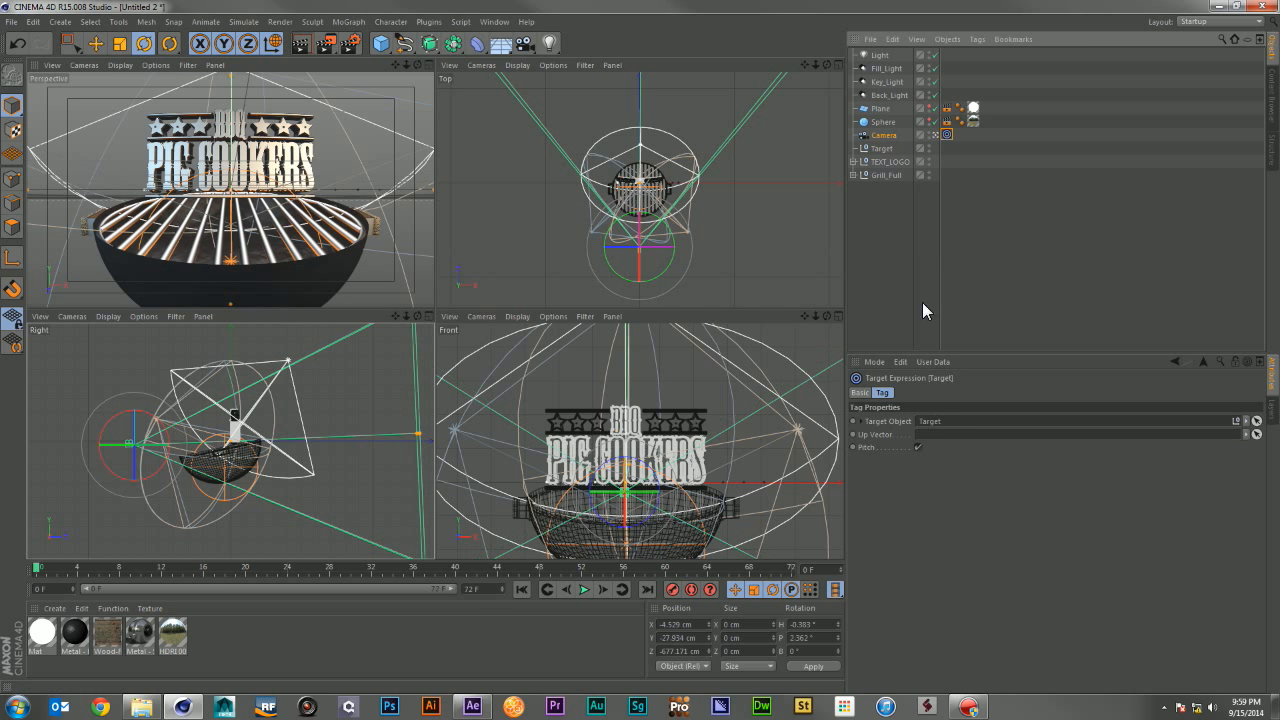
Step: Raise the Target null to about Y 42 cm so the camera aims higher at the logo
click(525, 43)
click(884, 148)
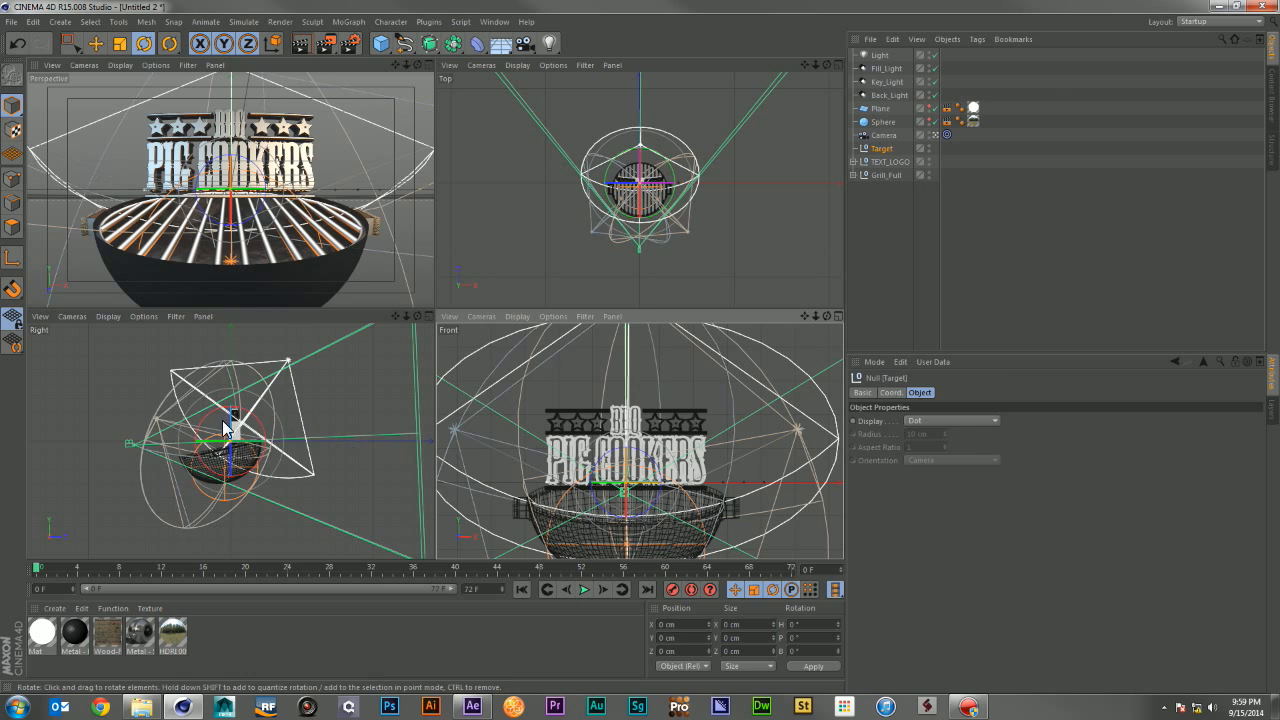
key(e)
drag(229, 418, 231, 387)
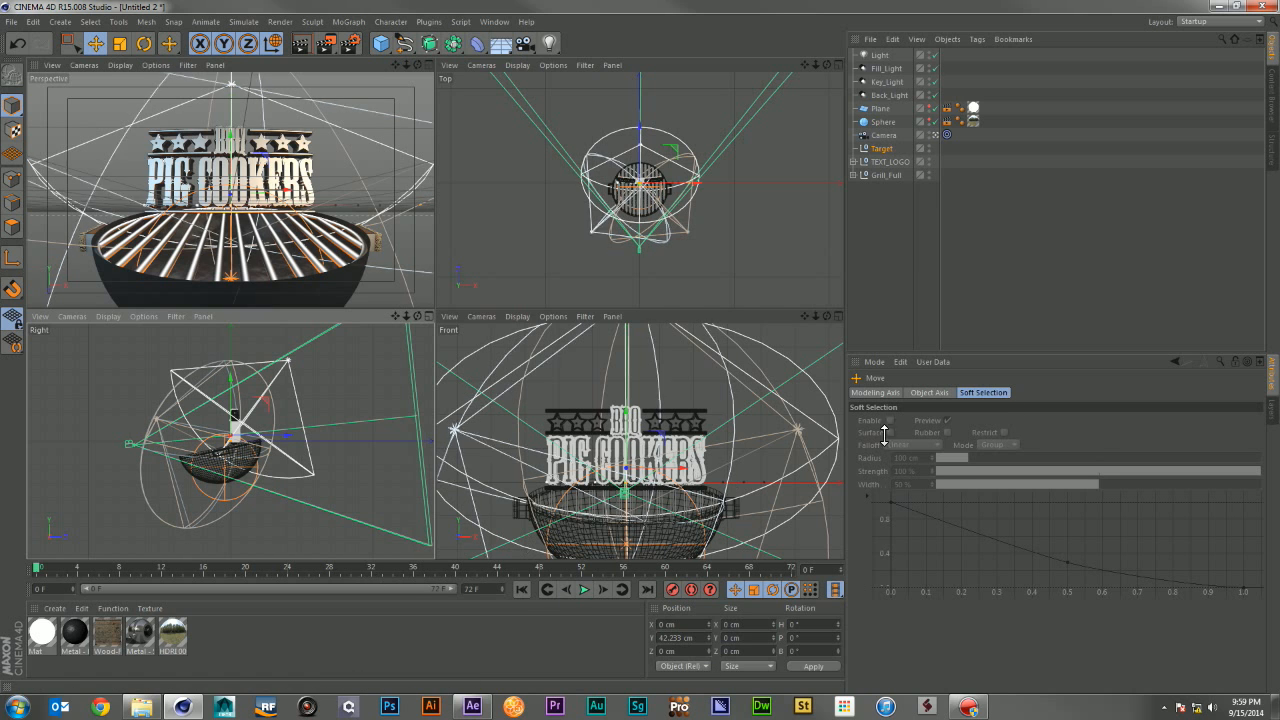
Step: Keyframe the position and rotation of both the Camera and the Target null at frame 72
click(791, 570)
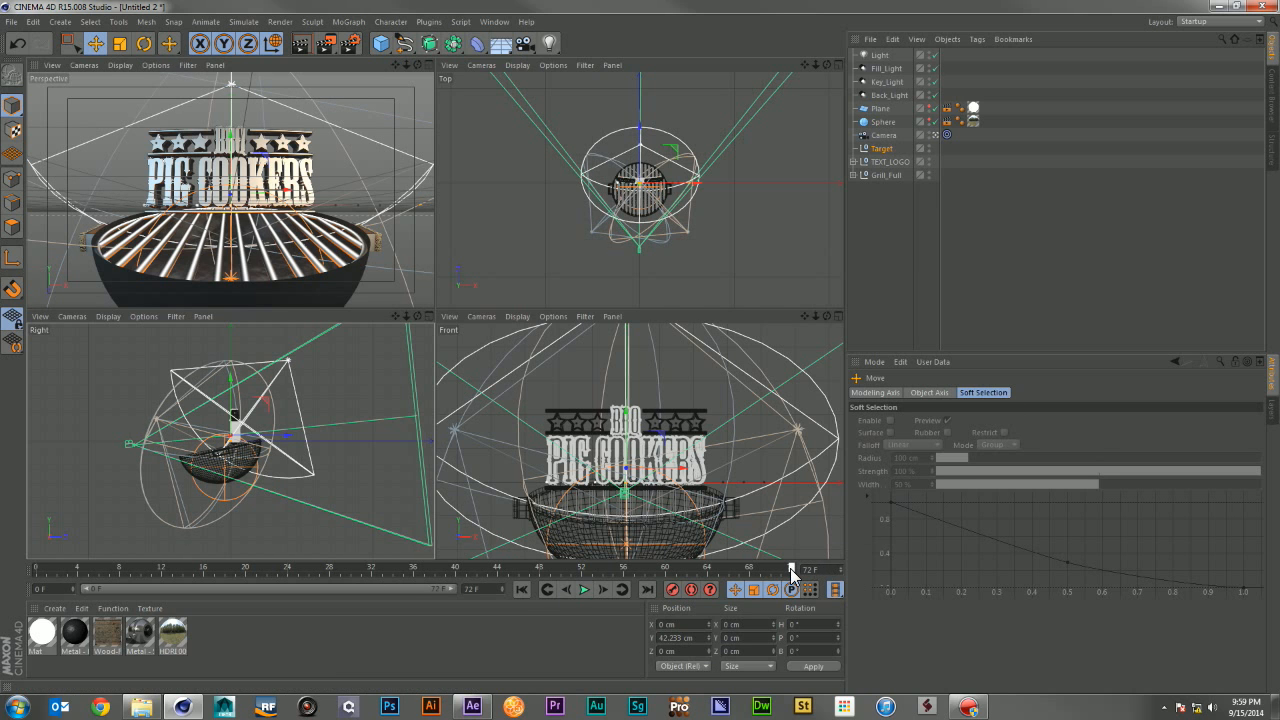
click(884, 135)
shift+click(882, 149)
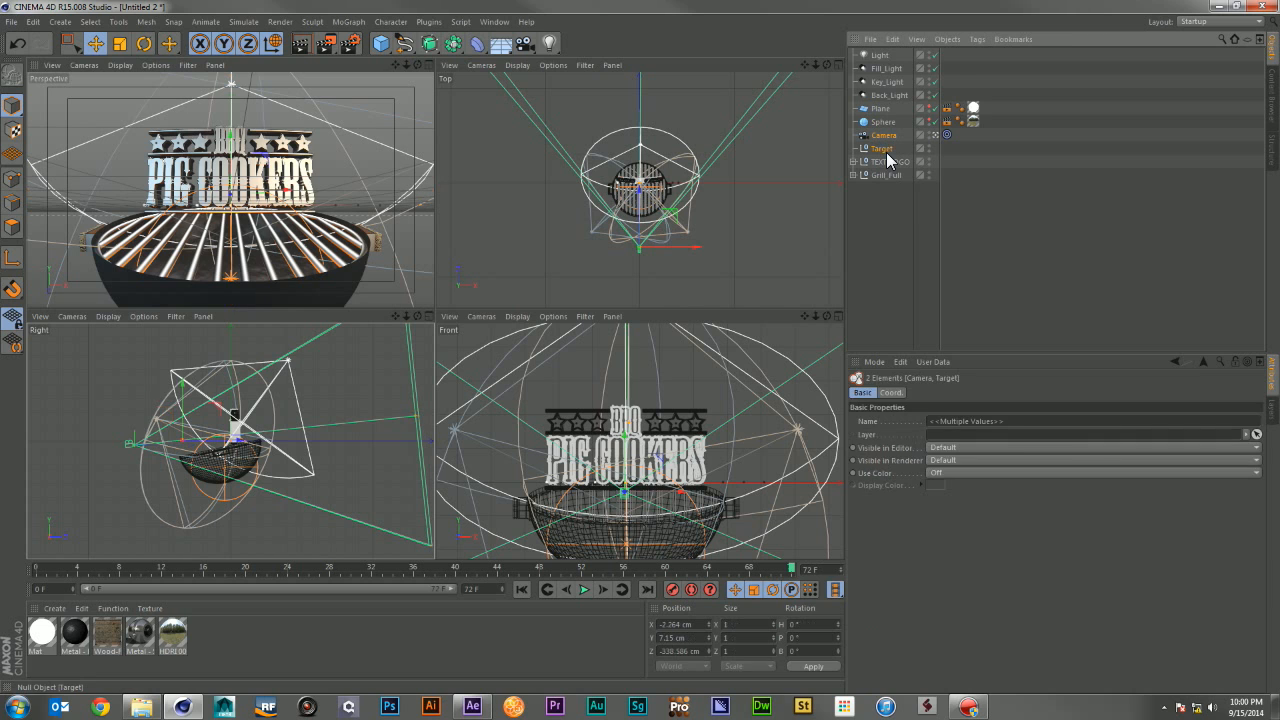
click(891, 392)
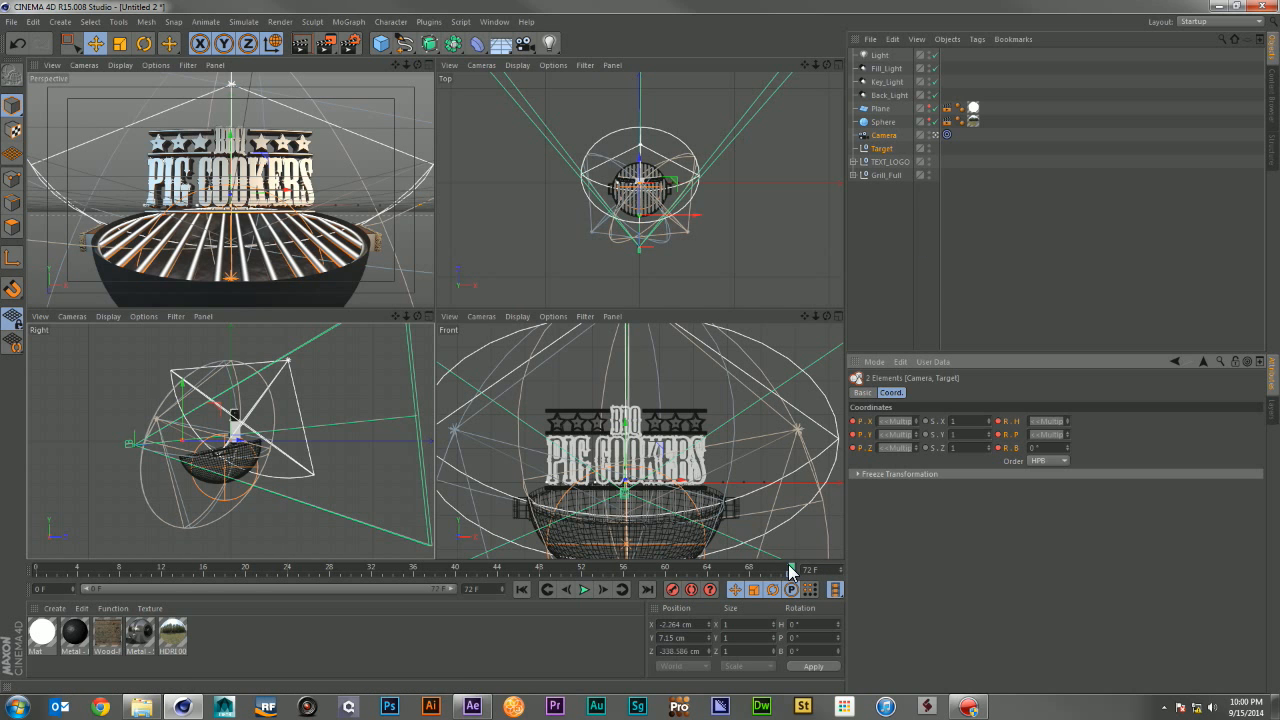
Step: At frame 0, move the camera above the grill to about X 2.5, Y 235, Z -189 cm and Target to about Y -33, Z -84 cm
drag(789, 566, 4, 601)
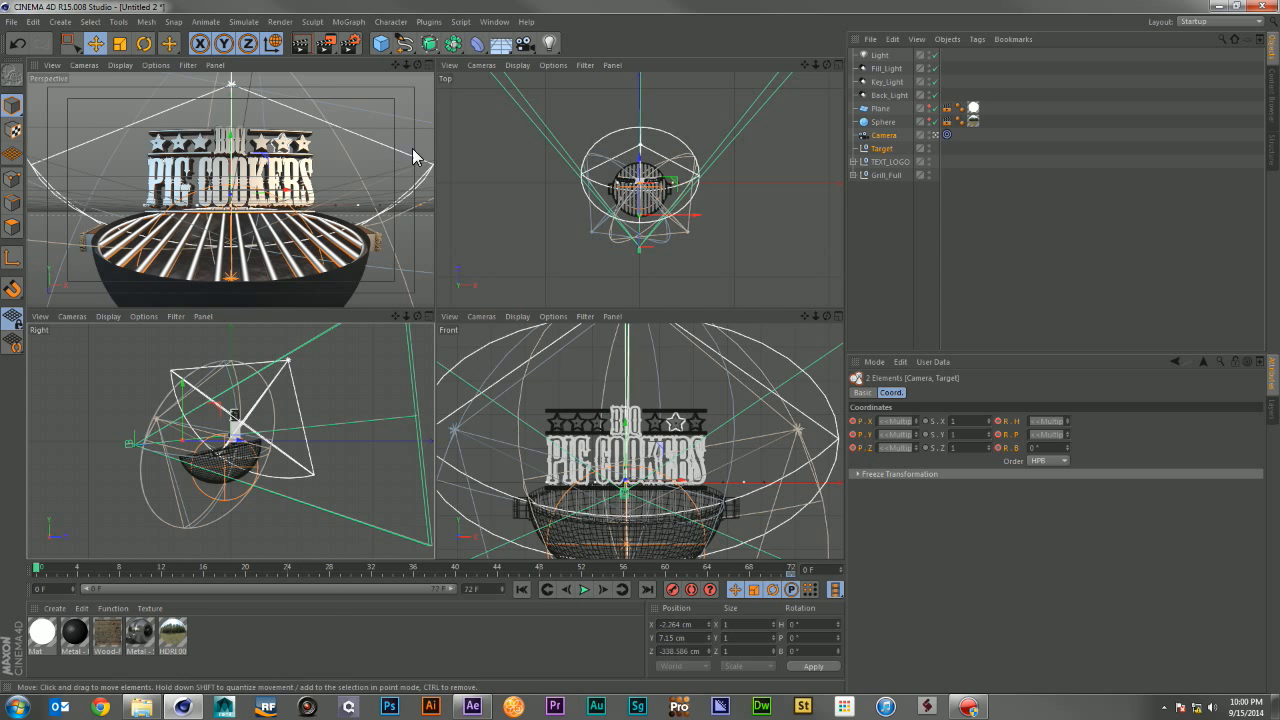
click(884, 135)
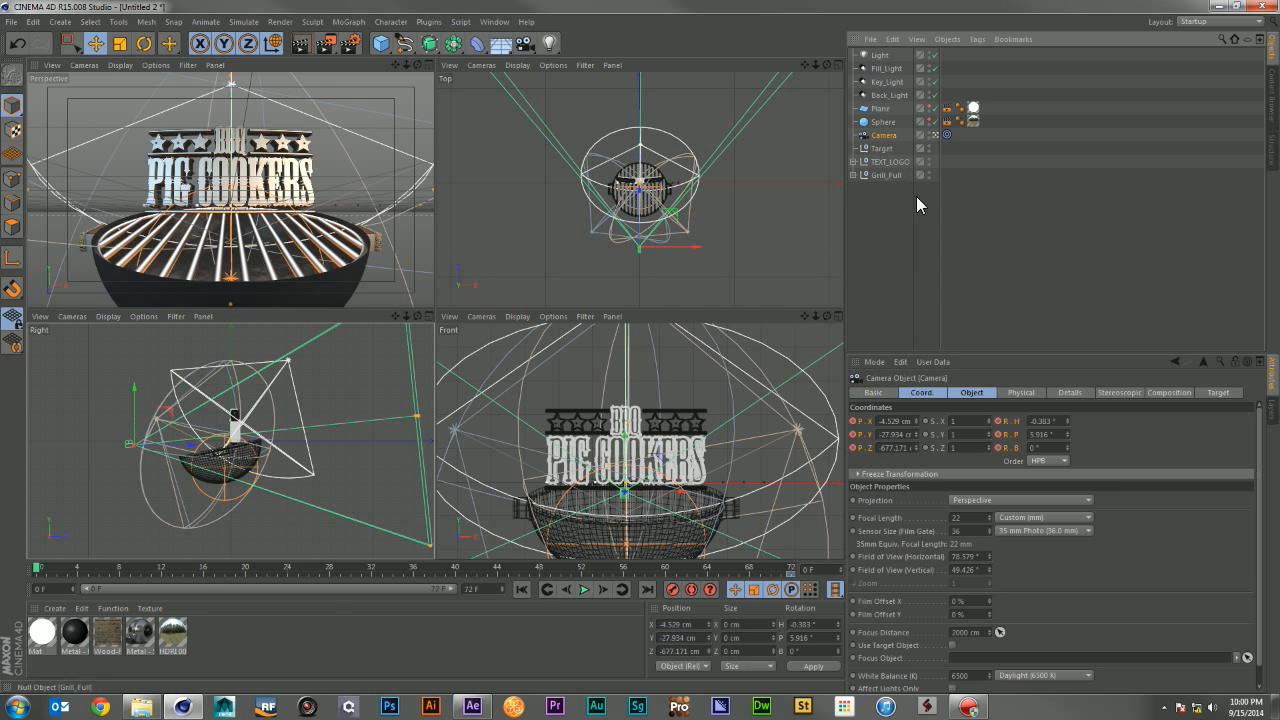
drag(165, 418, 254, 419)
click(880, 149)
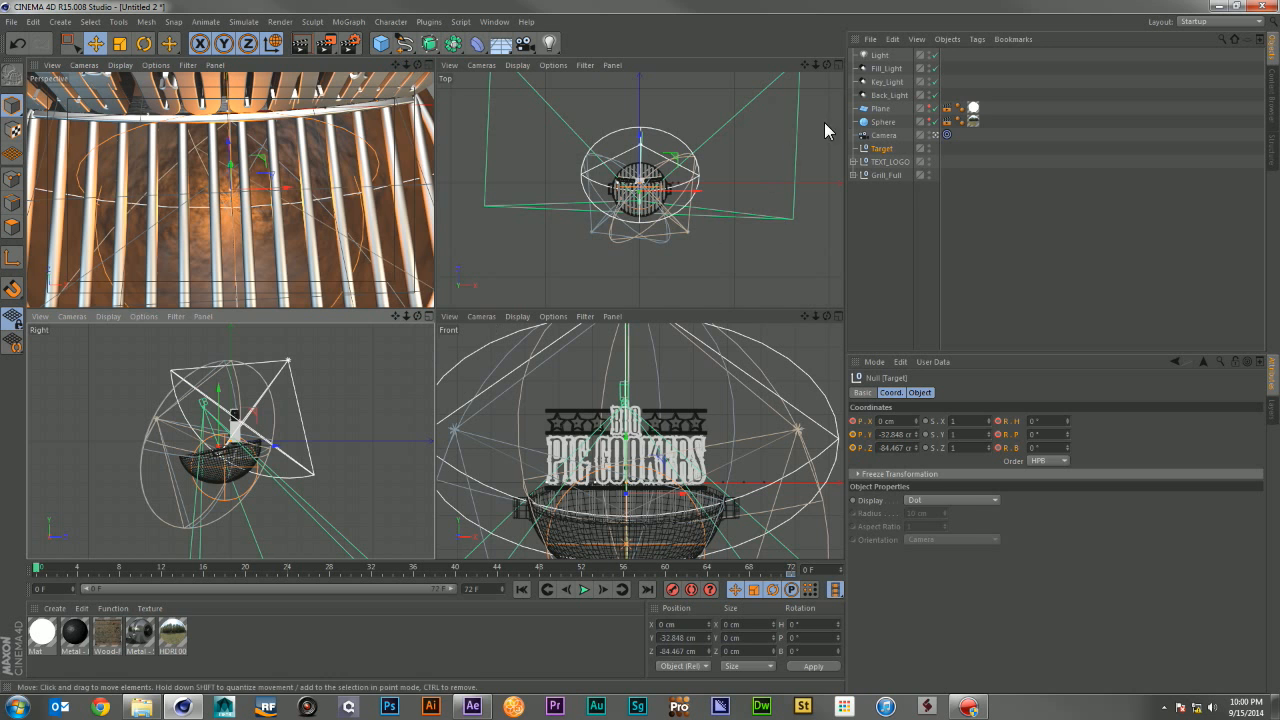
click(882, 135)
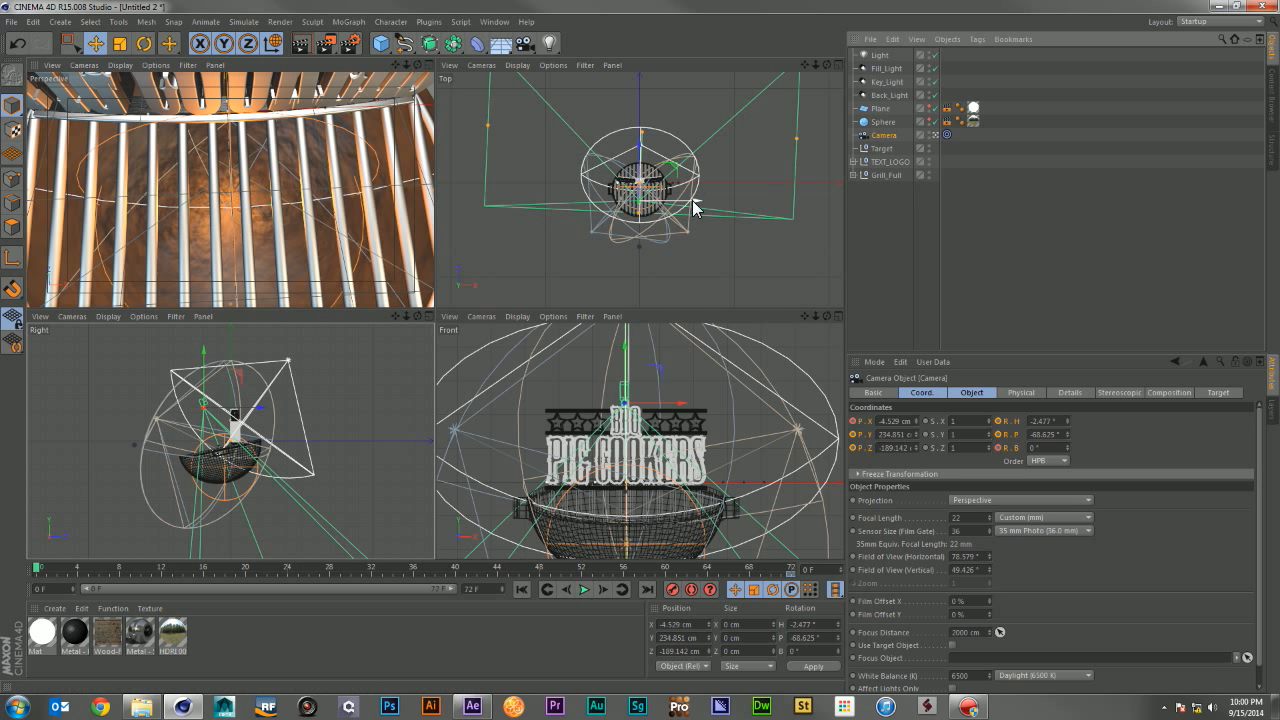
drag(695, 208, 697, 208)
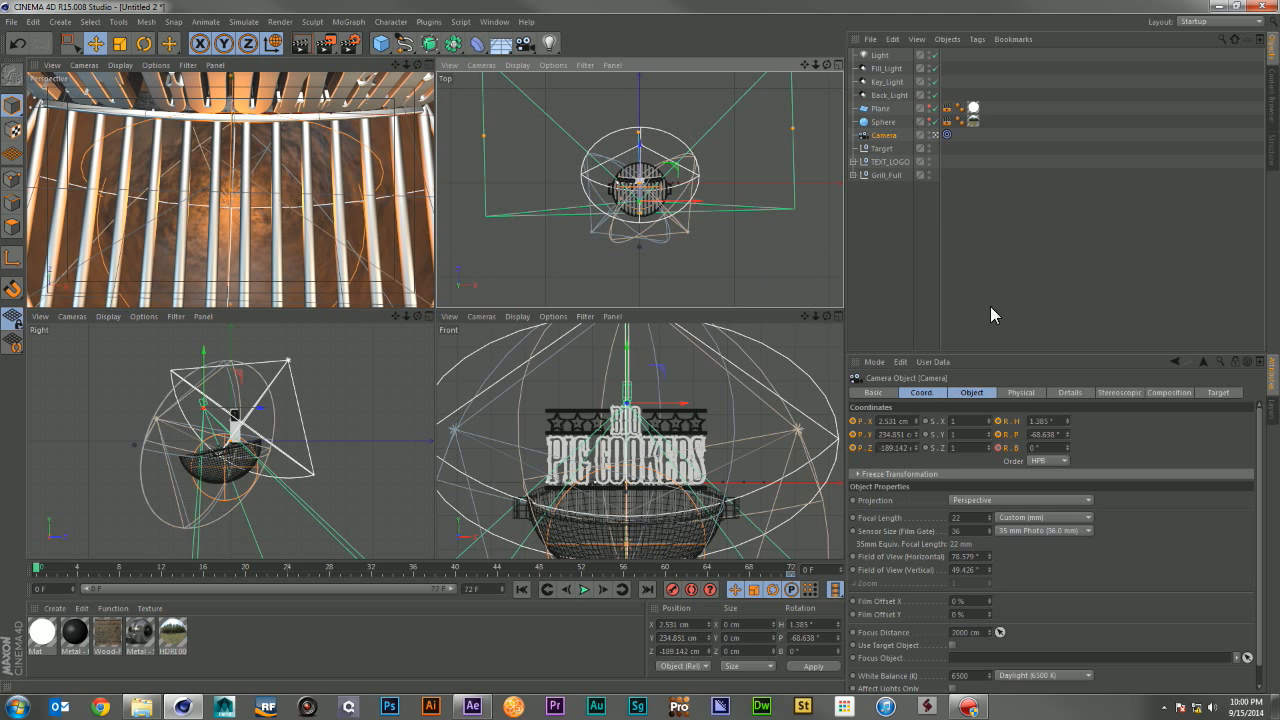
Step: Set the camera's bank rotation to -180° and keyframe its position and rotation at frame 0
drag(1066, 448, 1066, 590)
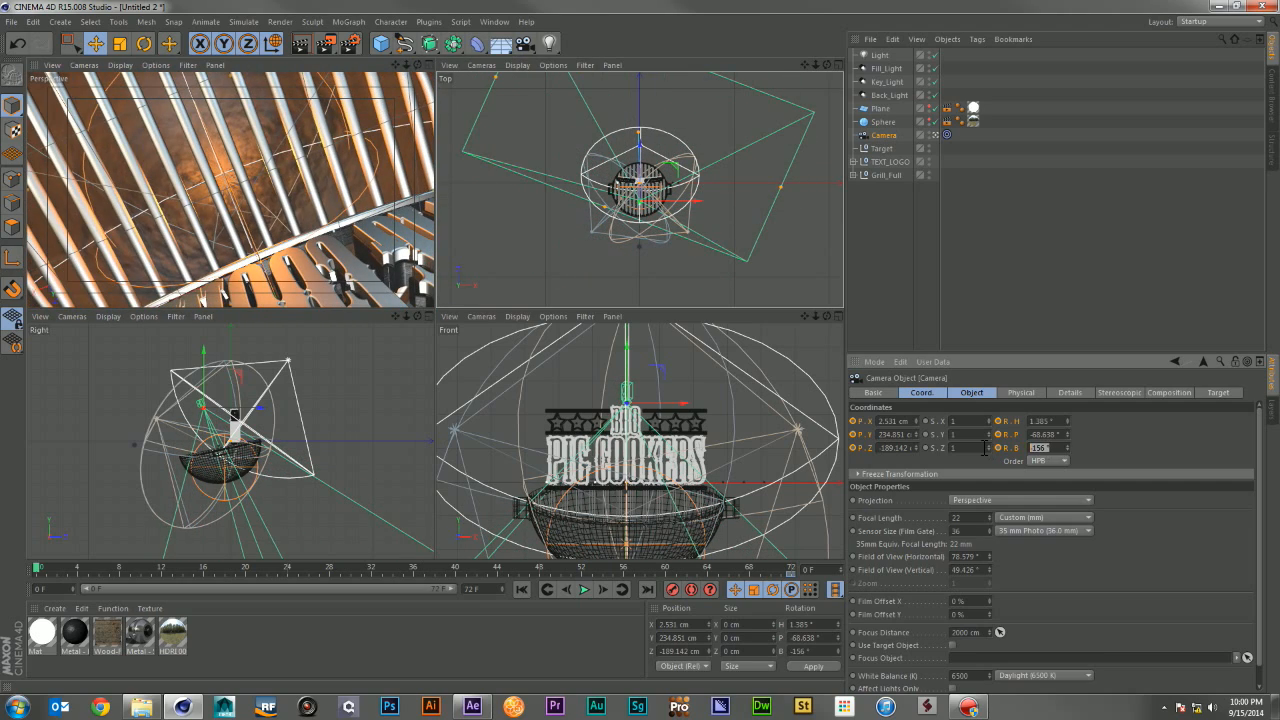
text(0)
key(Return)
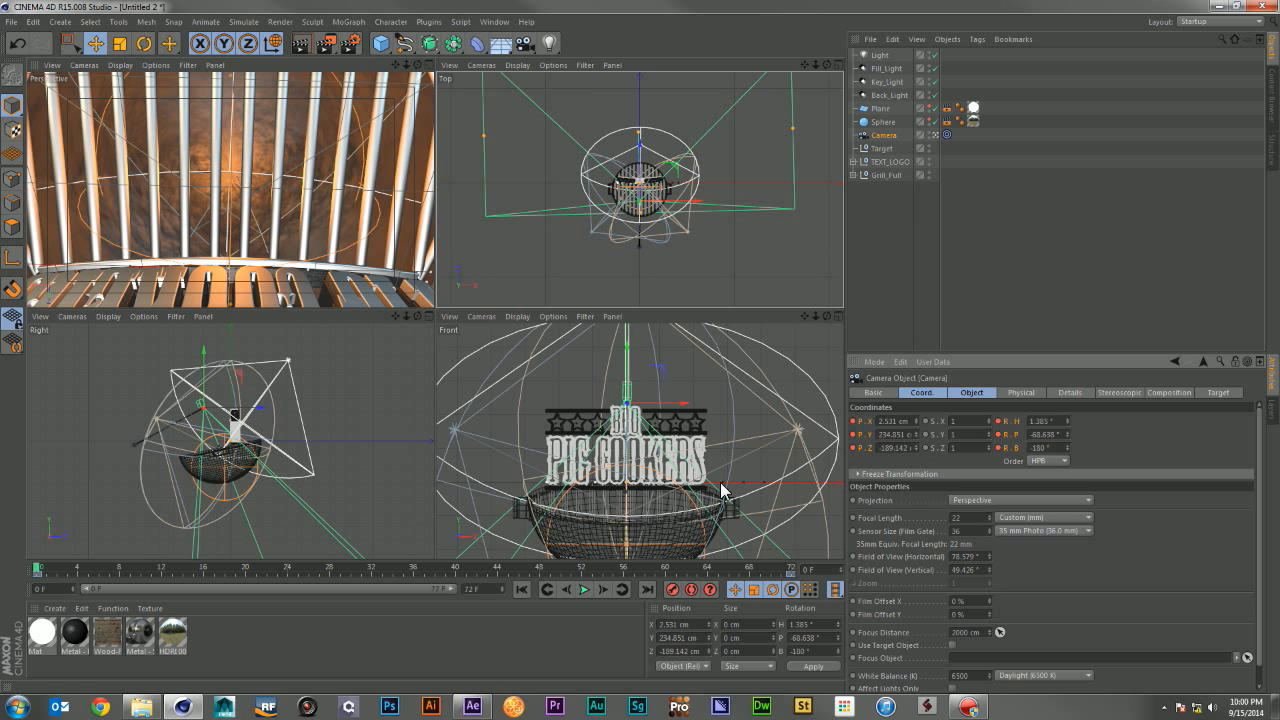
Step: Enlarge the perspective view and scrub between frames 0 and 72 to review the camera move over the logo
drag(35, 573, 58, 622)
click(425, 65)
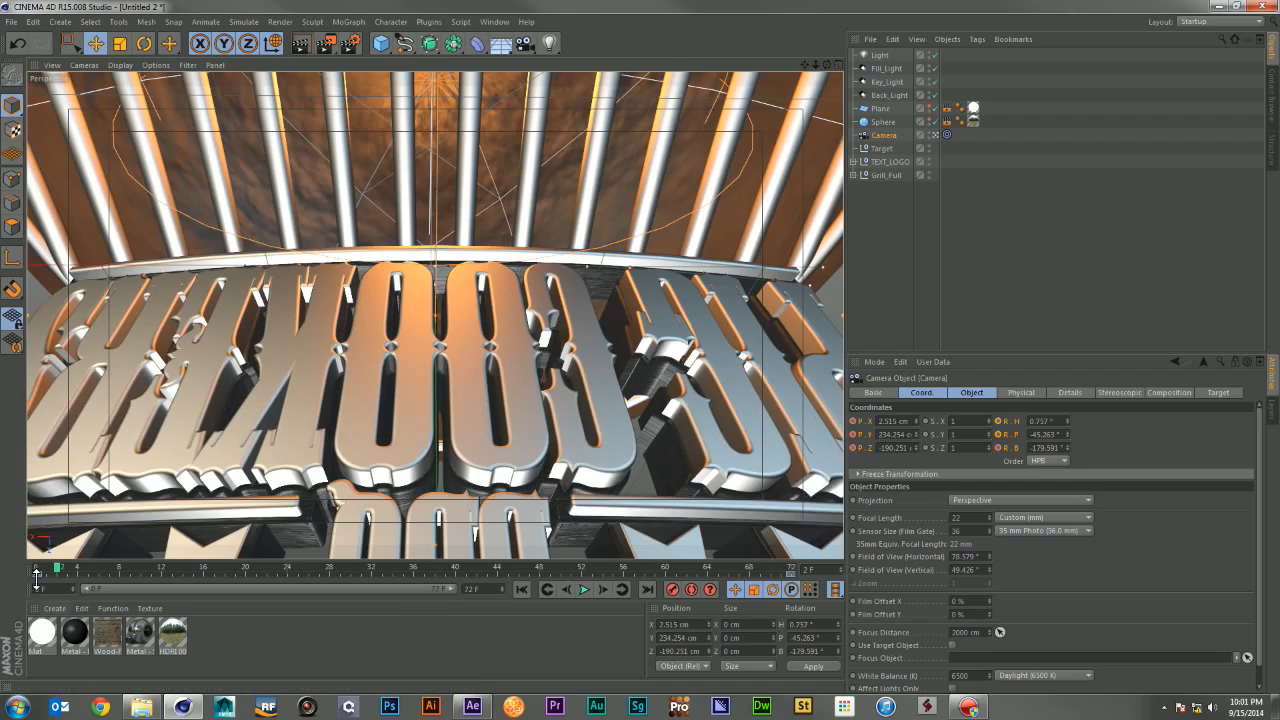
mouse_move(40, 566)
mouse_down()
mouse_move(608, 564)
mouse_move(912, 521)
mouse_move(344, 590)
mouse_move(46, 568)
mouse_up()
drag(215, 603, 860, 560)
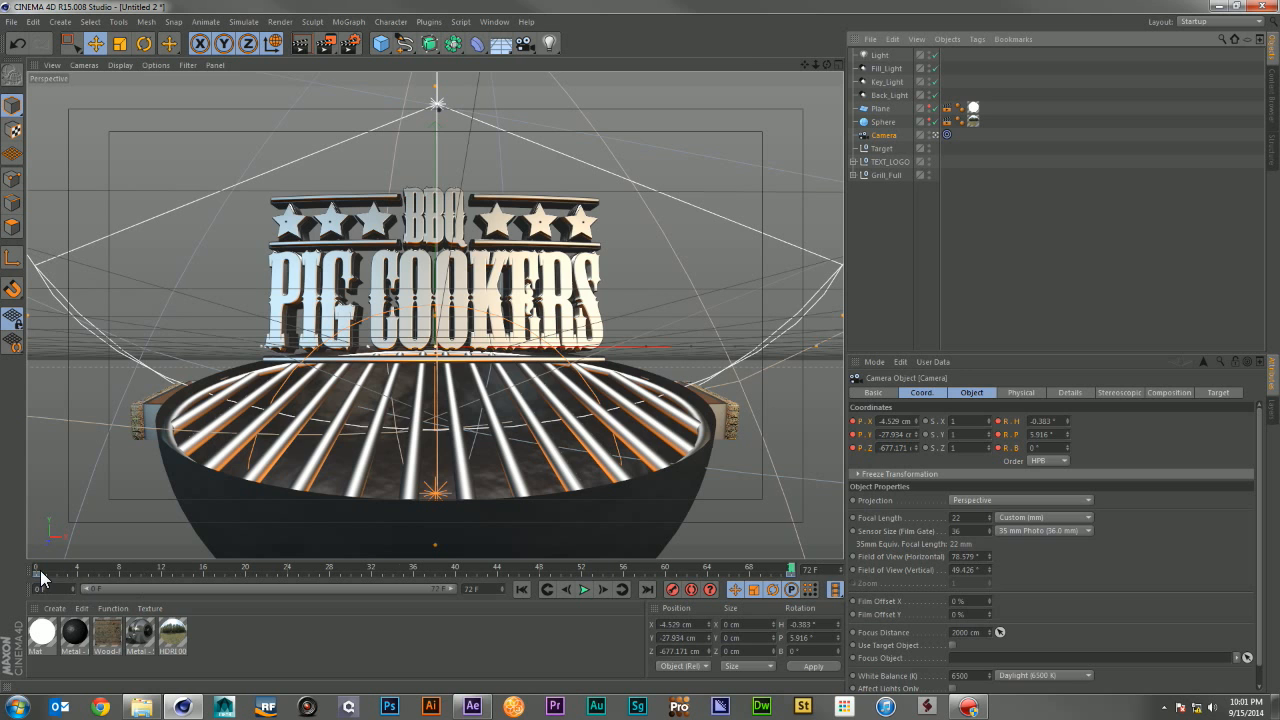
drag(50, 578, 27, 570)
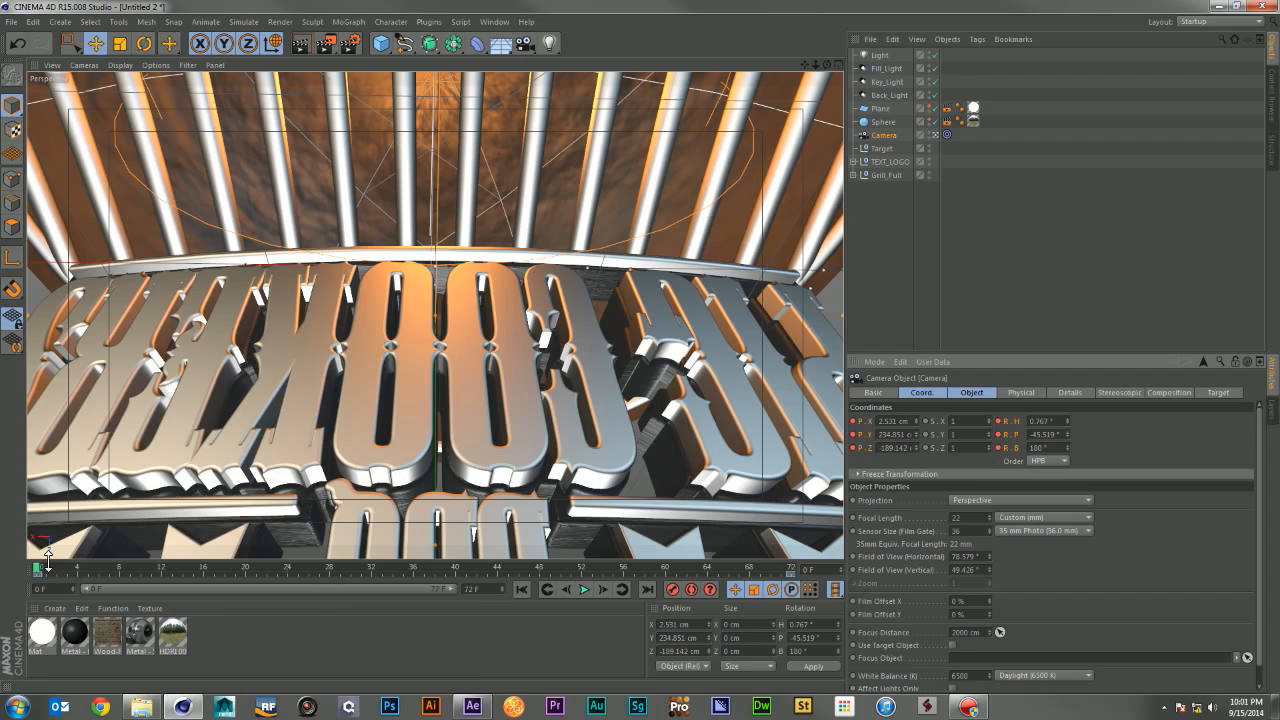
mouse_move(38, 578)
mouse_down()
mouse_move(820, 584)
mouse_move(6, 600)
mouse_move(46, 584)
mouse_up()
drag(160, 604, 800, 590)
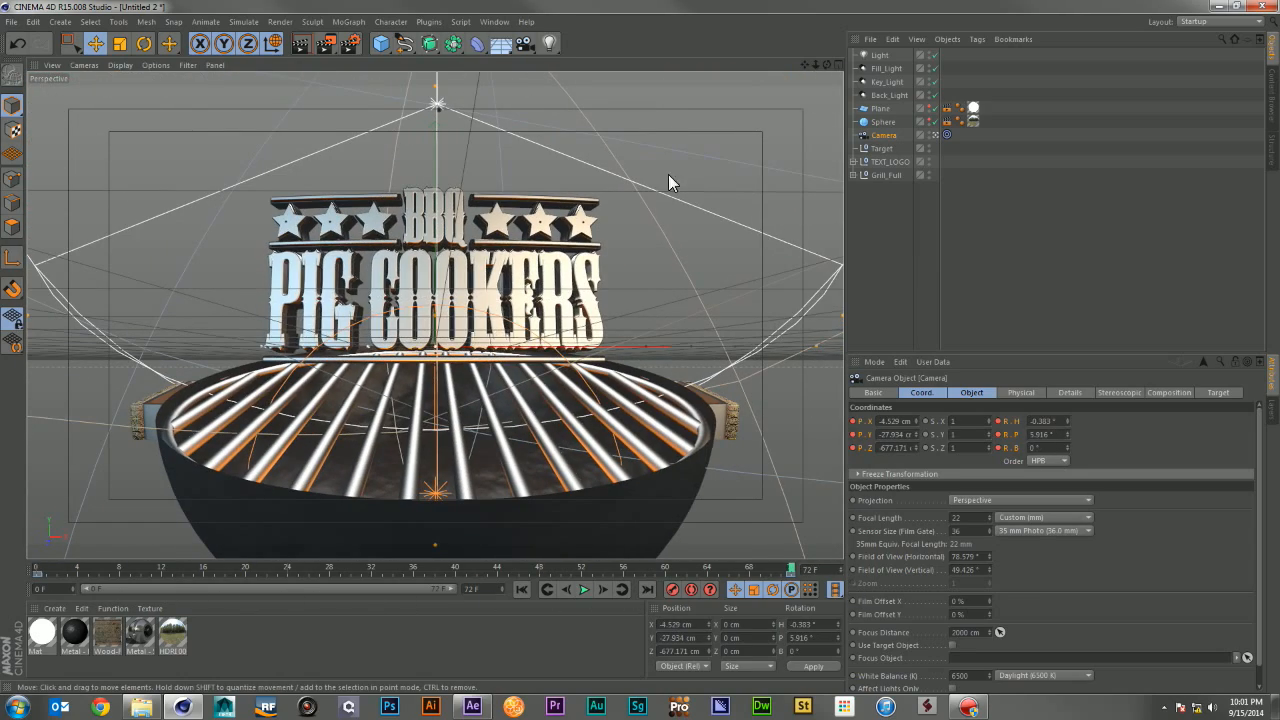
Step: Expand the TEXT_LOGO group and collapse the nested bar and star objects inside it to show a compact list of its parts
click(854, 162)
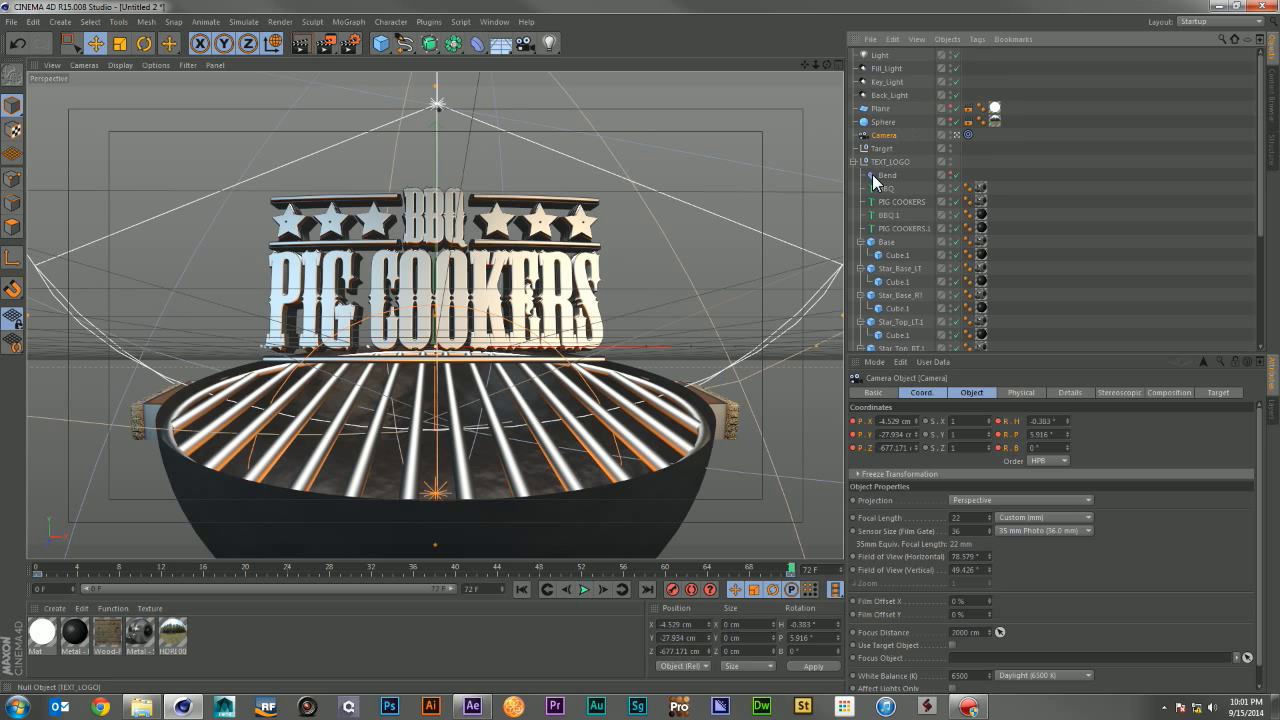
click(860, 242)
click(860, 255)
click(860, 268)
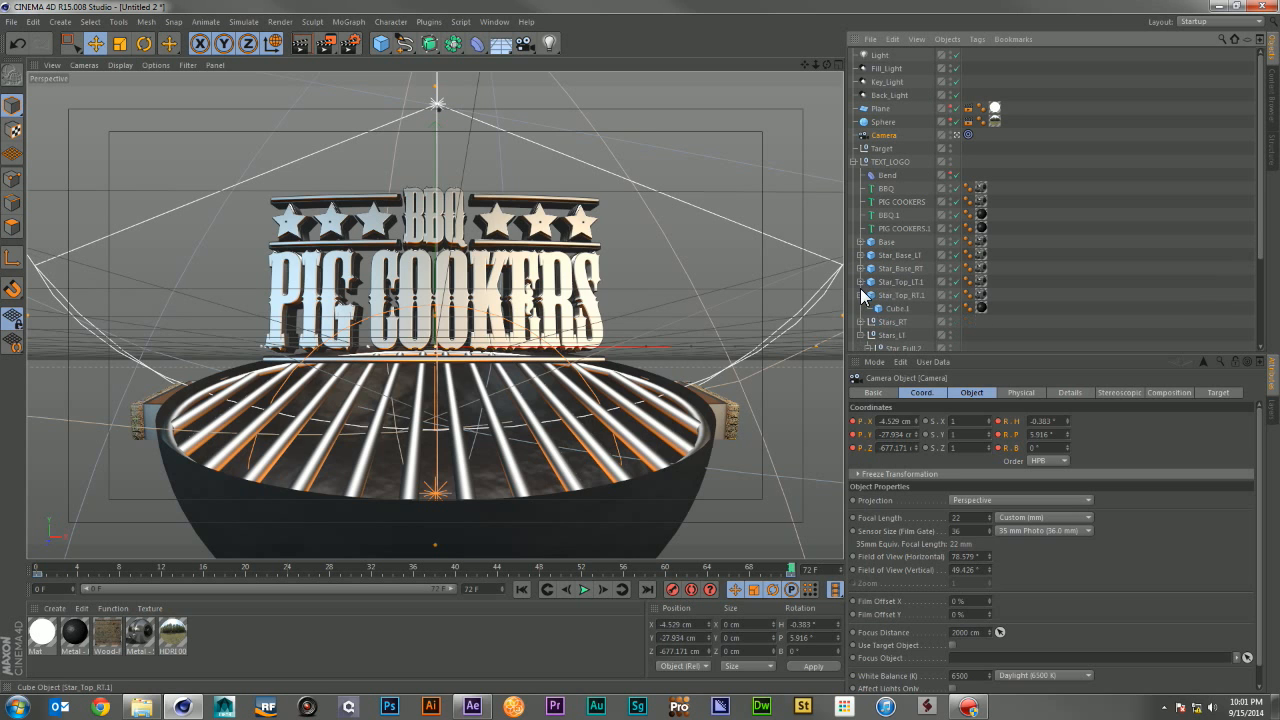
click(860, 322)
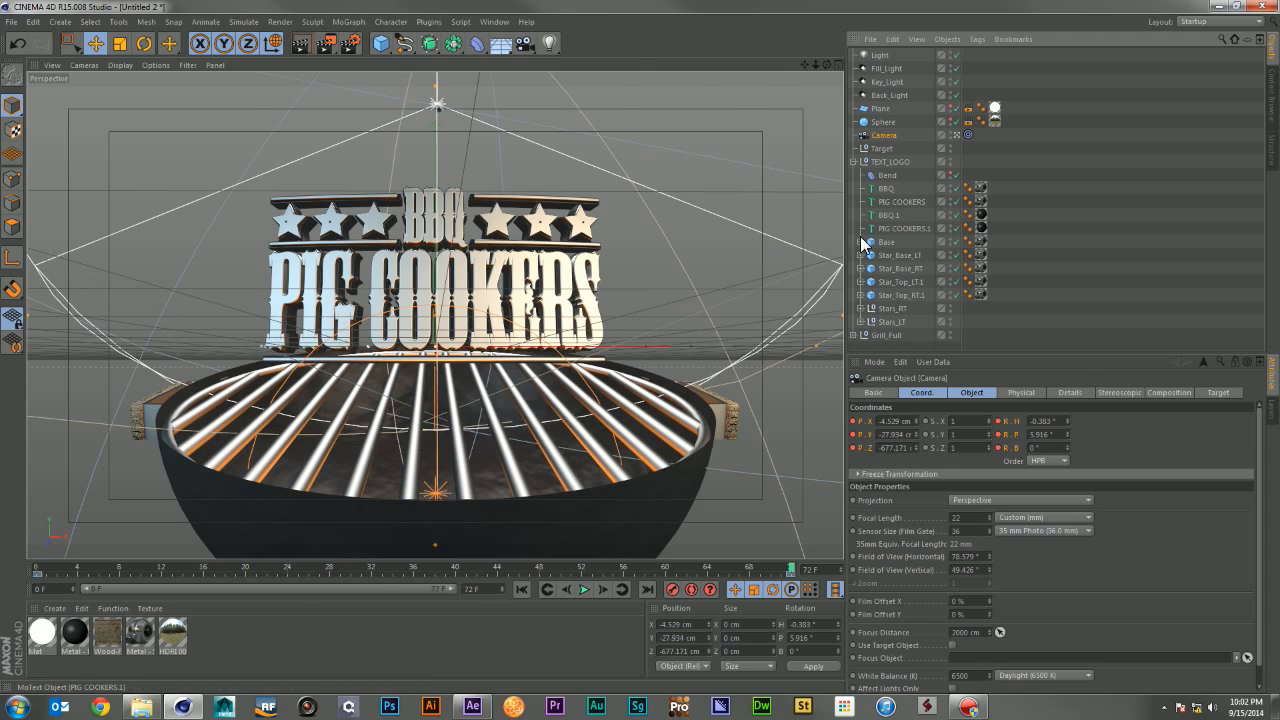
Step: At frame 50, move both PIG COOKERS texts toward the camera to about Z -699 cm and keyframe their position and rotation
drag(333, 574, 562, 592)
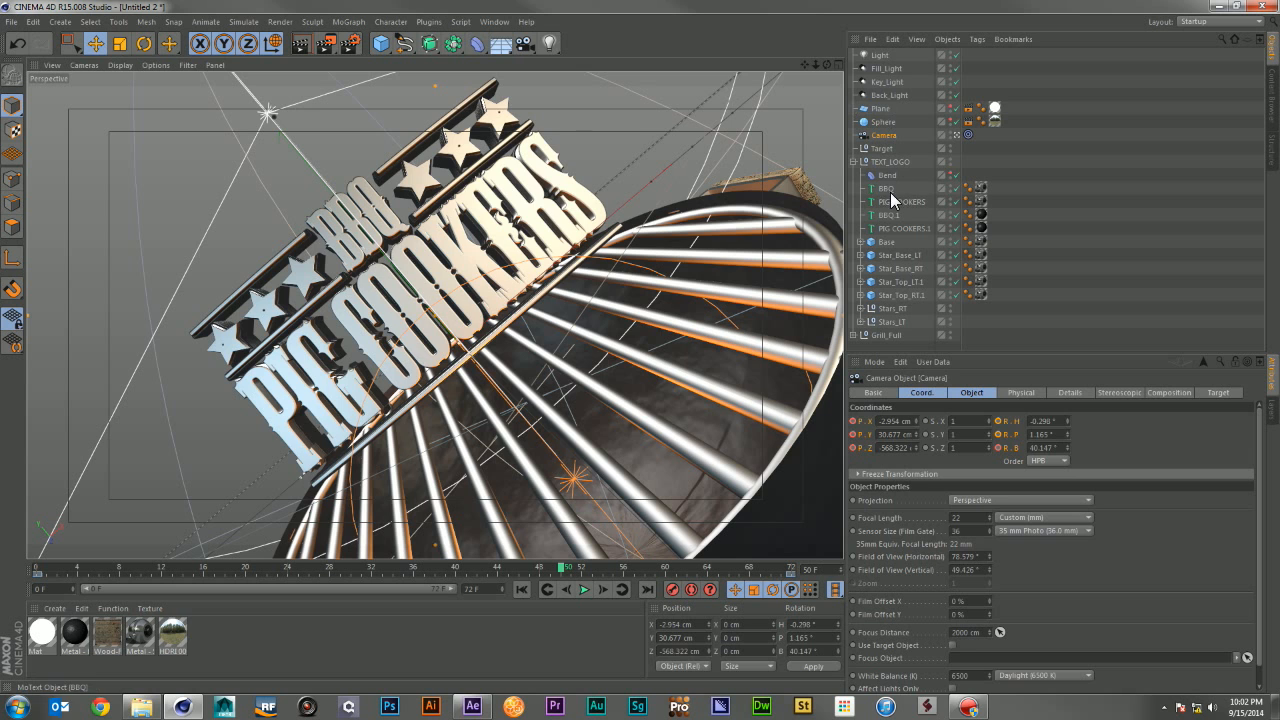
click(897, 202)
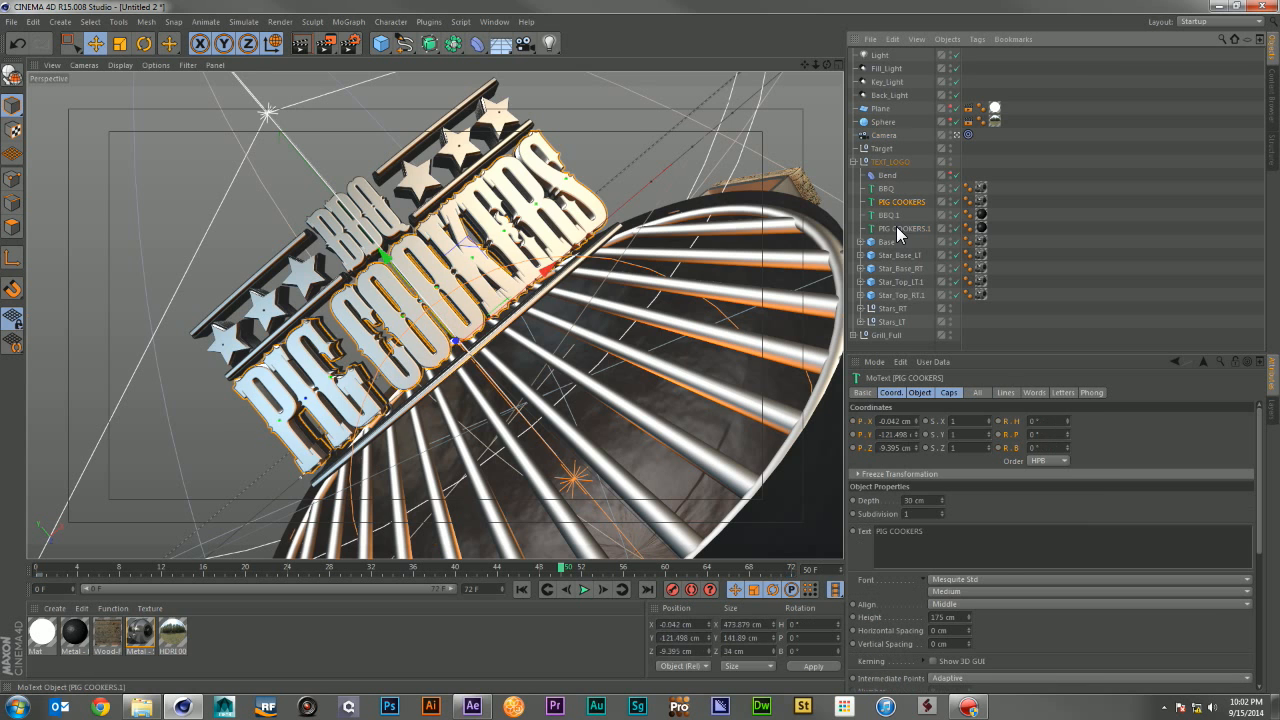
ctrl+click(897, 228)
drag(455, 345, 535, 392)
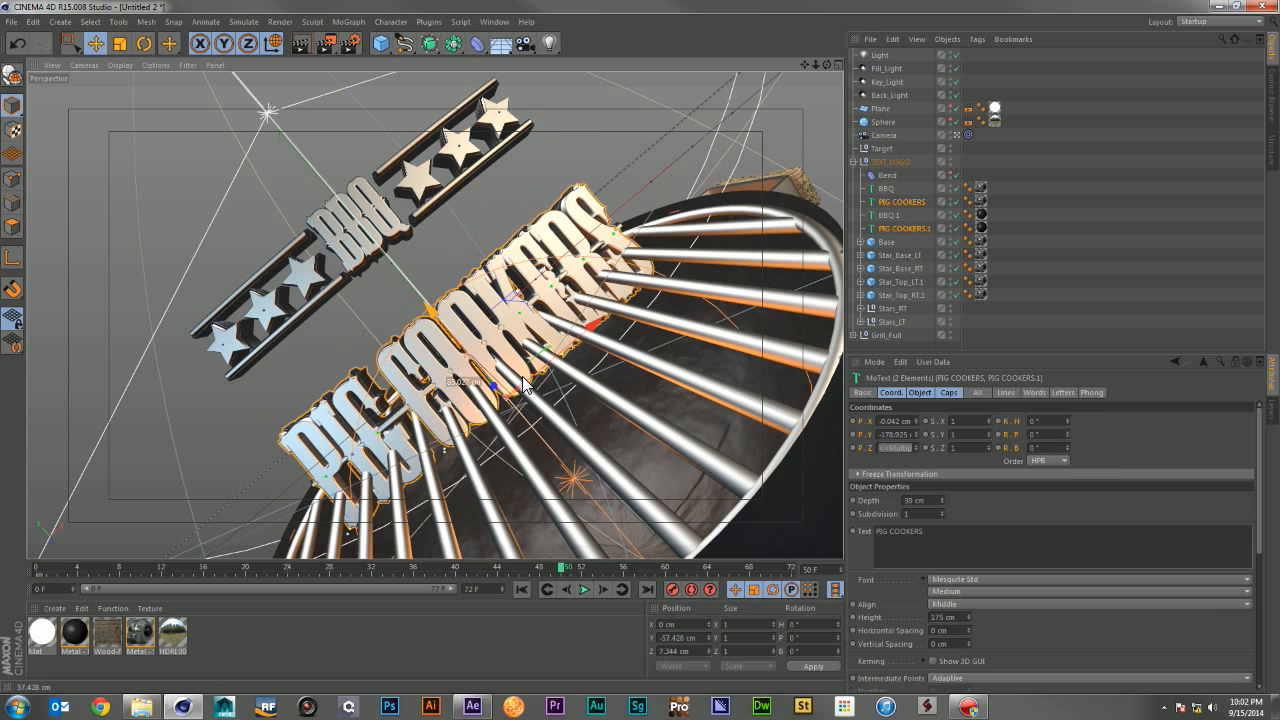
key(ctrl+z)
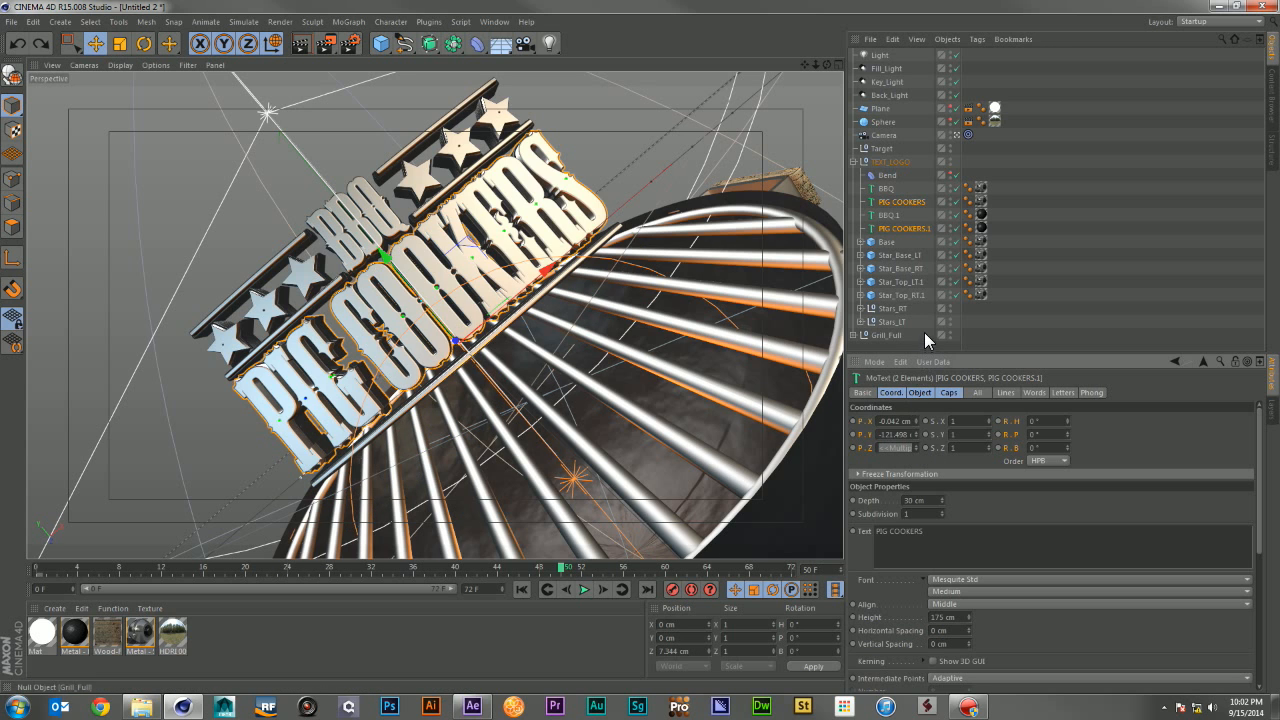
click(838, 63)
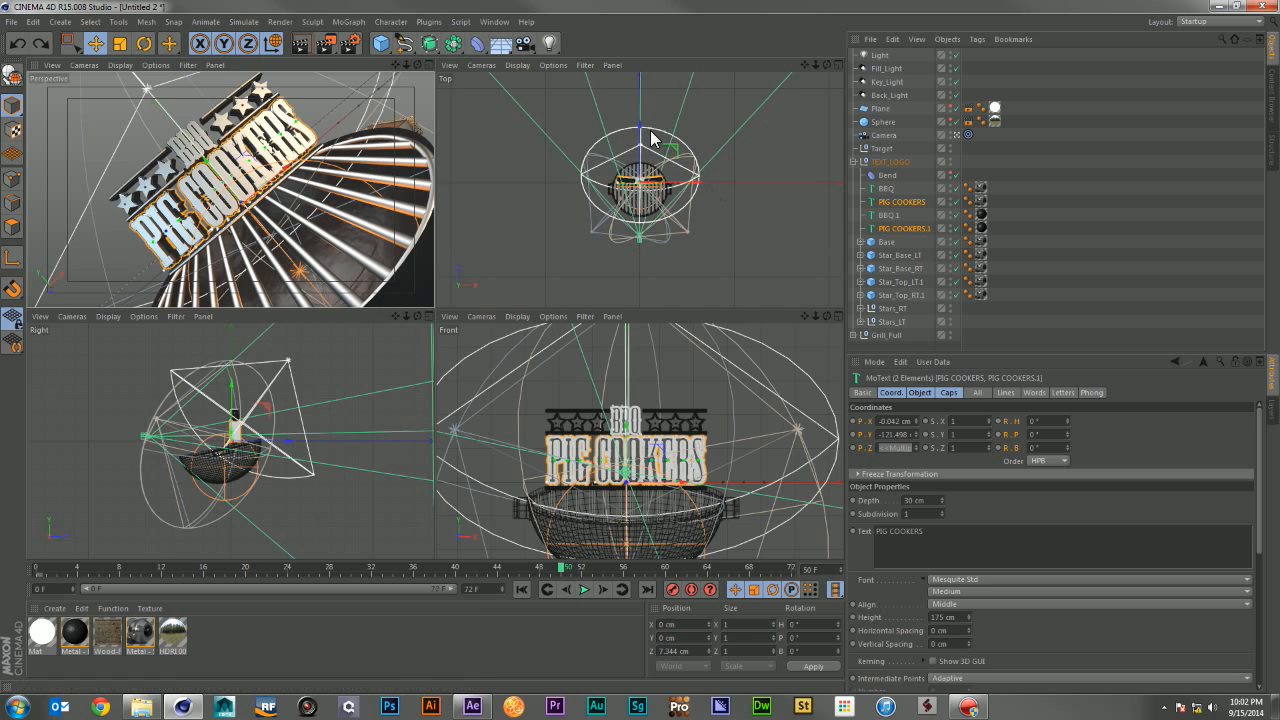
drag(638, 122, 652, 197)
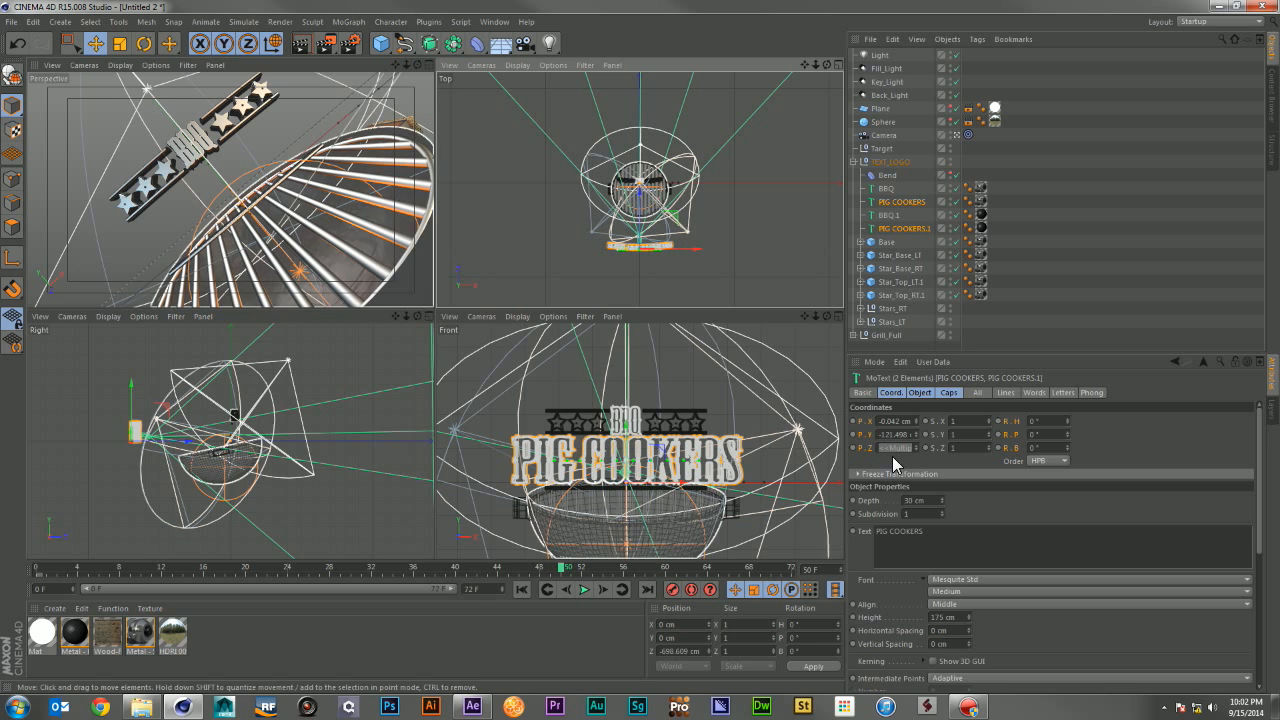
key(F9)
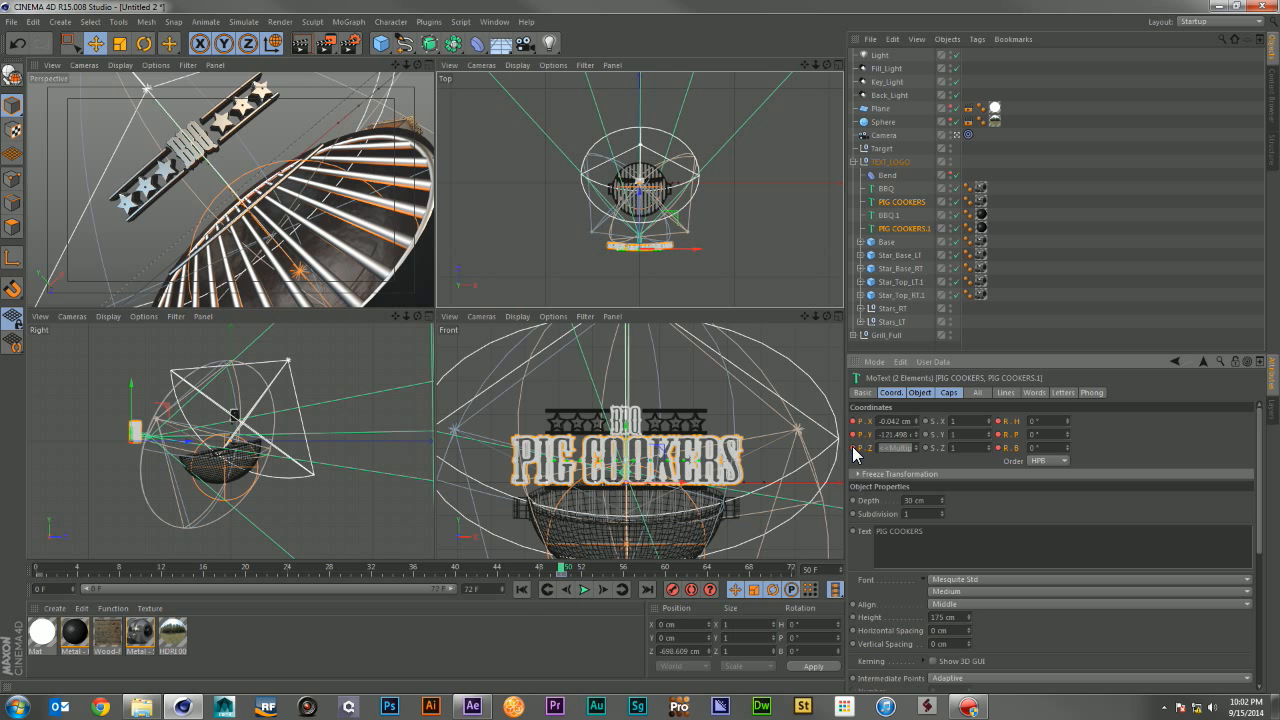
Step: At frame 72, move both PIG COOKERS texts back into the logo at about Z 0.3 cm and keyframe their position and rotation
drag(566, 570, 840, 568)
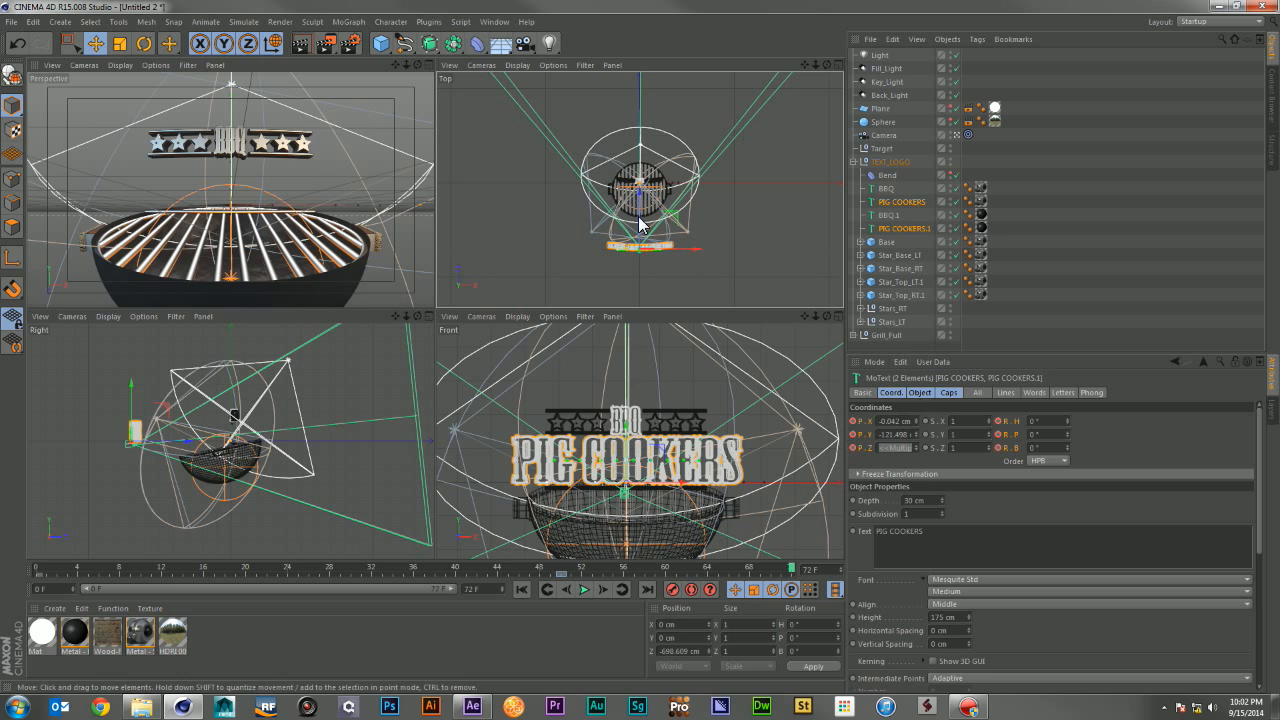
drag(641, 200, 641, 131)
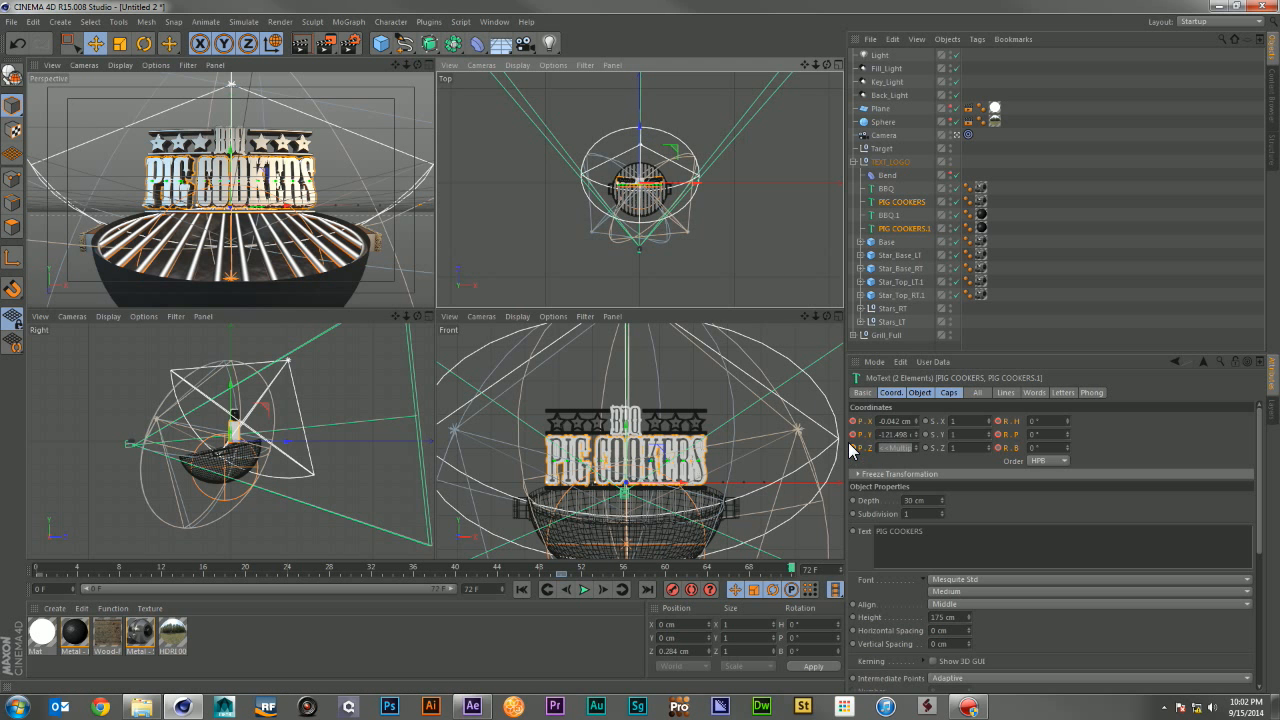
drag(790, 566, 822, 554)
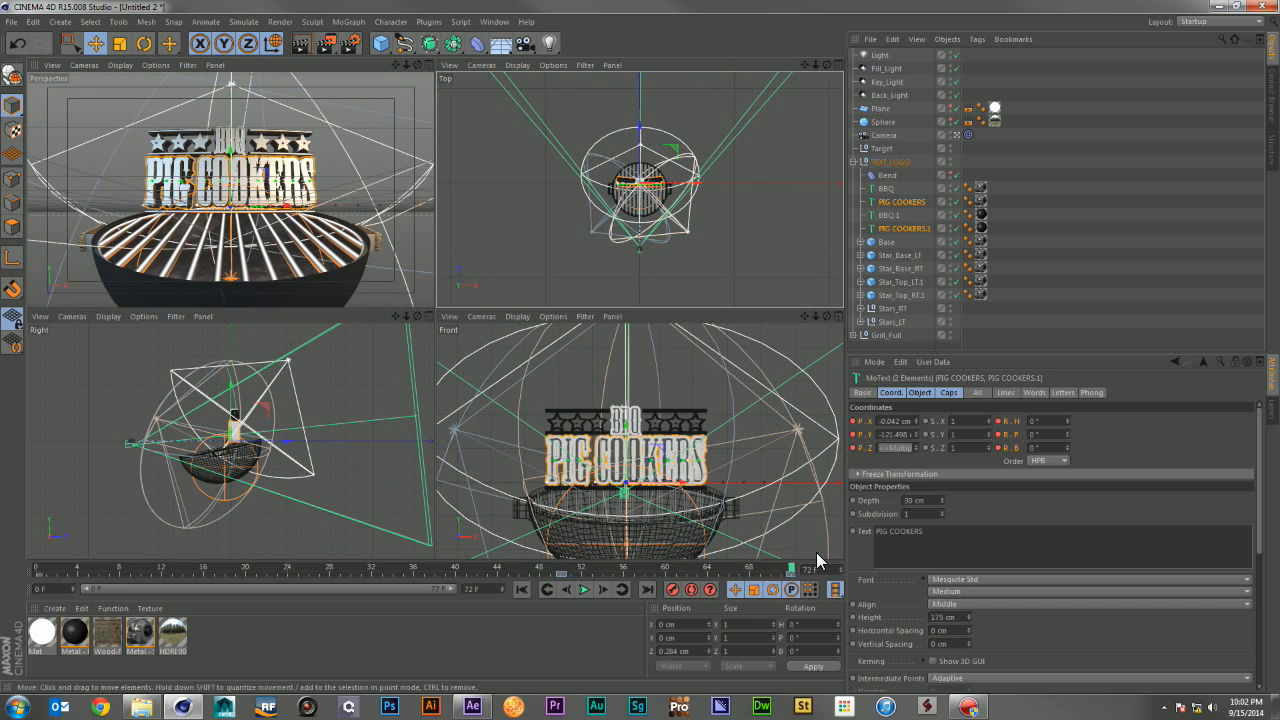
Step: Keyframe the position and rotation of all five bars, from Base to Star_Top_RT.1, at frame 72
click(887, 242)
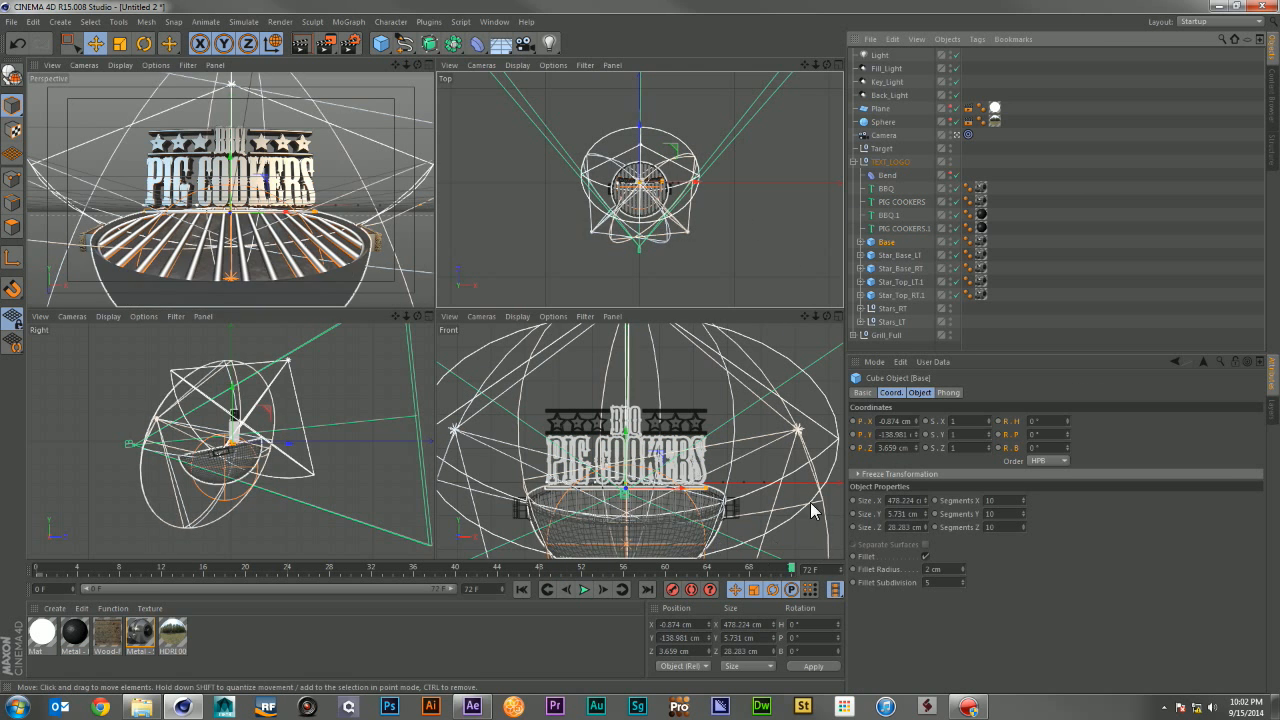
shift+click(916, 295)
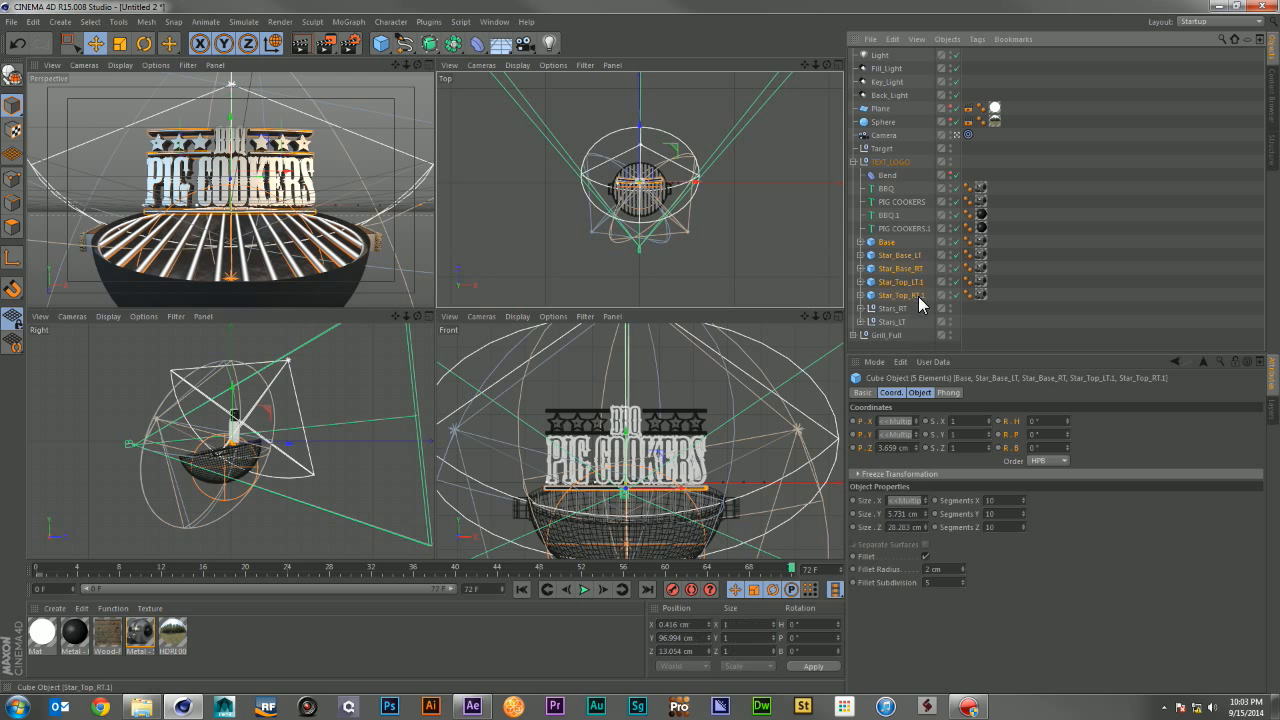
ctrl+click(853, 421)
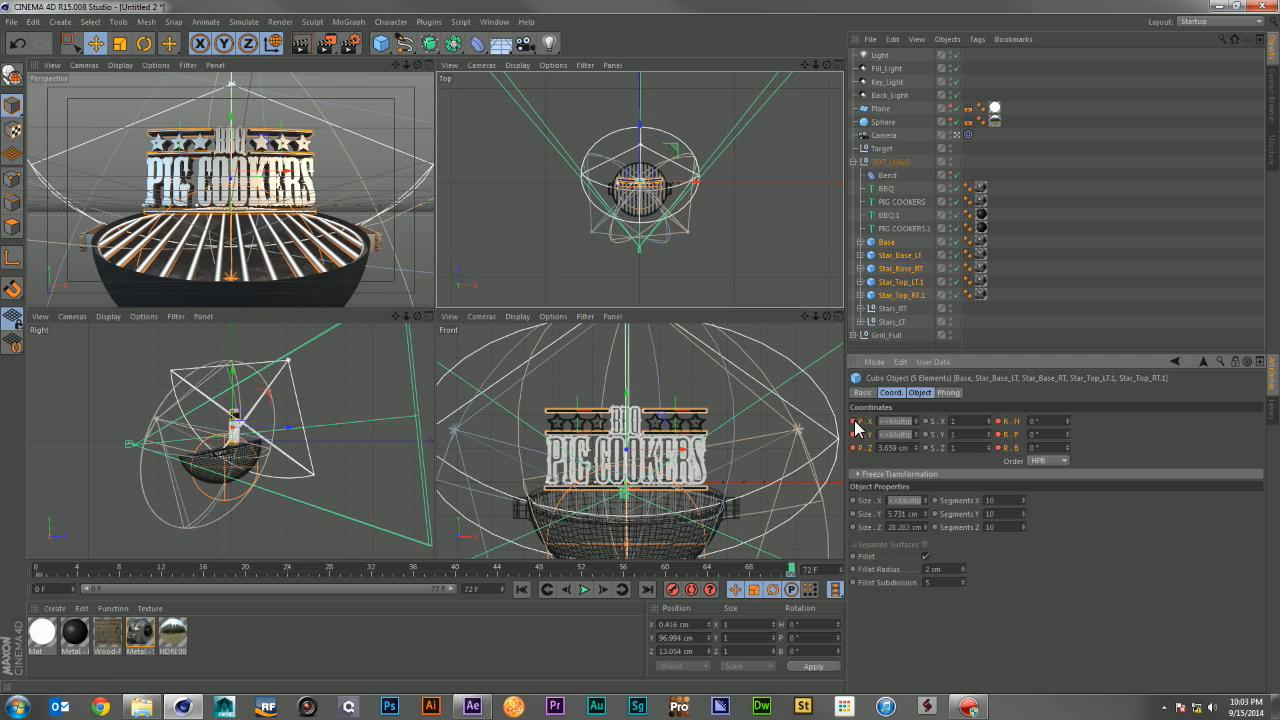
Step: At frame 36, move Base far out in positive X, Star_Base_LT to about X -1098 cm and Star_Base_RT to about X 1233 cm
mouse_move(596, 572)
mouse_down()
mouse_move(398, 593)
mouse_move(410, 582)
mouse_up()
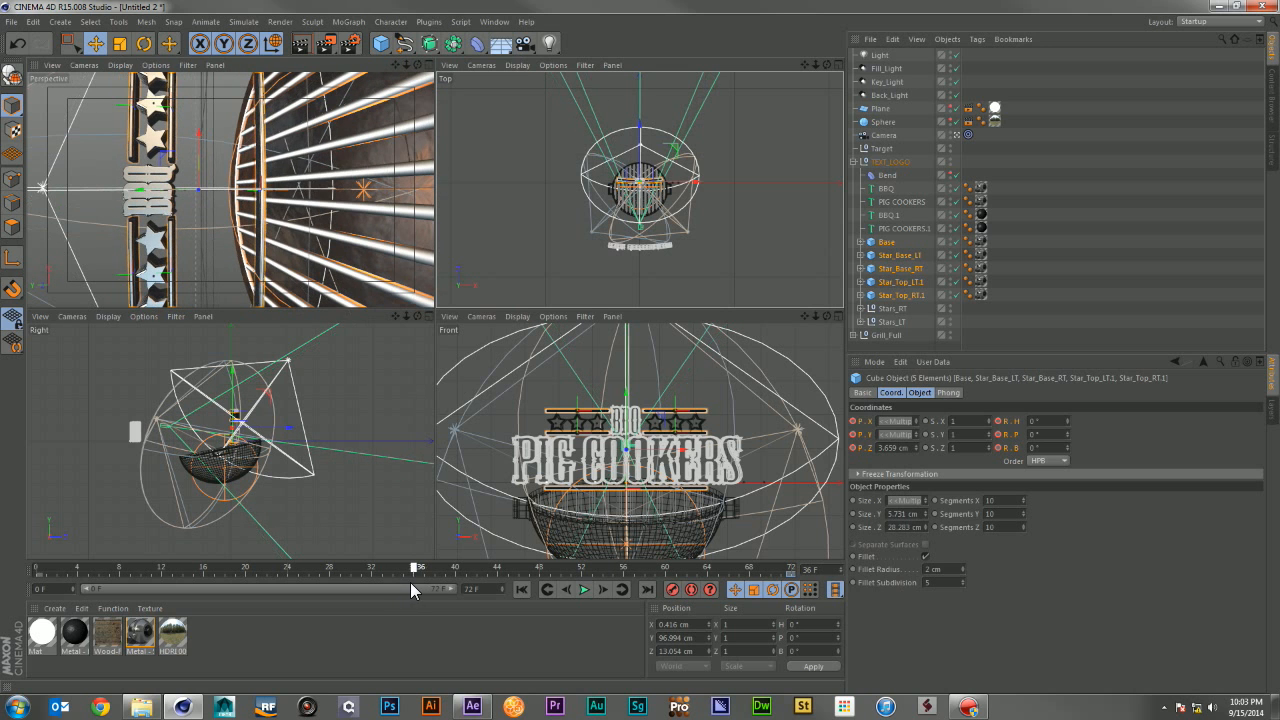
click(895, 243)
drag(690, 182, 868, 163)
drag(698, 206, 578, 186)
click(896, 256)
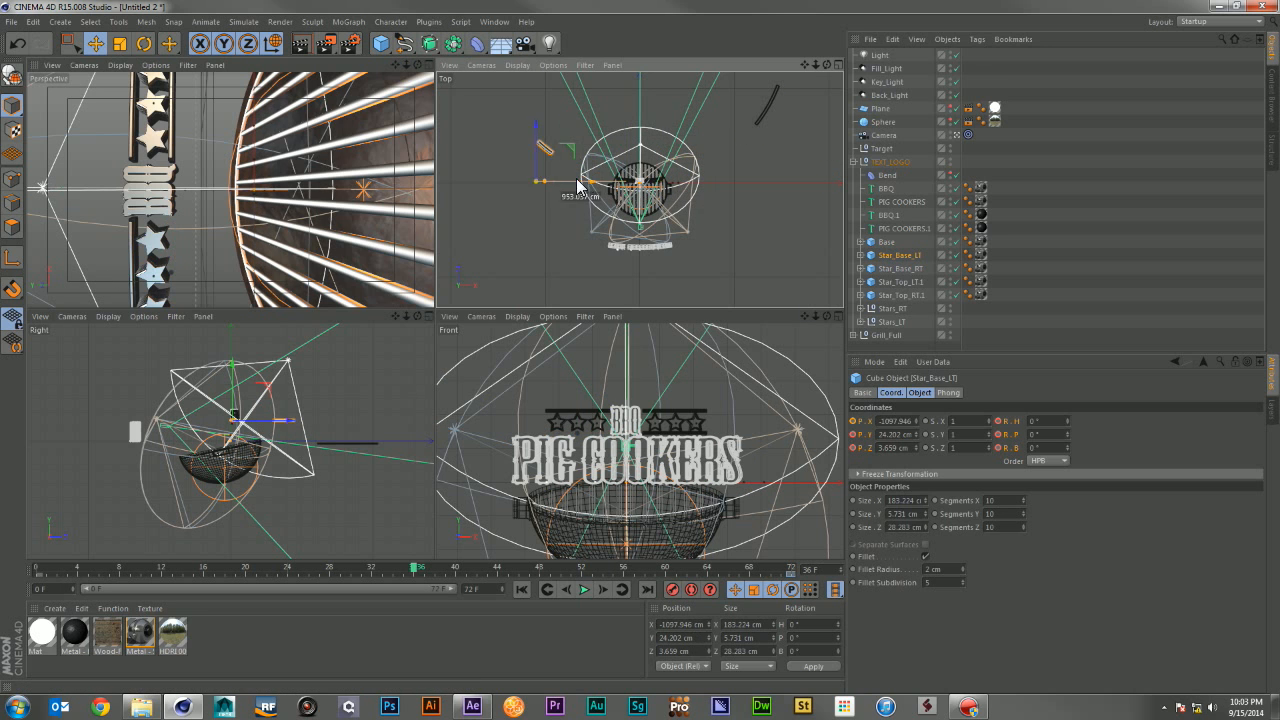
click(886, 269)
drag(705, 174, 781, 172)
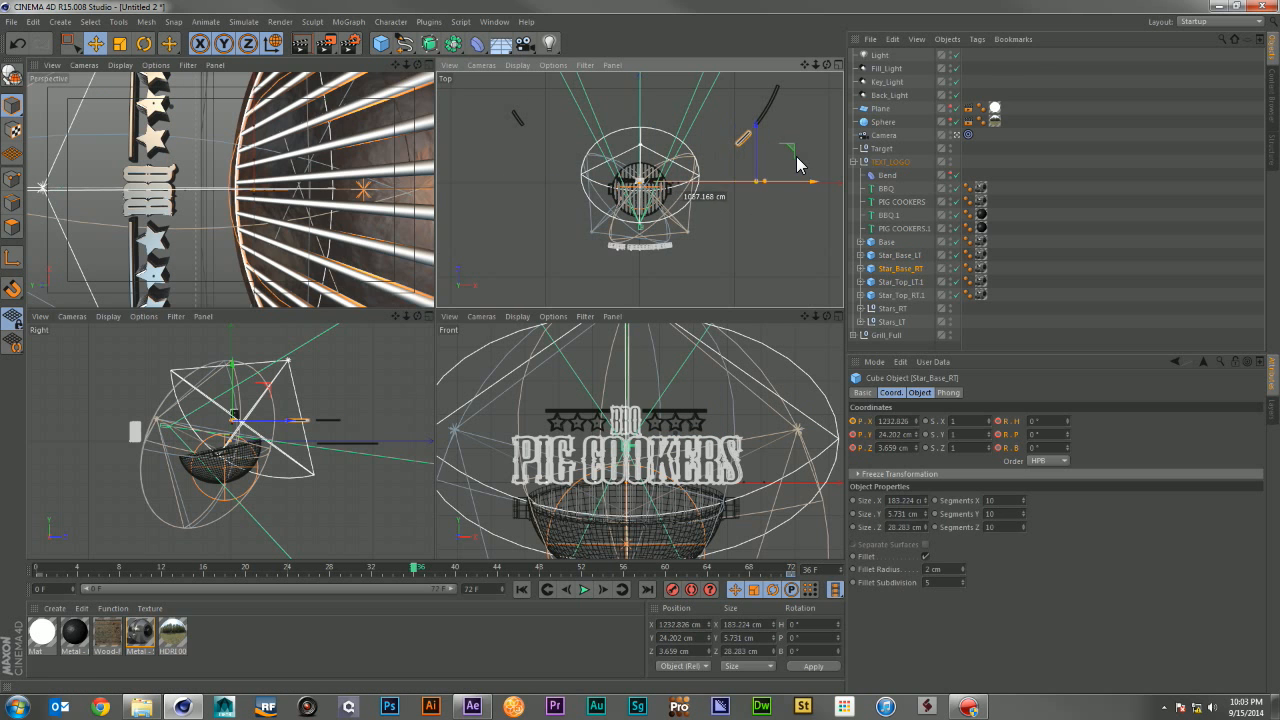
Step: Move Star_Top_LT.1 to about X -1910 cm and Star_Top_RT.1 to about X -1647 cm, and keyframe all five bars at frame 36
click(905, 282)
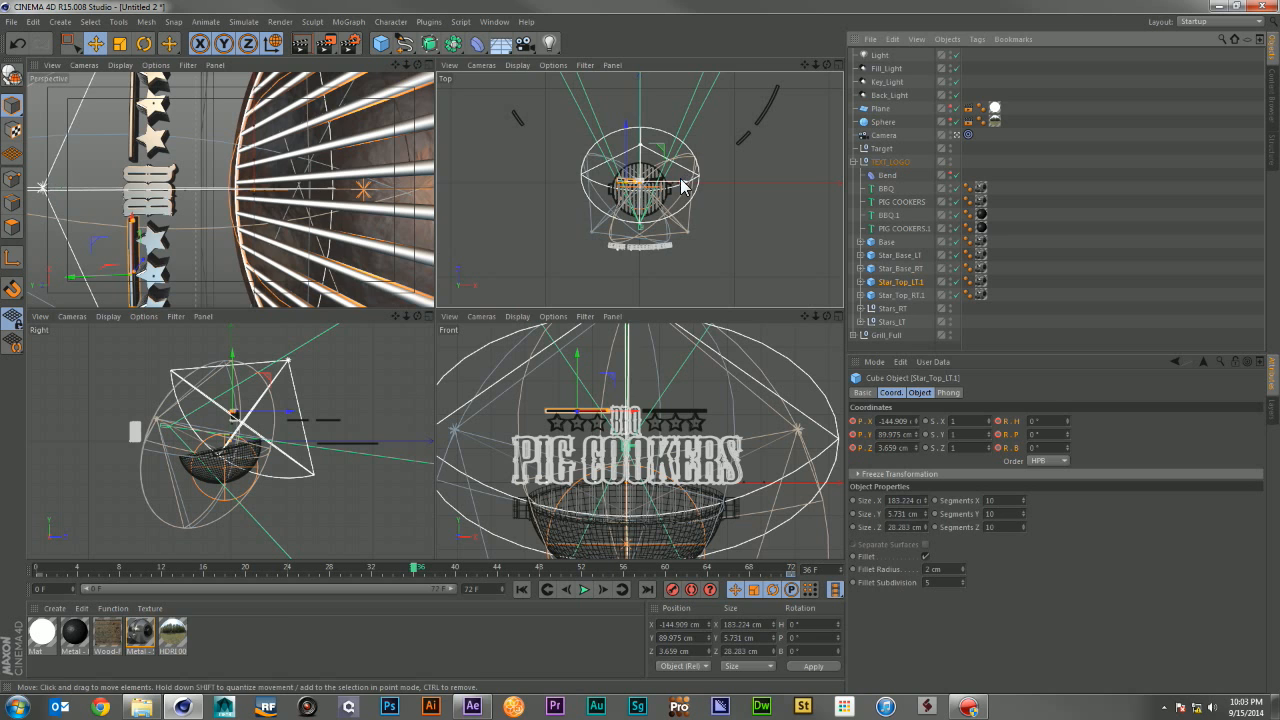
drag(659, 181, 516, 158)
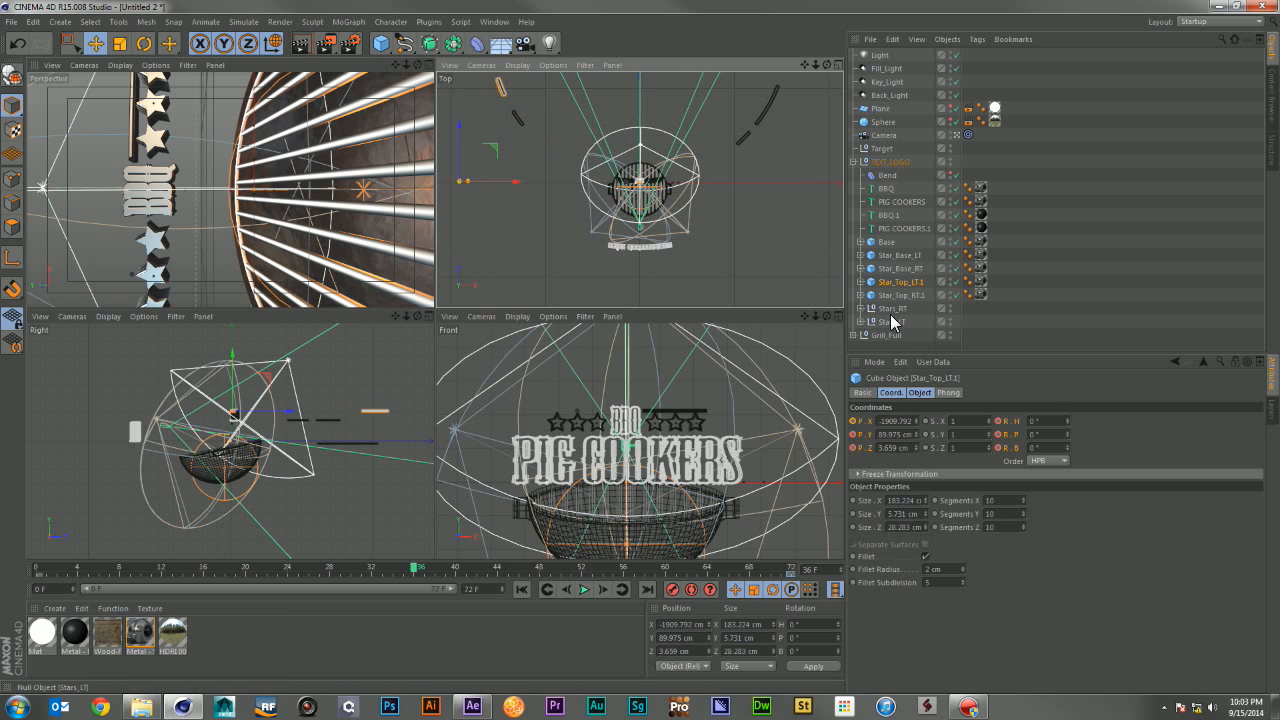
click(900, 295)
drag(700, 195, 575, 174)
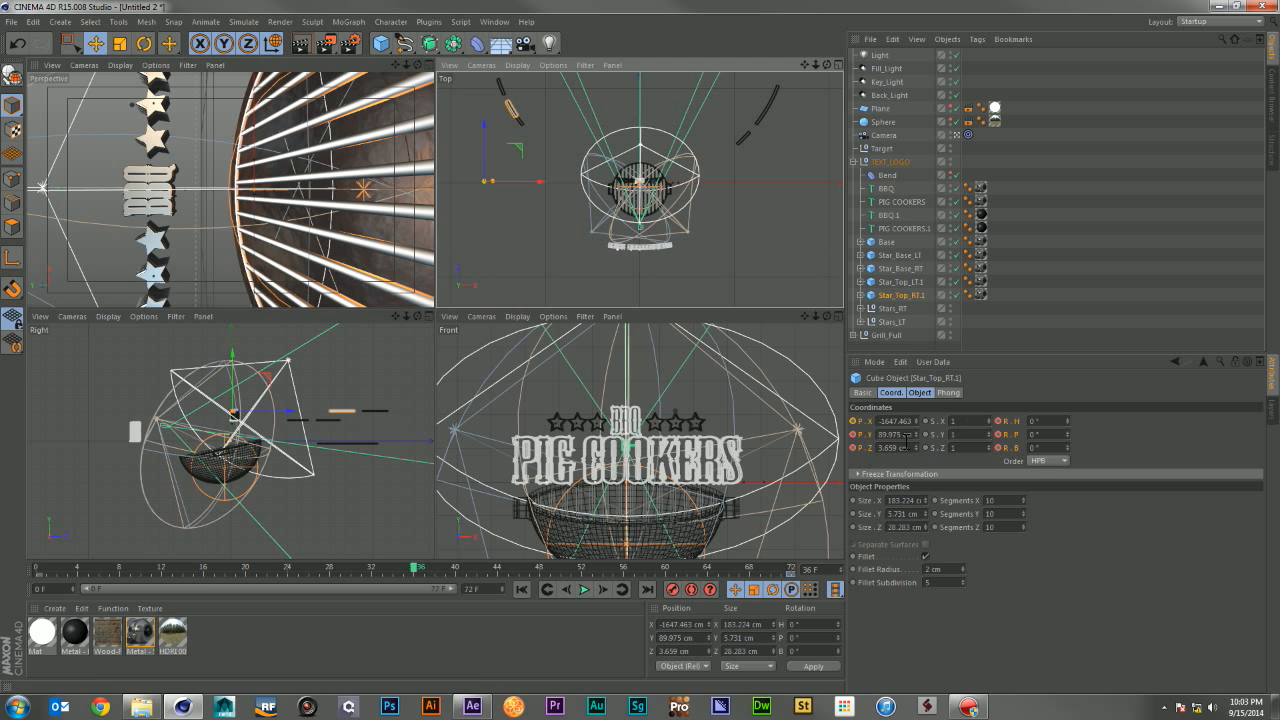
shift+click(889, 245)
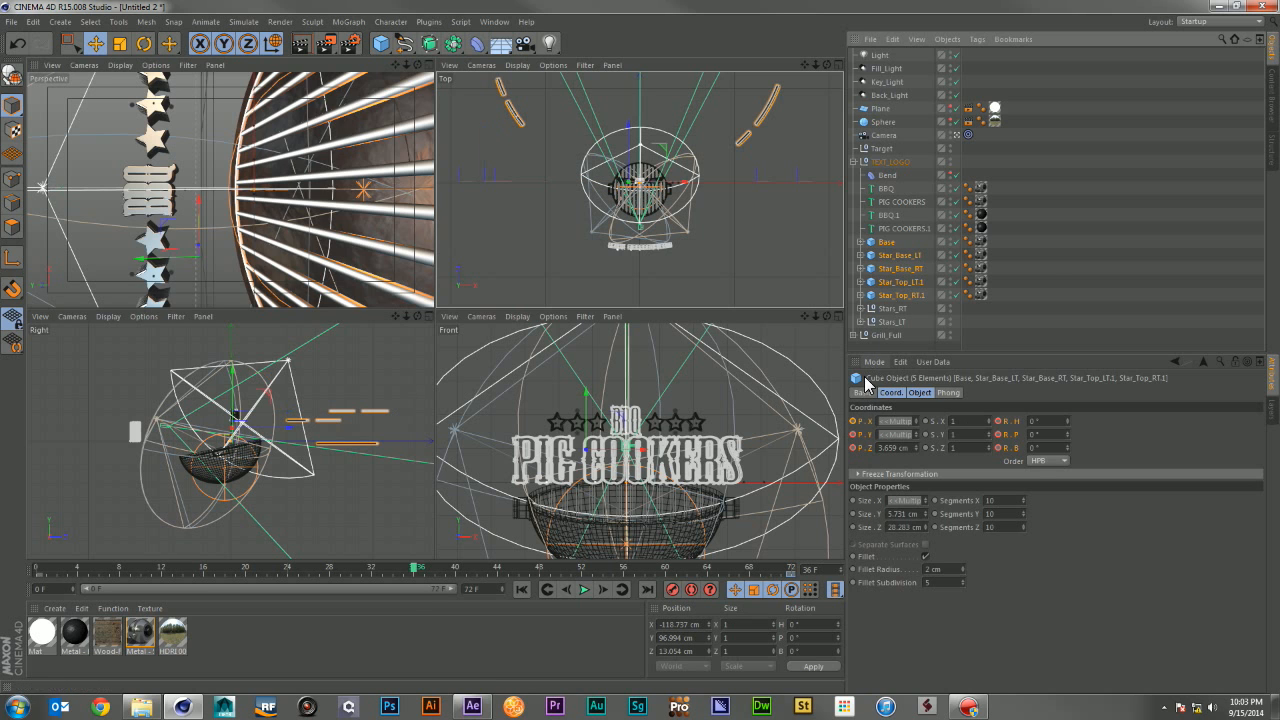
drag(416, 570, 836, 572)
drag(757, 577, 848, 575)
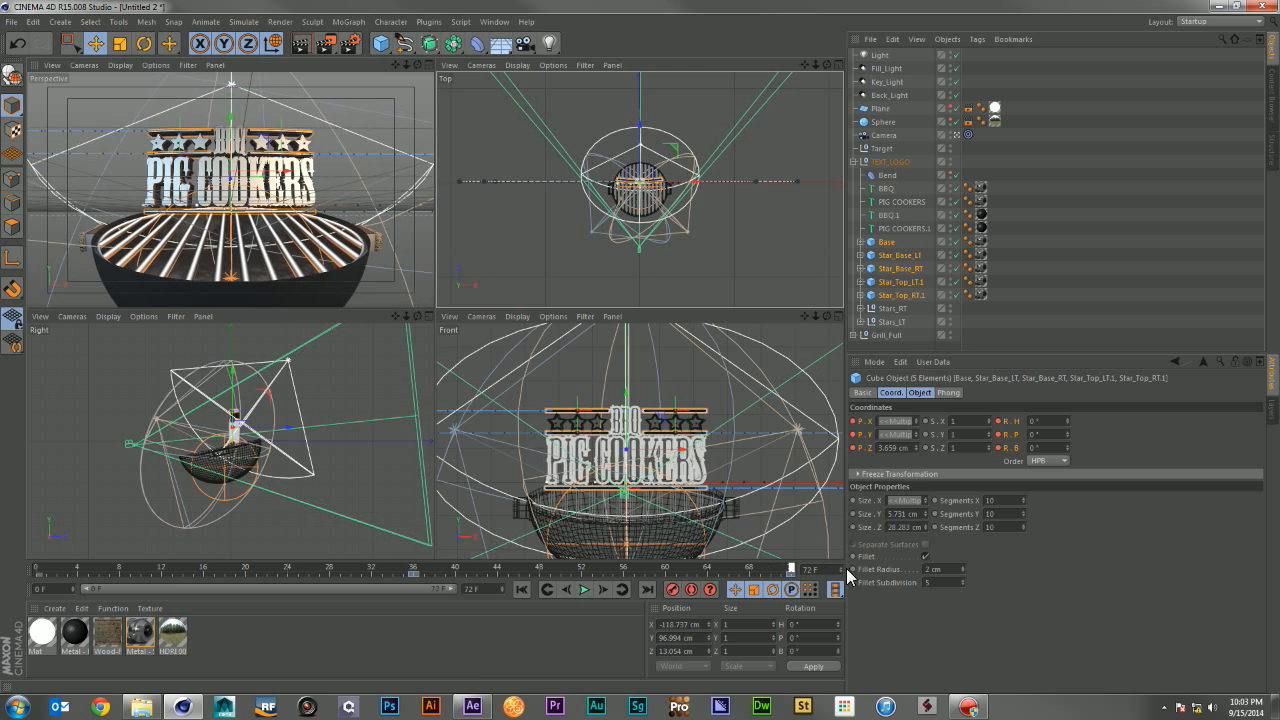
Step: Keyframe both BBQ texts' position and rotation at frame 72, and at frame 44 move them behind the grill to about Z 1130 cm
click(886, 189)
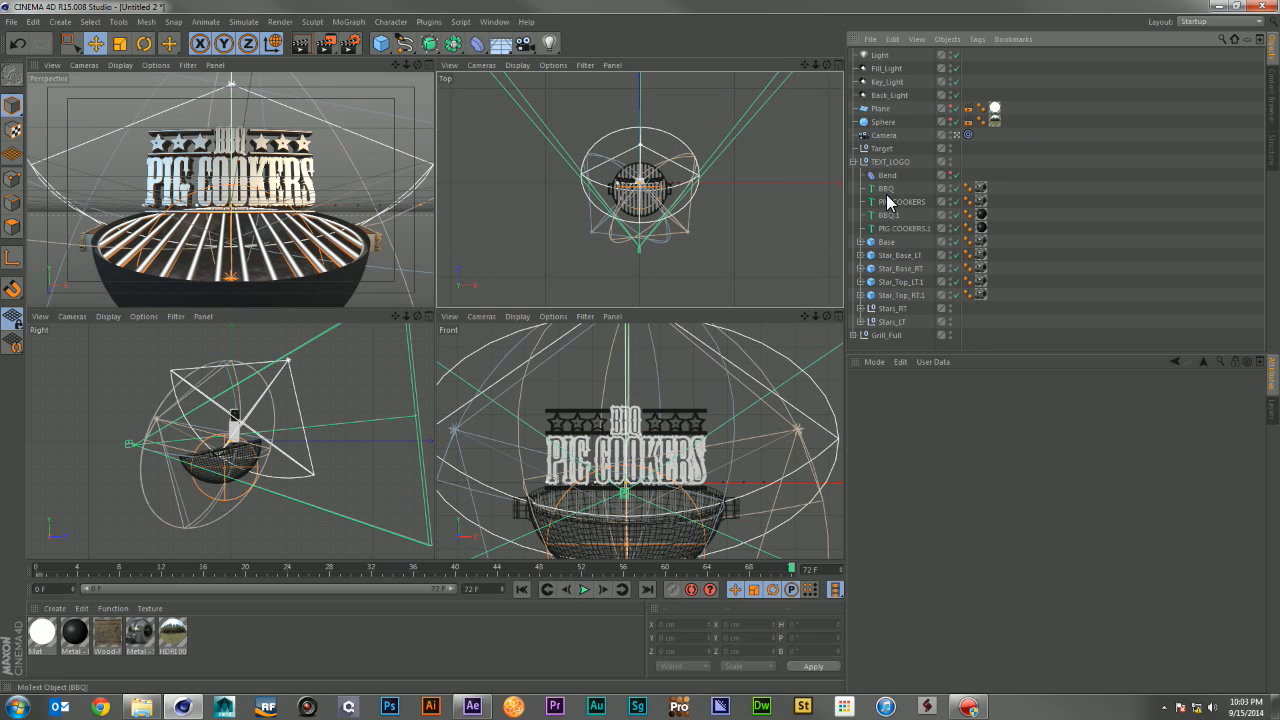
ctrl+click(886, 215)
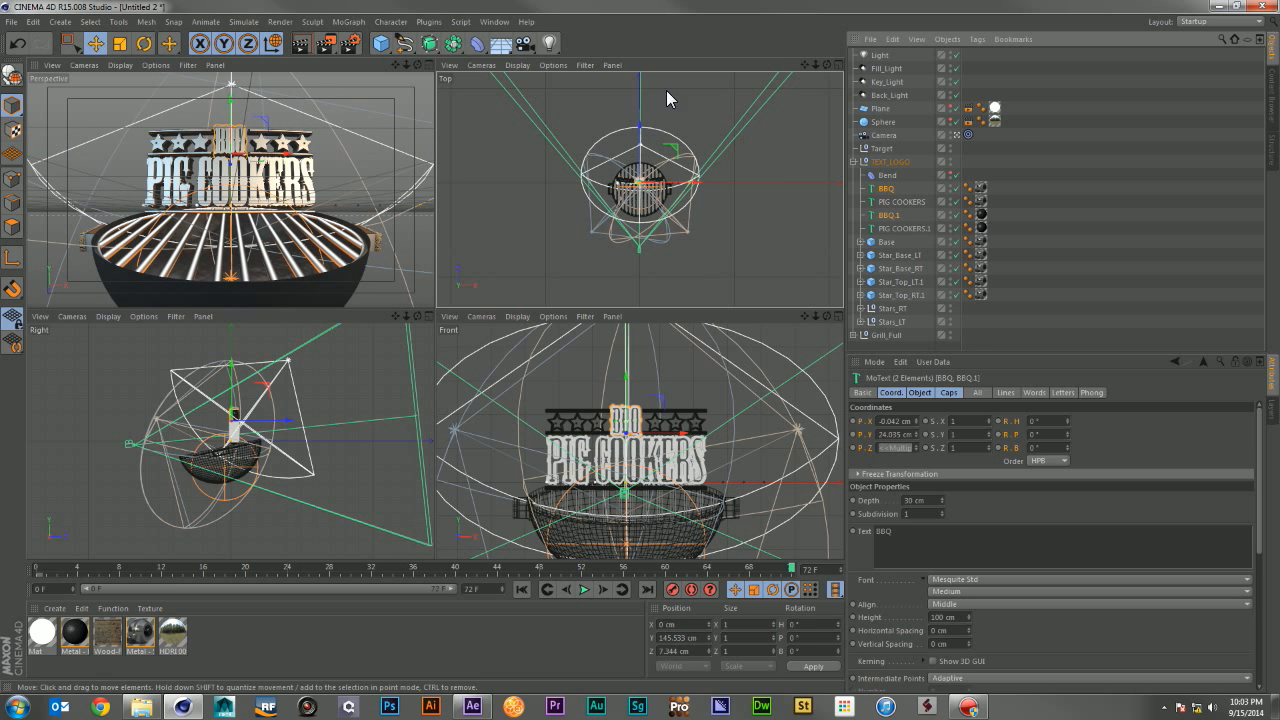
drag(640, 128, 640, 50)
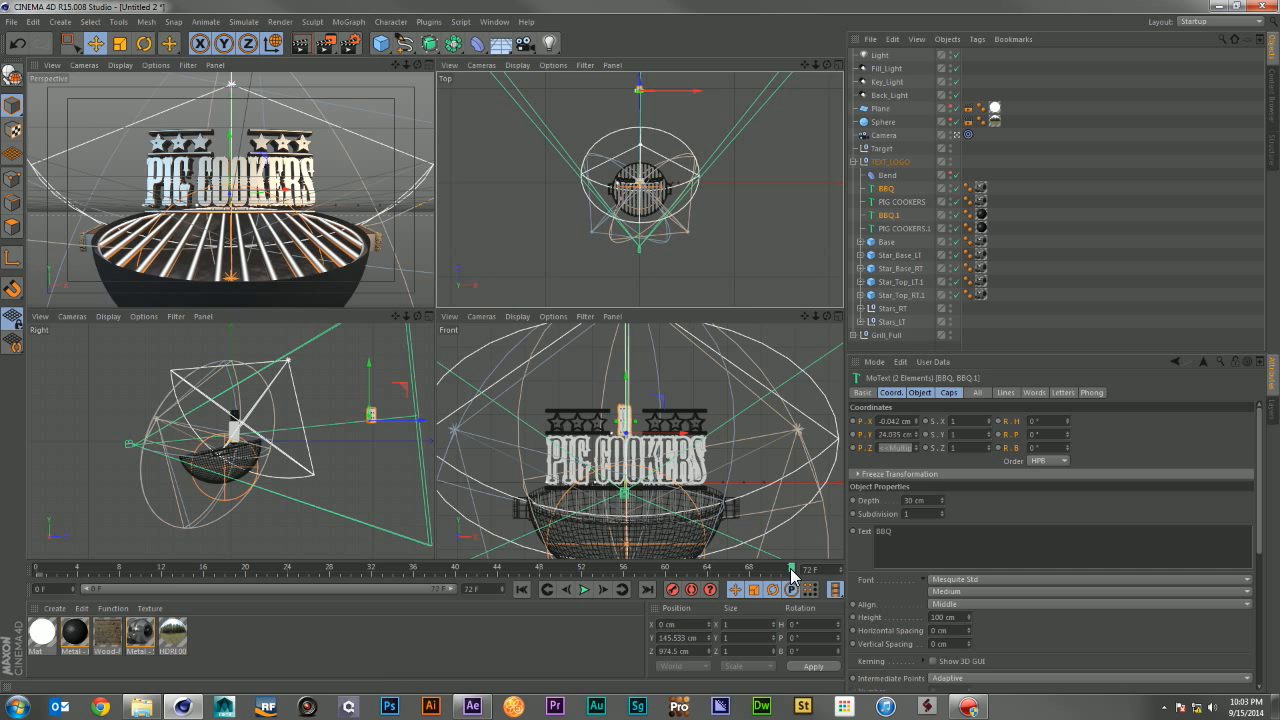
key(ctrl+z)
ctrl+click(852, 422)
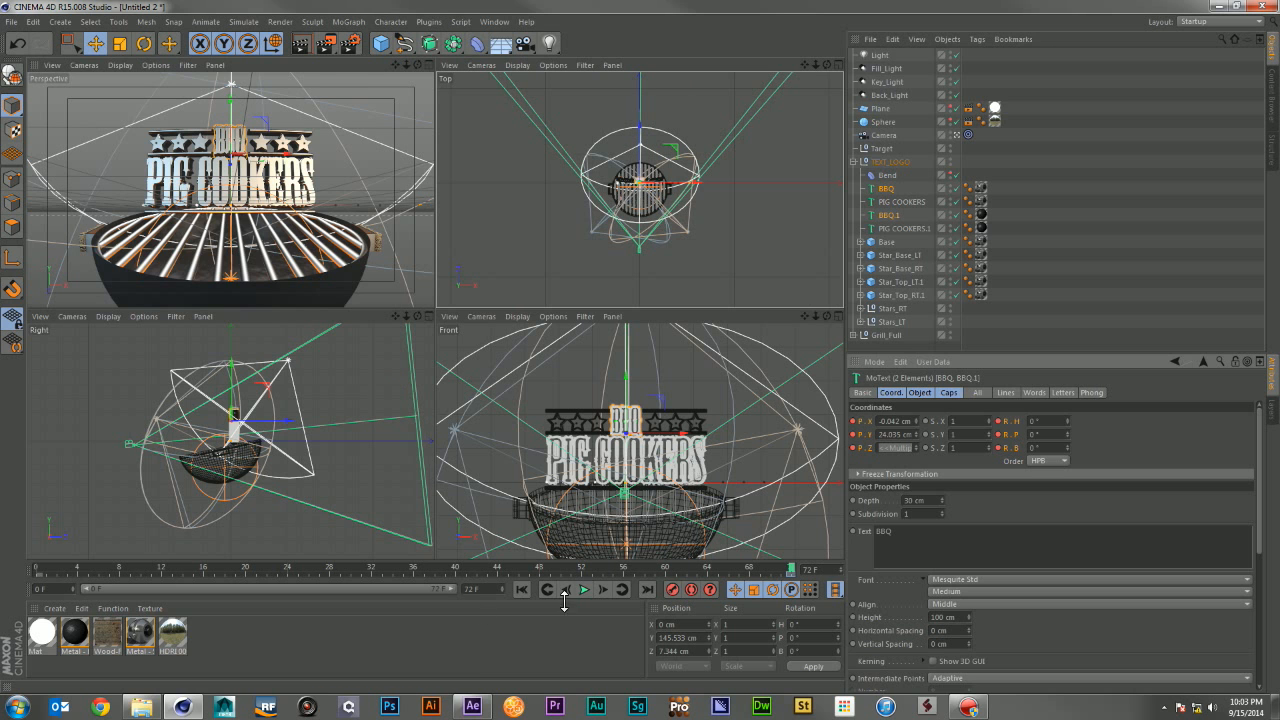
click(490, 570)
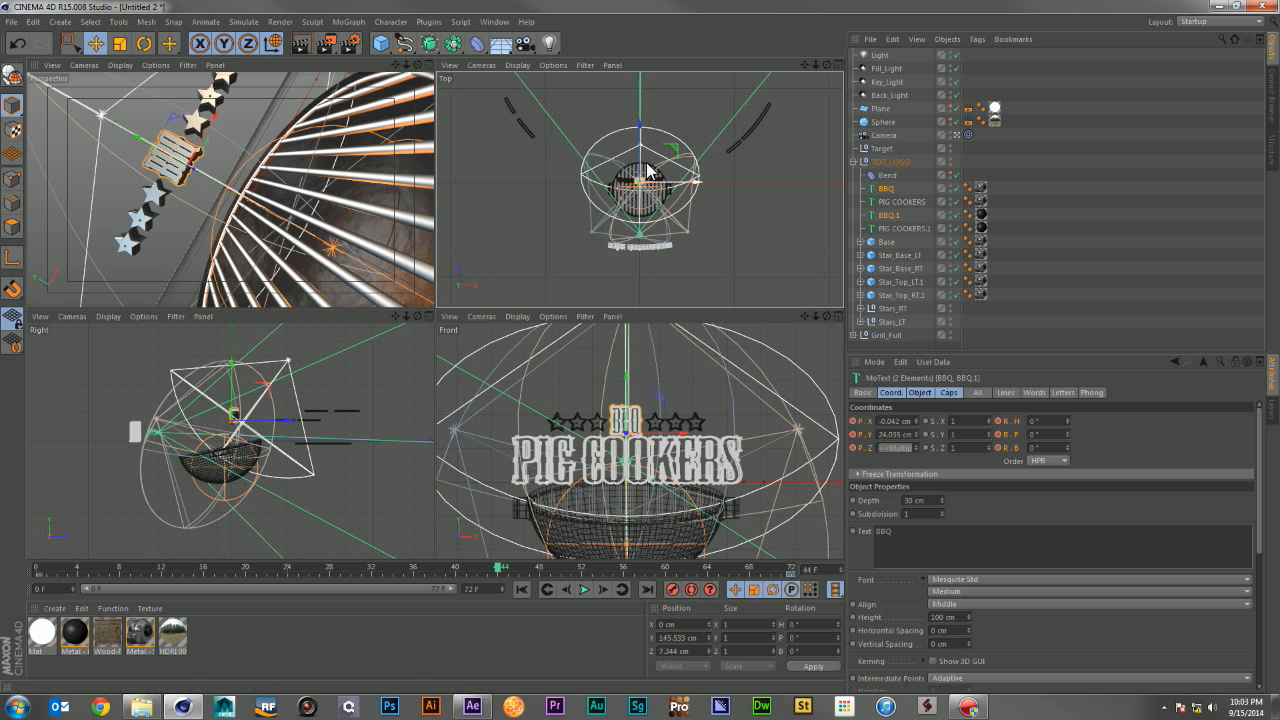
drag(641, 156, 640, 76)
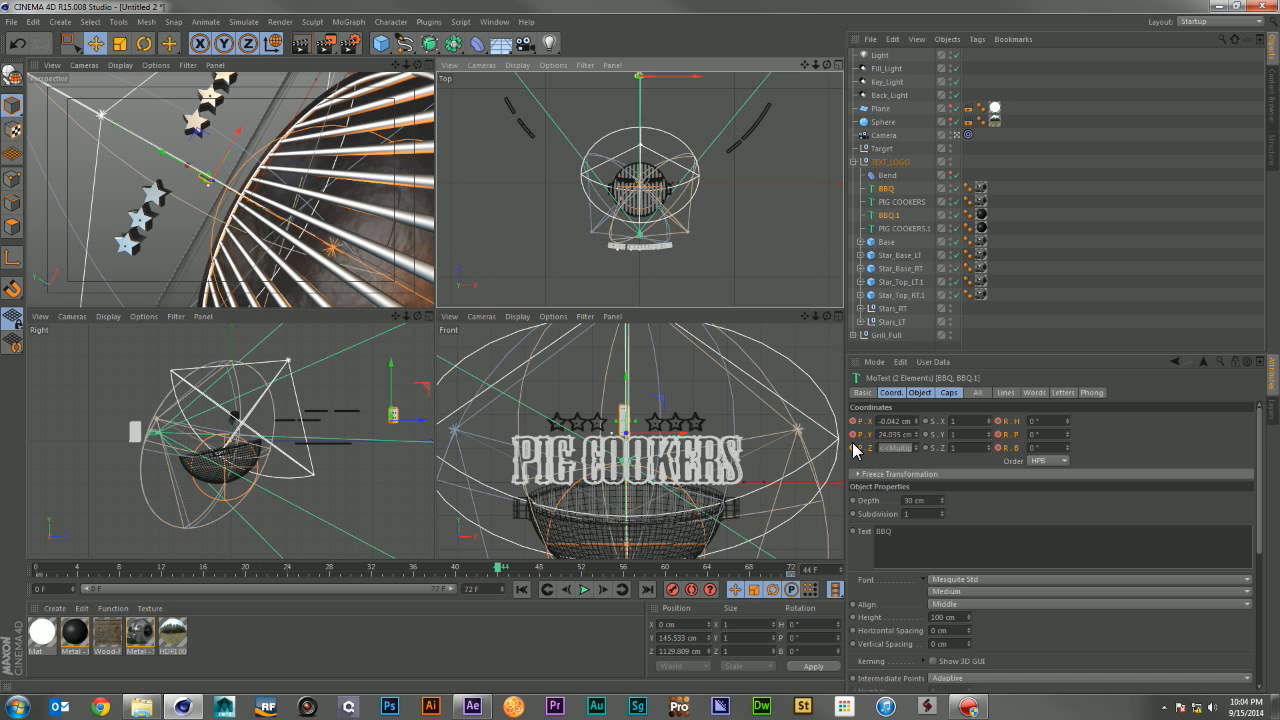
Step: Animate the text height of both BBQ texts with keyframes of 100 cm at frame 72 and 0 cm at frame 44
click(791, 569)
click(928, 396)
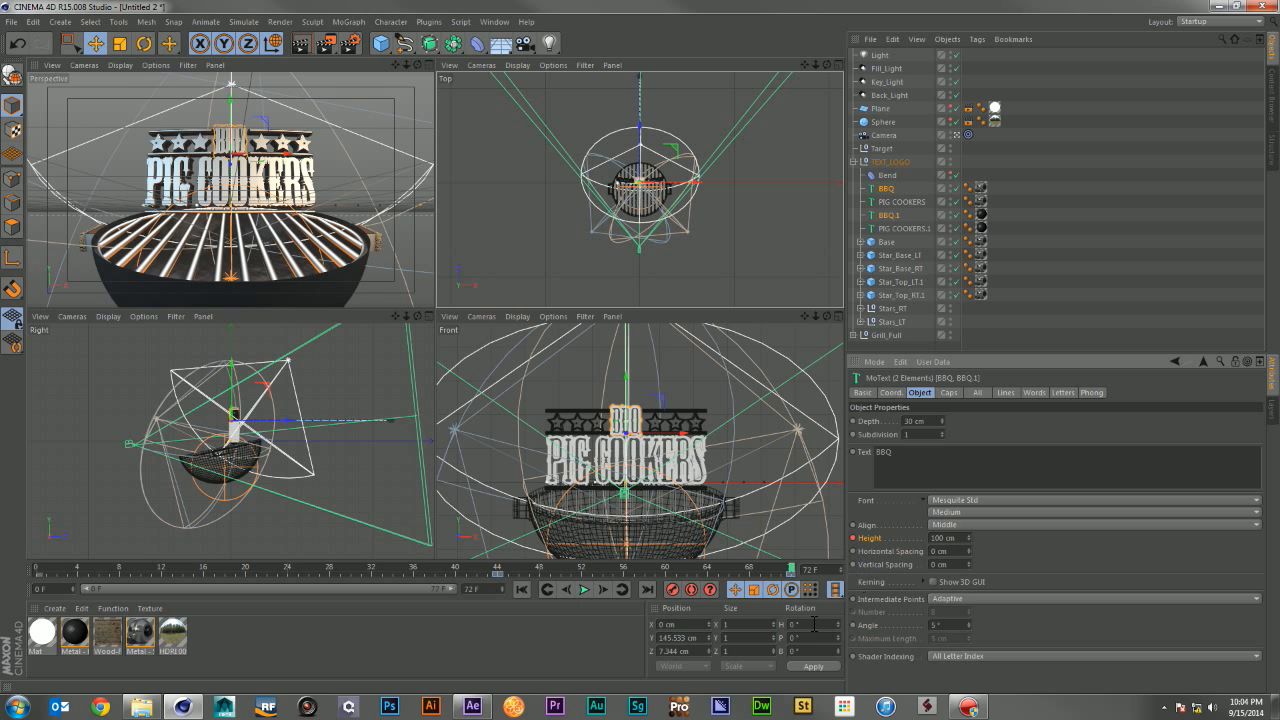
click(496, 569)
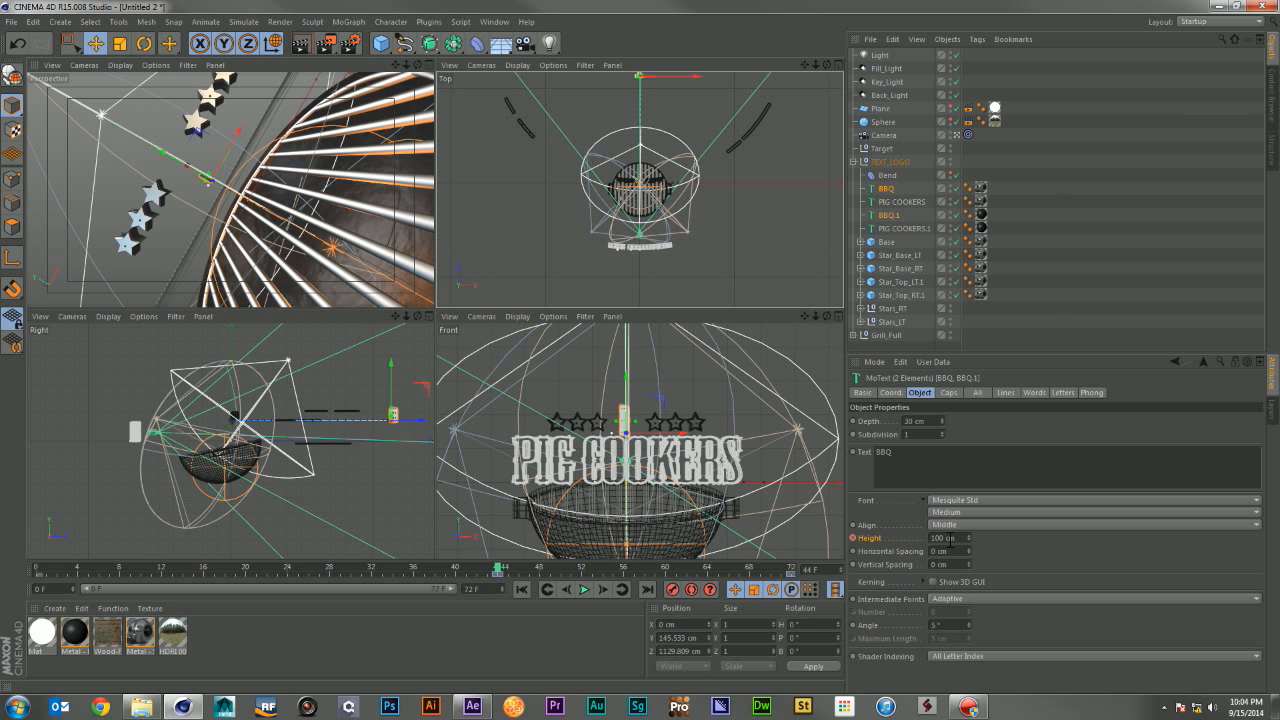
click(958, 540)
text(0)
key(Return)
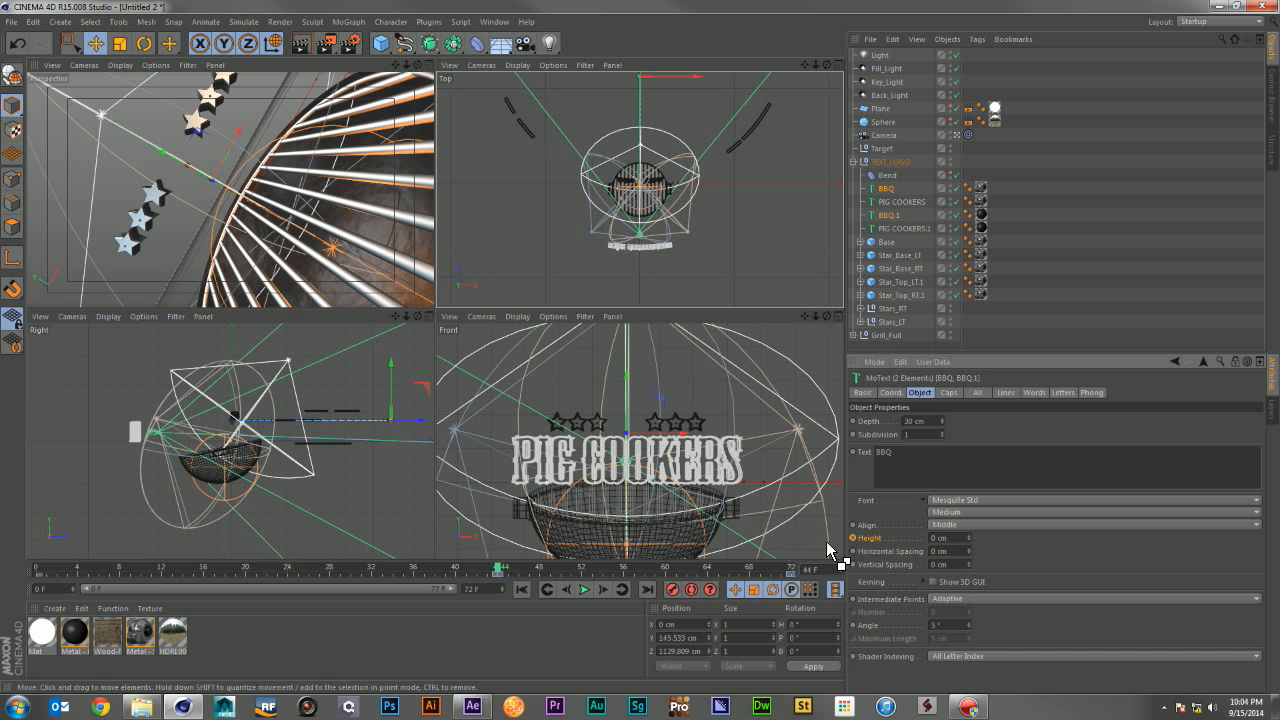
drag(493, 572, 842, 558)
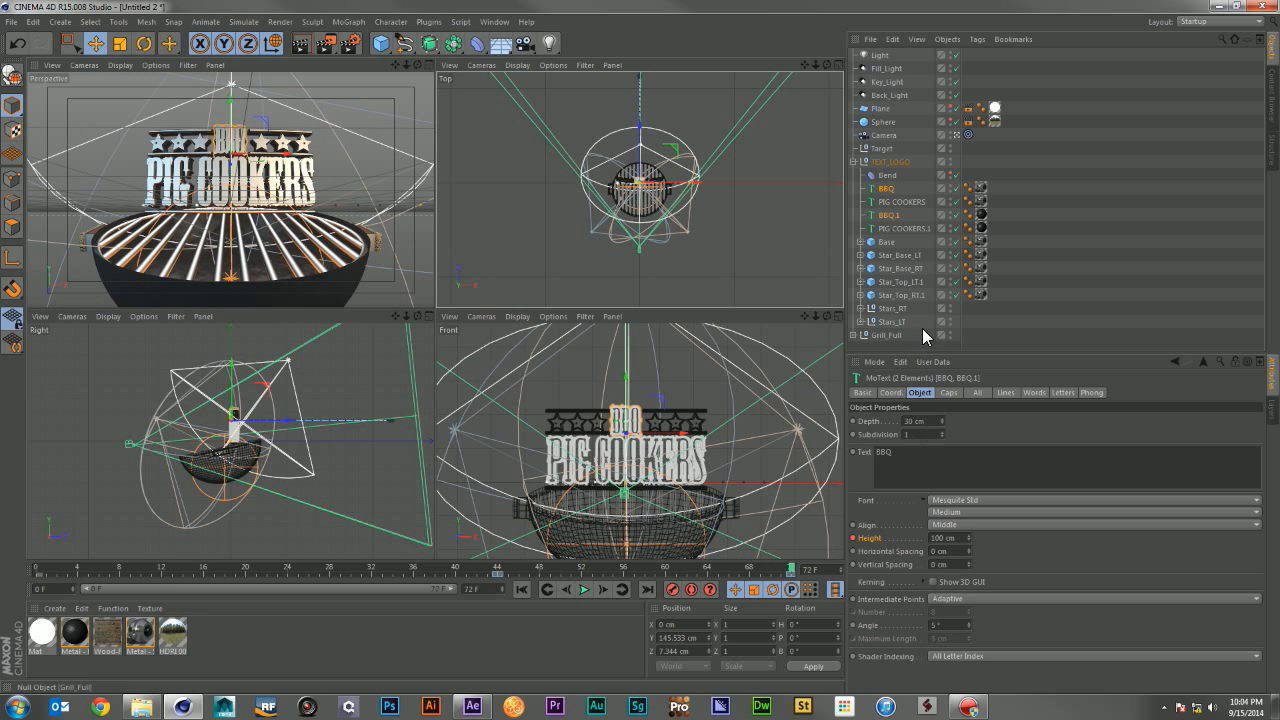
Step: Expand the star groups and select every Star and Star.Stroke extrude inside Stars_LT
click(860, 309)
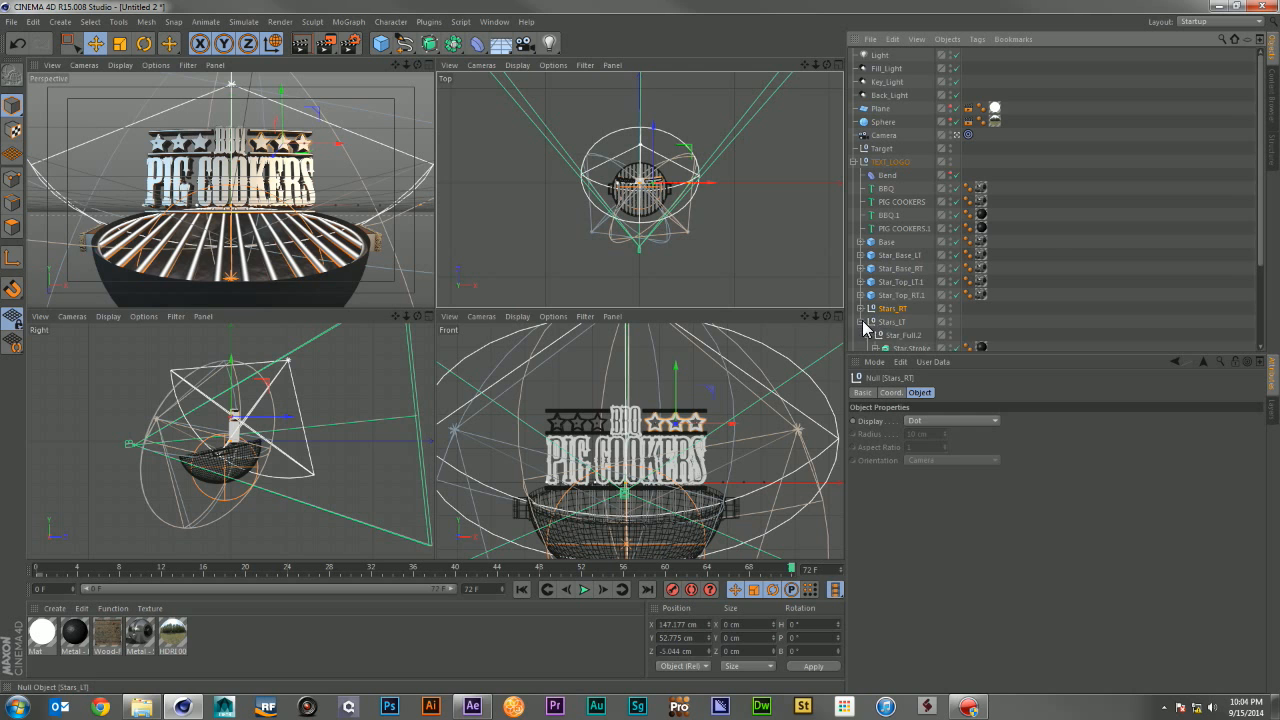
scroll(897, 309, down, 5)
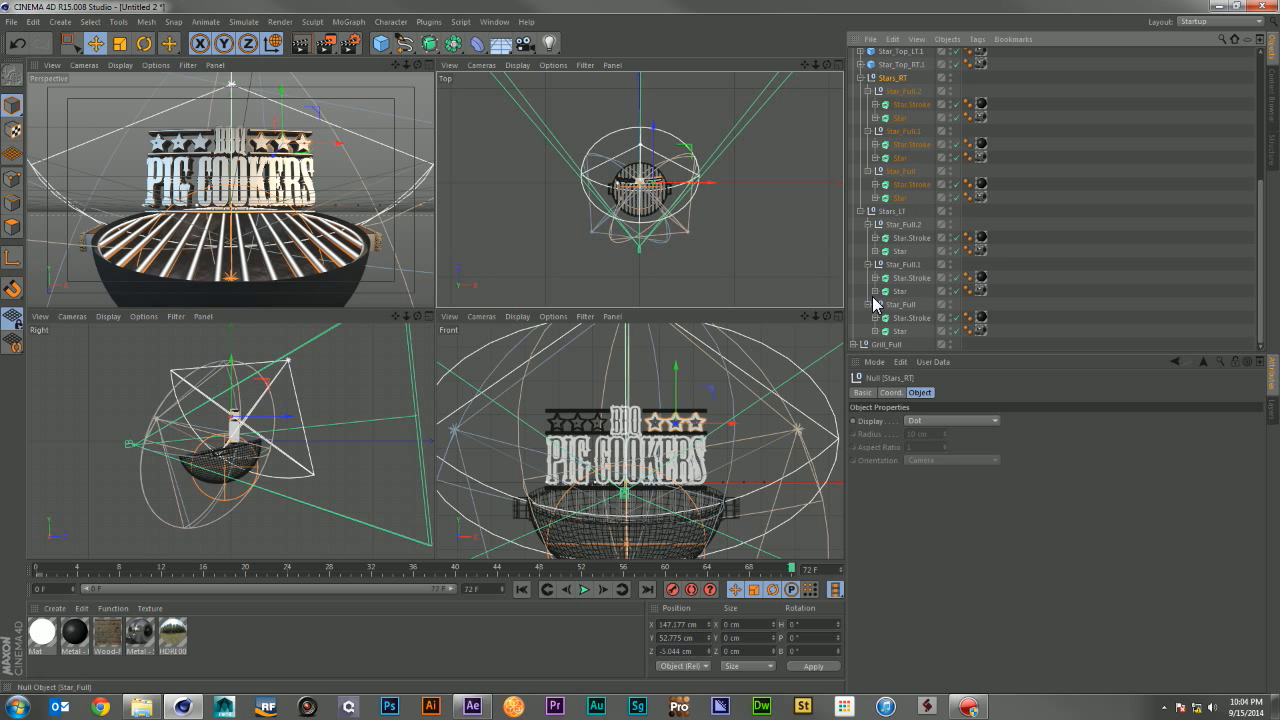
click(898, 331)
ctrl+click(903, 317)
ctrl+click(903, 291)
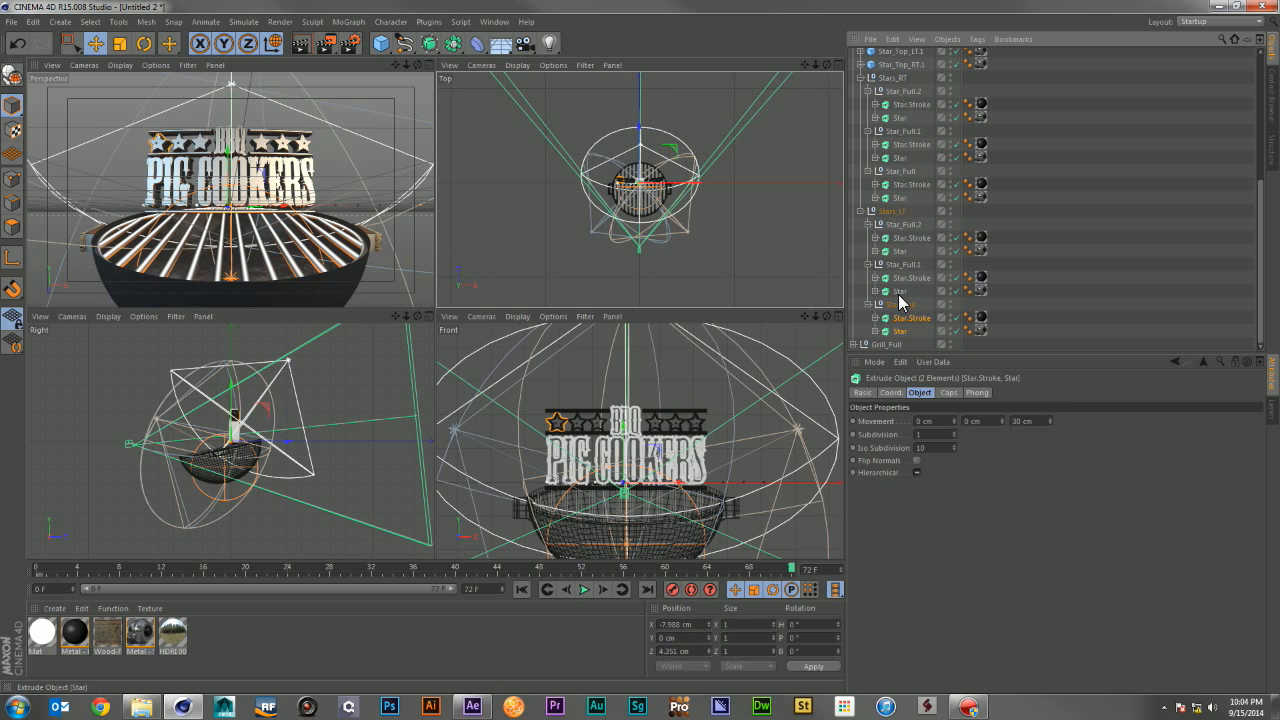
ctrl+click(903, 278)
ctrl+click(903, 251)
ctrl+click(903, 238)
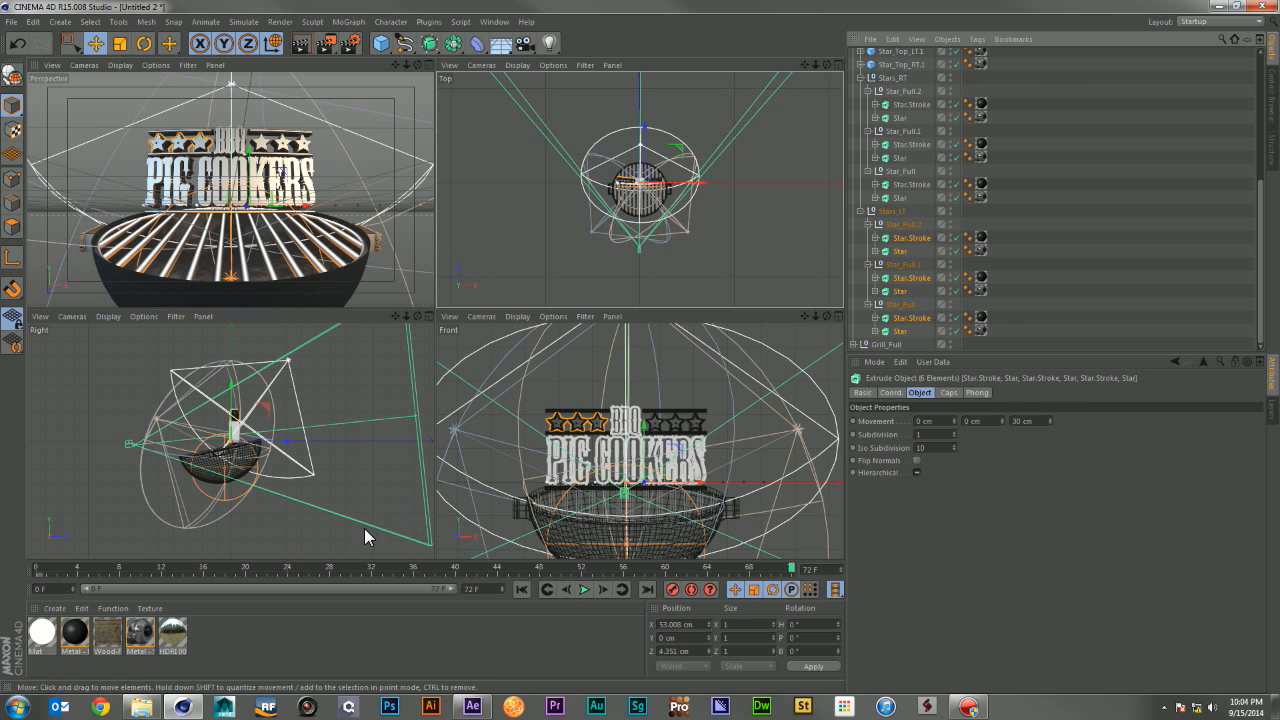
Step: Add every Star and Star.Stroke extrude inside Stars_RT to the selection
ctrl+click(900, 197)
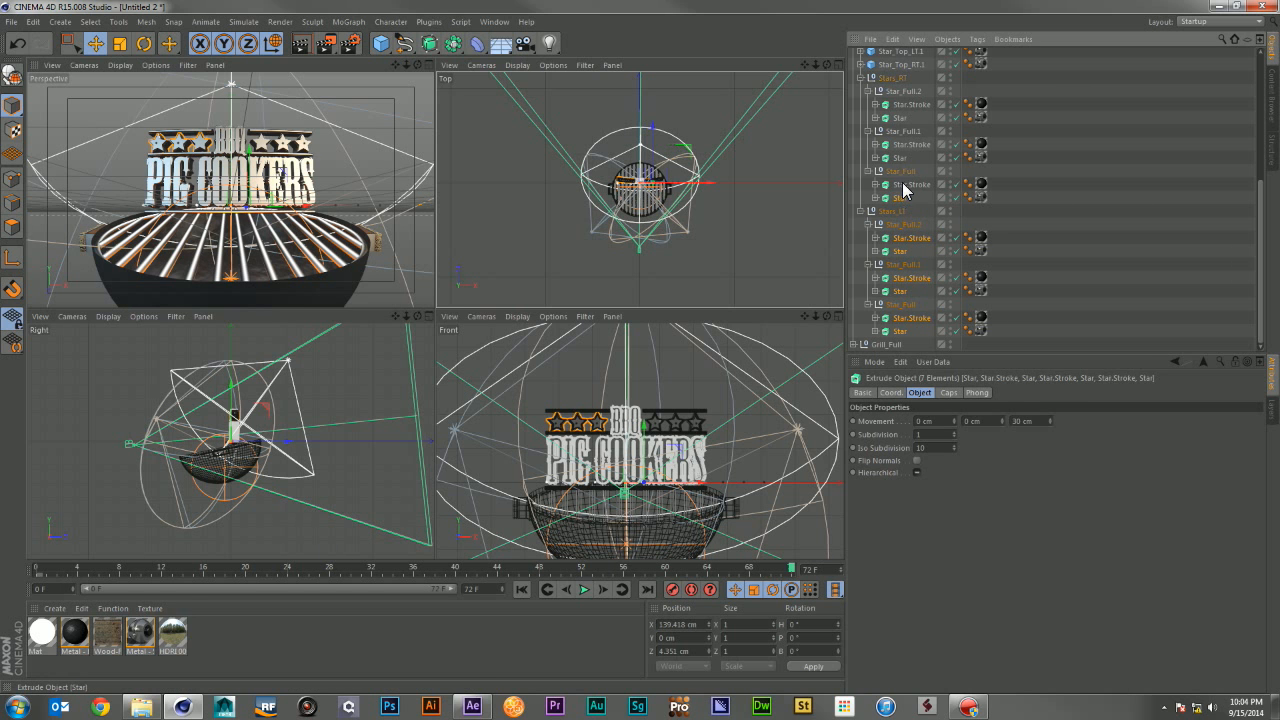
ctrl+click(903, 184)
ctrl+click(900, 157)
ctrl+click(906, 144)
ctrl+click(903, 117)
ctrl+click(903, 104)
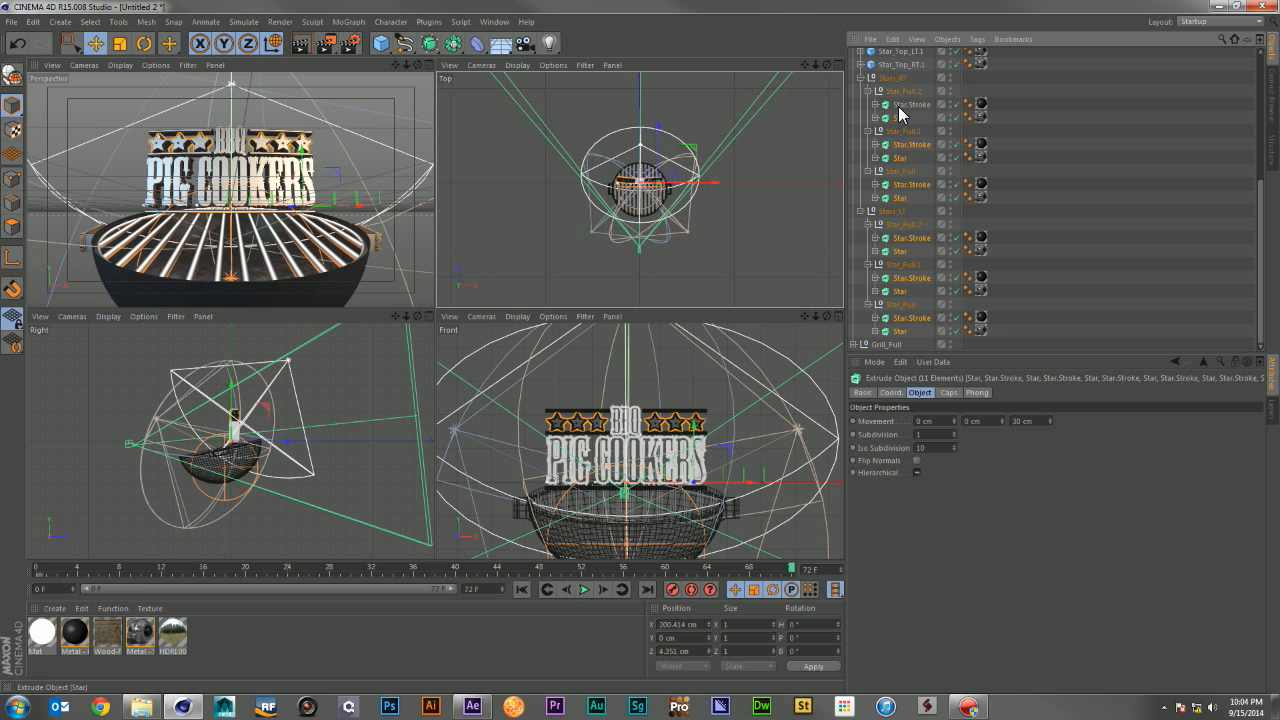
Step: Keyframe the X, Y and Z scale of all selected star extrudes at 1 on frame 68
click(710, 570)
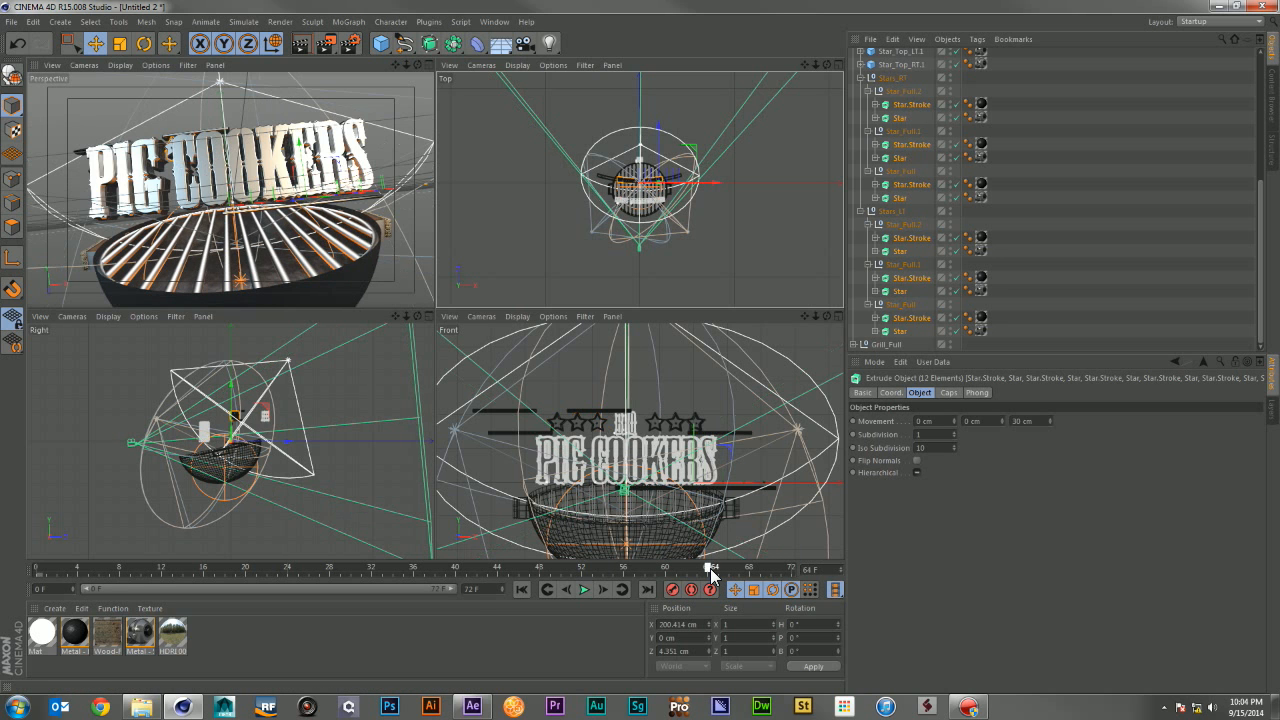
click(897, 393)
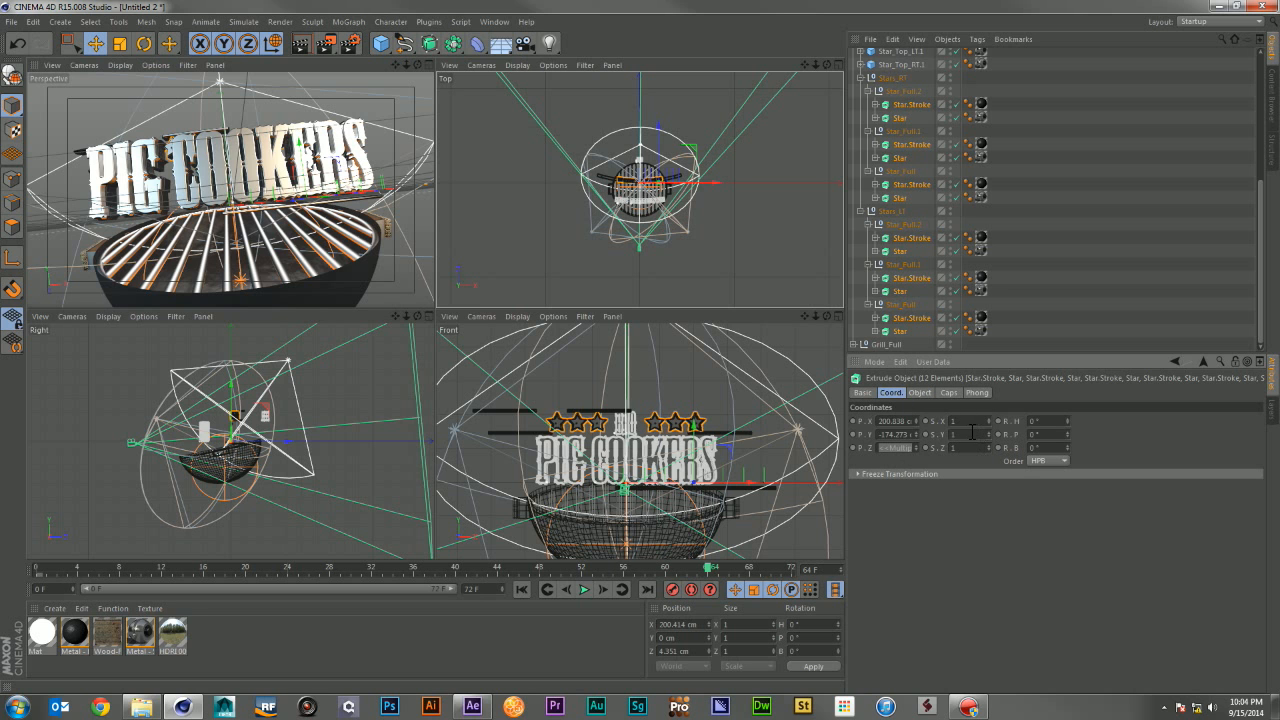
click(749, 569)
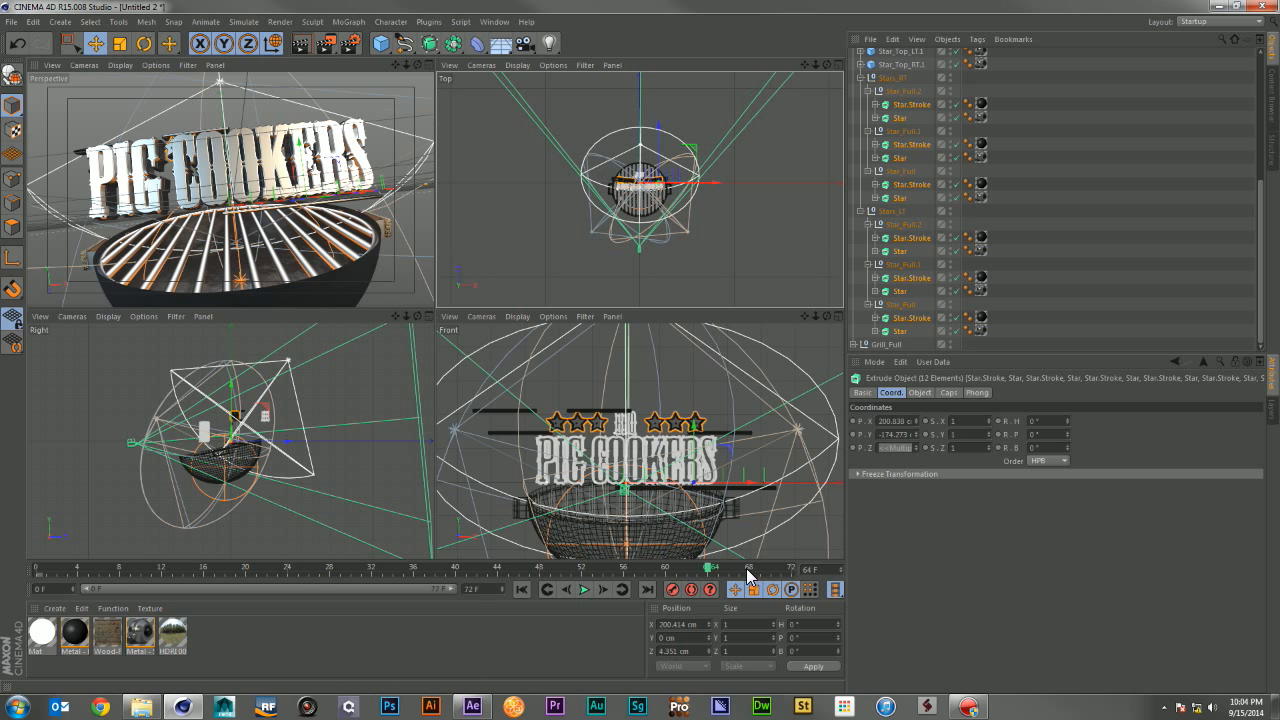
ctrl+click(926, 421)
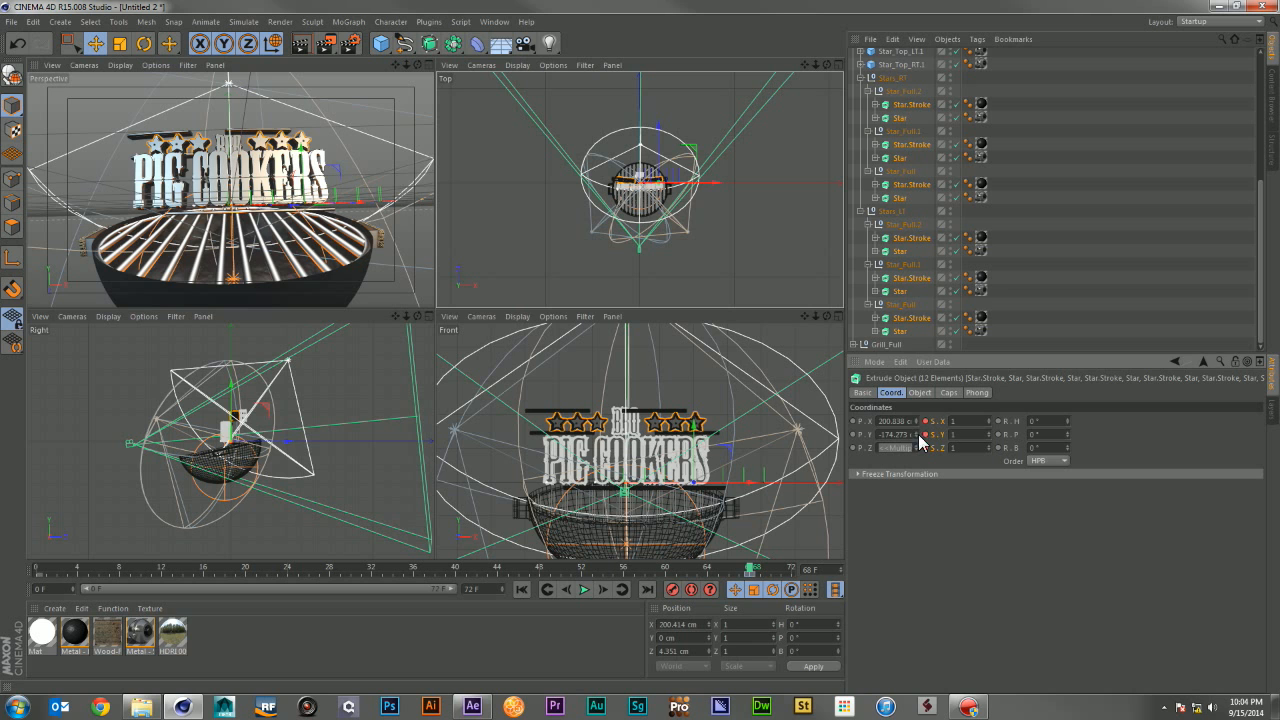
Step: At frame 63, set the star extrudes' X, Y and Z scale to 0 and keyframe it
click(708, 569)
click(697, 568)
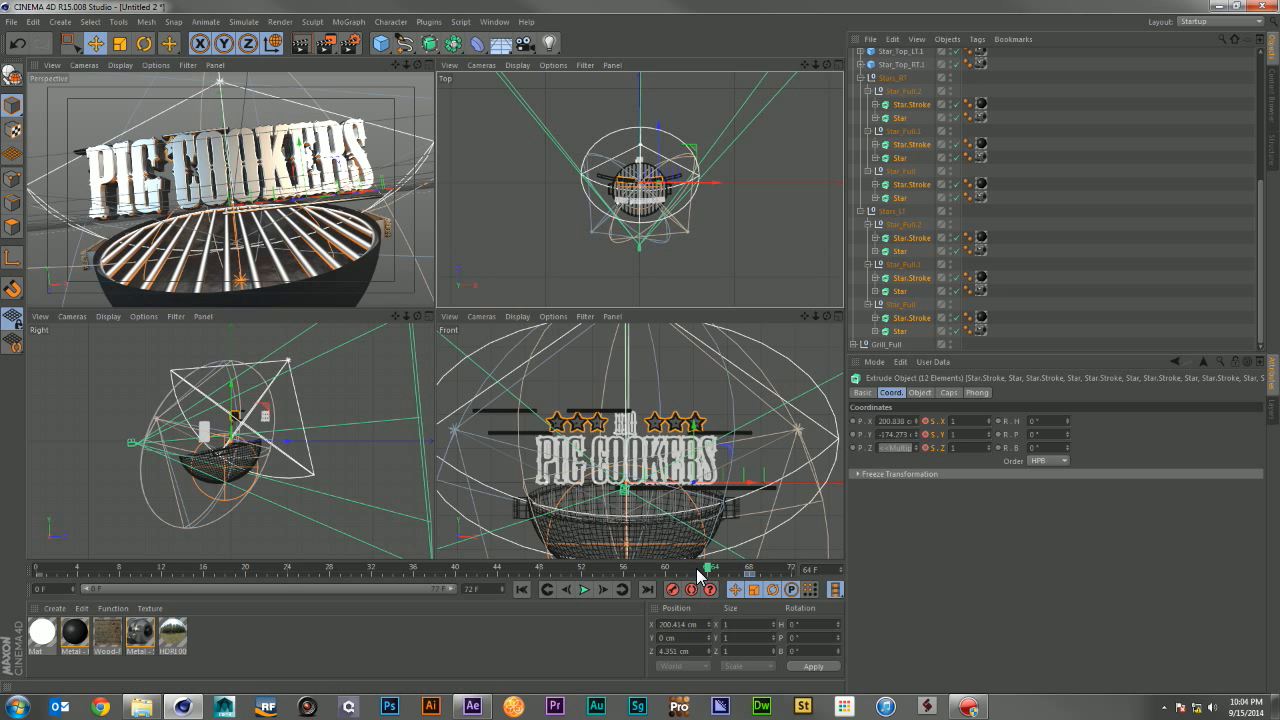
click(962, 421)
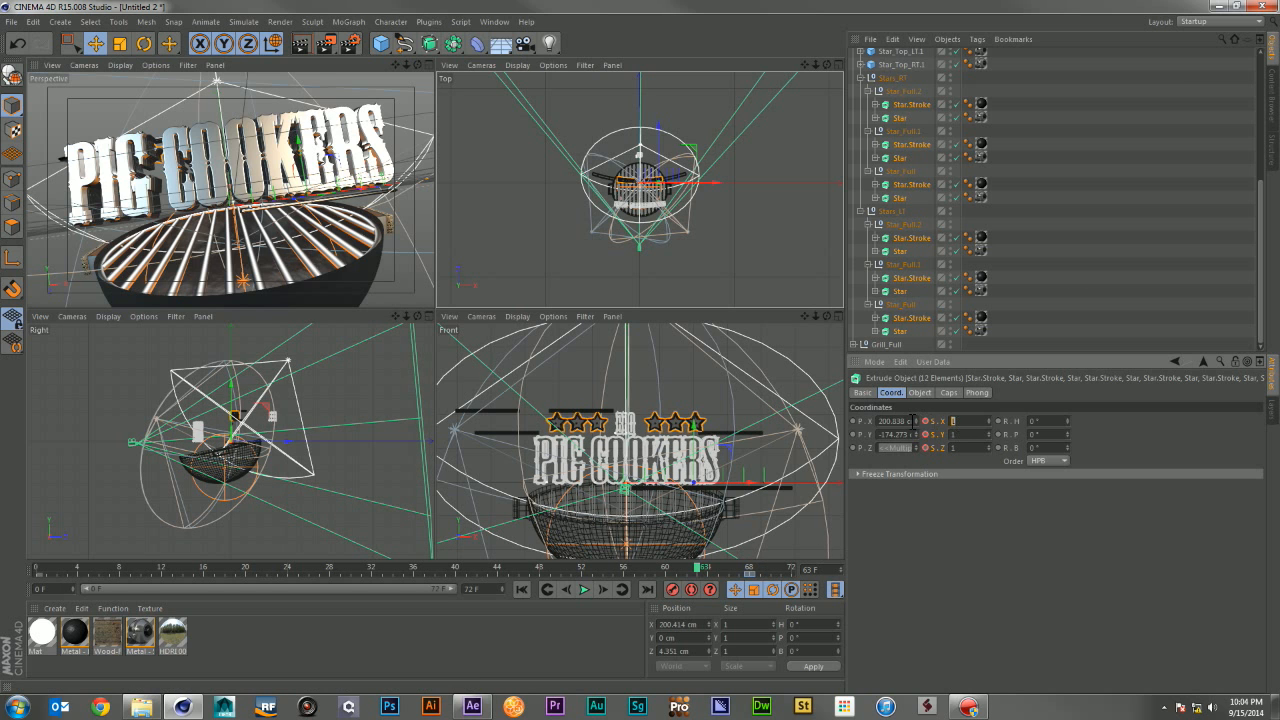
text(0)
key(Return)
text(0)
key(Return)
click(952, 447)
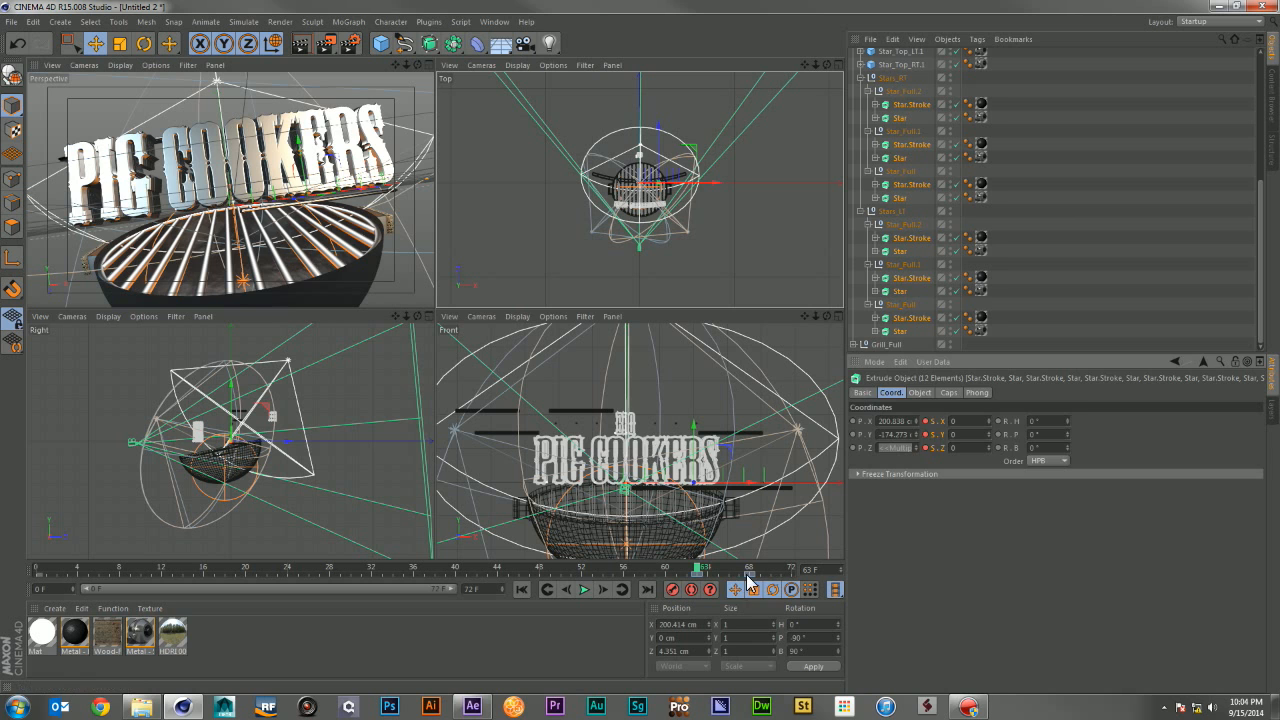
Step: Move the stars' full-size scale keys from frame 68 to 71 and keyframe a scale of 1.2 on all axes at frame 68
drag(749, 574, 769, 574)
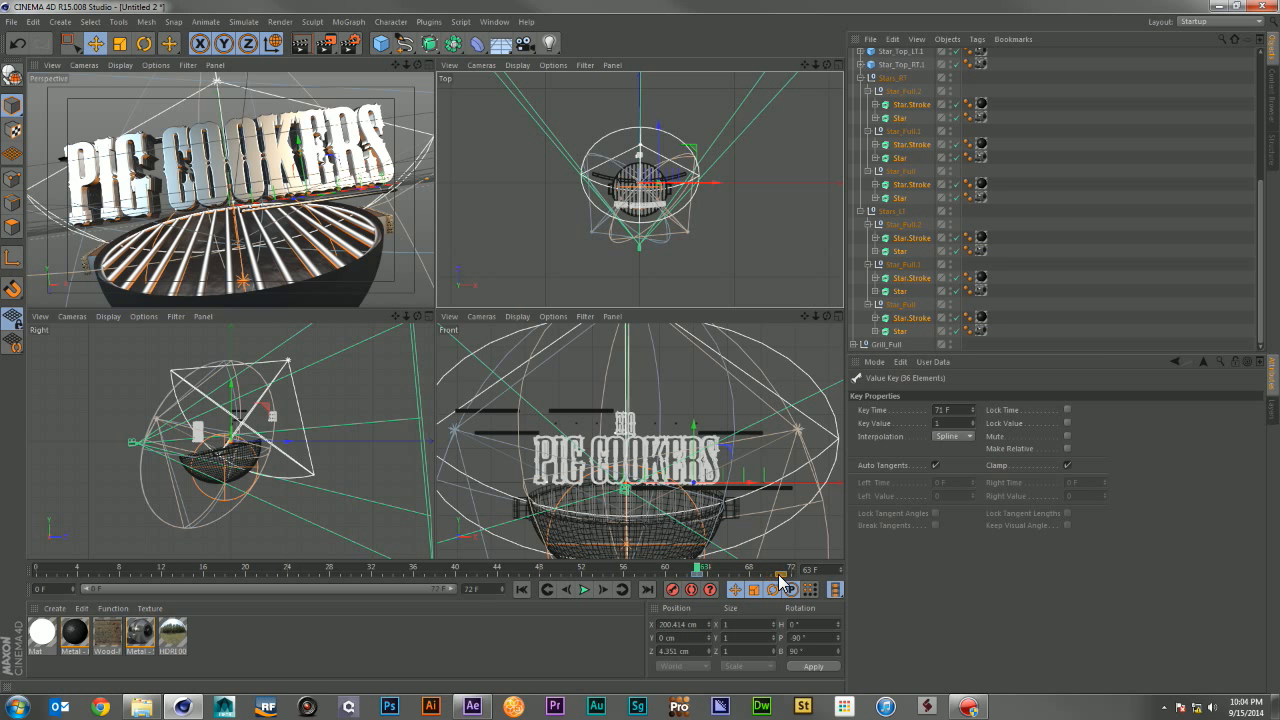
click(752, 574)
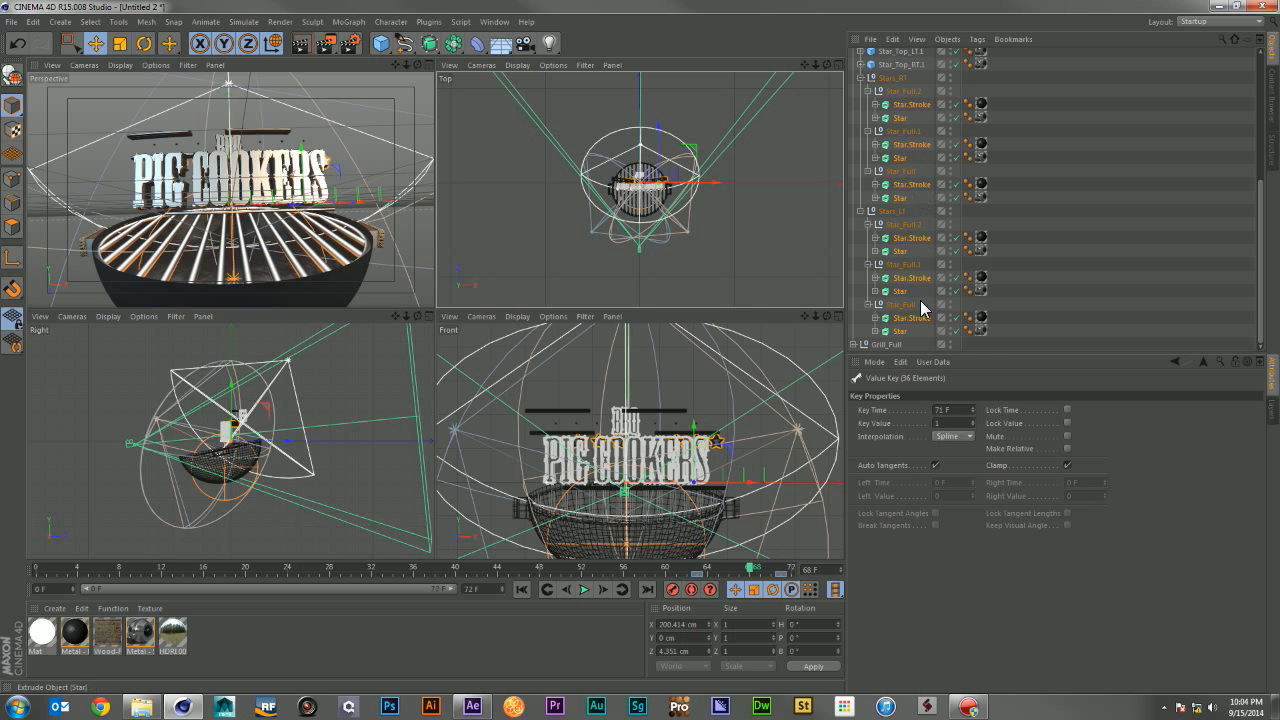
click(900, 331)
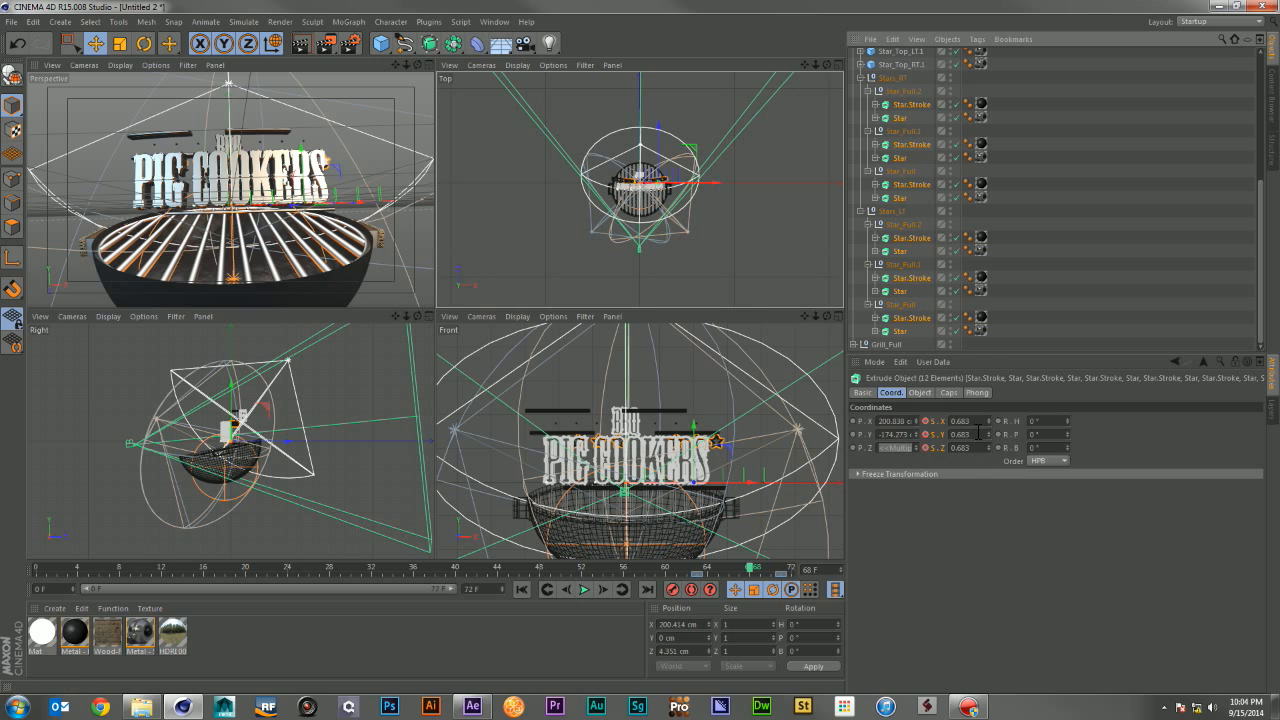
drag(972, 422, 913, 427)
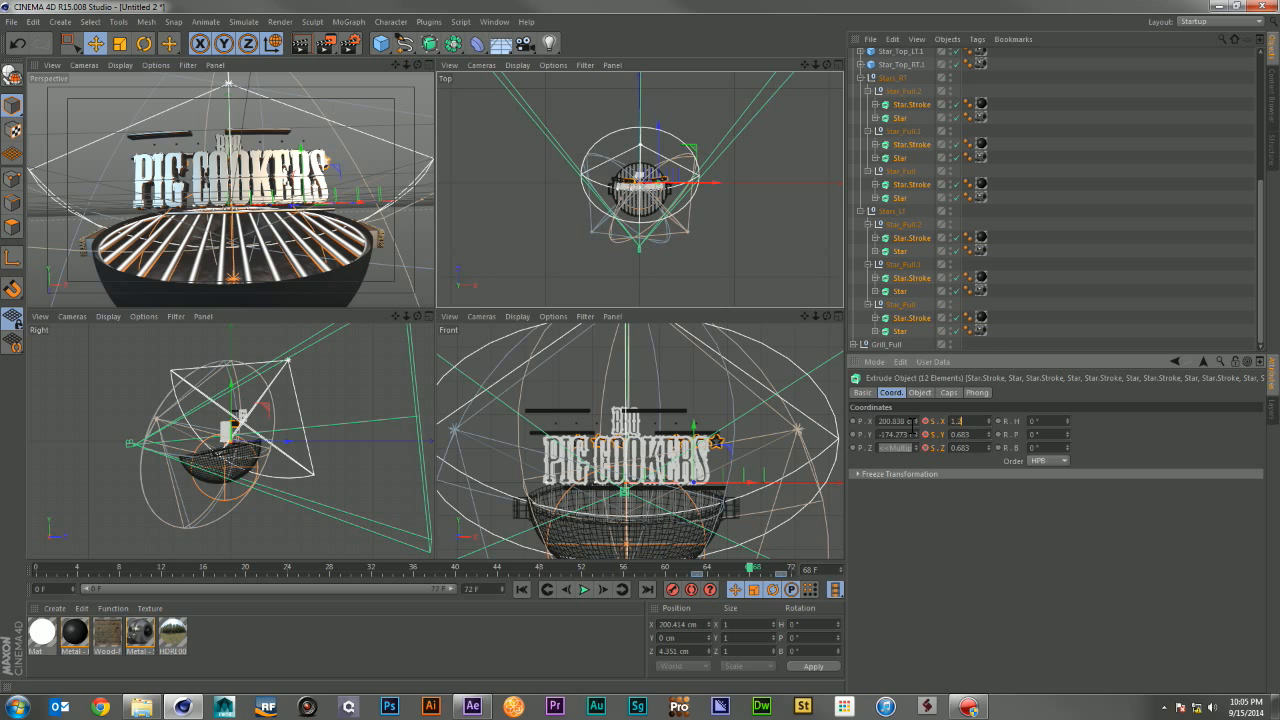
text(2)
key(Return)
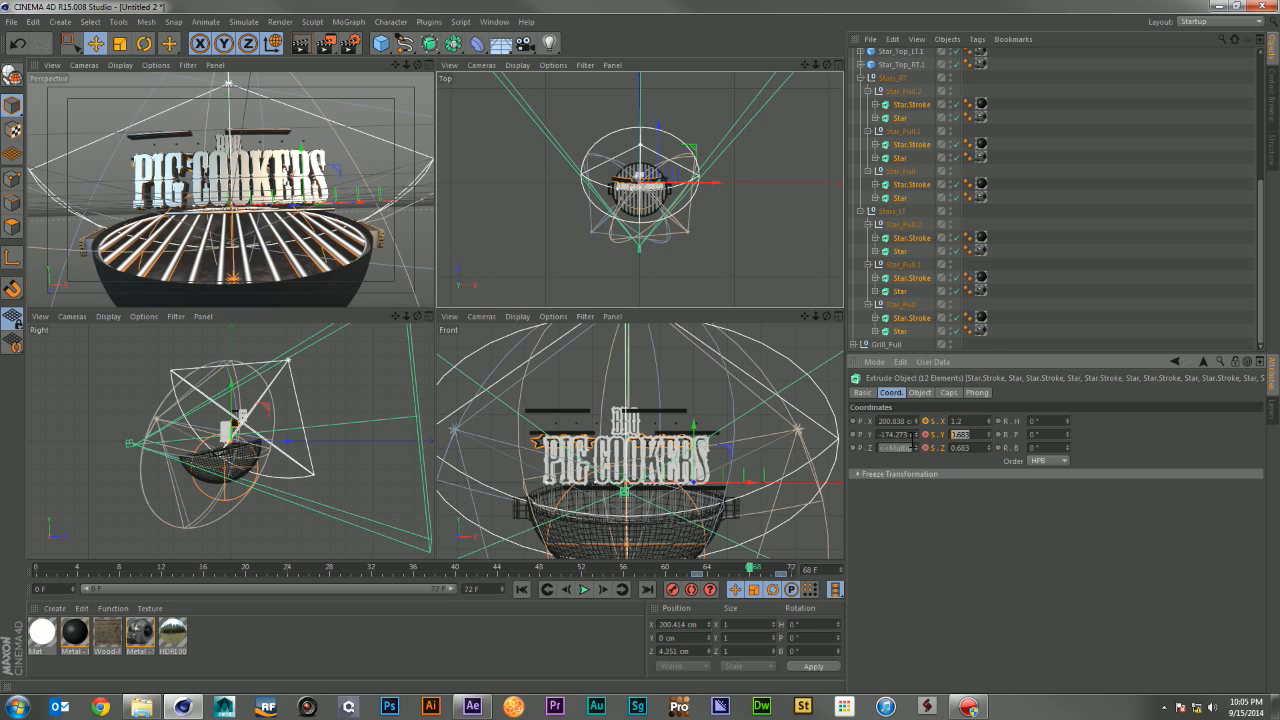
text(.2)
key(Return)
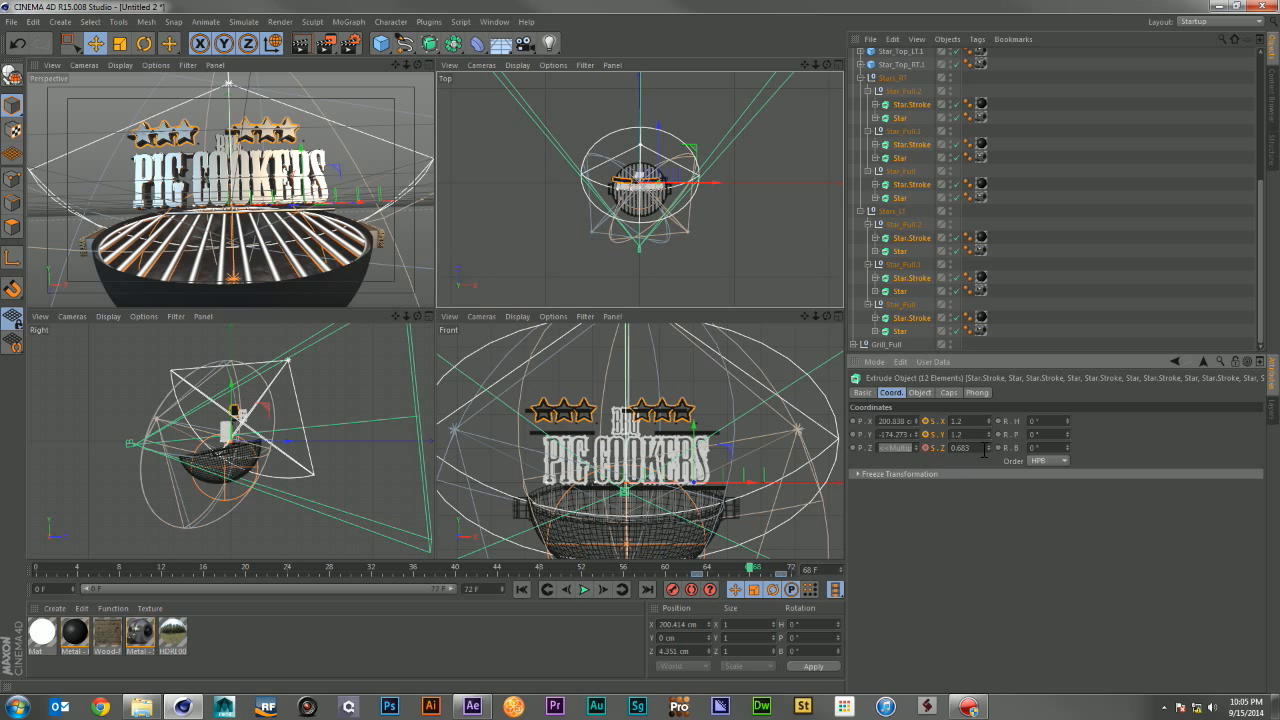
text(1.2)
key(Return)
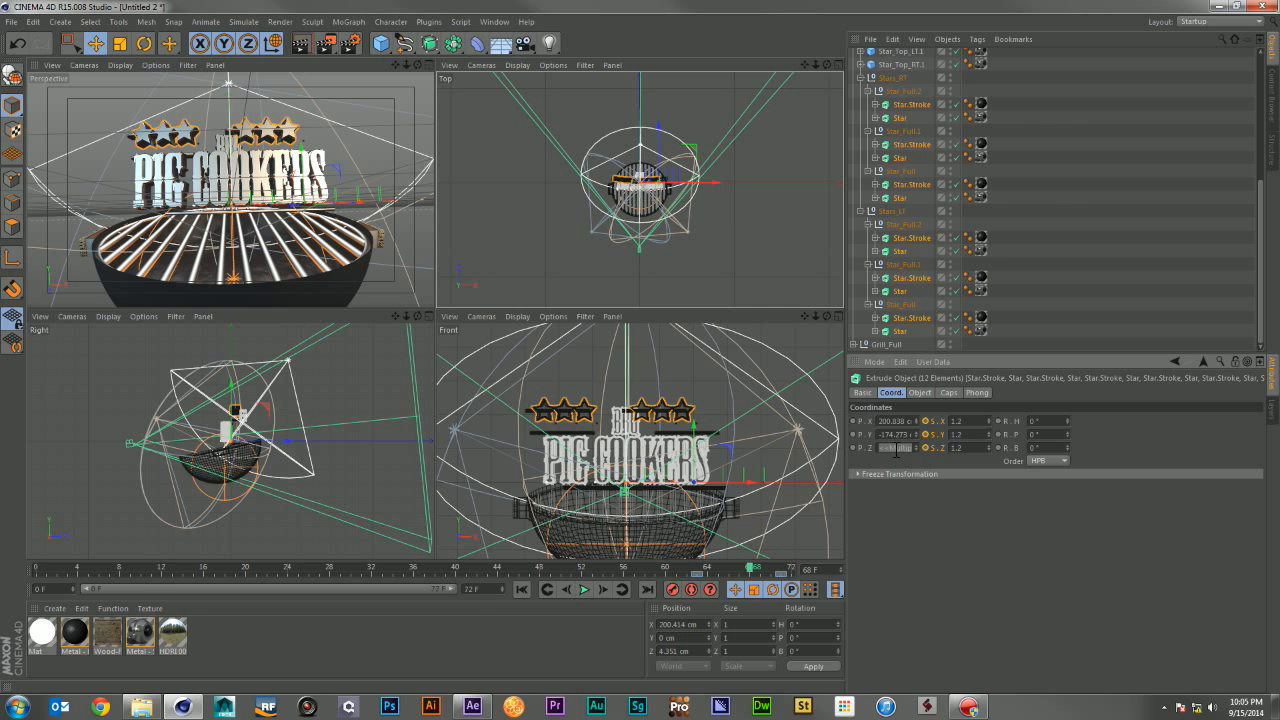
click(925, 421)
click(697, 569)
drag(697, 569, 840, 577)
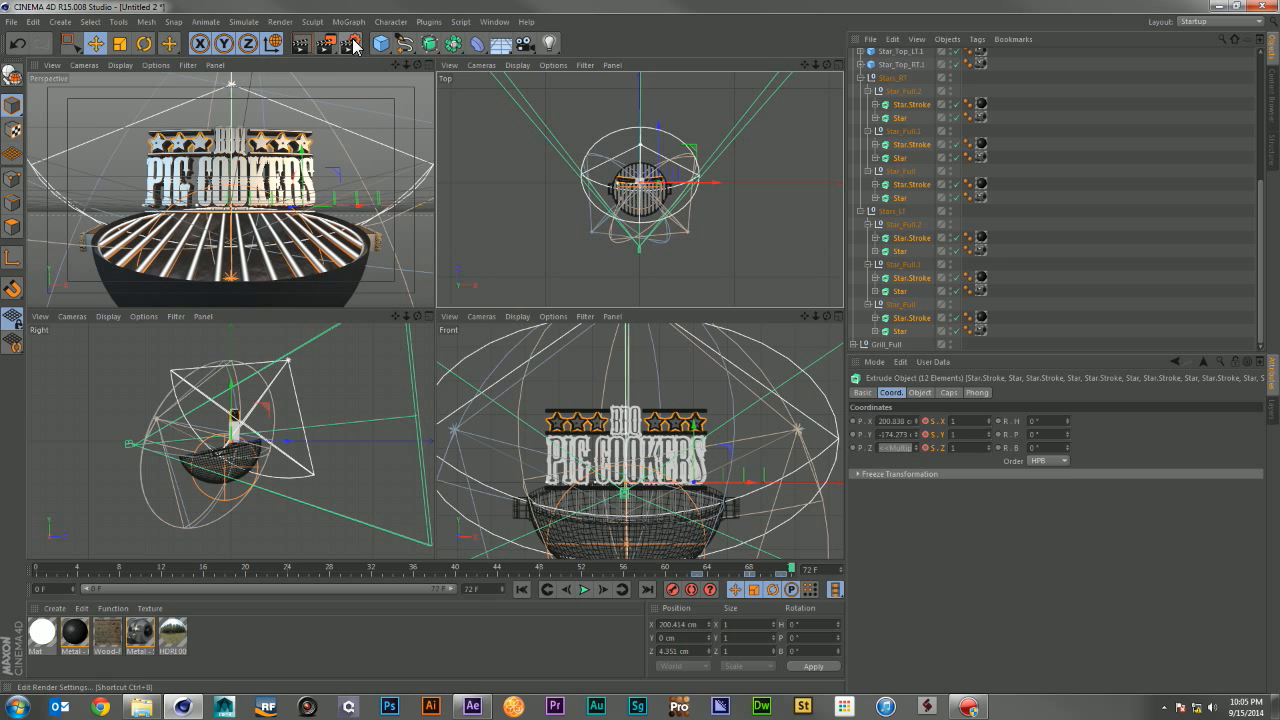
Step: Open the Timeline and move all the stars' scale keys earlier so they start at frame 12
click(494, 21)
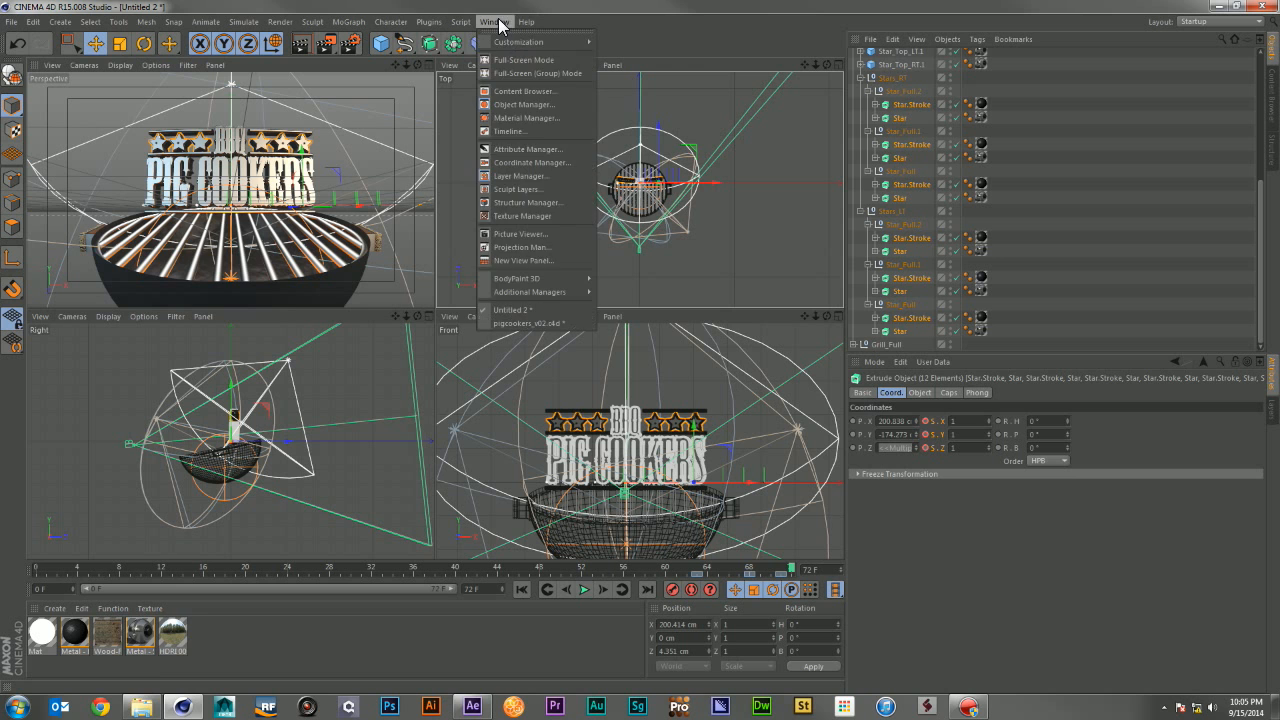
click(554, 131)
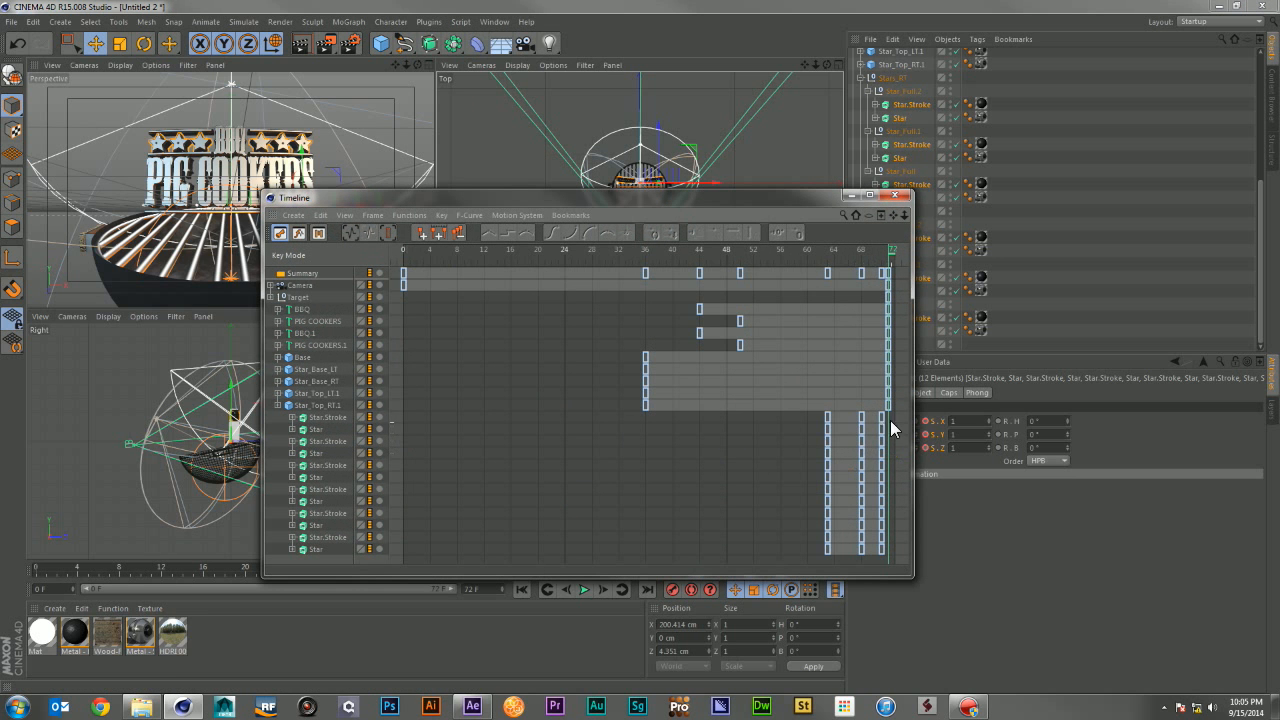
drag(884, 410, 818, 560)
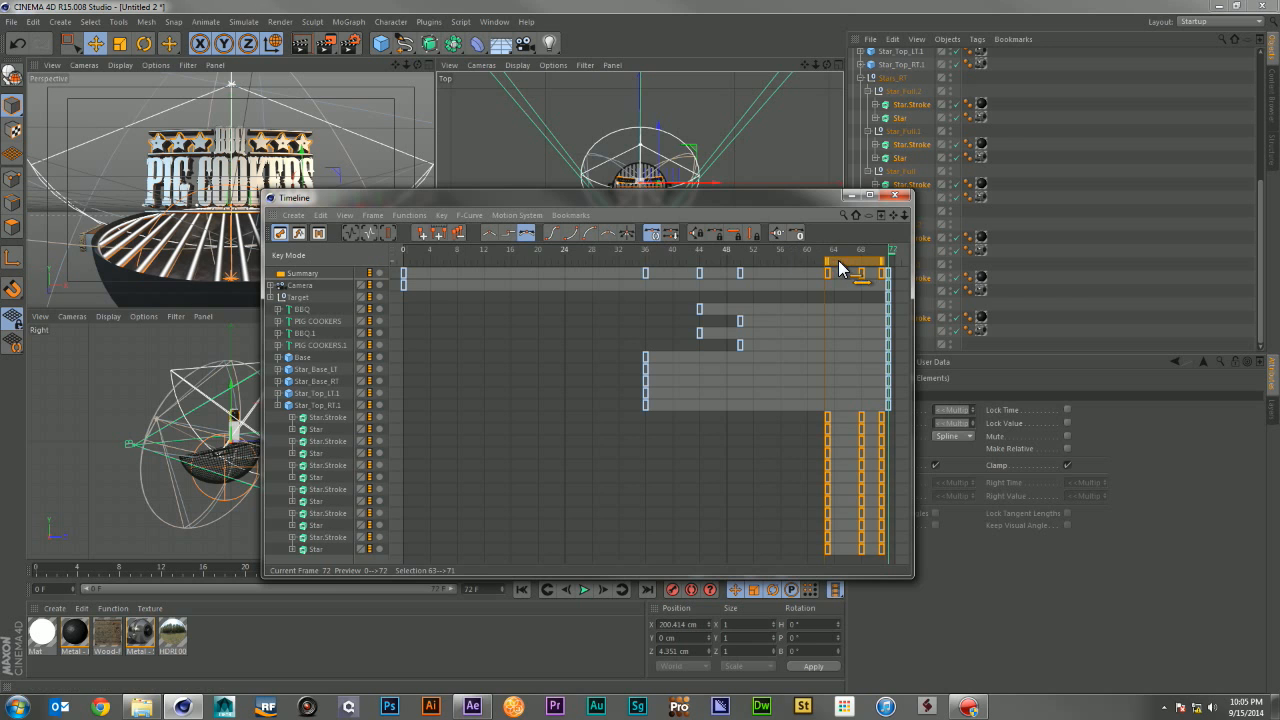
drag(839, 260, 498, 288)
Step: Stagger the star keys by two frames per row from the lowest Star upward, starting successive rows at frames 14, 16, 18 and 20
drag(566, 400, 462, 538)
drag(494, 258, 508, 260)
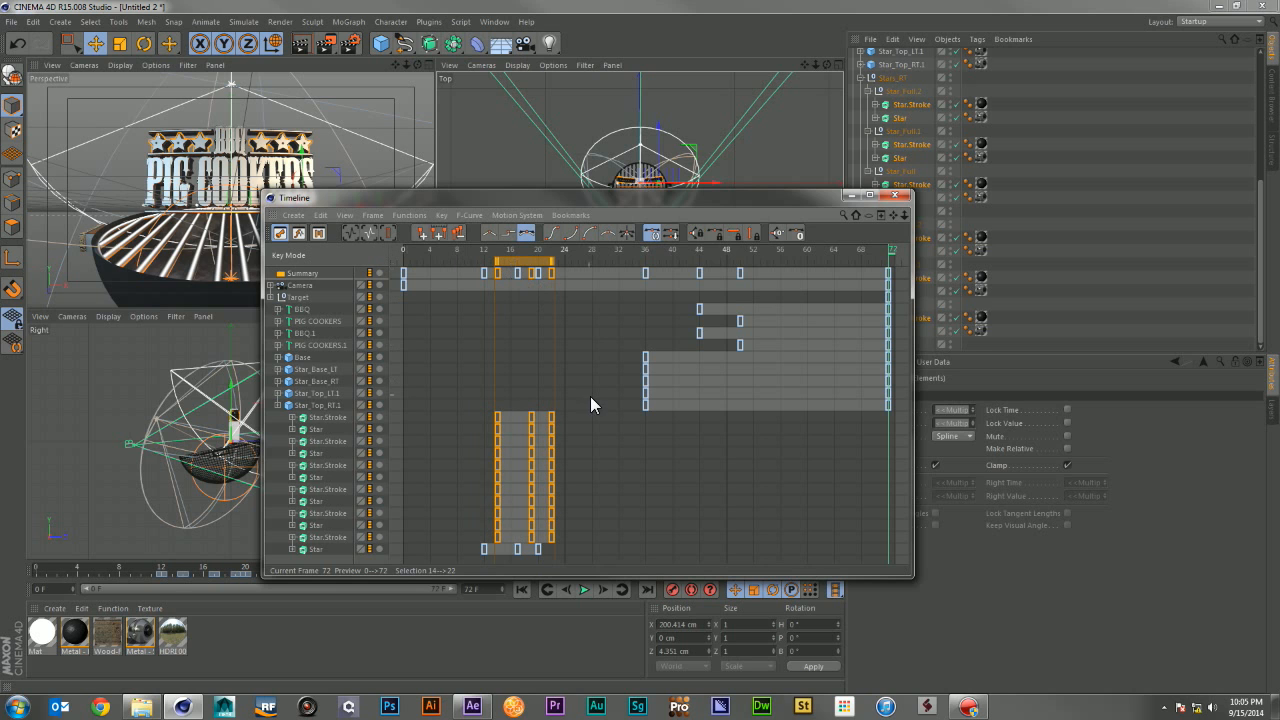
drag(590, 400, 478, 523)
drag(526, 272, 540, 273)
drag(598, 390, 480, 521)
drag(526, 272, 548, 257)
drag(608, 396, 496, 518)
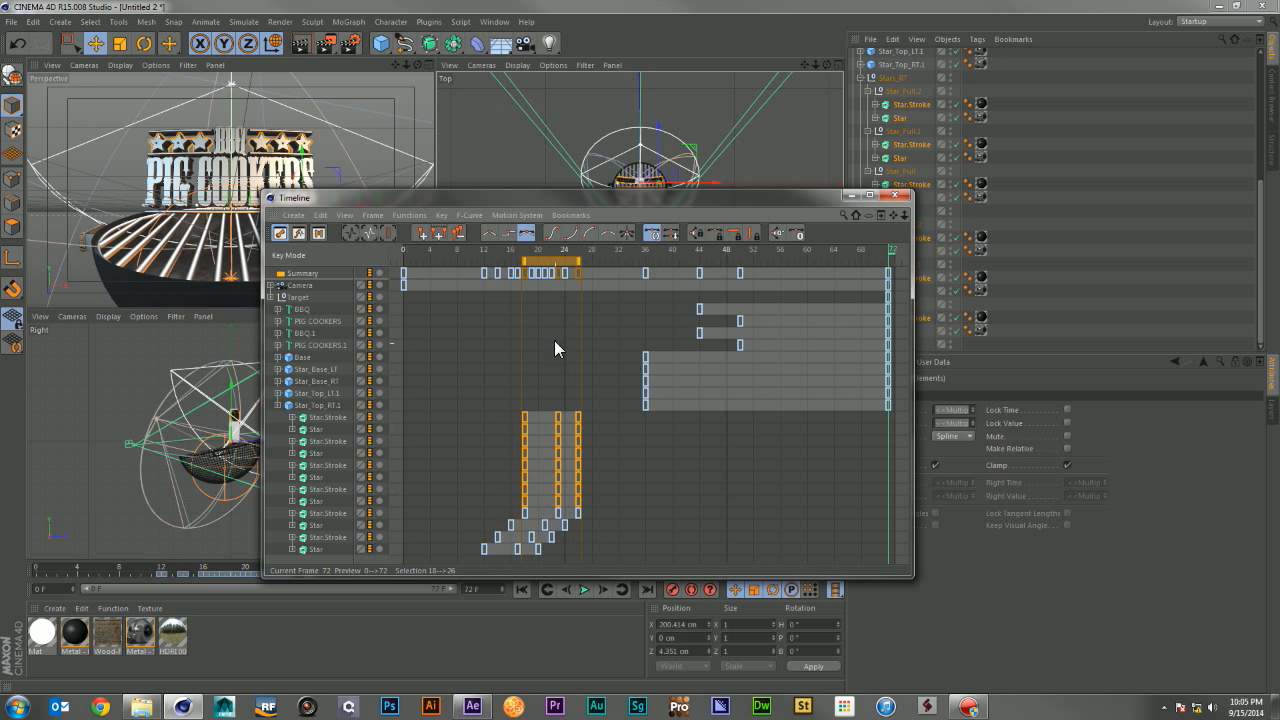
drag(558, 272, 572, 272)
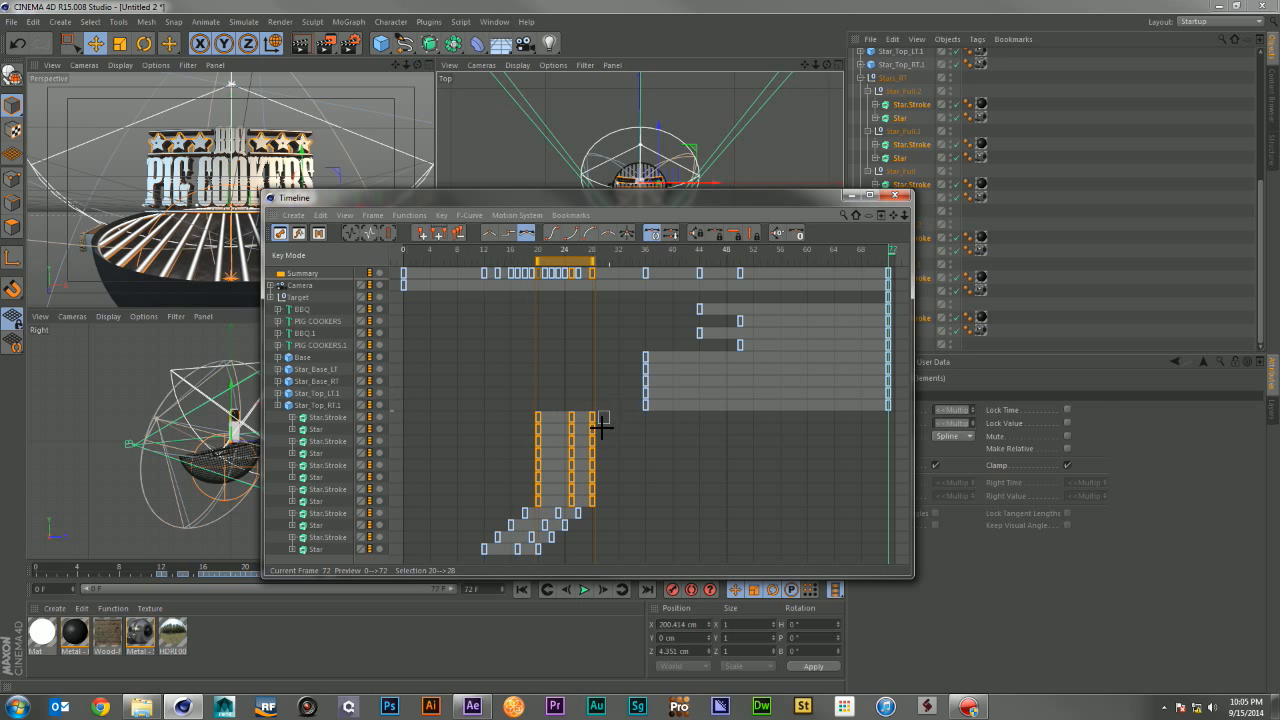
Step: Offset the remaining star rows by two frames each, with start frames 22 through 34, and close the Timeline
drag(600, 425, 516, 497)
drag(558, 271, 569, 272)
drag(624, 410, 536, 494)
drag(572, 268, 586, 271)
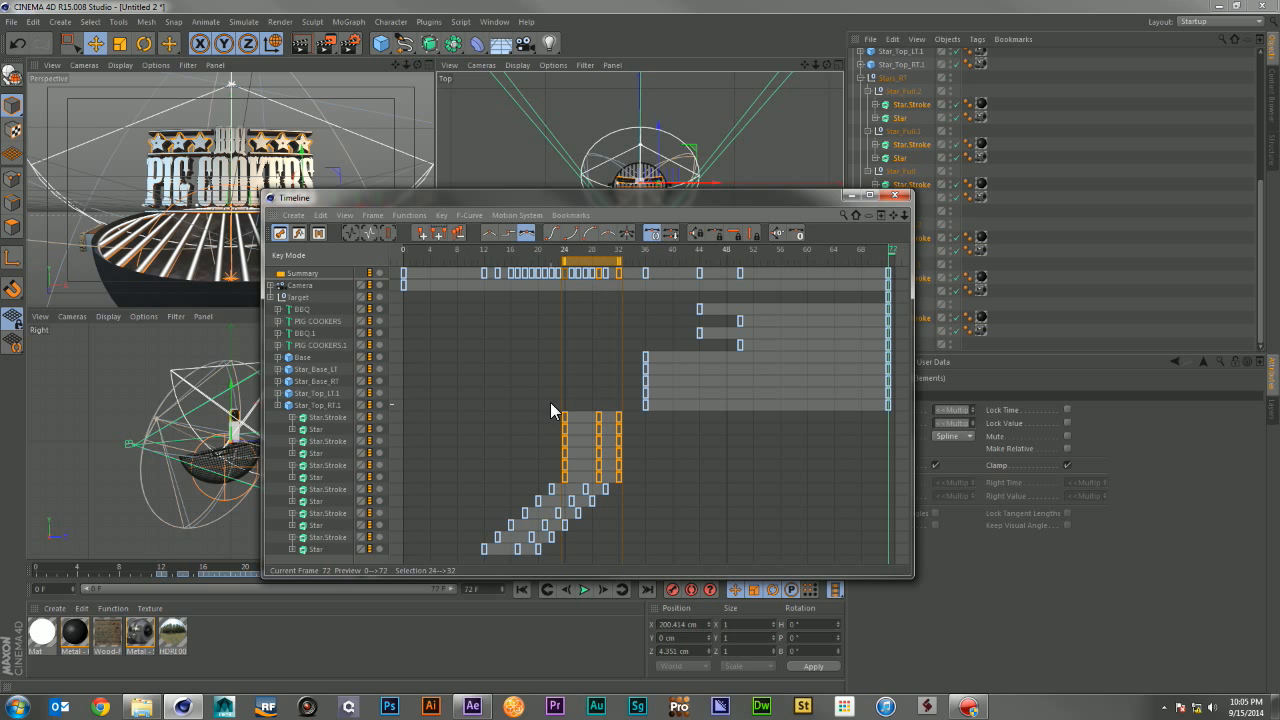
drag(583, 430, 636, 470)
drag(585, 265, 601, 268)
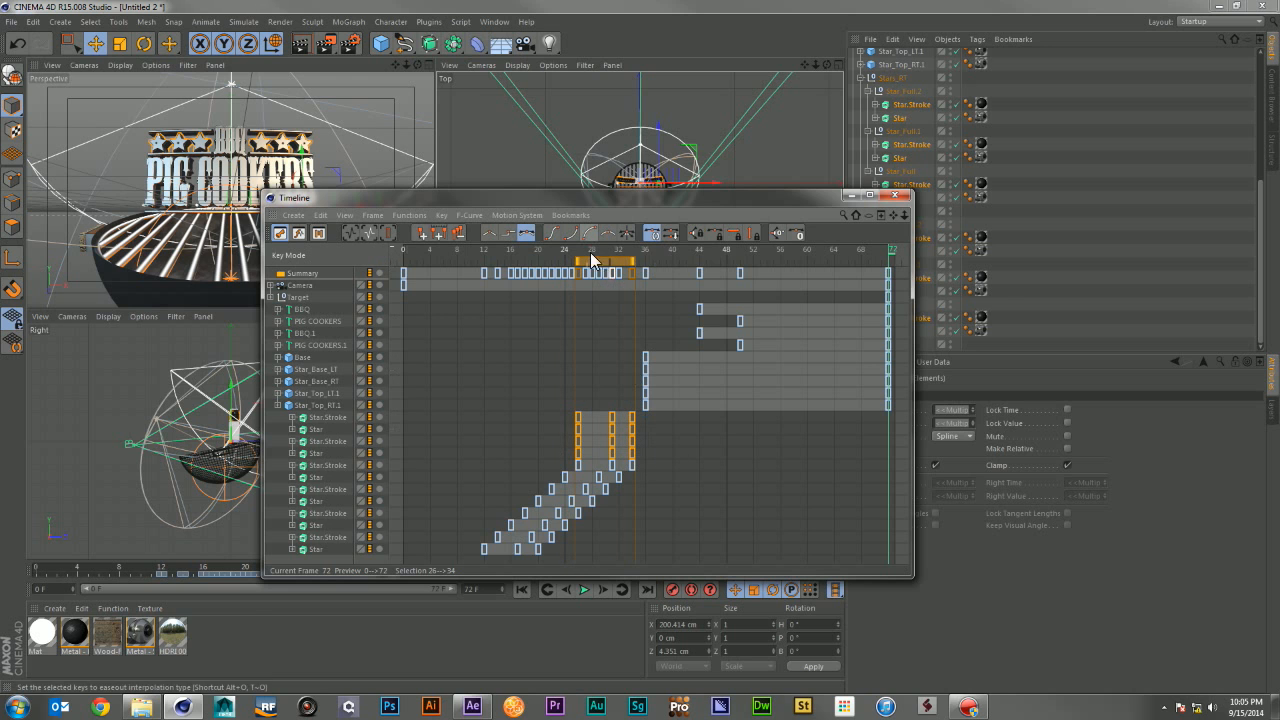
mouse_move(603, 268)
mouse_down()
mouse_move(631, 266)
mouse_move(618, 273)
mouse_up()
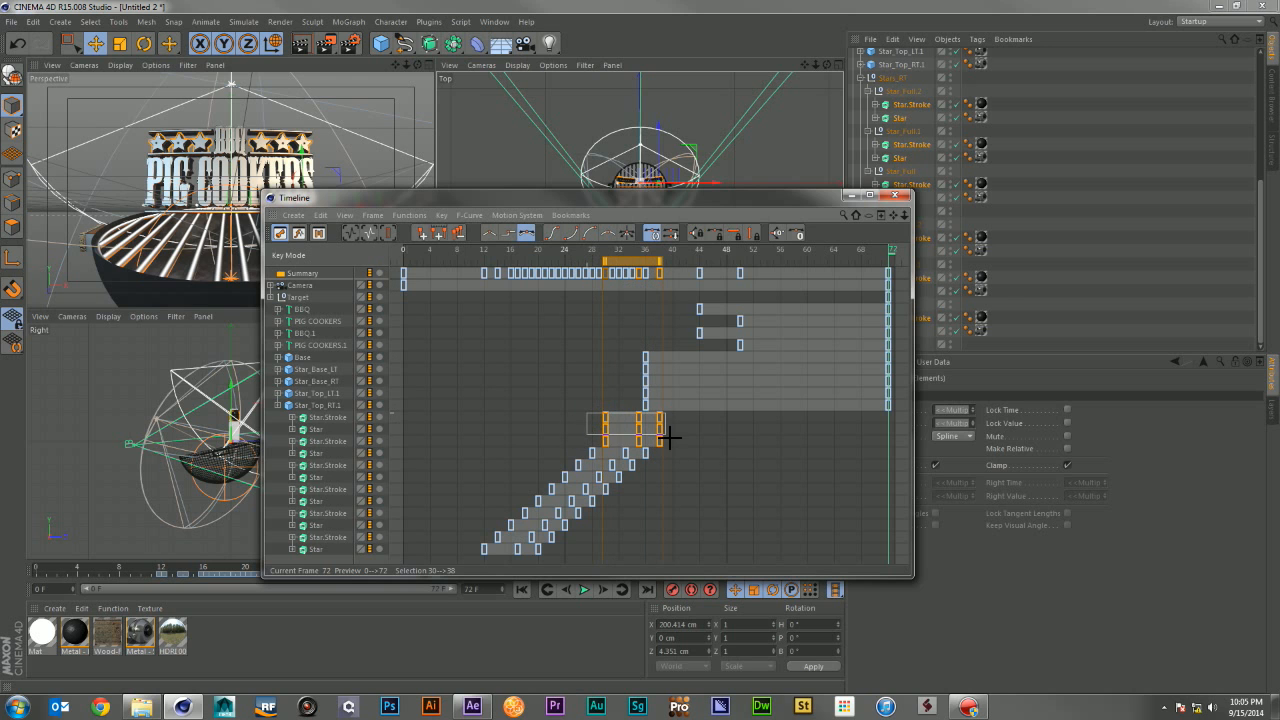
drag(640, 266, 640, 268)
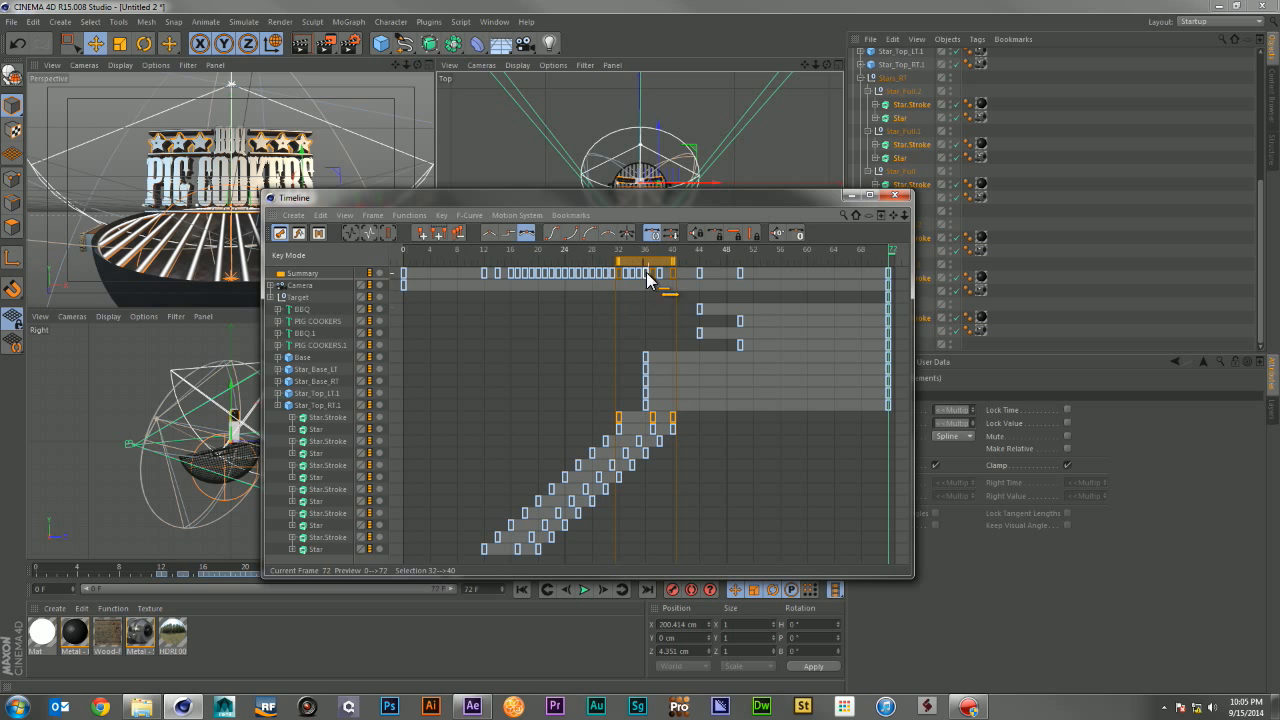
drag(648, 261, 662, 261)
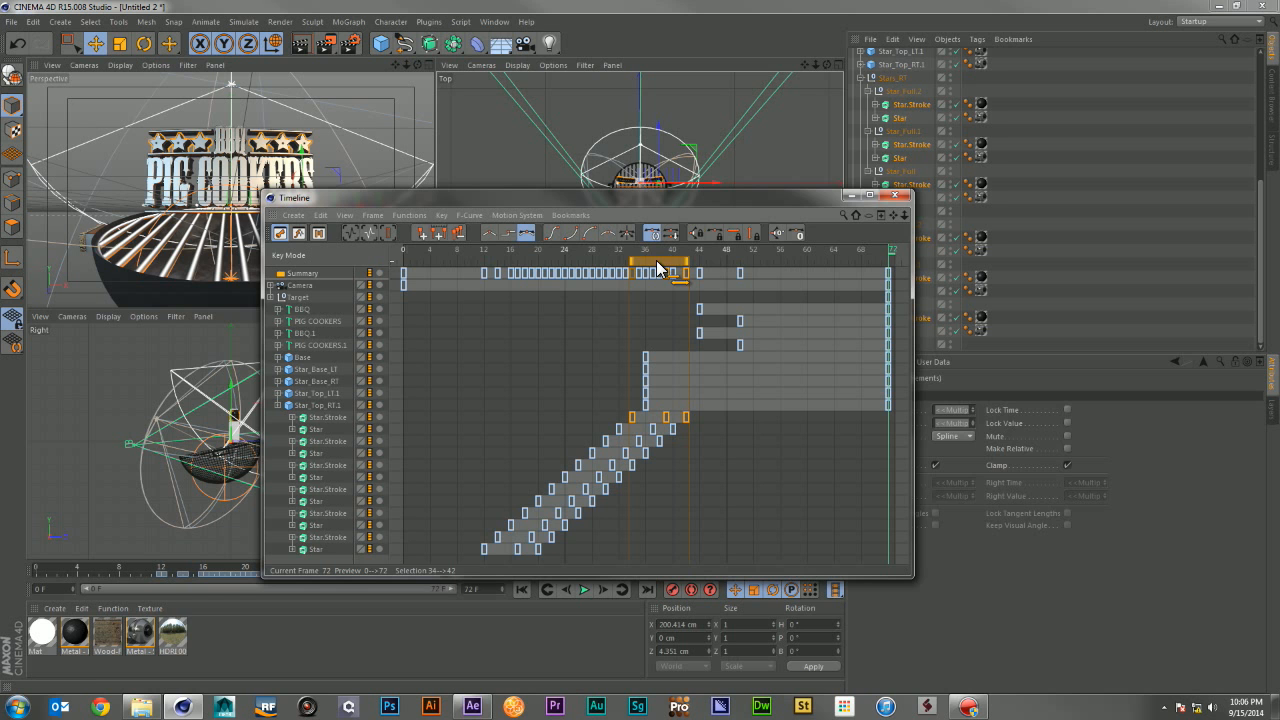
click(764, 427)
click(894, 196)
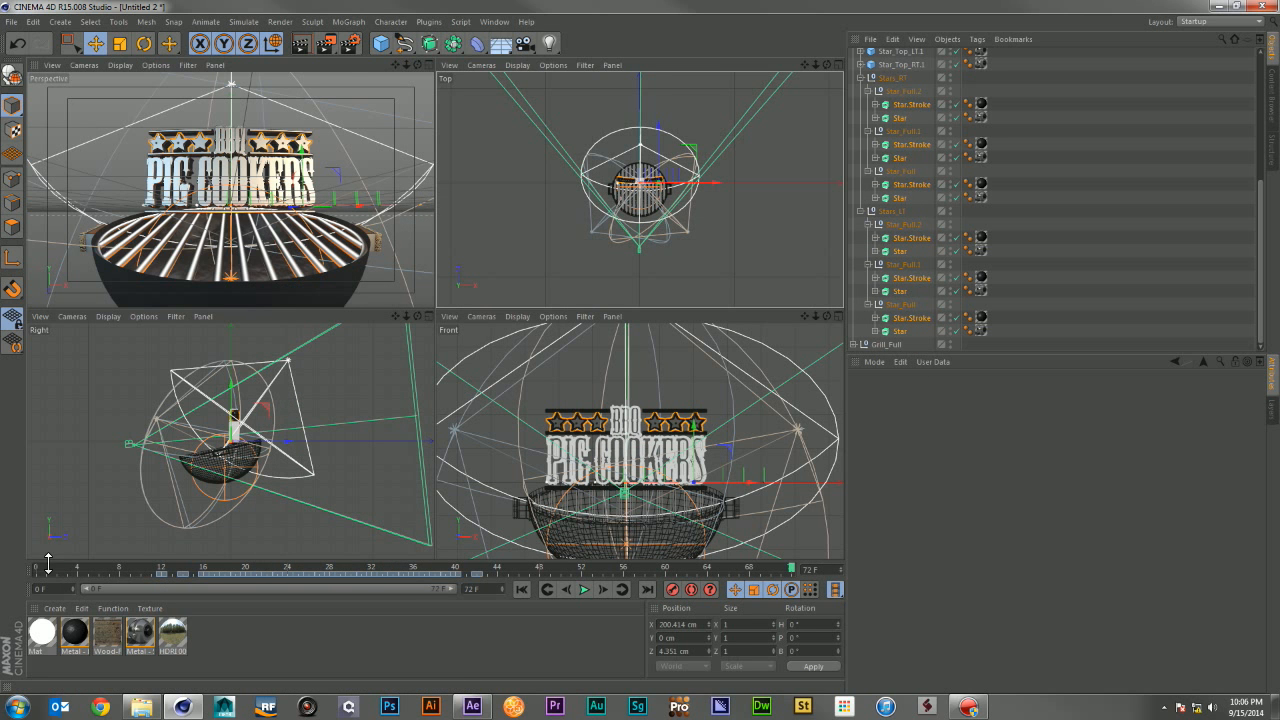
Step: Deselect the stars and make a hardware preview of all frames as a QuickTime movie with an image size of 960
drag(44, 563, 883, 549)
click(1086, 194)
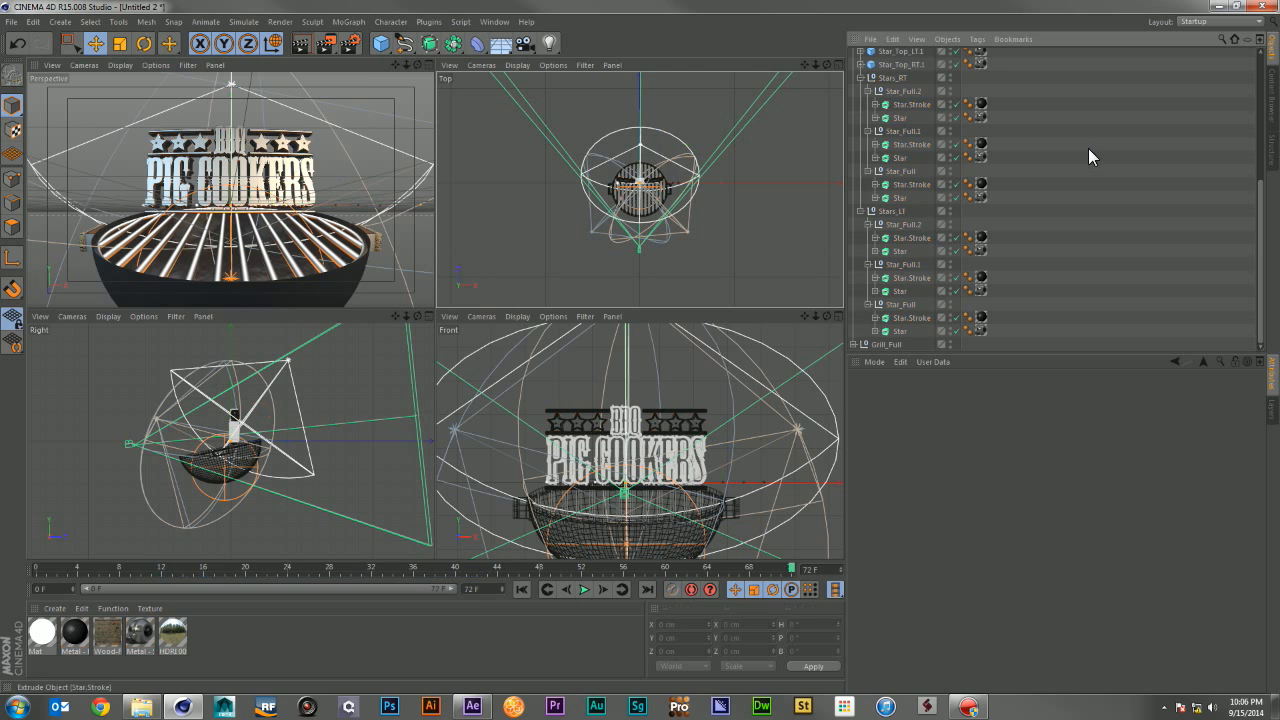
click(326, 43)
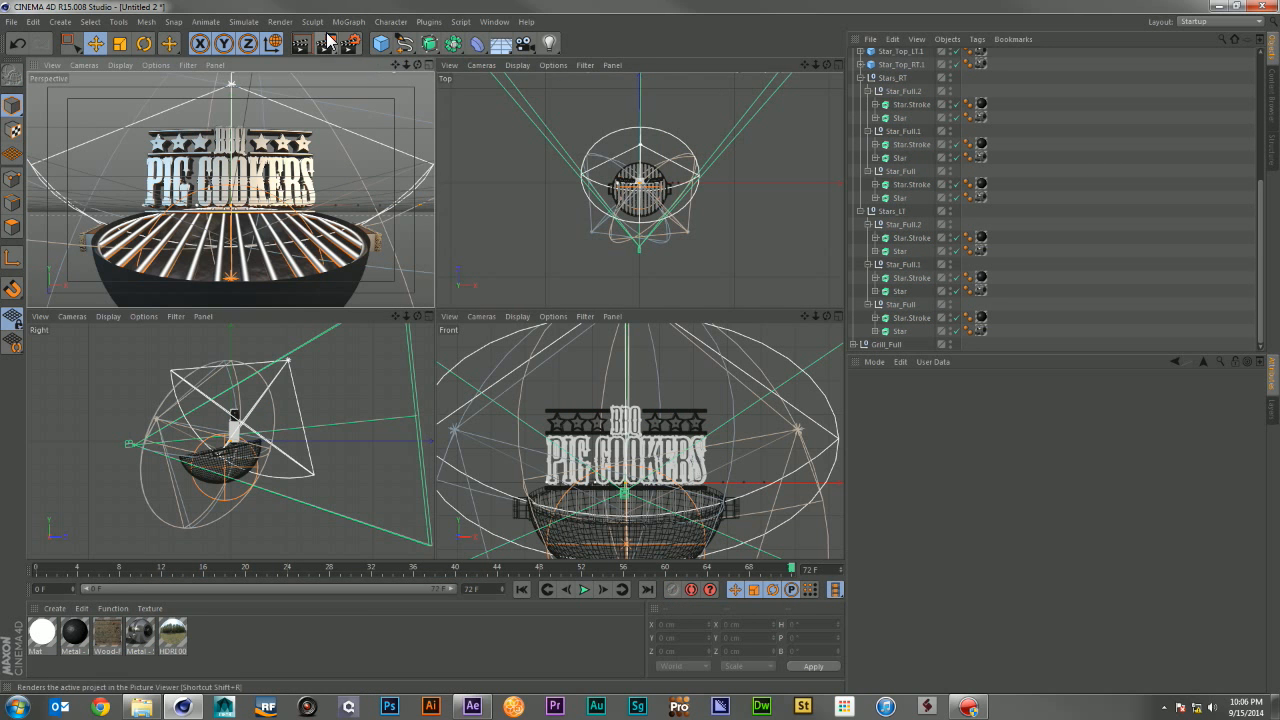
click(428, 168)
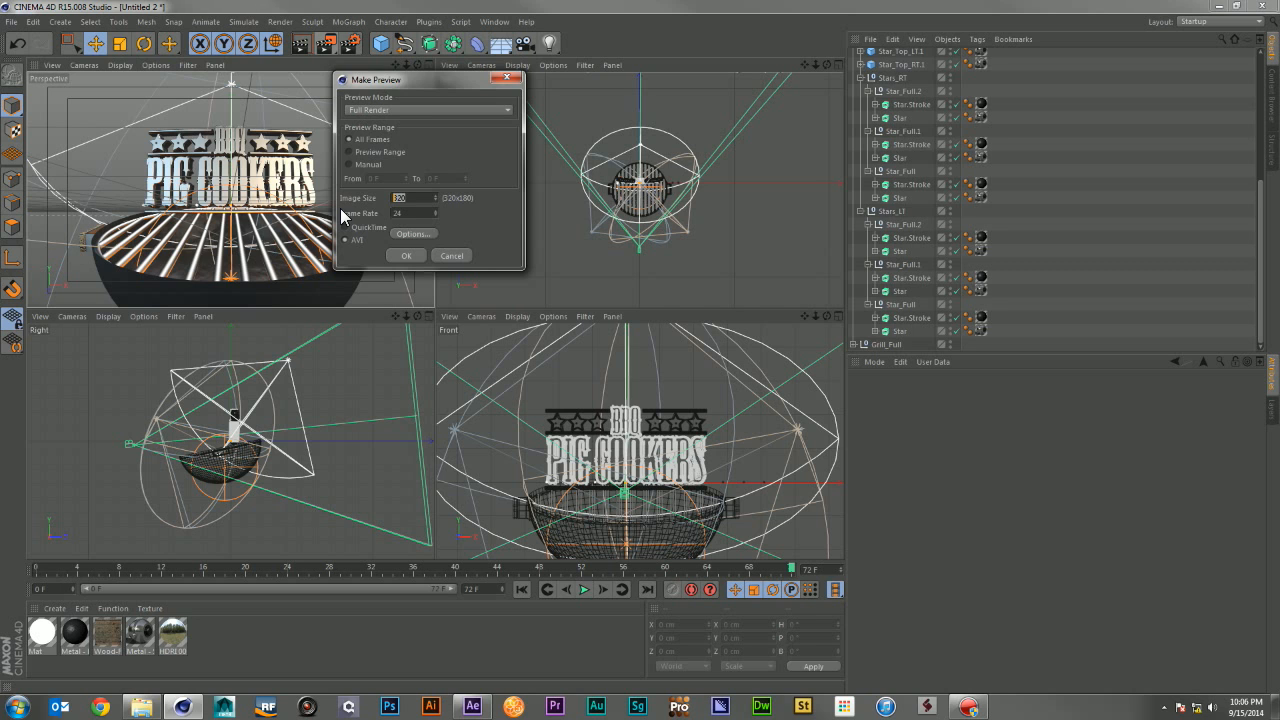
text(960)
click(391, 111)
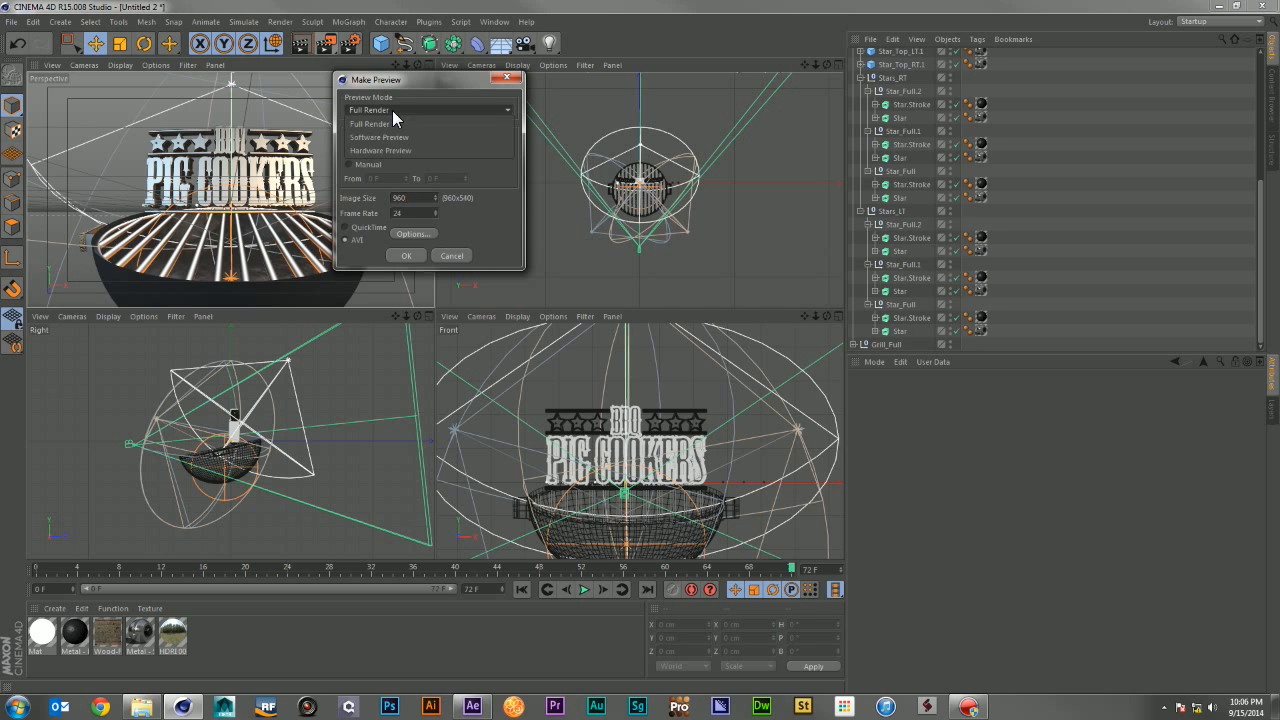
click(392, 149)
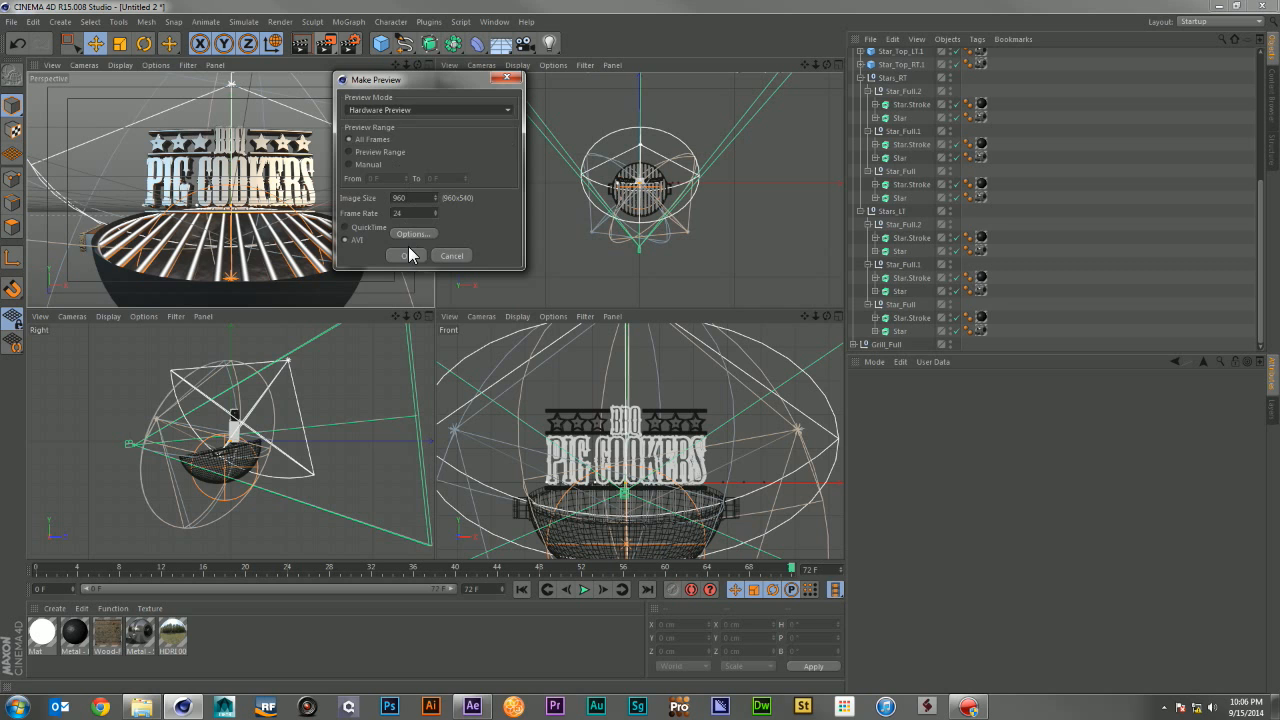
click(370, 227)
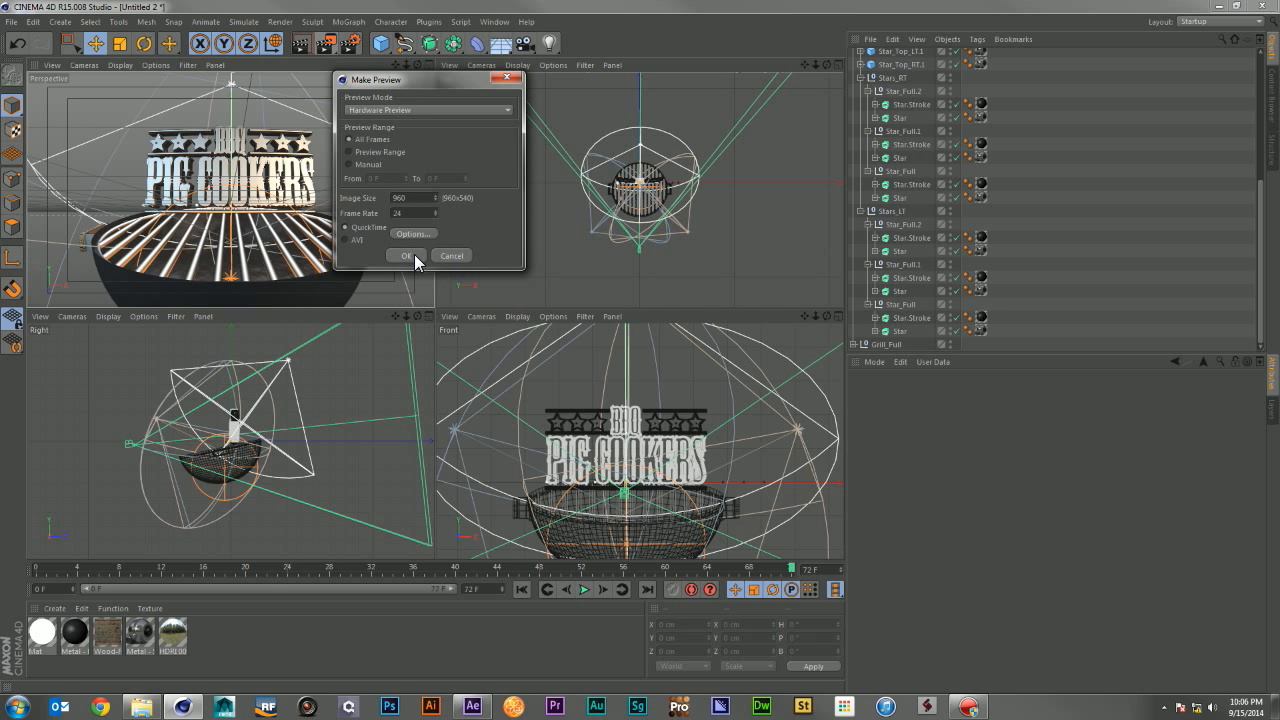
click(414, 255)
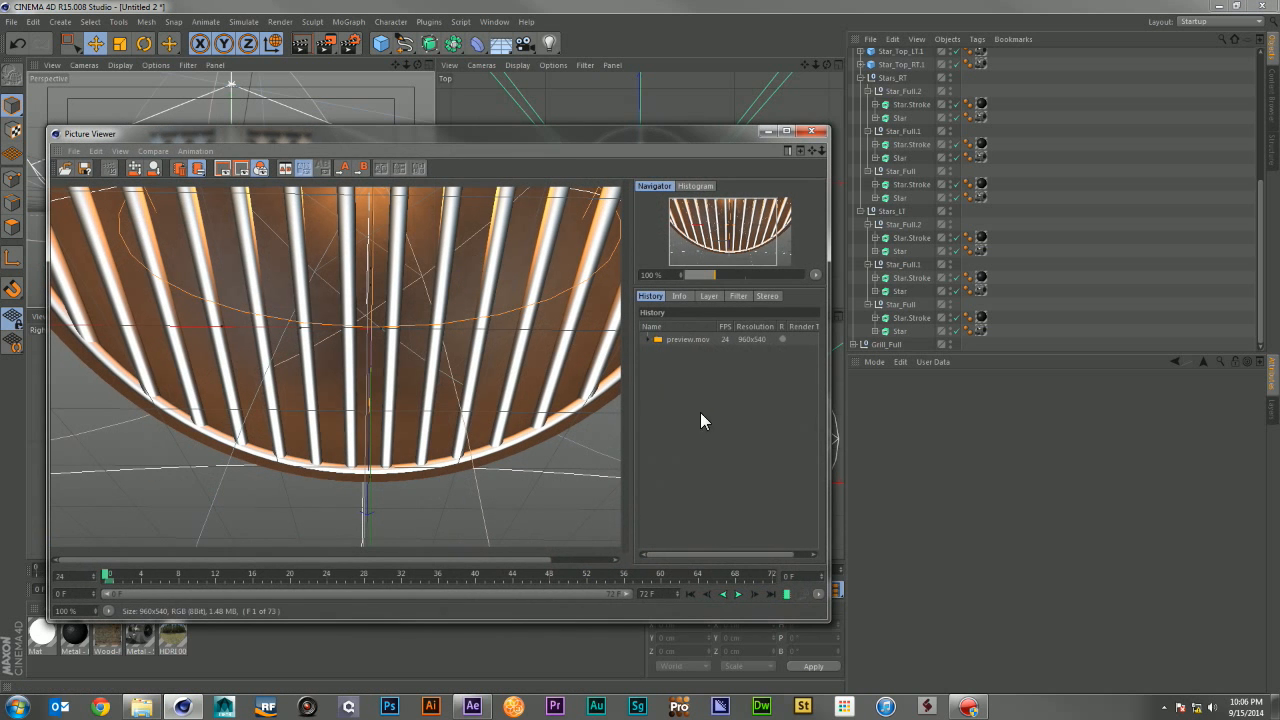
Step: Play the preview movie in an enlarged Picture Viewer, close it and test-render the perspective view at frame 72
drag(828, 624, 954, 654)
click(939, 275)
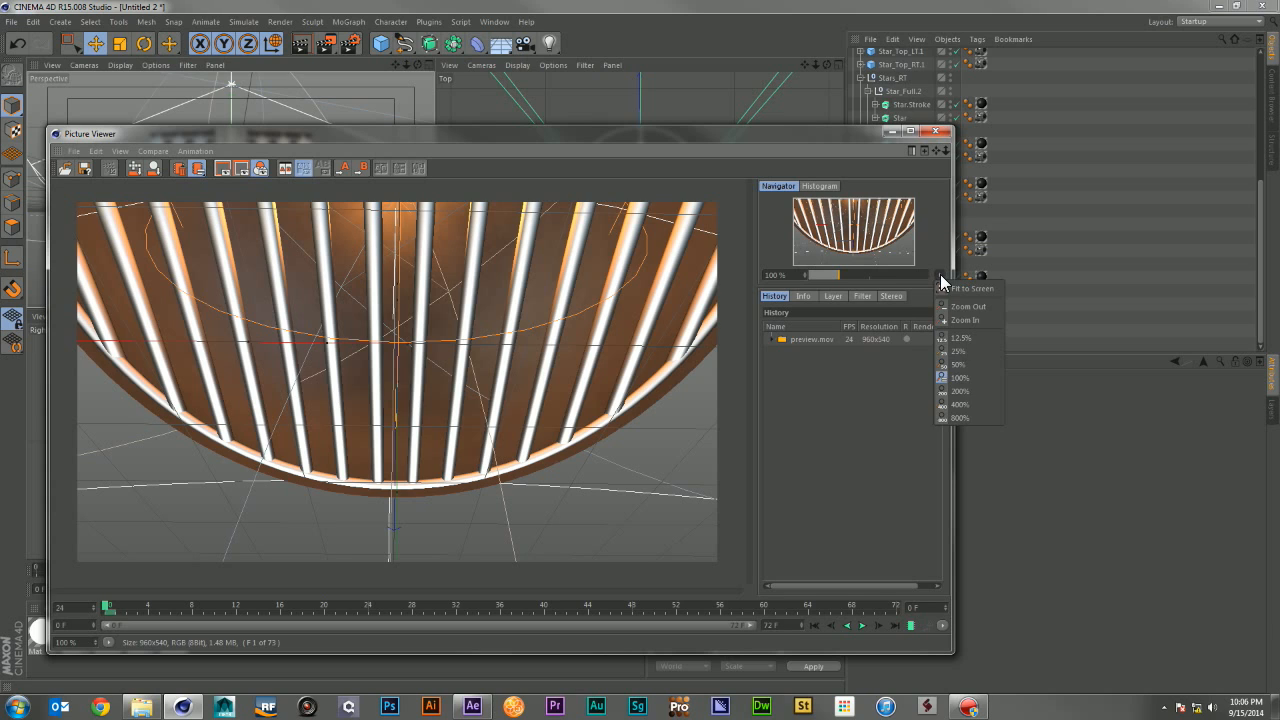
click(910, 625)
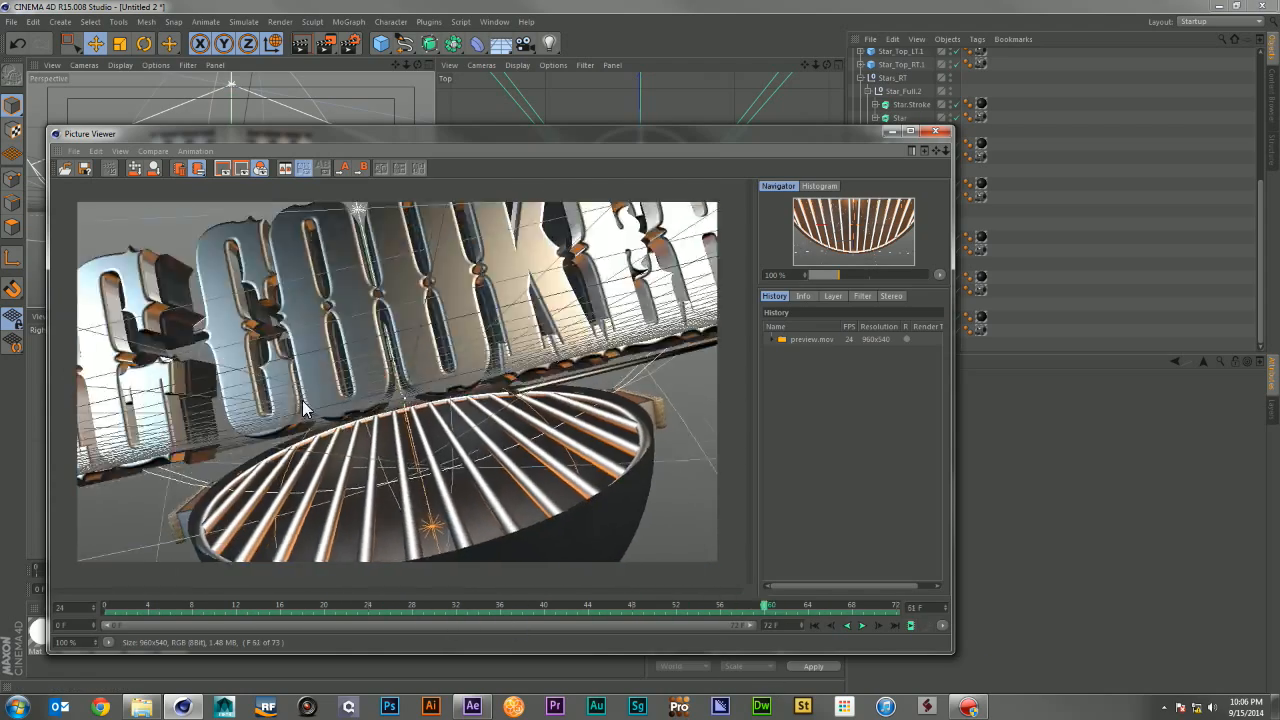
click(934, 131)
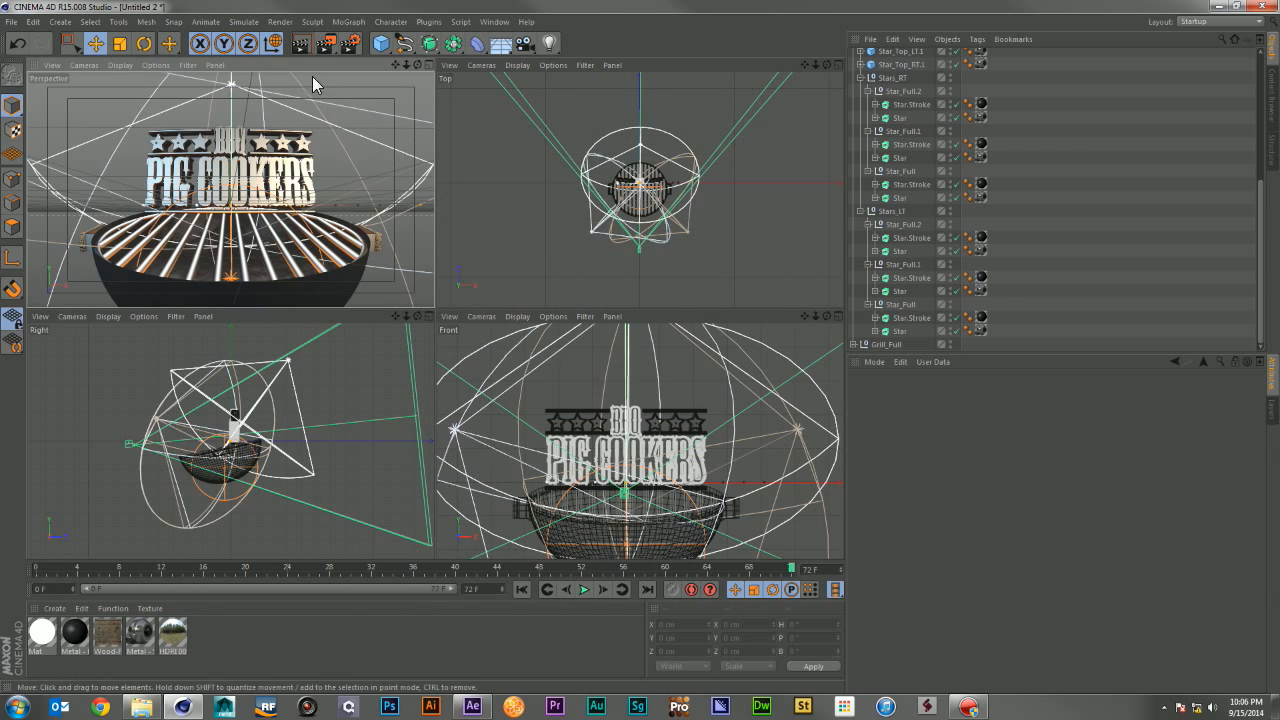
click(300, 42)
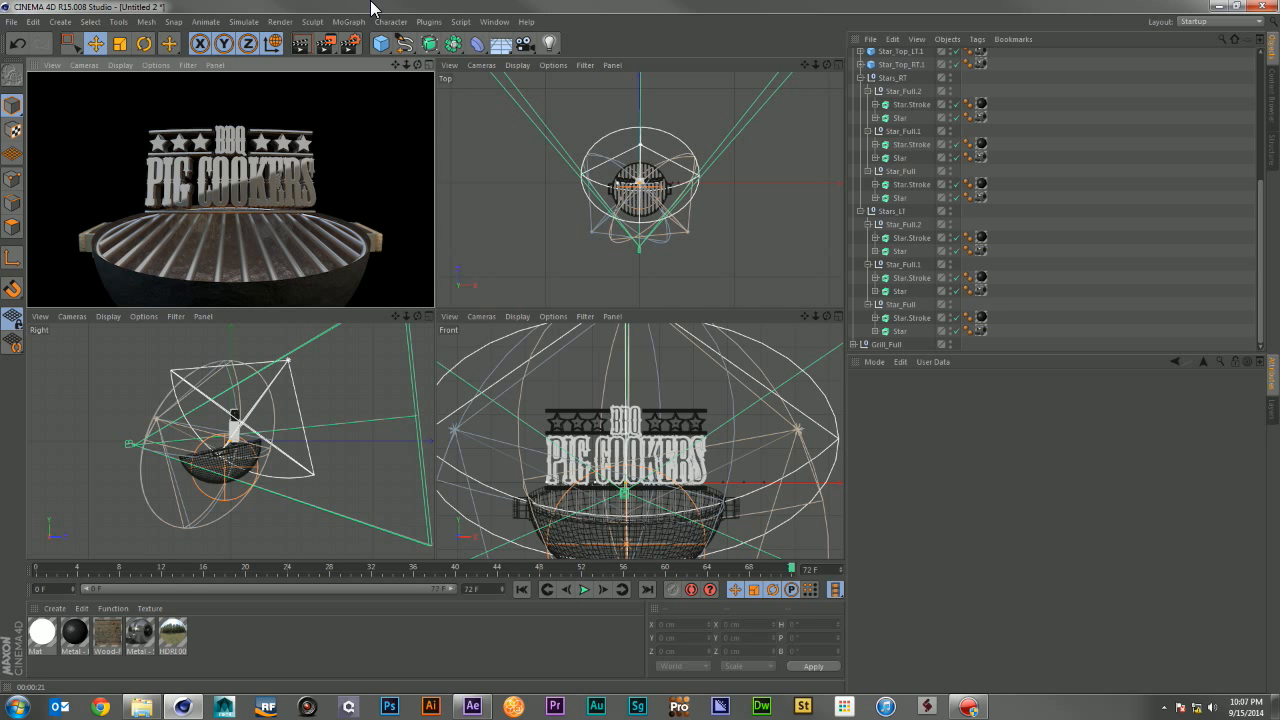
click(422, 86)
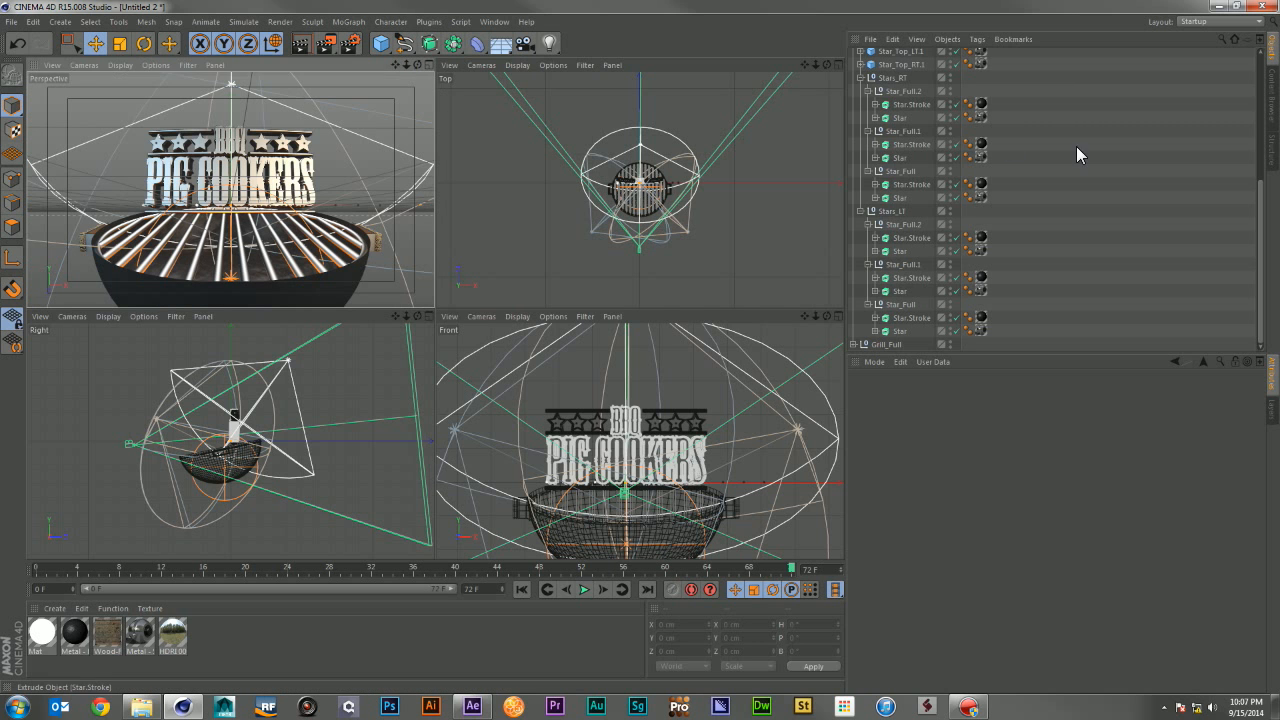
Step: Collapse the TEXT_LOGO hierarchy and save the project as pigcookers_v03.c4d in the pigcookers_v01 folder
click(860, 77)
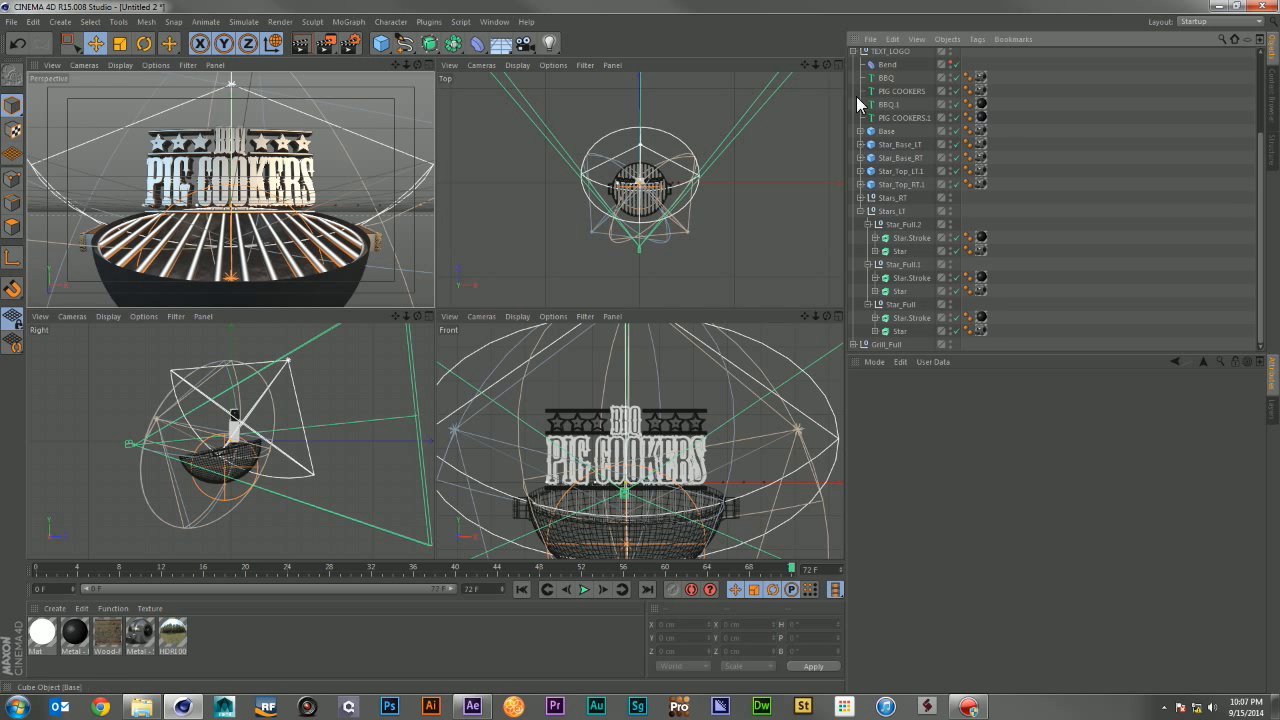
click(854, 53)
key(ctrl+s)
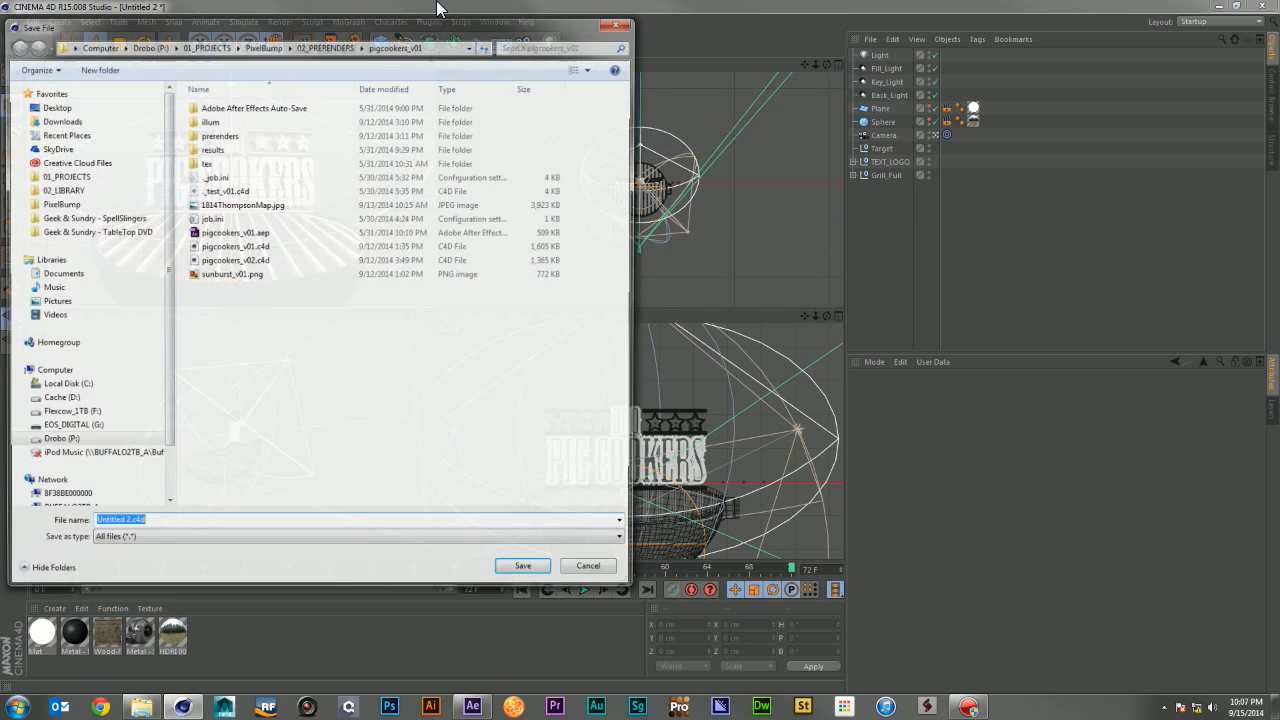
click(240, 260)
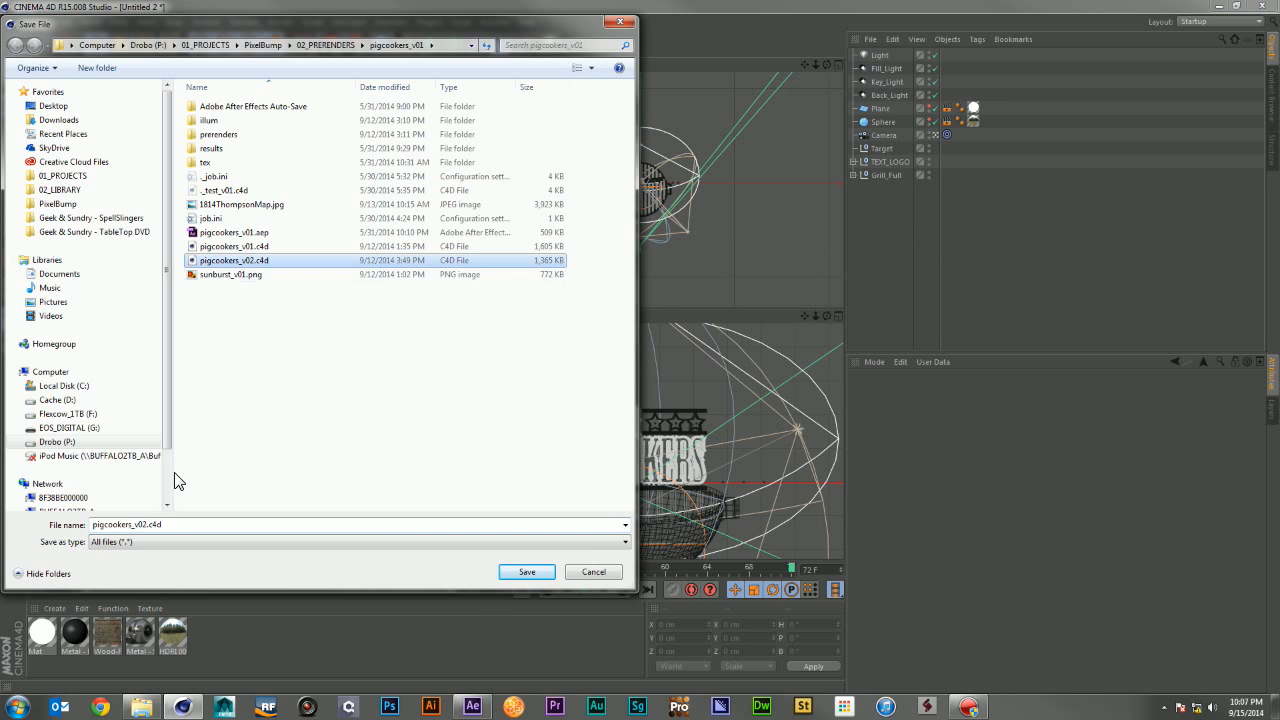
click(149, 526)
click(148, 525)
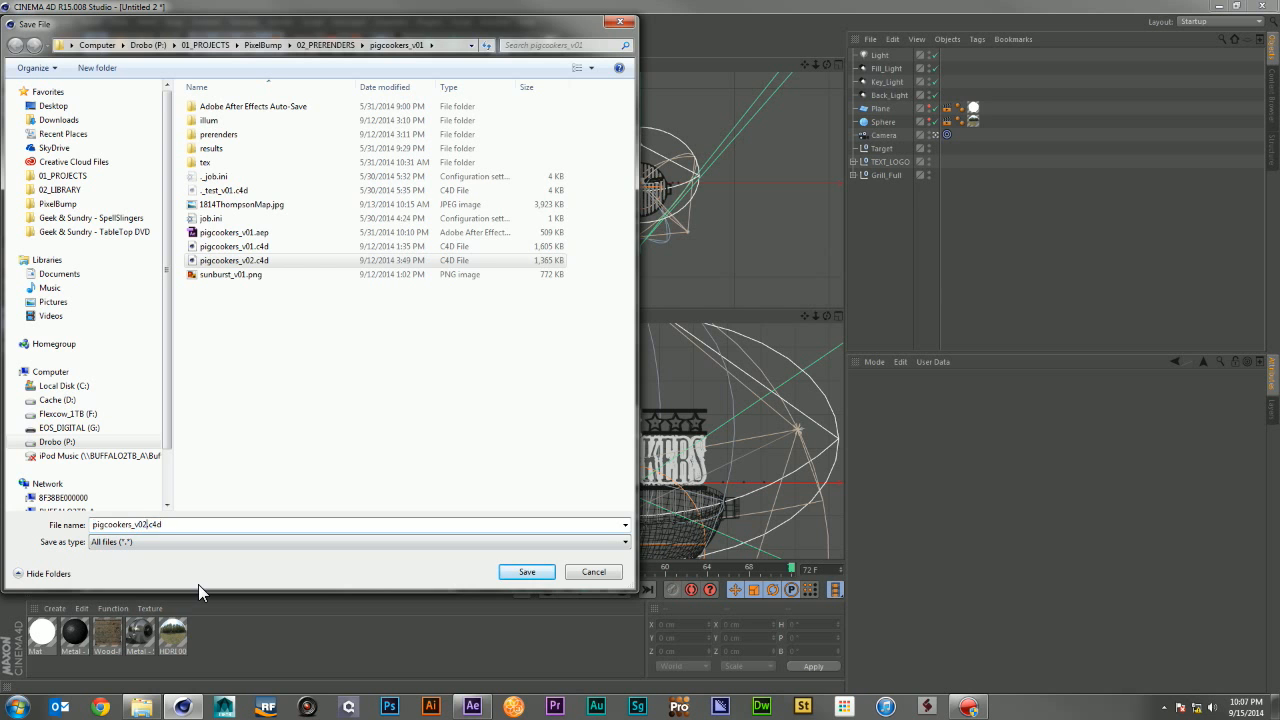
key(BackSpace)
text(3)
key(Return)
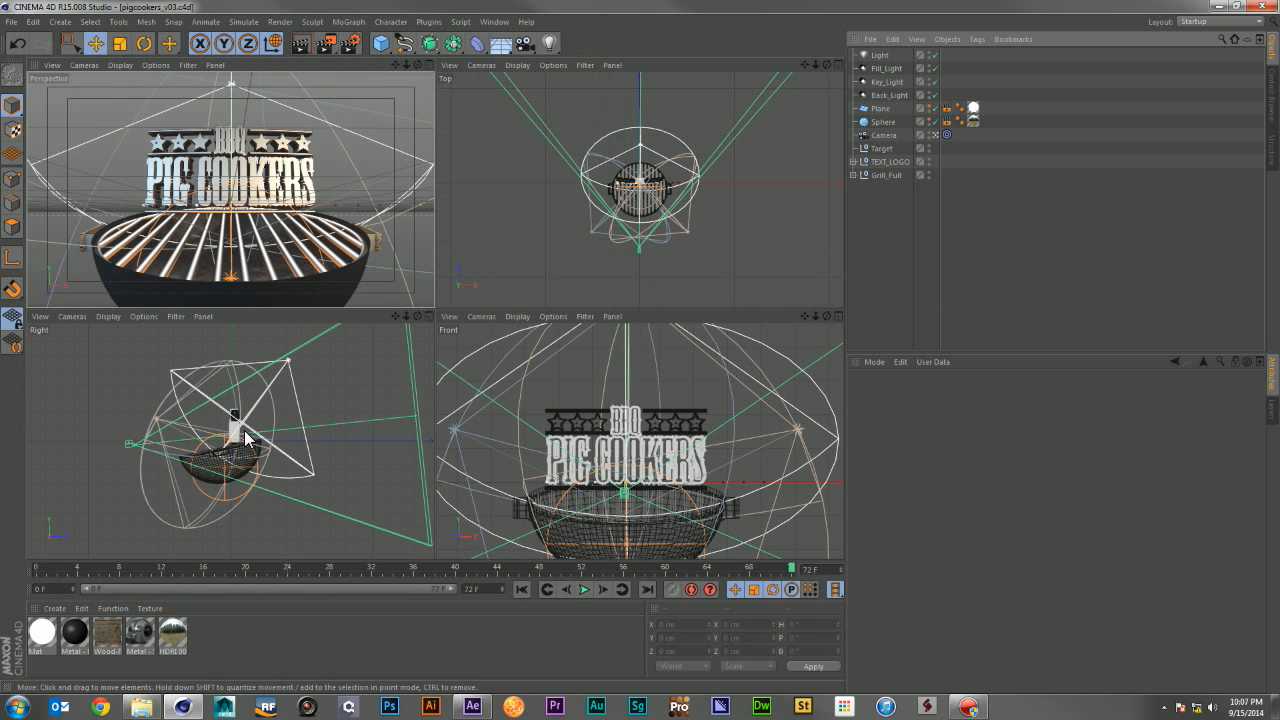
Step: Set the render settings' regular image output to PNG format with Alpha Channel and Straight Alpha enabled
click(350, 43)
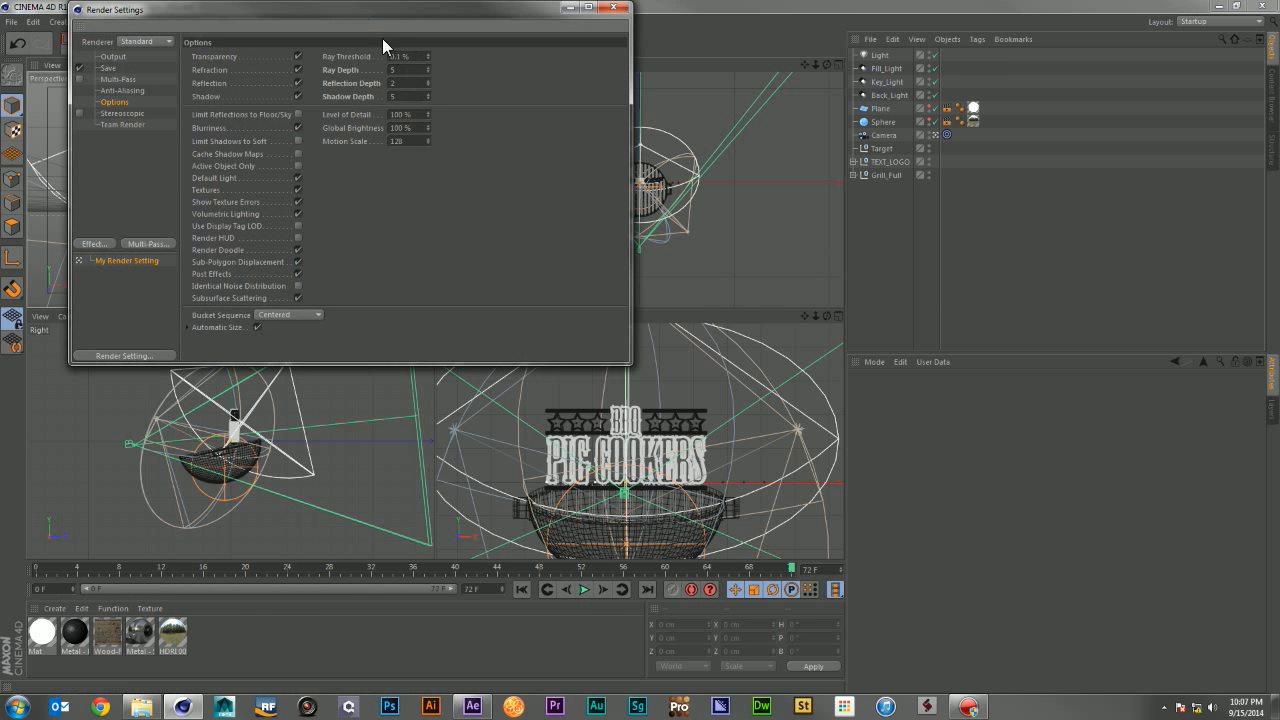
drag(380, 12, 760, 218)
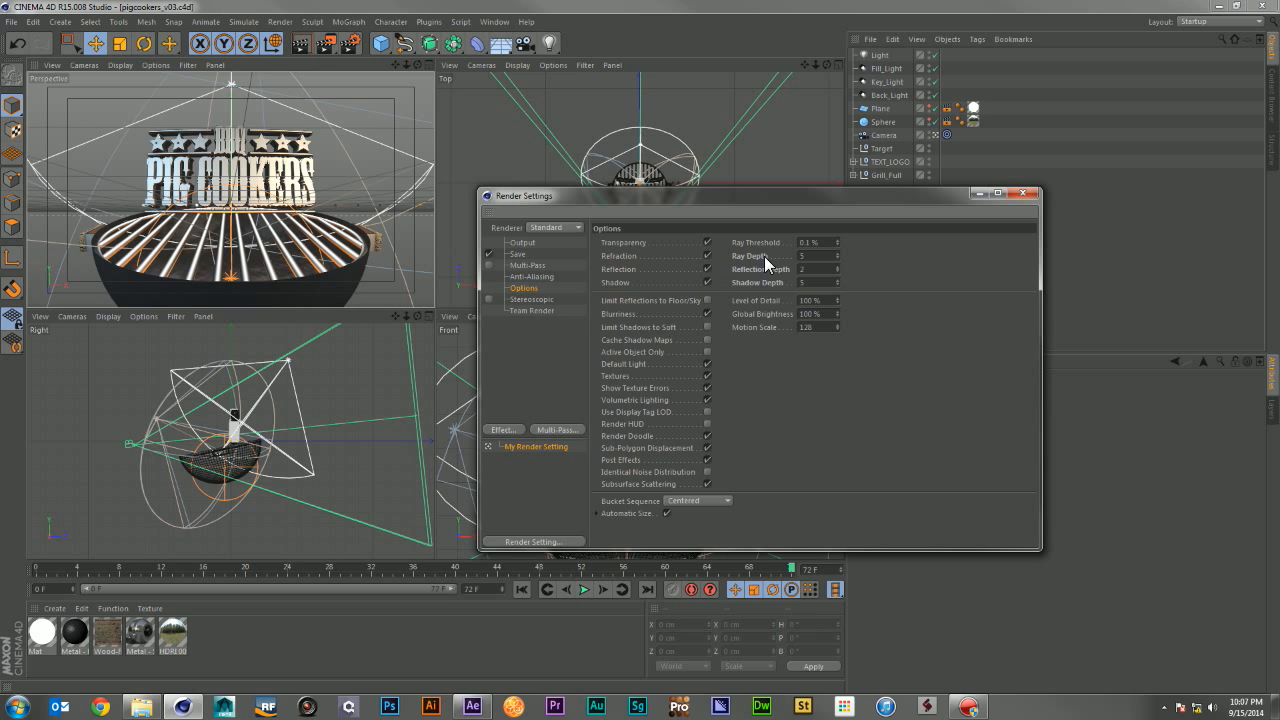
click(520, 255)
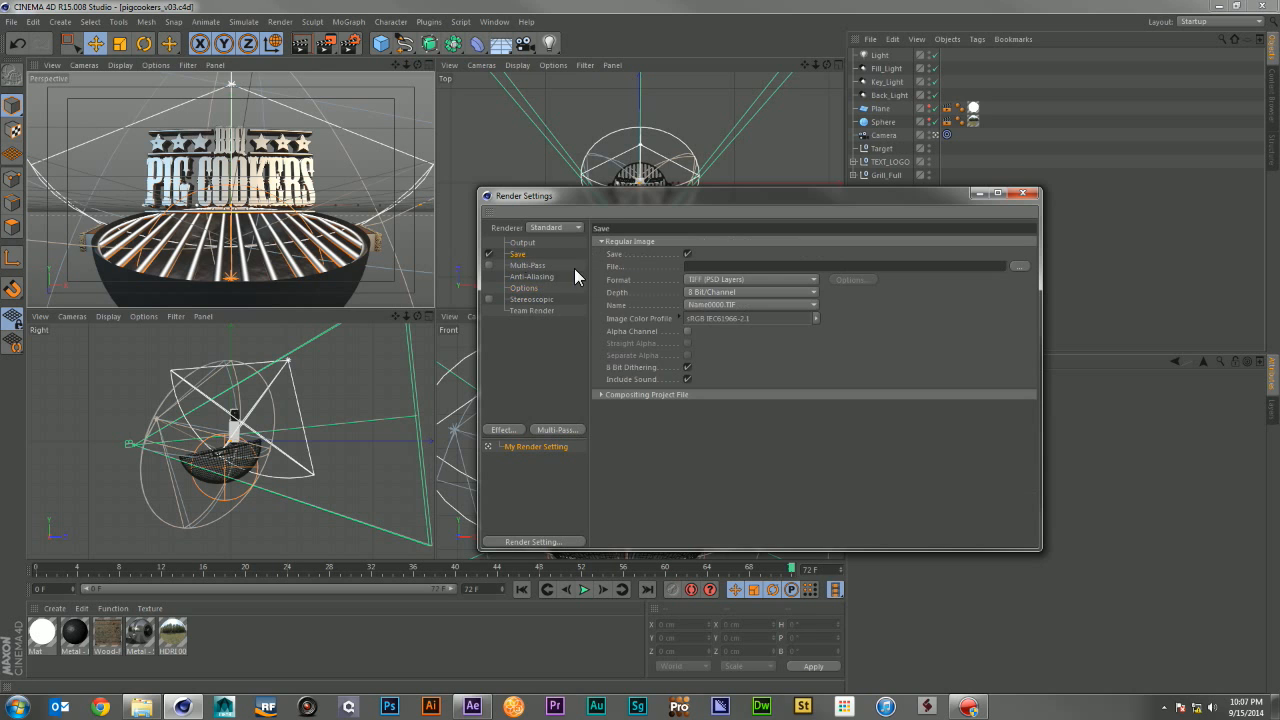
click(687, 331)
click(687, 343)
click(736, 278)
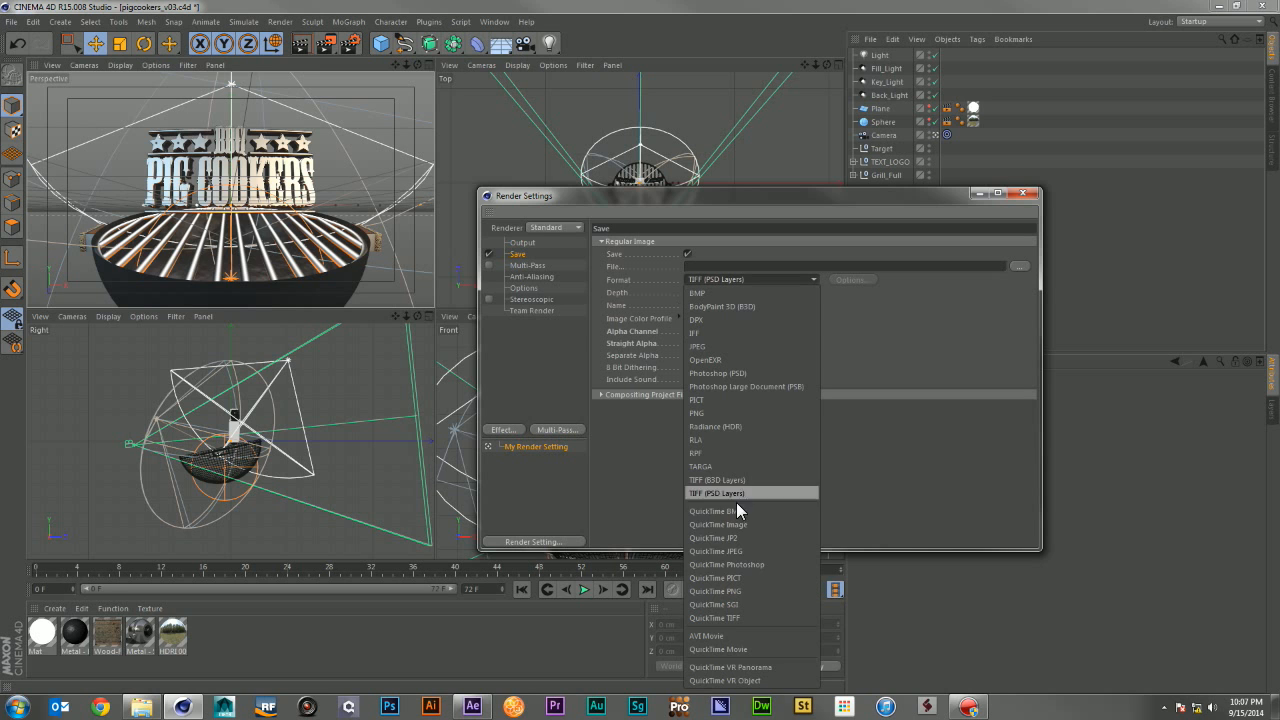
click(721, 420)
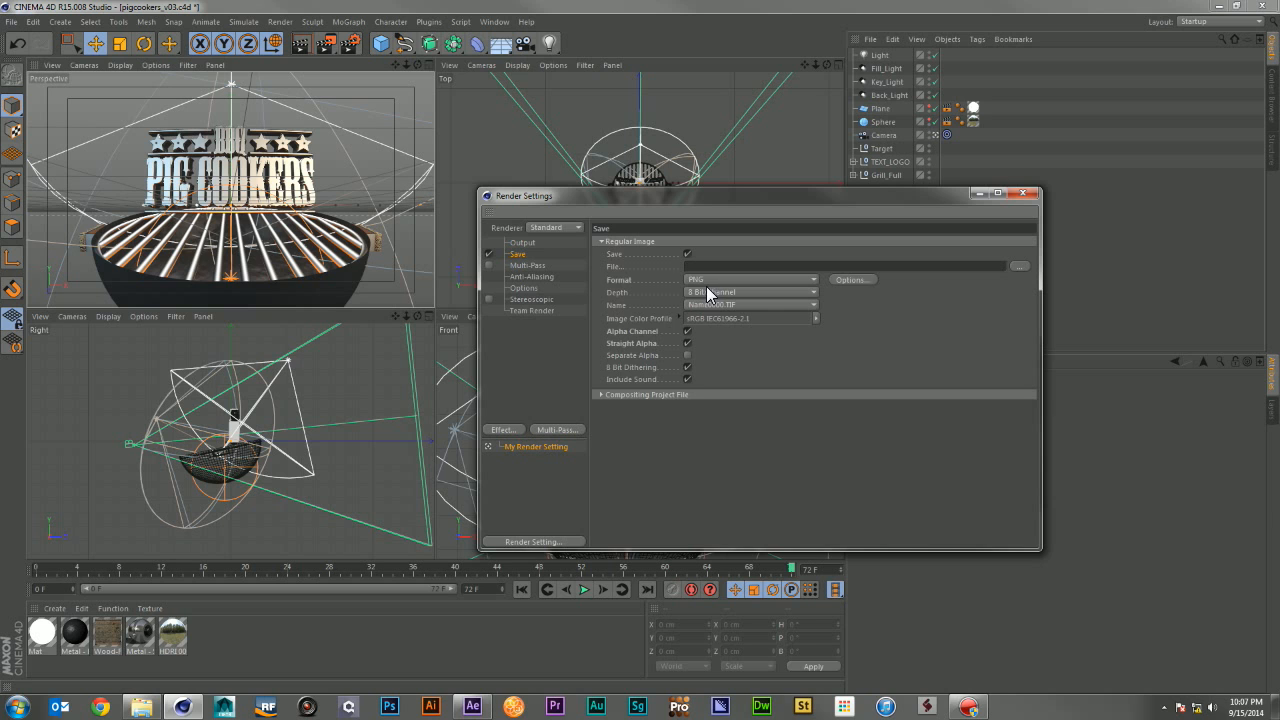
Step: Enable multi-pass rendering and set the multi-pass image format to PNG
click(488, 265)
click(528, 265)
click(520, 254)
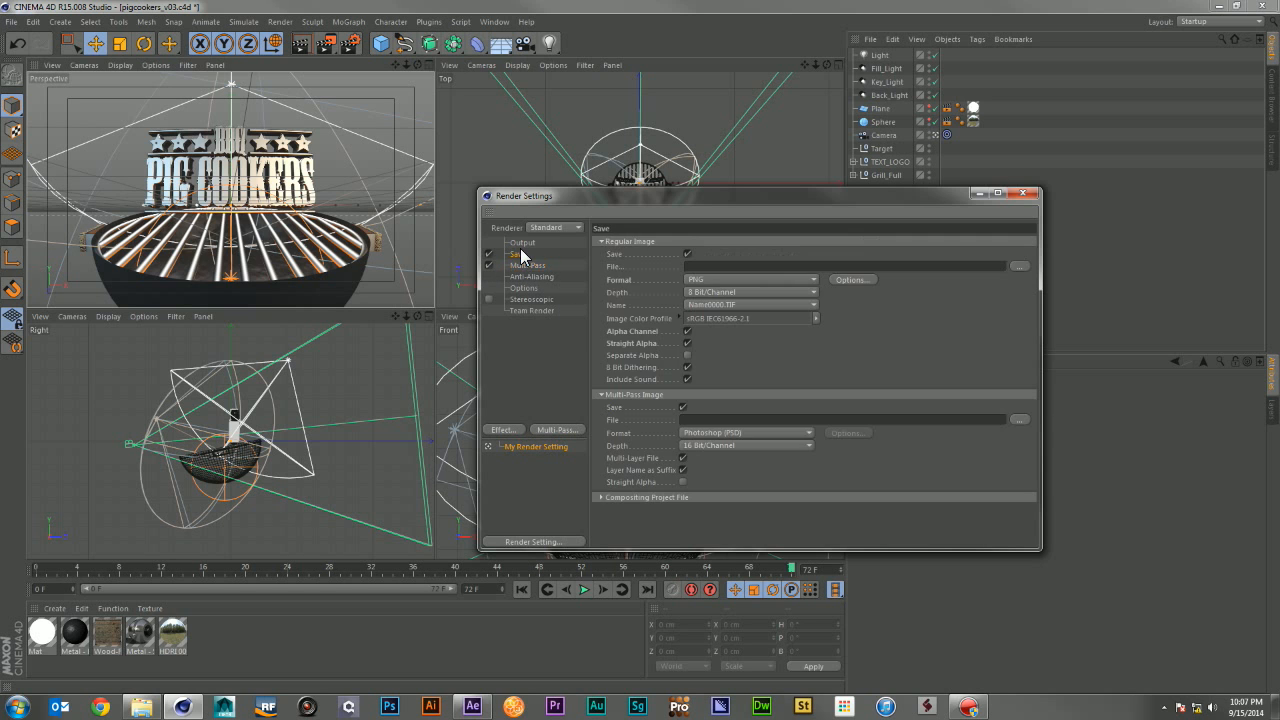
click(724, 436)
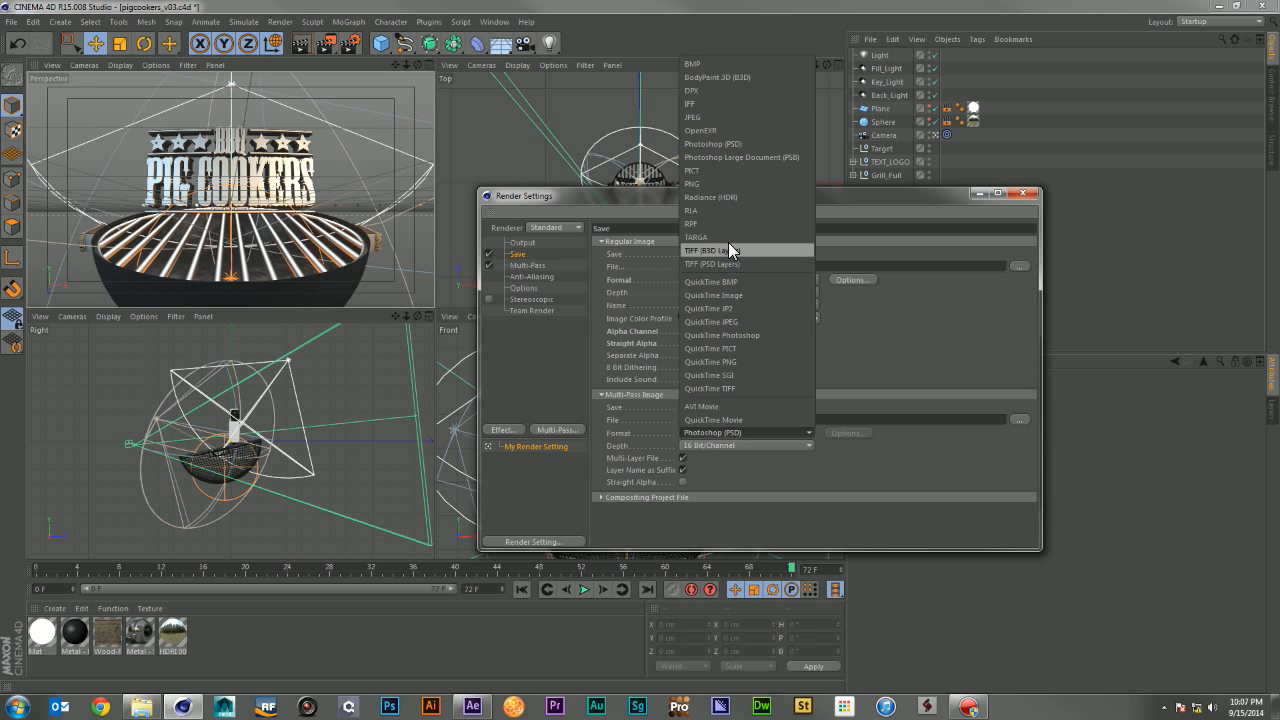
click(724, 180)
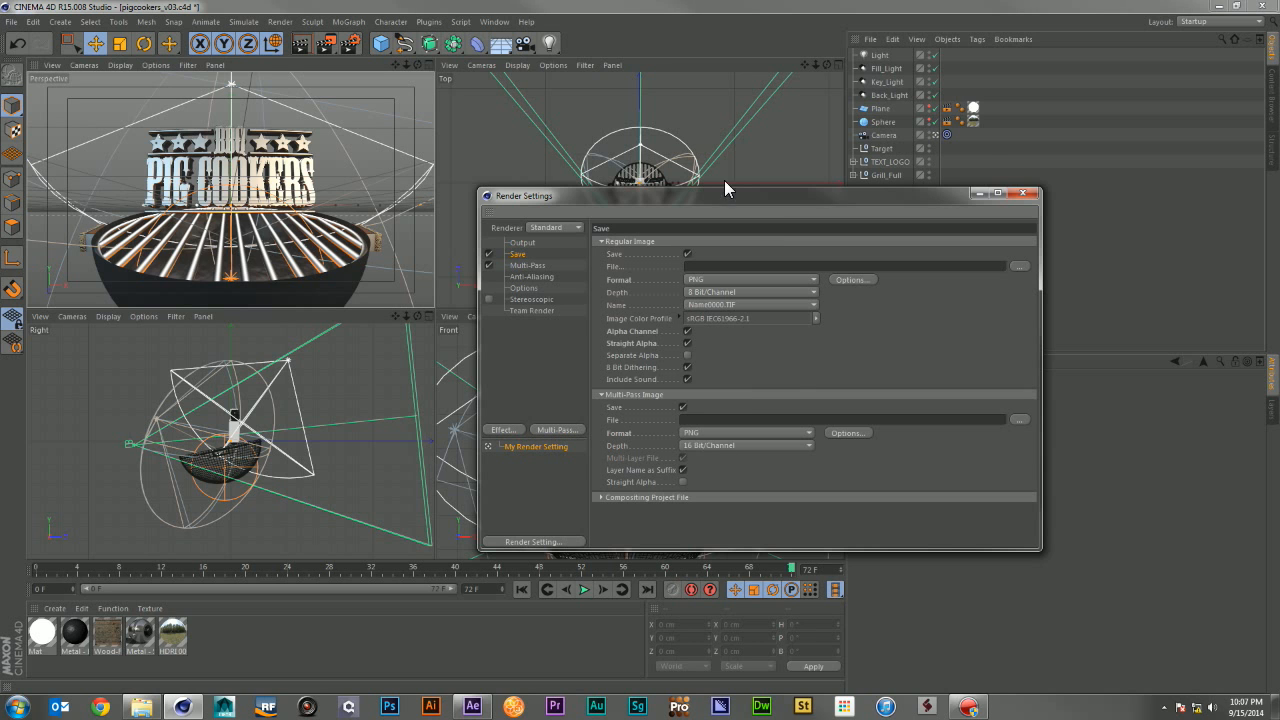
Step: Add Specular and Shadow passes to the multi-pass render output
click(528, 266)
click(565, 428)
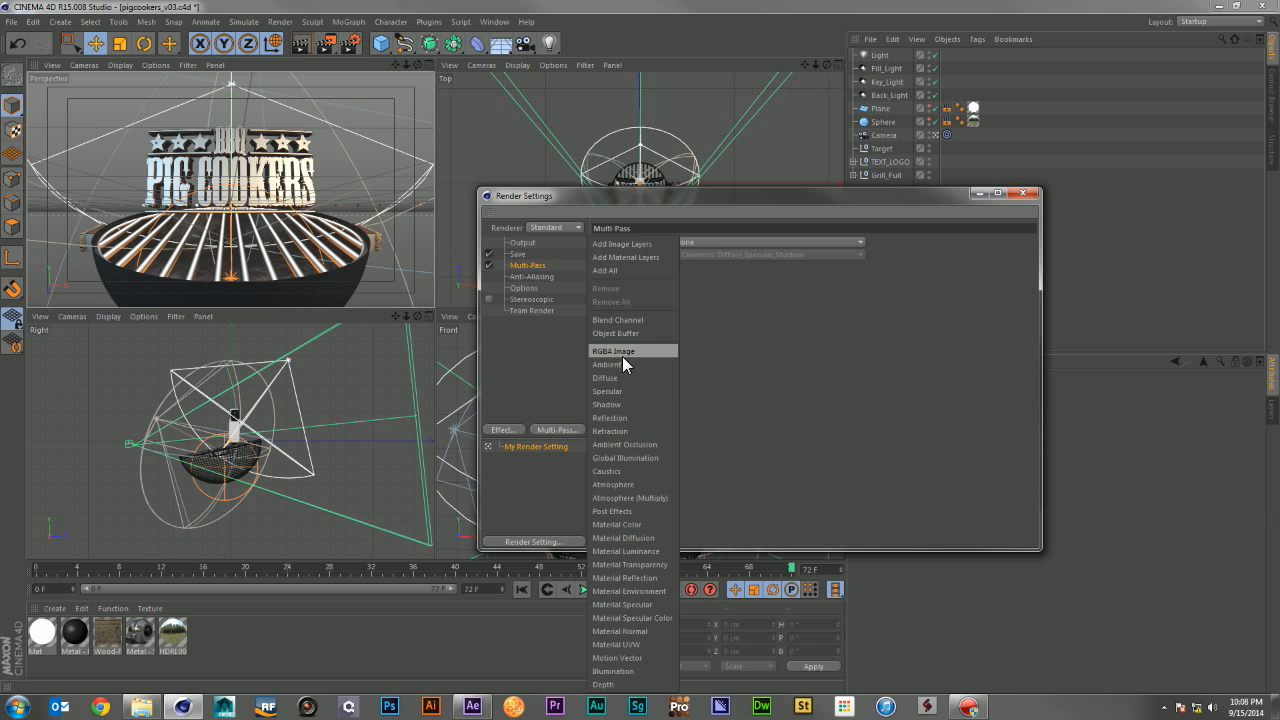
click(626, 390)
click(565, 429)
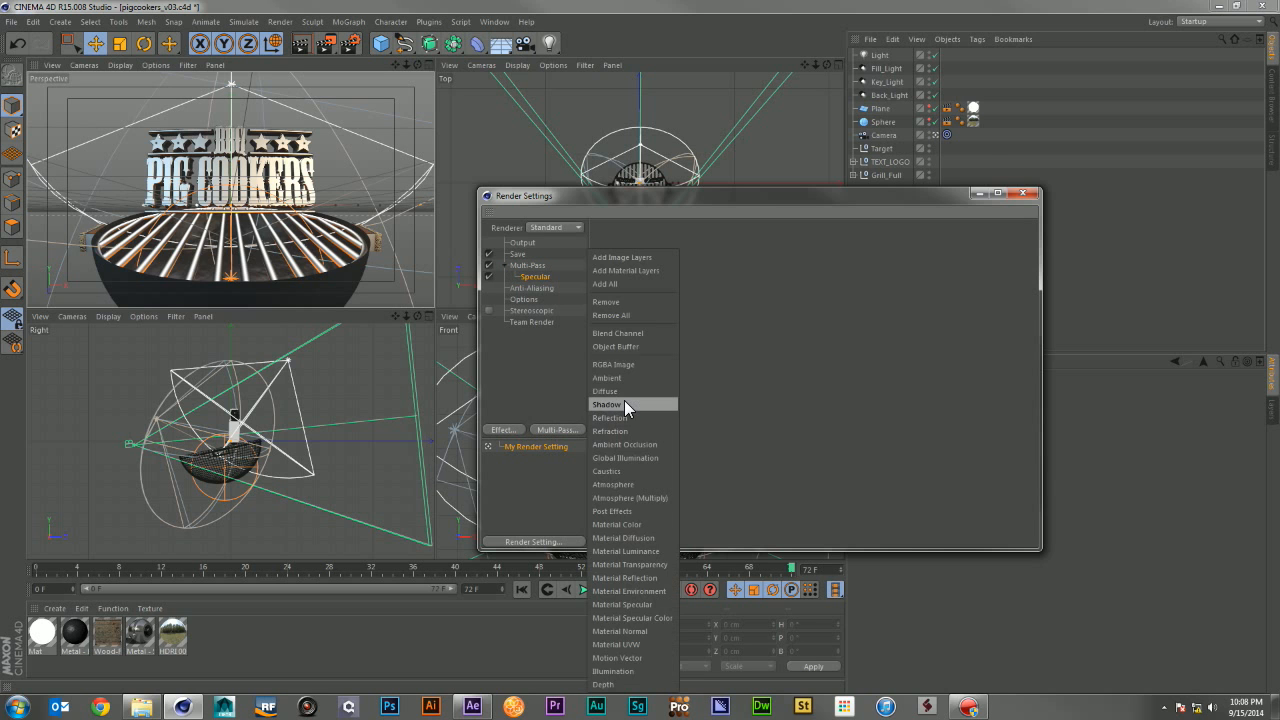
click(624, 403)
click(562, 428)
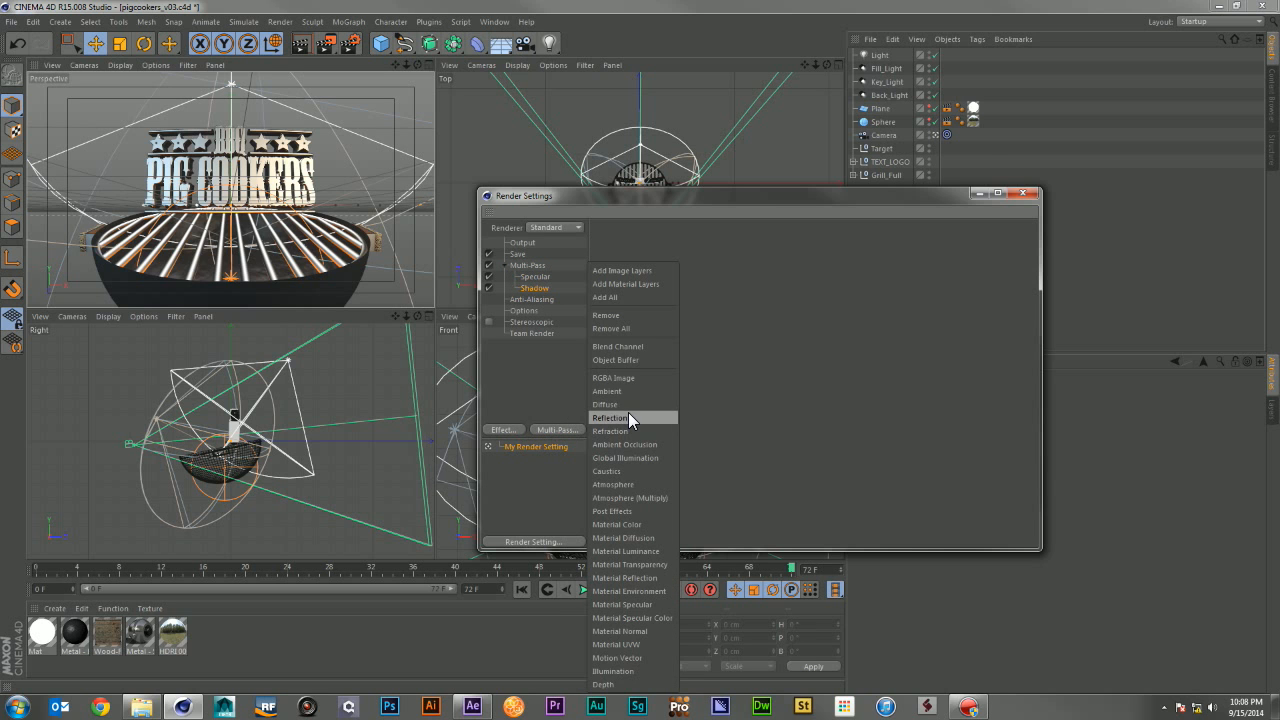
Step: Add Diffuse, Reflection, Refraction and Depth passes to the multi-pass render settings and close the settings window
click(624, 404)
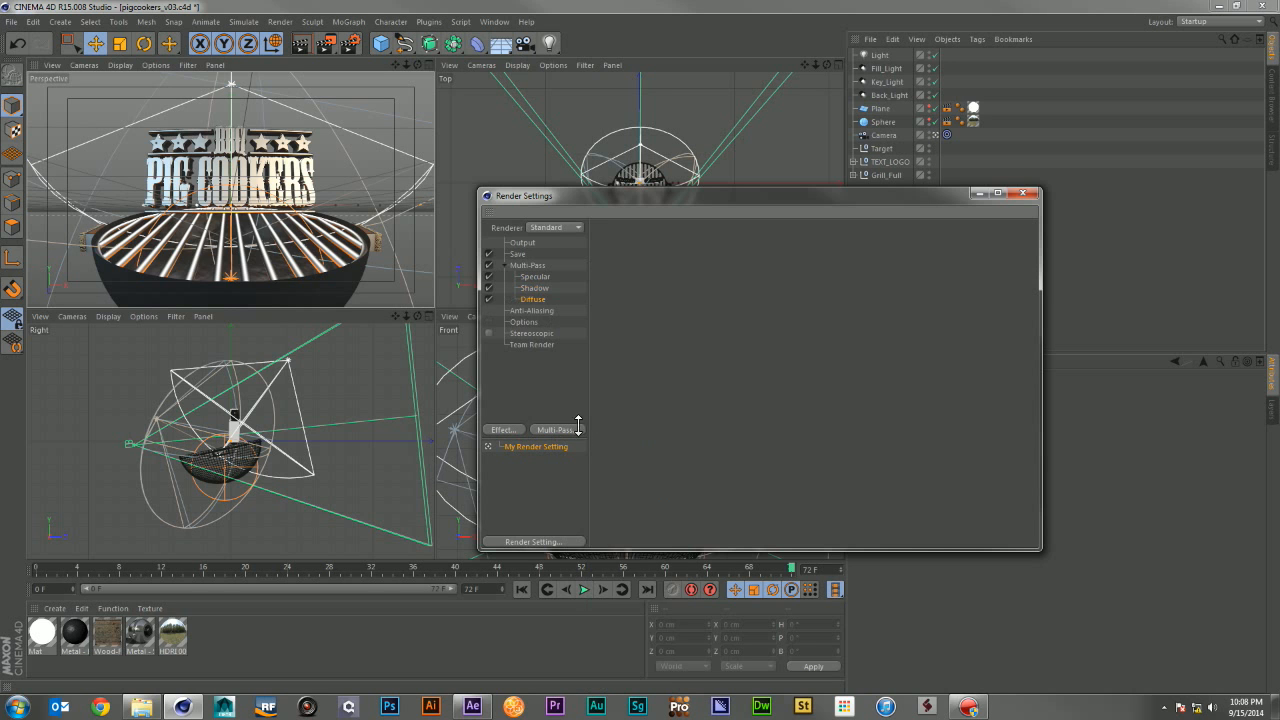
click(560, 429)
click(612, 418)
click(586, 432)
click(614, 428)
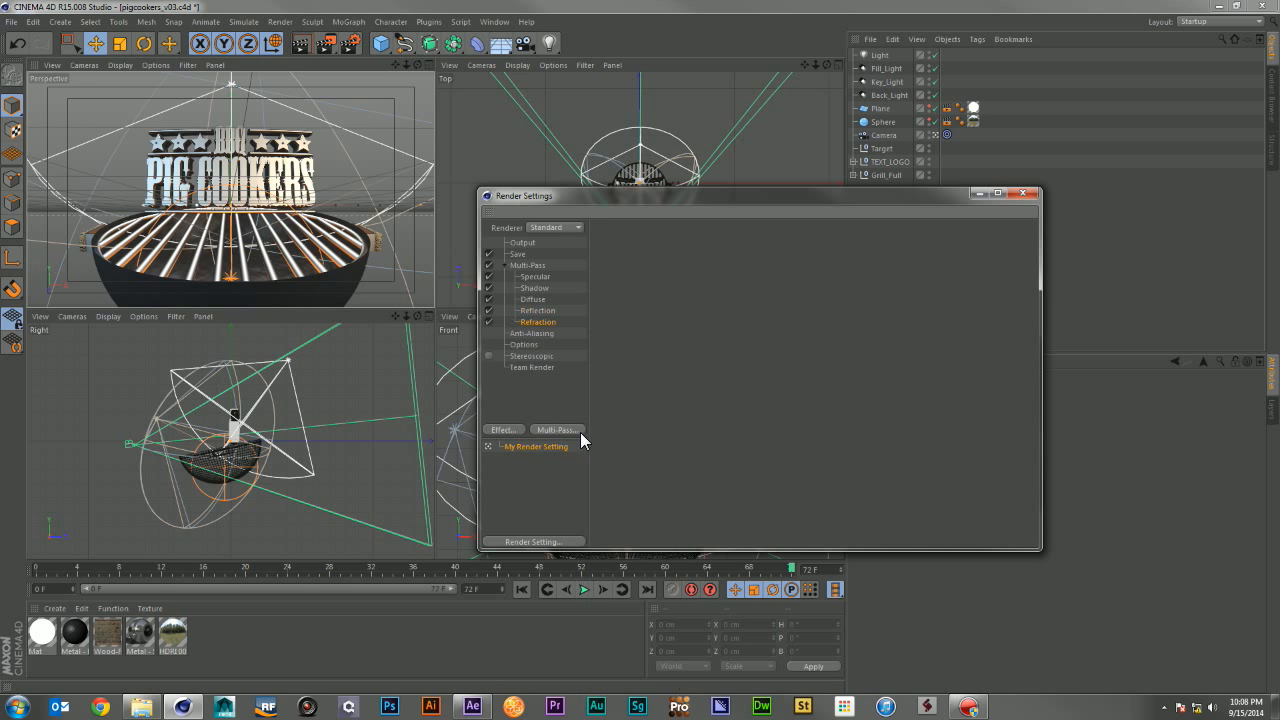
click(576, 432)
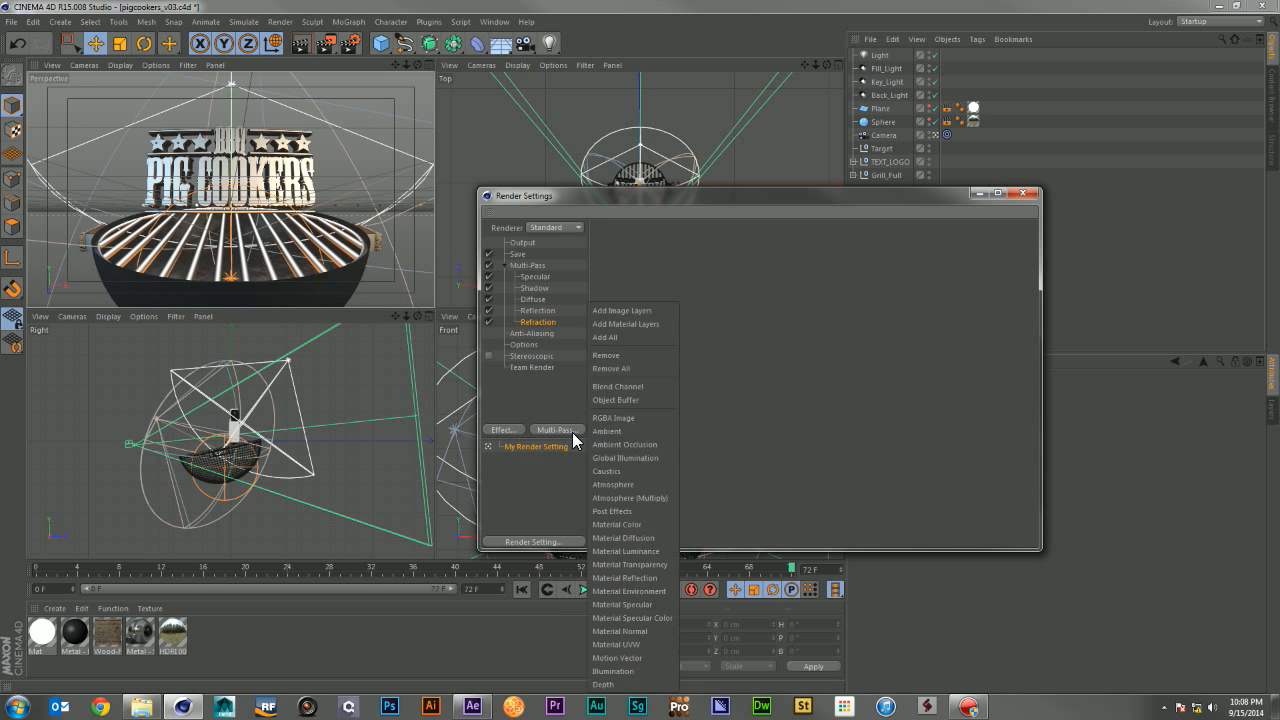
click(642, 685)
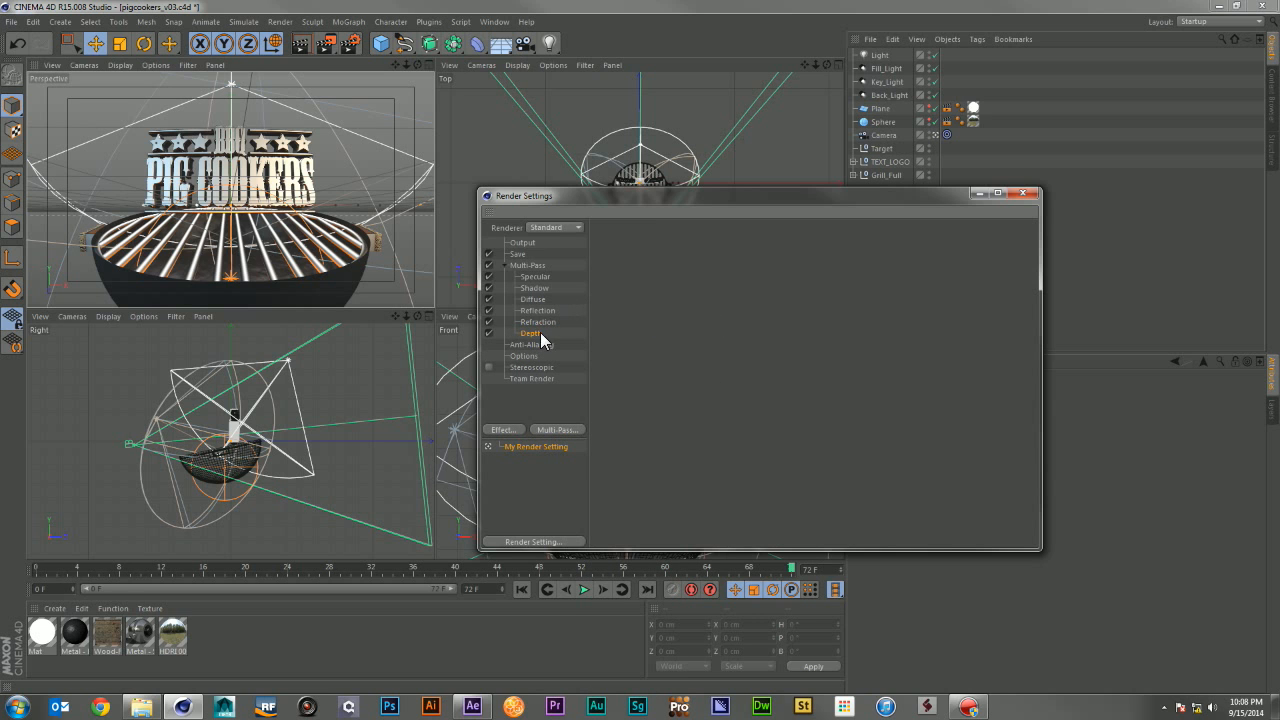
click(556, 429)
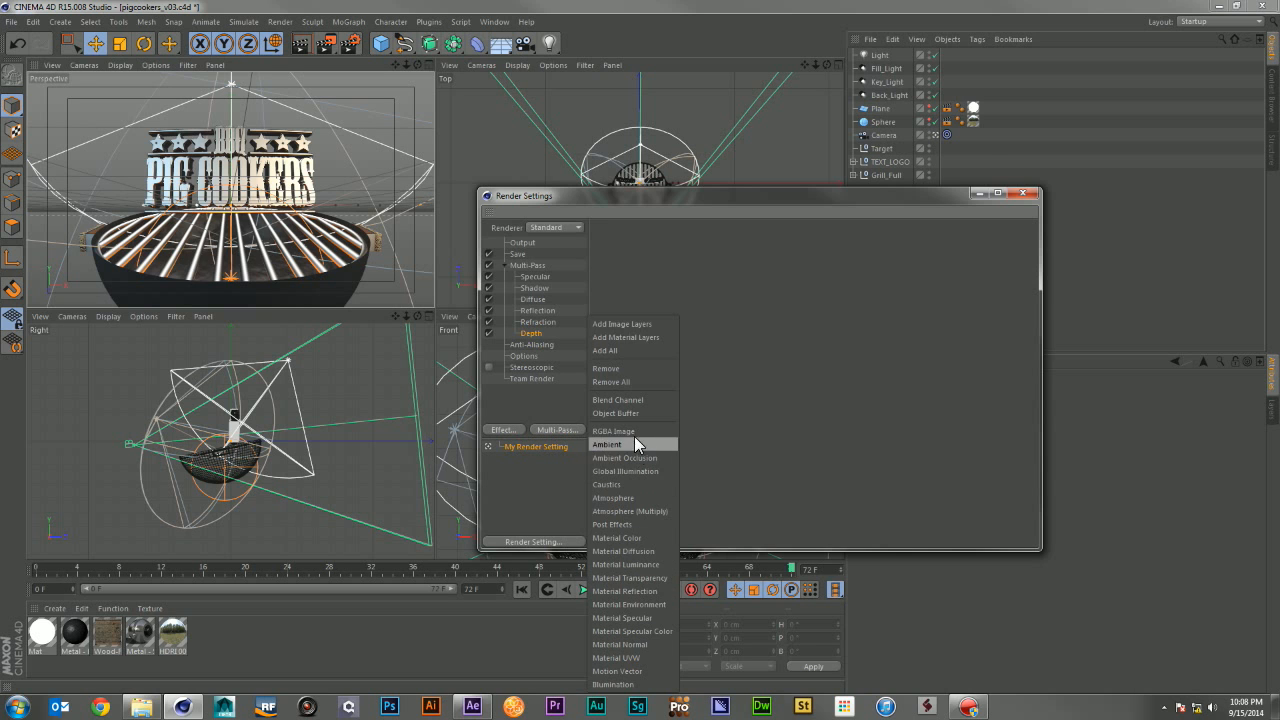
click(682, 281)
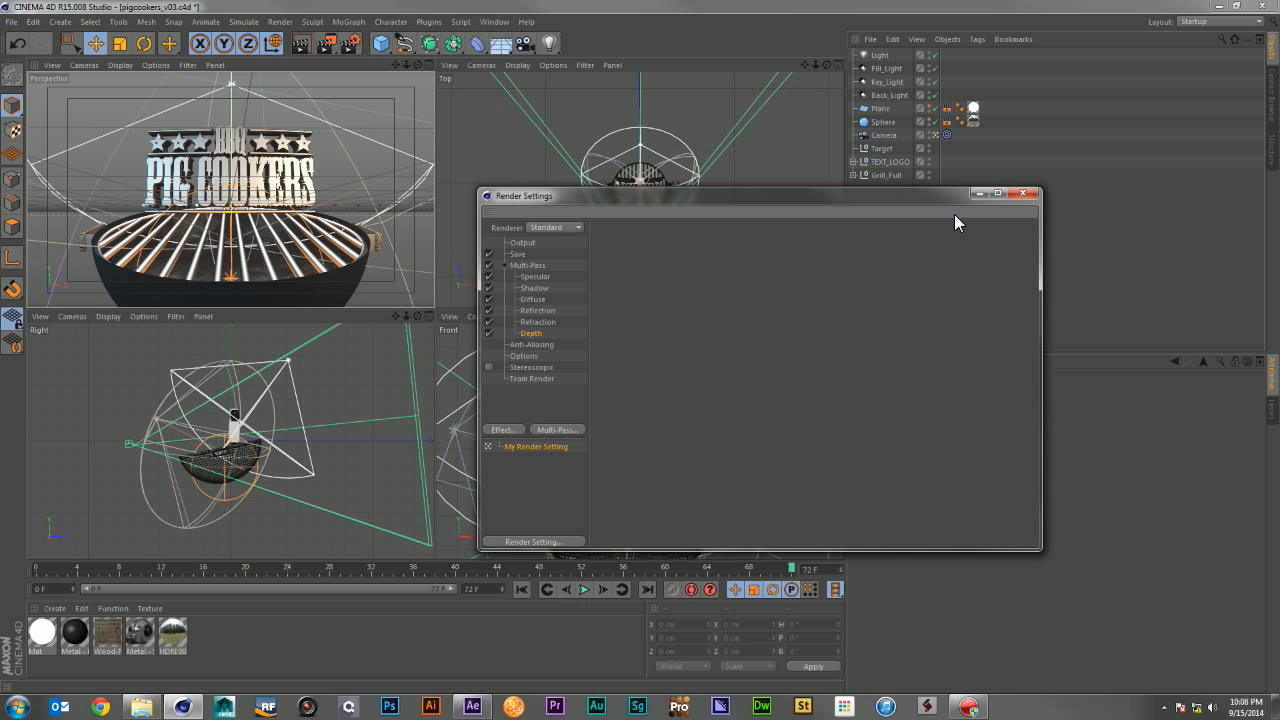
click(1022, 193)
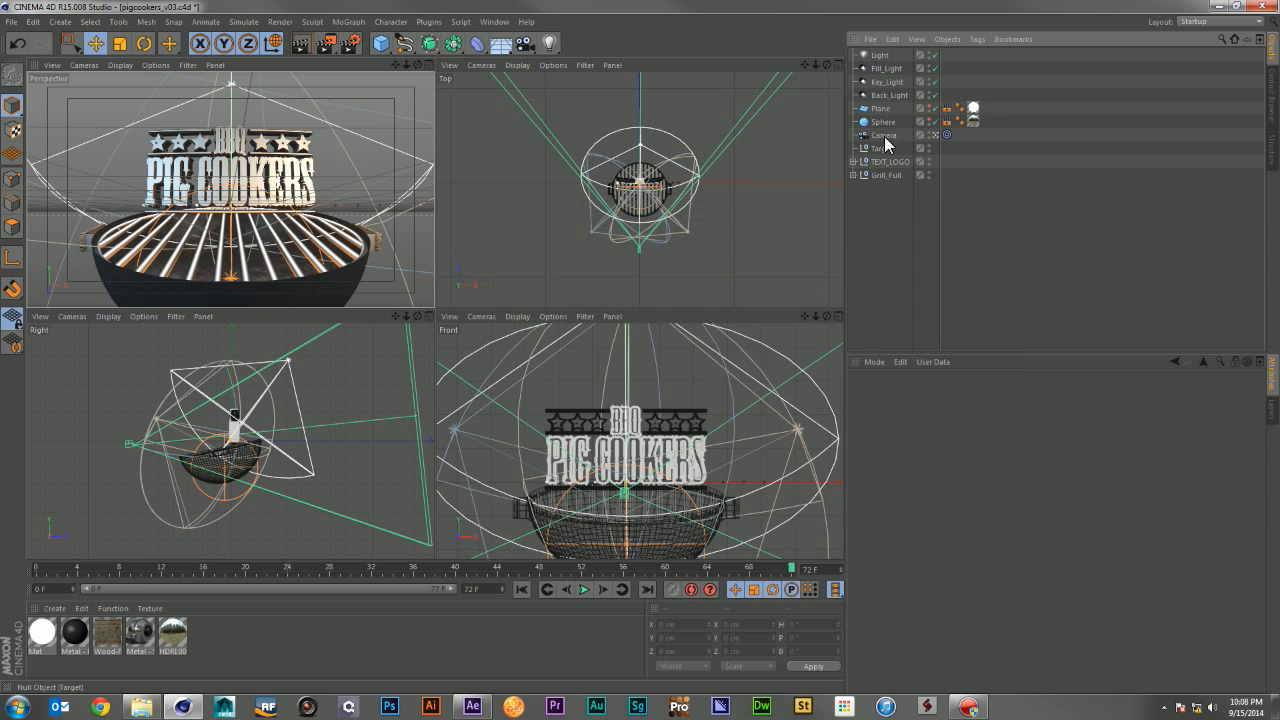
Step: Enable DOF Map Rear Blur for the Camera object
click(884, 135)
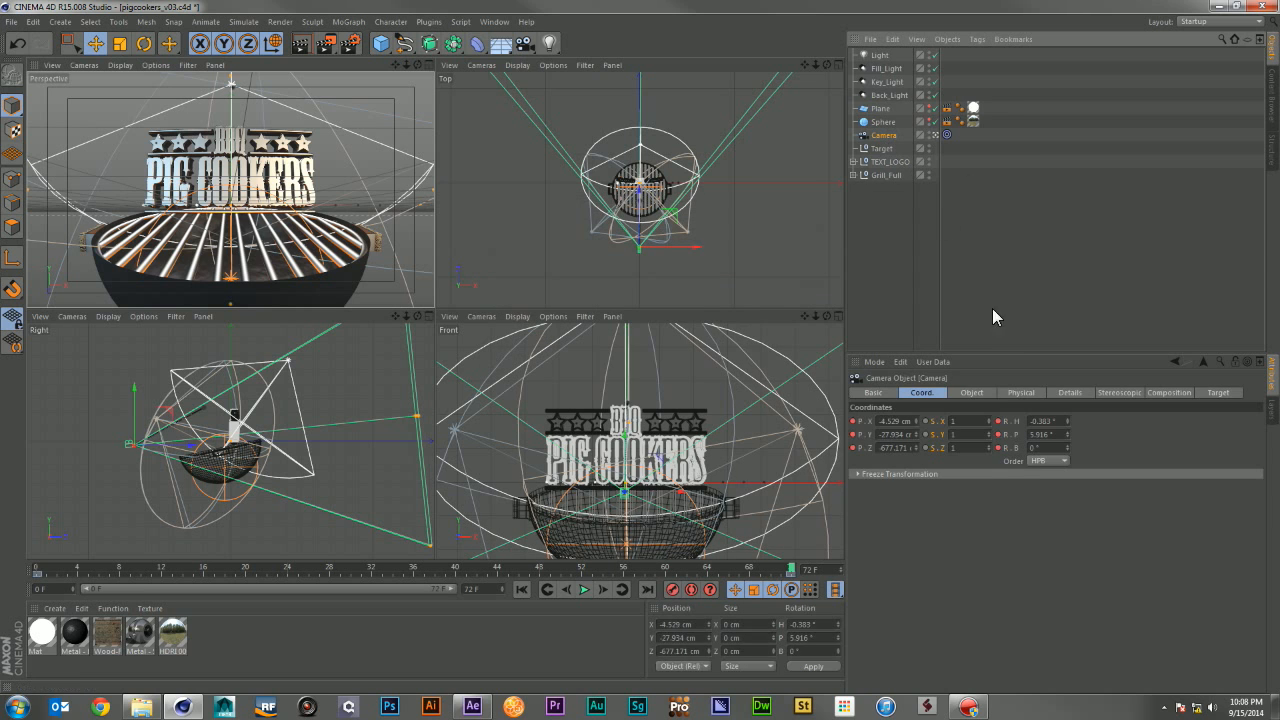
click(1068, 392)
click(934, 531)
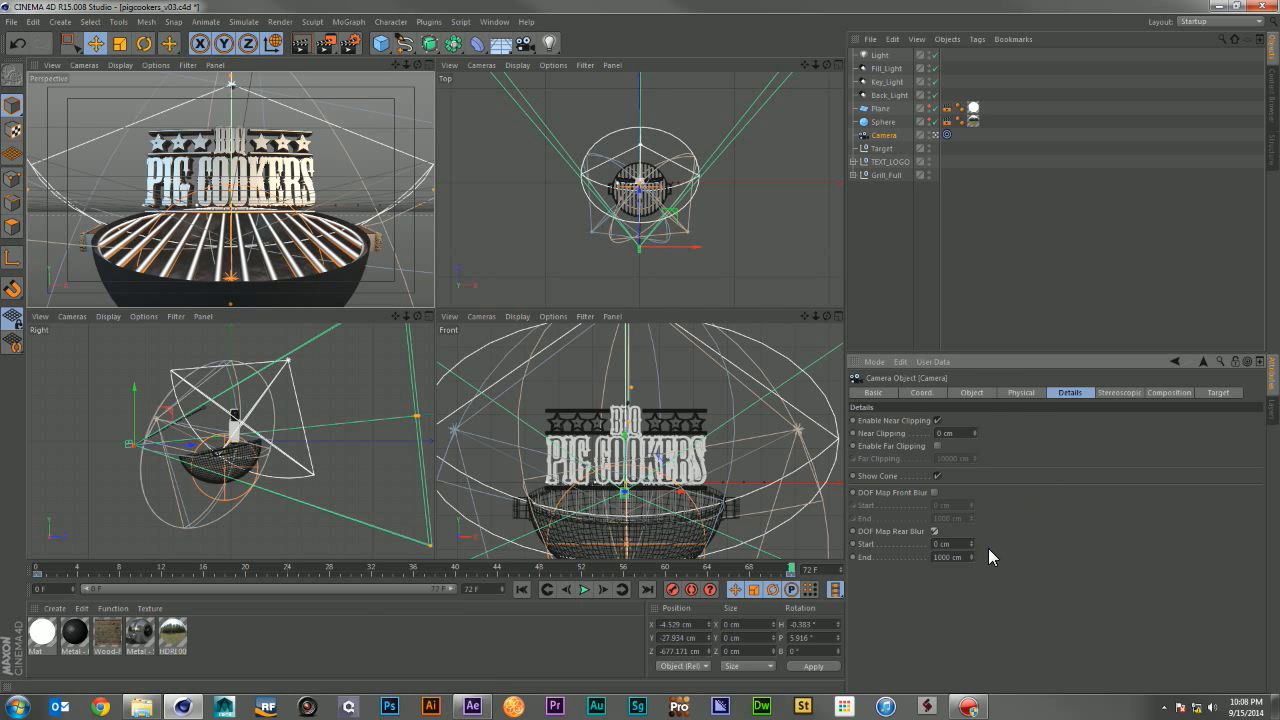
Step: Reduce the camera's focus distance to about 726 cm
click(1014, 390)
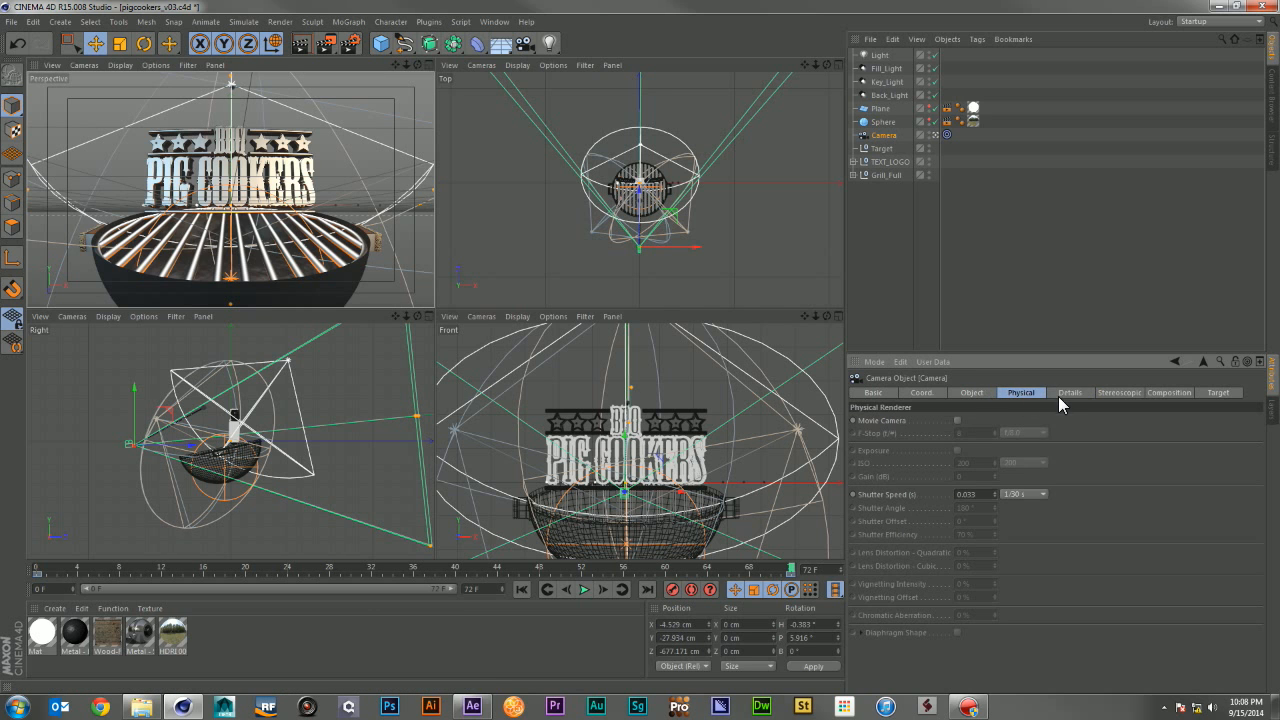
click(1058, 396)
click(992, 392)
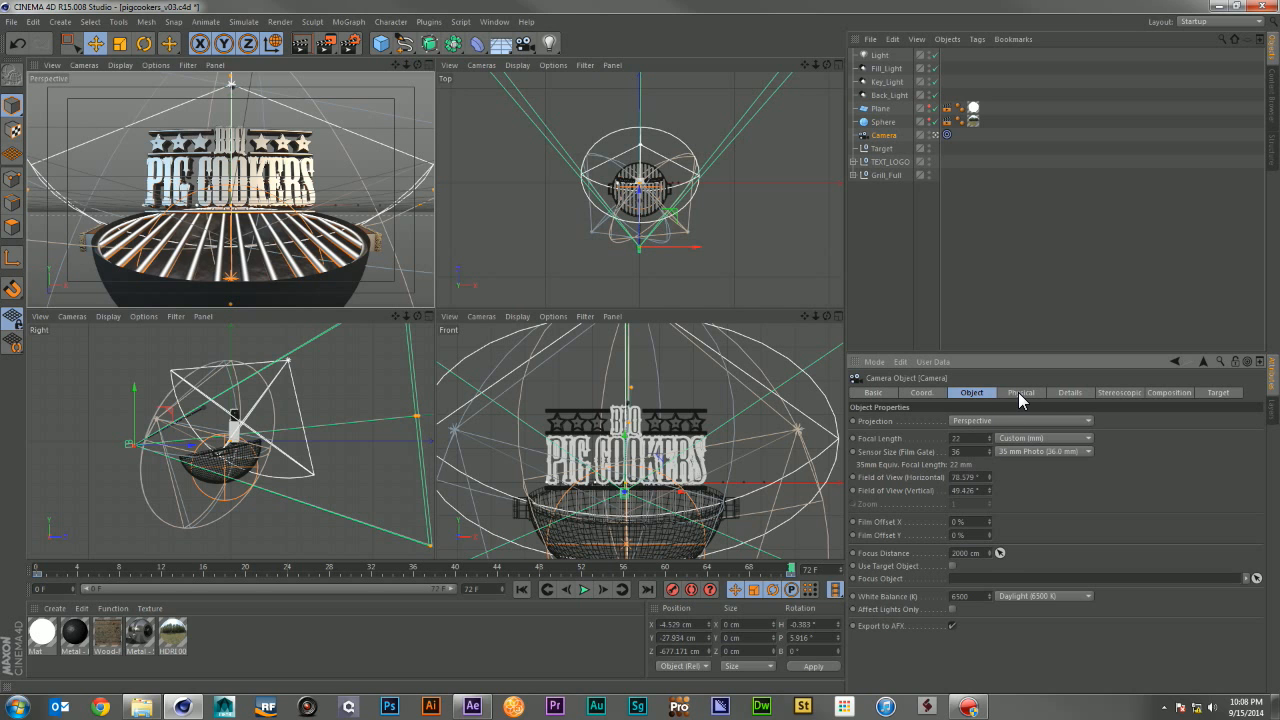
mouse_move(989, 553)
mouse_down()
mouse_move(990, 564)
mouse_move(999, 553)
mouse_up()
Step: Set the camera's DOF Map Rear Blur end to 287 cm
click(1020, 392)
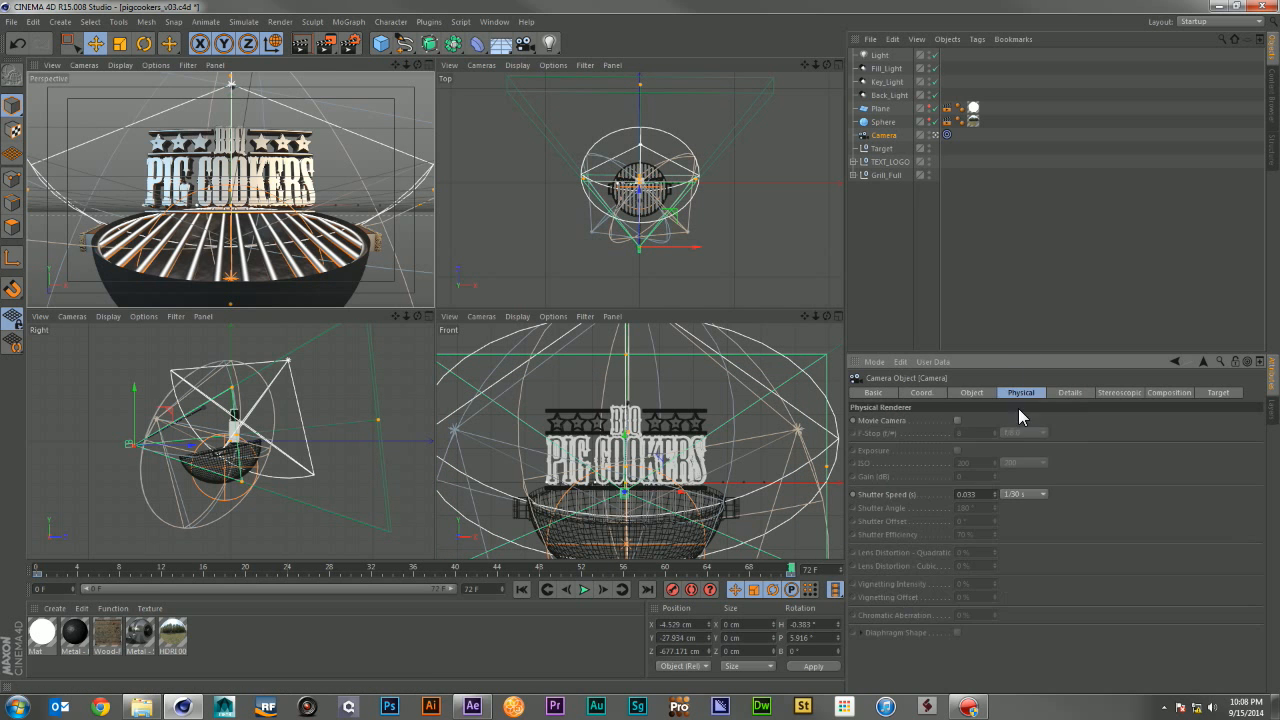
click(1062, 394)
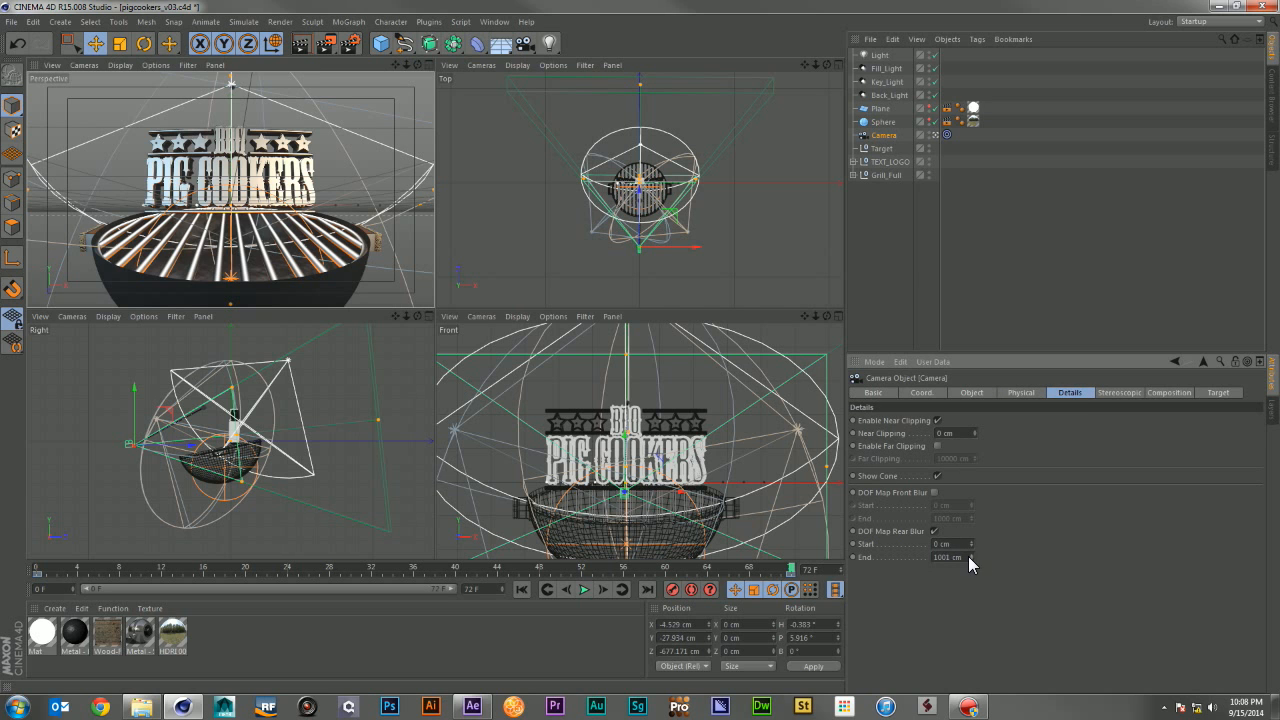
drag(968, 556, 968, 556)
Step: Enable DOF Map Front Blur with its start at 0 cm and its end at 227 cm
click(935, 494)
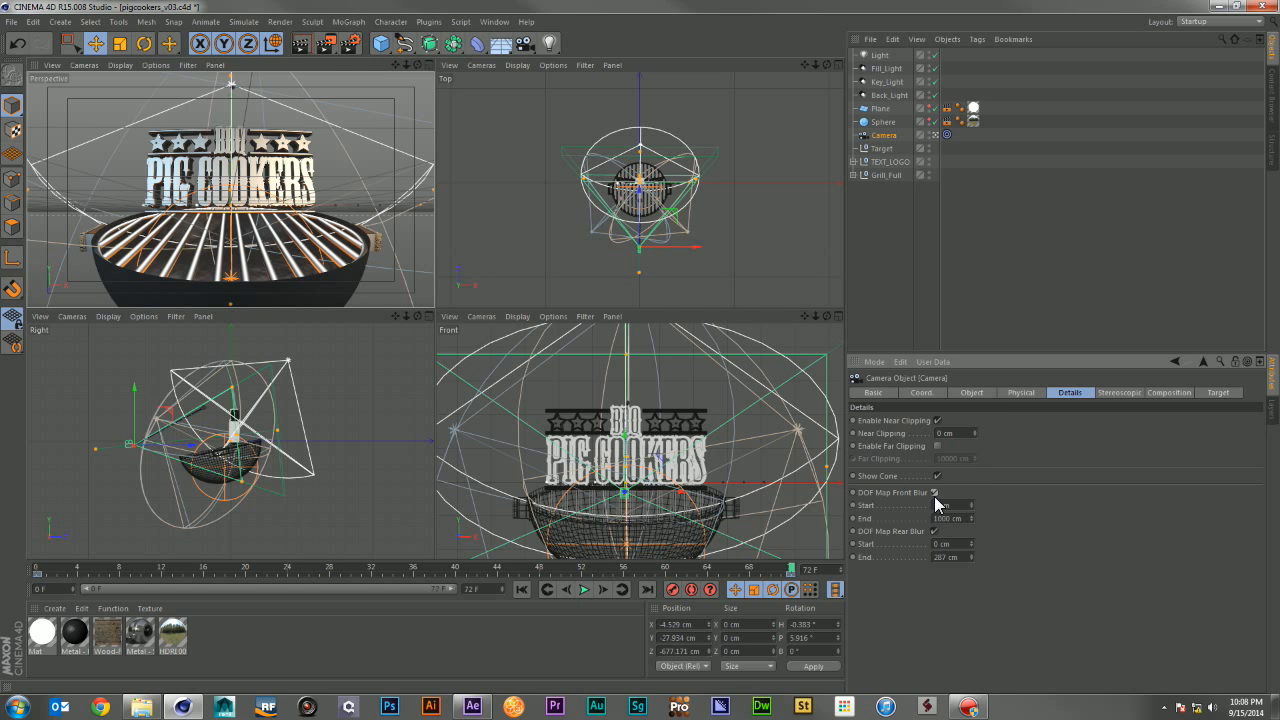
click(970, 520)
drag(970, 518, 950, 518)
drag(970, 505, 794, 506)
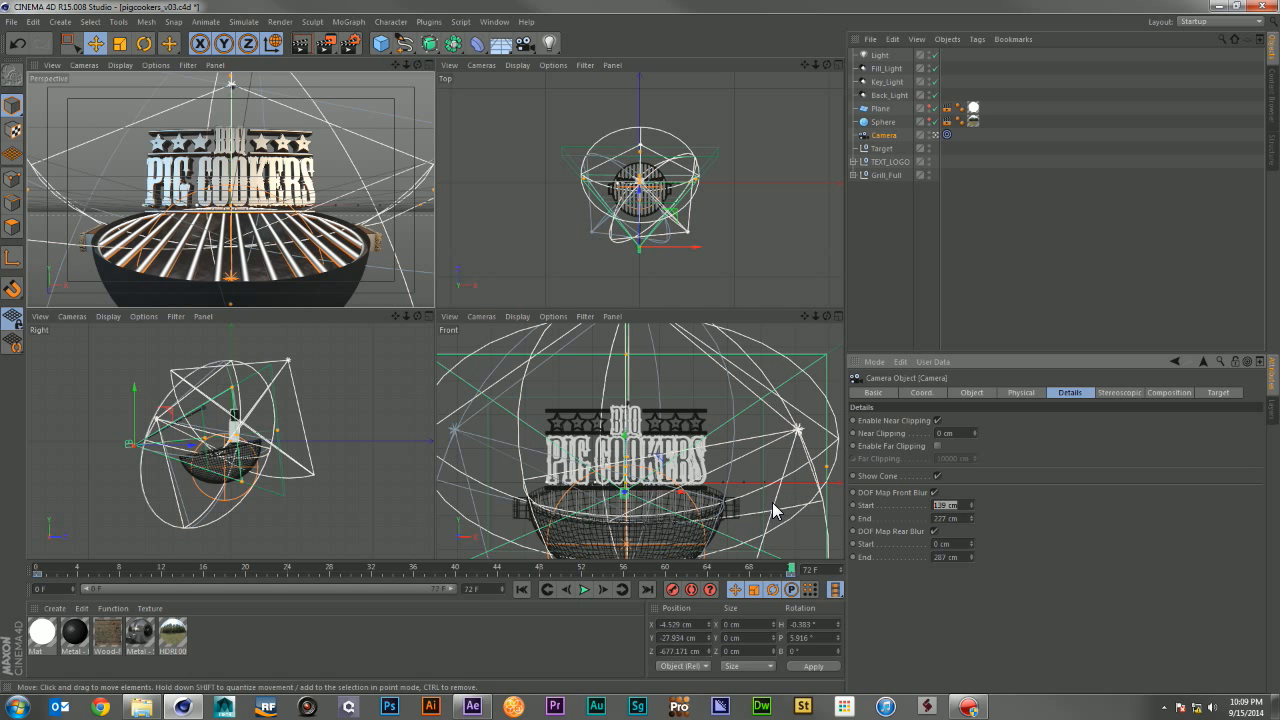
text(09)
key(Return)
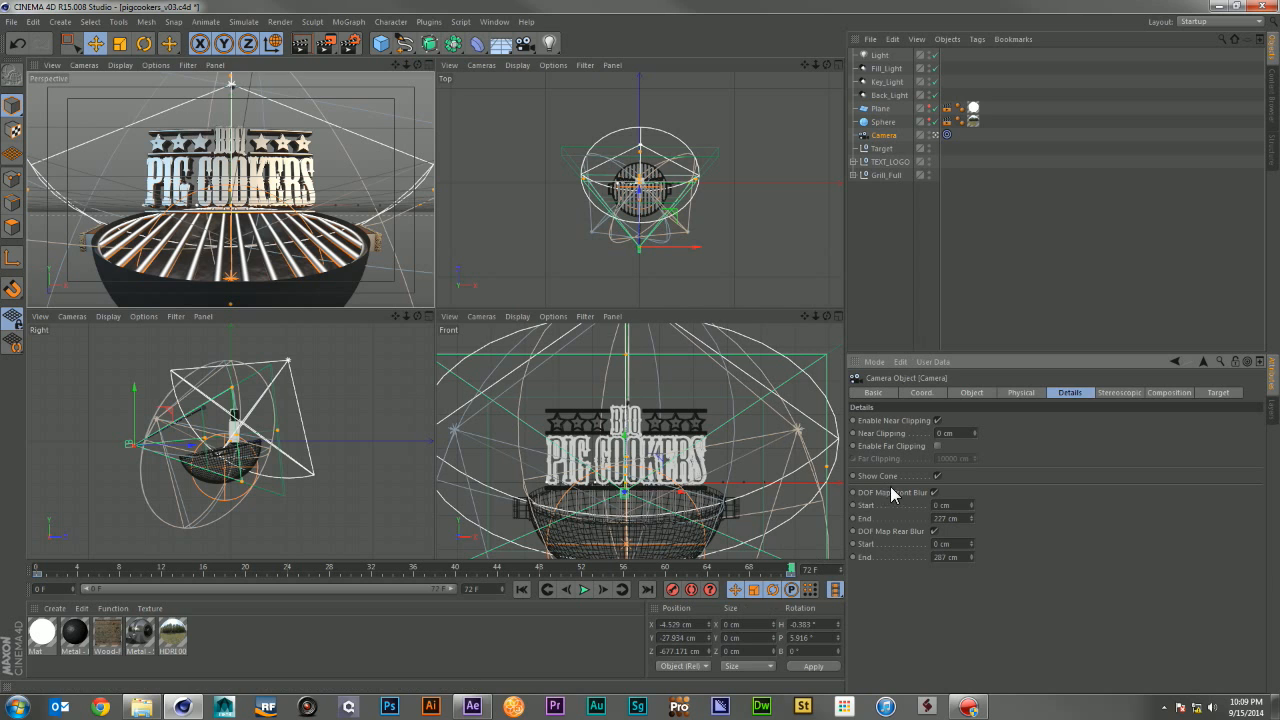
Step: Keyframe the start and end values of the front and rear DOF blur at frame 72
ctrl+click(853, 505)
ctrl+click(853, 518)
ctrl+click(853, 544)
ctrl+click(853, 557)
Step: At frame 0, set the front blur end to 504 cm and the rear blur end to 222 cm
click(521, 589)
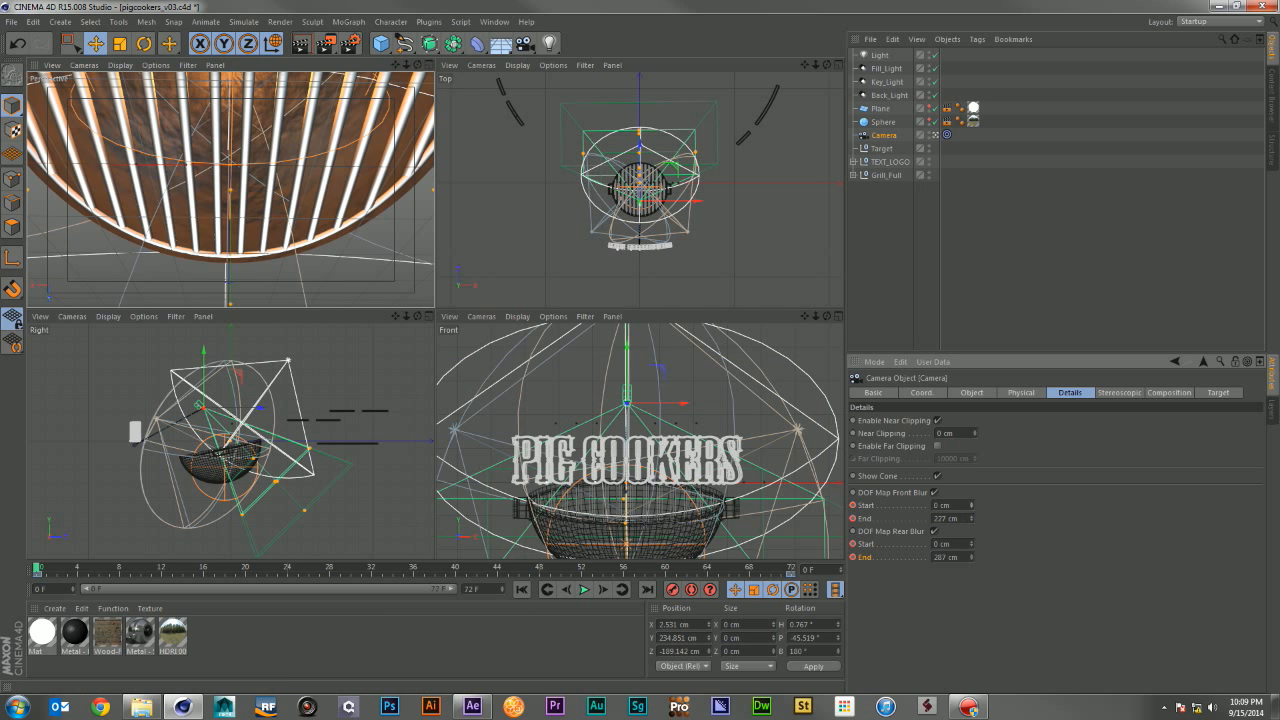
mouse_move(968, 505)
mouse_down()
mouse_move(970, 526)
mouse_move(970, 500)
mouse_up()
drag(970, 558, 970, 568)
Step: Set the camera's focus distance to 350 cm at frame 0 and readjust the front blur end
click(978, 392)
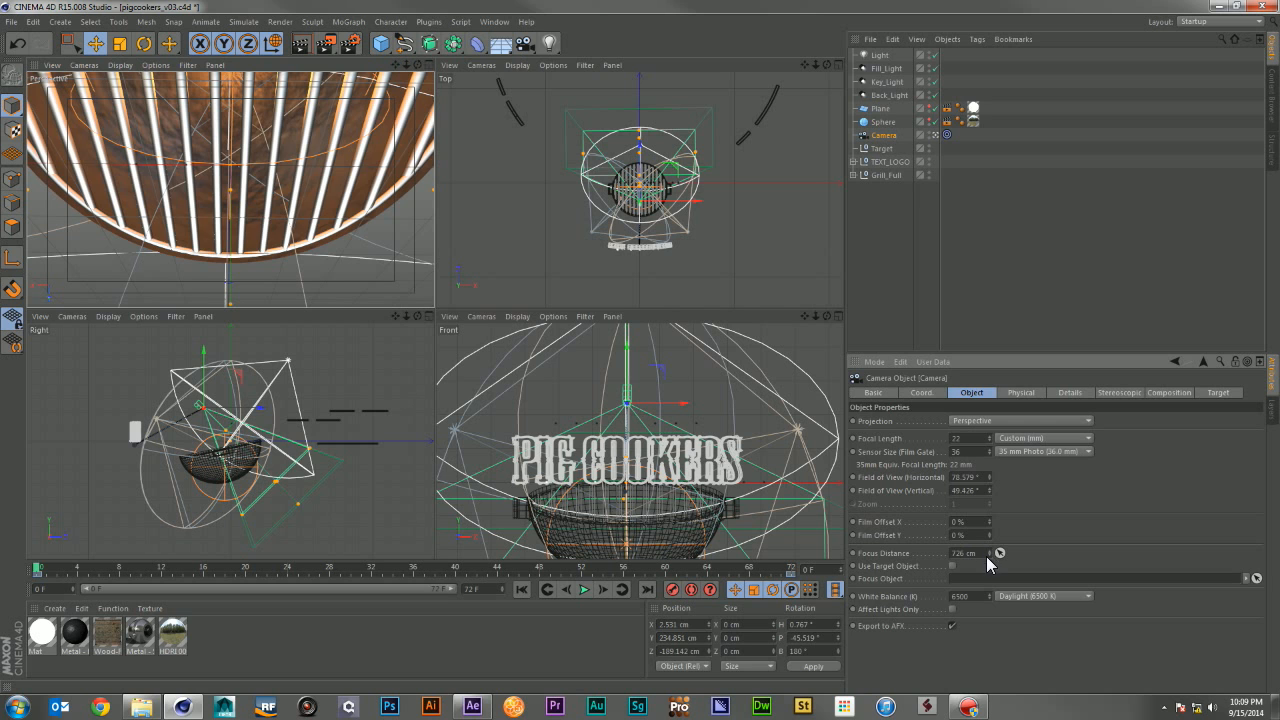
drag(988, 556, 1016, 554)
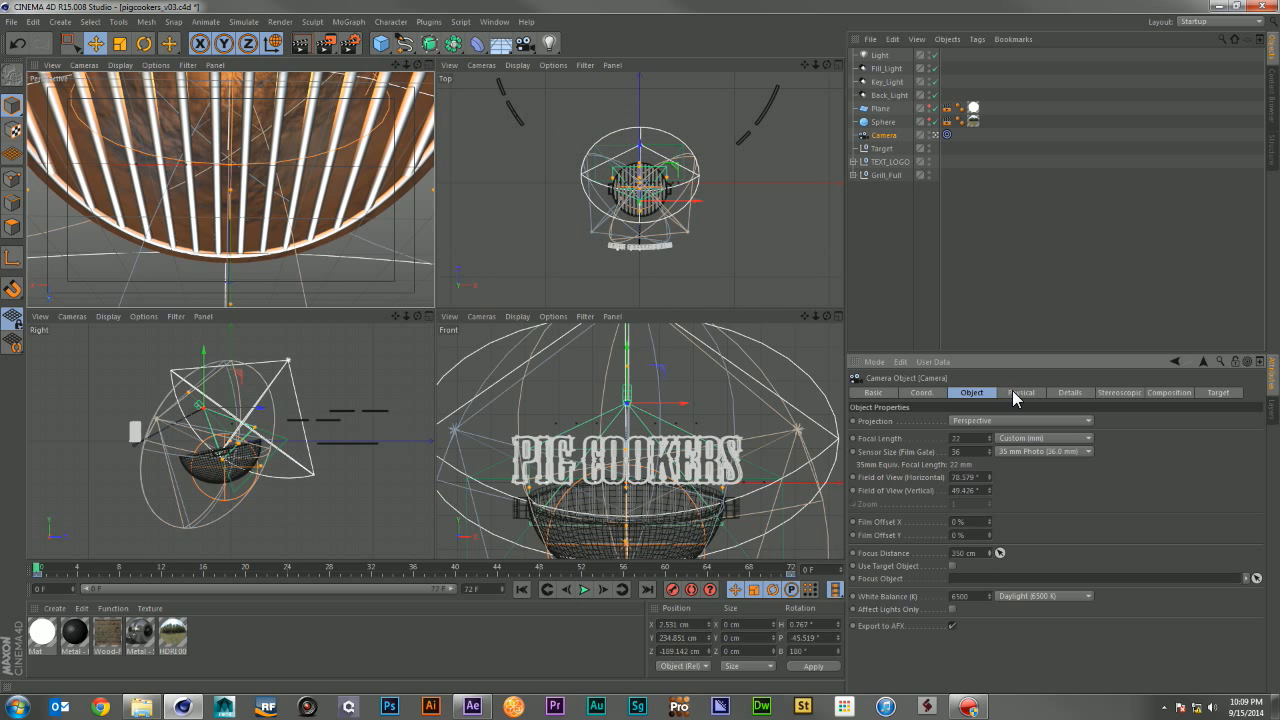
click(1062, 393)
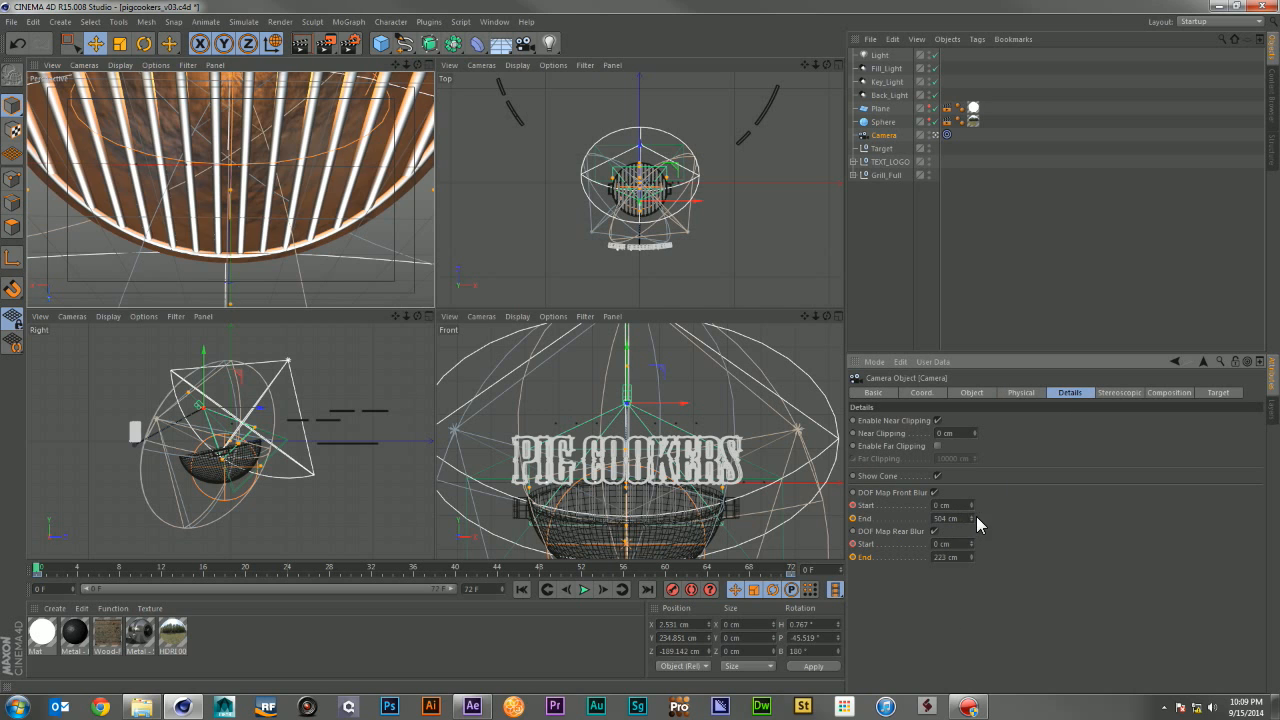
drag(971, 519, 971, 523)
Step: Keyframe the current focus distance at frame 0, and set and keyframe it at 707 cm at frame 72
click(1021, 393)
click(986, 392)
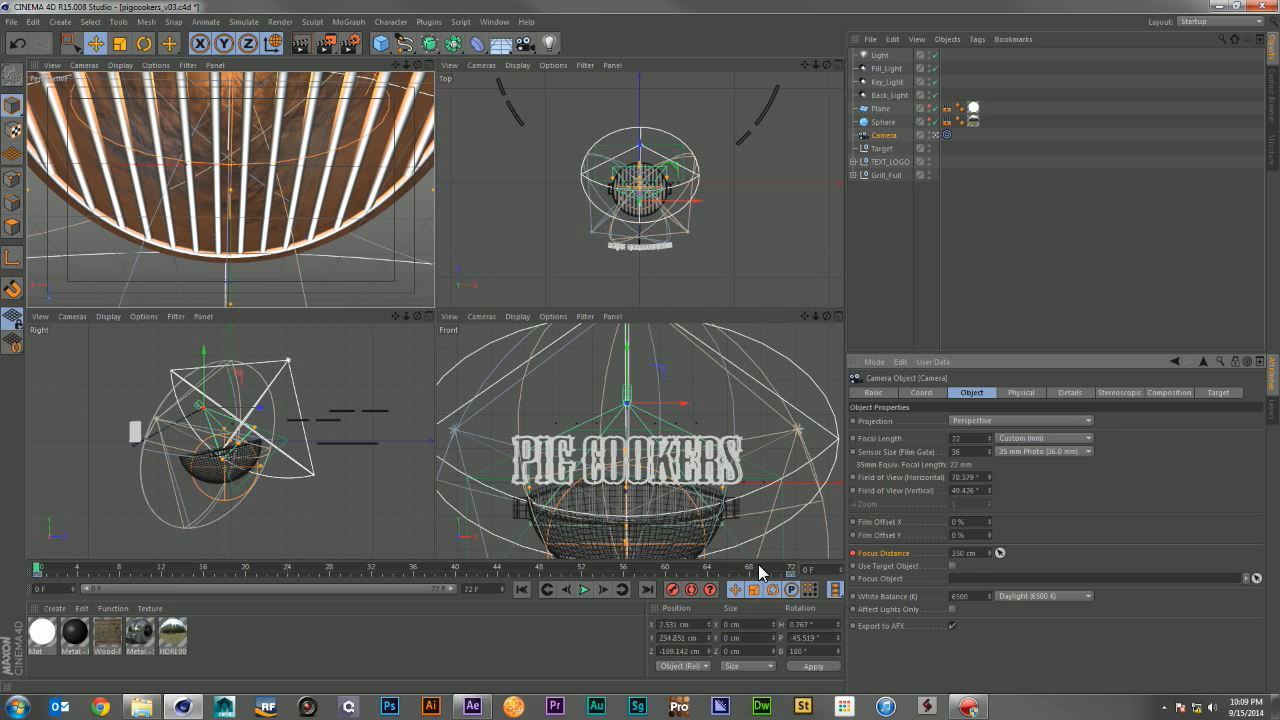
click(791, 569)
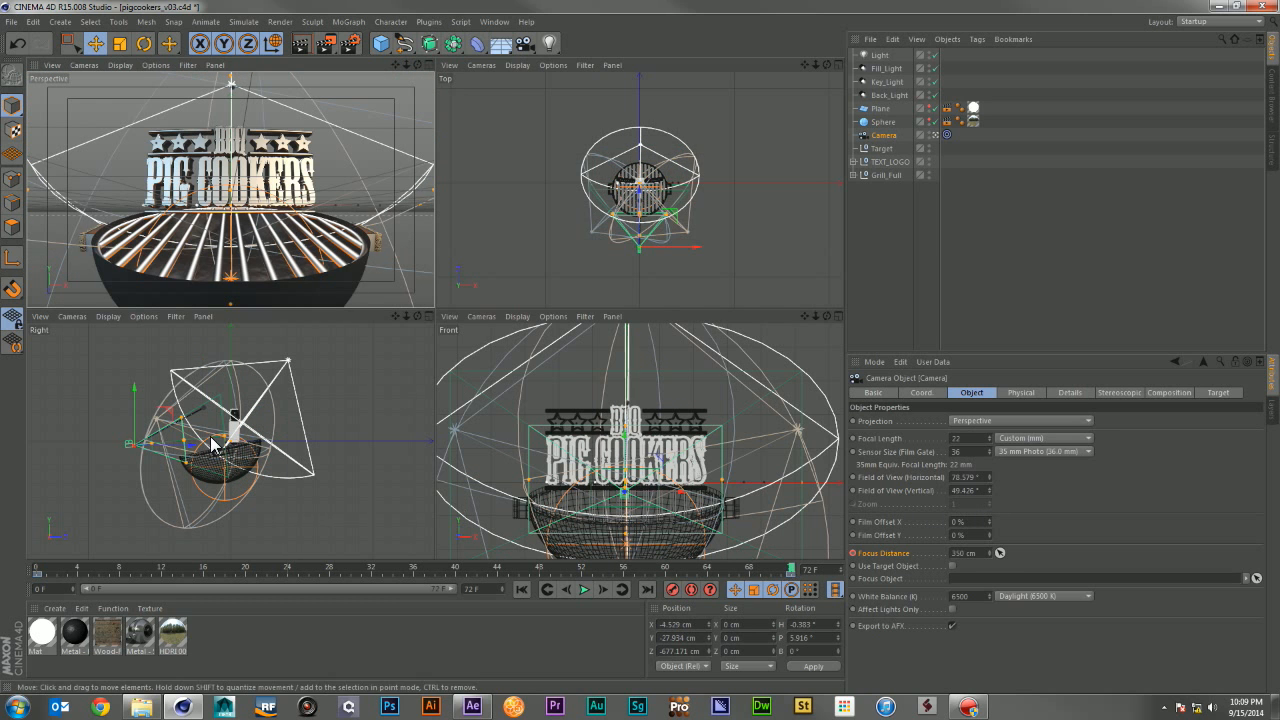
drag(990, 553, 990, 460)
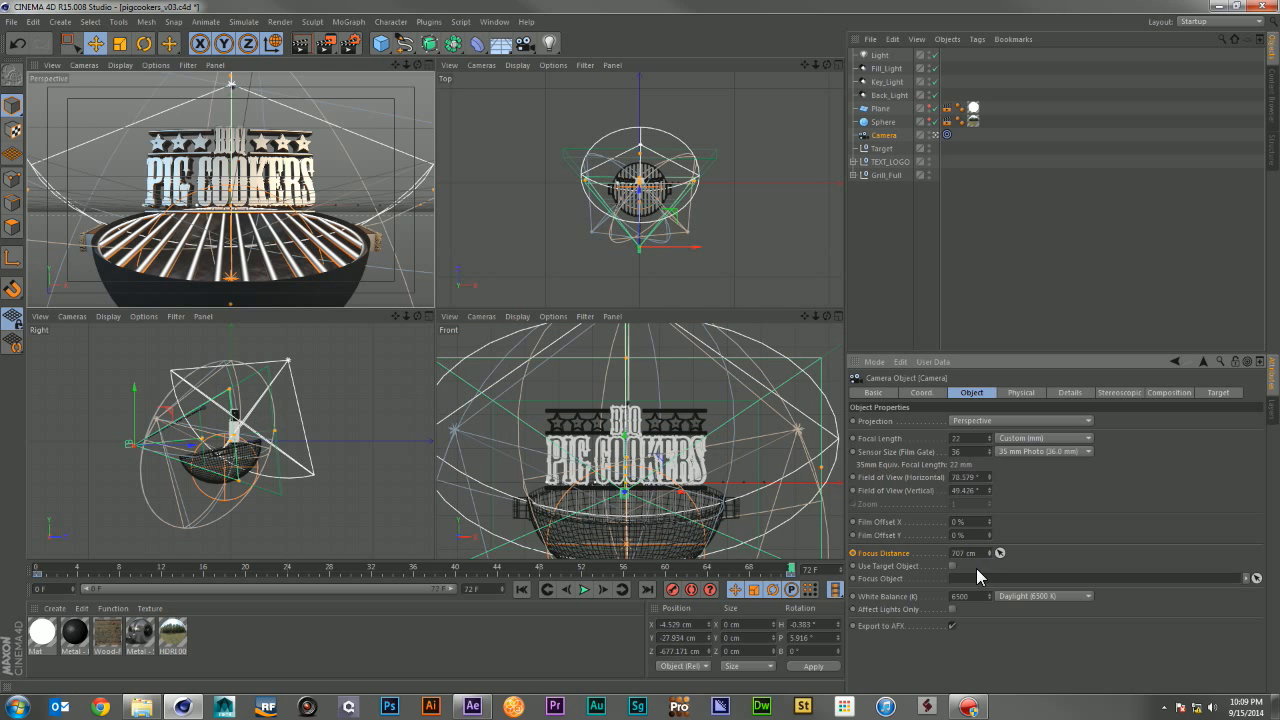
click(853, 553)
drag(791, 568, 990, 612)
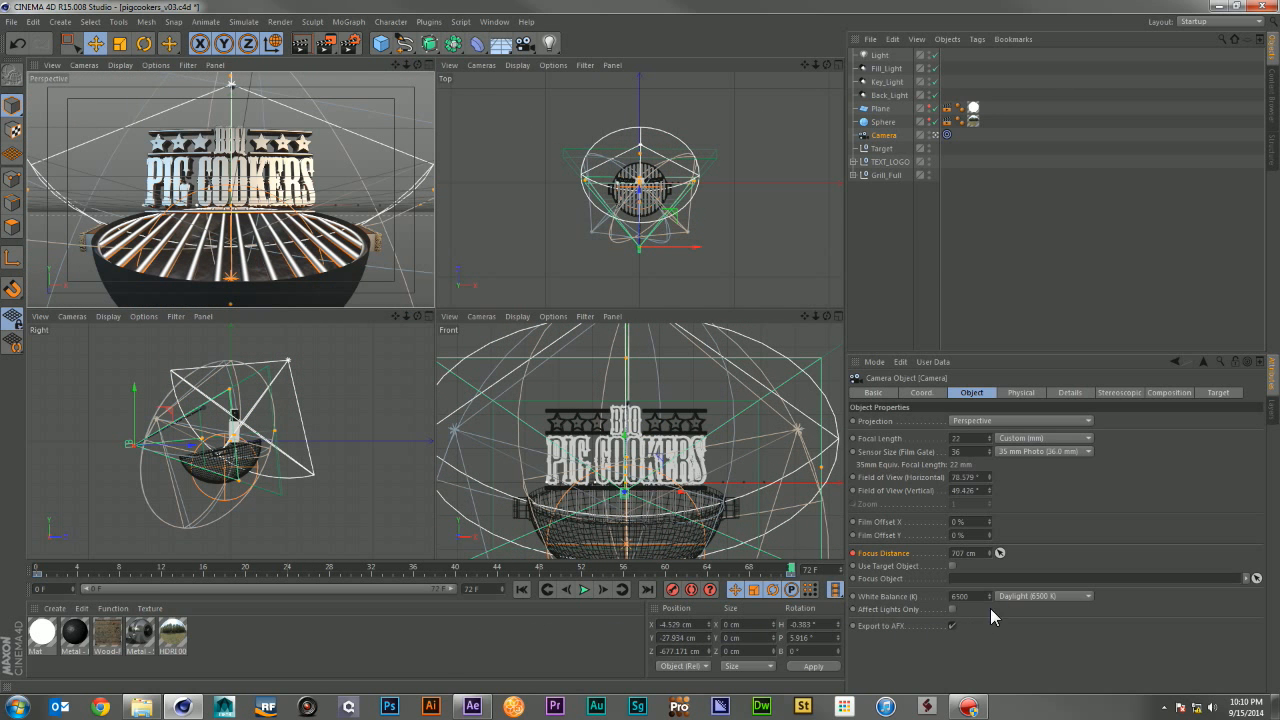
Step: Deselect the camera and open the Save section of the render settings
click(962, 258)
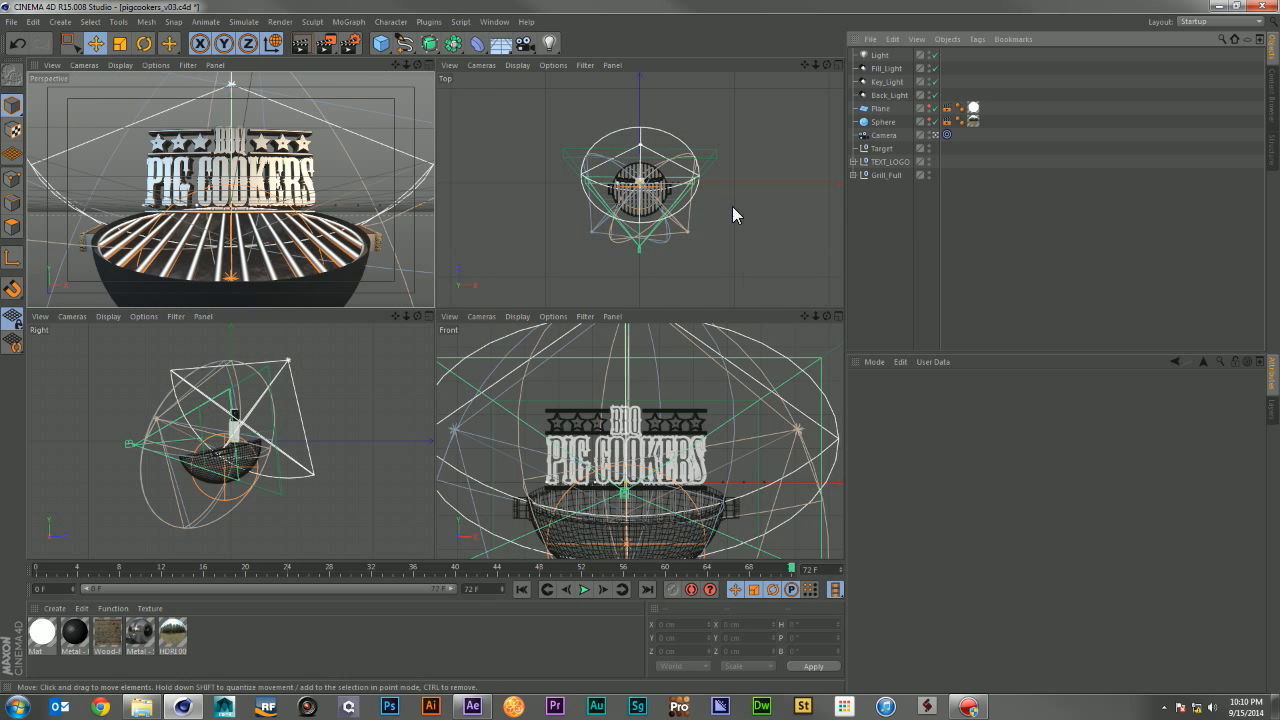
click(345, 46)
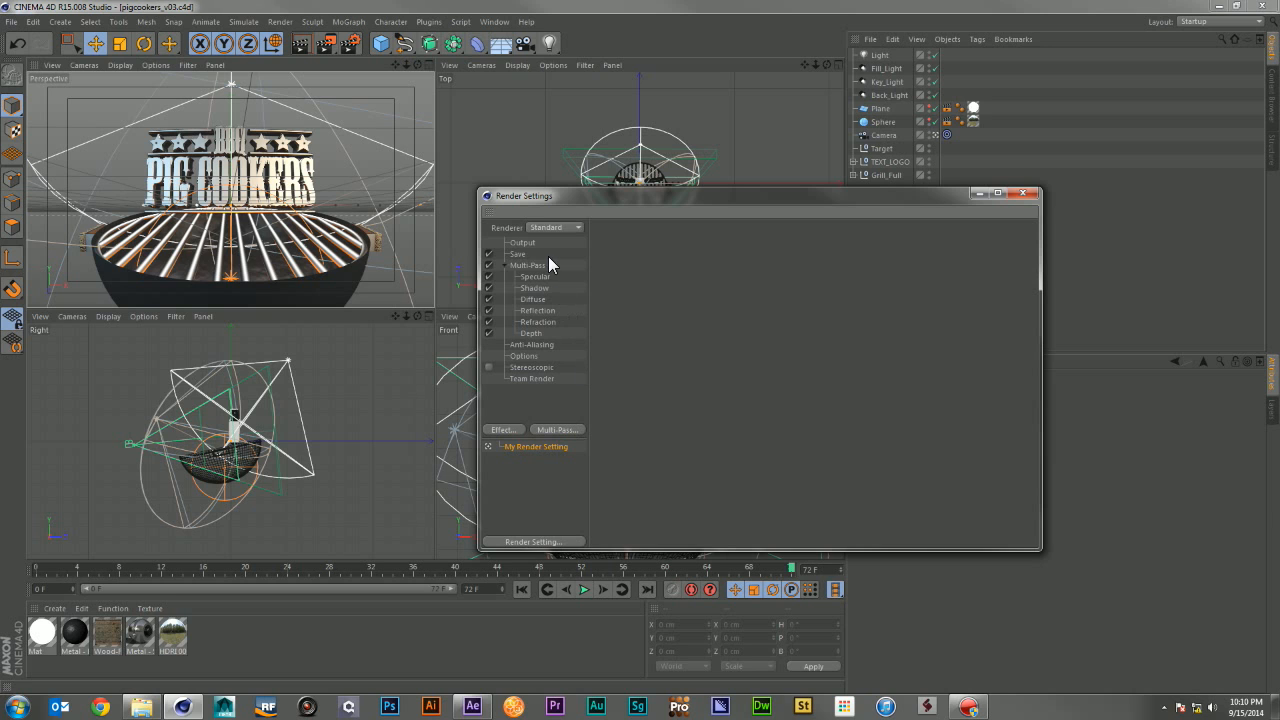
click(520, 255)
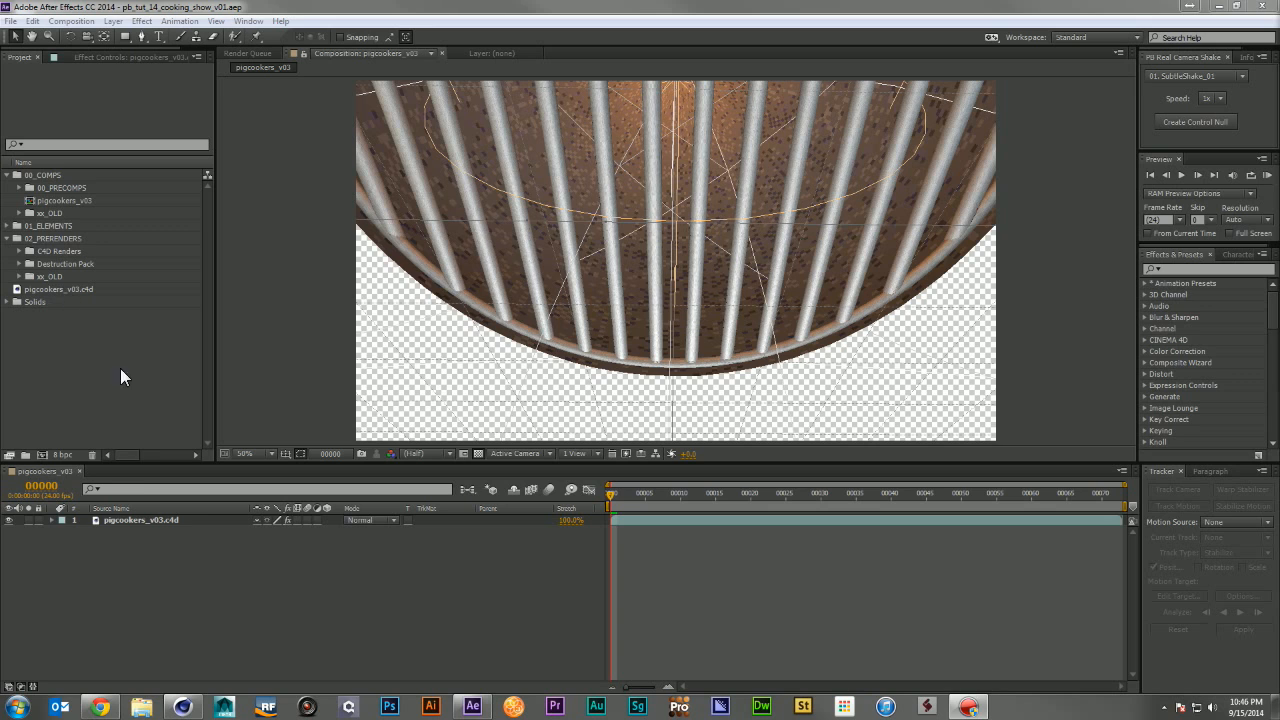
Step: In After Effects, extract the CINEMA 4D scene data from the pigcookers_v03.c4d layer with CINEWARE
click(158, 520)
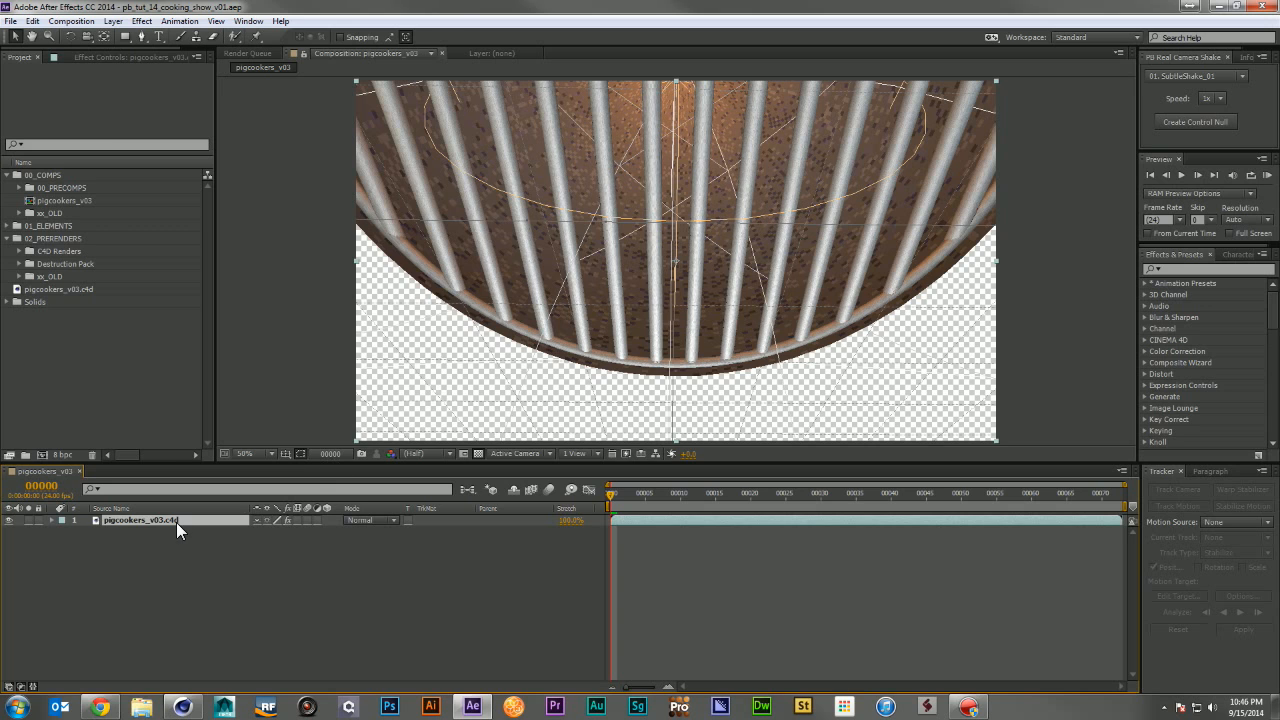
click(98, 57)
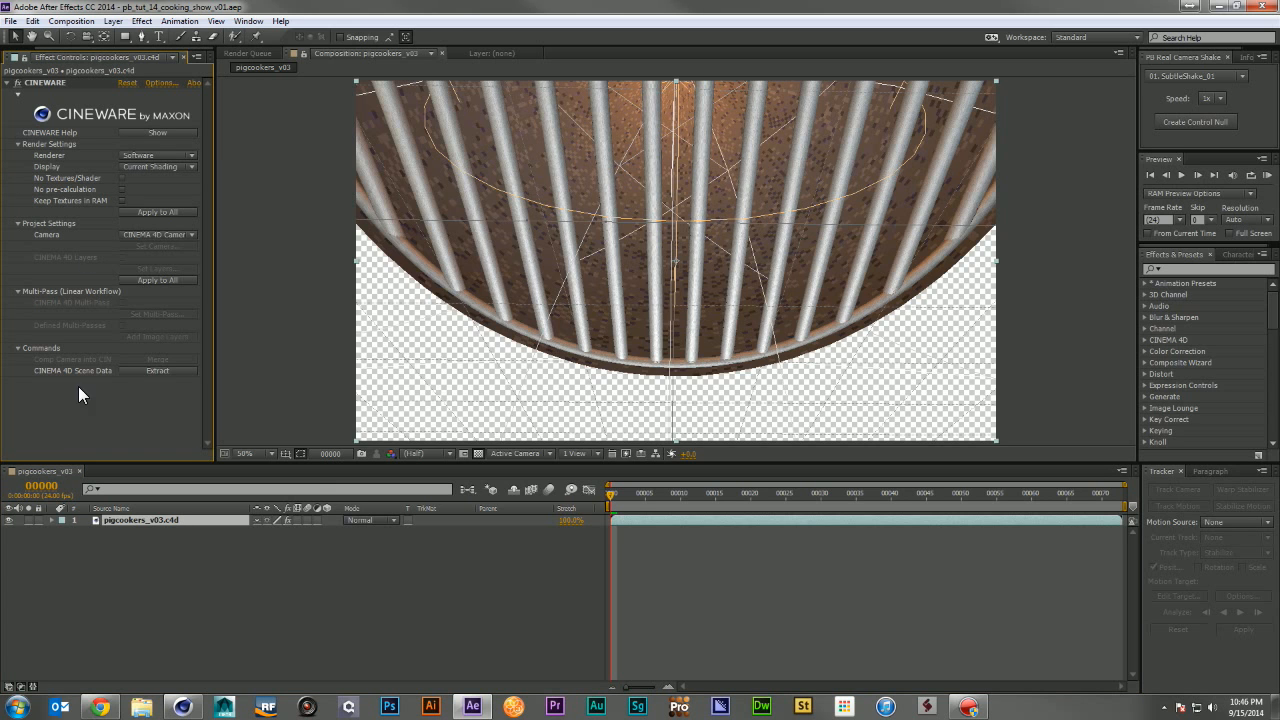
click(160, 370)
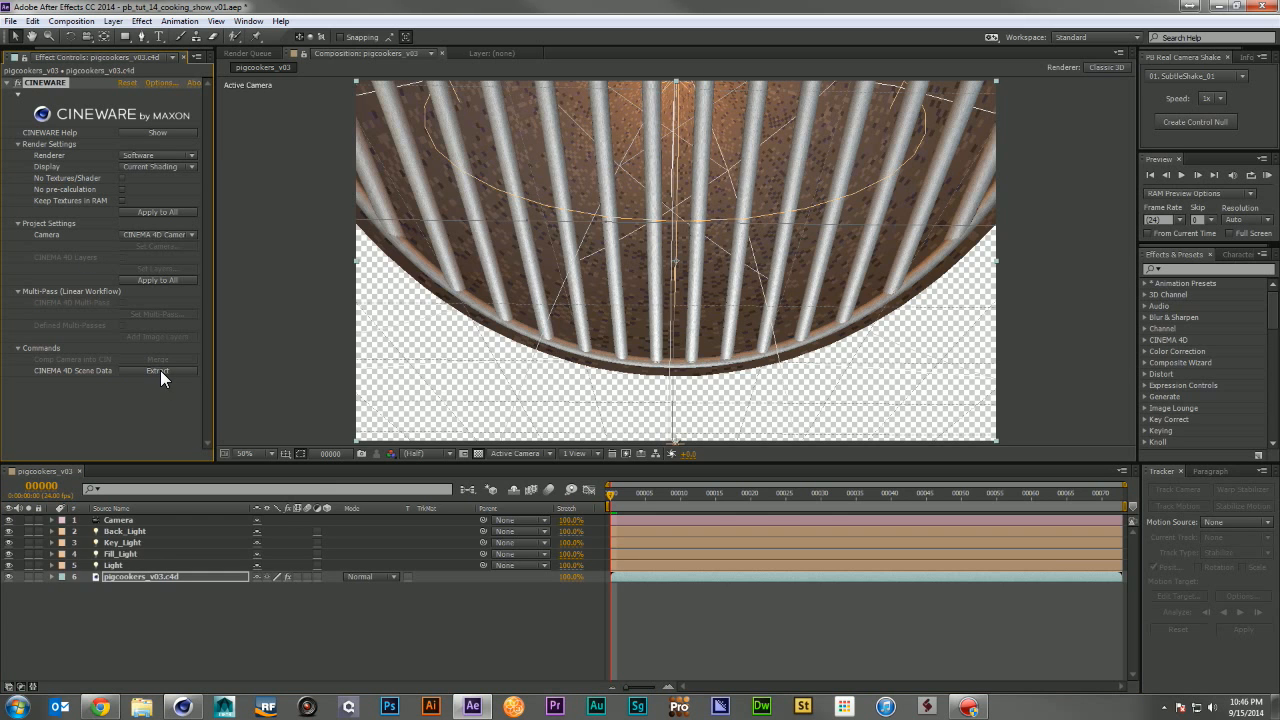
Step: Delete the light layers and the pigcookers_v03.c4d layer, keeping Camera, and remove pigcookers_v03.c4d from the project
drag(170, 596, 131, 531)
key(Delete)
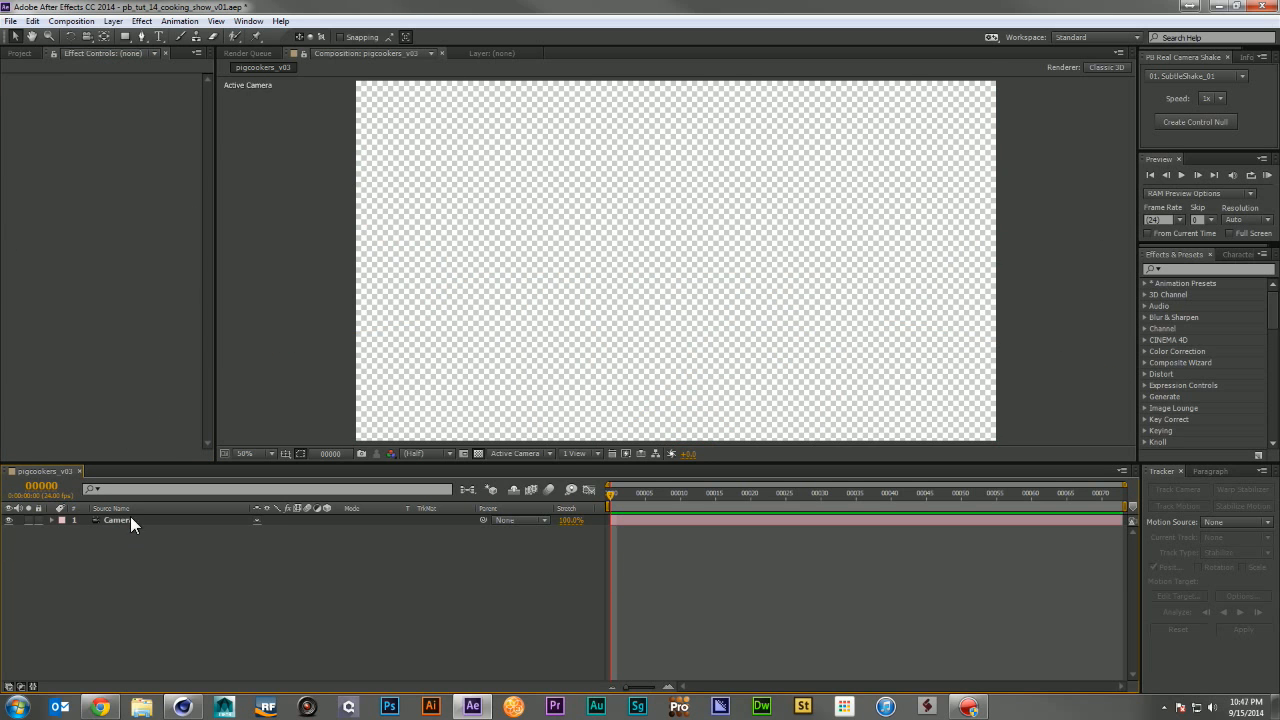
click(20, 53)
click(96, 285)
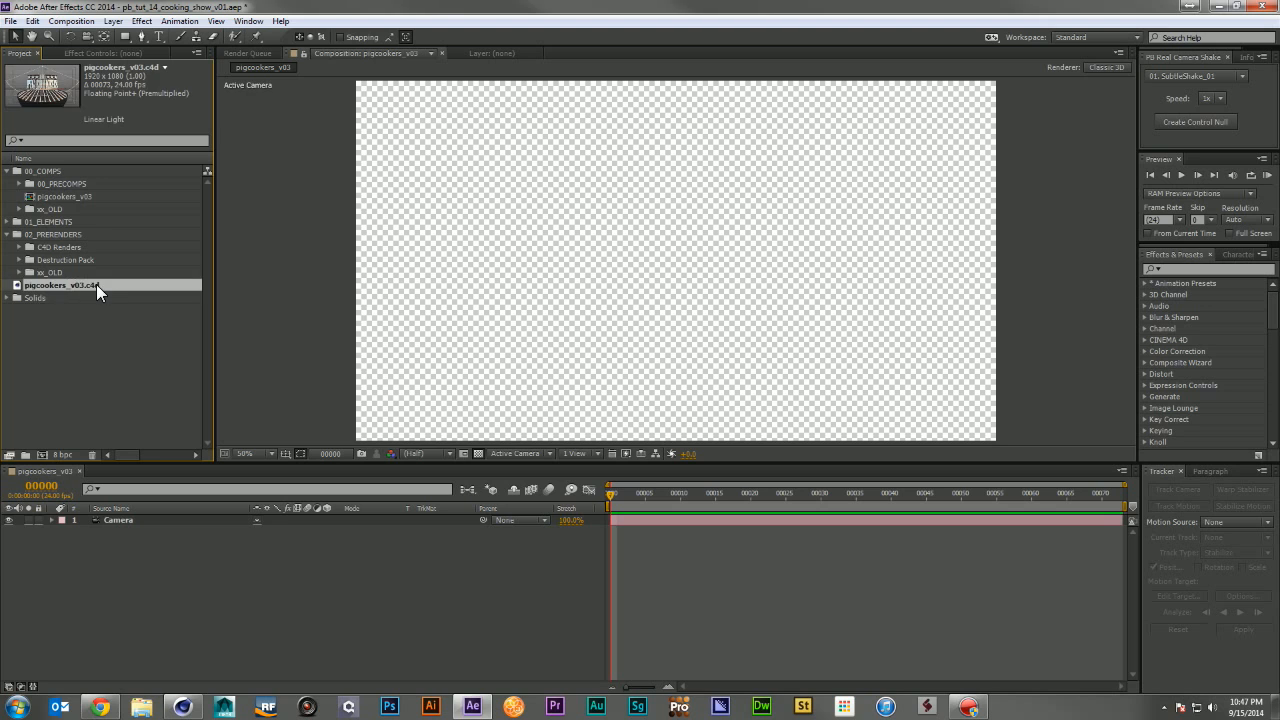
key(Delete)
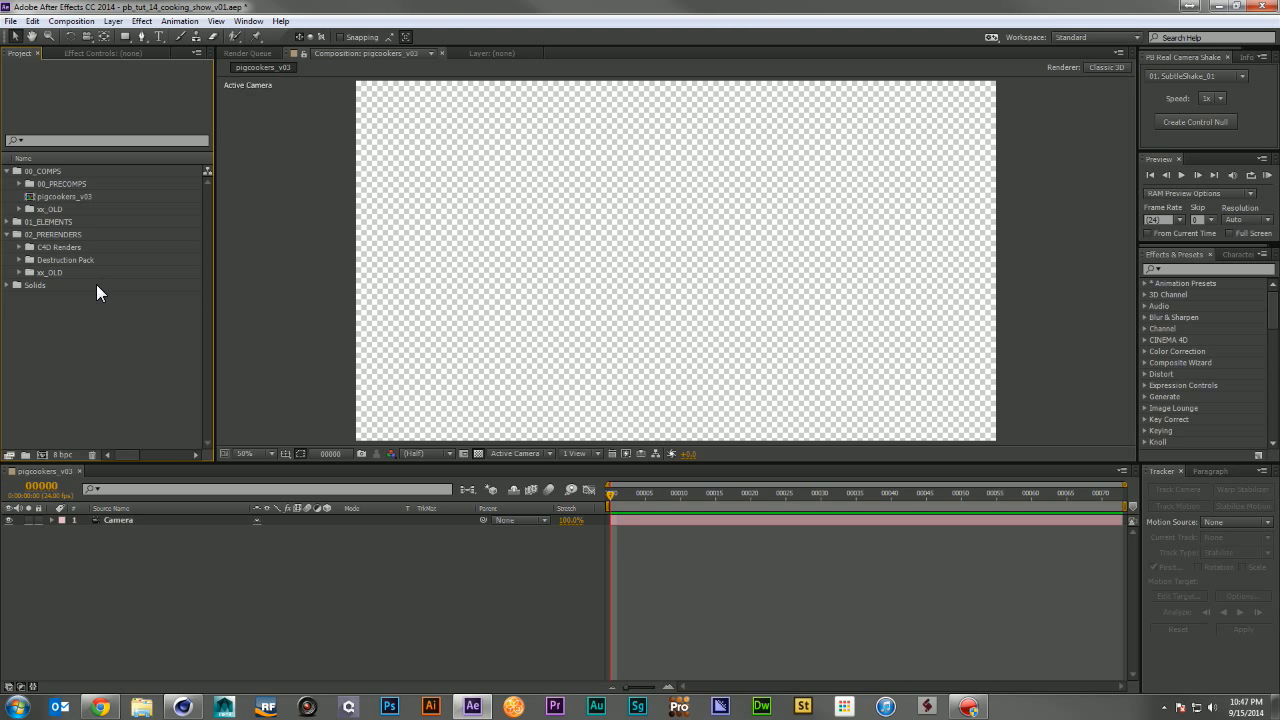
Step: Add the bbq_pigcookers_v03_[0000-0072].png sequence from C4D Renders to the composition below the Camera layer
click(18, 247)
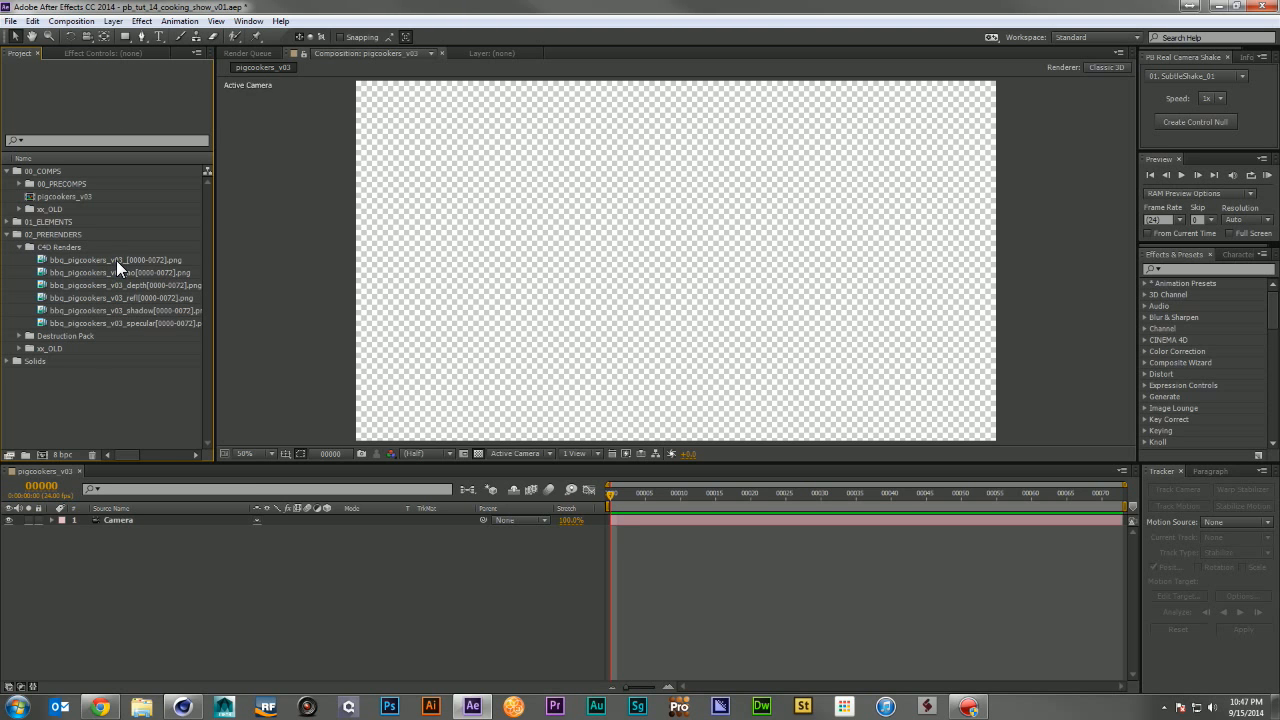
drag(116, 260, 150, 545)
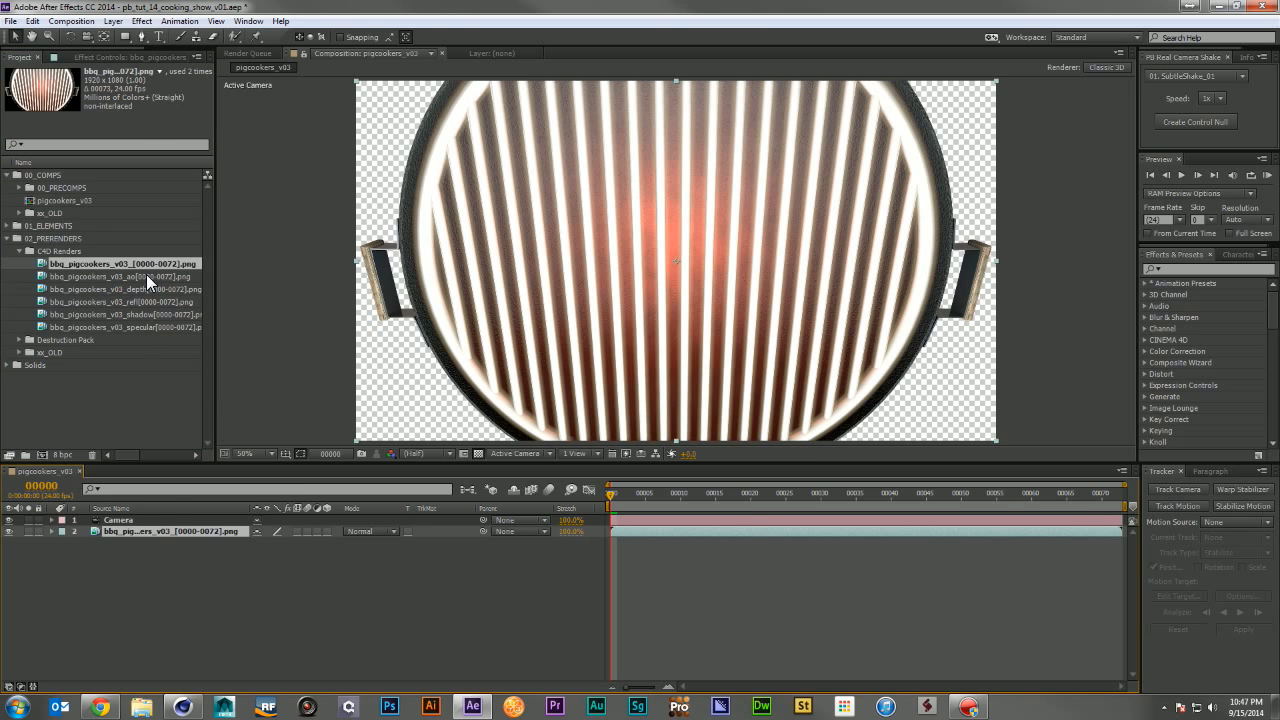
Step: Add the ao, refl, shadow and specular sequences above the main render layer and the depth sequence below it, then widen the layer name column
drag(146, 274, 172, 524)
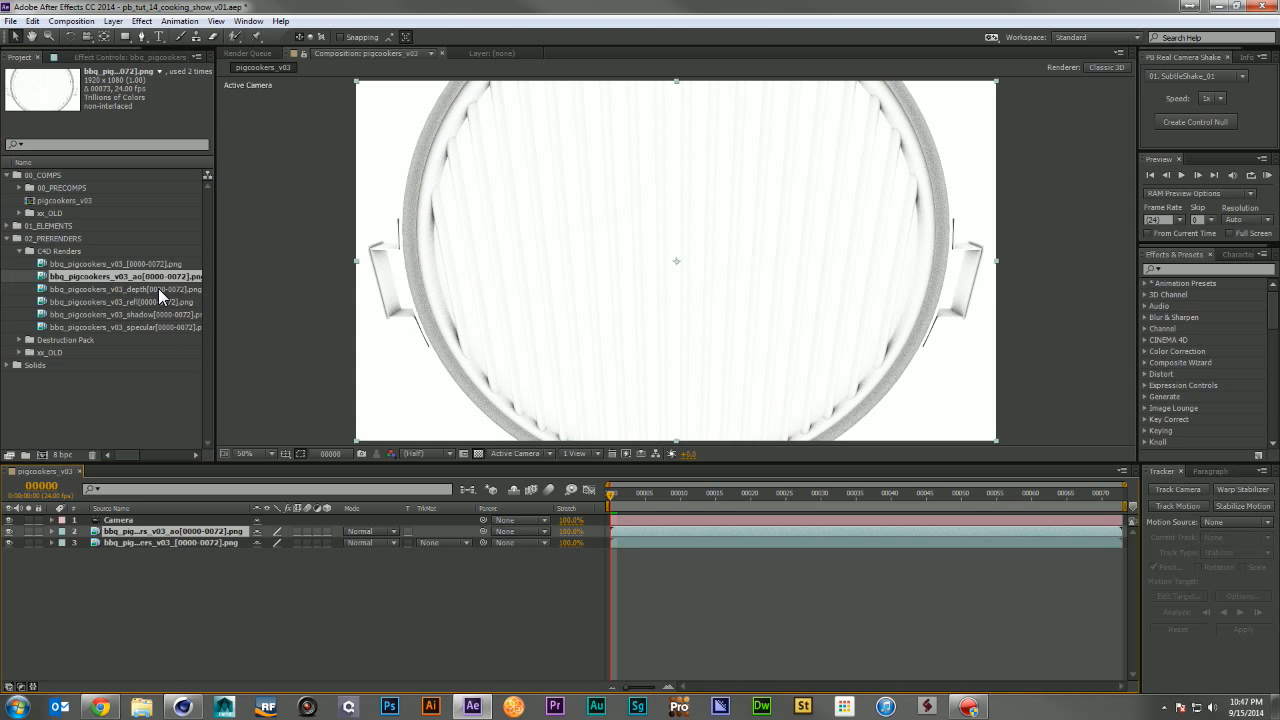
drag(158, 288, 170, 548)
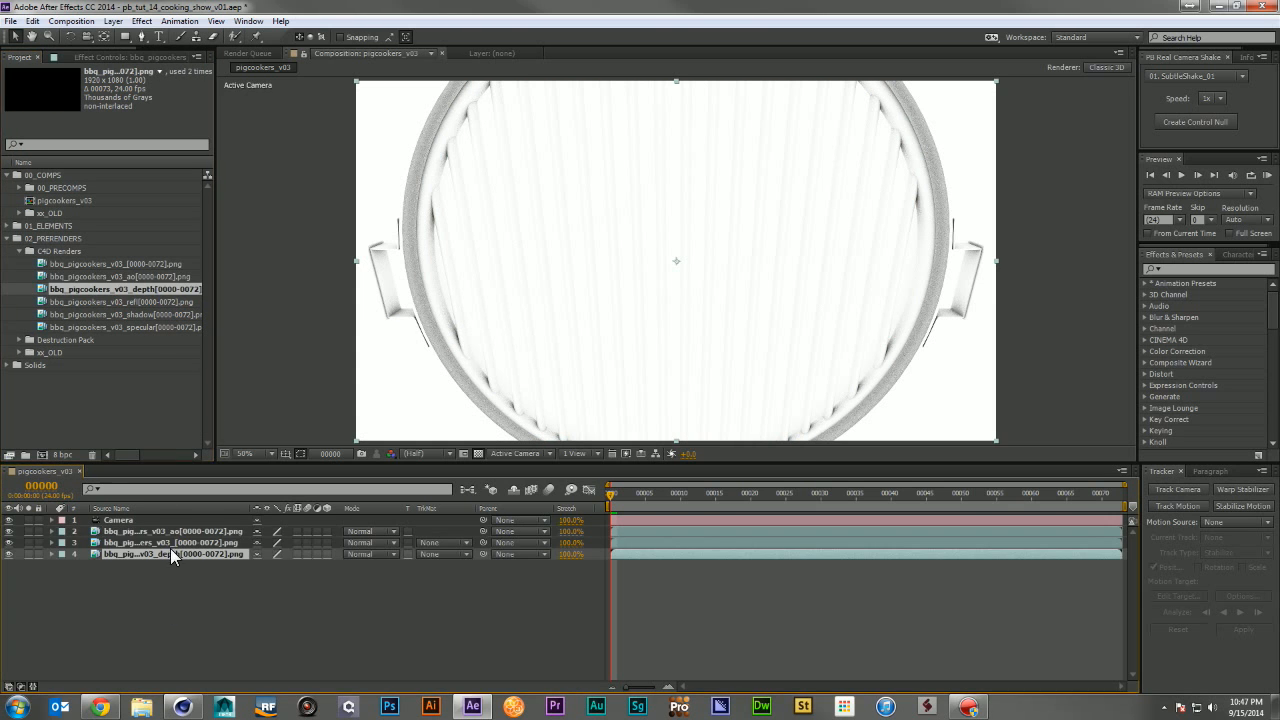
click(152, 302)
shift+click(152, 316)
shift+click(150, 327)
drag(150, 327, 174, 532)
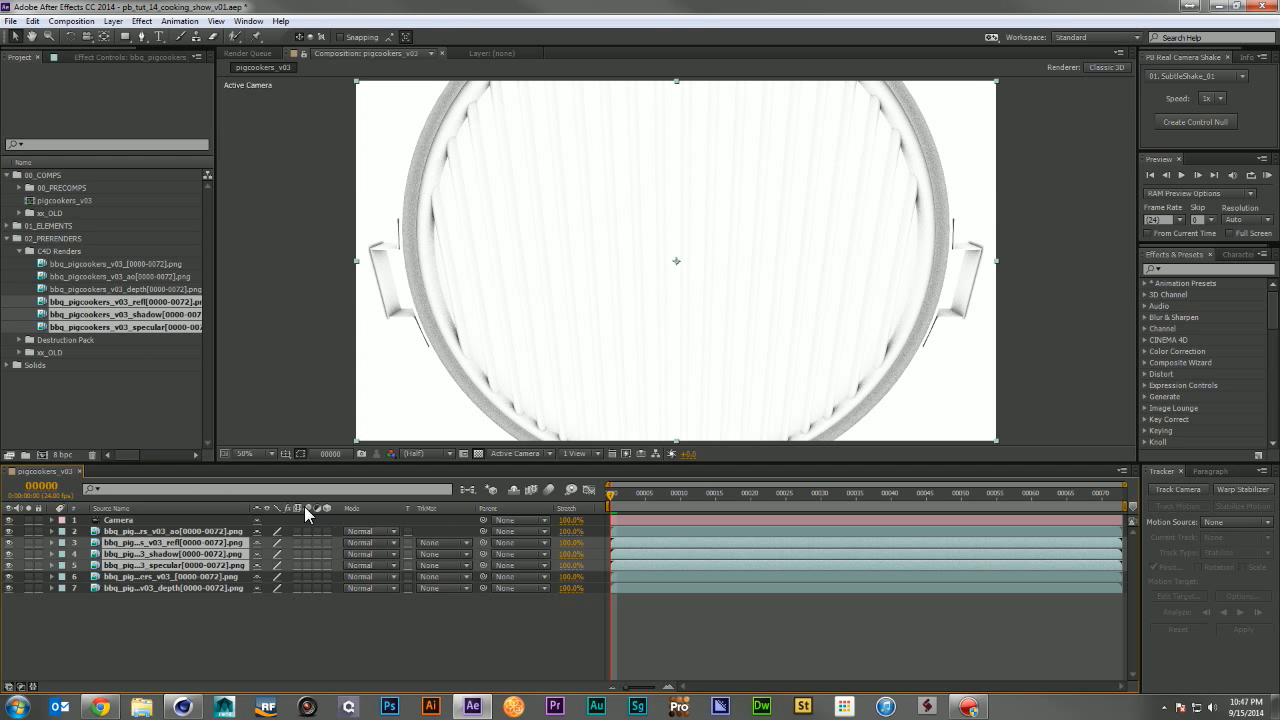
drag(254, 506, 314, 506)
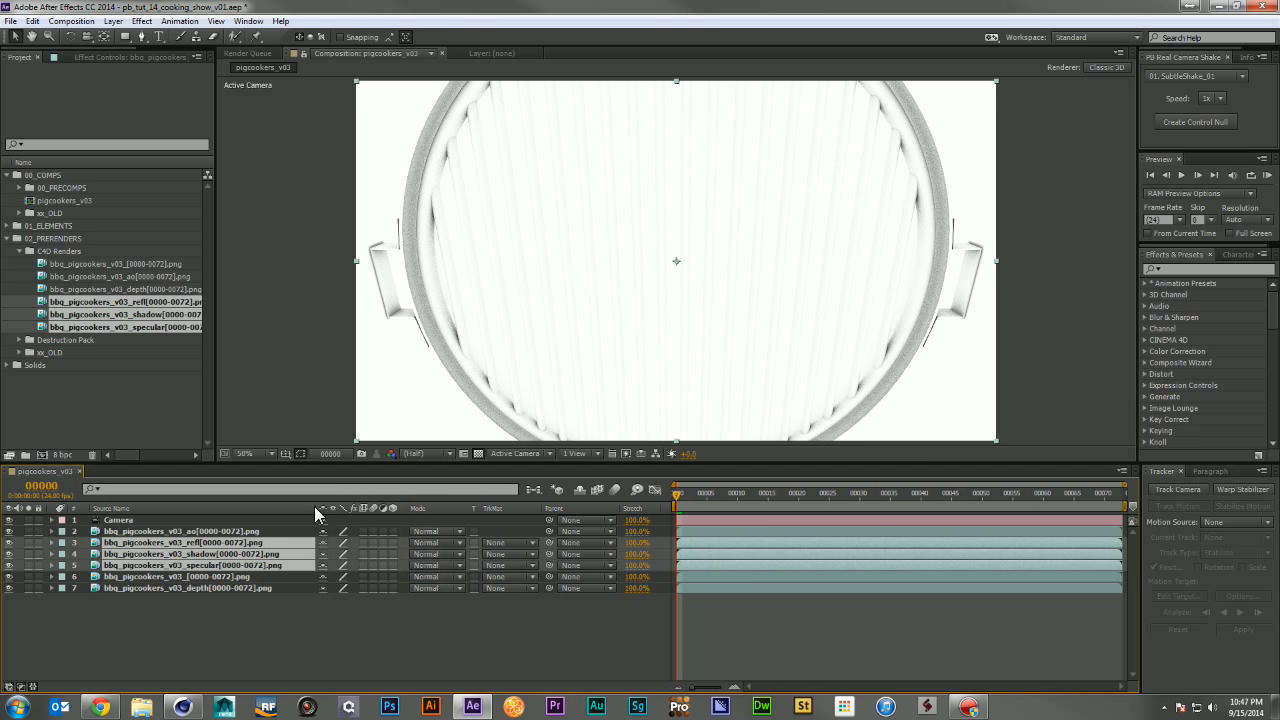
click(212, 625)
Step: Move the shadow layer above the refl layer and set the ao and shadow layers to Multiply blending
click(434, 532)
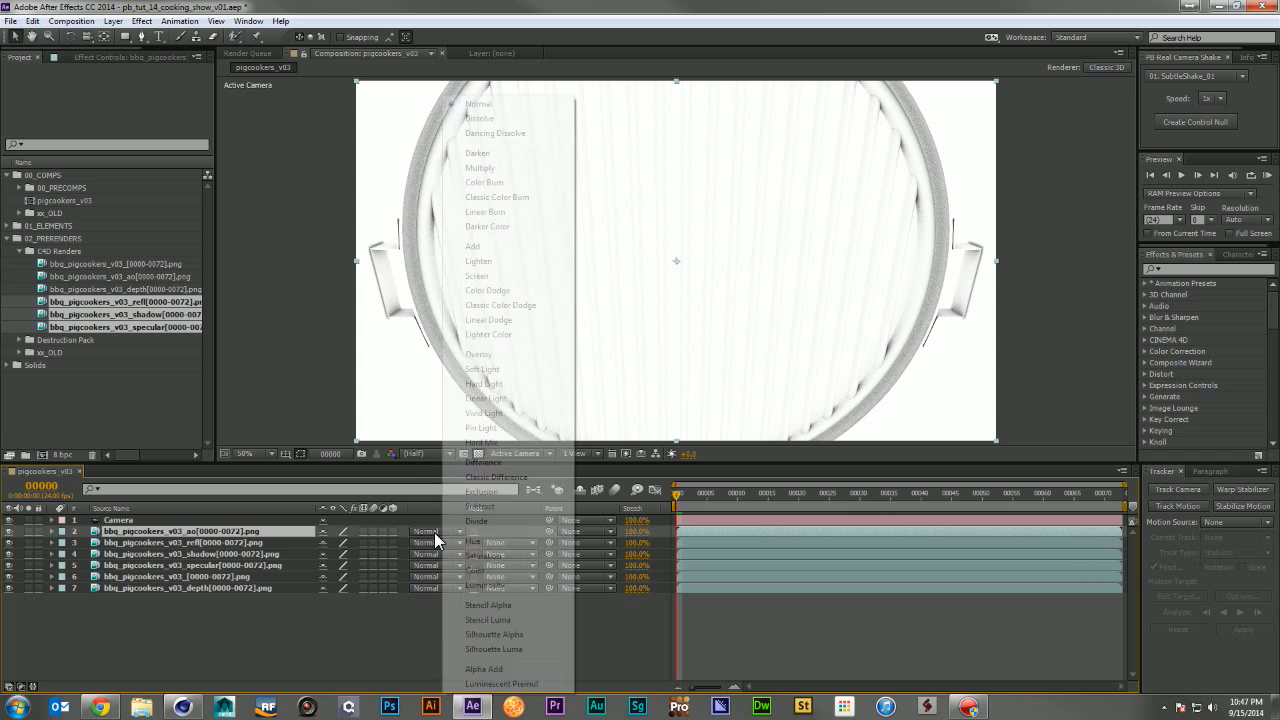
click(480, 167)
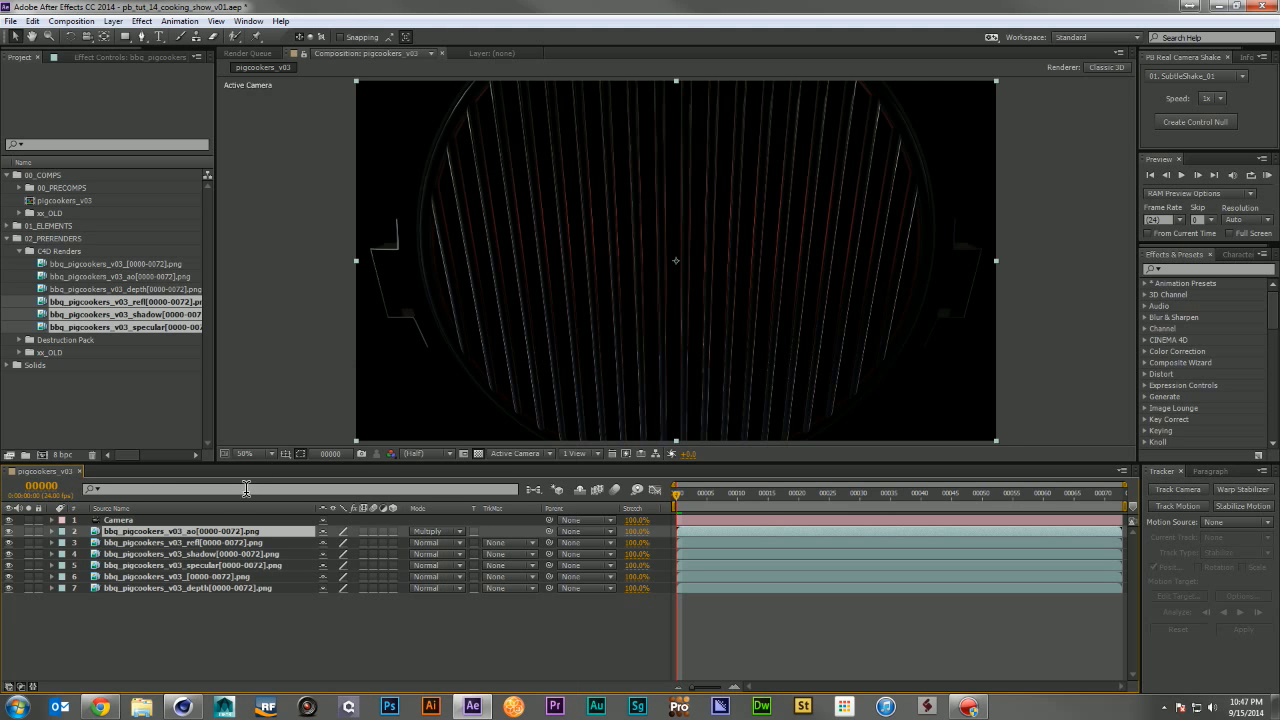
click(224, 542)
drag(224, 540, 228, 555)
click(232, 540)
click(430, 542)
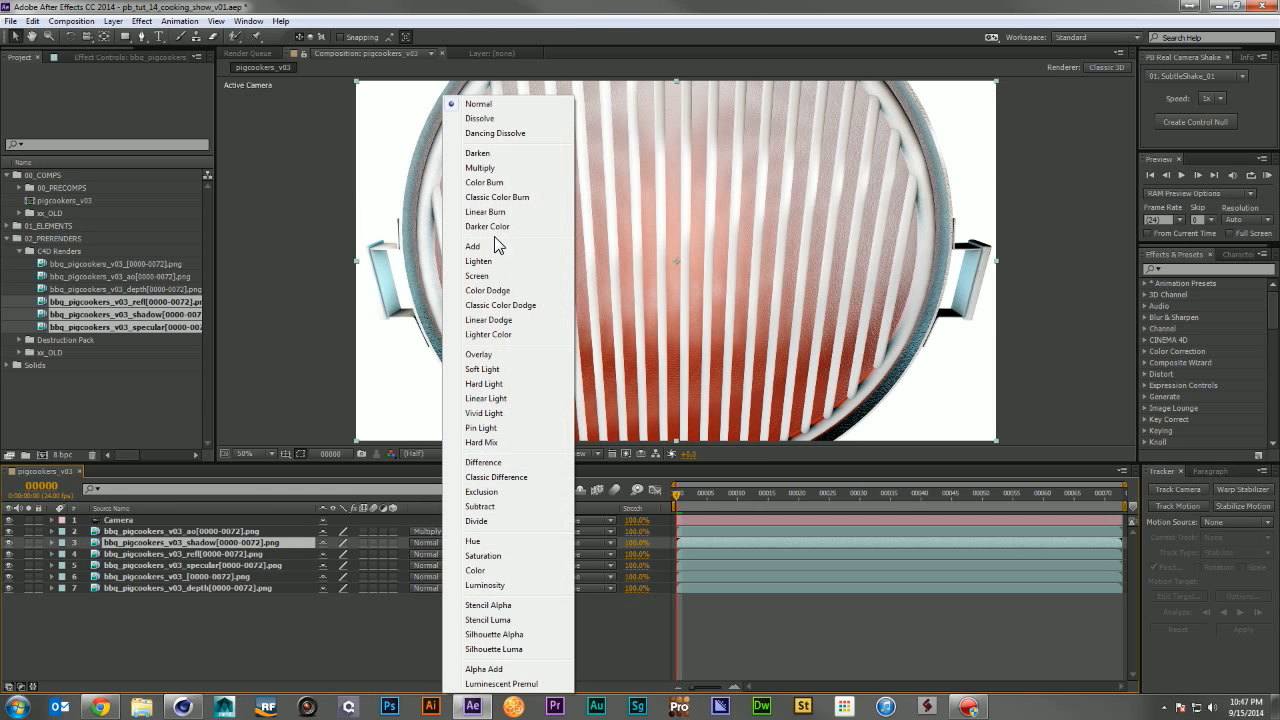
click(494, 165)
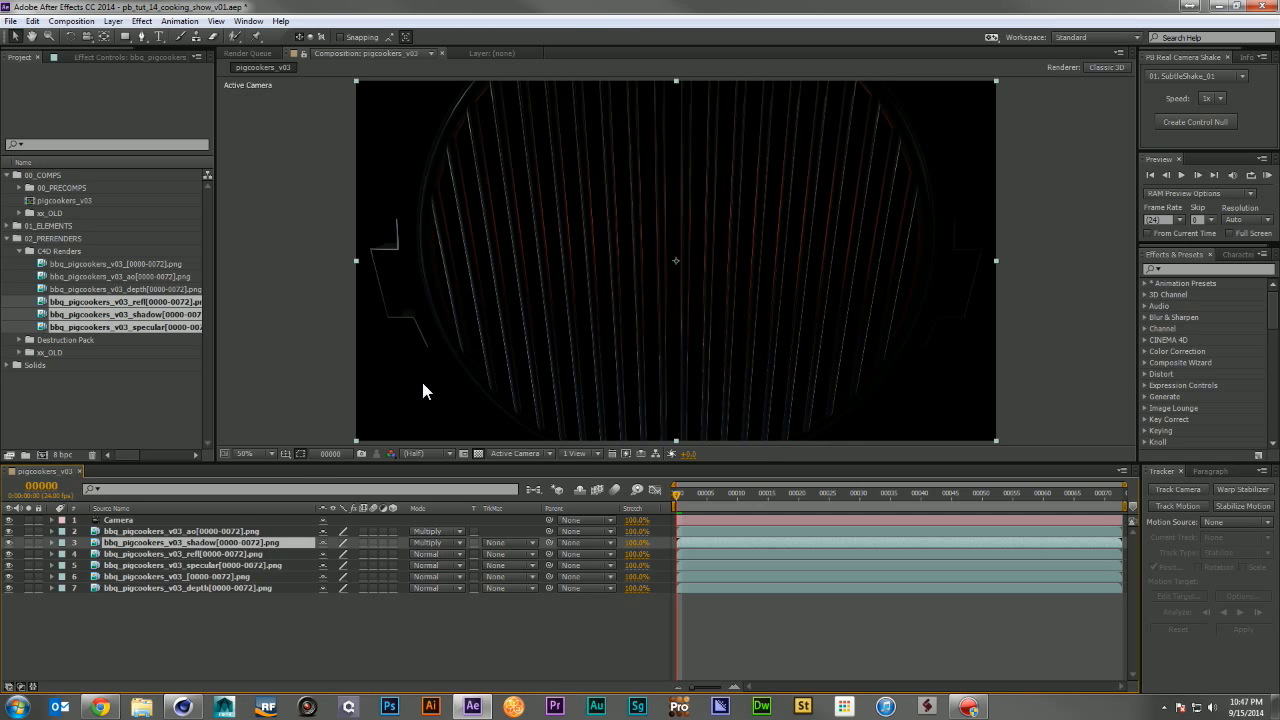
Step: Set the blending mode of the refl and specular layers to Screen
click(216, 553)
shift+click(218, 564)
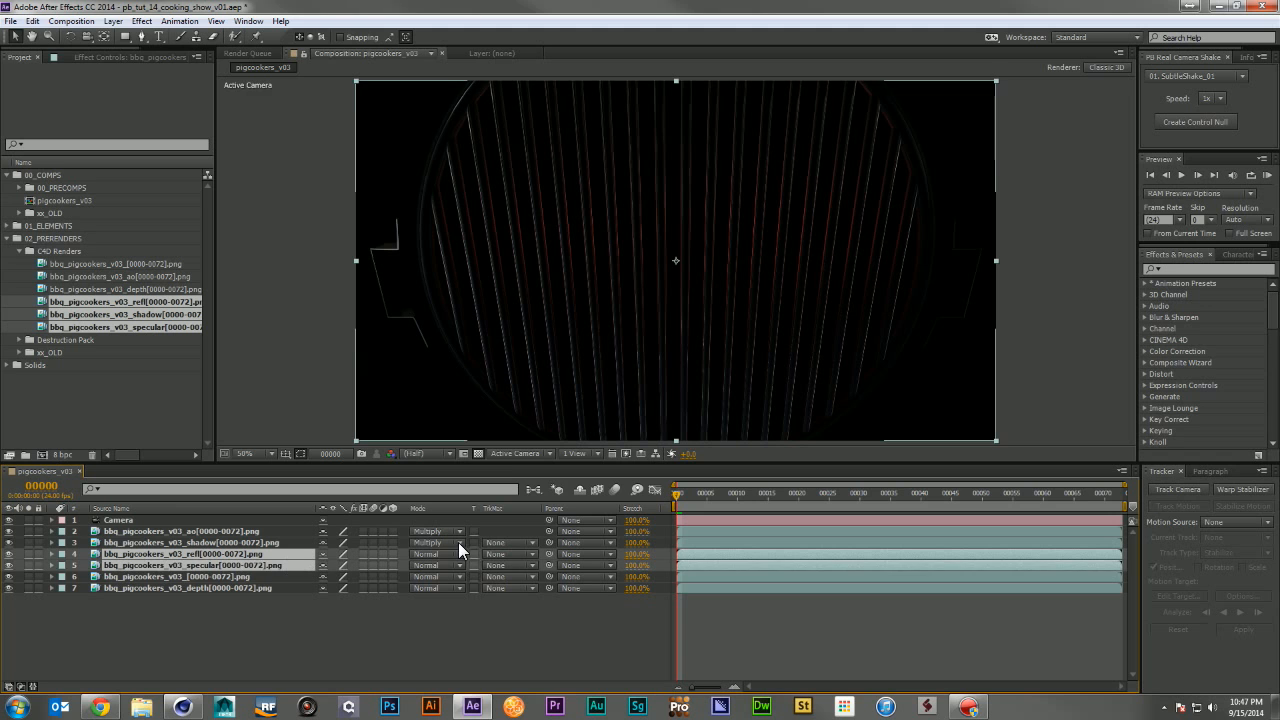
click(416, 553)
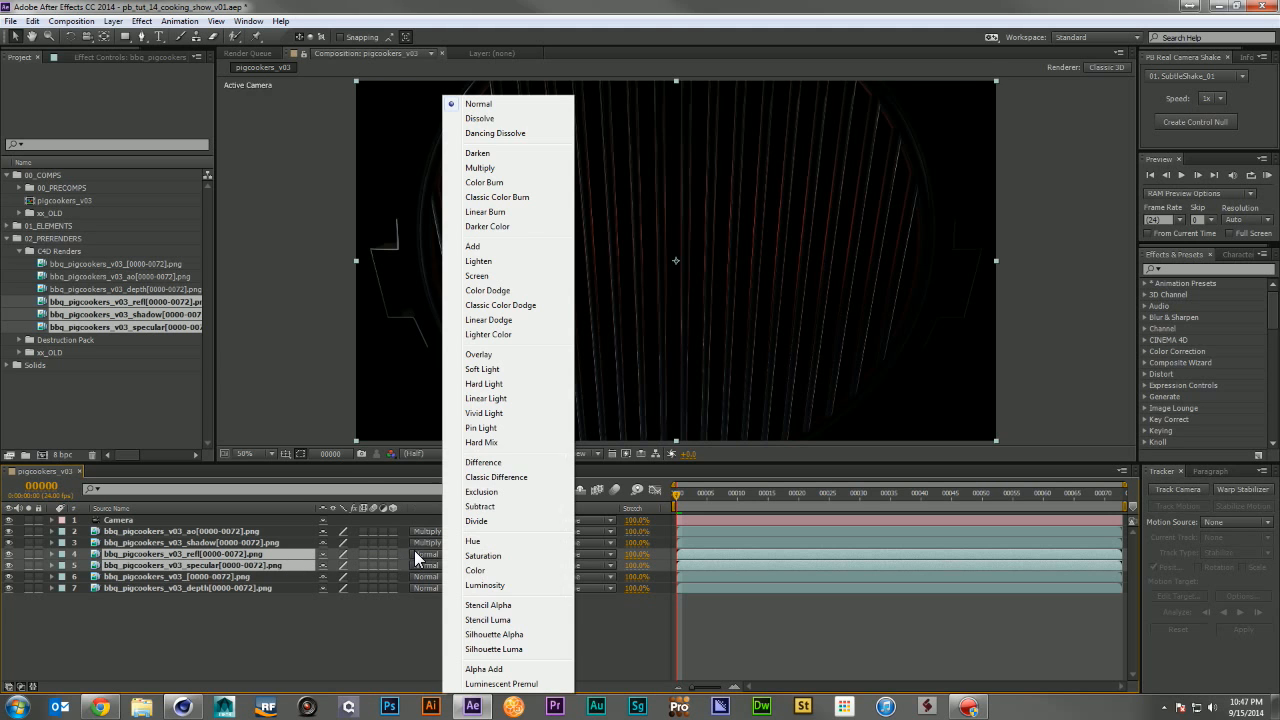
click(478, 276)
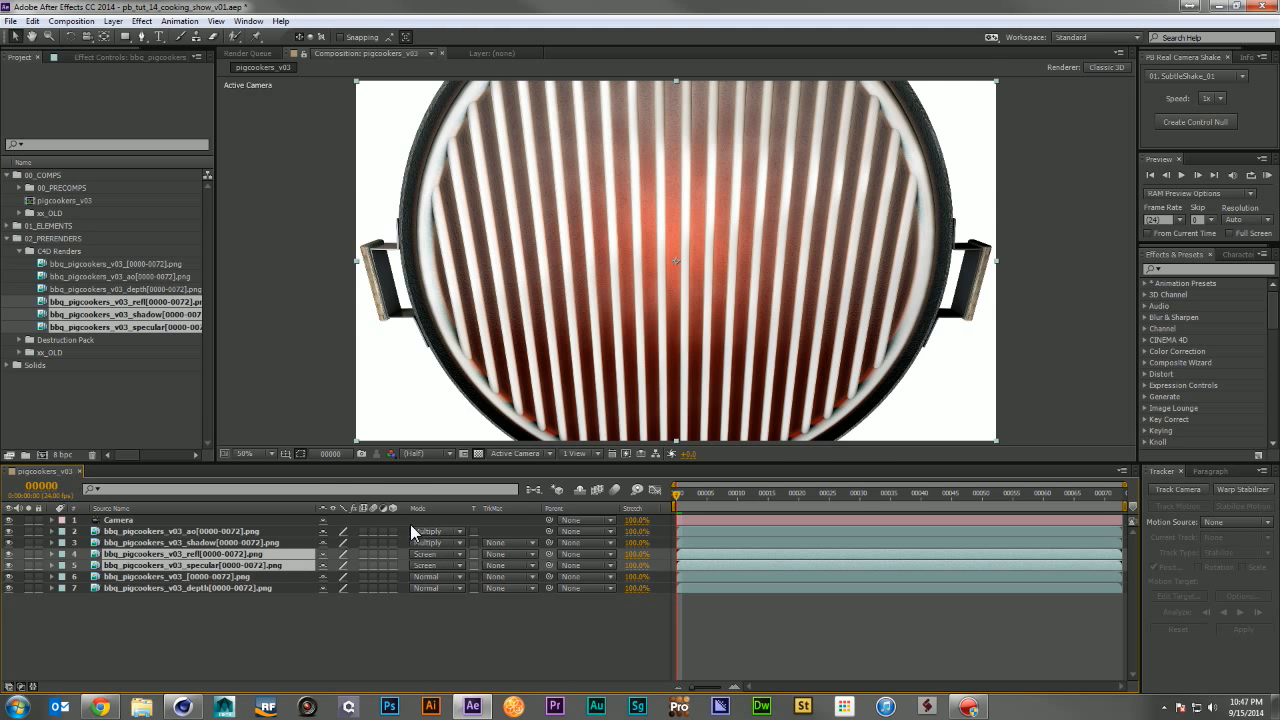
Step: Hide the bbq_pigcookers_v03_depth[0000-0072].png layer in the composition
click(226, 578)
click(243, 588)
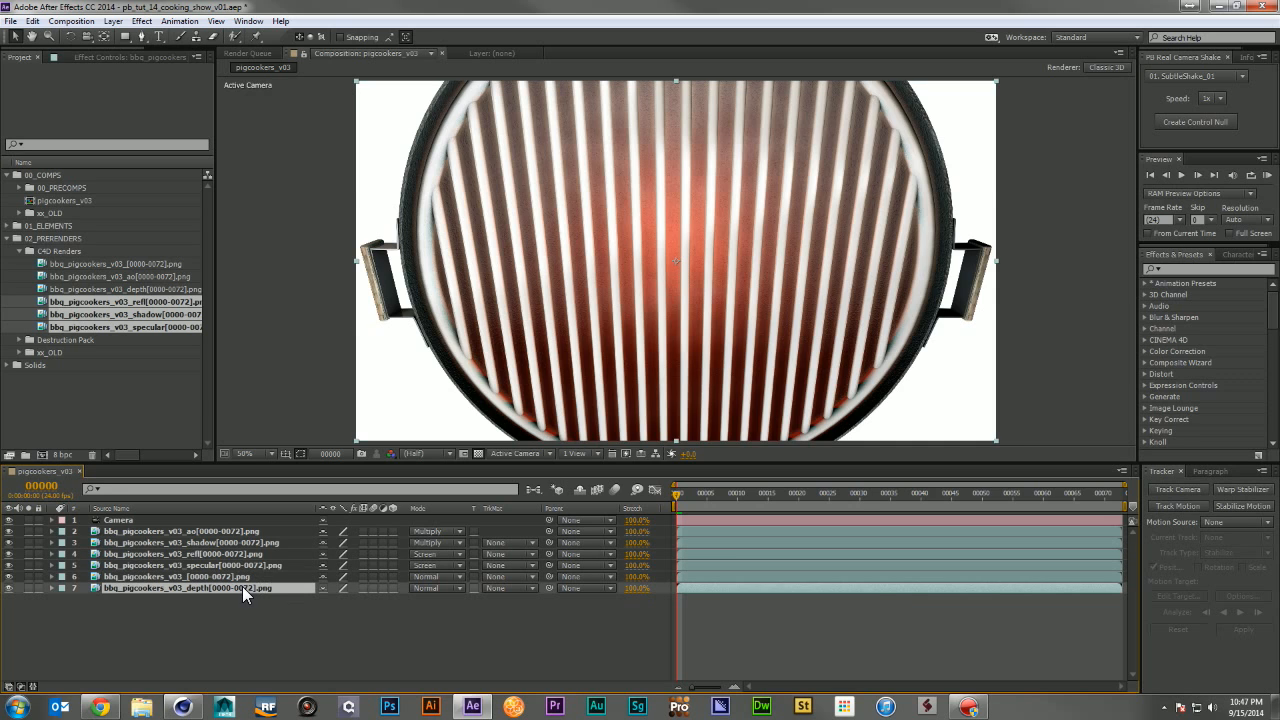
click(10, 588)
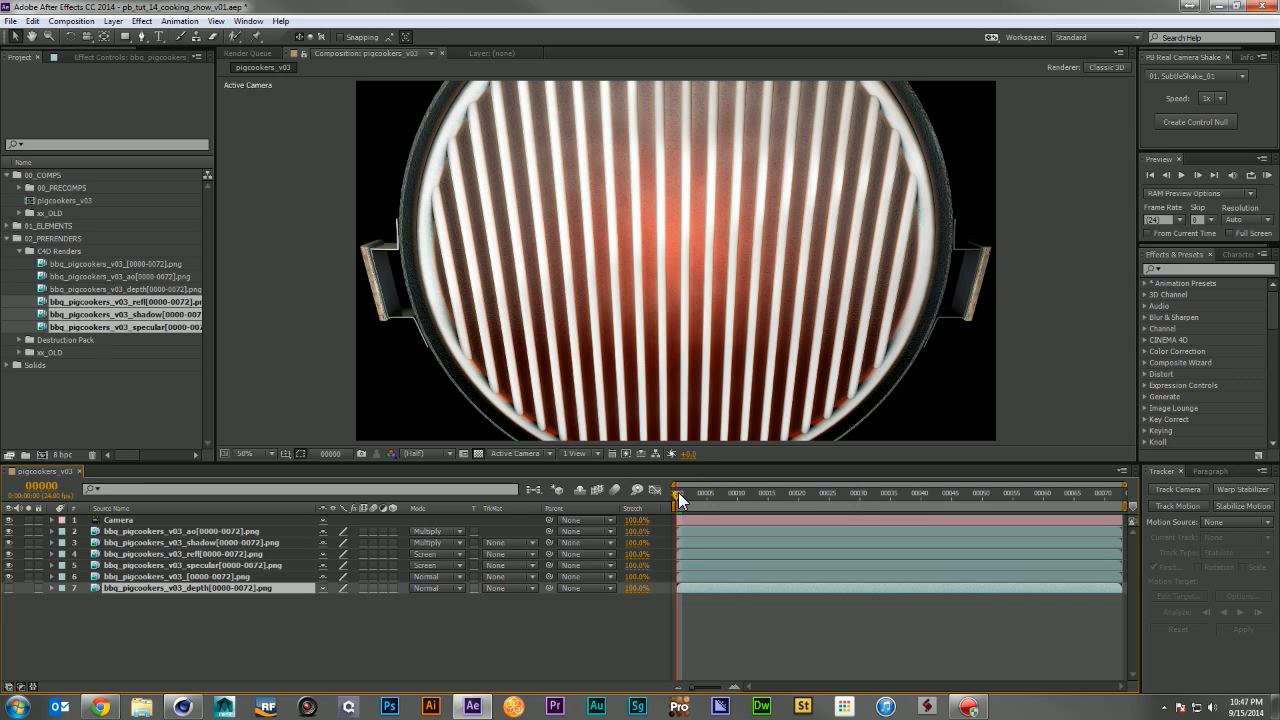
Step: Switch to Cinema 4D and quit it without saving the changes to pigcookers_v02.c4d
drag(678, 492, 792, 496)
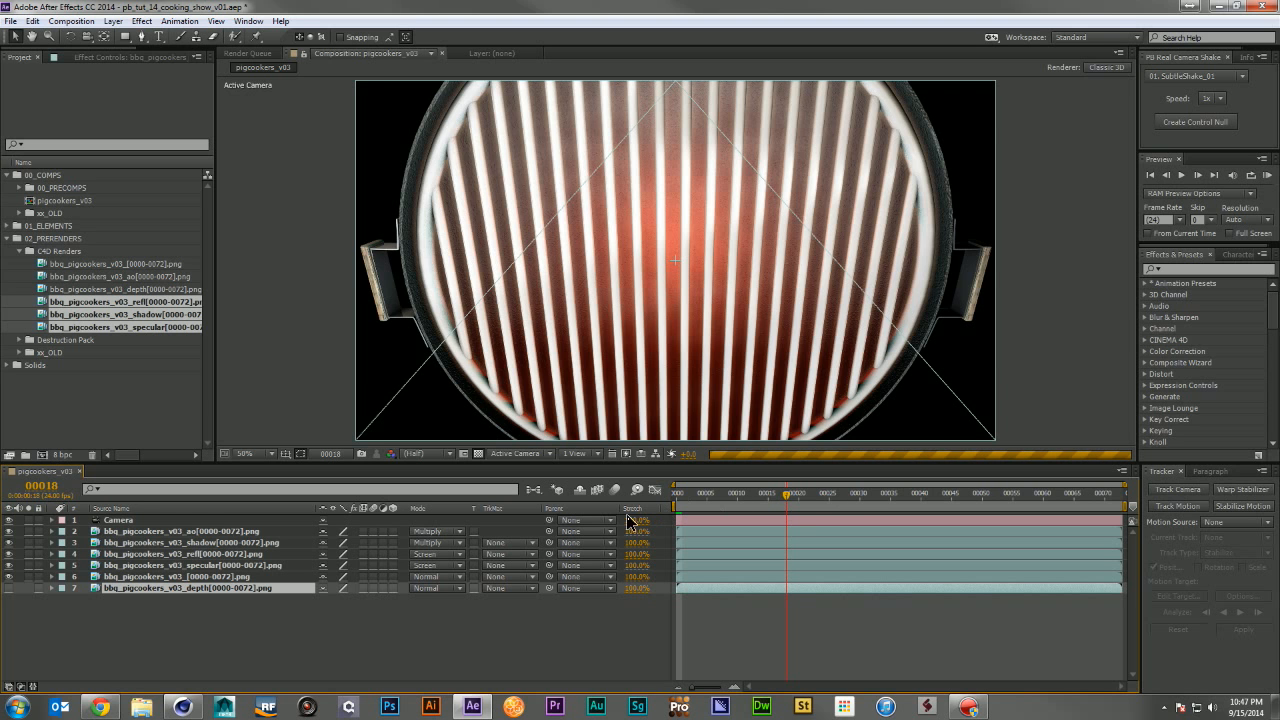
click(184, 708)
click(1262, 6)
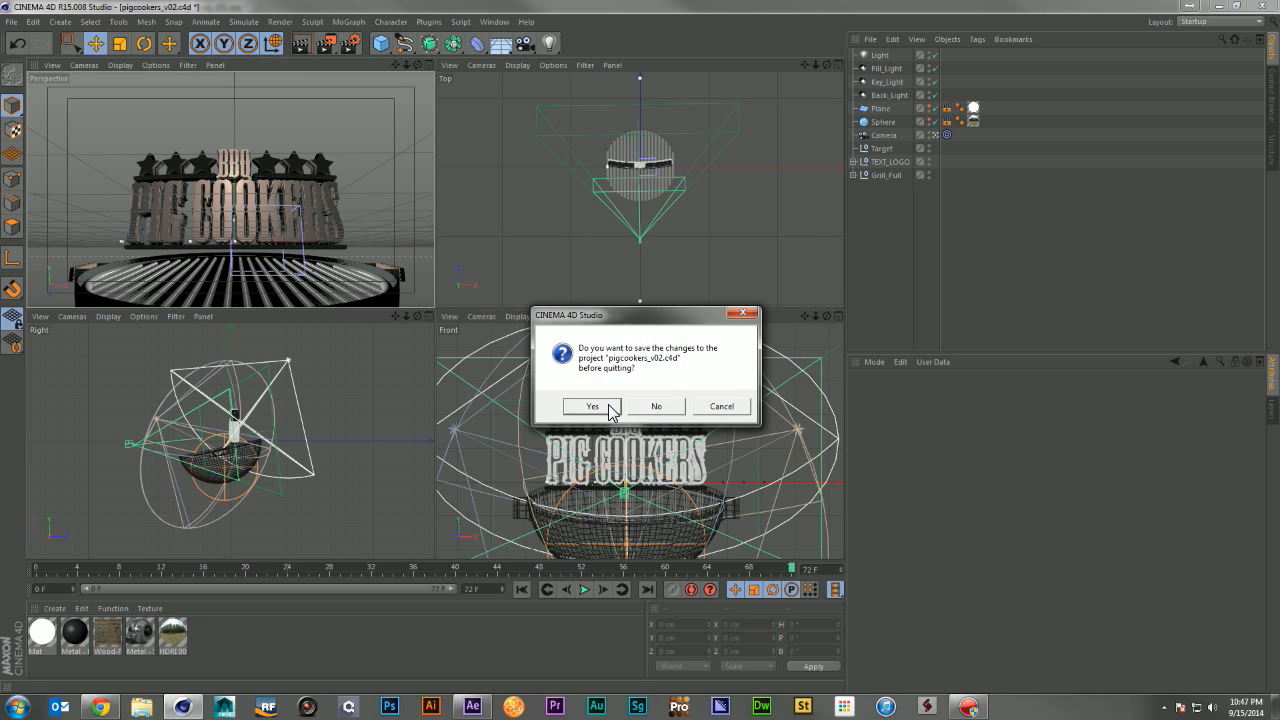
click(656, 406)
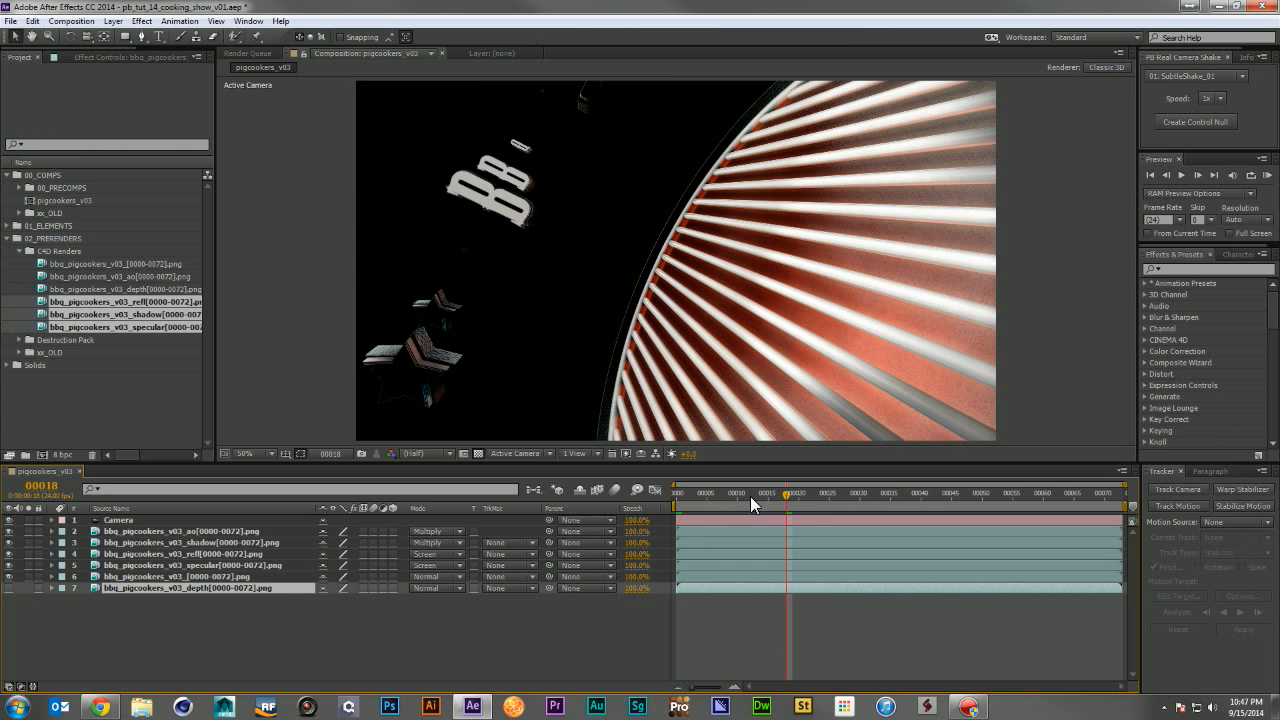
Step: Go to frame 72 and add sunburst_v01.png from 01_ELEMENTS directly below the main render layer
click(834, 486)
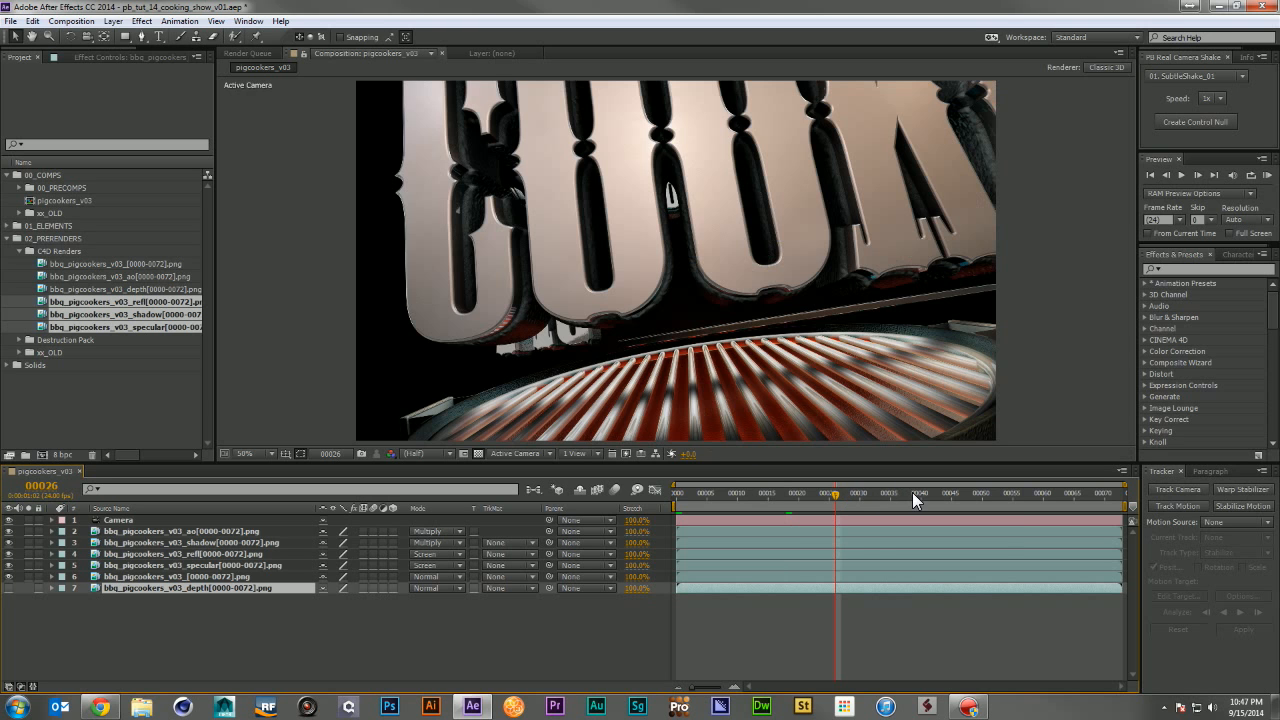
click(926, 492)
click(1018, 492)
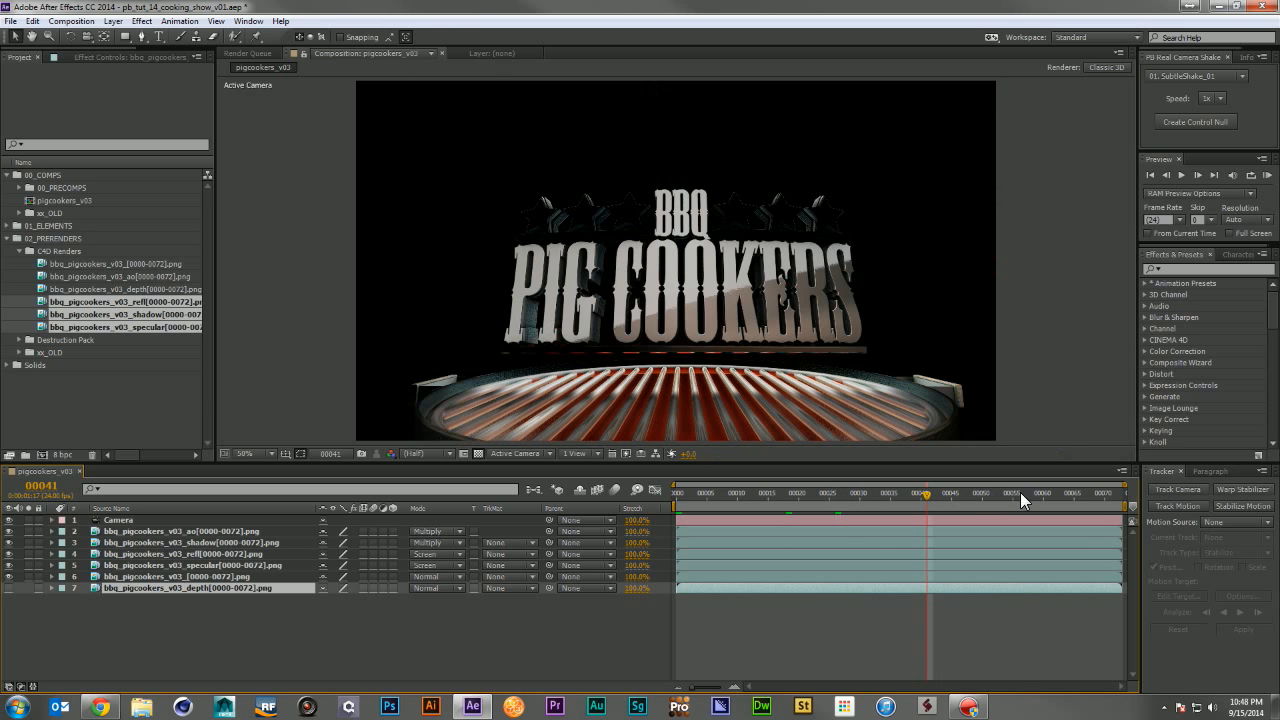
click(1118, 494)
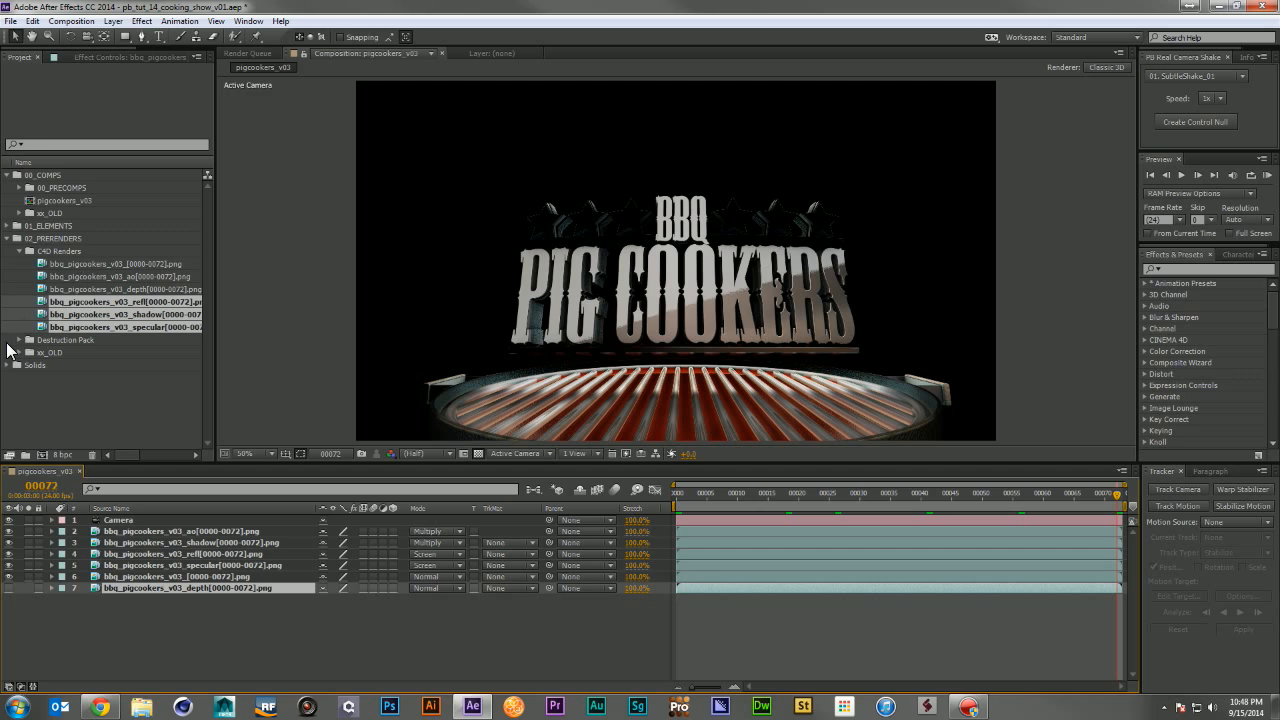
click(7, 226)
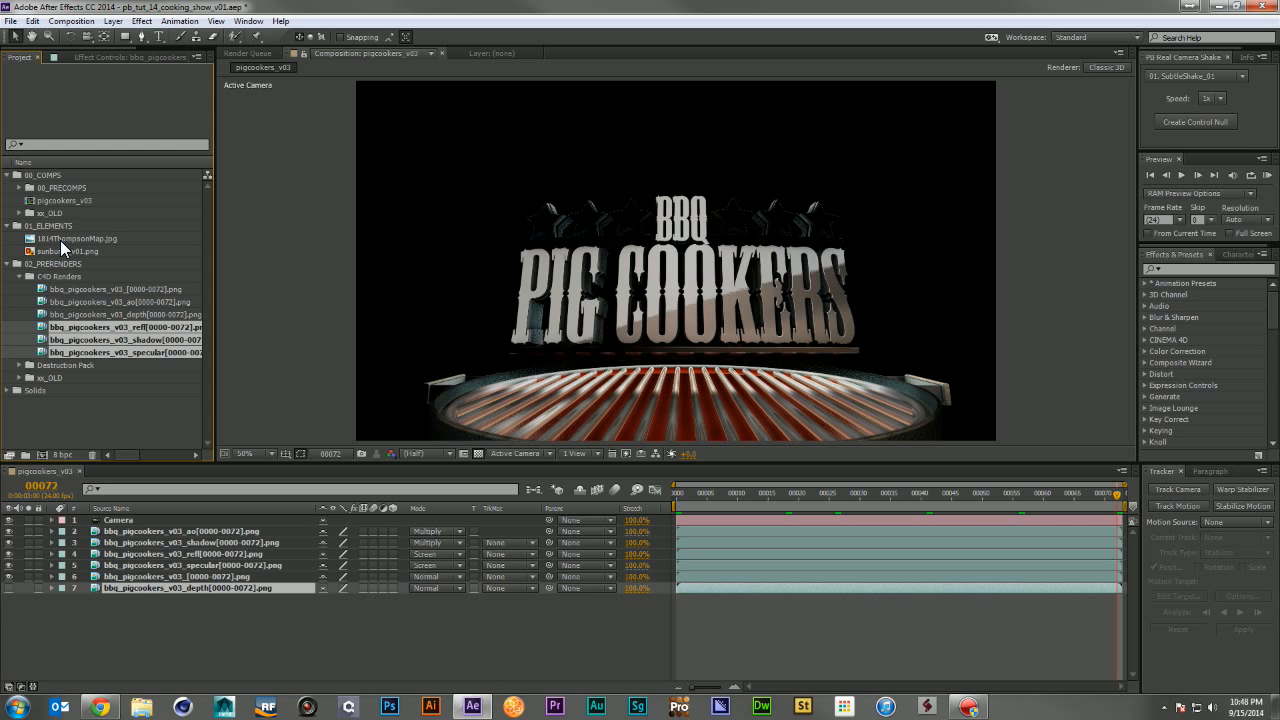
drag(62, 252, 90, 248)
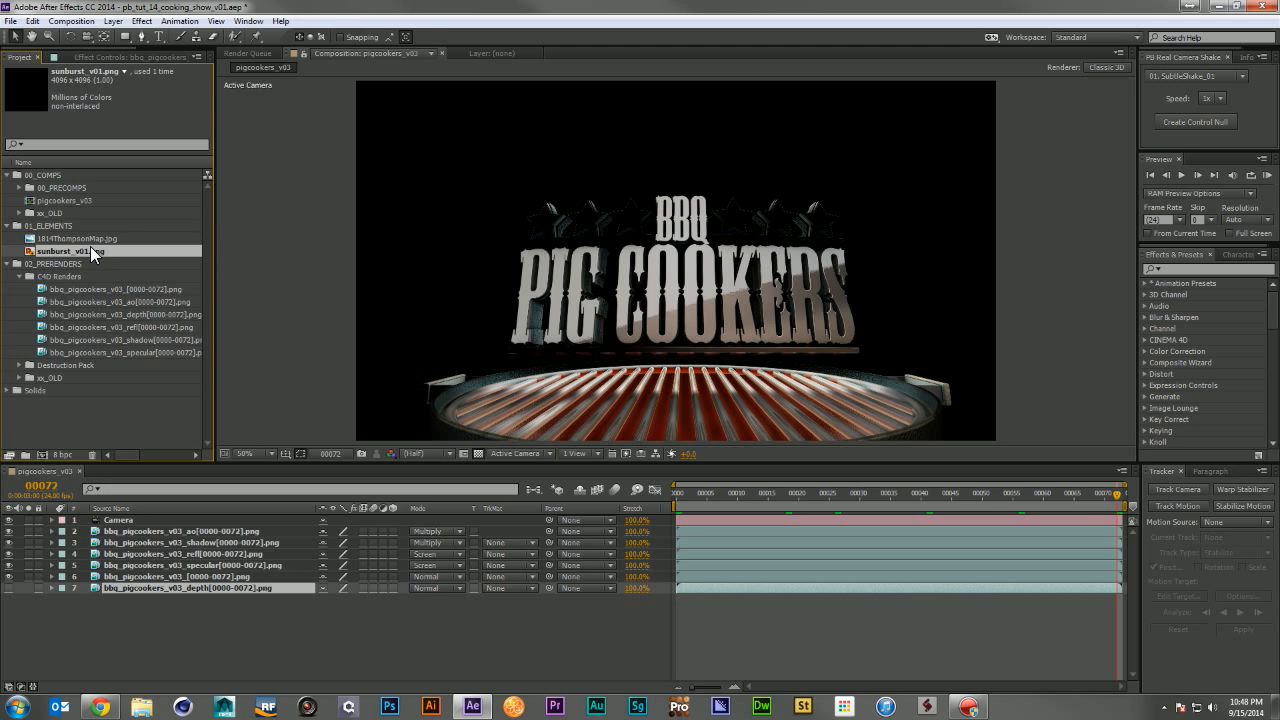
double_click(90, 248)
key(comma)
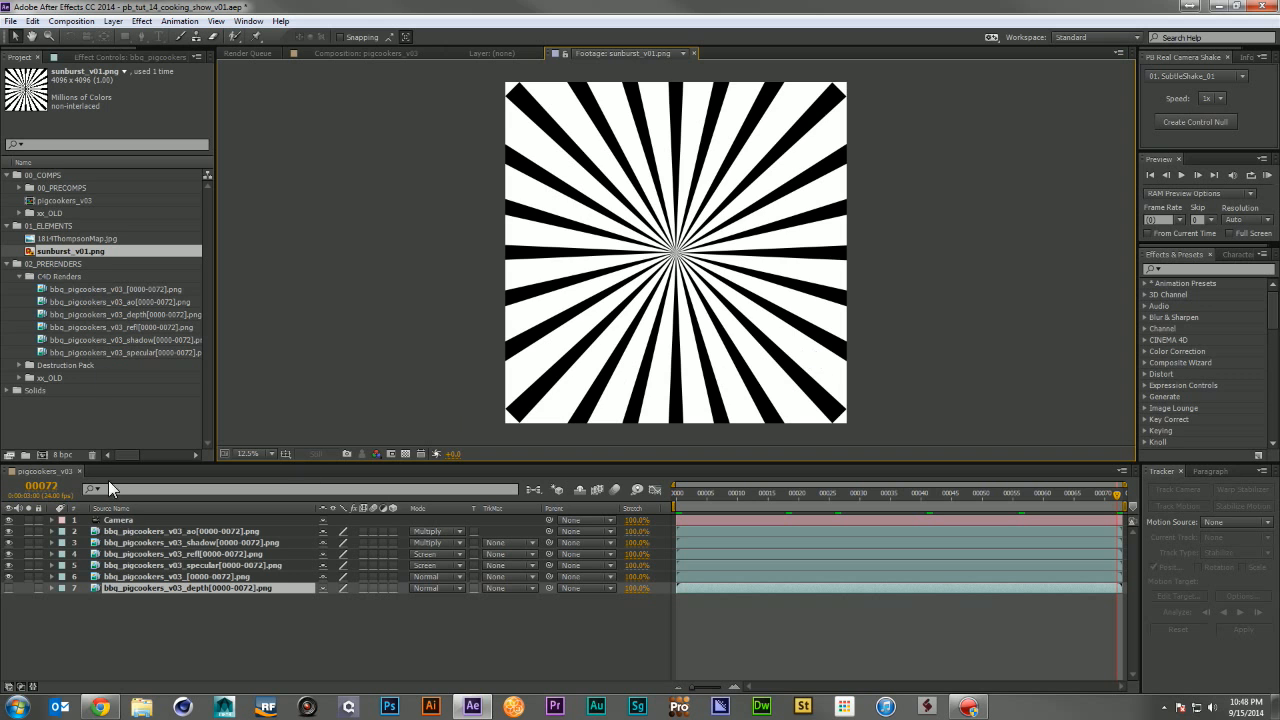
drag(108, 251, 188, 582)
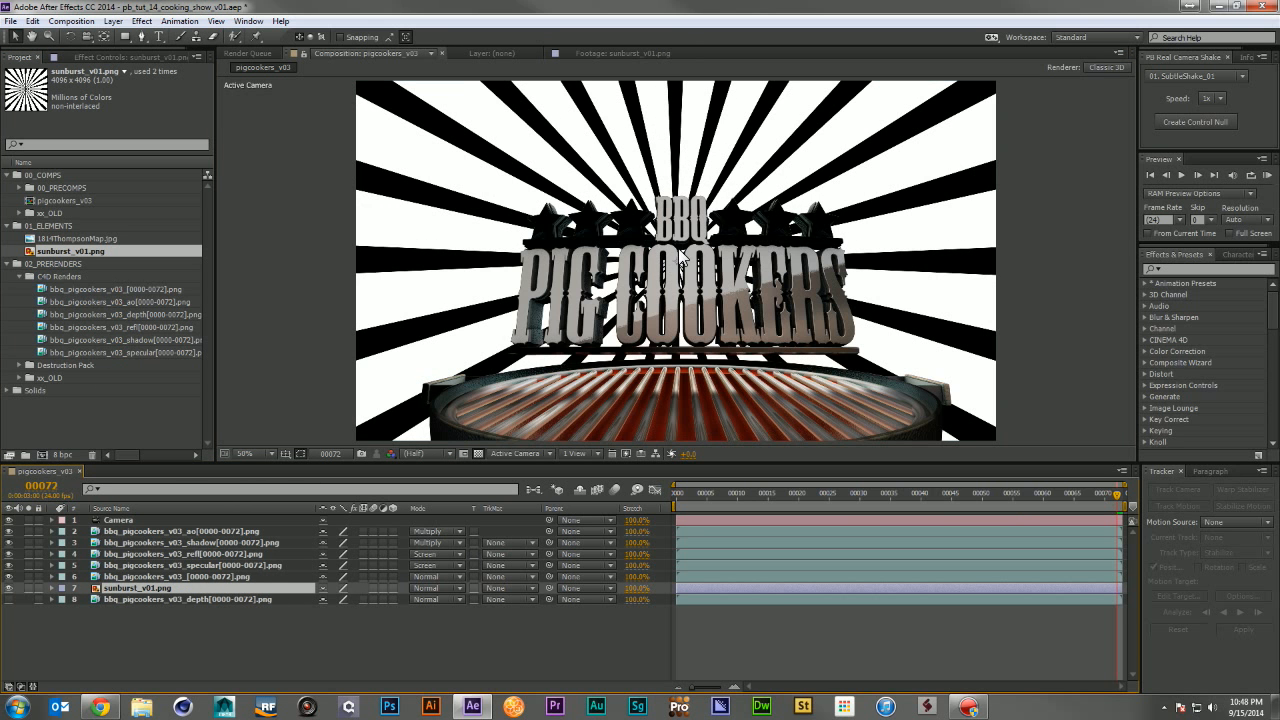
Step: Make the sunburst layer 3D and position its center behind the logo at about x 7, y 116, just above the grill
drag(680, 256, 710, 336)
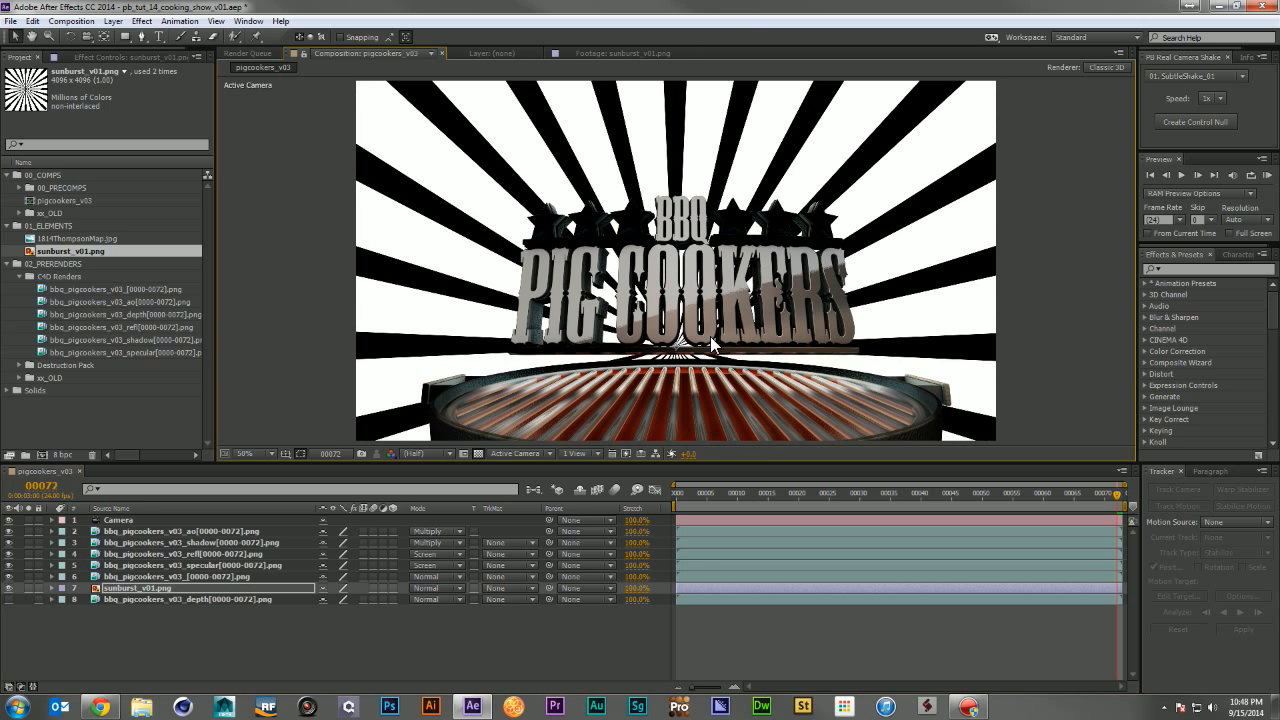
click(392, 588)
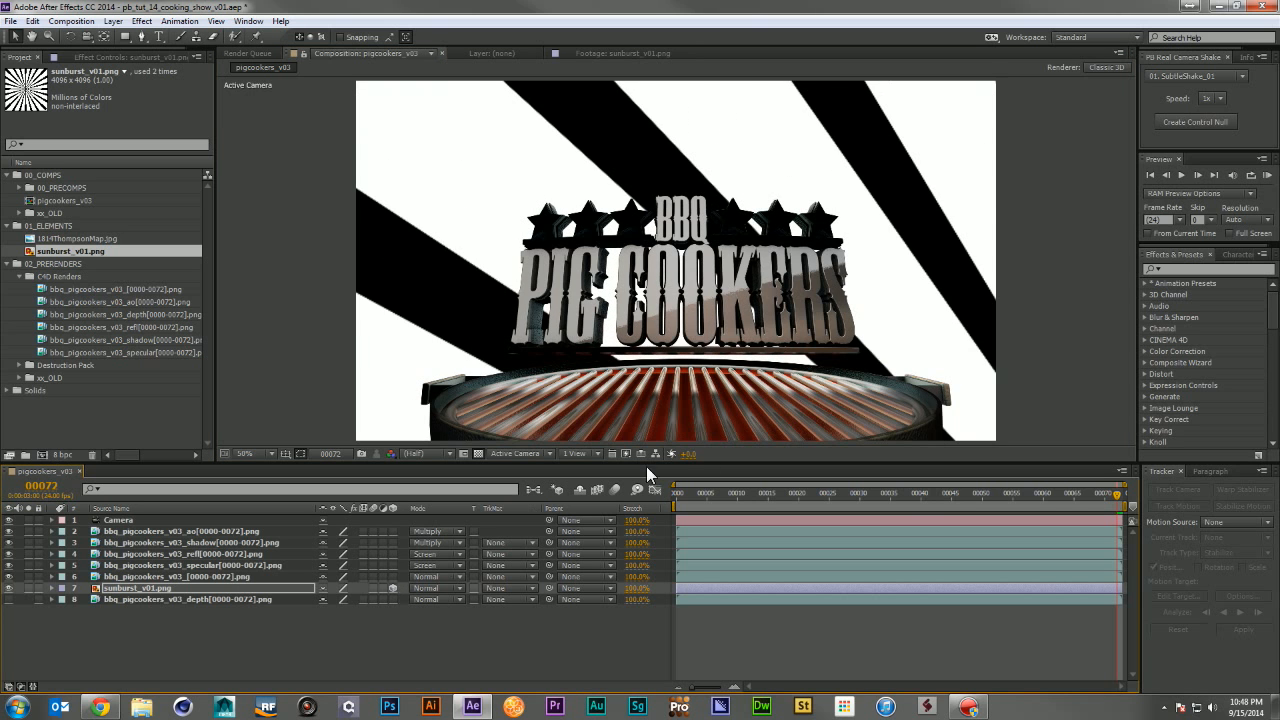
drag(968, 398, 424, 34)
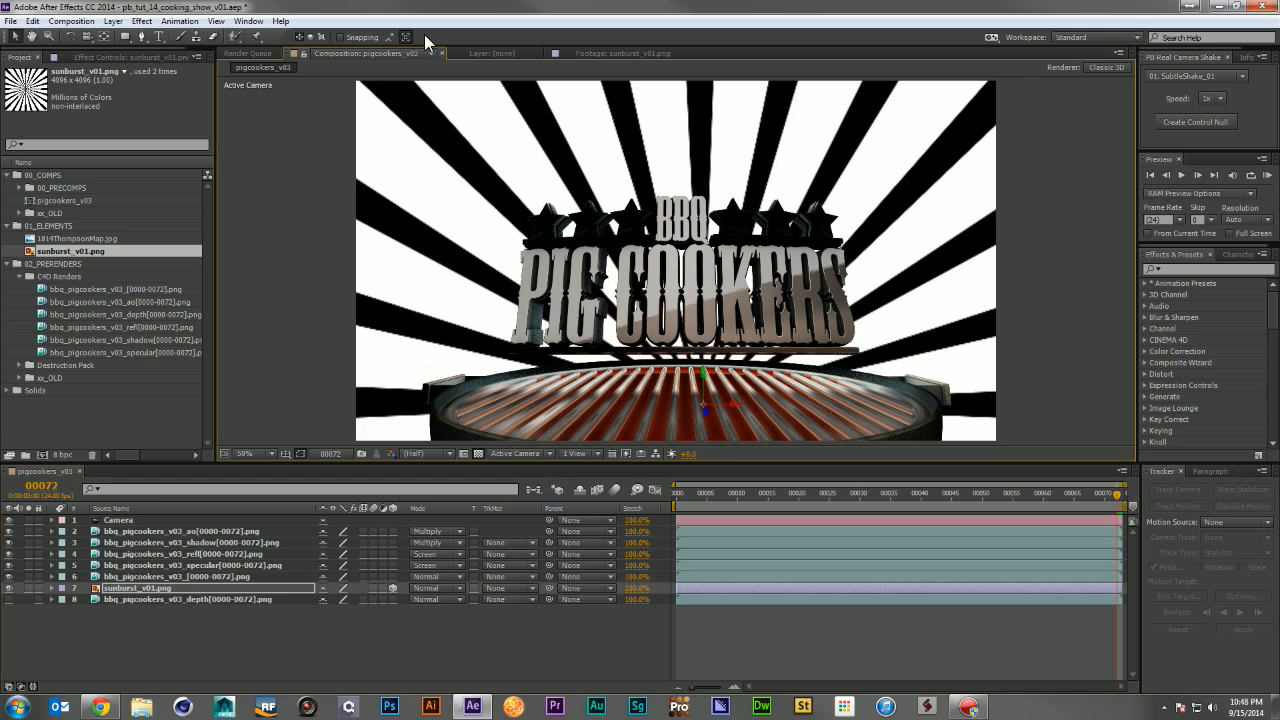
drag(688, 276, 665, 230)
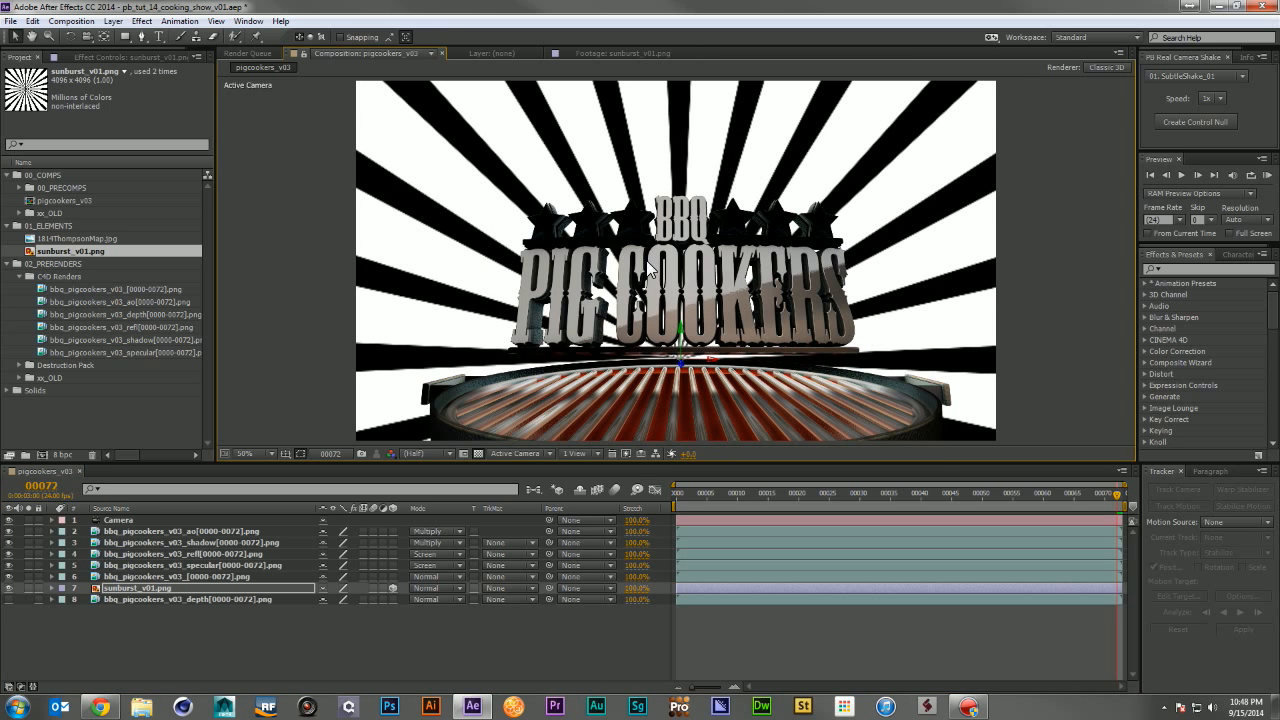
key(p)
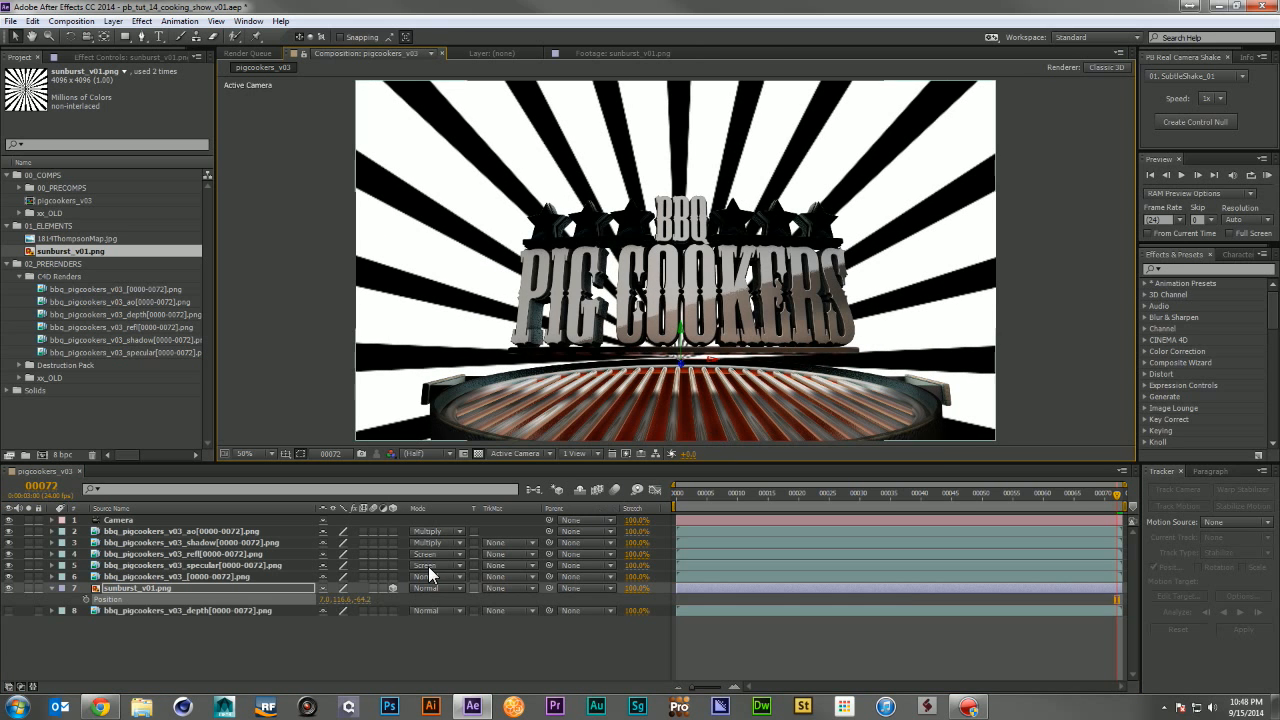
Step: Solo the sunburst layer and keyframe its Z Rotation from 0° at frame 0 to 180° at frame 72
click(32, 588)
drag(834, 498, 294, 590)
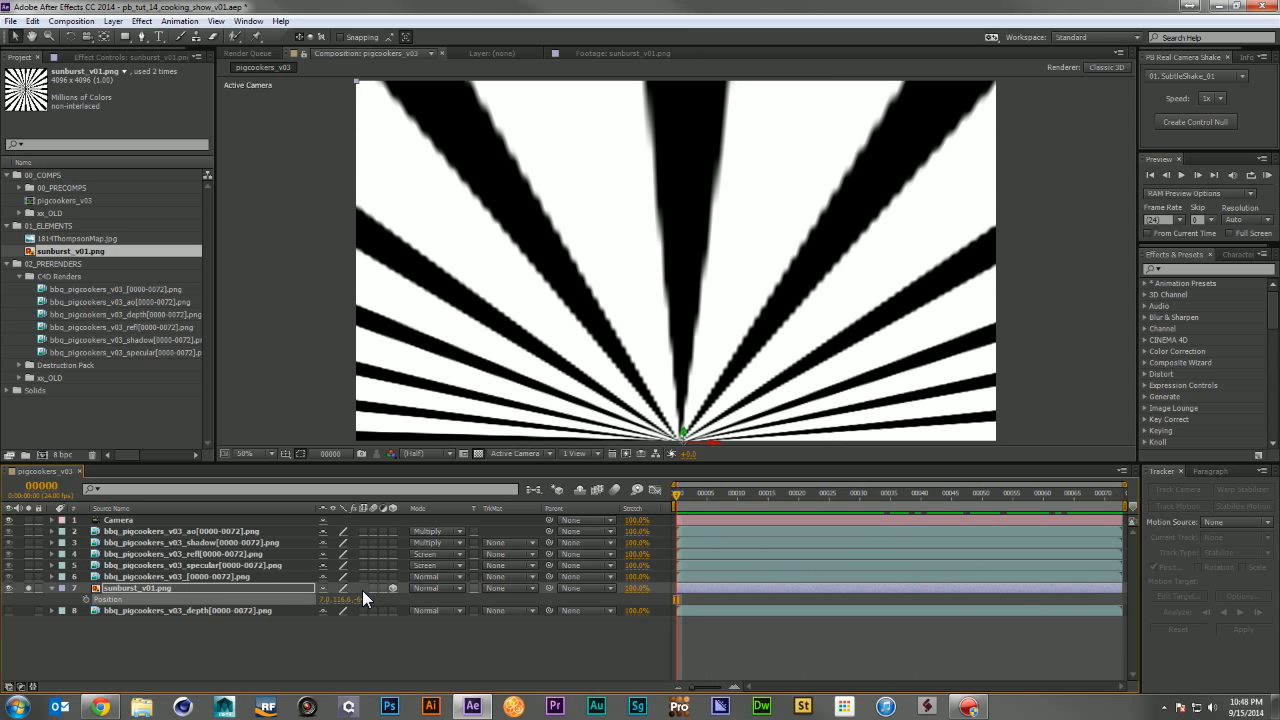
key(r)
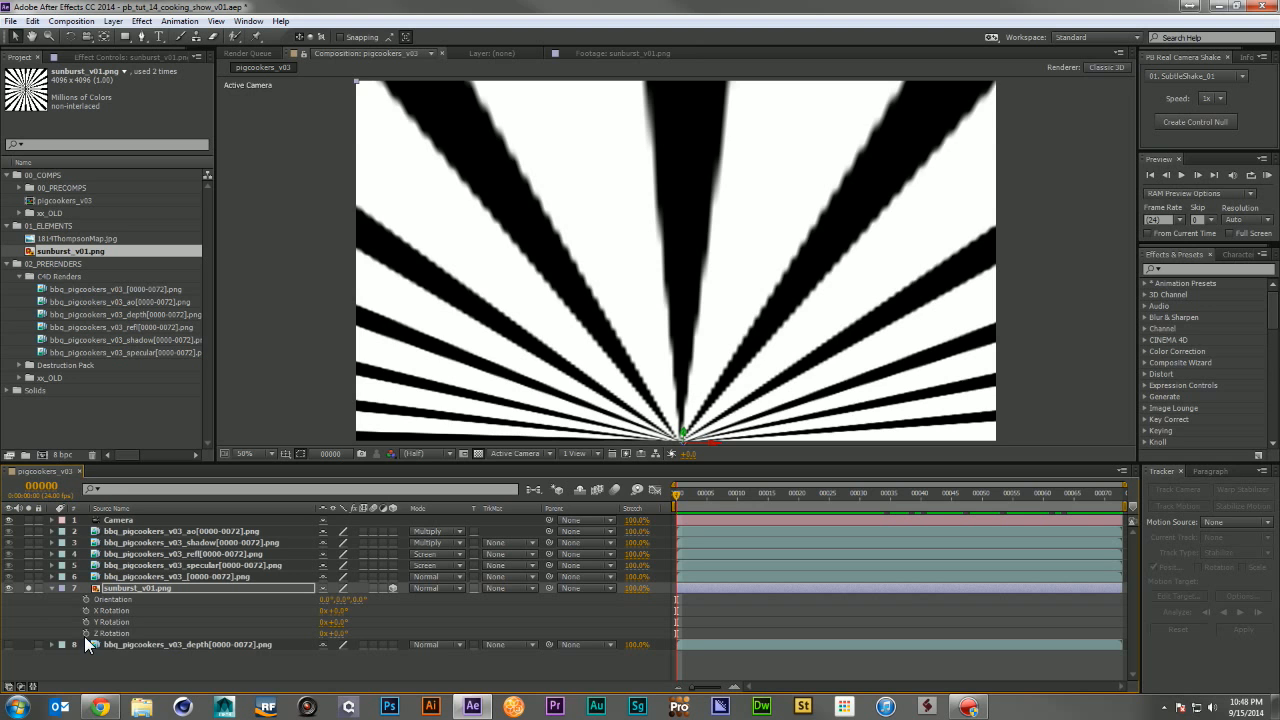
click(85, 633)
drag(678, 493, 1182, 492)
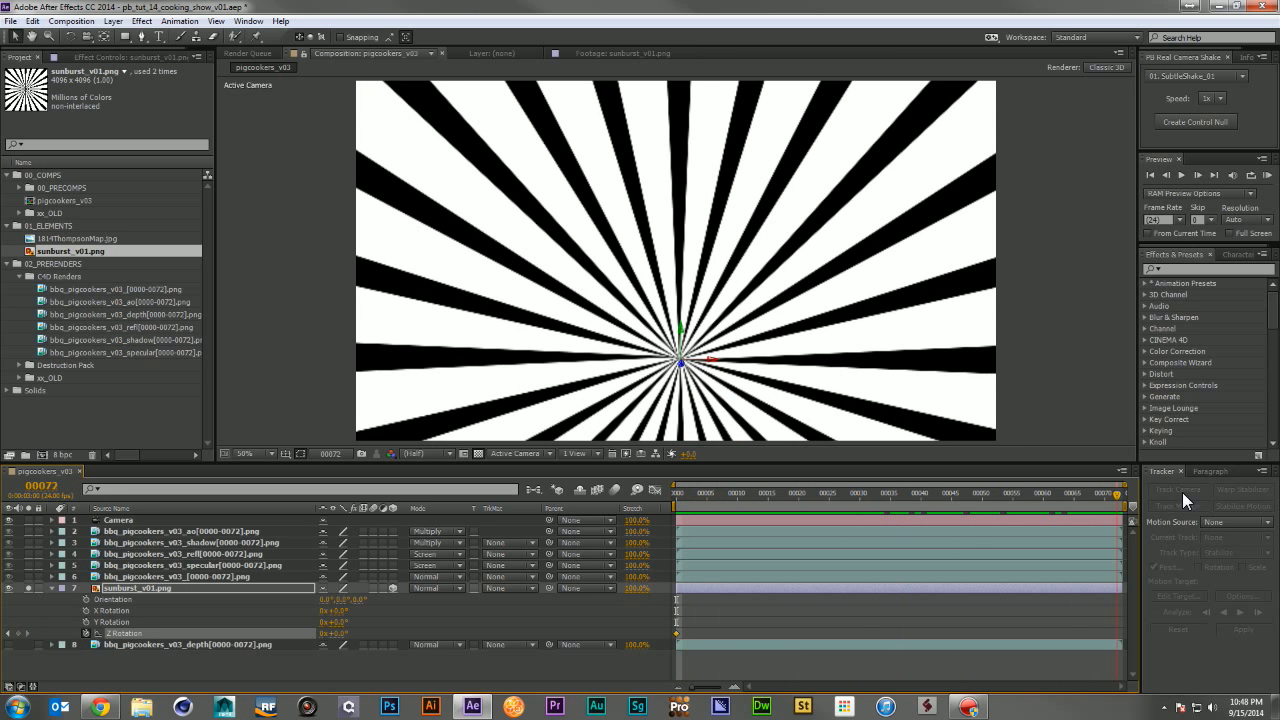
click(338, 633)
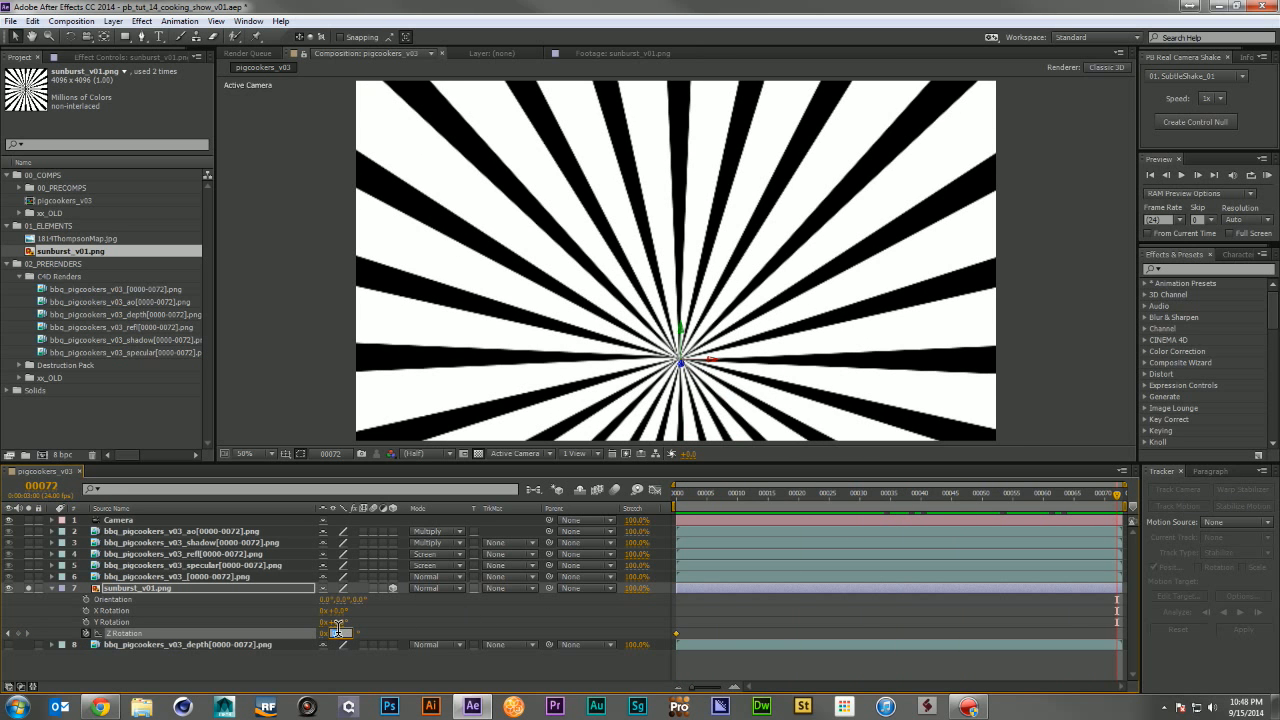
text(180)
key(Return)
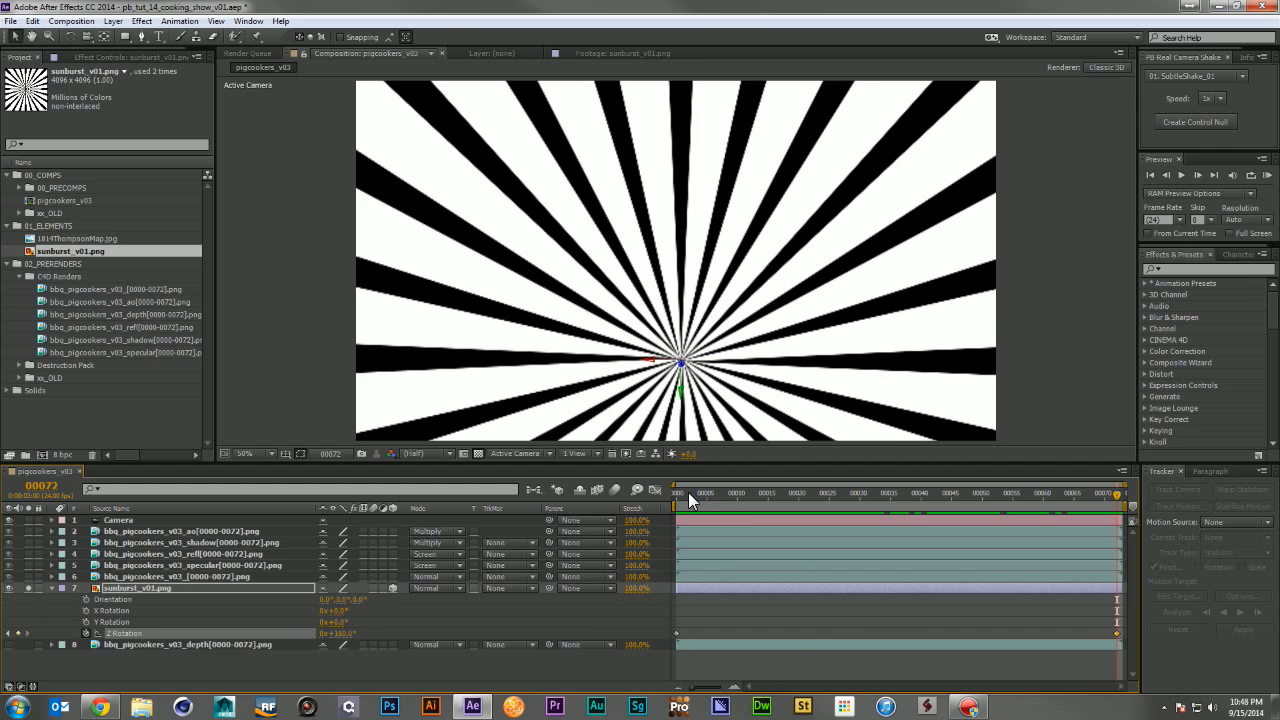
Step: Review the sunburst rotation across the timeline, then collapse the layer's properties and turn off its solo
drag(674, 492, 1230, 530)
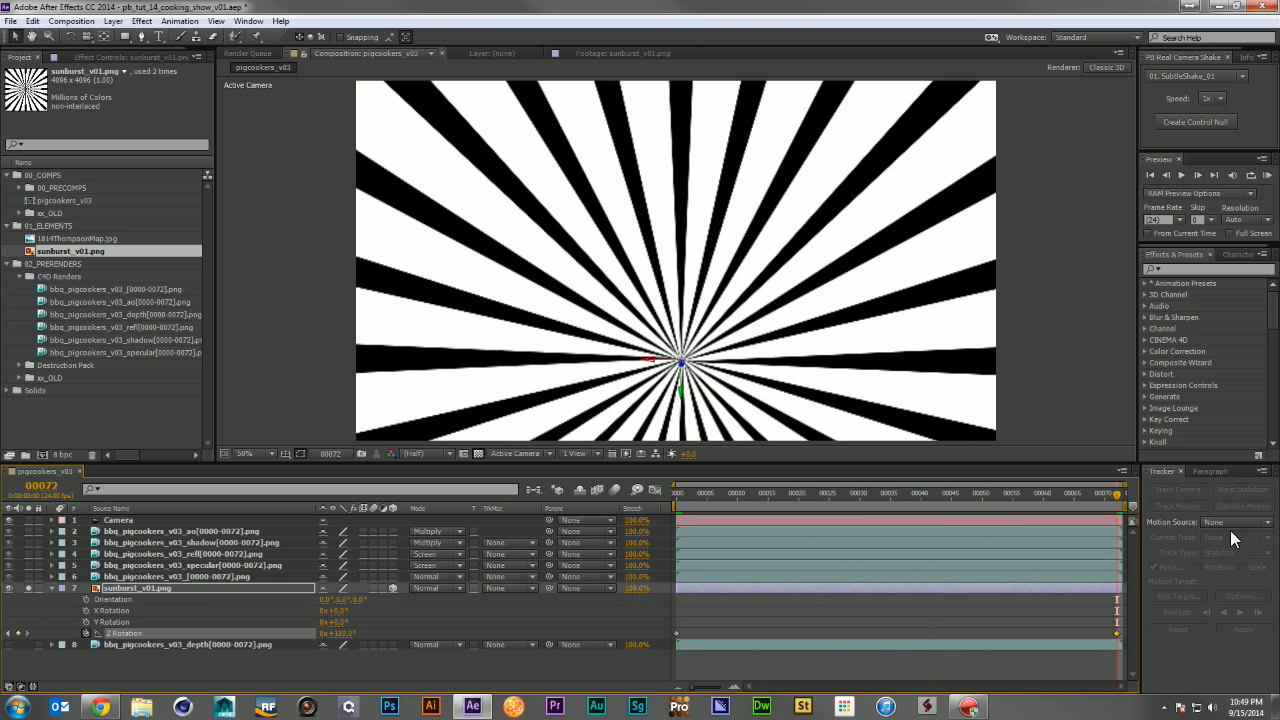
click(51, 588)
click(27, 588)
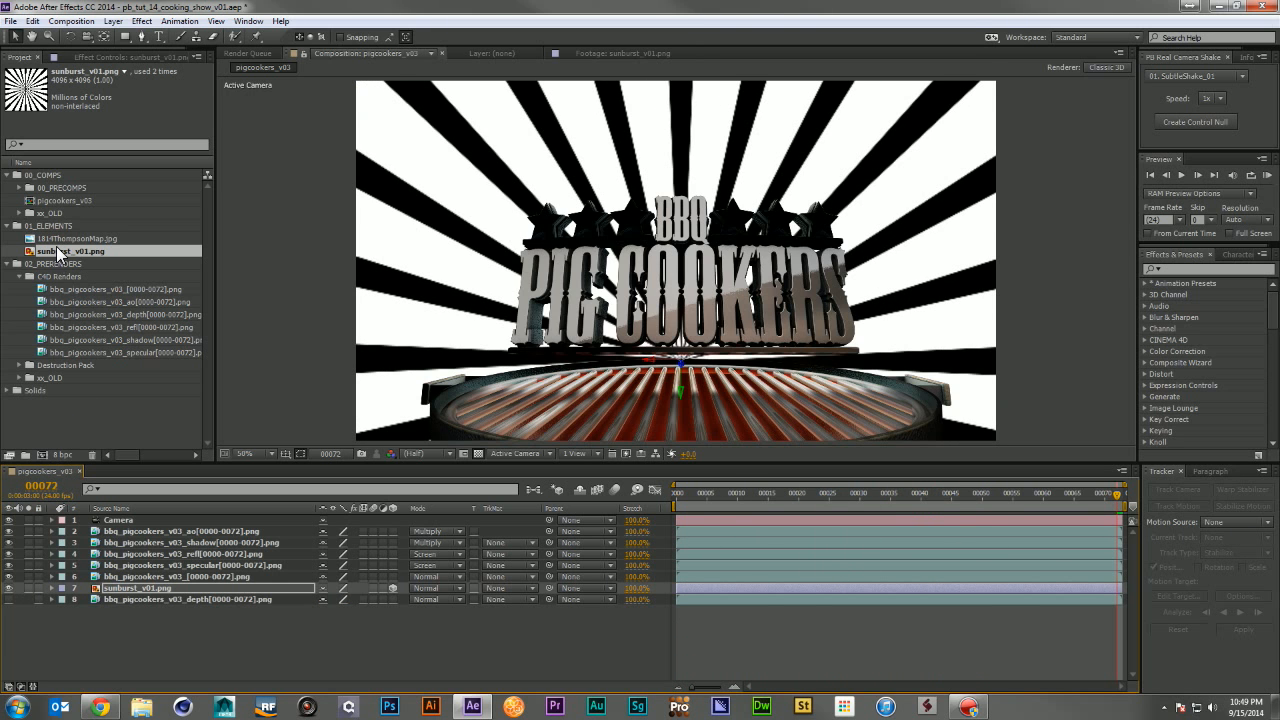
Step: Add 1814ThompsonMap.jpg directly below the sunburst layer and apply the Invert effect to the sunburst
drag(60, 242, 142, 594)
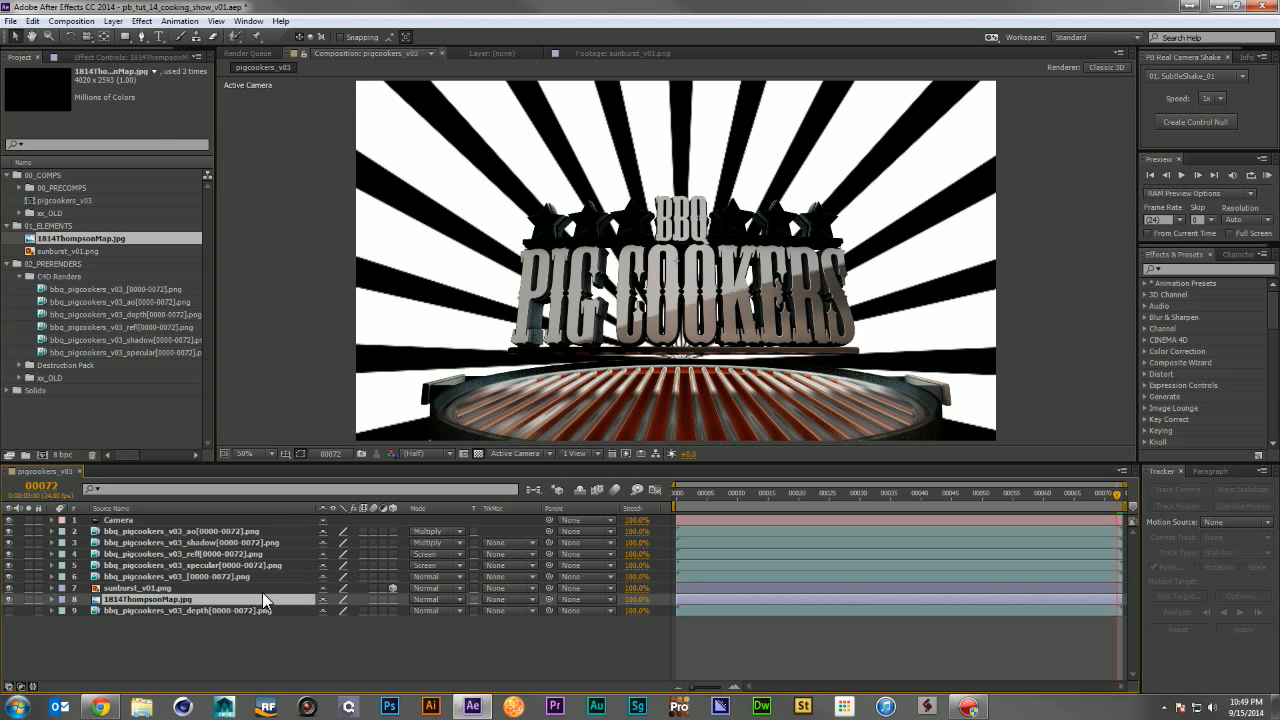
click(172, 590)
click(1187, 269)
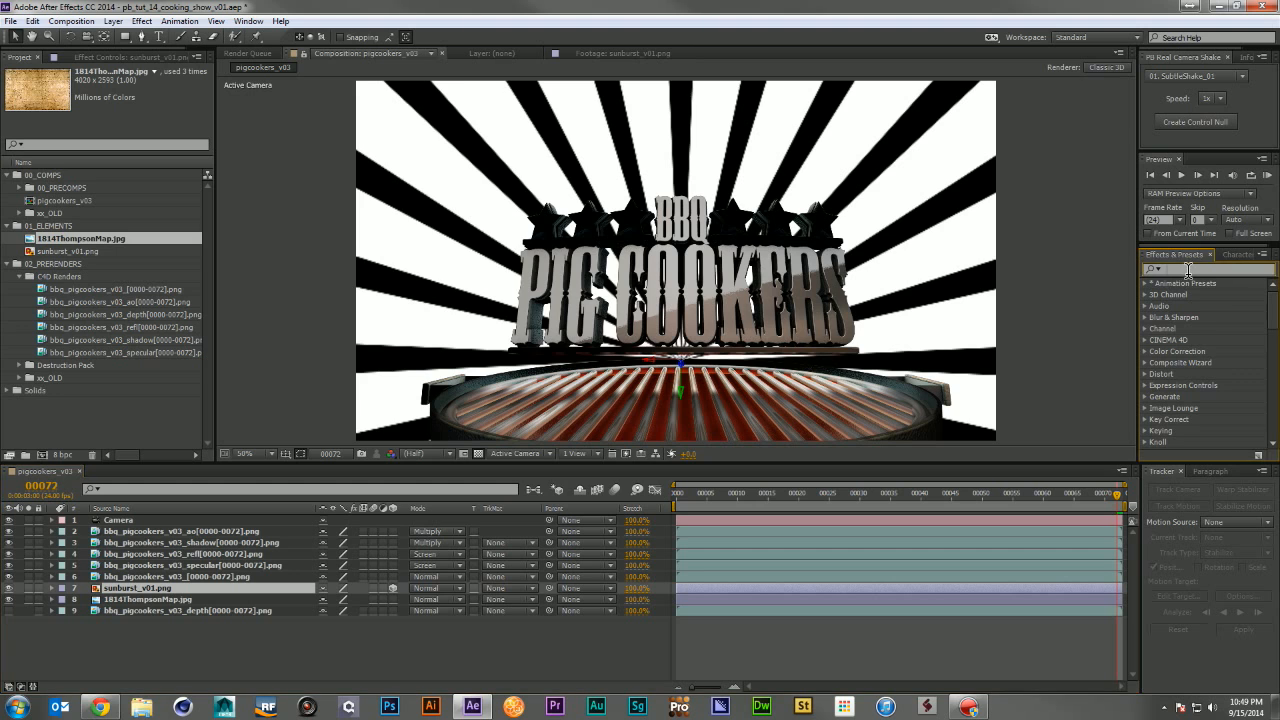
text(in)
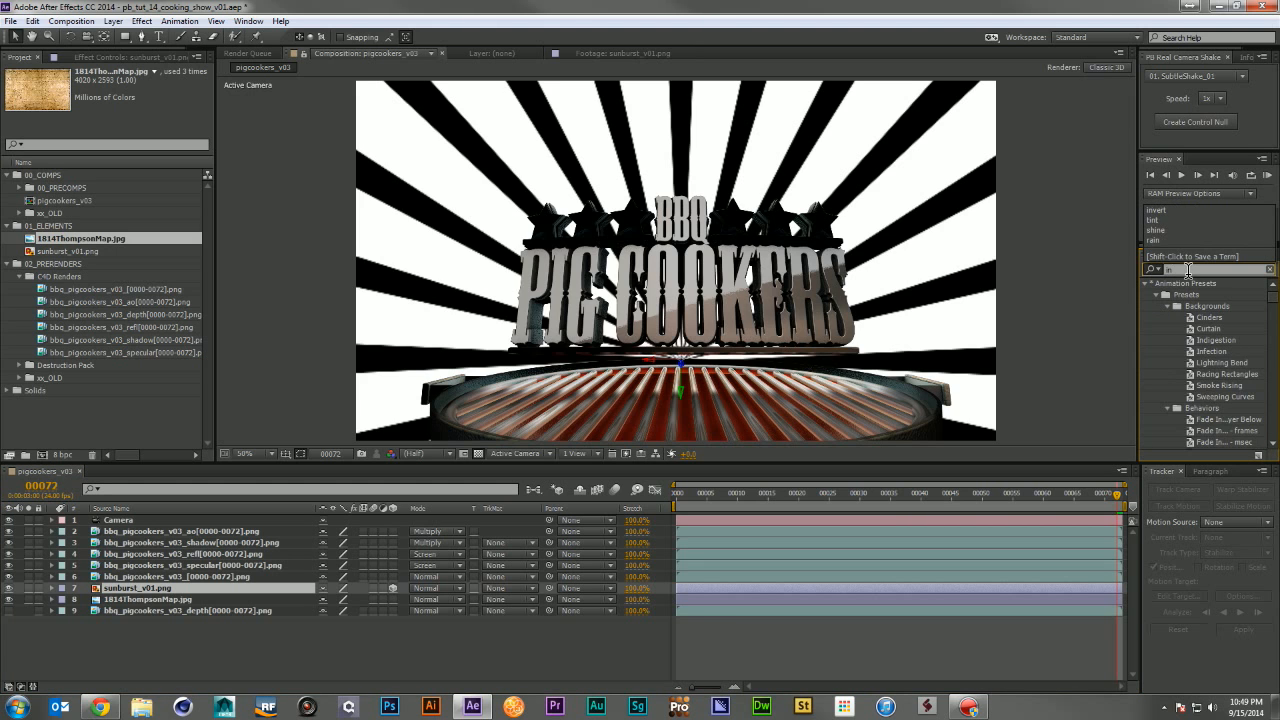
text(v)
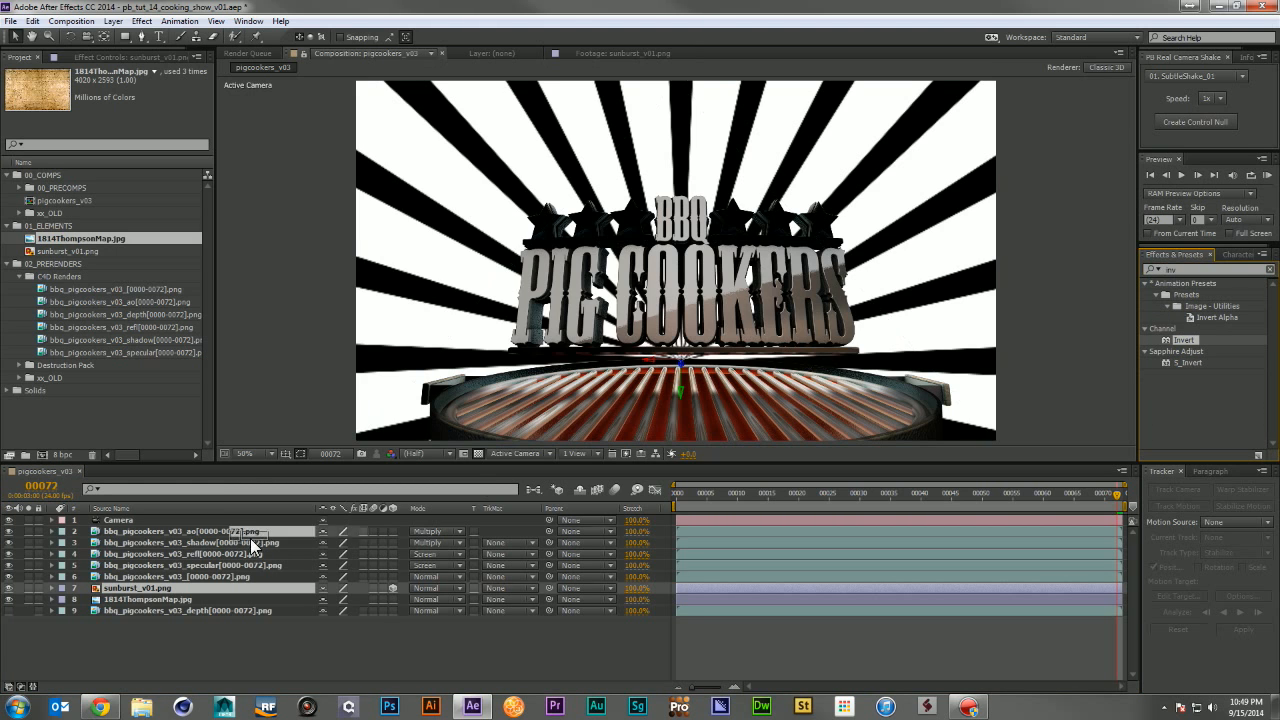
drag(250, 538, 196, 590)
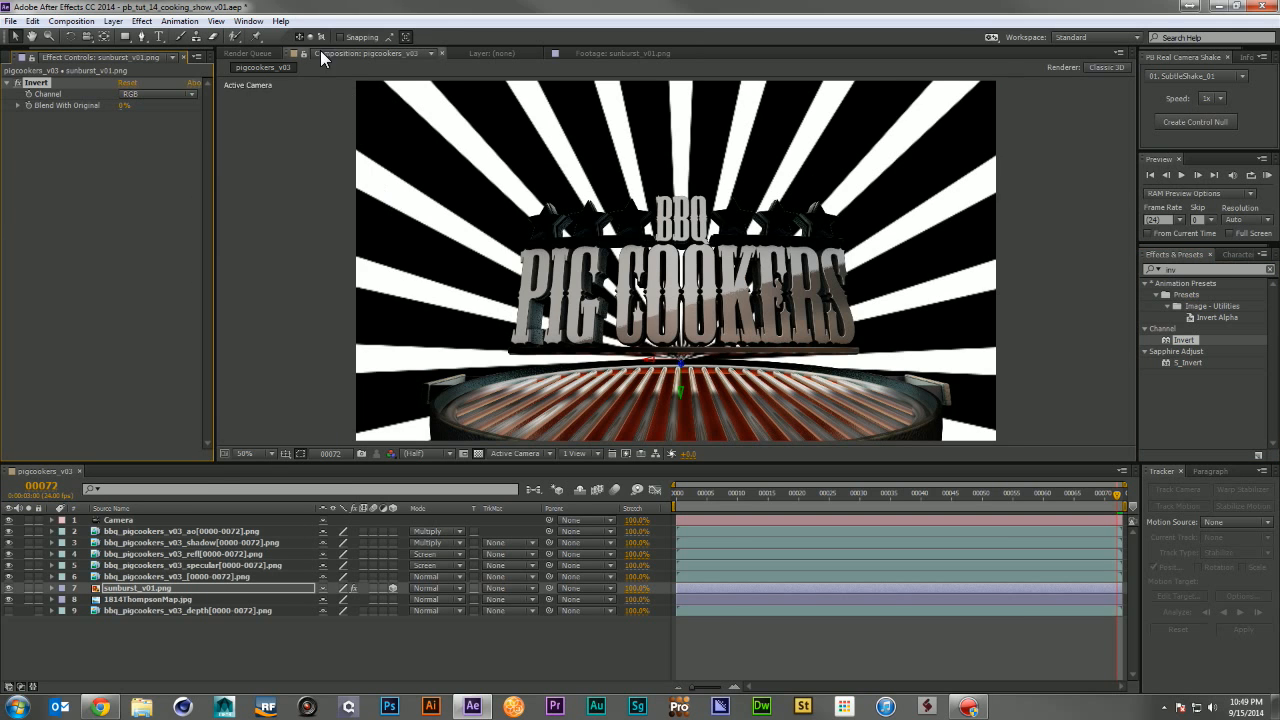
Step: Set the sunburst layer's blending mode to Multiply and its opacity to 84%
click(437, 588)
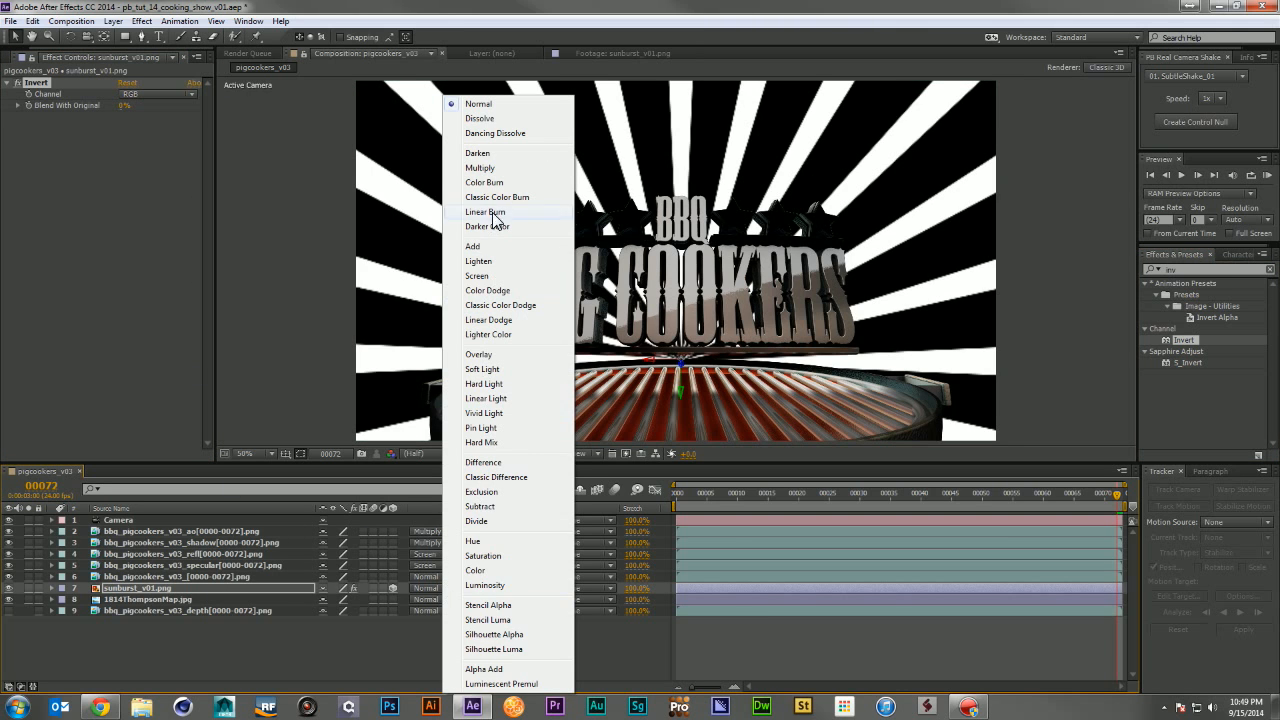
click(494, 170)
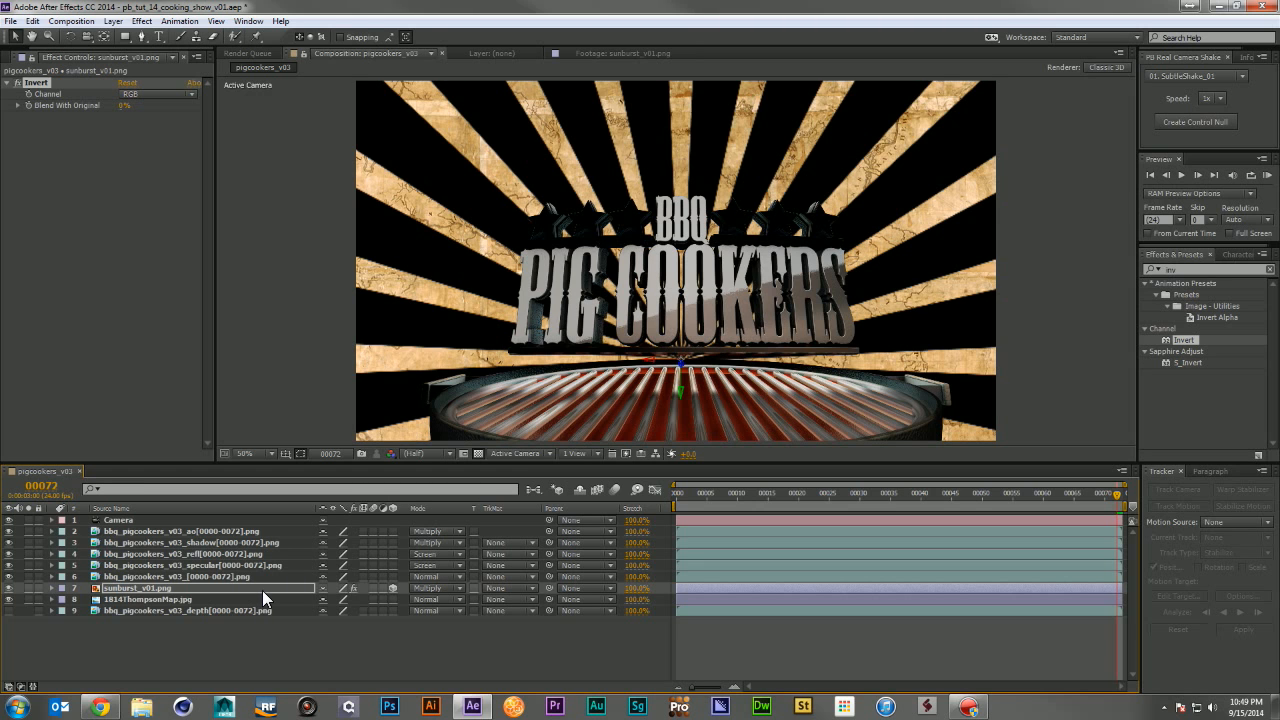
key(t)
mouse_move(330, 599)
mouse_down()
mouse_move(313, 599)
mouse_move(324, 601)
mouse_up()
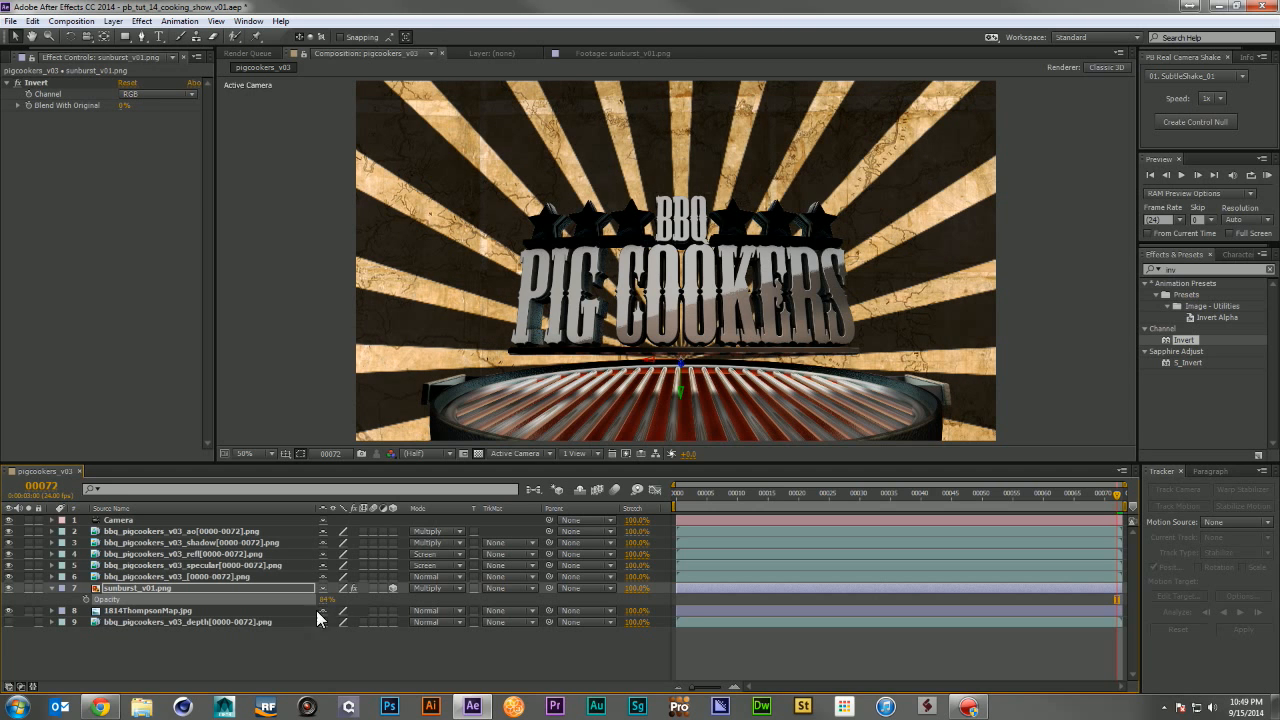
Step: Create a black 1920 x 1080 px solid named RAMP directly above the 1814ThompsonMap.jpg layer
click(174, 610)
mouse_move(210, 614)
mouse_down()
mouse_move(218, 584)
mouse_move(218, 608)
mouse_up()
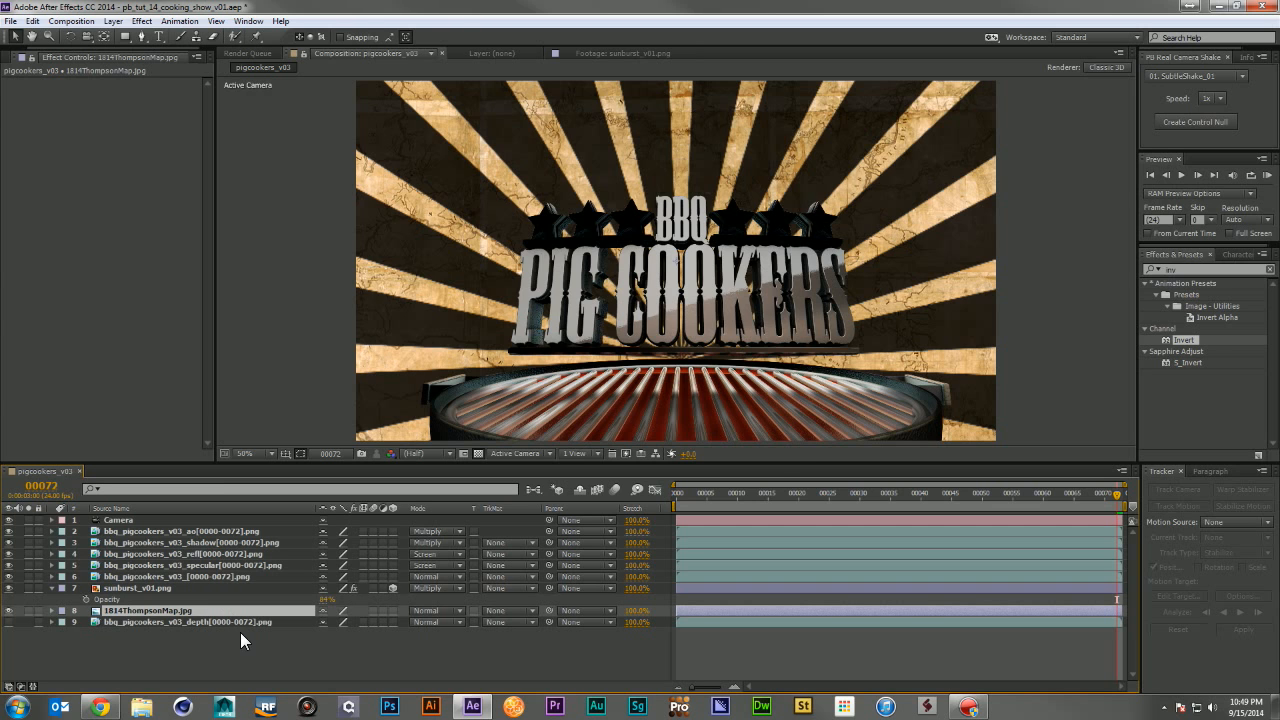
key(ctrl+y)
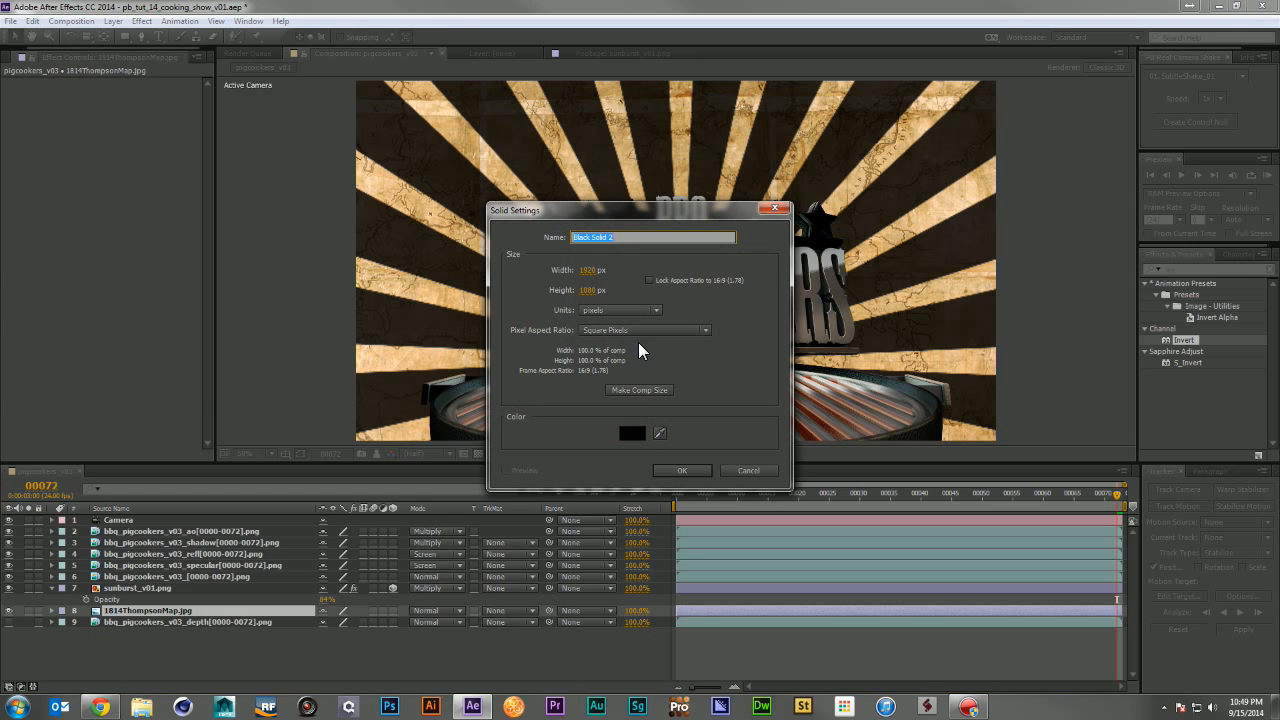
text(RAMP)
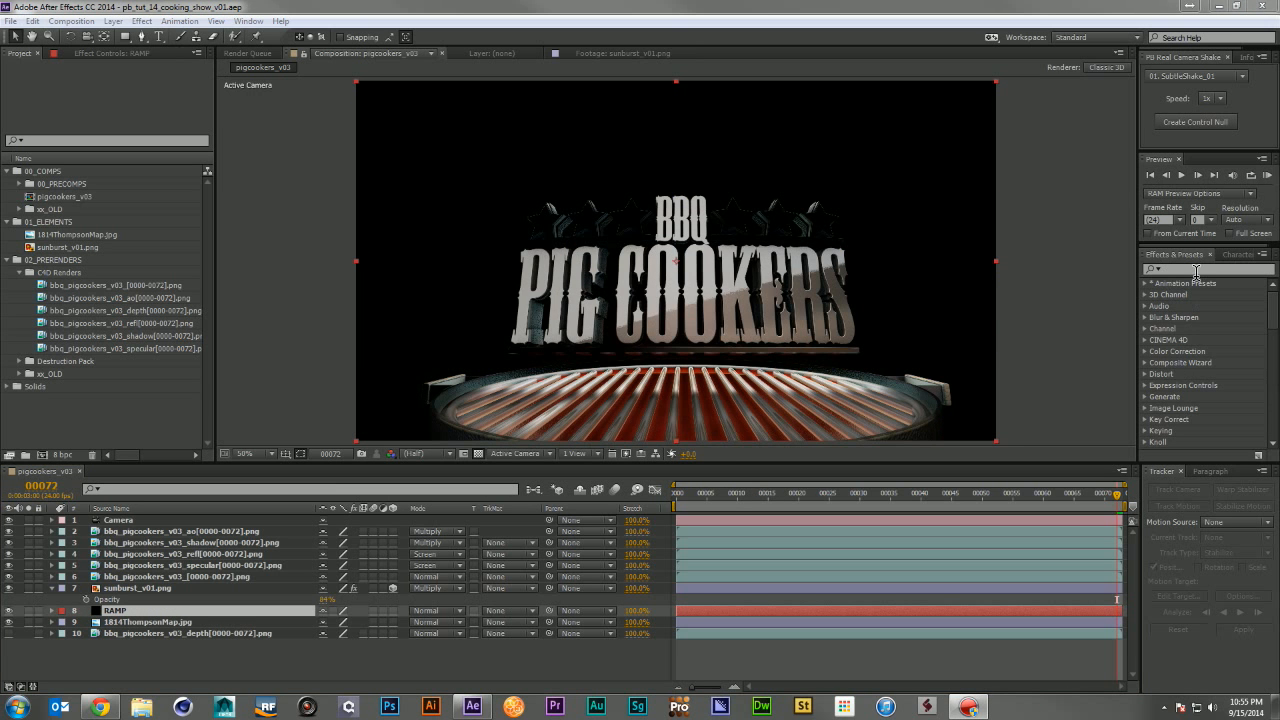
Step: Apply the Gradient Ramp effect to the RAMP solid and move that layer above the sunburst
click(1196, 270)
text(ramp)
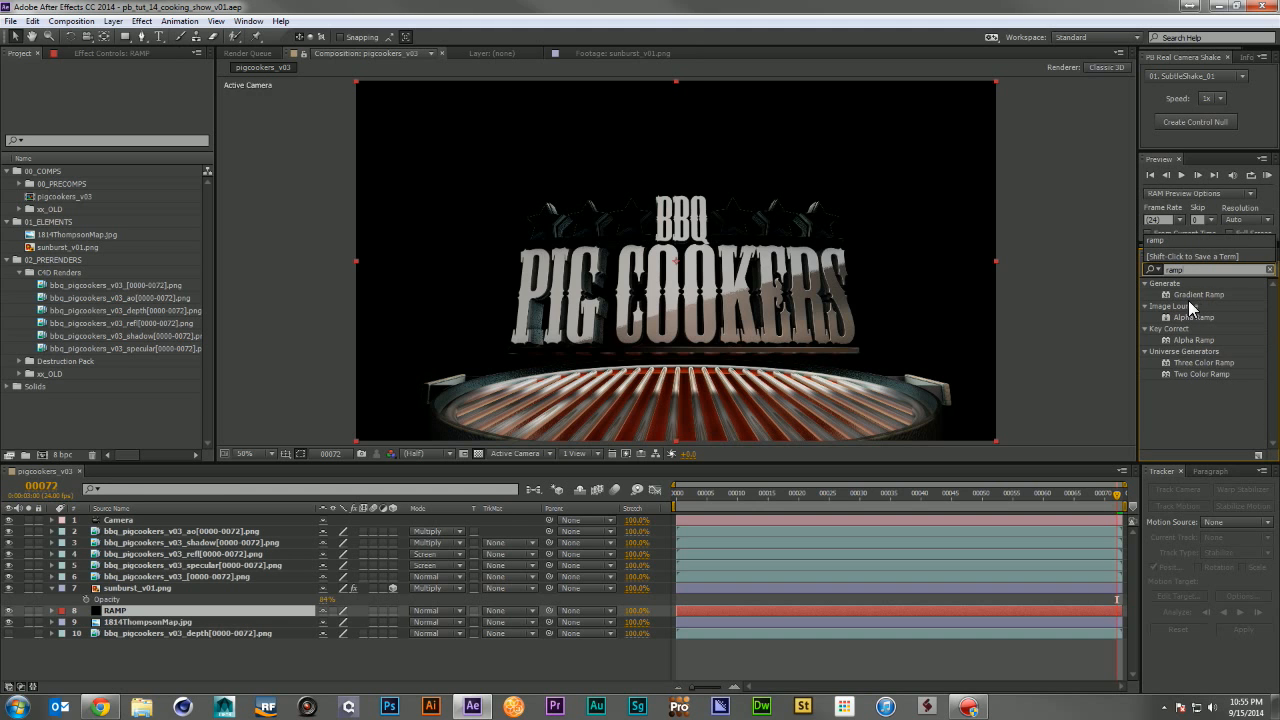
drag(1188, 298, 134, 603)
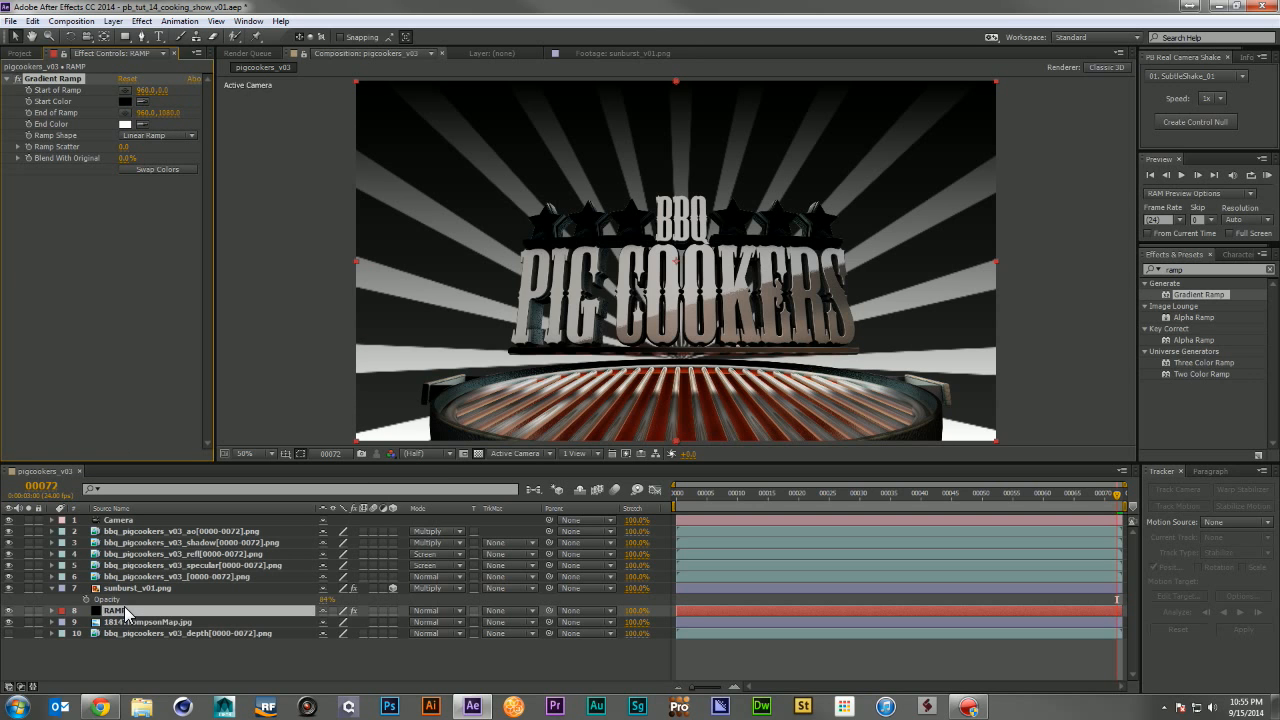
drag(124, 606, 126, 582)
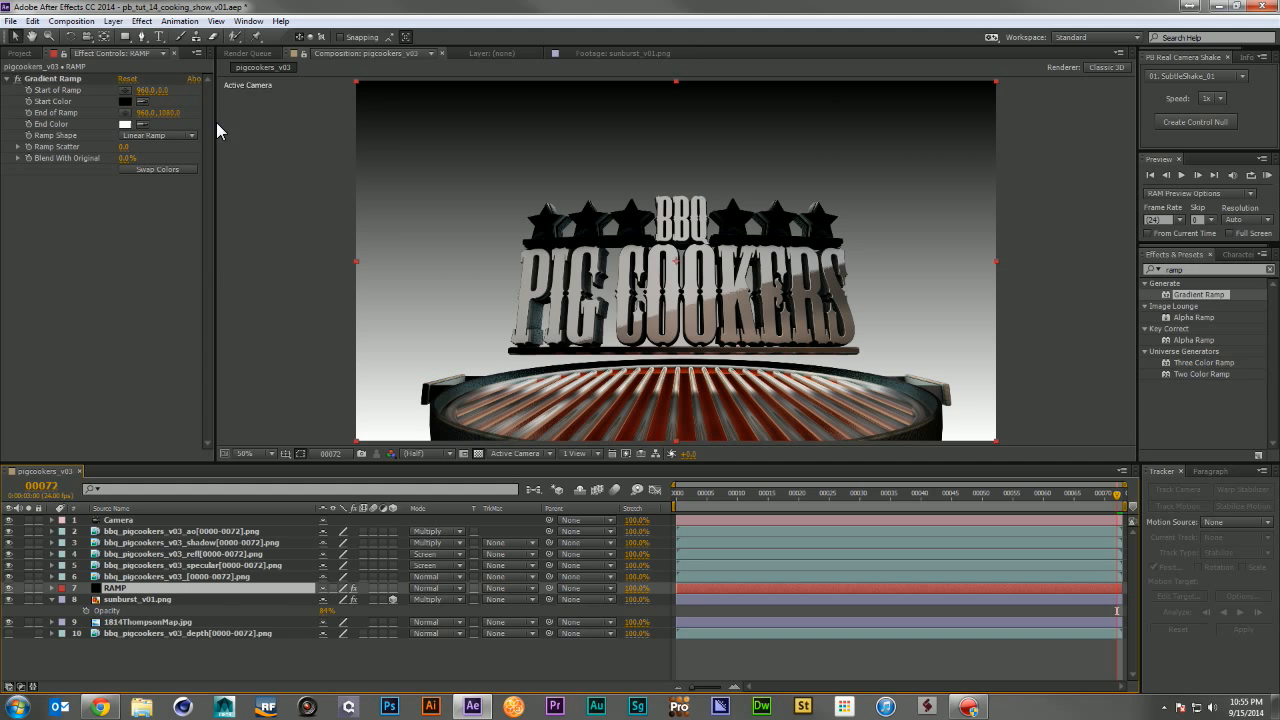
Step: Set the Gradient Ramp's start color to a dark golden yellow
click(126, 101)
click(224, 432)
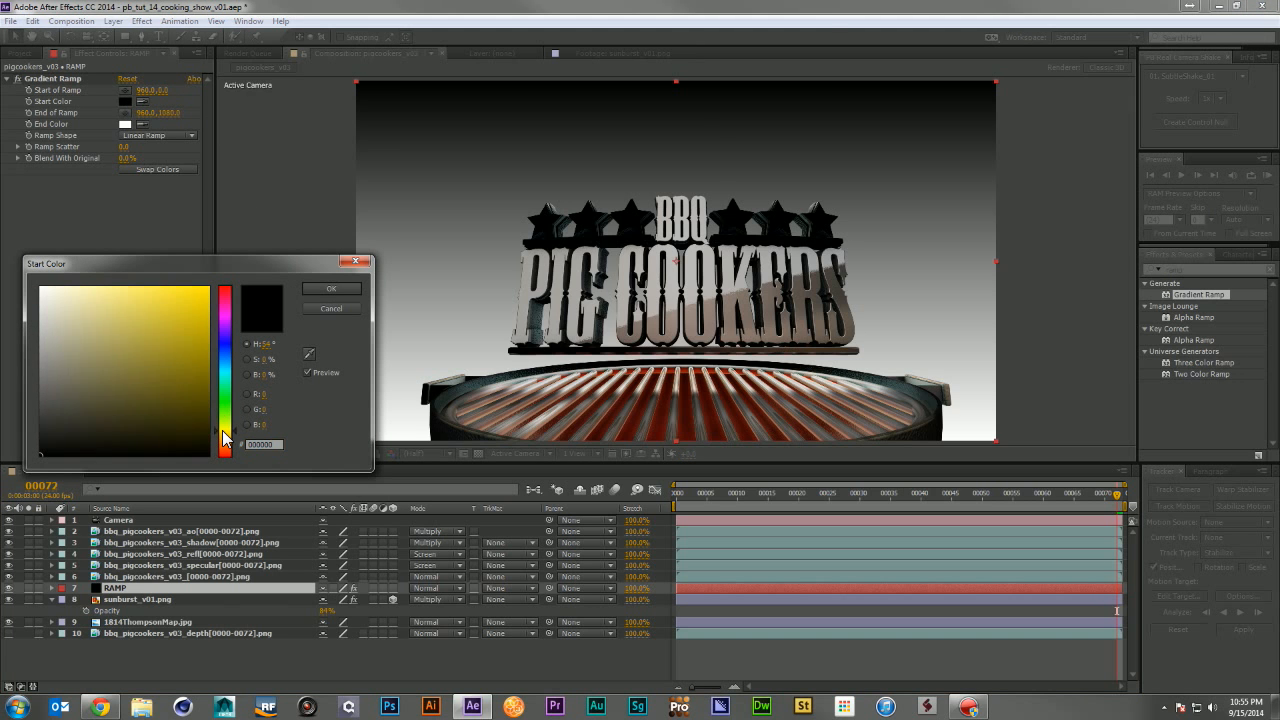
drag(223, 432, 223, 435)
mouse_move(127, 345)
mouse_down()
mouse_move(180, 380)
mouse_move(181, 349)
mouse_up()
click(318, 289)
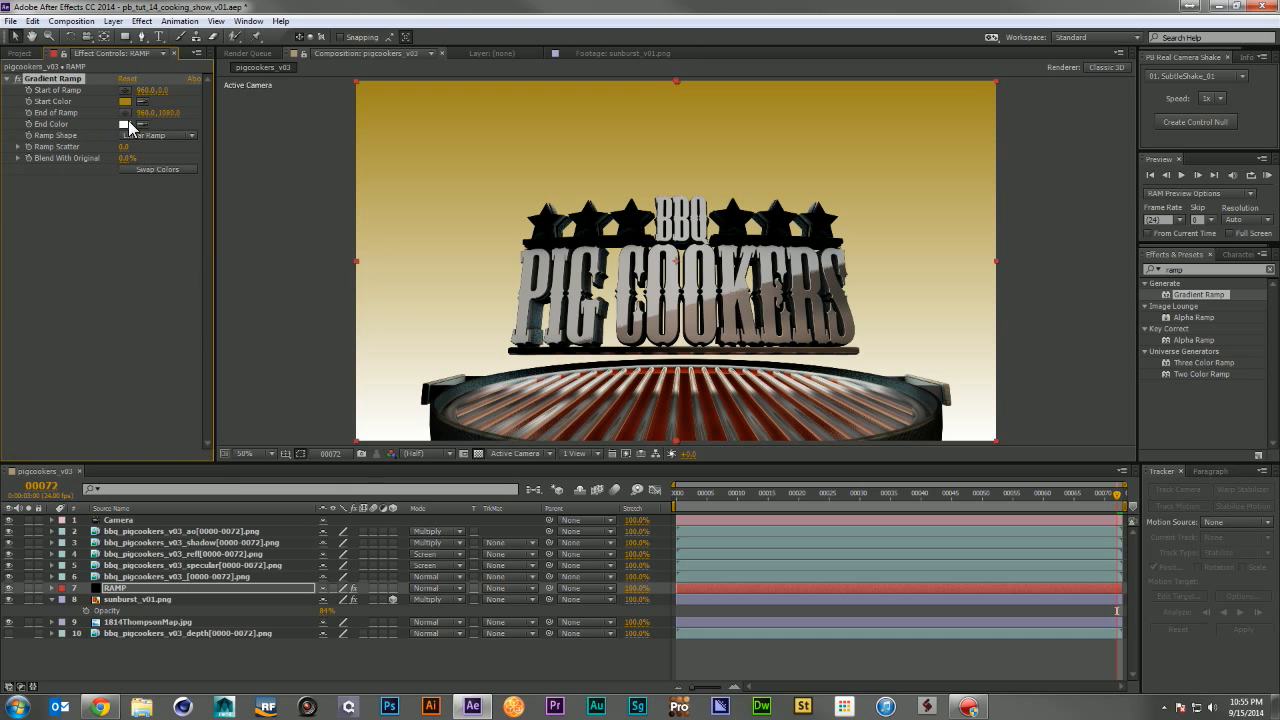
Step: Set the Gradient Ramp's end color to a very dark brown and the RAMP layer's blending mode to Overlay
click(126, 122)
mouse_move(226, 420)
mouse_down()
mouse_move(228, 443)
mouse_move(205, 415)
mouse_move(205, 432)
mouse_up()
click(205, 407)
click(331, 288)
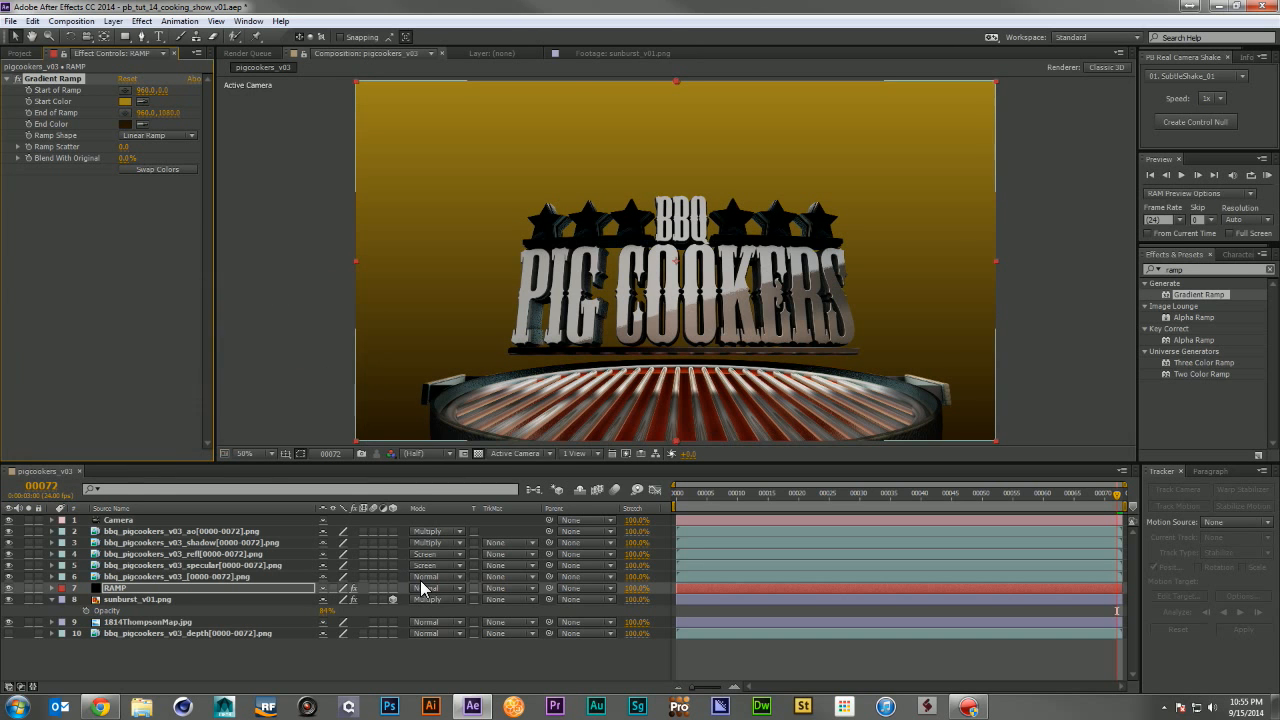
click(430, 588)
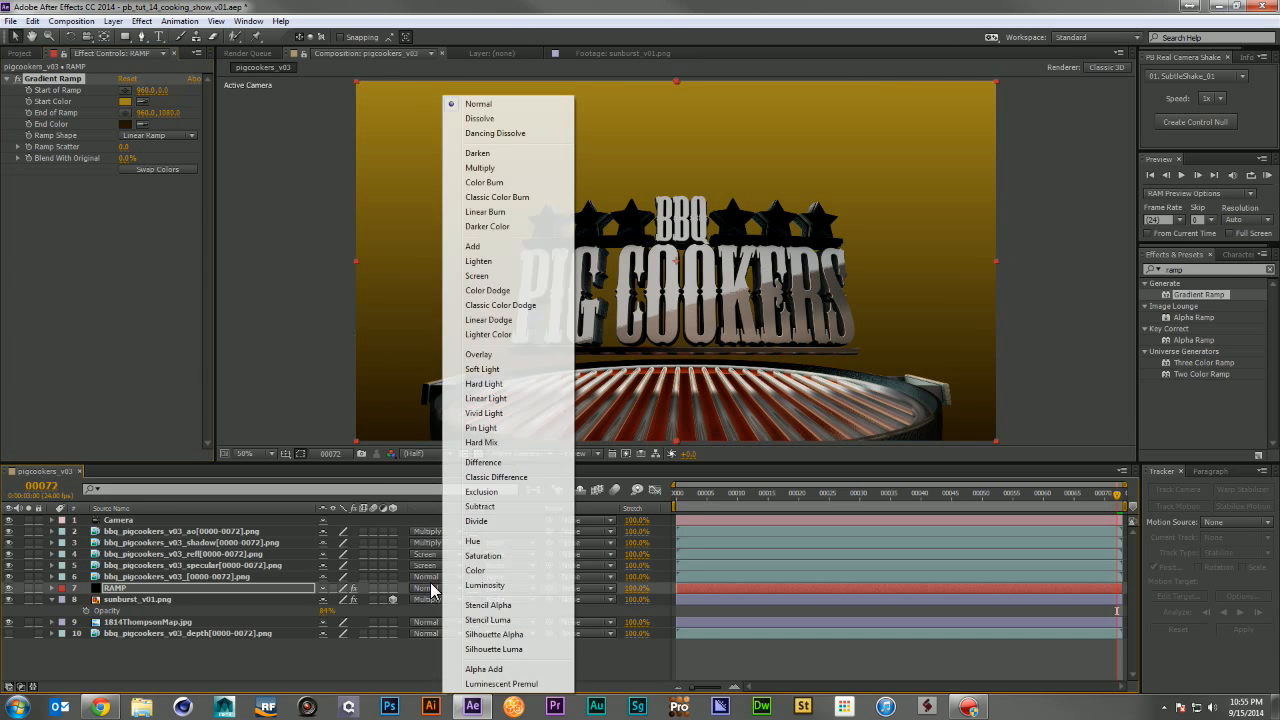
click(508, 352)
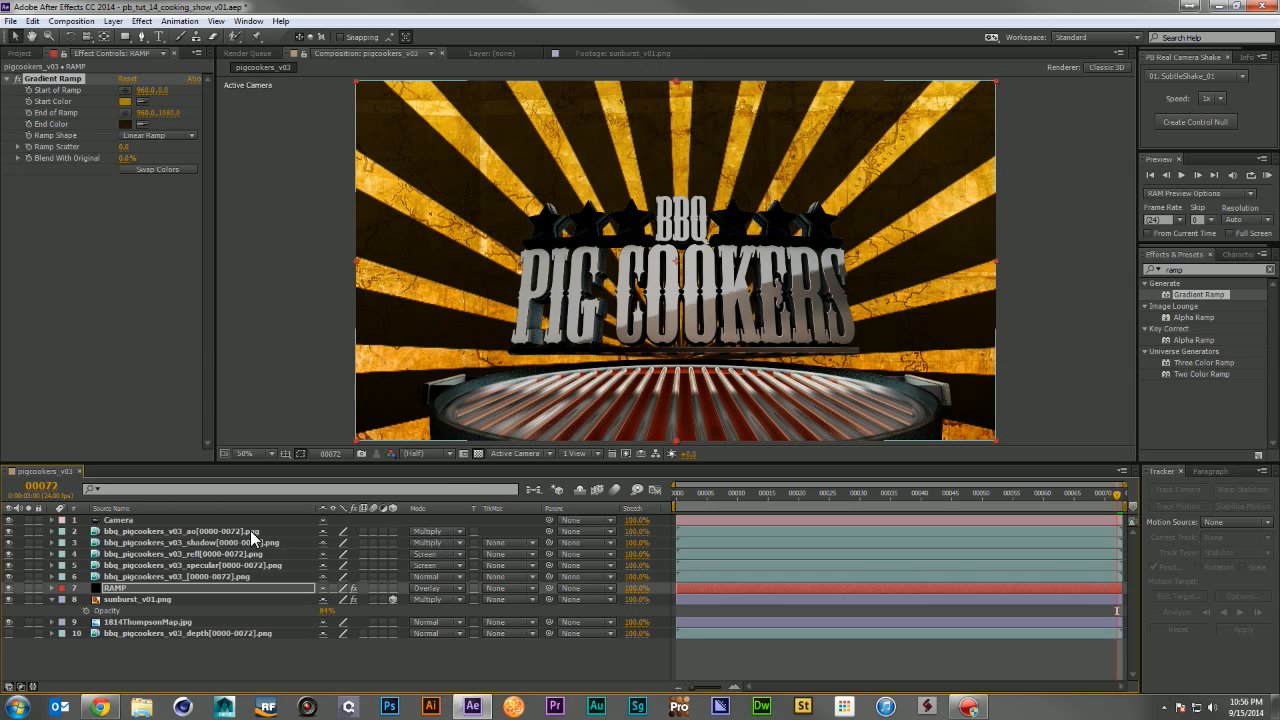
Step: Try placing the 1814ThompsonMap.jpg layer above the sunburst with Overlay blending, and undo the blending change
drag(152, 620, 158, 592)
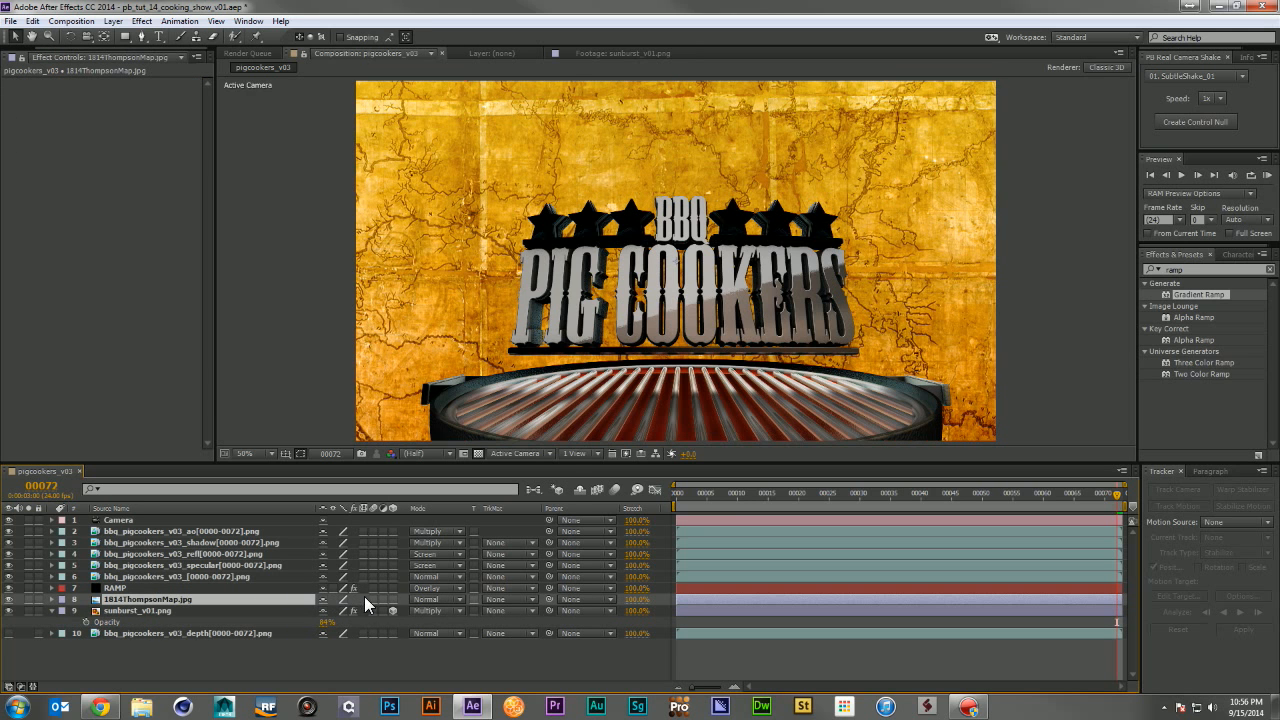
click(430, 590)
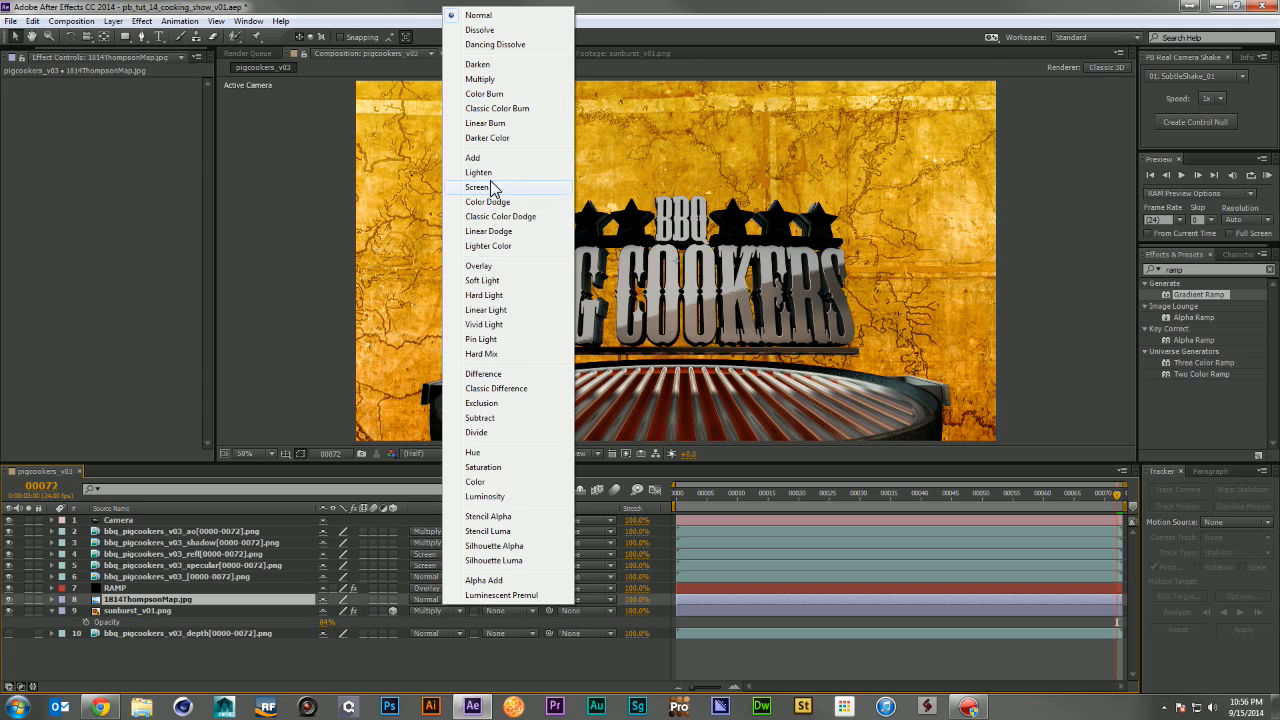
click(488, 265)
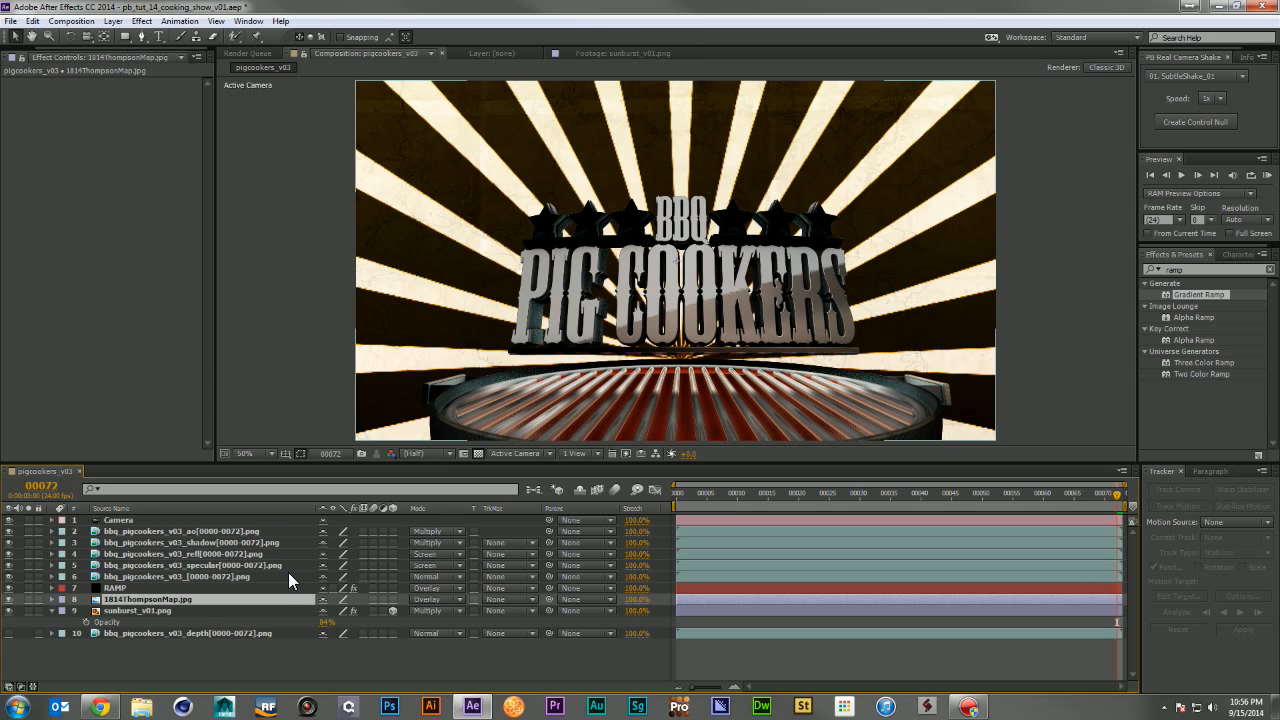
key(ctrl+z)
Step: Place the sunburst layer above RAMP, try Soft Light on RAMP and settle on the Hard Light blending mode
mouse_move(180, 598)
mouse_down()
mouse_move(178, 618)
mouse_move(162, 584)
mouse_up()
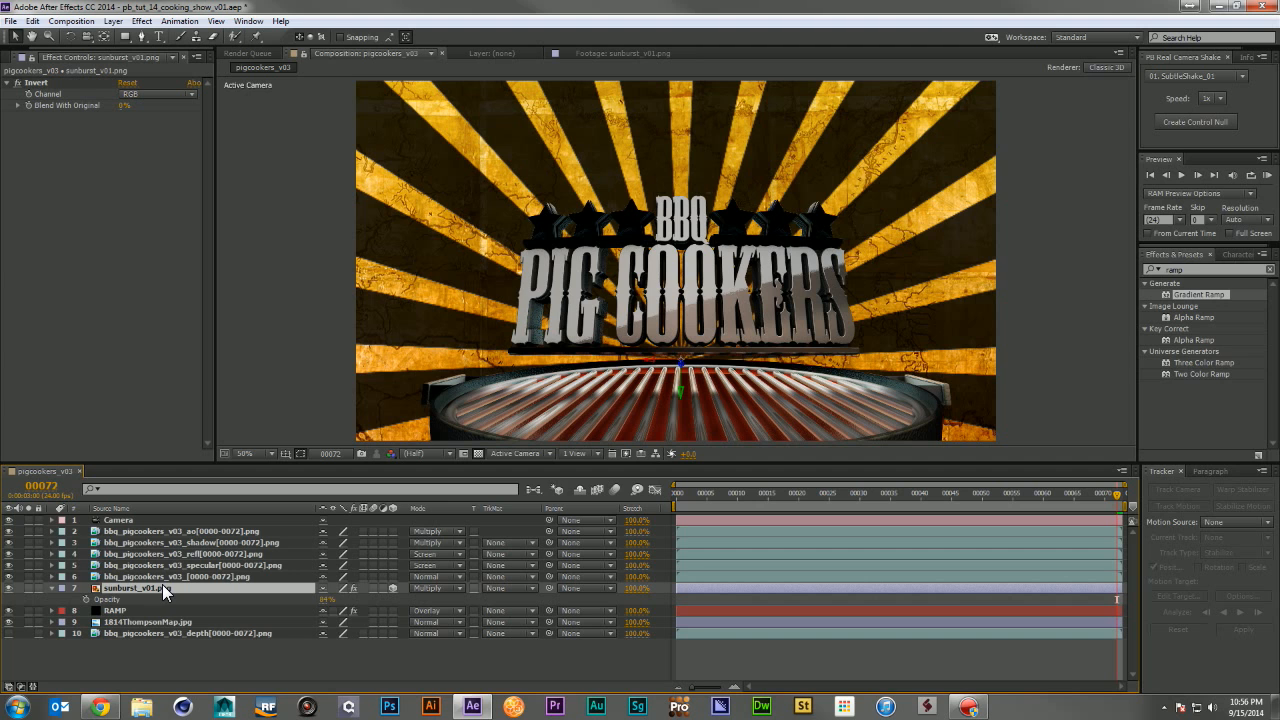
click(138, 610)
click(440, 610)
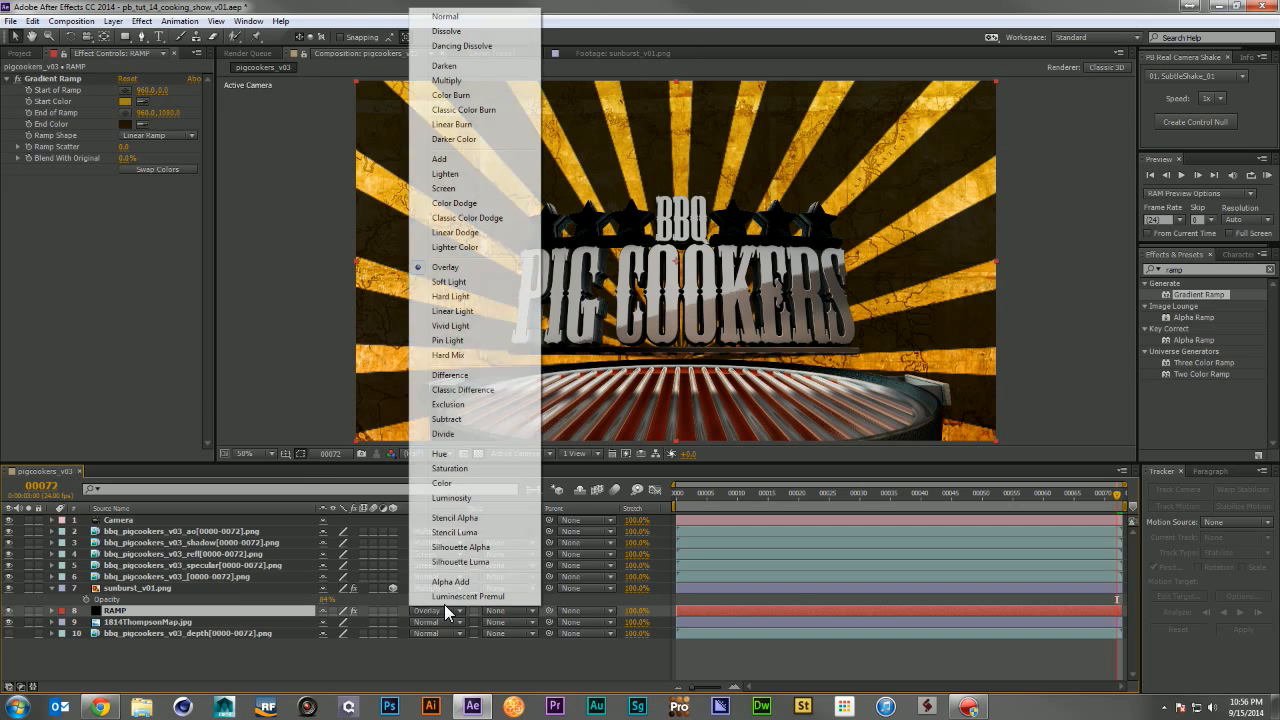
click(450, 282)
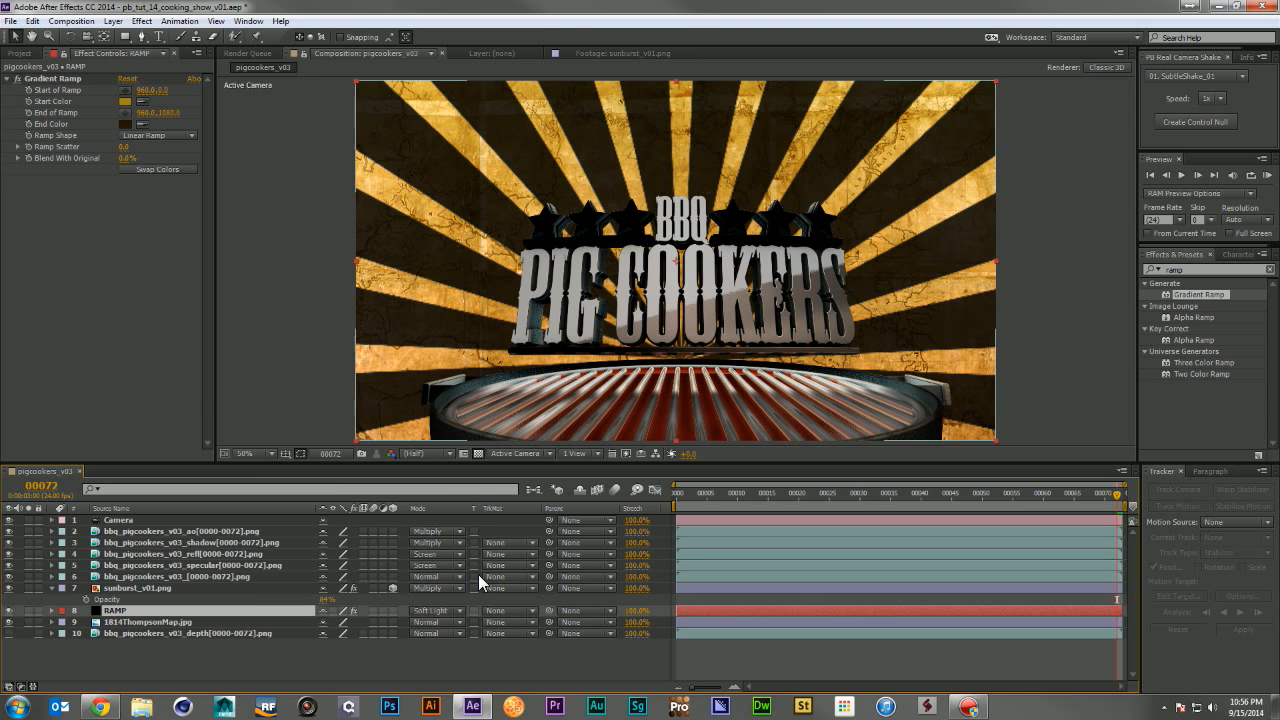
click(442, 610)
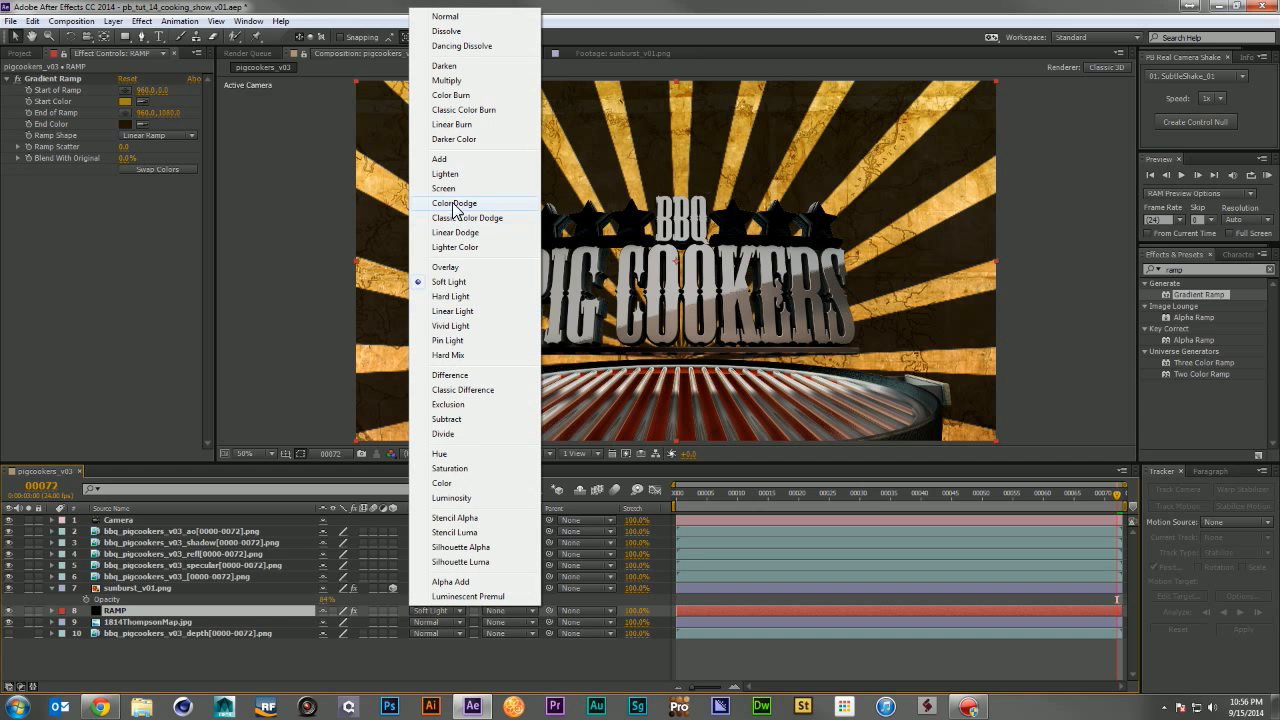
click(450, 296)
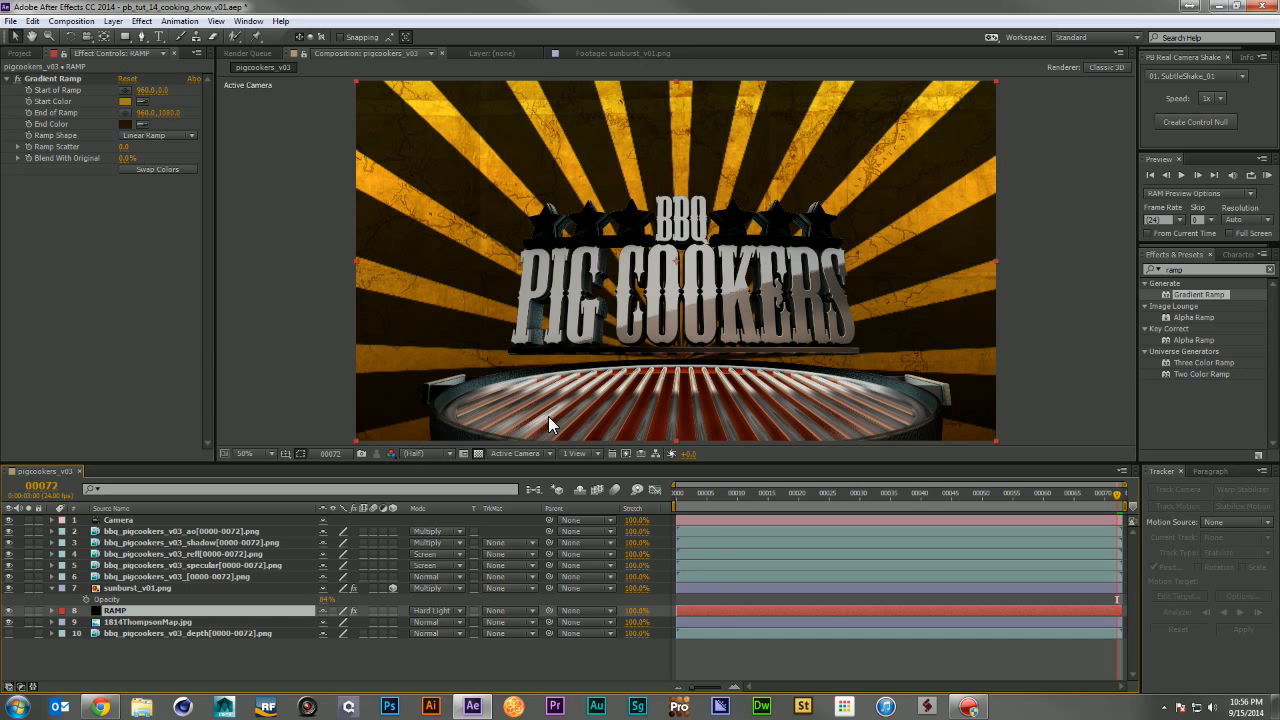
Step: Scale the sunburst layer down to 26% on all axes and check the background at frames 0 and 72
drag(676, 496, 740, 496)
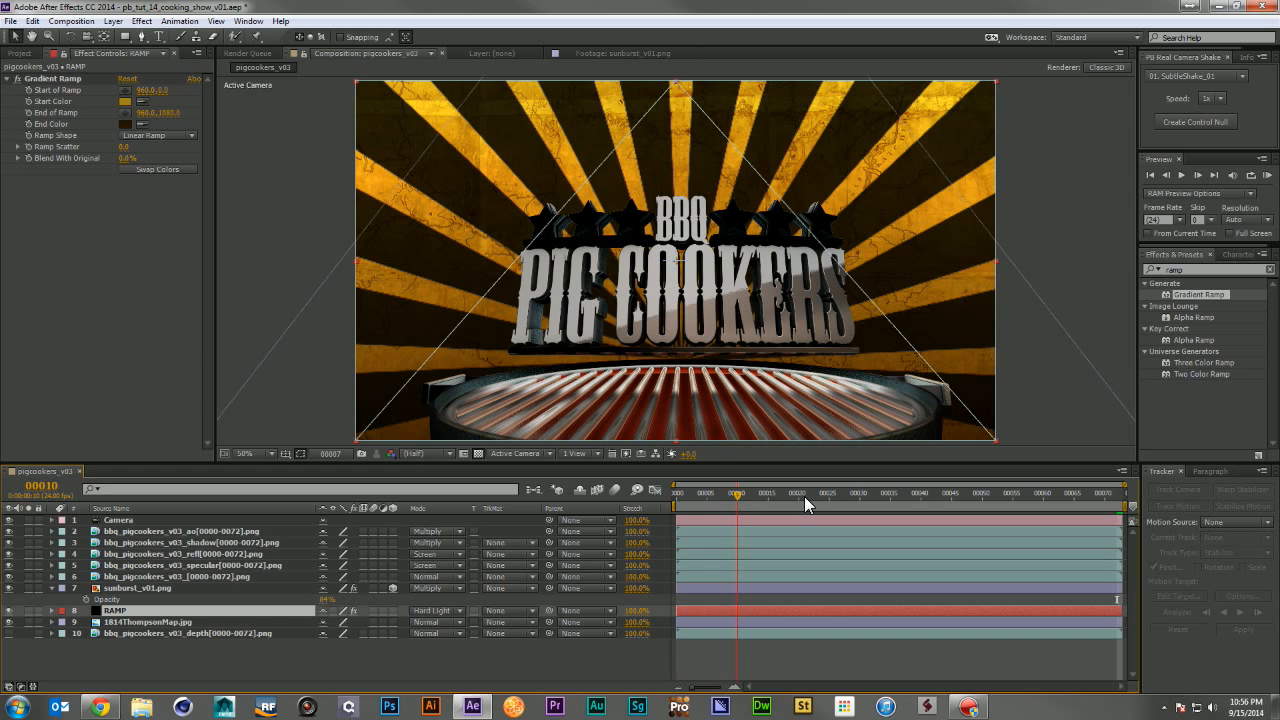
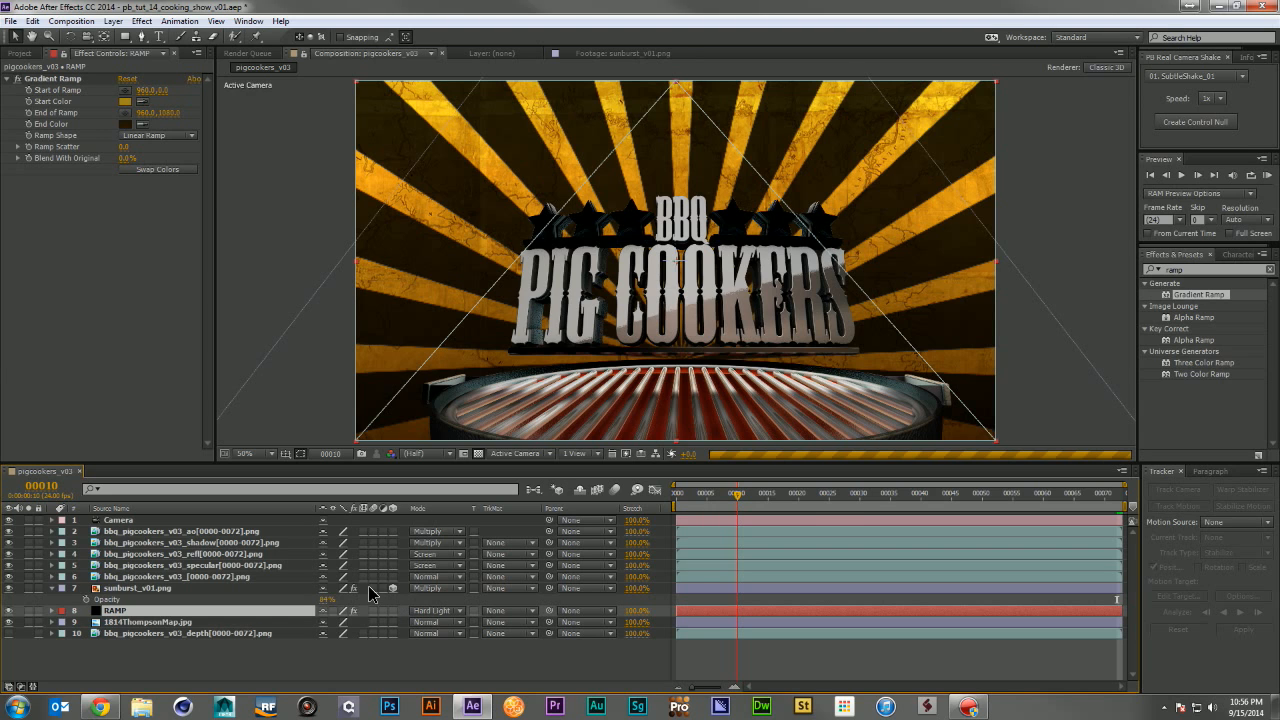
click(872, 492)
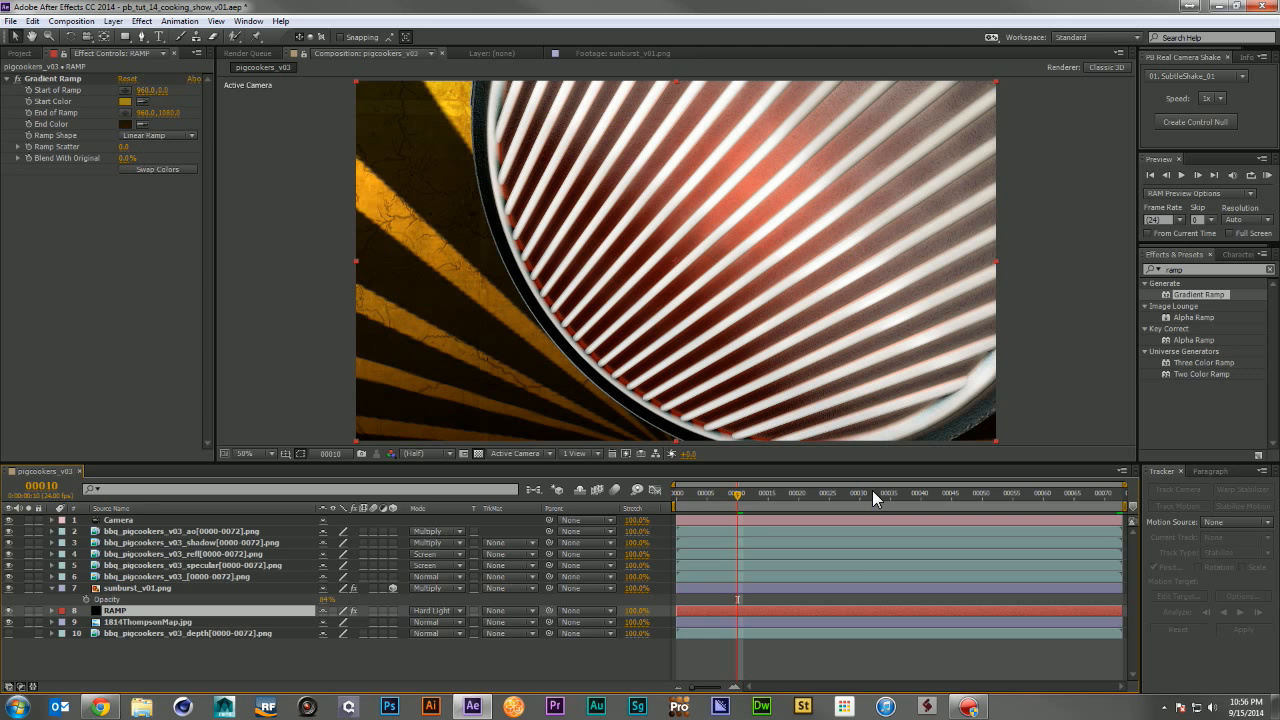
click(932, 494)
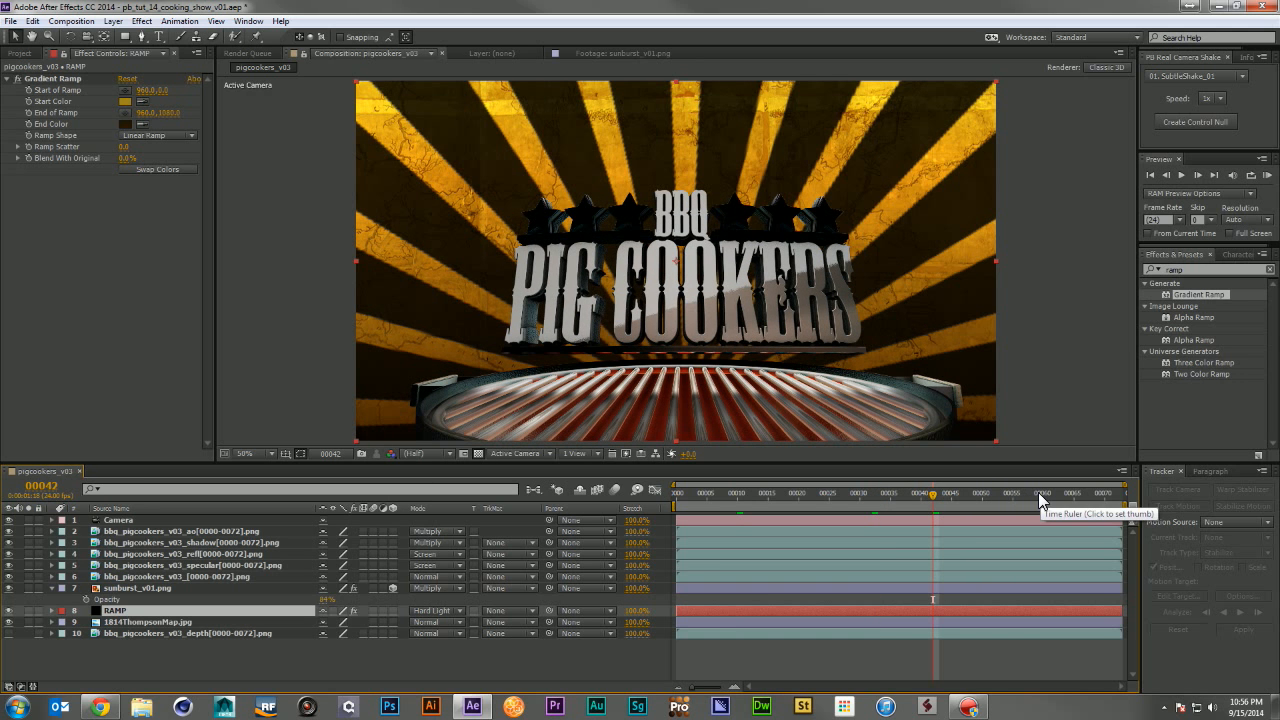
click(150, 588)
key(s)
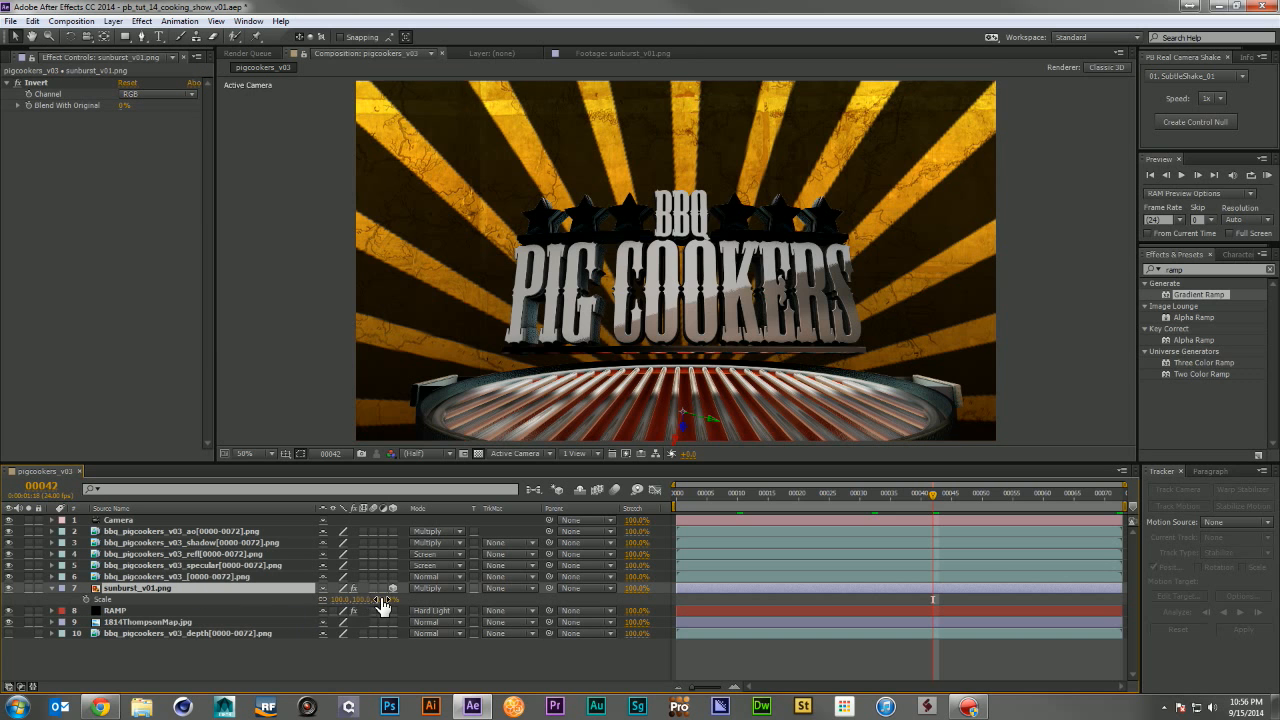
drag(378, 600, 340, 604)
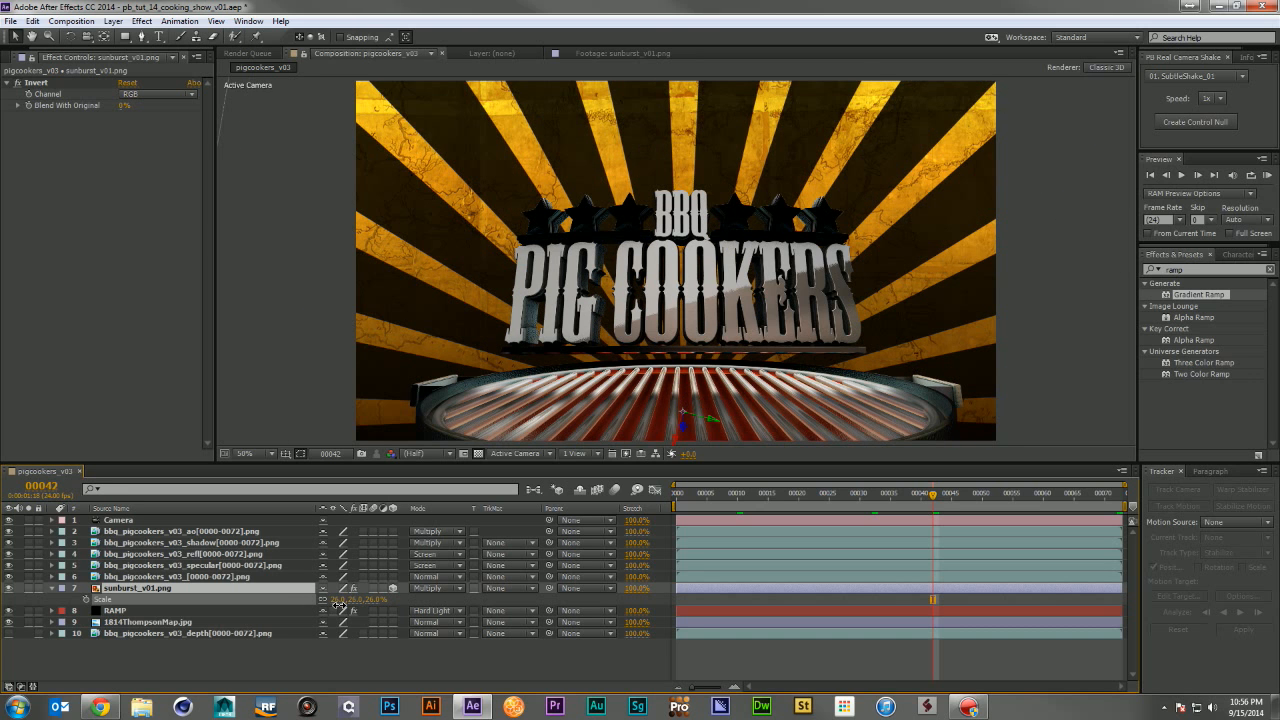
click(680, 493)
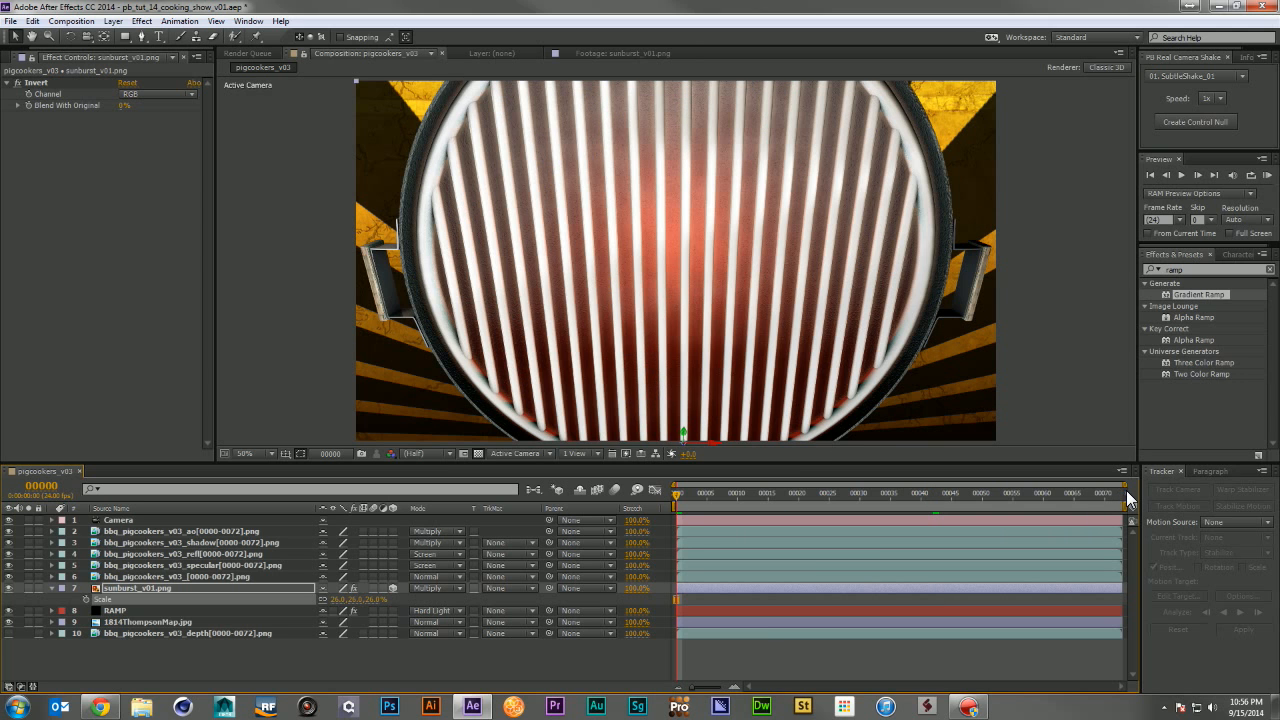
click(1118, 495)
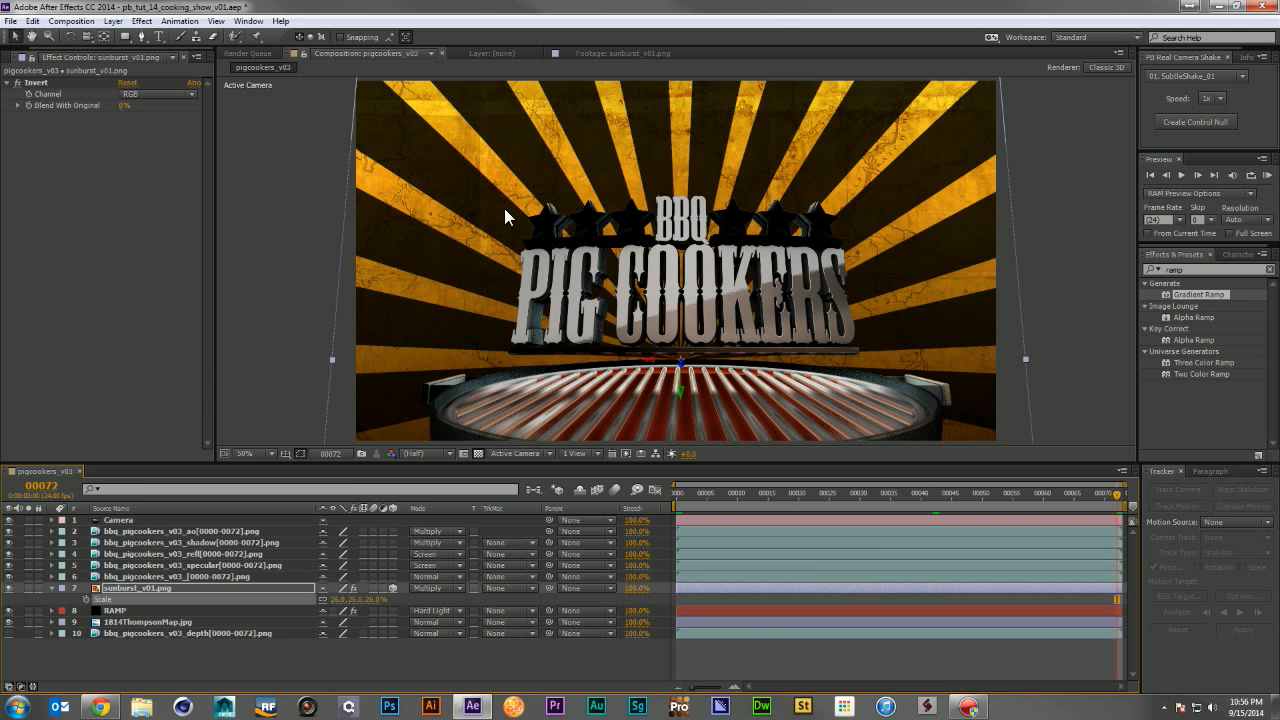
Step: Enable motion blur for the sunburst, RAMP and map layers and the composition, and check it at frames 30 and 72
click(46, 588)
click(51, 588)
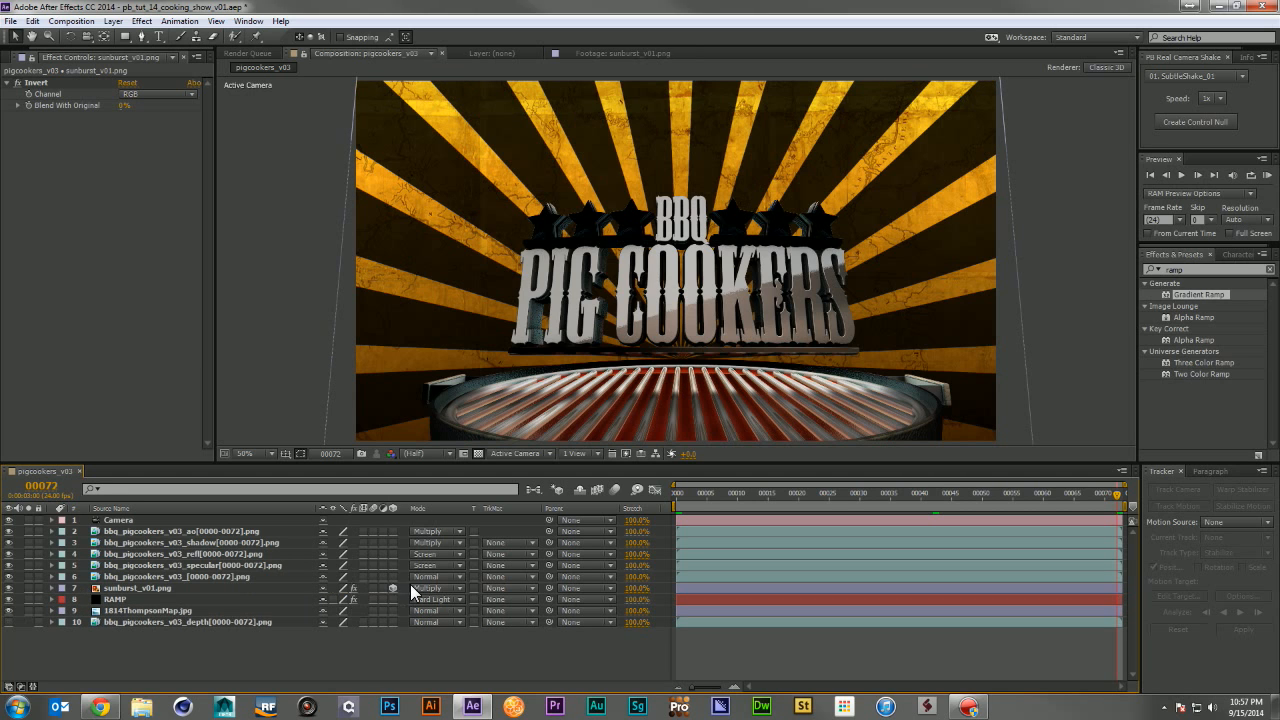
click(373, 588)
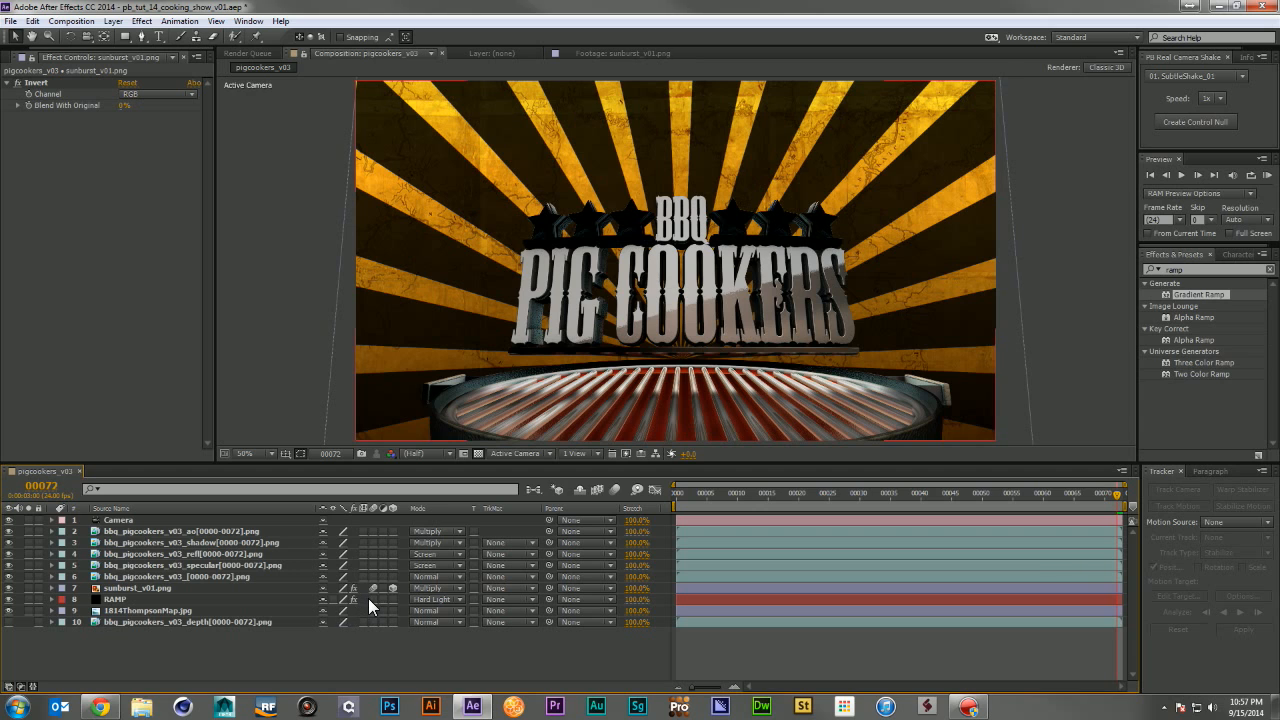
click(371, 599)
click(371, 610)
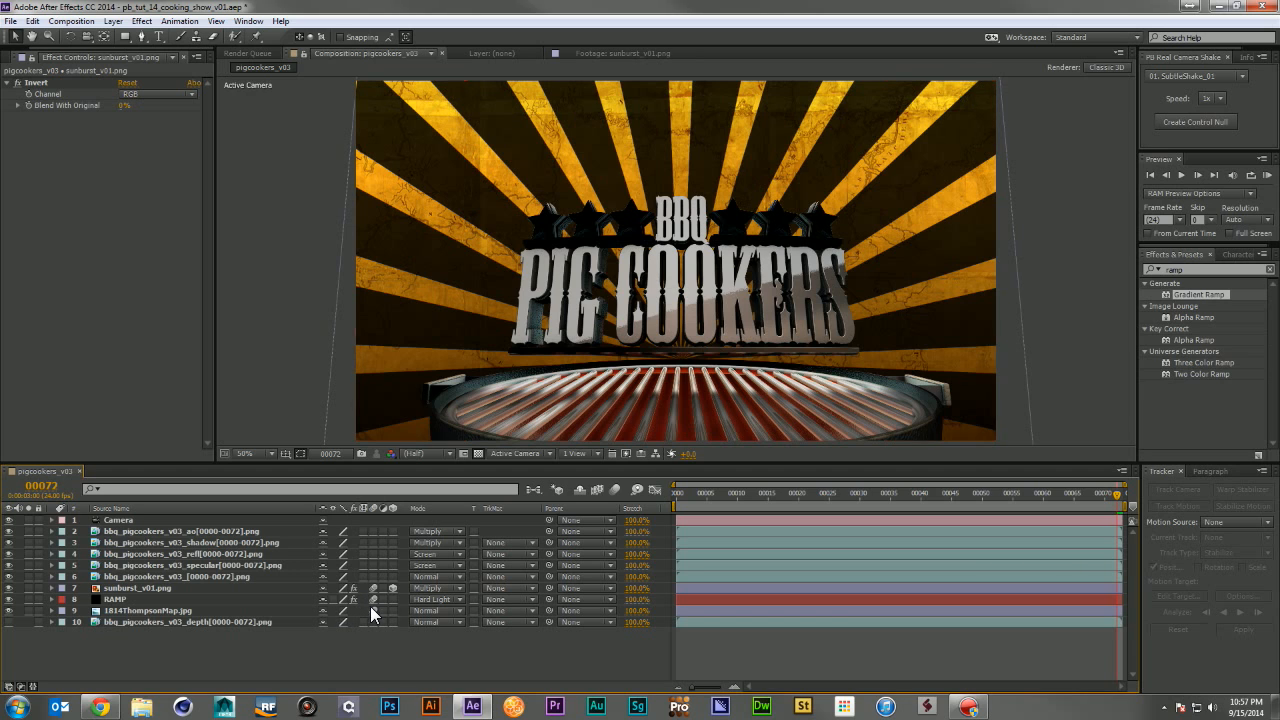
click(614, 489)
click(915, 492)
click(857, 491)
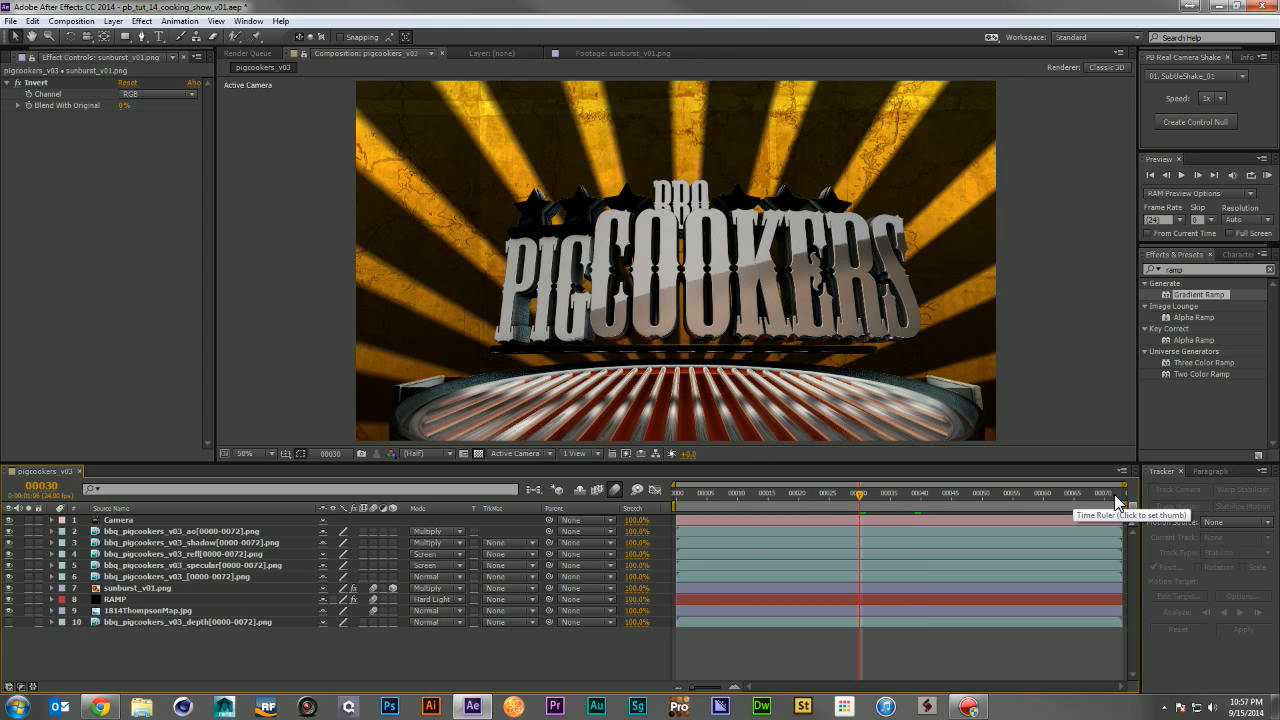
click(1114, 494)
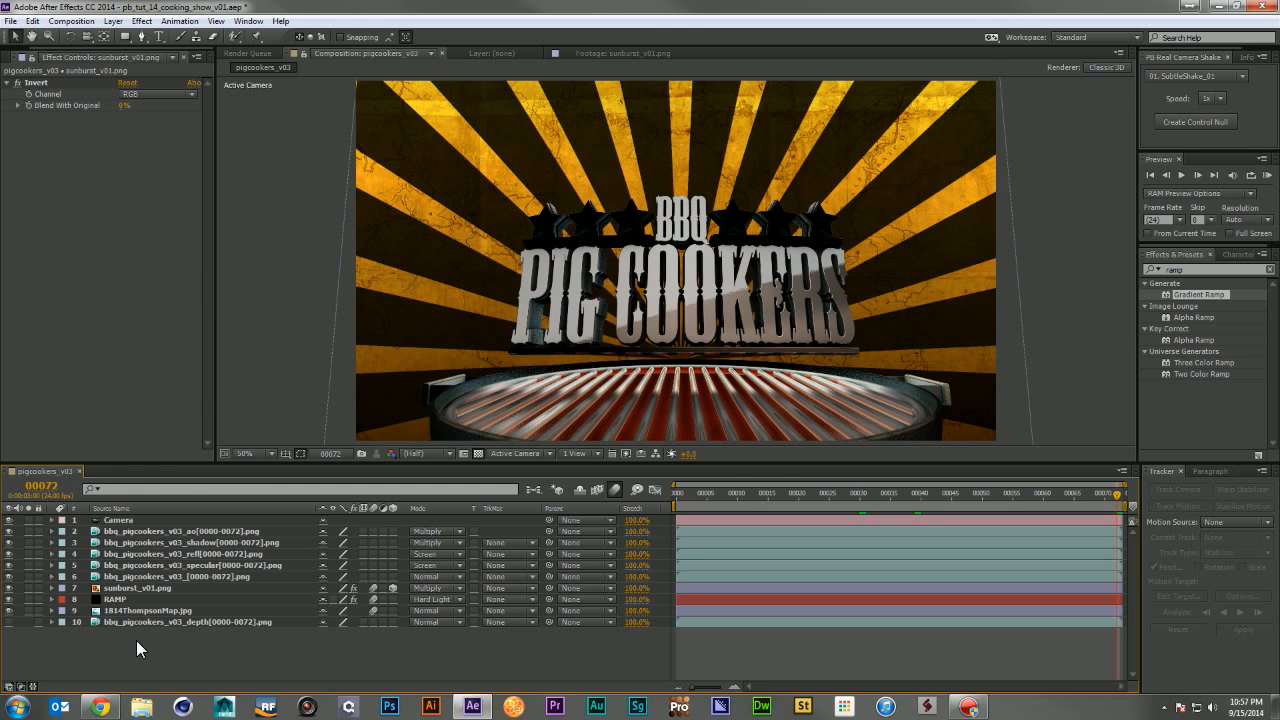
Step: Create a 1920 x 1080 black solid and place it directly above the sunburst layer
key(ctrl+y)
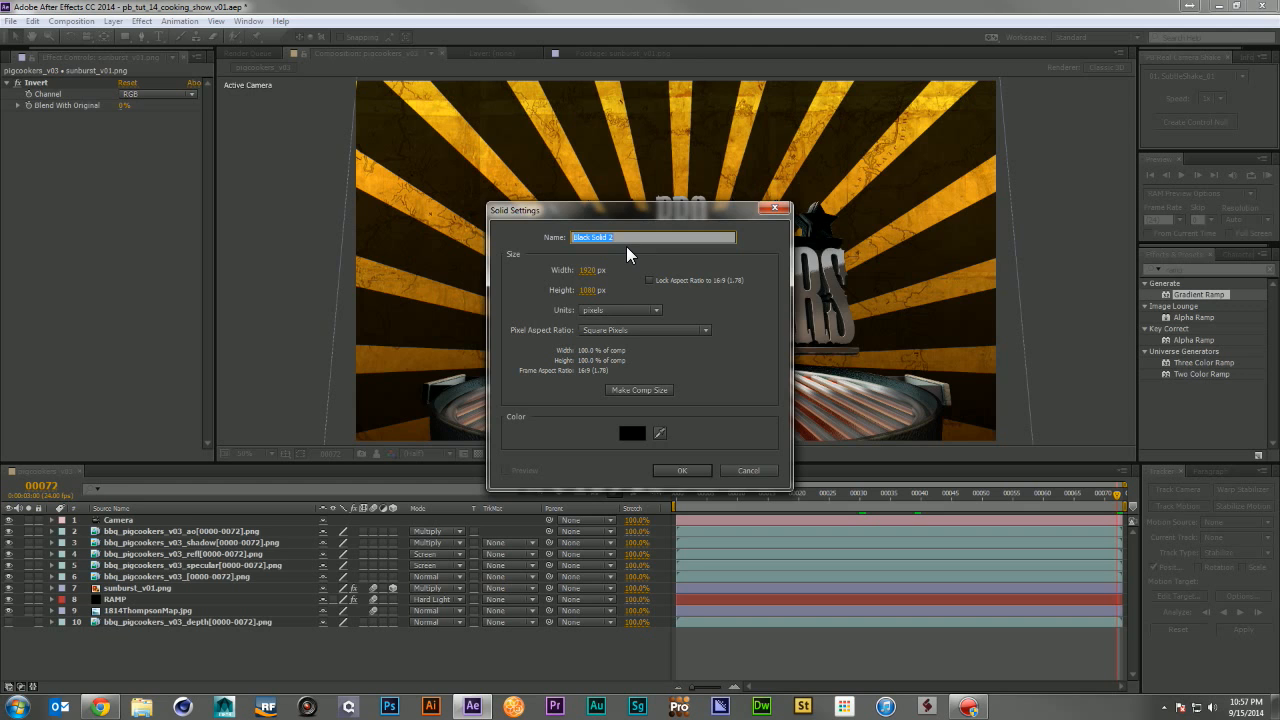
key(Return)
drag(156, 517, 154, 588)
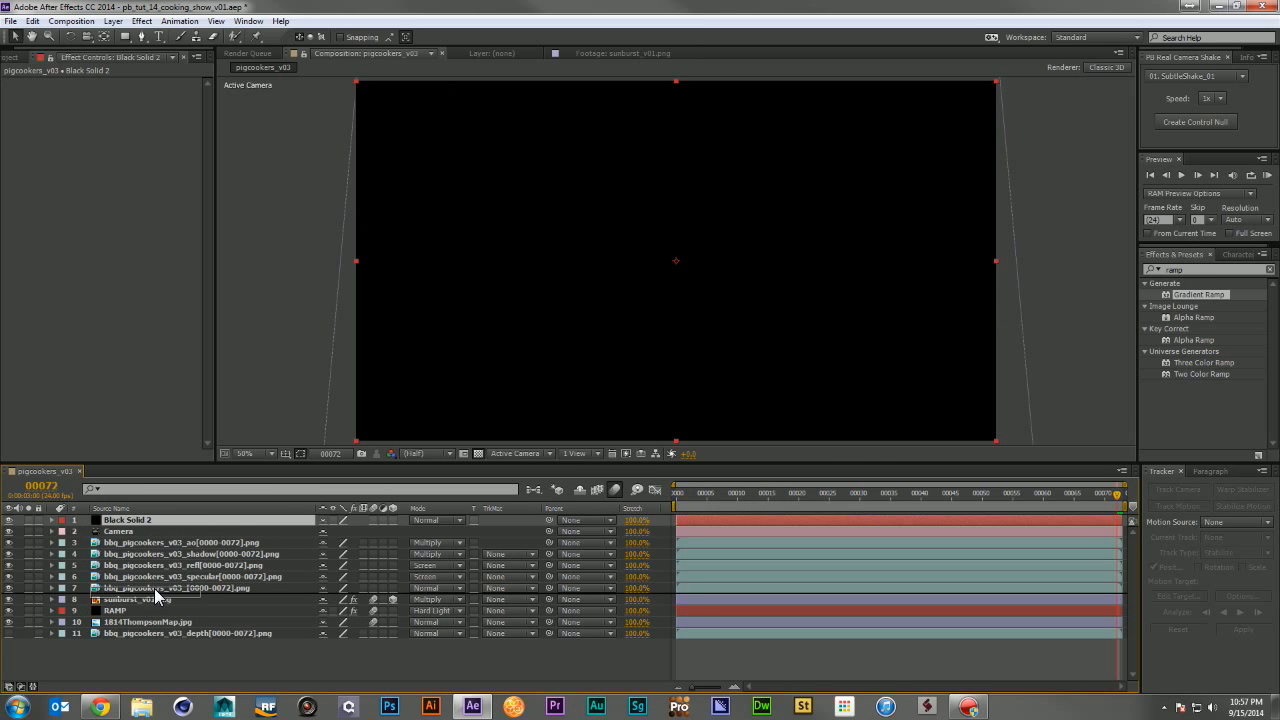
Step: Draw an elliptical mask around the title on the black solid, with a feather of about 313 pixels and a 121-pixel expansion
mouse_move(126, 36)
mouse_down()
mouse_move(206, 86)
mouse_move(208, 66)
mouse_up()
mouse_move(505, 226)
mouse_down()
mouse_move(878, 410)
mouse_move(868, 420)
mouse_up()
key(f)
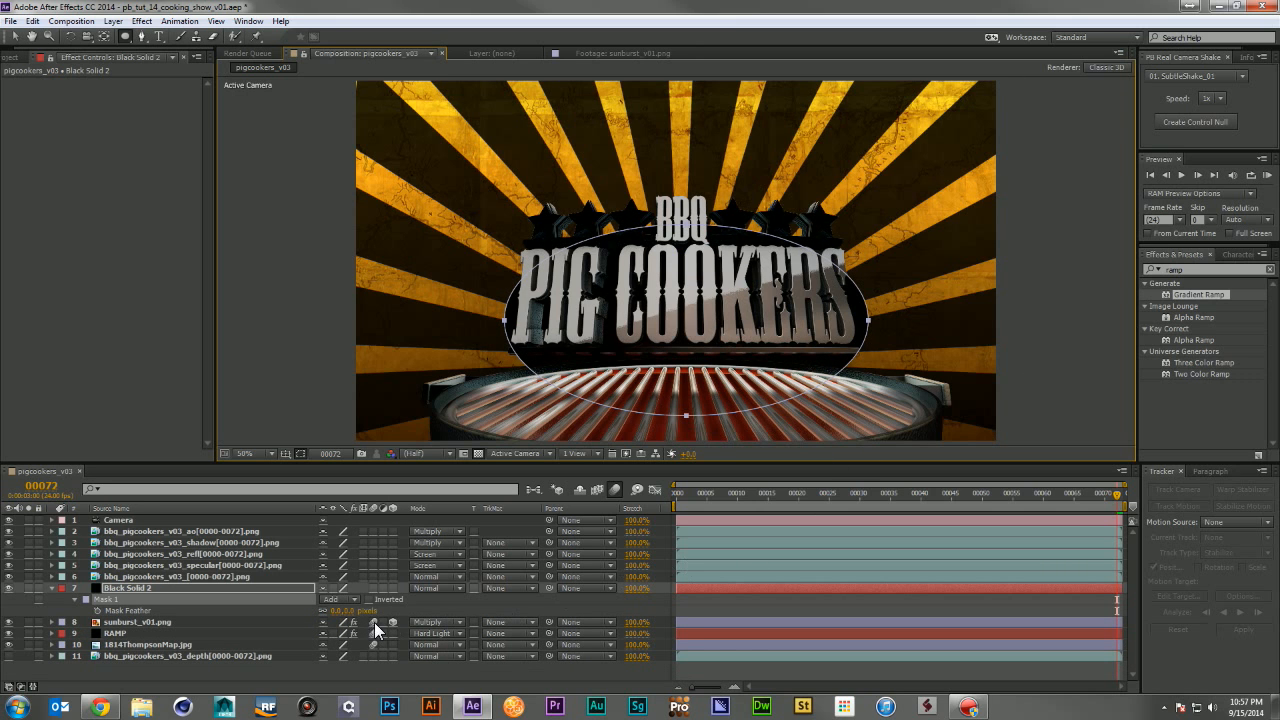
drag(358, 610, 580, 598)
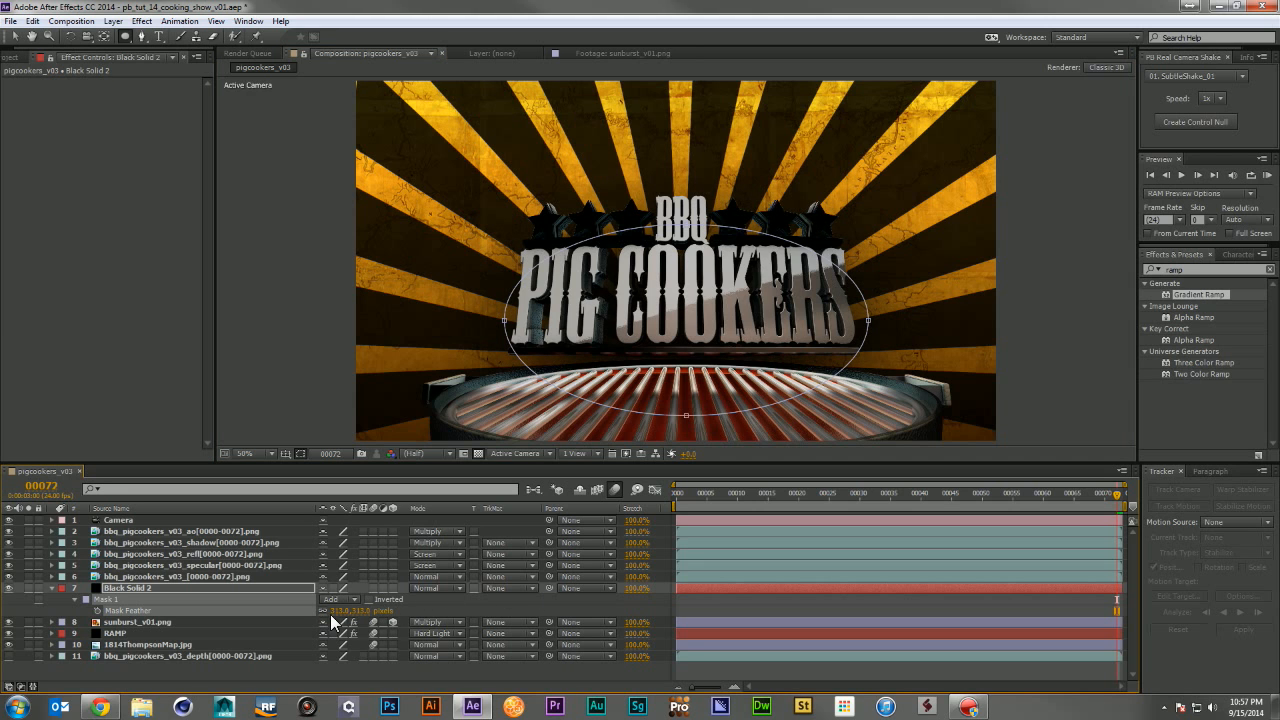
key(m)
key(m)
drag(331, 645, 420, 644)
click(790, 616)
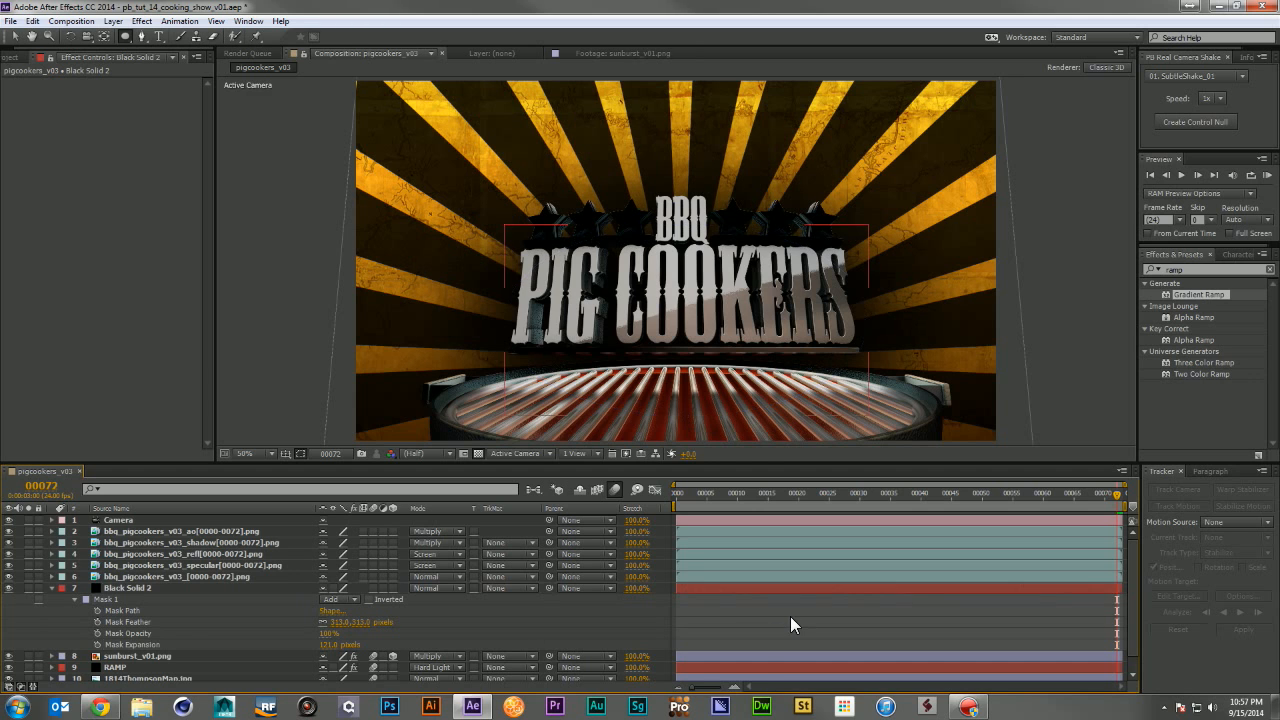
click(51, 587)
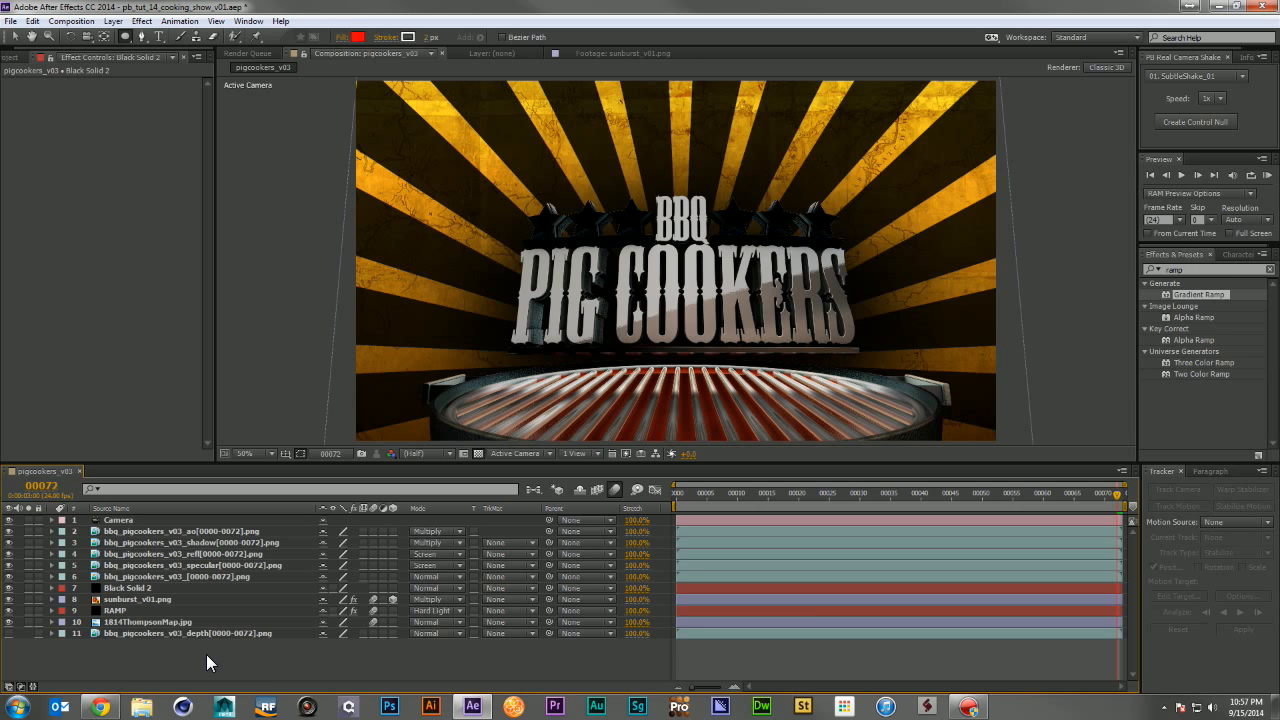
Step: Add an adjustment layer at the top of the composition and name it DEPTH
key(ctrl+5)
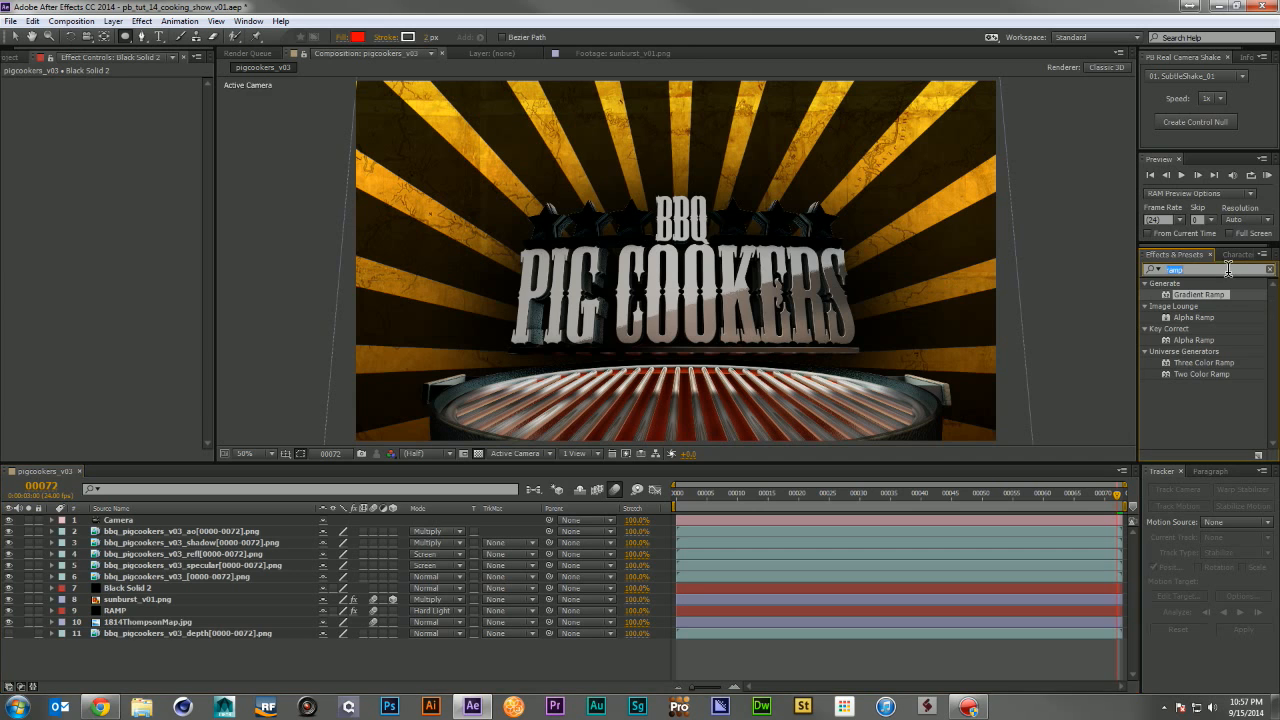
click(518, 654)
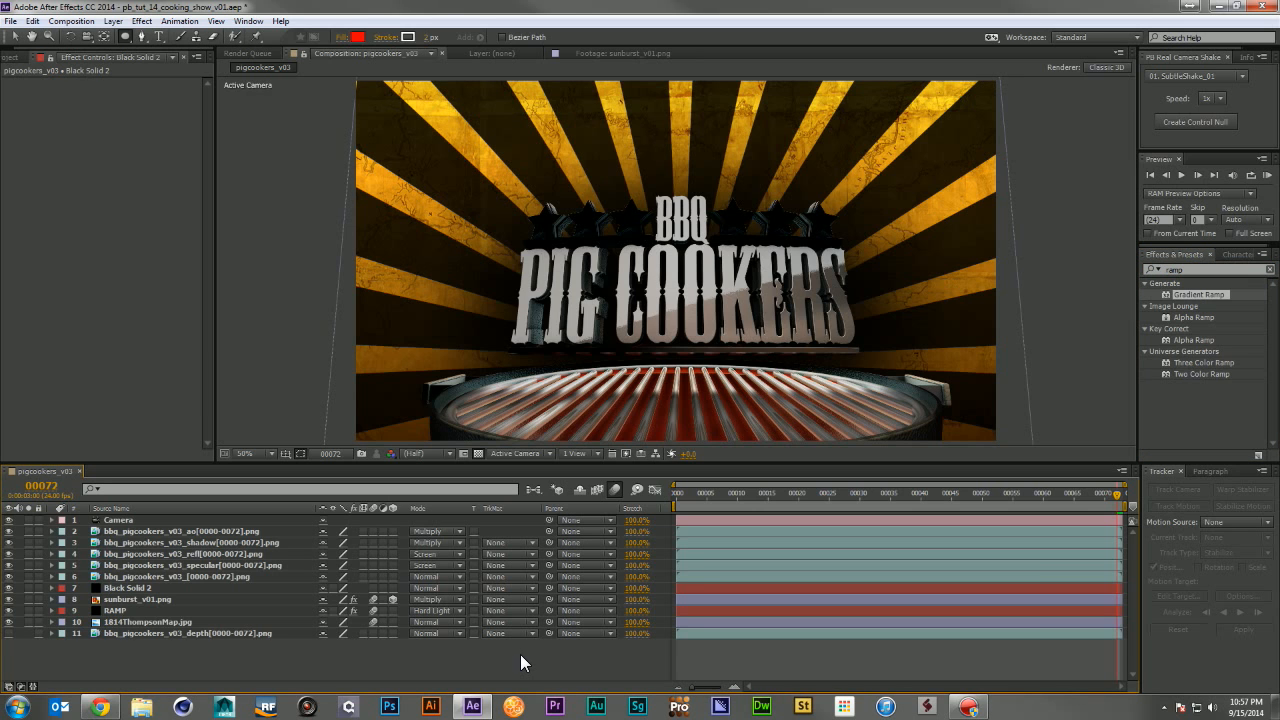
key(ctrl+alt+y)
key(Return)
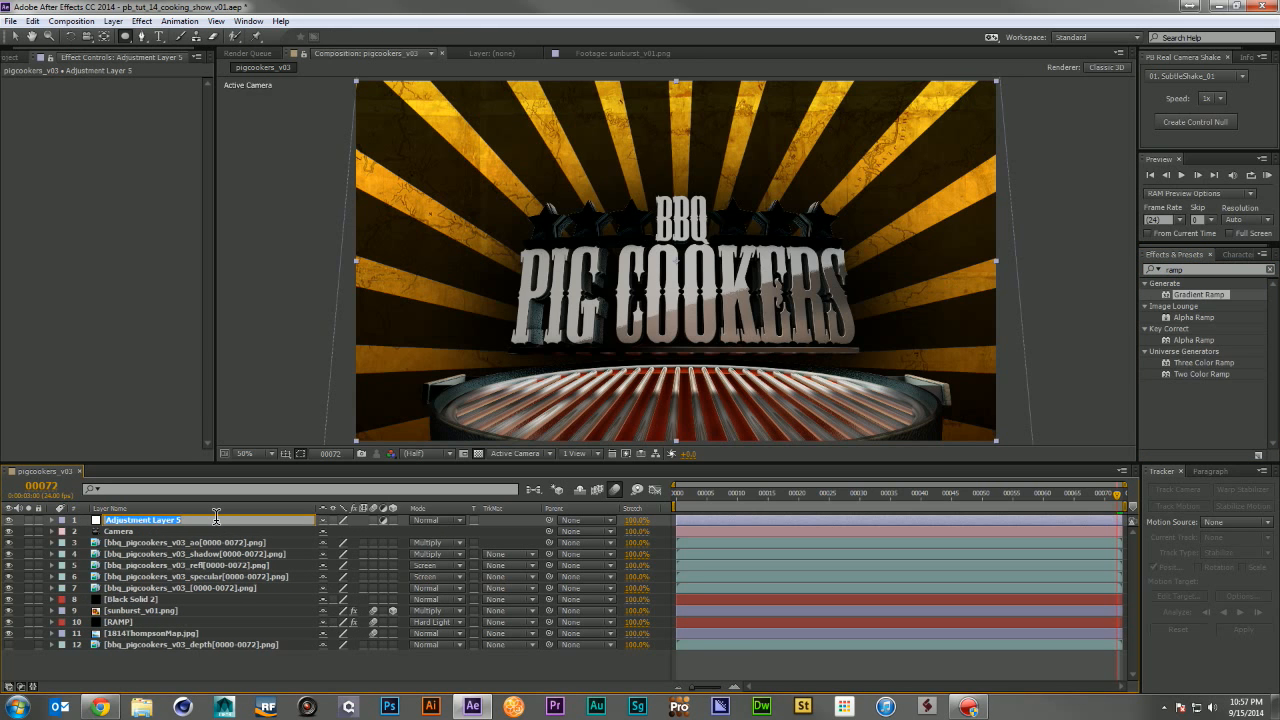
text(DEPTH)
key(Return)
Step: Apply Camera Lens Blur to the DEPTH layer and use the bbq_pigcookers_v03_depth pass as its blur map
click(1214, 270)
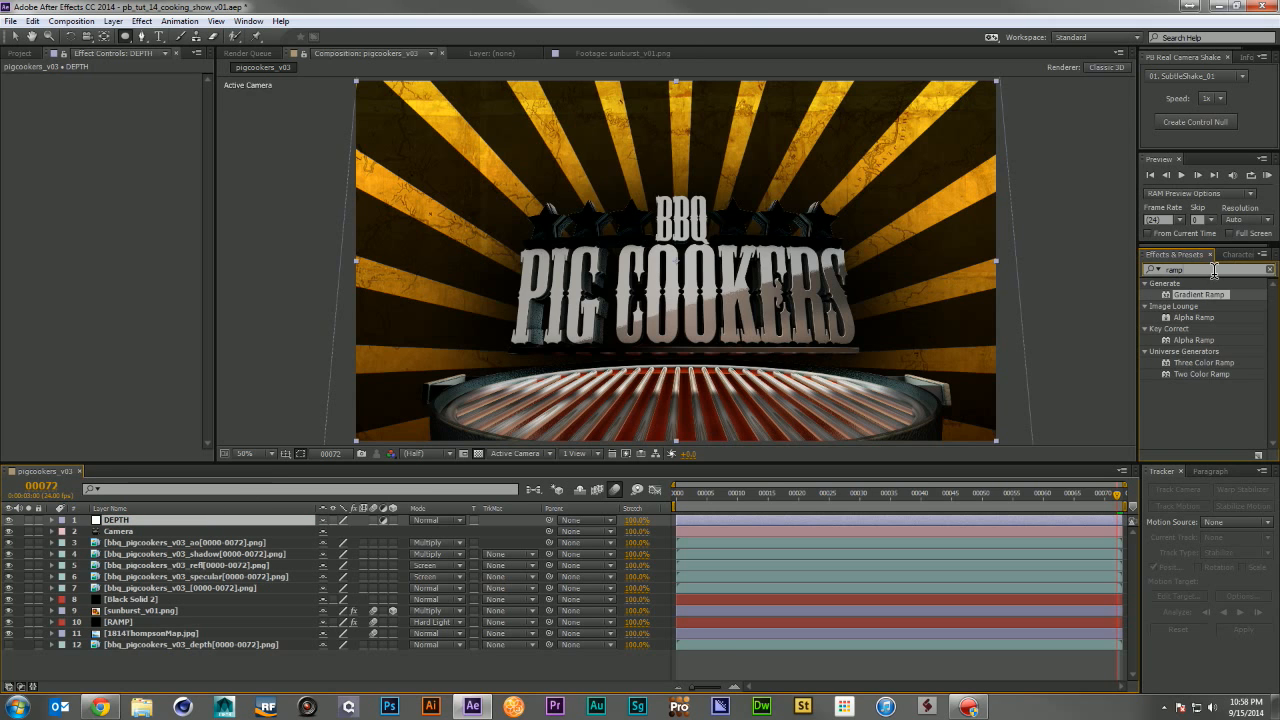
text(camera)
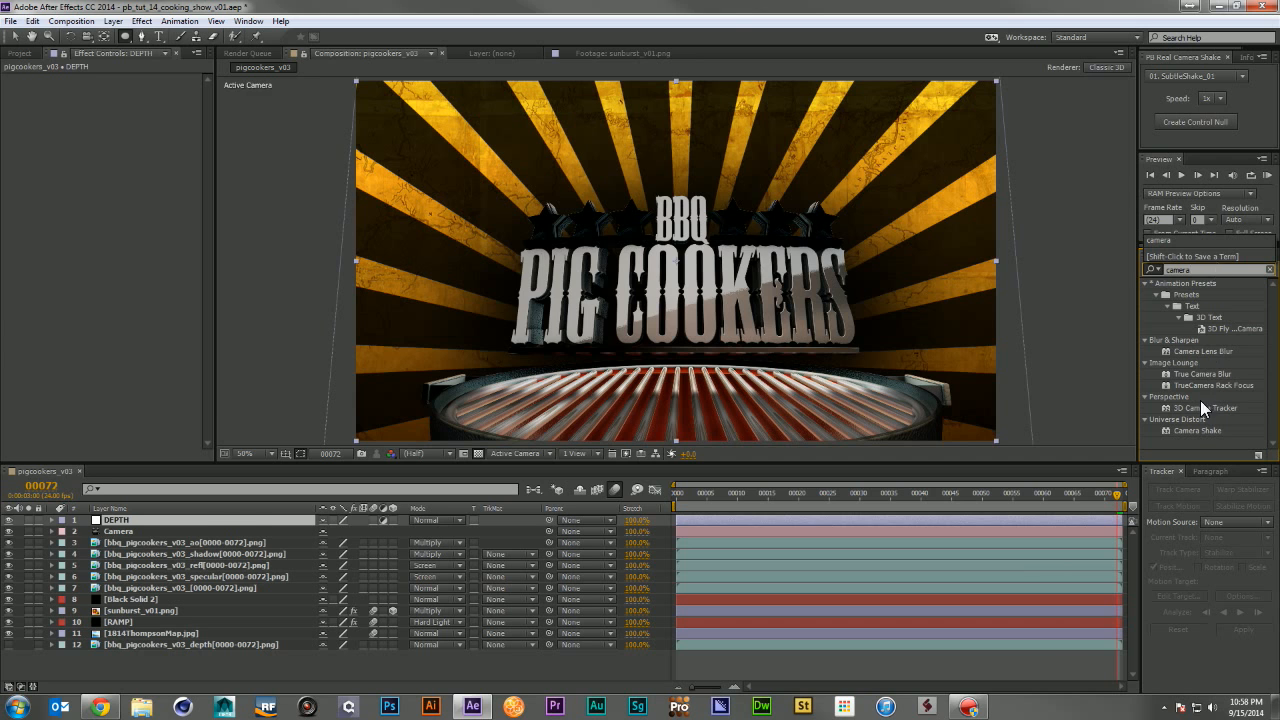
drag(1200, 354, 138, 520)
click(164, 180)
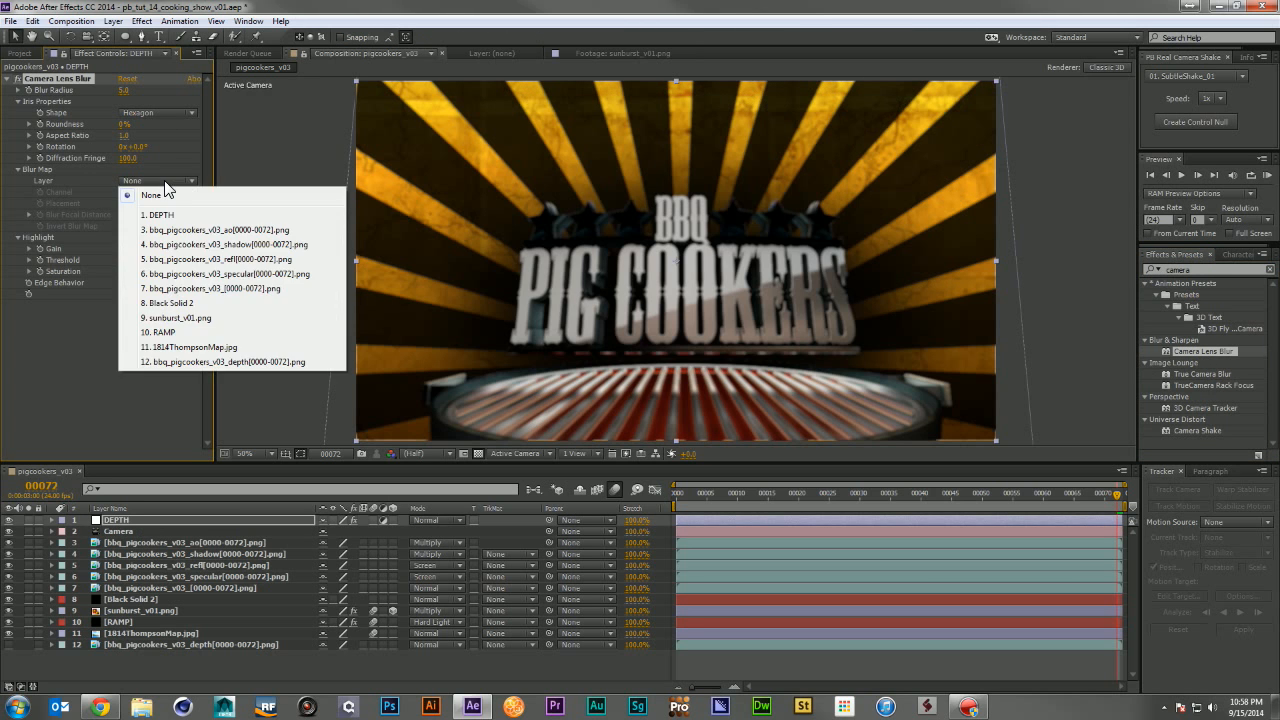
click(228, 360)
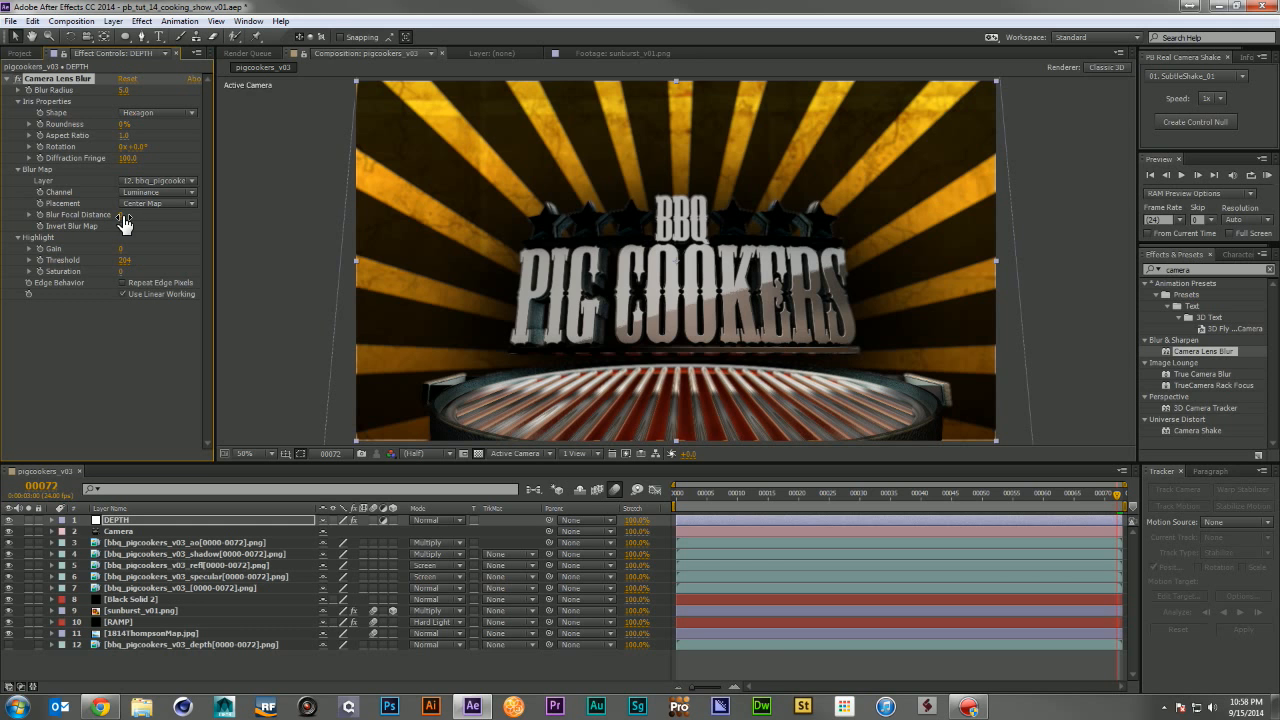
Step: Set the lens blur's focal distance to 46, try a larger blur radius and settle on 5
mouse_move(124, 222)
mouse_down()
mouse_move(188, 229)
mouse_move(142, 233)
mouse_up()
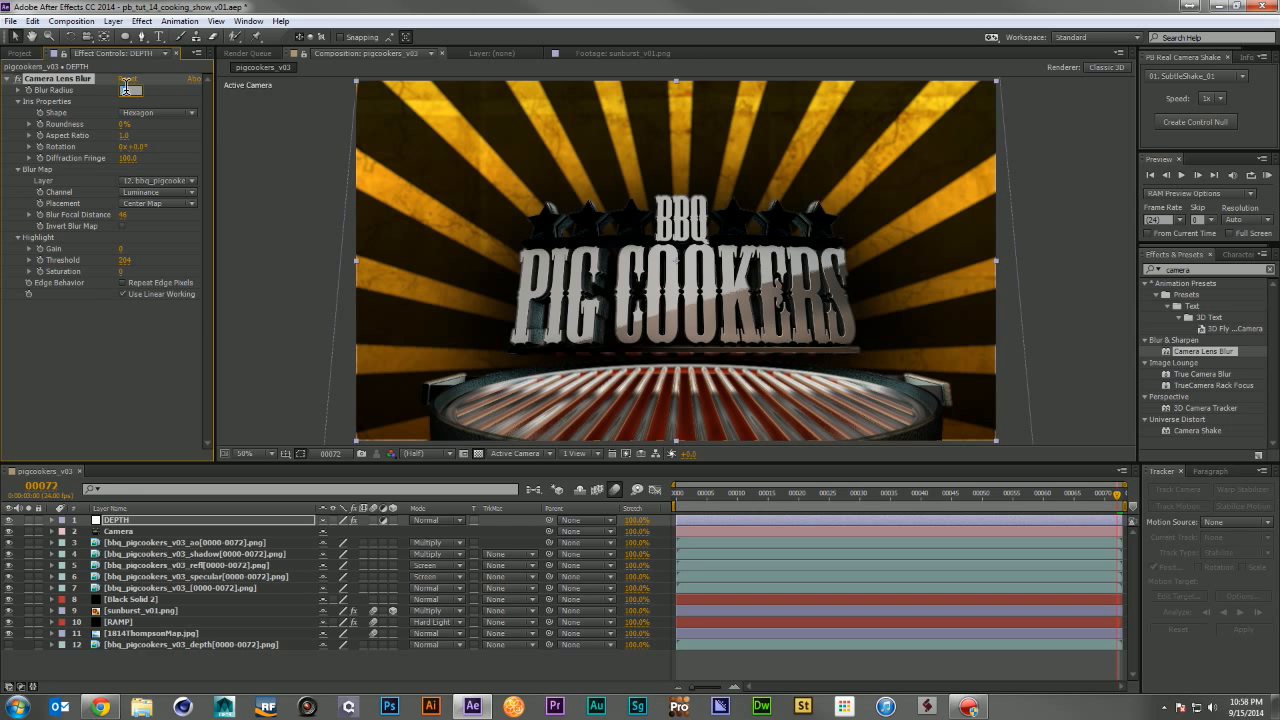
drag(126, 91, 131, 94)
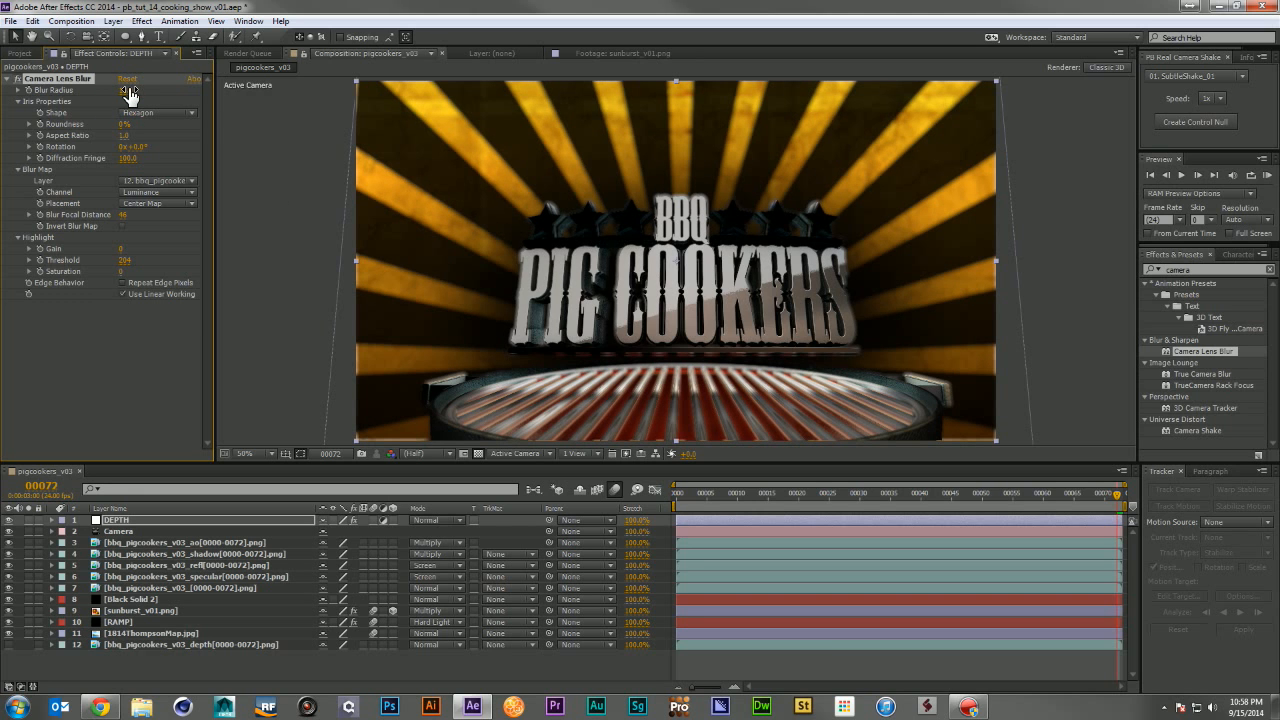
click(126, 90)
key(Return)
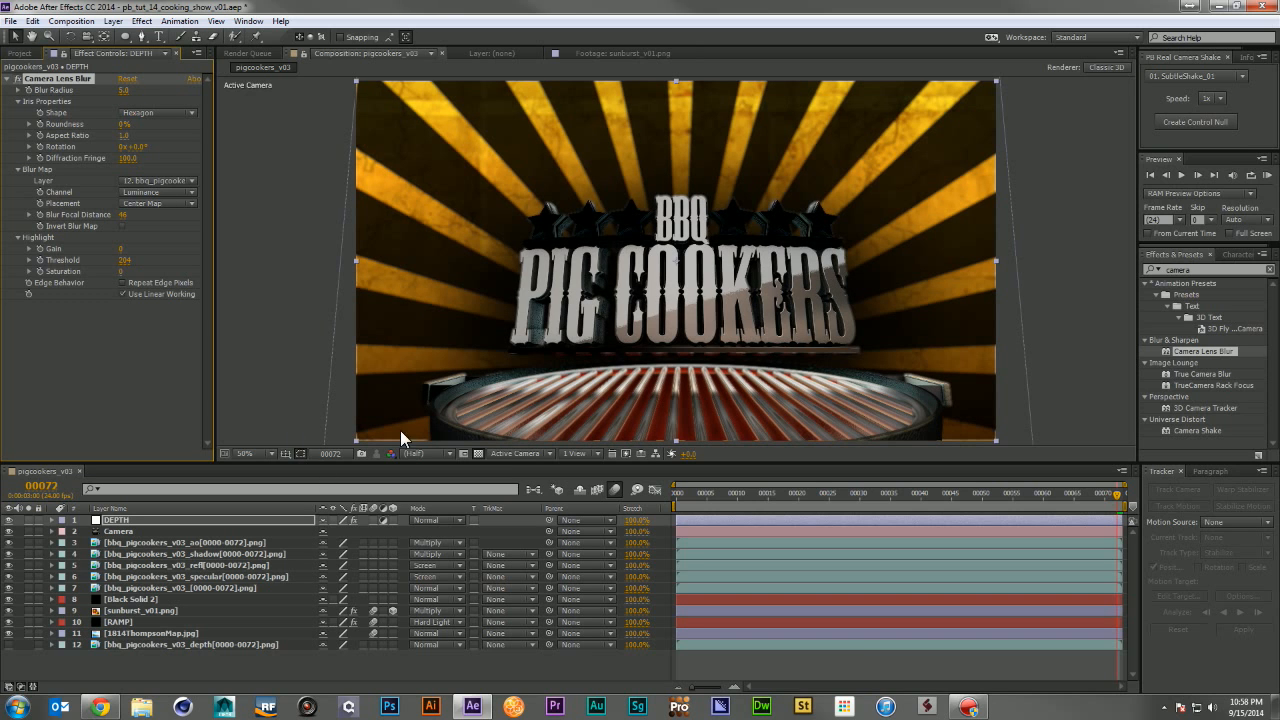
click(262, 662)
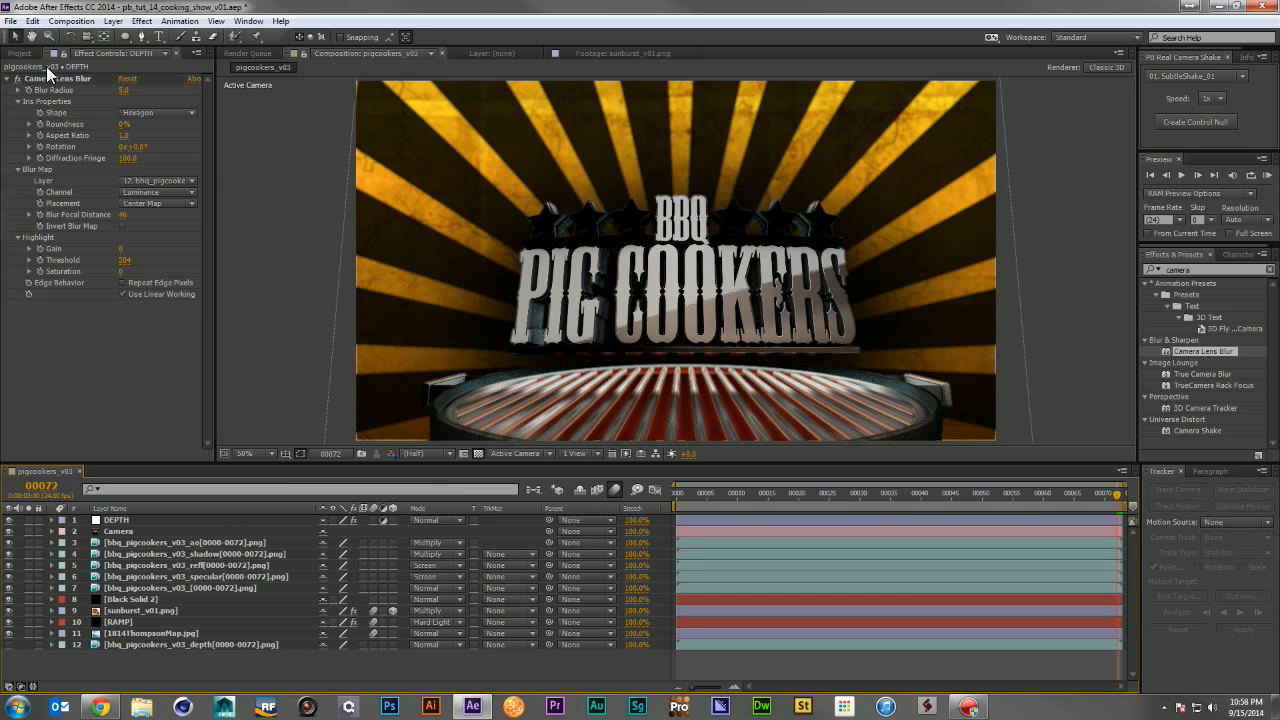
Step: Add pb_dp_fireball_small_01_side.mov from Destruction Pack above the black solid and make it start at about frame 46
click(25, 55)
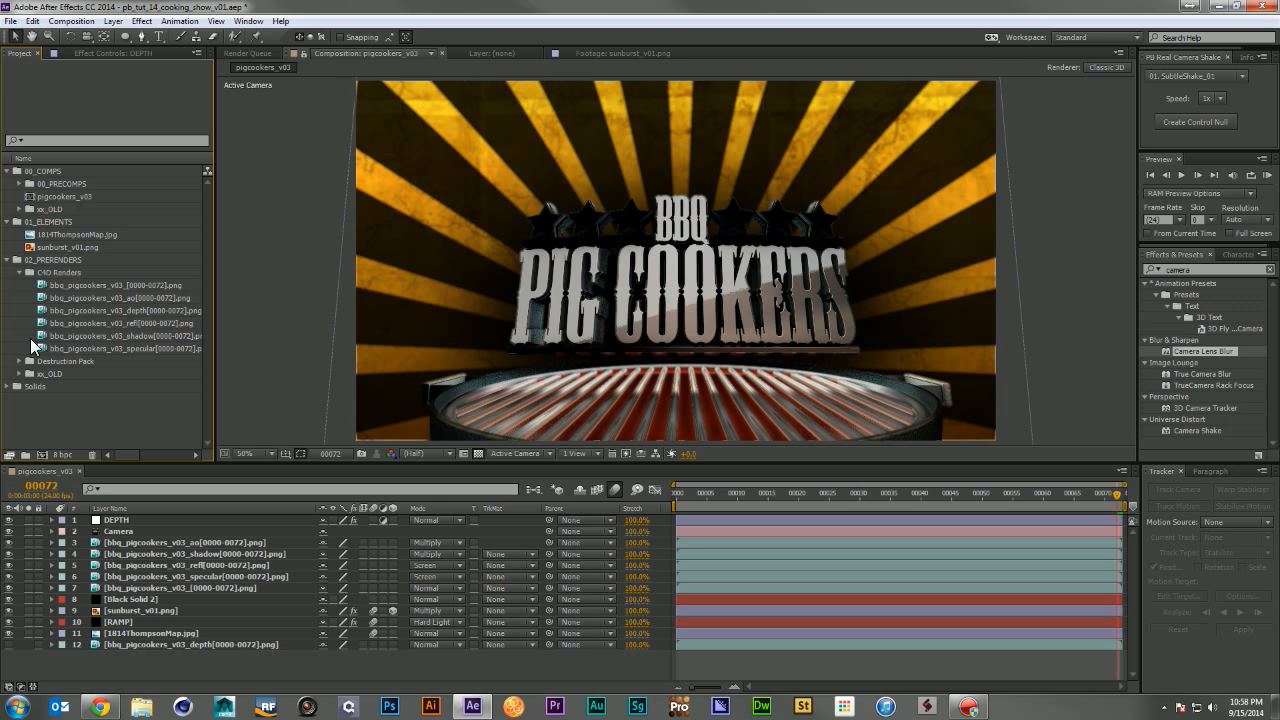
click(28, 273)
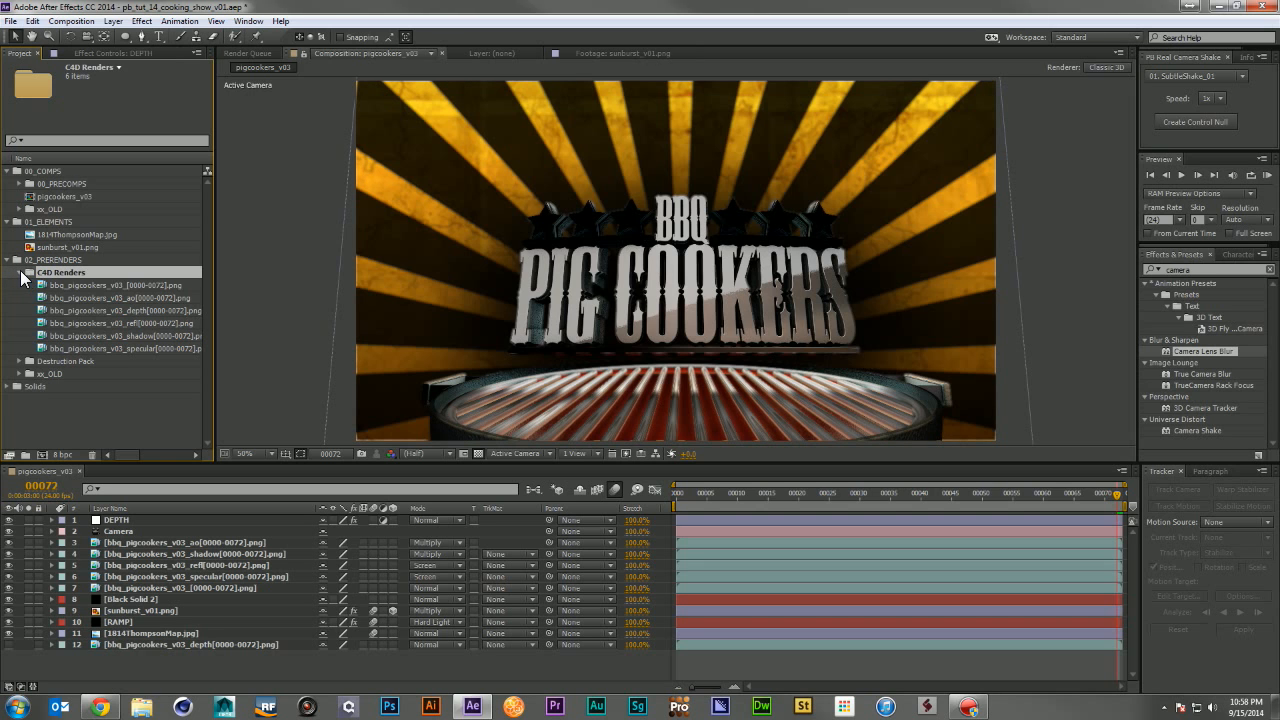
click(18, 272)
click(19, 285)
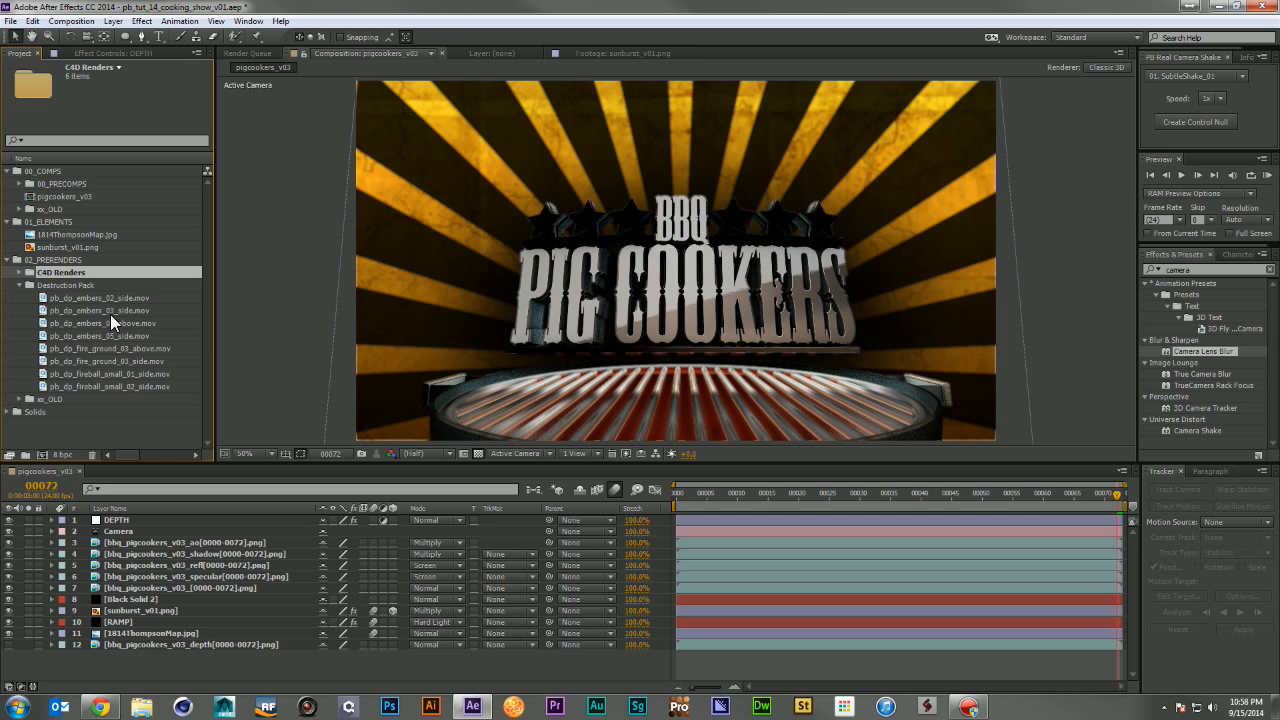
mouse_move(140, 376)
mouse_down()
mouse_move(204, 642)
mouse_move(150, 374)
mouse_up()
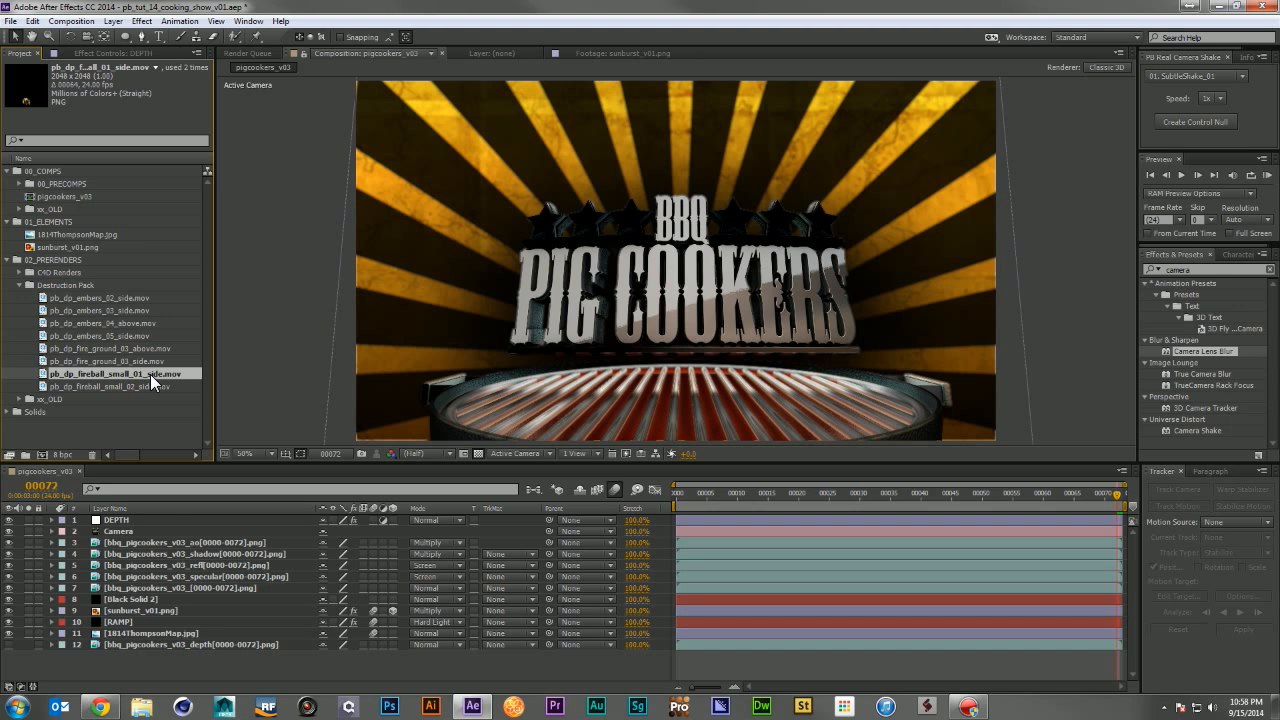
drag(150, 375, 205, 592)
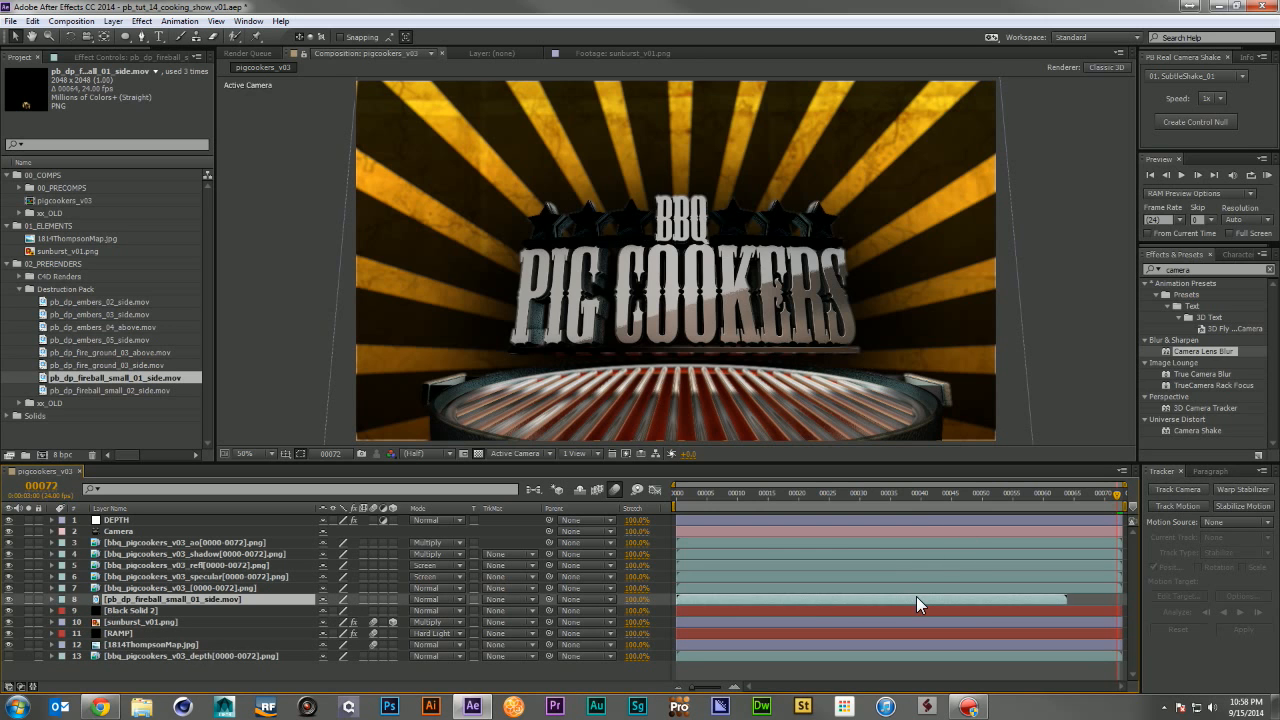
drag(916, 596, 972, 606)
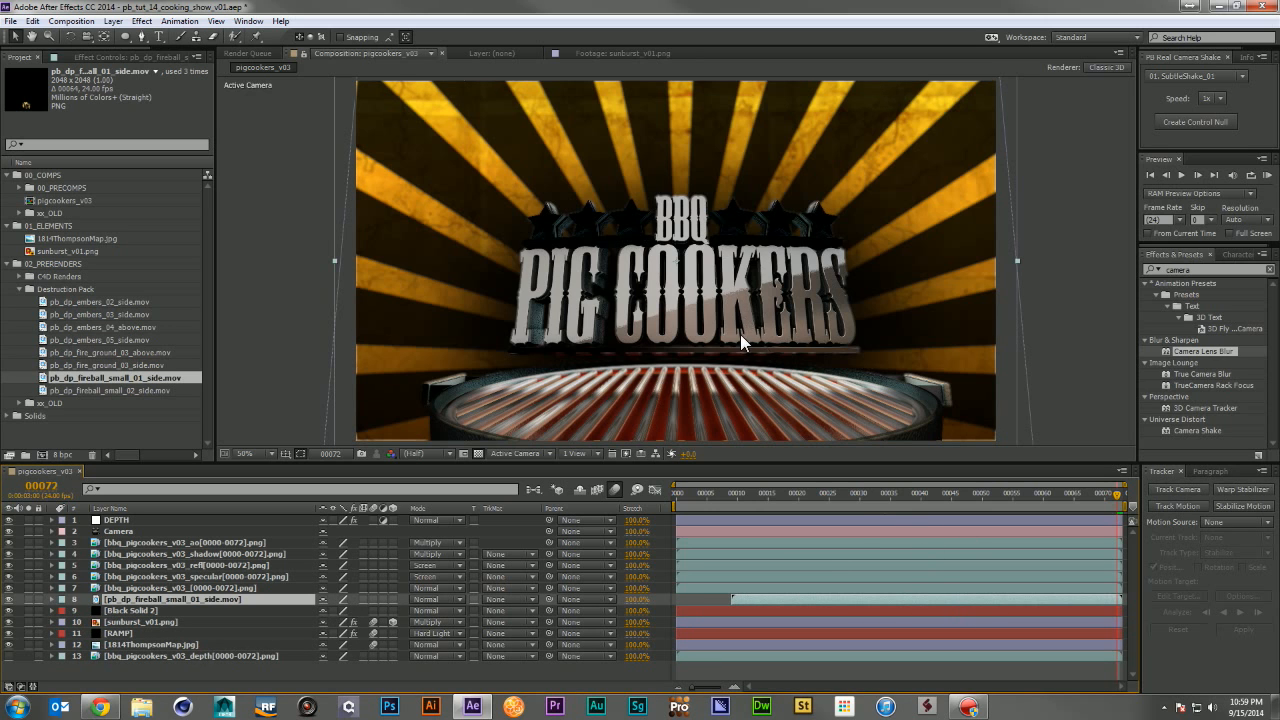
drag(878, 592, 996, 594)
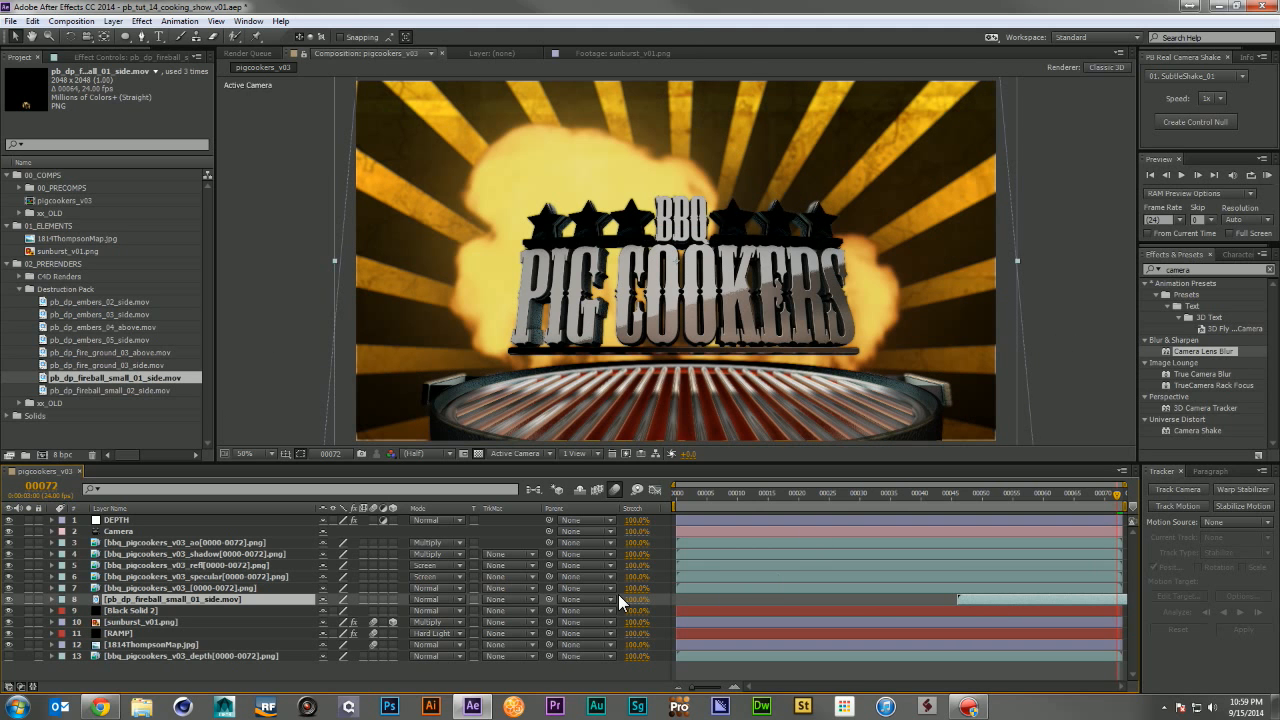
Step: Scale the first fireball down to 66% and move it behind the left side of the title
key(s)
drag(345, 611, 312, 612)
drag(720, 350, 598, 385)
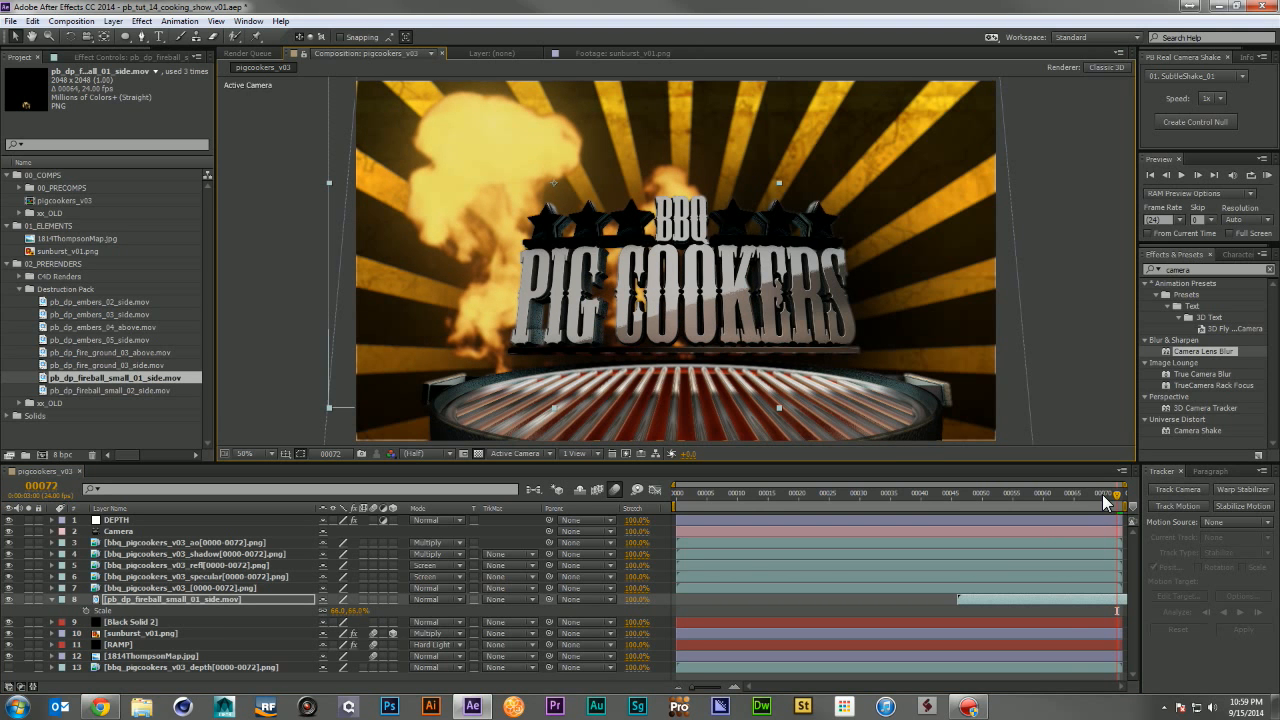
drag(1102, 494, 1152, 496)
Step: Add pb_dp_fireball_small_02_side.mov below the first fireball, align its start with that clip and scale it down to 62%
drag(114, 386, 194, 616)
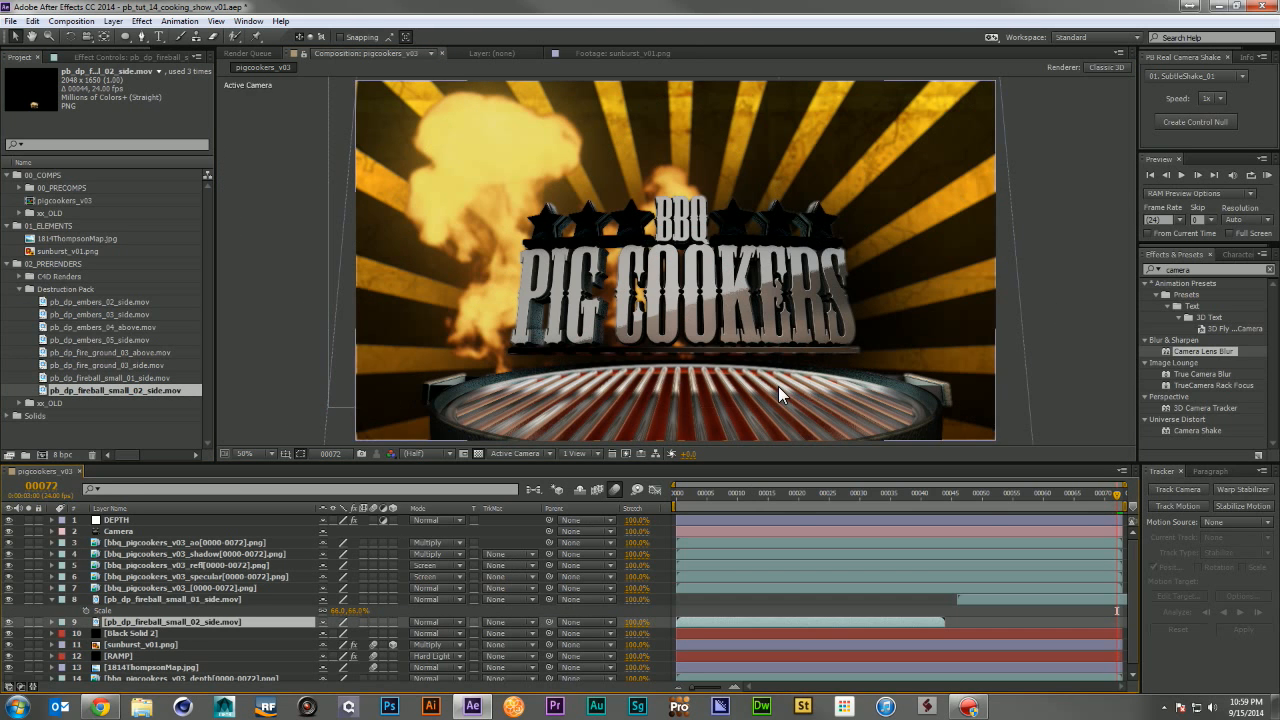
drag(724, 622, 1012, 626)
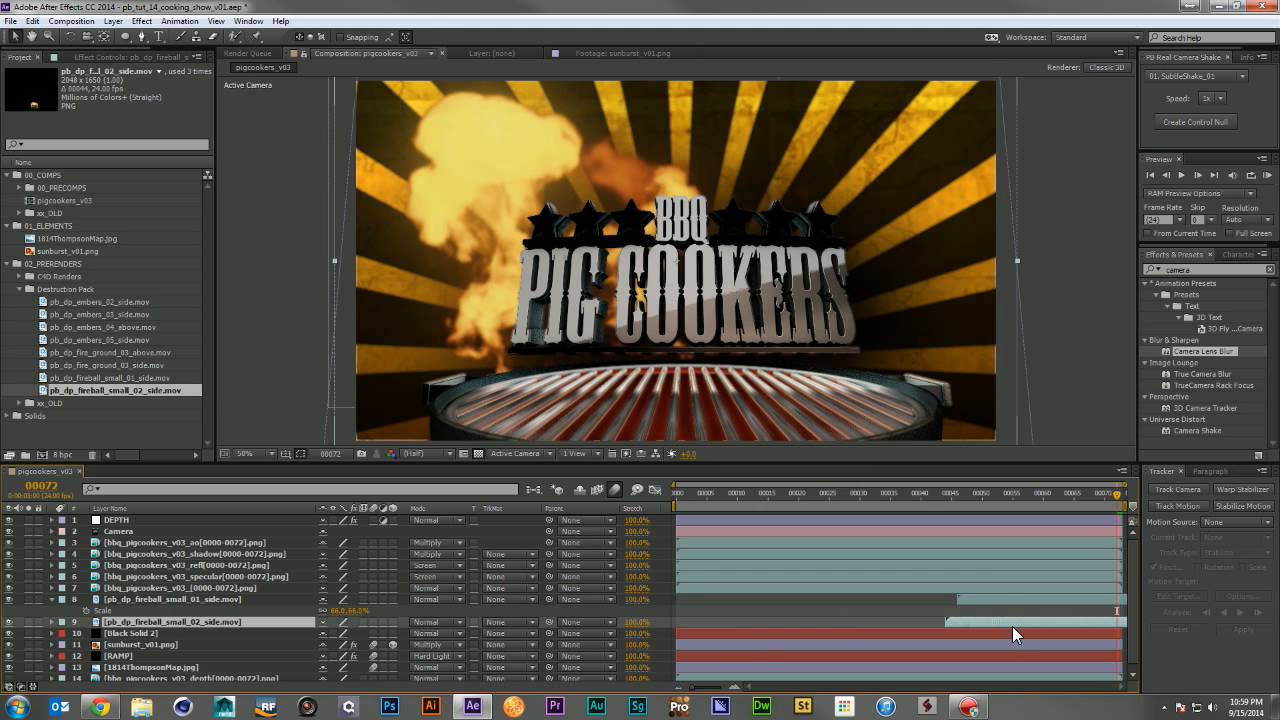
key(s)
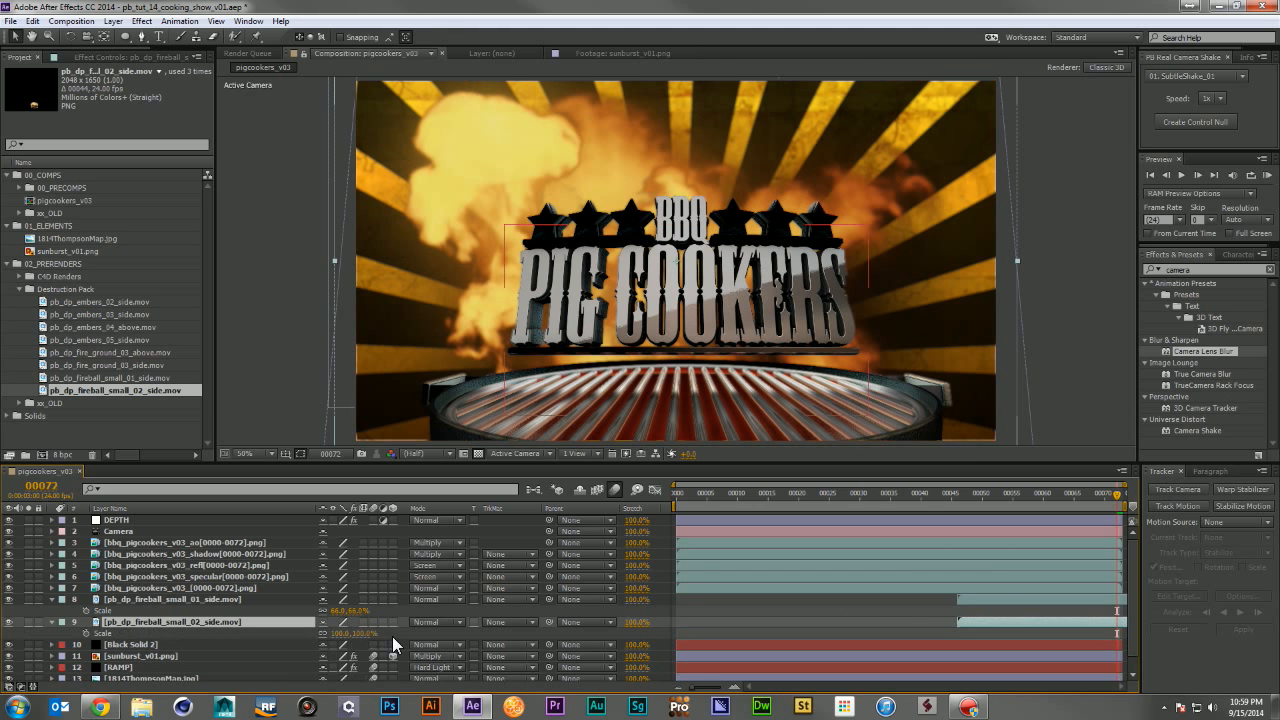
drag(360, 633, 334, 632)
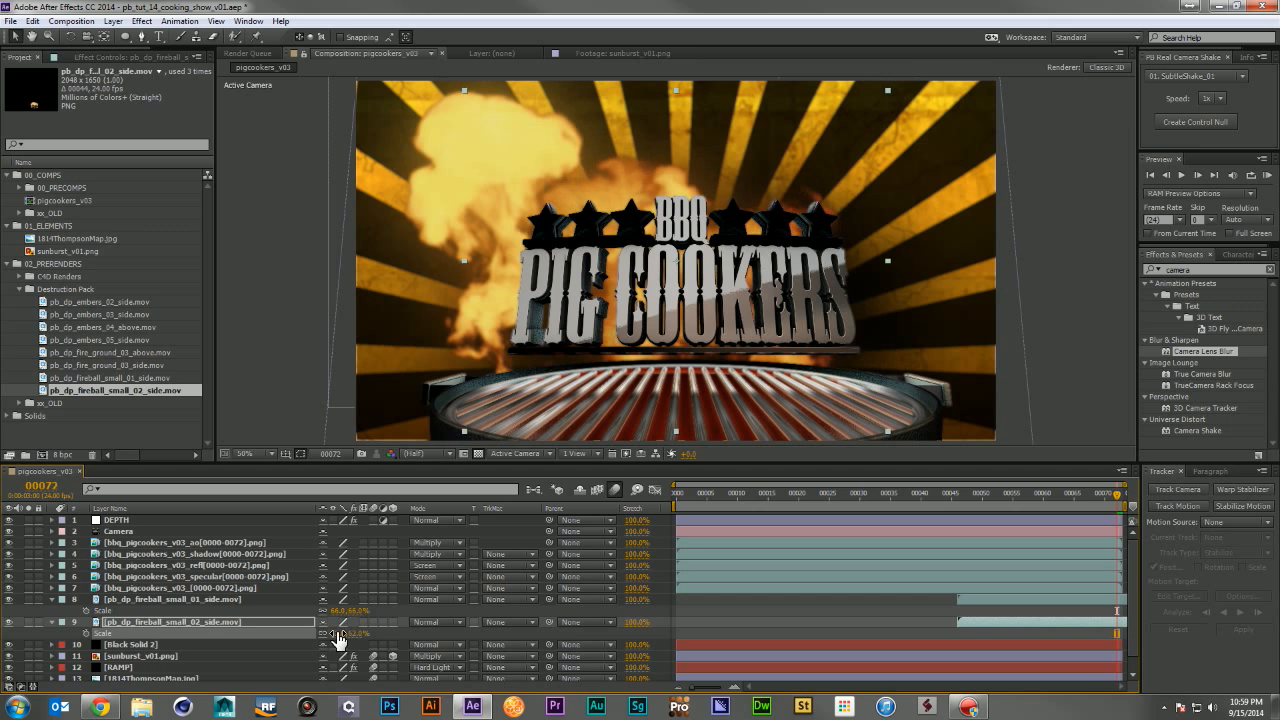
Step: Mirror the second fireball with a horizontal scale of -62% and position it behind the right side of the title
key(s)
key(s)
click(336, 633)
text(-62)
key(Return)
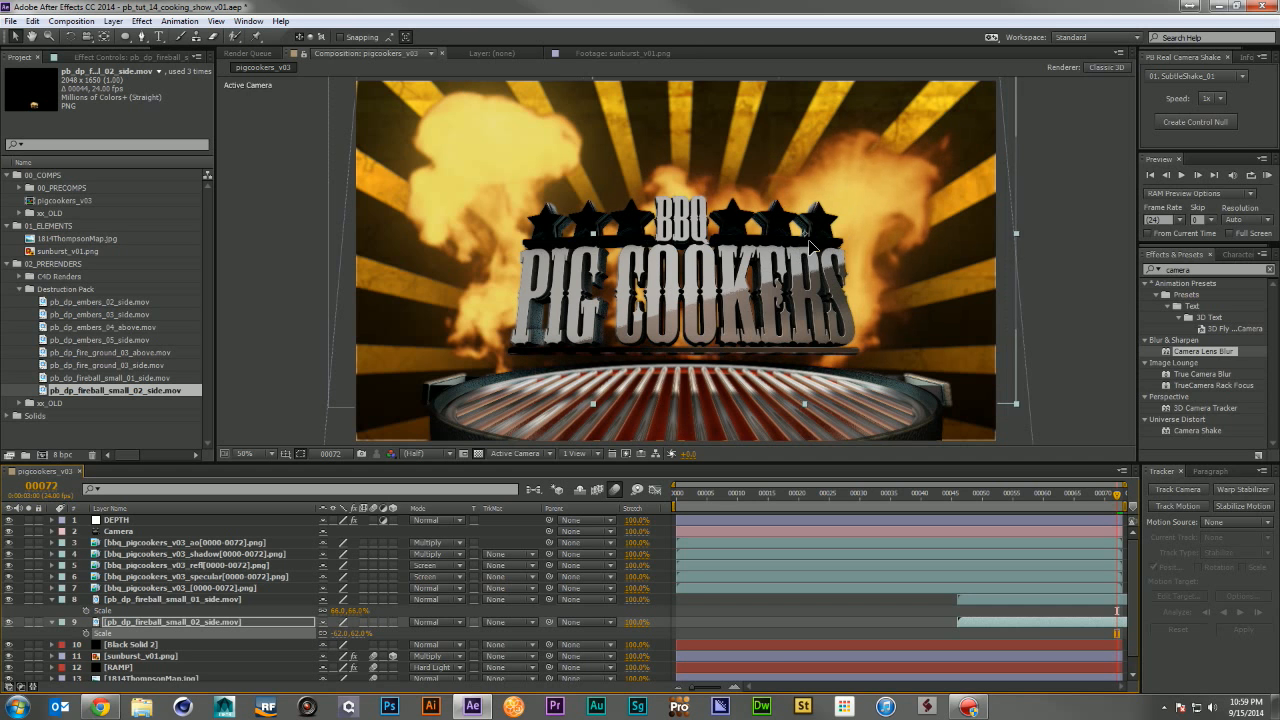
Step: Nudge the second fireball slightly farther right behind the title and apply the Stylize Glow effect to the first fireball layer
drag(831, 260, 831, 261)
click(1216, 268)
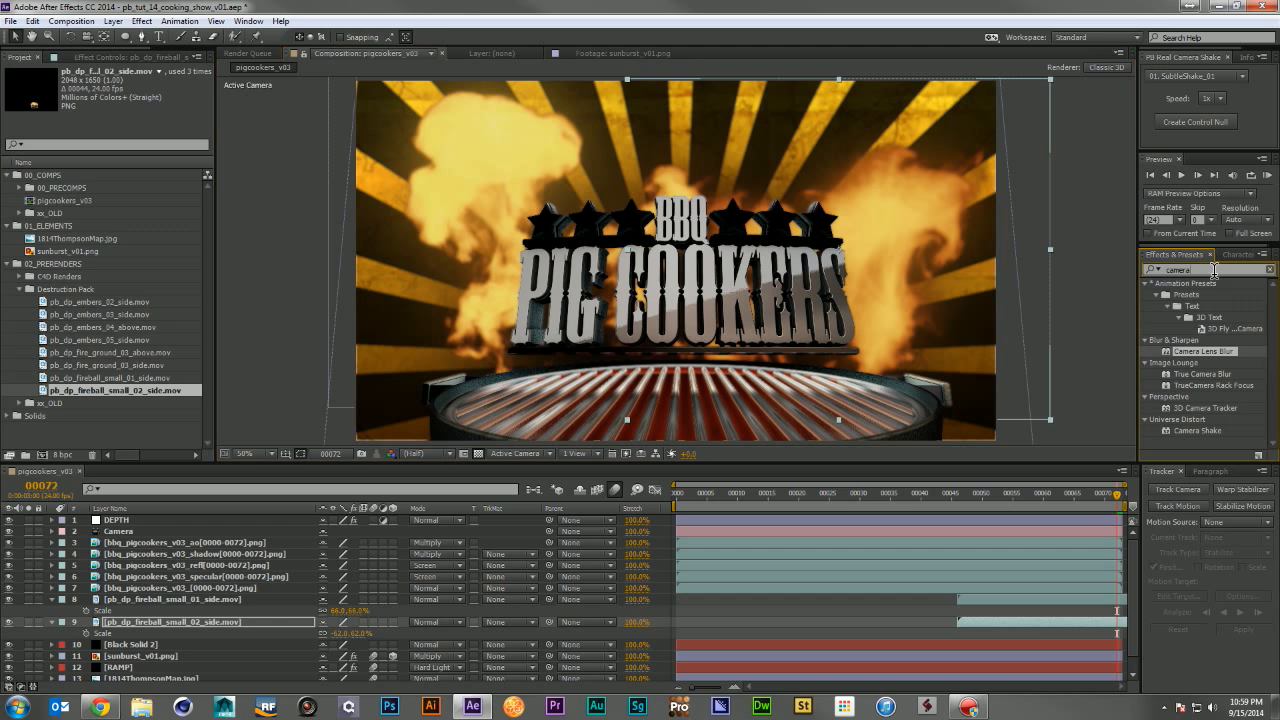
double_click(1216, 268)
text(glow)
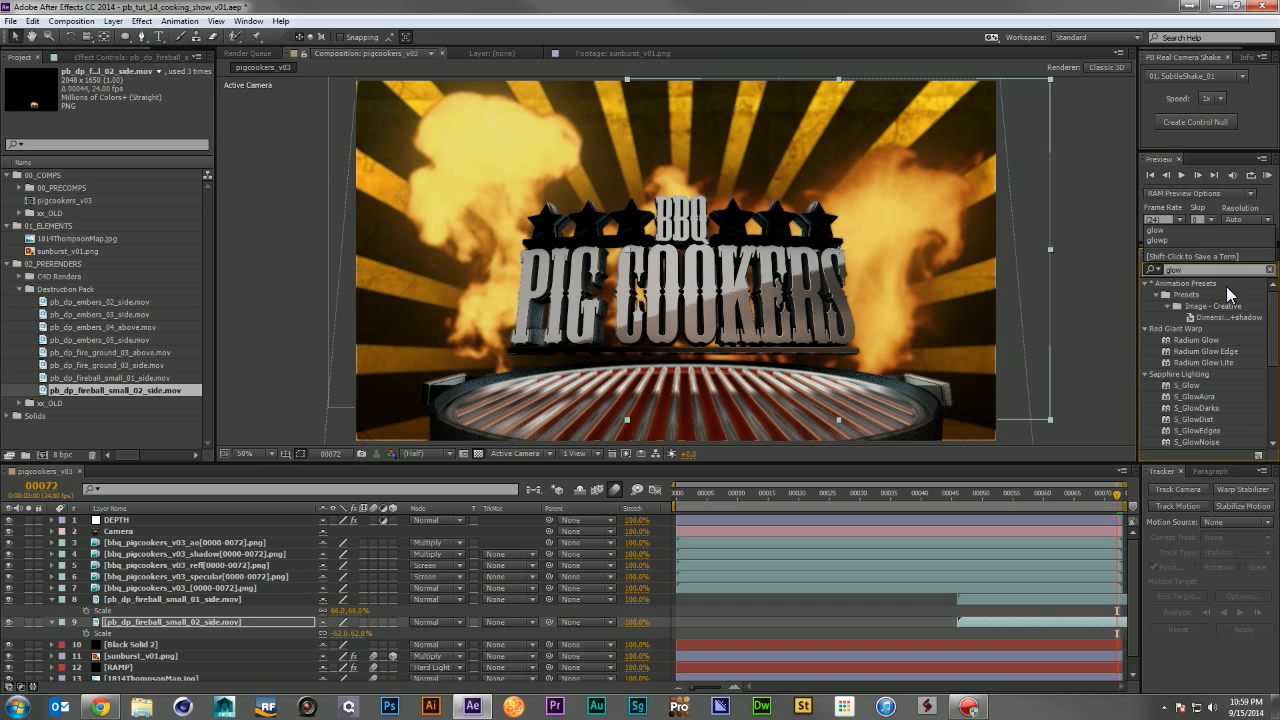
scroll(1180, 360, down, 5)
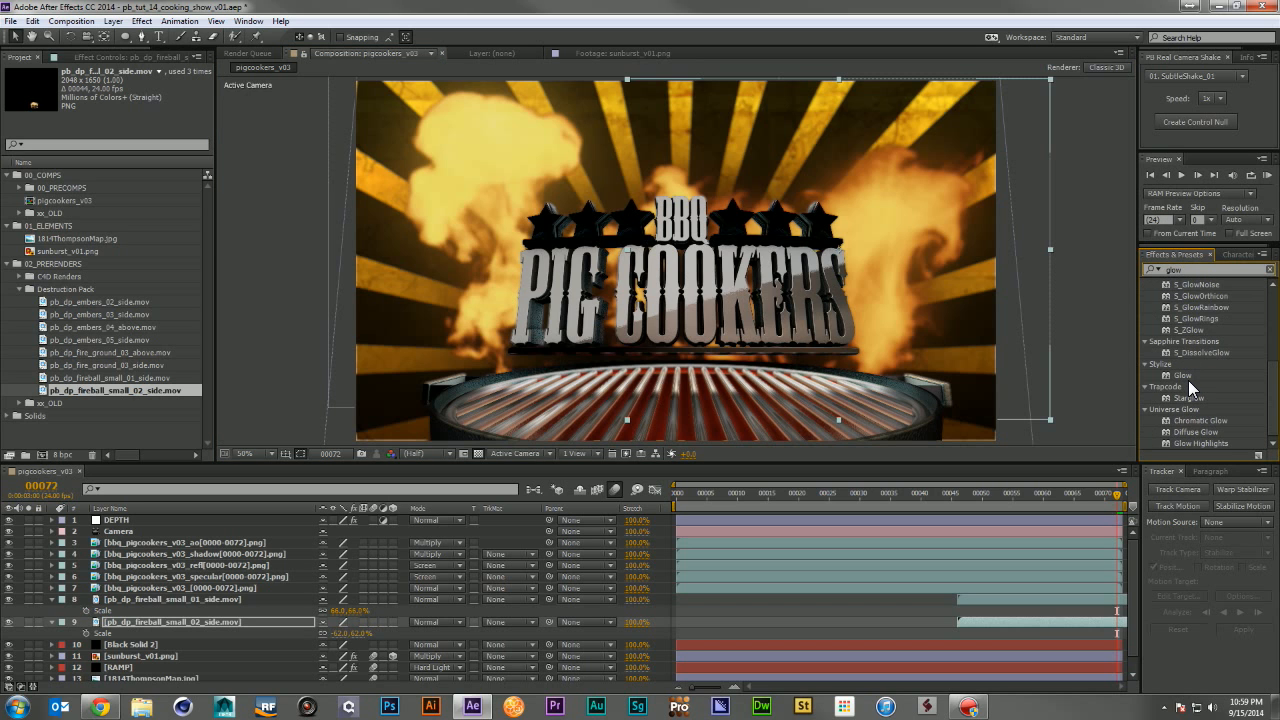
drag(1188, 378, 1062, 600)
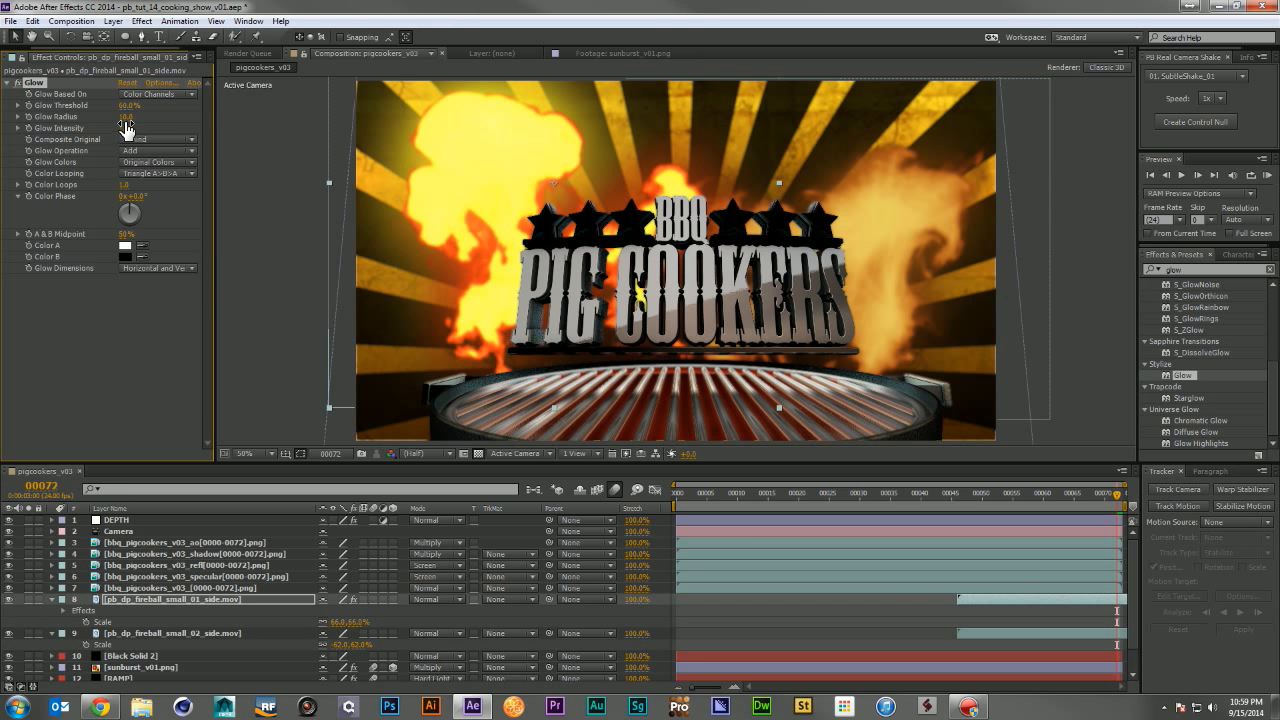
Step: Set the first fireball's Glow Radius to about 267 and its Glow Threshold to 89%
drag(126, 117, 285, 115)
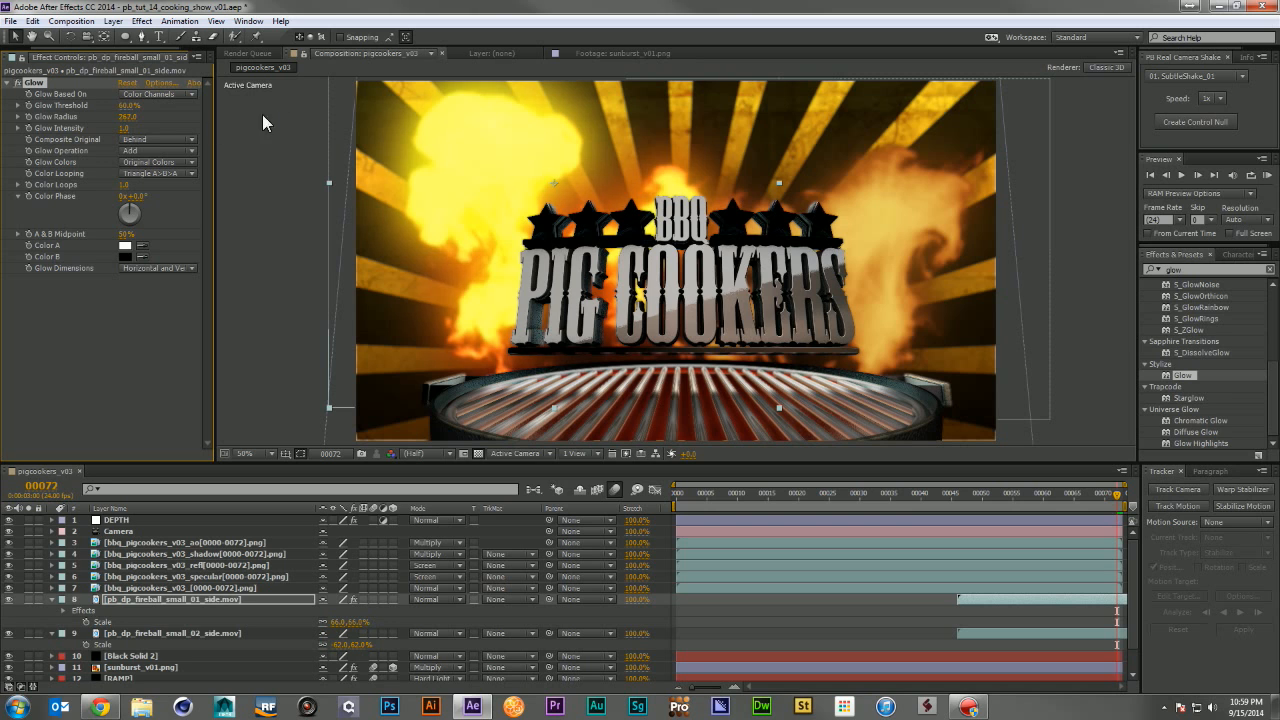
drag(131, 106, 190, 112)
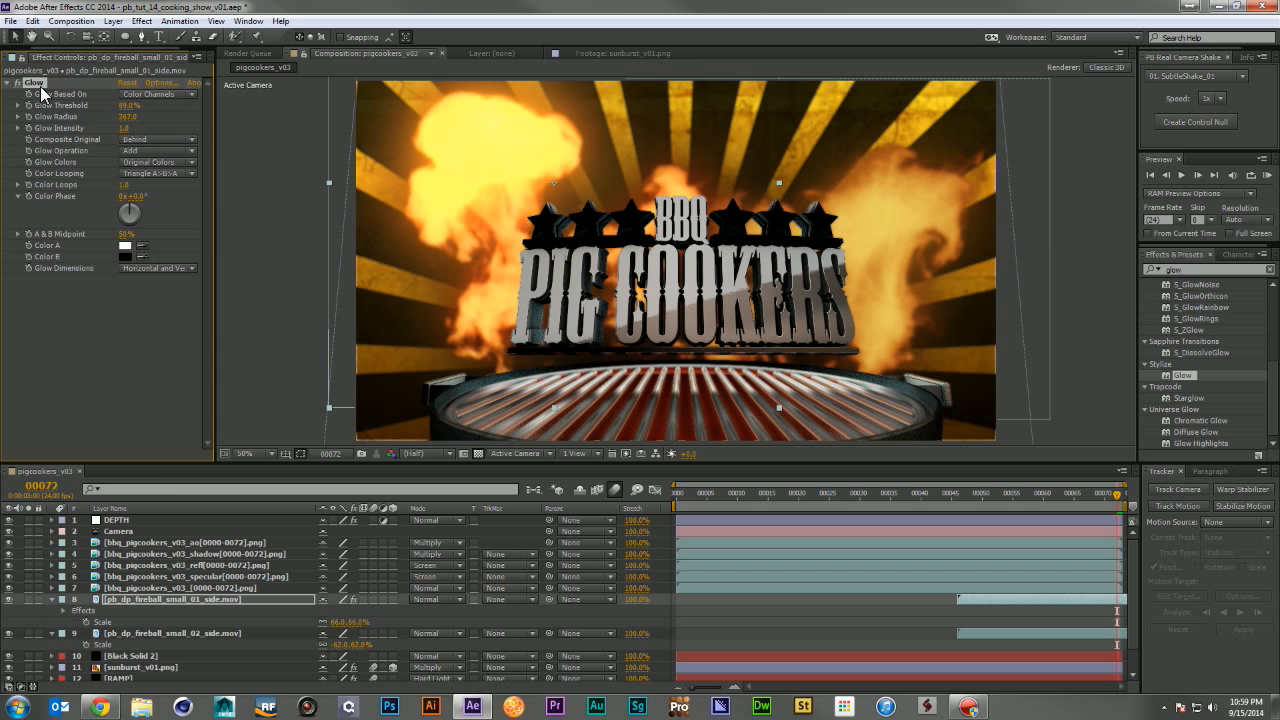
Step: Copy the first fireball's Glow effect onto the second fireball and lower the copy's Glow Threshold
click(154, 634)
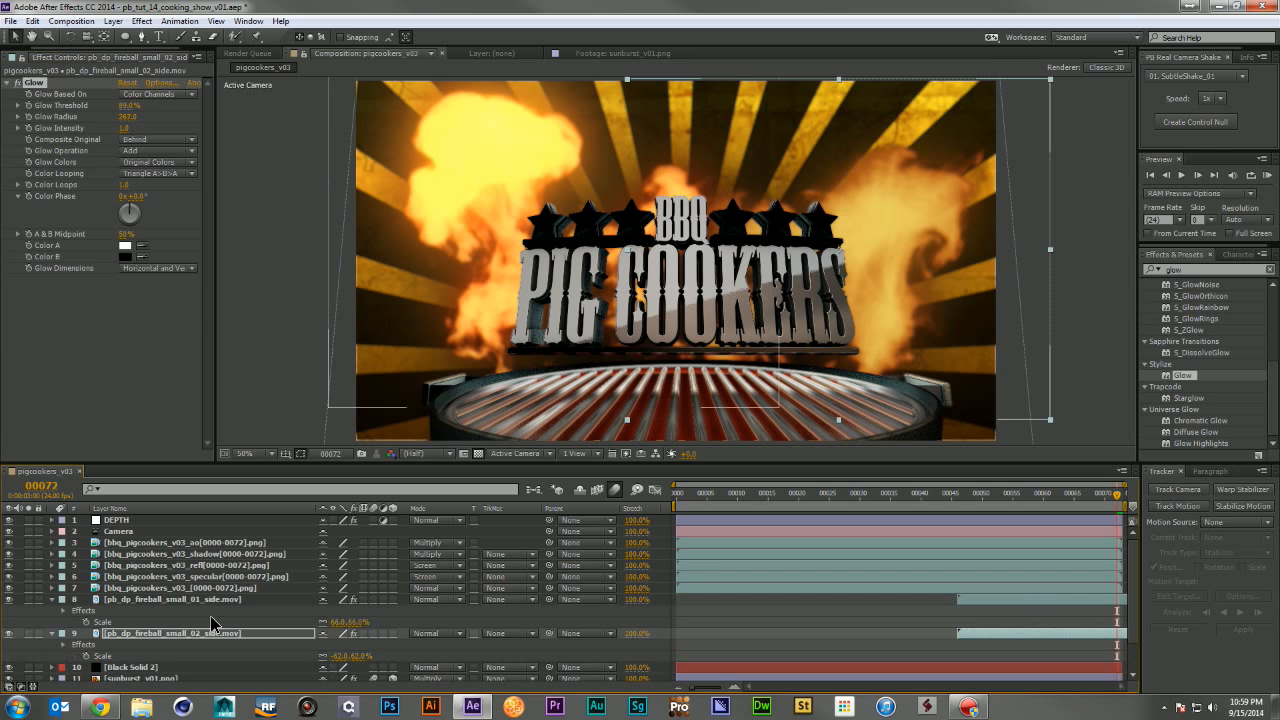
click(128, 117)
click(133, 109)
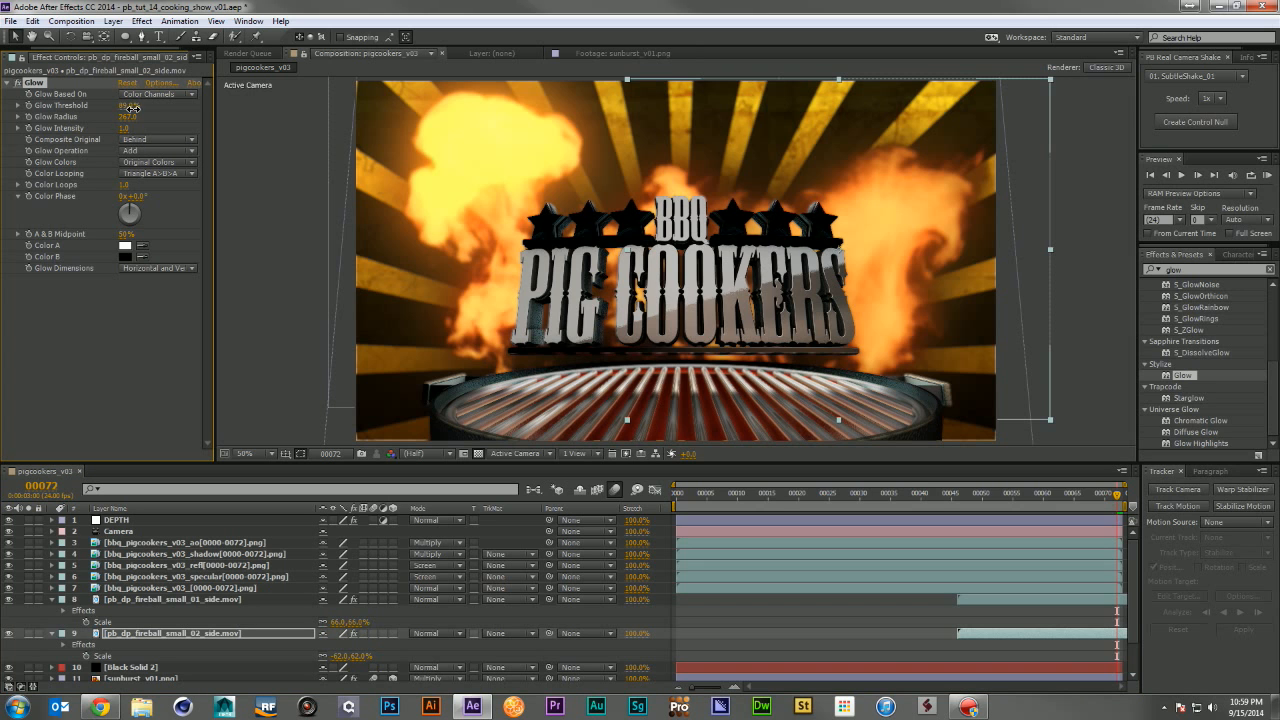
drag(149, 109, 123, 108)
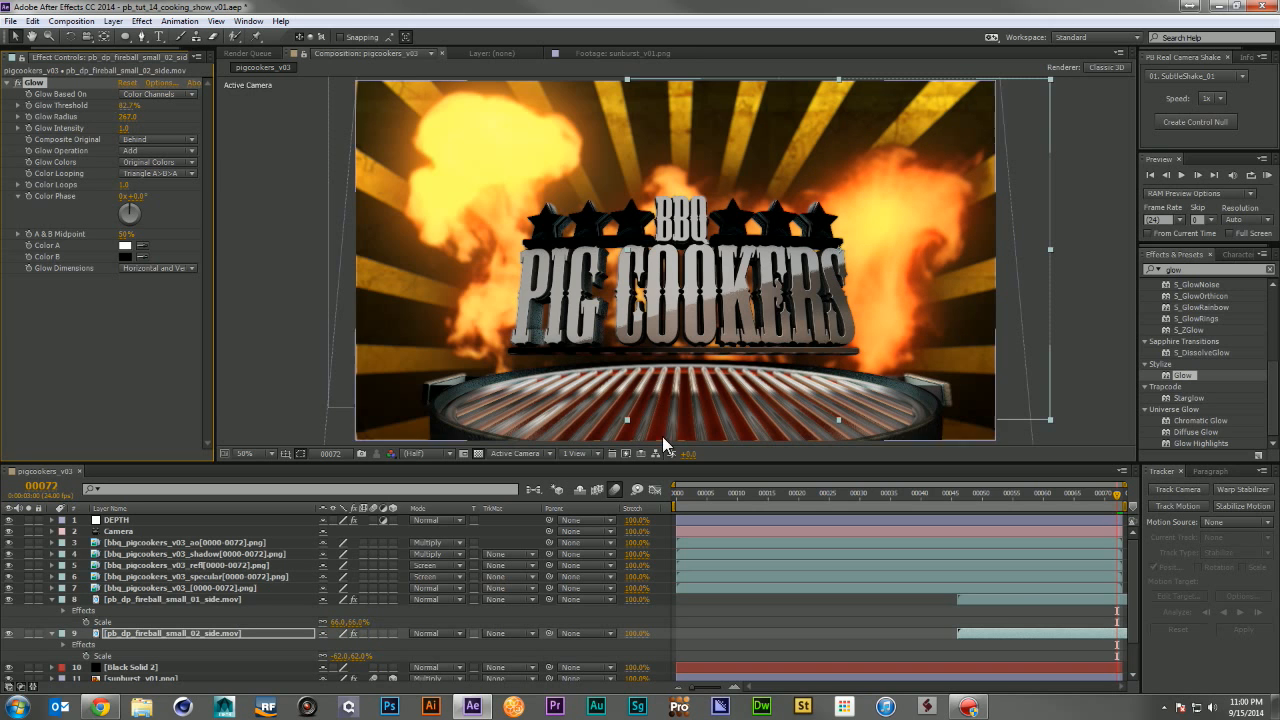
Step: Shift both fireball clips earlier, starting the first at about frame 34 and the second at about frame 38
drag(1020, 597, 898, 594)
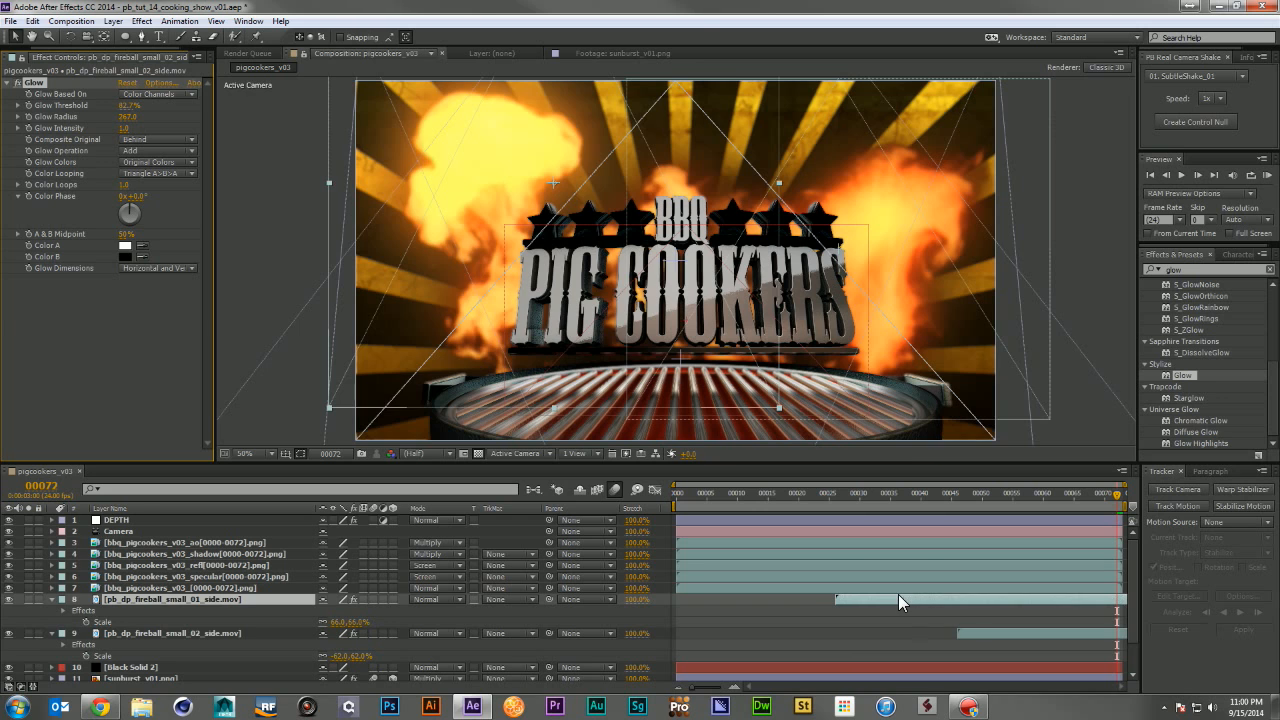
drag(984, 630, 890, 628)
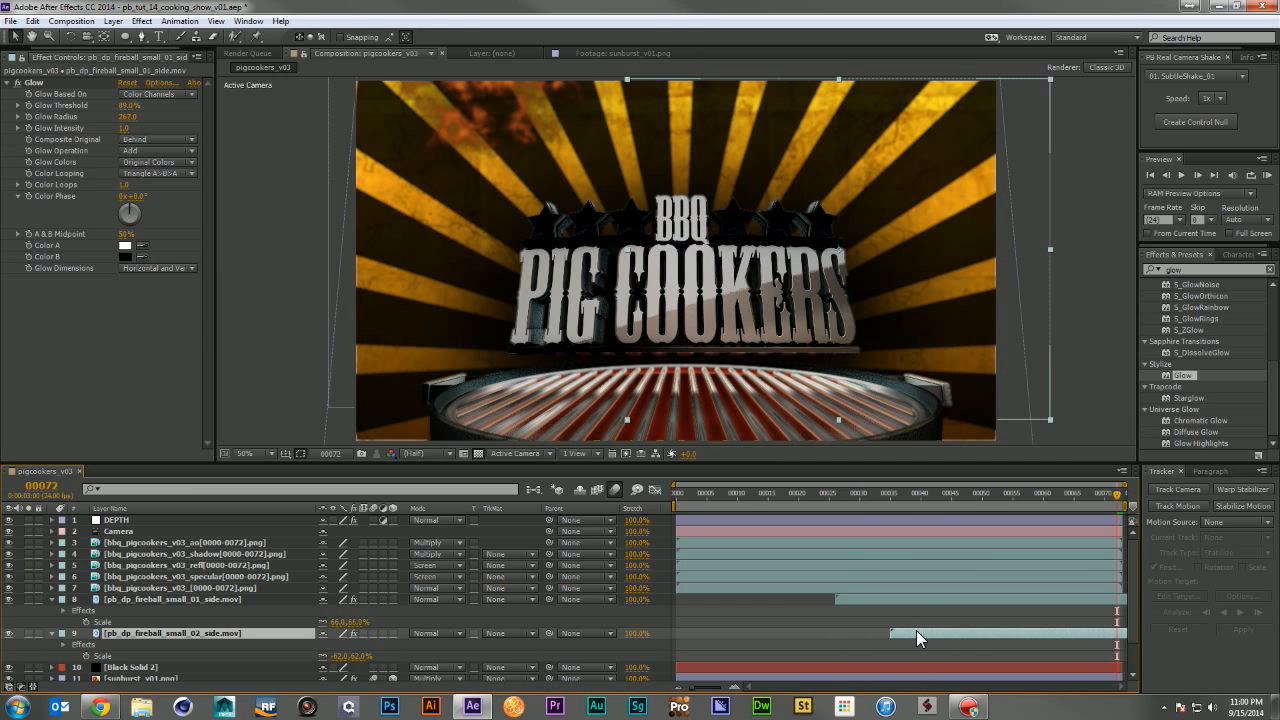
drag(900, 598, 952, 630)
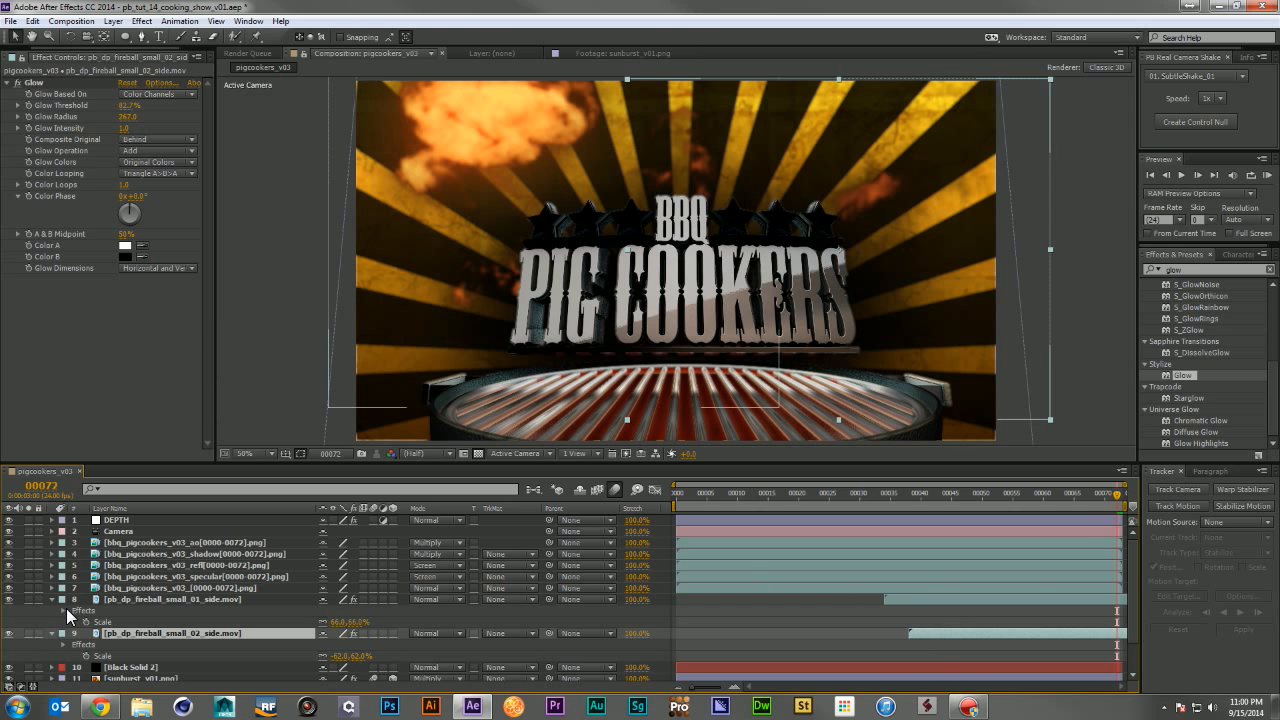
Step: Collapse the expanded properties of all layers in the timeline and clear the layer selection
key(ctrl+a)
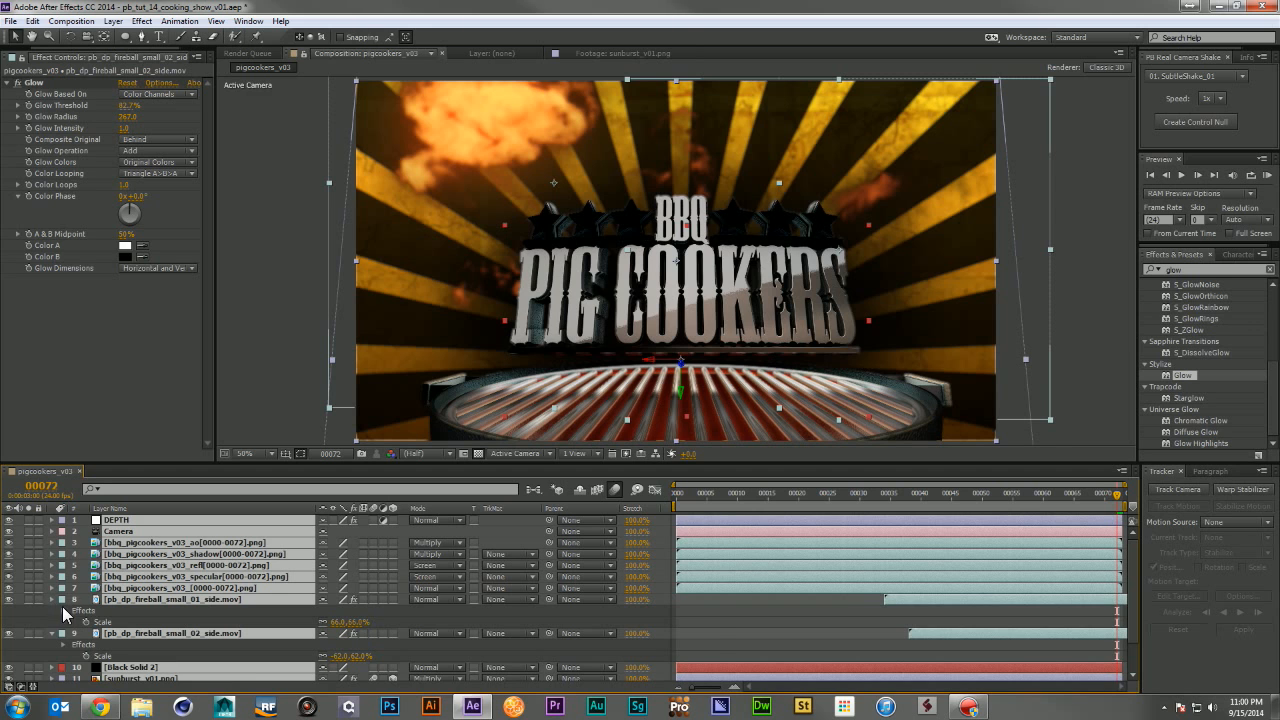
click(53, 599)
key(ctrl+shift+a)
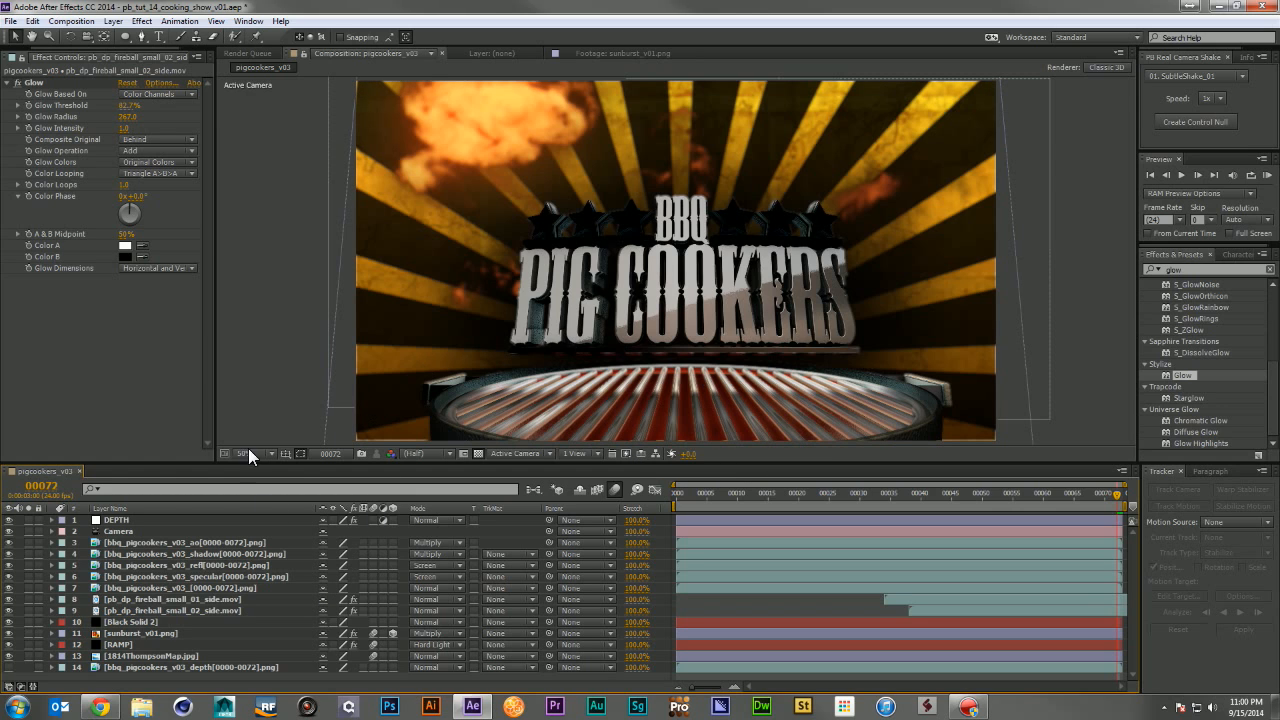
Step: Add pb_dp_embers_05_side.mov directly below the Camera layer, start it at about frame 26 and set its blending mode to Add
click(14, 48)
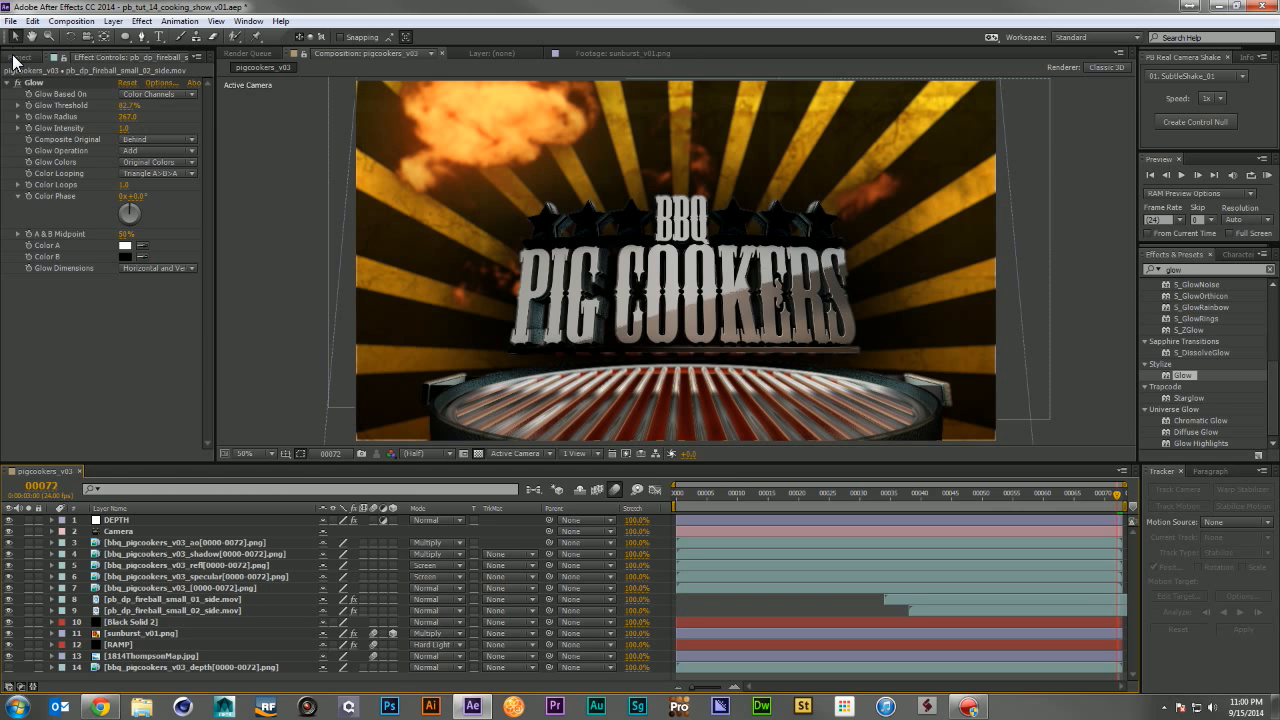
click(20, 57)
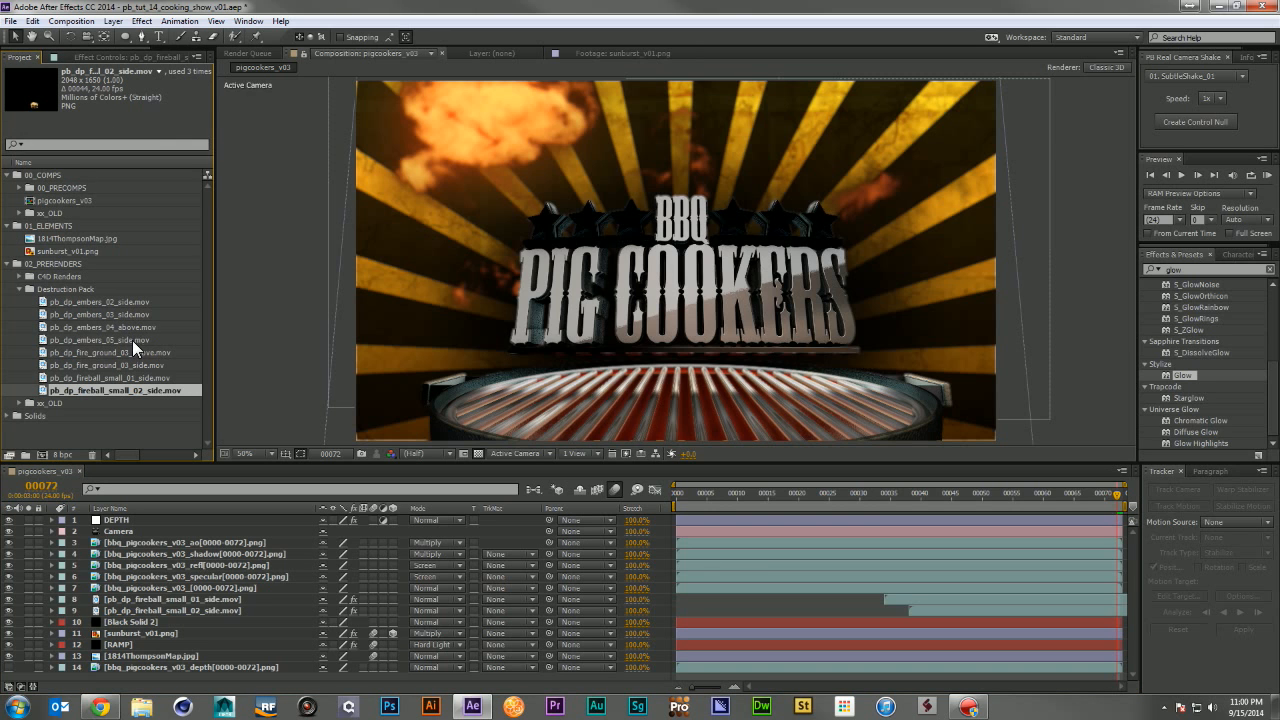
drag(116, 338, 218, 532)
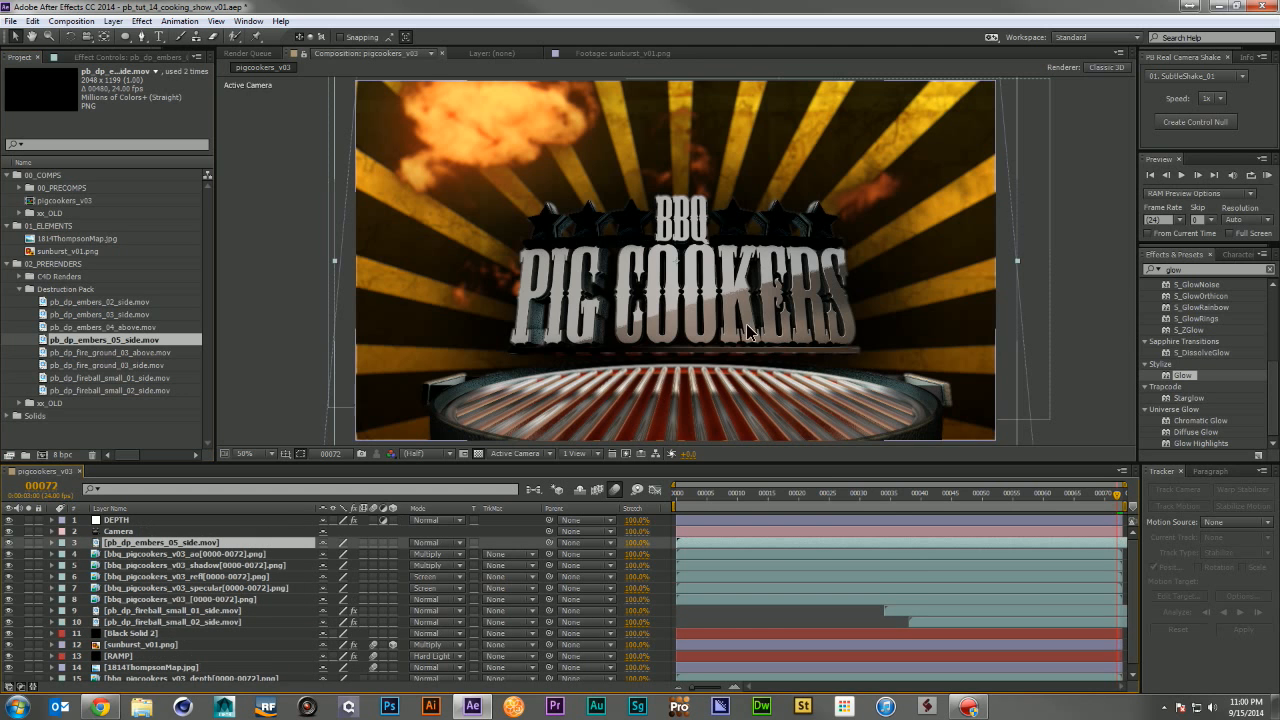
drag(700, 546, 873, 562)
click(418, 544)
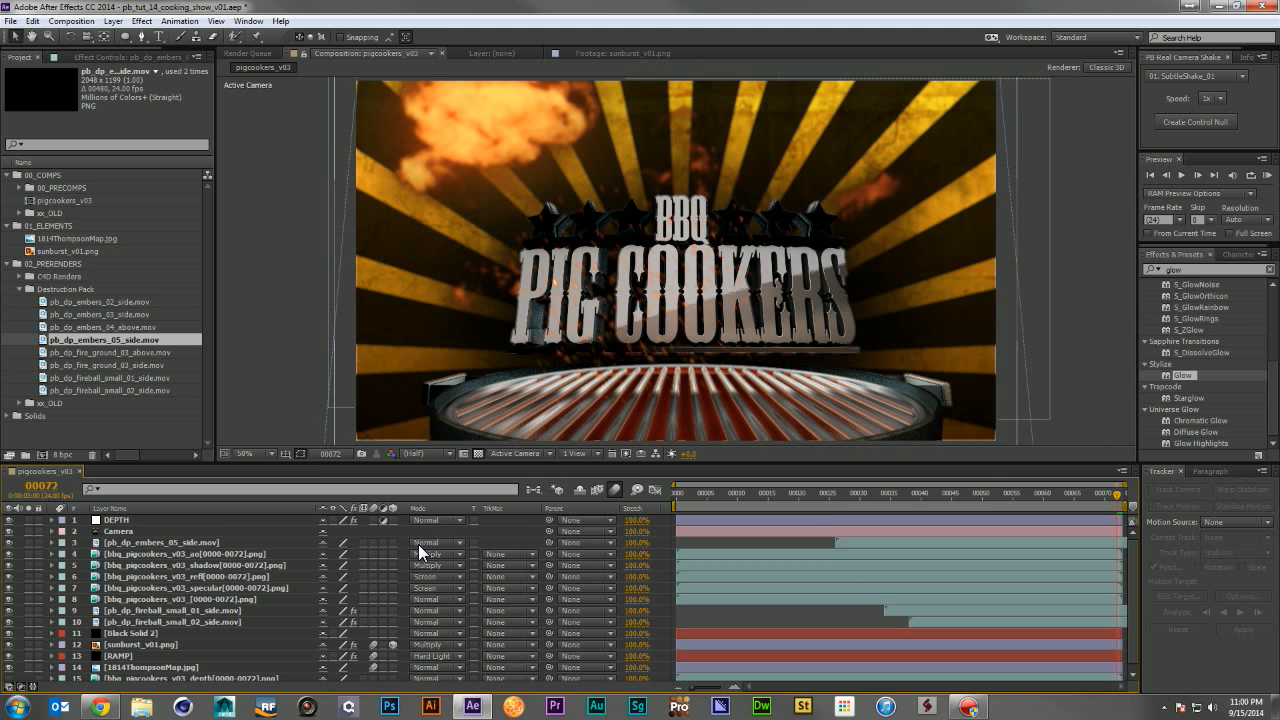
click(481, 247)
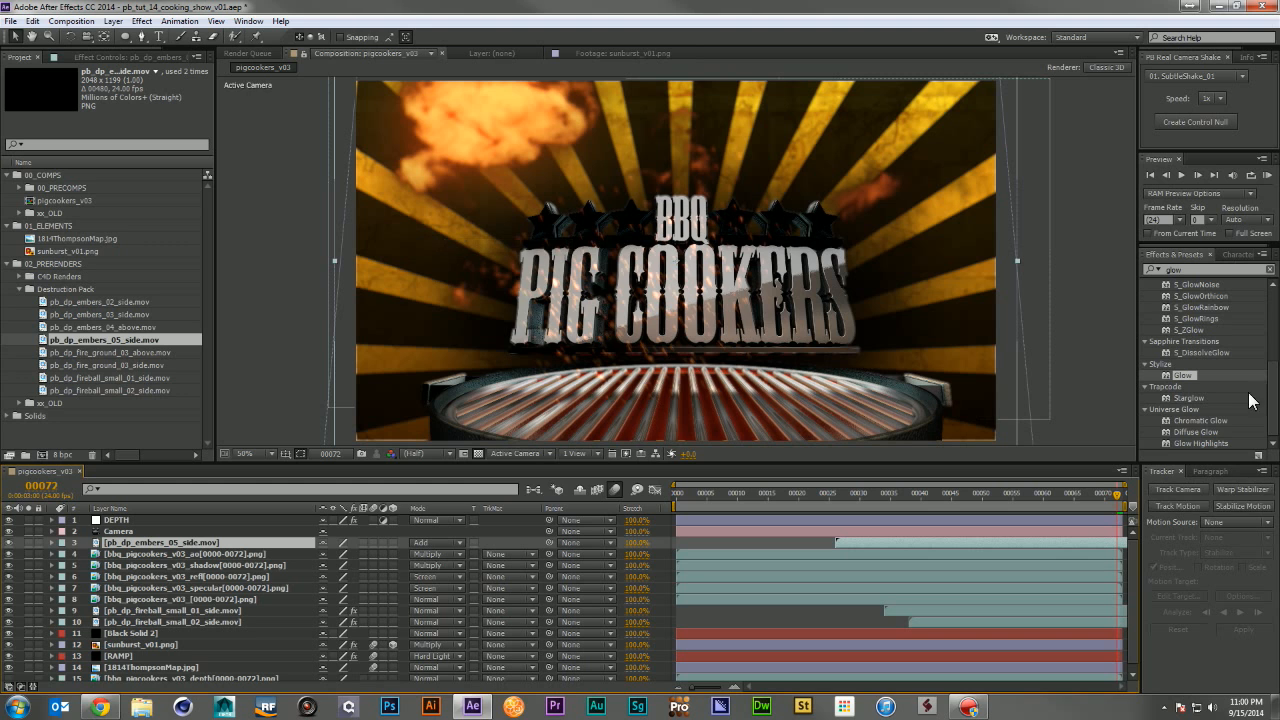
Step: Apply the Stylize Glow effect to the embers layer with a Glow Radius of 14 and a Glow Threshold of 9.4%
click(1214, 270)
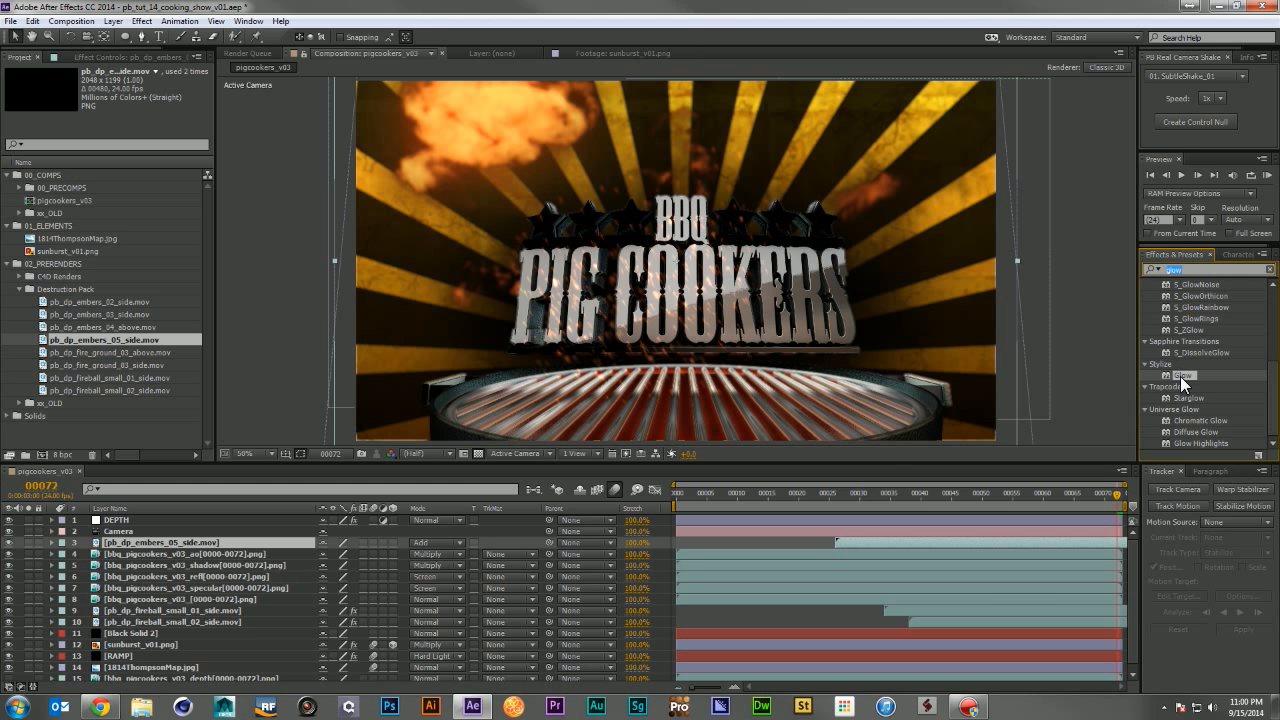
drag(1180, 376, 952, 540)
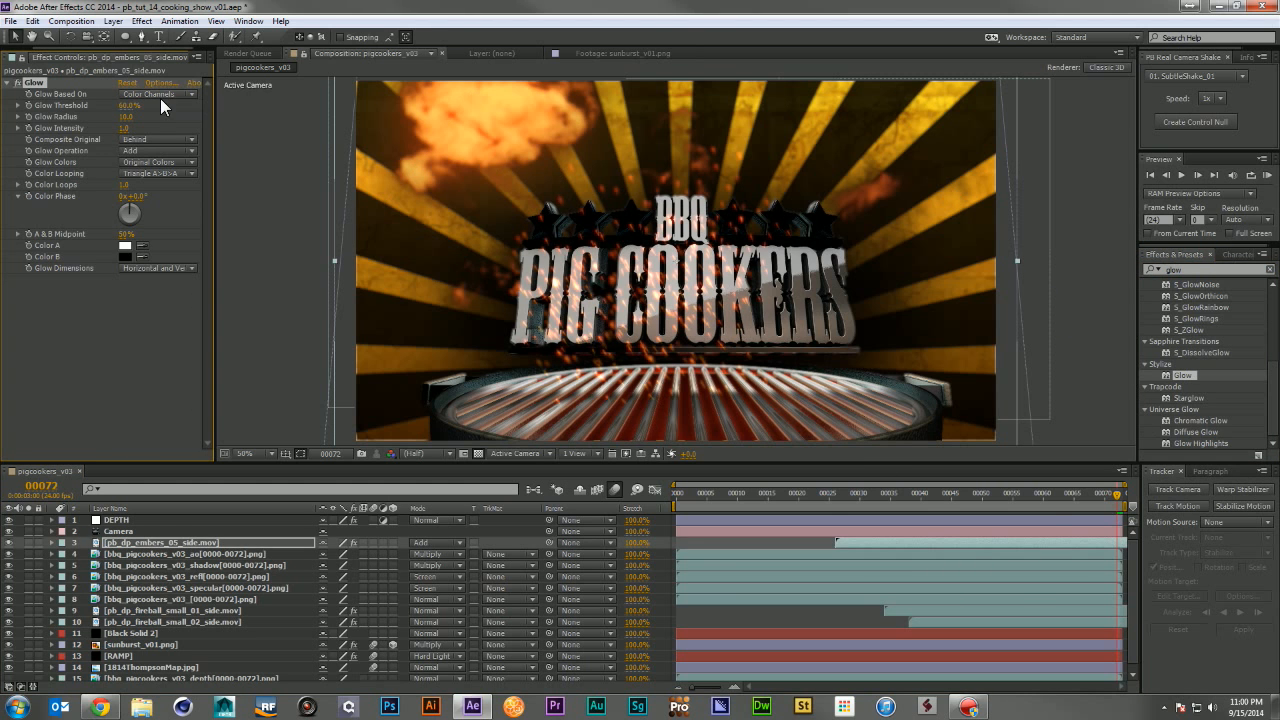
drag(128, 121, 57, 117)
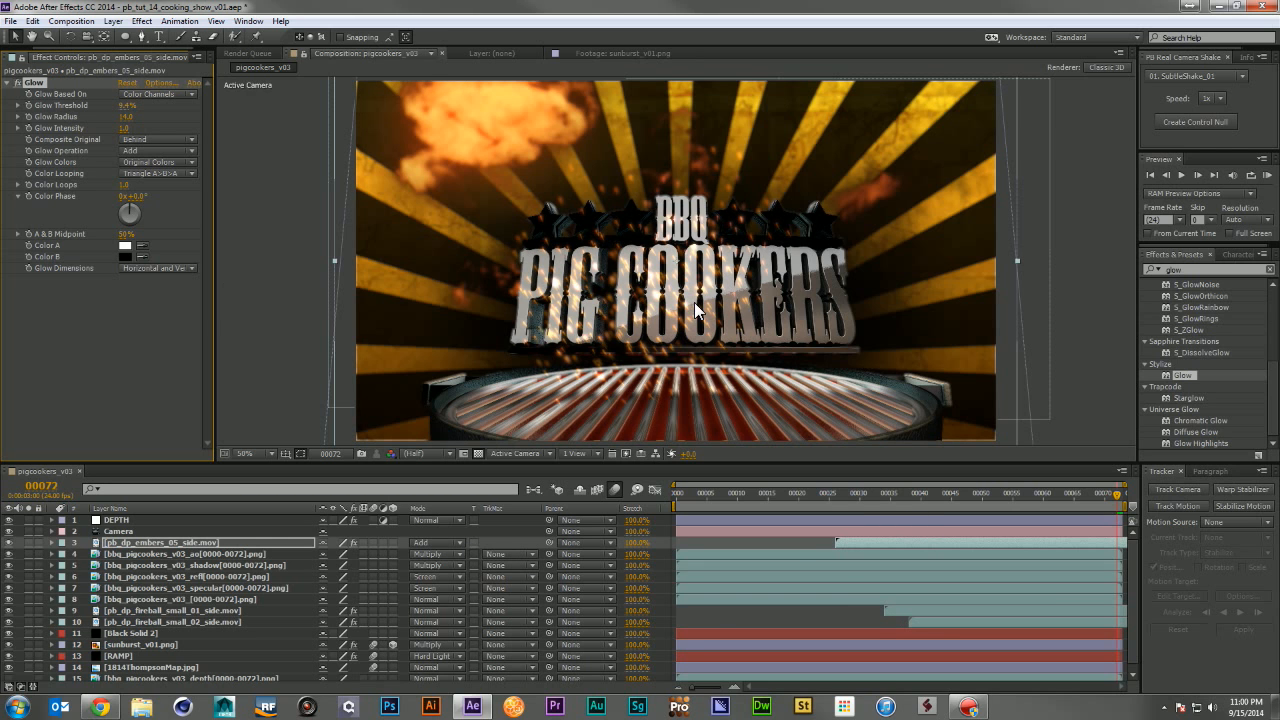
Step: Check the frames where the embers first appear and shift the embers clip to start at about frame 22
click(871, 492)
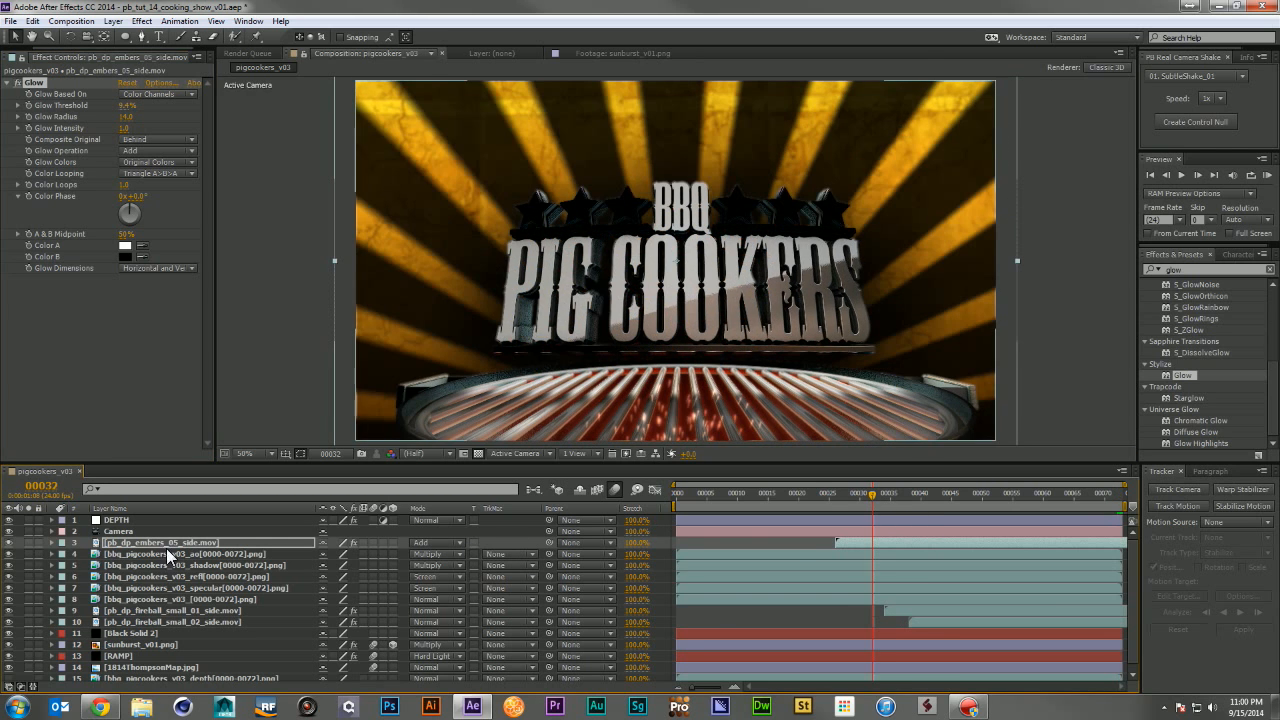
drag(860, 494, 828, 496)
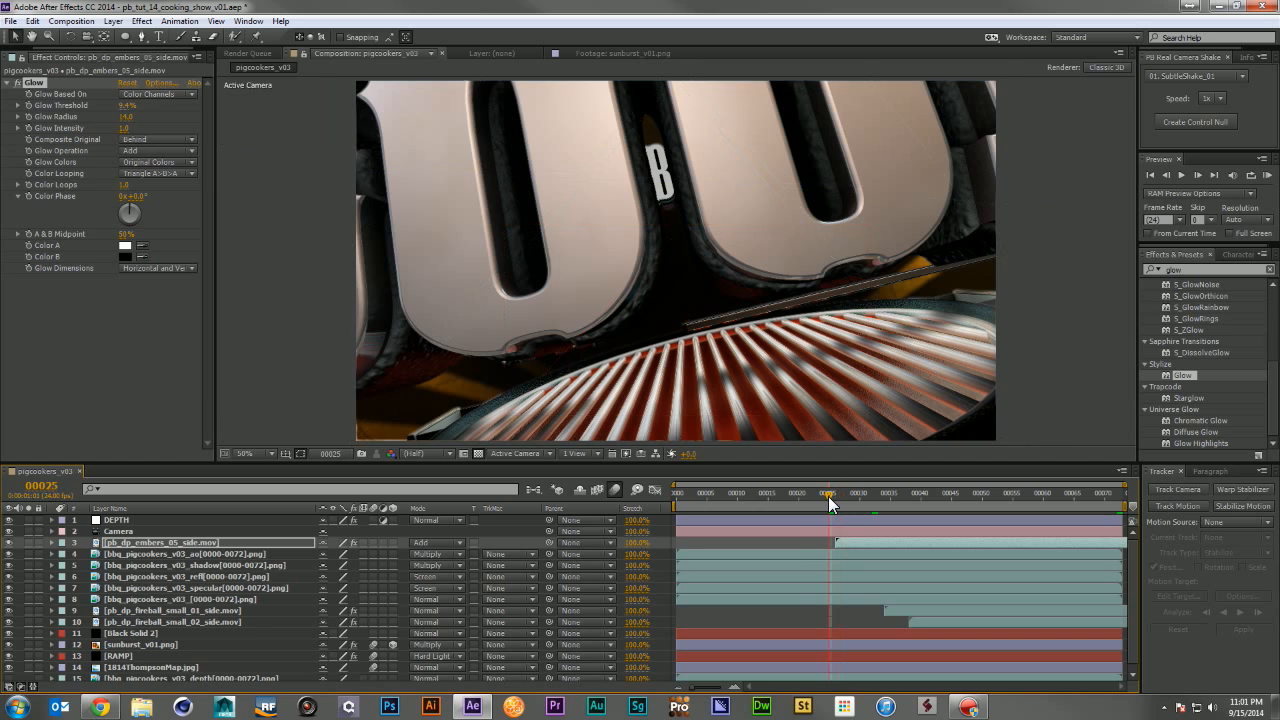
drag(845, 543, 822, 542)
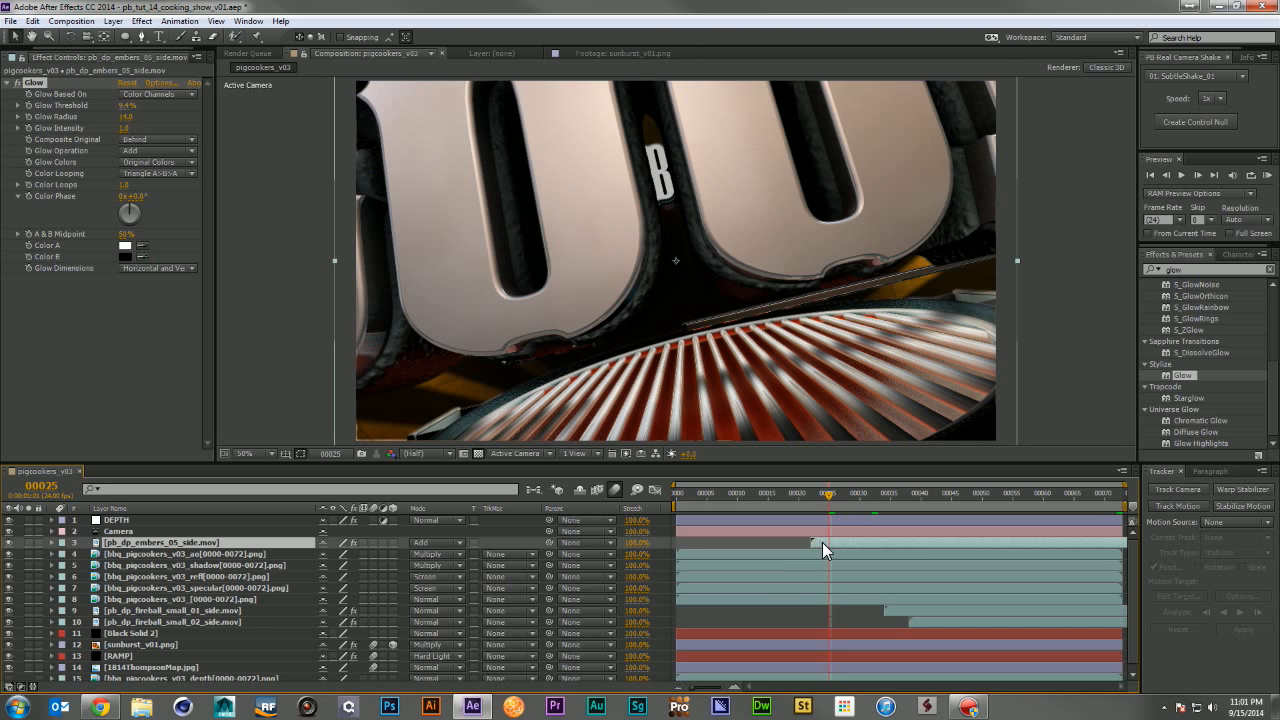
Step: Check the ember and fireball timing at several frames through to frame 72 and play a preview of the sequence
click(843, 490)
click(853, 494)
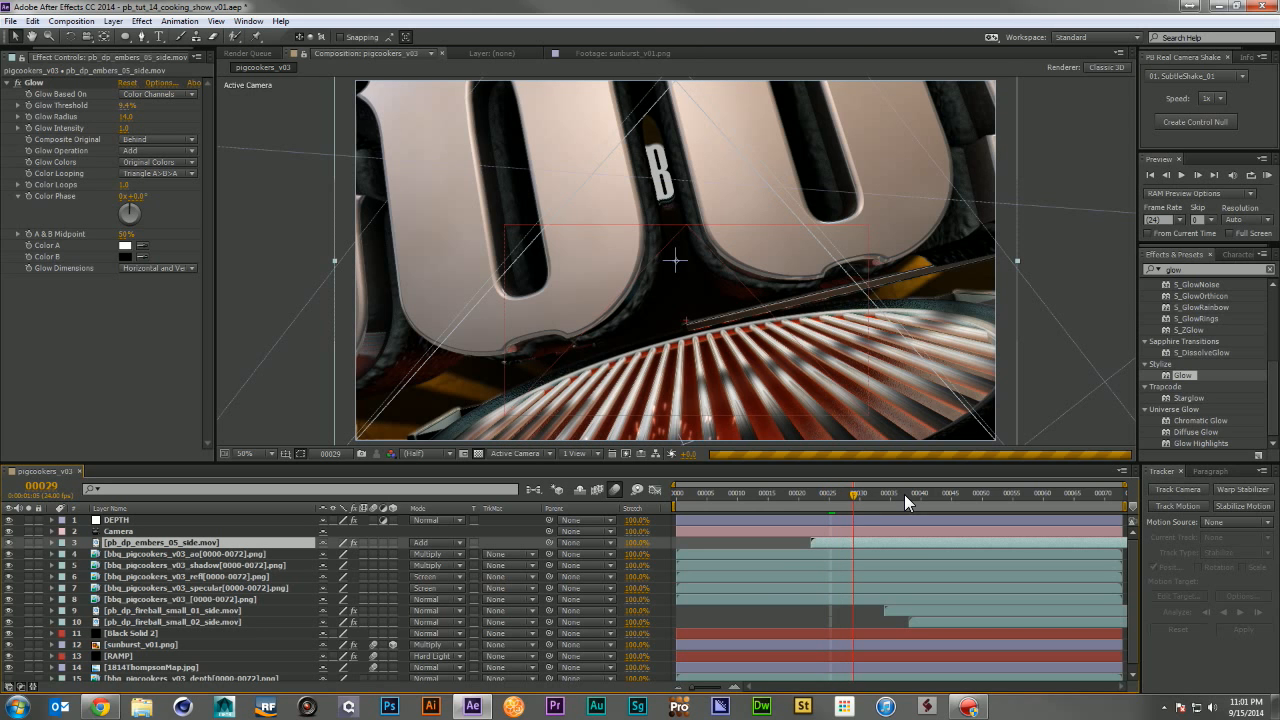
click(932, 494)
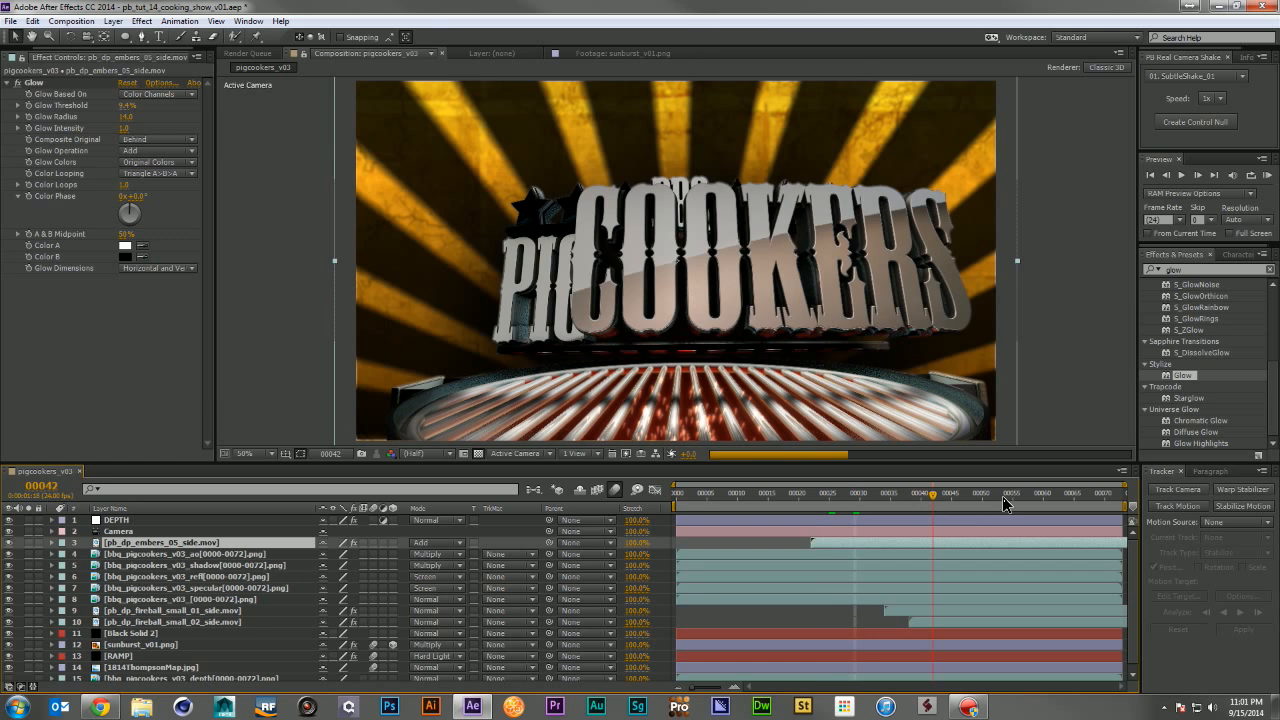
click(1092, 494)
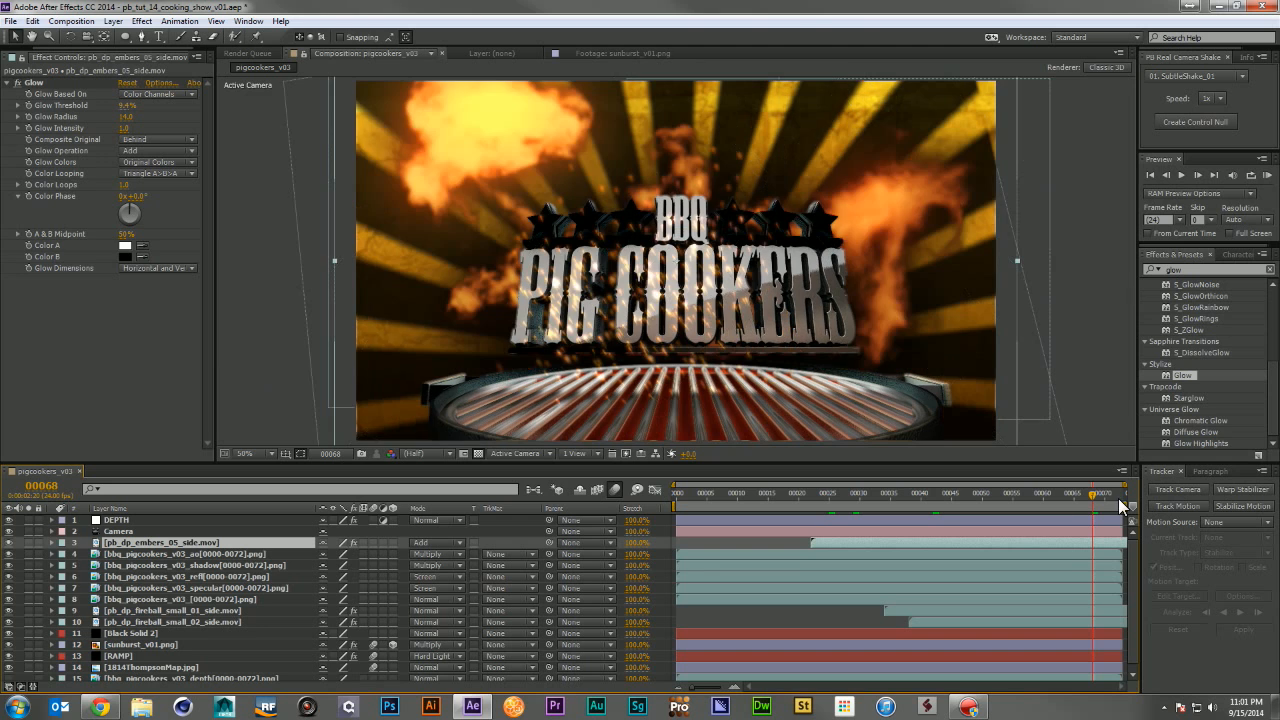
click(1119, 497)
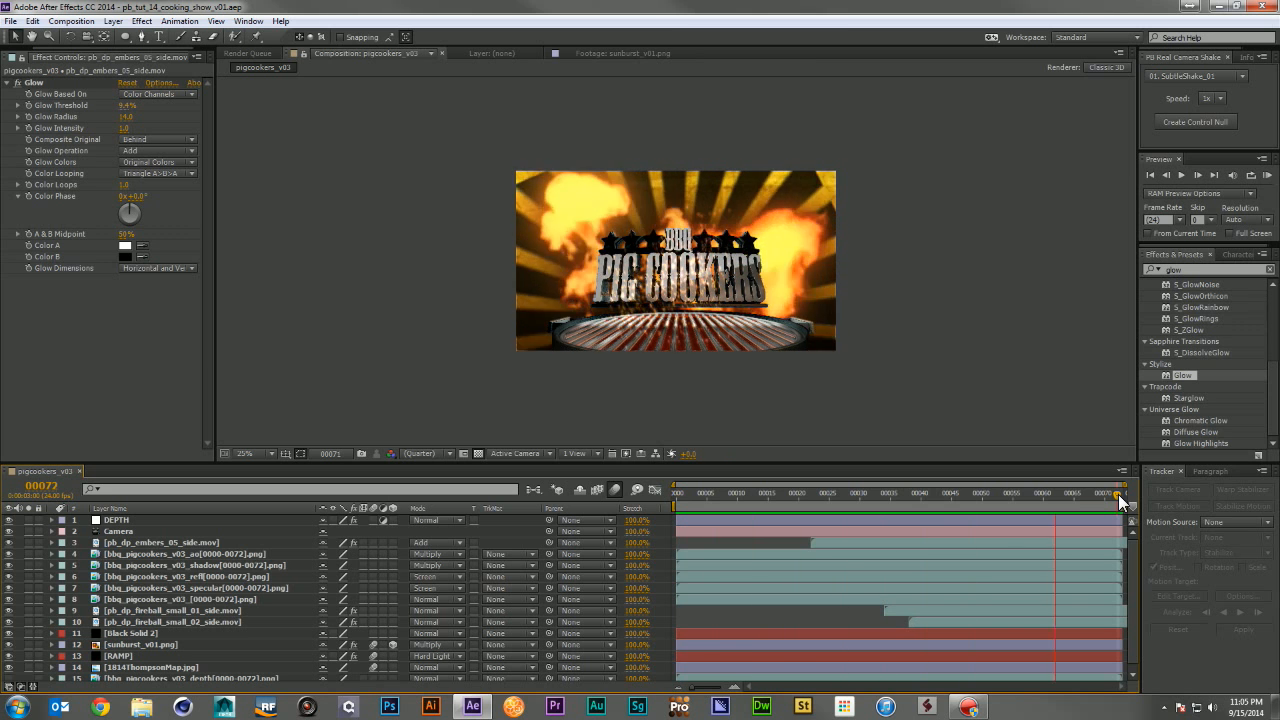
key(space)
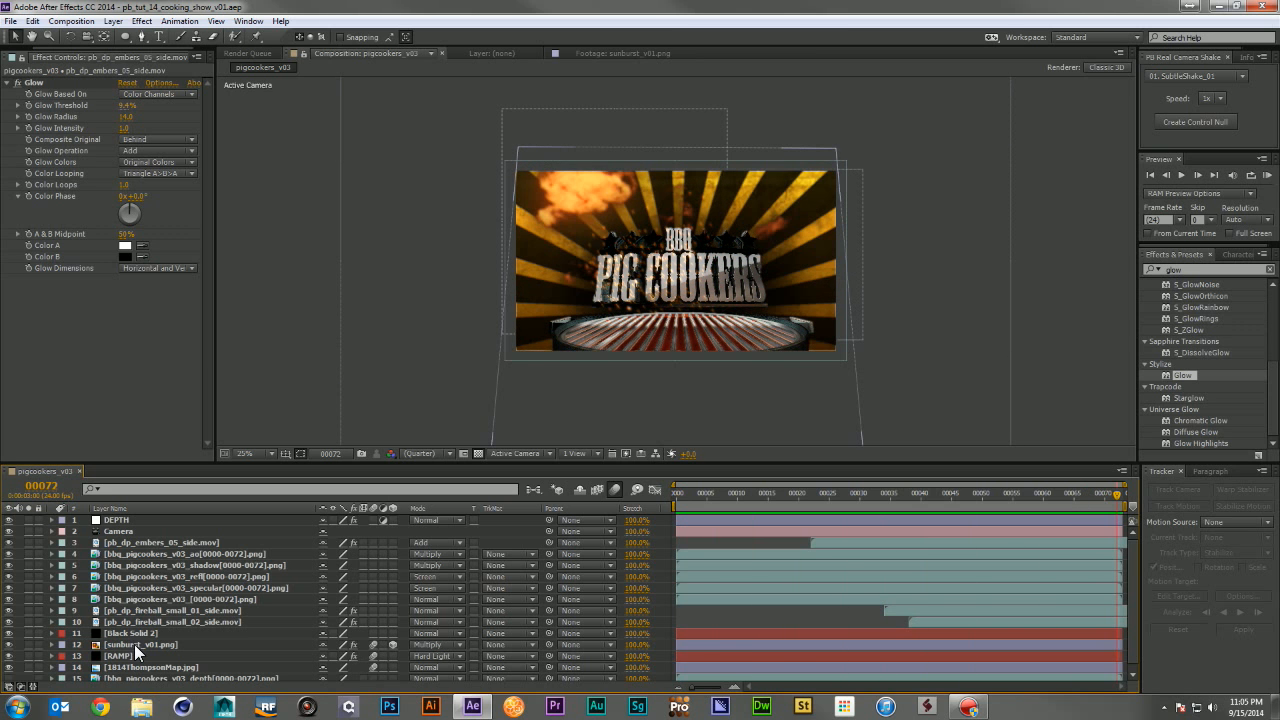
Step: Set the scale of the sunburst_v01.png layer to 30% and check its coverage around frame 60
click(225, 645)
key(s)
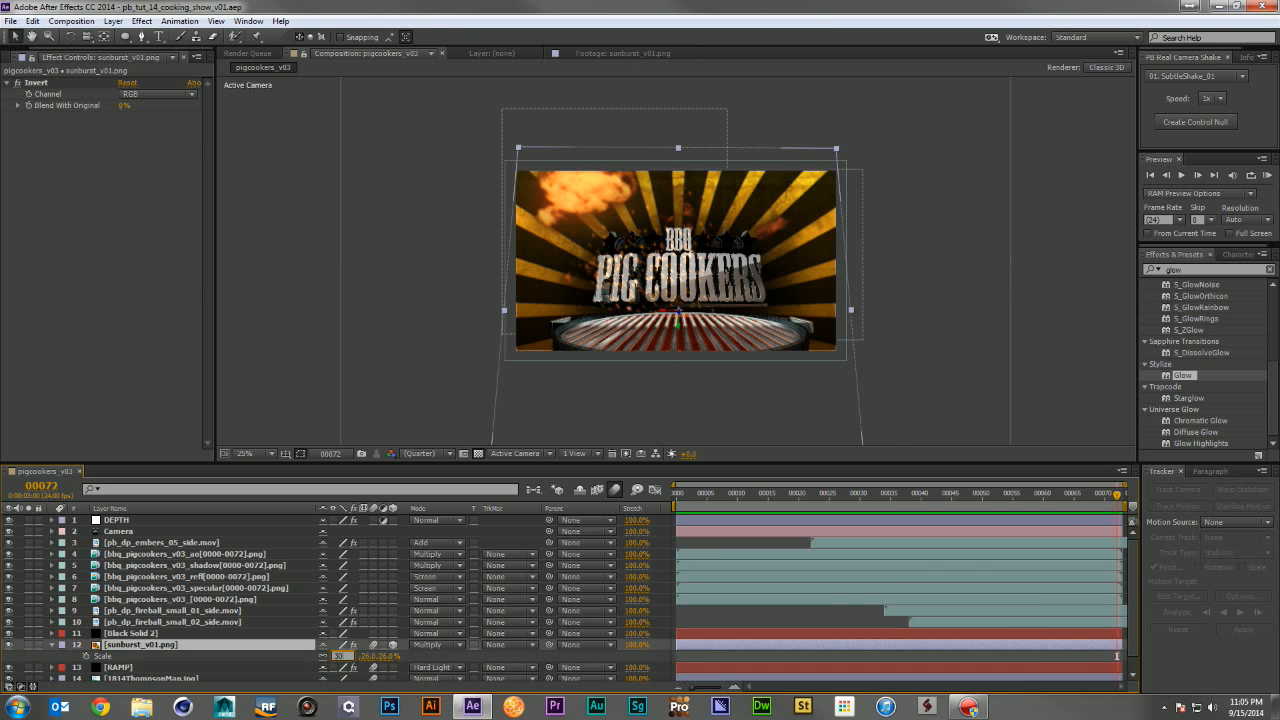
key(Return)
drag(1065, 498, 1046, 518)
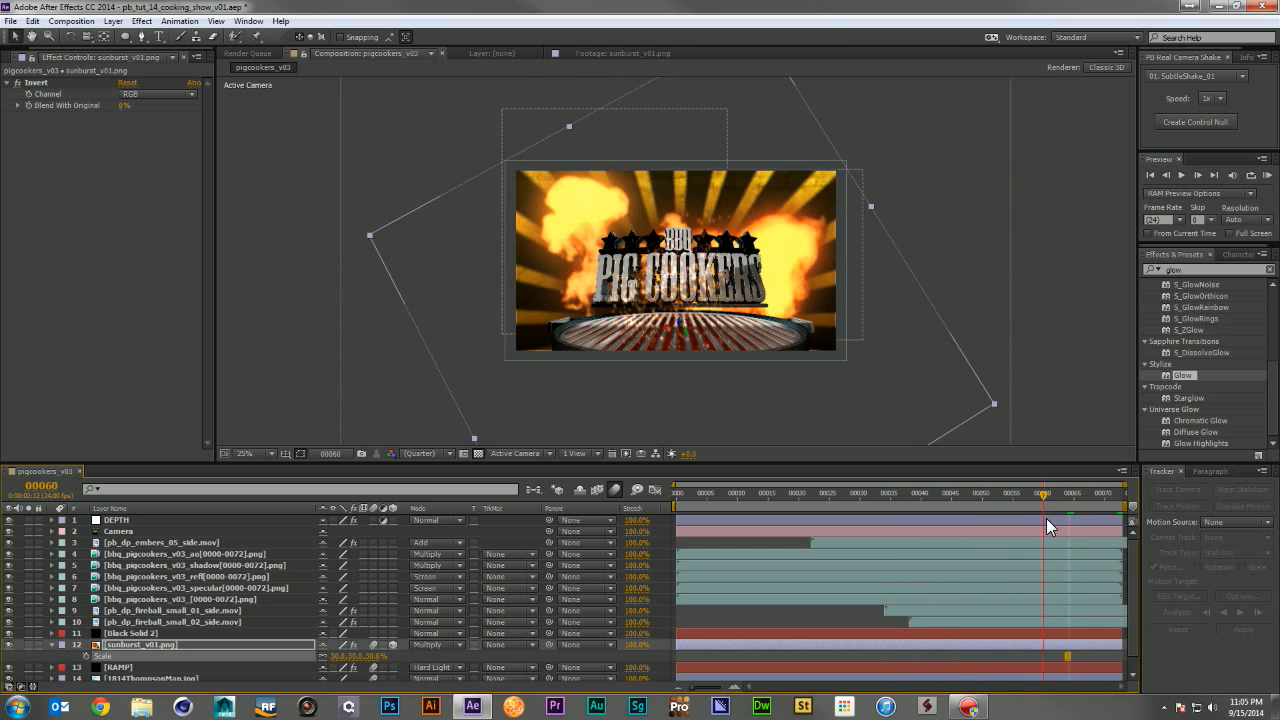
Step: Set the blending mode of both fireball layers to Screen and preview the sequence
click(194, 610)
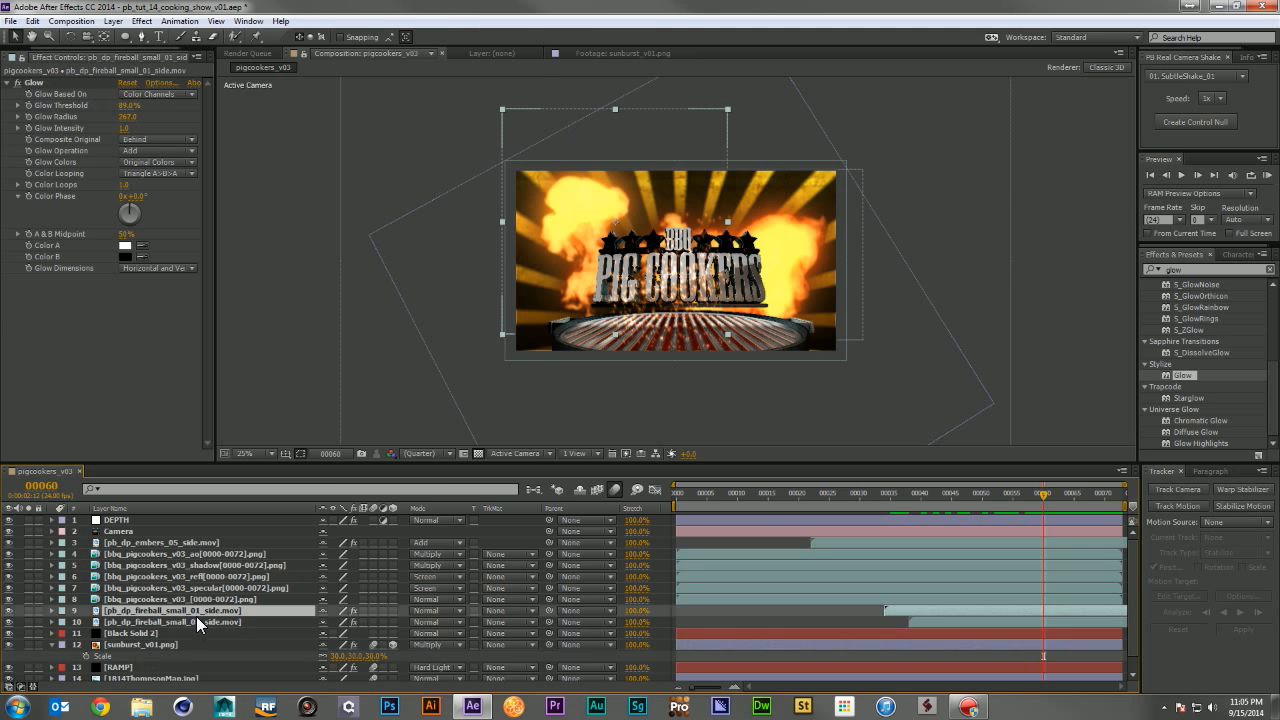
shift+click(196, 622)
click(422, 618)
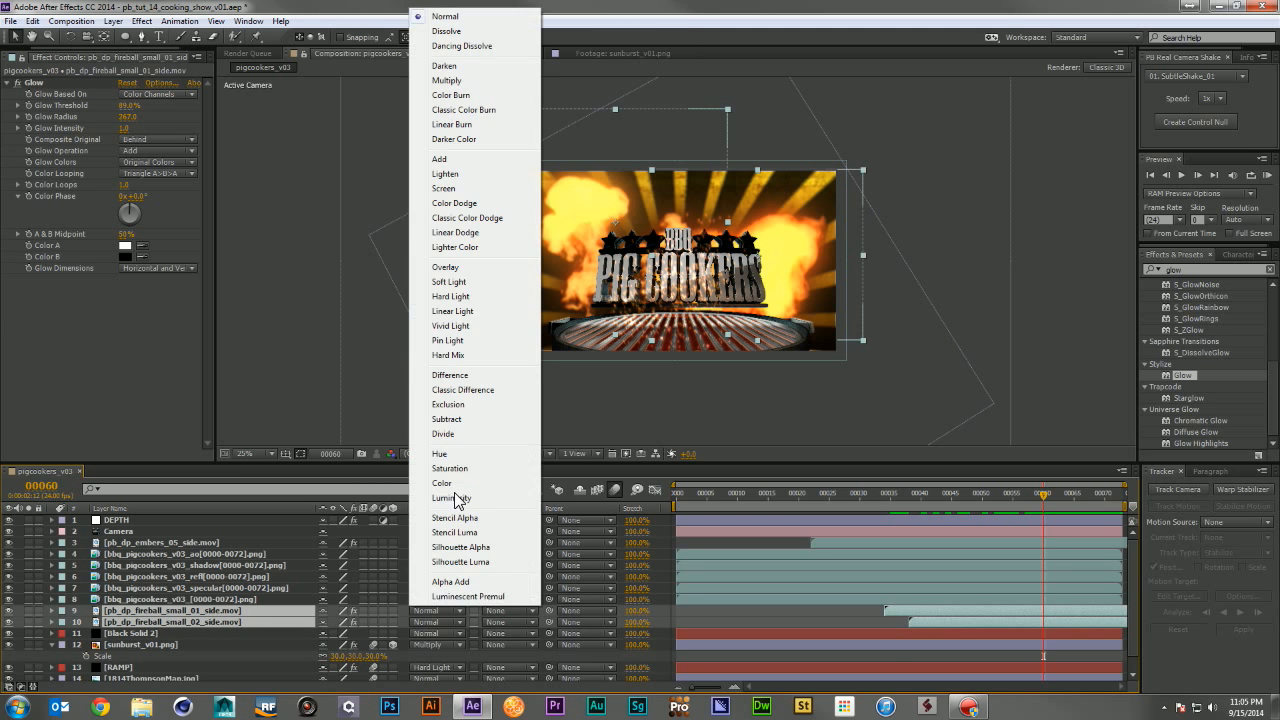
click(443, 203)
click(860, 615)
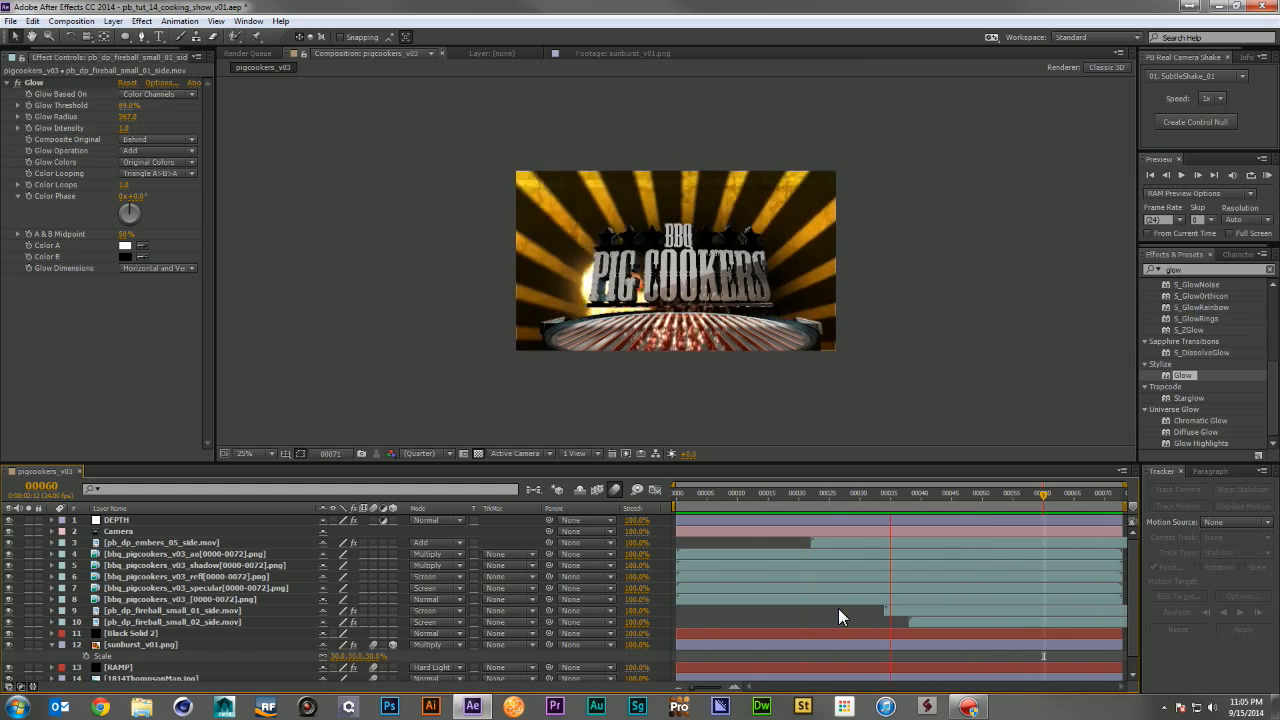
Step: Stop the preview and scrub through the sequence to check the composite at frame 72
key(space)
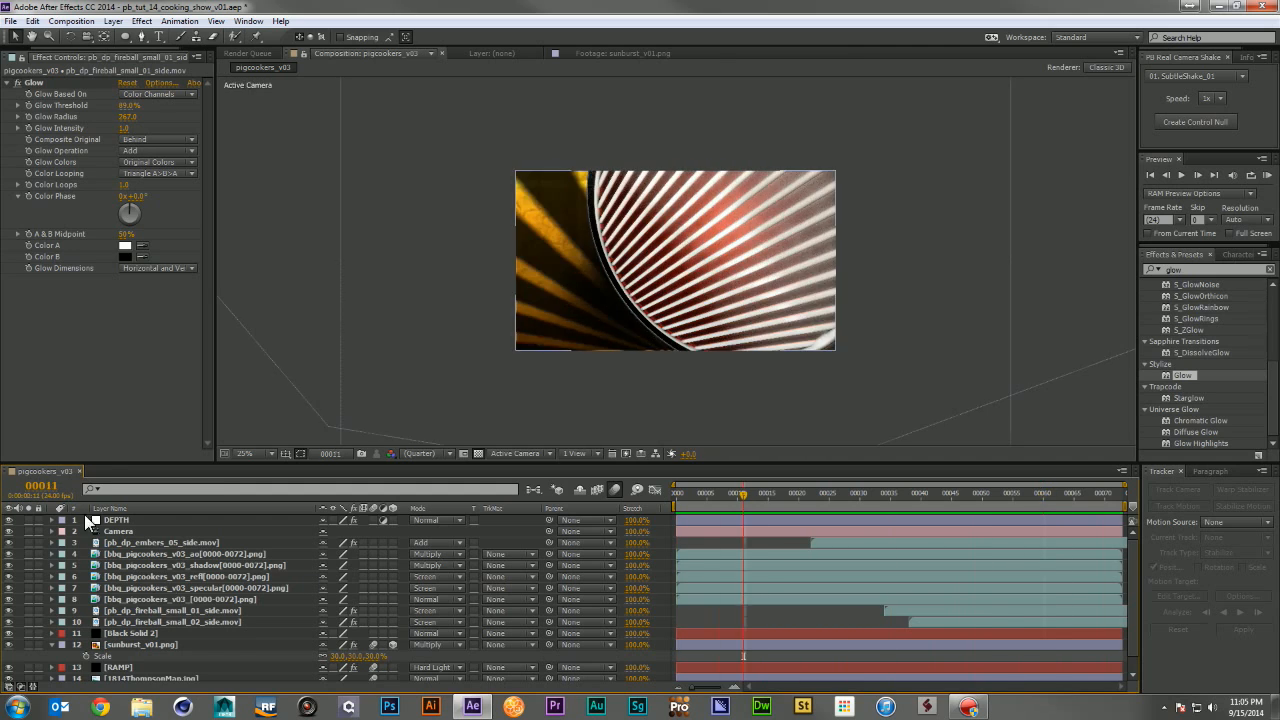
drag(807, 497, 1158, 502)
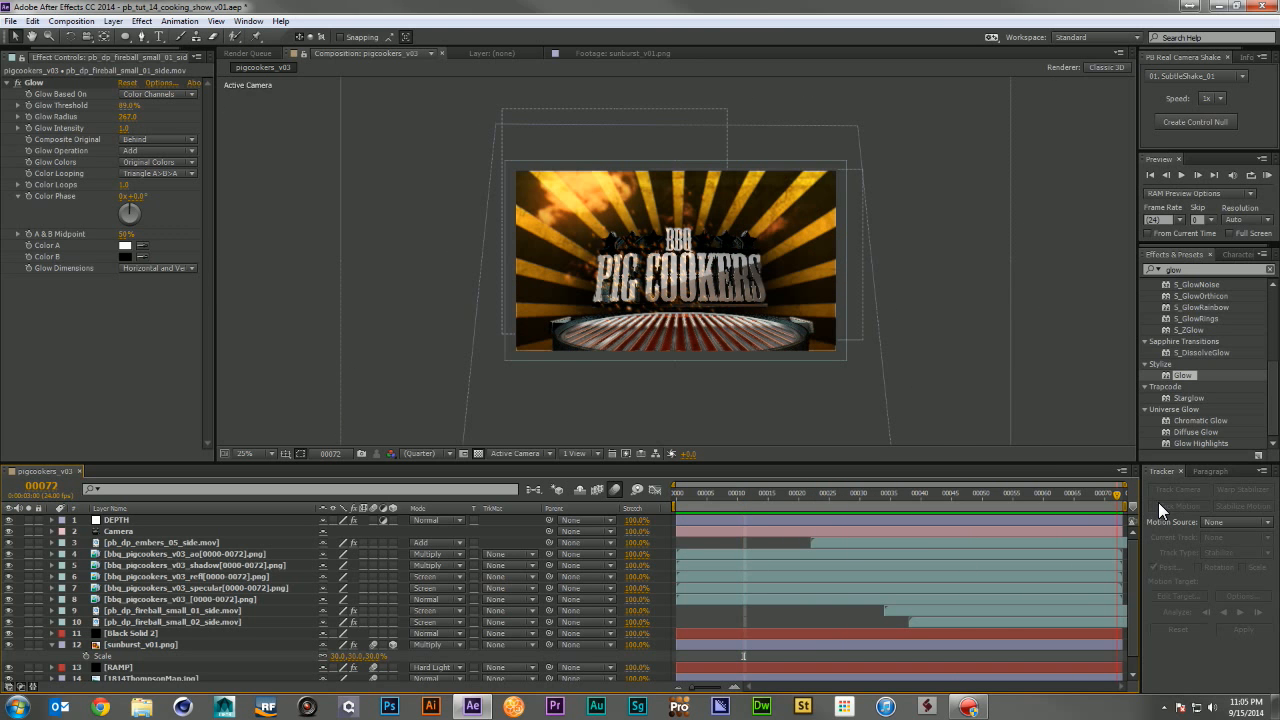
Step: Collapse the Destruction Pack folder and create a new composition named burnin with a duration of 30 frames
click(18, 57)
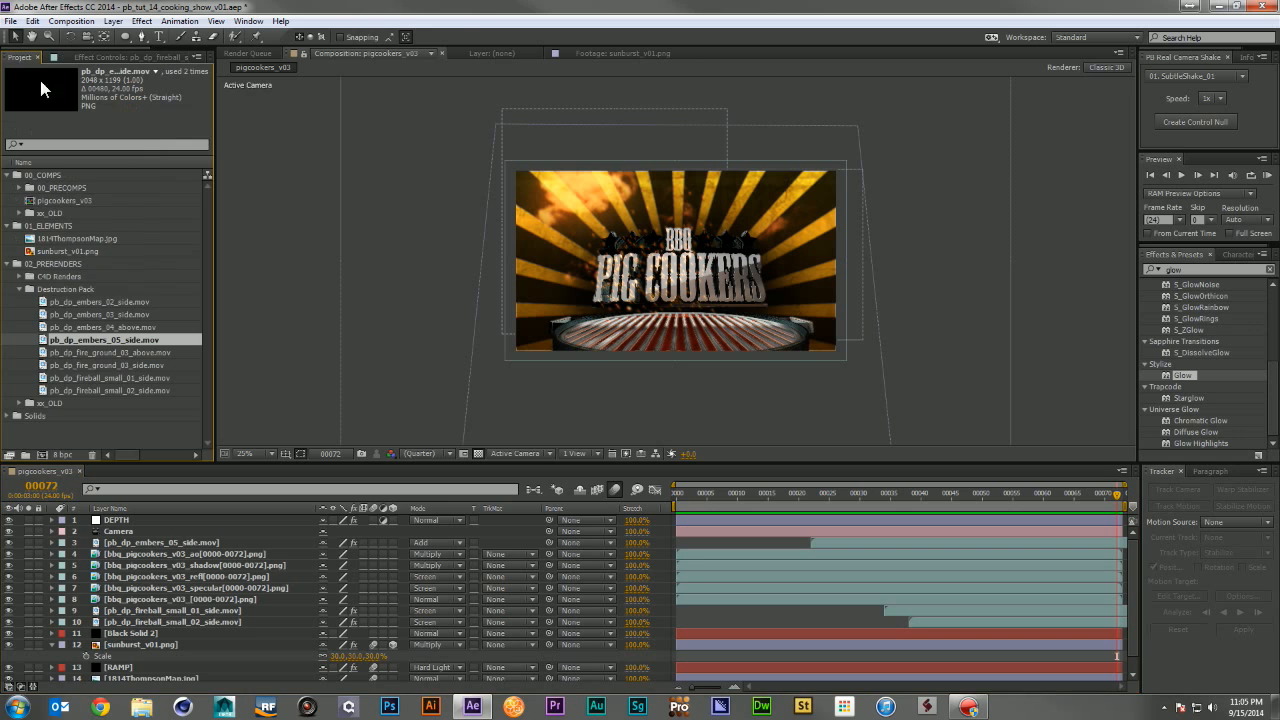
click(19, 288)
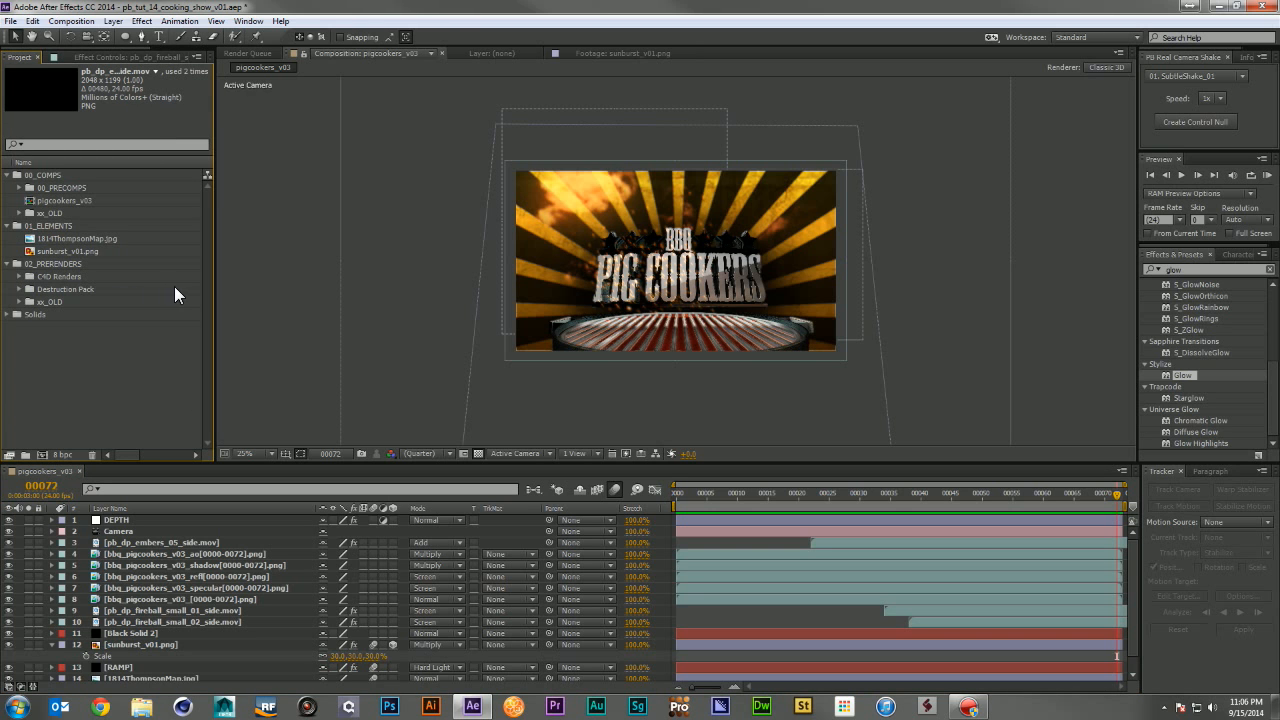
key(ctrl+n)
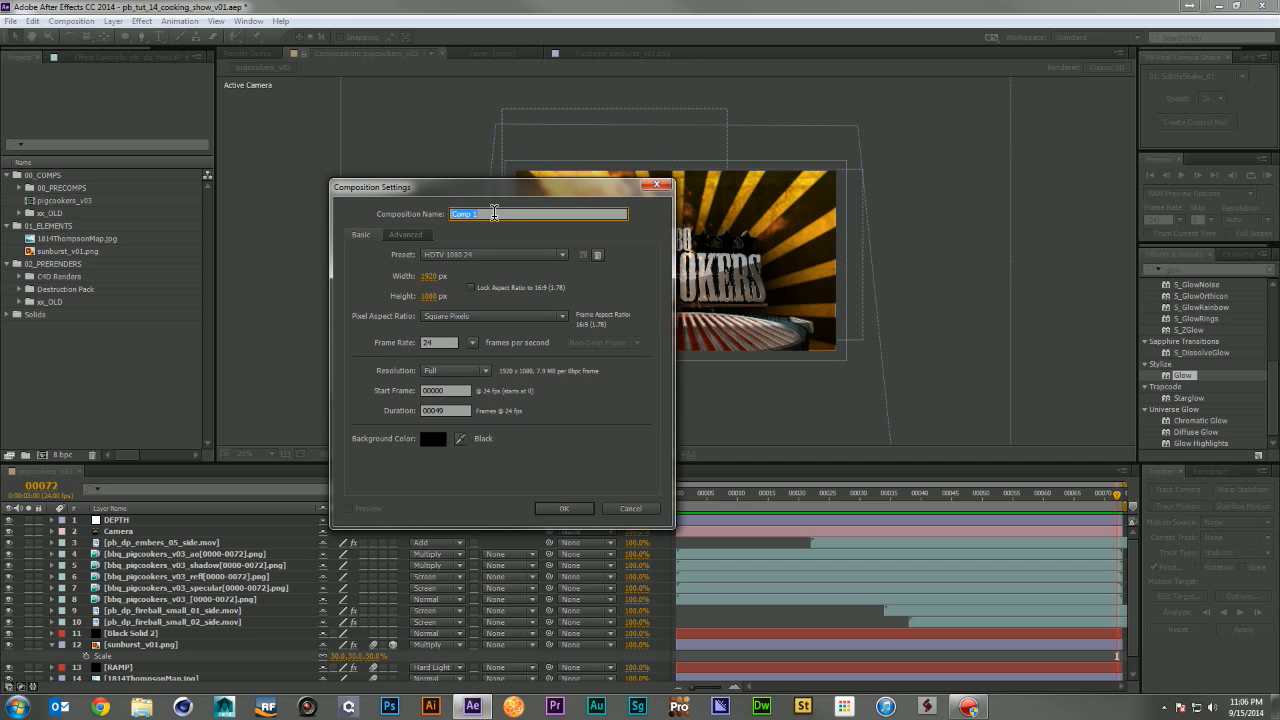
text(burnin)
click(440, 410)
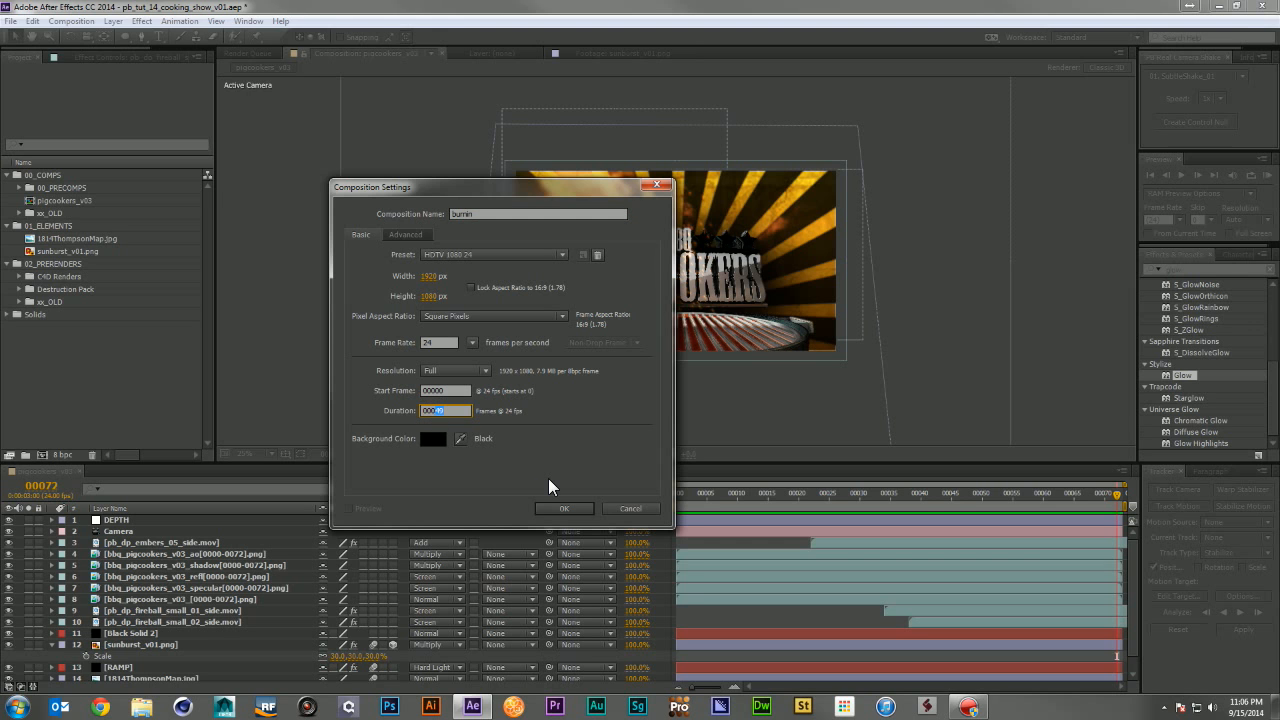
text(30)
key(Return)
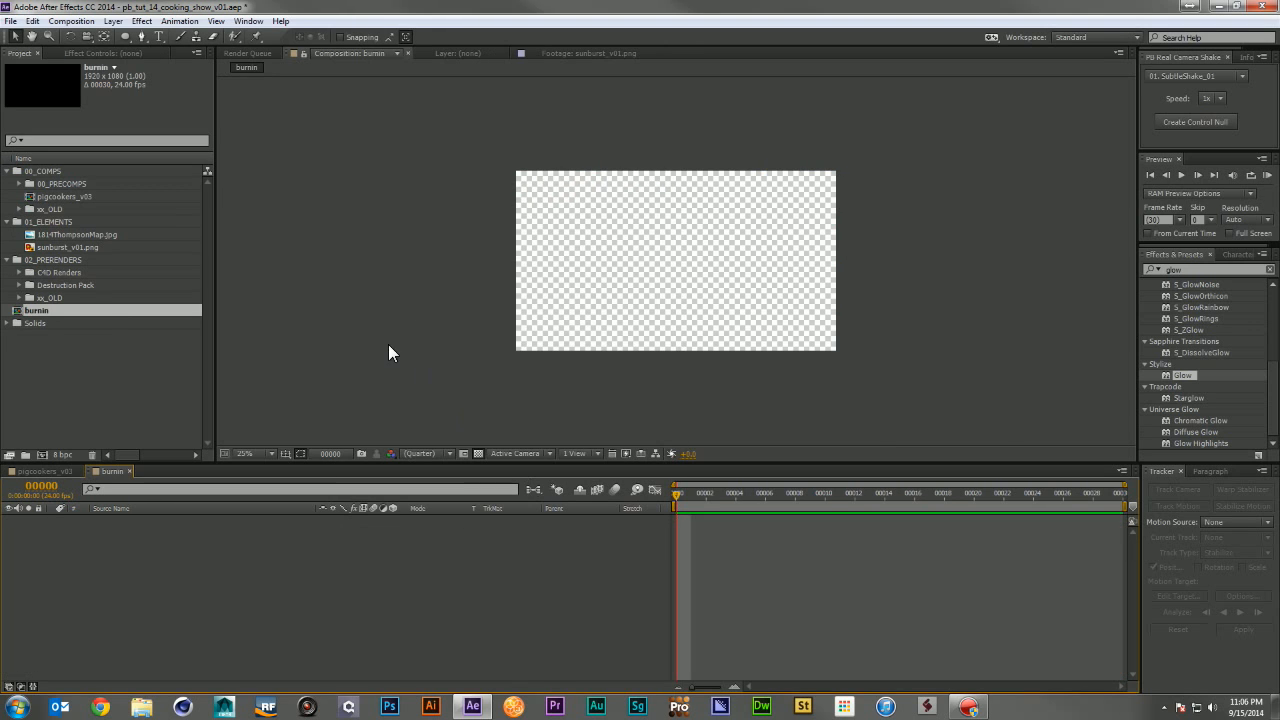
Step: Add 1814ThompsonMap.jpg to the burnin composition and set its scale to 80%
drag(68, 234, 290, 530)
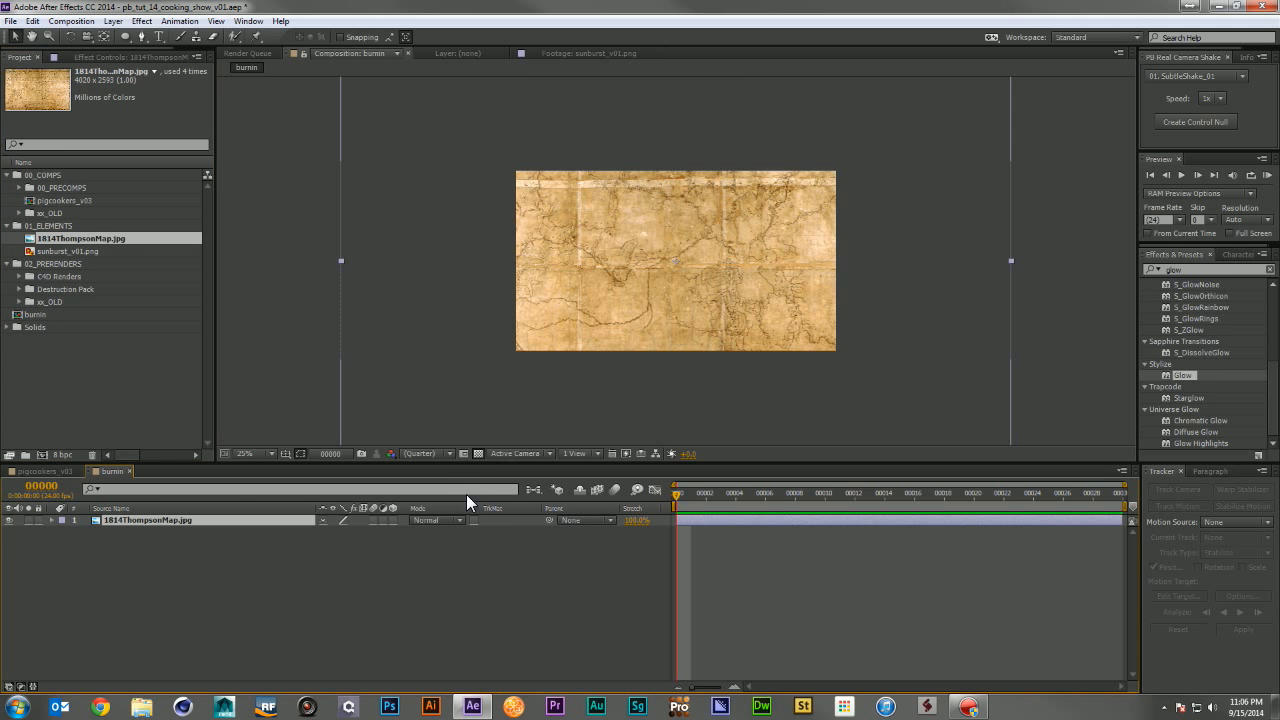
key(s)
drag(370, 542, 347, 531)
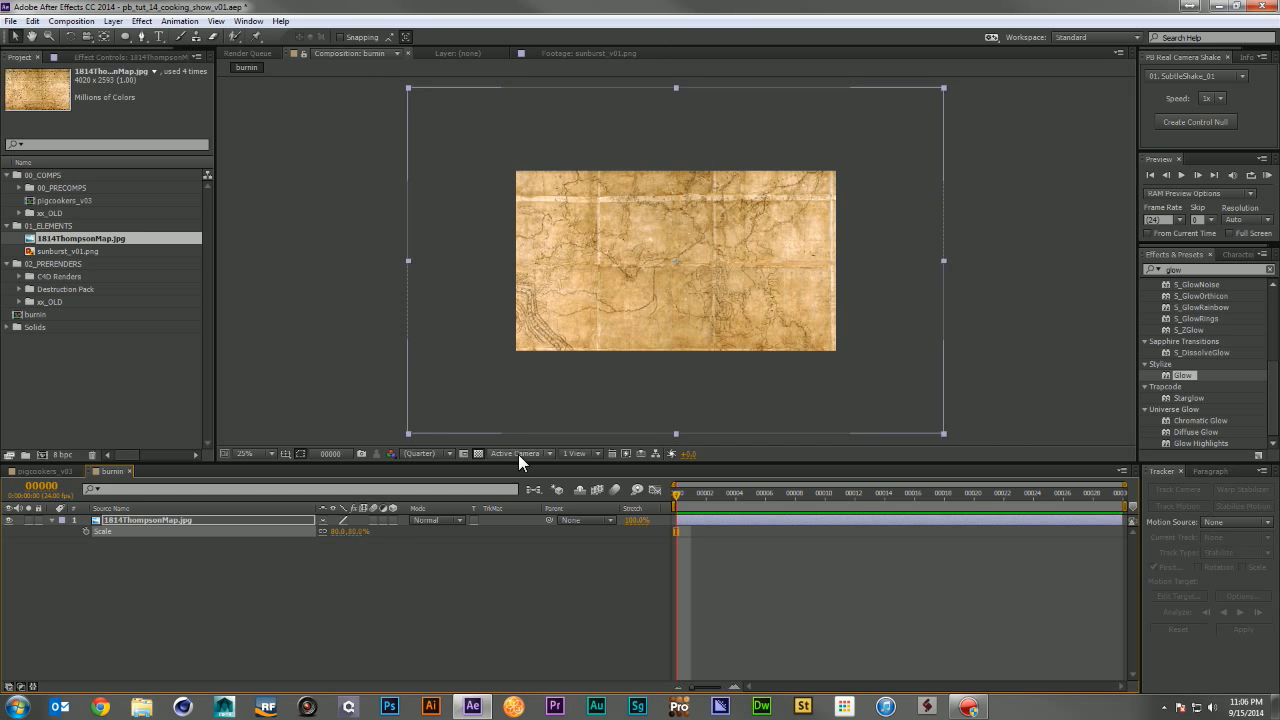
key(period)
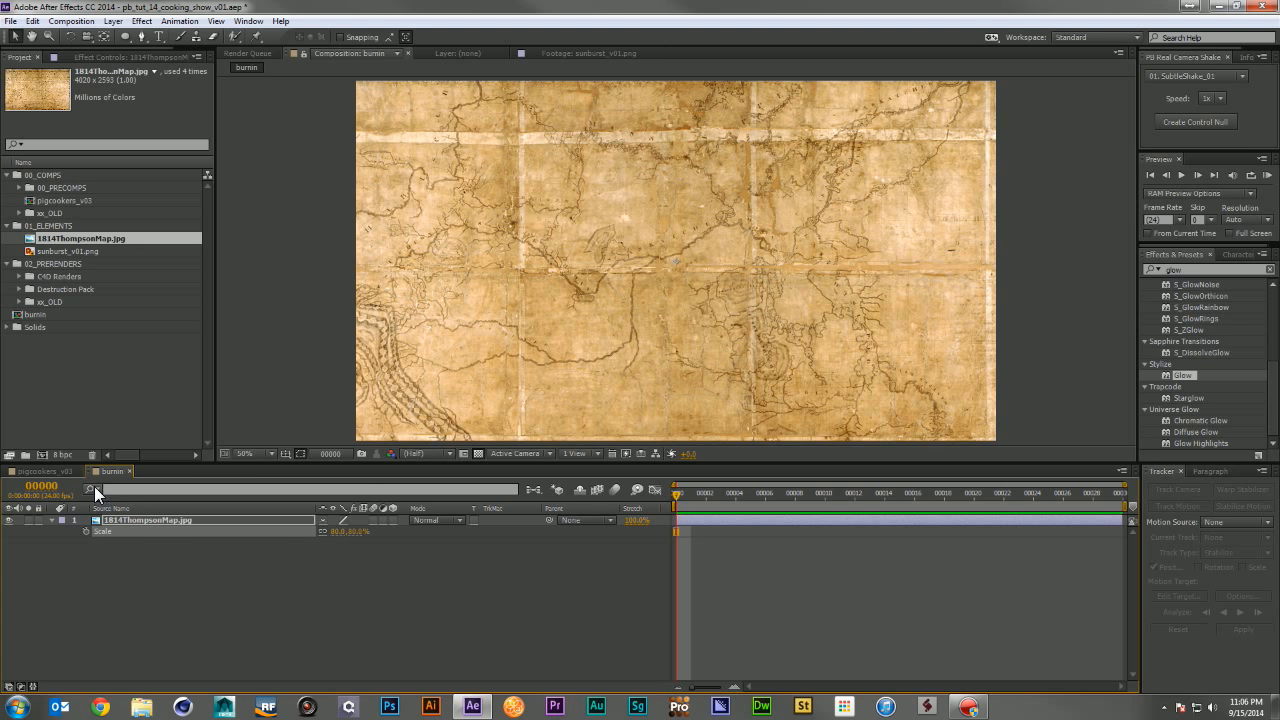
Step: Create a black solid named matte_black above the map layer
click(326, 550)
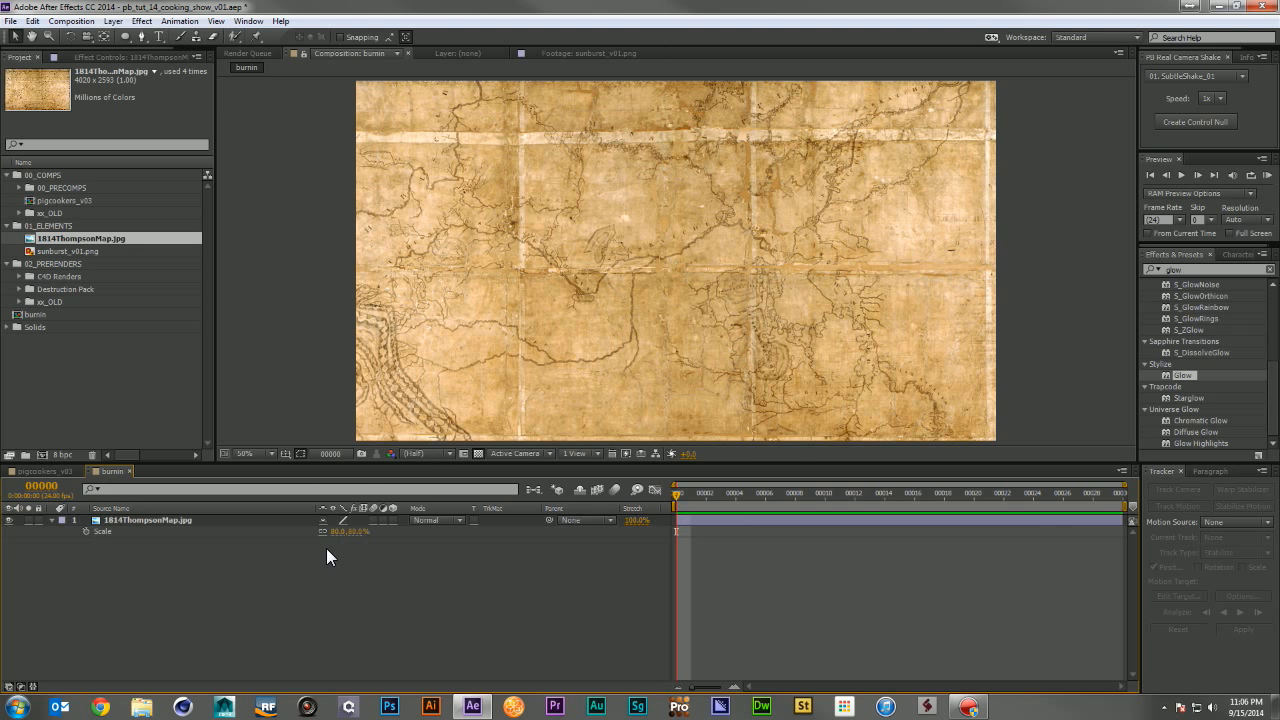
key(ctrl+y)
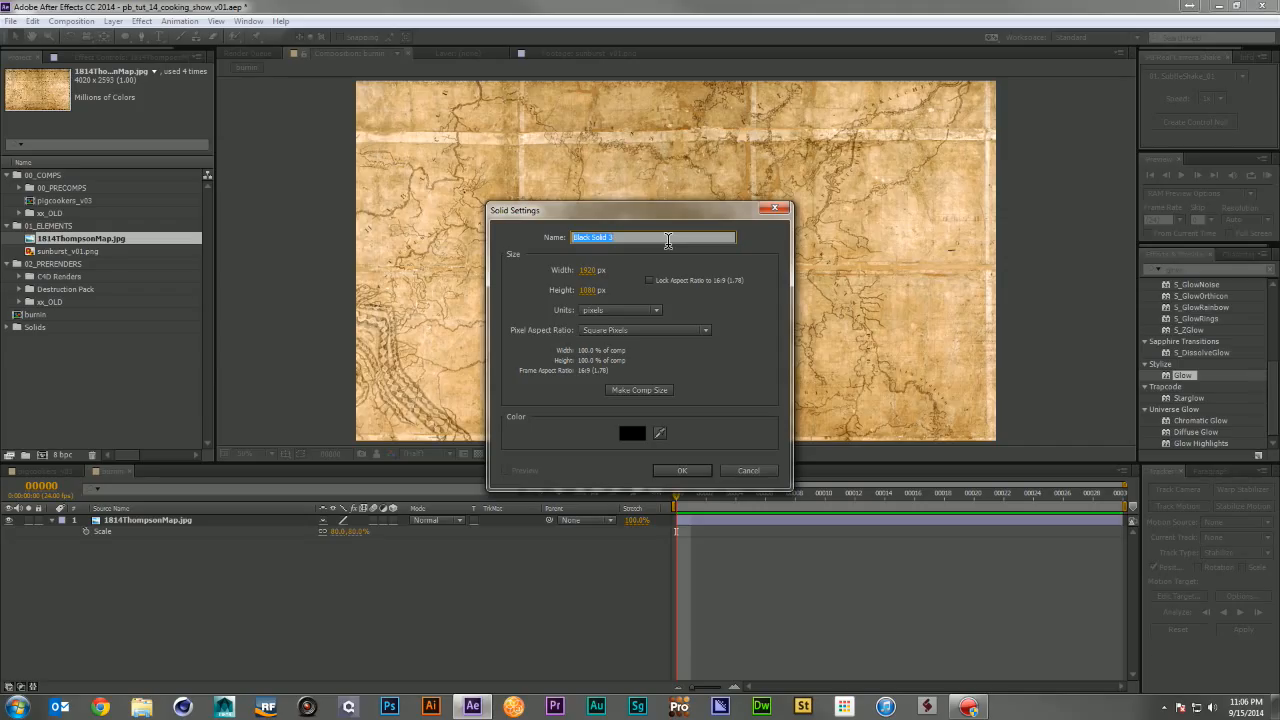
text(map)
text(te_black)
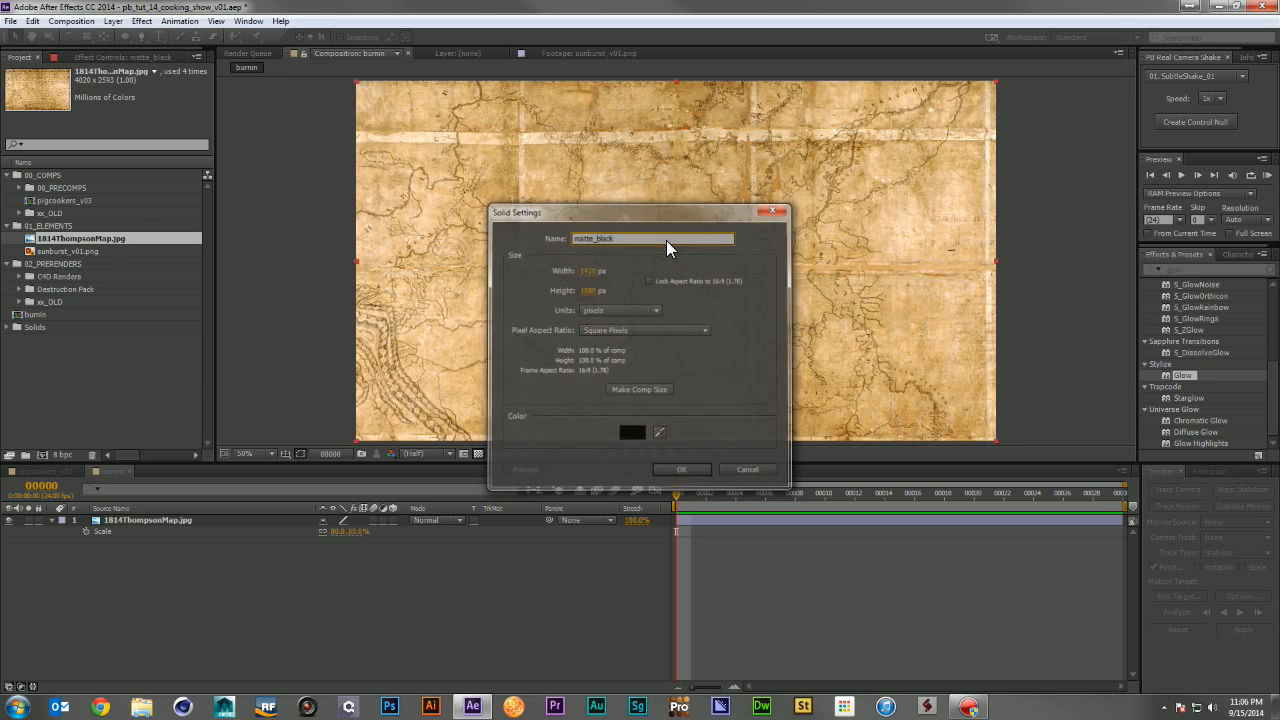
key(Return)
Step: Create a white solid named matte_white above matte_black
key(ctrl+y)
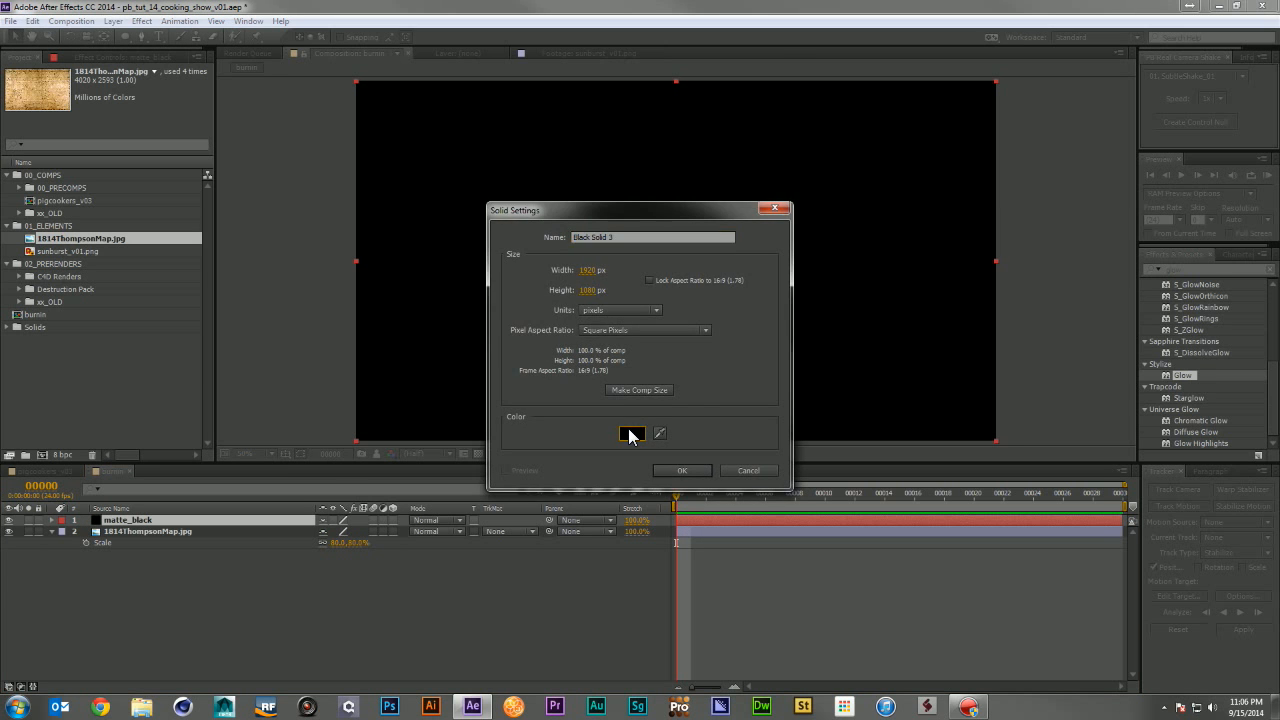
click(632, 432)
drag(116, 340, 4, 272)
click(342, 290)
text(matte_white)
key(Return)
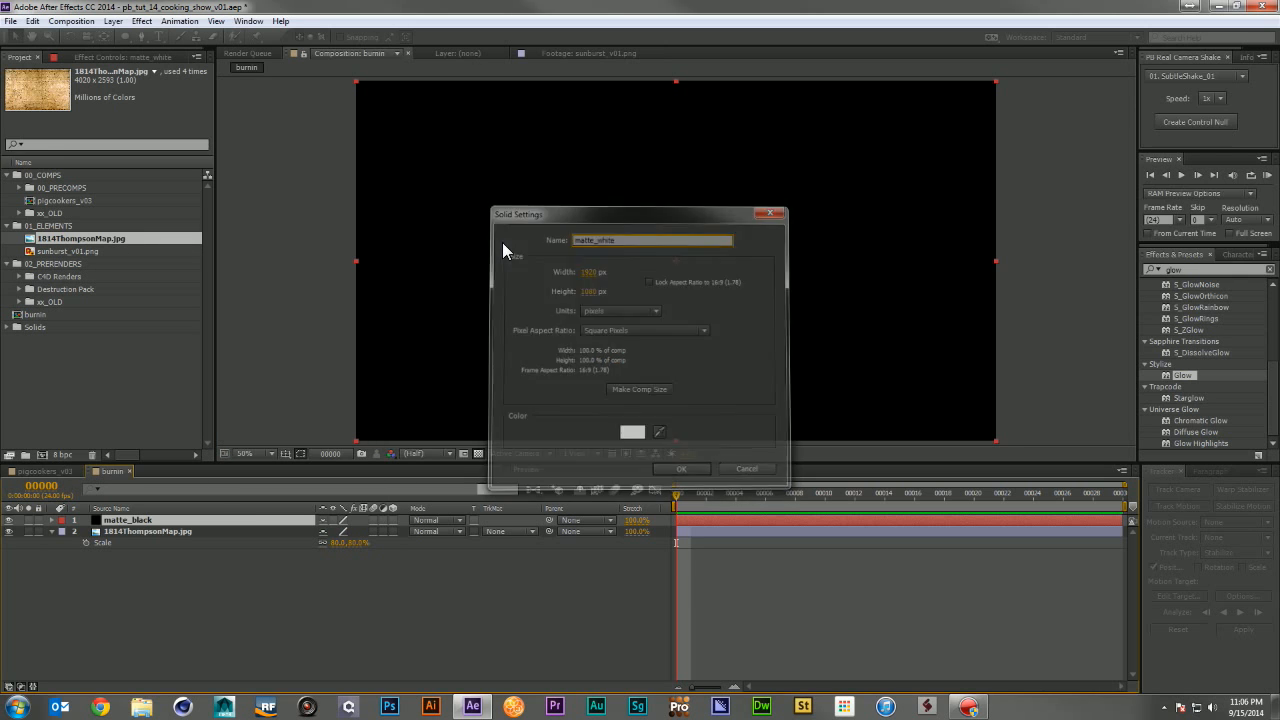
Step: Draw a closed, splat-shaped RotoBezier mask with irregular spikes around the centre of the matte_white layer using the Pen tool
click(141, 37)
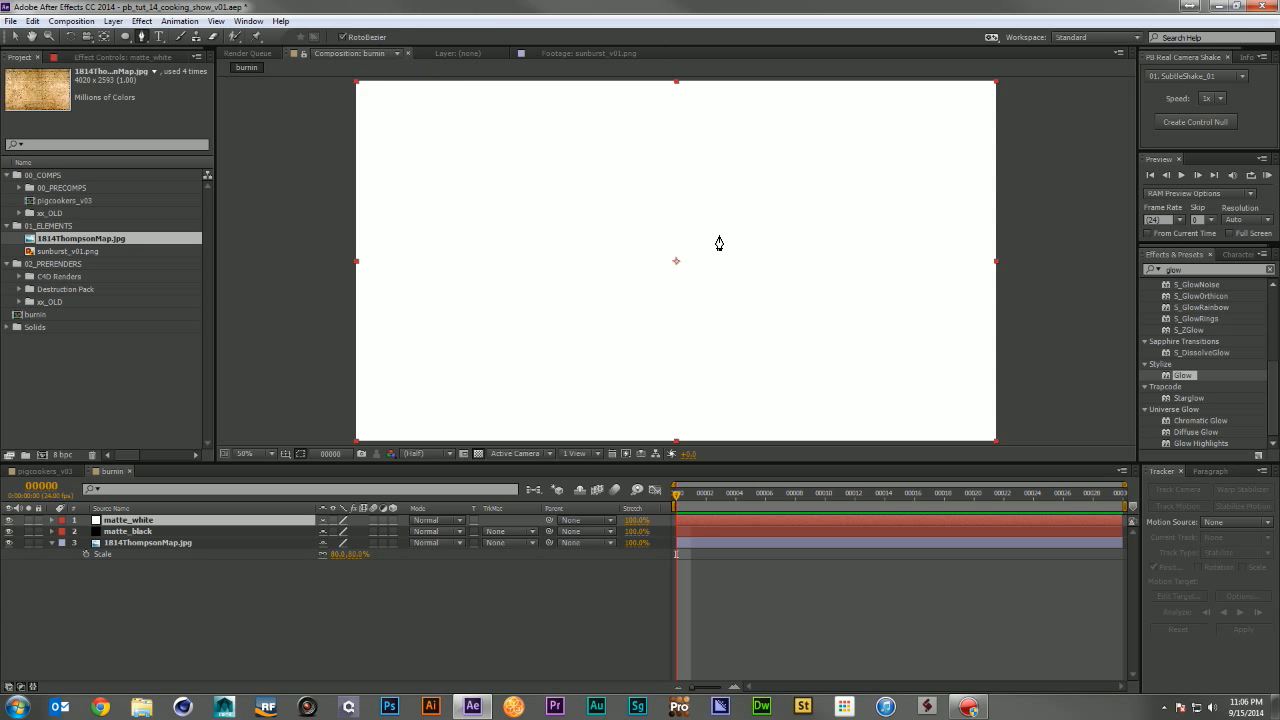
click(683, 224)
click(662, 201)
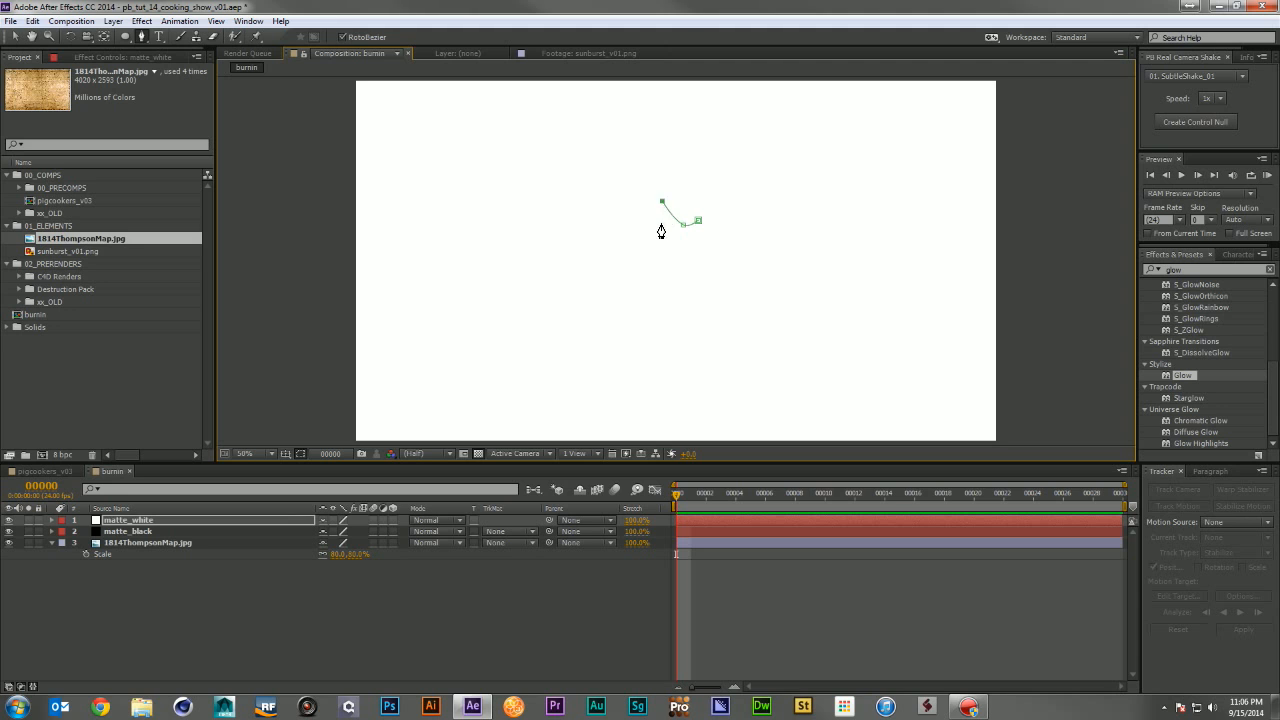
click(658, 224)
click(616, 222)
click(618, 240)
click(570, 246)
click(536, 269)
click(588, 272)
click(585, 304)
click(618, 300)
click(632, 346)
click(660, 324)
click(695, 374)
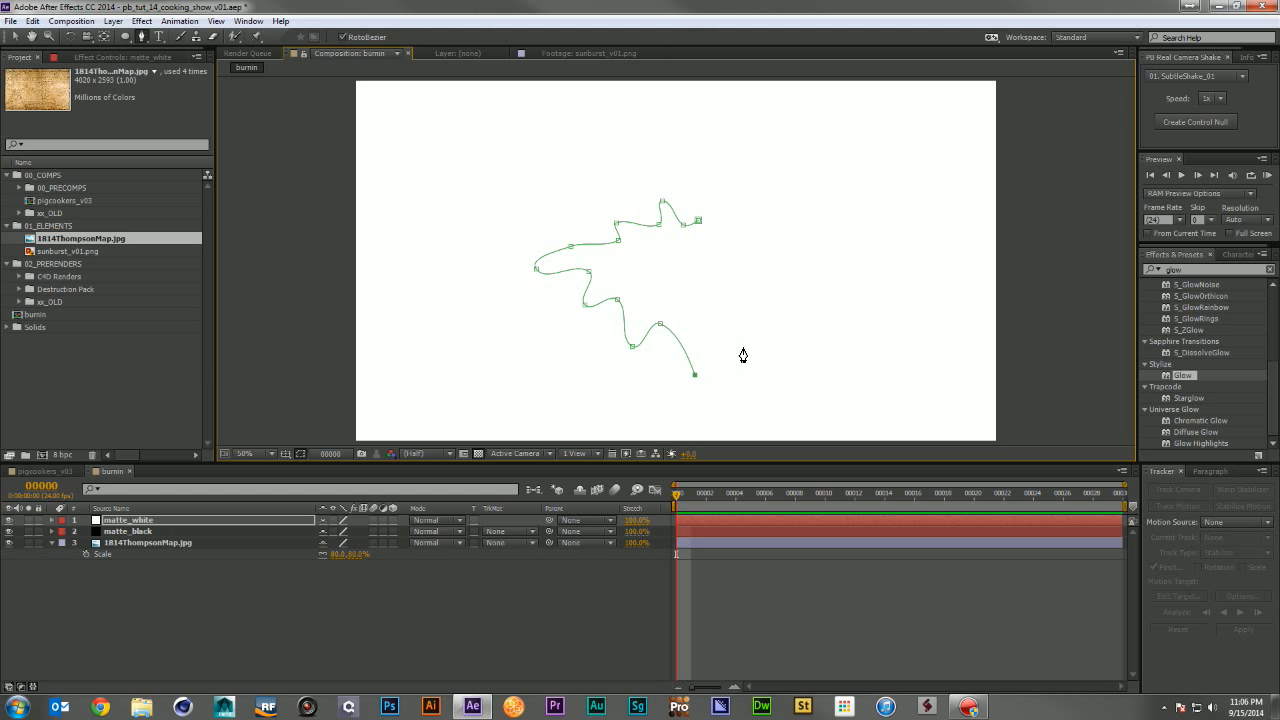
click(742, 331)
click(794, 337)
click(749, 302)
click(792, 274)
click(754, 260)
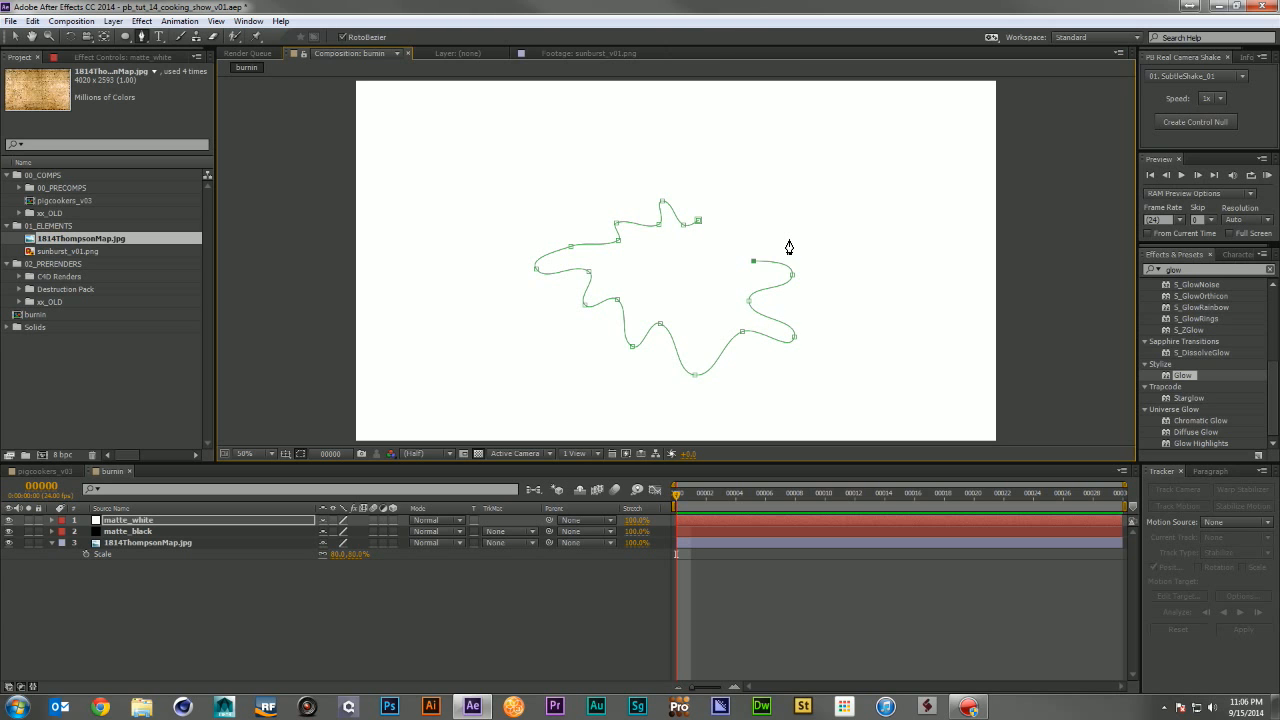
click(788, 241)
click(738, 231)
click(764, 197)
click(697, 180)
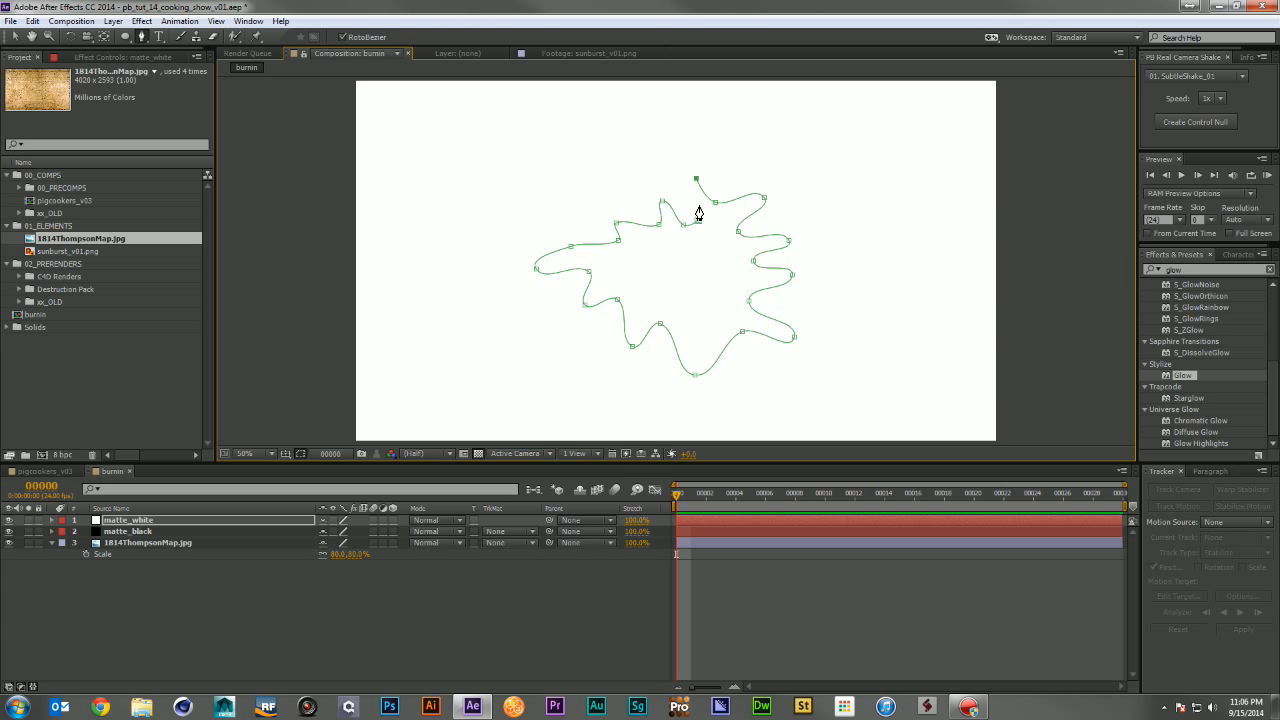
click(698, 220)
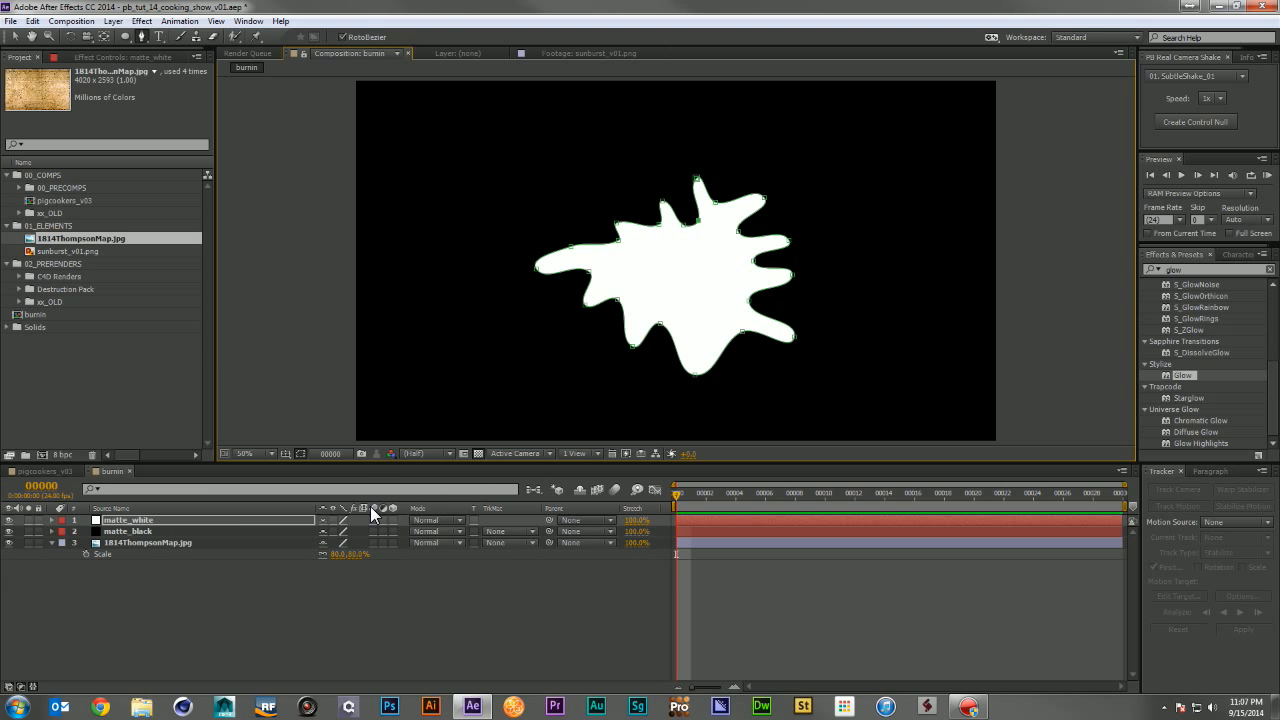
Step: Turn on keyframing for the Mask Path of the matte_white mask at frame 0
key(m)
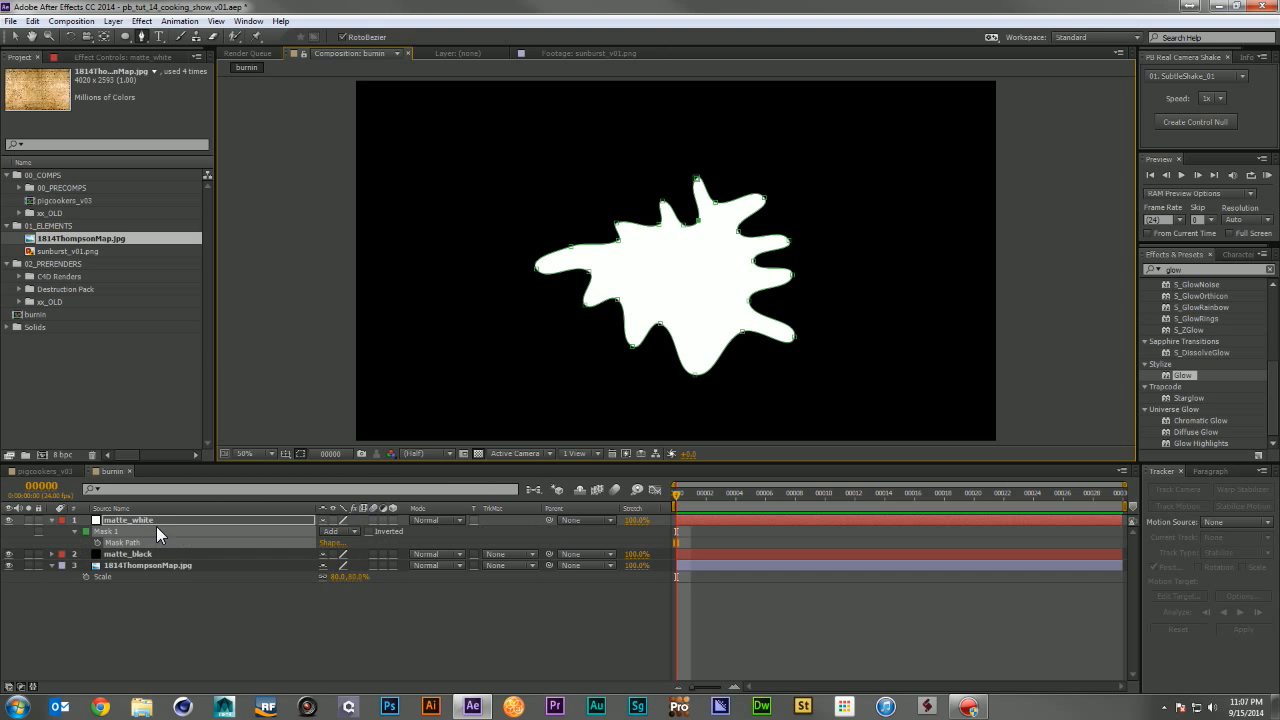
click(96, 542)
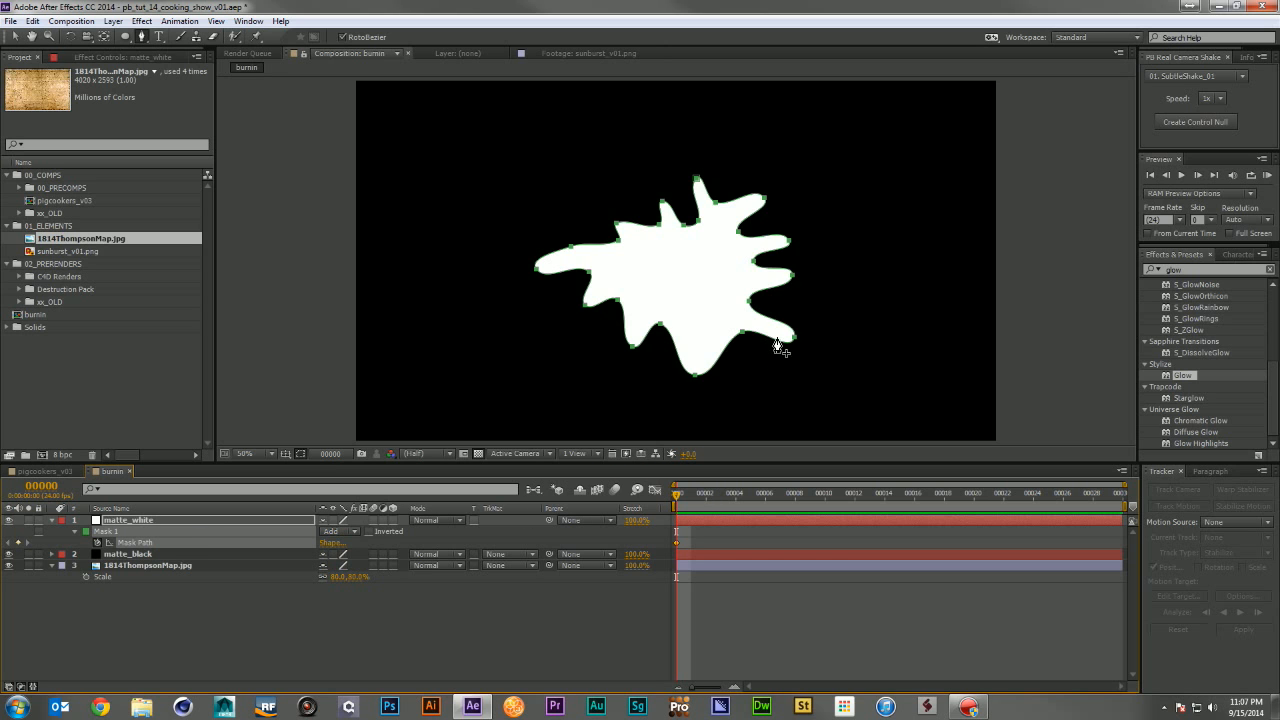
Step: Try to shrink the splat mask to a tiny shape about its centre, and undo the scaling
key(t)
key(v)
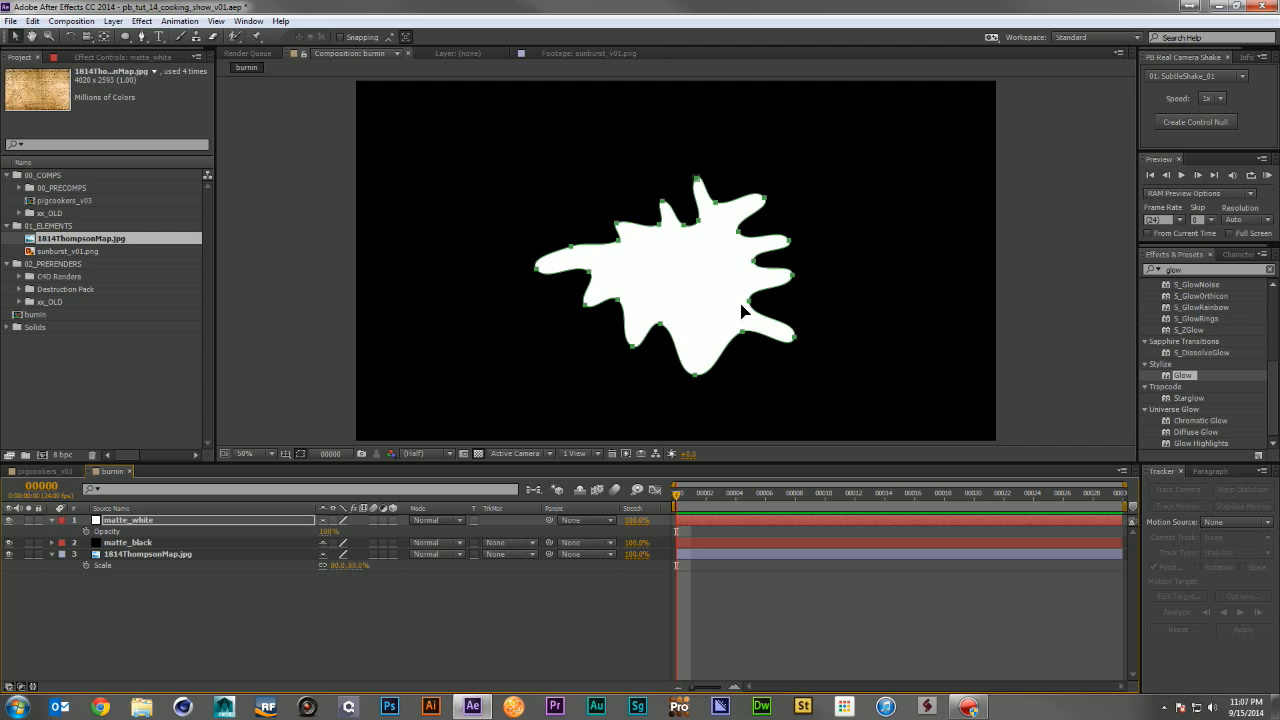
click(750, 306)
drag(800, 378, 676, 287)
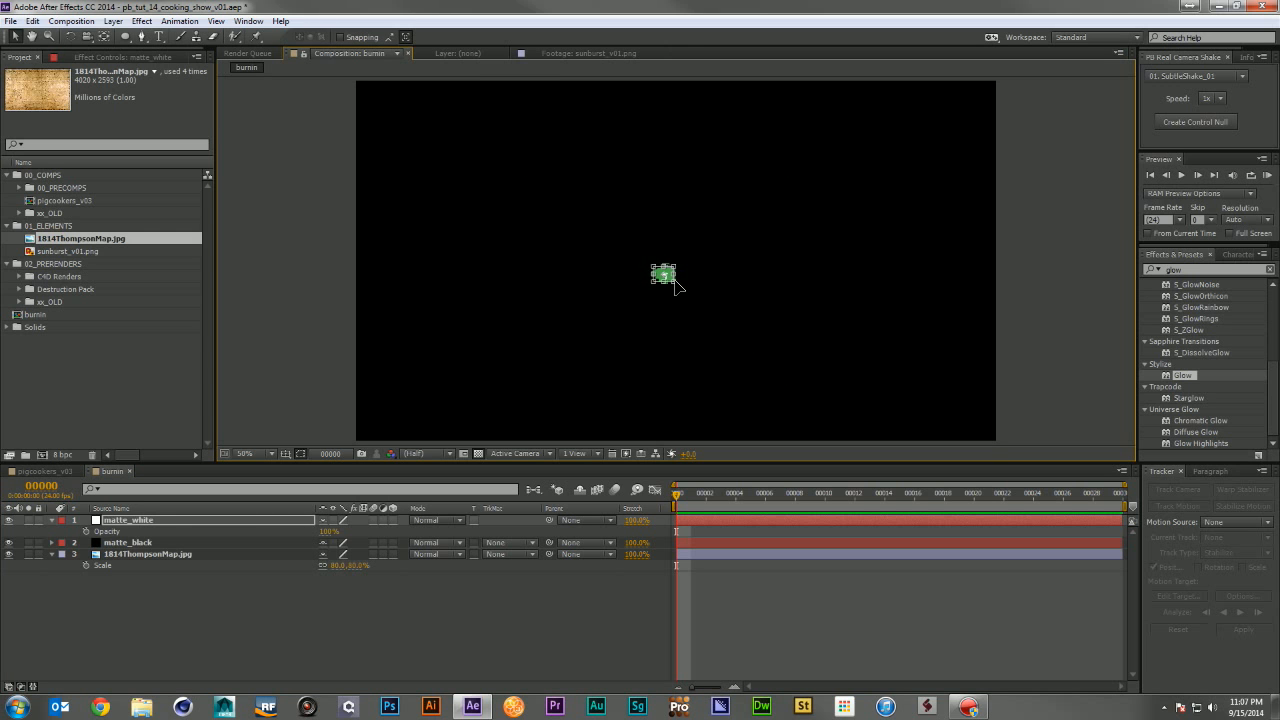
key(ctrl+z)
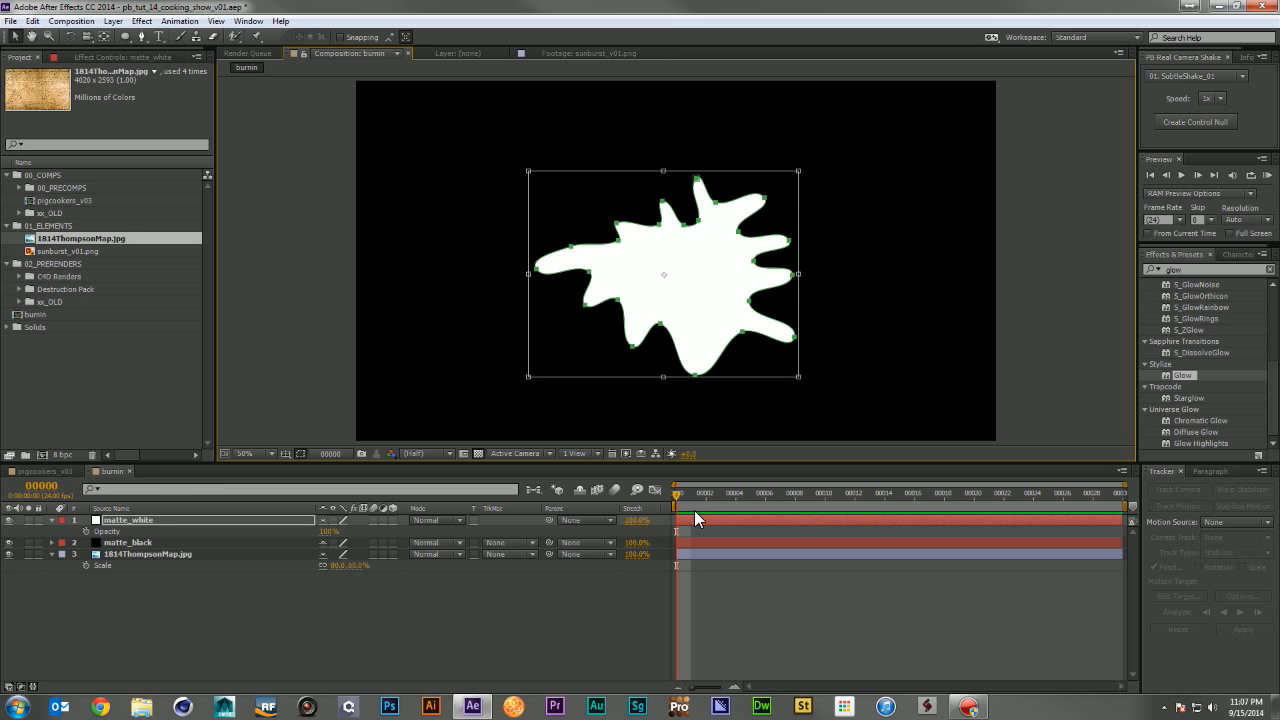
Step: Move the Mask Path keyframe to frame 29 and shrink the mask to a tiny point about its centre at frame 0
key(m)
drag(676, 542, 1124, 543)
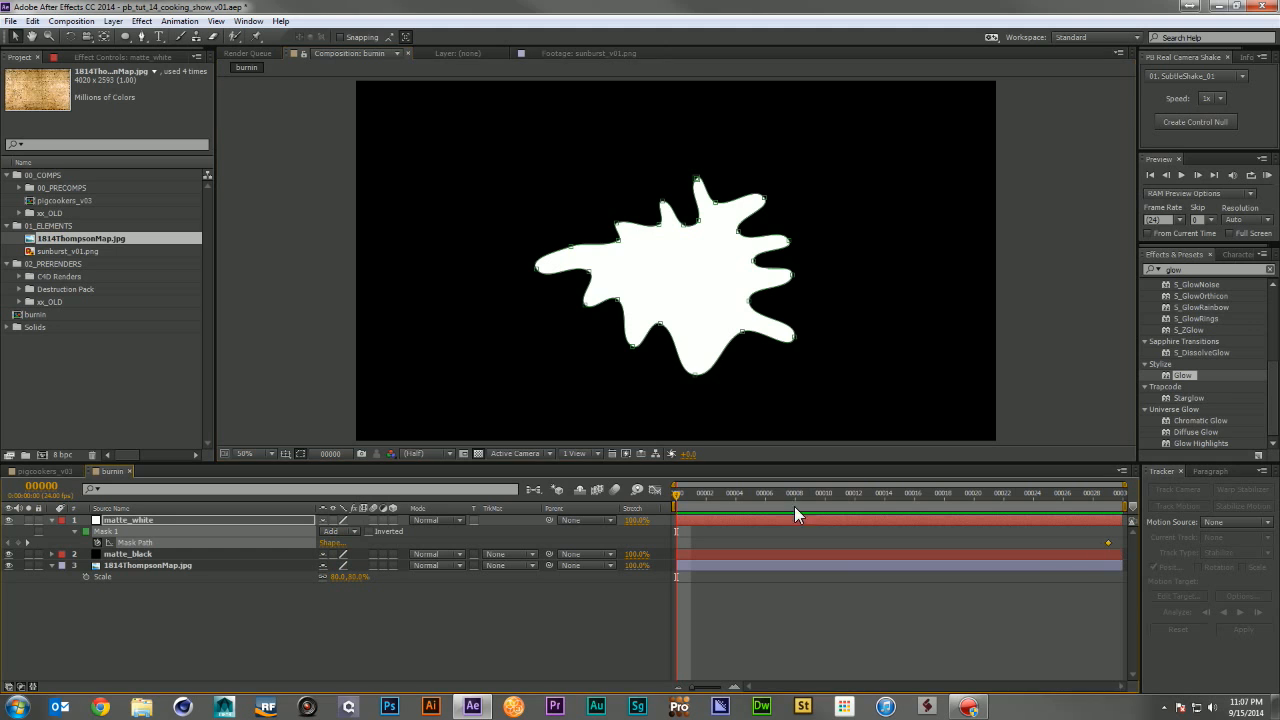
double_click(697, 376)
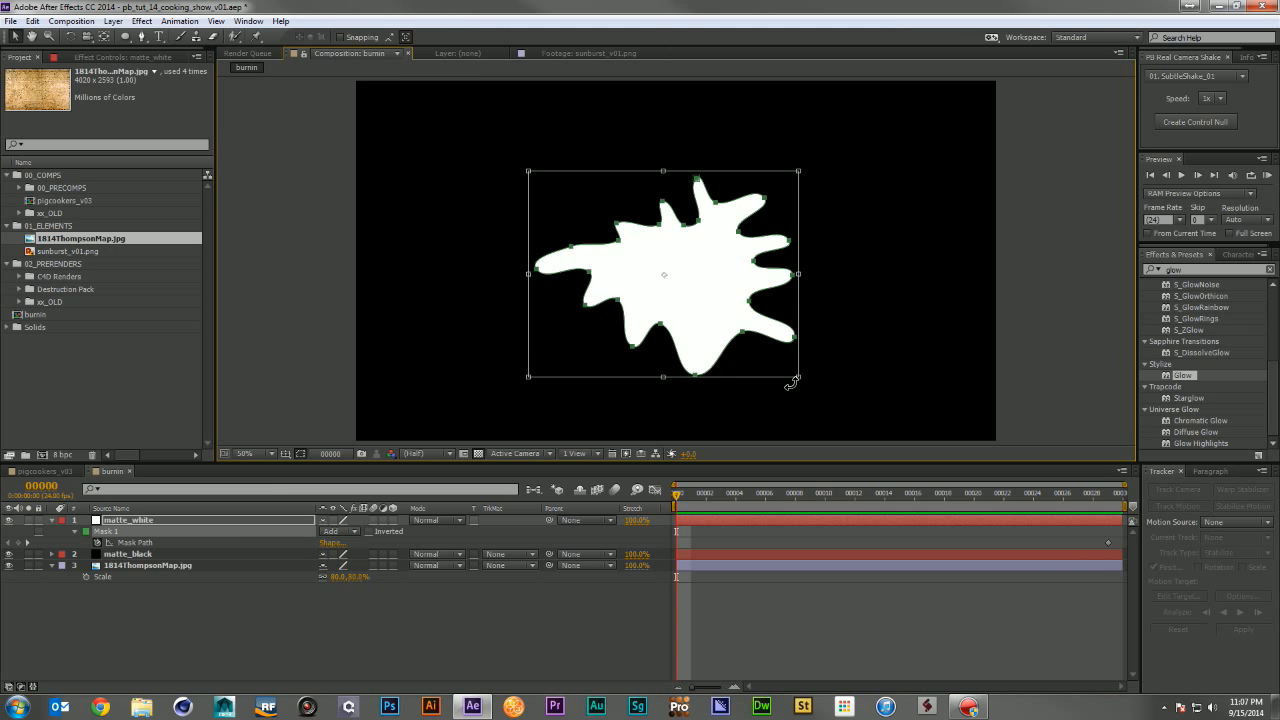
drag(800, 377, 665, 302)
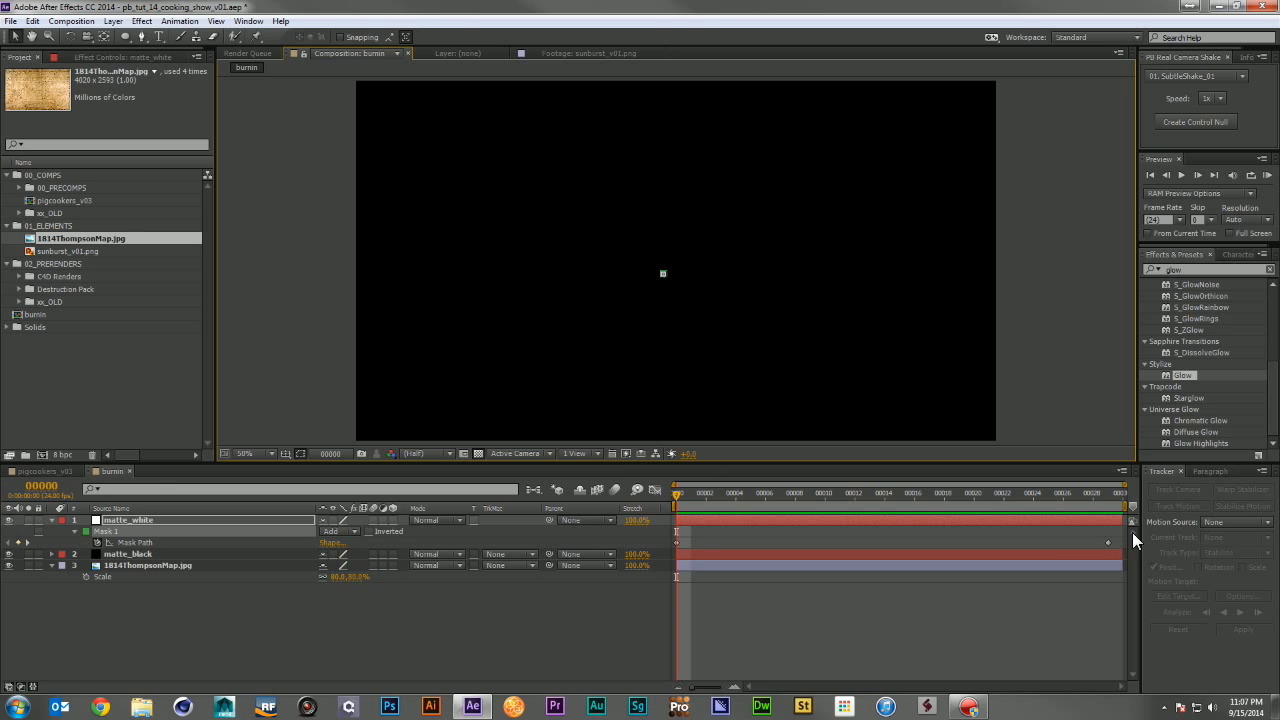
Step: At frame 29, pull the mask's inner points outward all around to turn the spiky splat into a fuller, rounded blob
click(1104, 492)
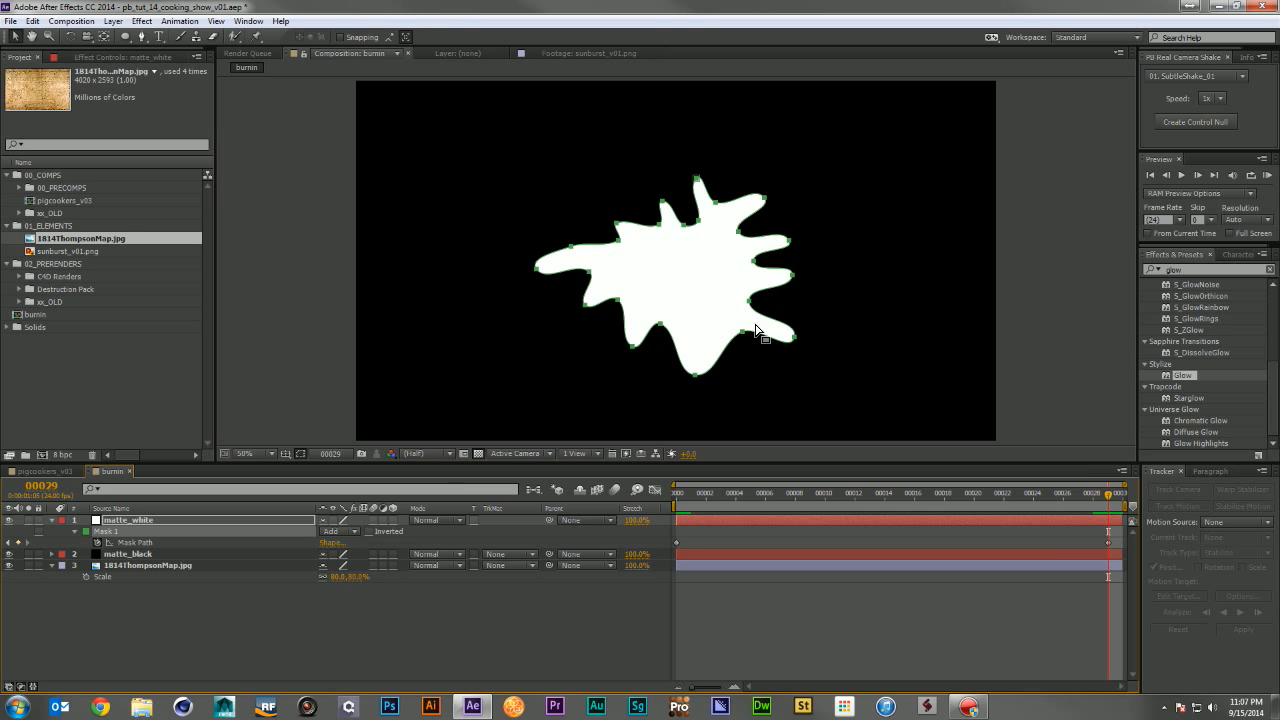
drag(741, 331, 742, 356)
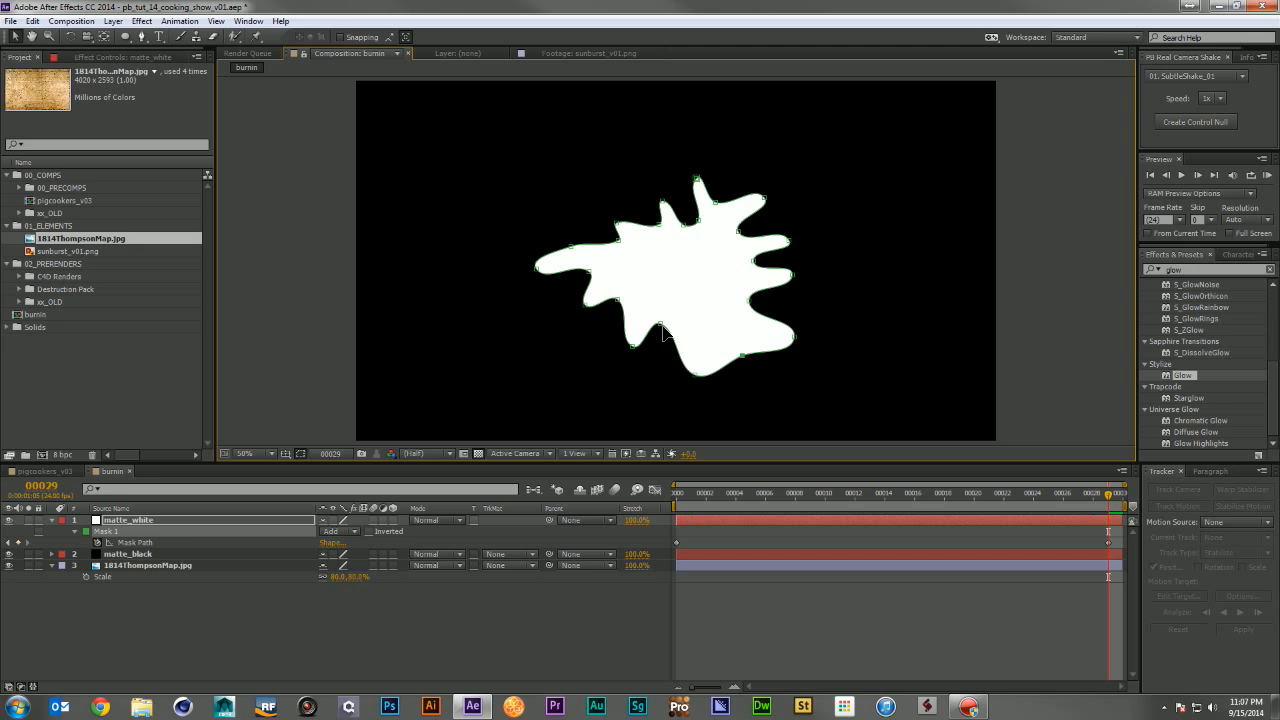
drag(661, 324, 652, 360)
drag(617, 306, 593, 348)
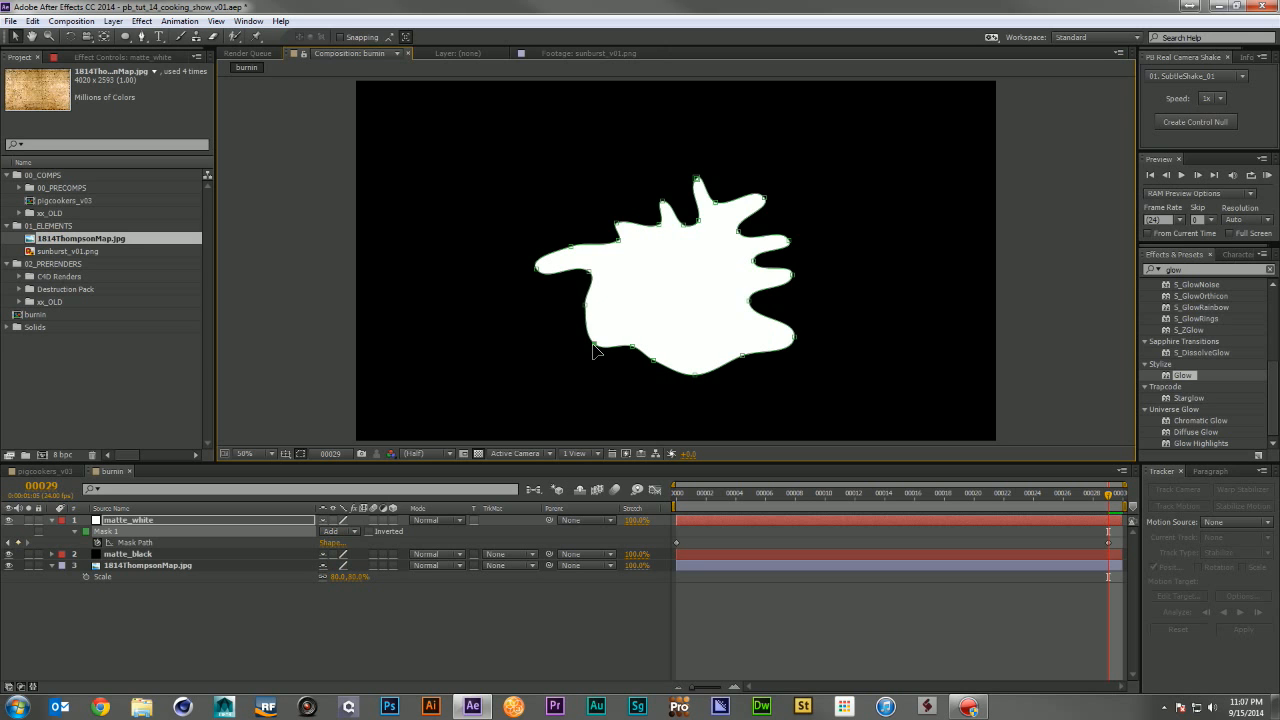
drag(588, 273, 542, 299)
drag(618, 240, 725, 178)
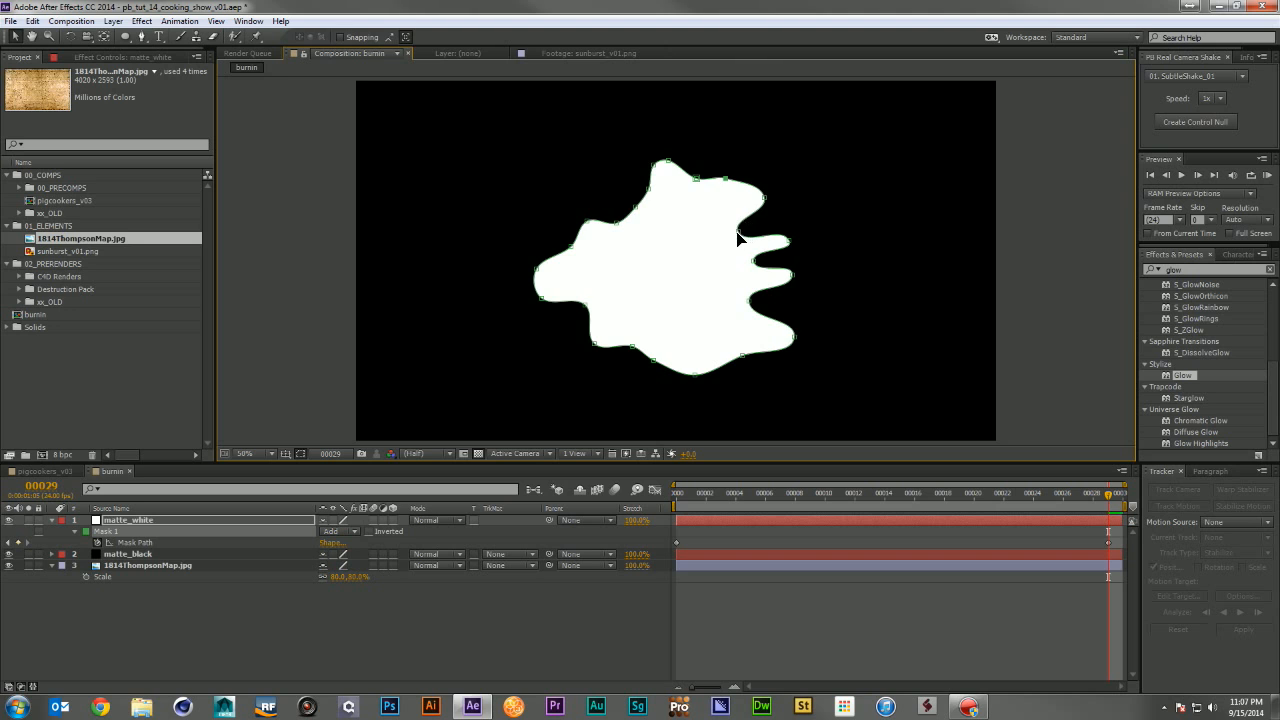
drag(737, 237, 773, 226)
drag(752, 268, 798, 258)
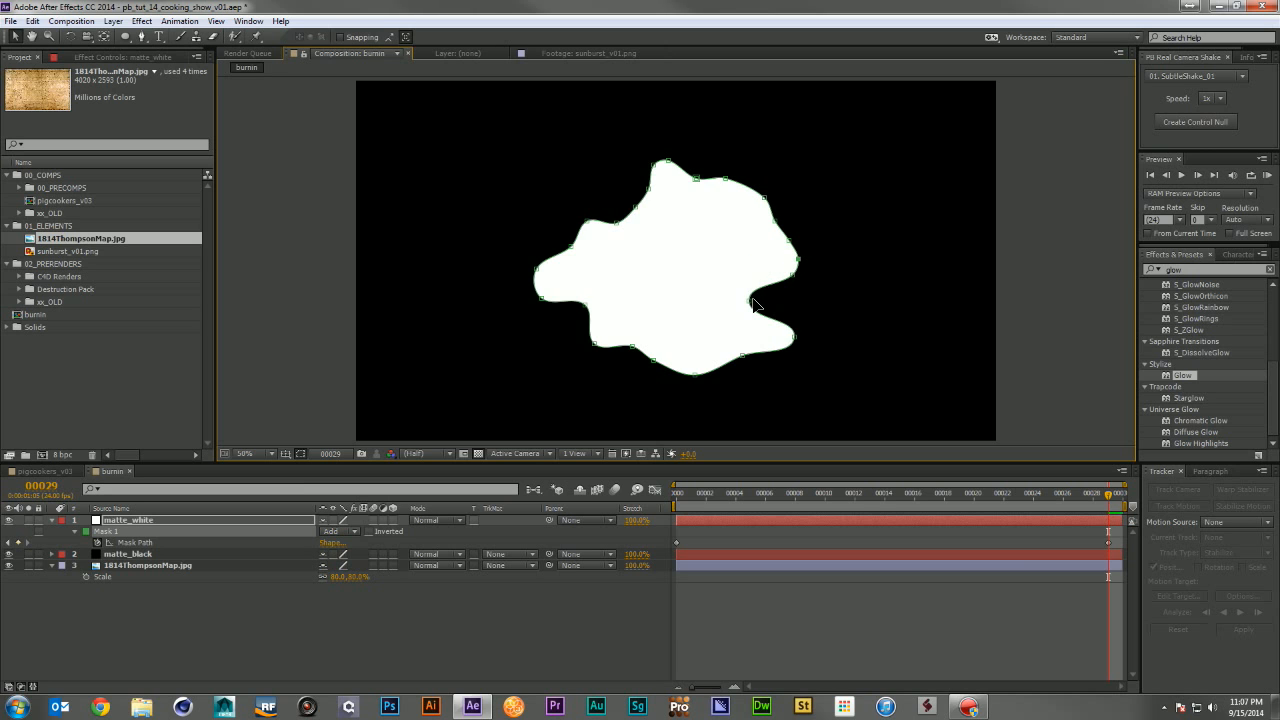
drag(757, 302, 797, 314)
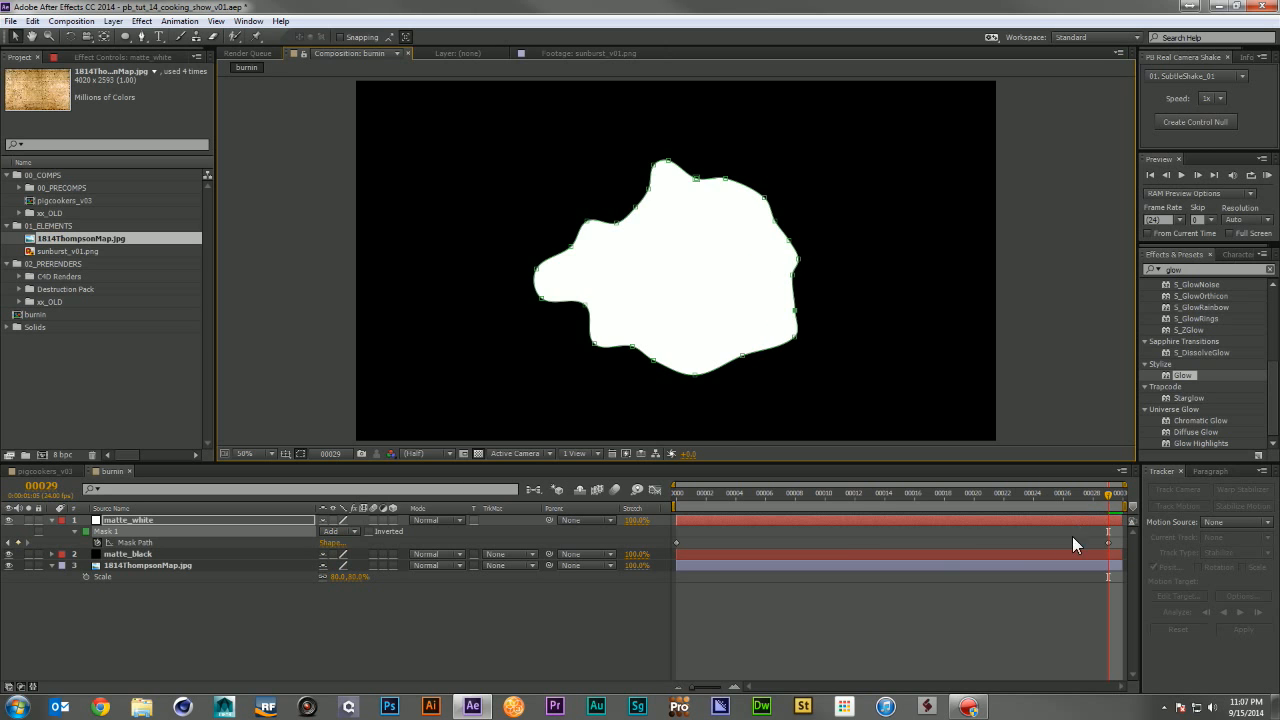
Step: At frame 29, enlarge the matte_white mask about its centre until it extends past the composition frame on all sides
double_click(695, 376)
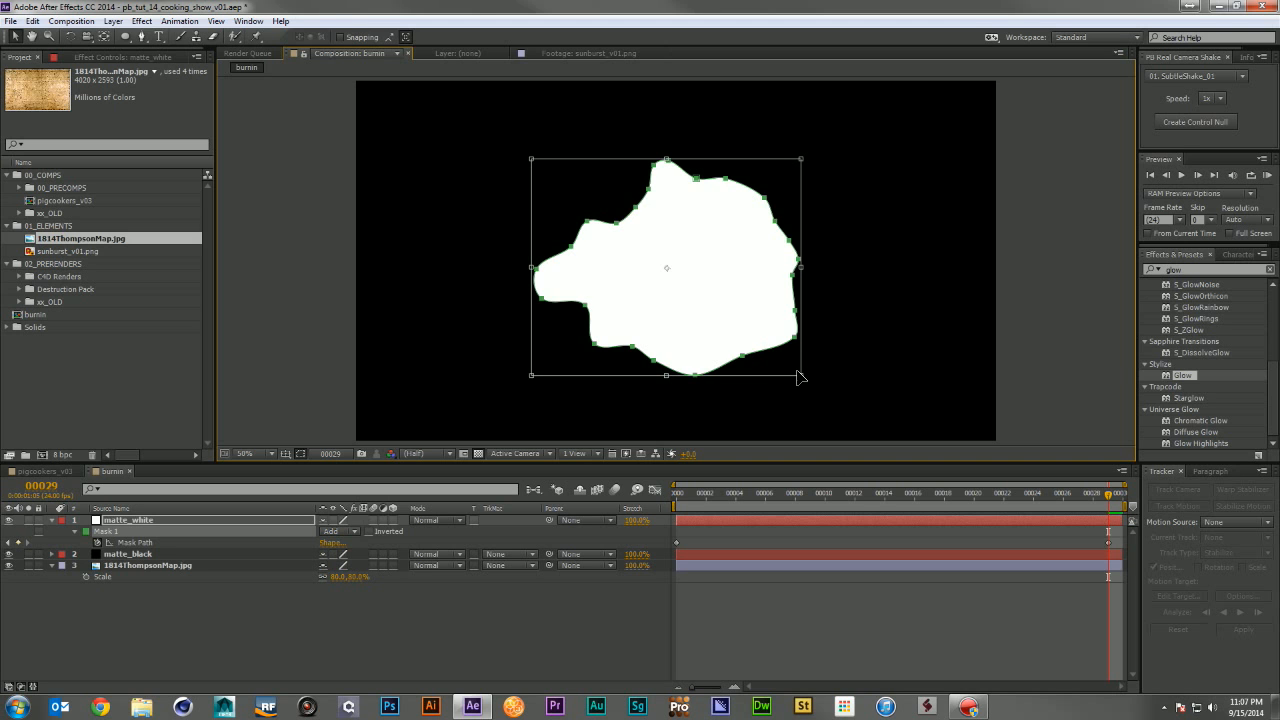
drag(802, 378, 1096, 615)
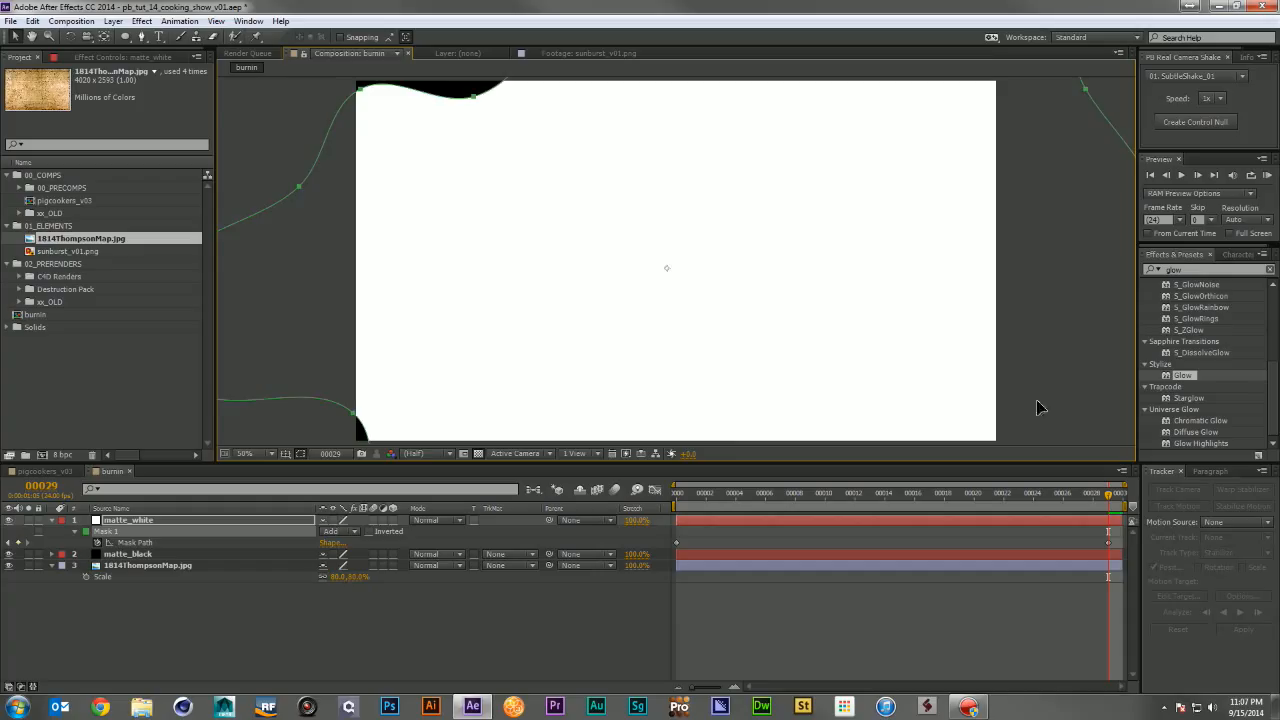
key(comma)
key(comma)
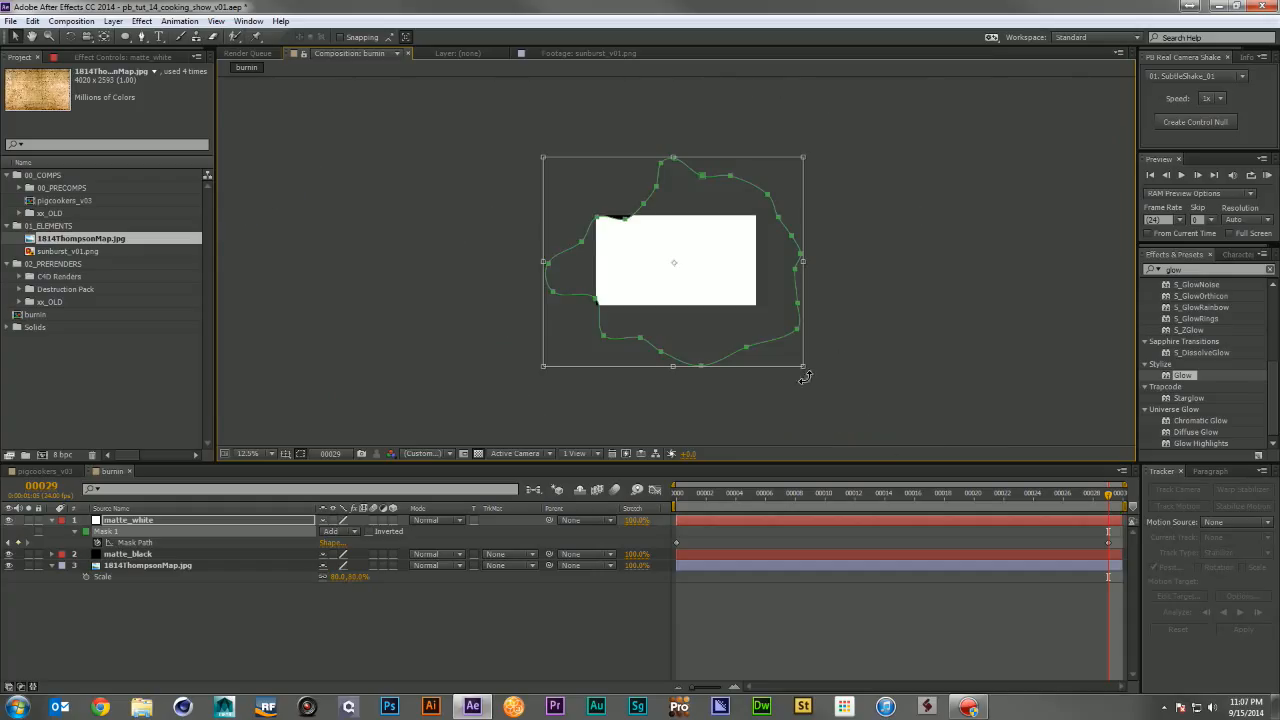
ctrl+shift+drag(806, 371, 837, 397)
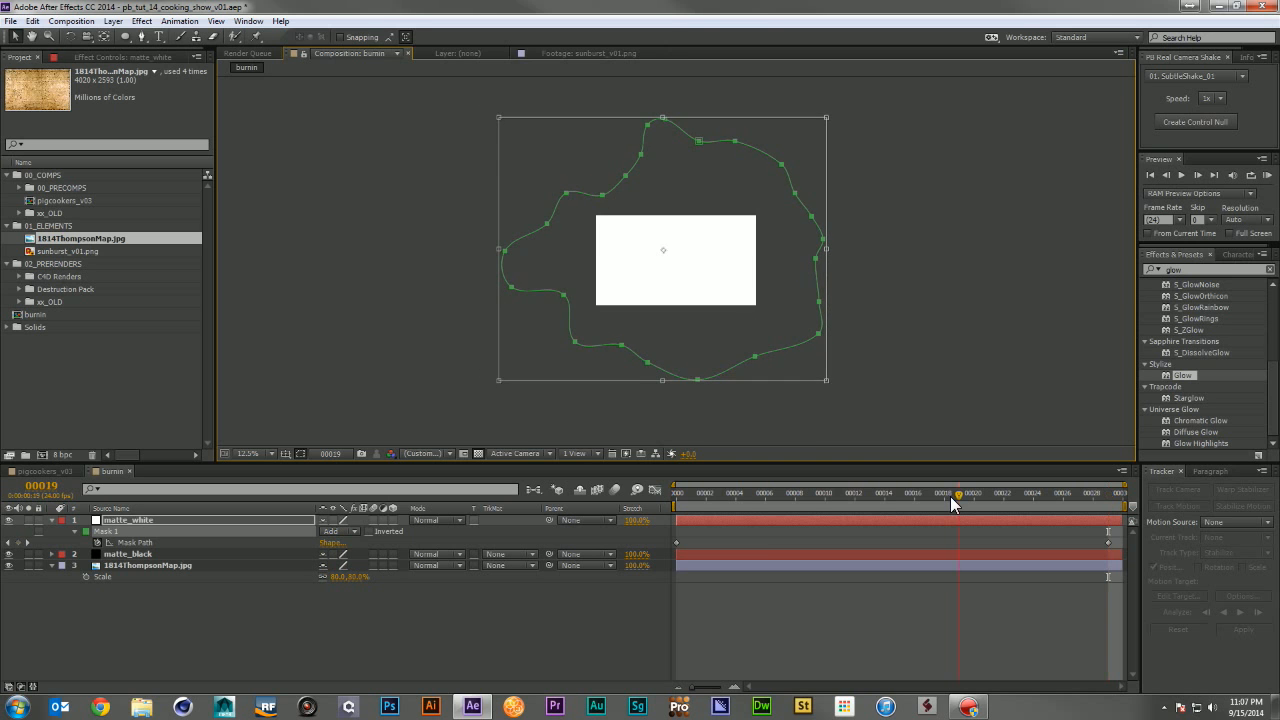
drag(950, 496, 1110, 538)
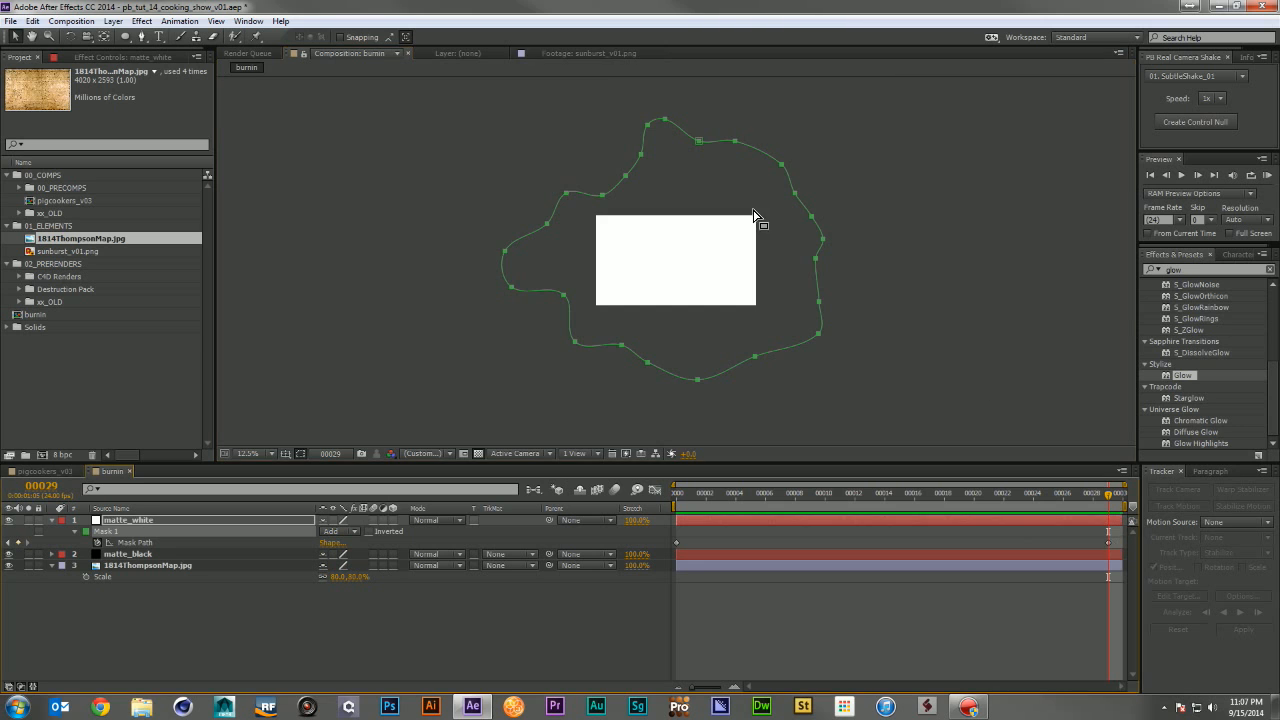
key(.)
drag(1062, 497, 730, 504)
click(570, 596)
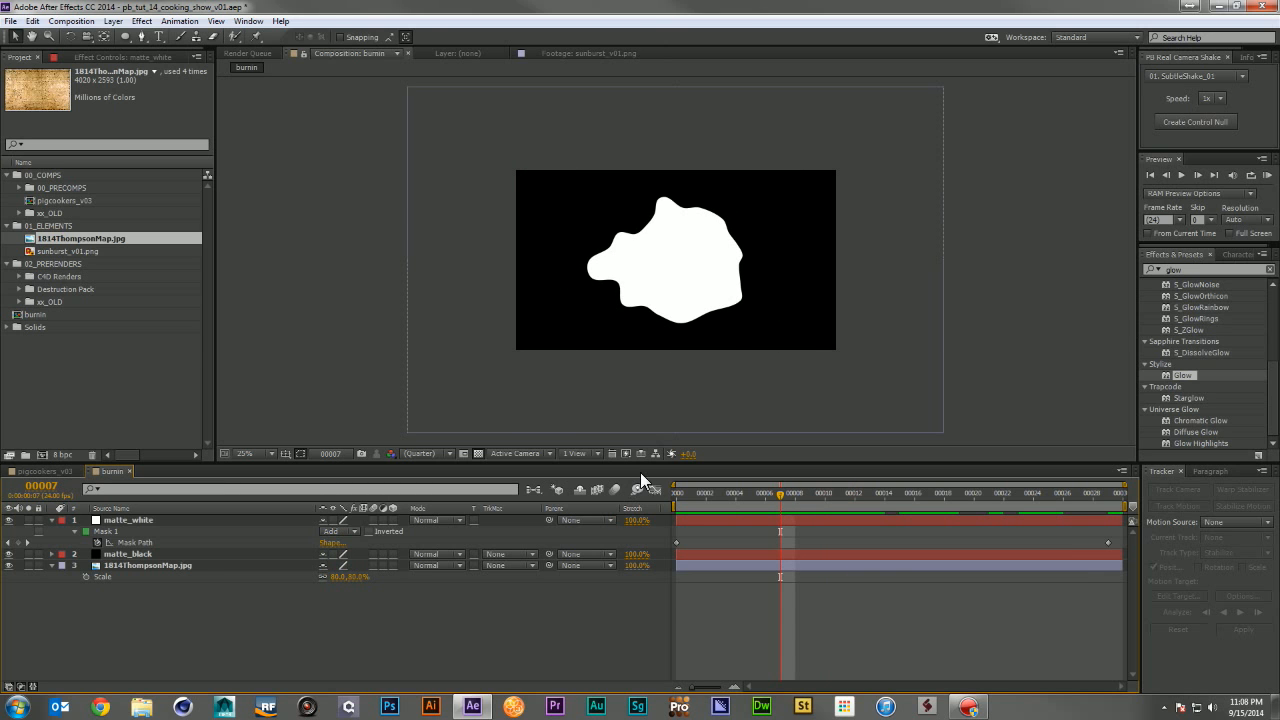
Step: Apply Turbulent Displace to the matte_white layer with an Amount of 81 and a Size of 34
click(90, 289)
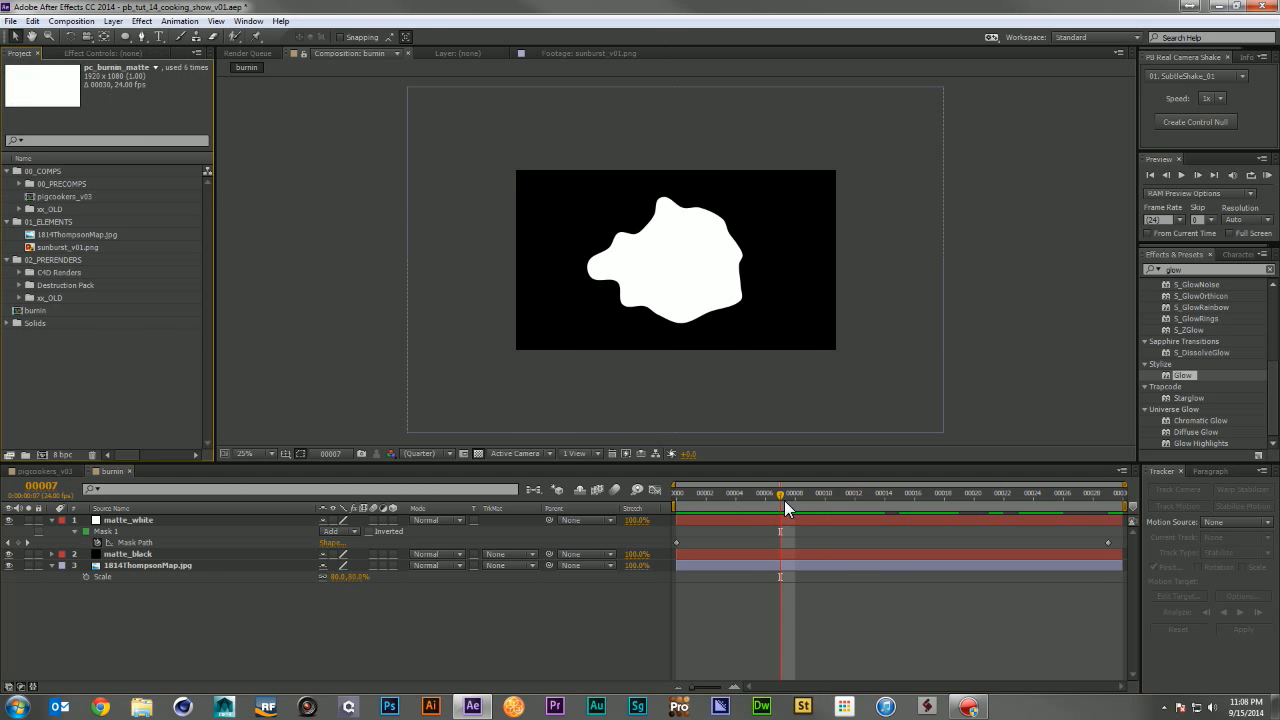
drag(782, 496, 808, 508)
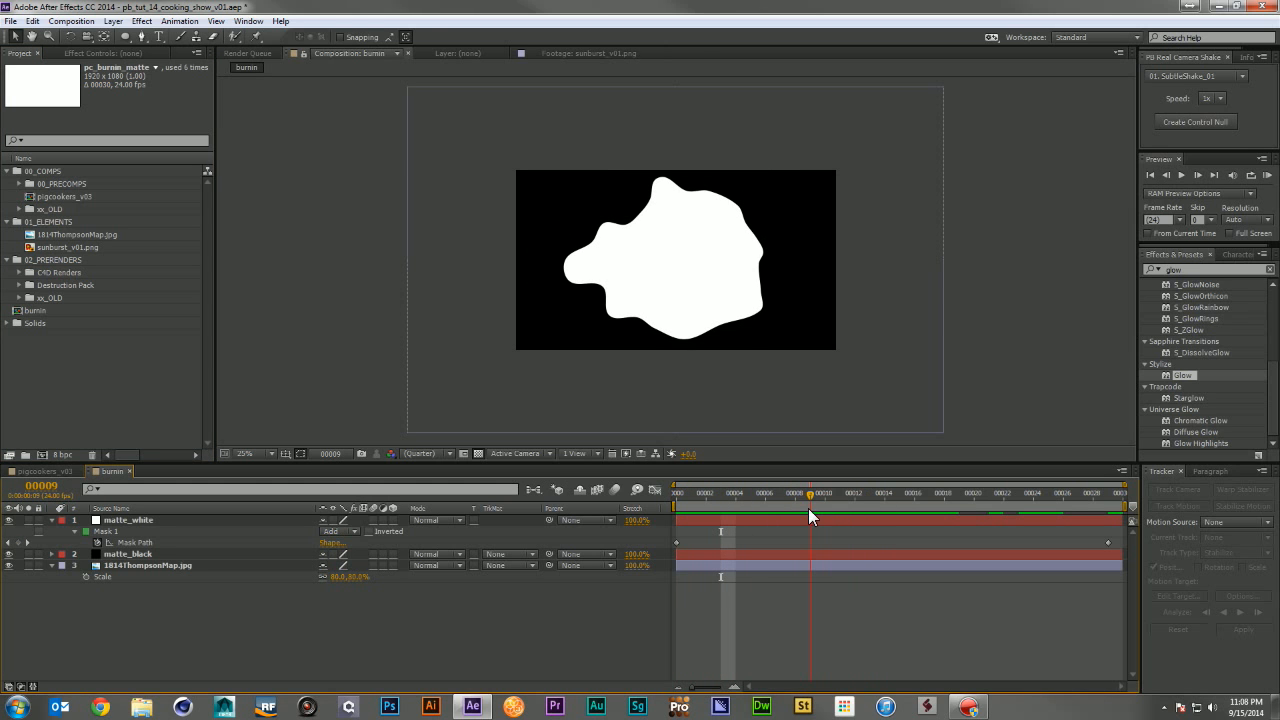
click(1210, 270)
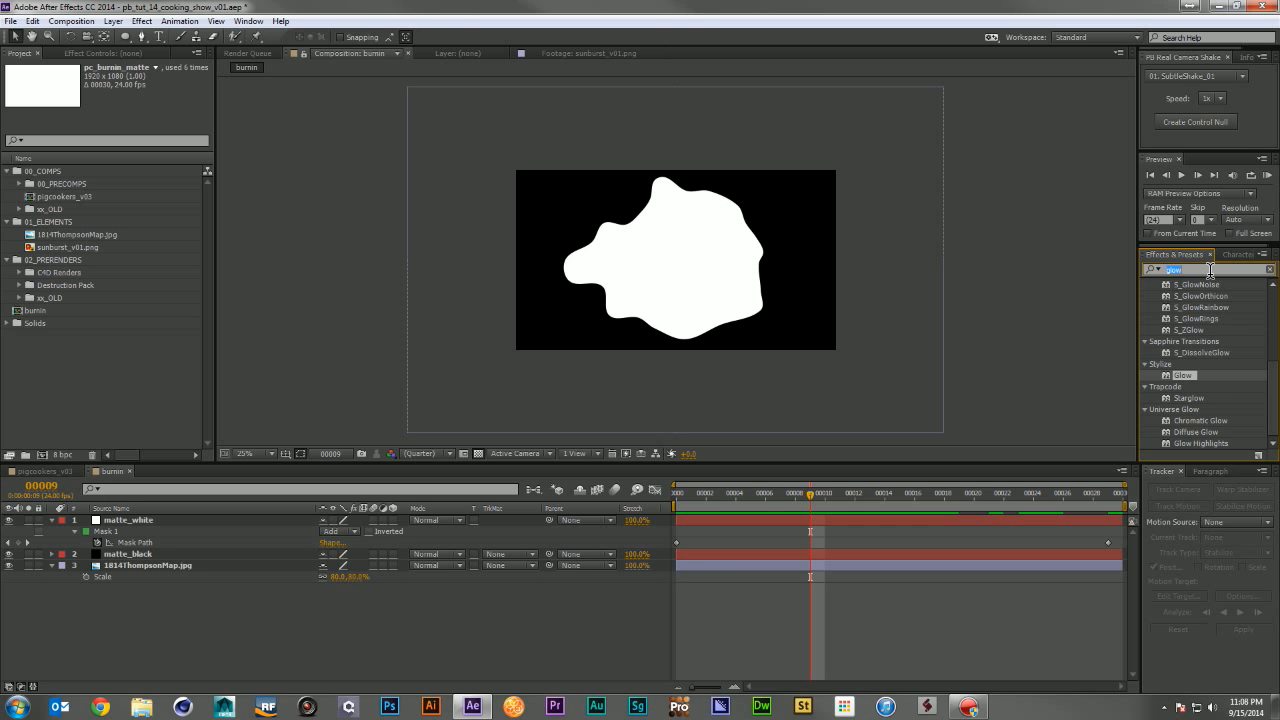
text(turbul)
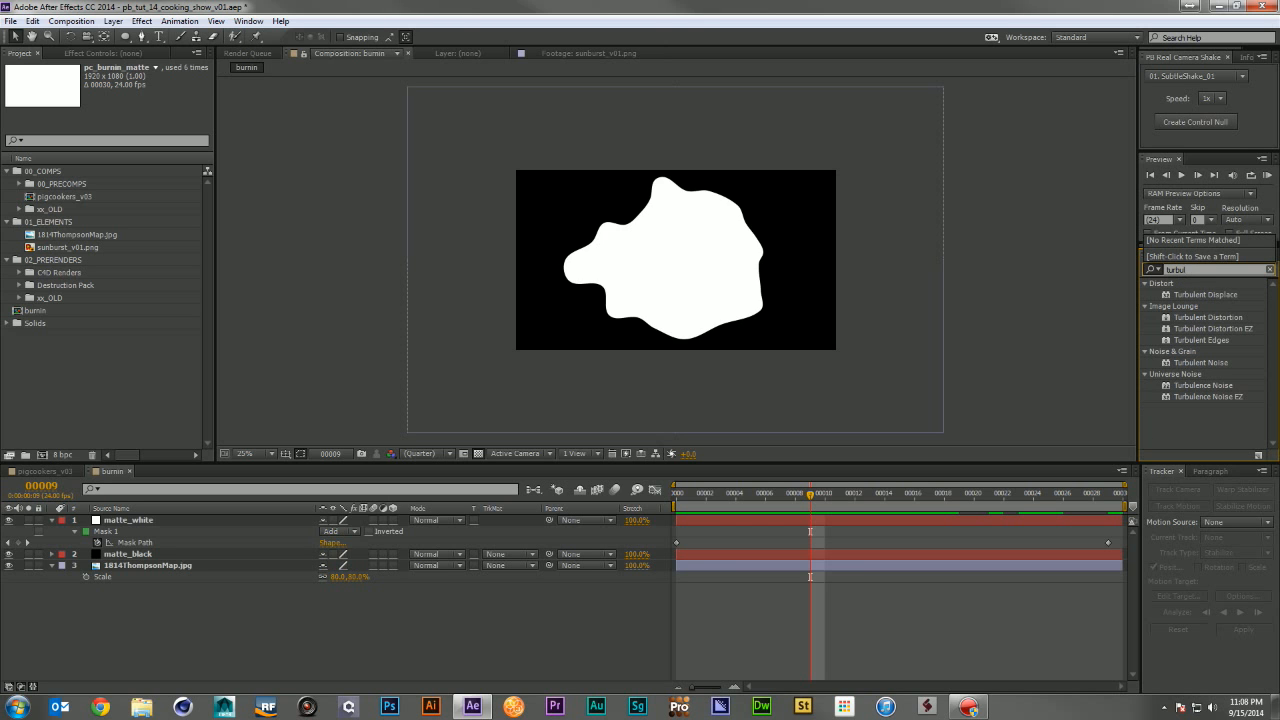
drag(1206, 292, 778, 522)
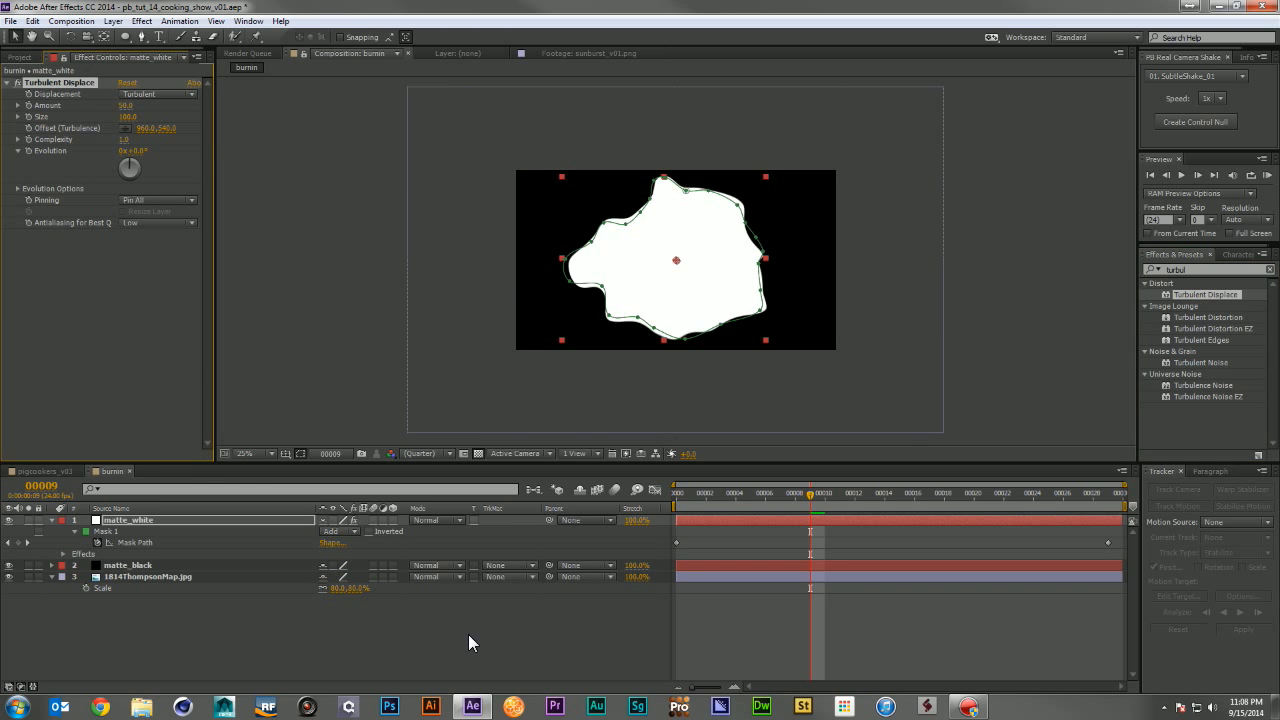
click(450, 612)
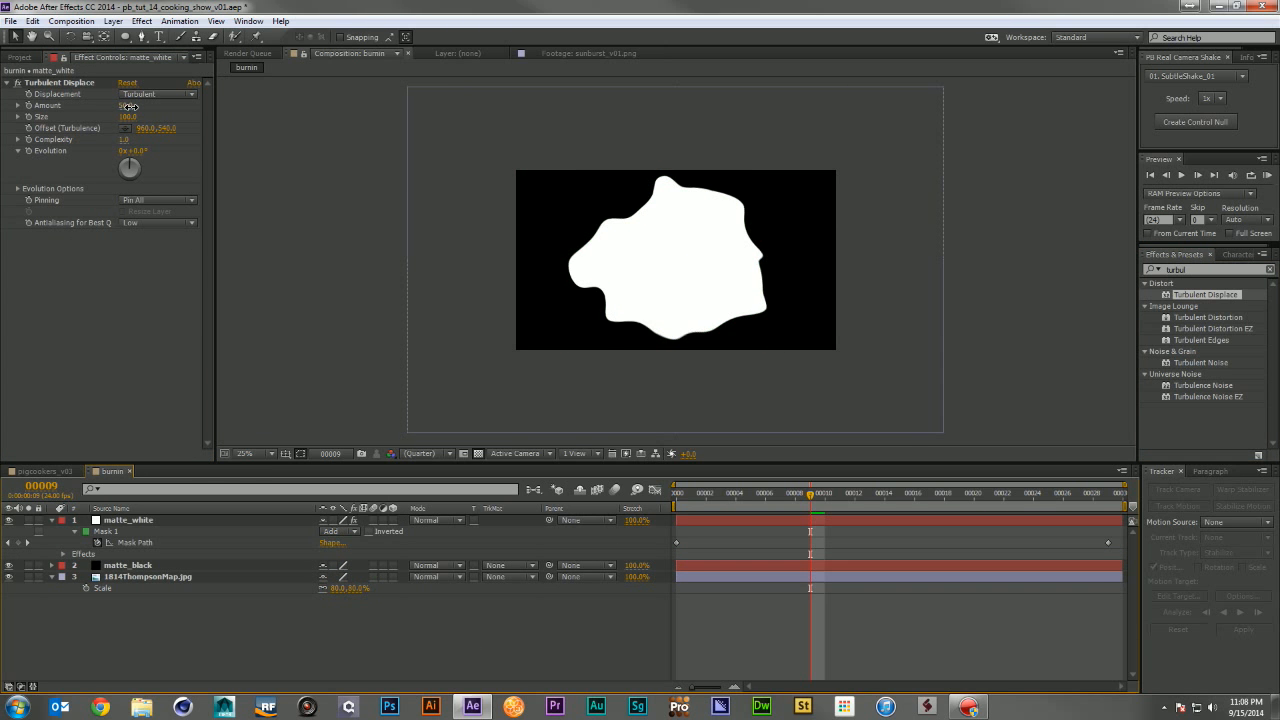
drag(128, 106, 95, 128)
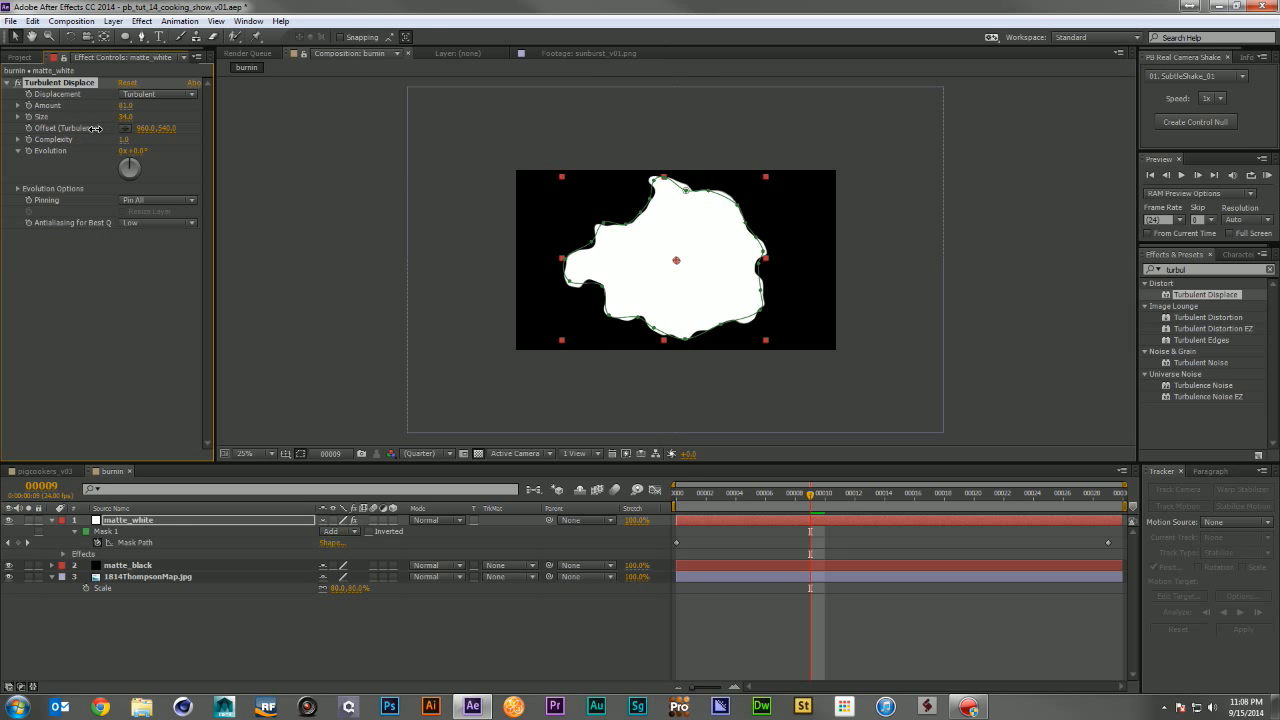
Step: Add Turbulent Distortion EZ above Turbulent Displace on matte_white, with Detail 100%, Scale 0.40, Mutation Rate 0% and Mutation Offset 4.2, and preview it
drag(680, 493, 795, 499)
double_click(1235, 328)
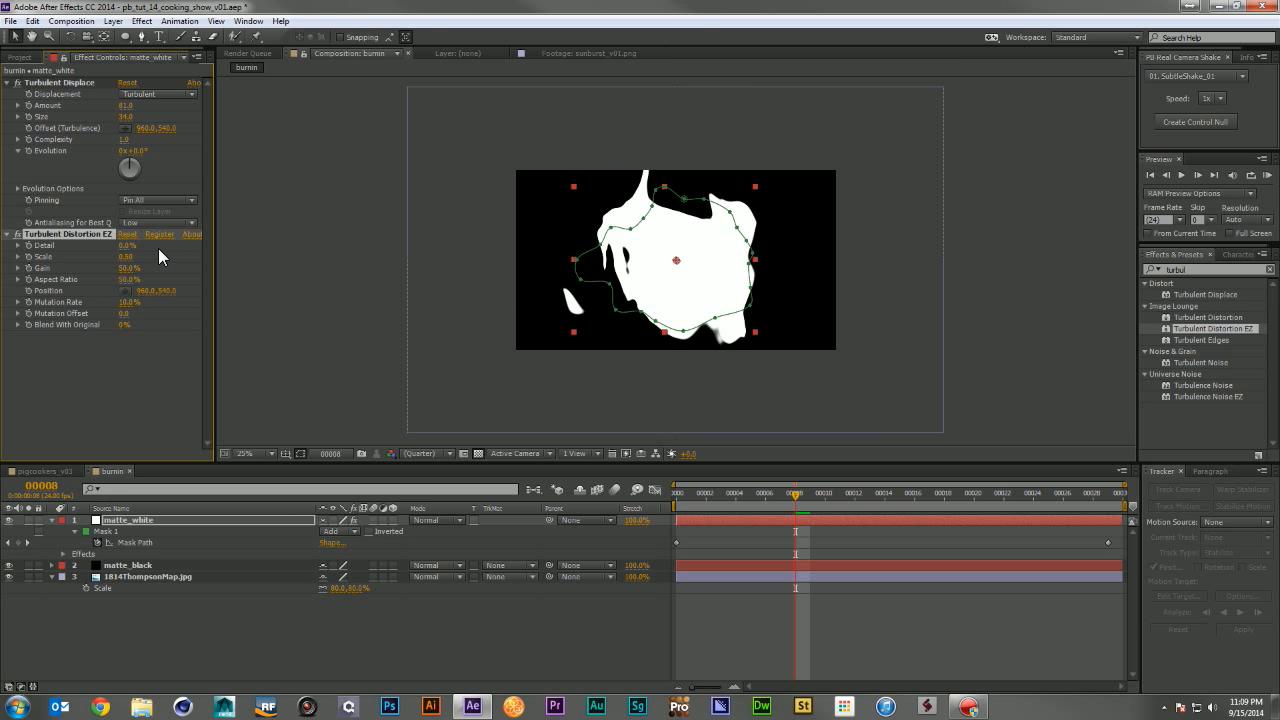
drag(127, 257, 5, 268)
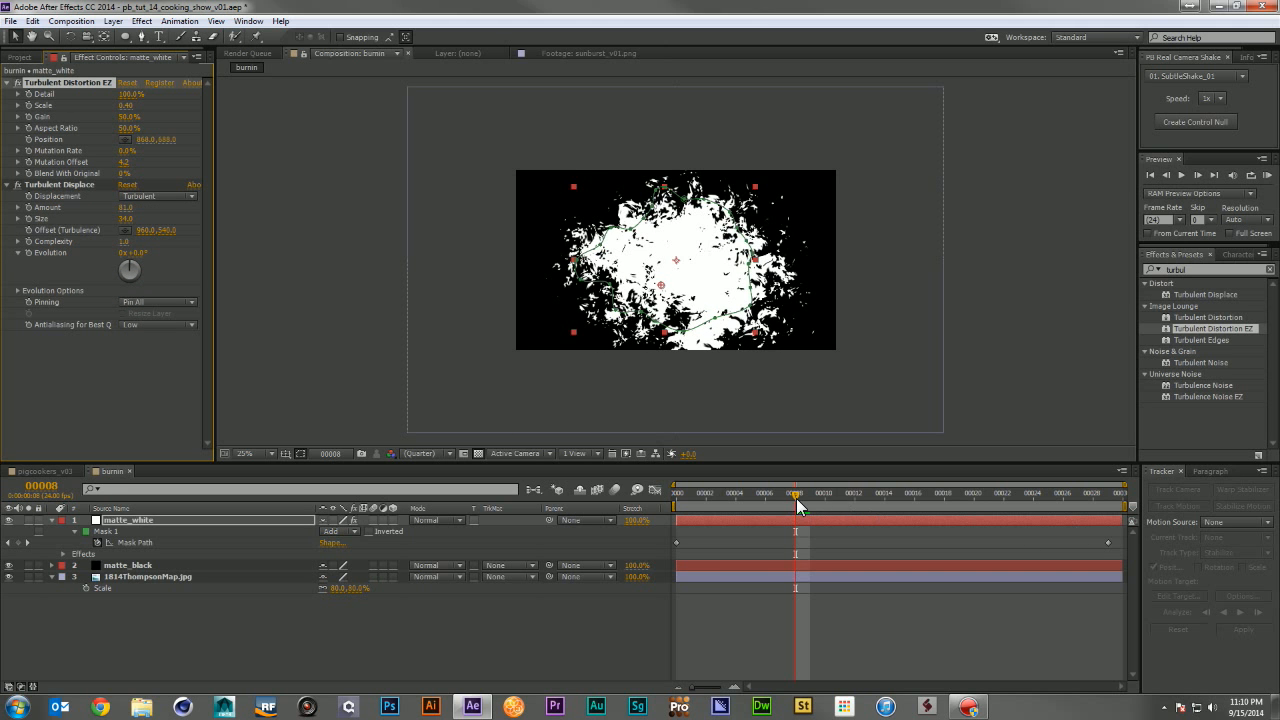
drag(796, 498, 1034, 503)
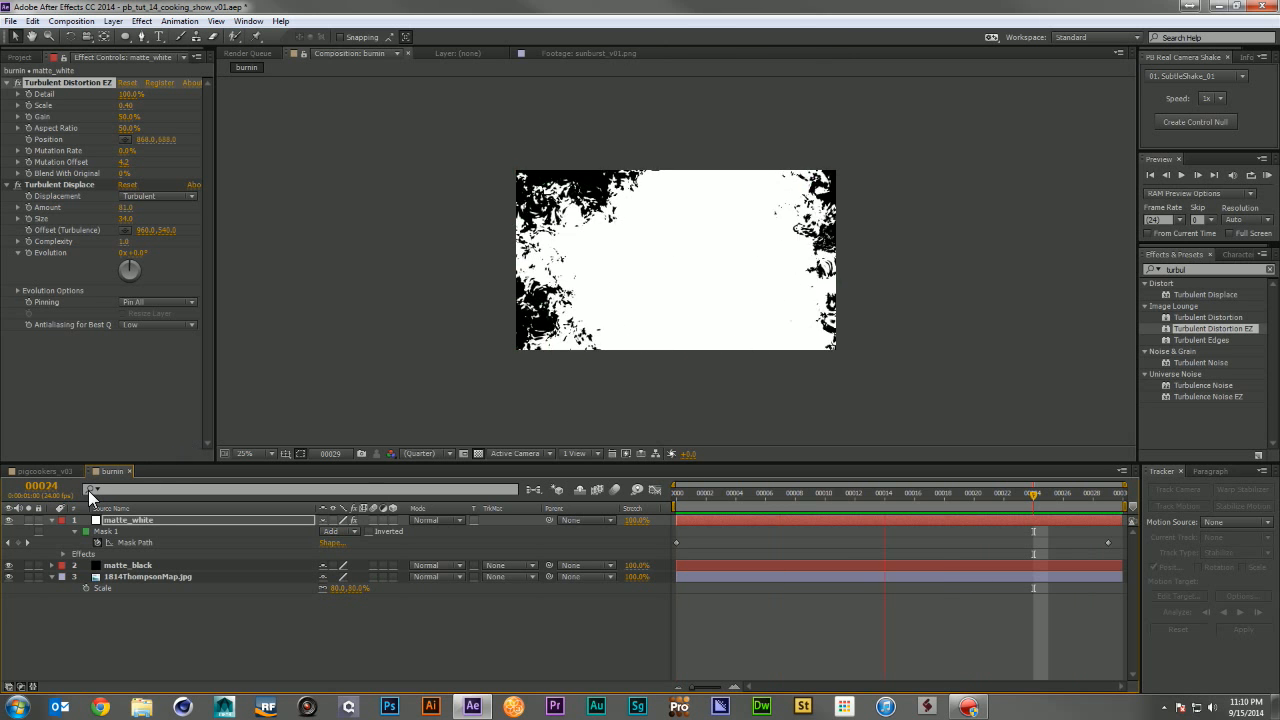
key(space)
Step: Pre-compose matte_white and matte_black into a composition named pc_burn_matte, moving all attributes into it
click(48, 522)
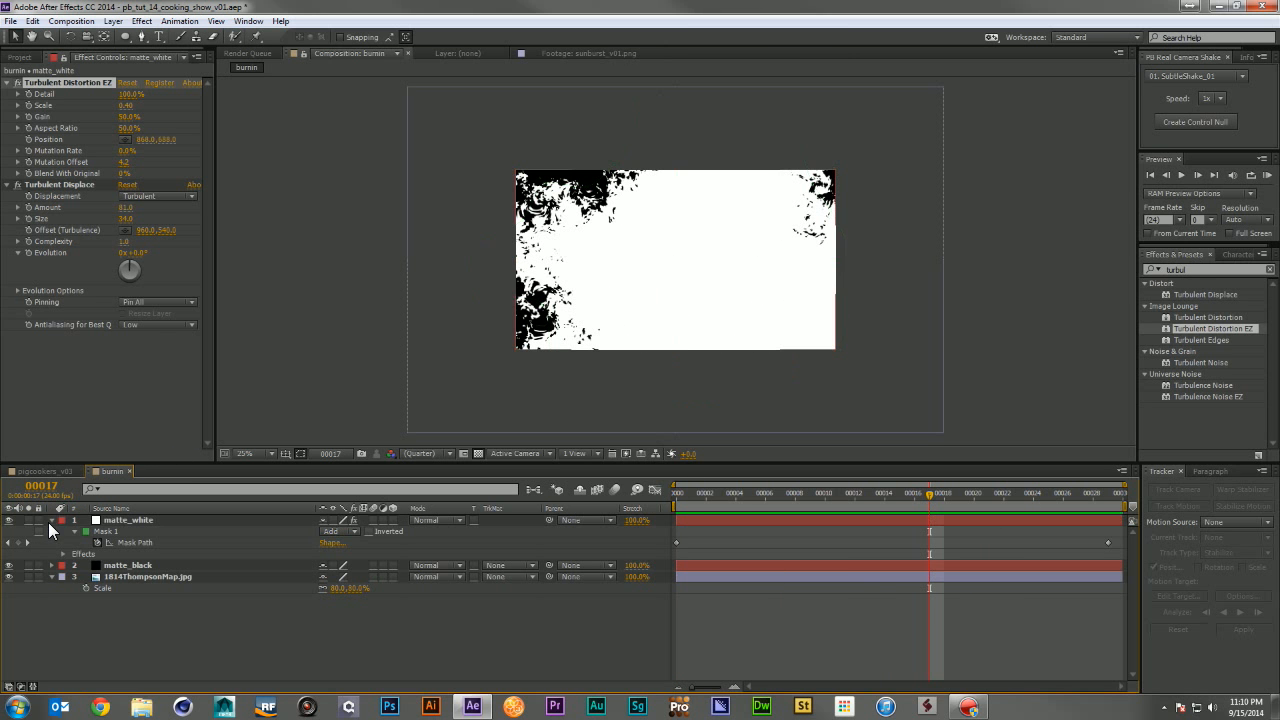
click(118, 522)
shift+click(146, 533)
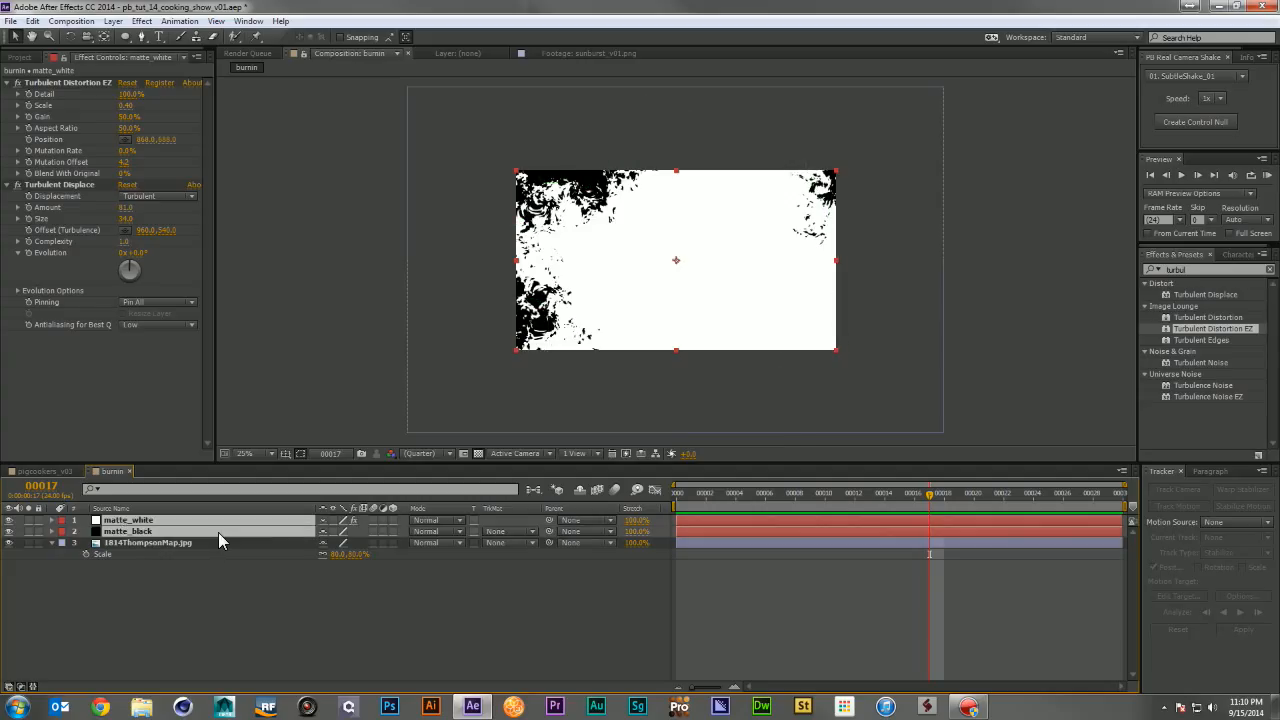
key(ctrl+shift+c)
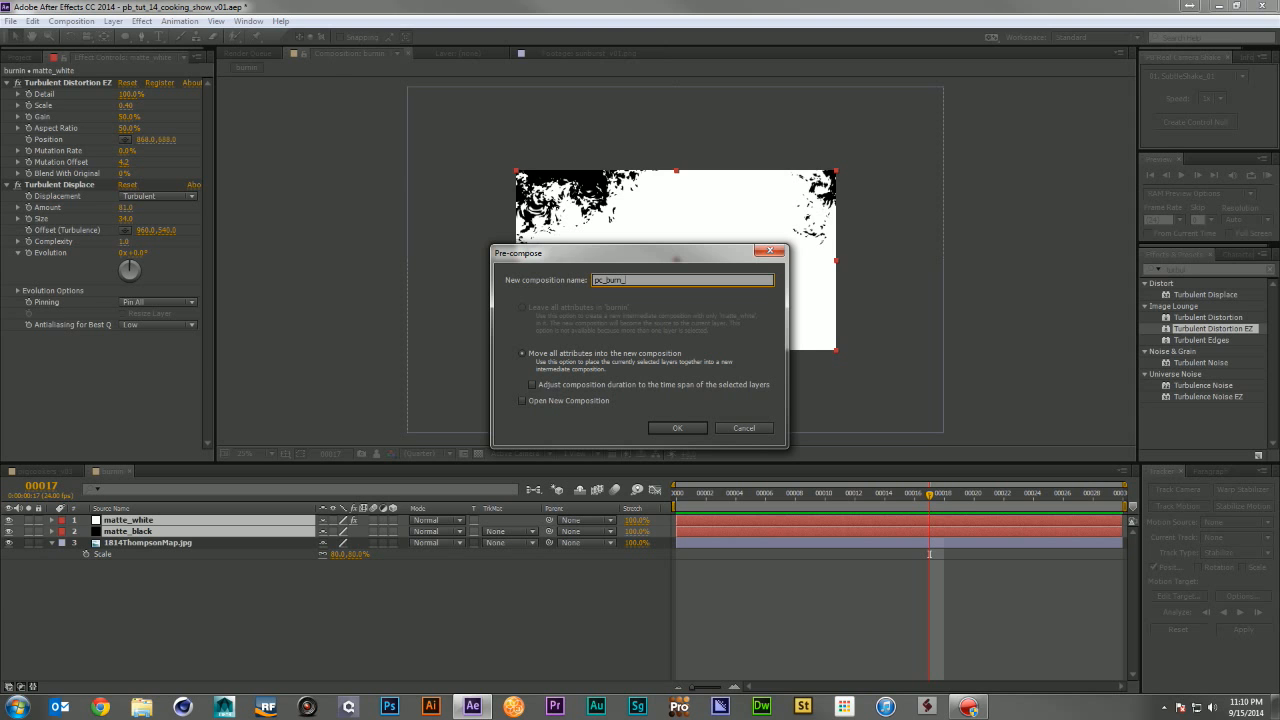
key(Return)
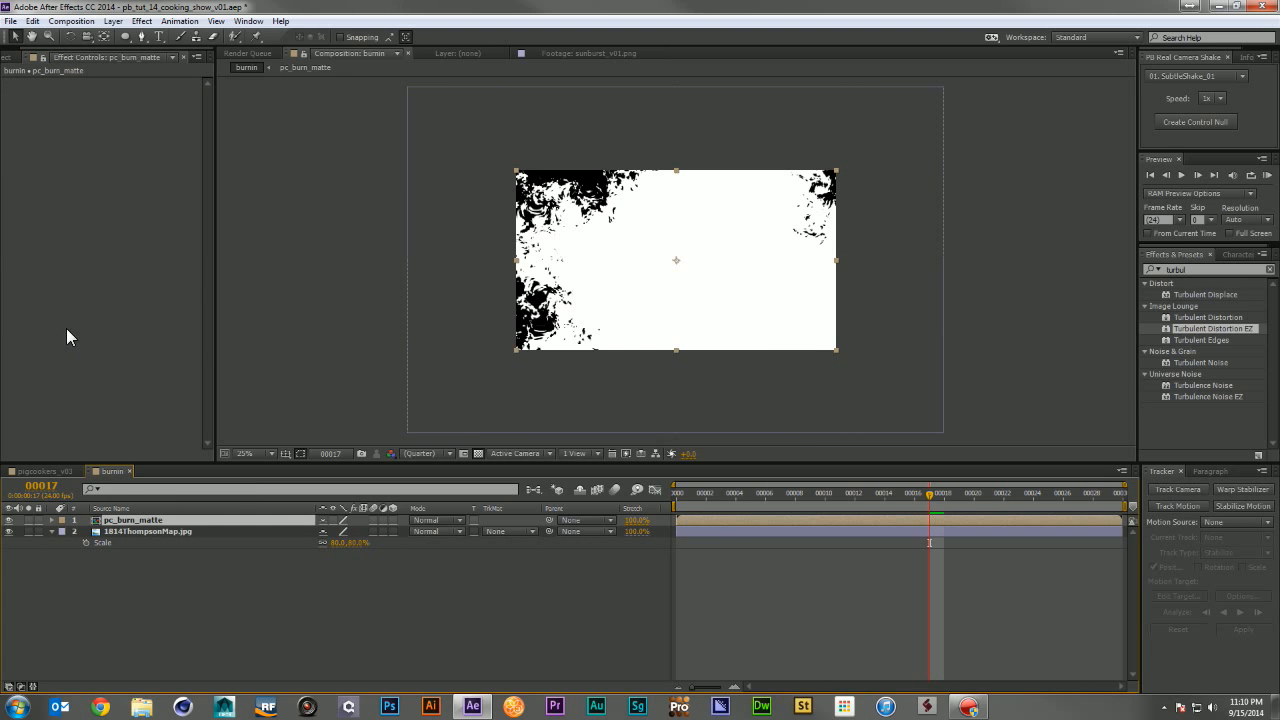
Step: Create a black 1920 x 1080 solid named black_char in the burnin composition
click(150, 548)
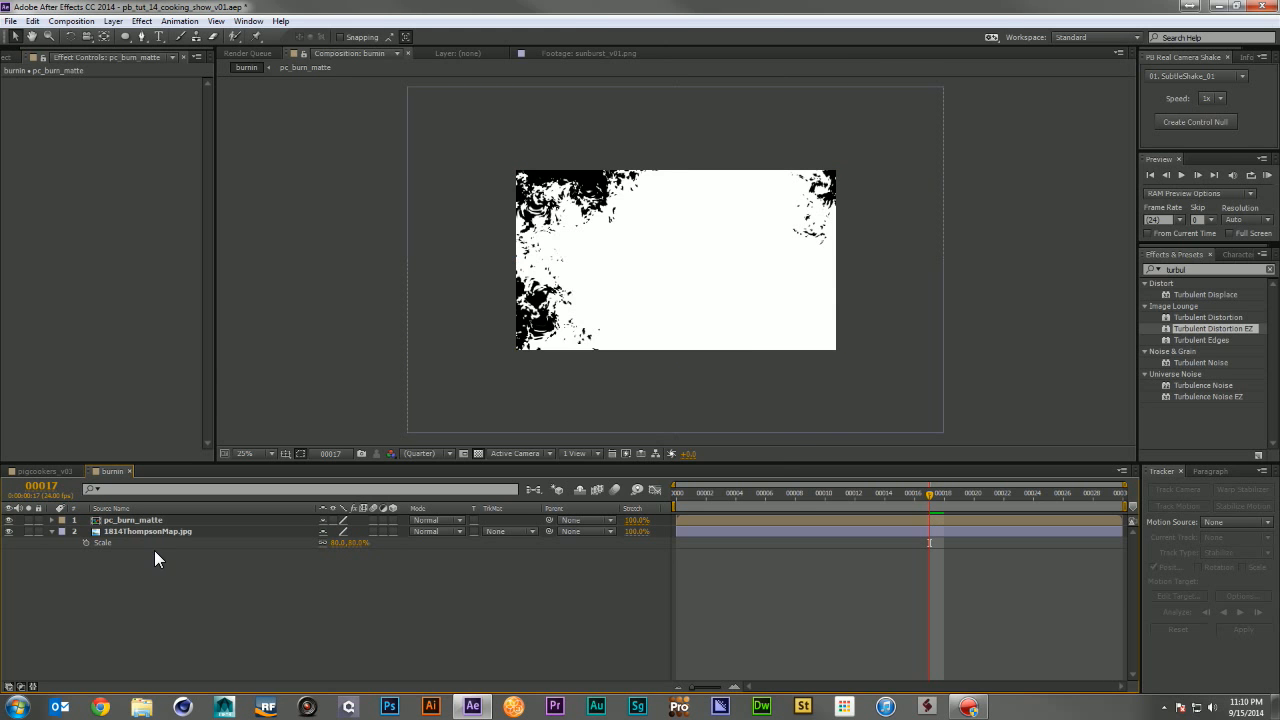
key(ctrl+y)
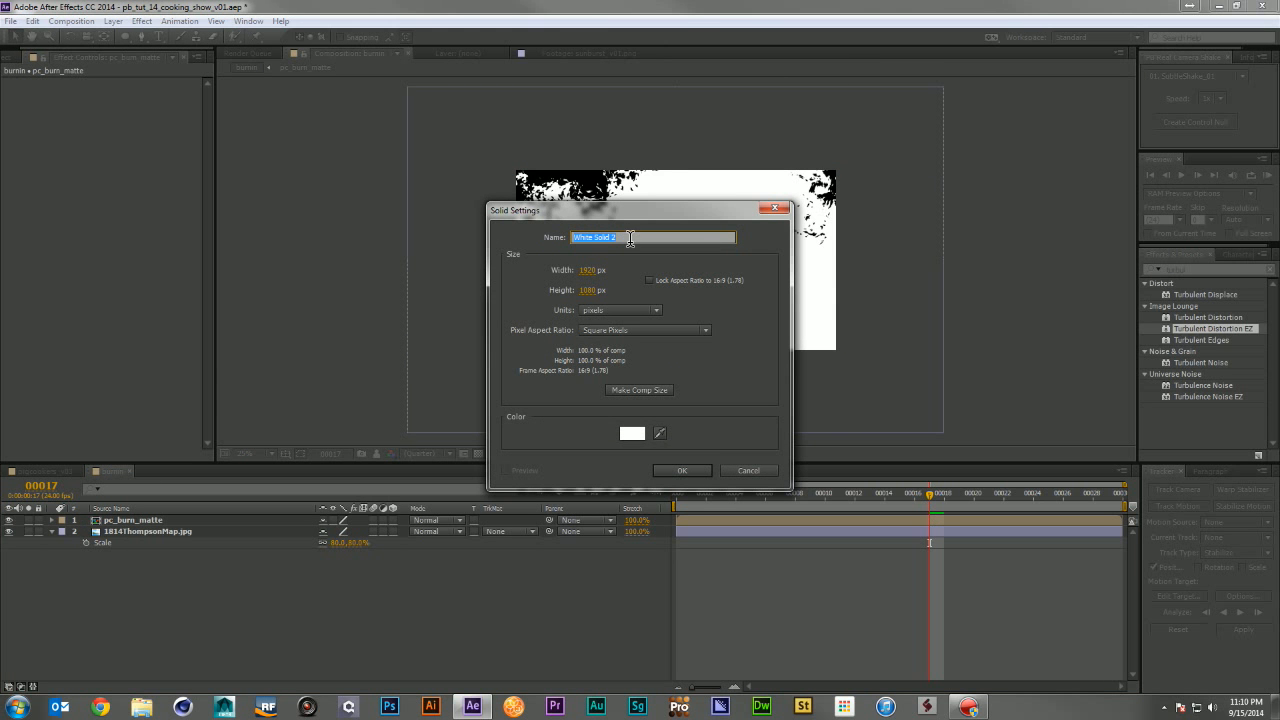
text(black_char)
click(642, 434)
drag(112, 360, 34, 489)
click(325, 288)
click(676, 472)
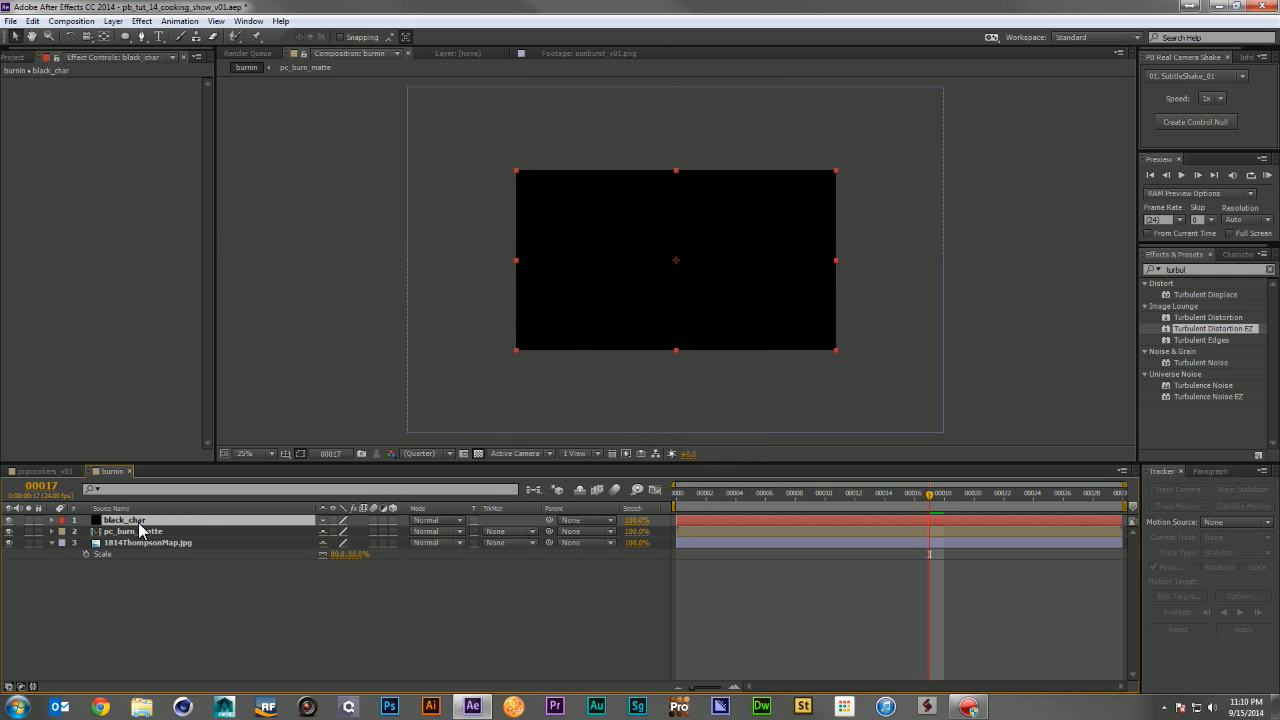
Step: Place pc_burn_matte directly above black_char and use it as the solid's luma matte
drag(156, 518, 160, 519)
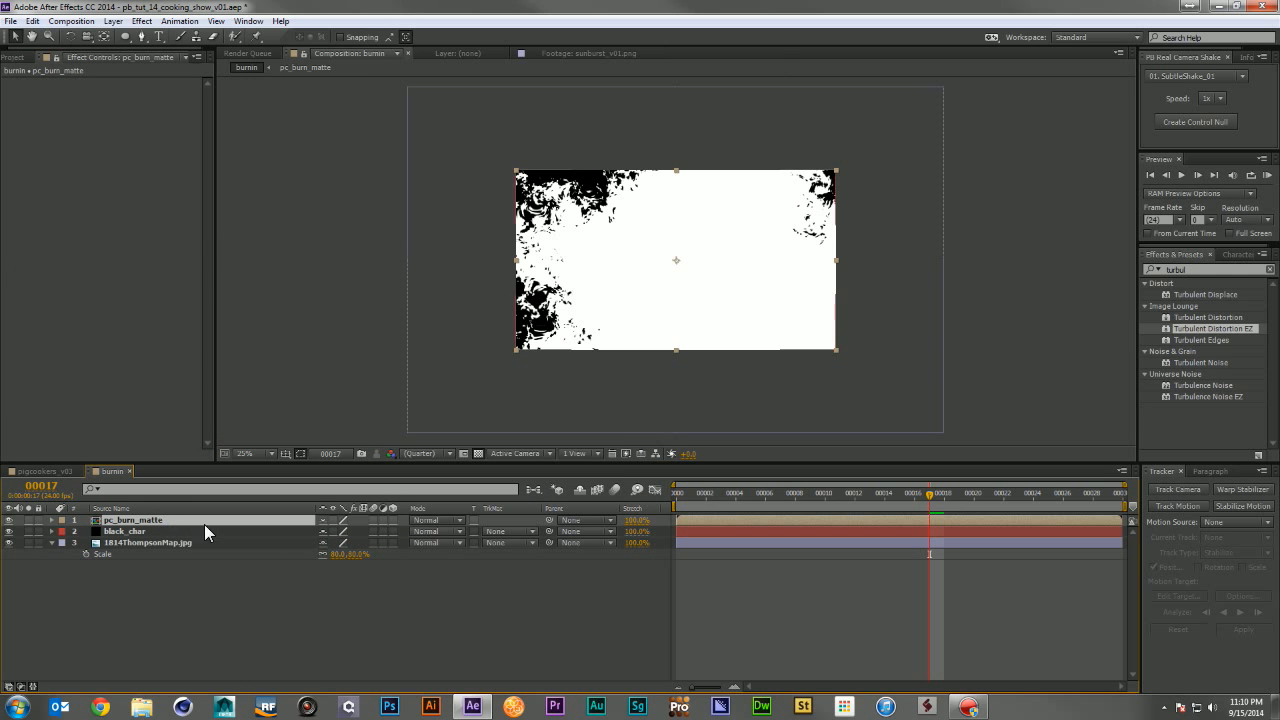
click(528, 531)
click(566, 594)
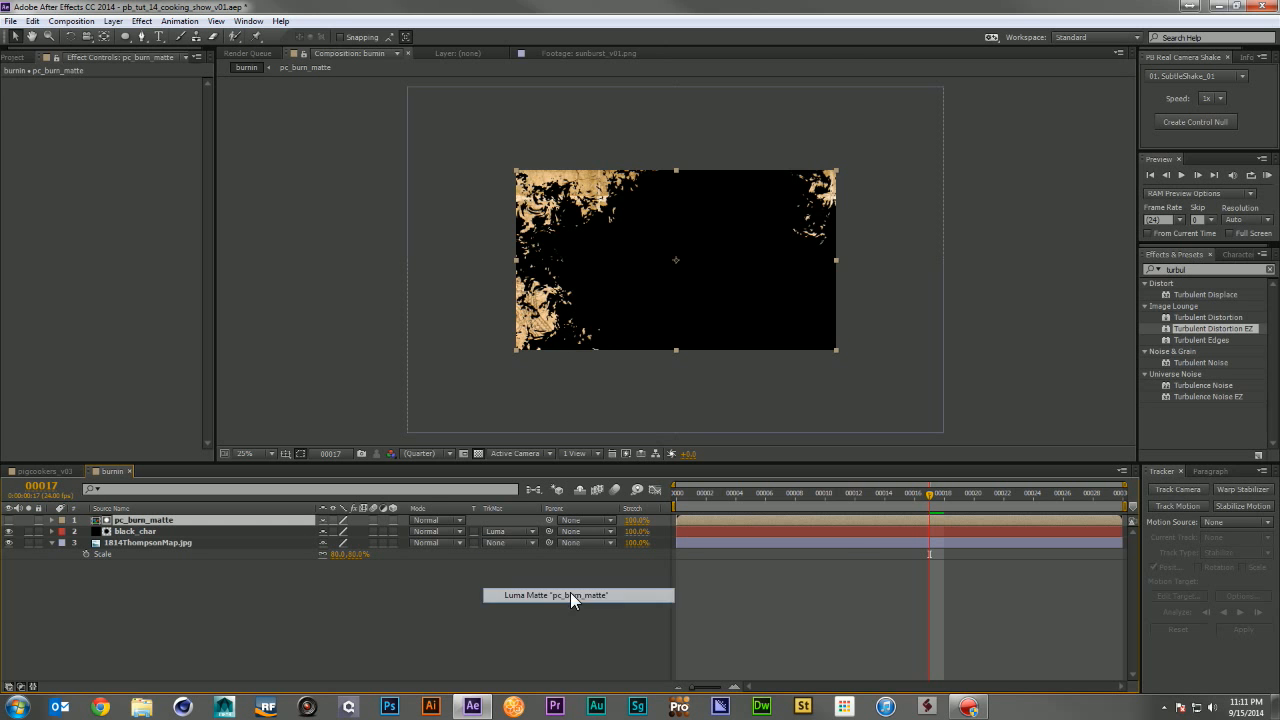
drag(908, 500, 824, 500)
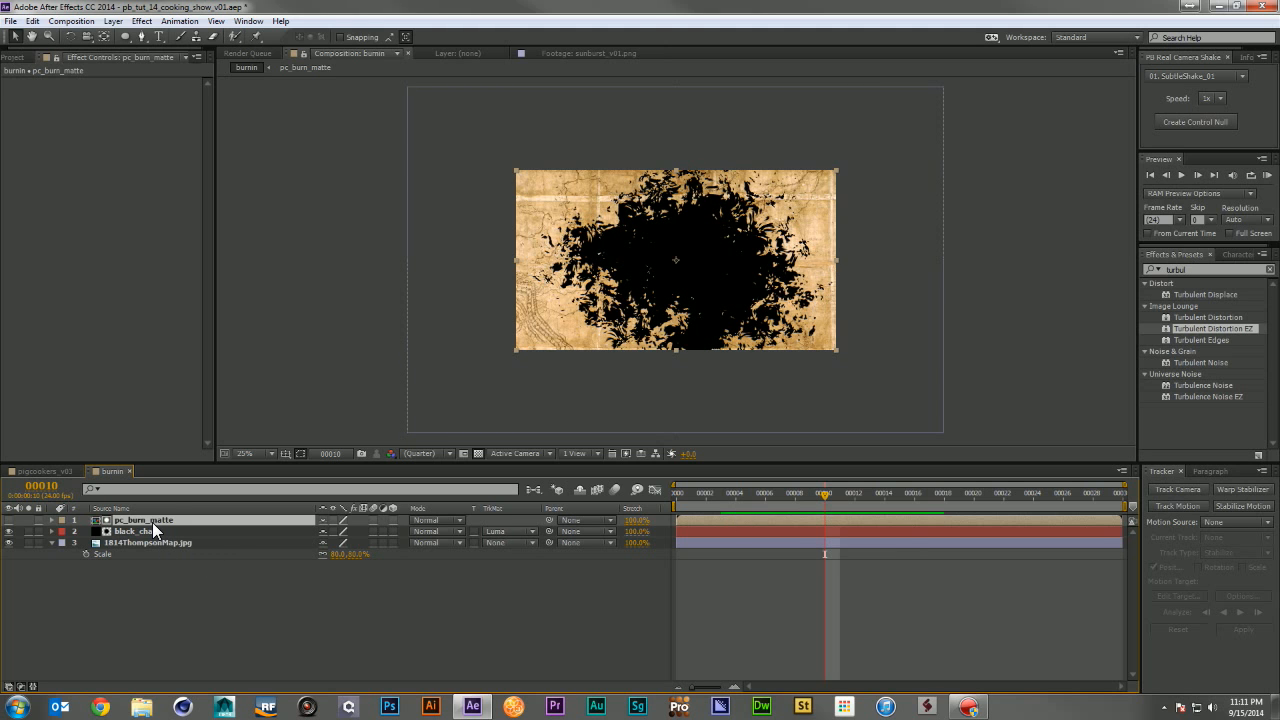
Step: Duplicate the pc_burn_matte and black_char layer pair
shift+click(158, 528)
key(ctrl+d)
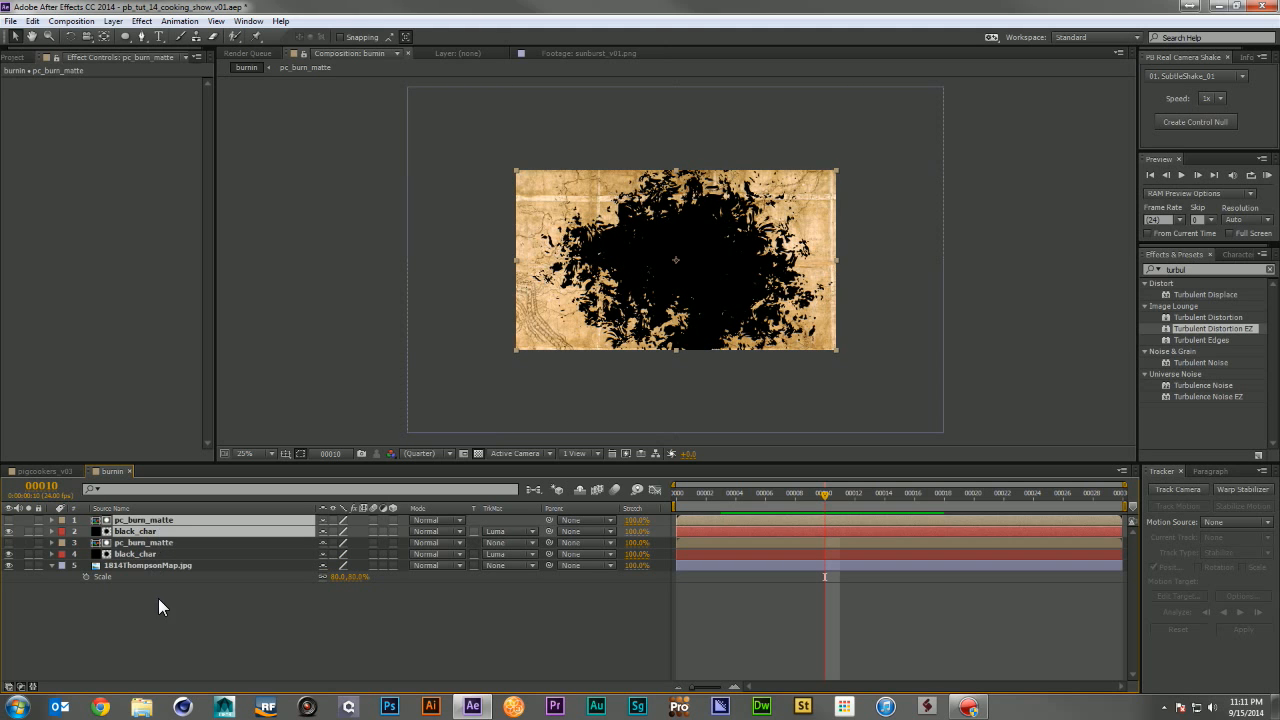
click(158, 598)
Step: Change the upper black_char copy into a new bright red solid named red_char
click(146, 532)
key(ctrl+shift+y)
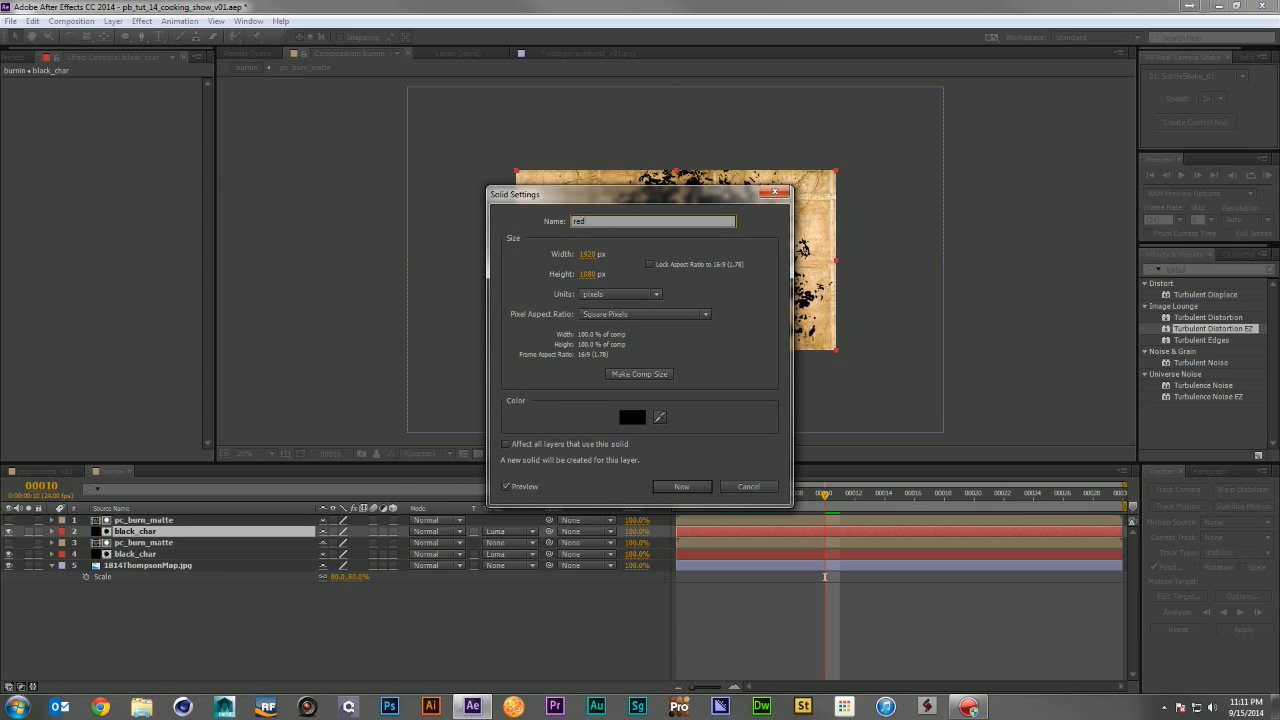
text(red_char)
click(632, 417)
click(163, 297)
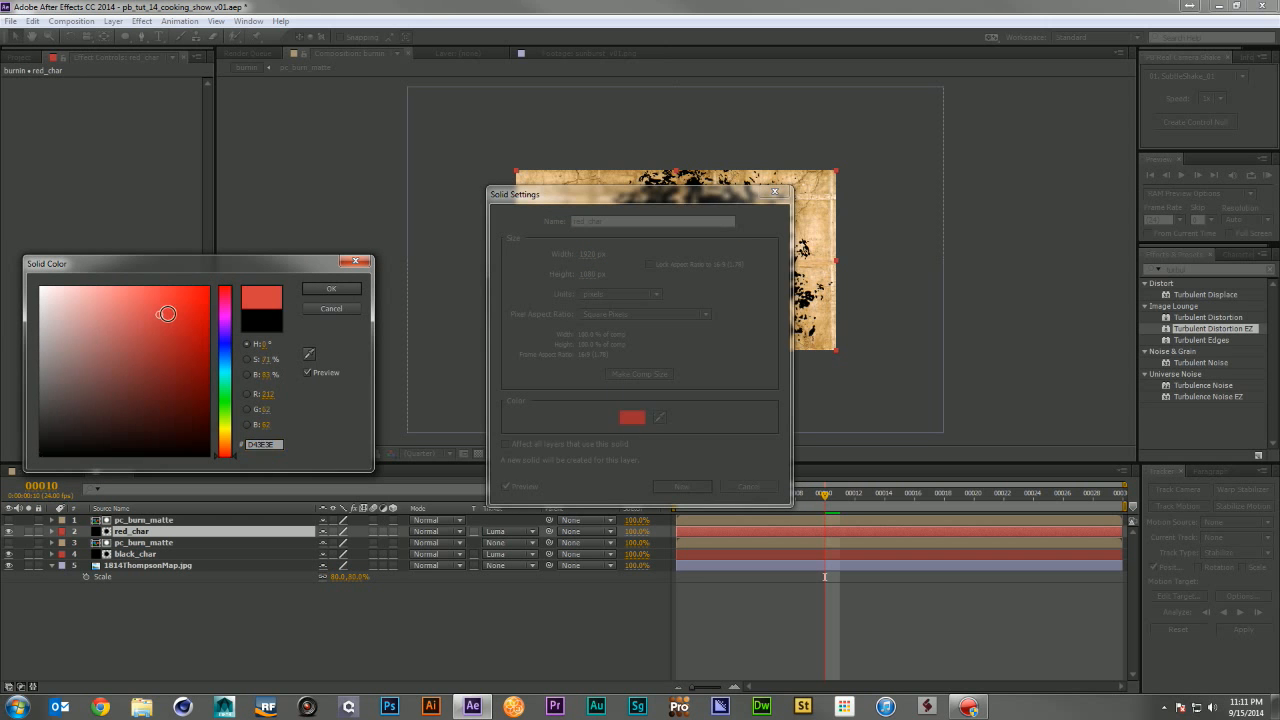
click(332, 288)
click(676, 486)
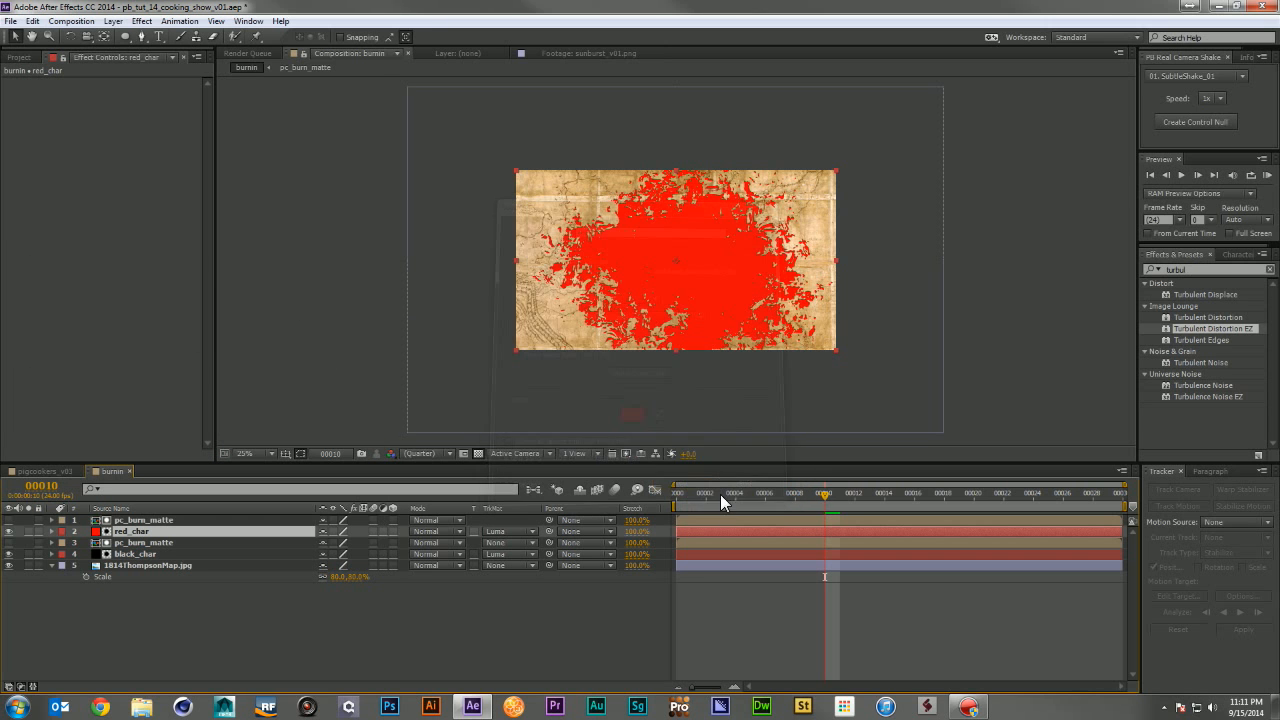
Step: Shift red_char and its pc_burn_matte layer to start at frame 3, and scrub through the staggered burn
click(704, 516)
drag(698, 514, 738, 518)
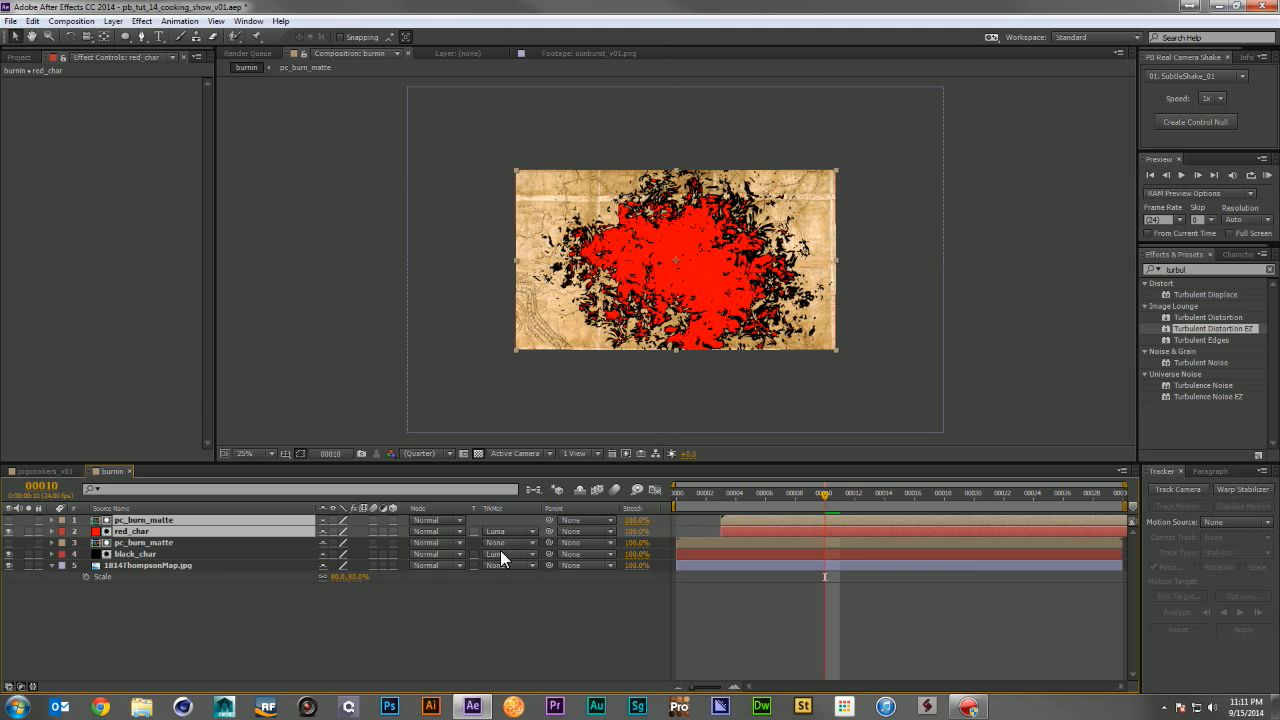
click(900, 494)
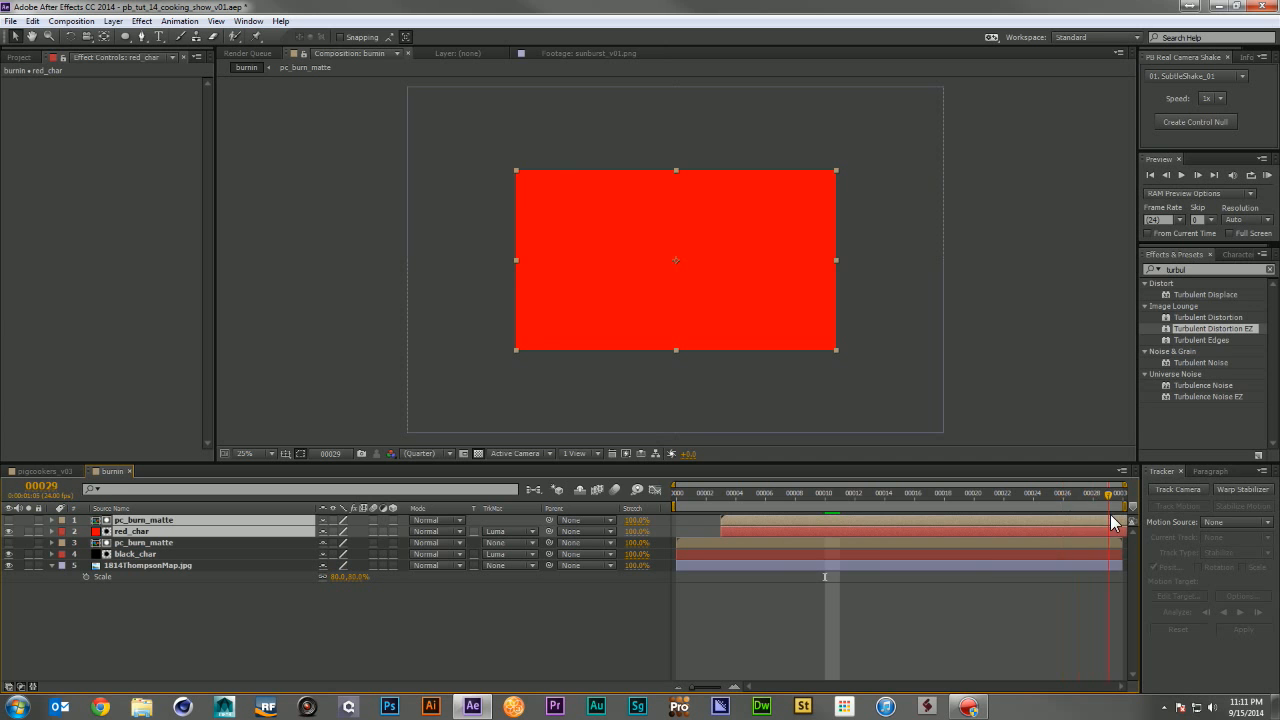
mouse_move(1111, 516)
mouse_down()
mouse_move(806, 522)
mouse_move(844, 524)
mouse_up()
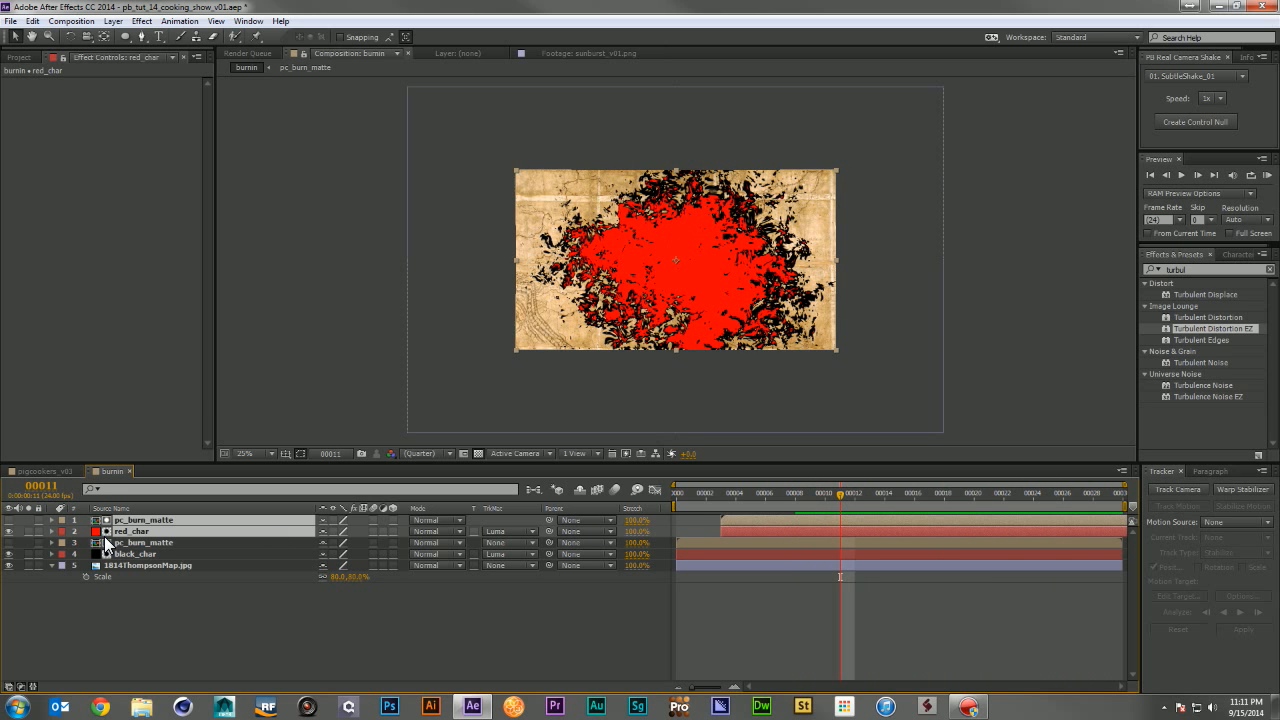
Step: Duplicate the red_char and pc_burn_matte pair and change the upper red_char copy into a new FFC000 yellow solid named yellow_char
key(ctrl+d)
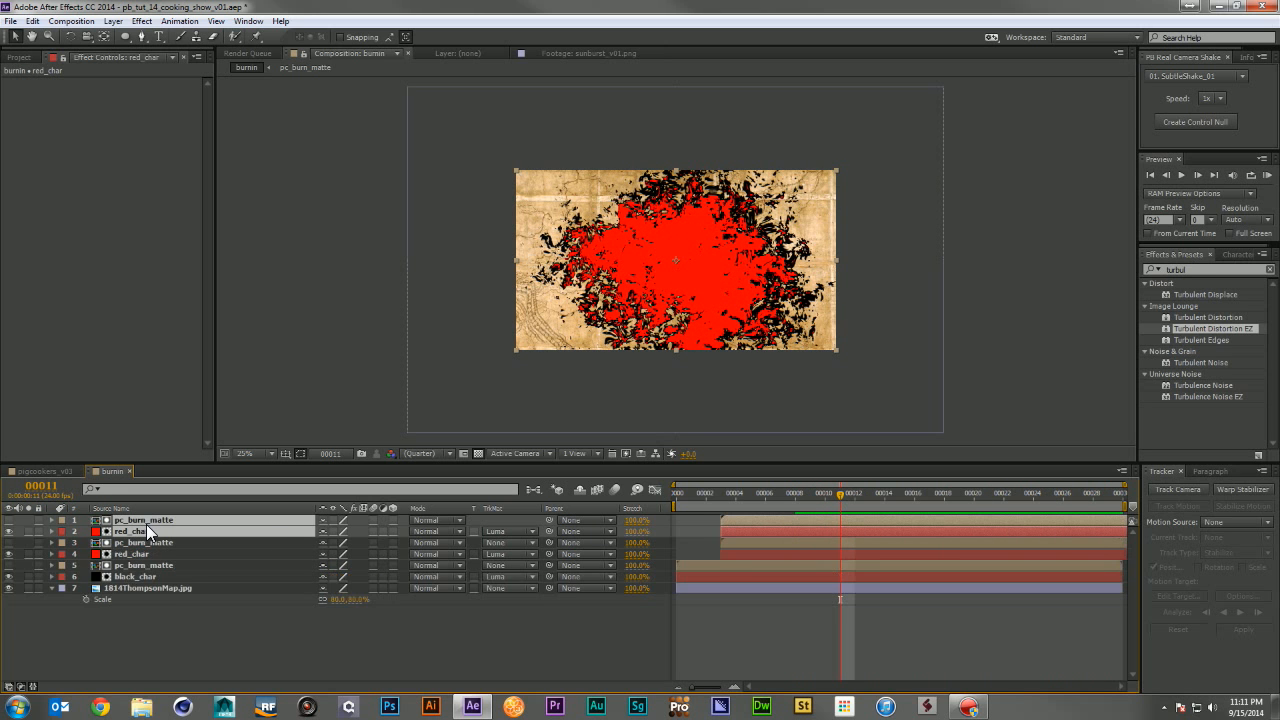
click(158, 614)
click(135, 531)
key(ctrl+shift+y)
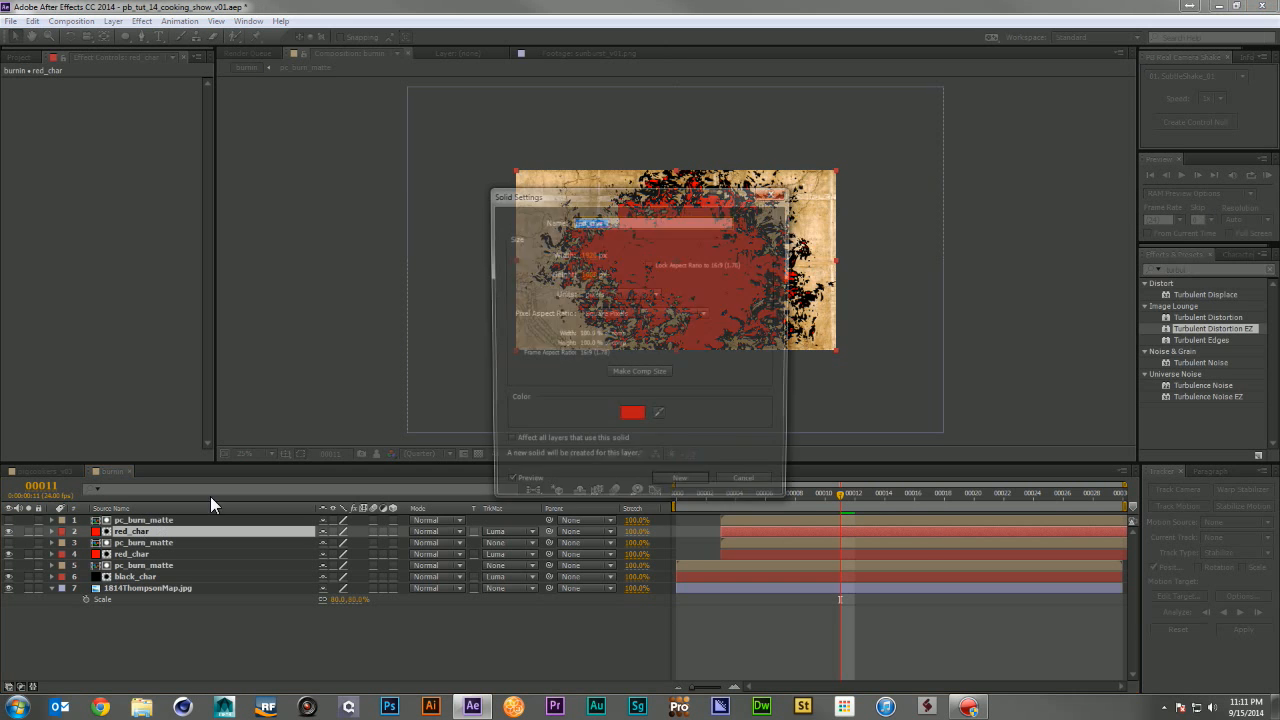
click(632, 418)
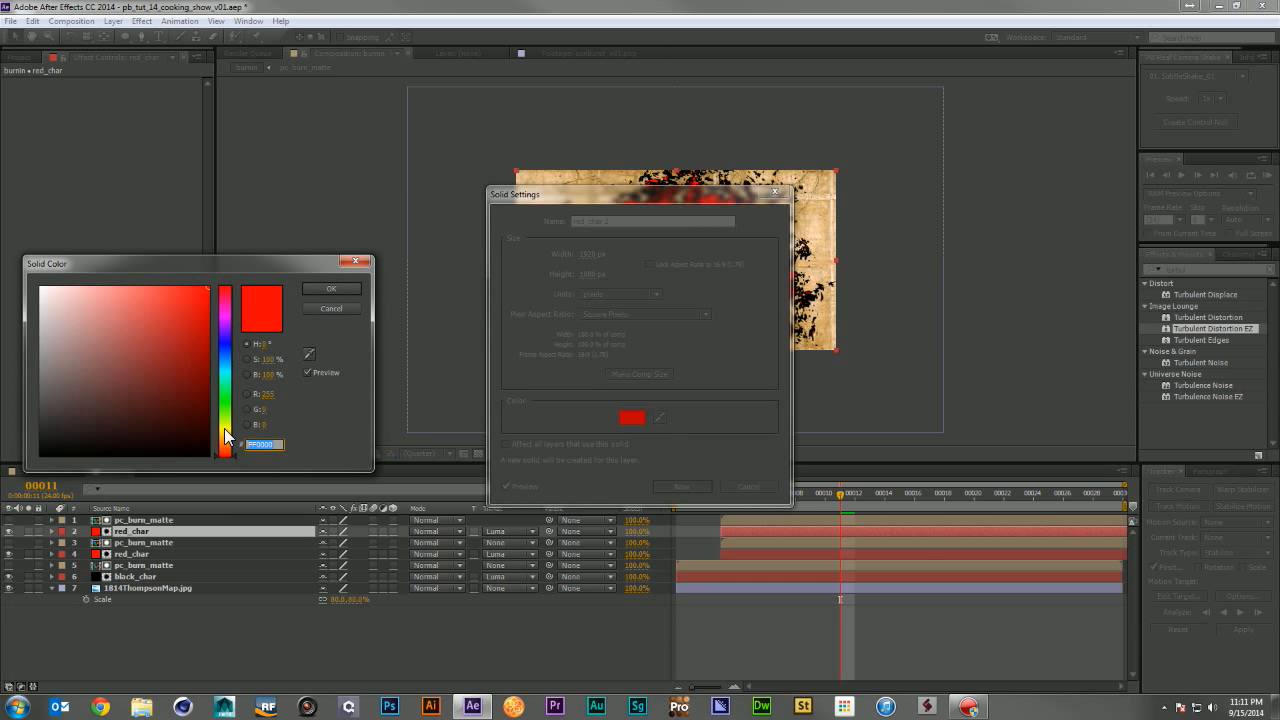
text(FFC000)
key(Tab)
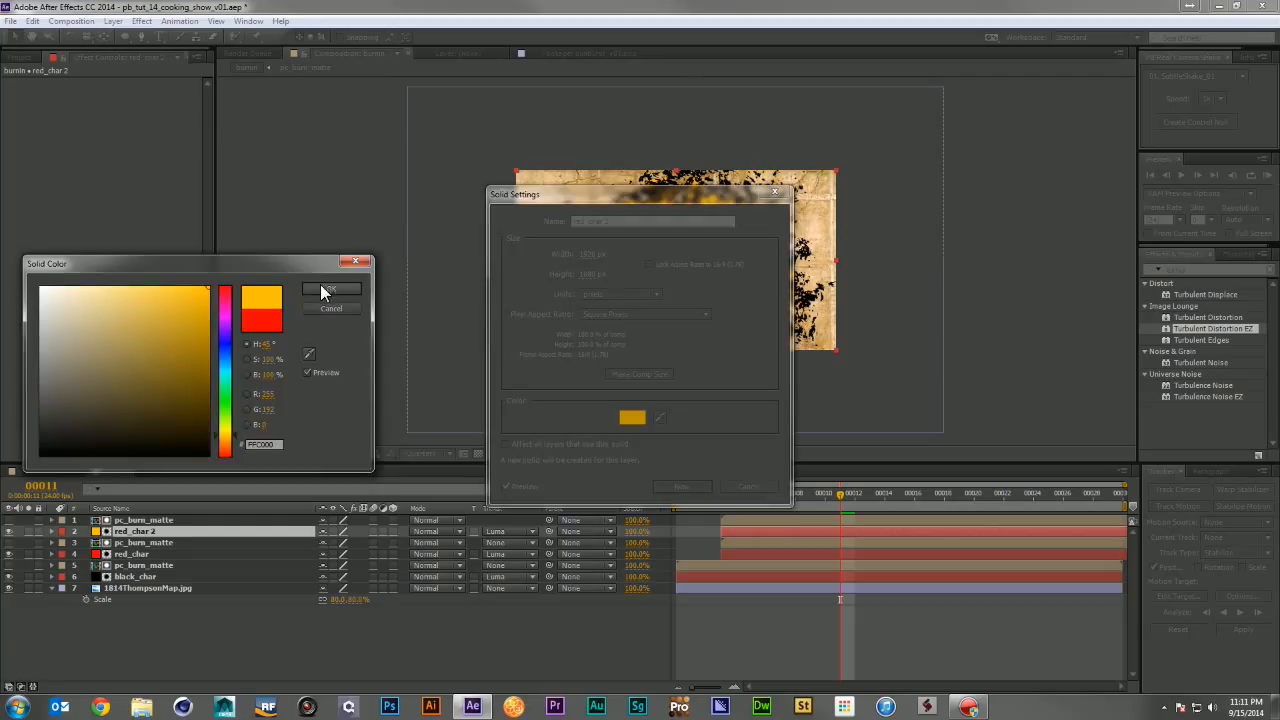
click(322, 289)
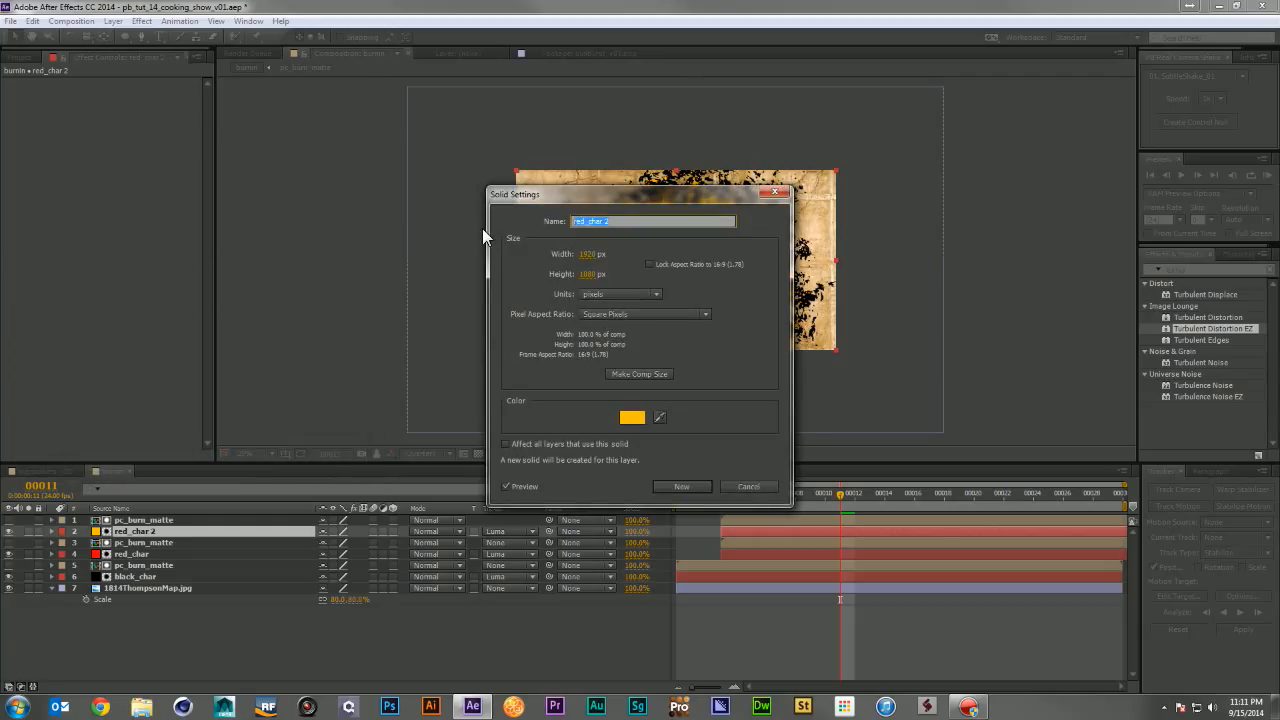
text(yellow)
click(684, 488)
Step: Shift yellow_char and its pc_burn_matte layer to start at frame 5
shift+click(760, 518)
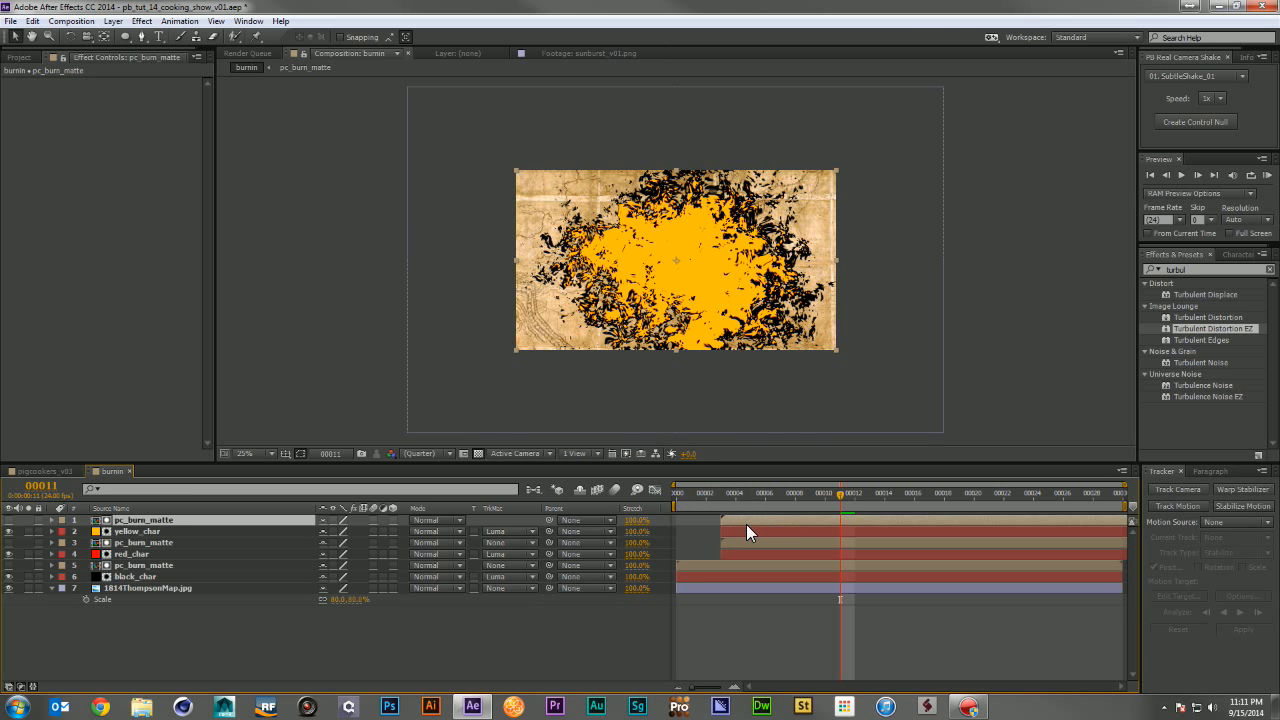
drag(748, 518, 778, 526)
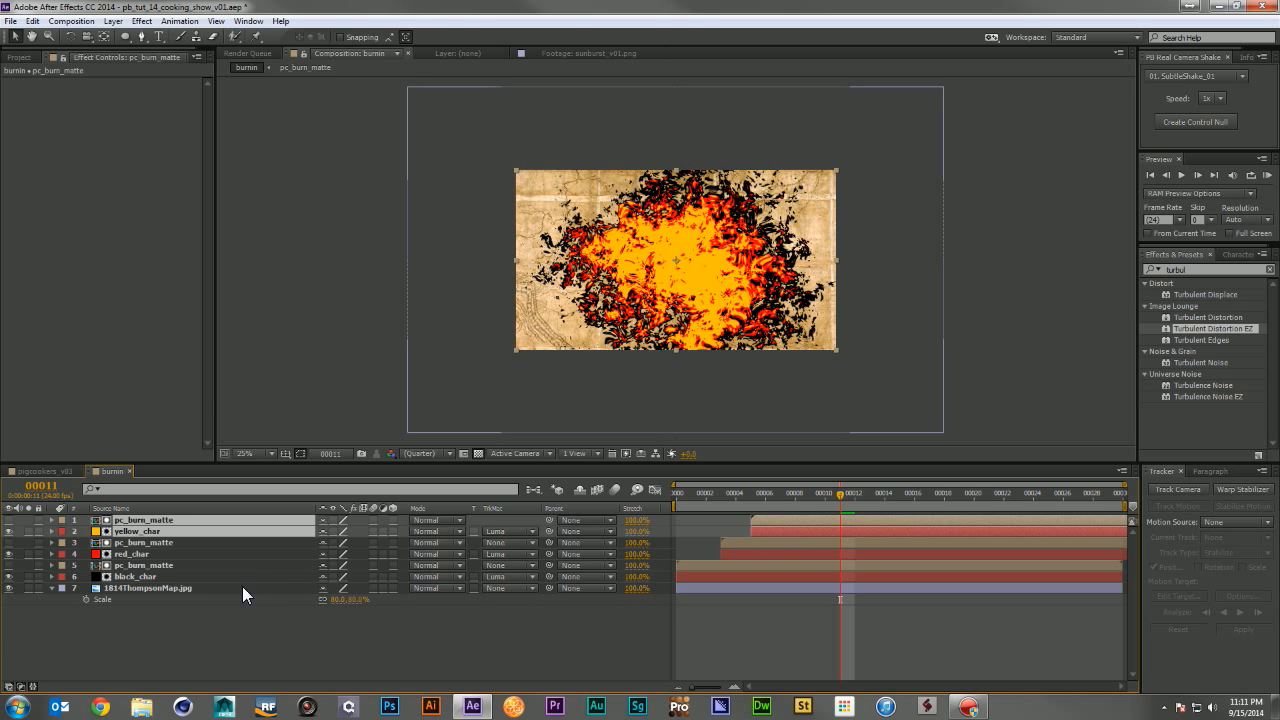
click(443, 630)
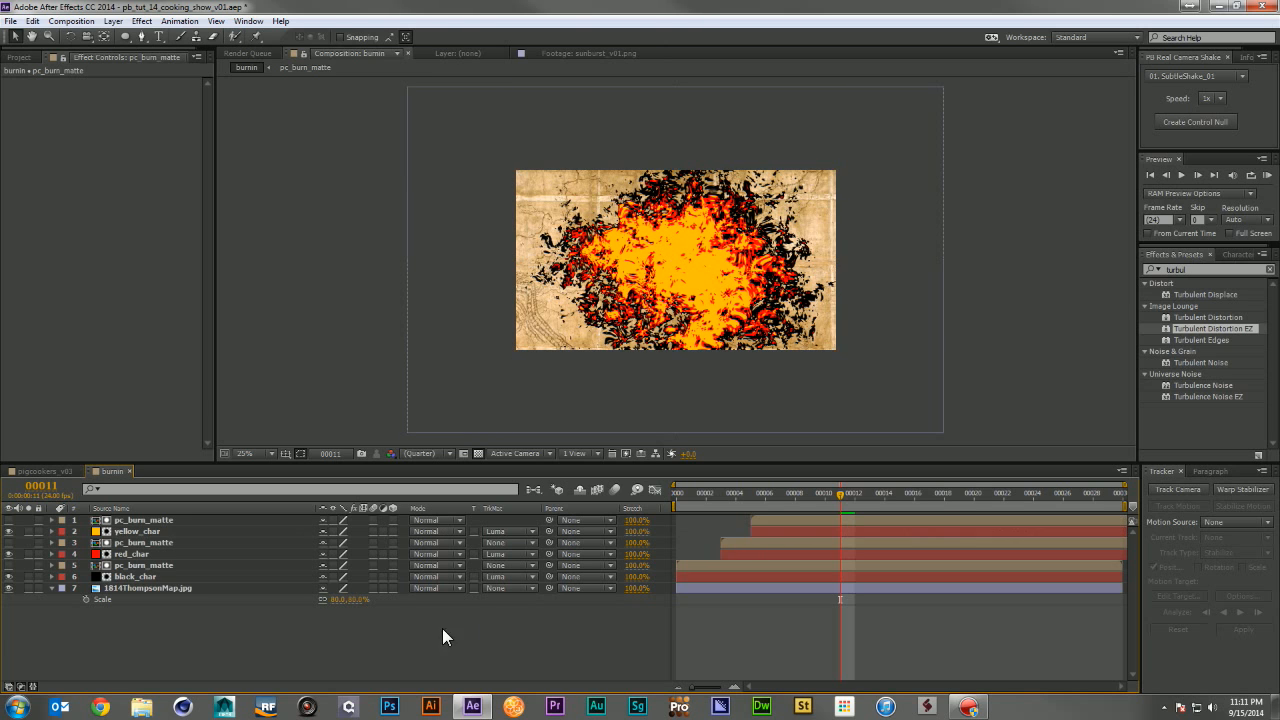
click(164, 520)
shift+click(166, 577)
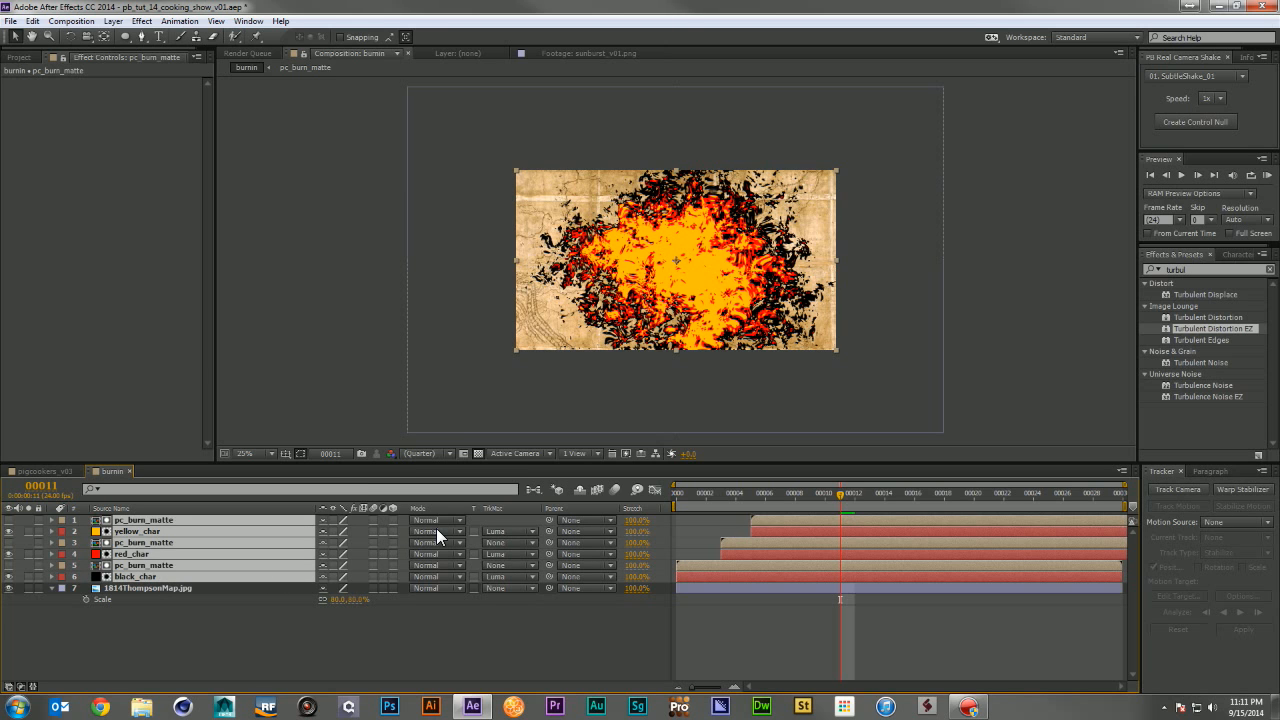
click(232, 648)
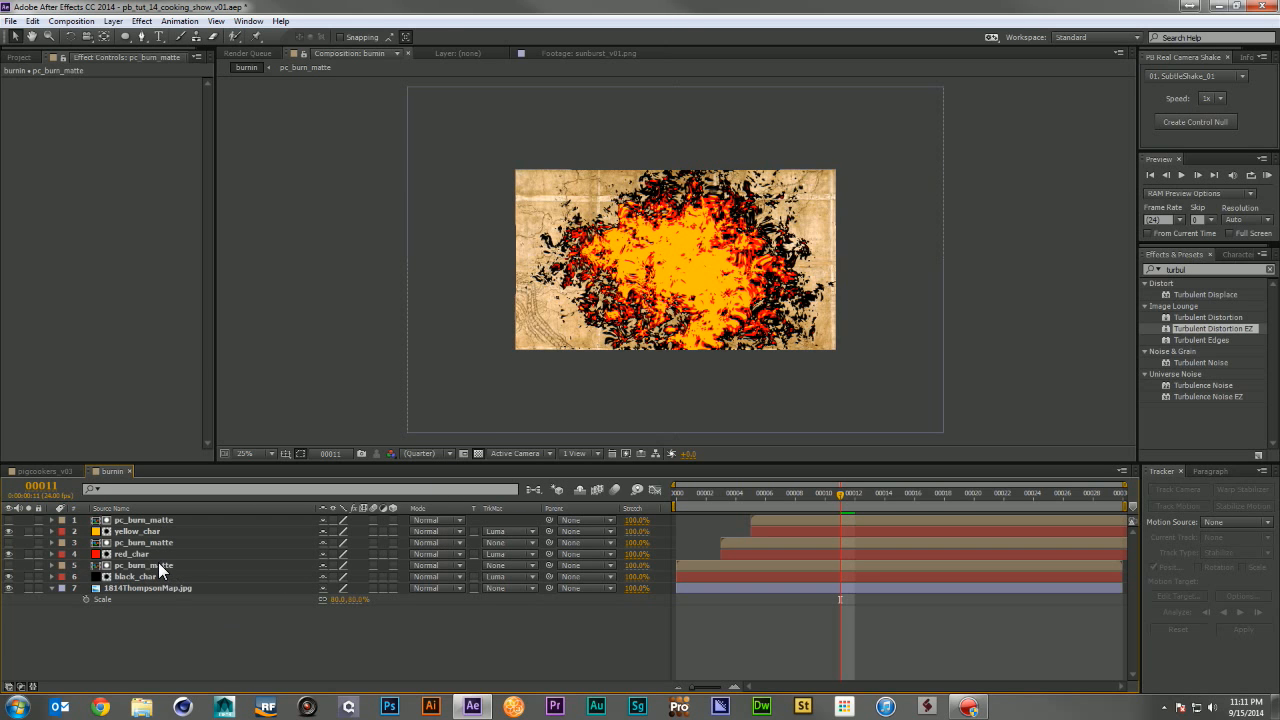
Step: Duplicate black_char's pc_burn_matte layer and move the copy to the top of the layer stack
click(158, 565)
key(ctrl+d)
drag(158, 565, 156, 522)
Step: Pre-compose the three char solids and their mattes, leaving out the topmost pc_burn_matte, into a composition named pc_burn_in
shift+click(158, 578)
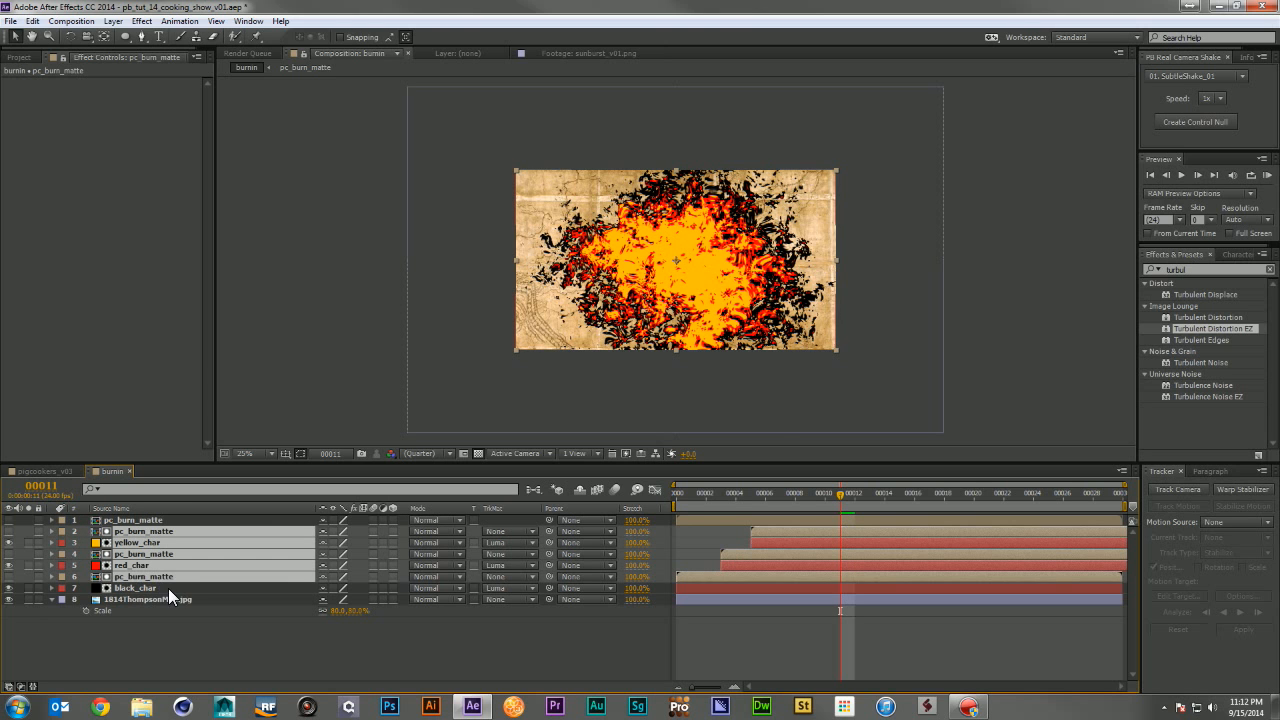
shift+click(168, 588)
key(ctrl+shift+c)
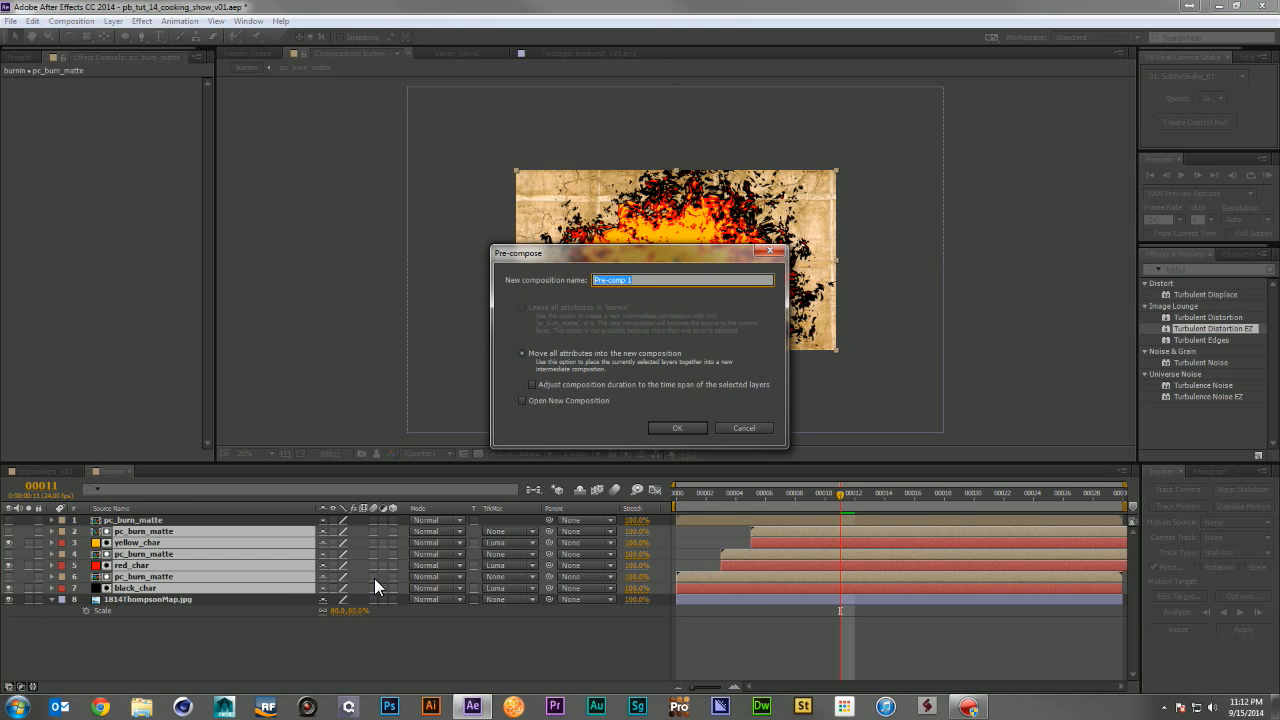
text(pc_burn_in)
key(Return)
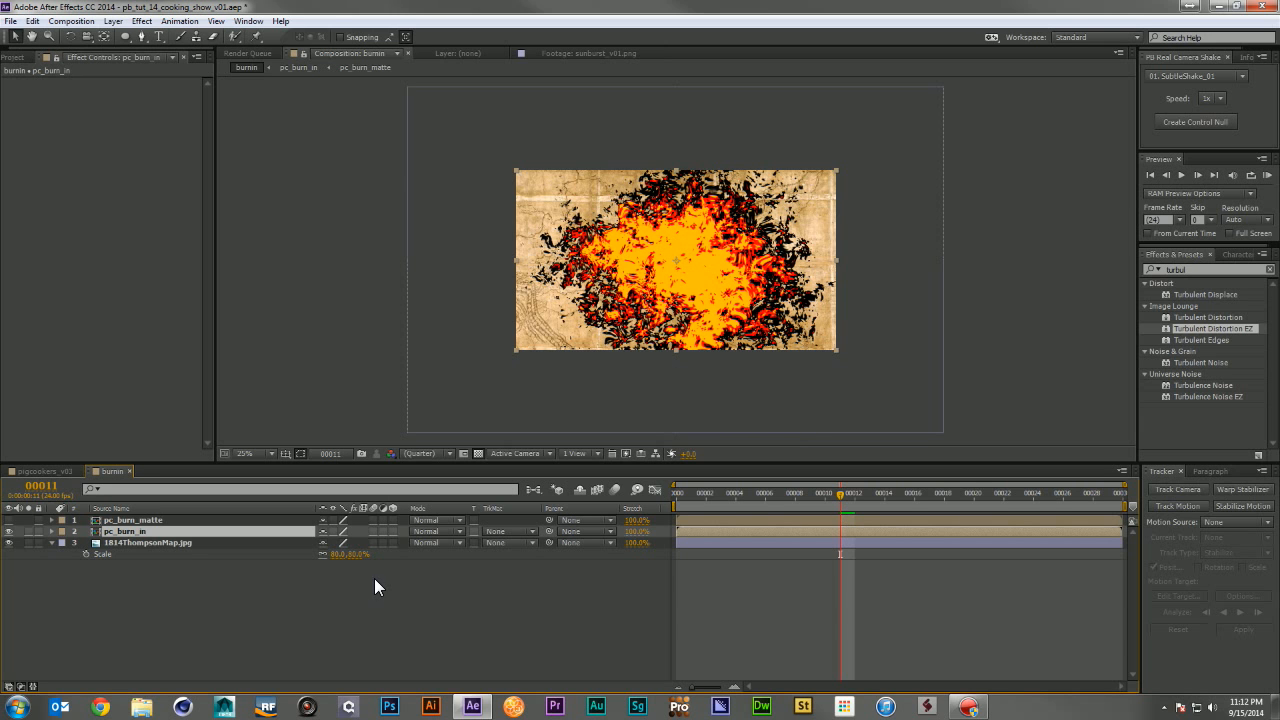
Step: Try using pc_burn_matte as a luma matte and as an inverted luma matte for pc_burn_in
click(508, 531)
click(552, 595)
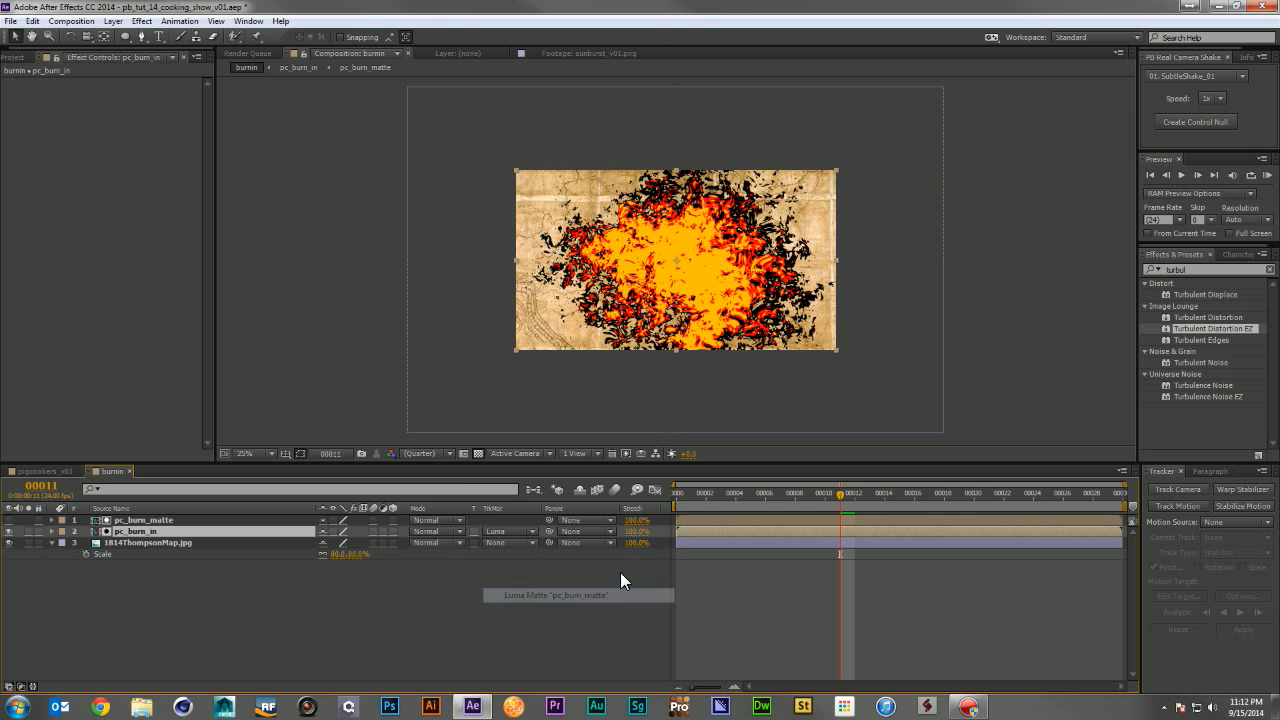
click(514, 531)
click(534, 609)
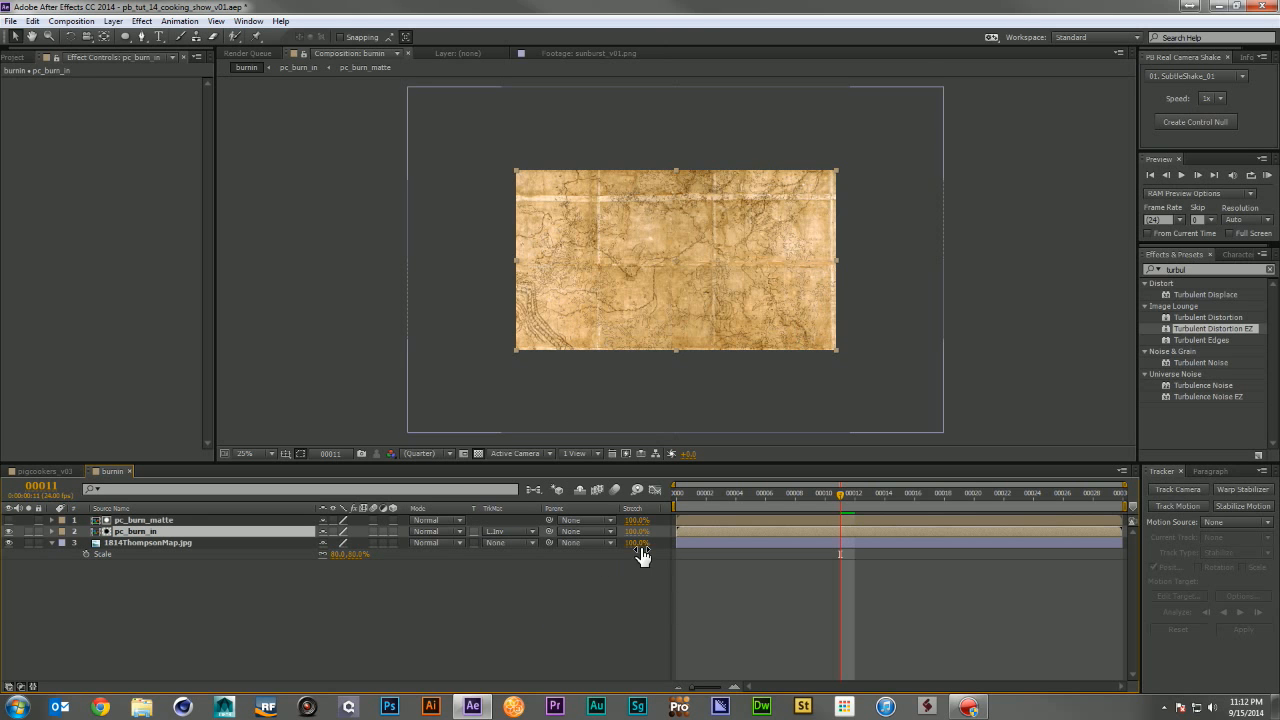
Step: Shift the top pc_burn_matte layer to start at frame 7 and set pc_burn_in's track matte to None
click(734, 520)
mouse_move(734, 518)
mouse_down()
mouse_move(820, 528)
mouse_move(756, 496)
mouse_move(668, 500)
mouse_move(996, 541)
mouse_move(1130, 542)
mouse_up()
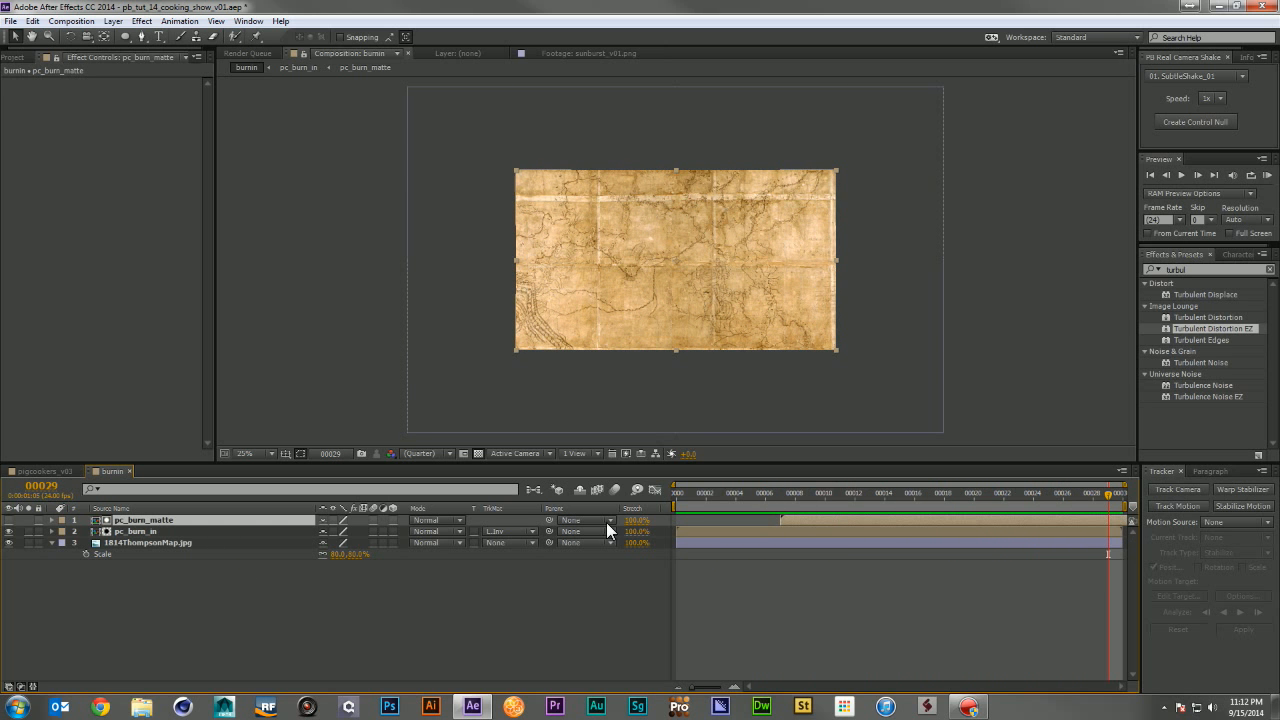
click(494, 527)
click(488, 538)
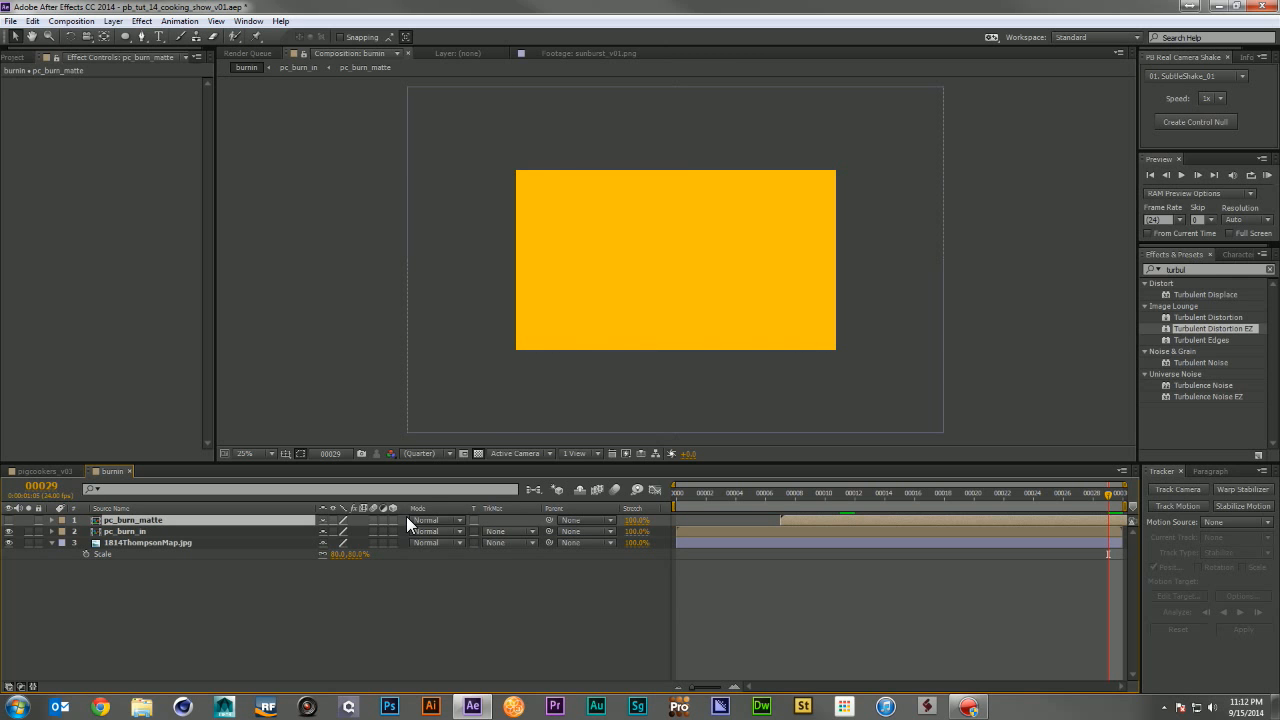
Step: Make pc_burn_matte visible with the Silhouette Luma blending mode, and scrub through the burn to frame 12
click(432, 520)
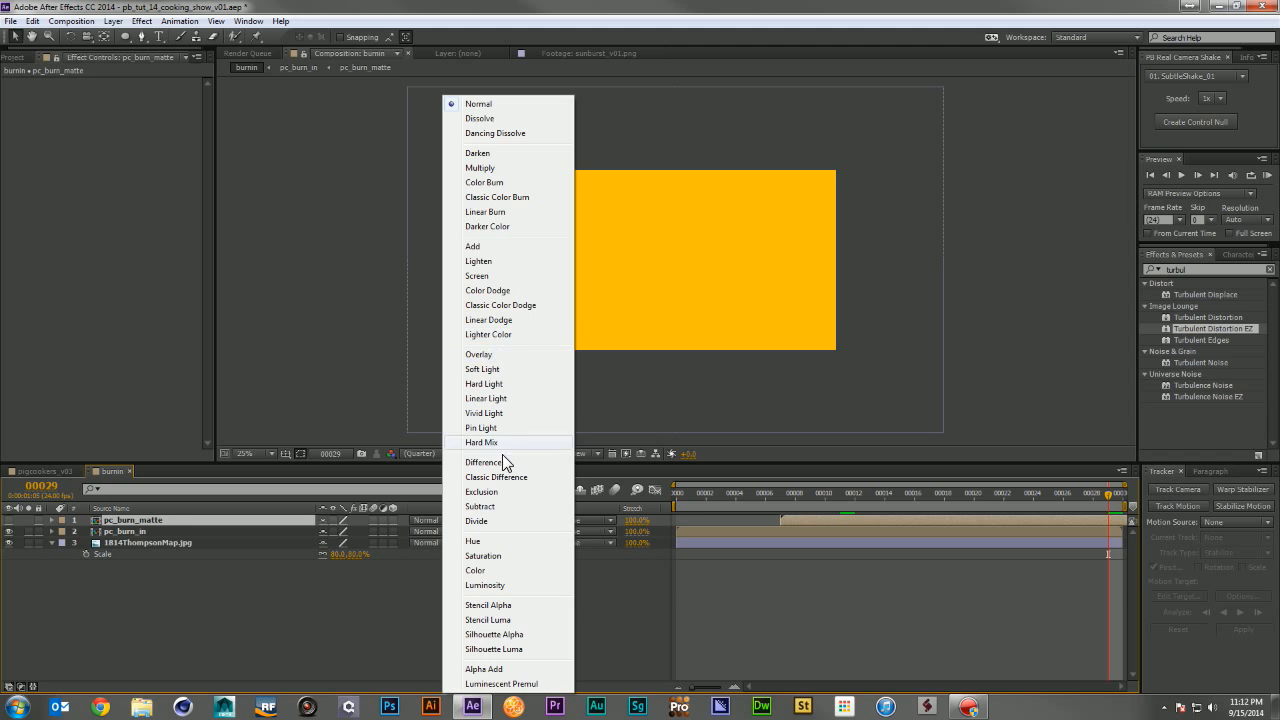
click(505, 620)
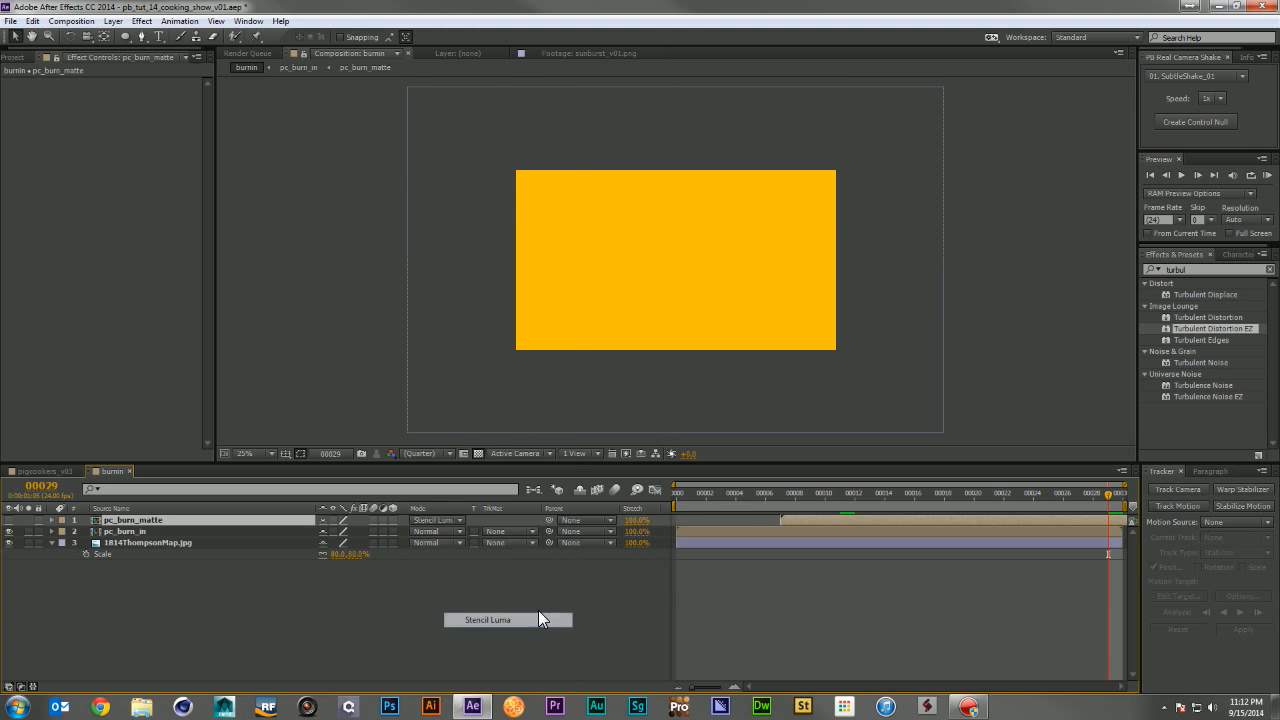
click(448, 519)
click(490, 648)
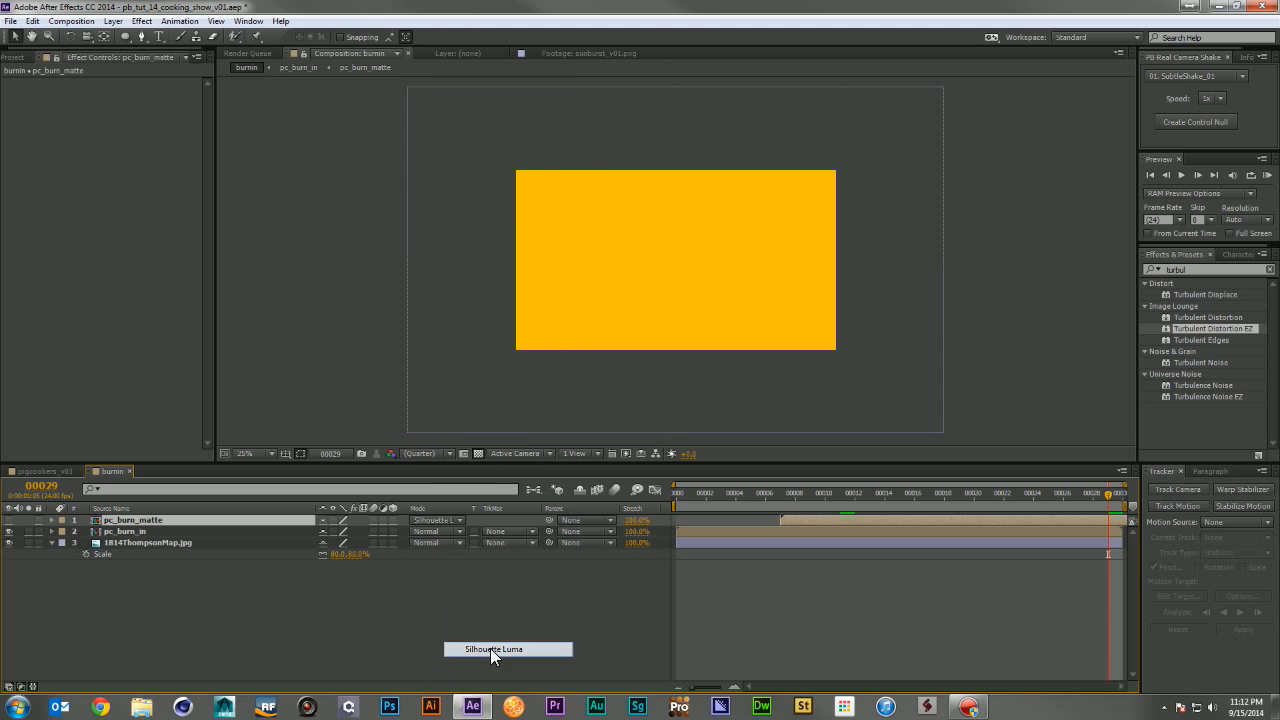
mouse_move(852, 492)
mouse_down()
mouse_move(786, 494)
mouse_move(1116, 536)
mouse_move(848, 530)
mouse_up()
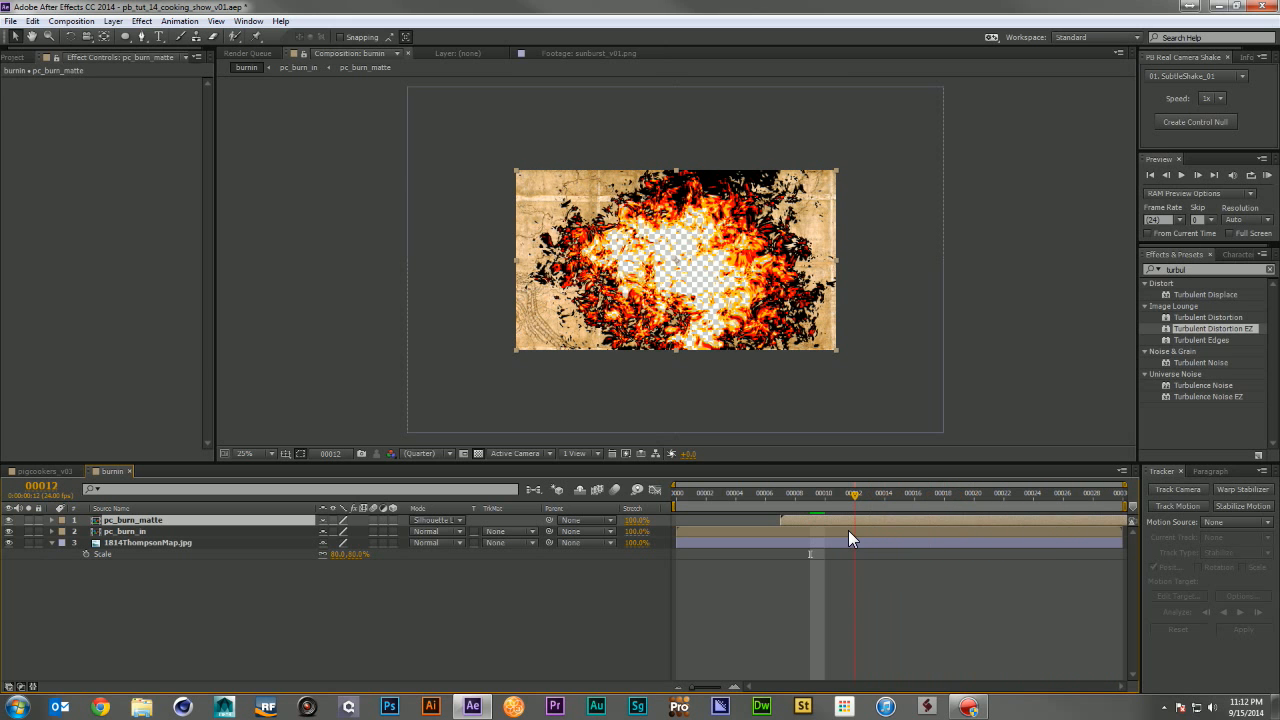
Step: Set pc_burn_in's blending mode to Overlay and apply the Stylize Glow effect to it
click(130, 530)
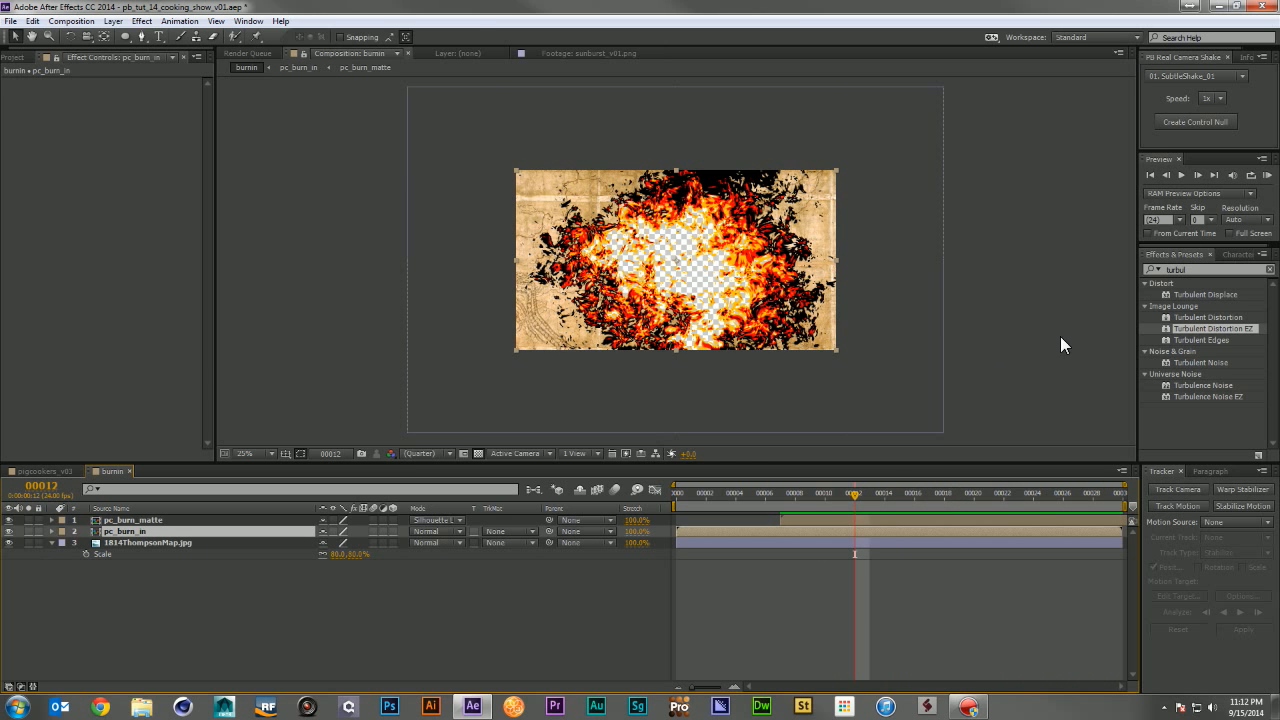
click(1192, 270)
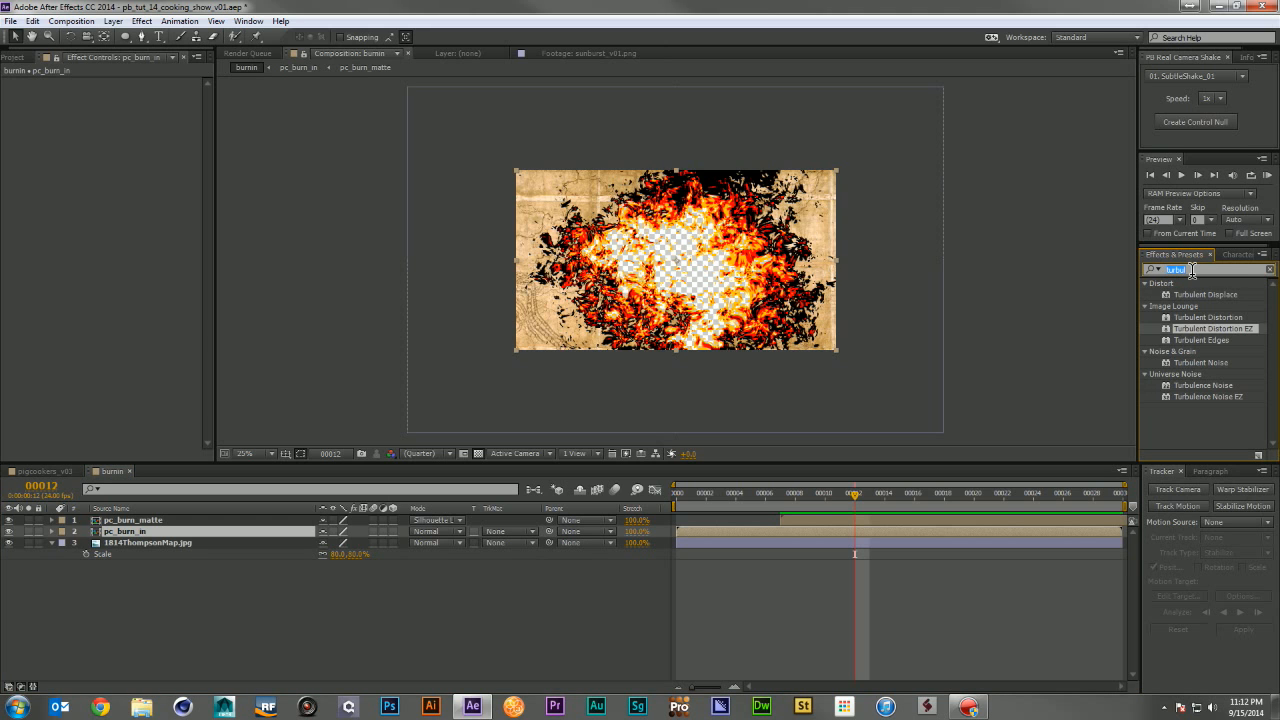
text(glow)
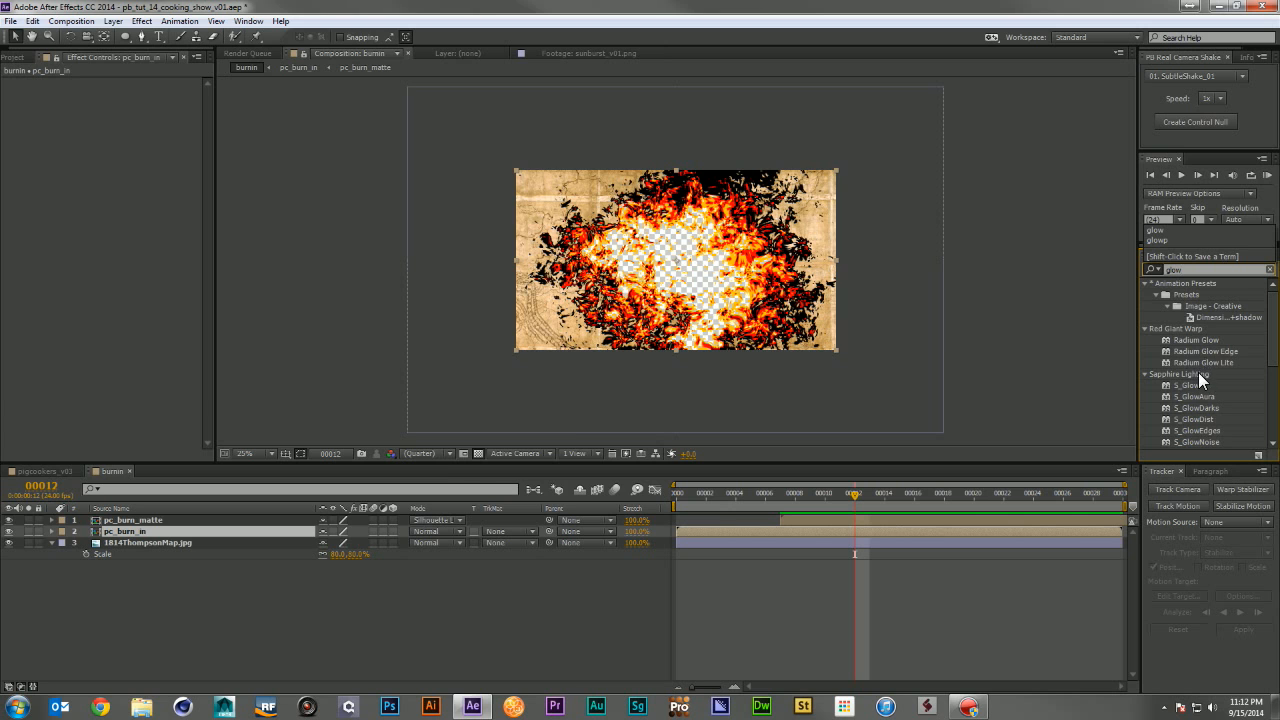
click(457, 530)
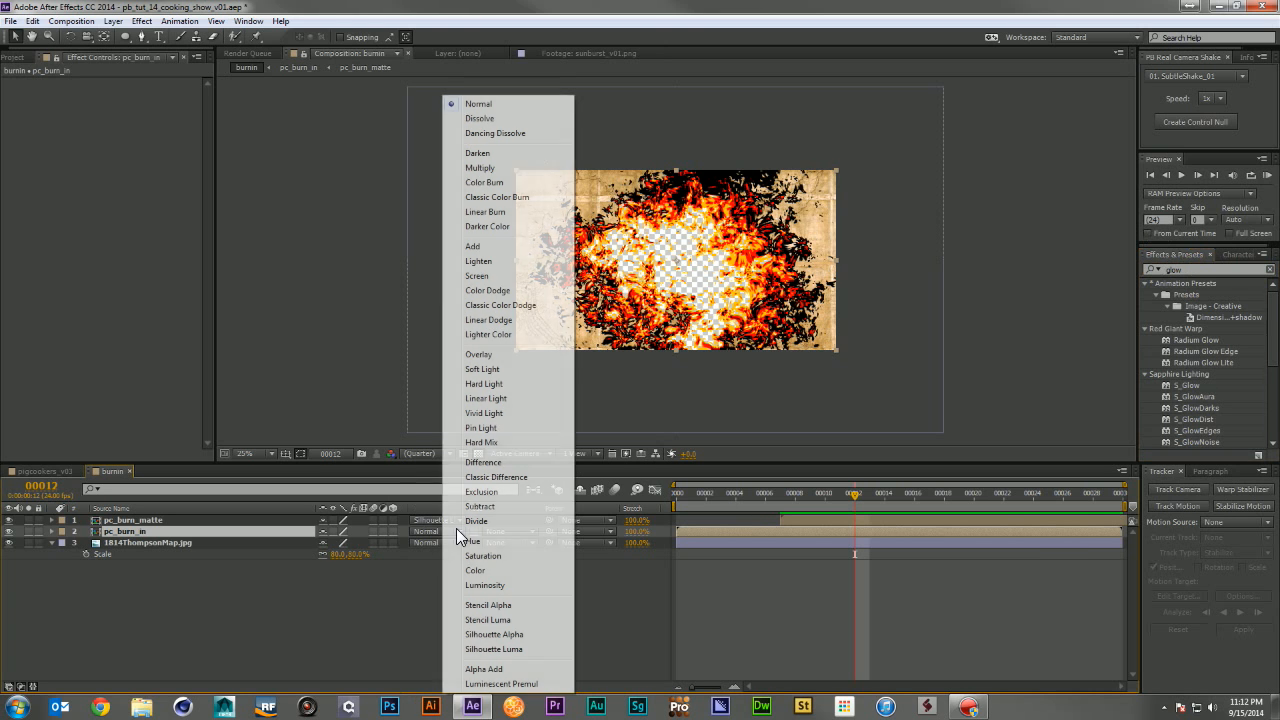
click(498, 354)
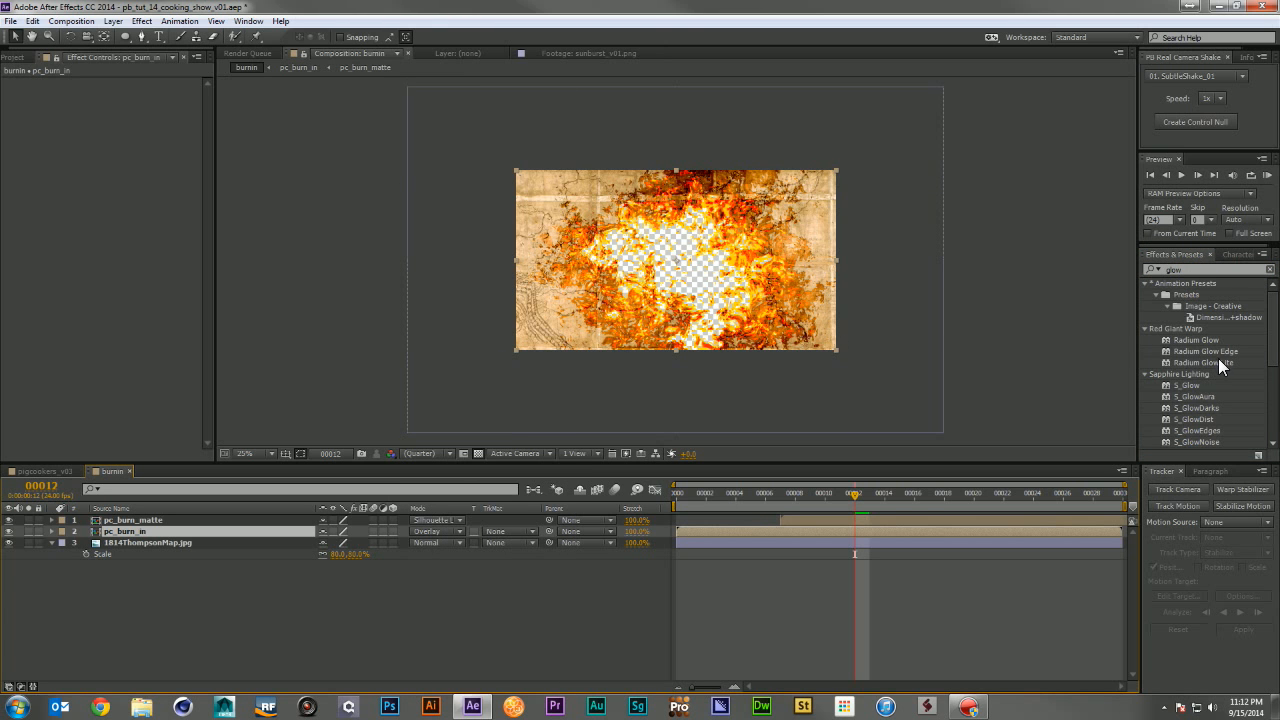
scroll(1206, 384, down, 5)
drag(1179, 371, 818, 526)
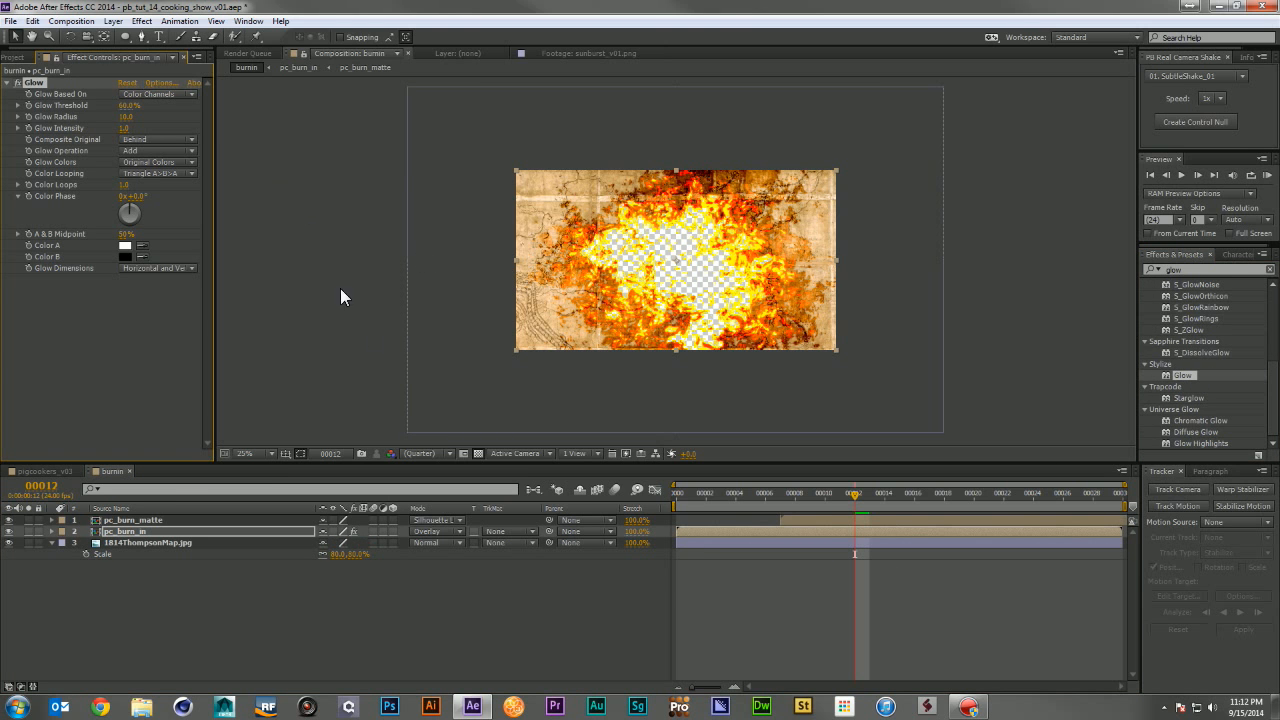
Step: Set the Glow threshold to 53.7% and radius to 79 with a higher intensity, and RAM-preview the burn
scroll(689, 291, up, 2)
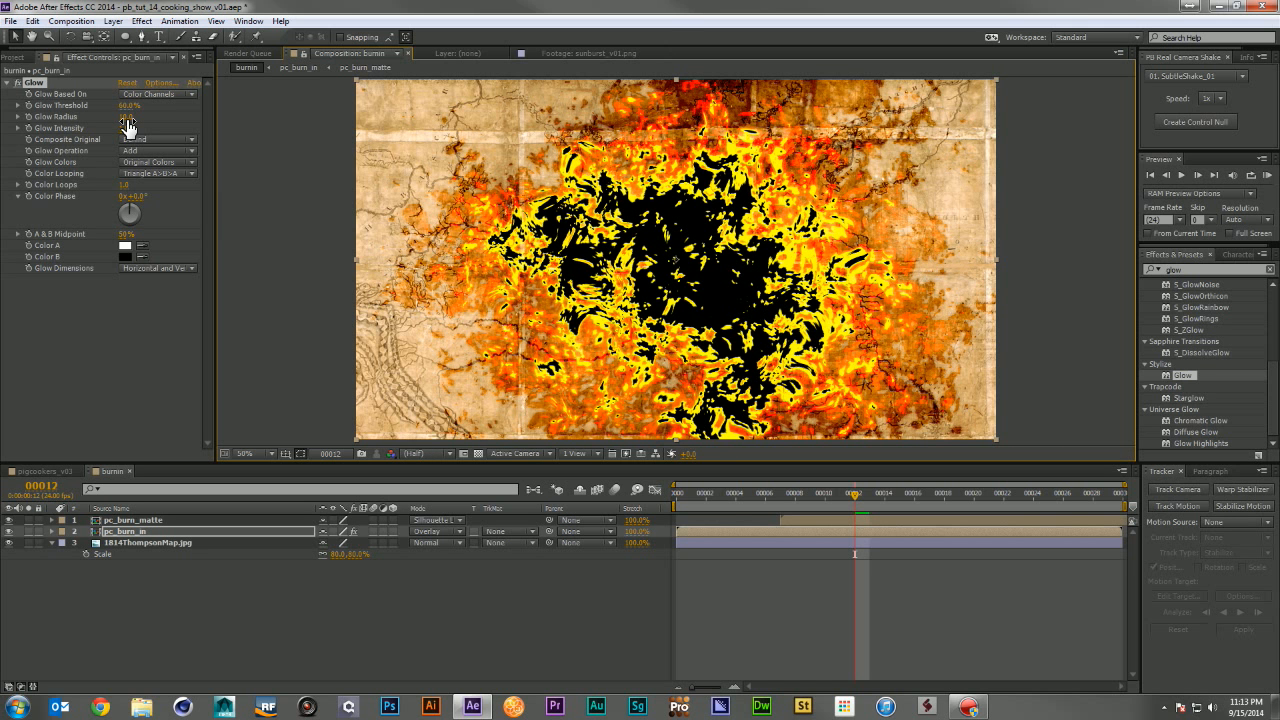
drag(127, 122, 217, 137)
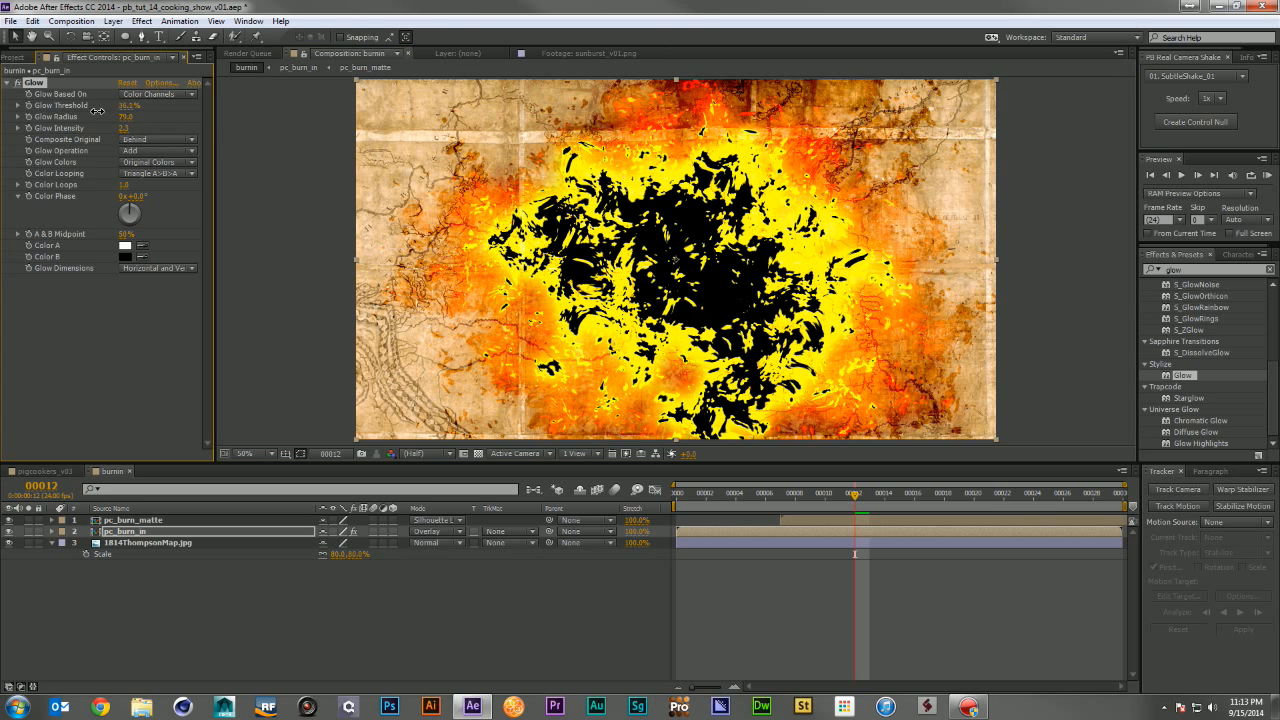
drag(132, 106, 148, 139)
key(comma)
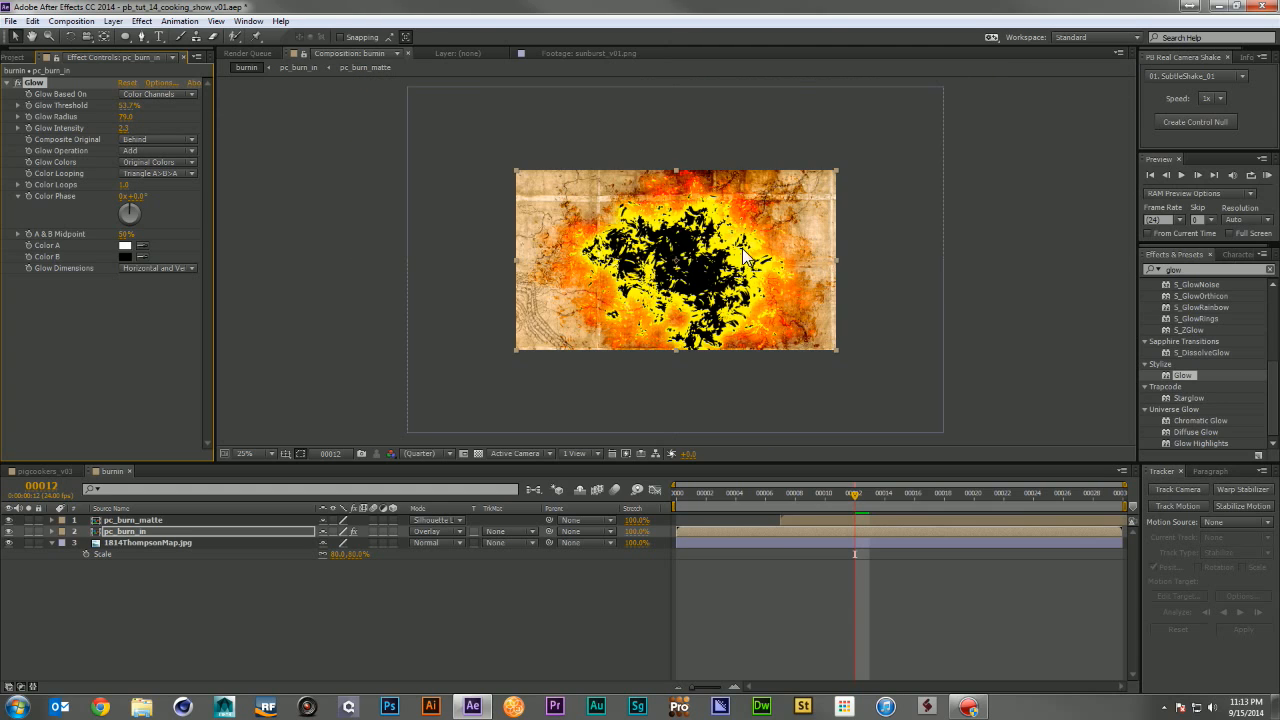
key(KP_0)
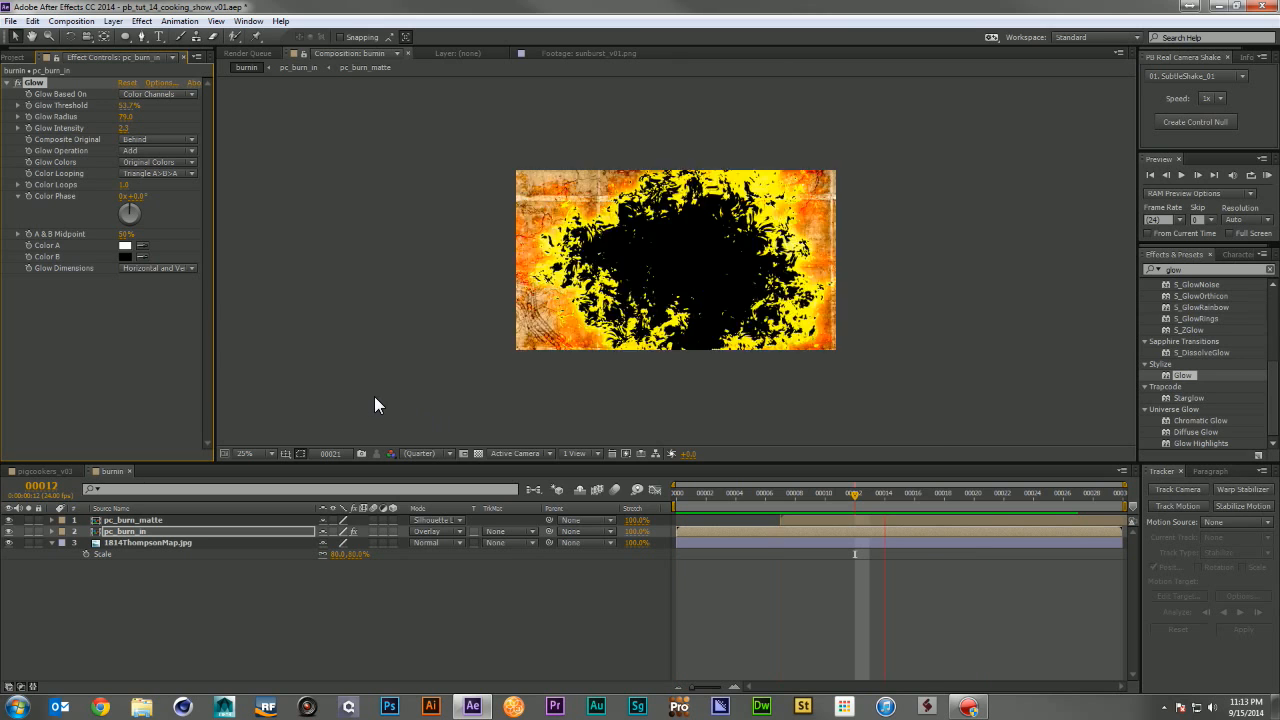
key(space)
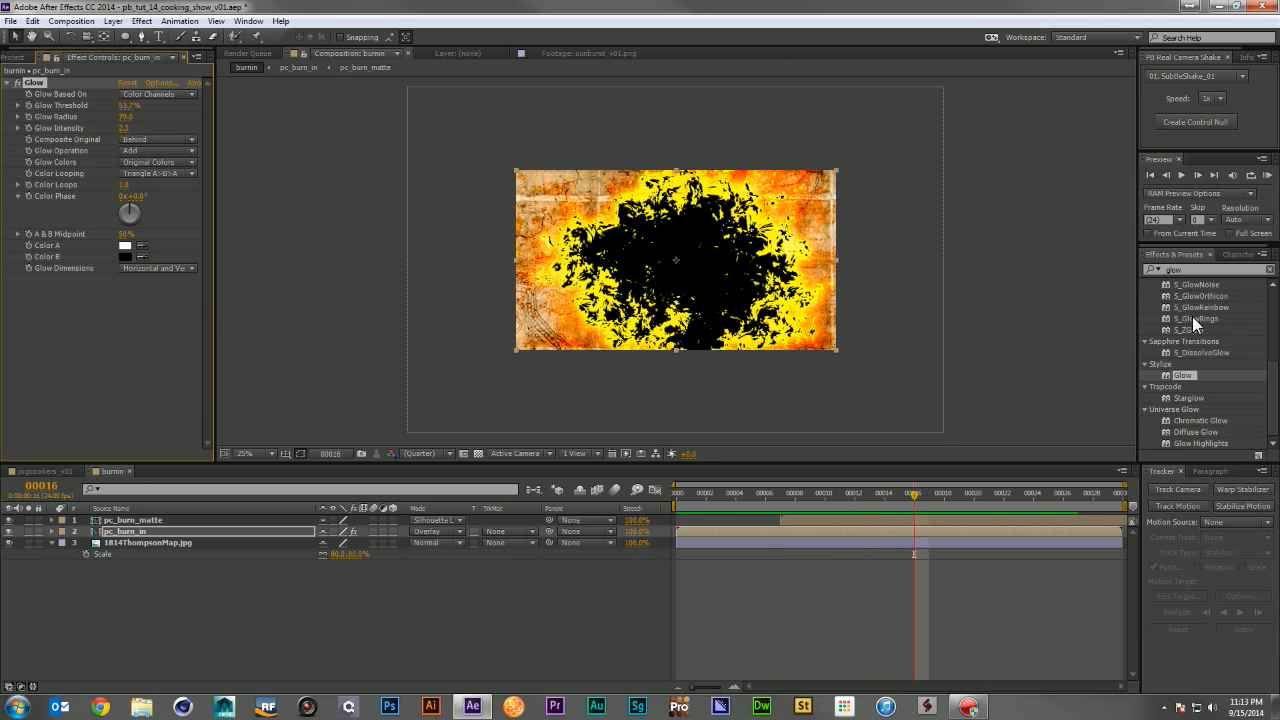
Step: Add a Hue/Saturation effect after Glow on pc_burn_in and set its channel control to Yellows
double_click(1224, 270)
text(hue/sa)
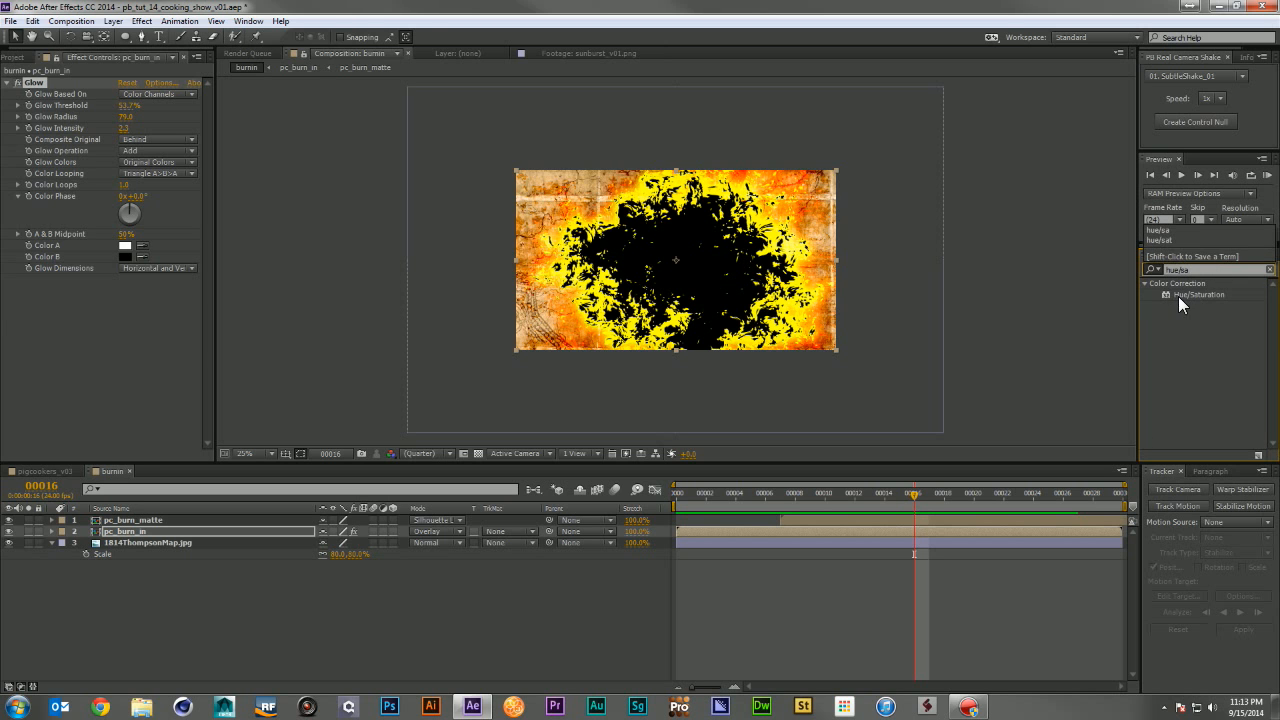
drag(1178, 296, 76, 378)
click(138, 270)
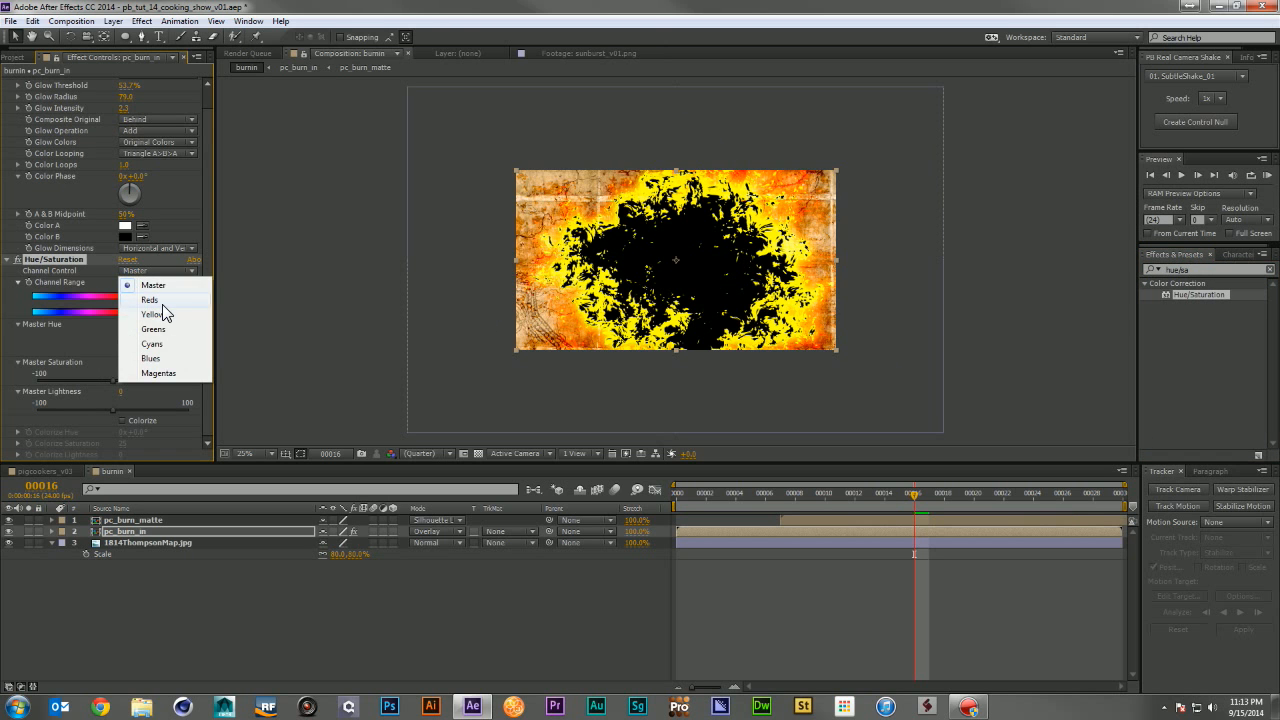
click(160, 314)
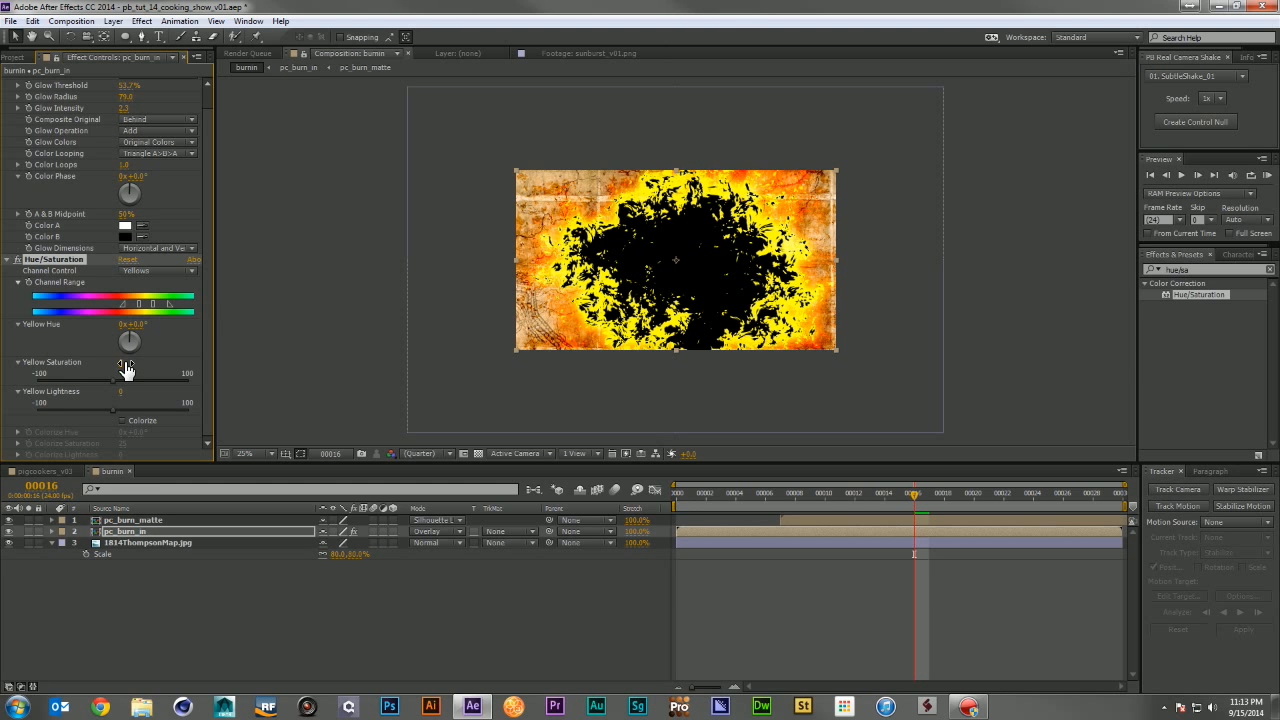
Step: Set the Yellow Saturation to -58 and the Yellow Lightness to 34 on pc_burn_in, and preview the burn
drag(122, 362, 81, 369)
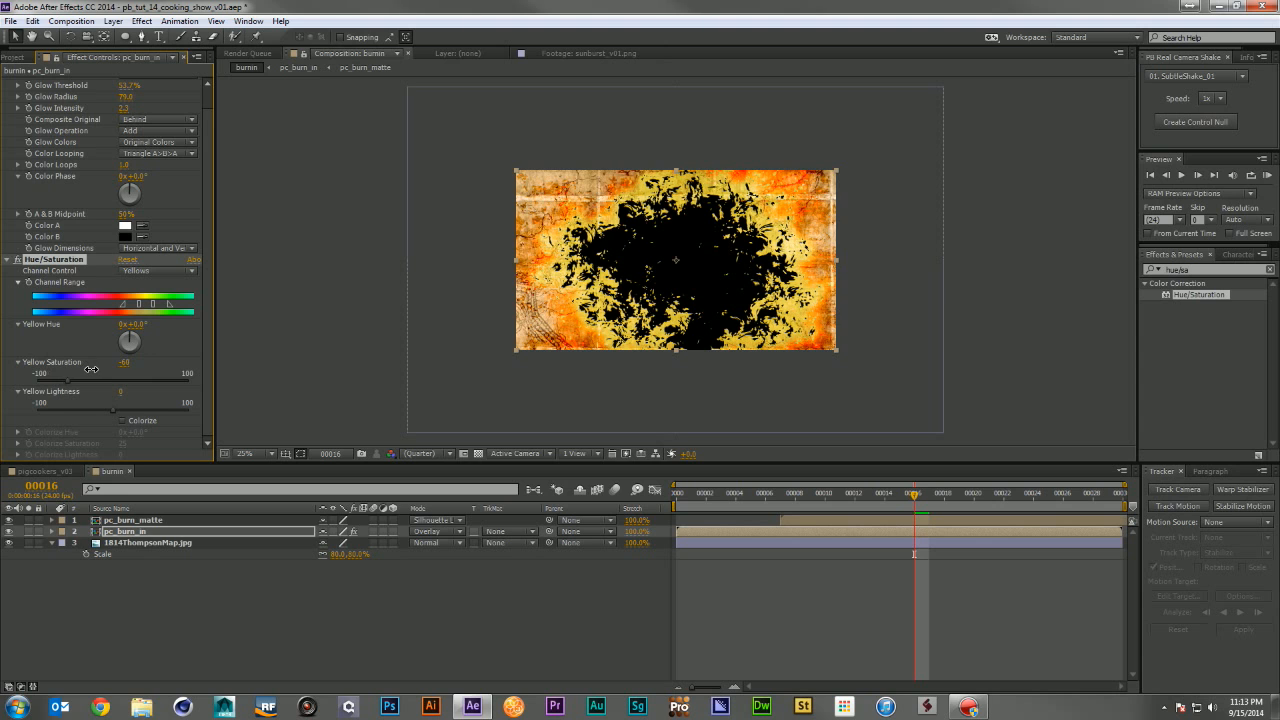
drag(120, 391, 147, 391)
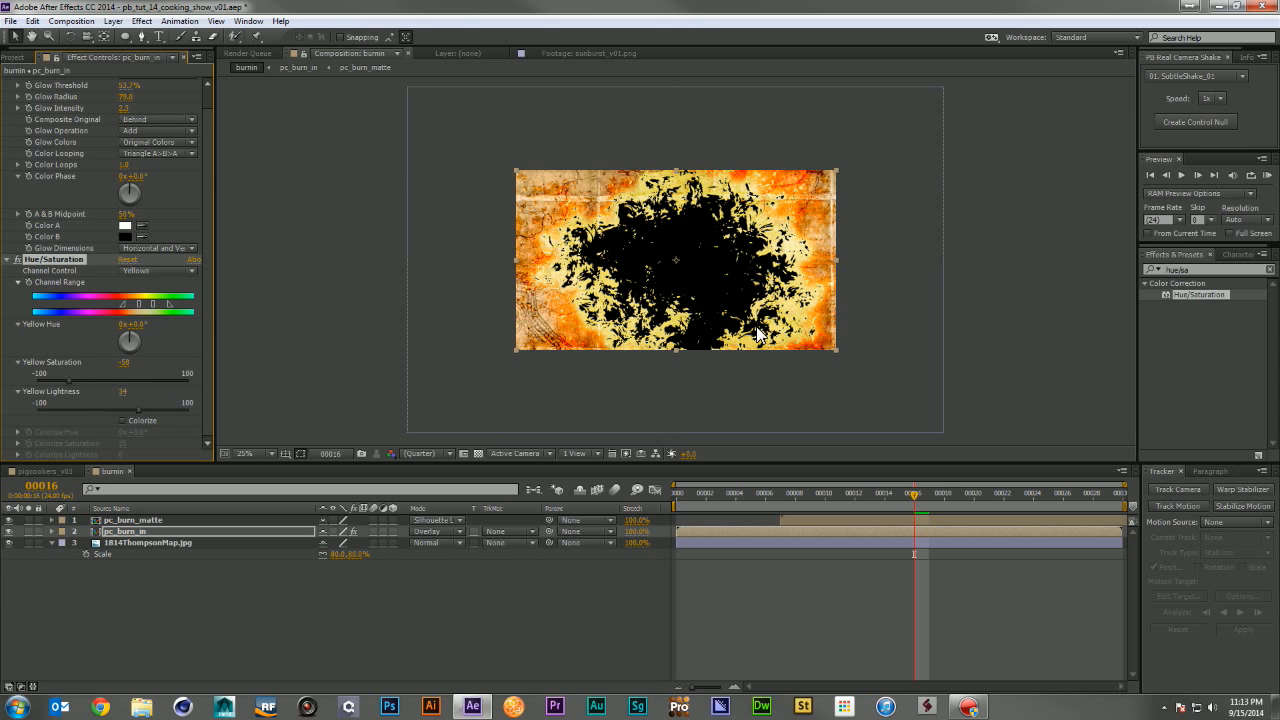
key(space)
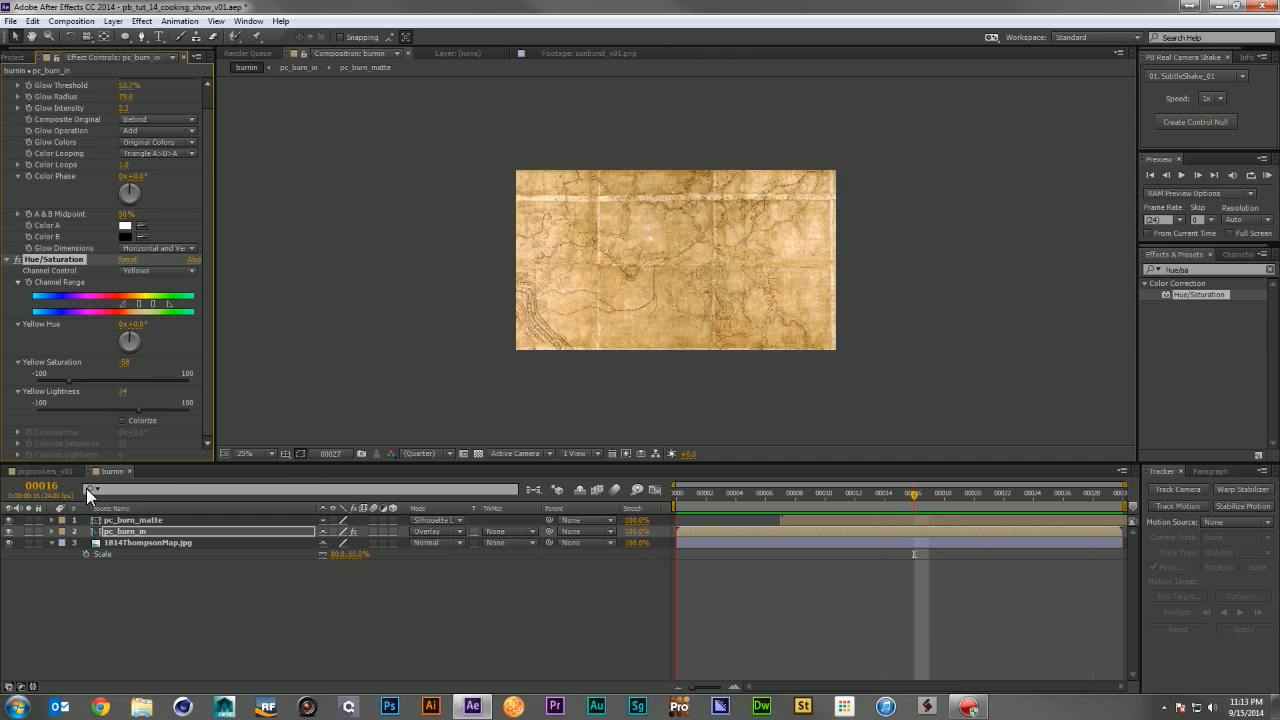
key(space)
Step: File the burnin comp in the 00_COMPS folder and create a single composition from burnin and pigcookers_v03 using burnin's dimensions
click(27, 58)
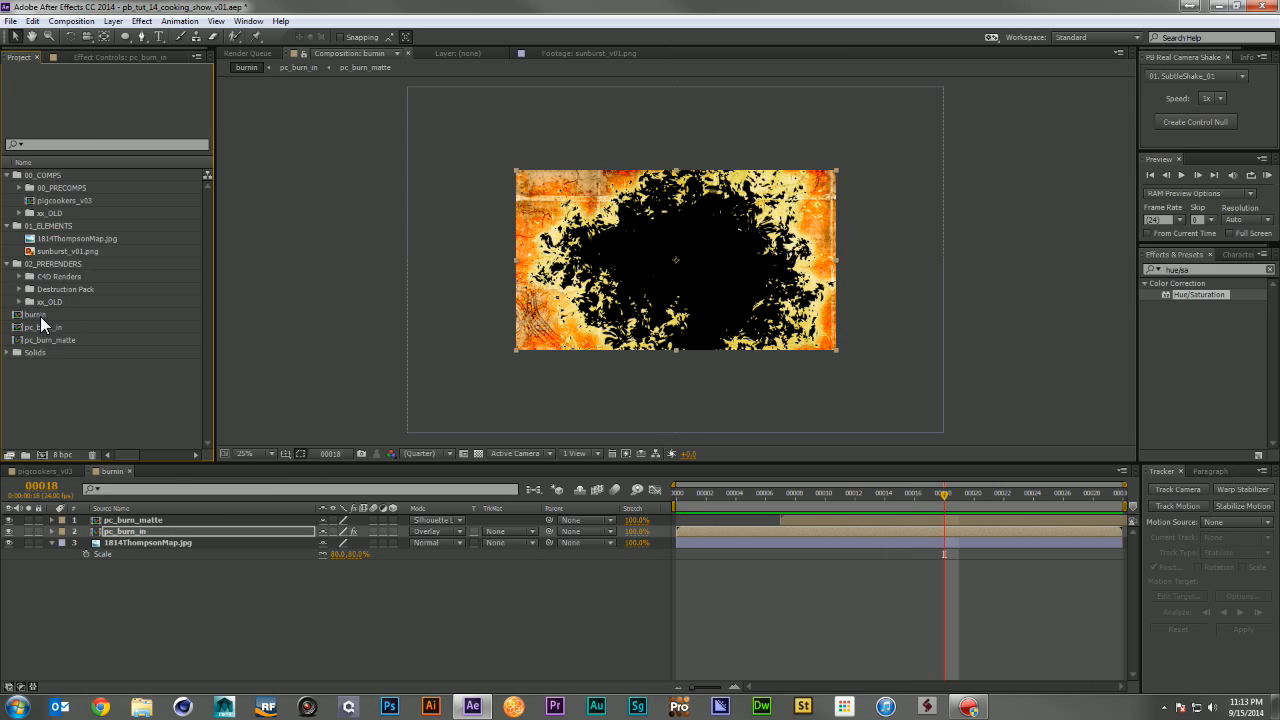
drag(40, 315, 64, 175)
ctrl+click(70, 213)
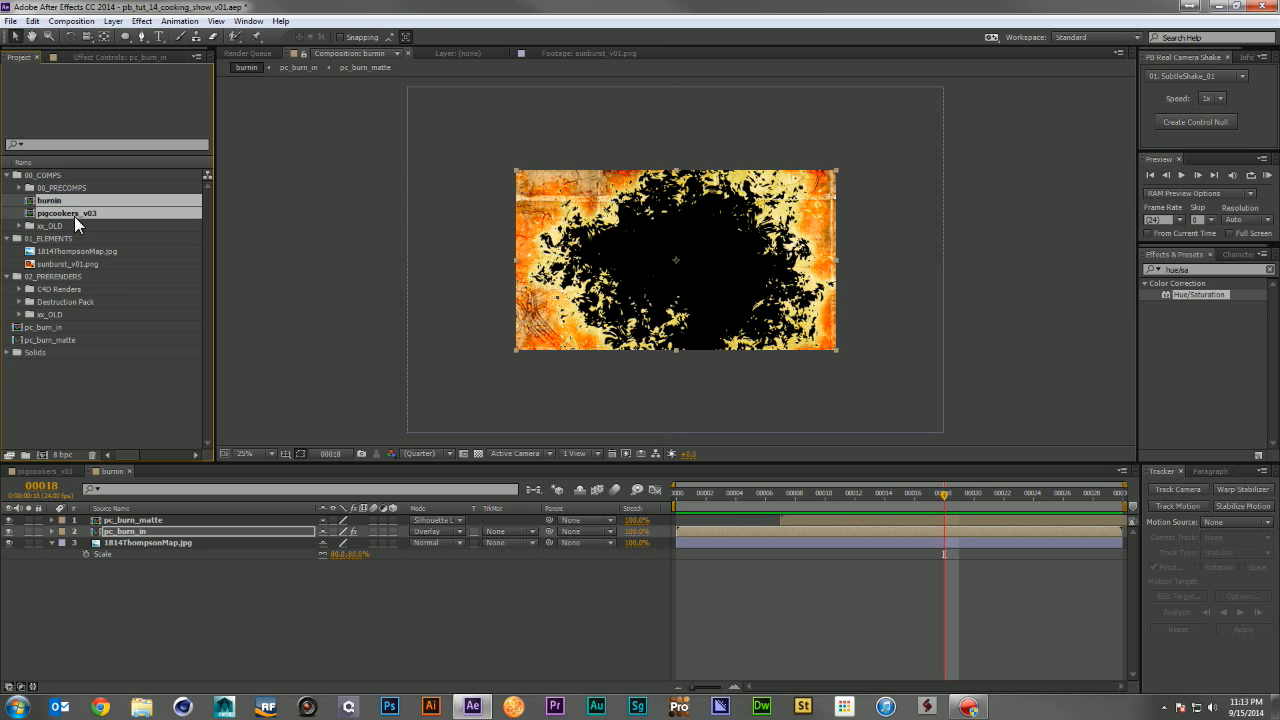
click(40, 452)
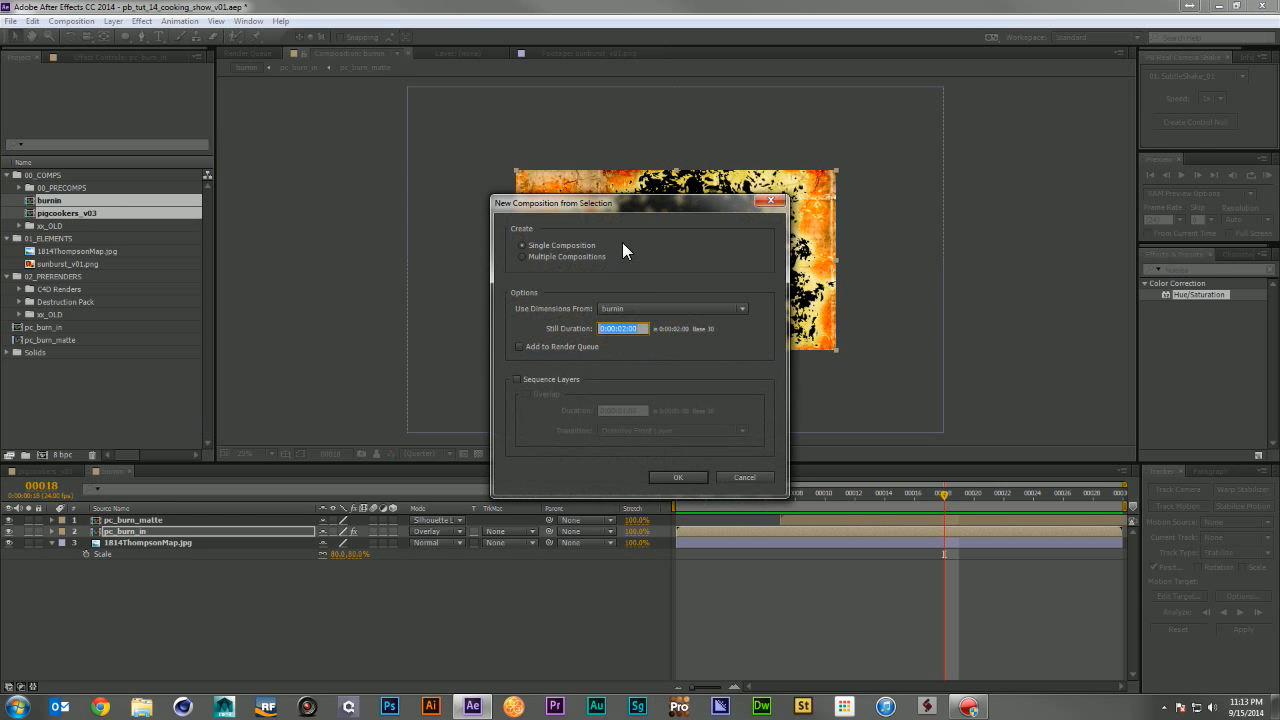
click(677, 477)
Step: Rename the new combined composition, burnin 2, as bbq_pigcokker_open
click(116, 183)
key(Return)
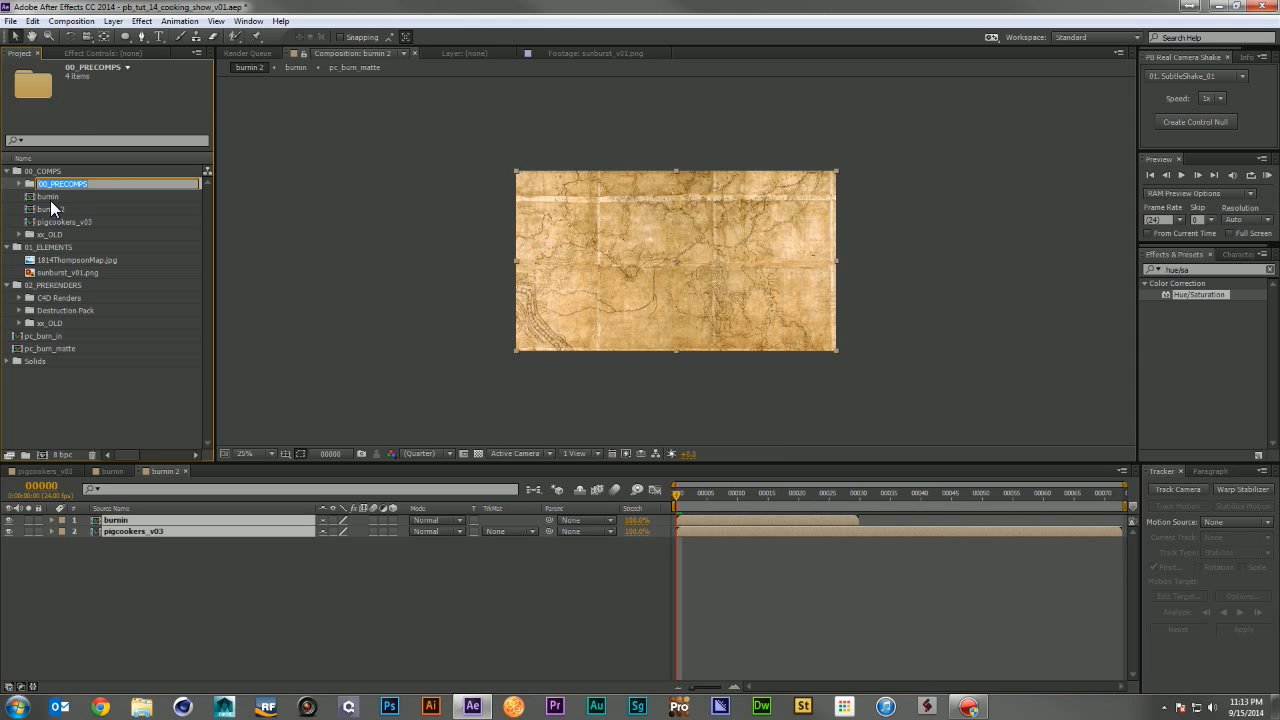
click(52, 208)
key(Return)
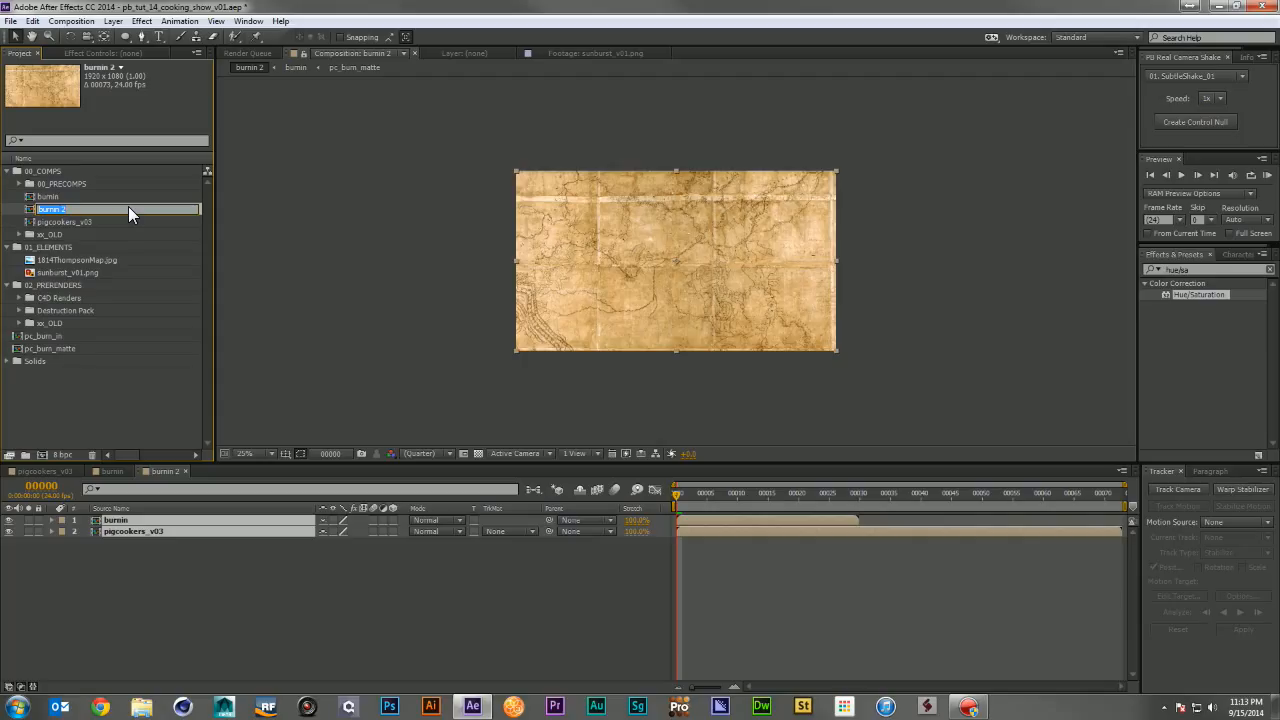
text(bi)
key(Return)
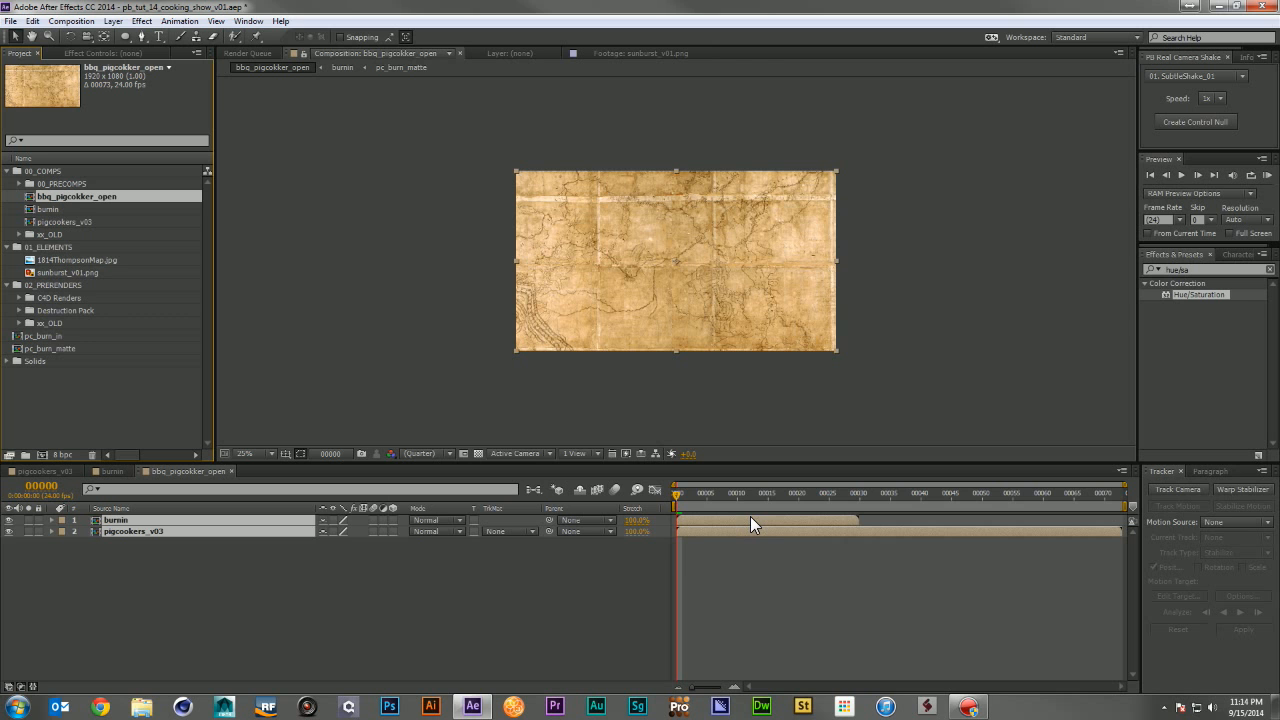
Step: Preview the bbq_pigcokker_open composition to check the burn revealing the pigcookers_v03 layer
click(448, 562)
key(space)
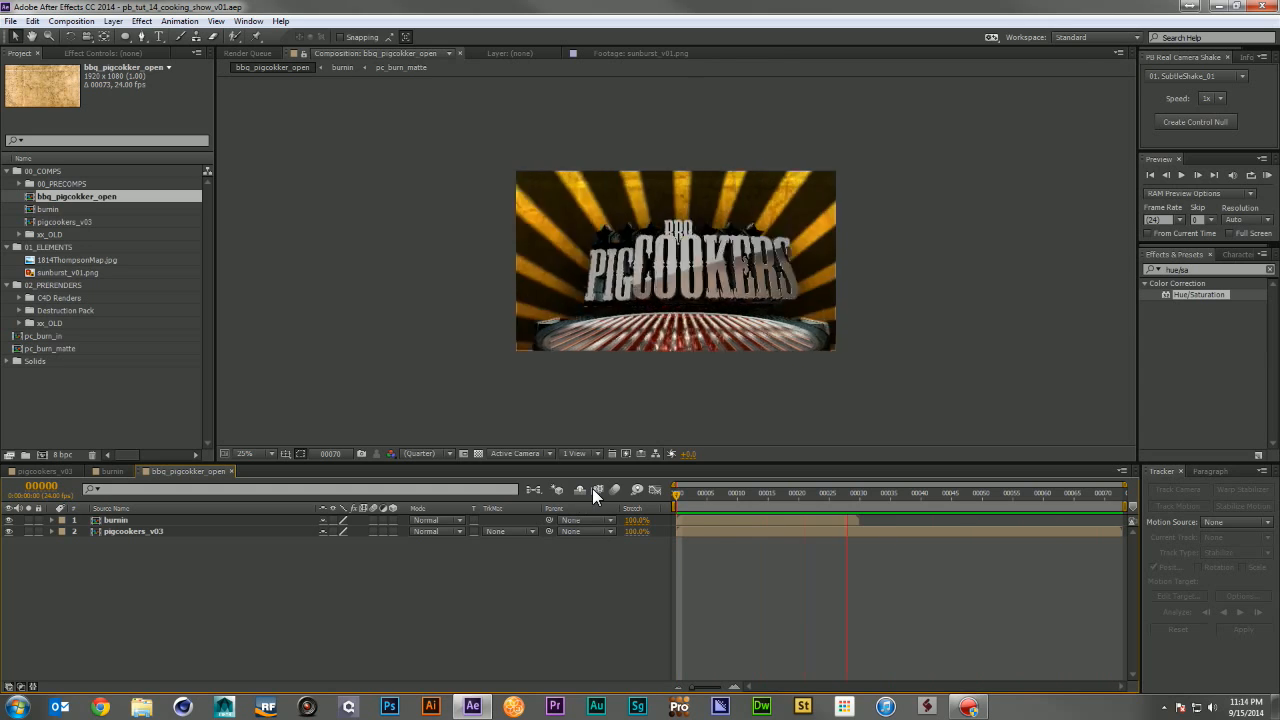
key(space)
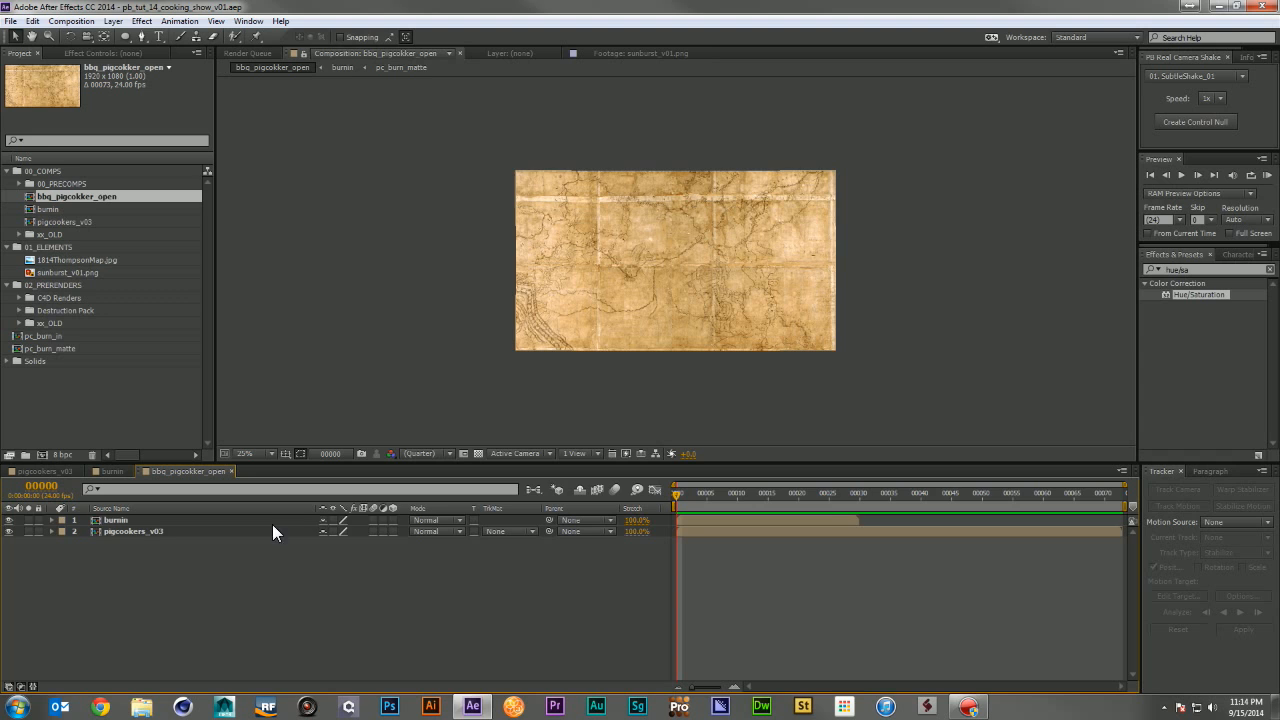
Step: Make the burnin layer 3D and enable keyframing at frame 0 for its Position, Orientation and X, Y and Z Rotation
click(104, 518)
click(390, 519)
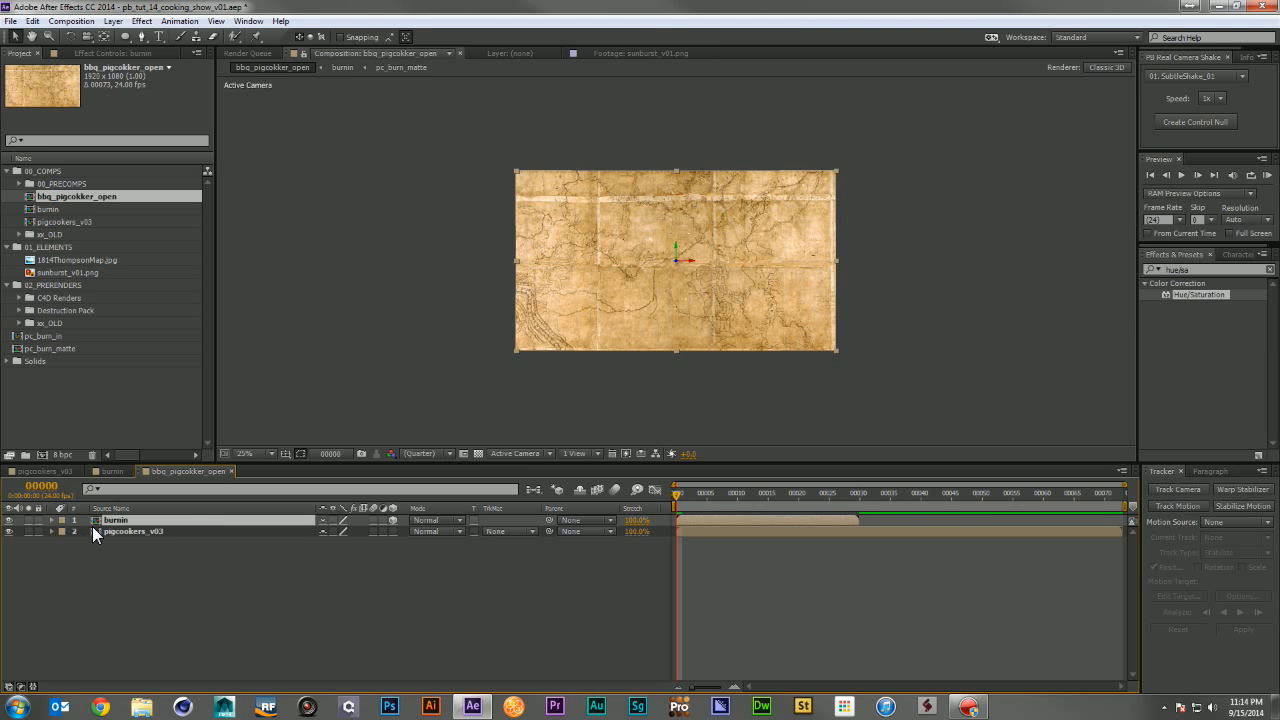
key(p)
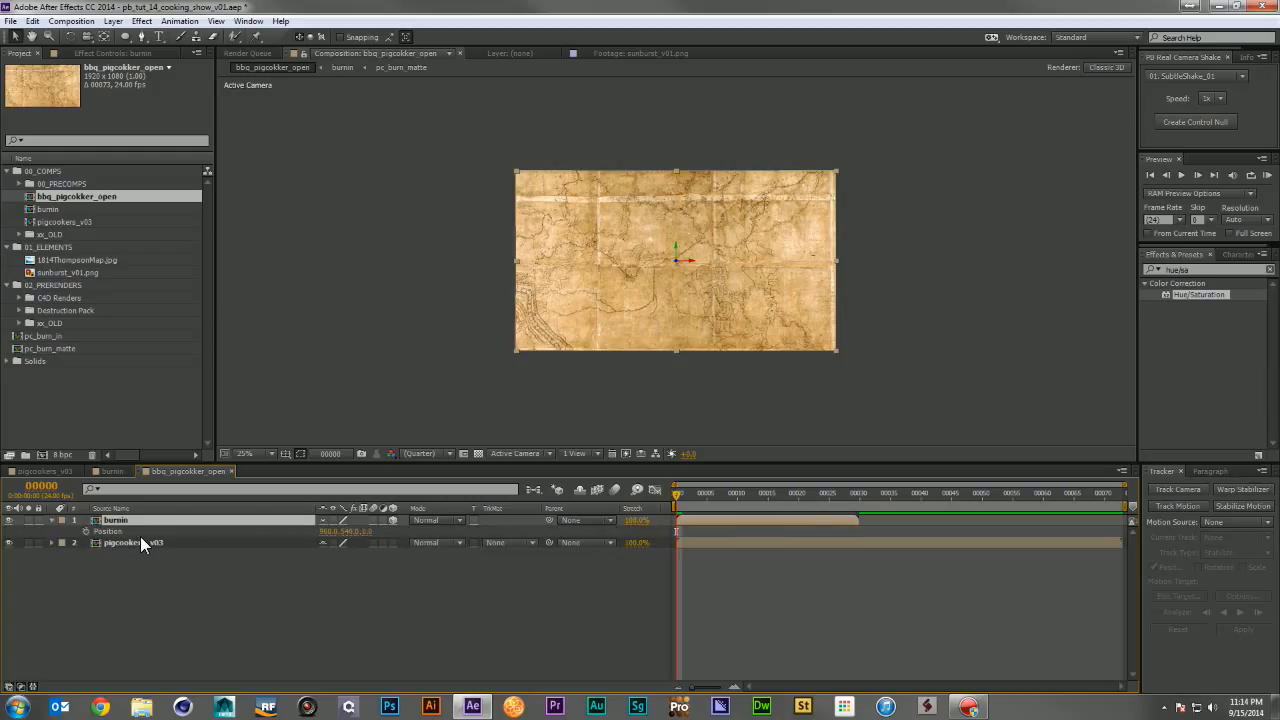
key(shift+r)
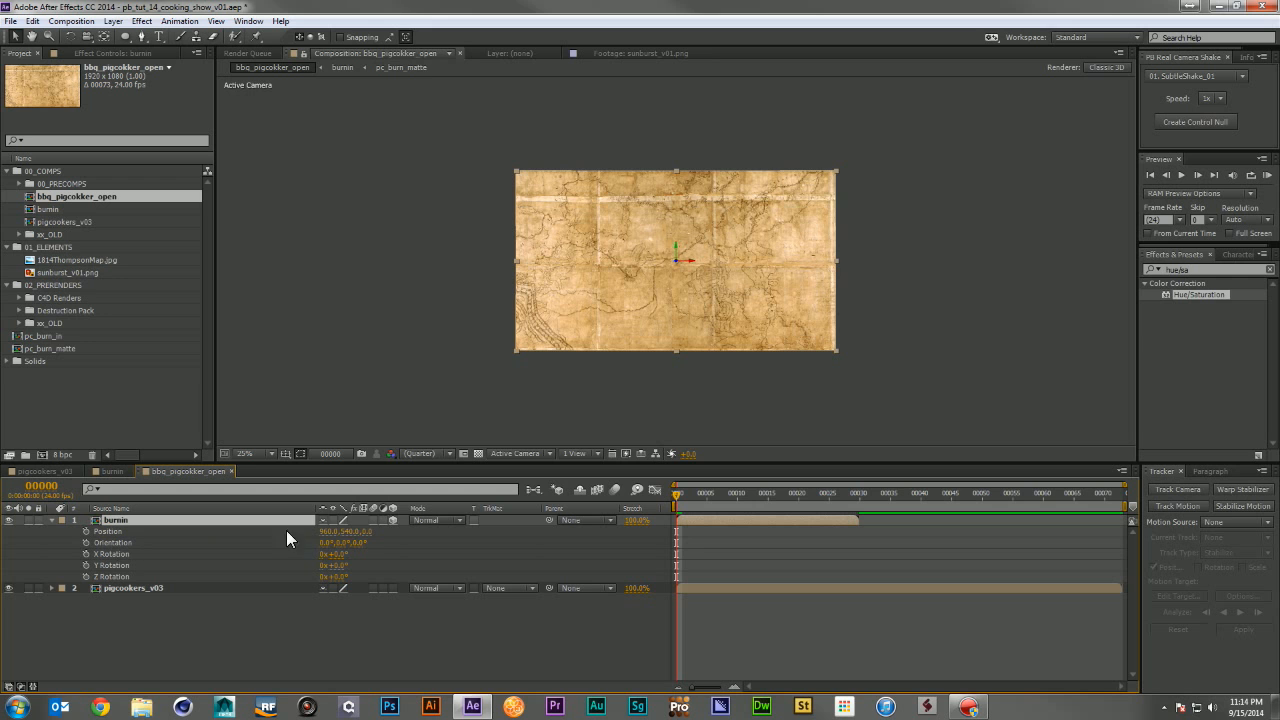
click(86, 531)
click(86, 542)
click(86, 554)
click(86, 565)
click(86, 577)
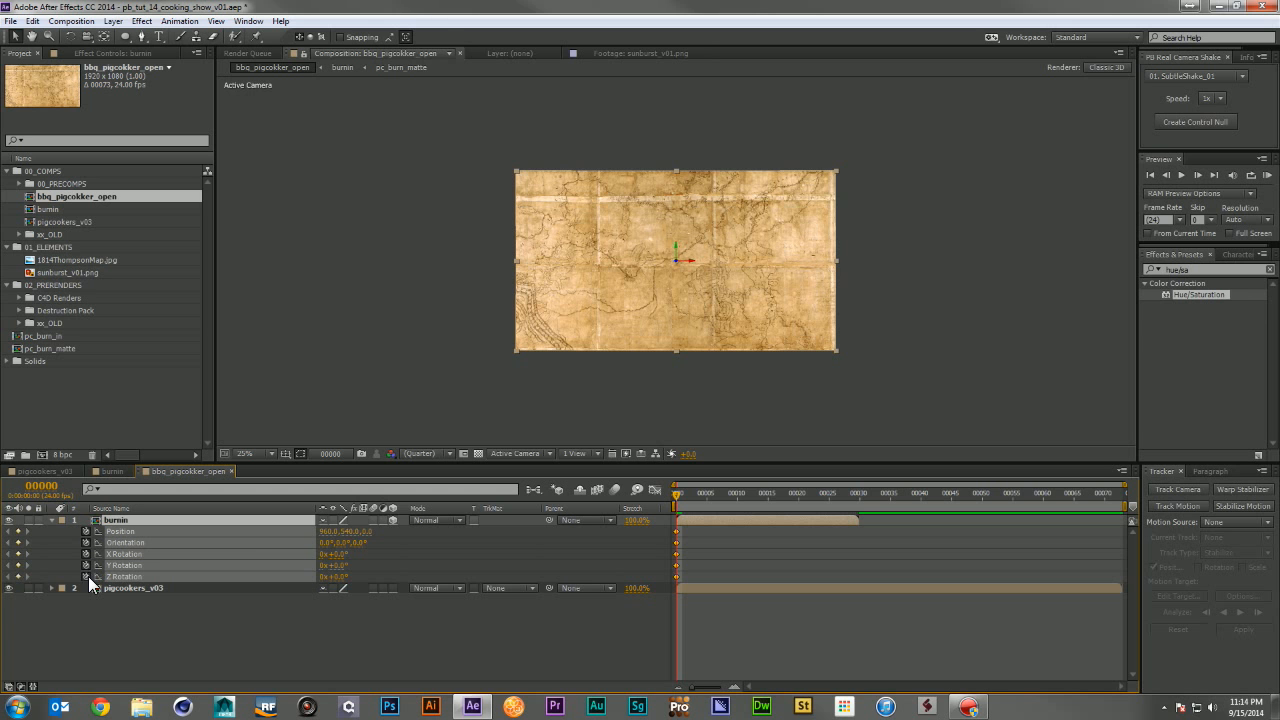
Step: At frame 15, set burnin's X Rotation to -17°, Y Rotation to +11°, Scale to 115% and its position to about 844.3, 469.2
click(854, 492)
drag(854, 492, 768, 498)
mouse_move(332, 566)
mouse_down()
mouse_move(349, 571)
mouse_move(345, 585)
mouse_move(340, 557)
mouse_up()
key(ctrl+z)
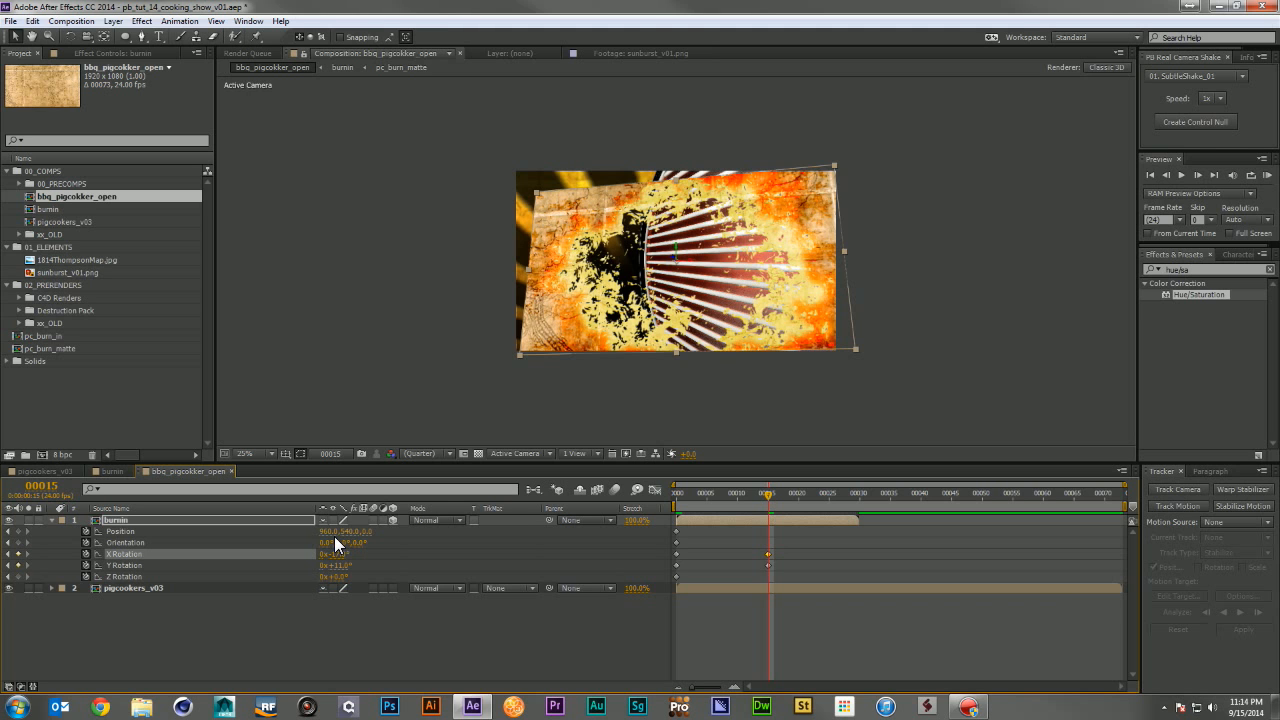
key(shift+s)
drag(342, 542, 357, 542)
drag(706, 336, 698, 330)
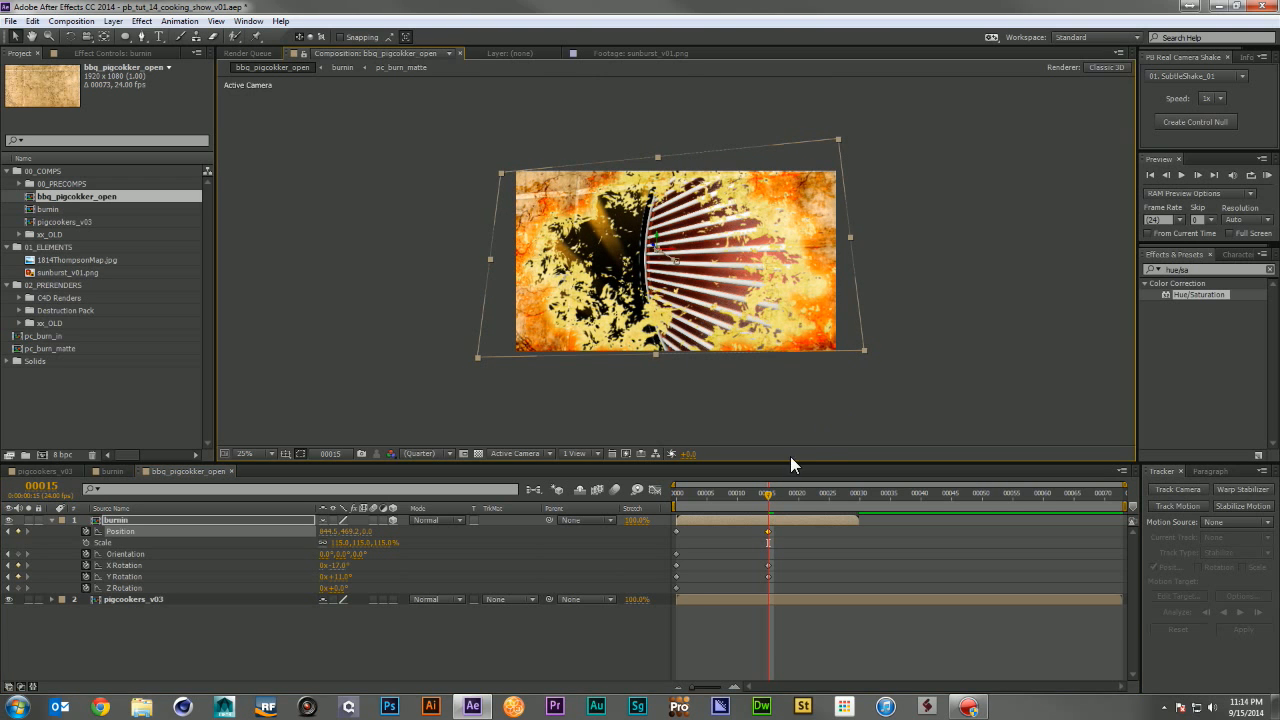
Step: Remove burnin's original frame 0 keyframes and move its Position, X Rotation and Y Rotation keyframes from frame 15 to frame 0
drag(768, 493, 677, 495)
drag(695, 548, 668, 590)
key(Delete)
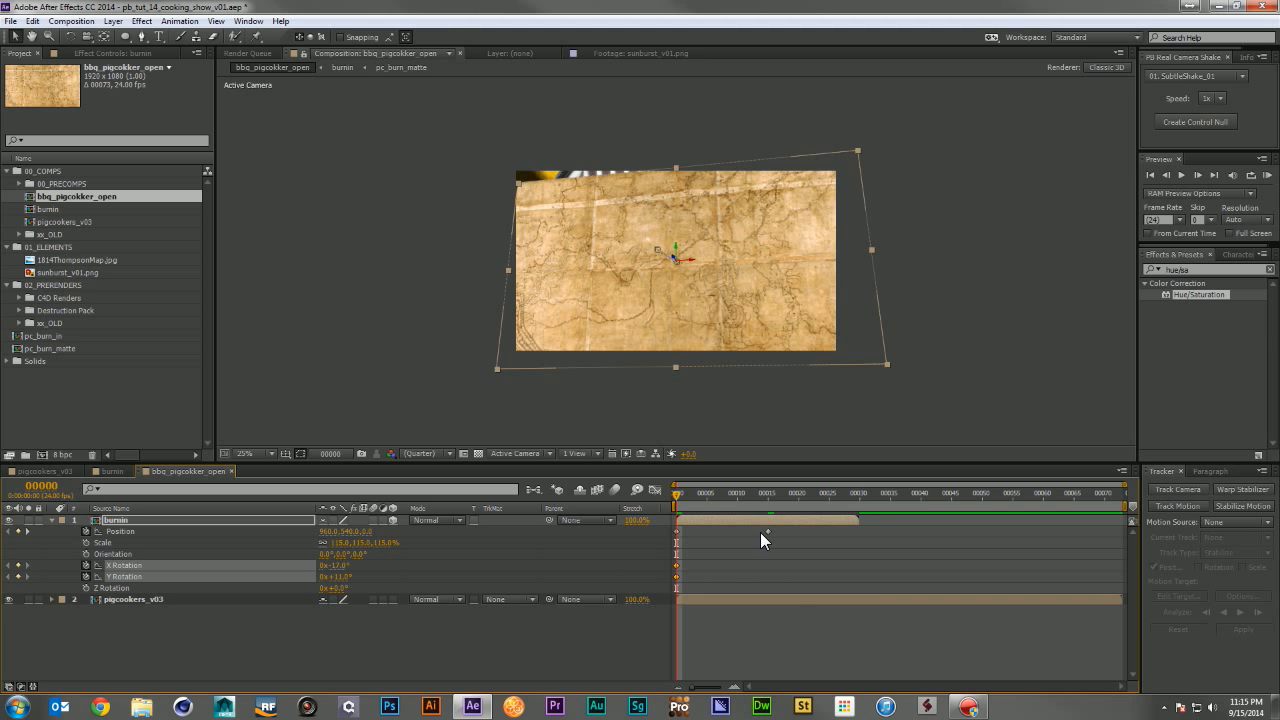
mouse_move(766, 532)
mouse_down()
mouse_move(676, 534)
mouse_move(764, 497)
mouse_move(800, 497)
mouse_move(768, 497)
mouse_up()
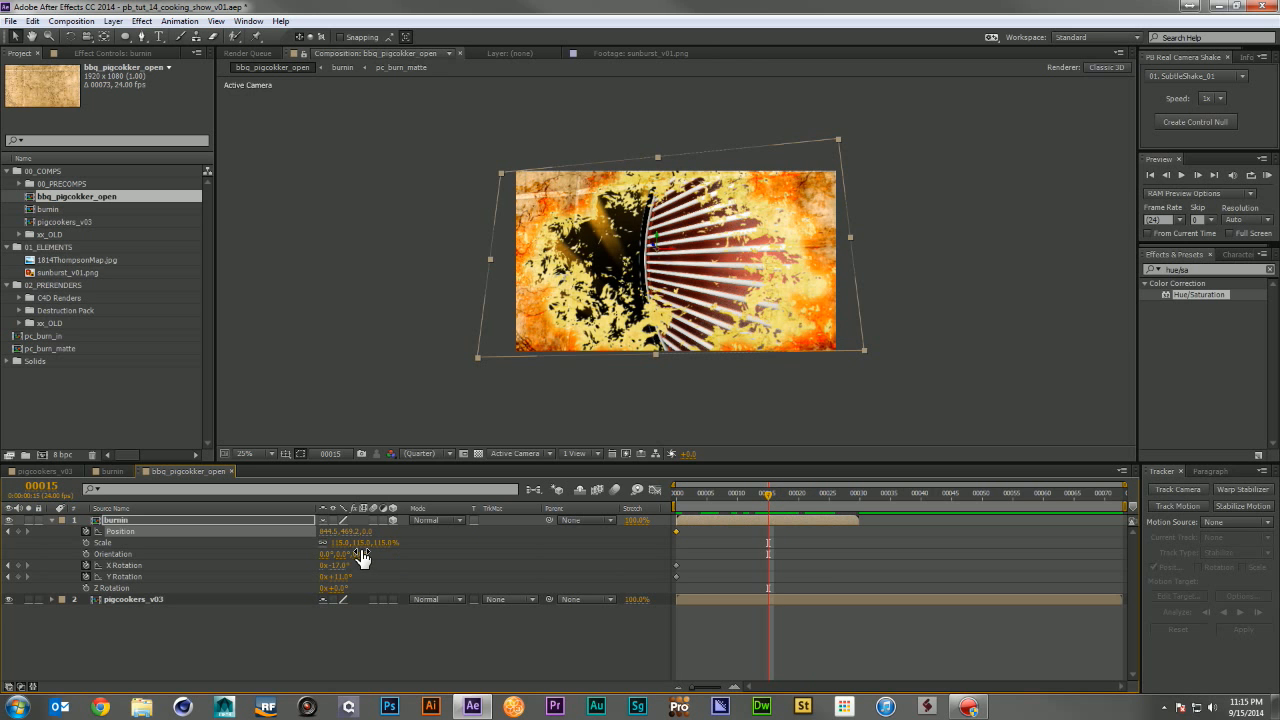
Step: Keyframe burnin's end pose at position 837.9, 443.0, -374.0, X Rotation -22° and Y Rotation +14°, and move those keyframes to frame 29
drag(370, 535, 224, 550)
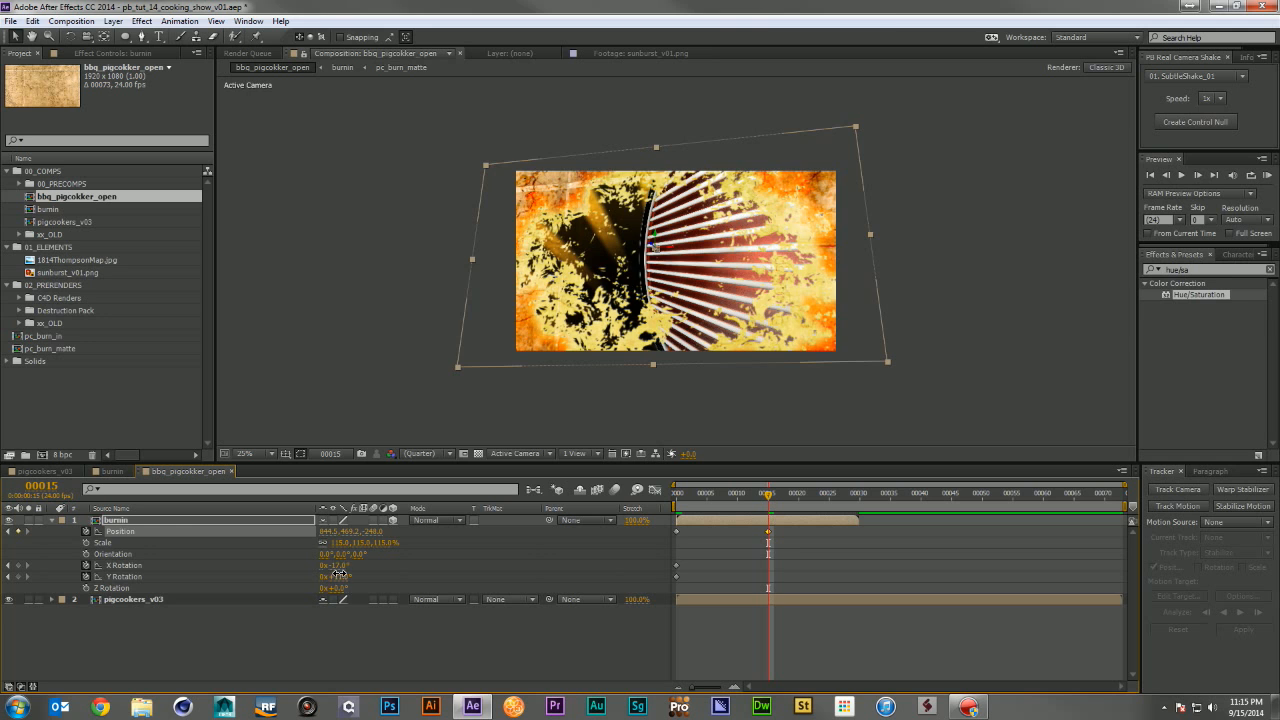
drag(330, 577, 341, 566)
drag(716, 324, 715, 323)
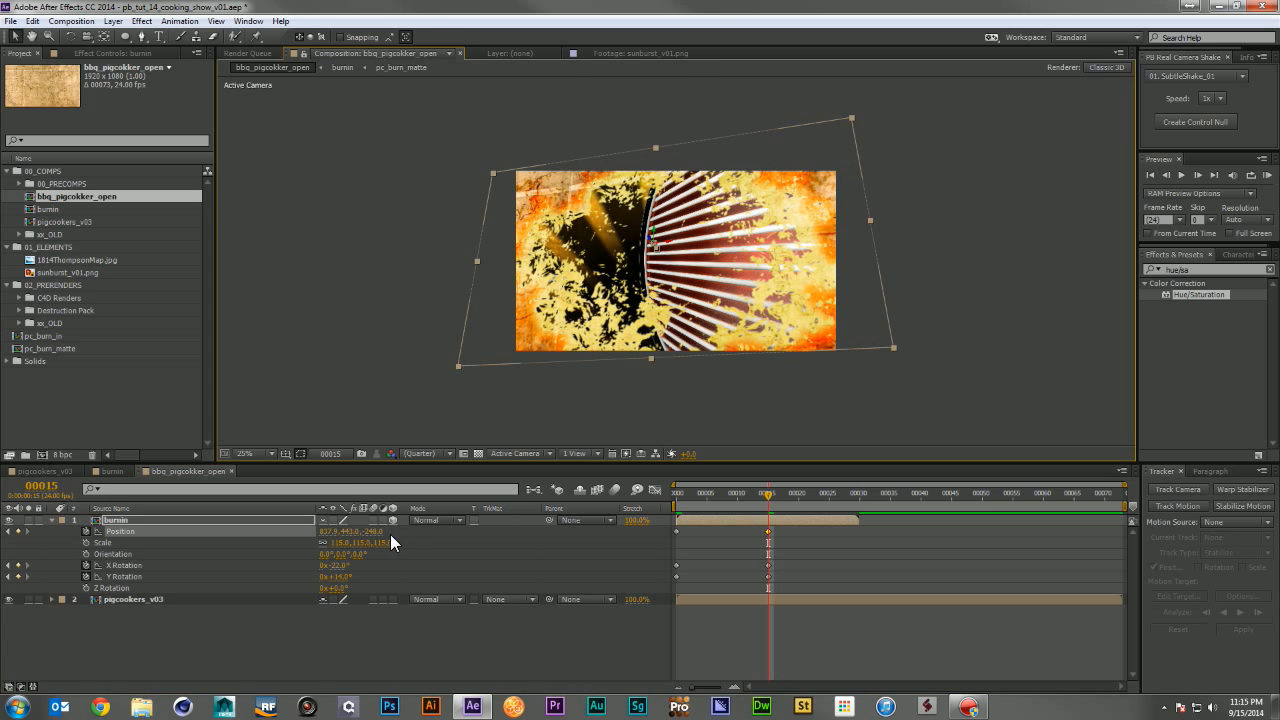
drag(375, 531, 300, 542)
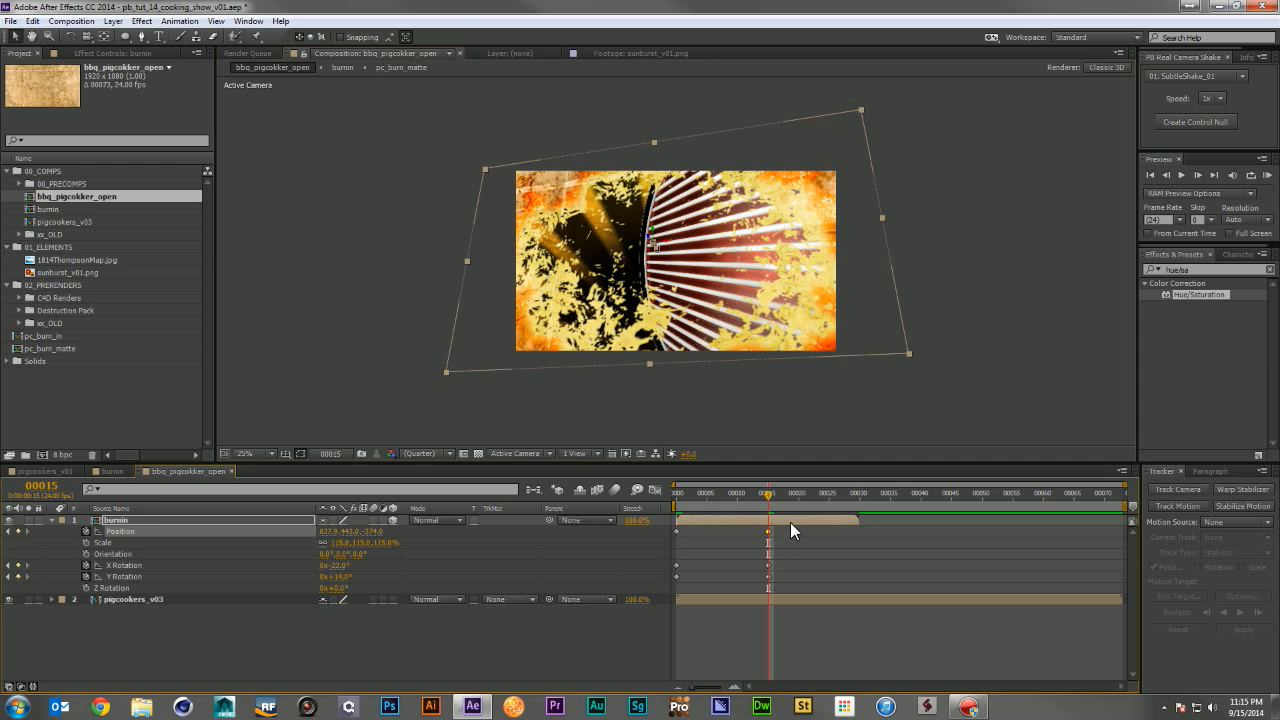
drag(780, 535, 857, 561)
click(837, 623)
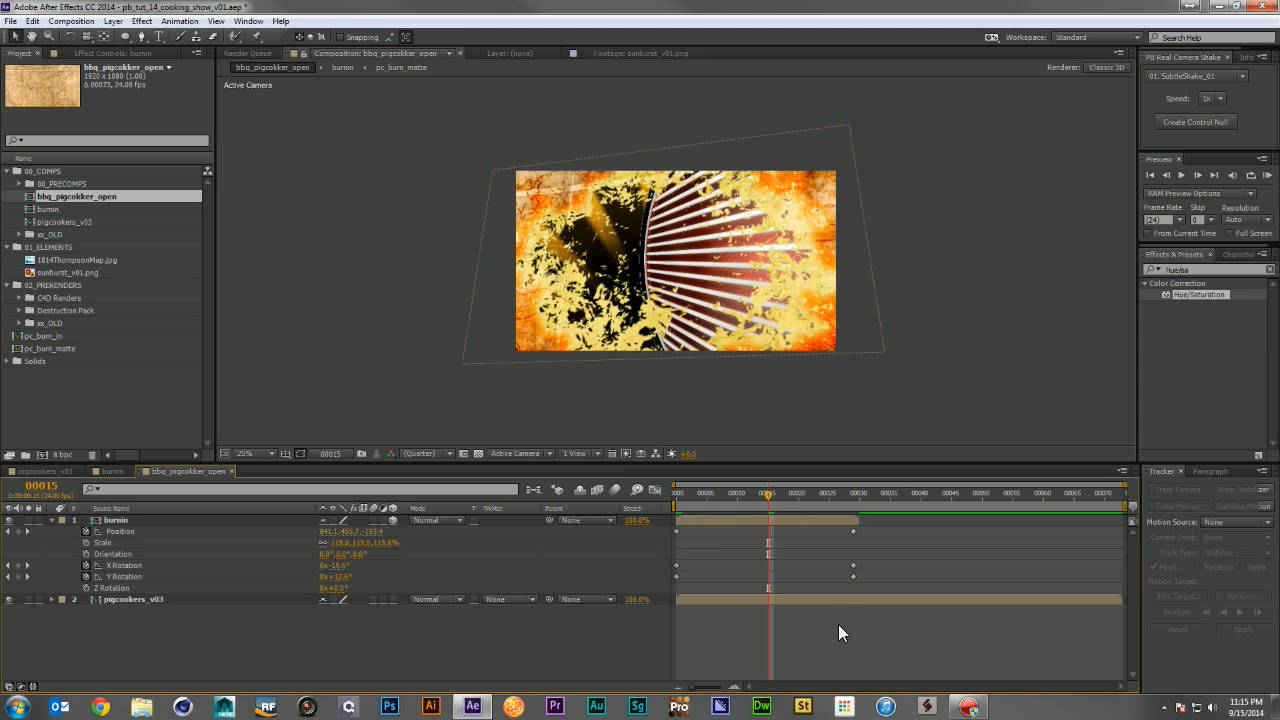